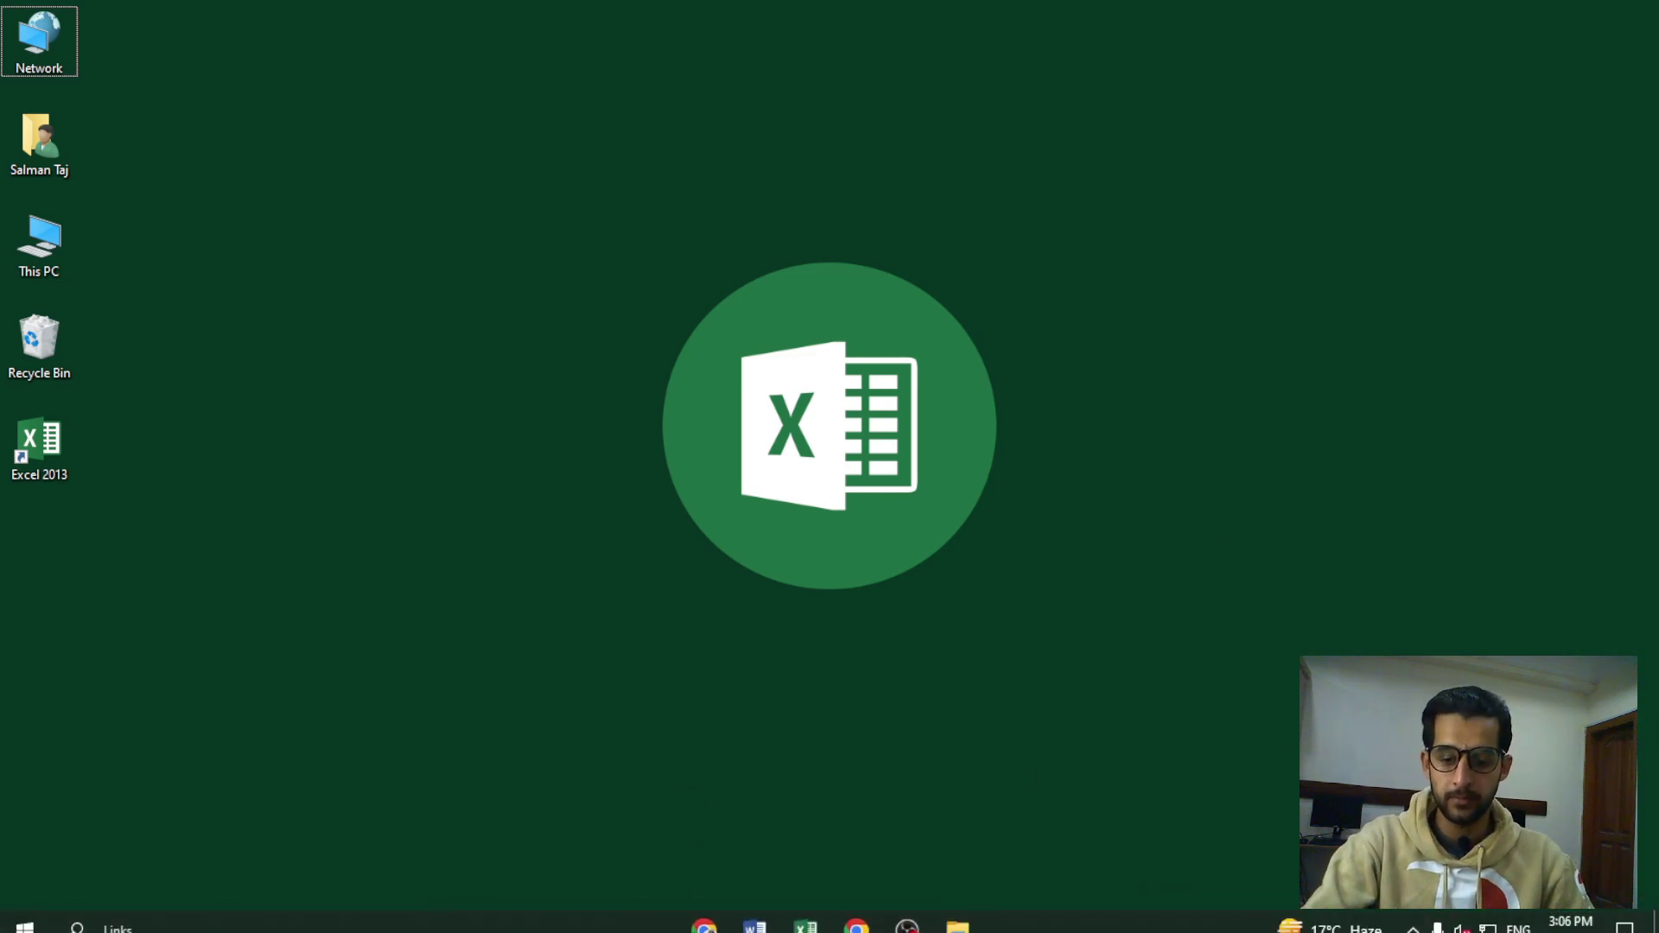
Bring up the YouTube 'Microsoft Excel Lectures' playlist in Chrome from the taskbar
{"action": "left_click", "coordinate": [704, 914]}
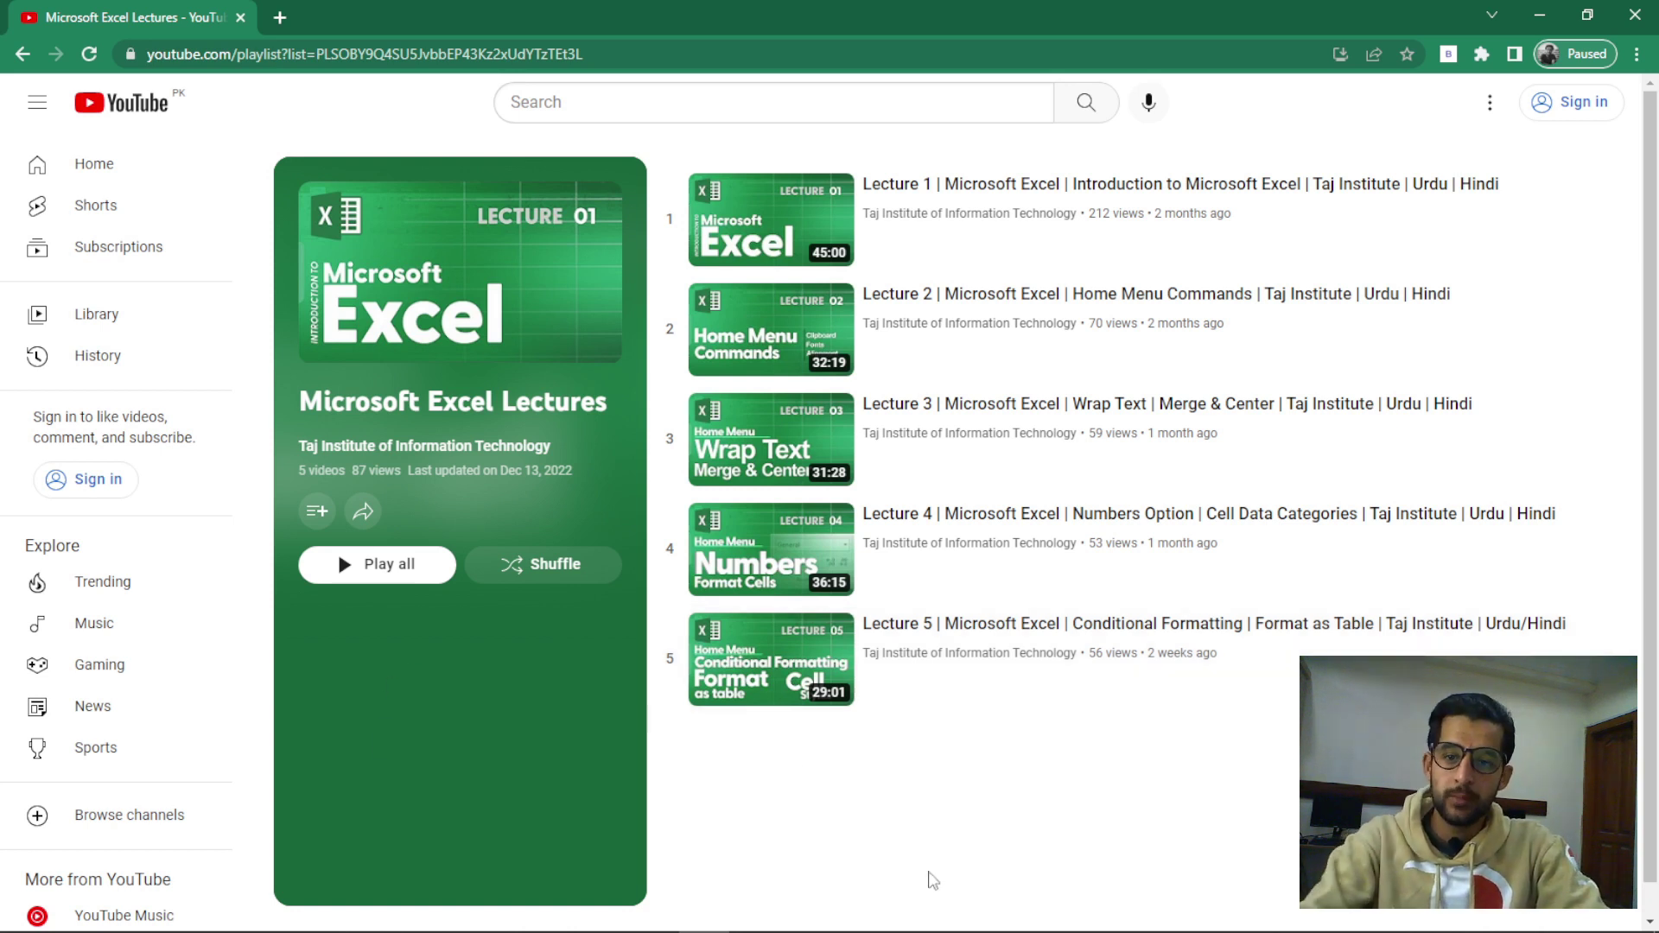
Click the YouTube search box, then minimize Chrome to show the desktop
{"action": "left_click", "coordinate": [603, 102]}
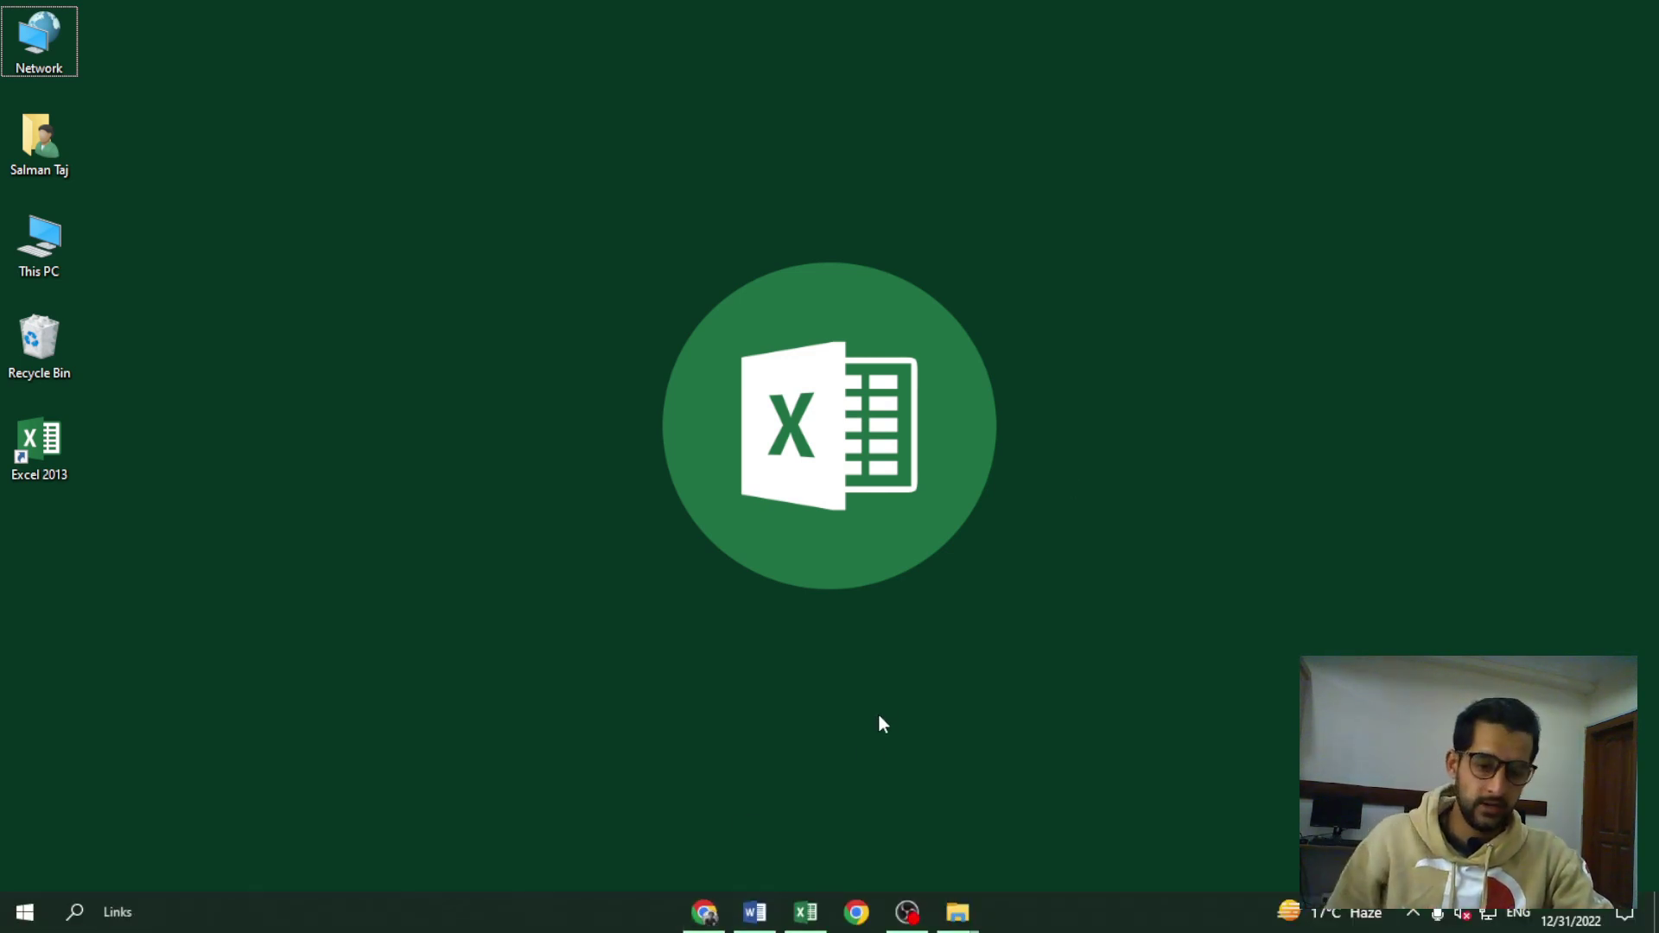
Read through the Word Lecture No. 6 Cells Block outline, then switch to Styles.xlsx
{"action": "left_click", "coordinate": [753, 912]}
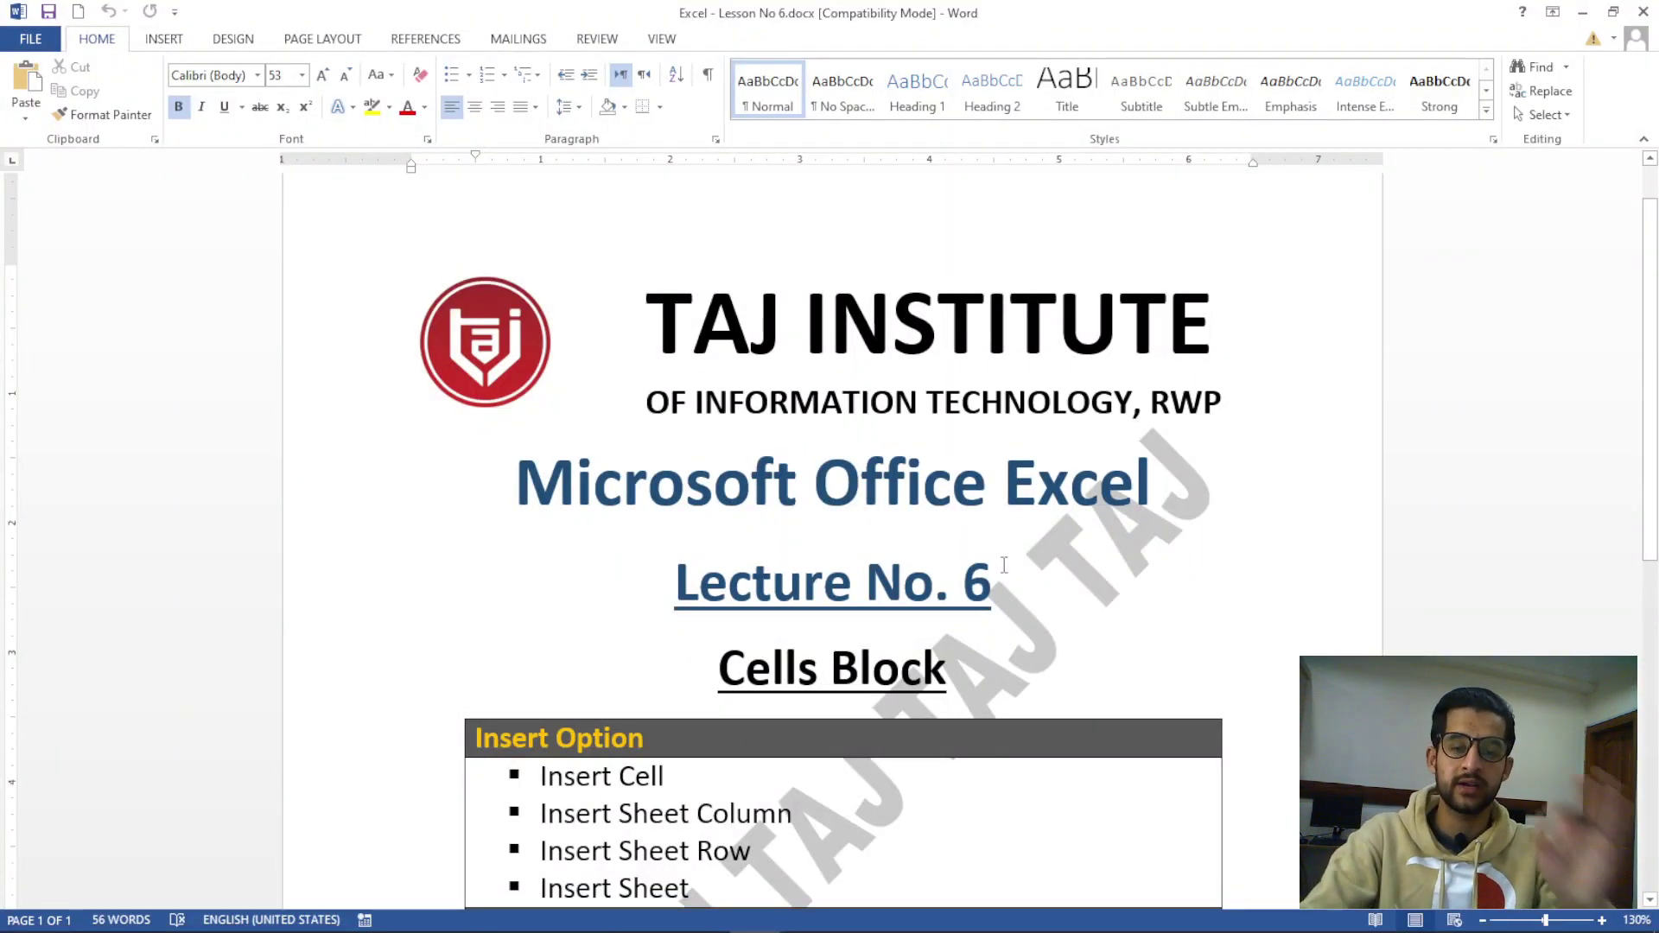
{"action": "scroll", "coordinate": [1004, 566], "scroll_direction": "down", "scroll_amount": 2}
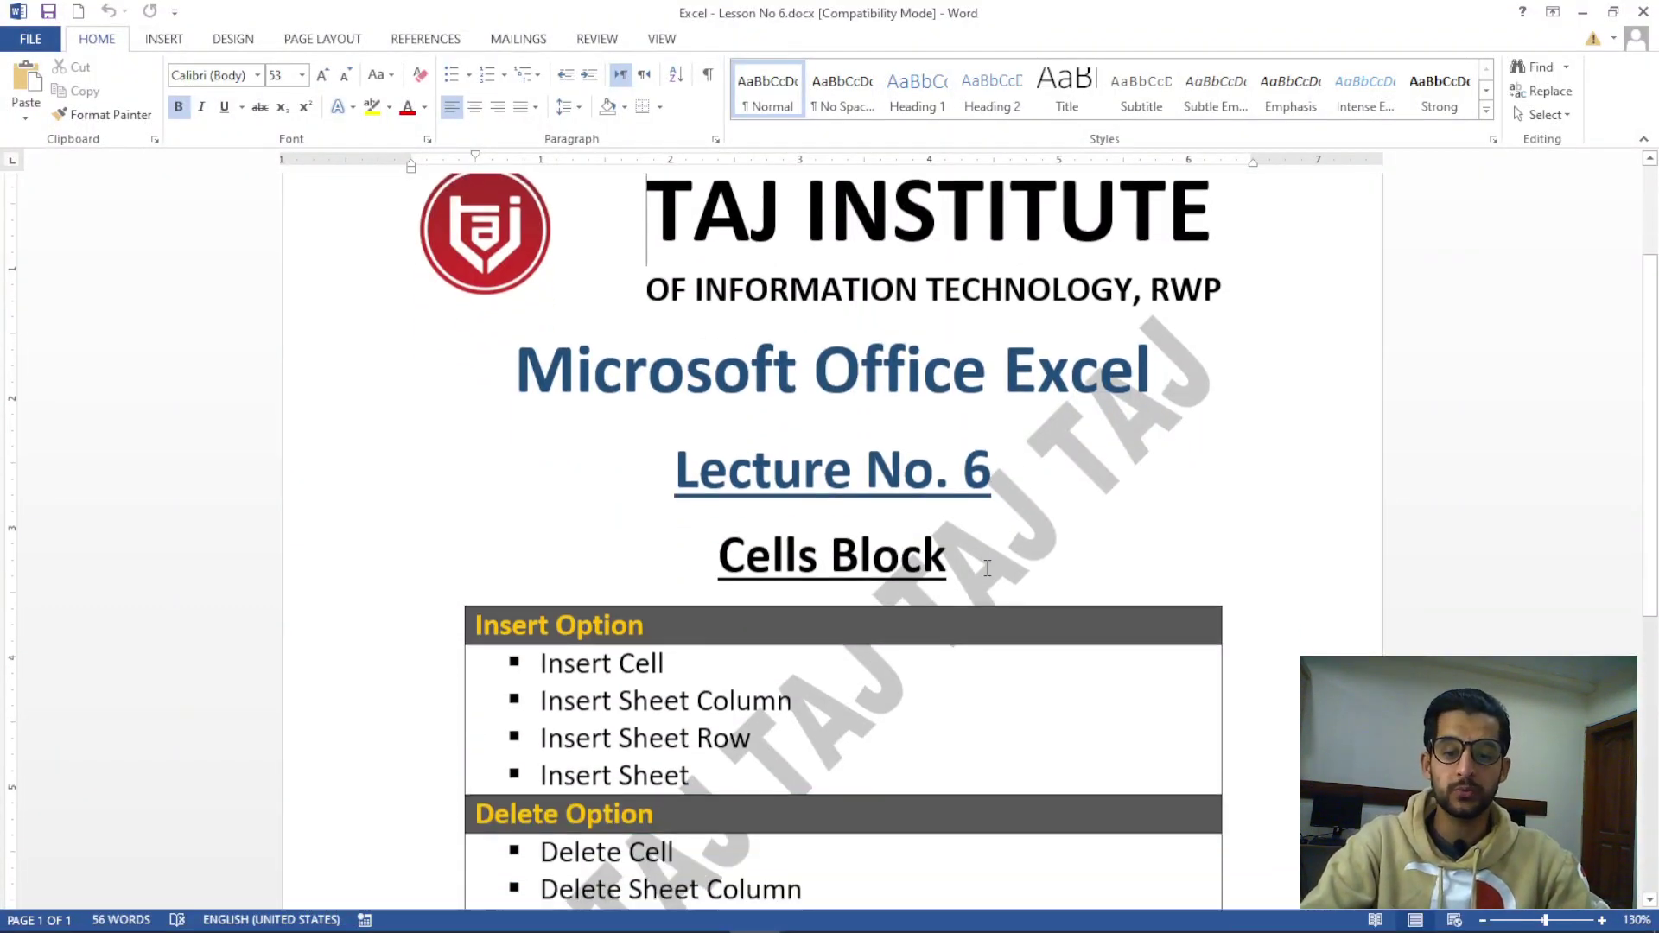
{"action": "scroll", "coordinate": [988, 571], "scroll_direction": "down", "scroll_amount": 3}
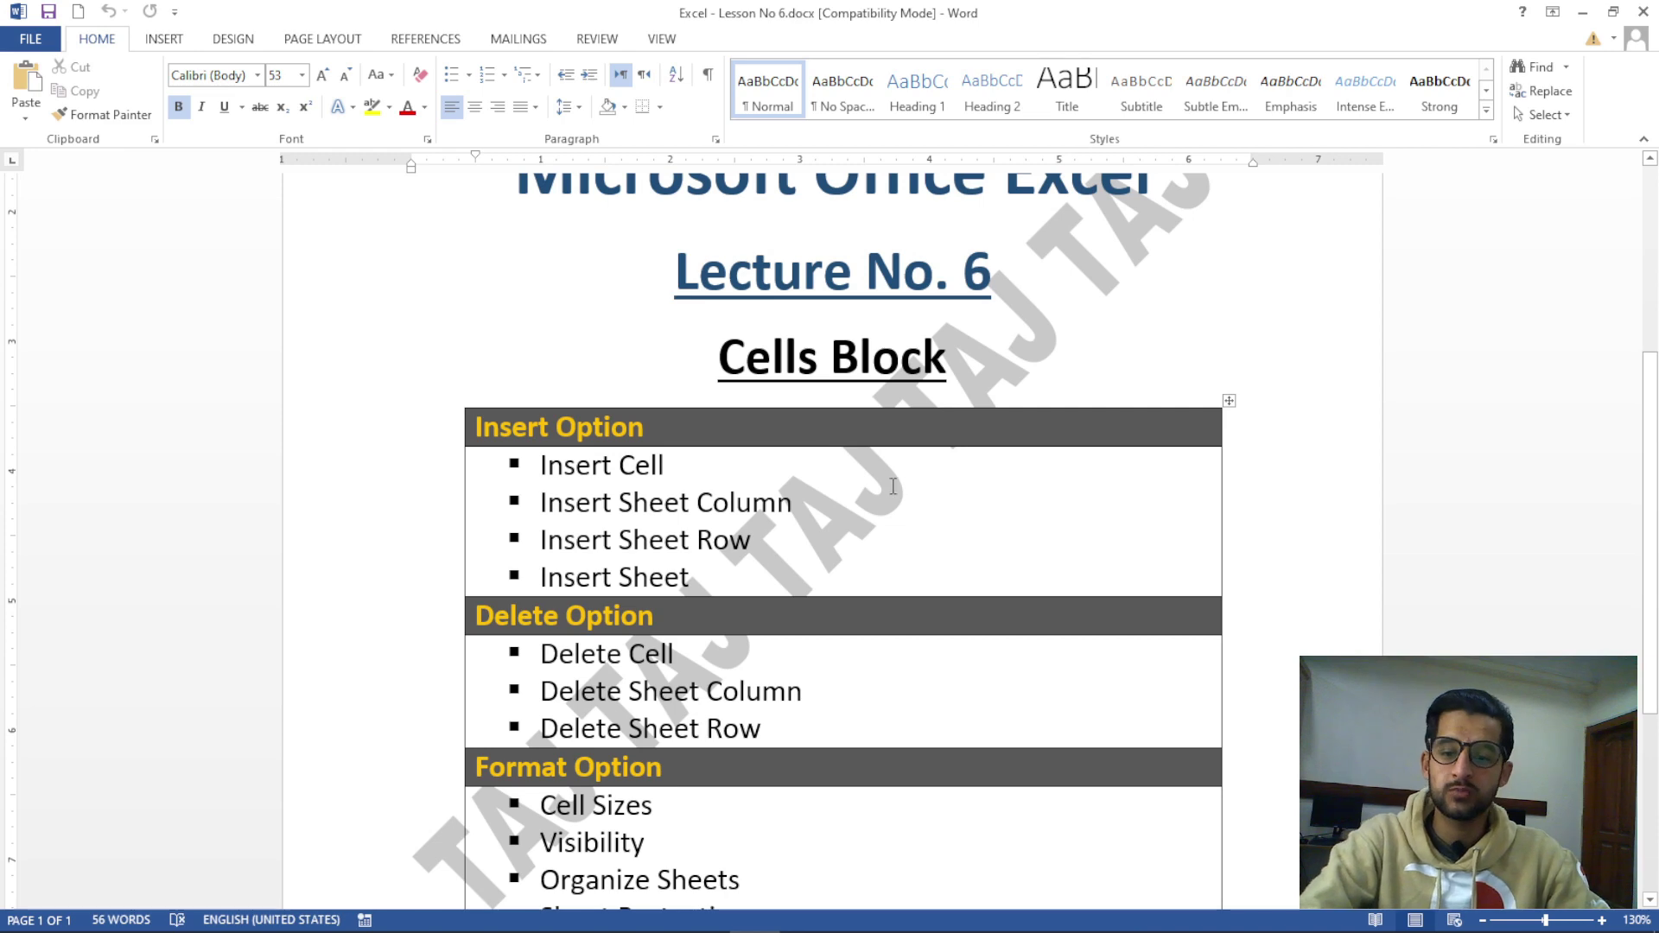
{"action": "scroll", "coordinate": [895, 534], "scroll_direction": "down", "scroll_amount": 2}
{"action": "mouse_move", "coordinate": [816, 926]}
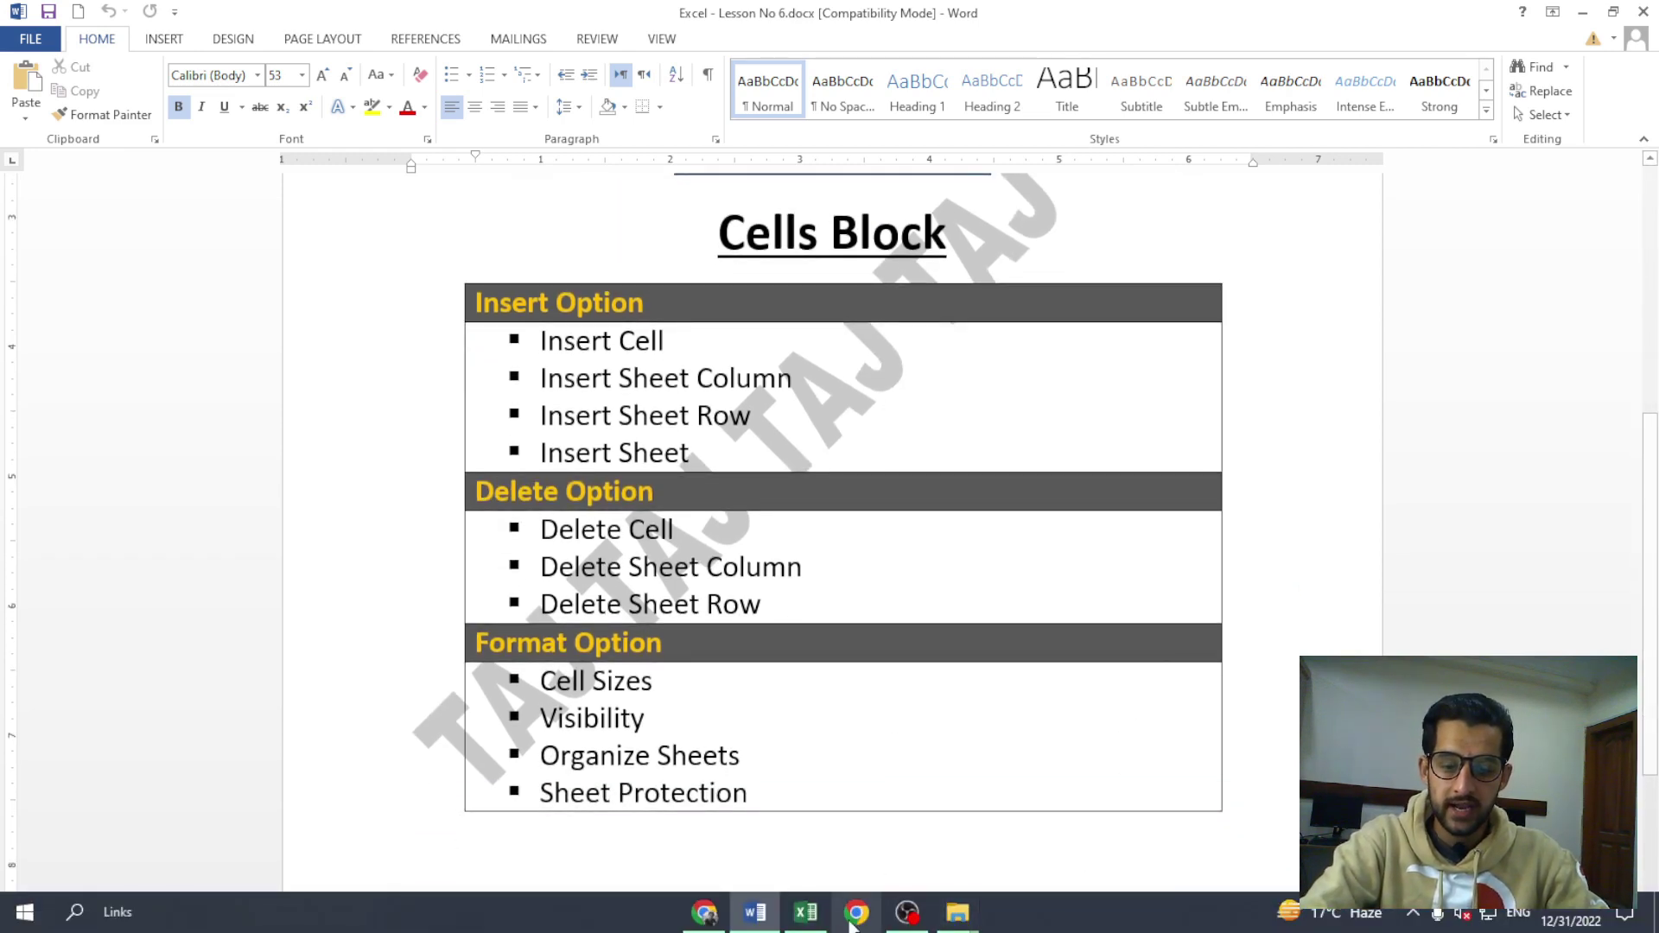
{"action": "left_click", "coordinate": [815, 927]}
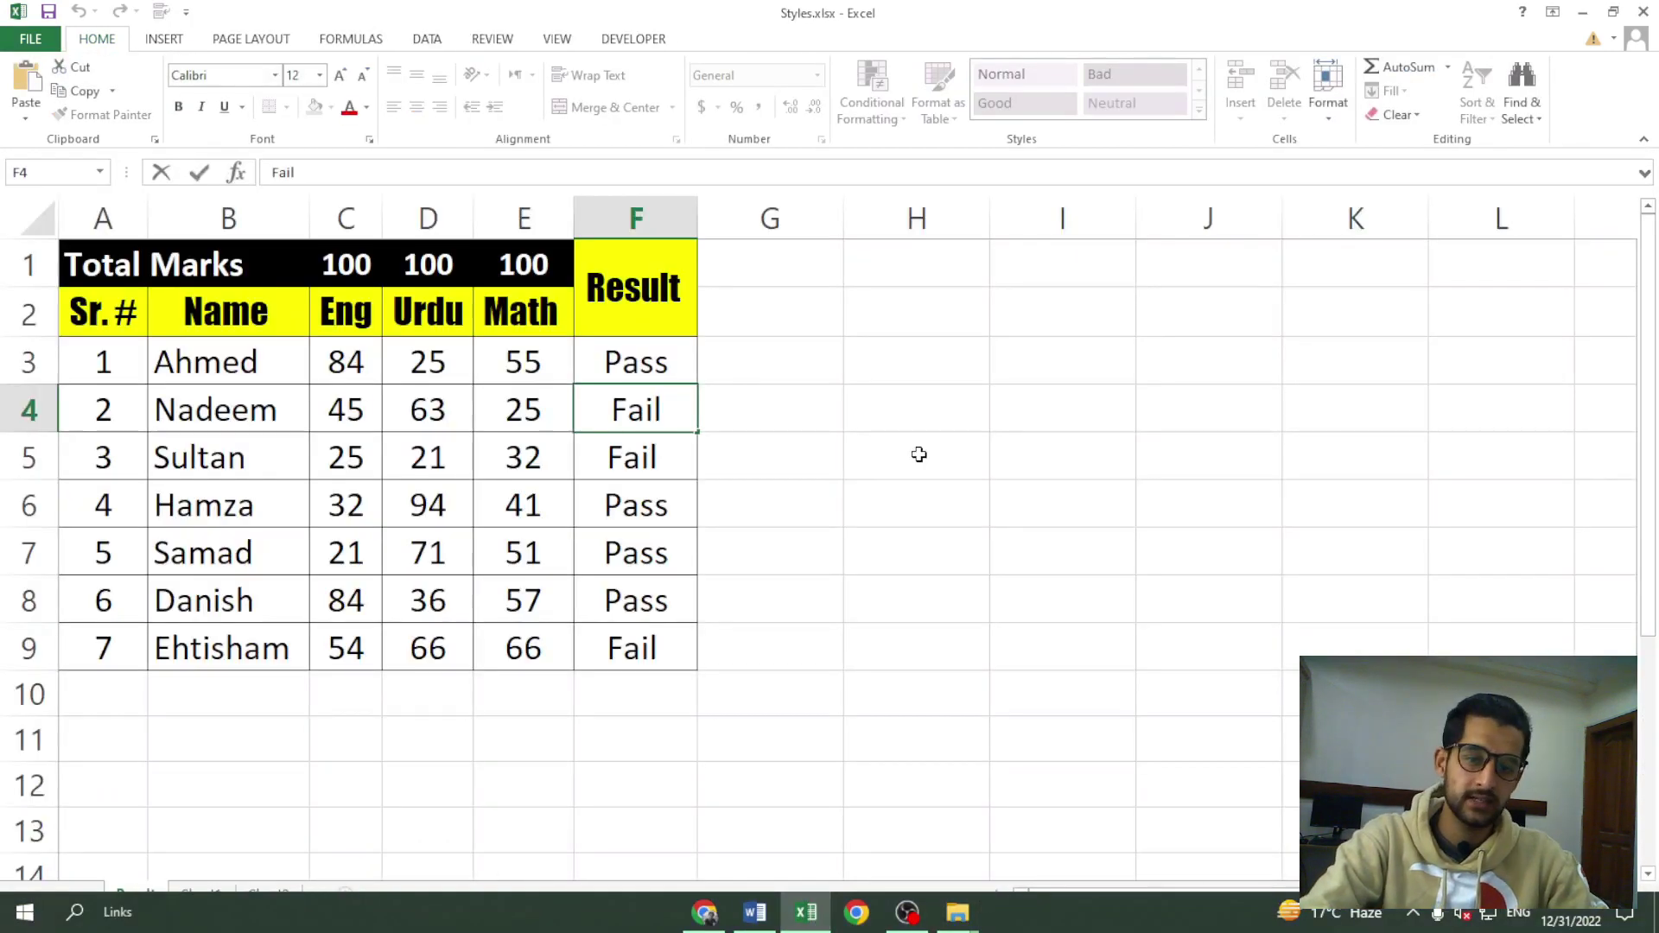
Select H5, browse the Cells group Insert, Delete and Format dropdowns, then return to Word
{"action": "left_click", "coordinate": [919, 454]}
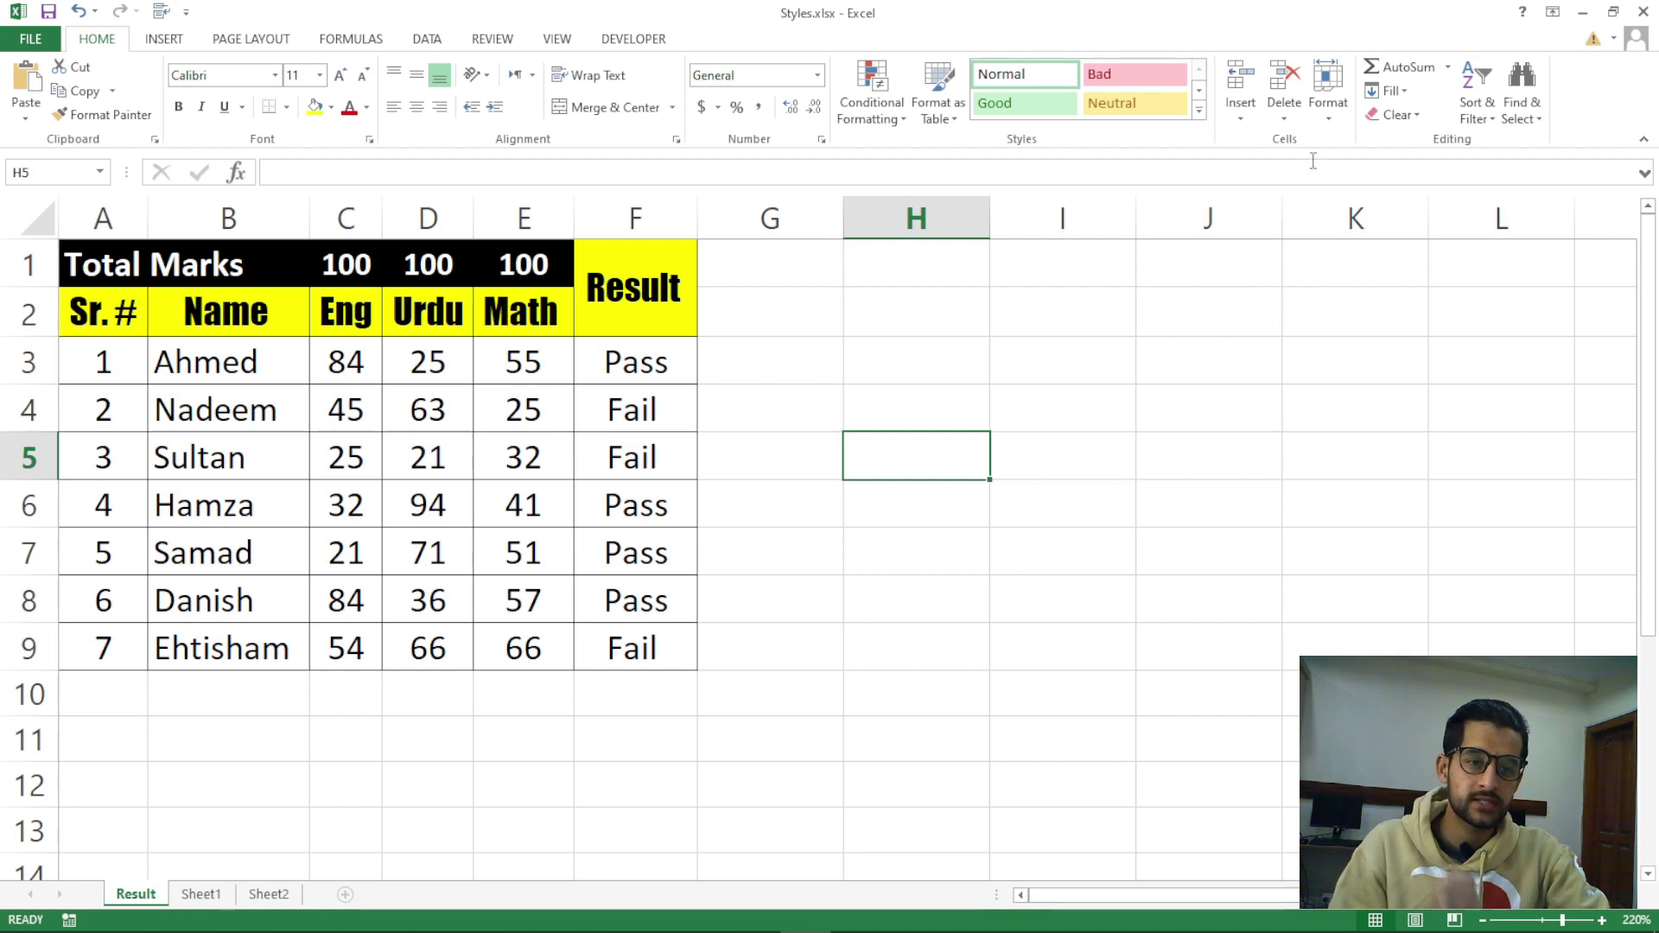
{"action": "left_click", "coordinate": [1241, 118]}
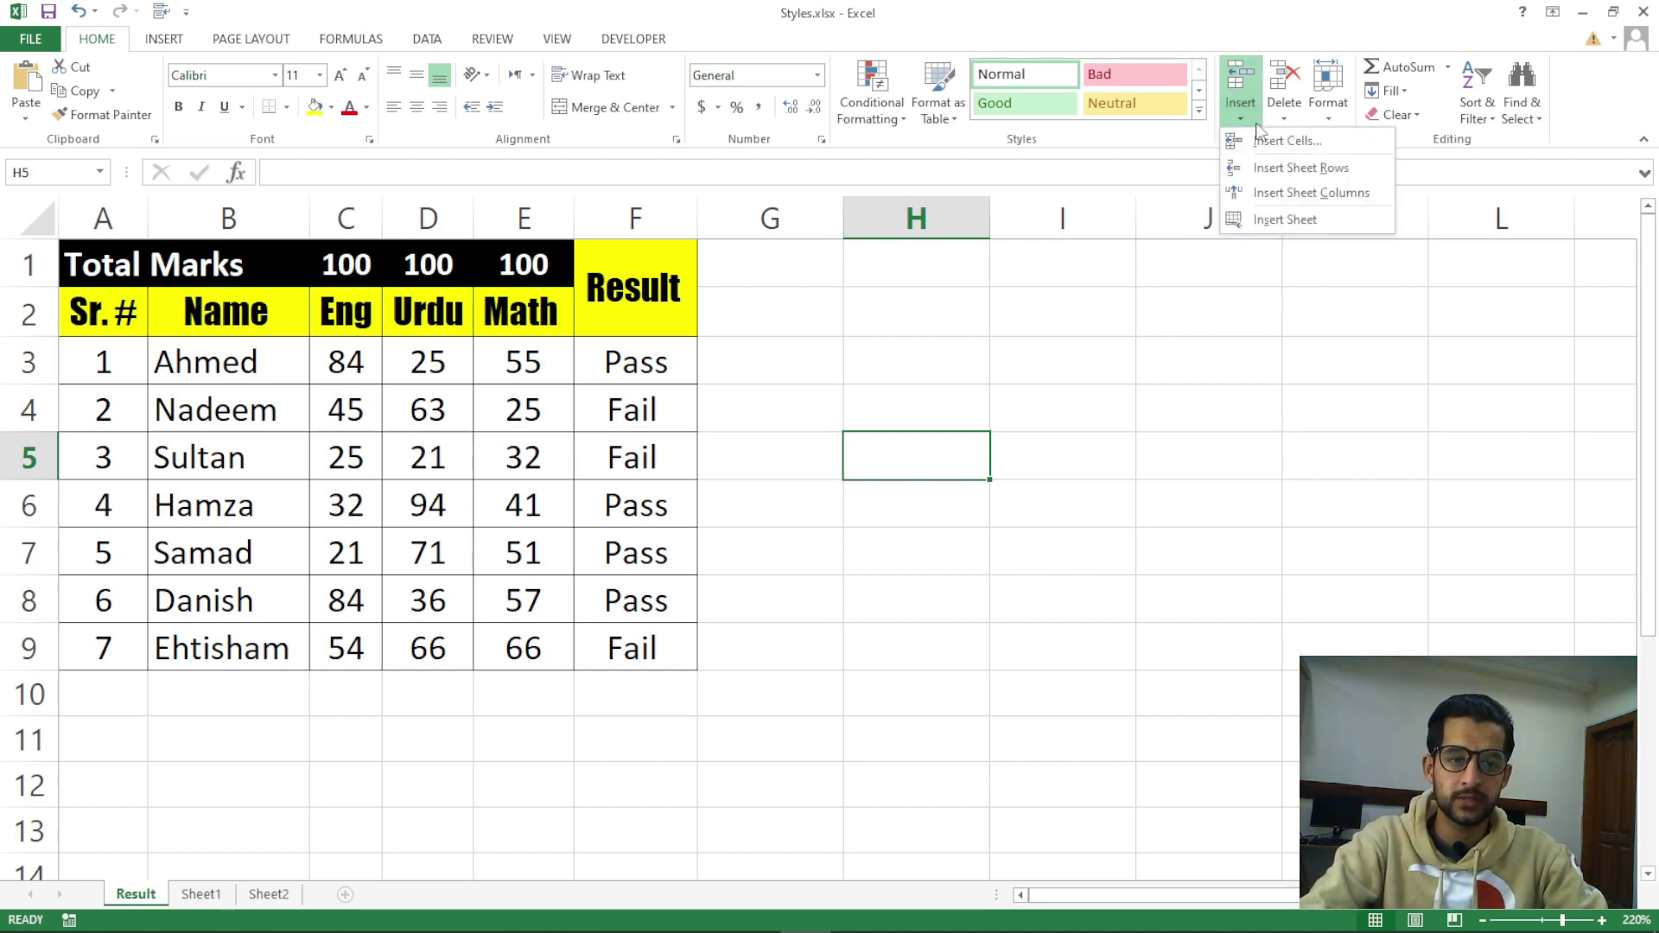
{"action": "left_click", "coordinate": [1286, 122]}
{"action": "left_click", "coordinate": [1327, 121]}
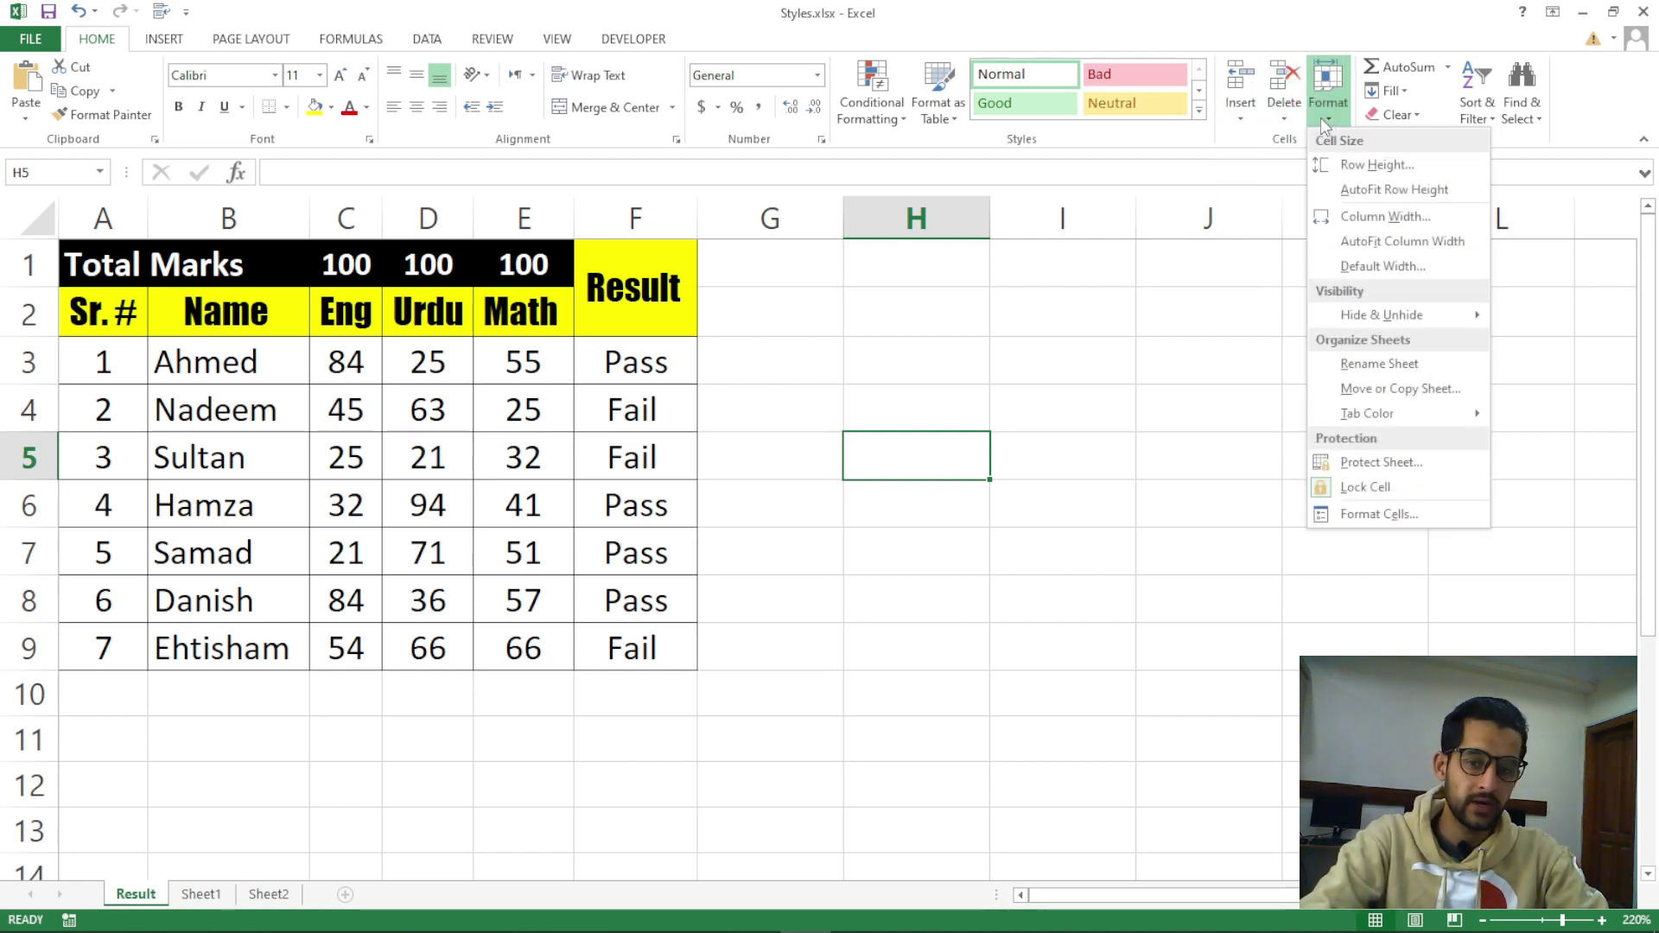
{"action": "left_click", "coordinate": [755, 913]}
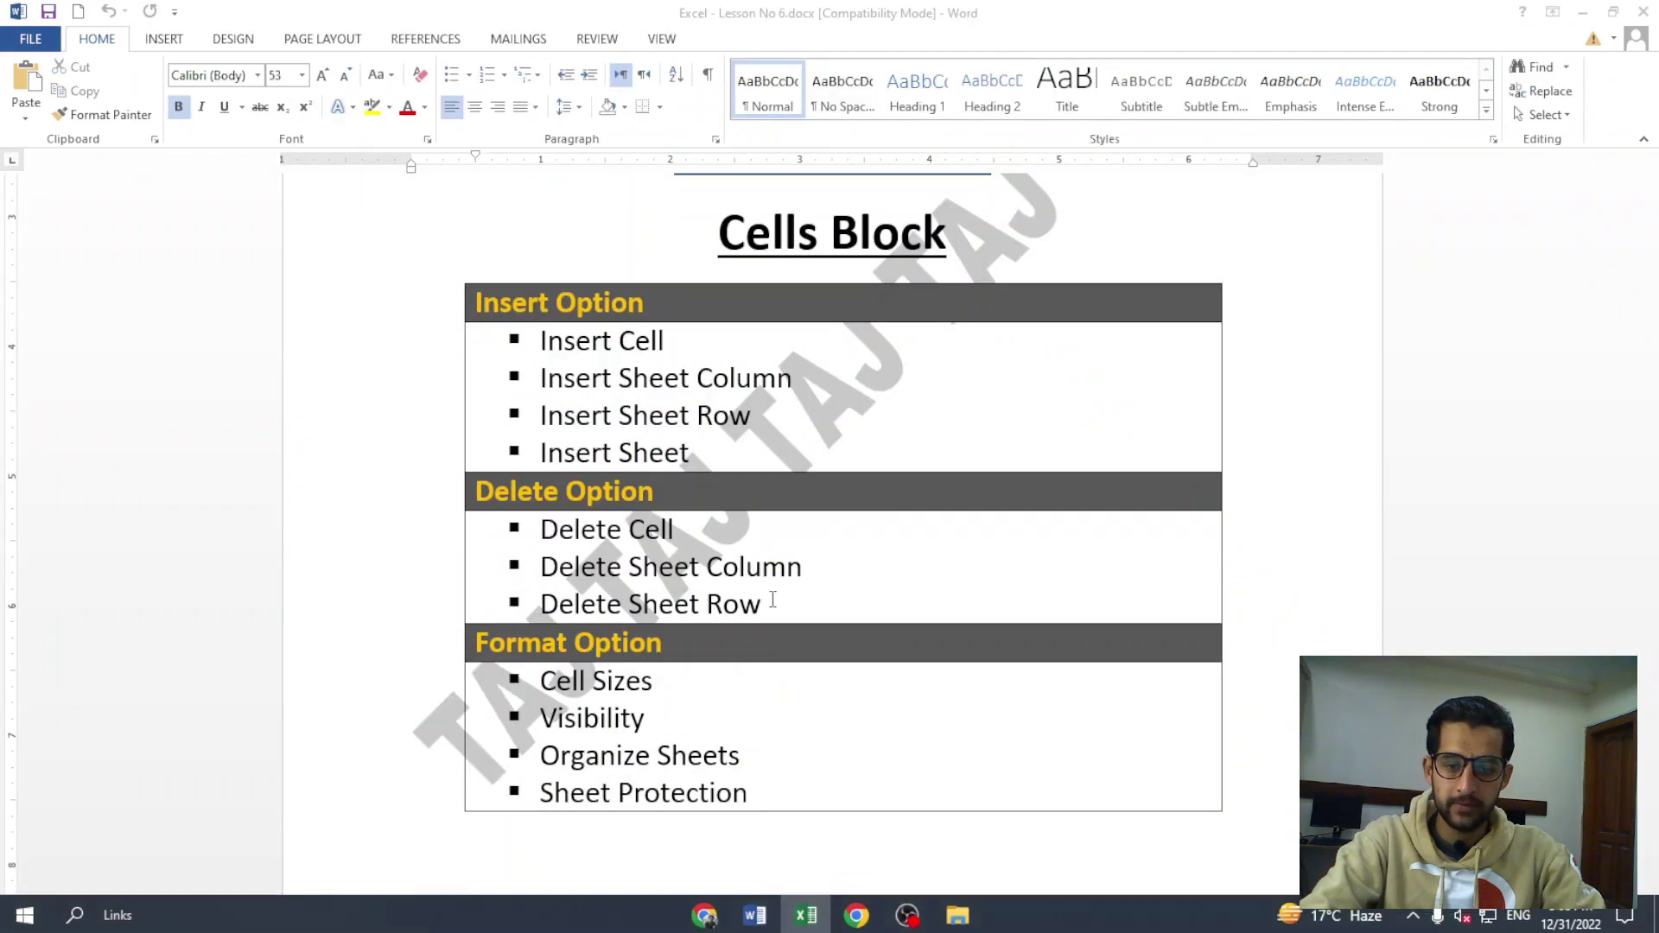
Highlight the Cells Block heading, the Insert Option header and its four Insert items
{"action": "scroll", "coordinate": [695, 375], "scroll_direction": "up", "scroll_amount": 3}
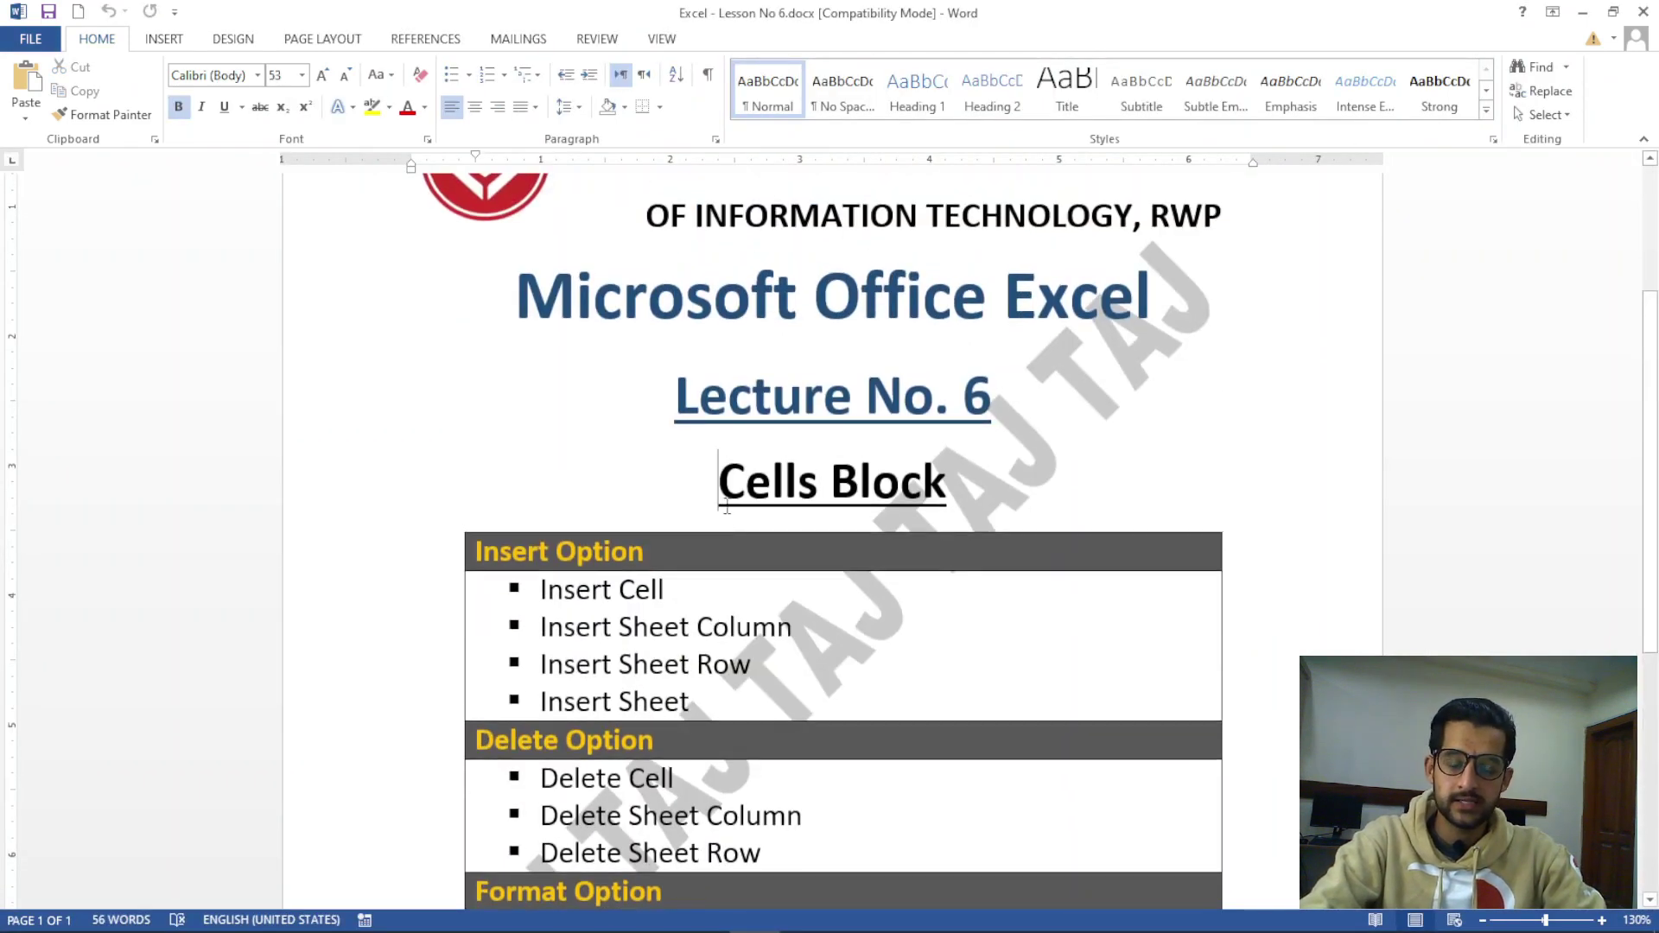
{"action": "left_click_drag", "start_coordinate": [723, 482], "coordinate": [954, 484]}
{"action": "triple_click", "coordinate": [605, 554]}
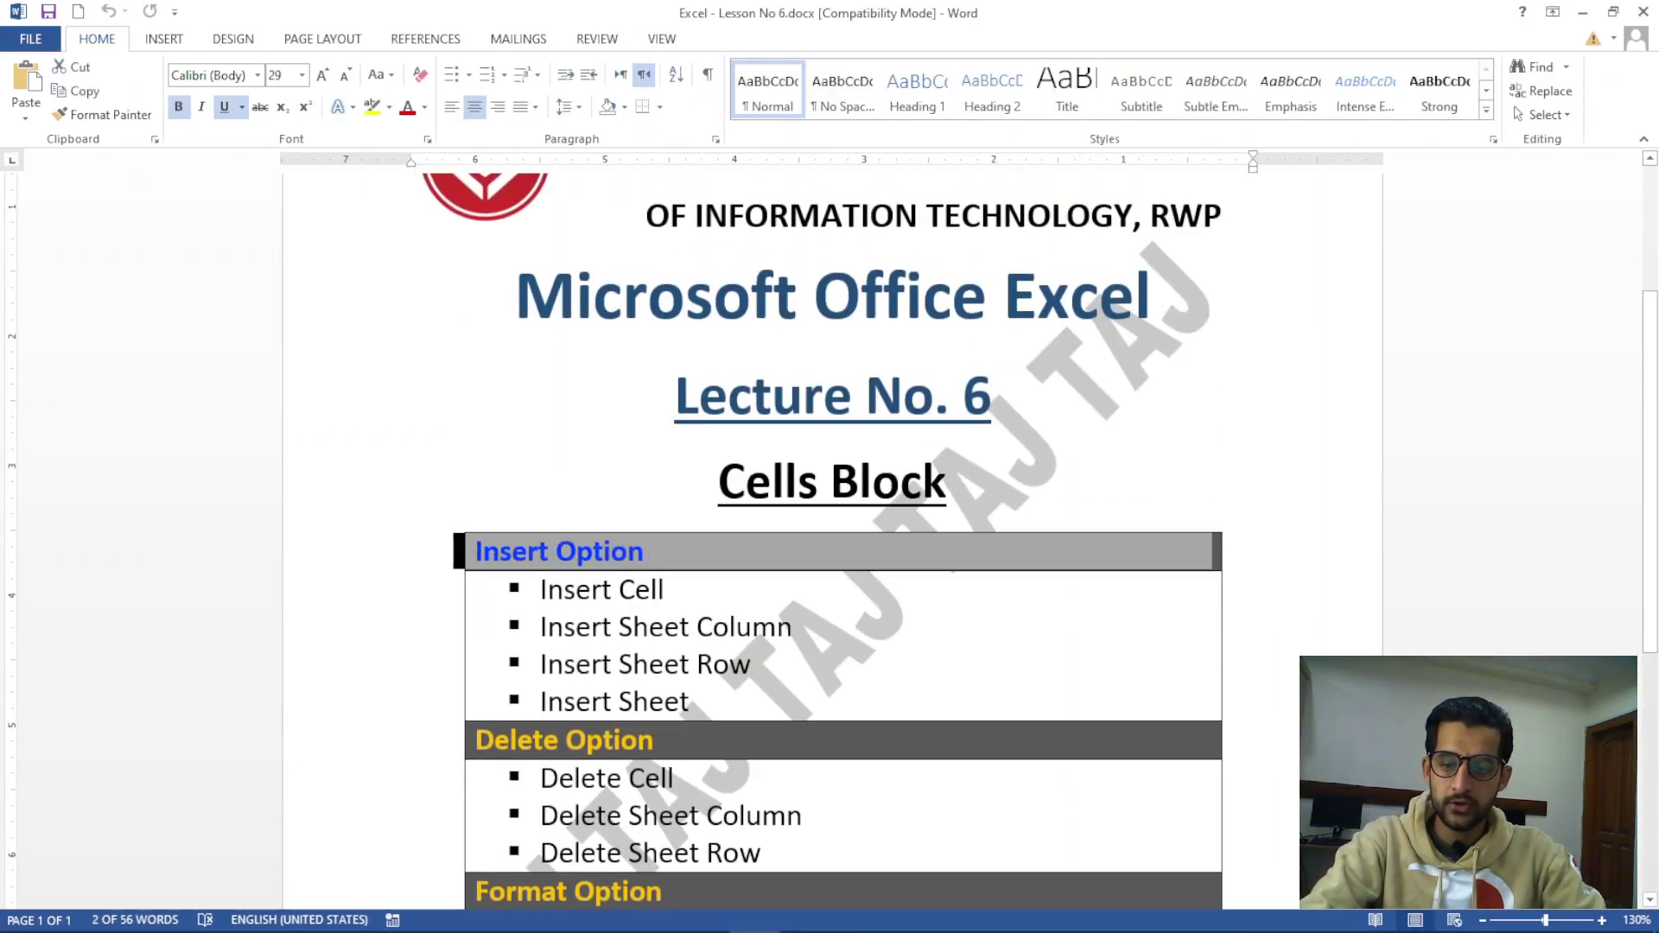
{"action": "scroll", "coordinate": [735, 545], "scroll_direction": "down", "scroll_amount": 2}
{"action": "left_click_drag", "start_coordinate": [777, 523], "coordinate": [542, 405]}
Highlight the Delete Option header, its Sheet Column and Row items, and Cell Sizes through Sheet Protection
{"action": "scroll", "coordinate": [899, 406], "scroll_direction": "down", "scroll_amount": 2}
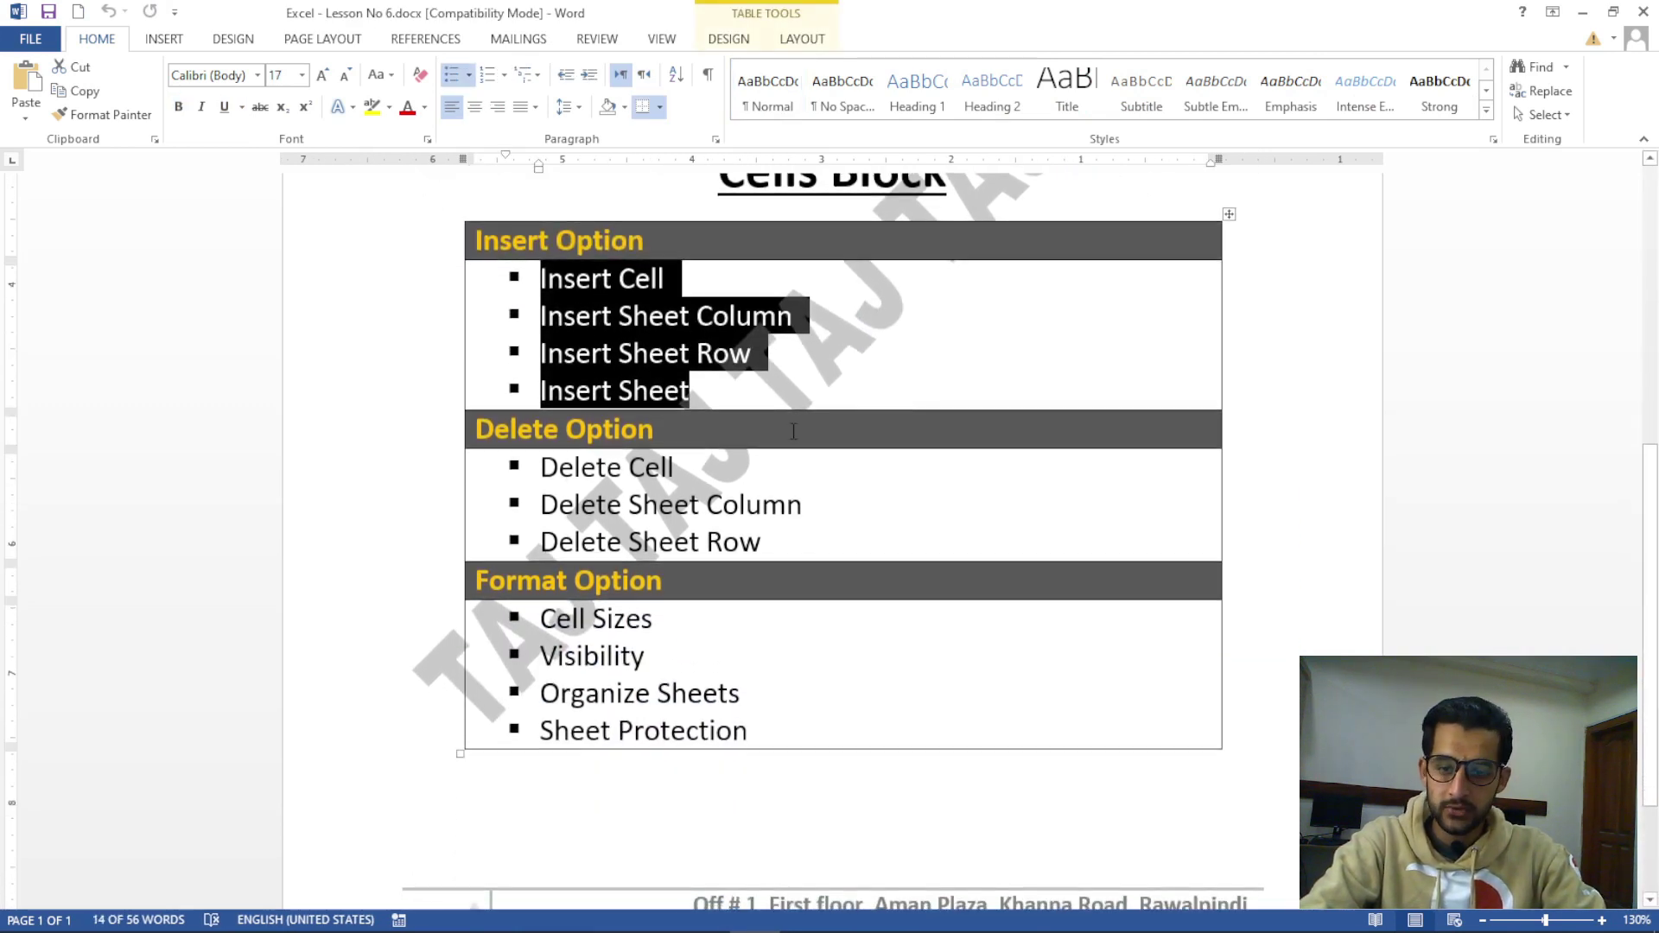
{"action": "triple_click", "coordinate": [500, 431]}
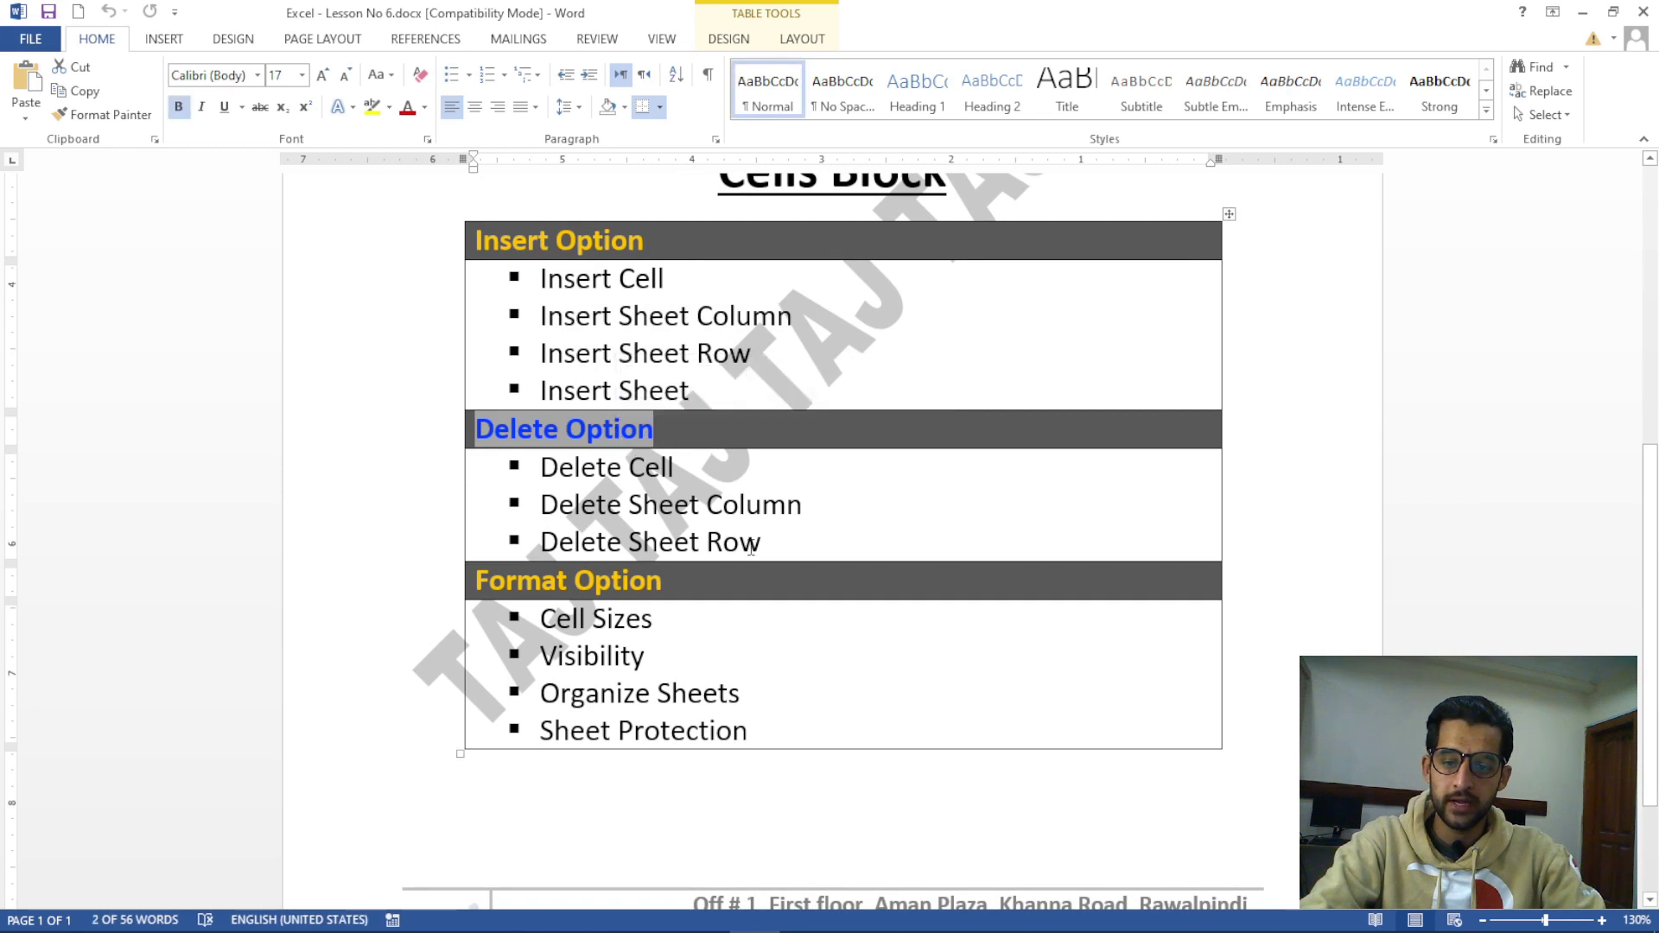
{"action": "left_click_drag", "start_coordinate": [760, 542], "coordinate": [541, 505]}
{"action": "scroll", "coordinate": [605, 484], "scroll_direction": "down", "scroll_amount": 3}
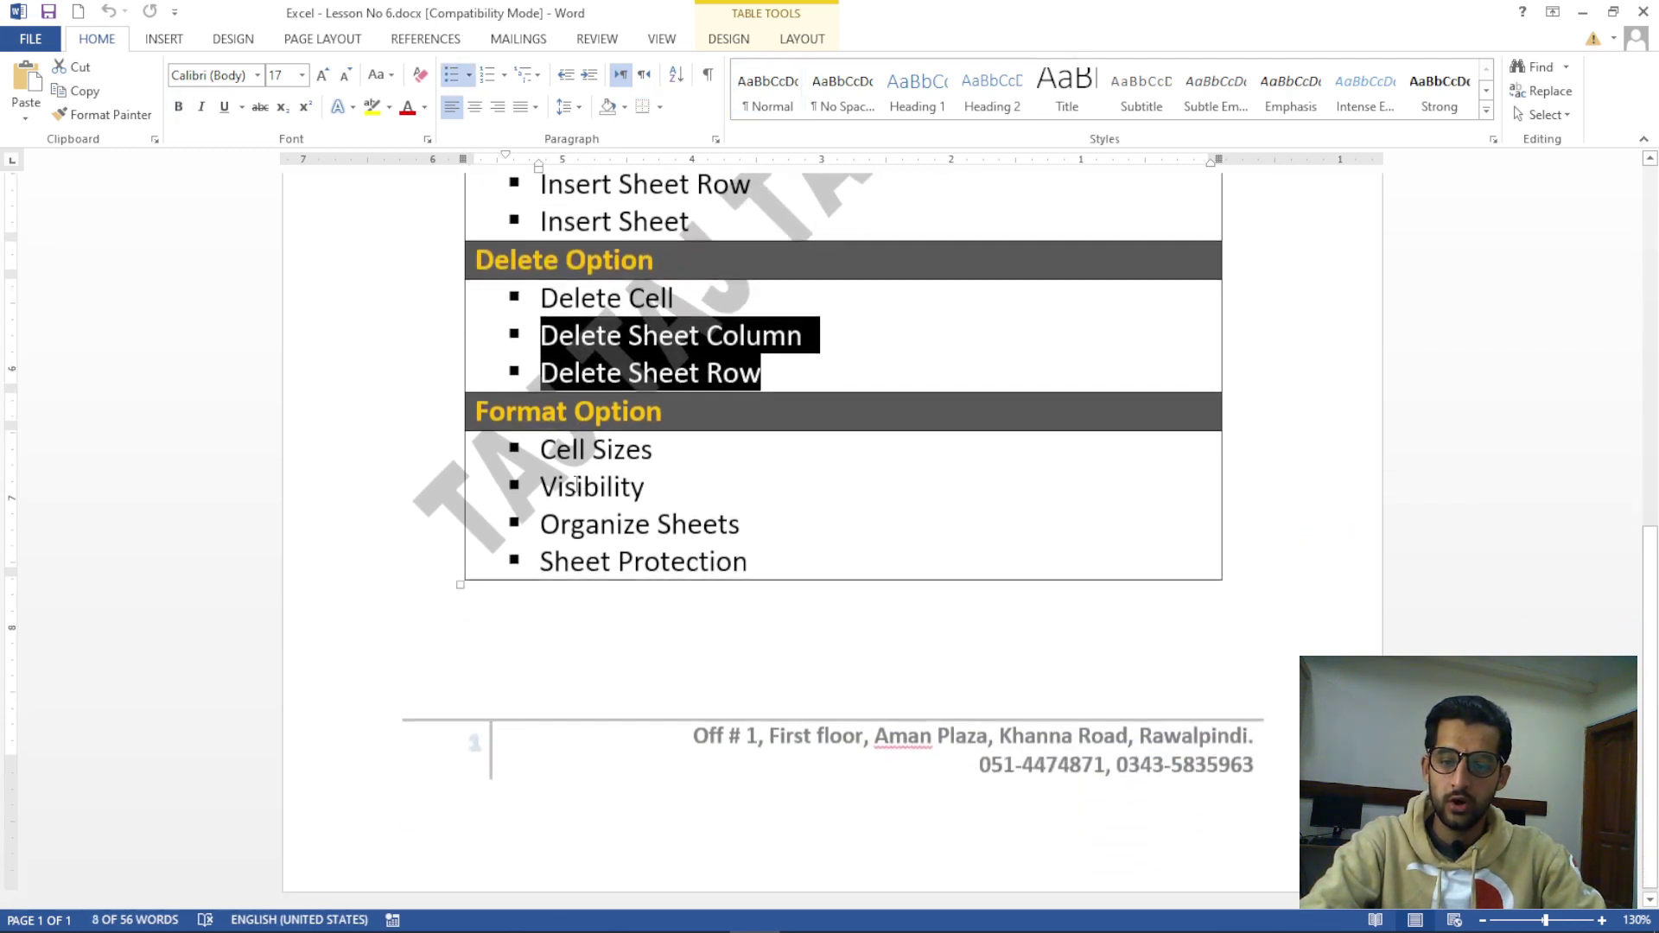
{"action": "left_click_drag", "start_coordinate": [554, 446], "coordinate": [756, 562]}
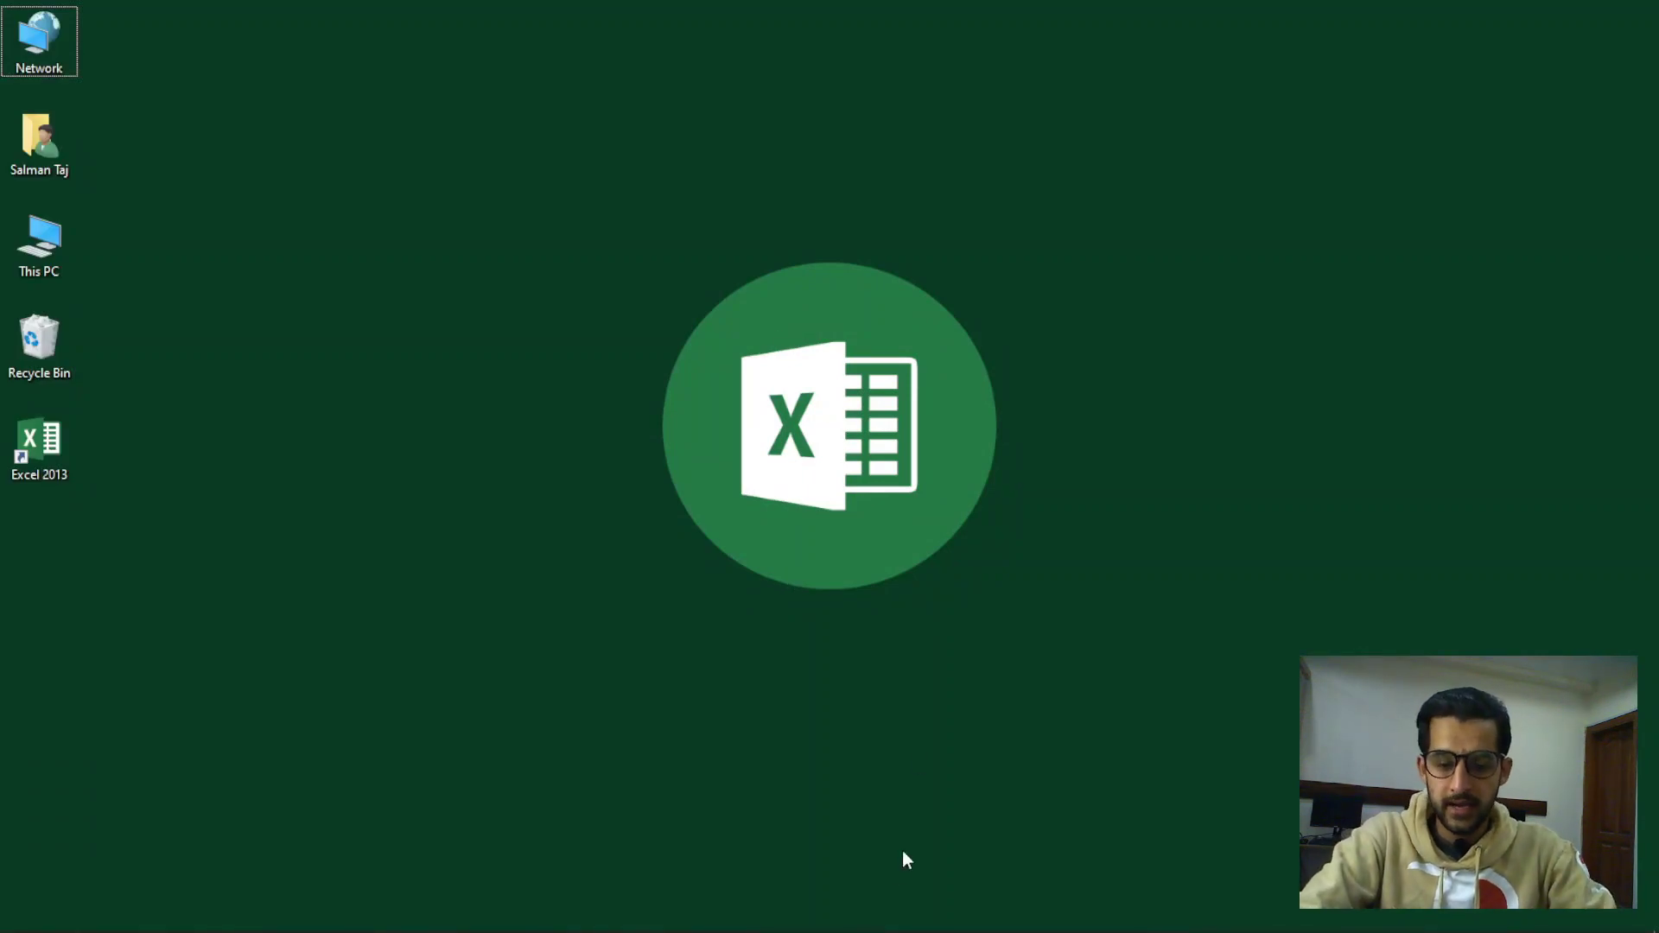
Back in Styles.xlsx, select I4, browse the Insert, Delete and Format dropdowns, then select J3
{"action": "mouse_move", "coordinate": [794, 927]}
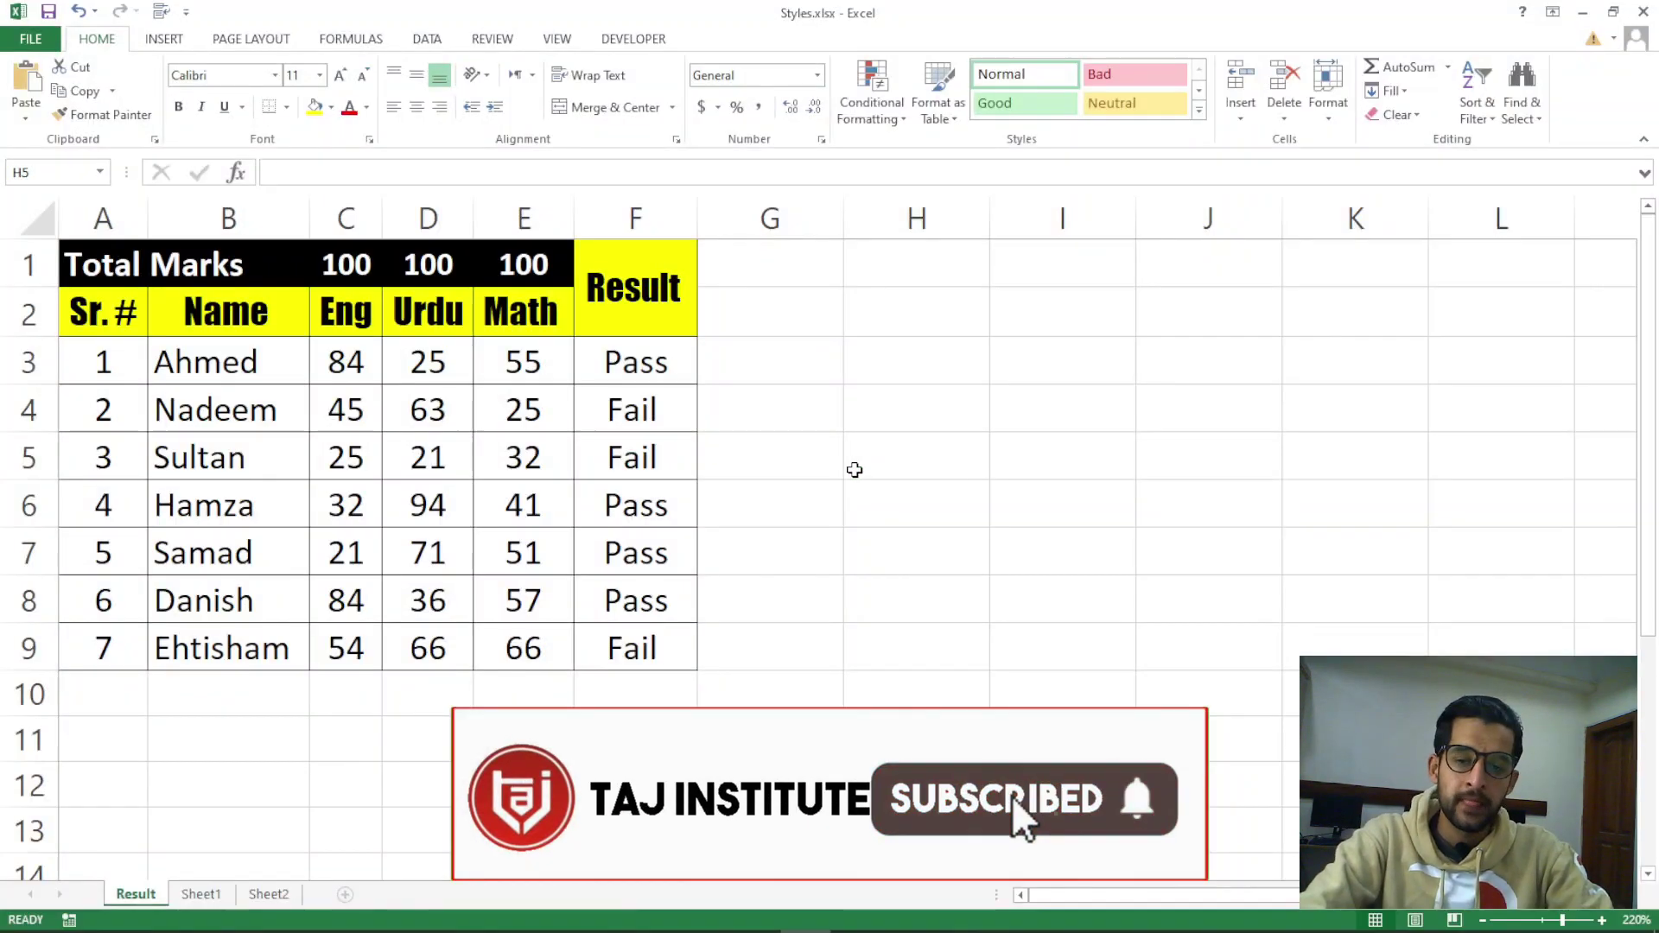
{"action": "left_click", "coordinate": [854, 470]}
{"action": "left_click", "coordinate": [1114, 411]}
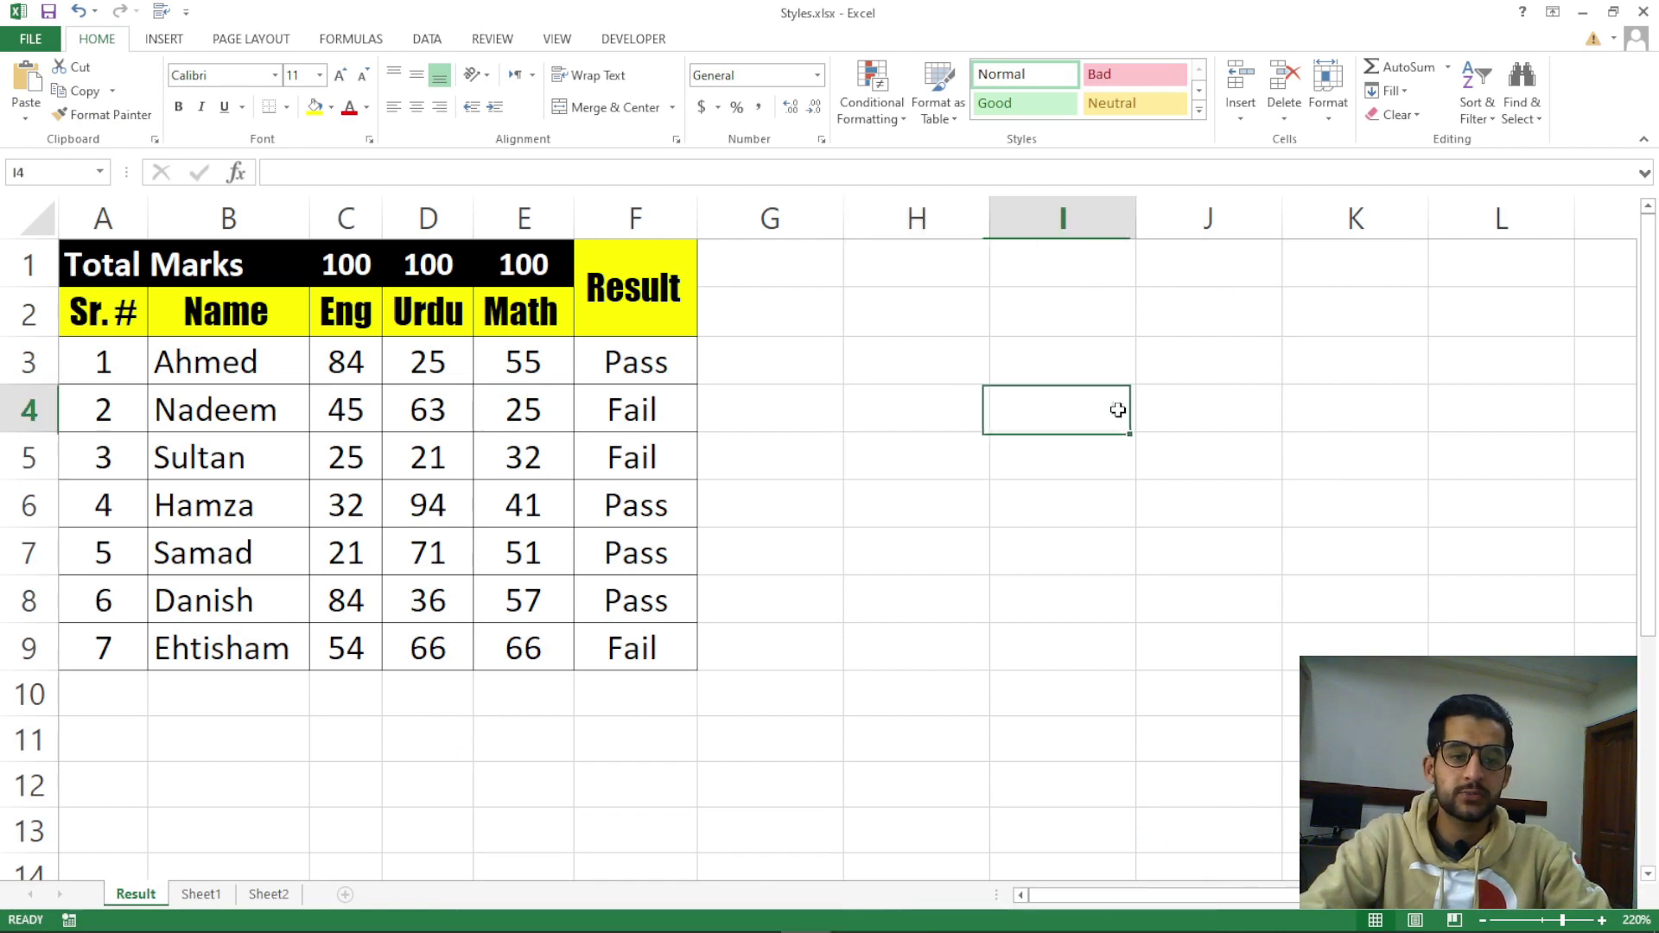
{"action": "left_click", "coordinate": [1236, 108]}
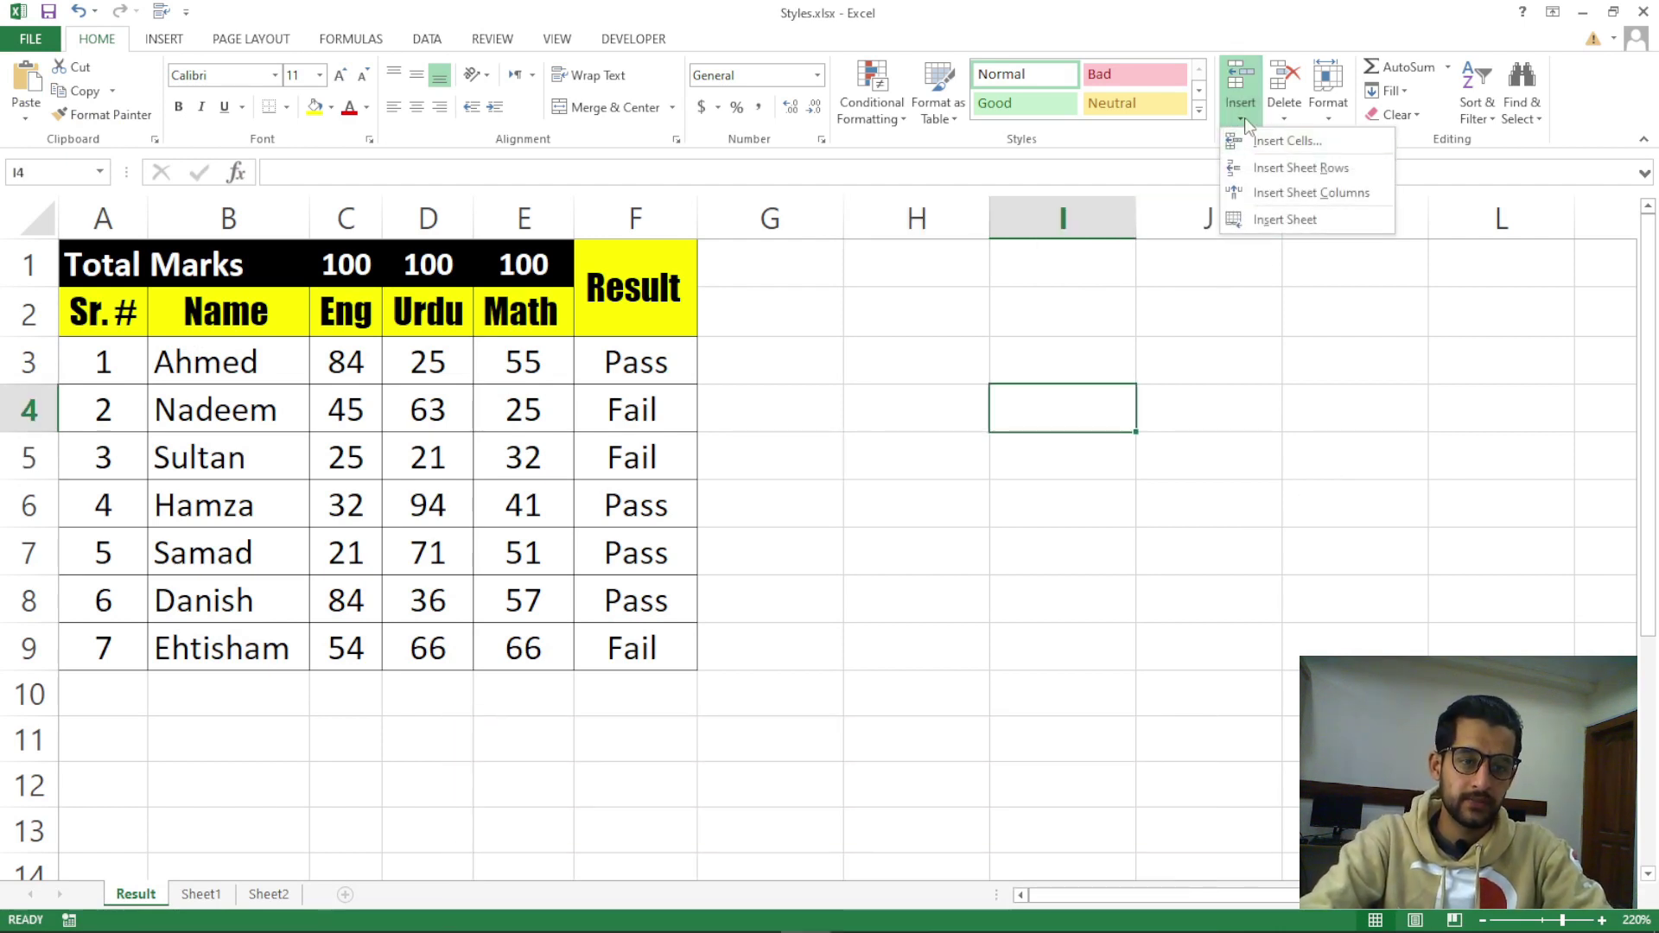
{"action": "left_click", "coordinate": [1288, 114]}
{"action": "left_click", "coordinate": [1328, 121]}
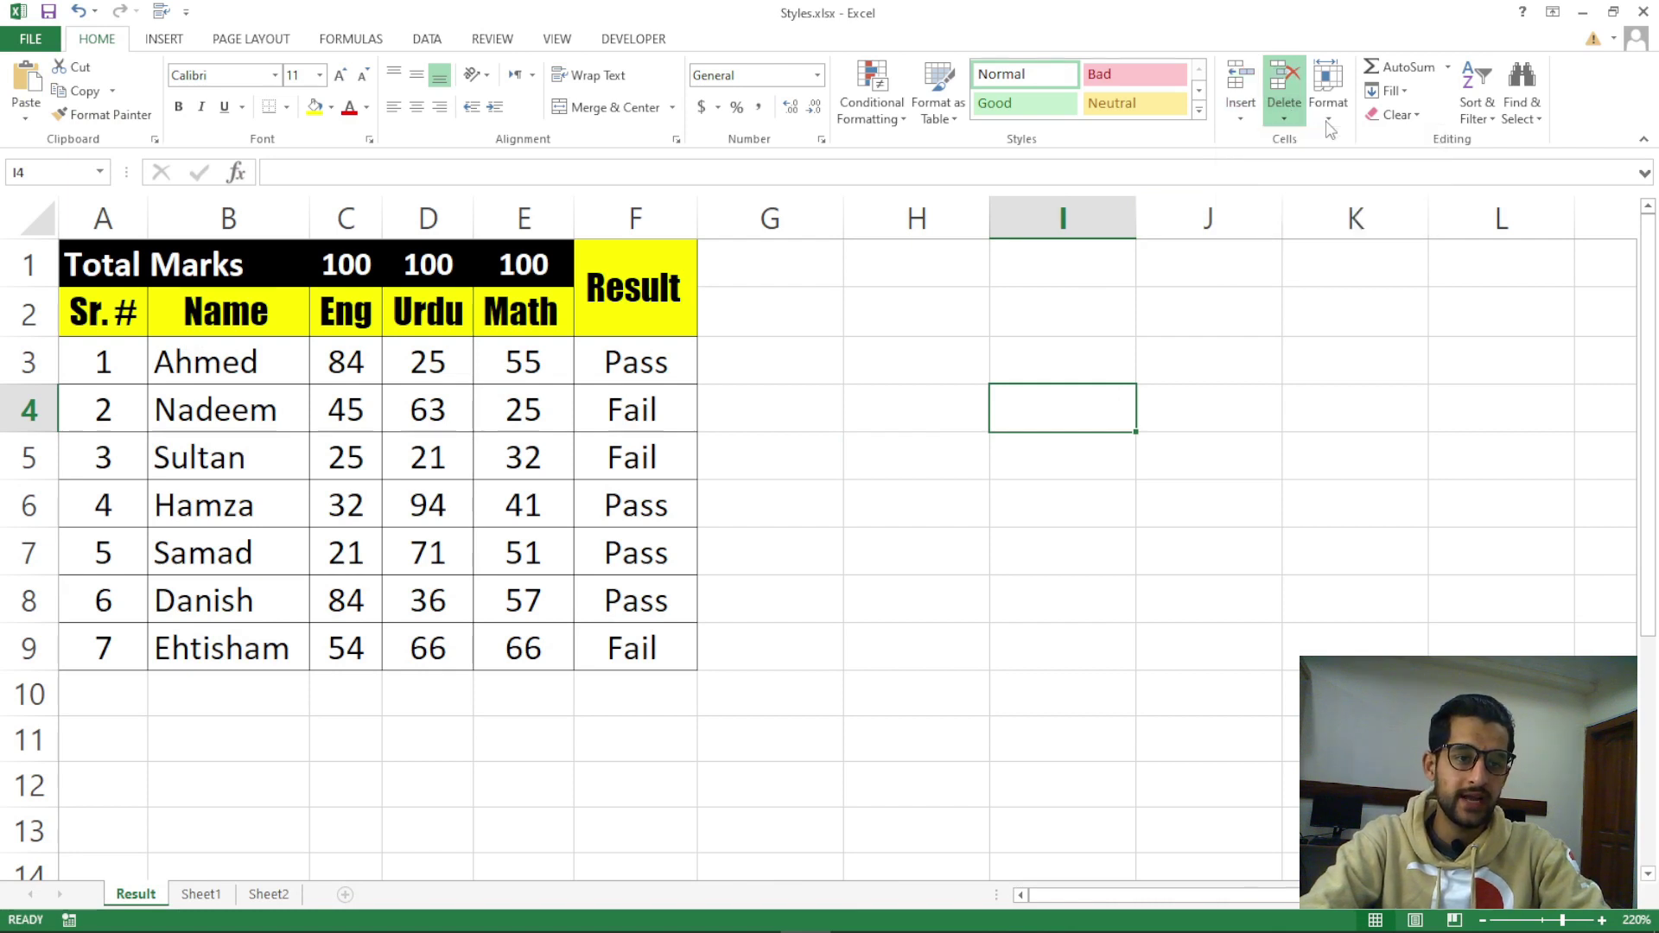
{"action": "left_click", "coordinate": [1328, 122]}
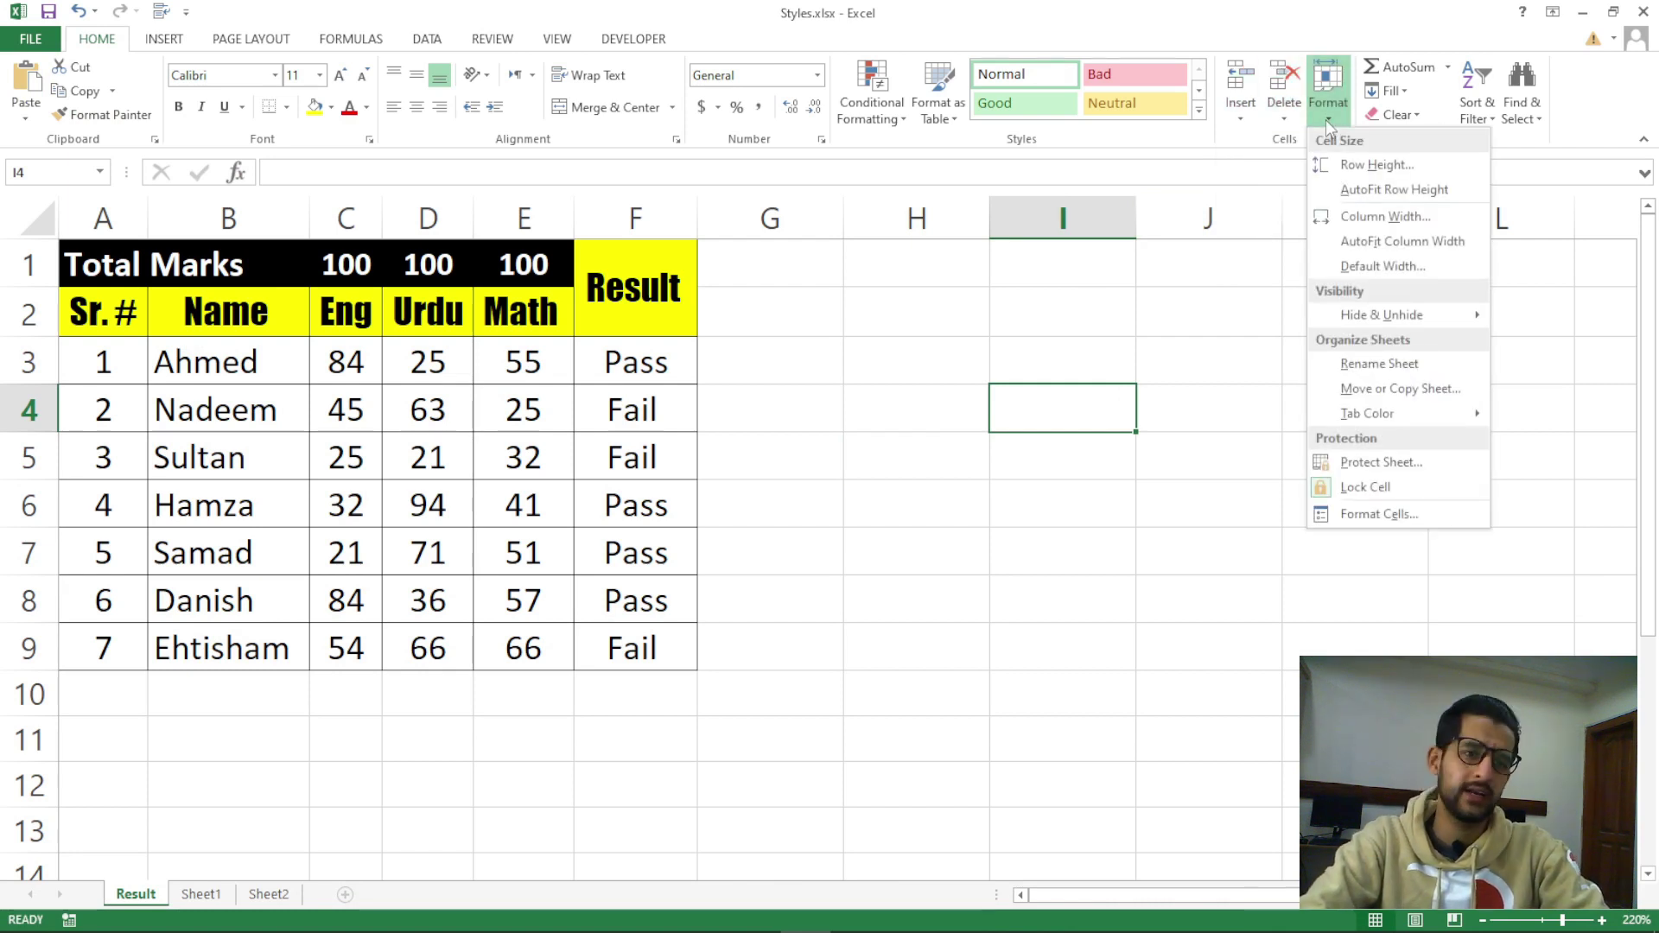
{"action": "left_click", "coordinate": [1222, 374]}
{"action": "left_click", "coordinate": [1218, 360]}
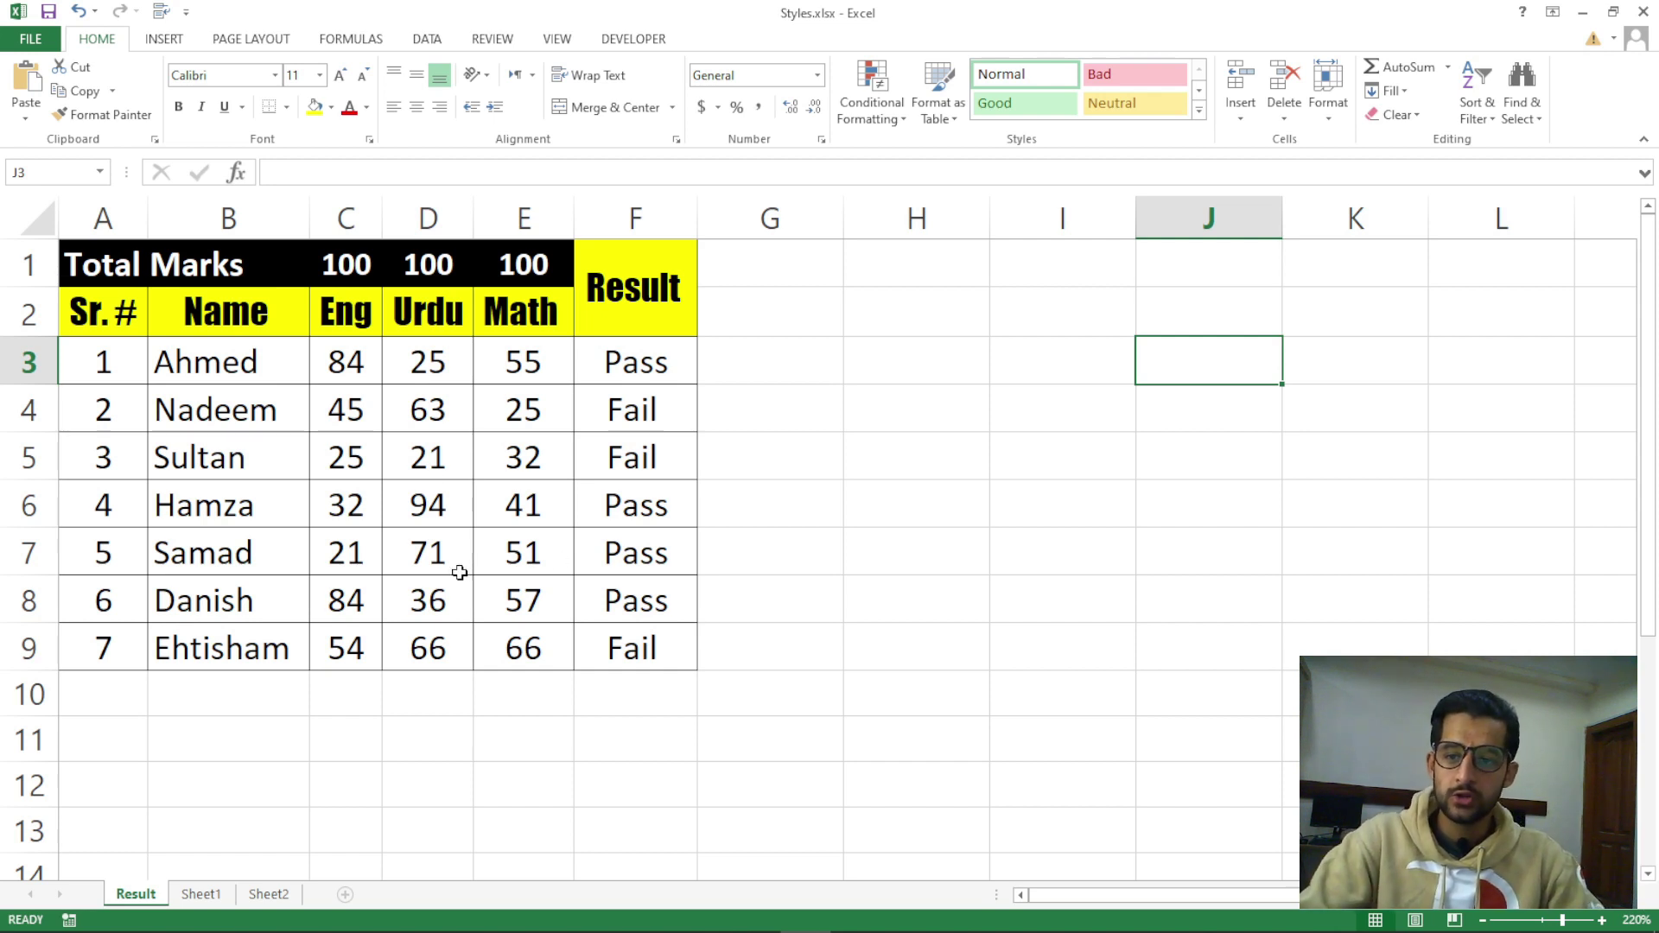
Select the marks table A1:F9 and zoom the window to fit it with Alt+W+G
{"action": "left_click_drag", "start_coordinate": [101, 268], "coordinate": [638, 646]}
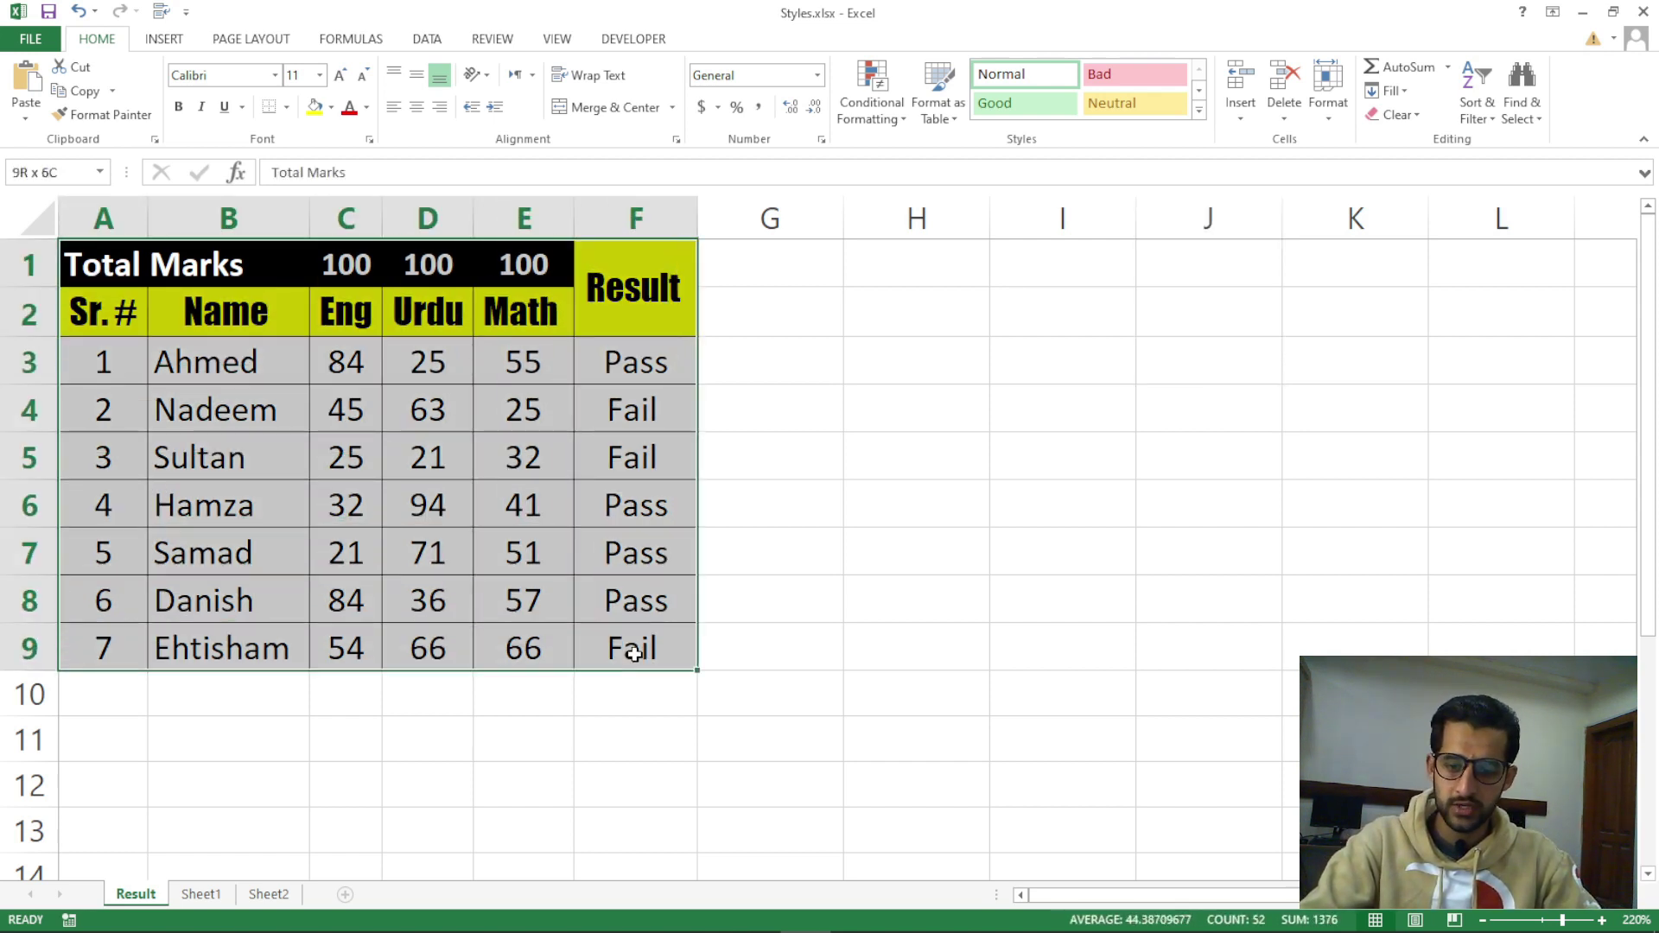
{"action": "key", "text": "alt"}
{"action": "key", "text": "w"}
{"action": "key", "text": "g"}
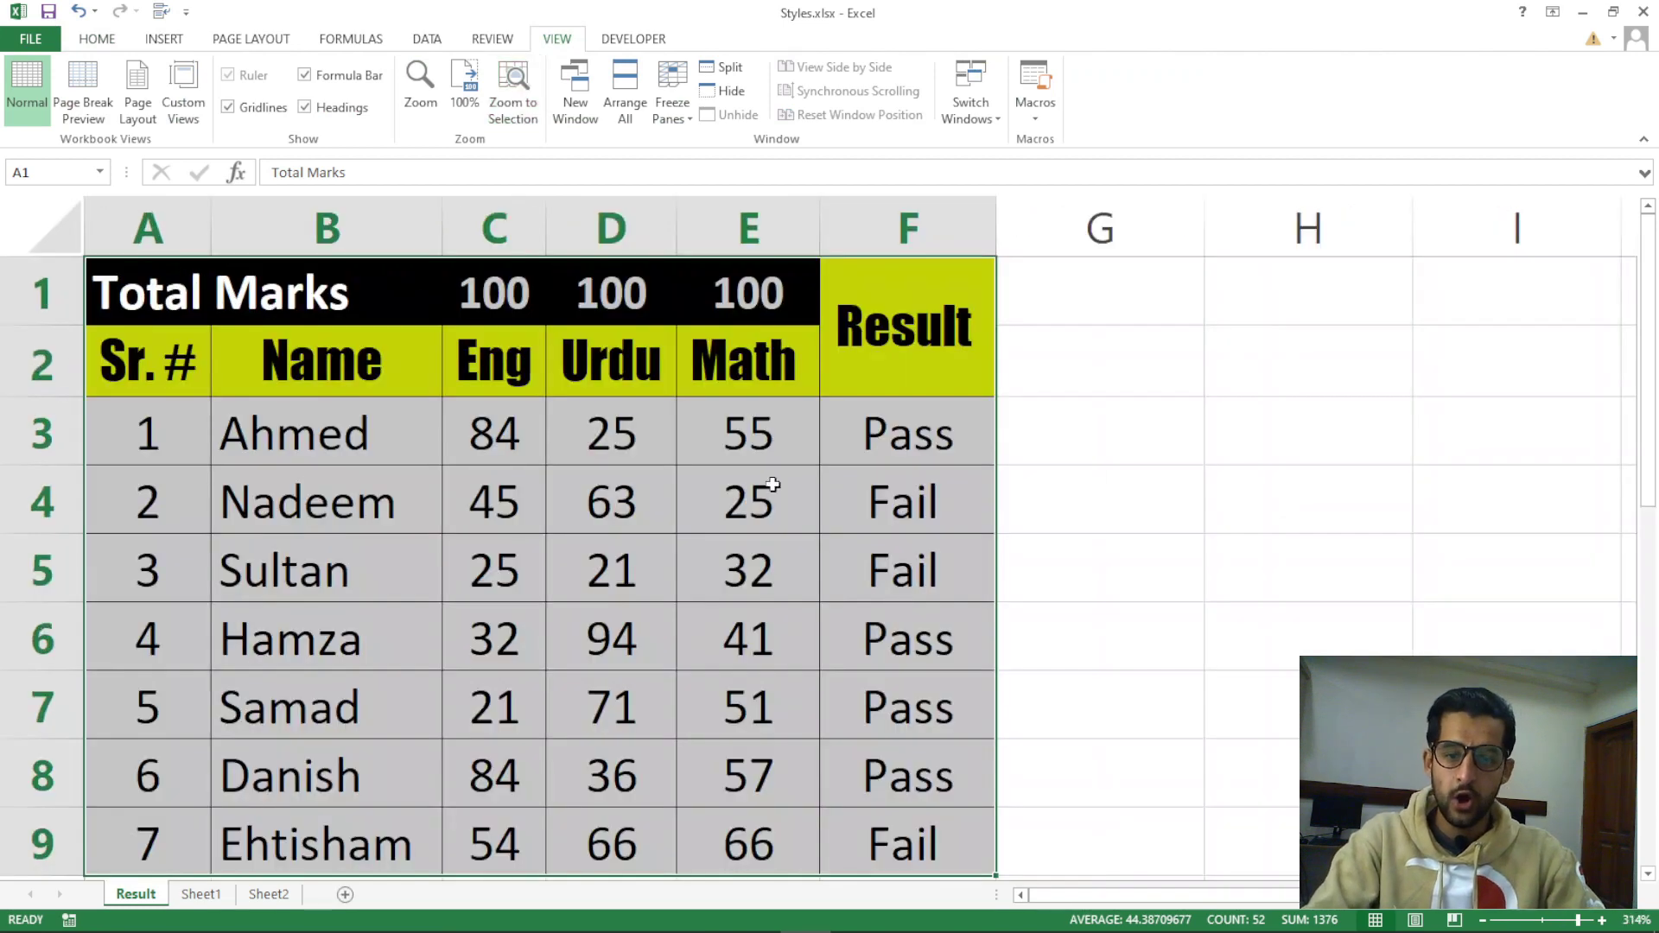
Zoom out slightly, select E3, and show the Home tab's Insert cell choices
{"action": "left_click", "coordinate": [518, 437]}
{"action": "scroll", "coordinate": [588, 419], "scroll_direction": "down", "scroll_amount": 4}
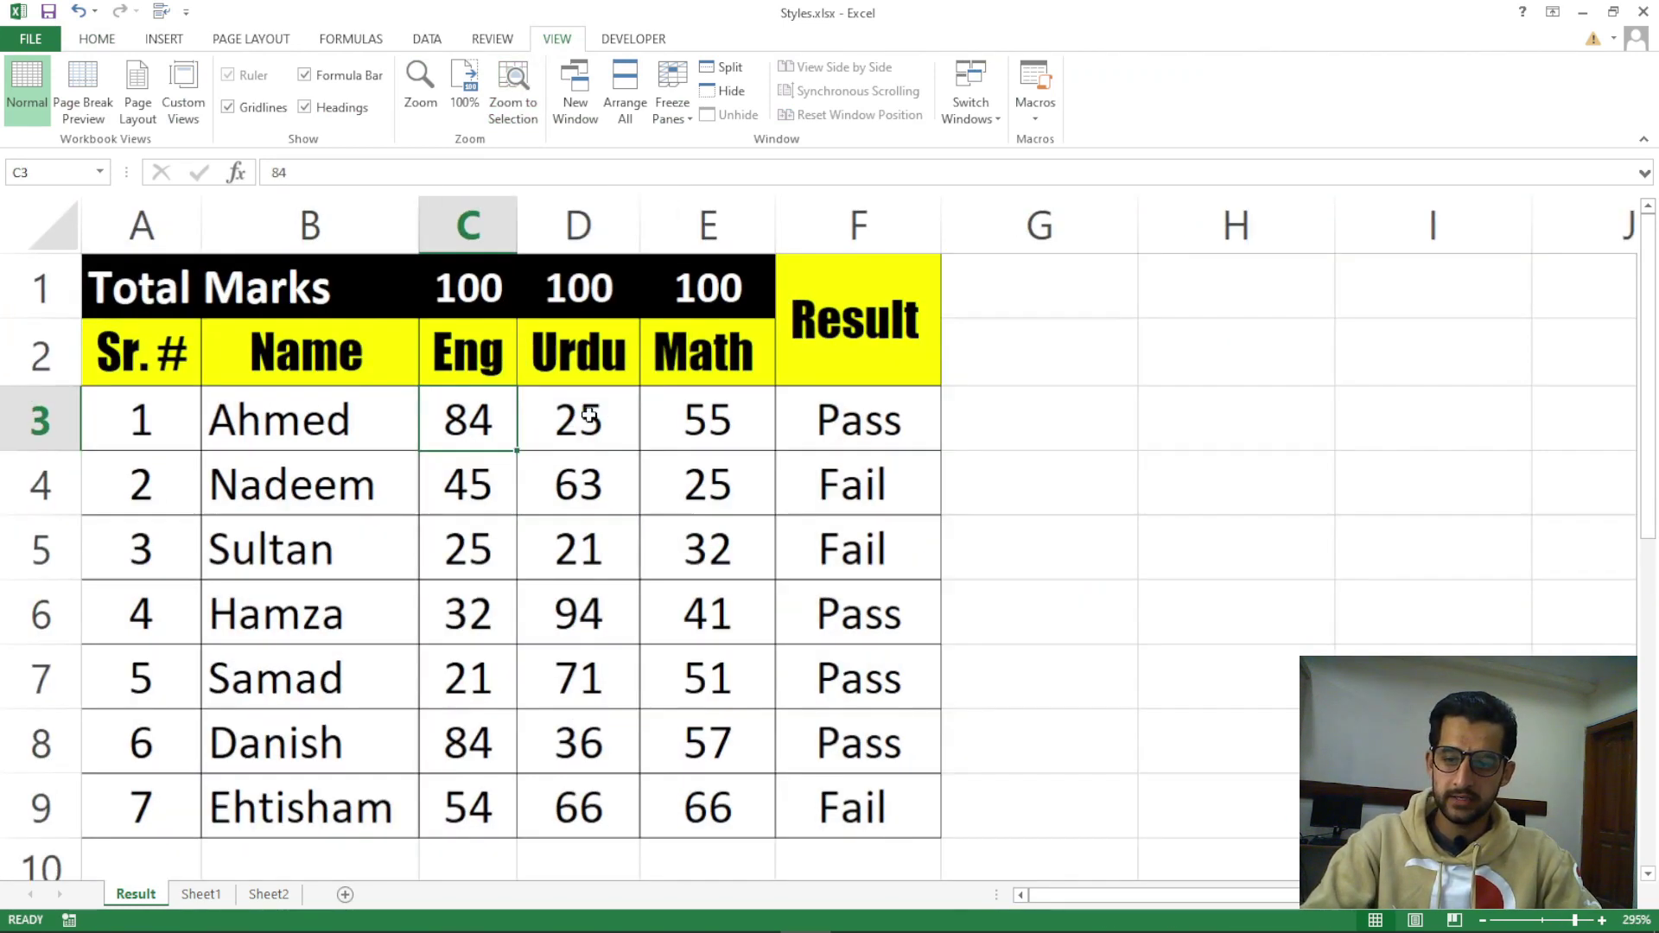
{"action": "left_click", "coordinate": [655, 396]}
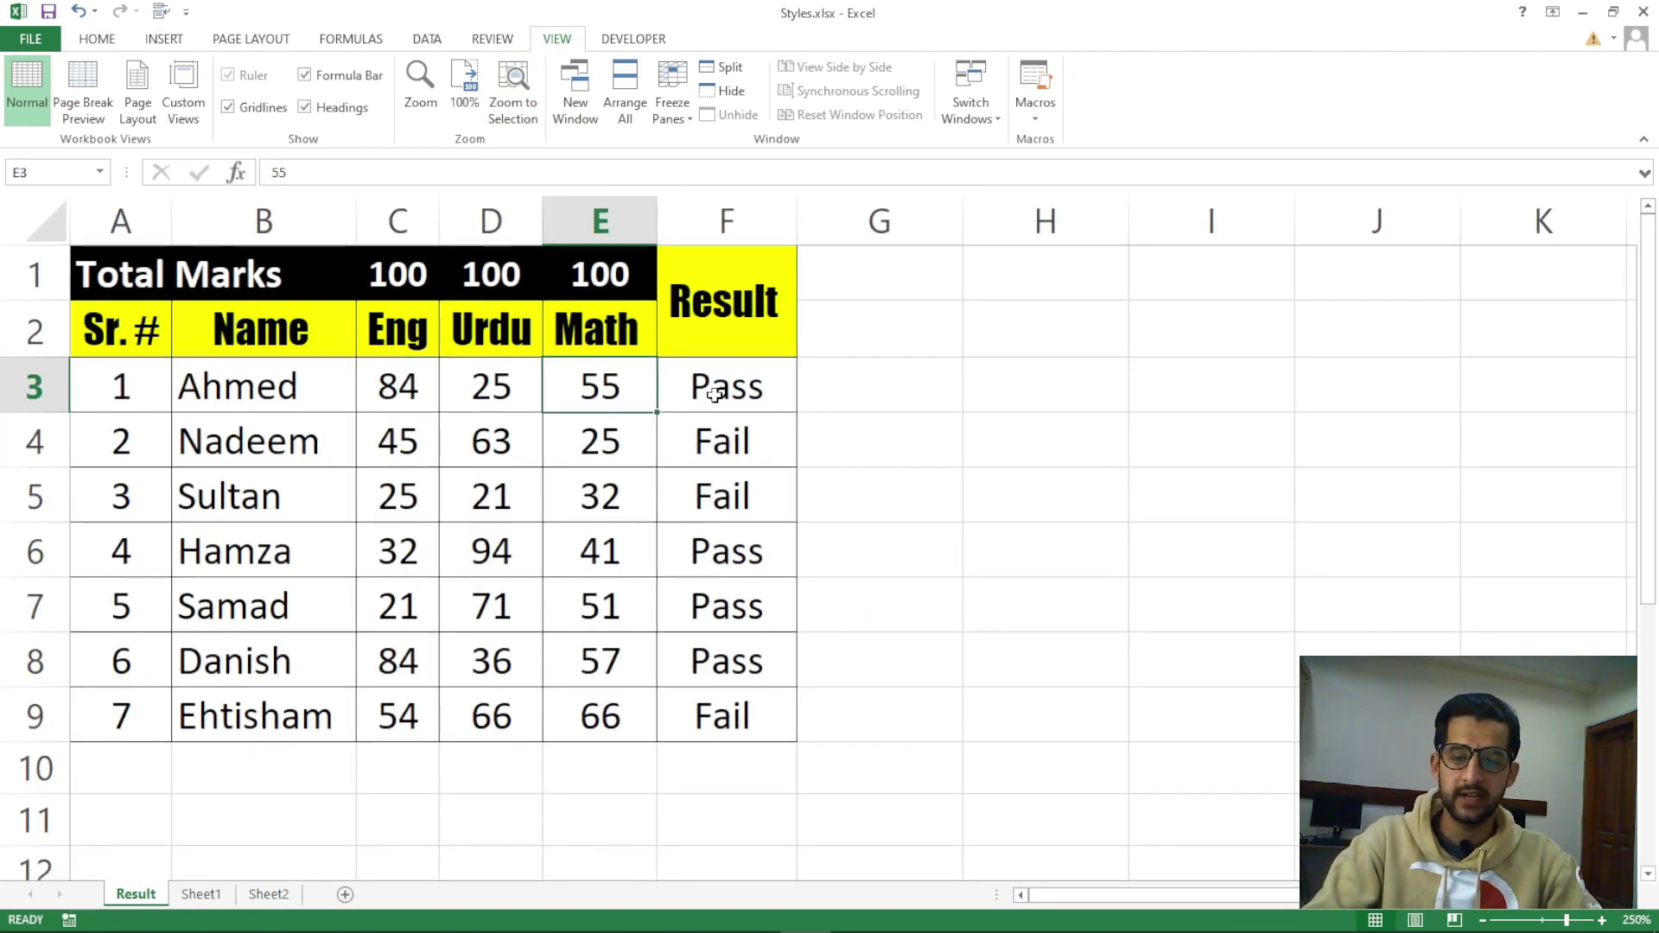
{"action": "left_click", "coordinate": [100, 41]}
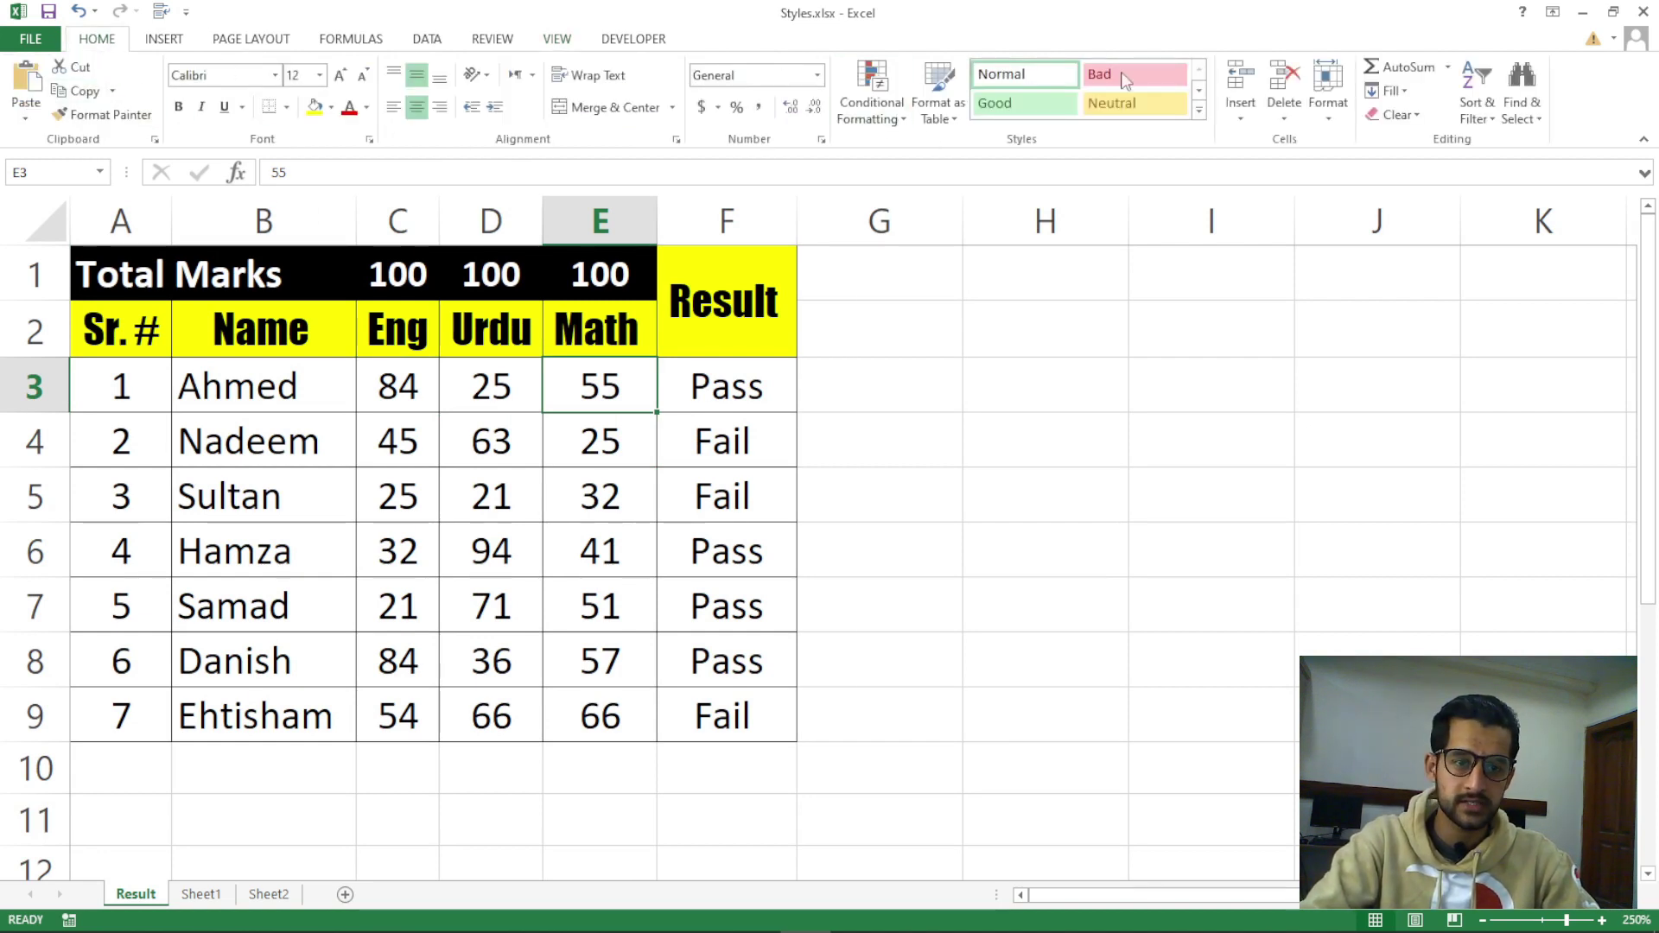
{"action": "left_click", "coordinate": [1244, 119]}
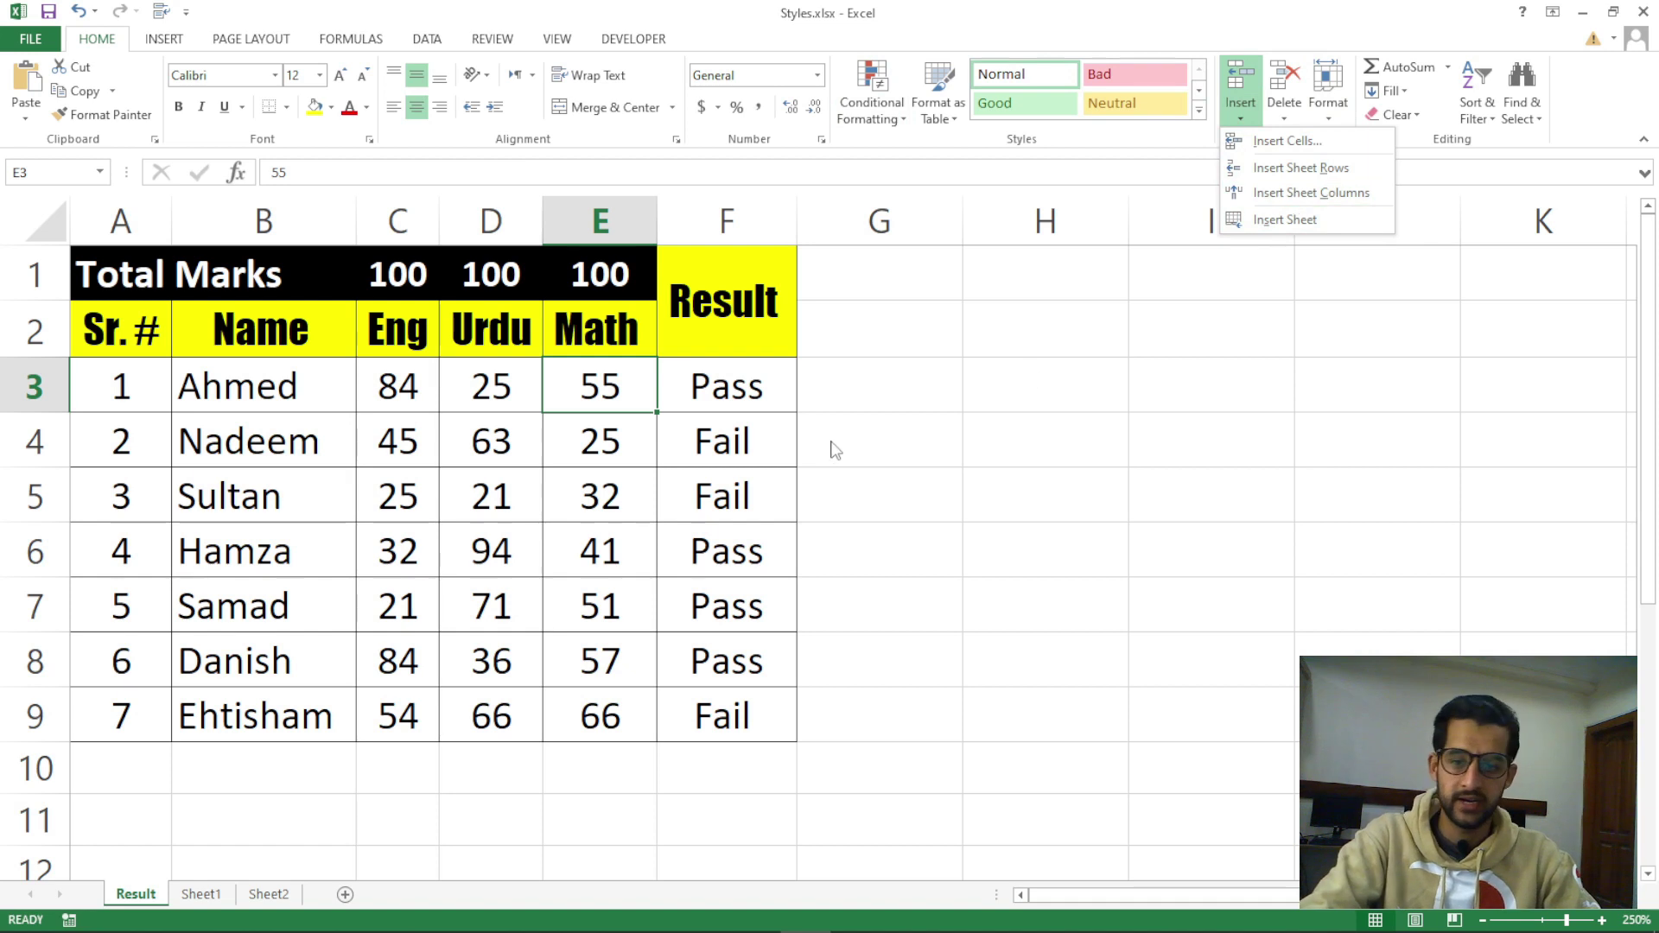
{"action": "left_click", "coordinate": [750, 385]}
{"action": "left_click", "coordinate": [147, 231]}
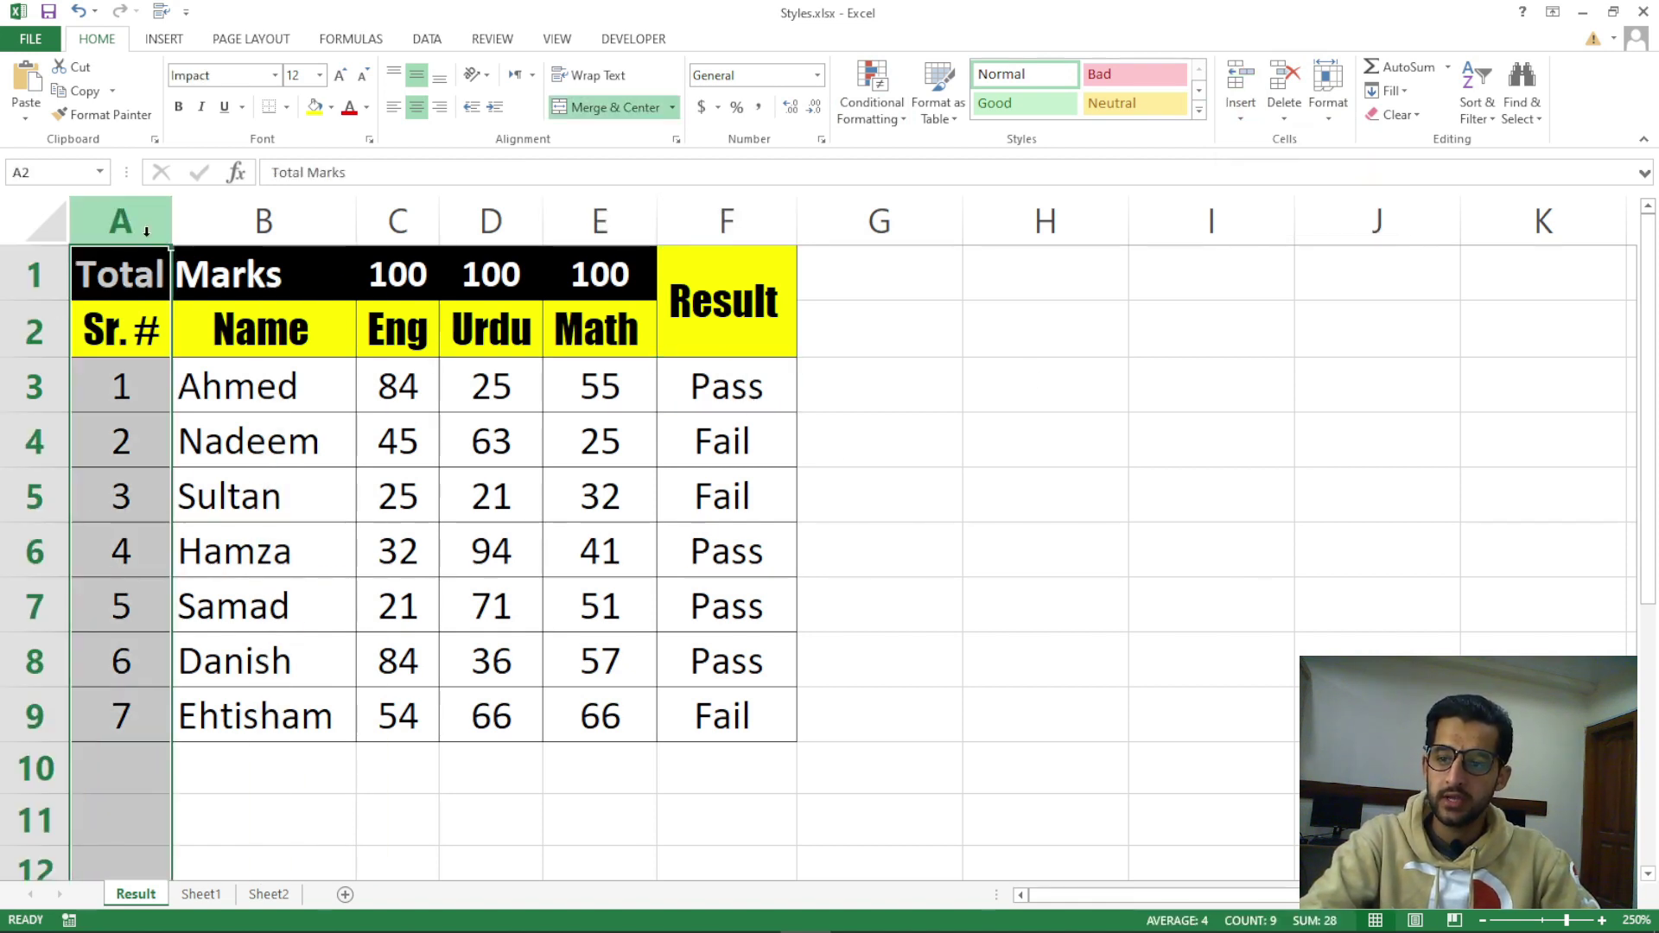
{"action": "left_click_drag", "start_coordinate": [147, 230], "coordinate": [405, 223]}
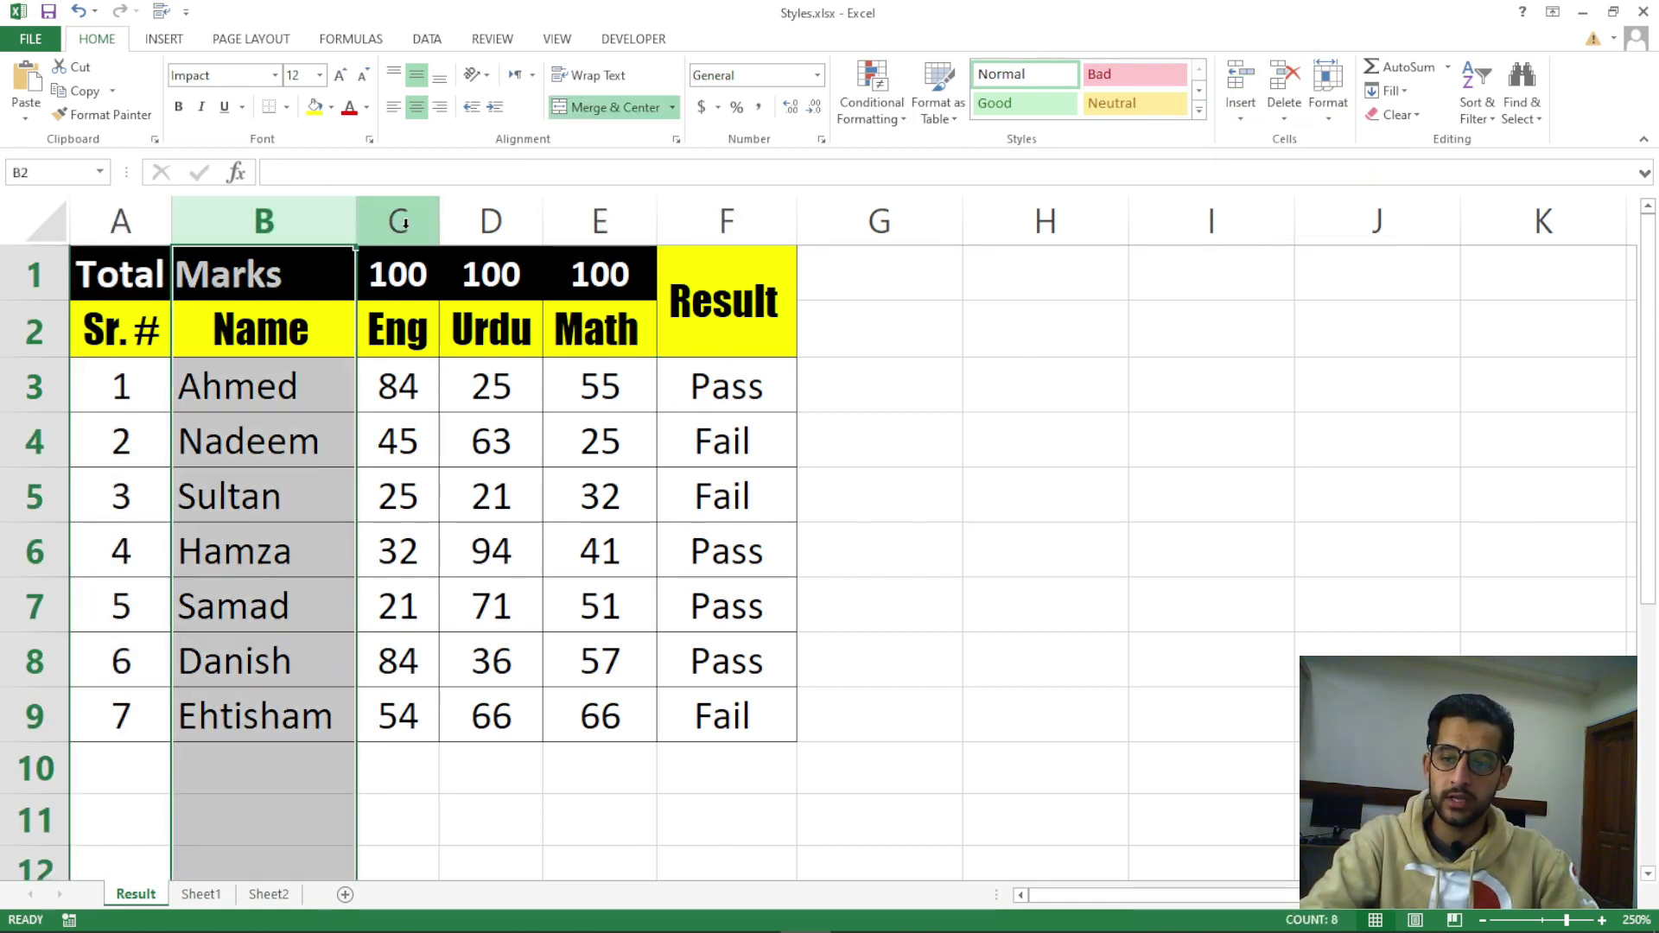
{"action": "left_click", "coordinate": [400, 223]}
{"action": "left_click", "coordinate": [492, 223]}
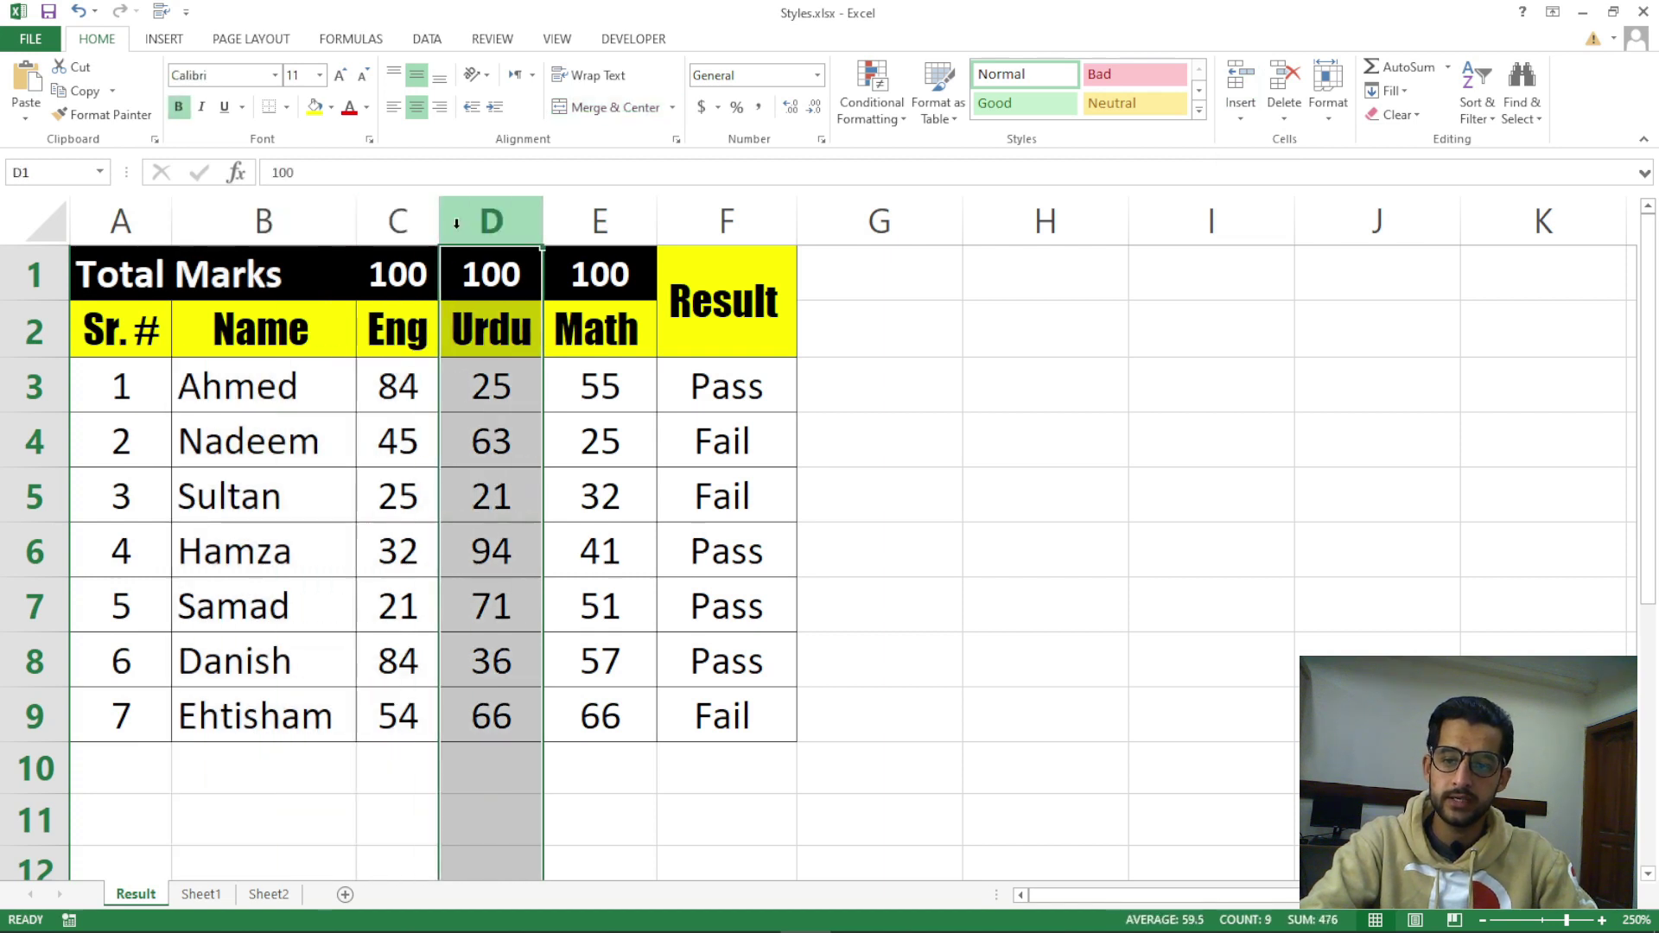
{"action": "left_click", "coordinate": [616, 228]}
{"action": "left_click", "coordinate": [703, 222]}
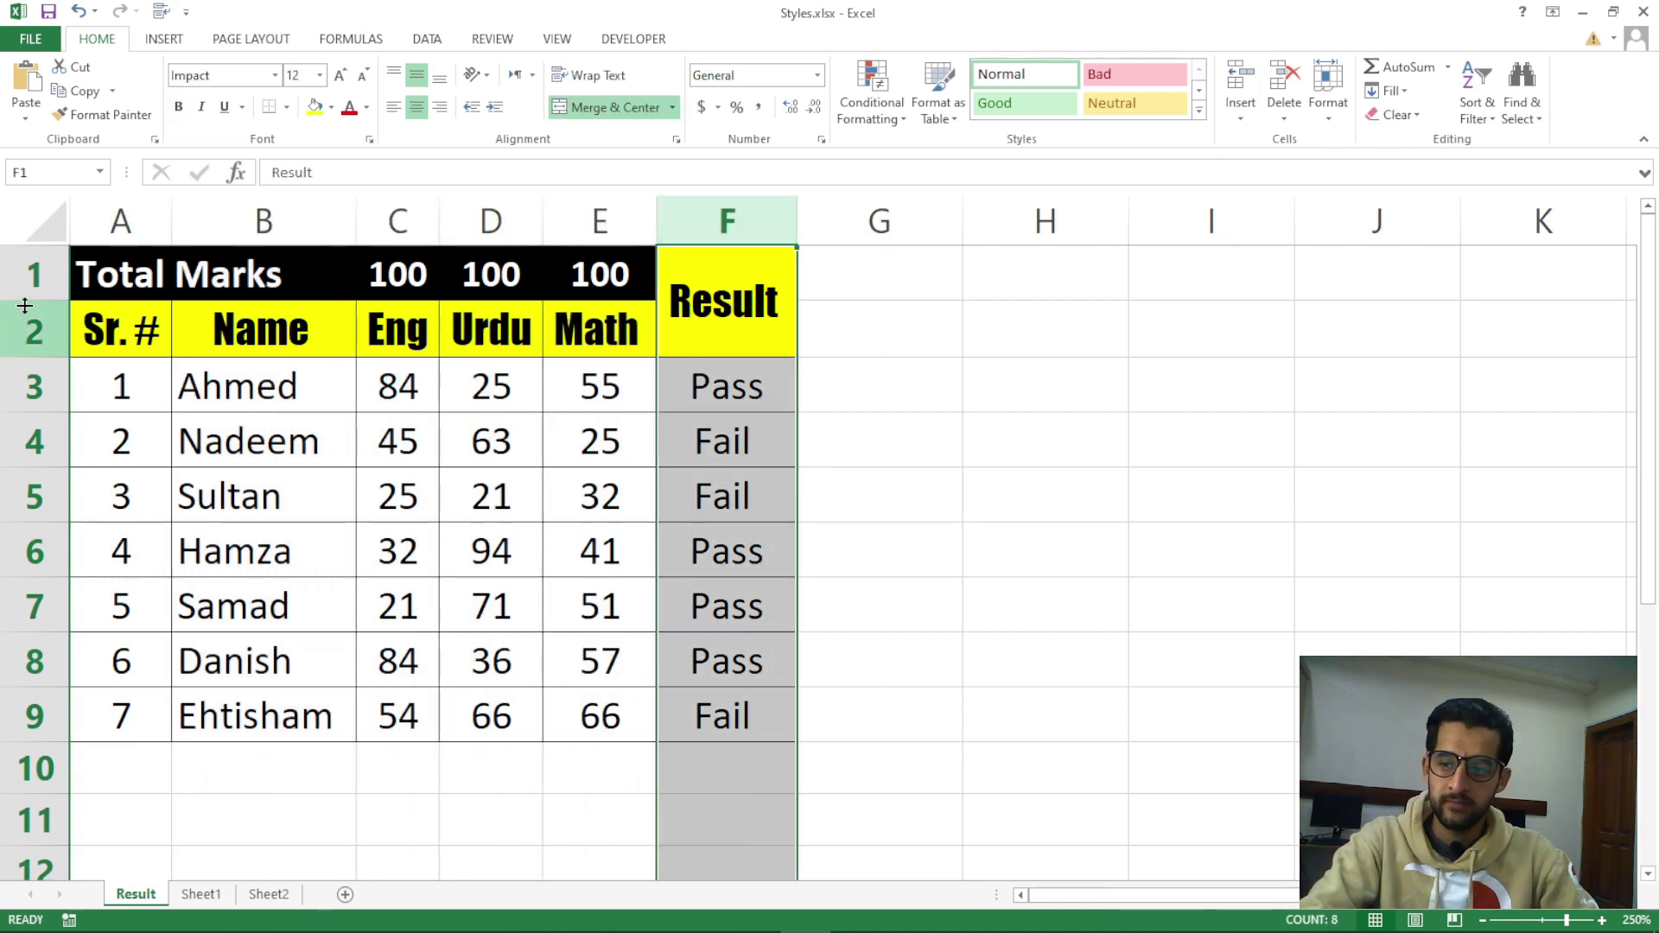
{"action": "left_click", "coordinate": [38, 280]}
{"action": "left_click", "coordinate": [36, 329]}
{"action": "left_click", "coordinate": [37, 386]}
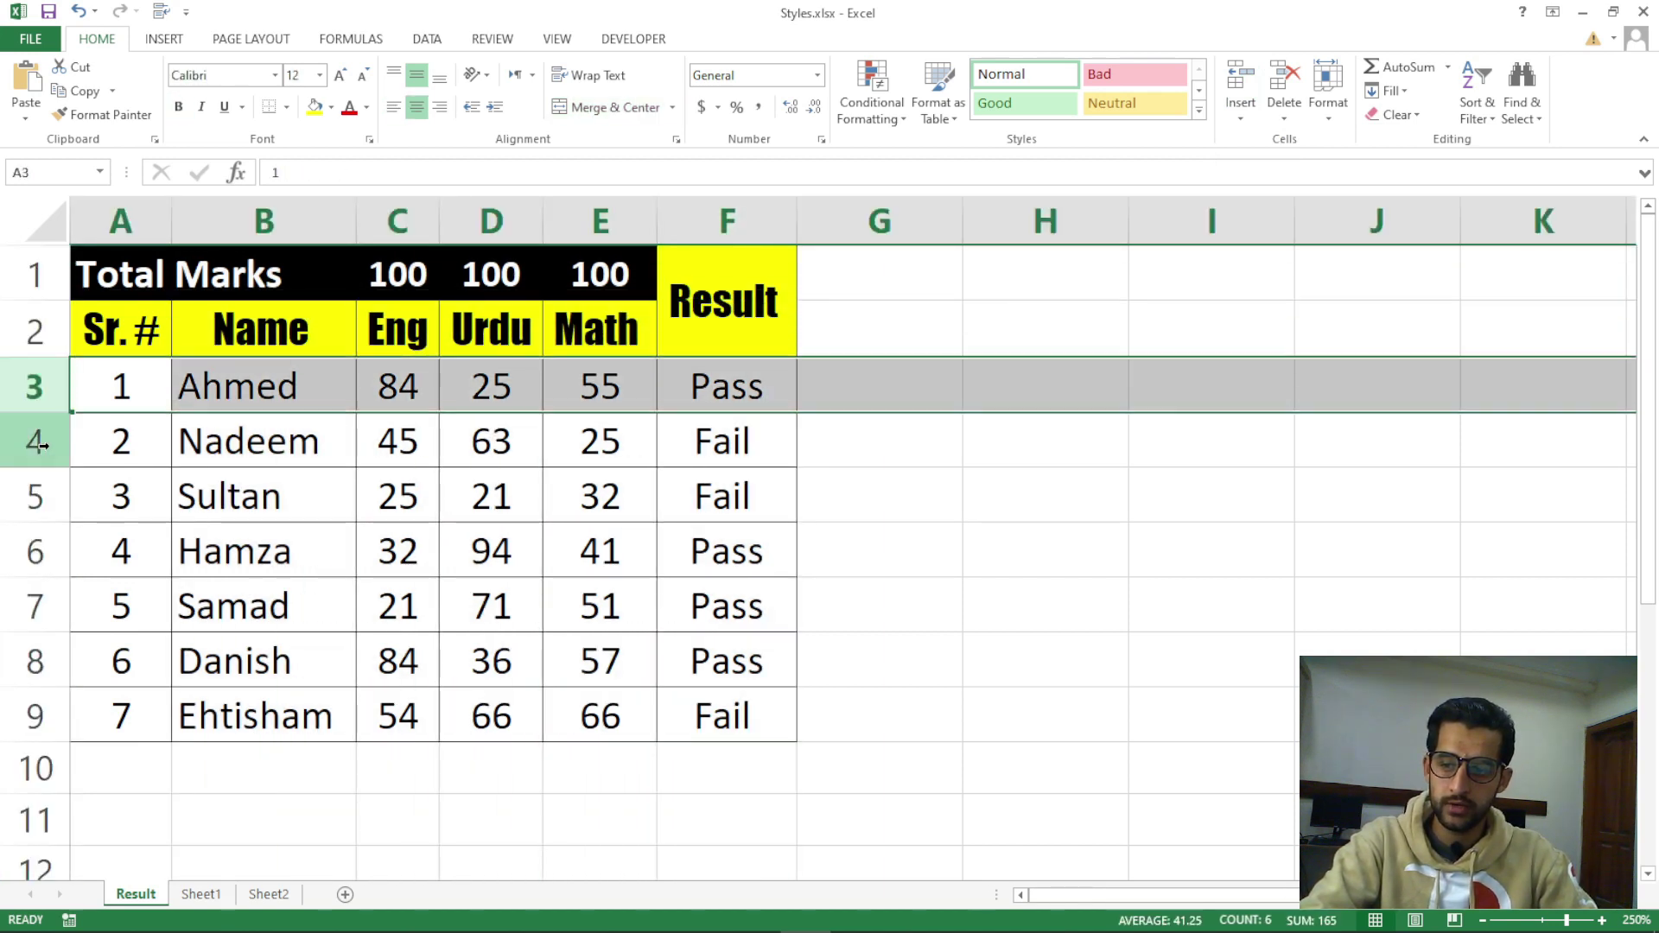
{"action": "left_click", "coordinate": [36, 441]}
{"action": "left_click", "coordinate": [41, 497]}
{"action": "left_click", "coordinate": [38, 552]}
{"action": "left_click", "coordinate": [38, 606]}
{"action": "left_click", "coordinate": [38, 661]}
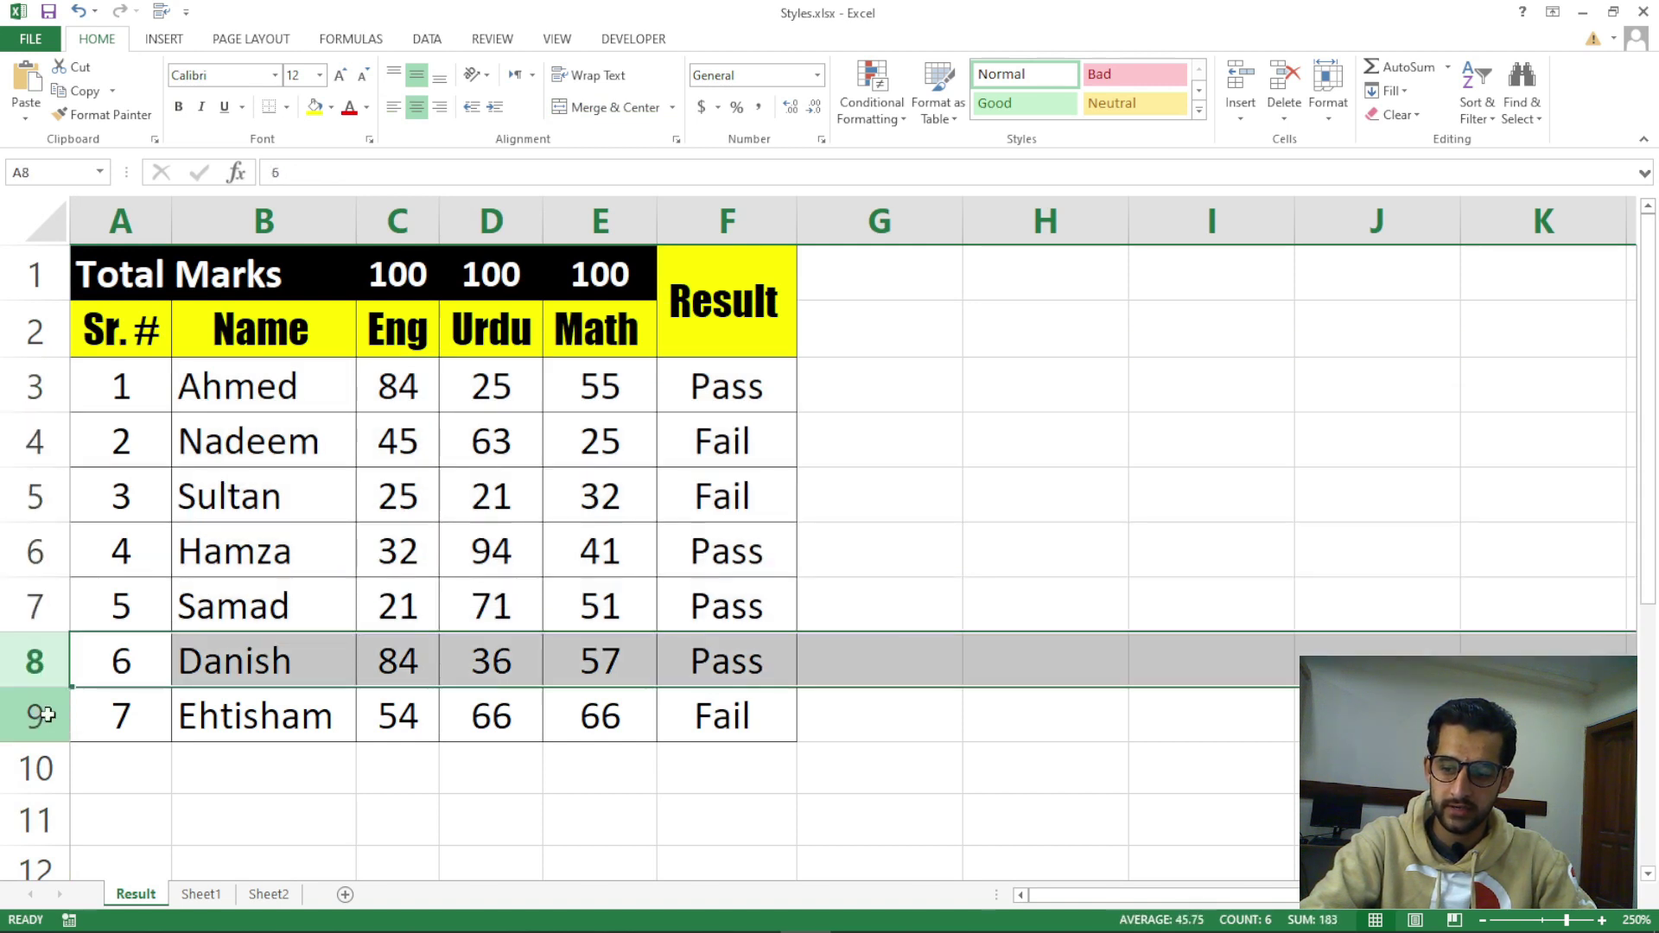
{"action": "left_click", "coordinate": [40, 716]}
{"action": "left_click_drag", "start_coordinate": [121, 276], "coordinate": [726, 702]}
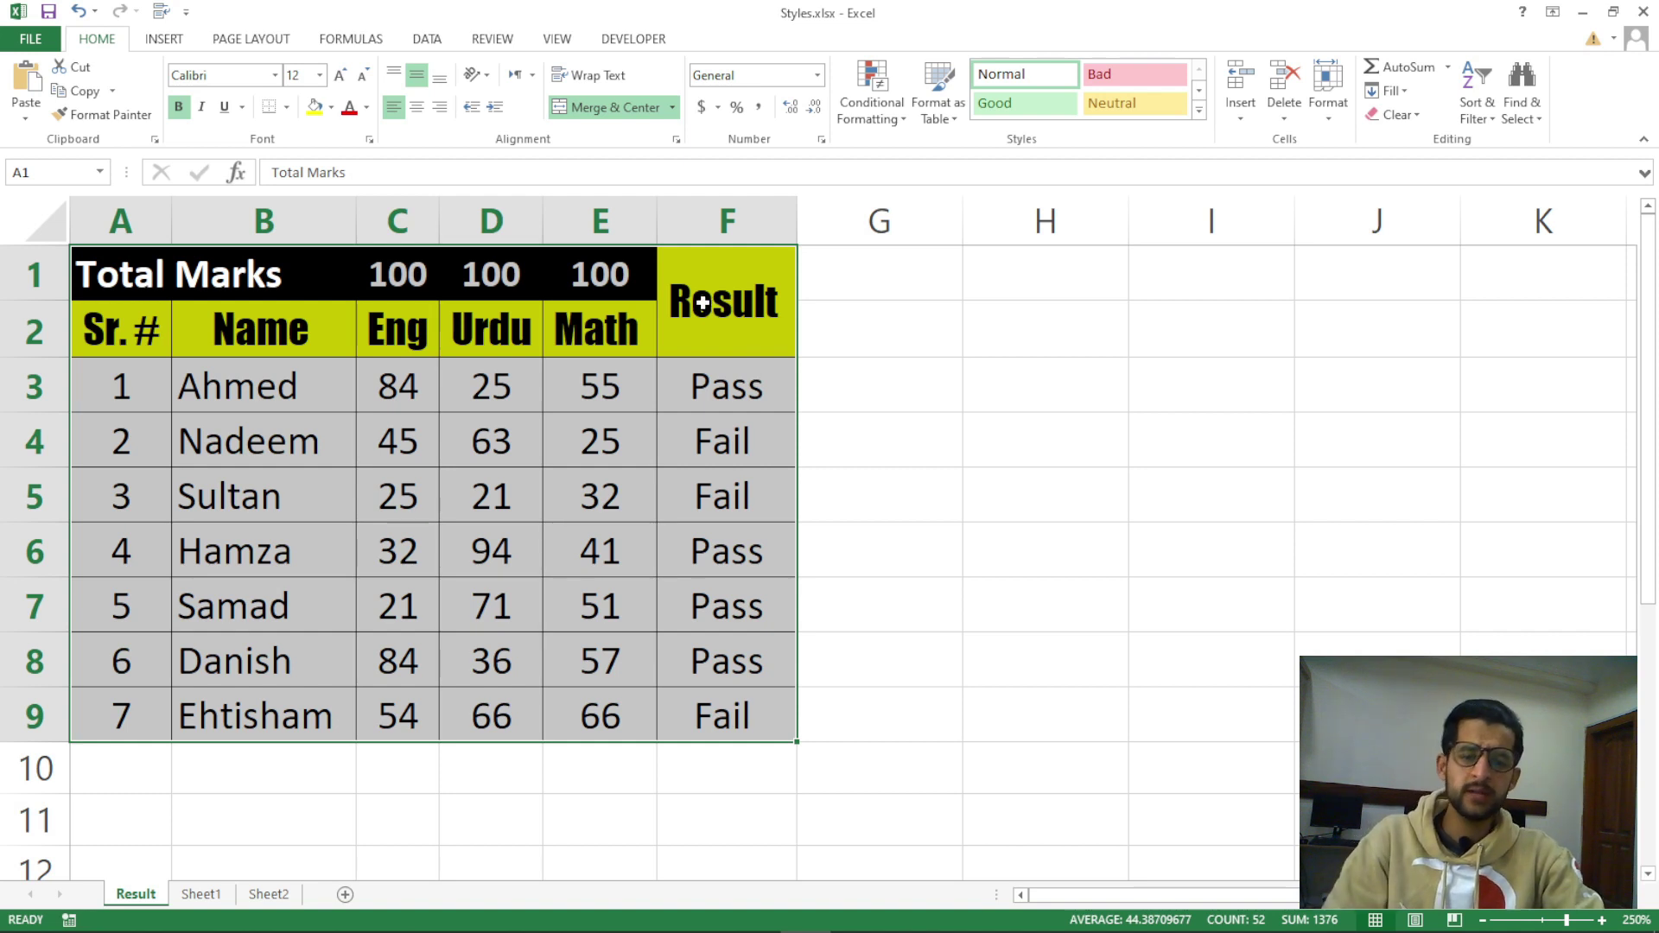
{"action": "left_click", "coordinate": [740, 432]}
{"action": "left_click", "coordinate": [723, 211]}
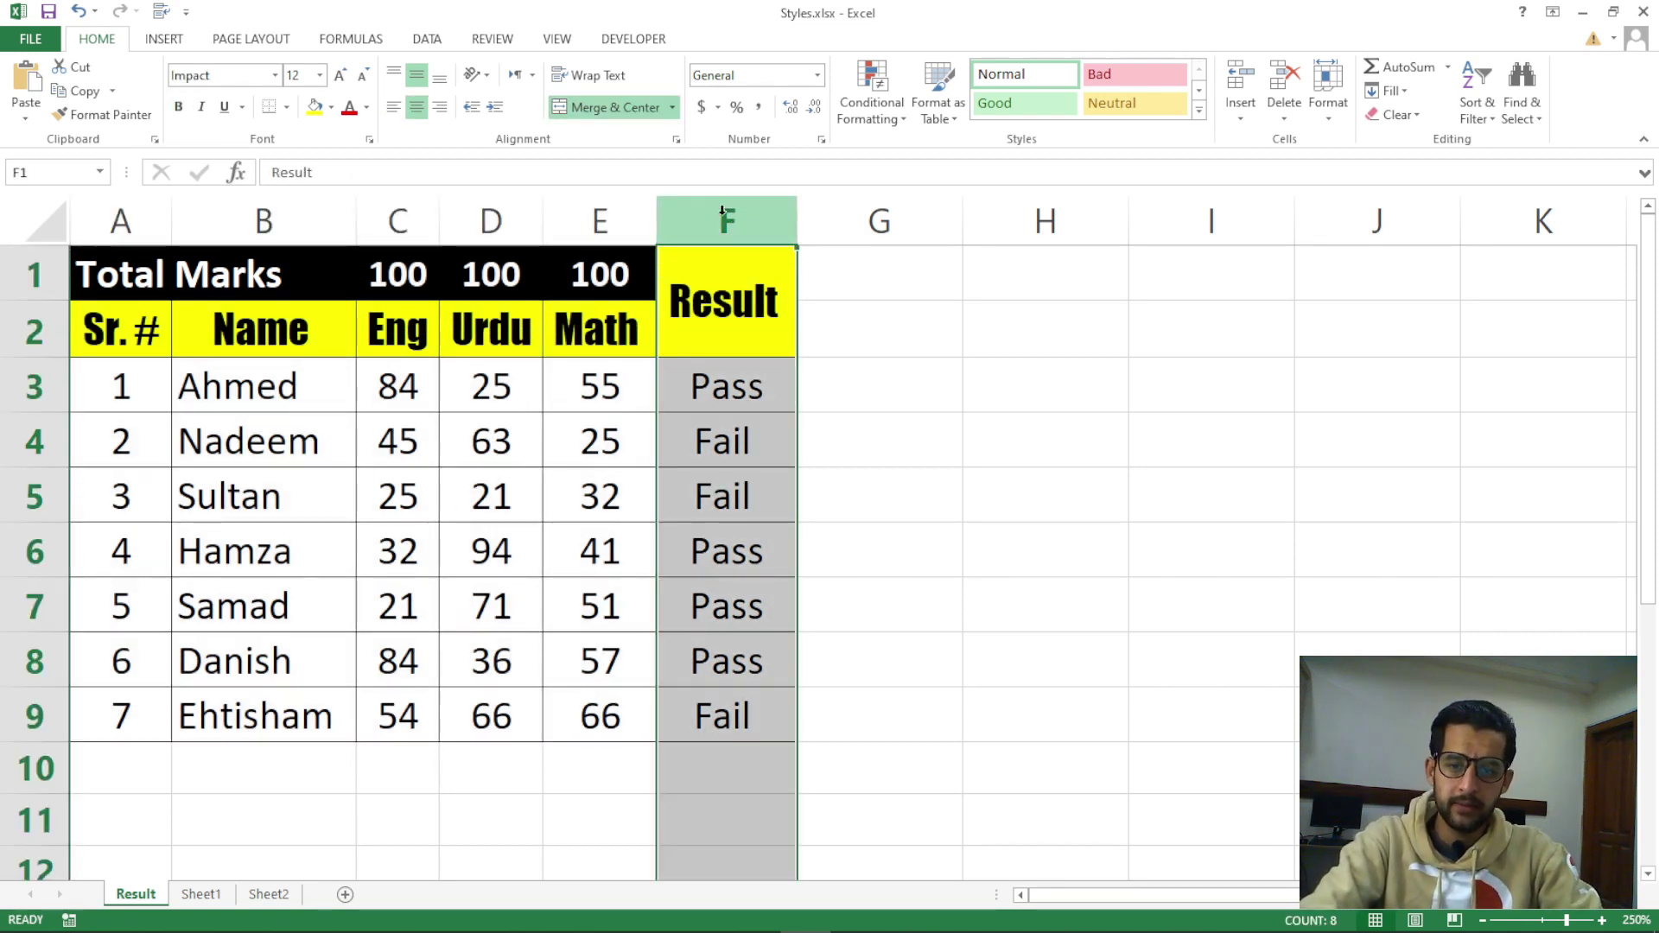
{"action": "left_click", "coordinate": [698, 220]}
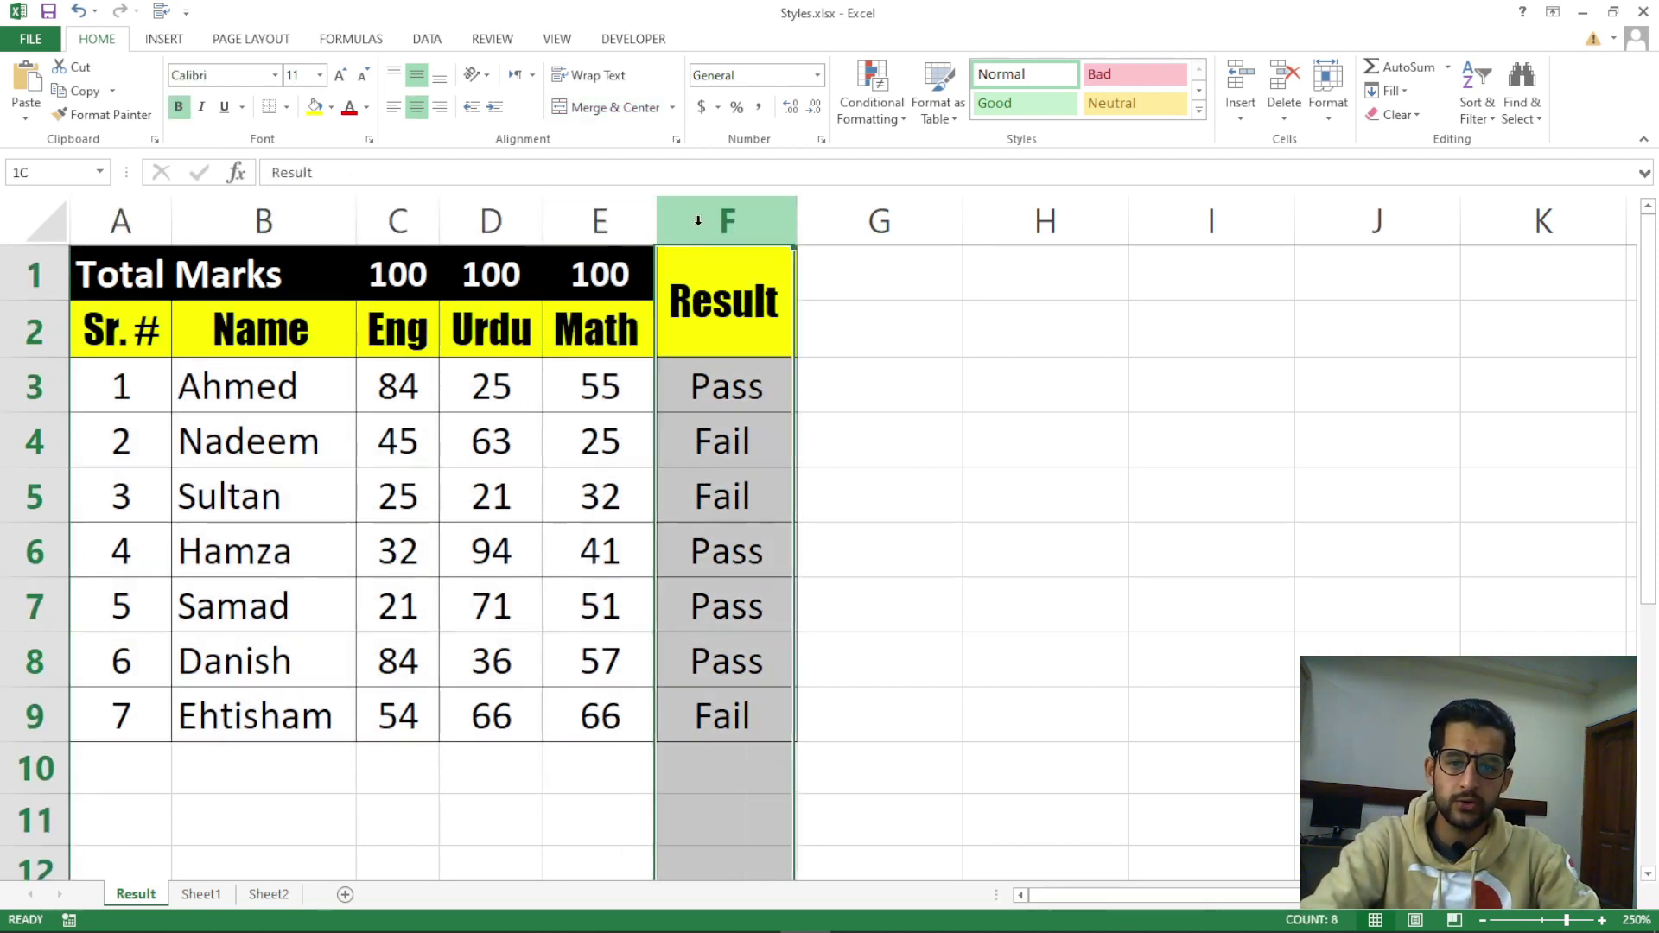
{"action": "left_click", "coordinate": [40, 386]}
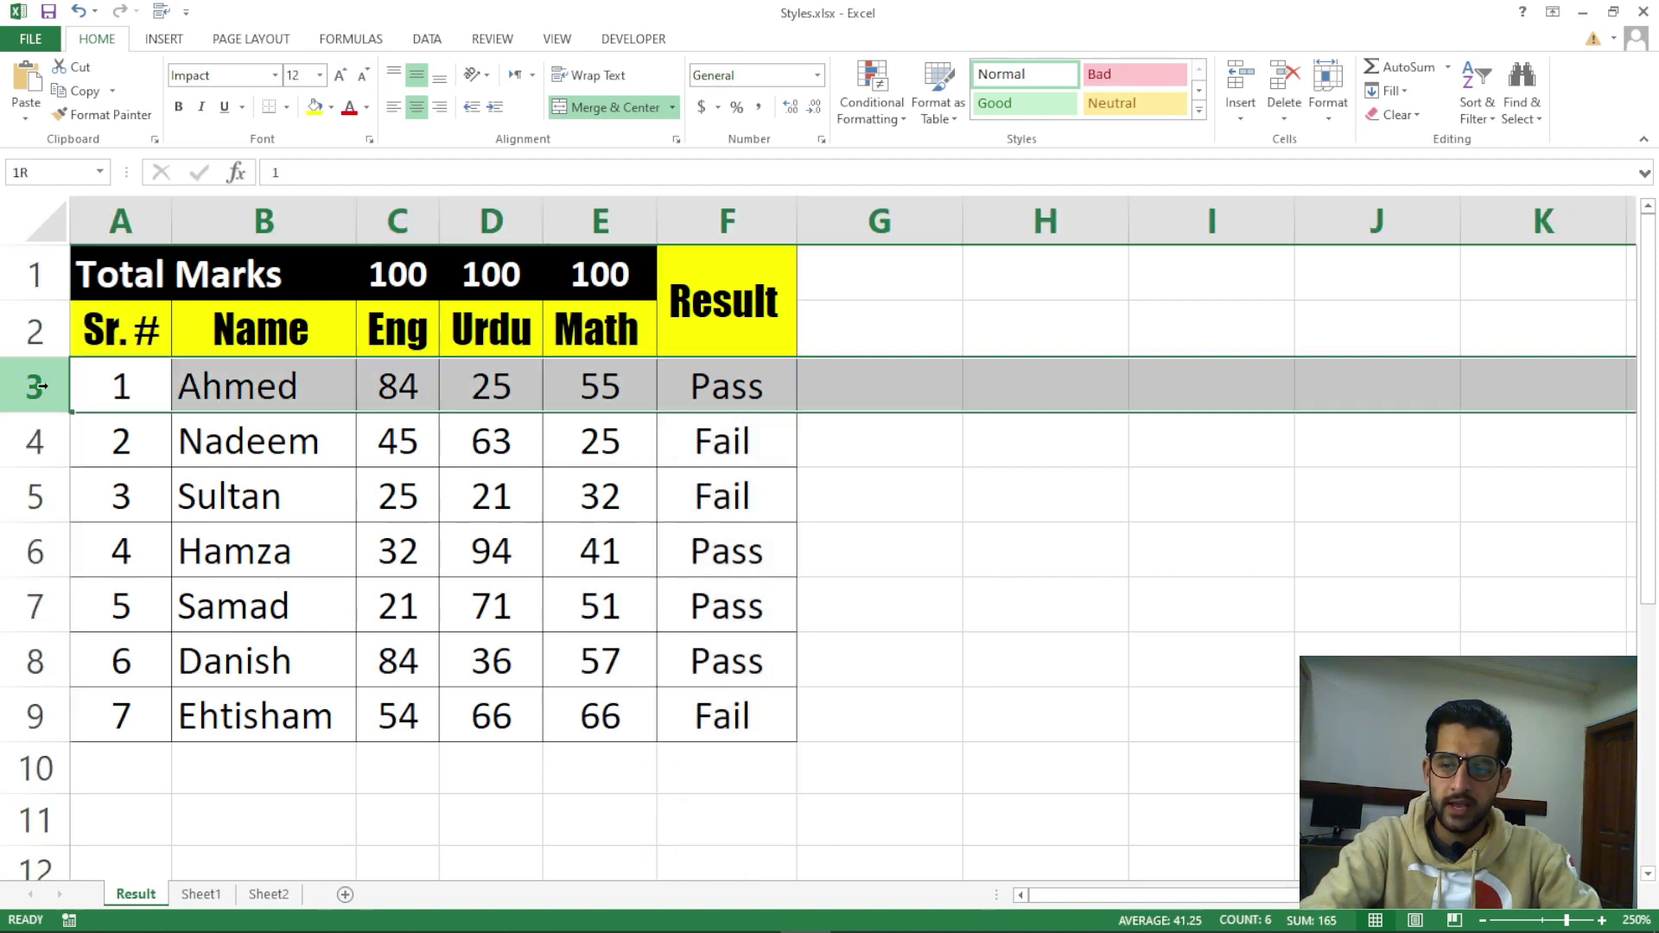
{"action": "left_click", "coordinate": [39, 437]}
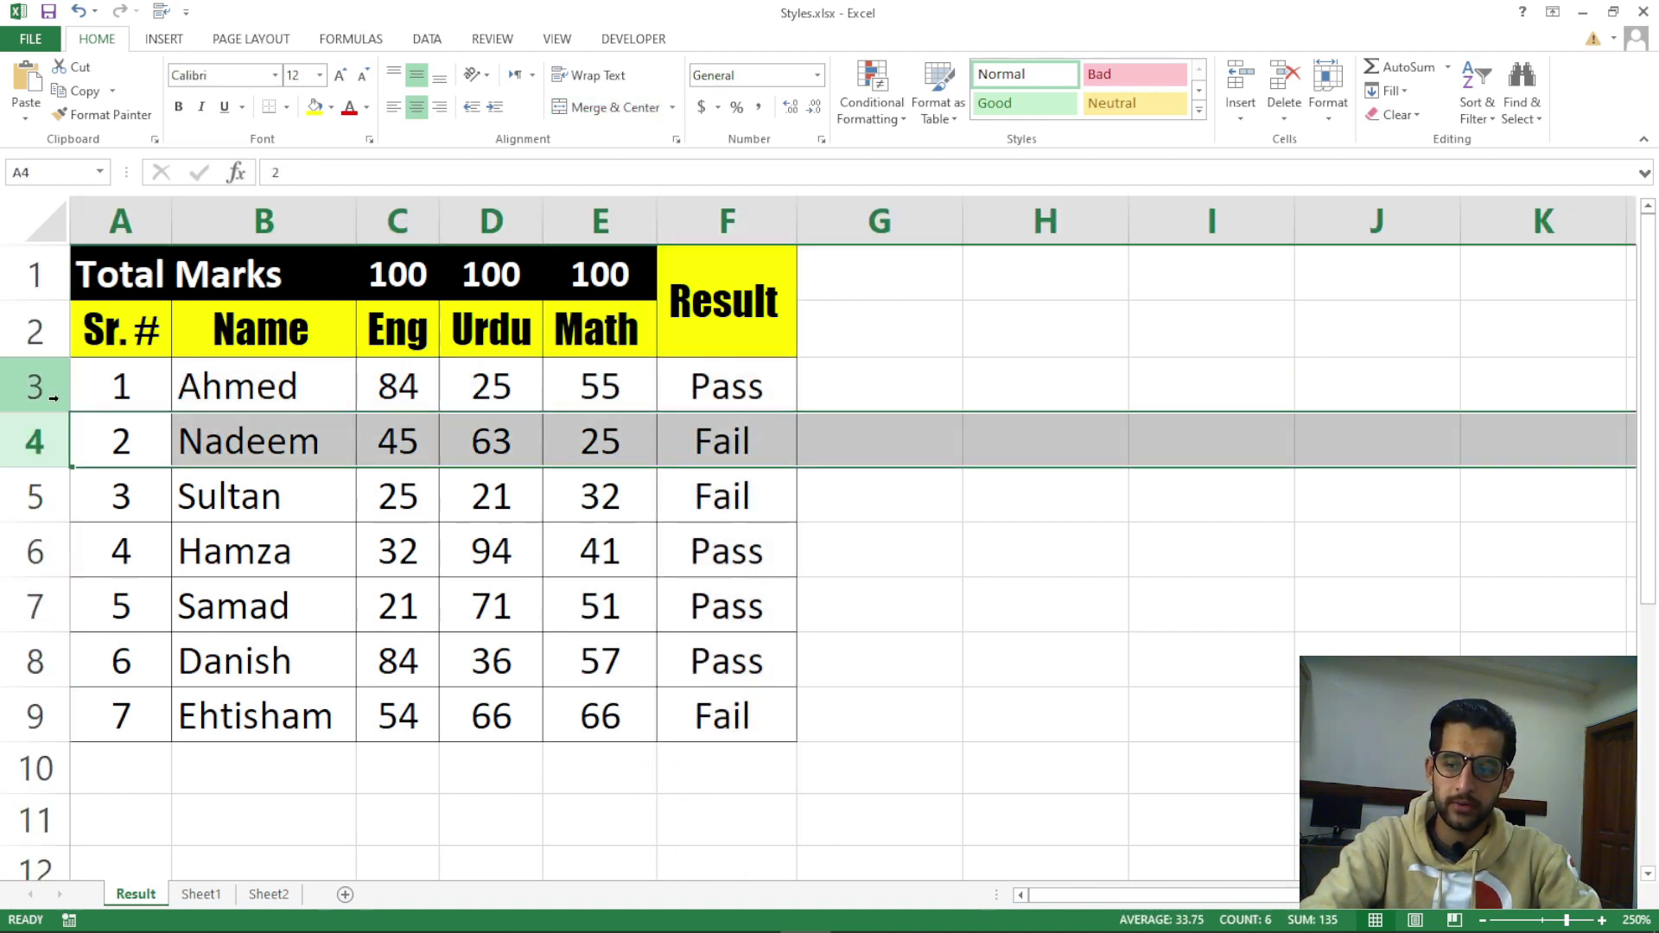
{"action": "left_click", "coordinate": [100, 388]}
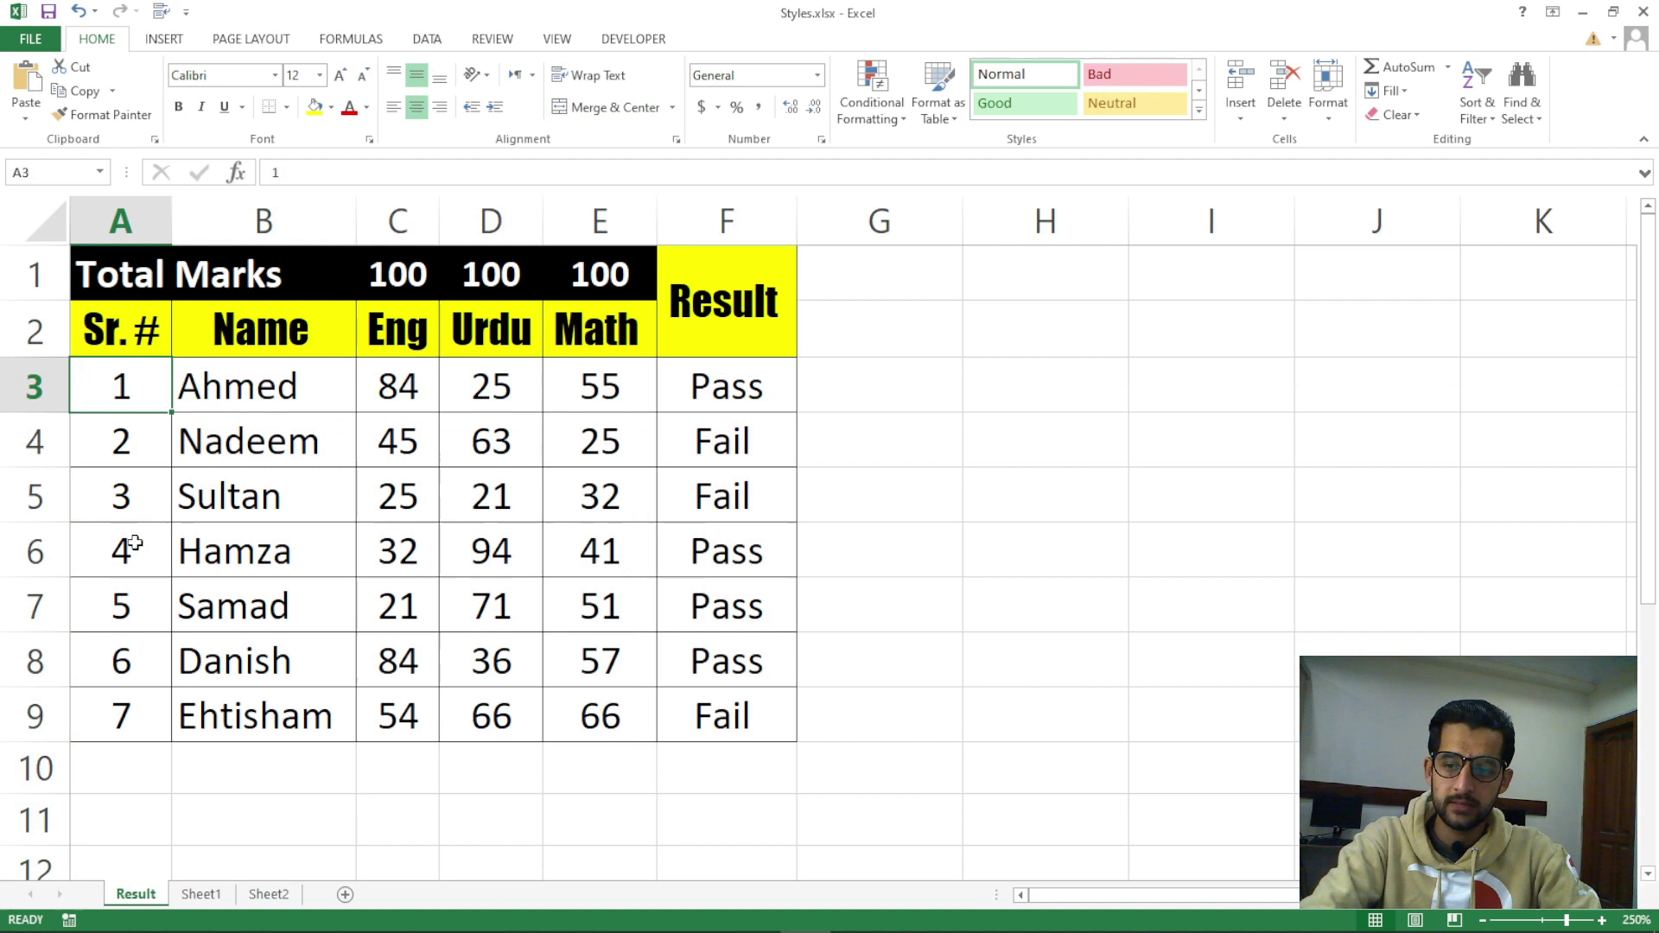
{"action": "left_click", "coordinate": [134, 500]}
{"action": "left_click", "coordinate": [126, 558]}
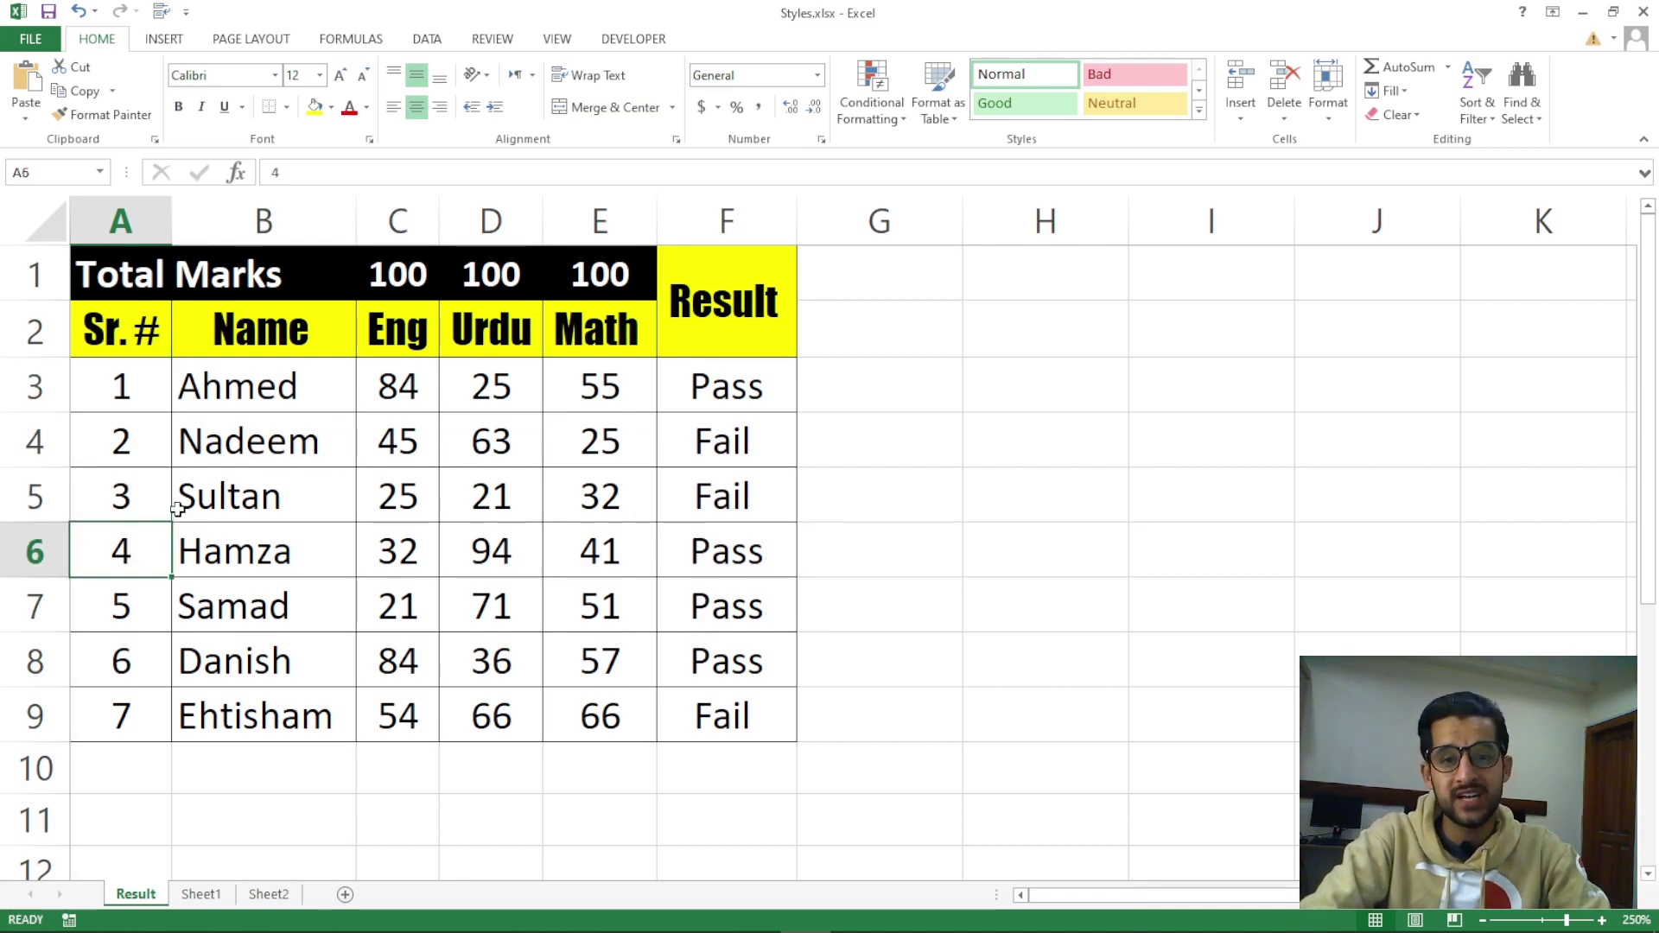
{"action": "left_click", "coordinate": [1241, 119]}
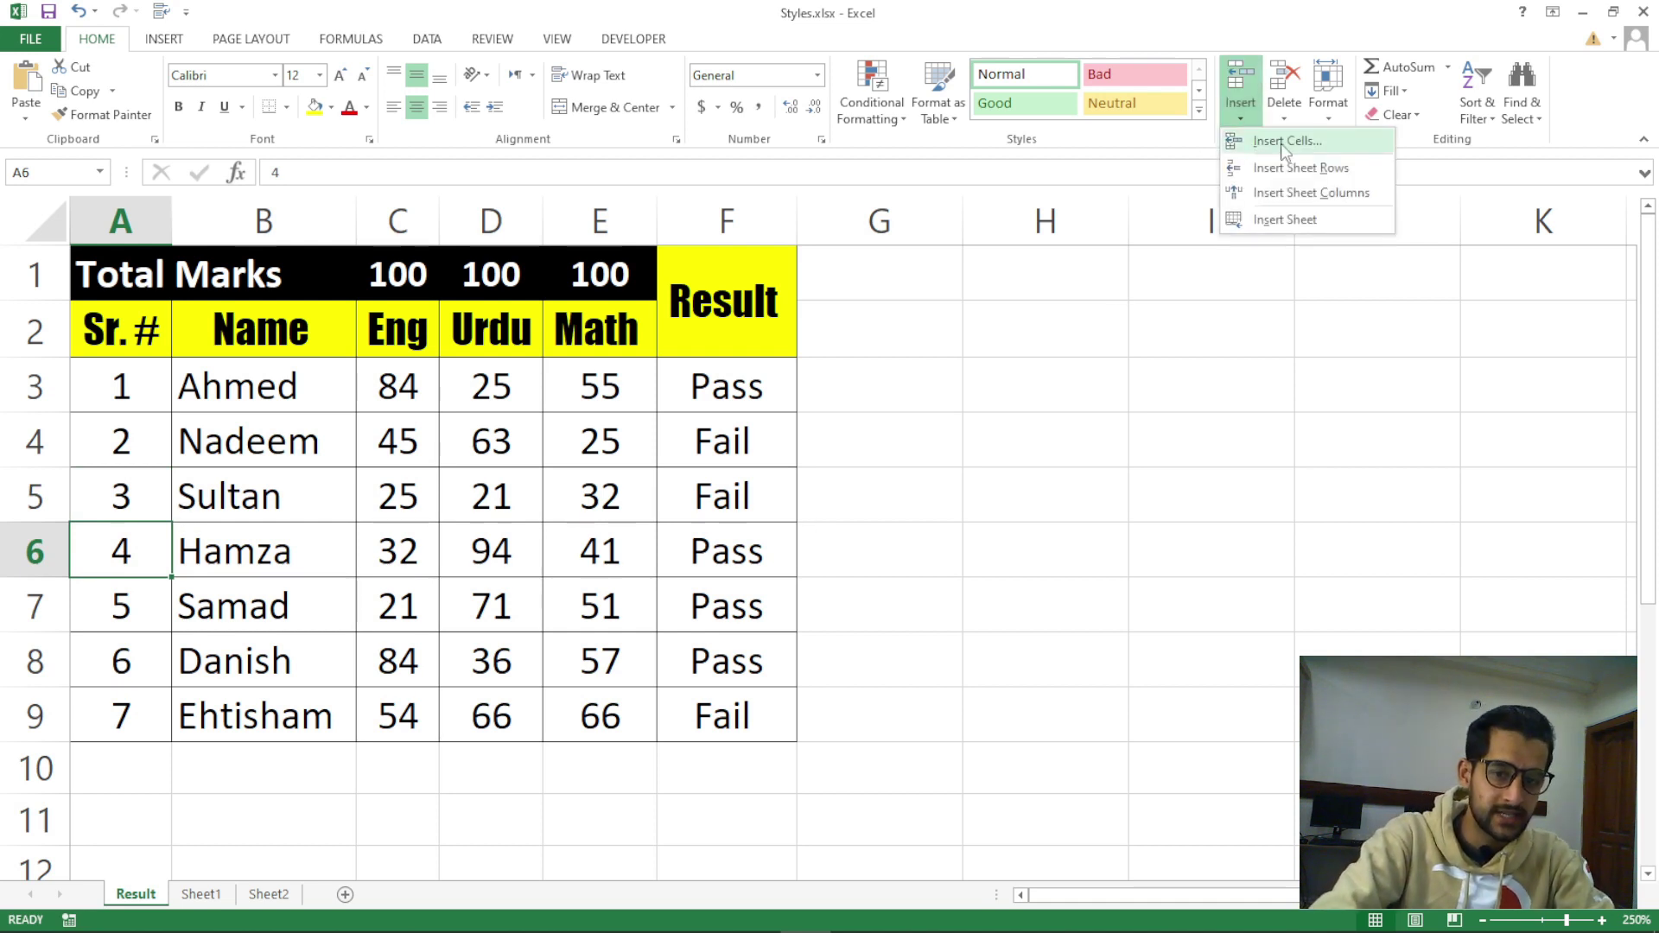
{"action": "left_click", "coordinate": [700, 474]}
{"action": "left_click", "coordinate": [717, 445]}
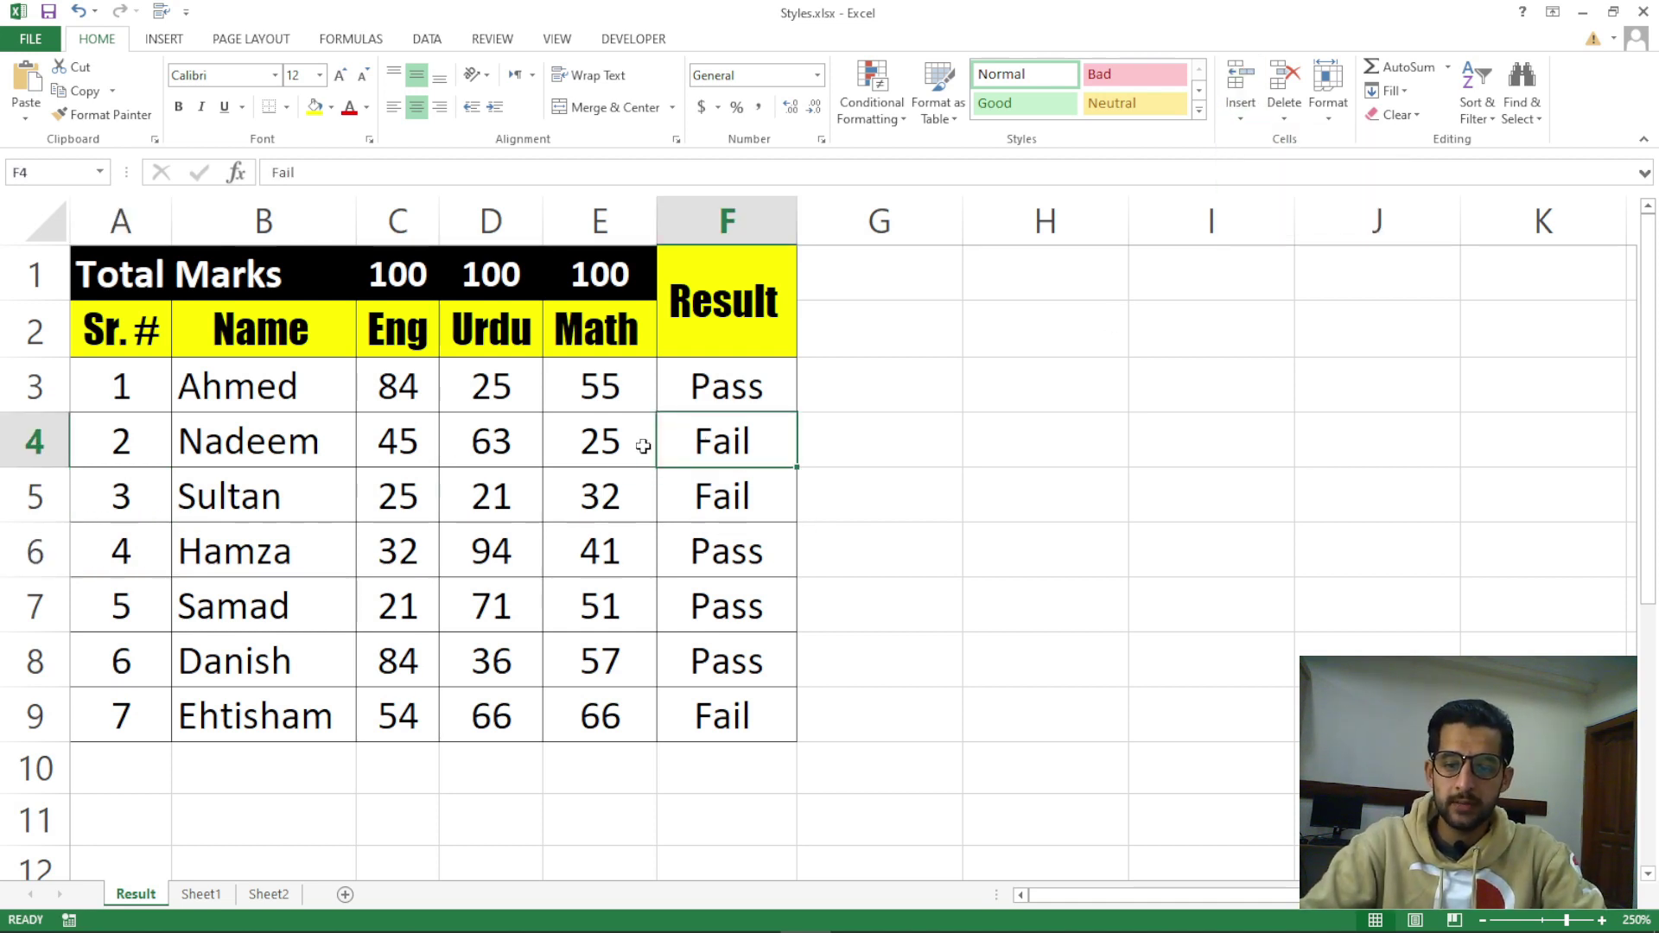
{"action": "scroll", "coordinate": [643, 446], "scroll_direction": "up", "scroll_amount": 1, "text": "ctrl"}
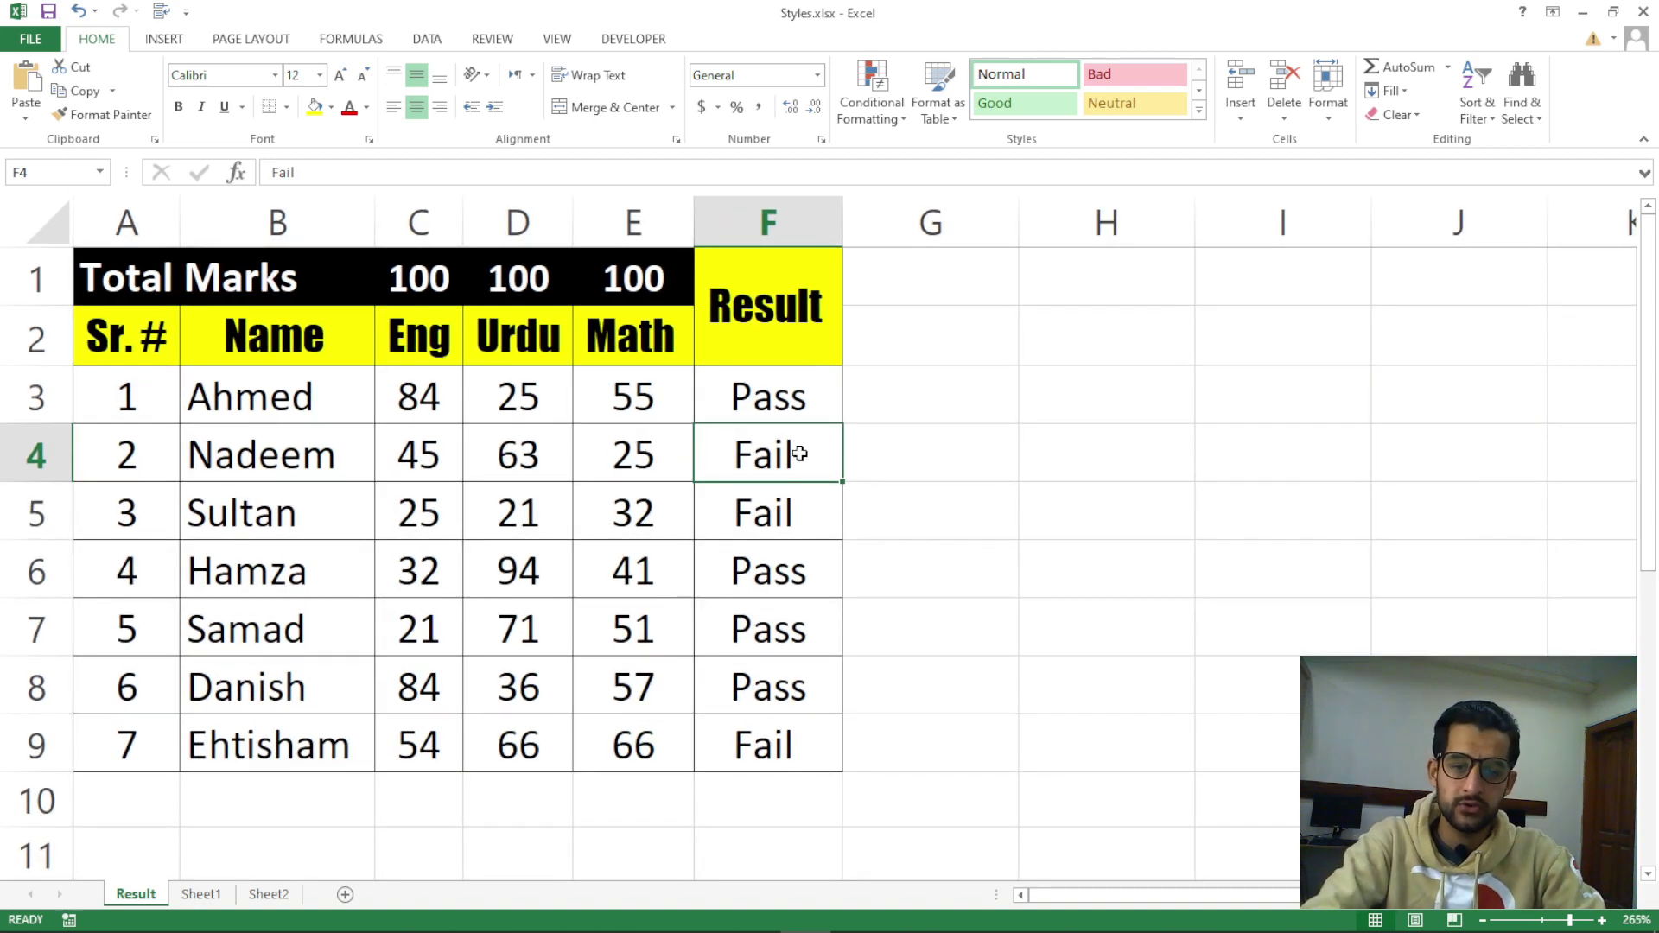
{"action": "left_click", "coordinate": [629, 475]}
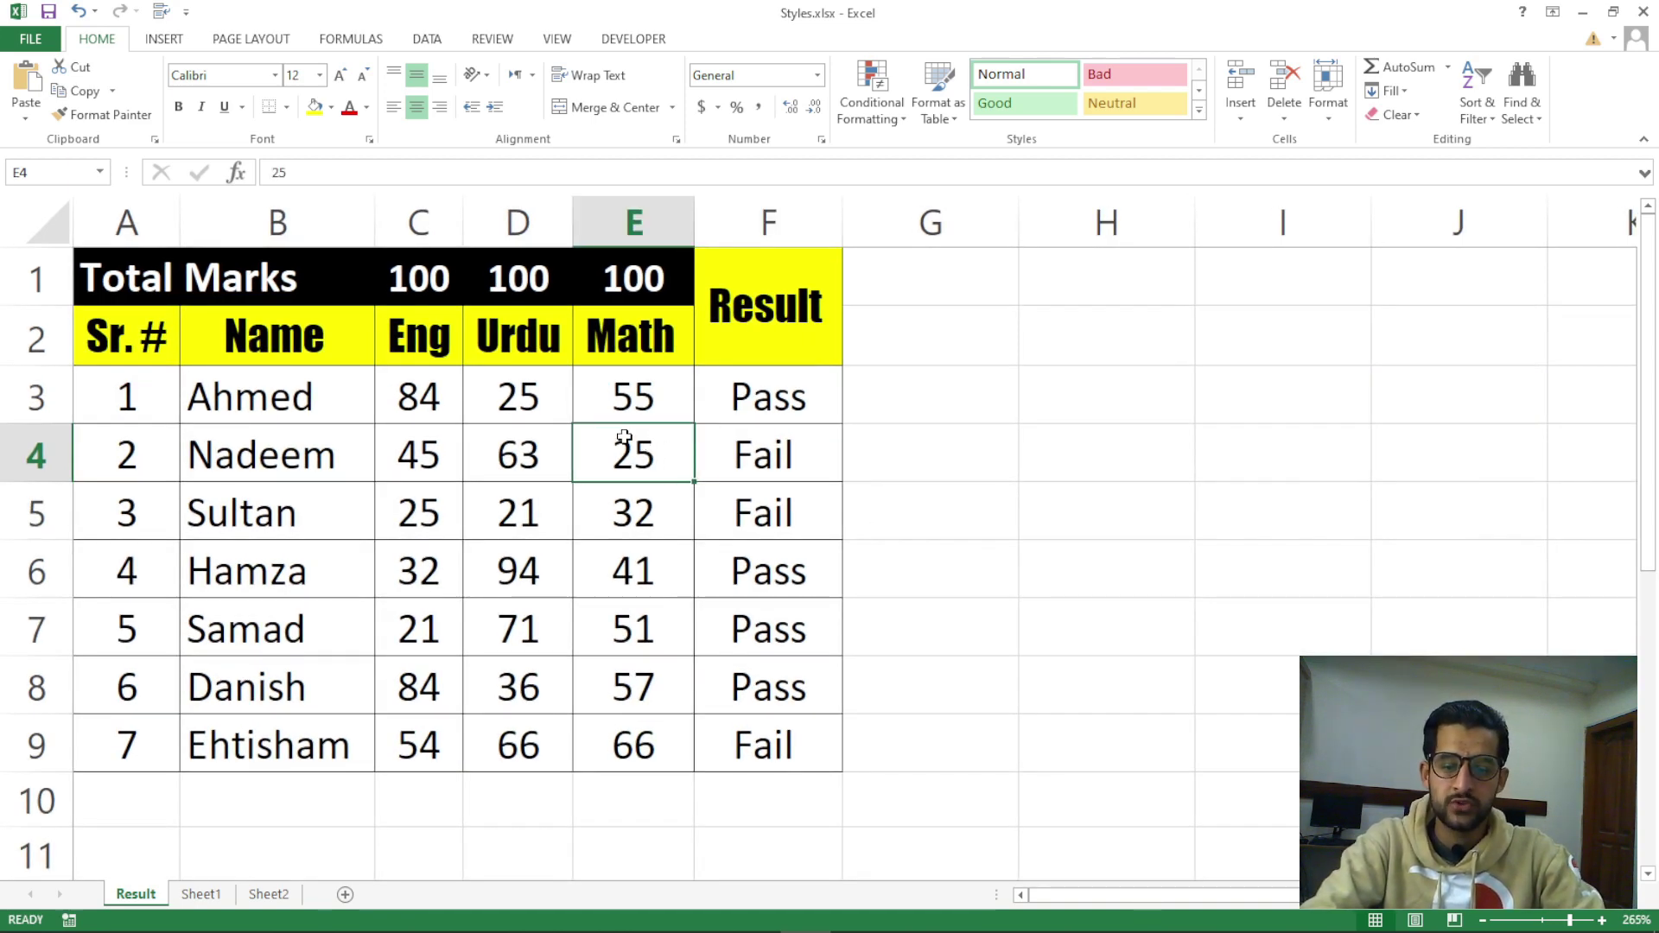
{"action": "left_click", "coordinate": [633, 223]}
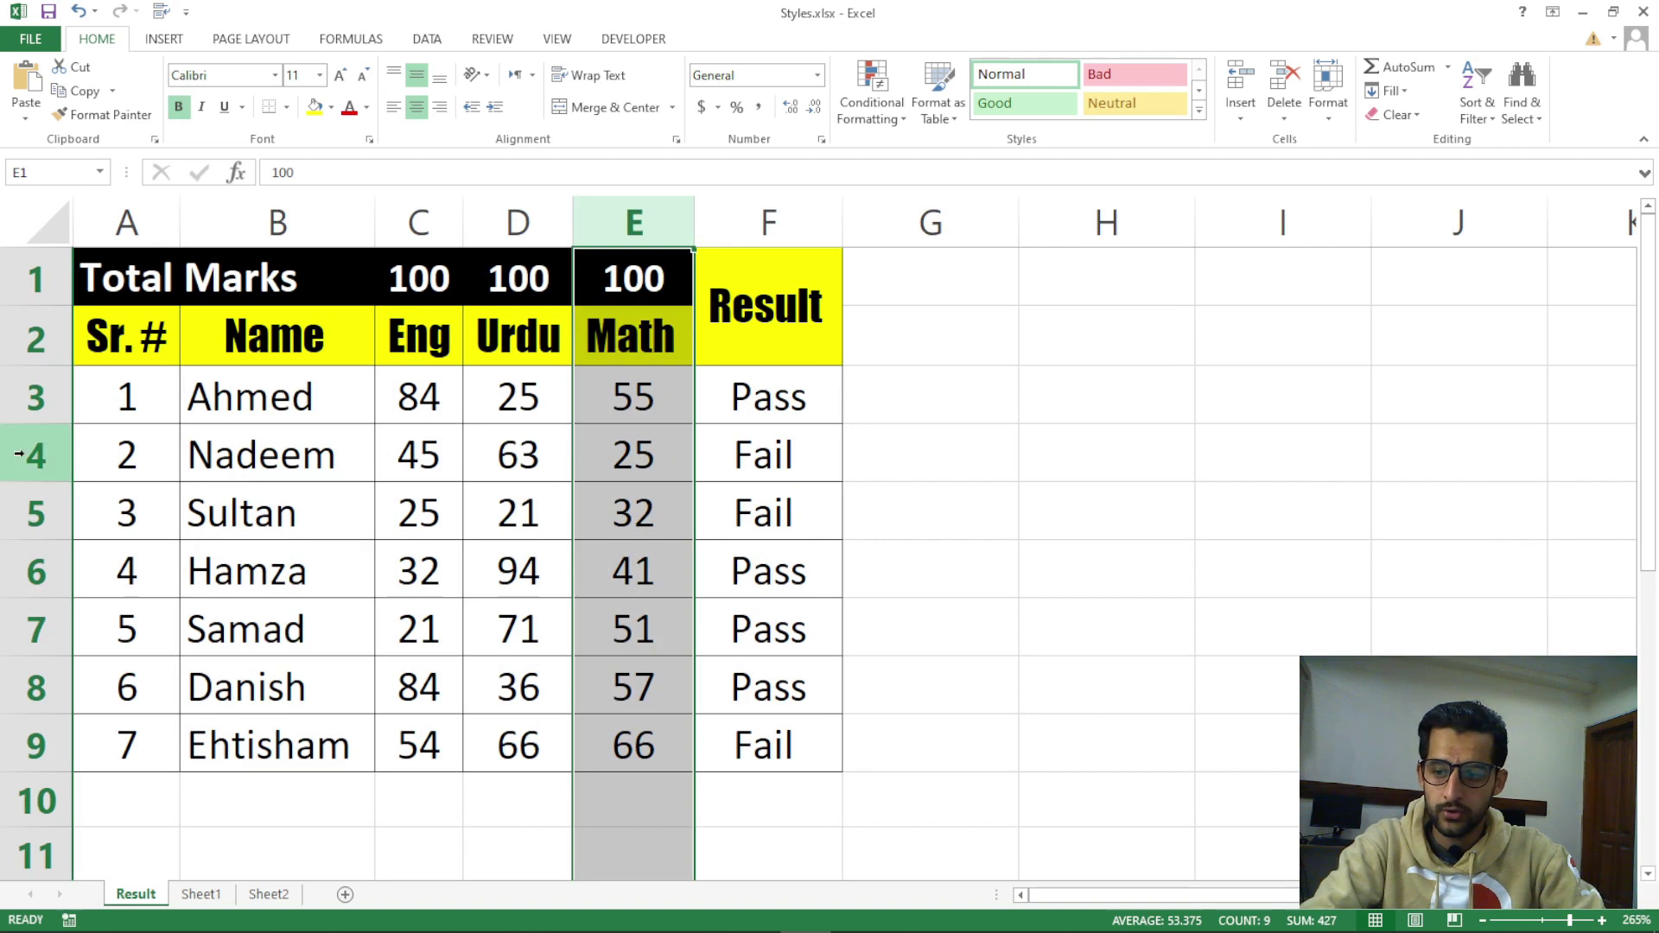
{"action": "left_click", "coordinate": [19, 453]}
{"action": "left_click", "coordinate": [605, 452]}
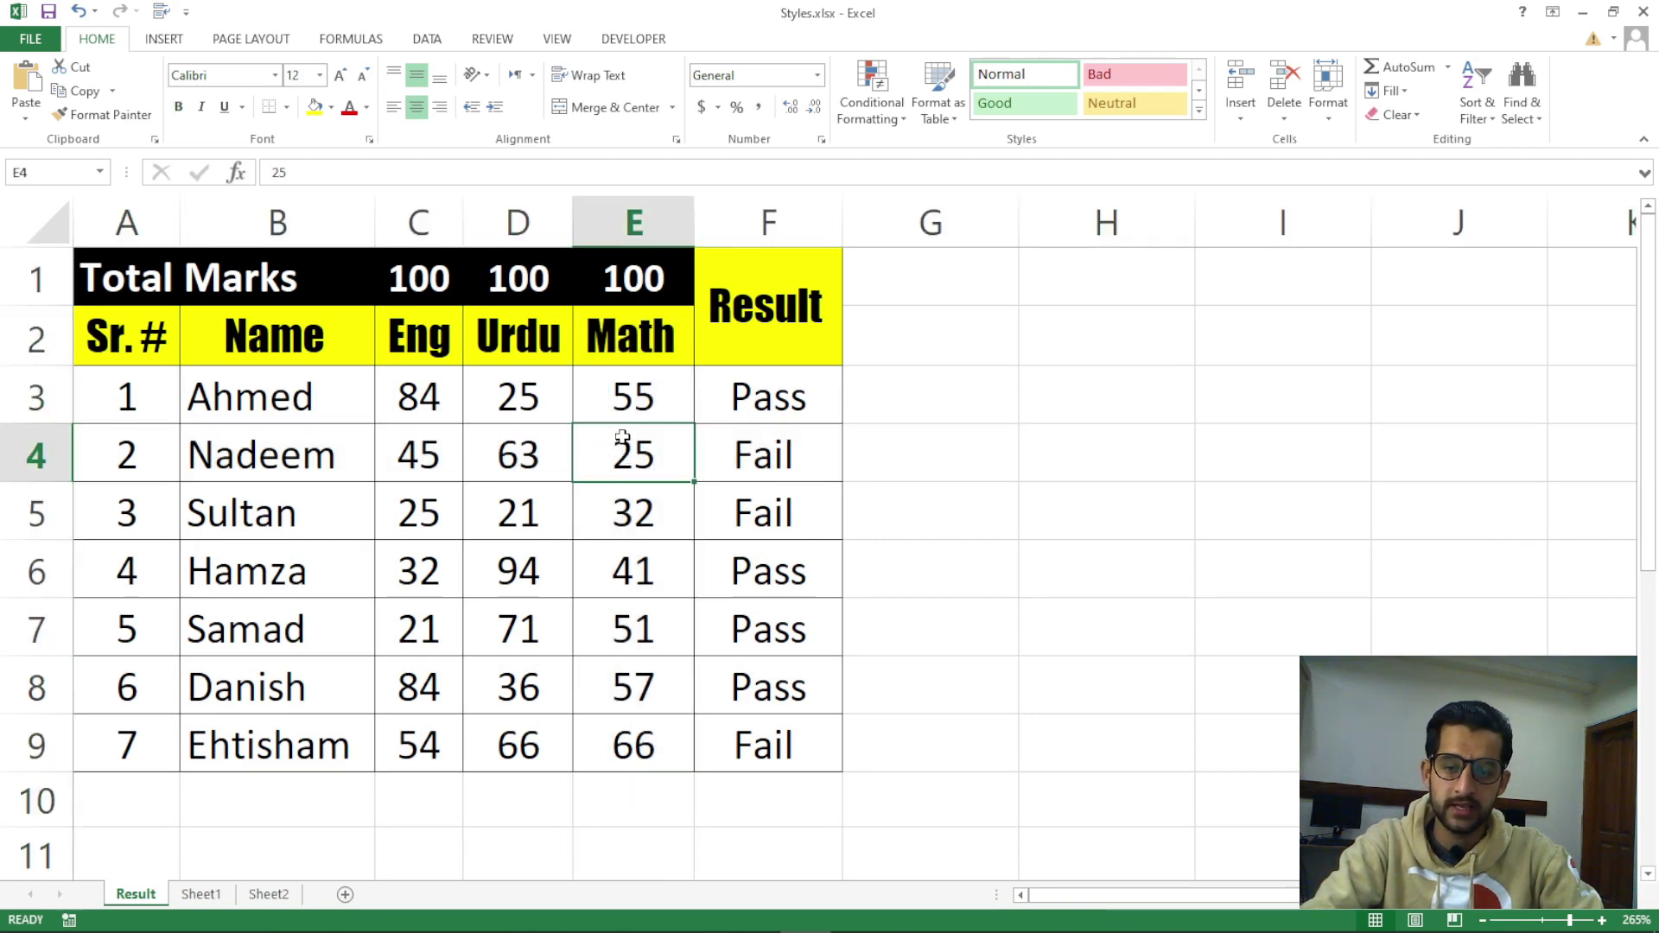
{"action": "scroll", "coordinate": [622, 437], "scroll_direction": "up", "scroll_amount": 6}
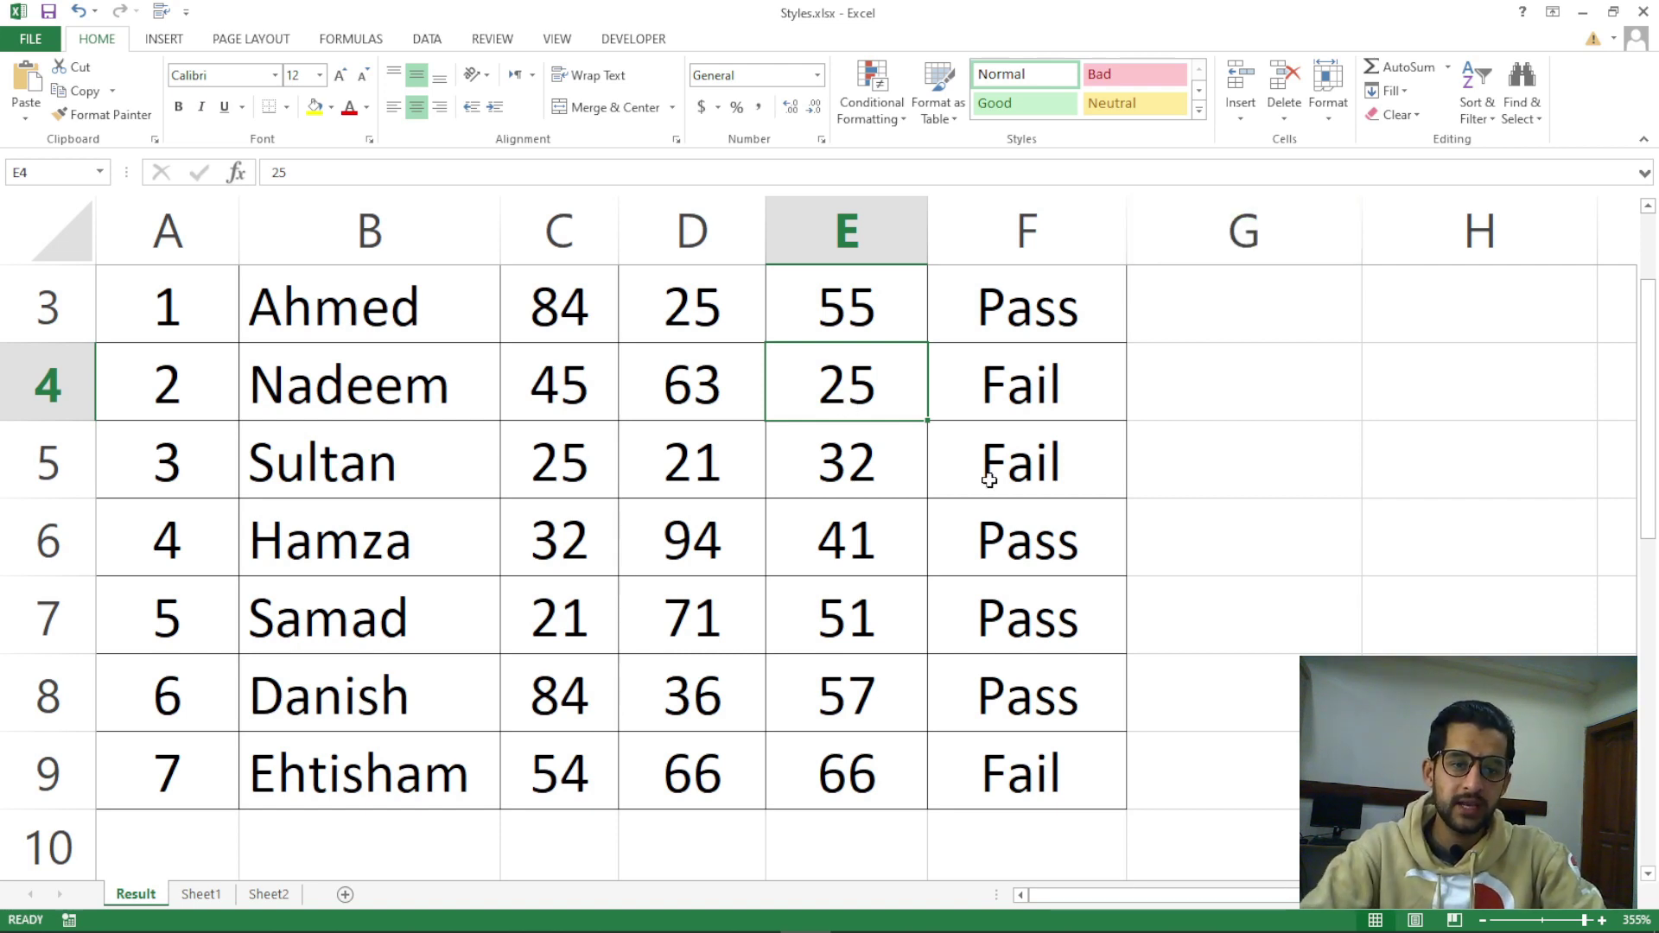
Zoom out and toggle the Cells group Insert list, leaving E4 selected
{"action": "scroll", "coordinate": [1079, 402], "scroll_direction": "down", "scroll_amount": 1}
{"action": "scroll", "coordinate": [1078, 402], "scroll_direction": "down", "scroll_amount": 2}
{"action": "left_click", "coordinate": [1241, 112]}
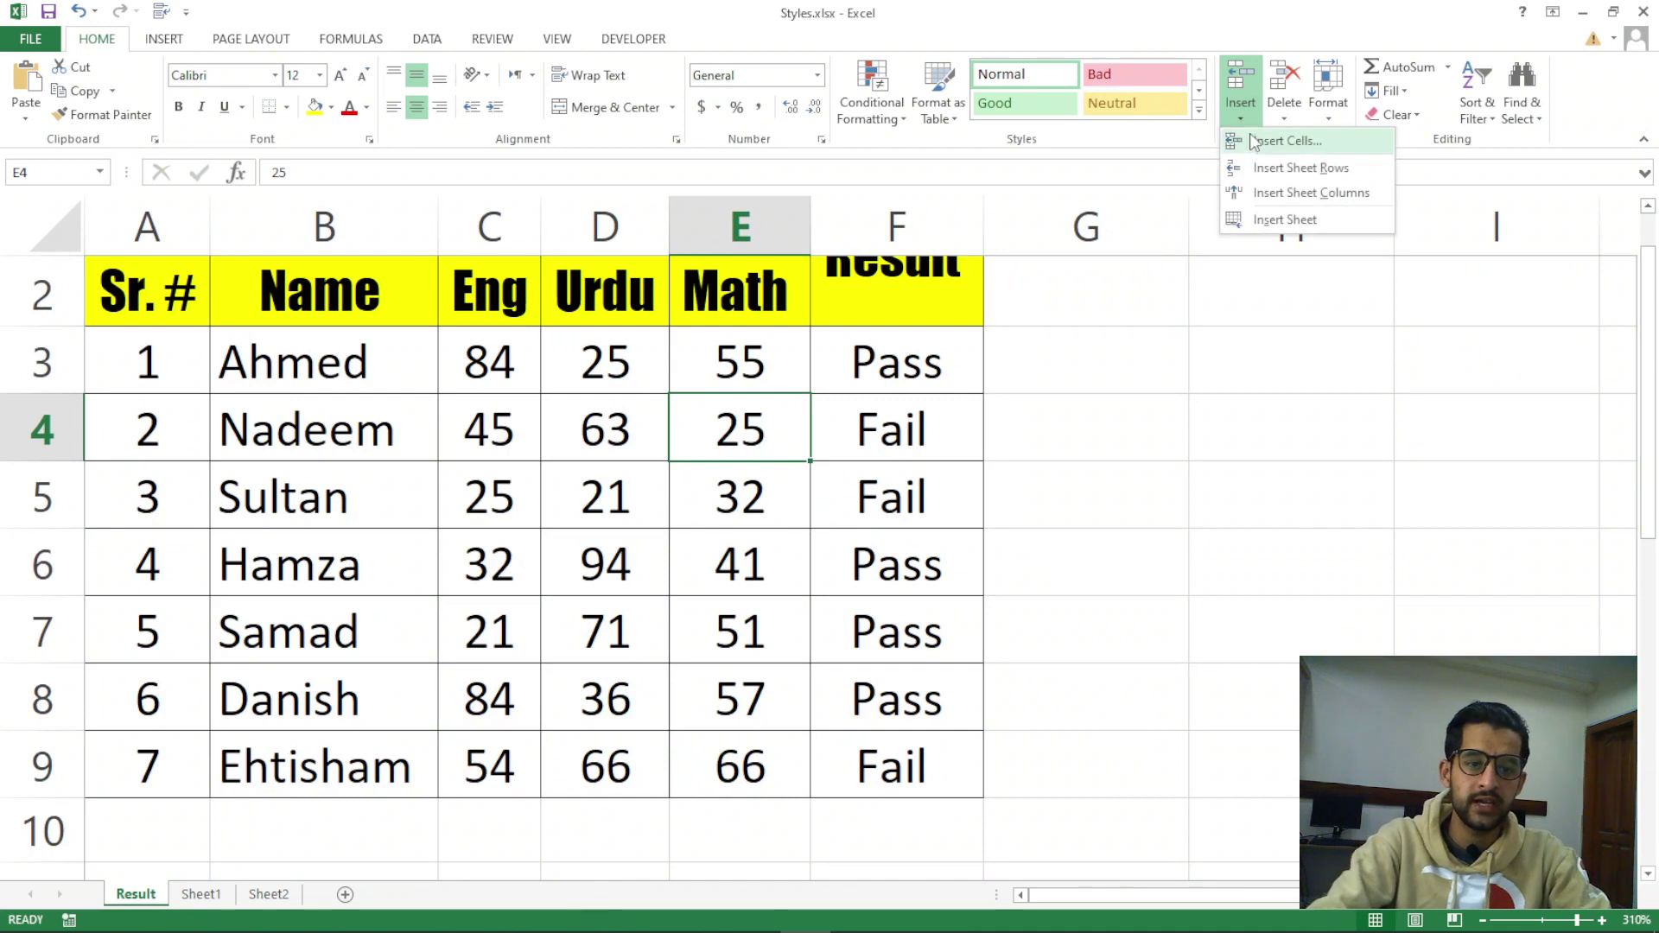
{"action": "left_click", "coordinate": [1242, 115]}
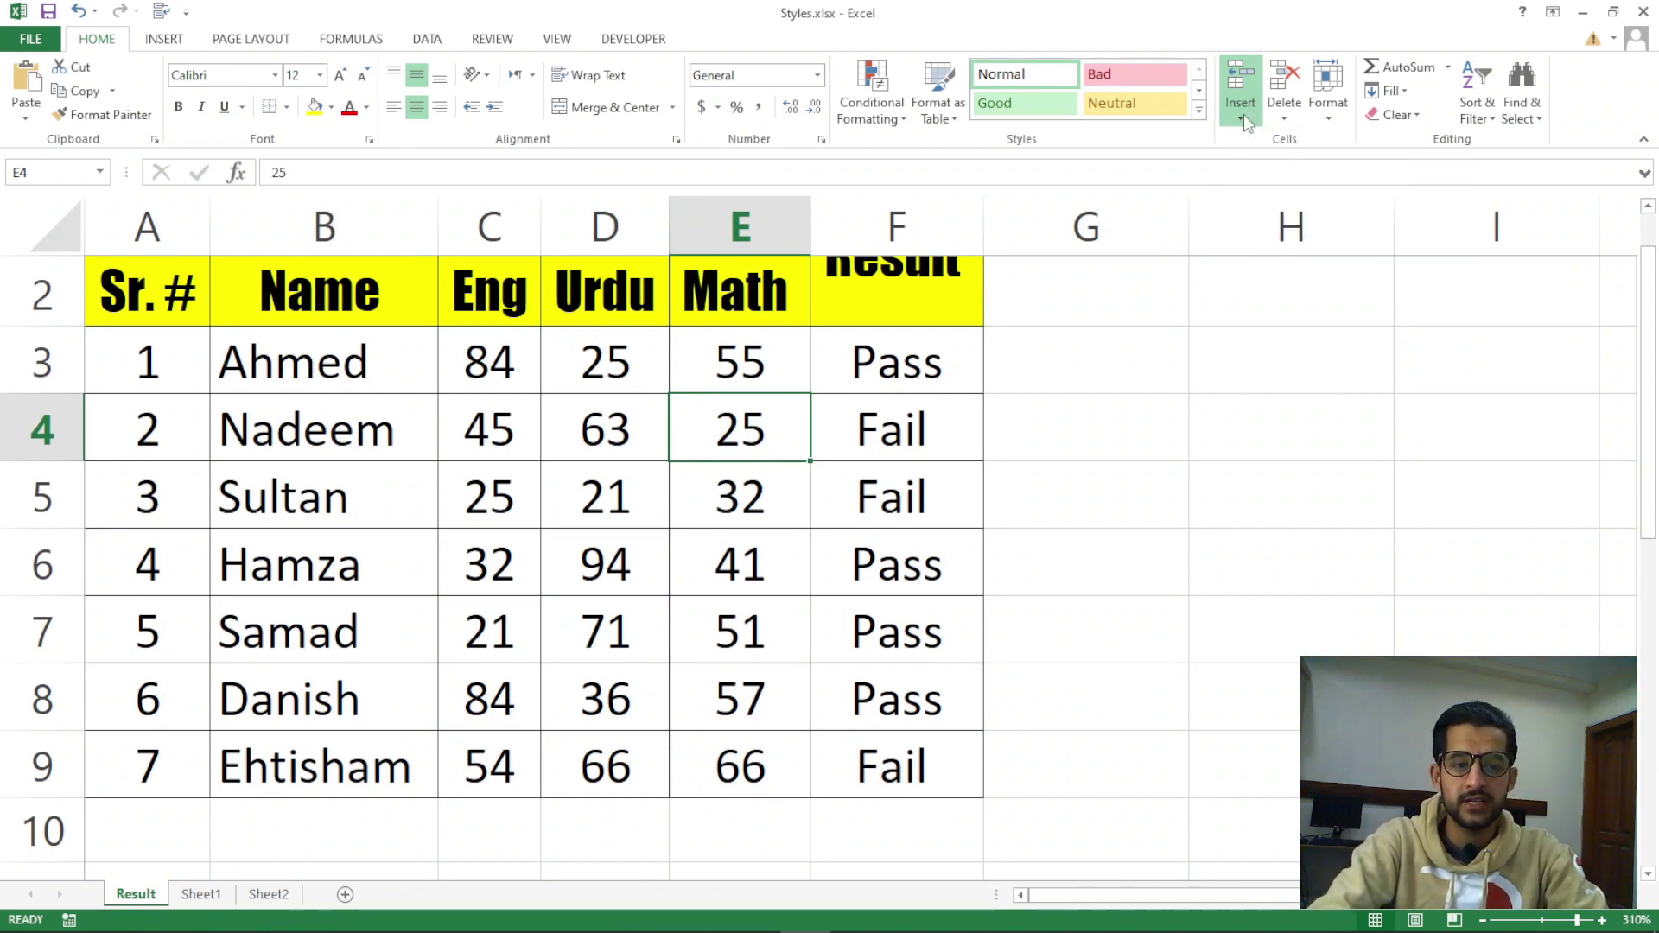
{"action": "left_click", "coordinate": [1247, 120]}
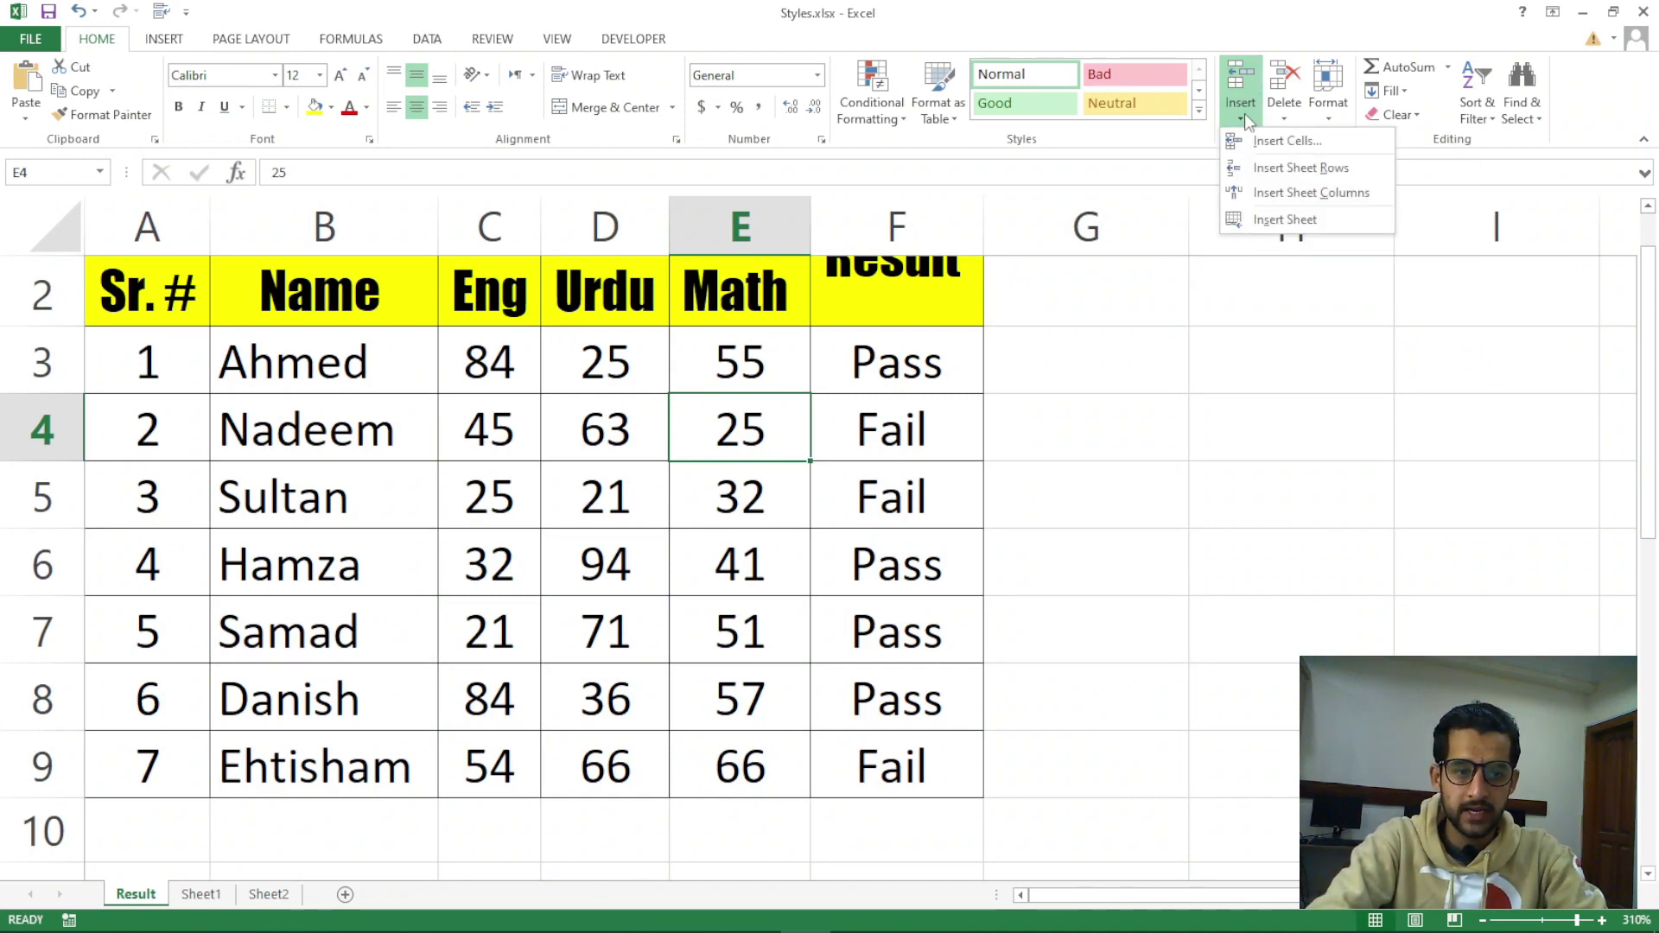
{"action": "left_click", "coordinate": [772, 447]}
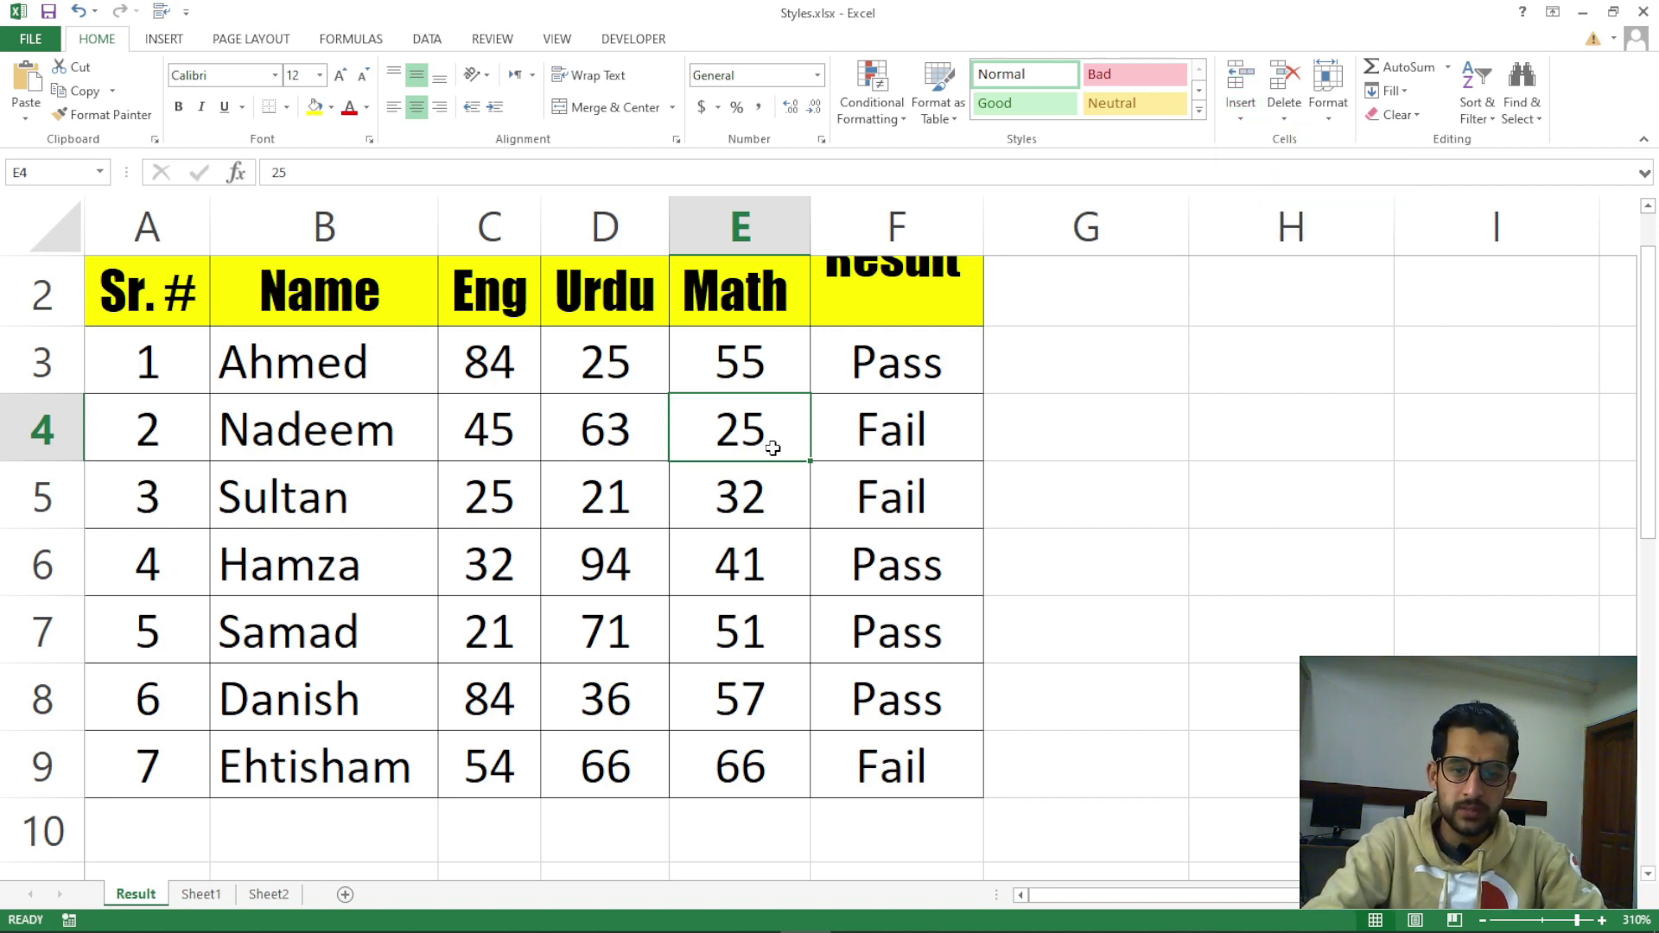
Alternate between cells E4 and F4, then select rows 4, 1, 3 and 4 in turn
{"action": "left_click", "coordinate": [840, 437]}
{"action": "left_click", "coordinate": [752, 434]}
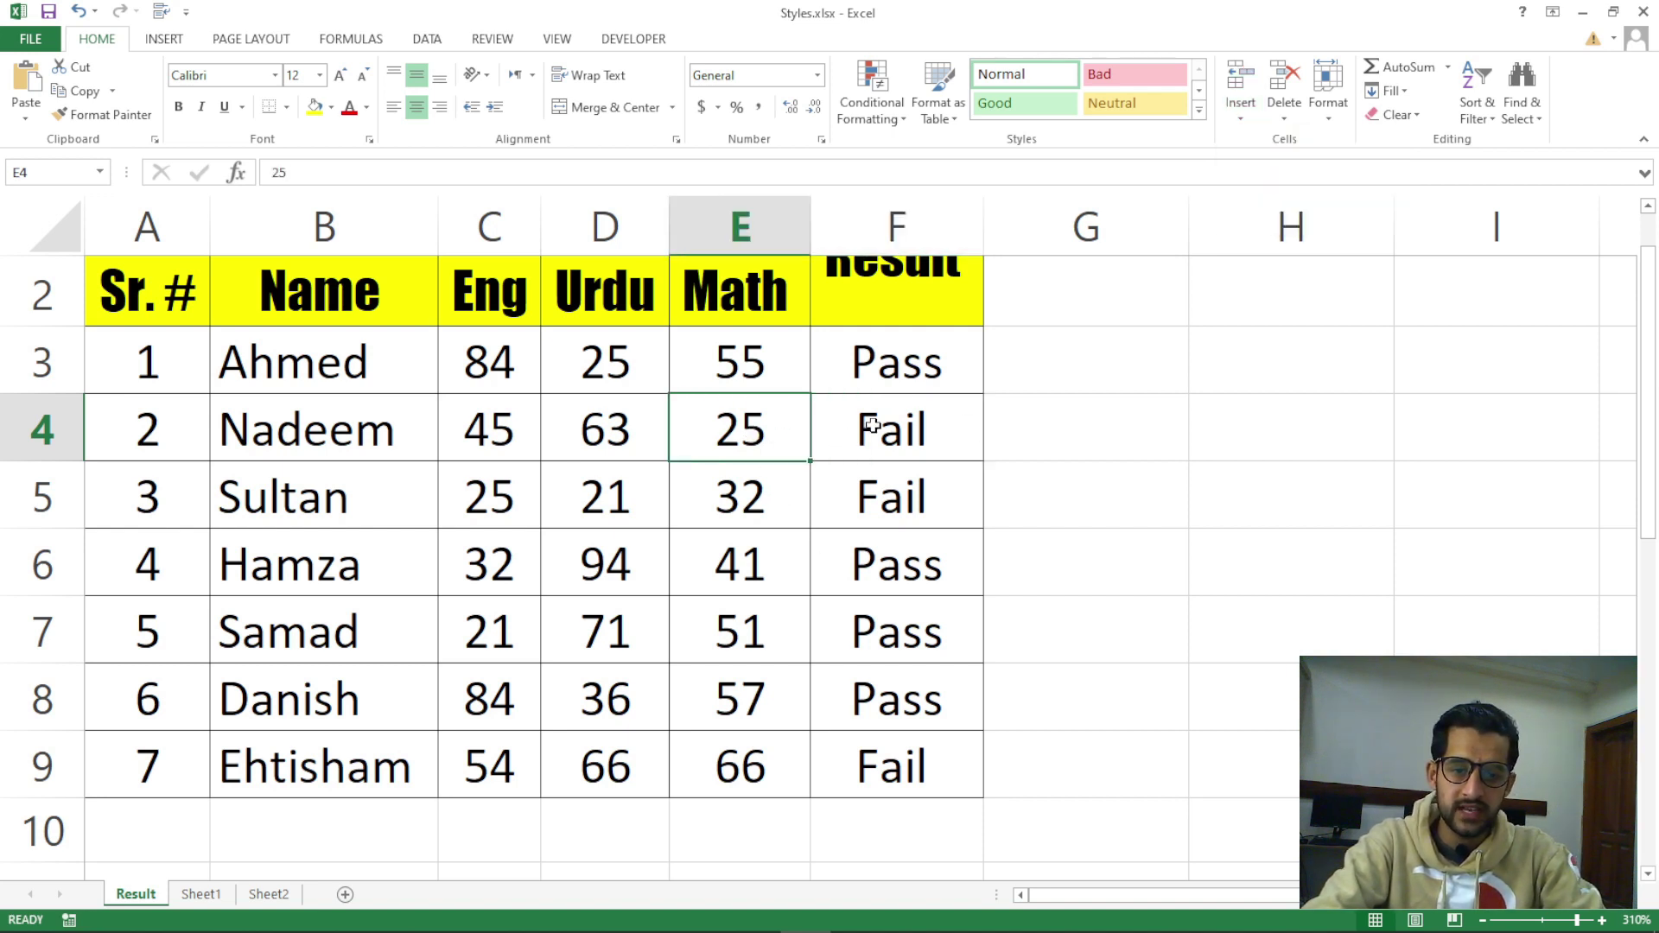
{"action": "left_click", "coordinate": [872, 425]}
{"action": "left_click", "coordinate": [773, 443]}
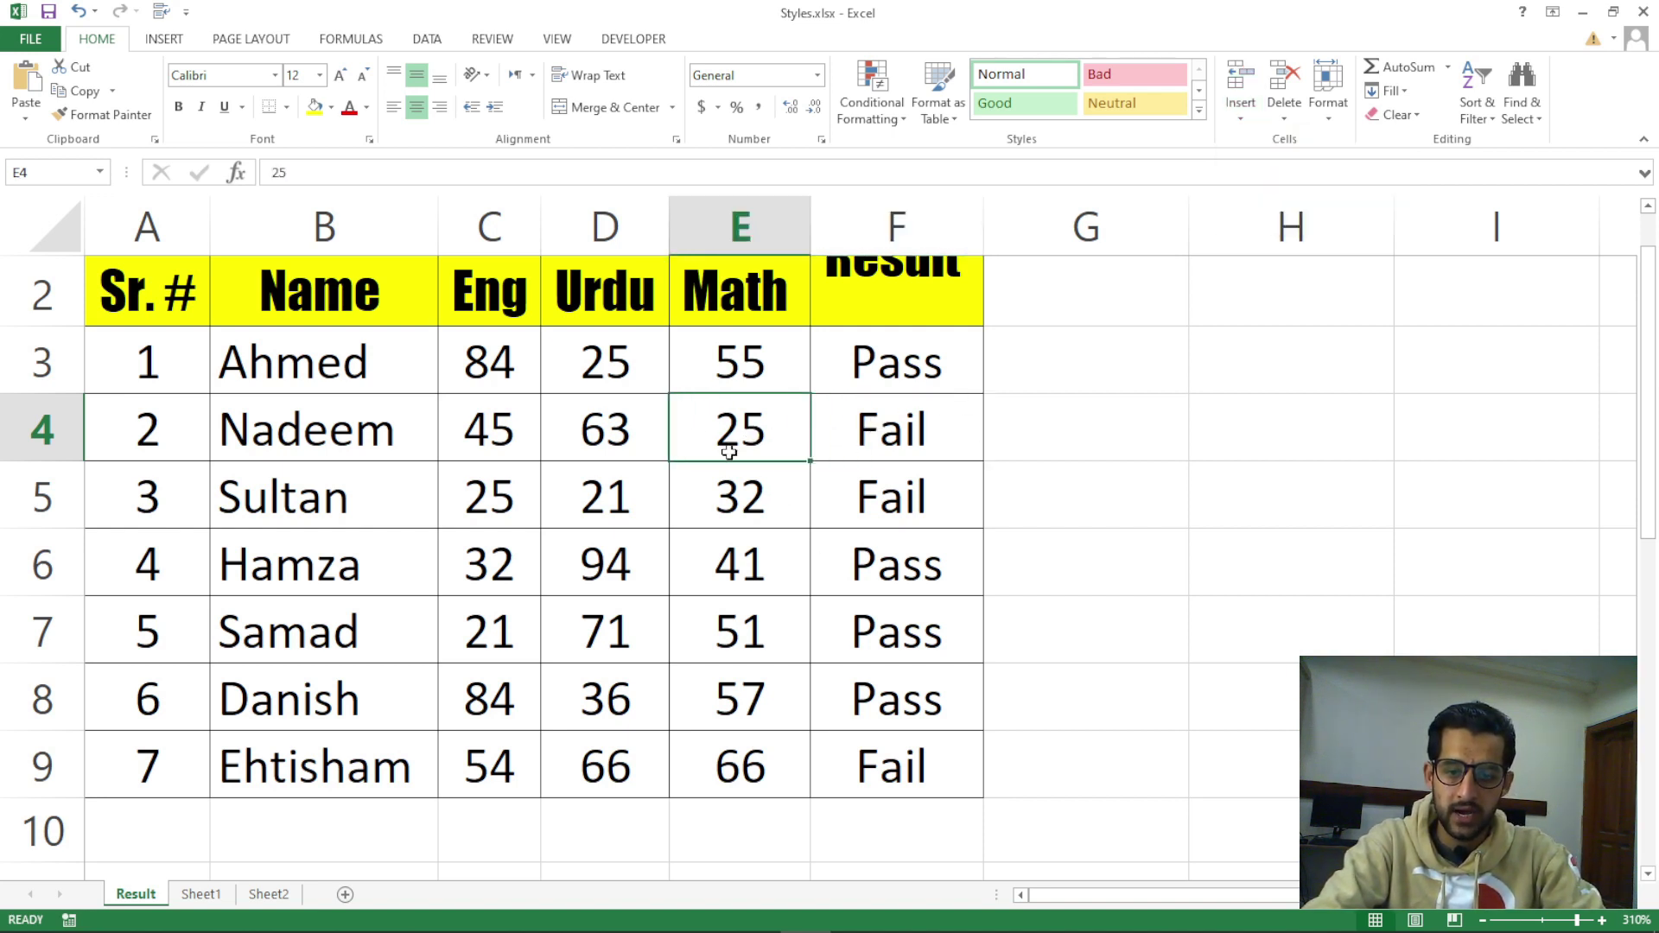
{"action": "left_click", "coordinate": [38, 437]}
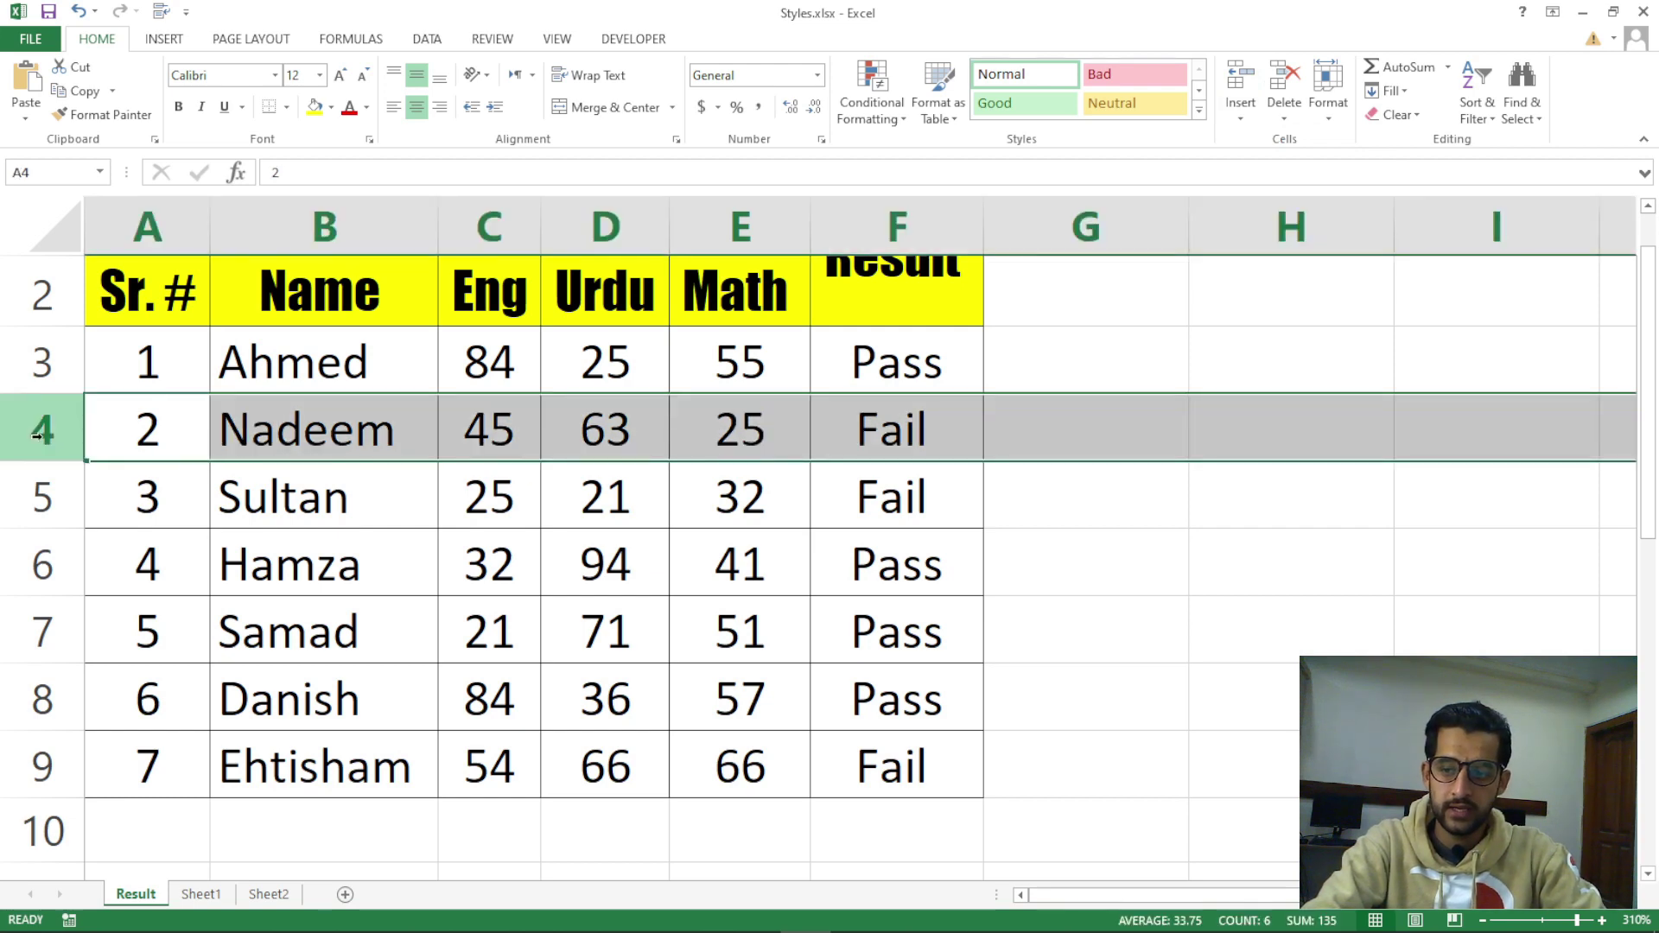
{"action": "scroll", "coordinate": [46, 430], "scroll_direction": "up", "scroll_amount": 1}
{"action": "left_click", "coordinate": [48, 291]}
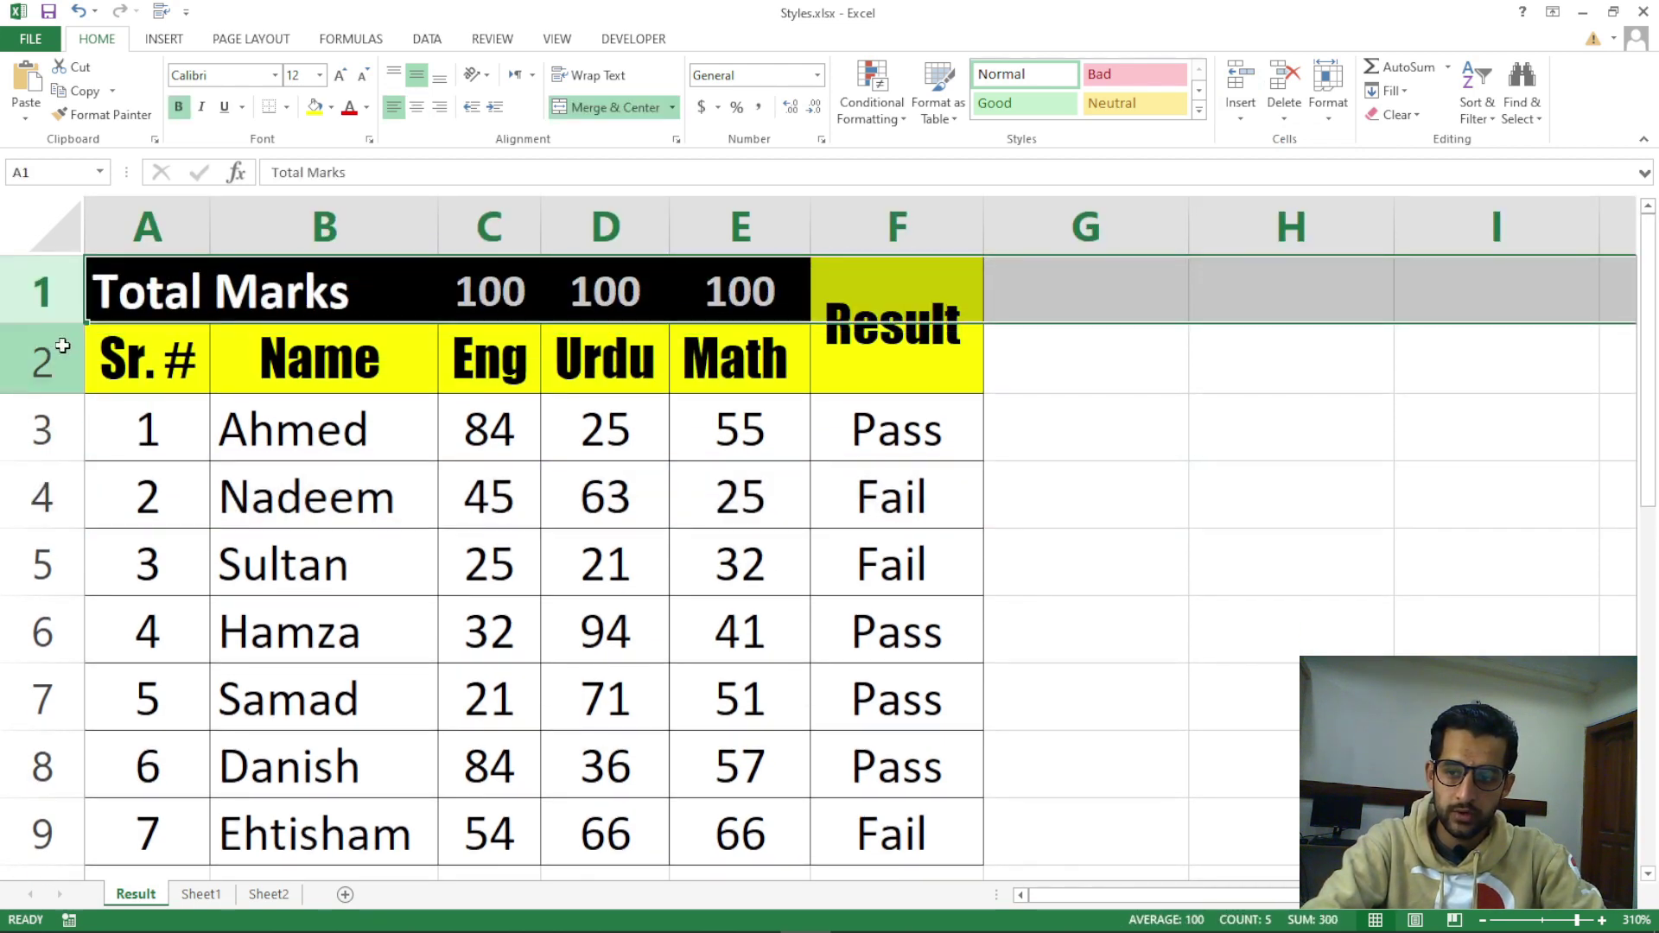
{"action": "left_click", "coordinate": [52, 445]}
{"action": "left_click", "coordinate": [52, 471]}
Select column E and cell E2, settle on E4 (25) and show the Insert options
{"action": "left_click", "coordinate": [743, 497]}
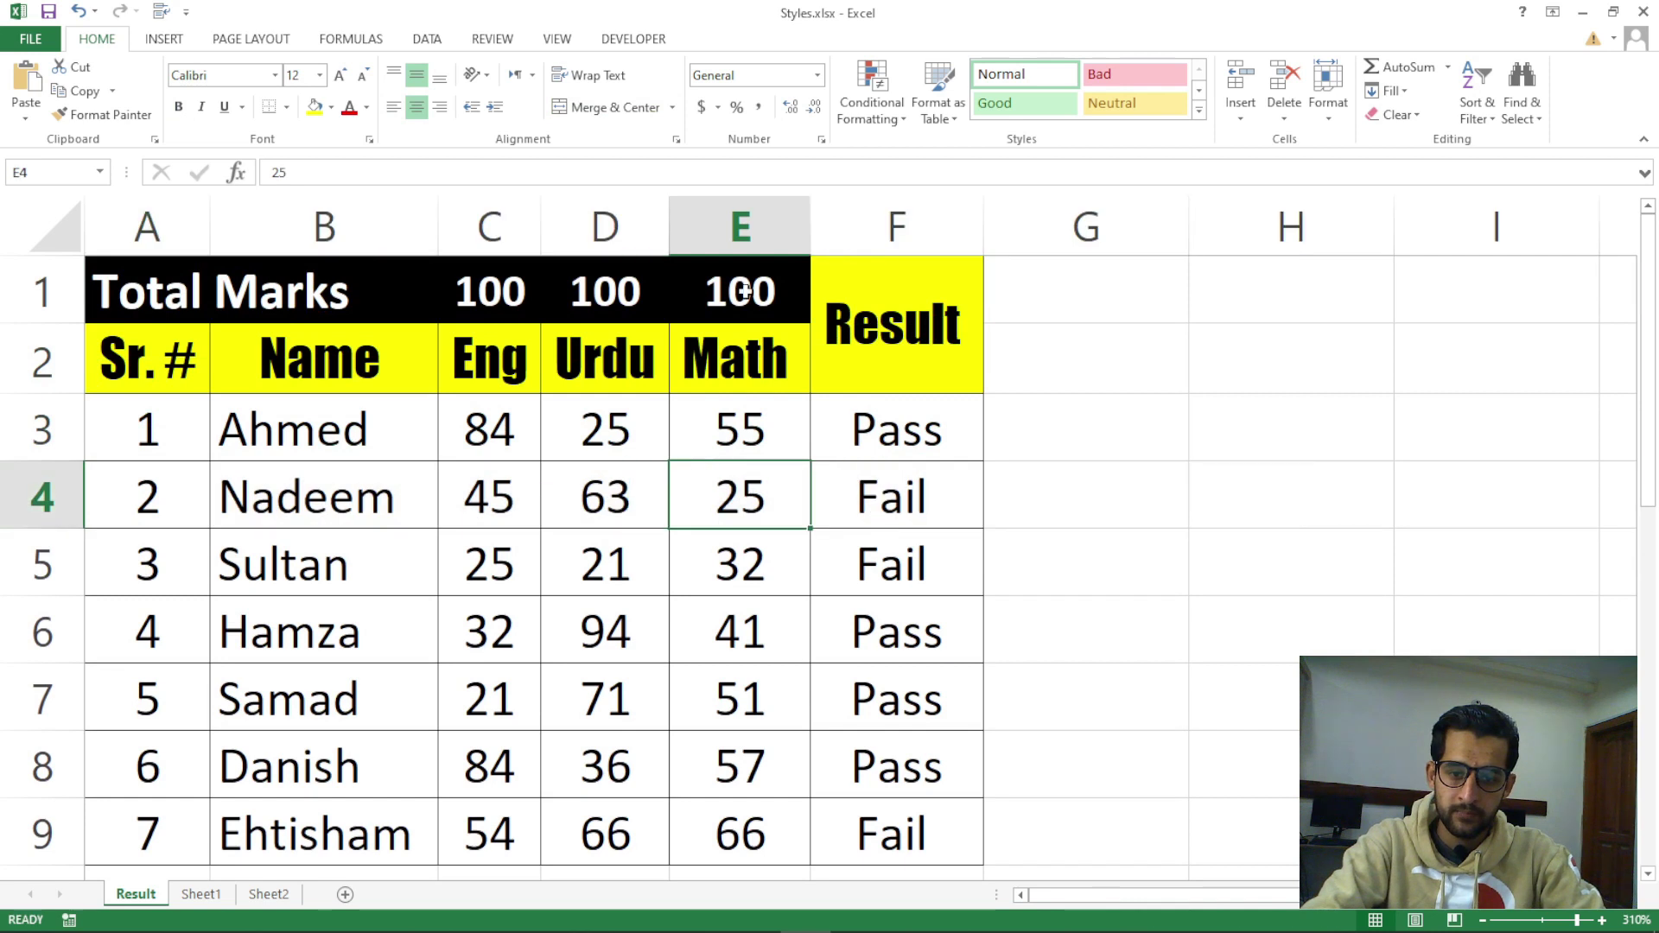
{"action": "left_click", "coordinate": [745, 213]}
{"action": "left_click", "coordinate": [761, 474]}
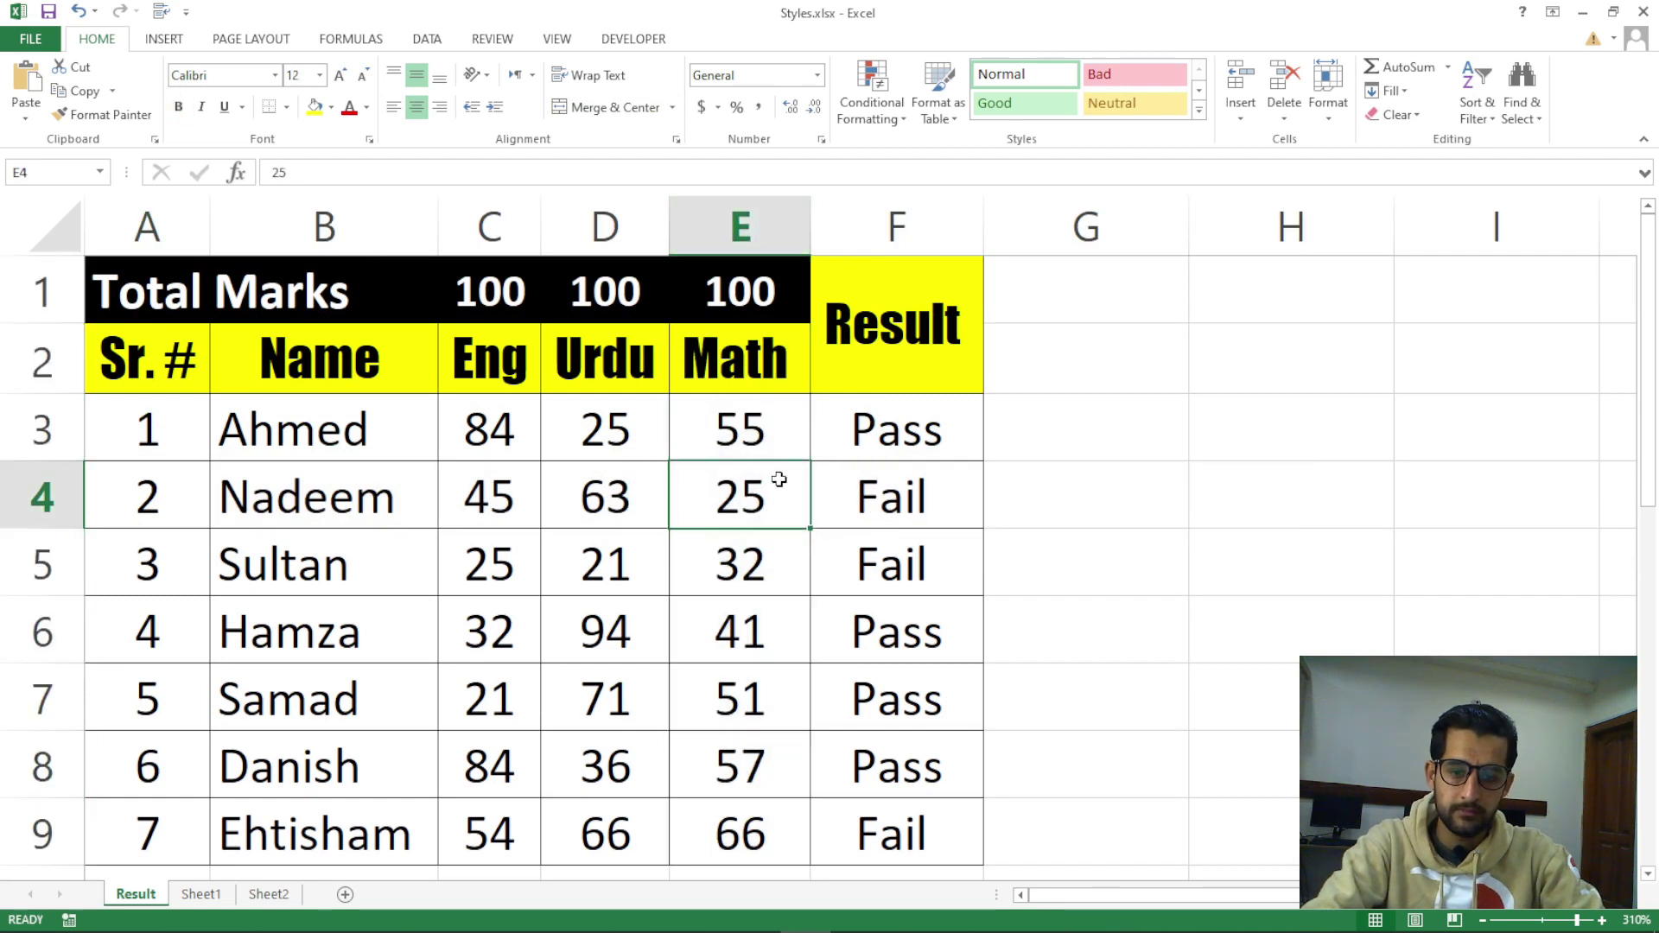
{"action": "left_click", "coordinate": [753, 381]}
{"action": "left_click", "coordinate": [713, 484]}
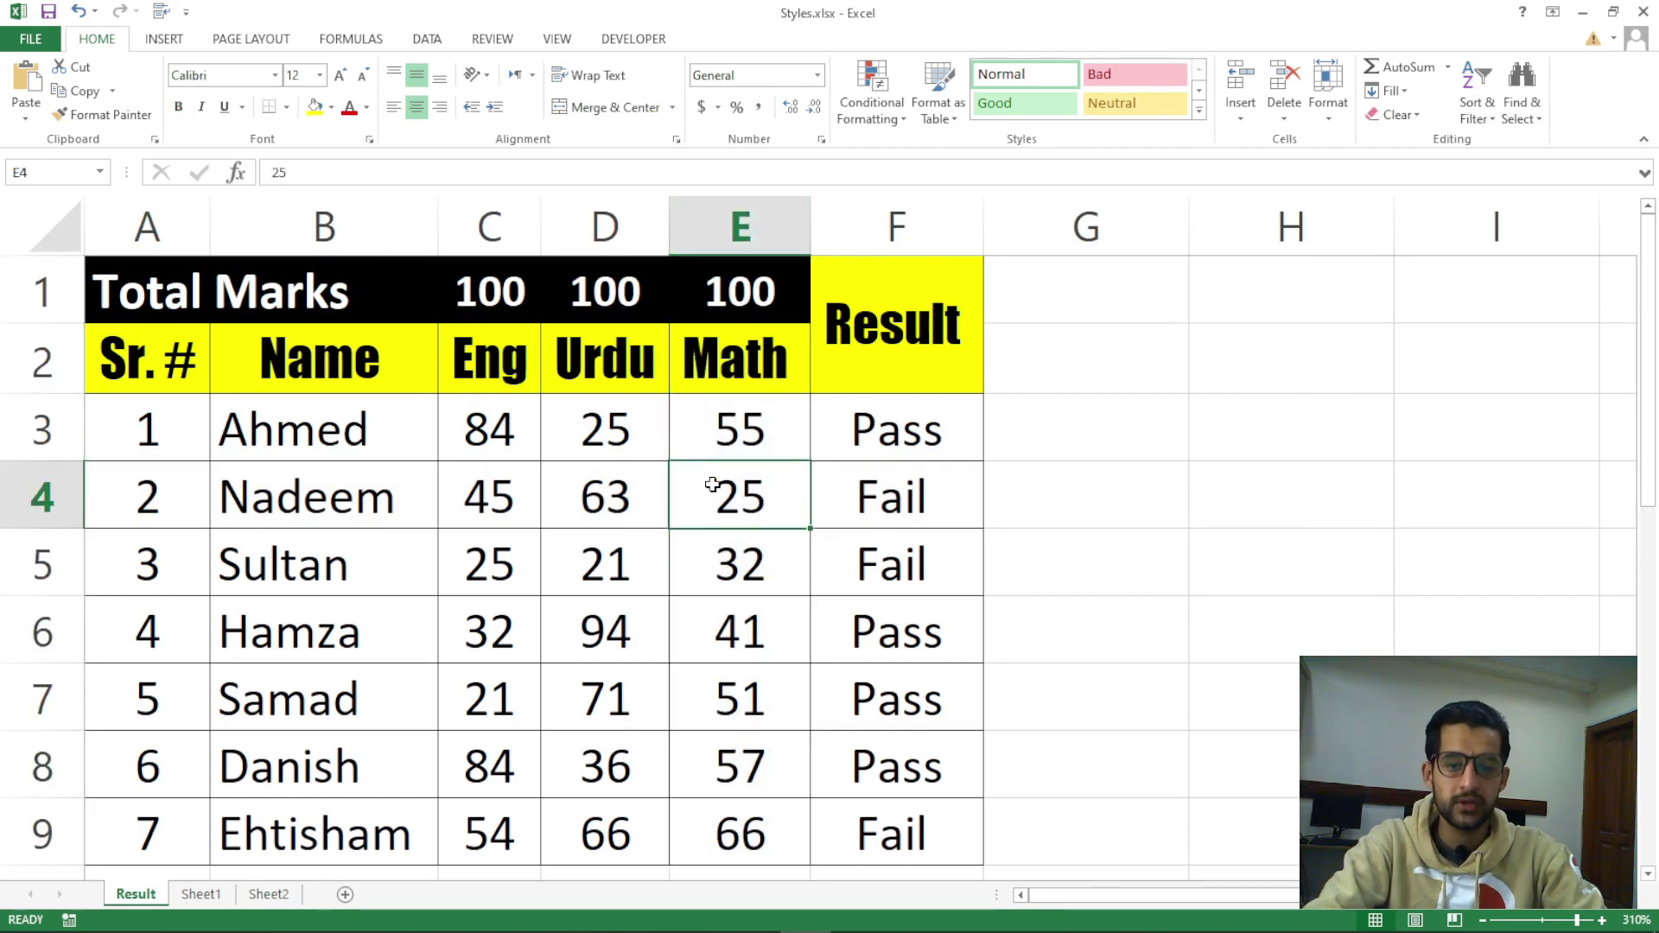
{"action": "left_click", "coordinate": [1237, 120]}
Insert a blank cell at E4 with Shift cells right, moving 25 and Fail to F4 and G4
{"action": "left_click", "coordinate": [1286, 138]}
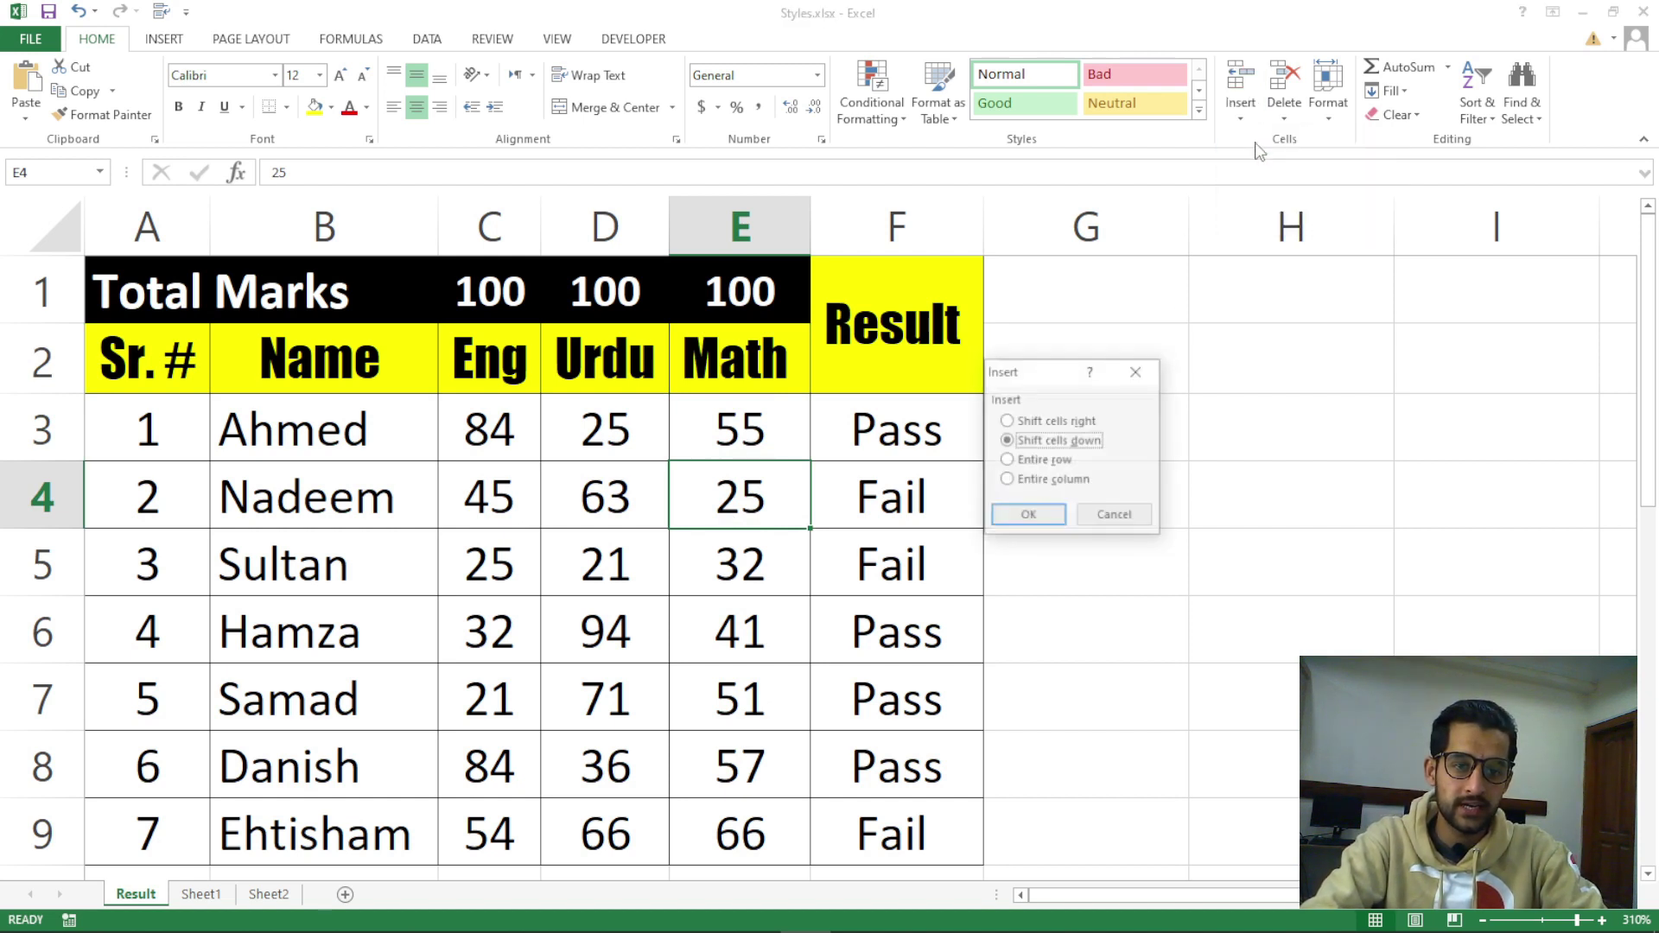
{"action": "left_click_drag", "start_coordinate": [1009, 378], "coordinate": [1026, 417]}
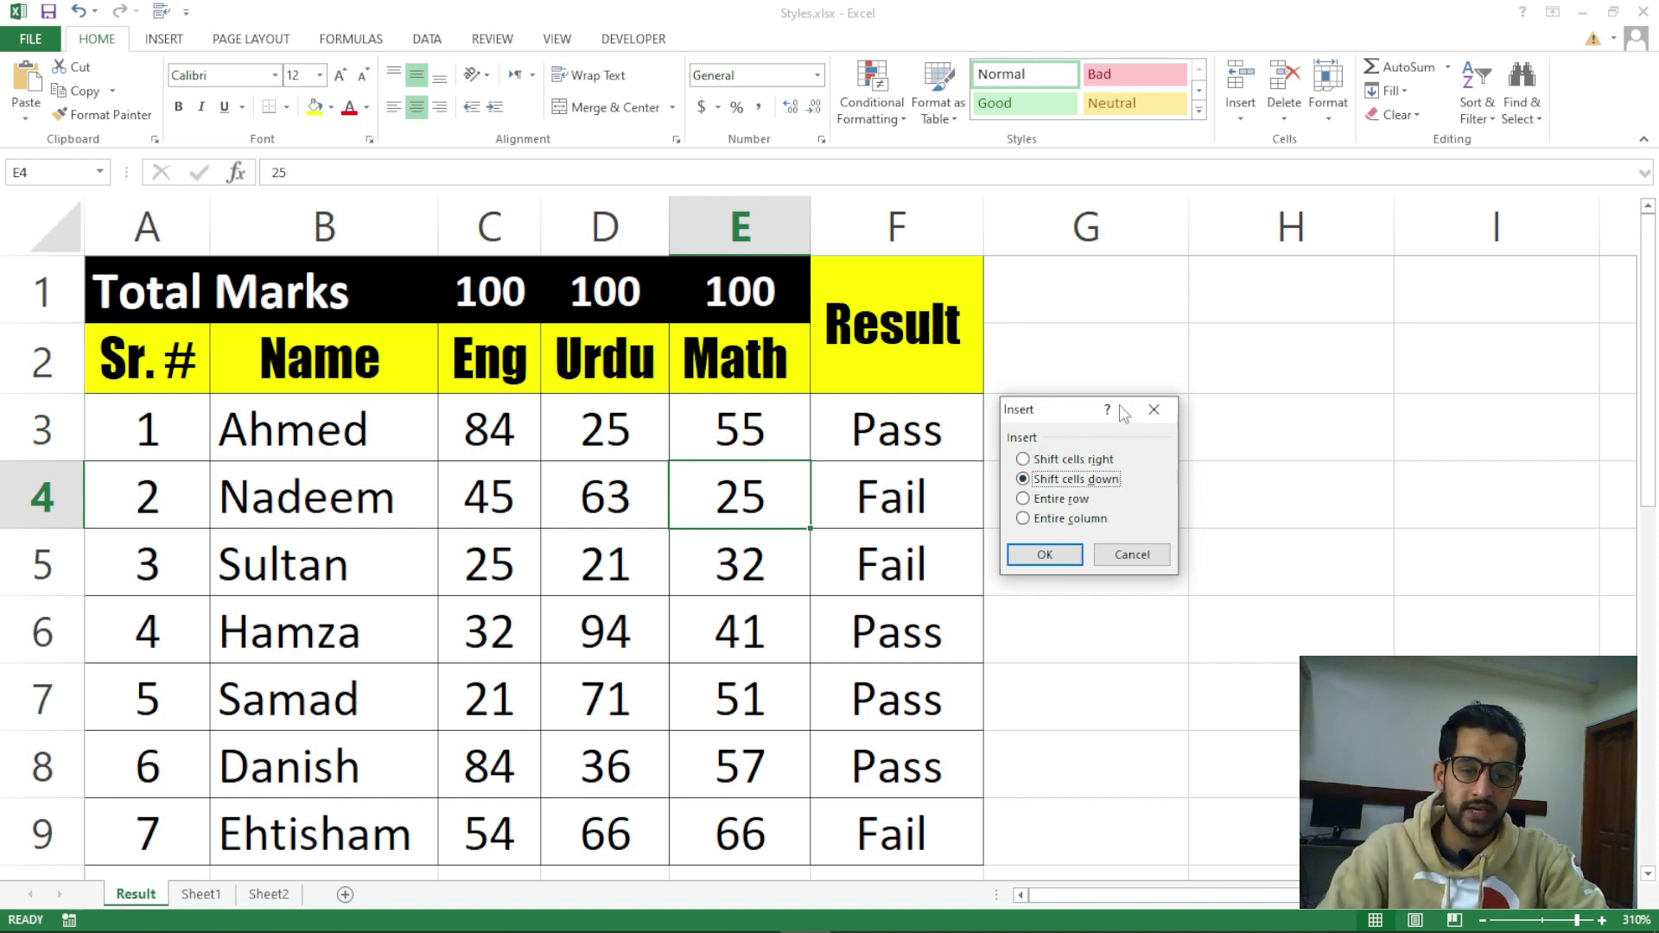
{"action": "left_click", "coordinate": [1065, 502]}
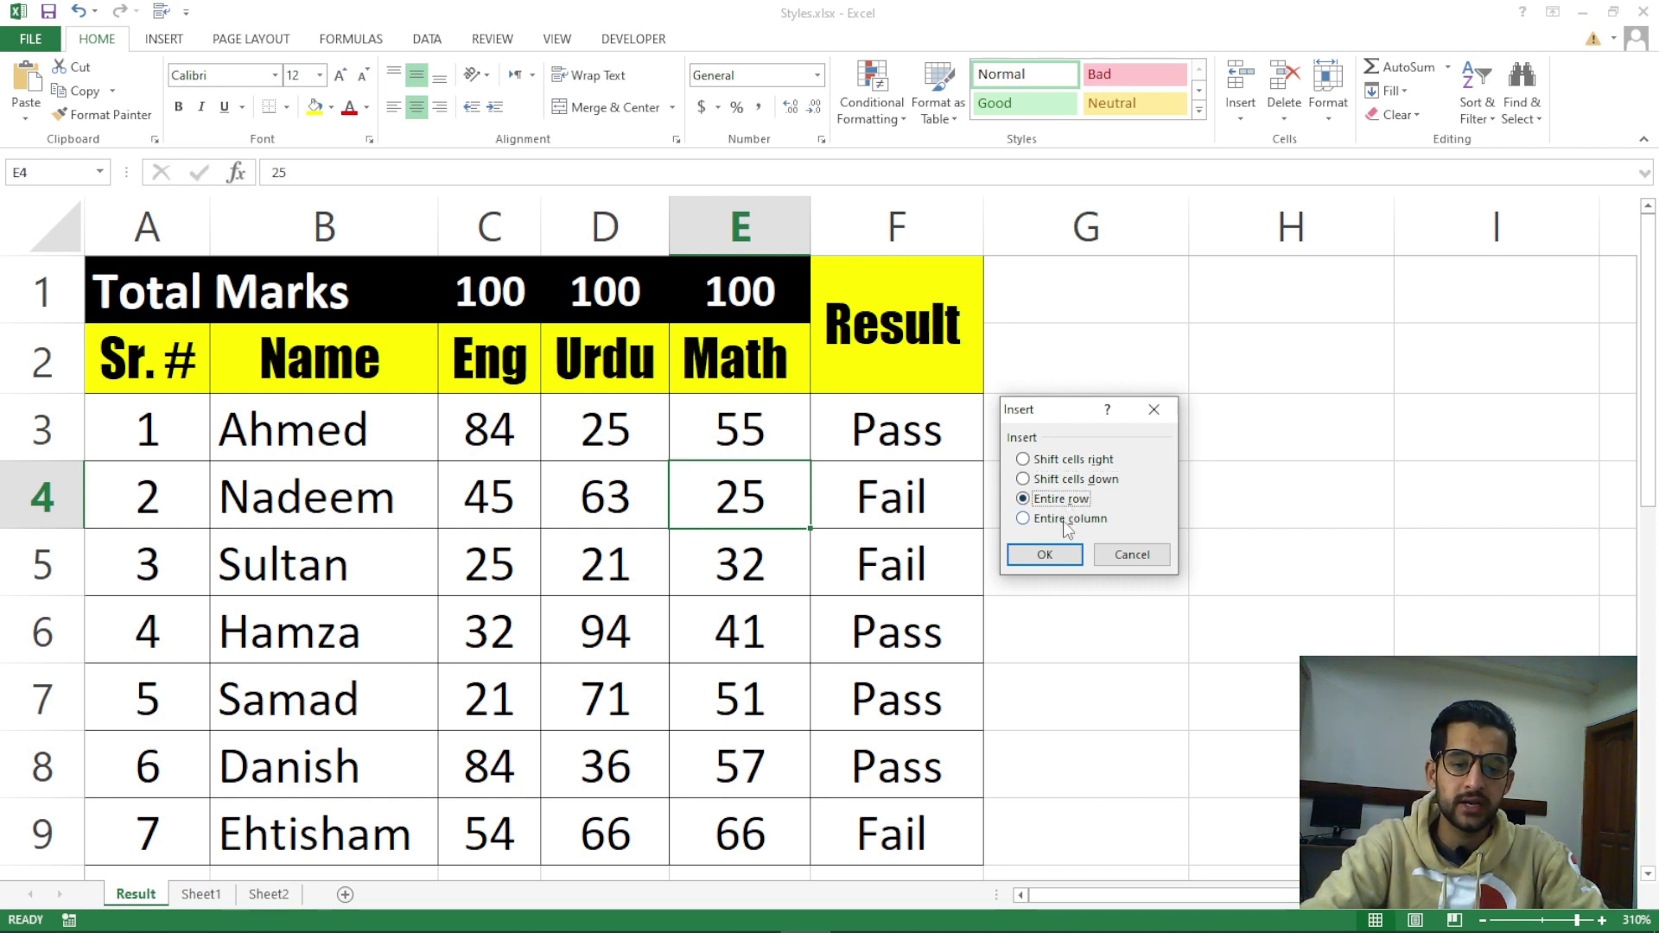
{"action": "left_click", "coordinate": [1069, 519]}
{"action": "left_click", "coordinate": [1066, 460]}
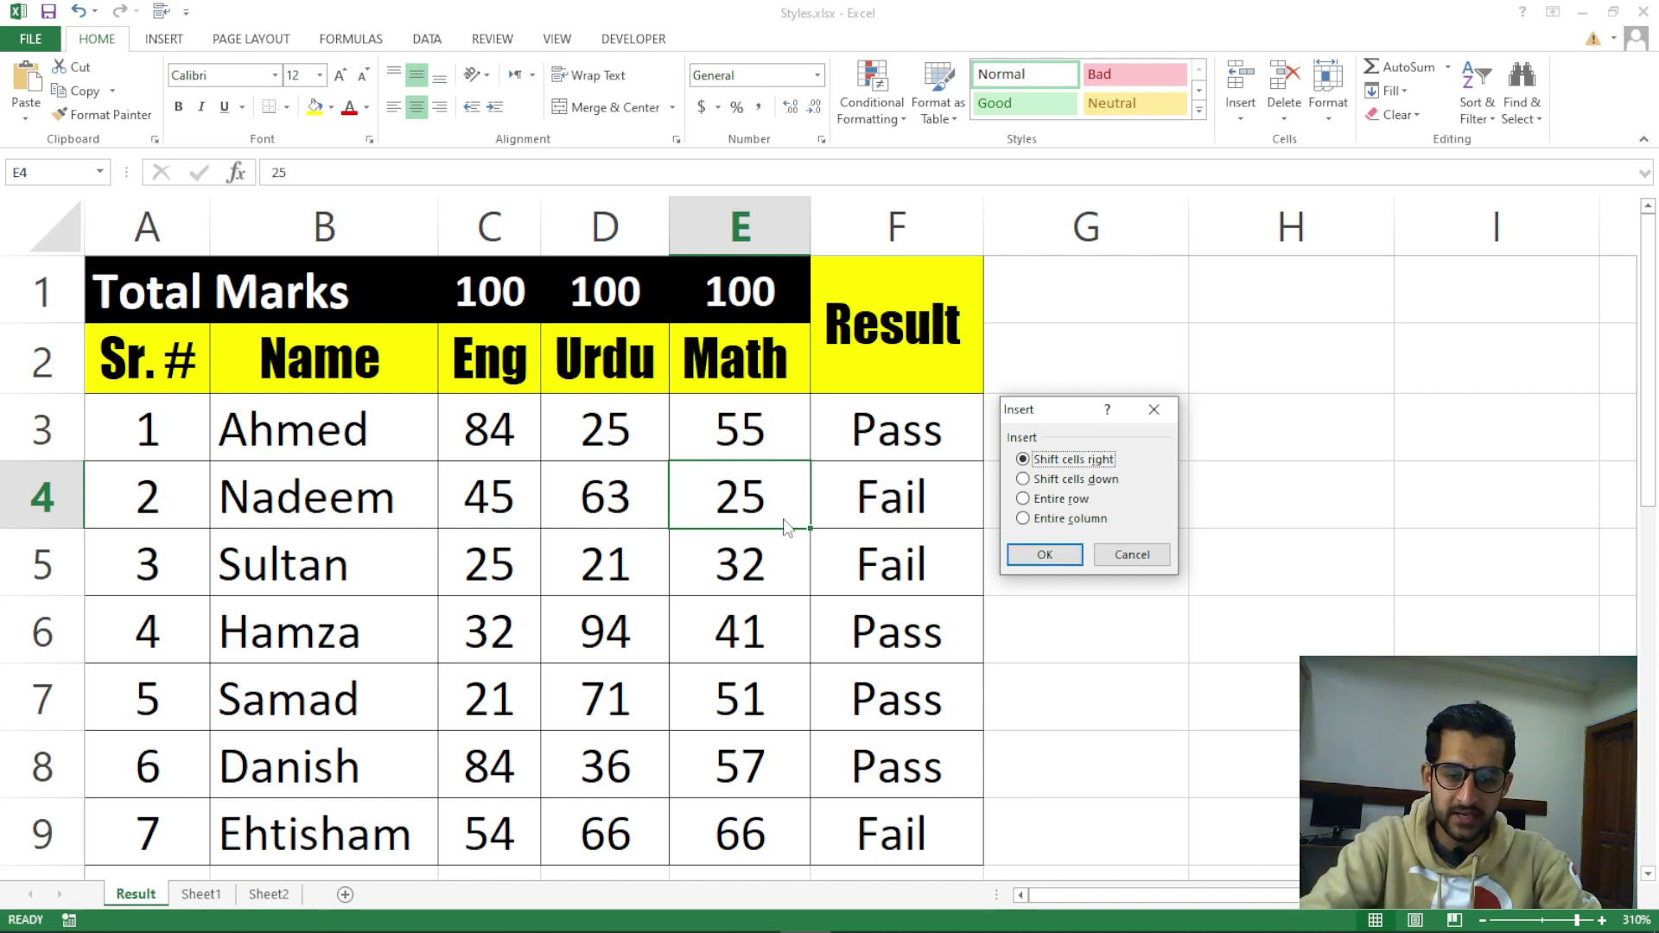
{"action": "left_click", "coordinate": [1028, 560]}
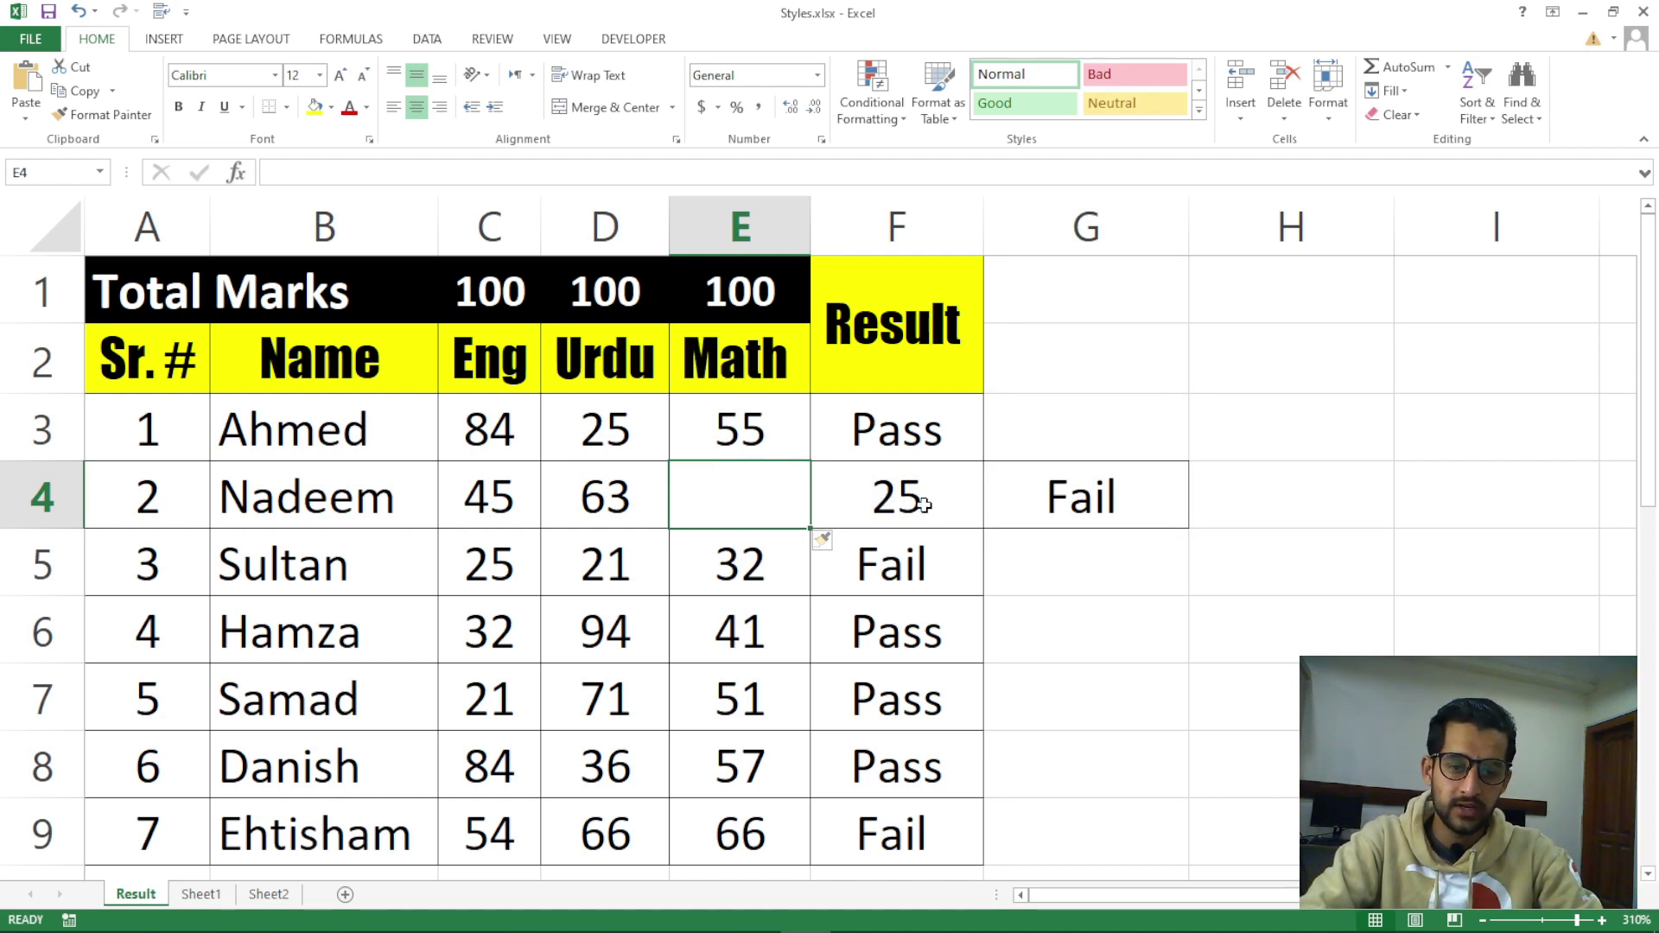
{"action": "key", "text": "ctrl+z"}
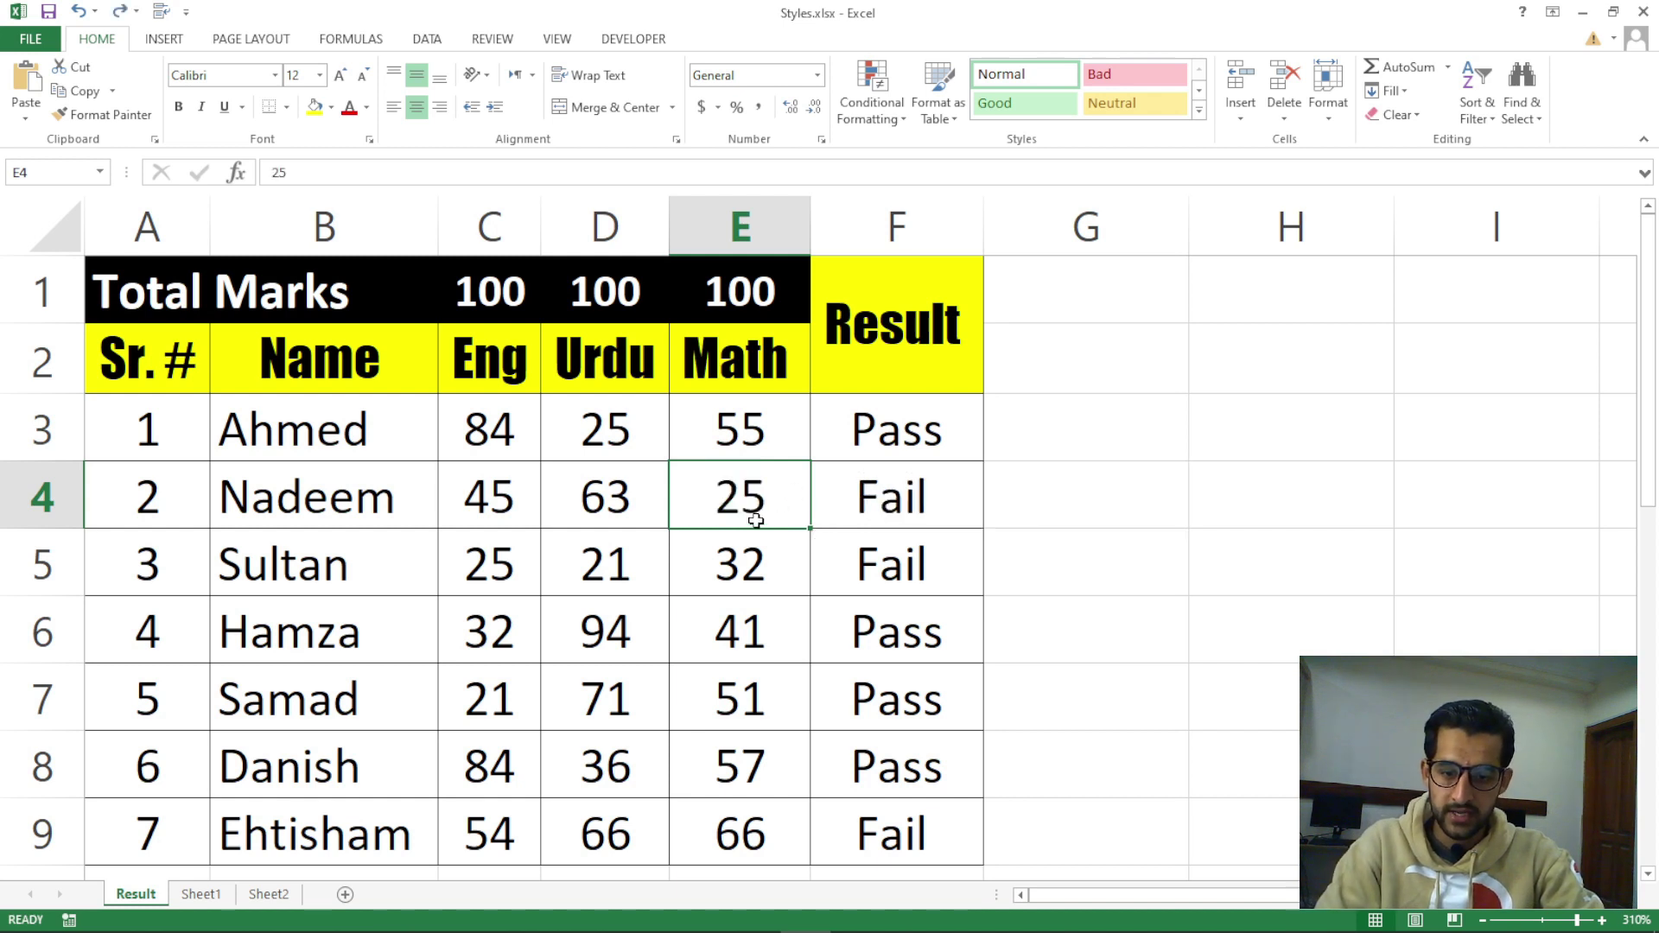
{"action": "key", "text": "shift+Right"}
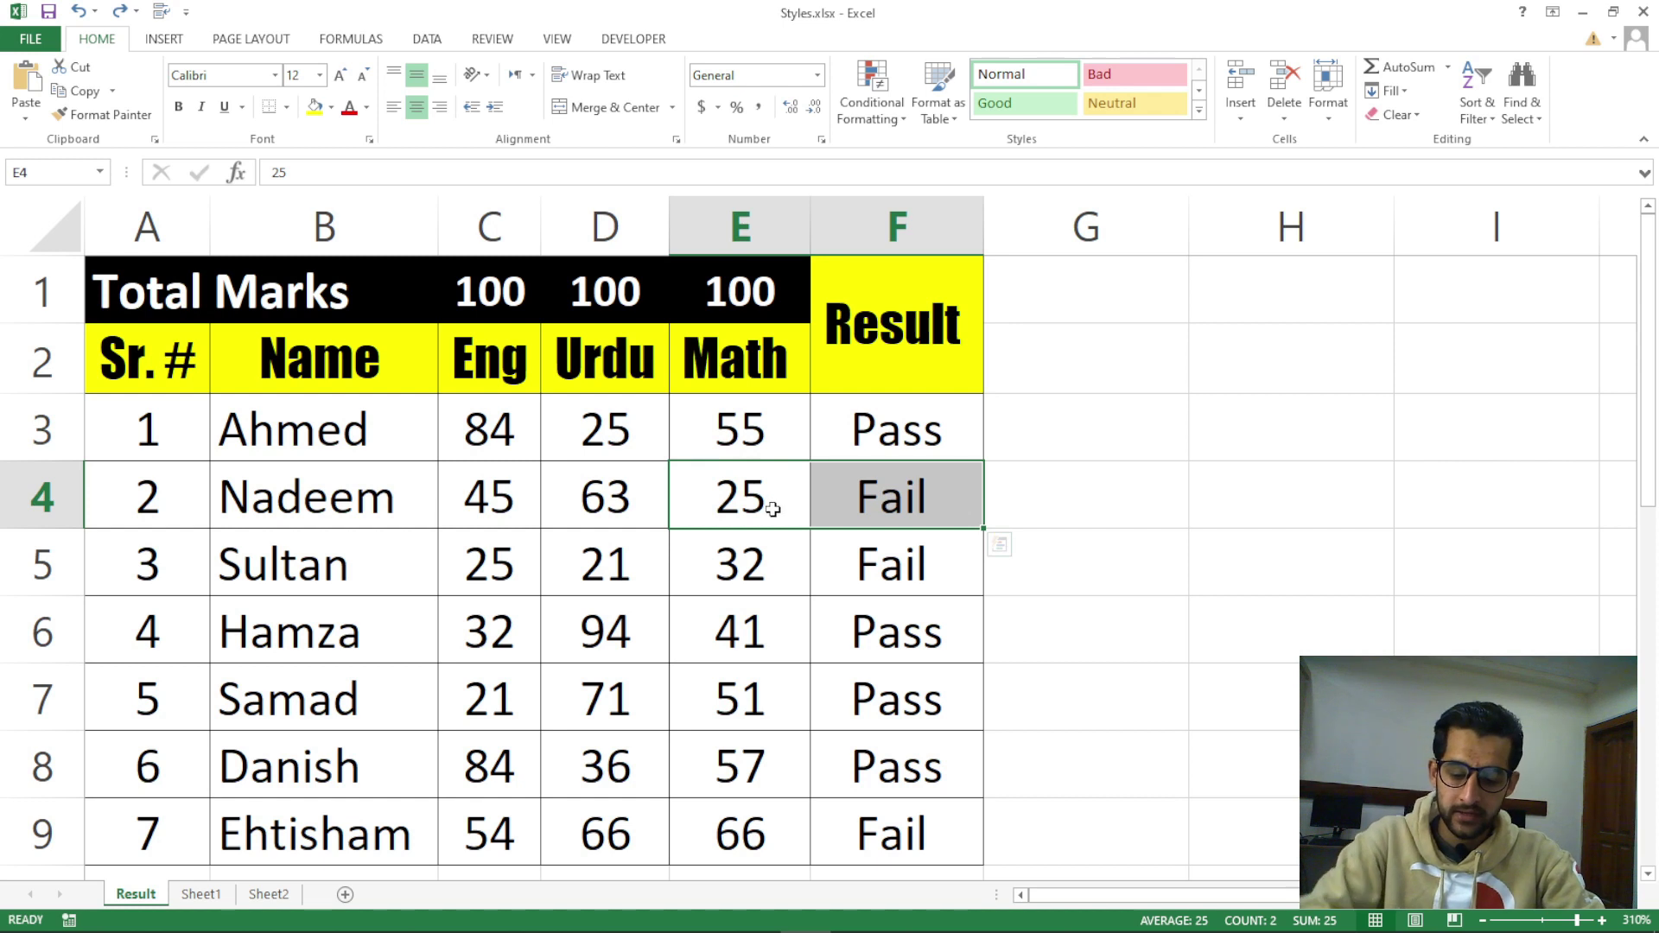
{"action": "key", "text": "ctrl+q"}
{"action": "left_click", "coordinate": [744, 505]}
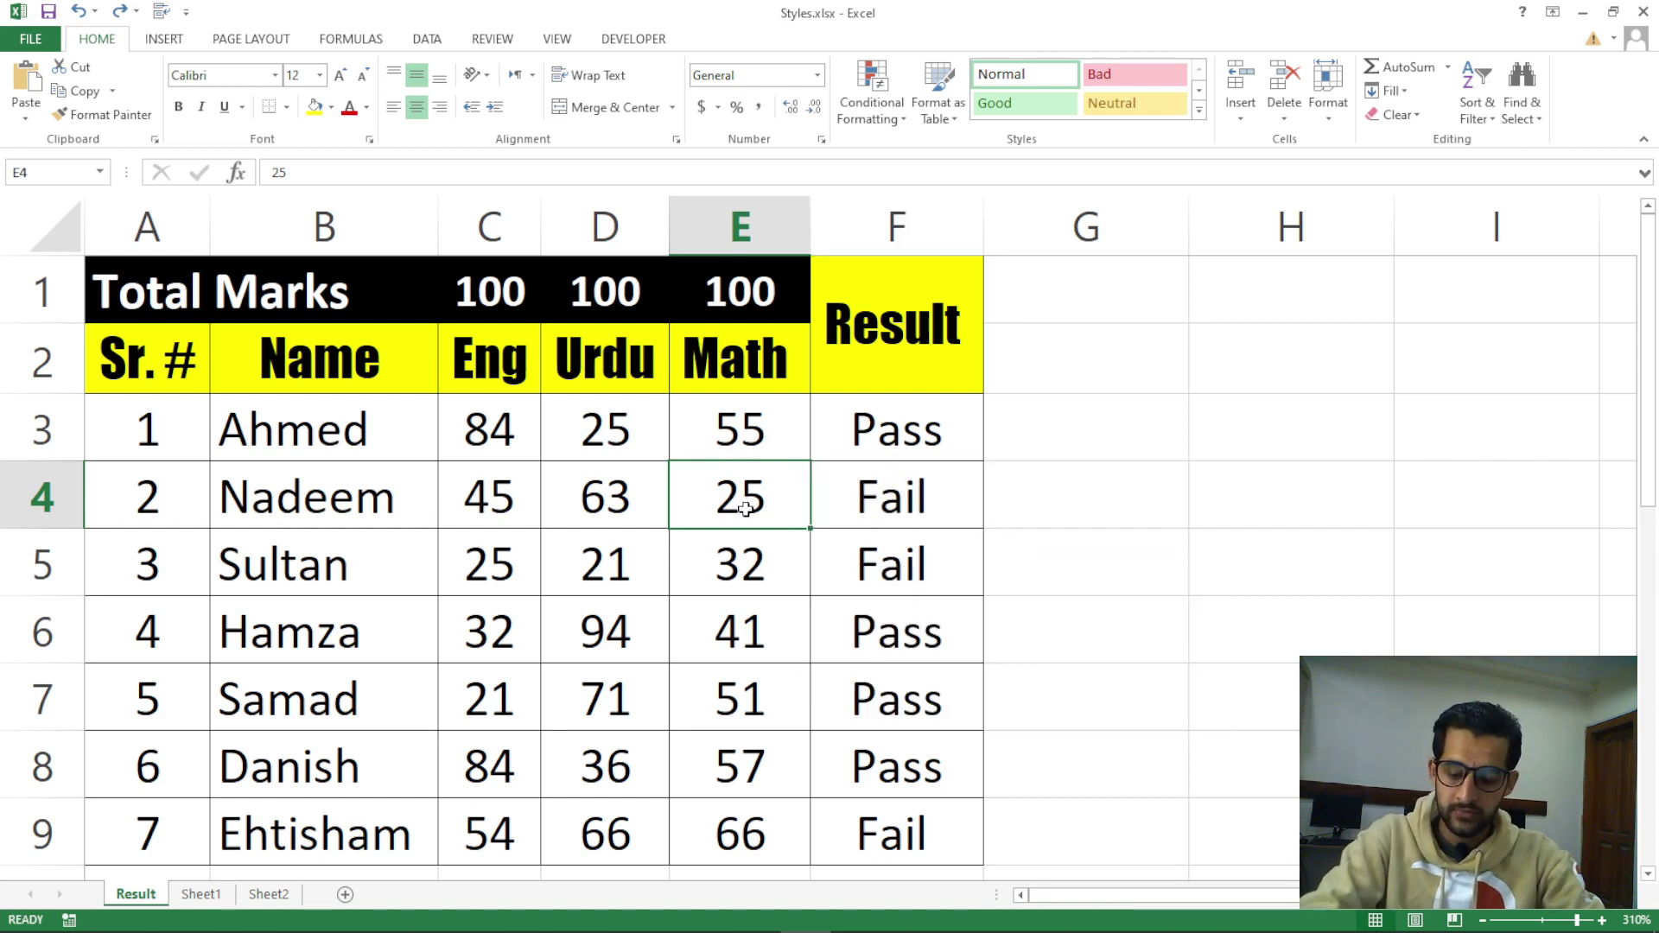
{"action": "key", "text": "ctrl+z"}
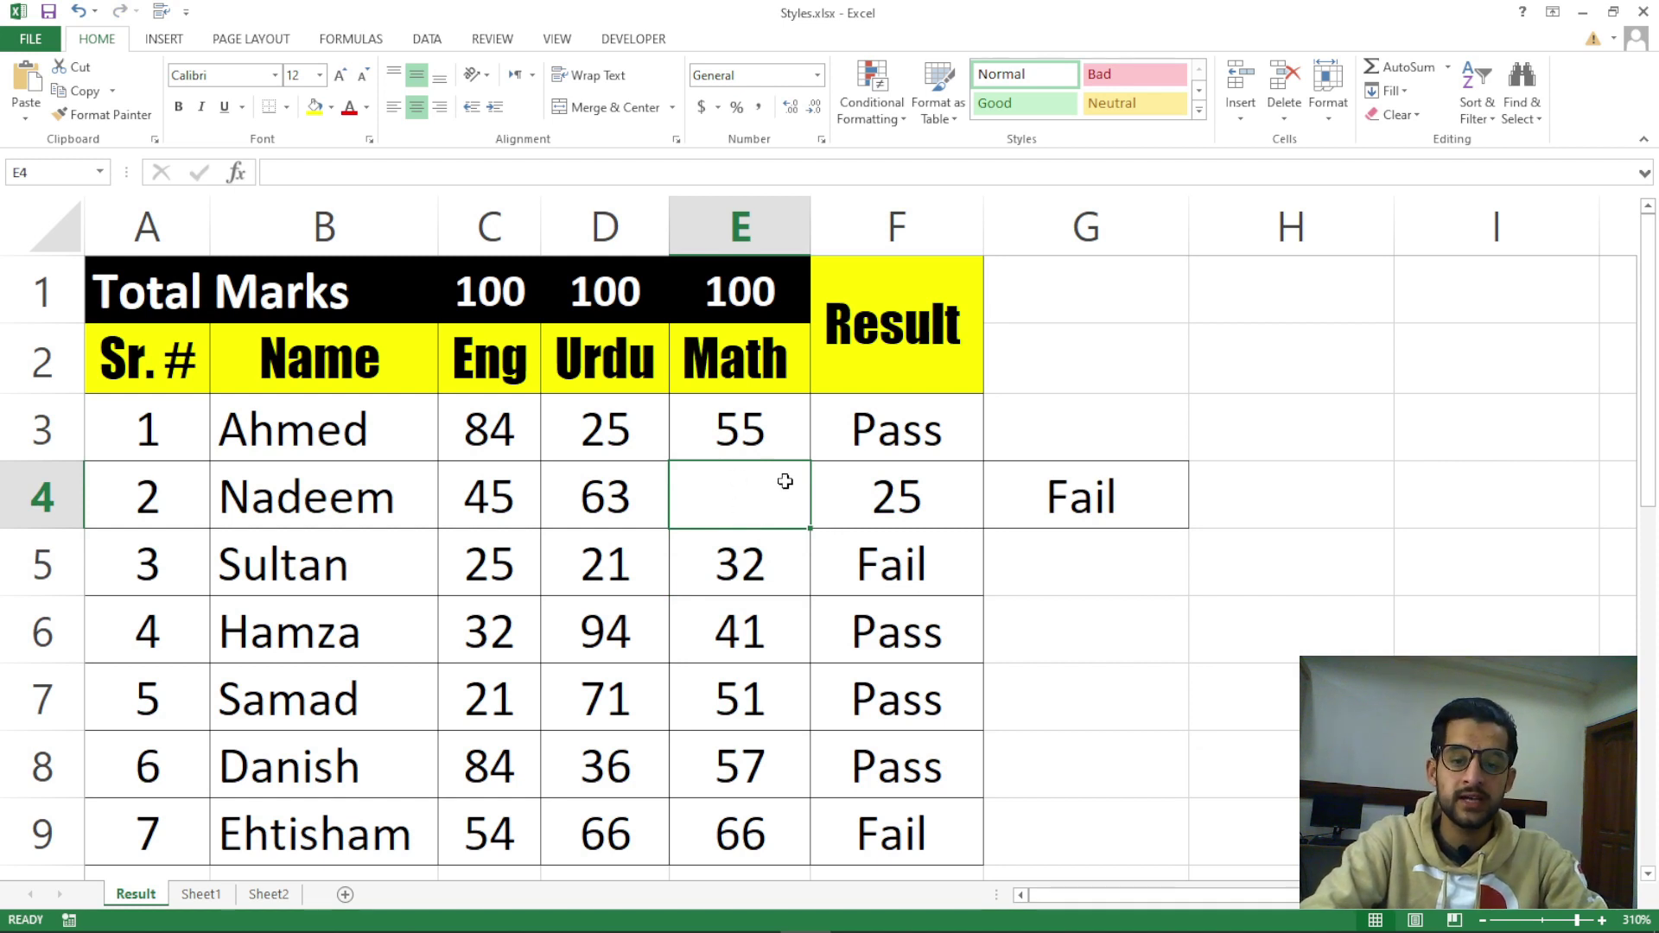
{"action": "key", "text": "ctrl+y"}
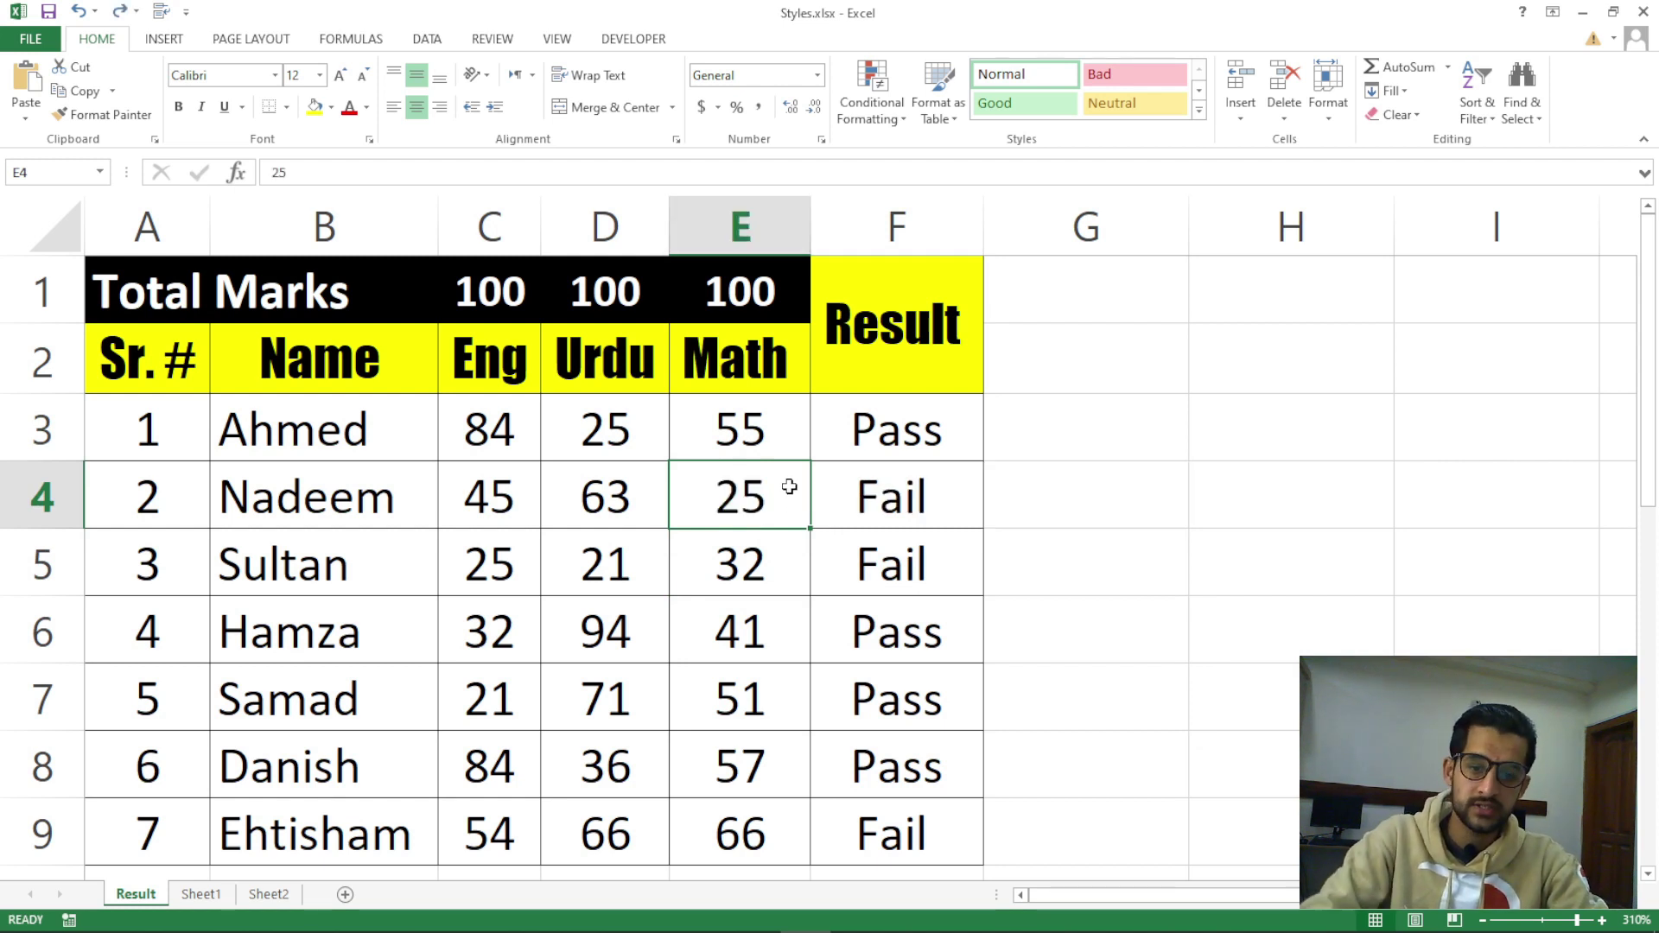
{"action": "left_click", "coordinate": [1241, 116]}
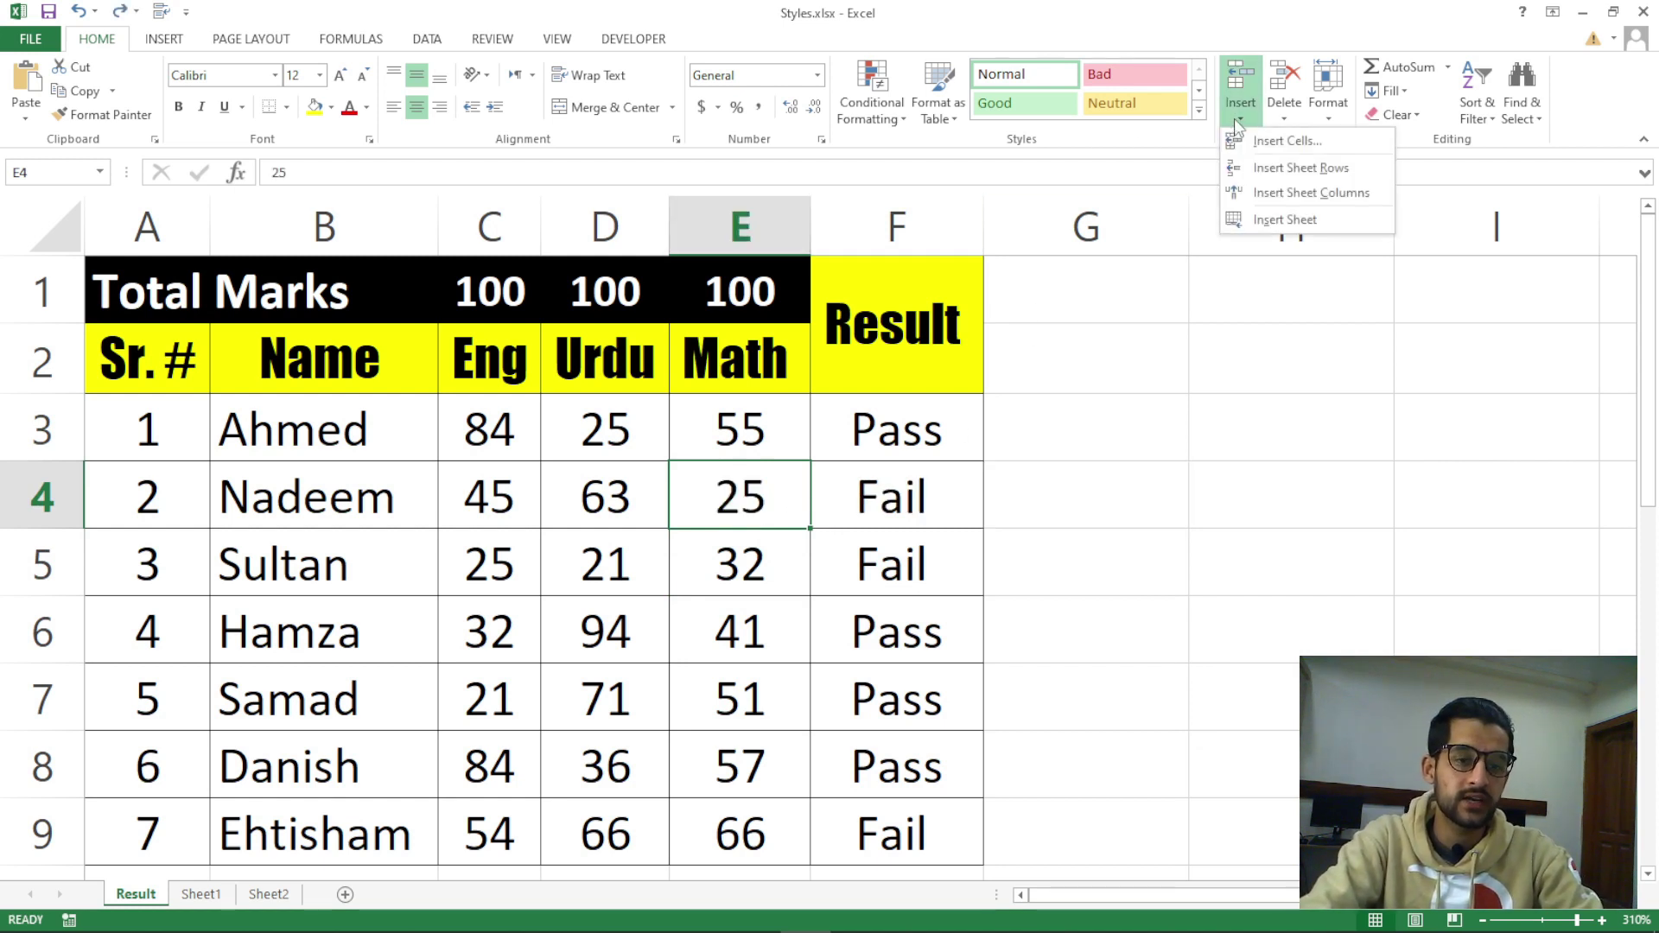
{"action": "left_click", "coordinate": [1287, 141]}
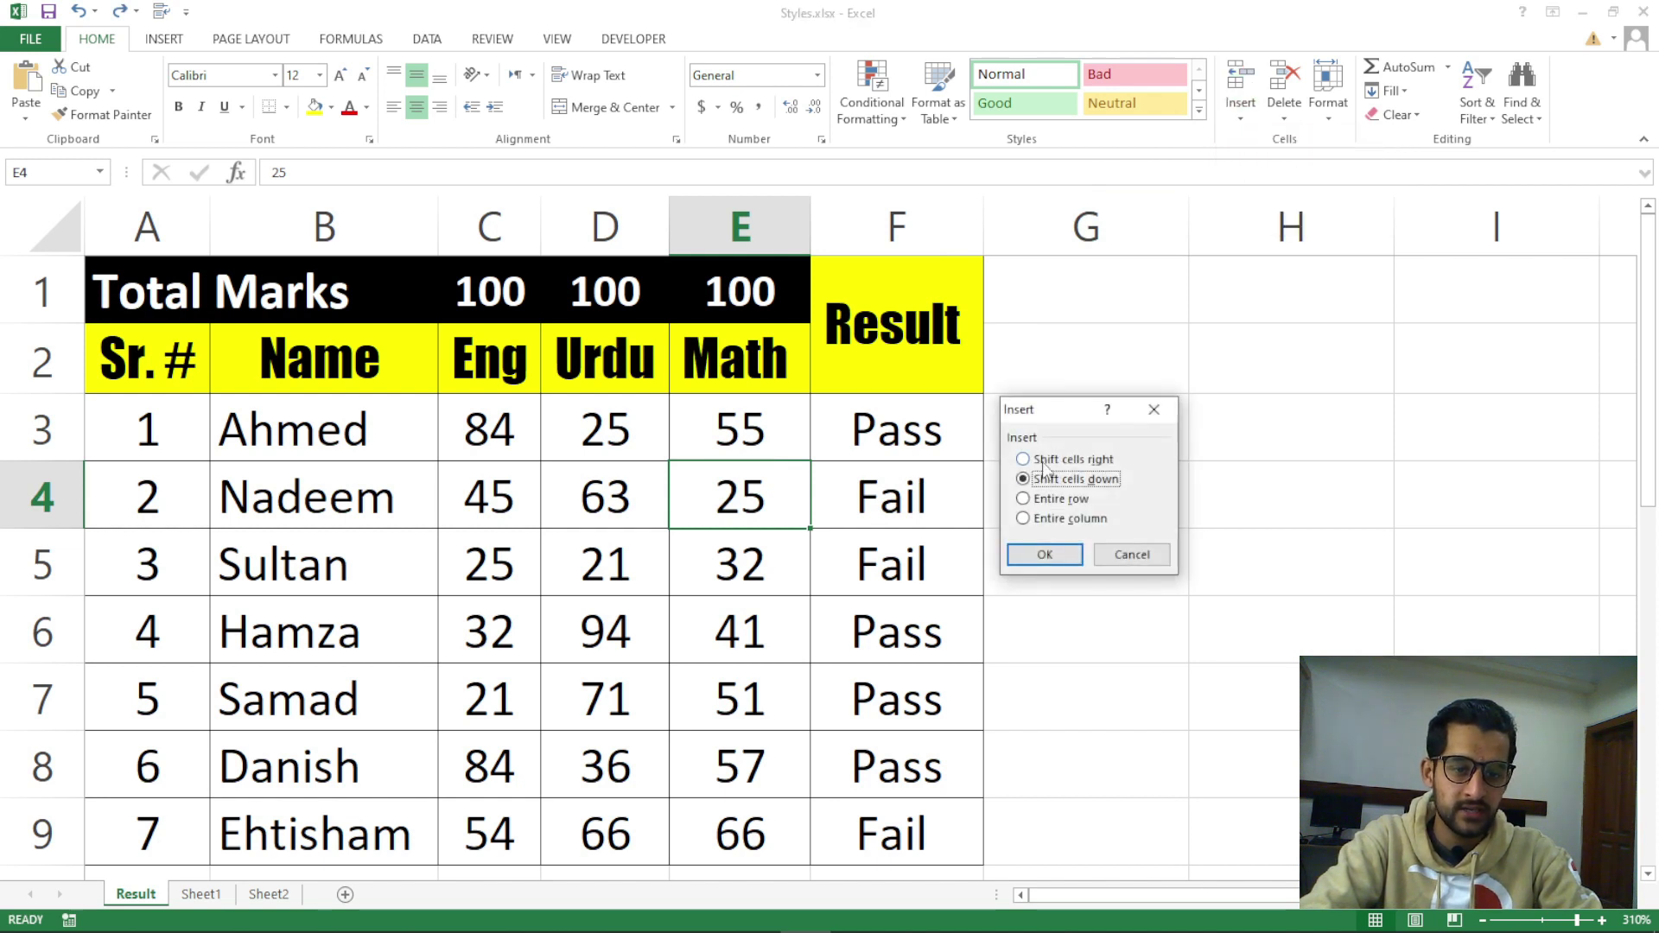
{"action": "left_click", "coordinate": [1154, 408]}
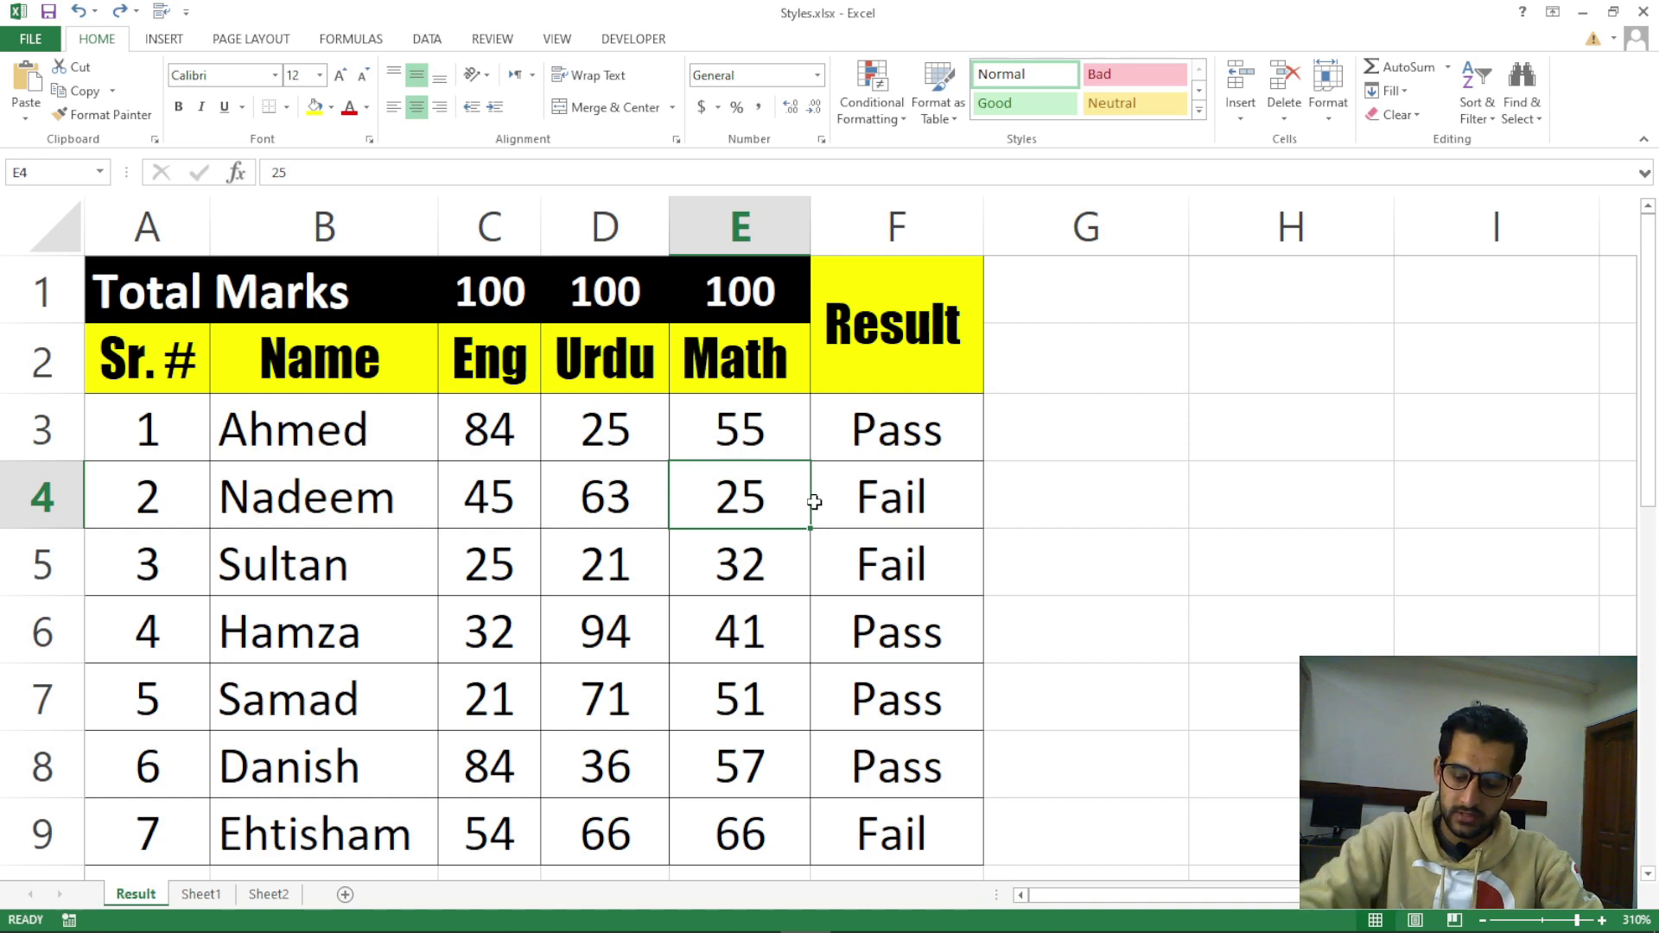
{"action": "key", "text": "ctrl+shift+plus"}
{"action": "key", "text": "Return"}
{"action": "left_click", "coordinate": [730, 566]}
{"action": "scroll", "coordinate": [781, 554], "scroll_direction": "down", "scroll_amount": 1}
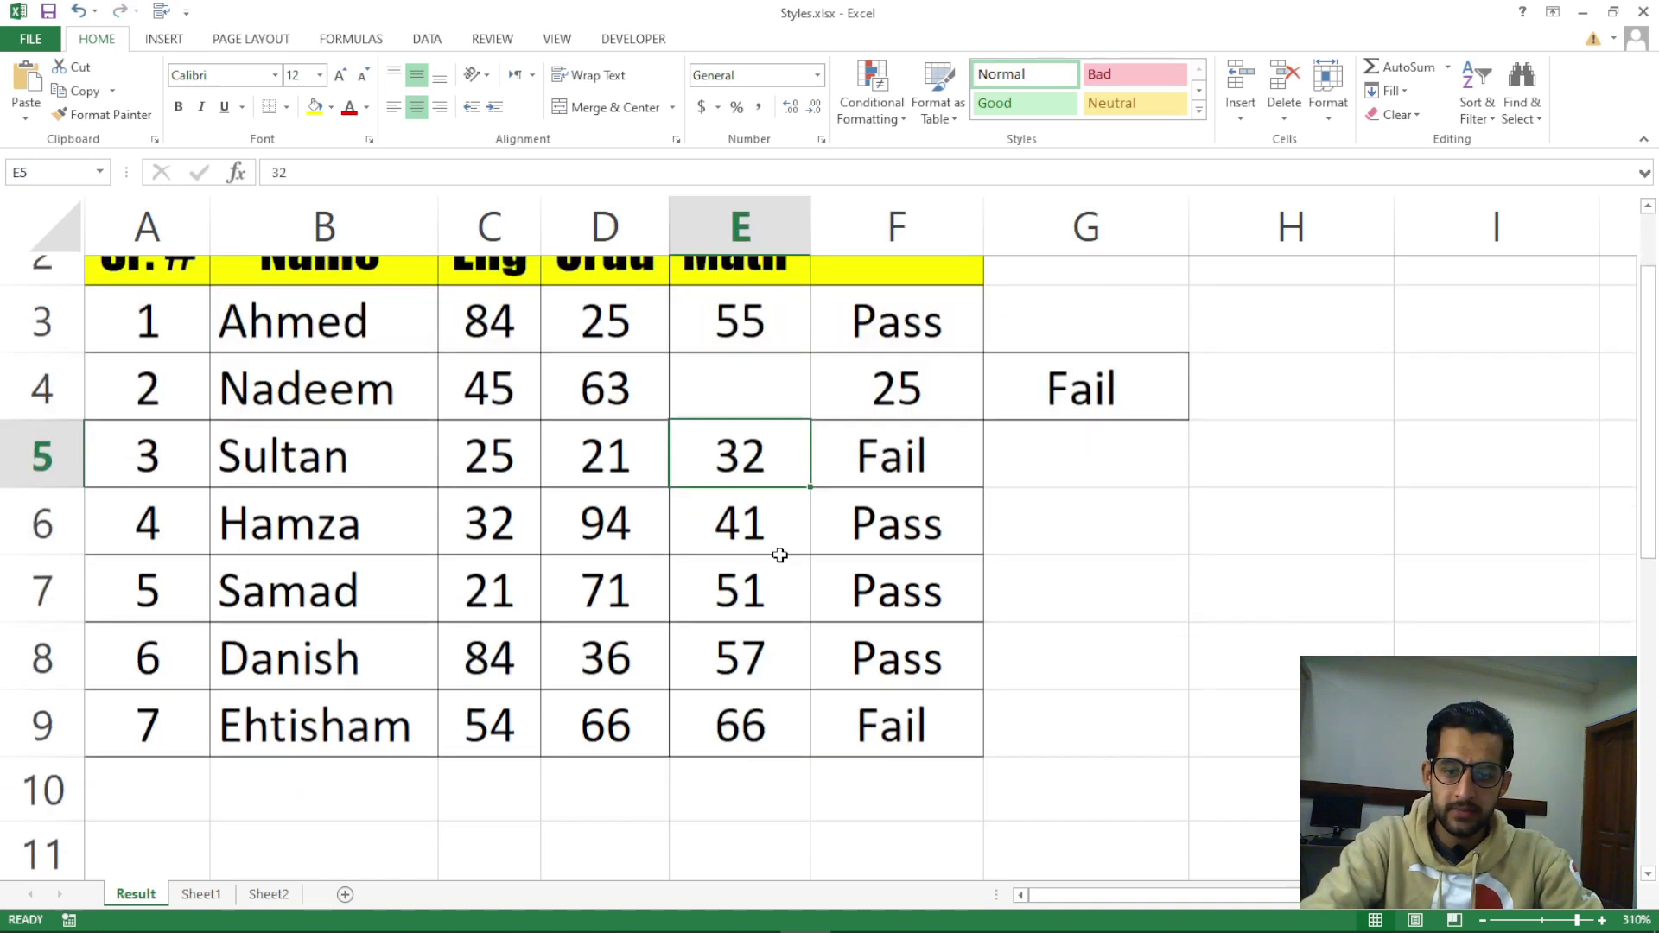
{"action": "scroll", "coordinate": [781, 554], "scroll_direction": "down", "scroll_amount": 1}
{"action": "left_click", "coordinate": [748, 495]}
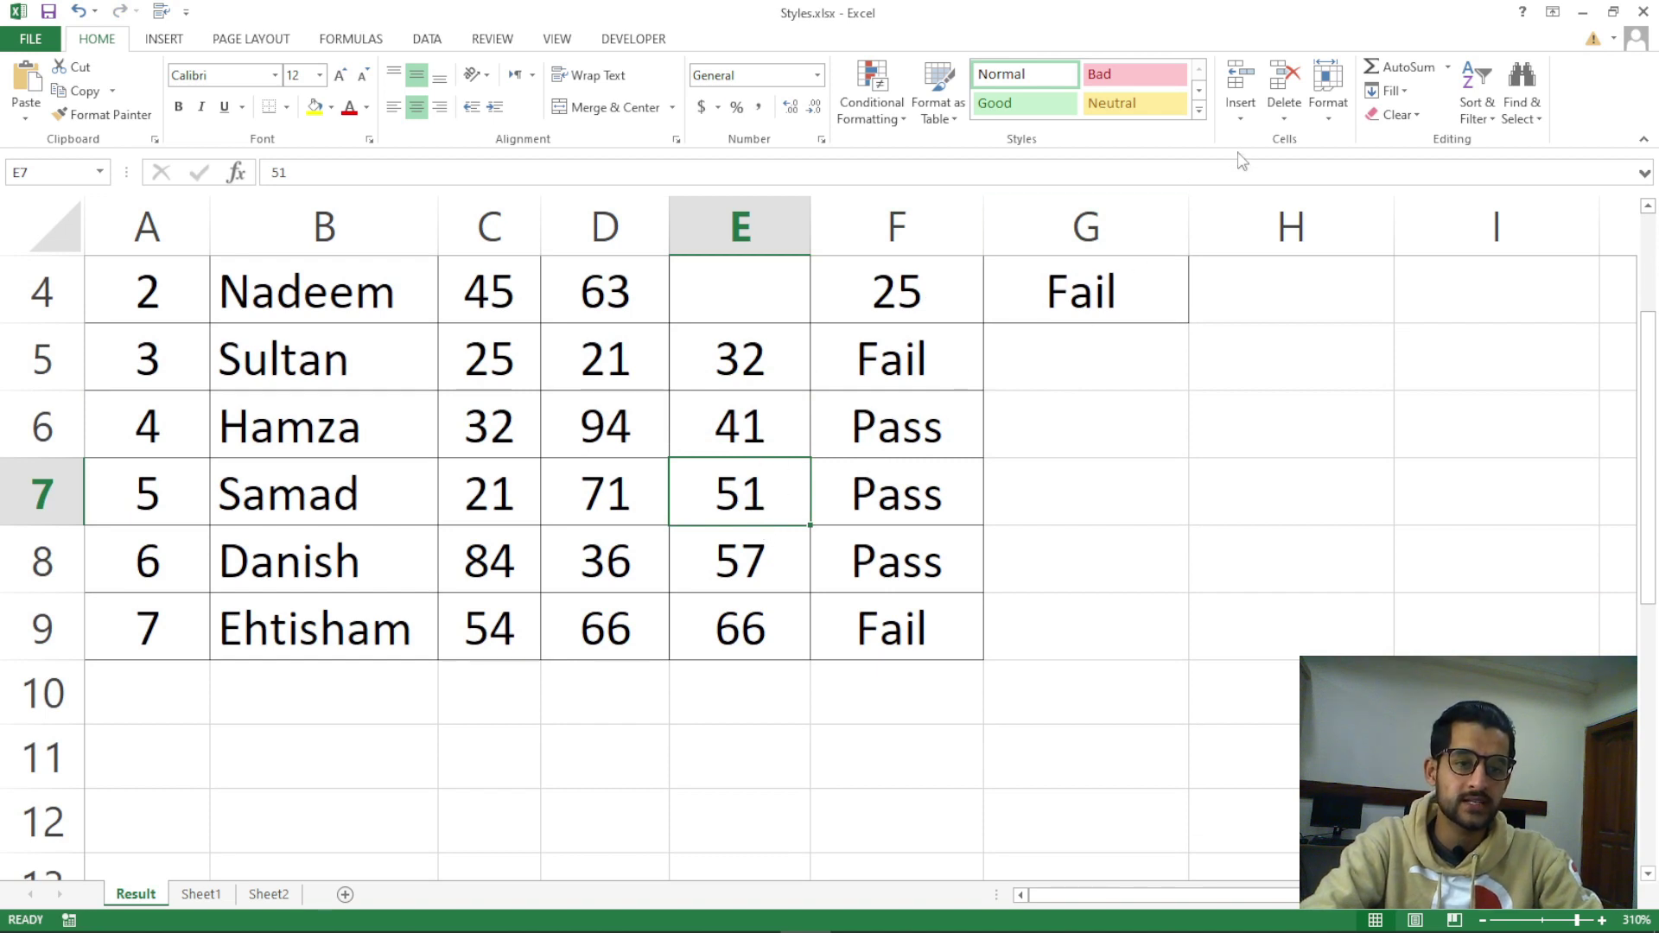
{"action": "left_click", "coordinate": [1241, 112]}
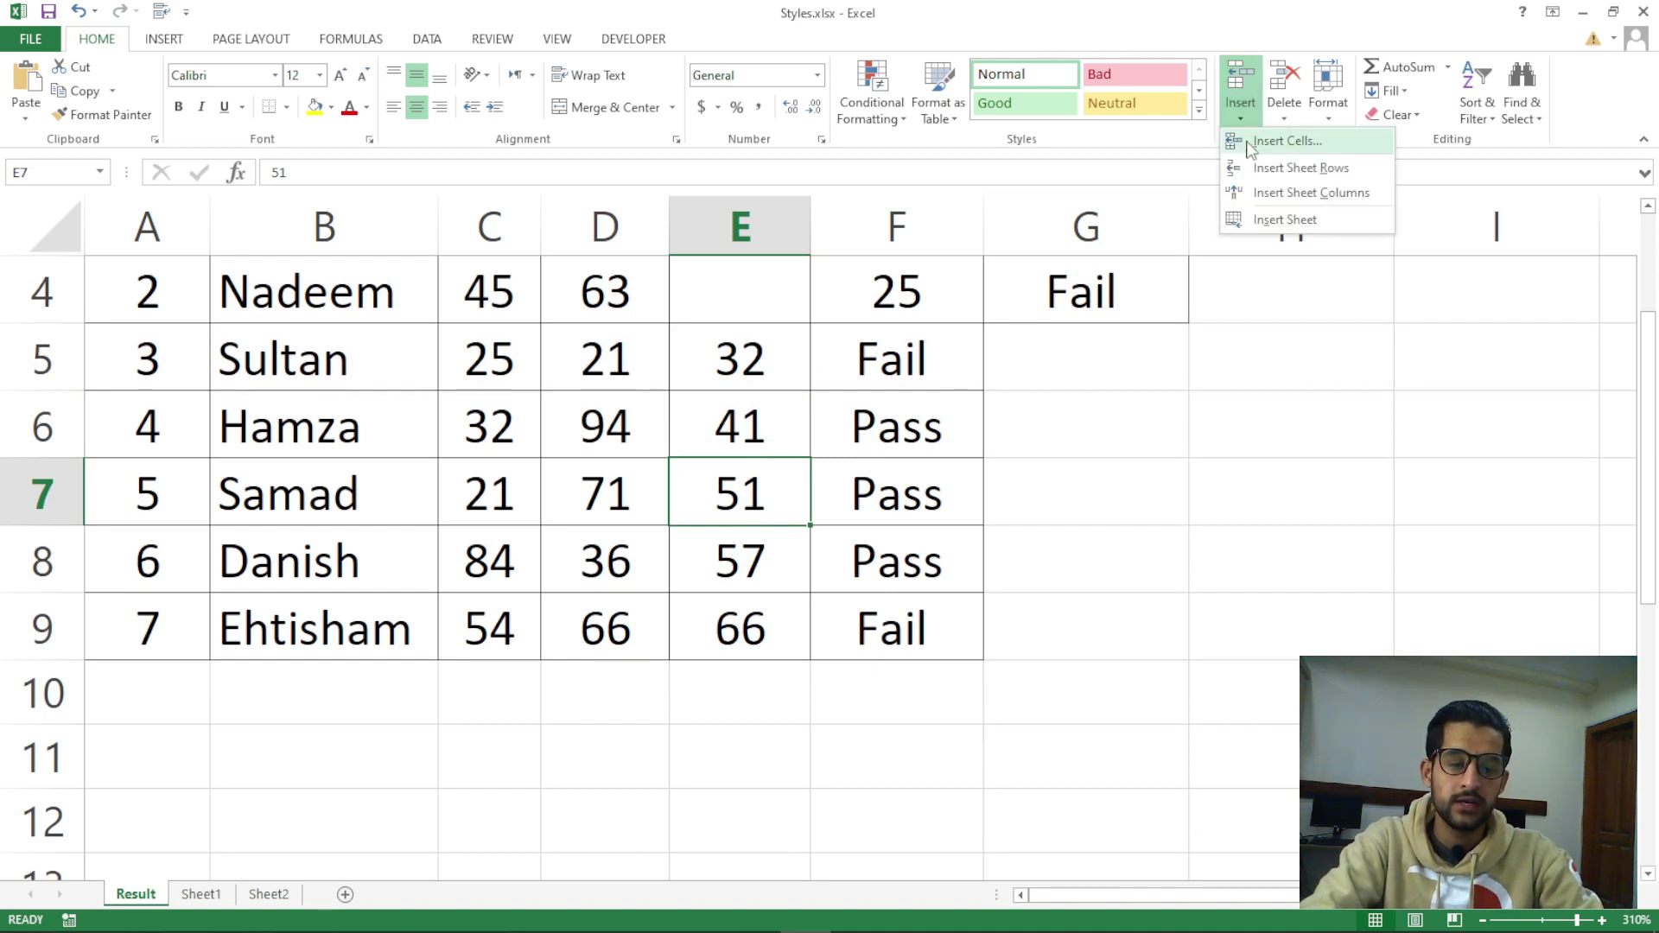
Insert a blank cell at E7 shifting cells down, then check E8:E10 and reselect E7
{"action": "left_click", "coordinate": [1286, 141]}
{"action": "left_click_drag", "start_coordinate": [1037, 415], "coordinate": [1067, 359]}
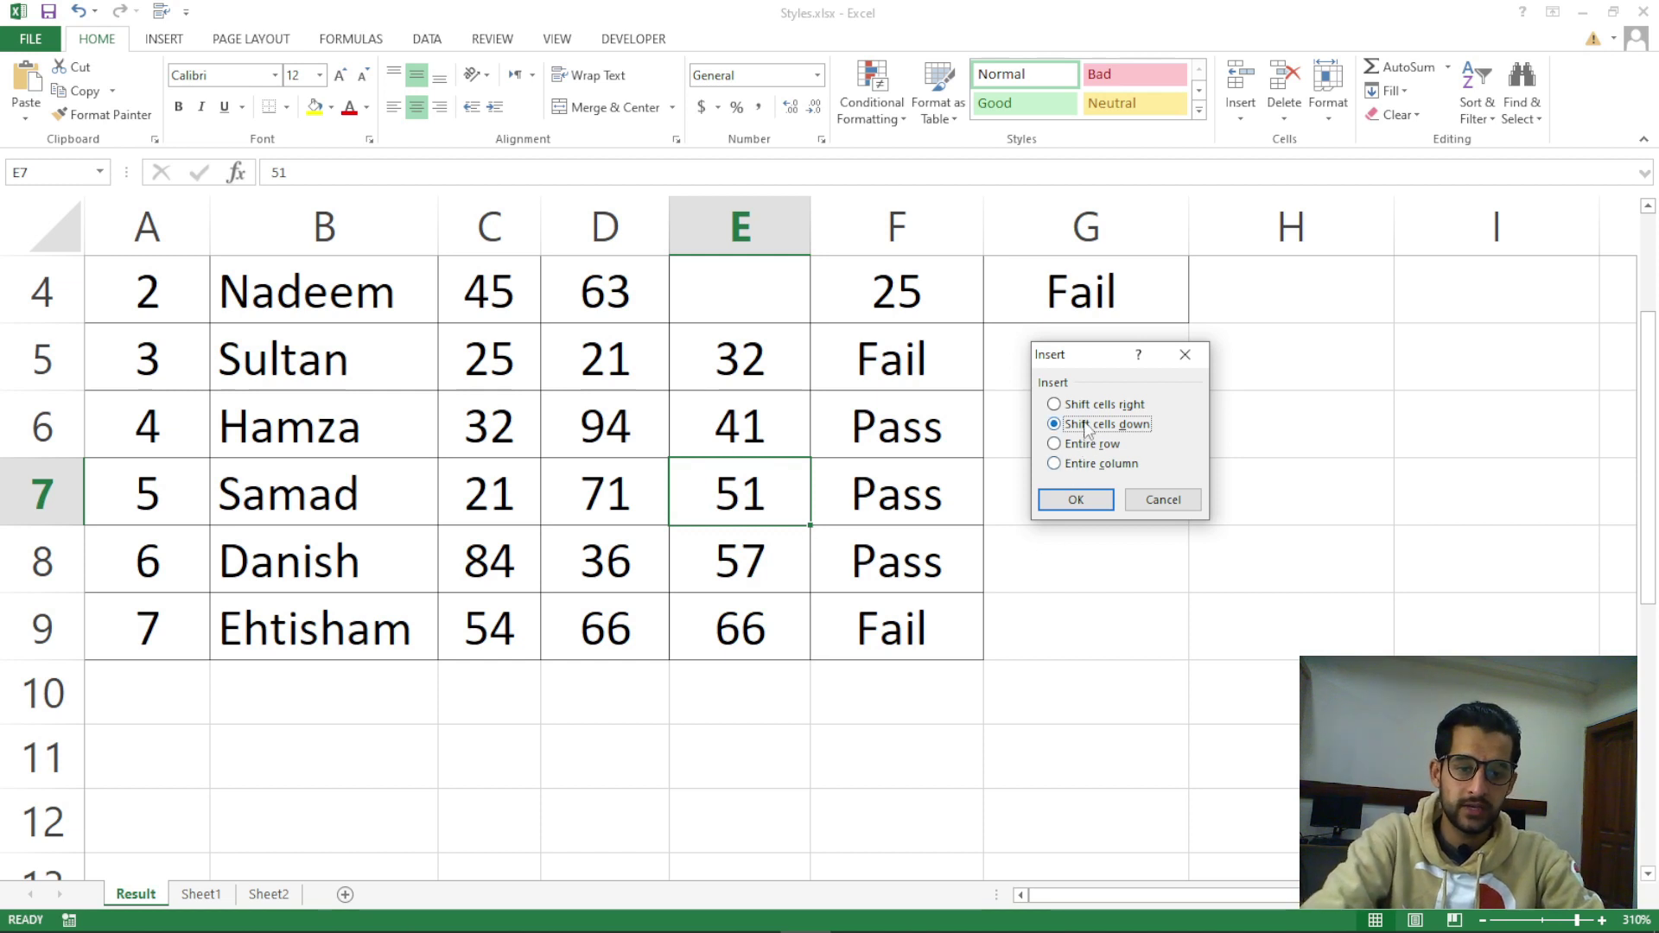
{"action": "left_click", "coordinate": [1076, 500]}
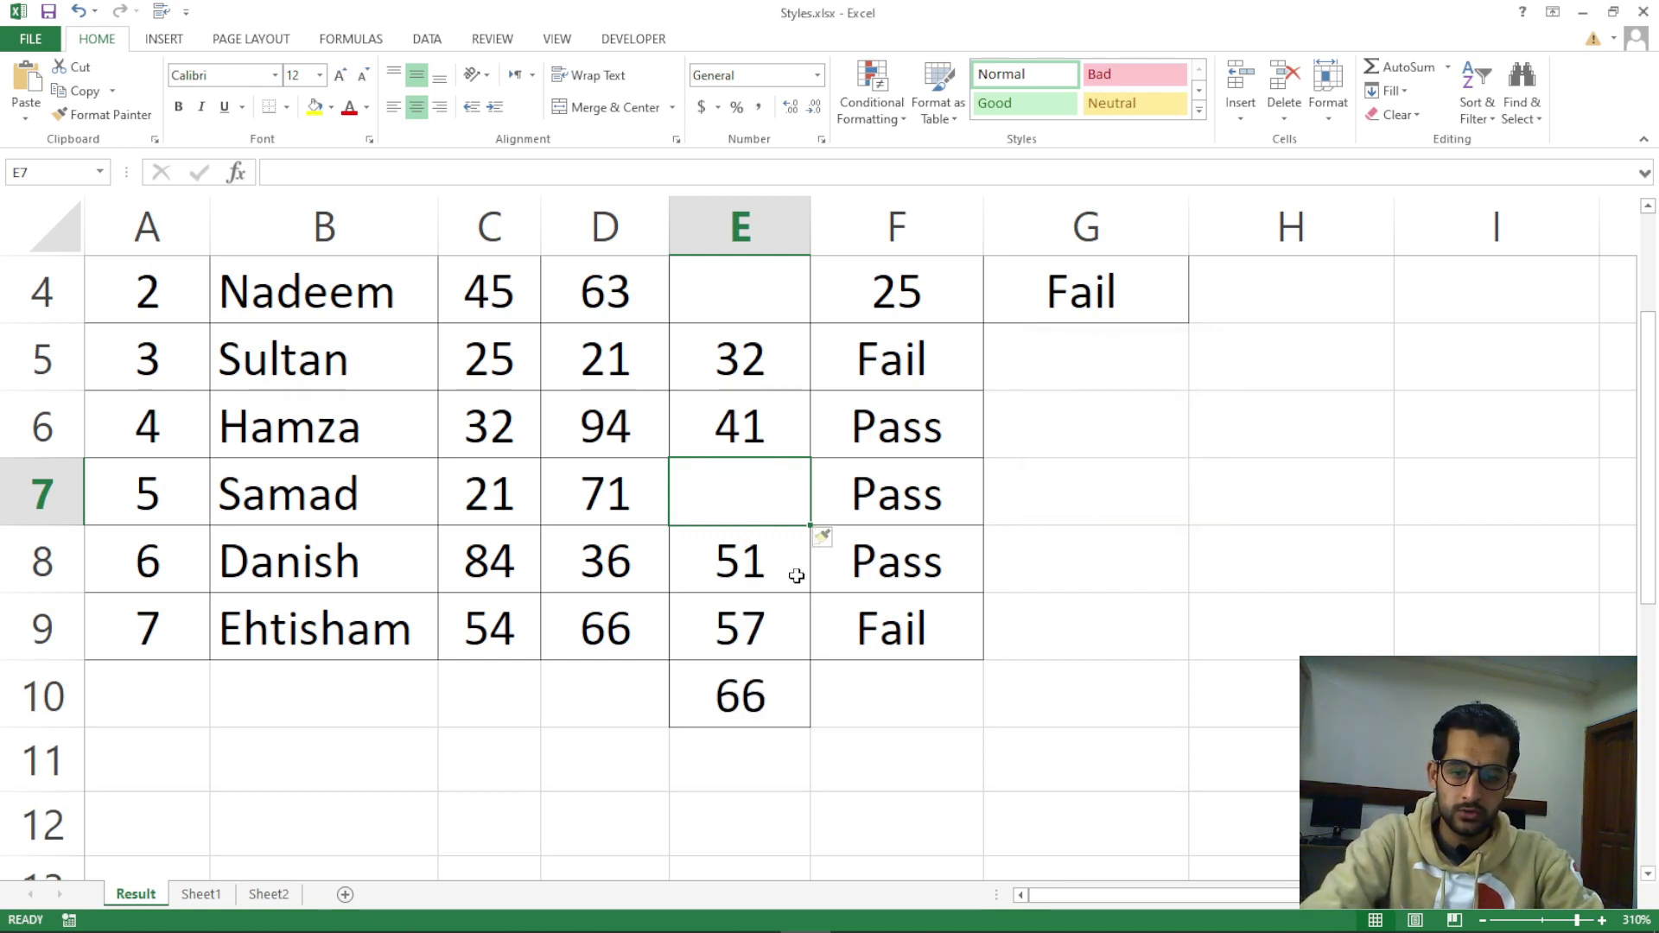
{"action": "left_click_drag", "start_coordinate": [772, 564], "coordinate": [768, 697]}
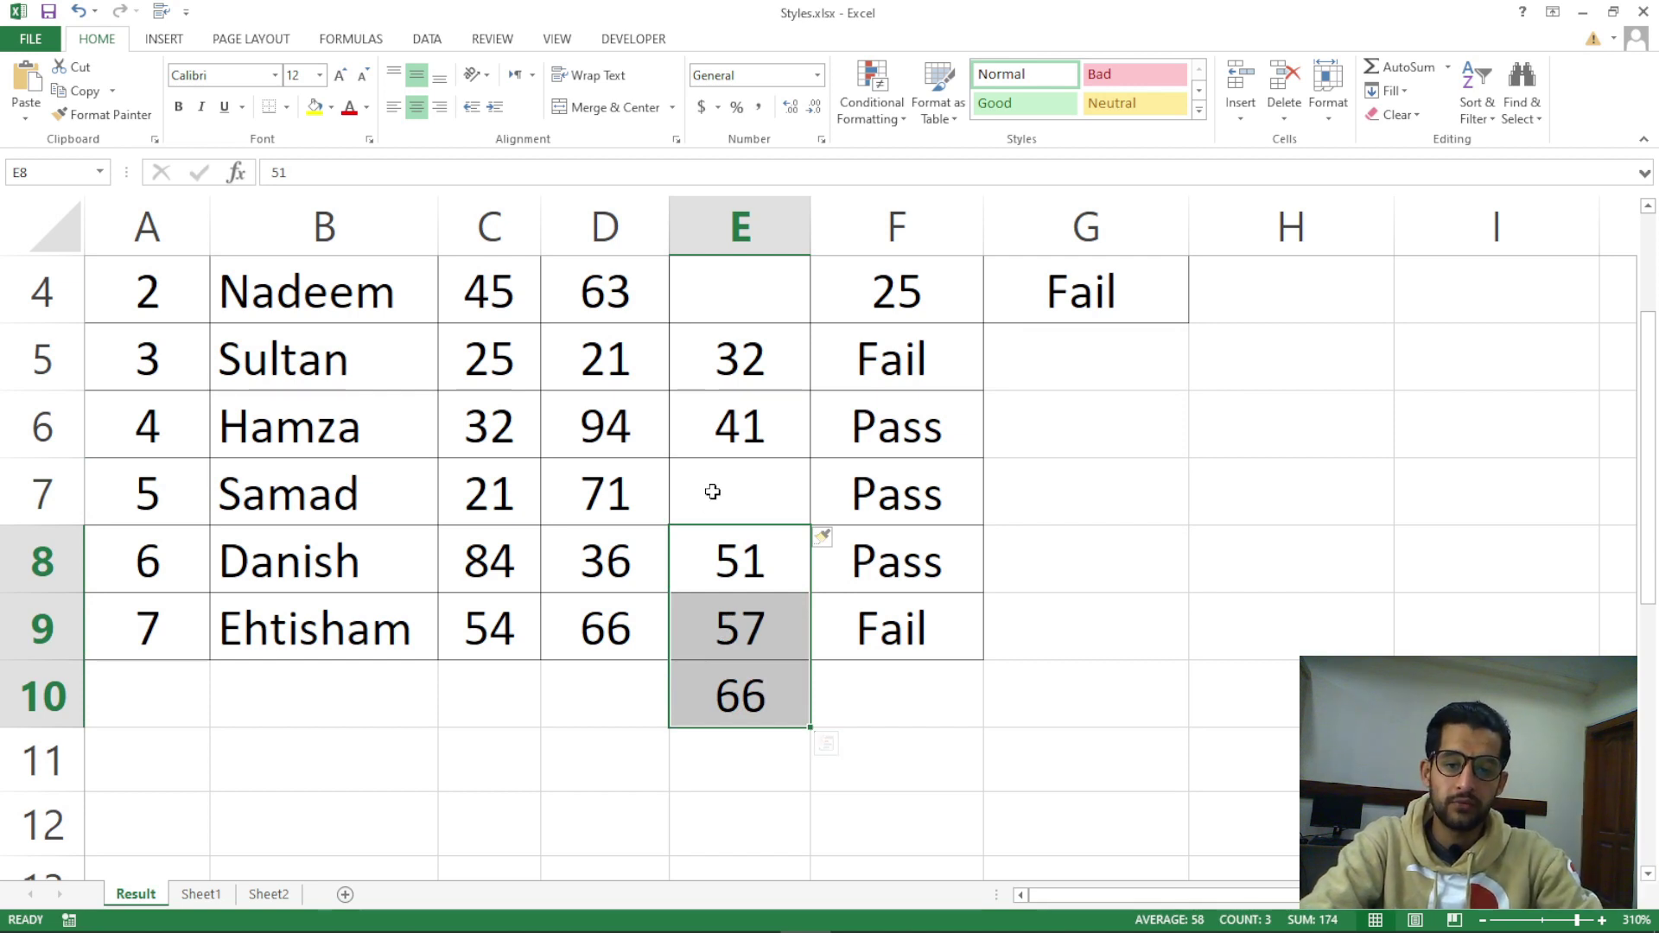
{"action": "left_click", "coordinate": [714, 489]}
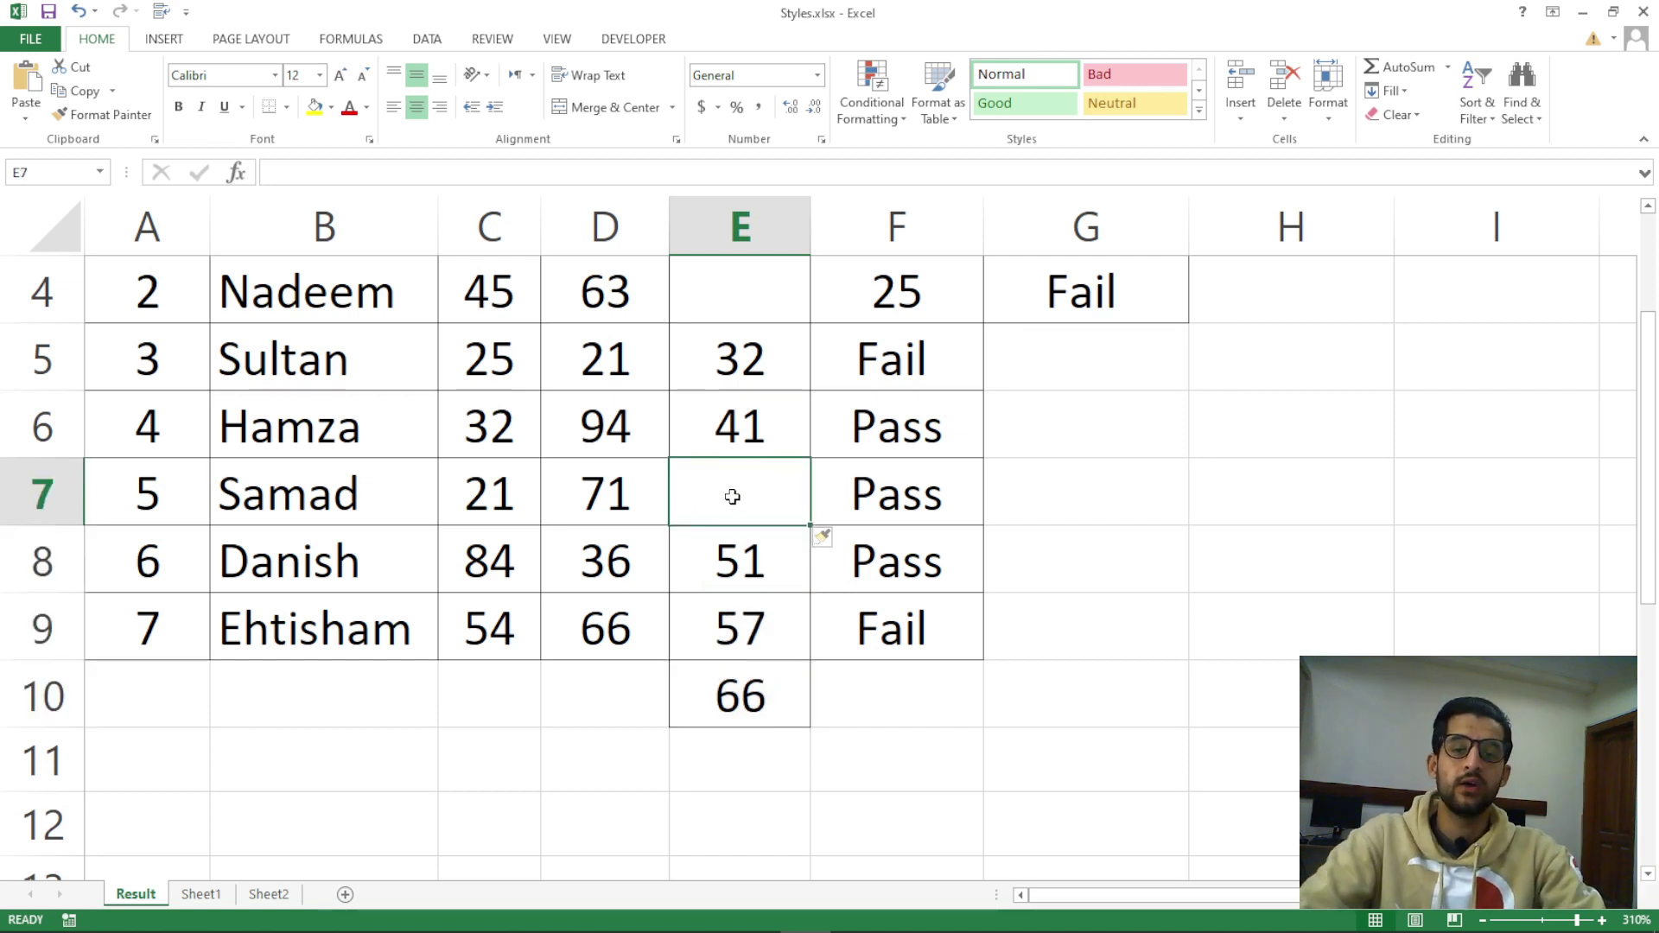
{"action": "scroll", "coordinate": [914, 520], "scroll_direction": "up", "scroll_amount": 1}
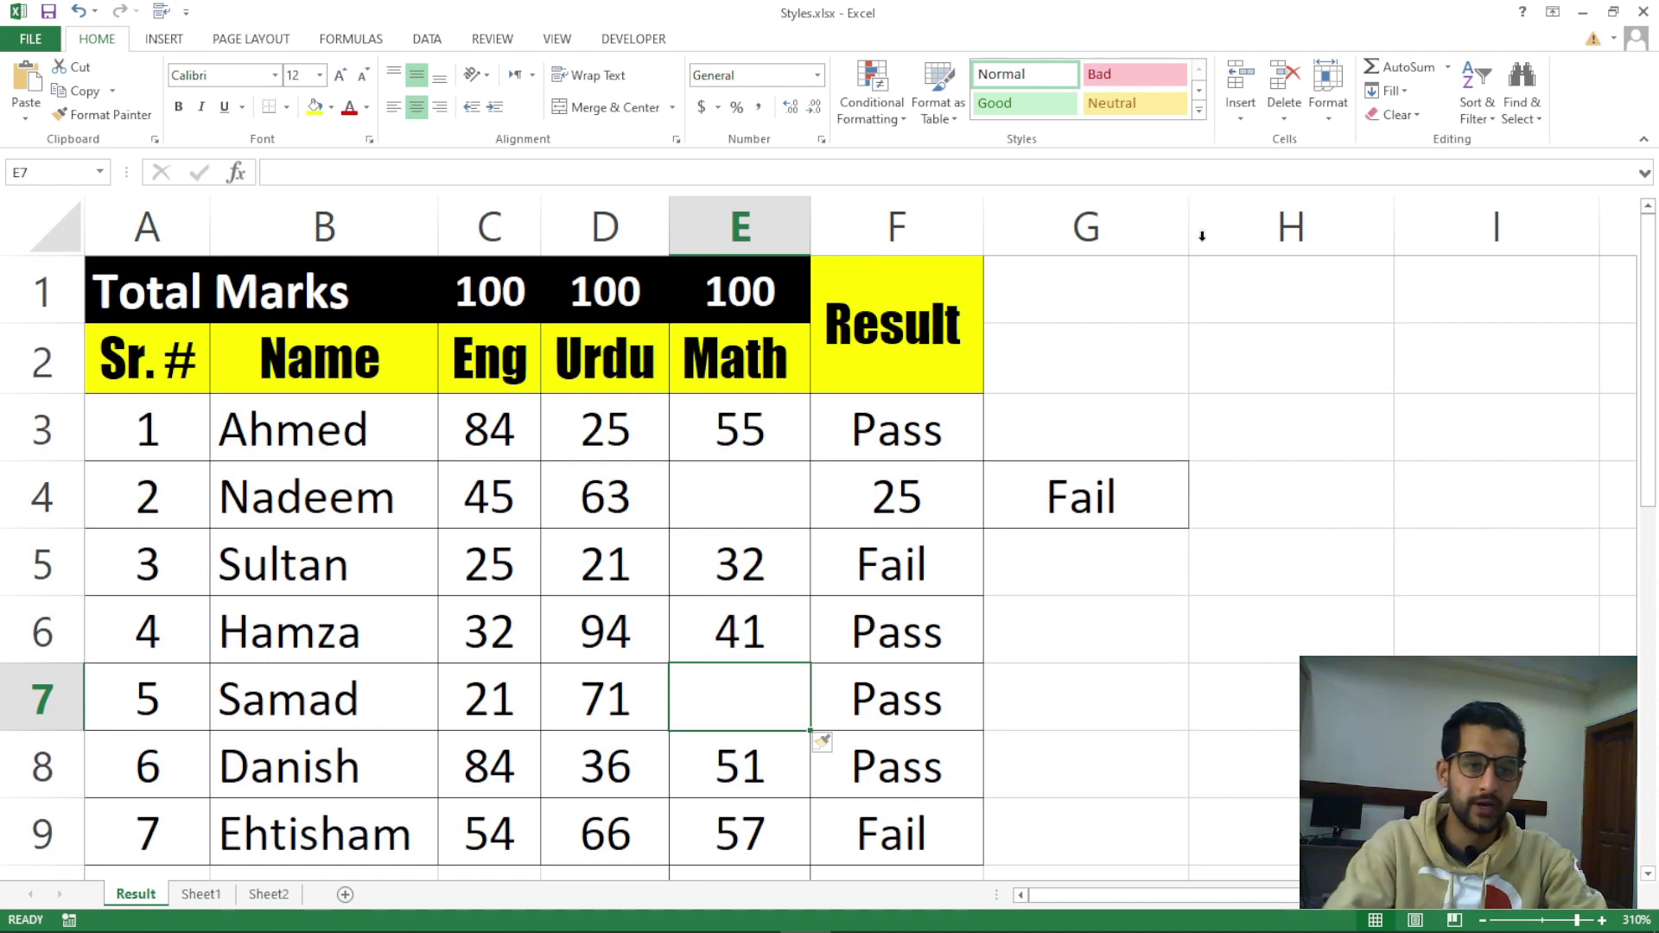
{"action": "left_click", "coordinate": [1241, 111]}
{"action": "left_click", "coordinate": [1273, 149]}
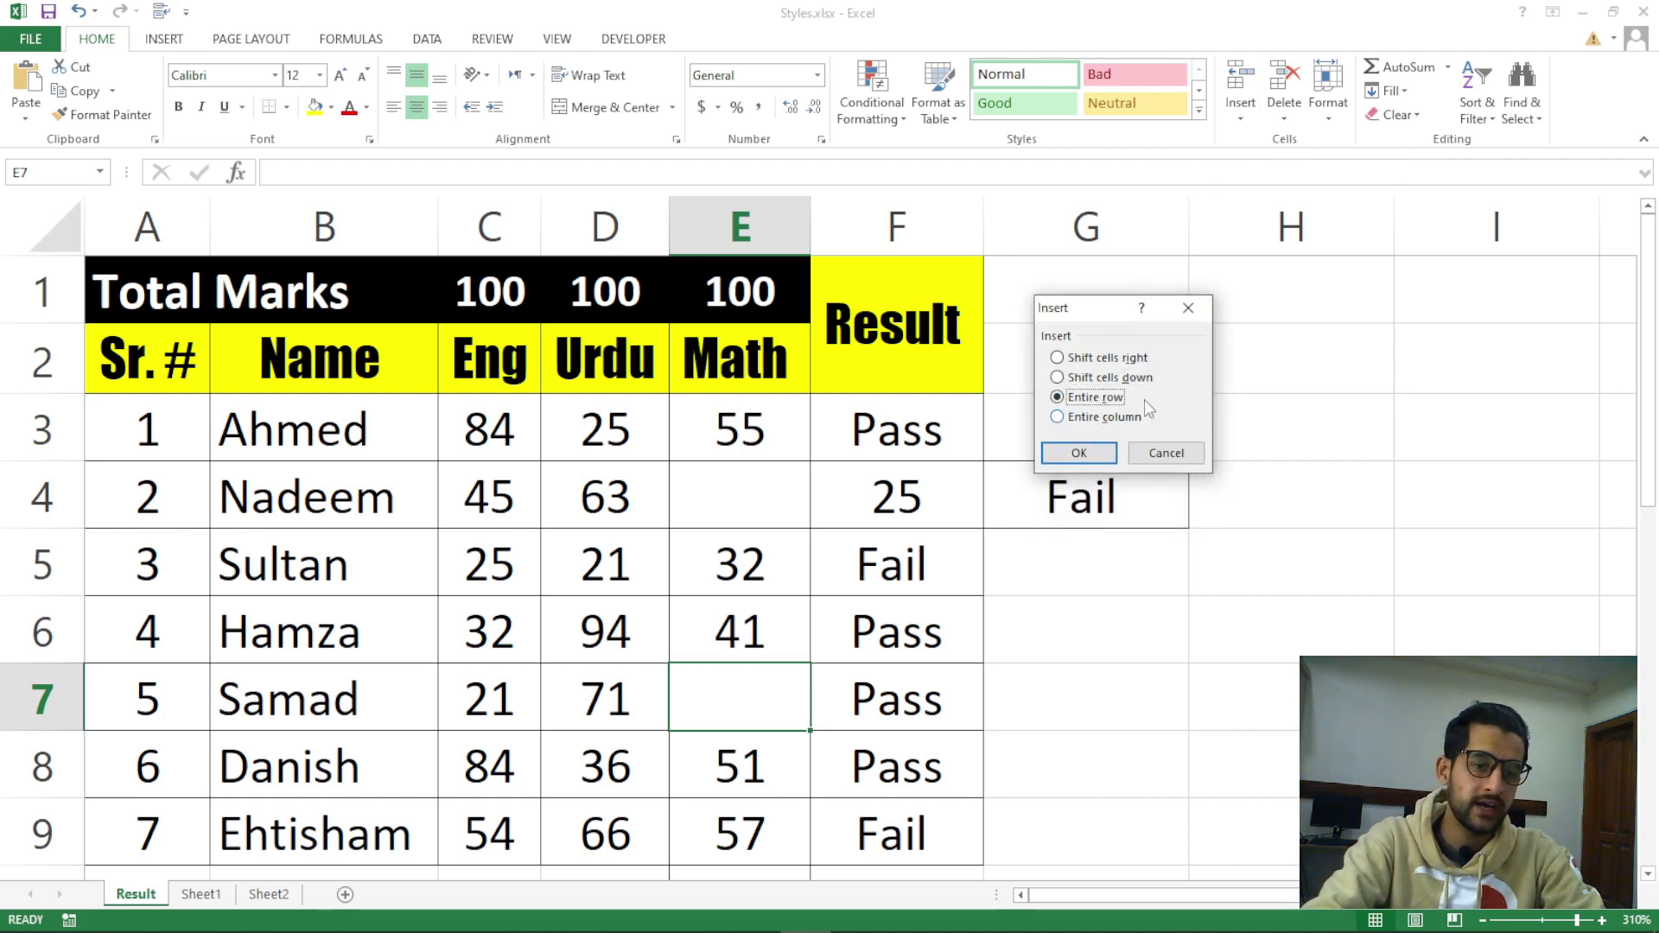
{"action": "left_click", "coordinate": [1165, 453]}
{"action": "left_click", "coordinate": [740, 518]}
{"action": "key", "text": "Left"}
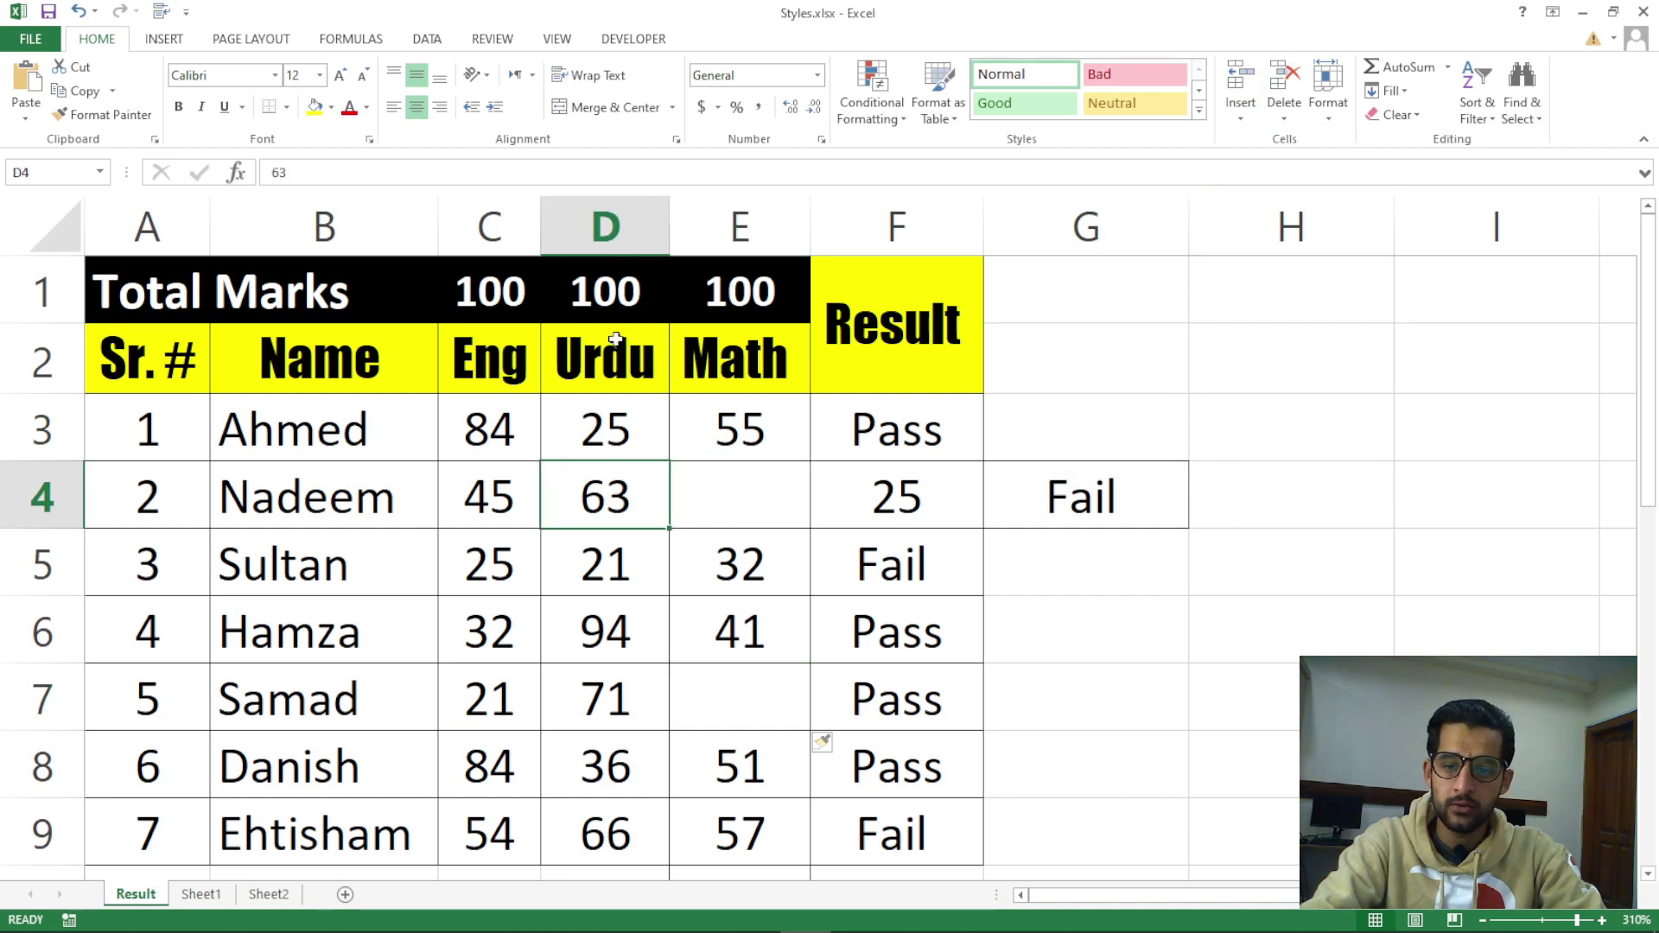
{"action": "left_click", "coordinate": [600, 229]}
{"action": "left_click", "coordinate": [607, 313]}
{"action": "left_click", "coordinate": [614, 352]}
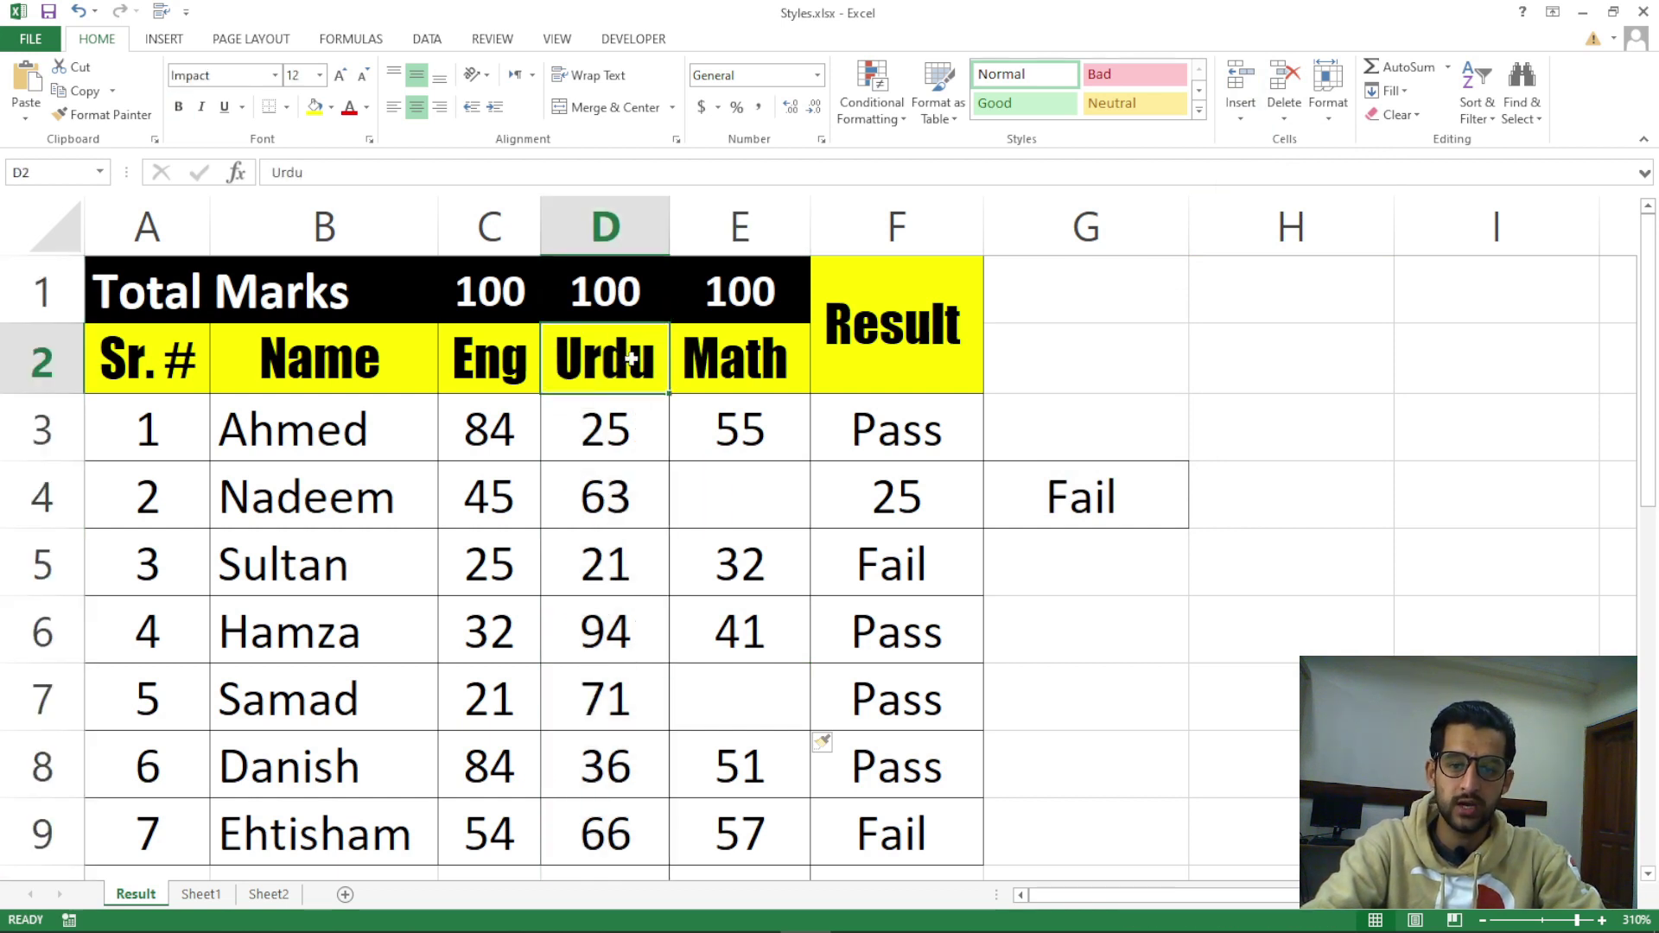
{"action": "left_click", "coordinate": [501, 366]}
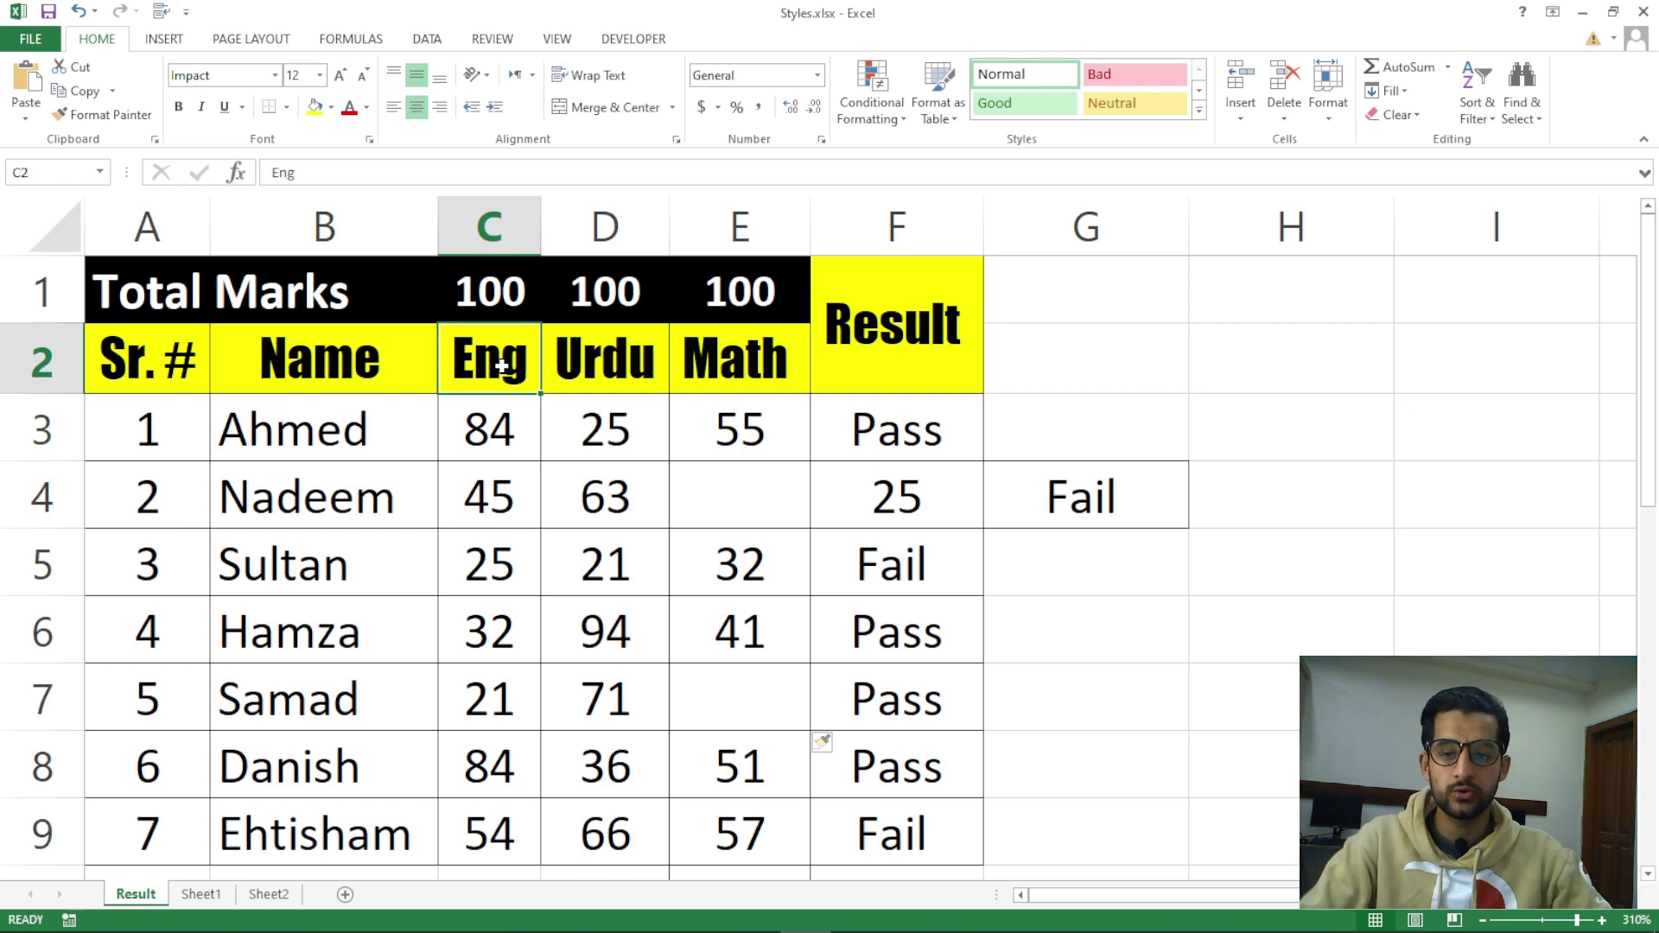
{"action": "left_click", "coordinate": [502, 244]}
{"action": "left_click_drag", "start_coordinate": [466, 315], "coordinate": [510, 673]}
{"action": "left_click_drag", "start_coordinate": [588, 294], "coordinate": [584, 672]}
{"action": "left_click", "coordinate": [519, 370]}
{"action": "left_click", "coordinate": [584, 358]}
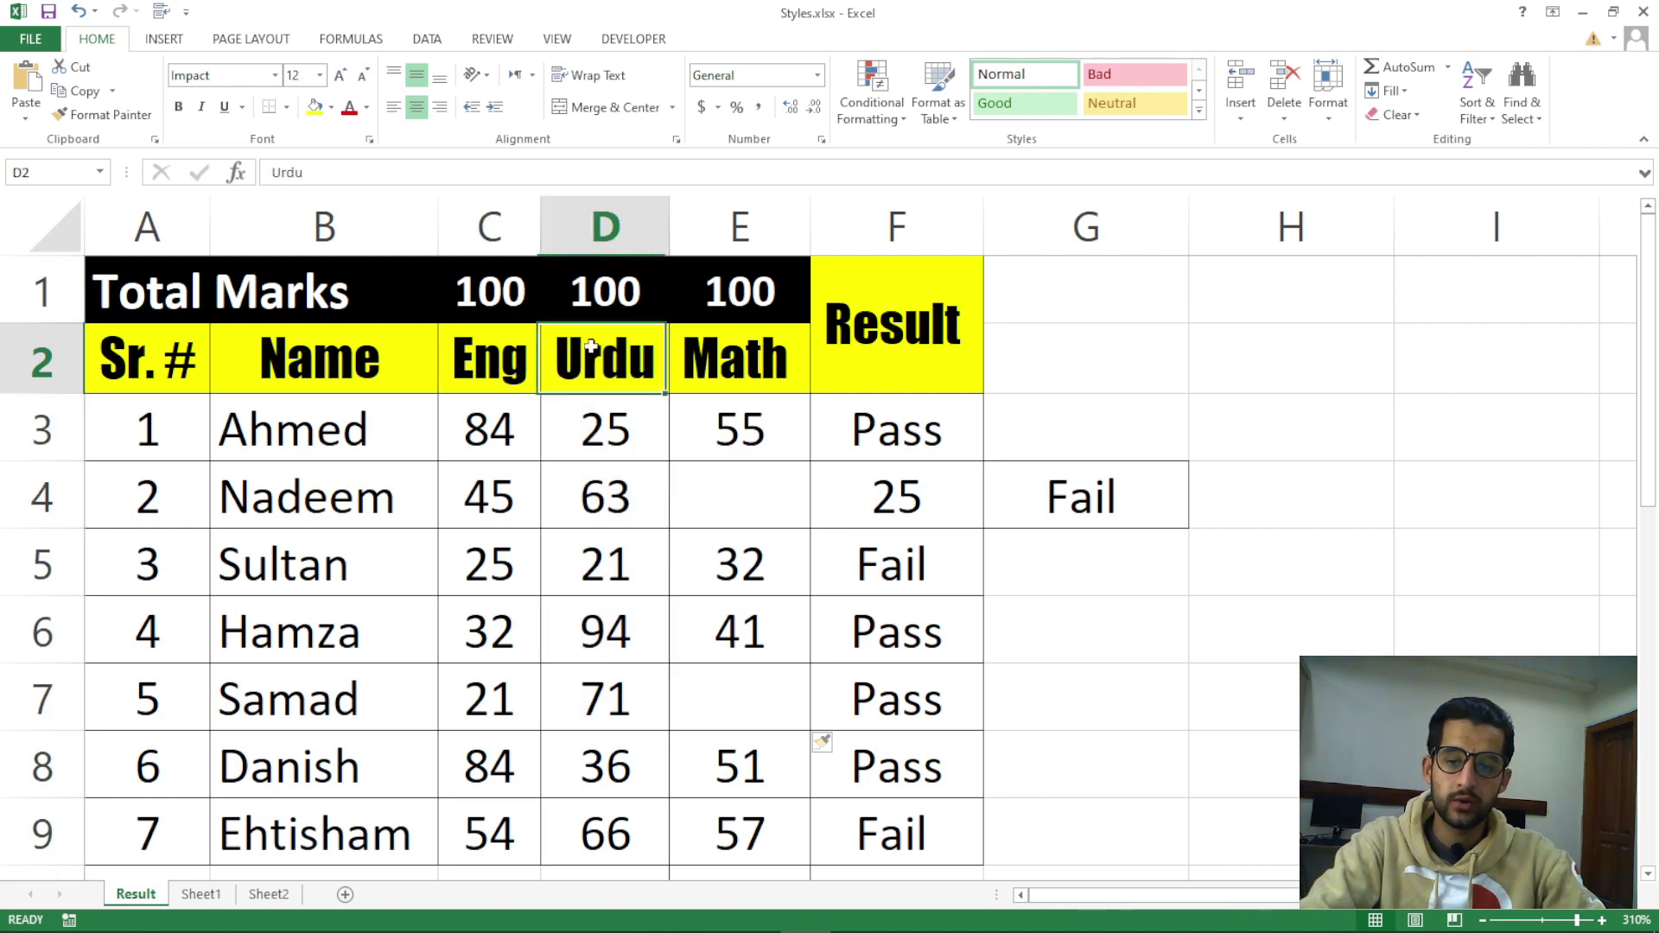
{"action": "left_click_drag", "start_coordinate": [603, 316], "coordinate": [605, 871]}
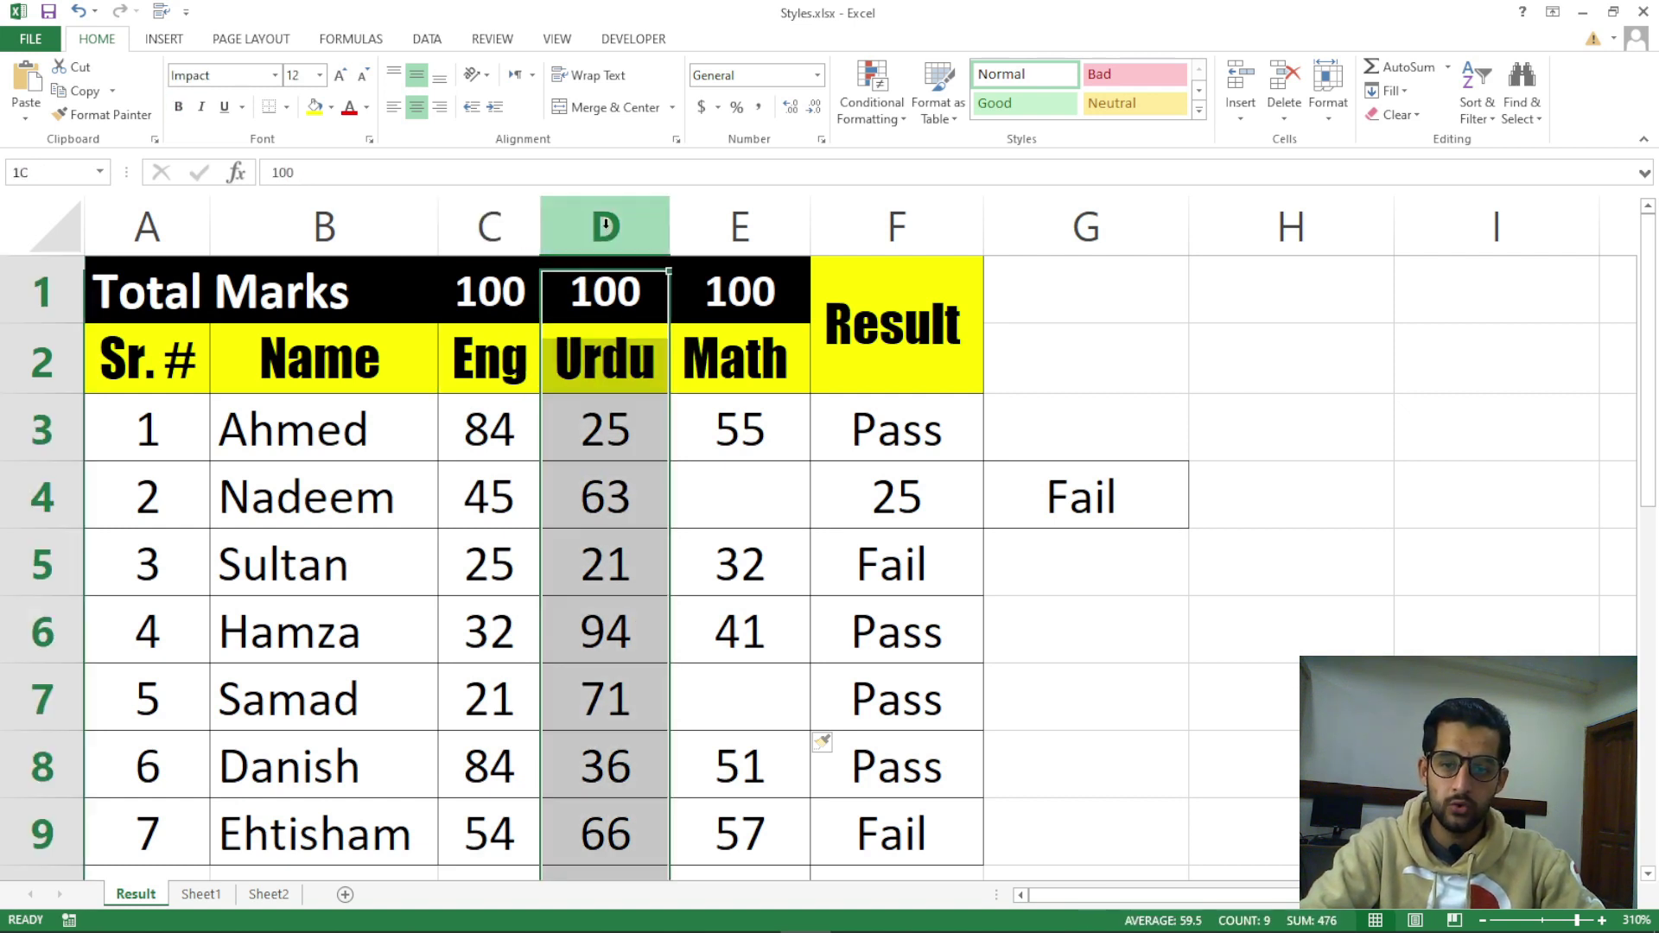
{"action": "left_click", "coordinate": [614, 514]}
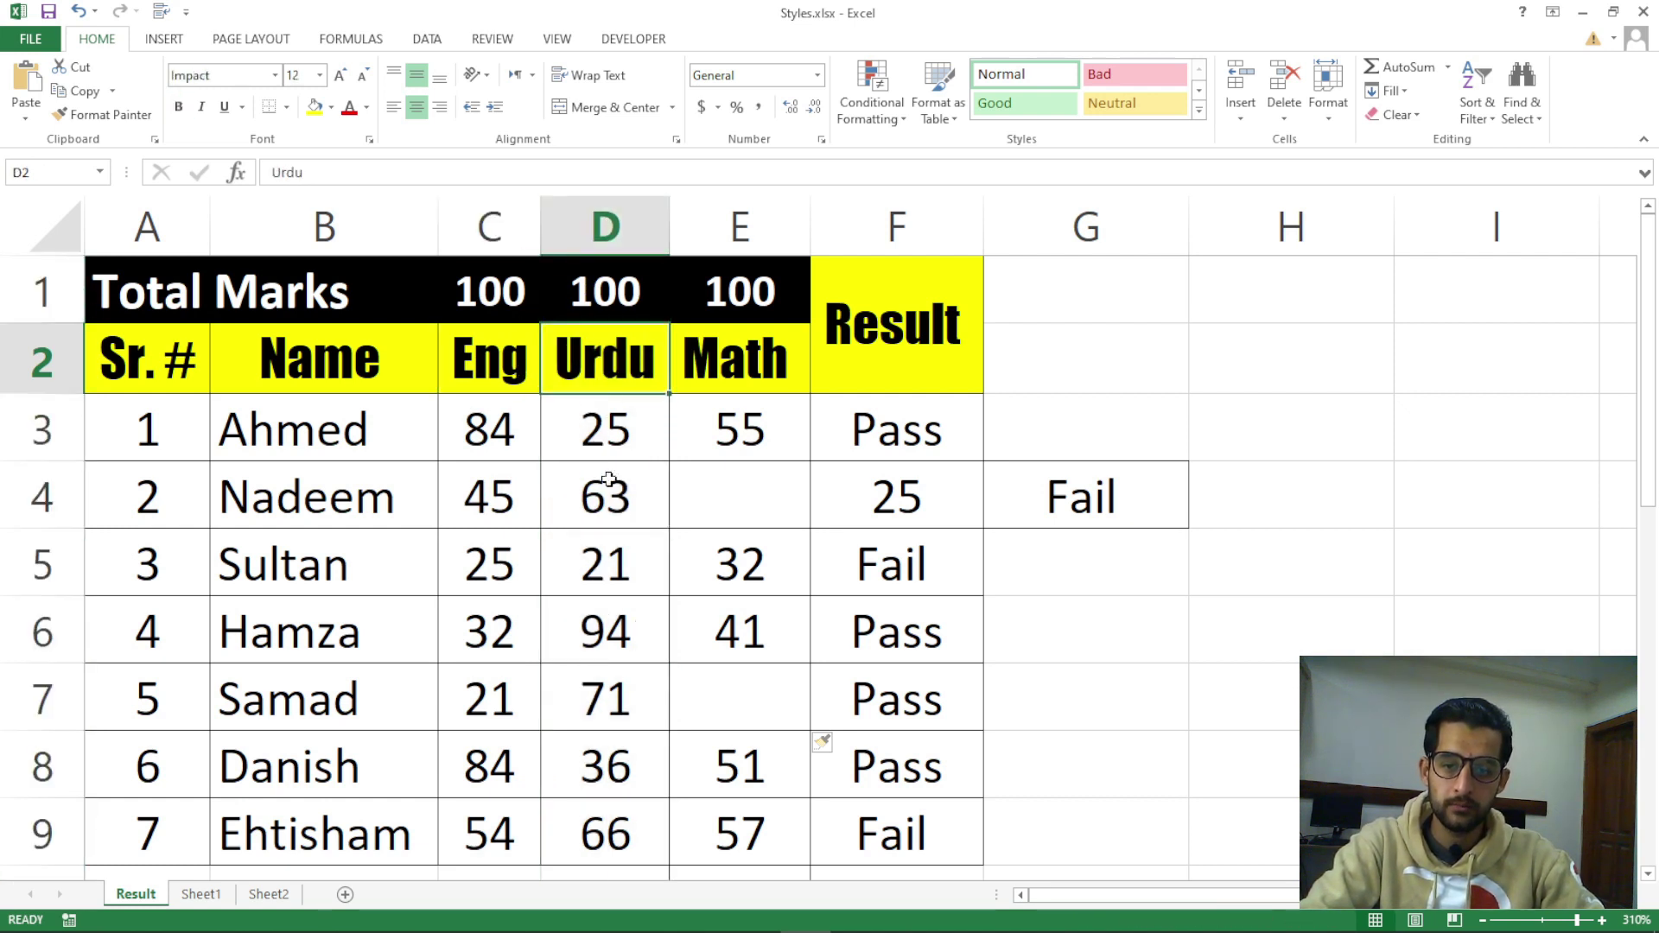
{"action": "left_click", "coordinate": [605, 428]}
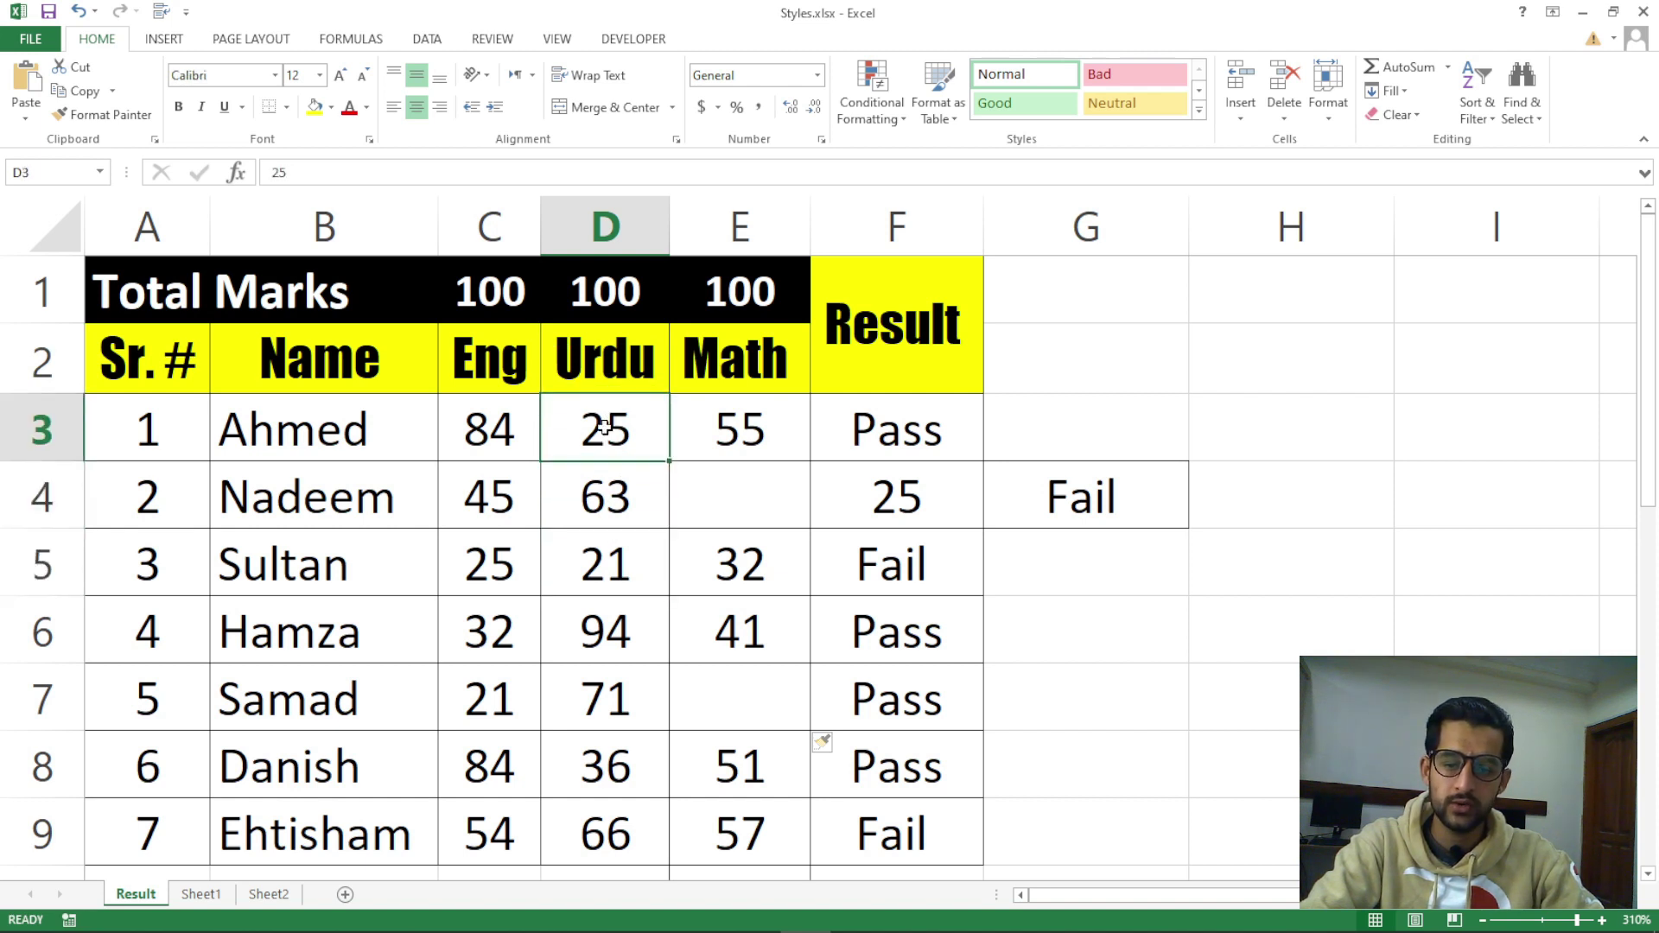
Insert an entire blank column at D, between Eng and Urdu, via Insert Cells
{"action": "left_click", "coordinate": [1233, 121]}
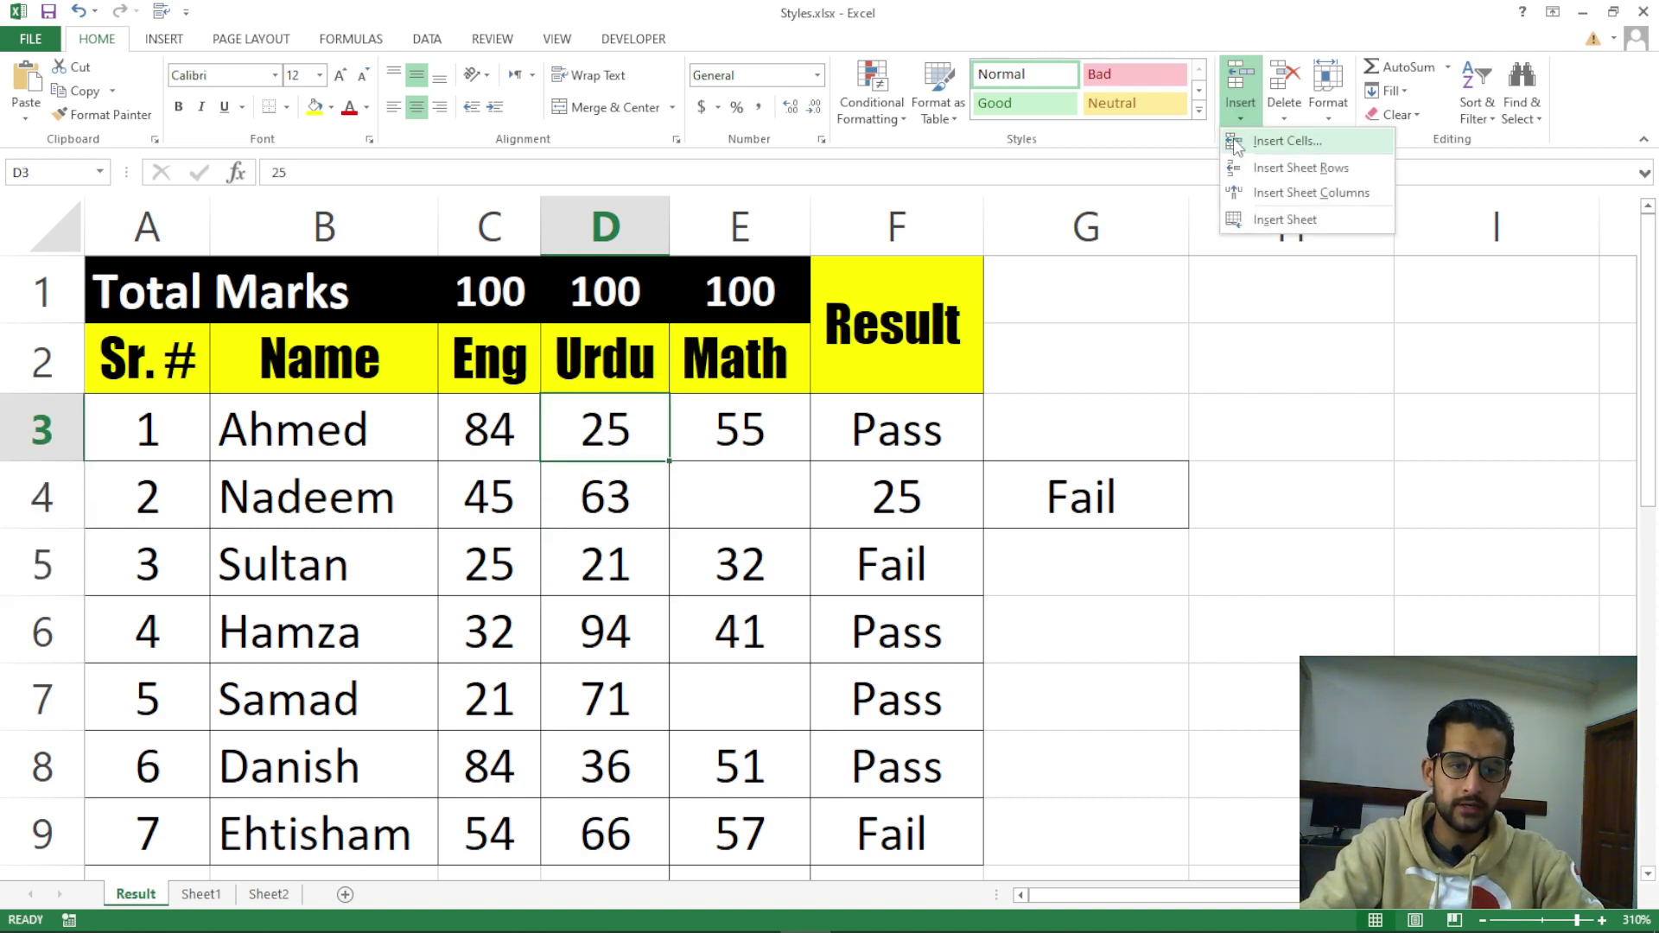
{"action": "left_click", "coordinate": [1232, 141]}
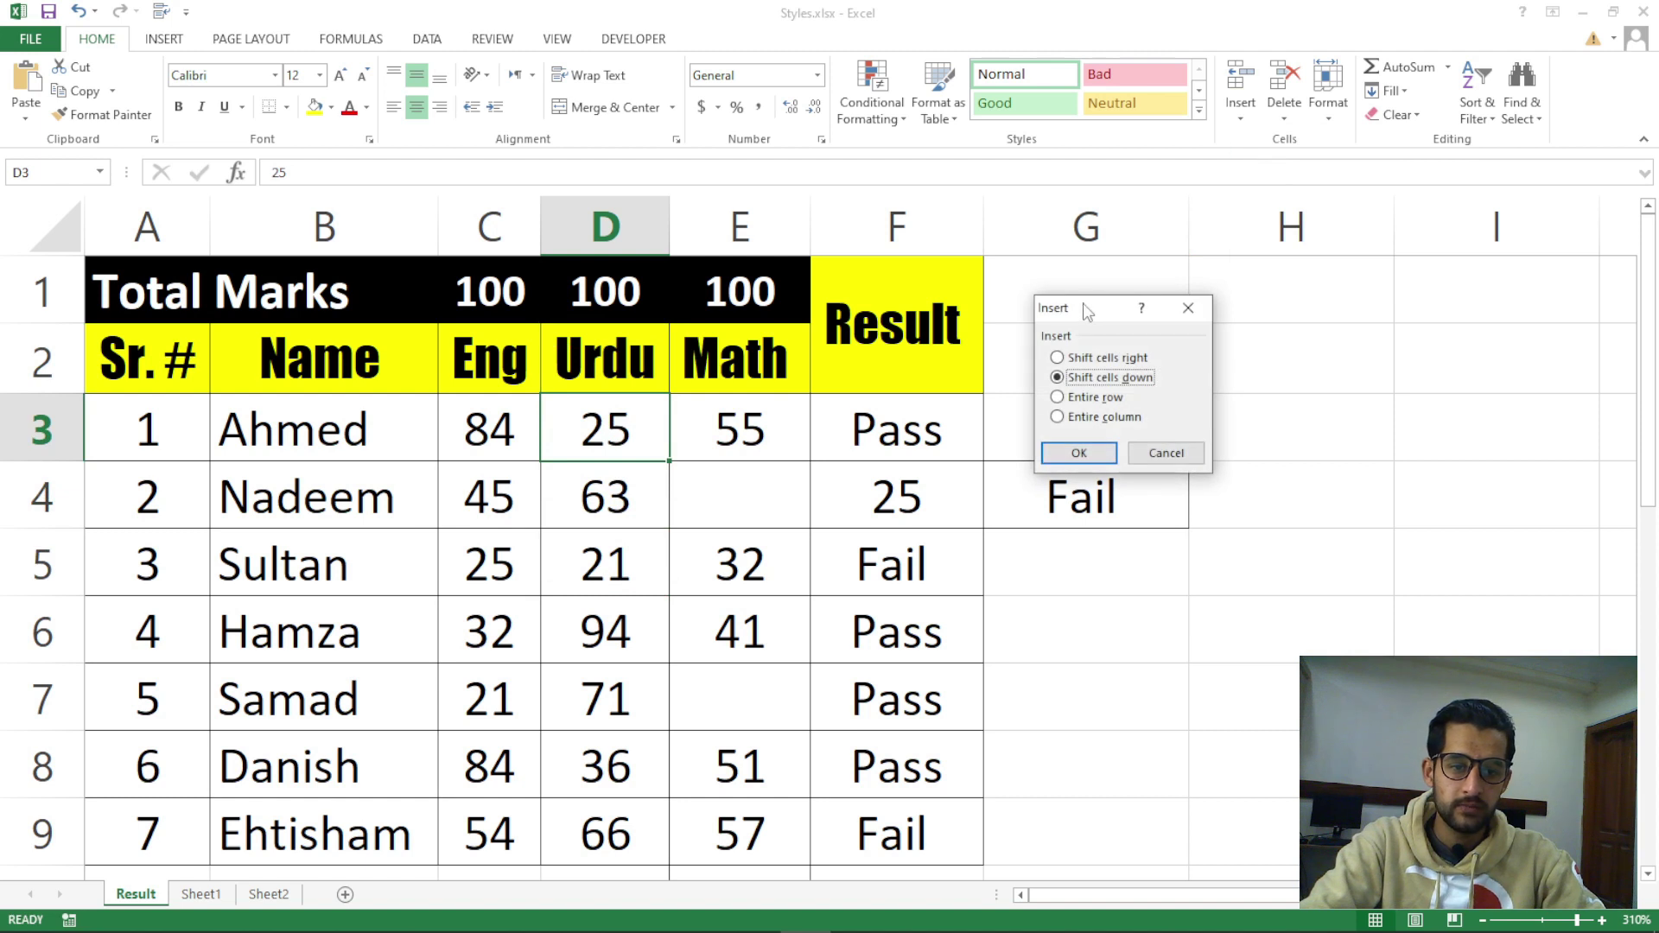
{"action": "left_click_drag", "start_coordinate": [1093, 308], "coordinate": [1282, 273]}
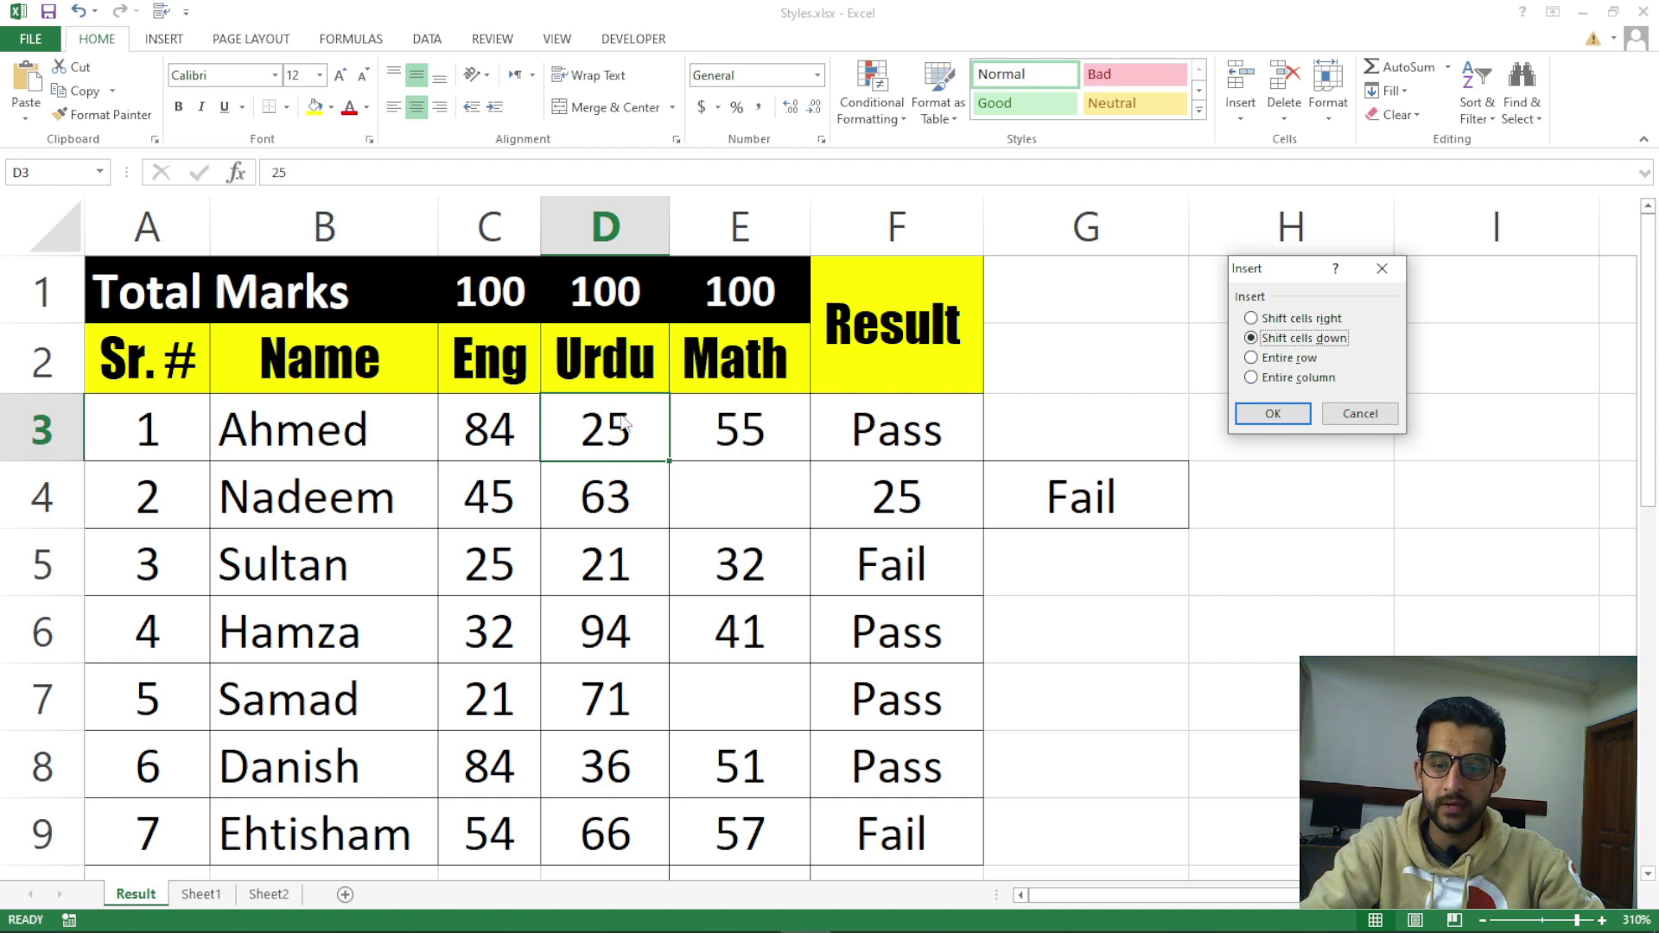
{"action": "left_click", "coordinate": [1298, 381]}
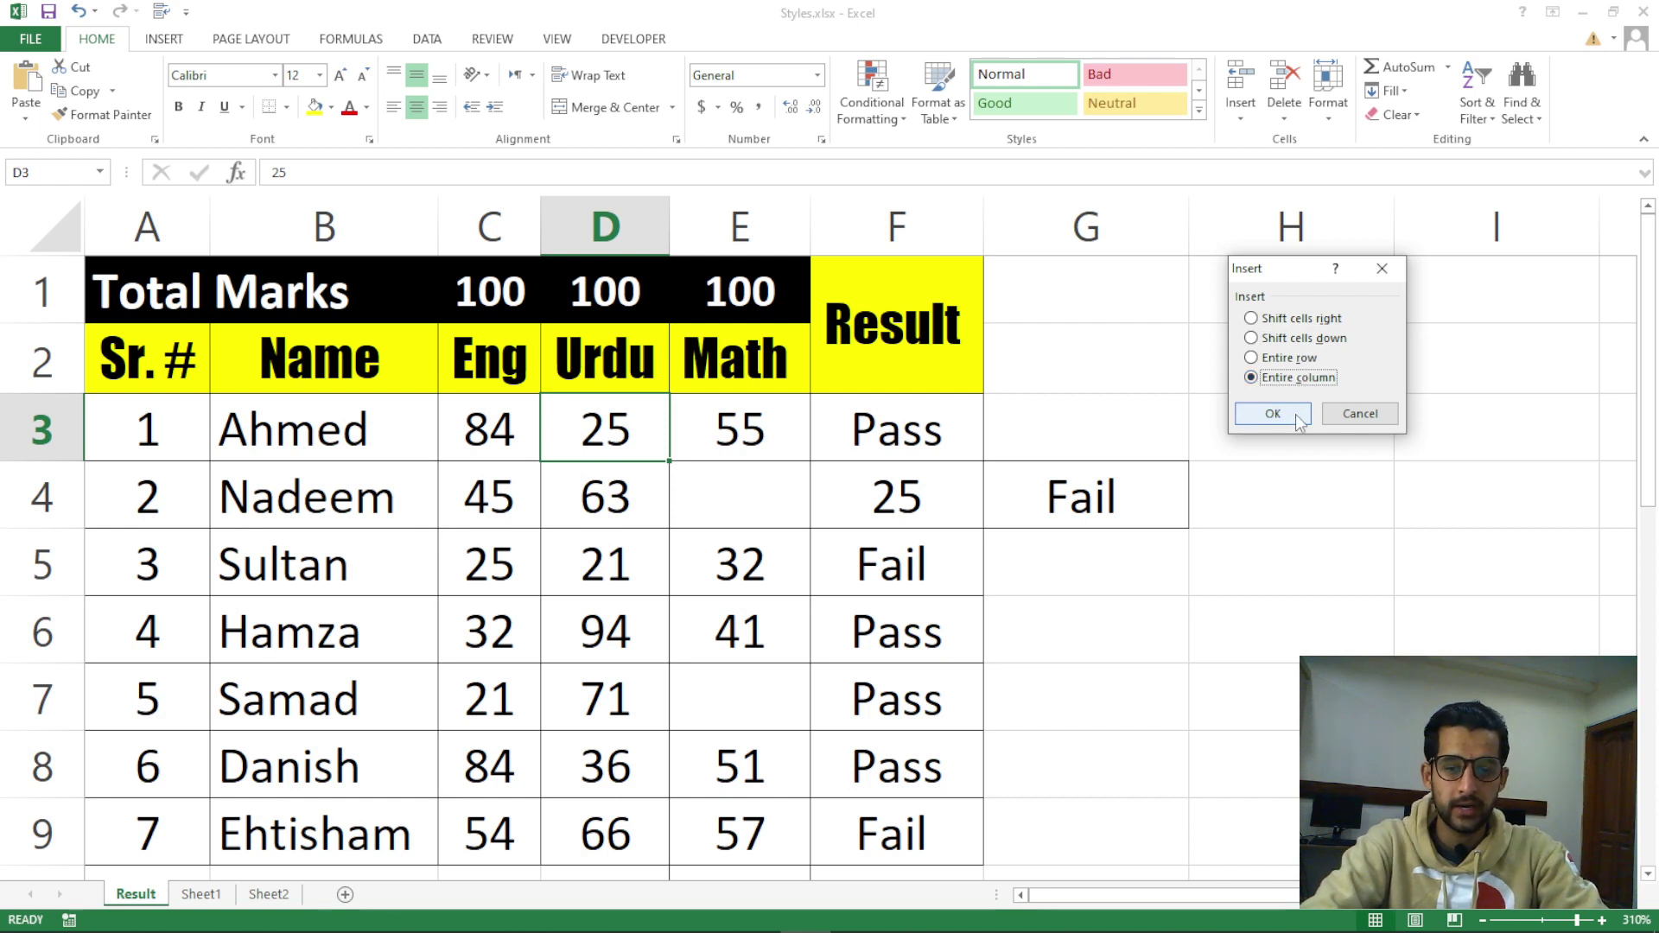
{"action": "left_click", "coordinate": [1298, 417]}
{"action": "left_click", "coordinate": [743, 429]}
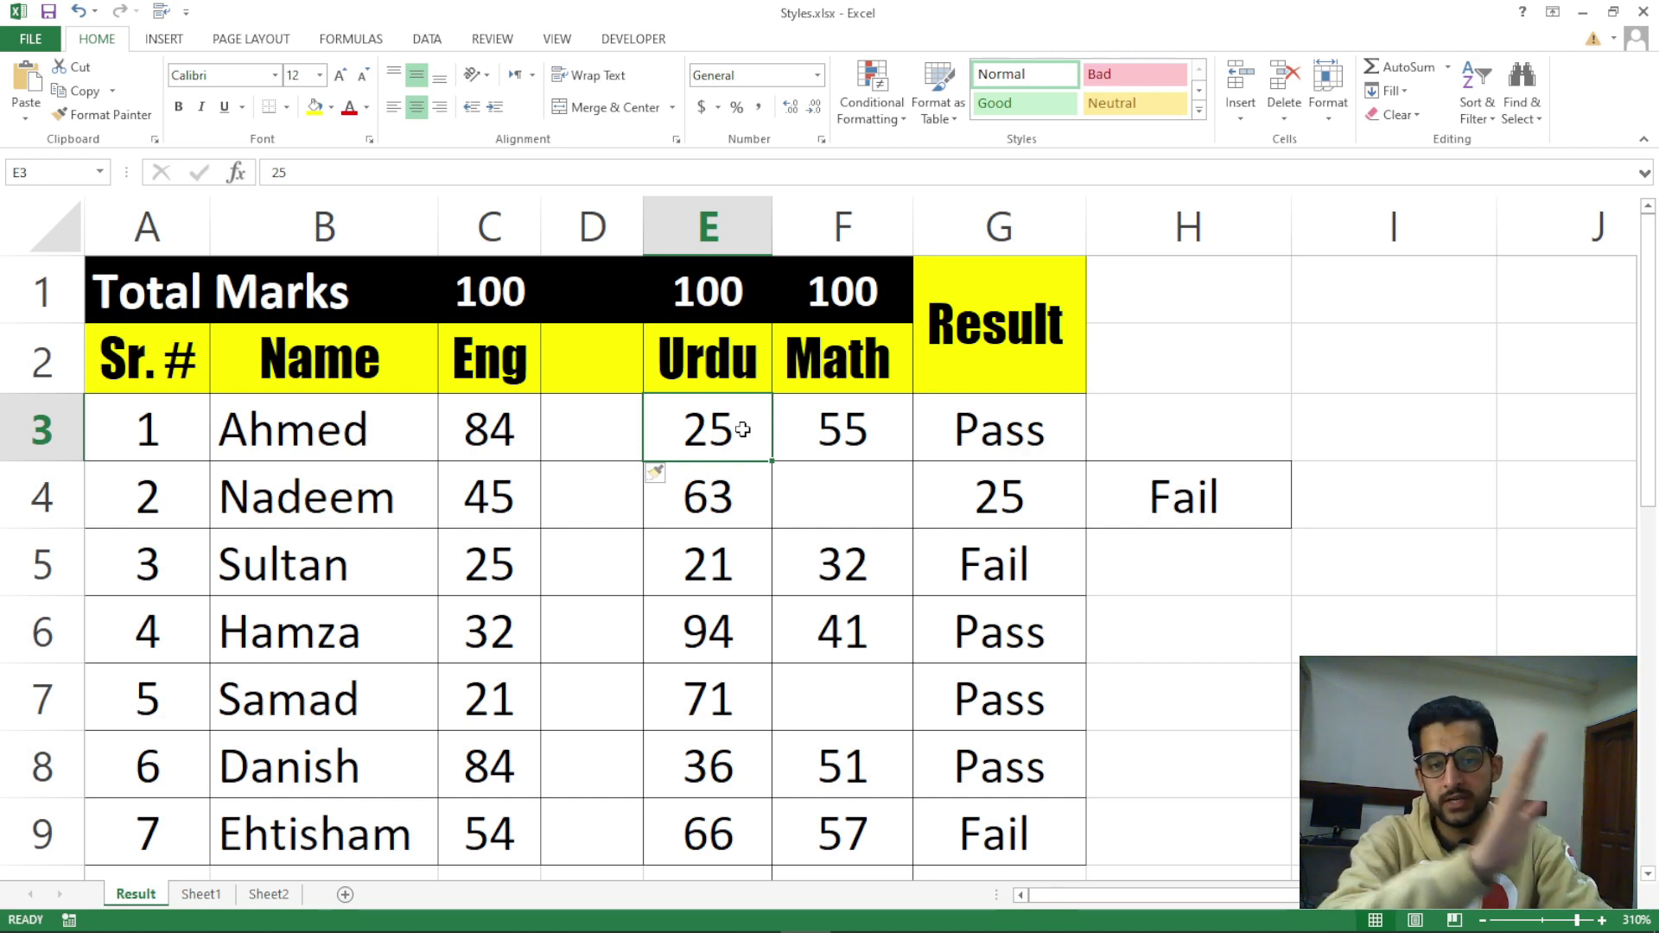
Insert a blank column at D with Insert Sheet Columns, then undo it
{"action": "left_click", "coordinate": [619, 236]}
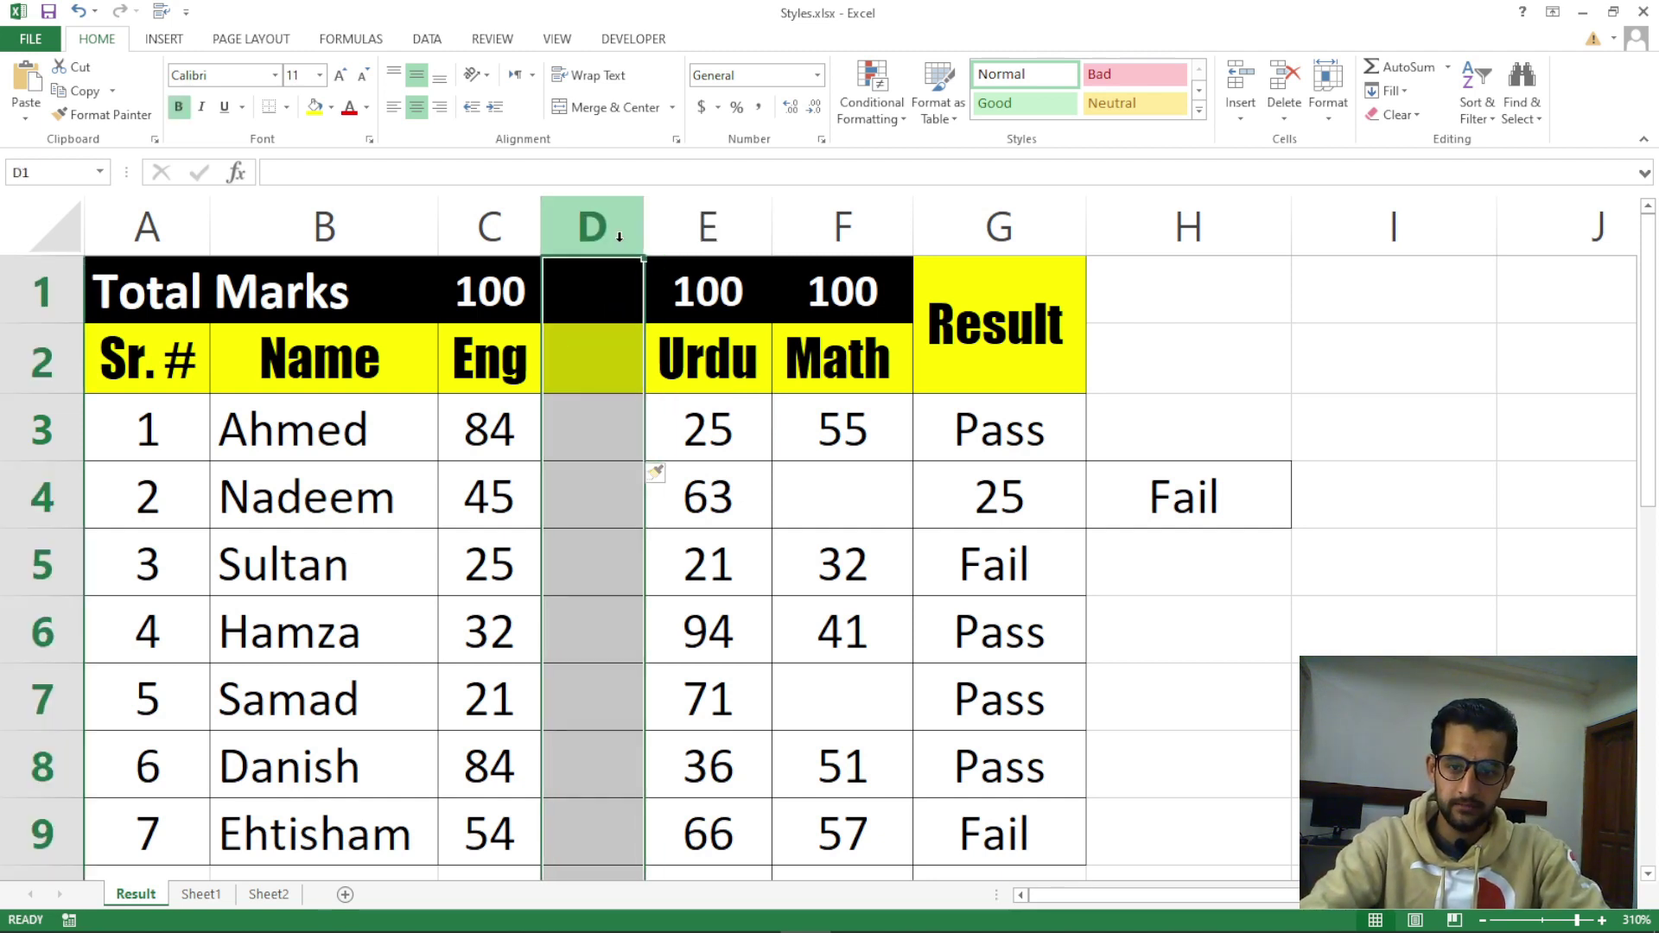
{"action": "left_click", "coordinate": [1240, 110]}
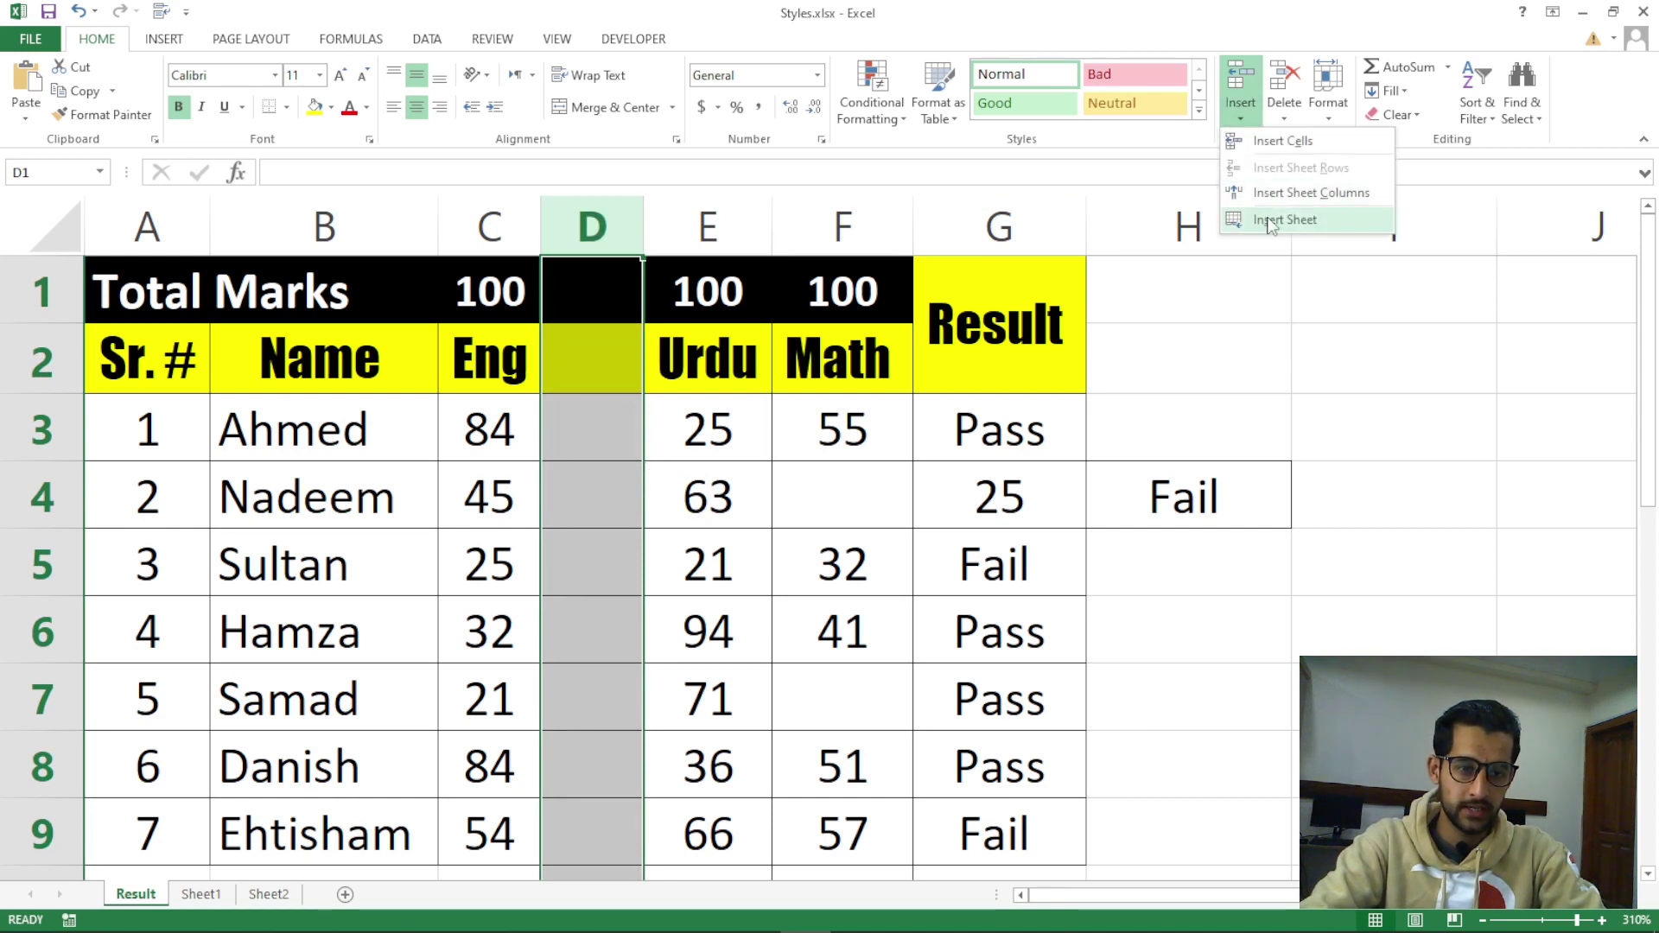
{"action": "left_click", "coordinate": [1281, 141]}
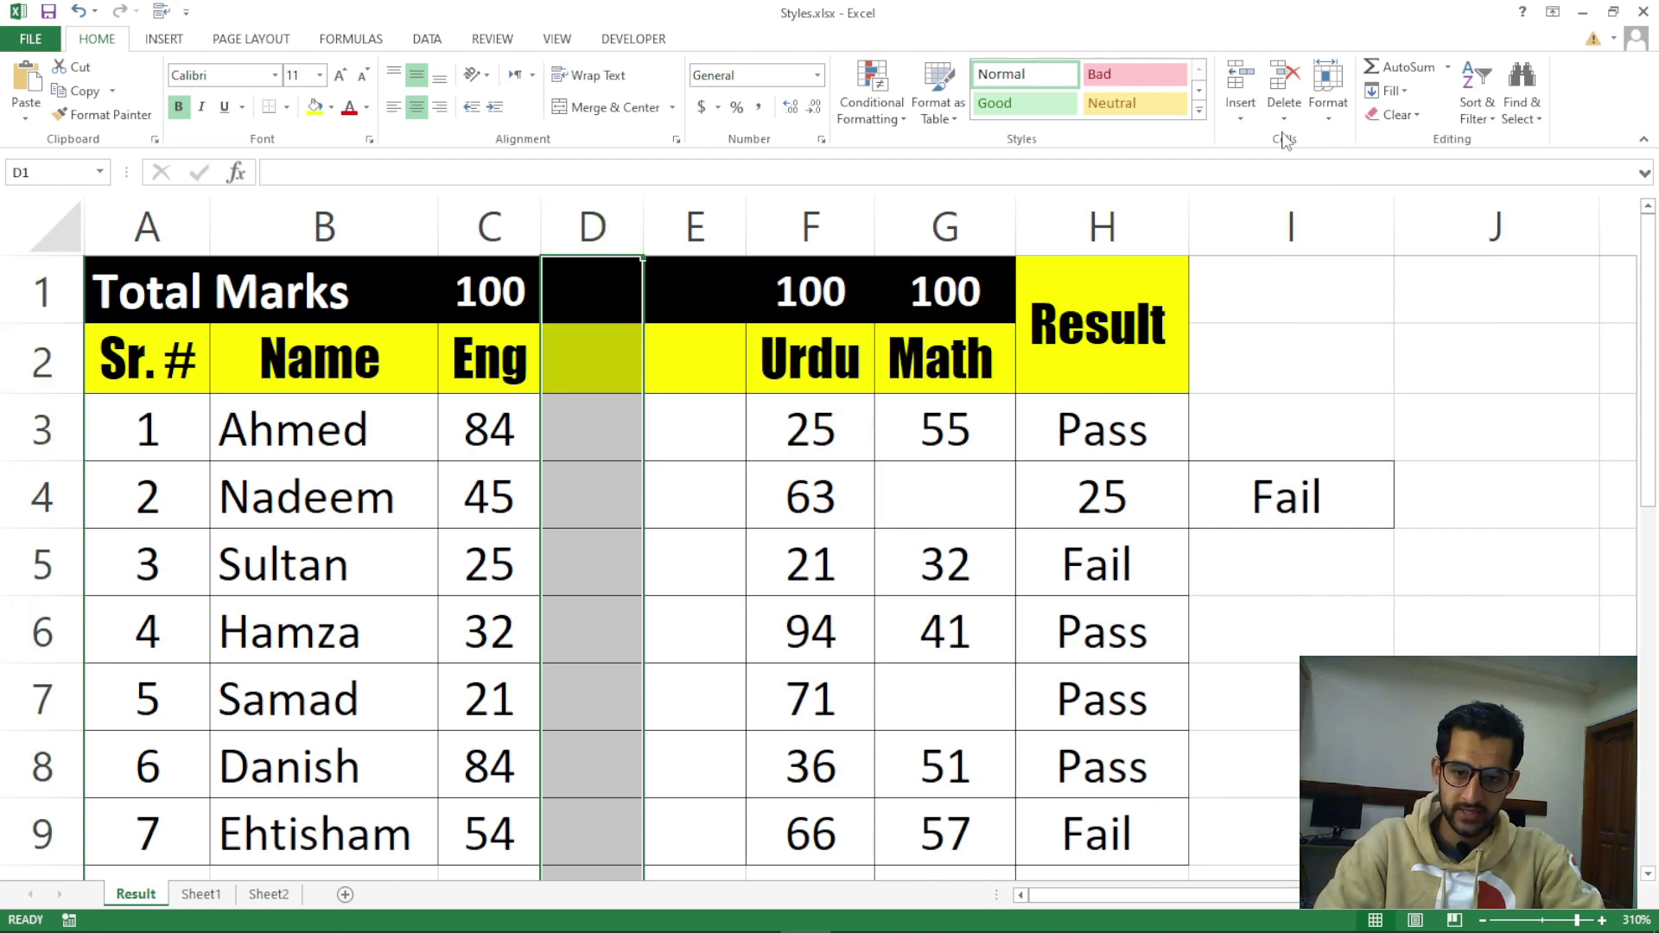
{"action": "left_click", "coordinate": [1284, 87]}
From cell D4, insert another entire blank column, putting Urdu, Math and Result in F–H
{"action": "left_click", "coordinate": [666, 451]}
{"action": "left_click", "coordinate": [661, 484]}
{"action": "left_click", "coordinate": [618, 488]}
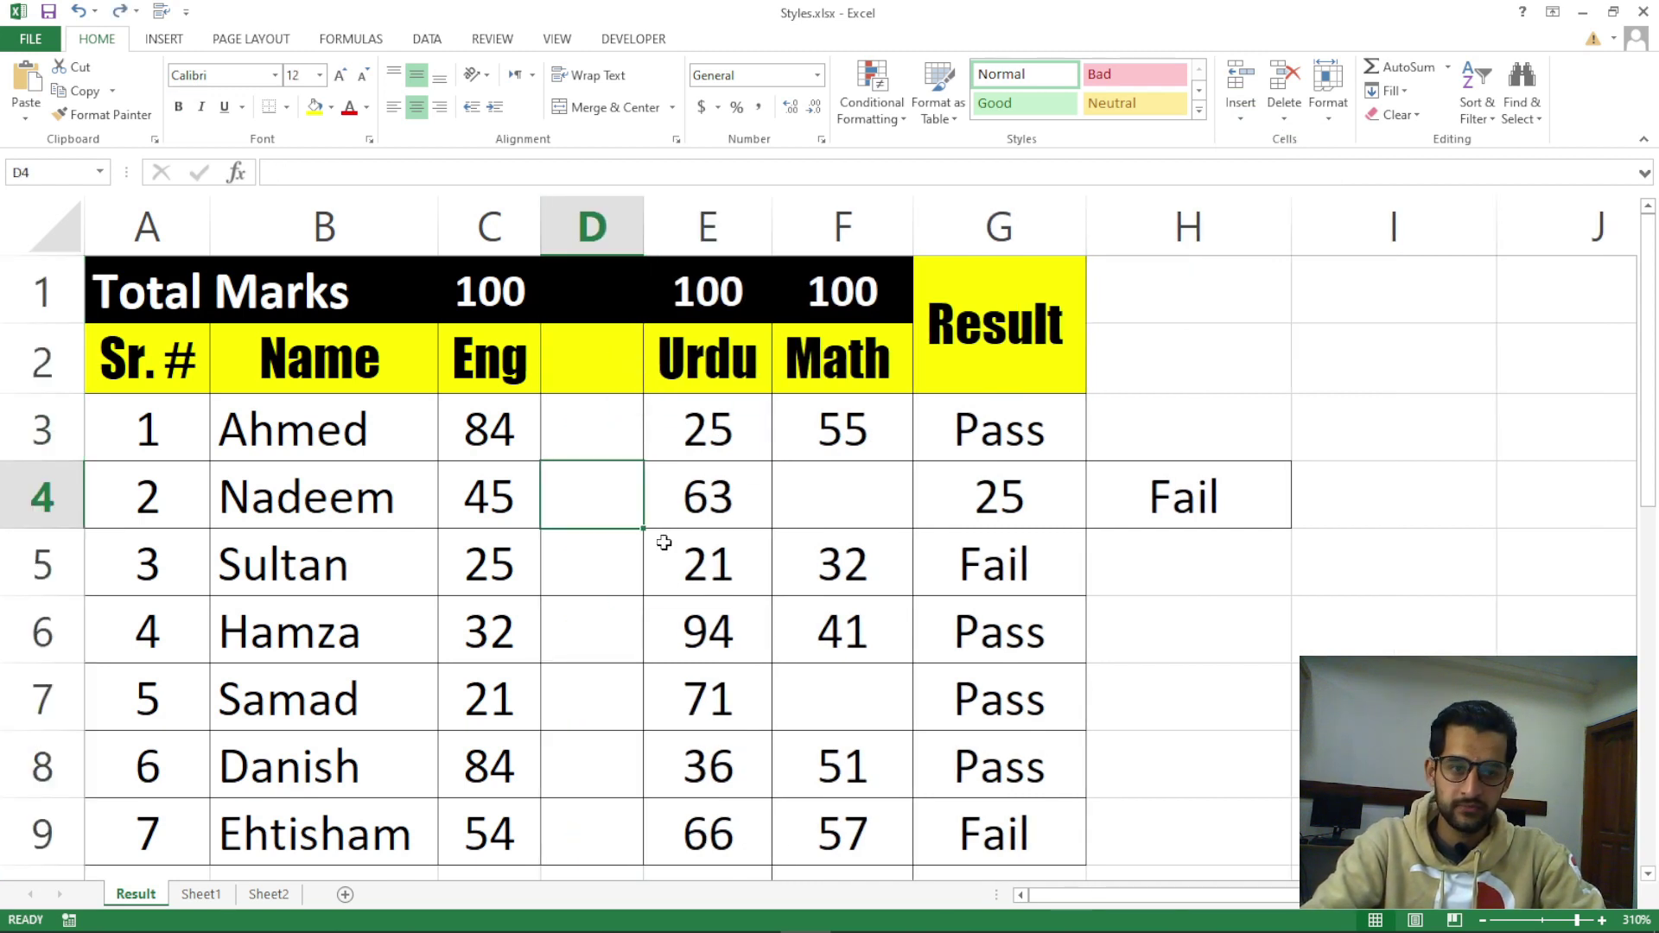
{"action": "left_click", "coordinate": [1241, 114]}
{"action": "left_click", "coordinate": [1254, 149]}
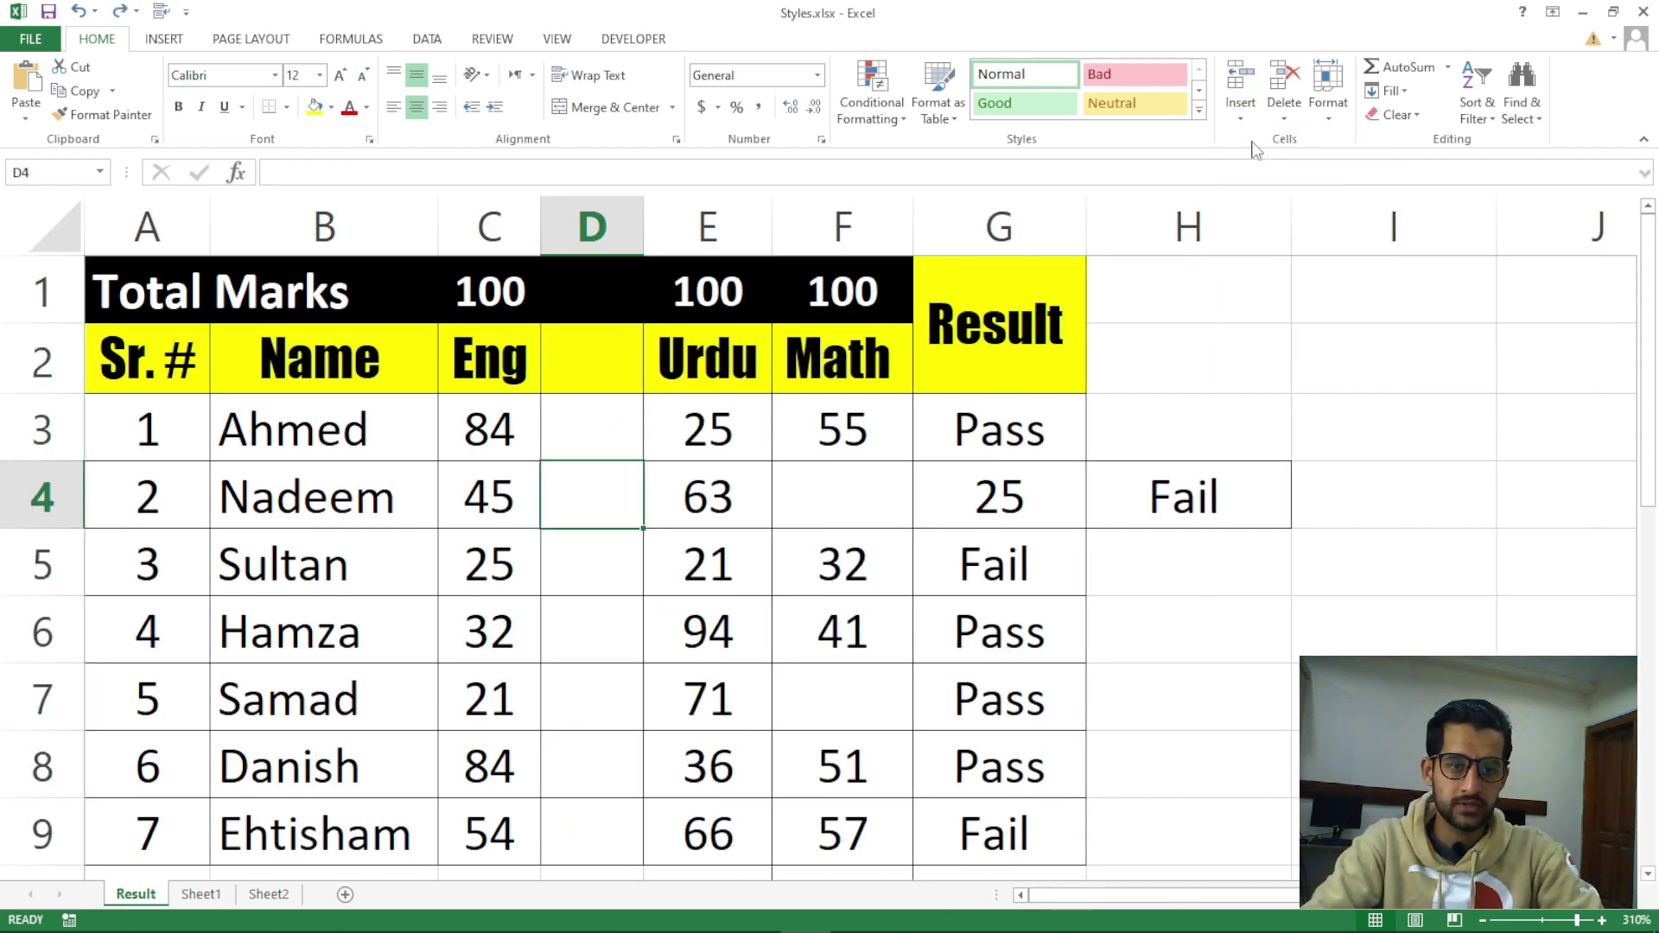
{"action": "left_click", "coordinate": [1283, 380]}
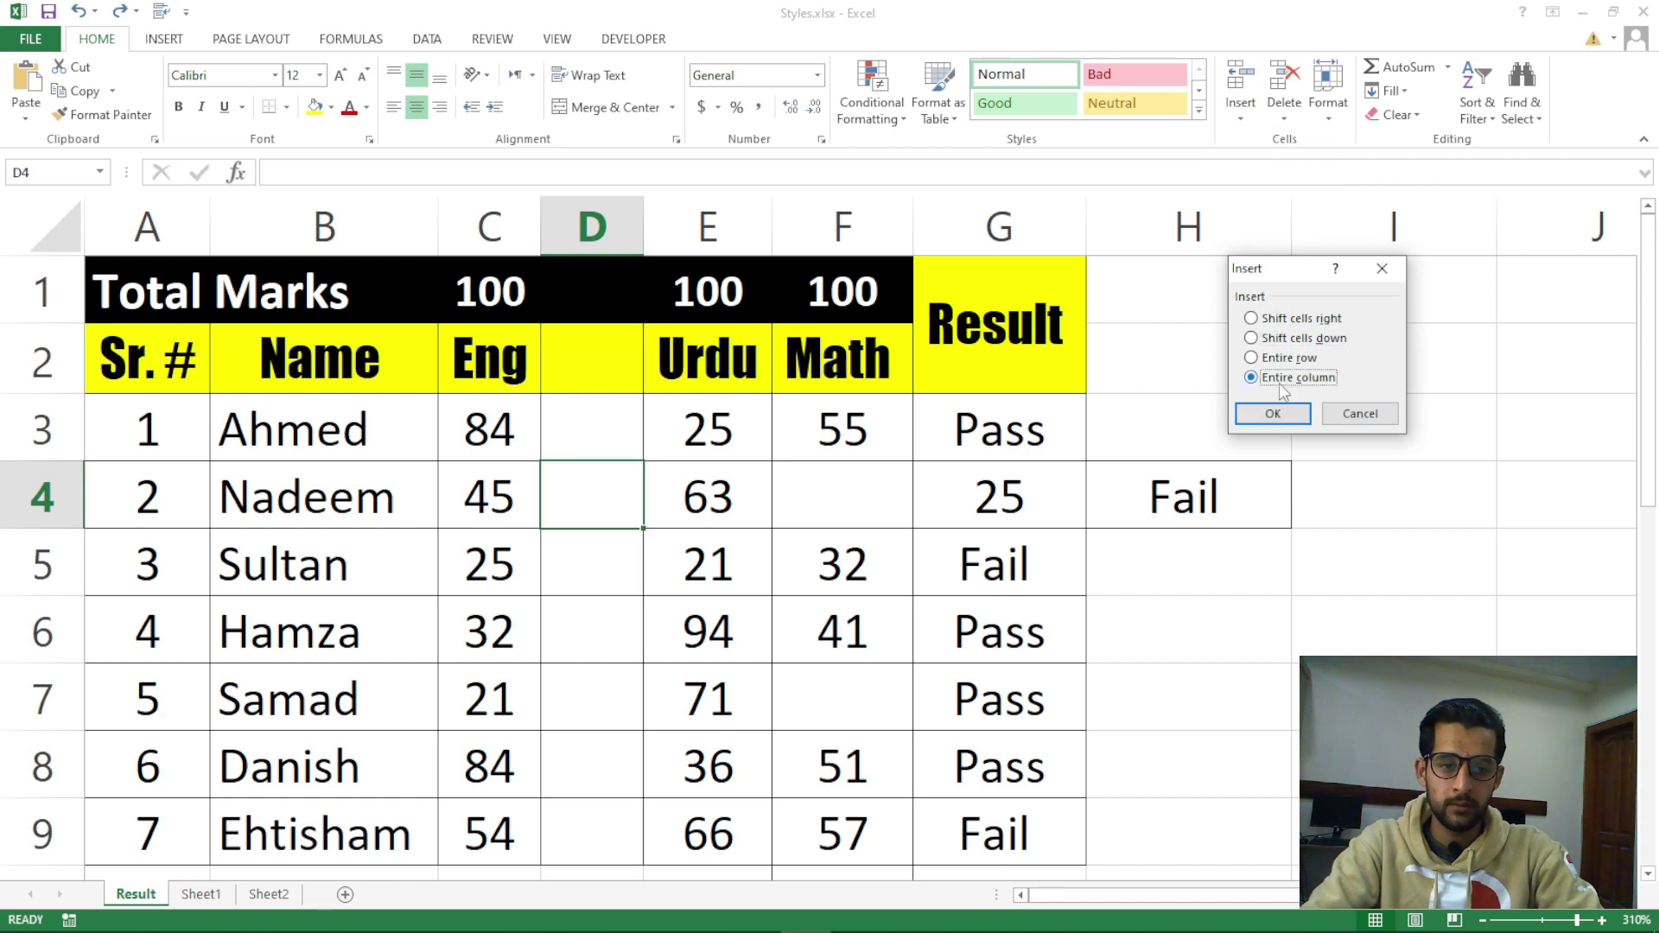
{"action": "left_click", "coordinate": [1279, 415]}
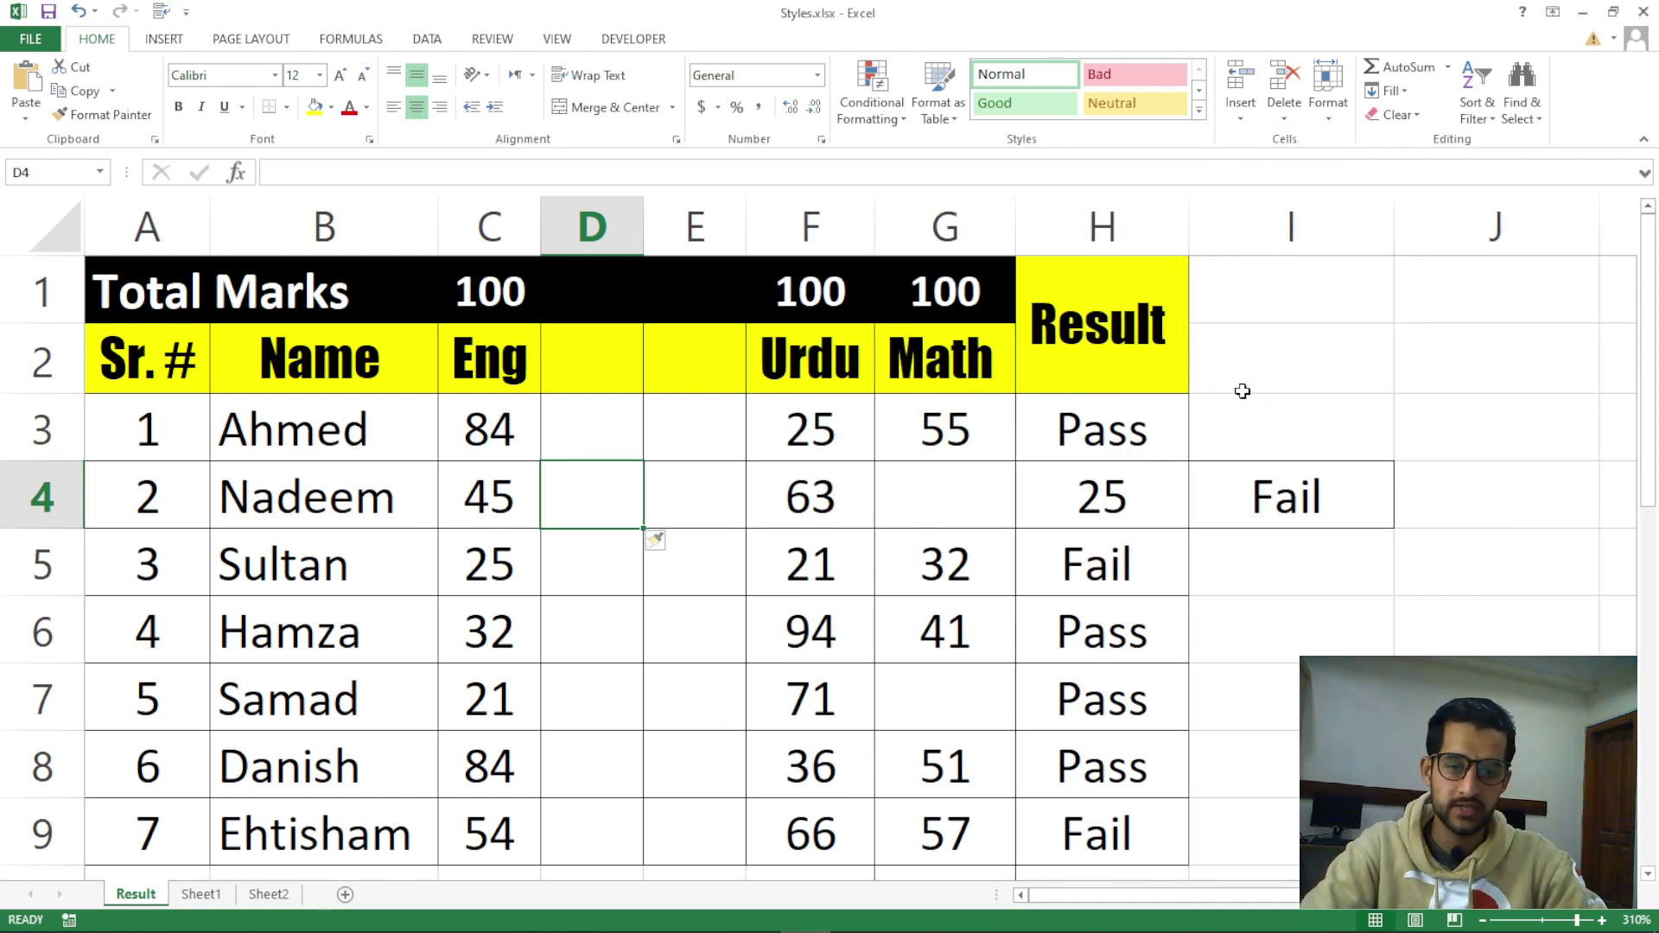
Select cell B5, which holds the third student's name
{"action": "left_click", "coordinate": [286, 521]}
{"action": "left_click_drag", "start_coordinate": [147, 566], "coordinate": [1049, 570]}
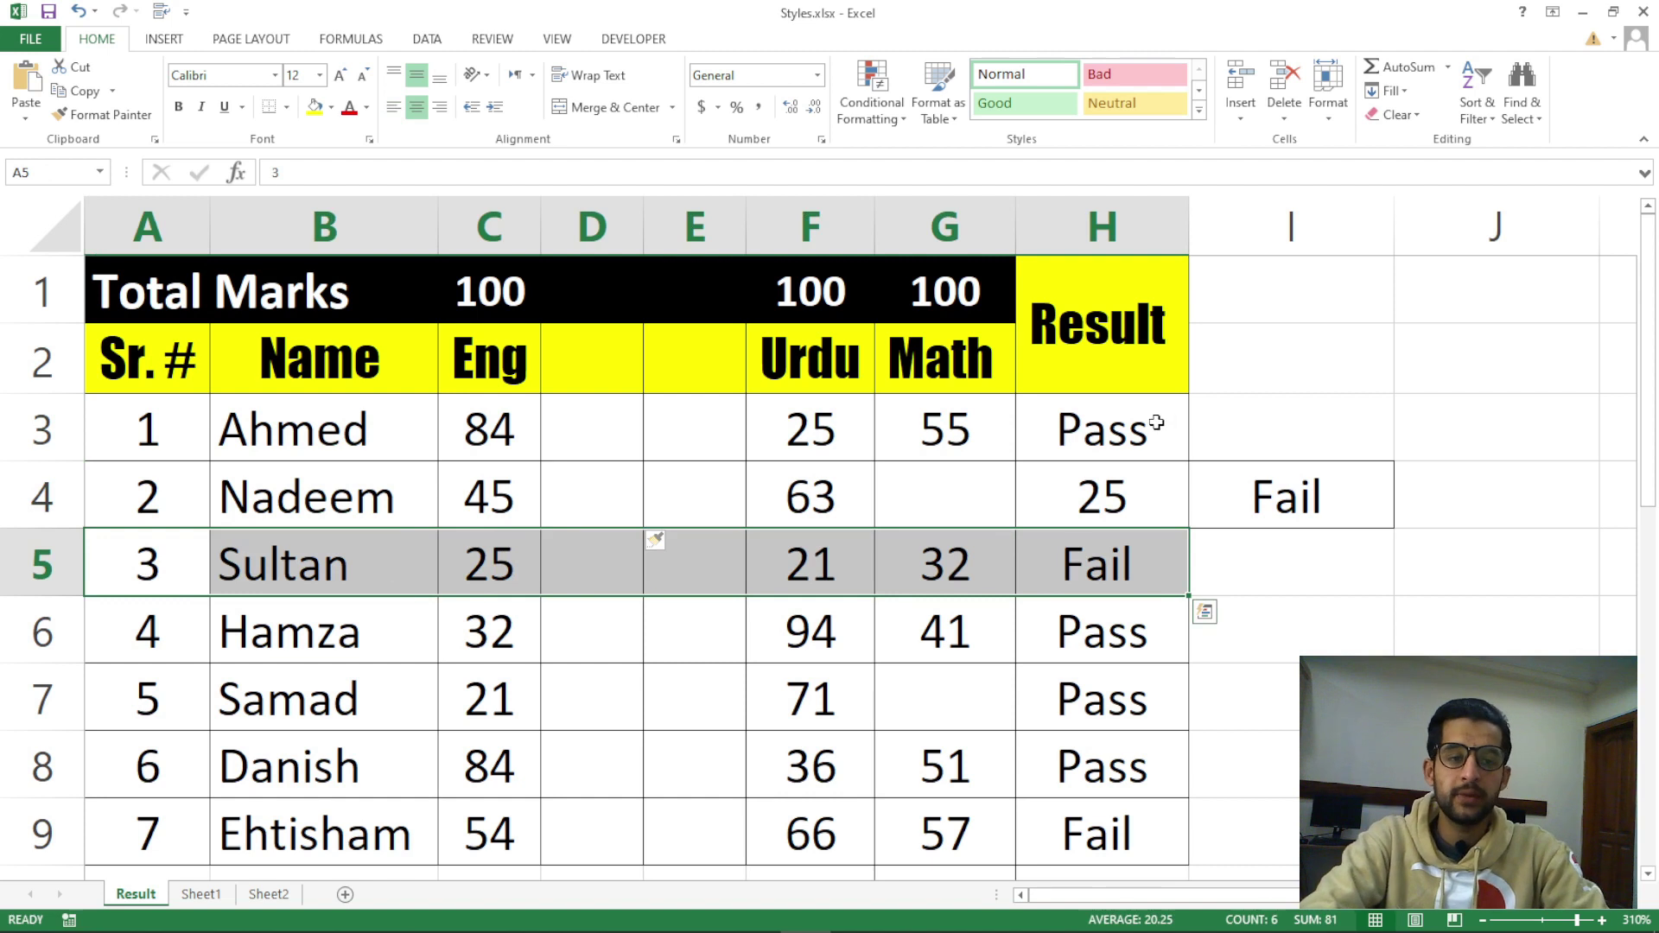
{"action": "left_click", "coordinate": [448, 573]}
{"action": "left_click", "coordinate": [387, 567]}
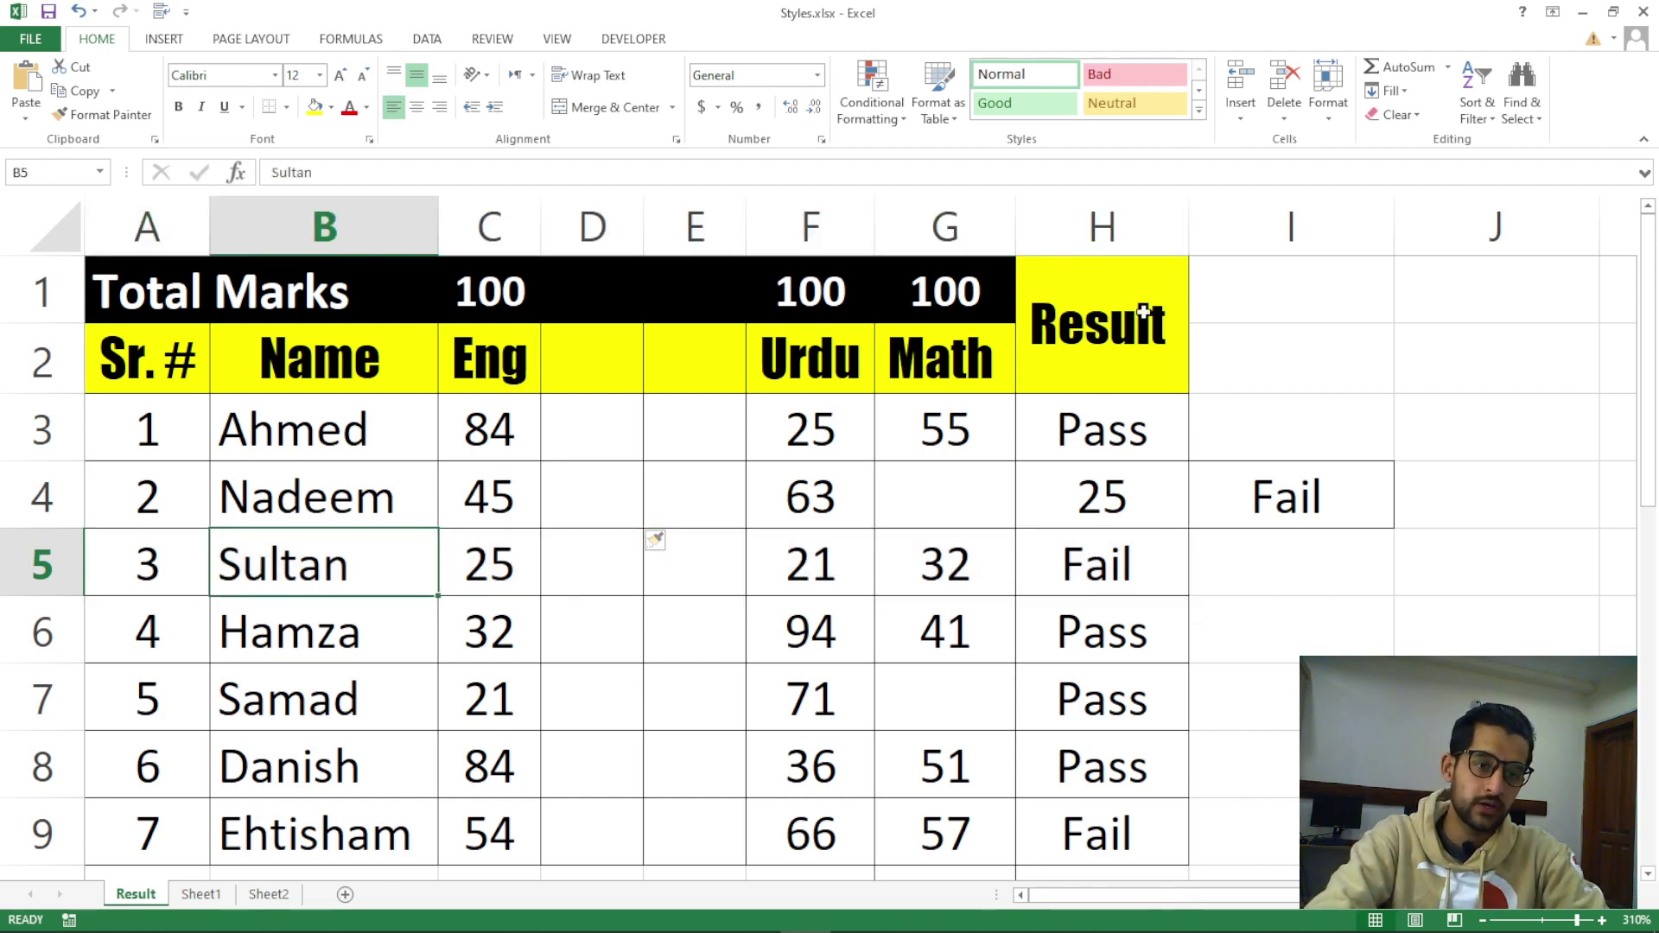
{"action": "left_click", "coordinate": [207, 562]}
{"action": "left_click", "coordinate": [259, 566]}
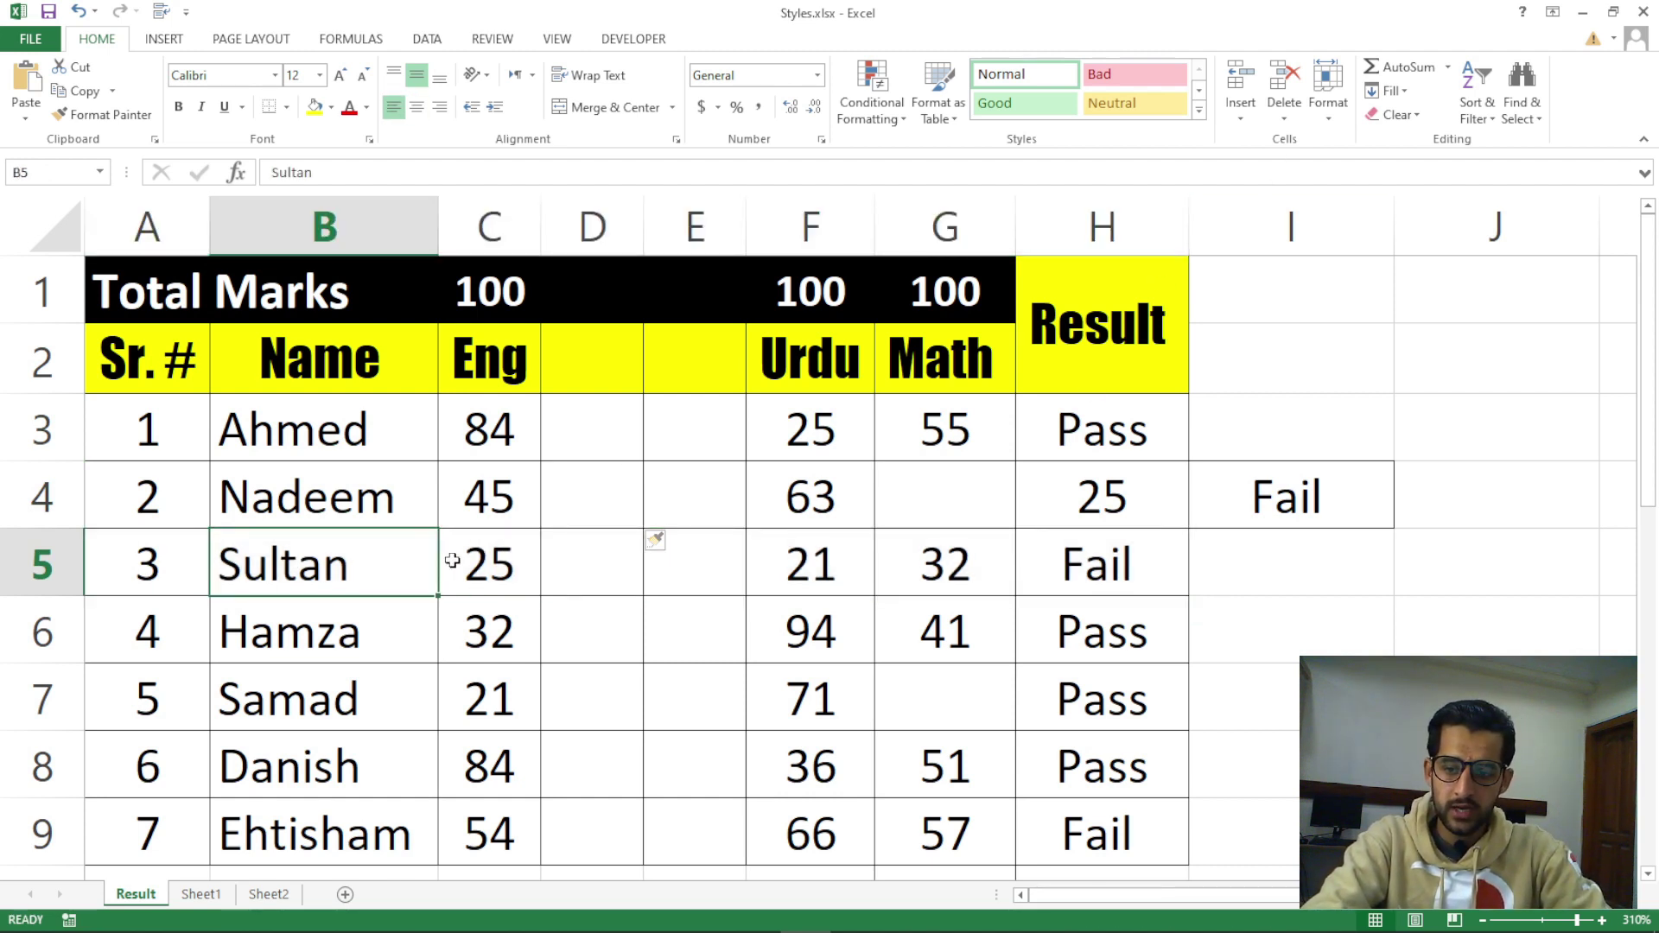
{"action": "left_click", "coordinate": [17, 559]}
{"action": "left_click_drag", "start_coordinate": [132, 564], "coordinate": [1052, 559]}
{"action": "left_click", "coordinate": [946, 566]}
{"action": "left_click", "coordinate": [813, 566]}
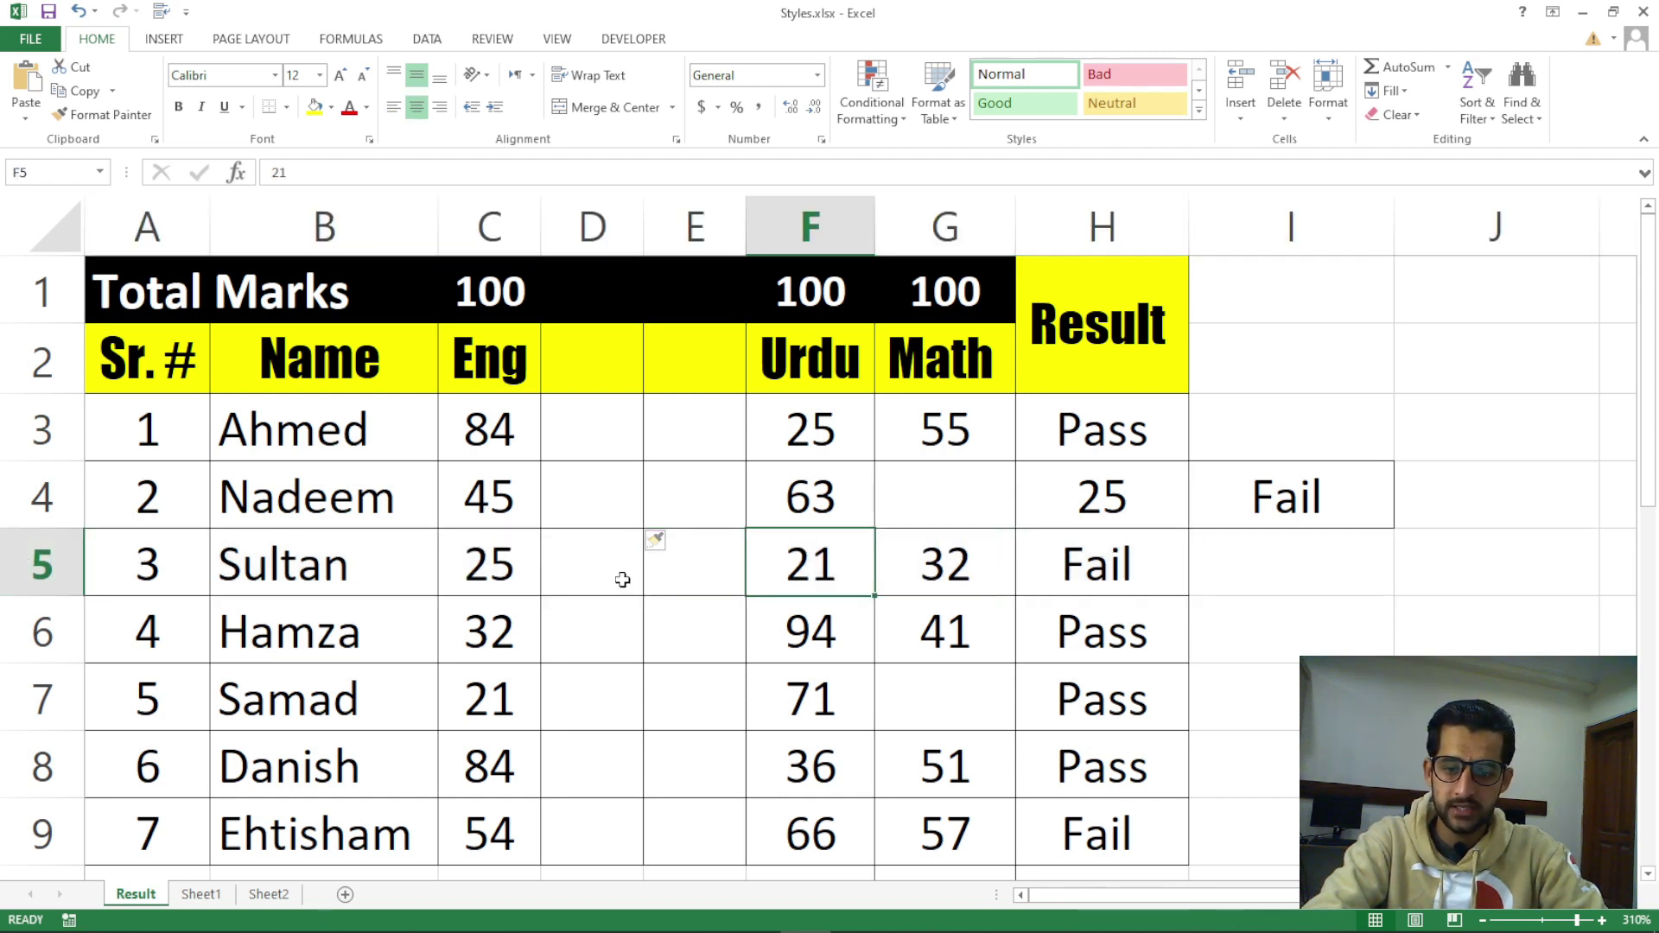
{"action": "left_click", "coordinate": [596, 569]}
{"action": "left_click", "coordinate": [484, 572]}
{"action": "left_click", "coordinate": [384, 575]}
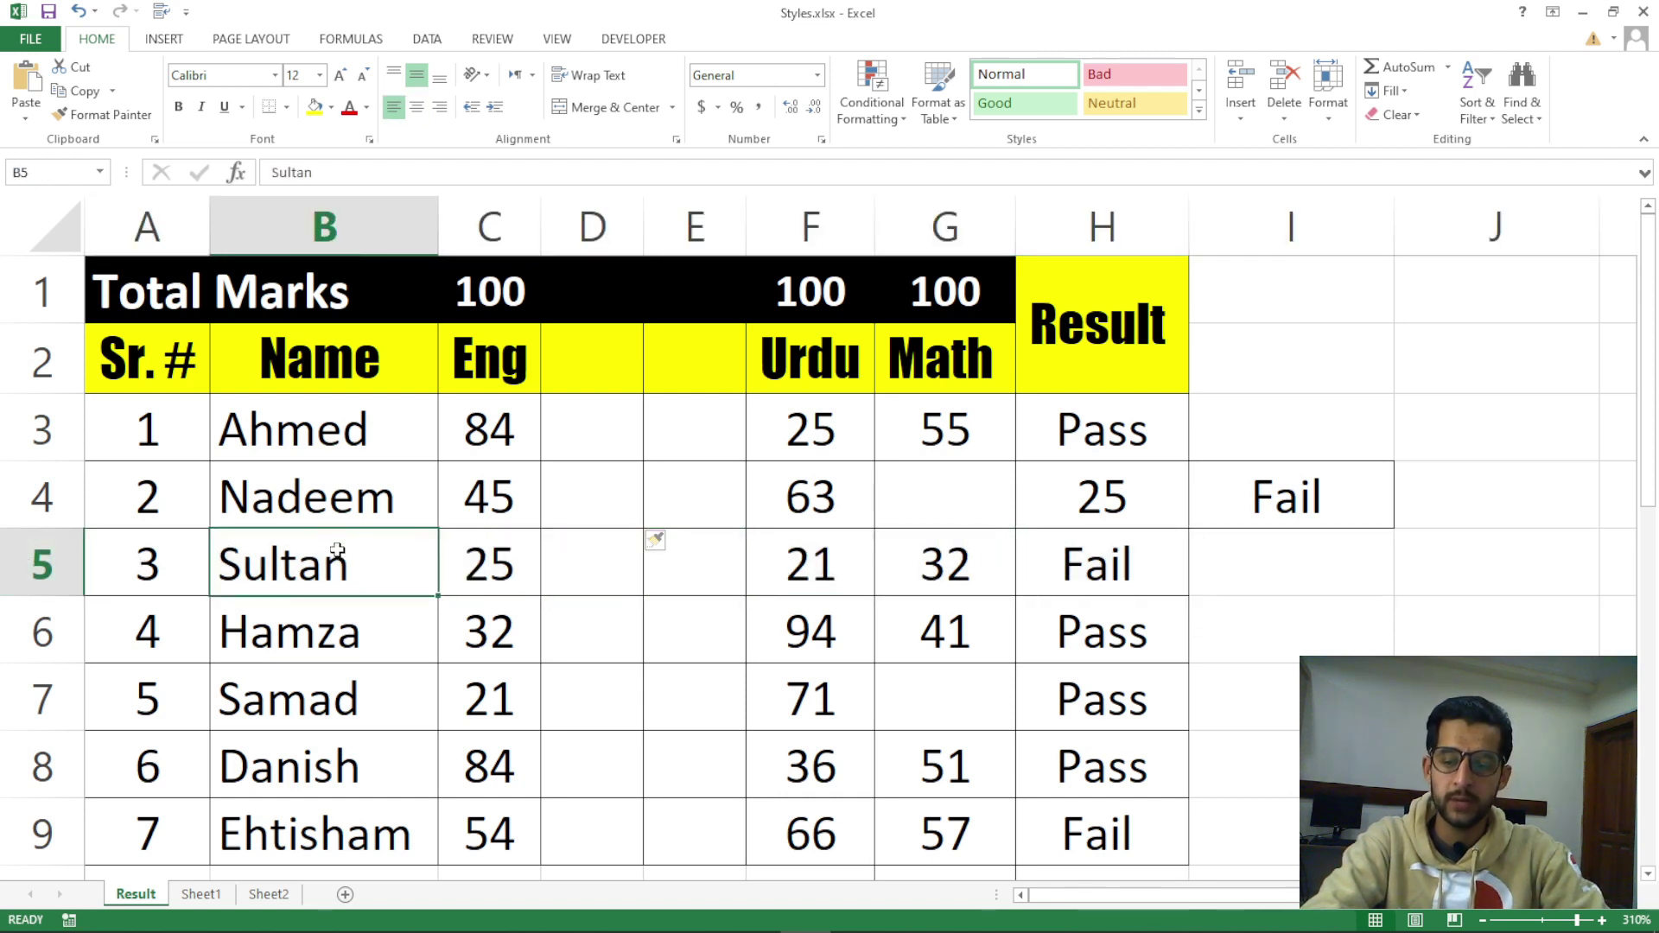
Insert an entire blank row at row 5, above the third student
{"action": "left_click", "coordinate": [1241, 119]}
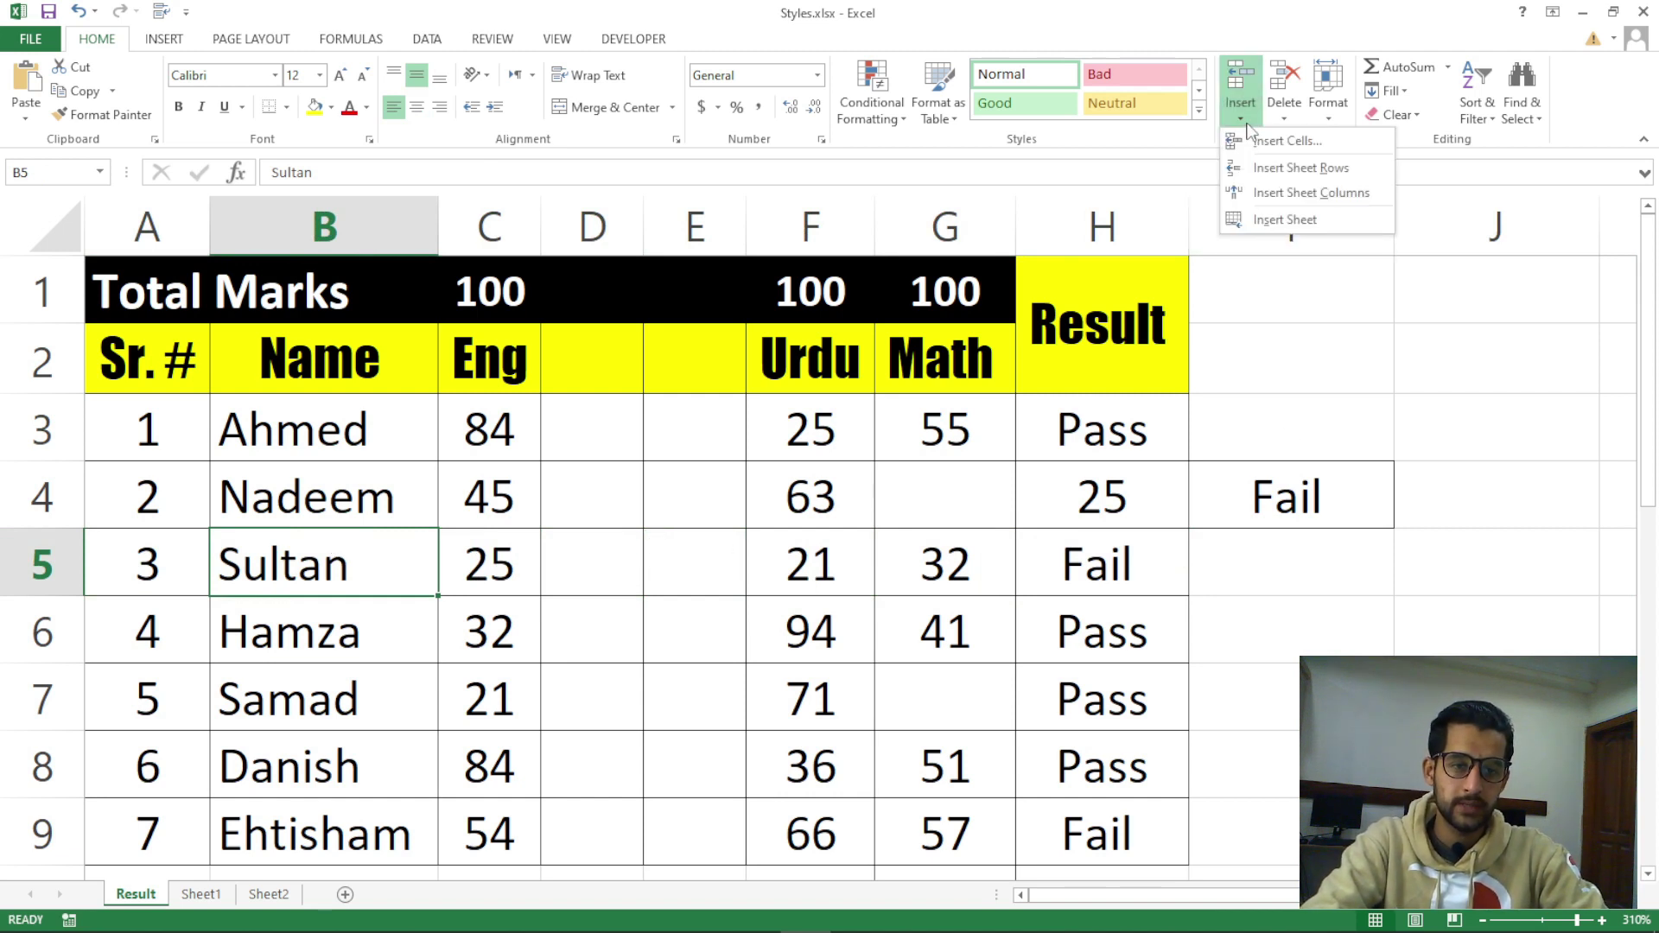
{"action": "left_click", "coordinate": [1249, 143]}
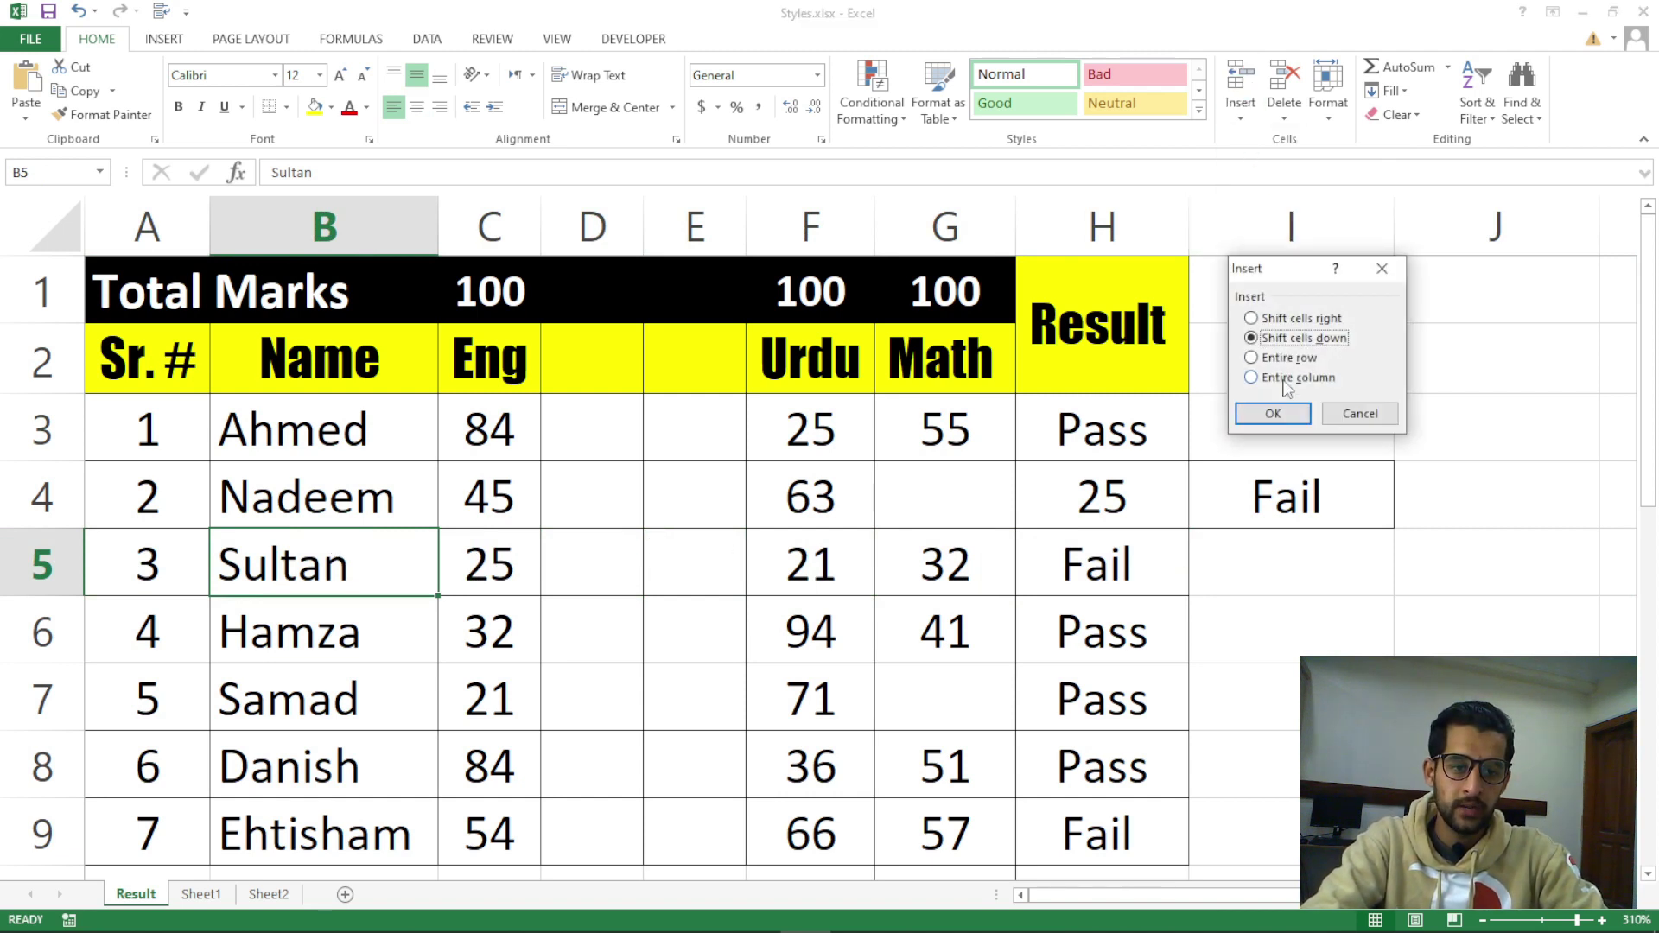
{"action": "left_click", "coordinate": [1287, 359]}
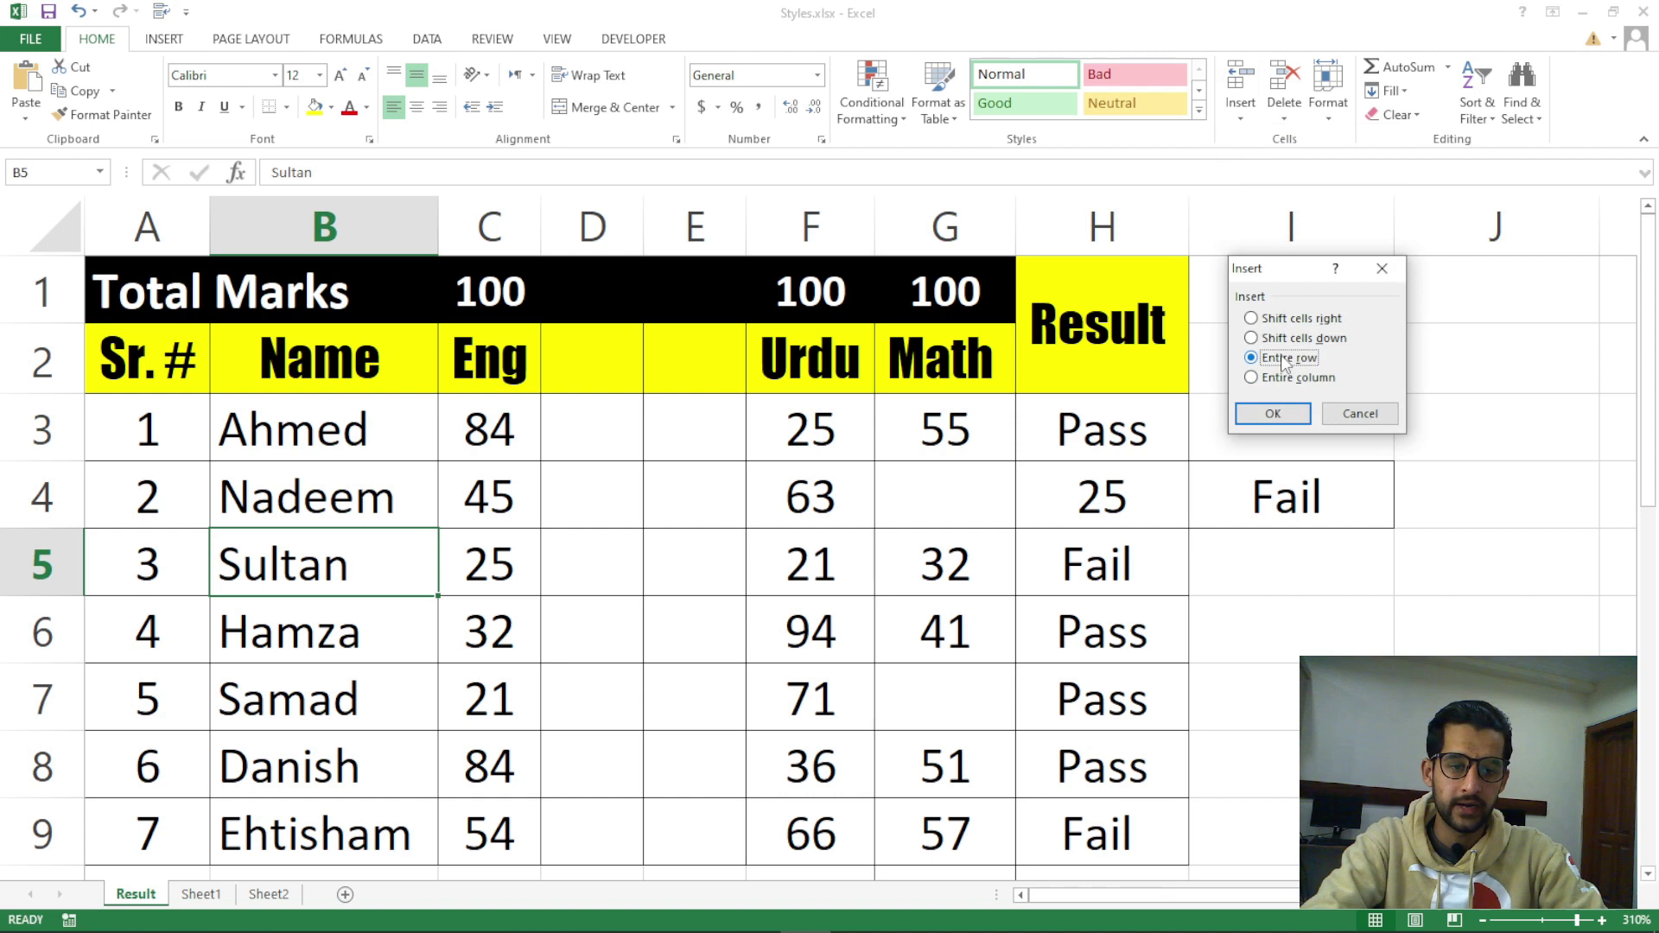
{"action": "left_click", "coordinate": [1274, 414]}
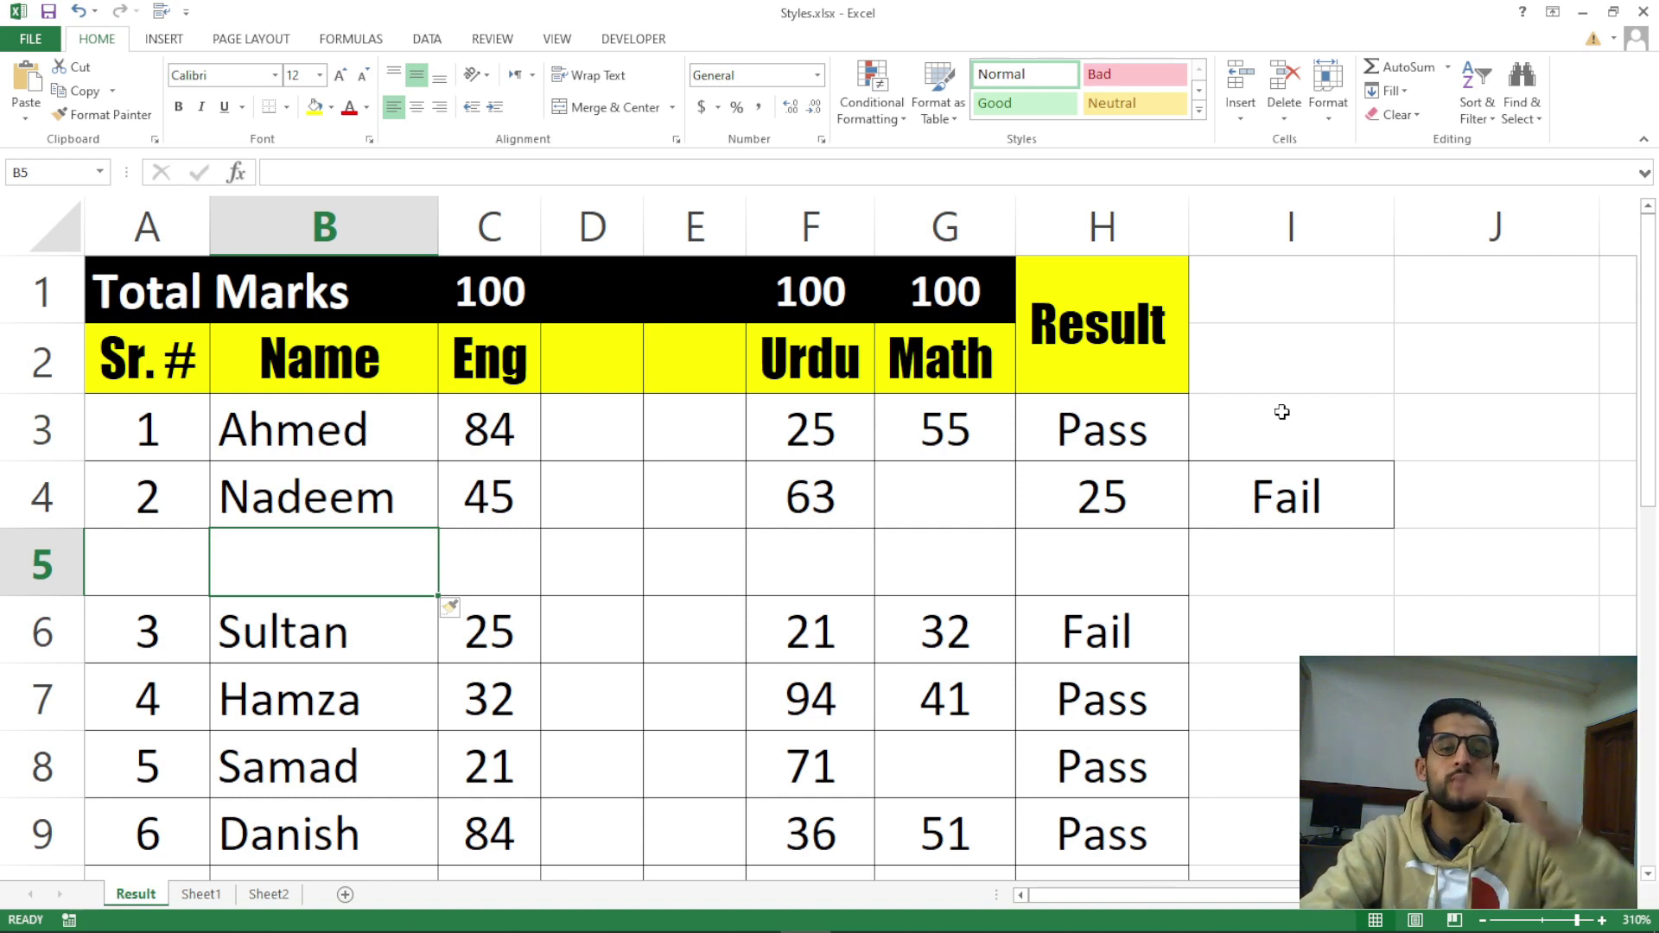
{"action": "left_click", "coordinate": [25, 577]}
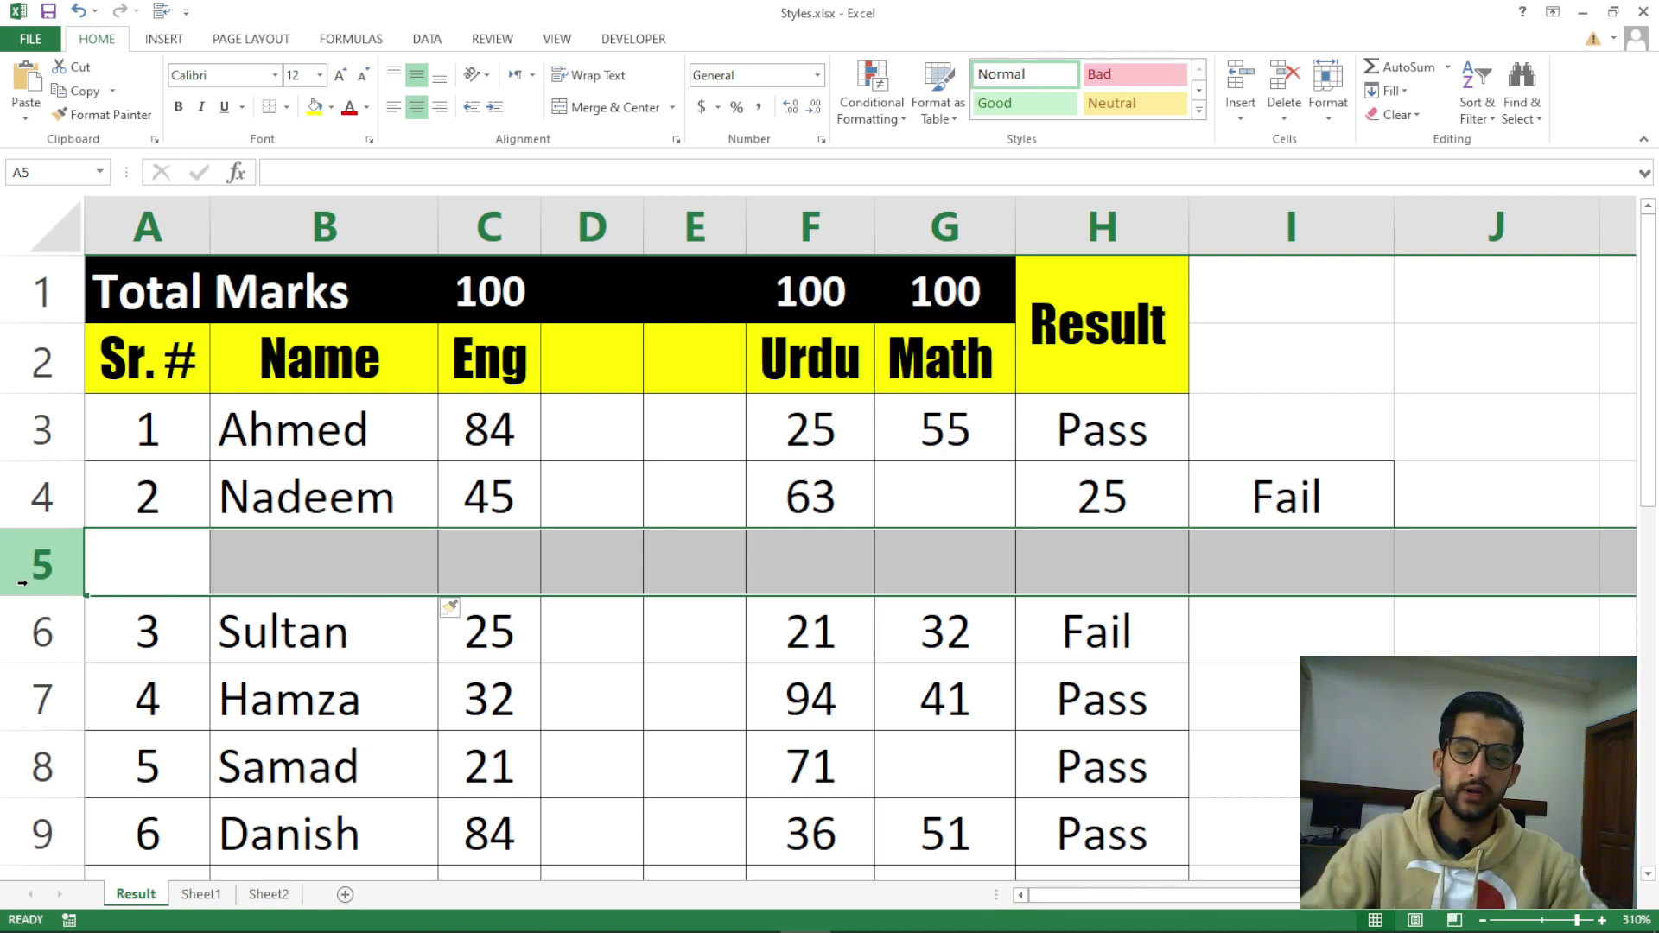
{"action": "left_click", "coordinate": [1241, 121]}
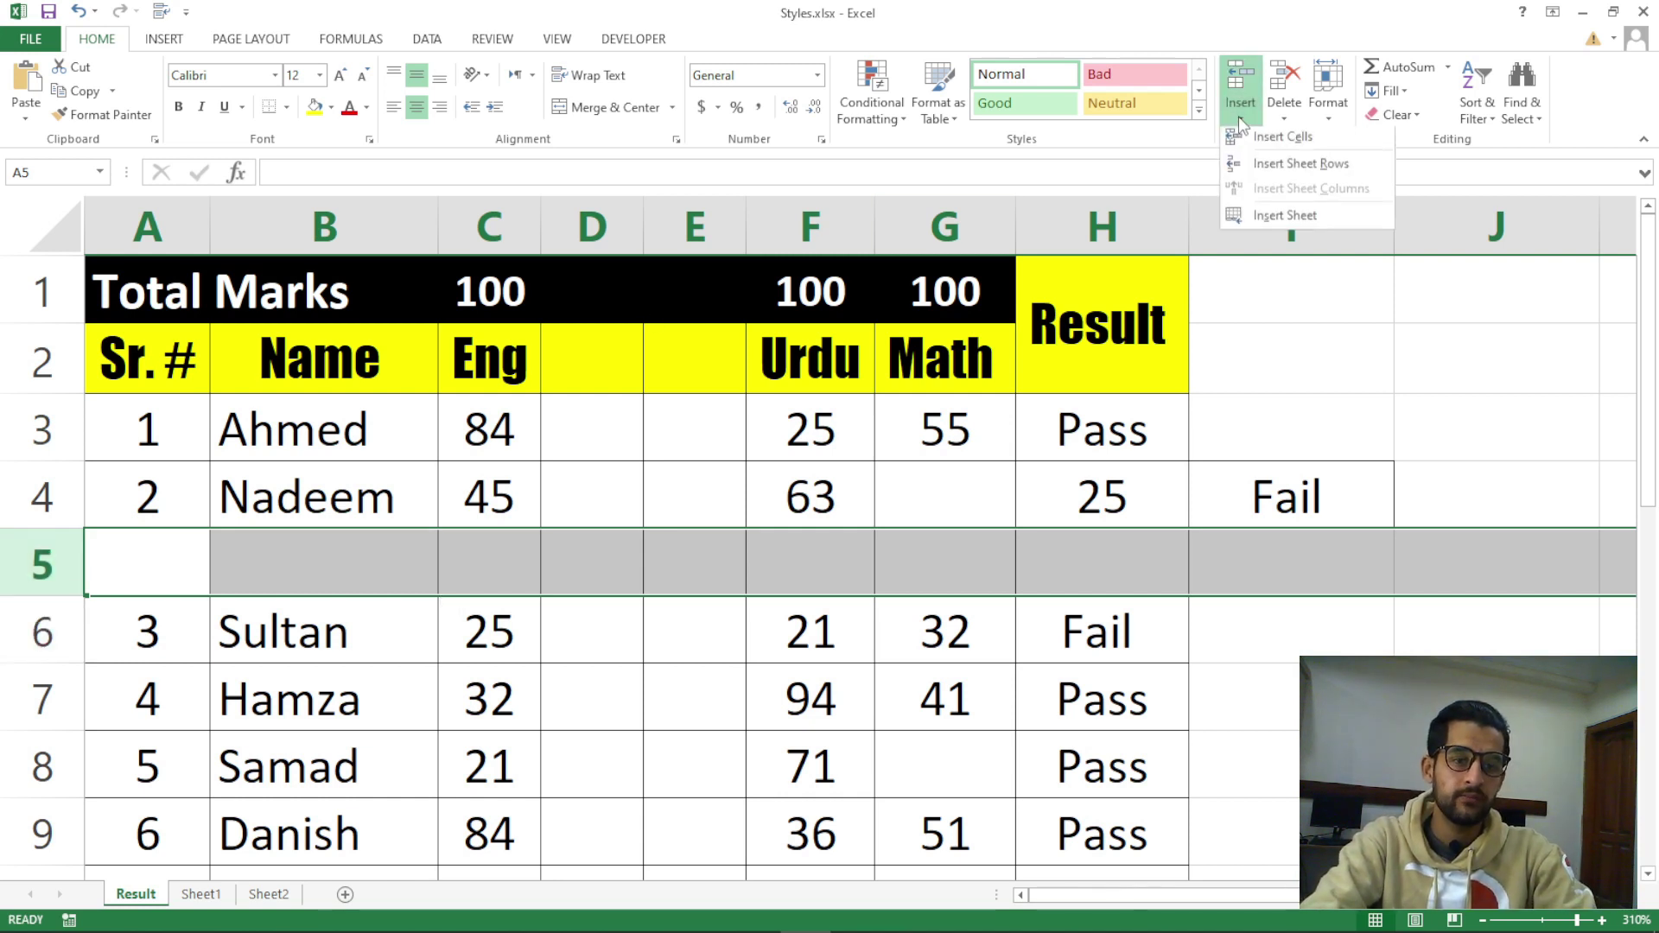
{"action": "left_click", "coordinate": [1266, 139]}
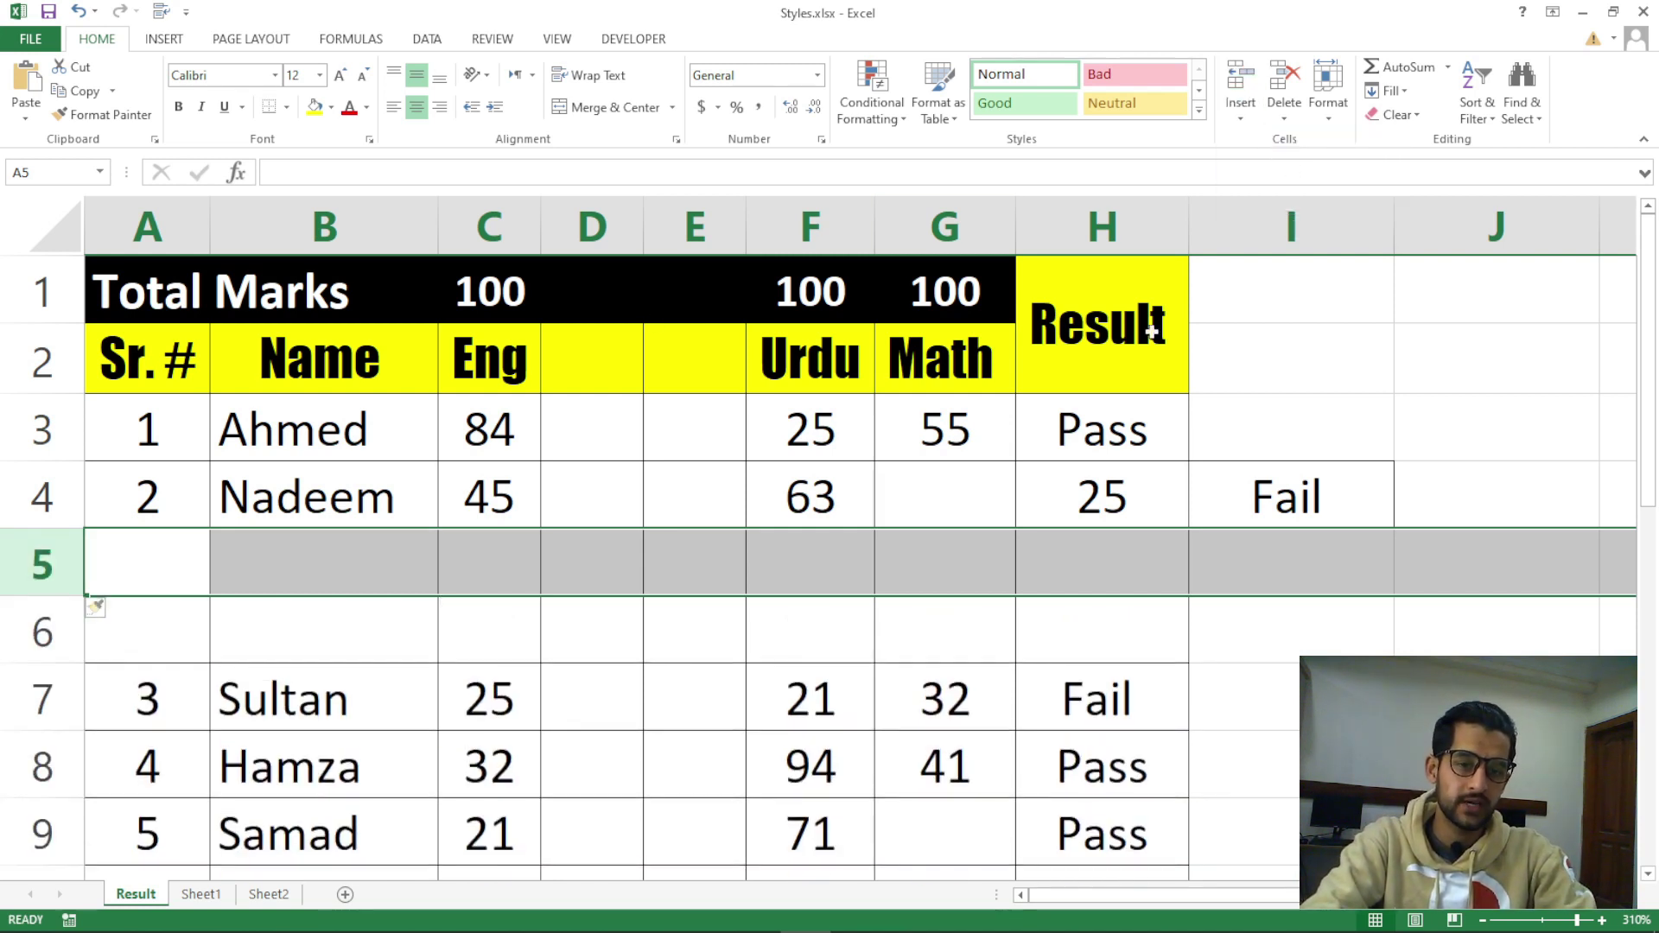
{"action": "key", "text": "ctrl+z"}
{"action": "left_click", "coordinate": [737, 548]}
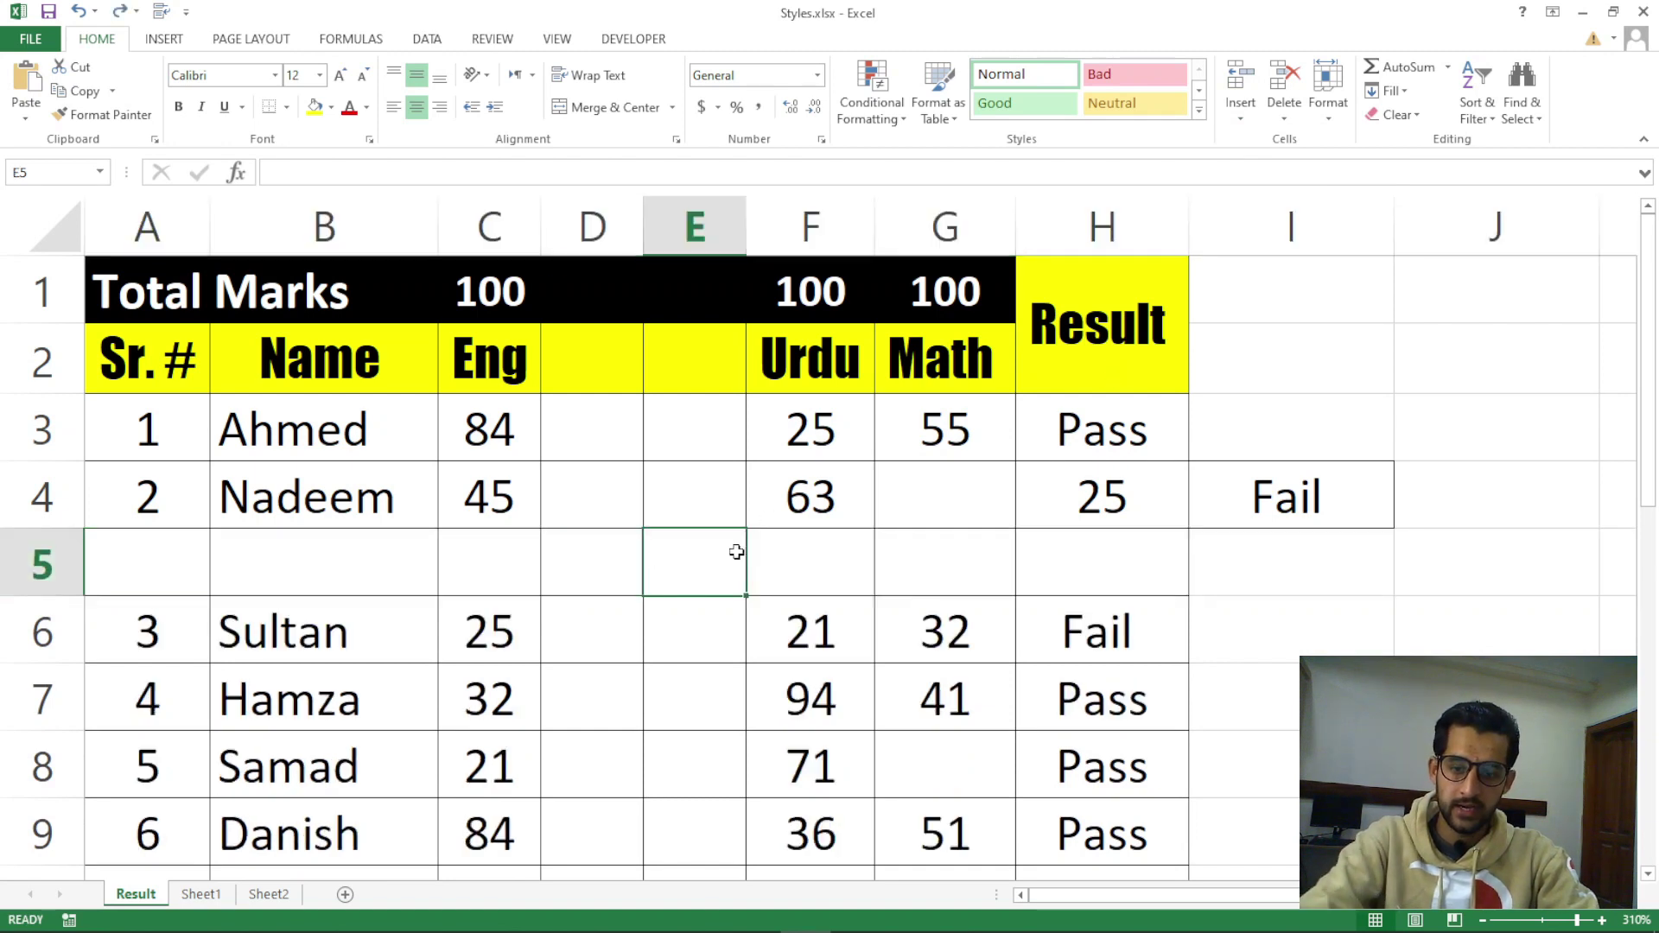
{"action": "left_click", "coordinate": [1245, 119]}
{"action": "left_click", "coordinate": [1287, 138]}
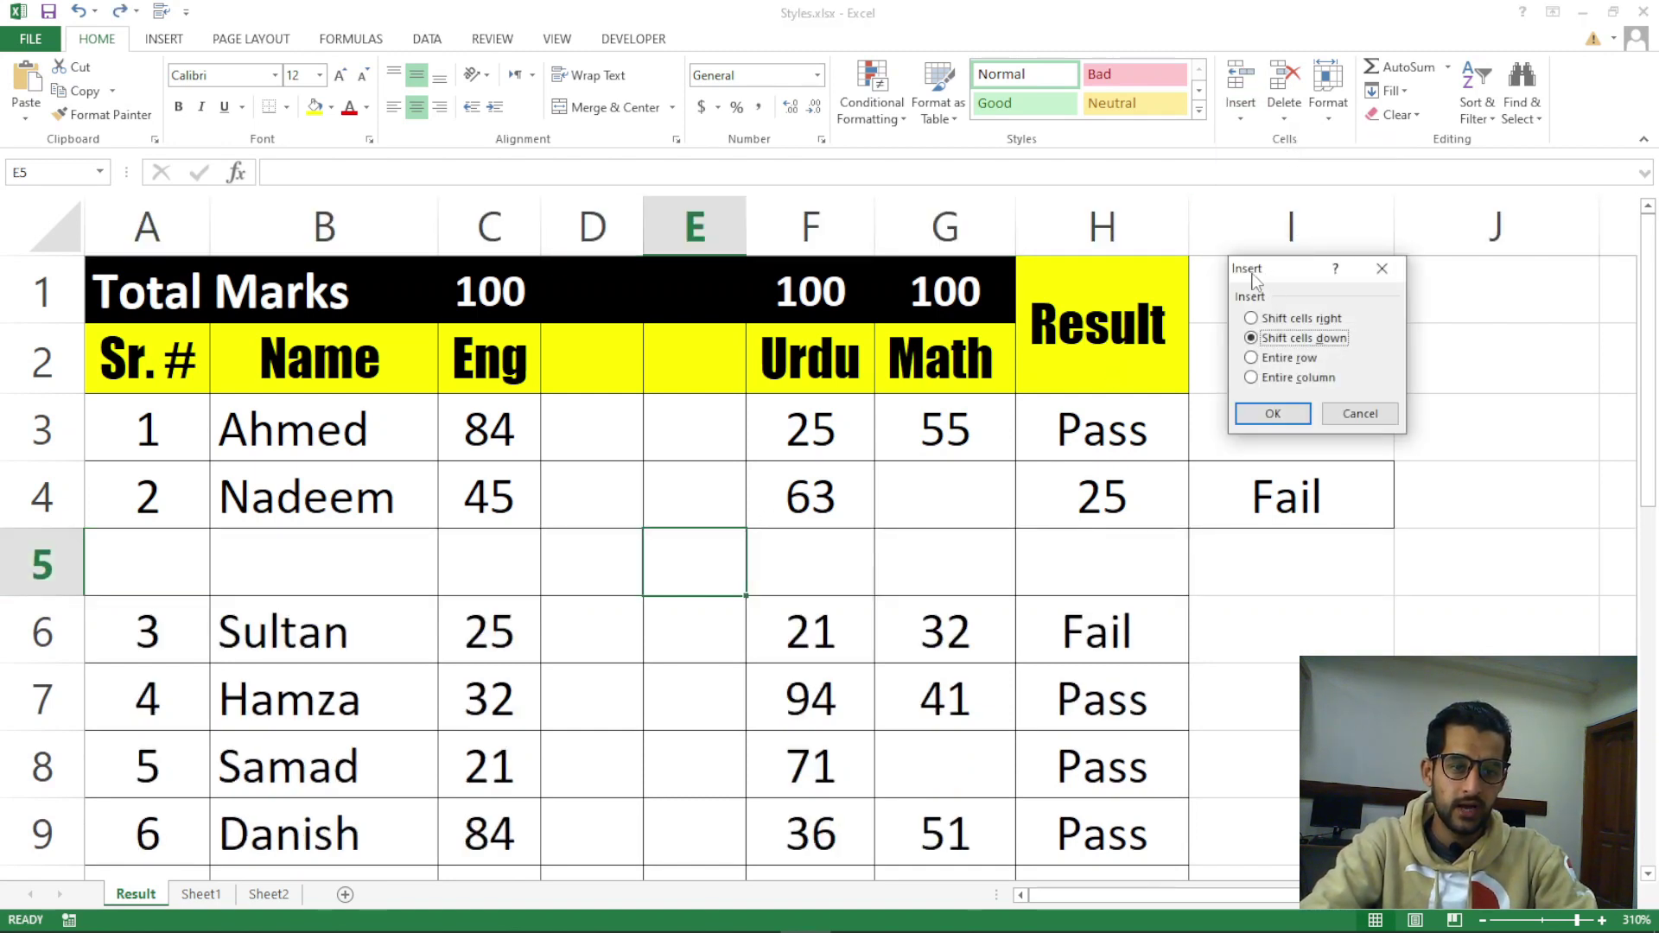
{"action": "left_click_drag", "start_coordinate": [1256, 279], "coordinate": [1254, 300]}
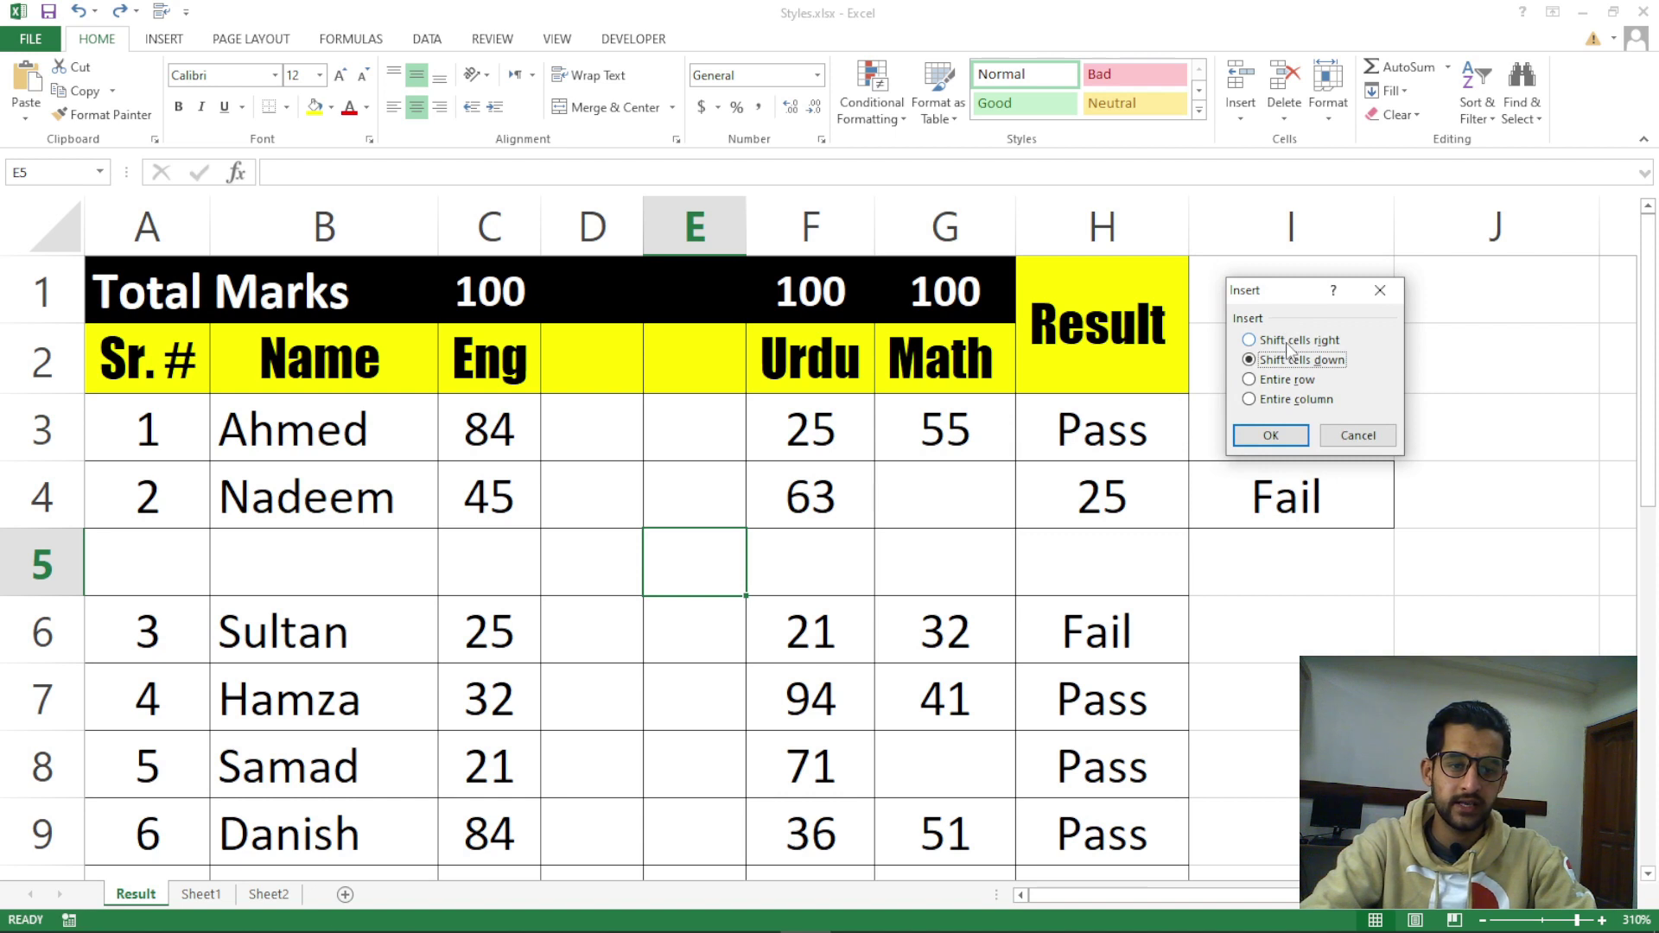
{"action": "left_click", "coordinate": [1289, 341]}
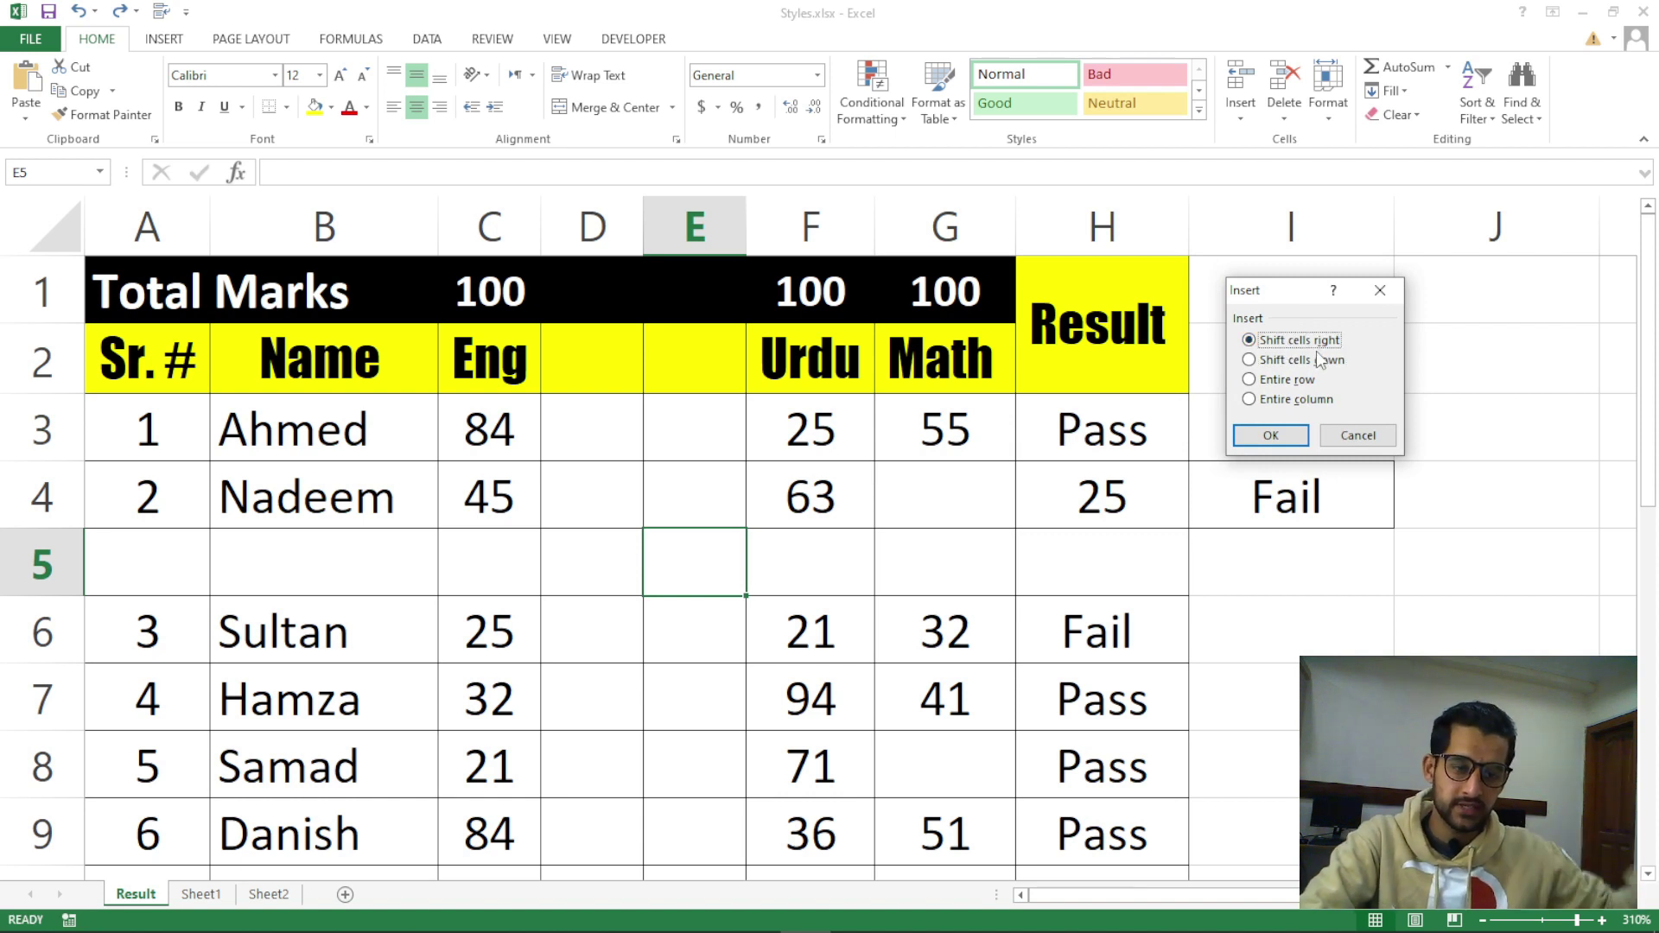
{"action": "left_click", "coordinate": [1317, 360]}
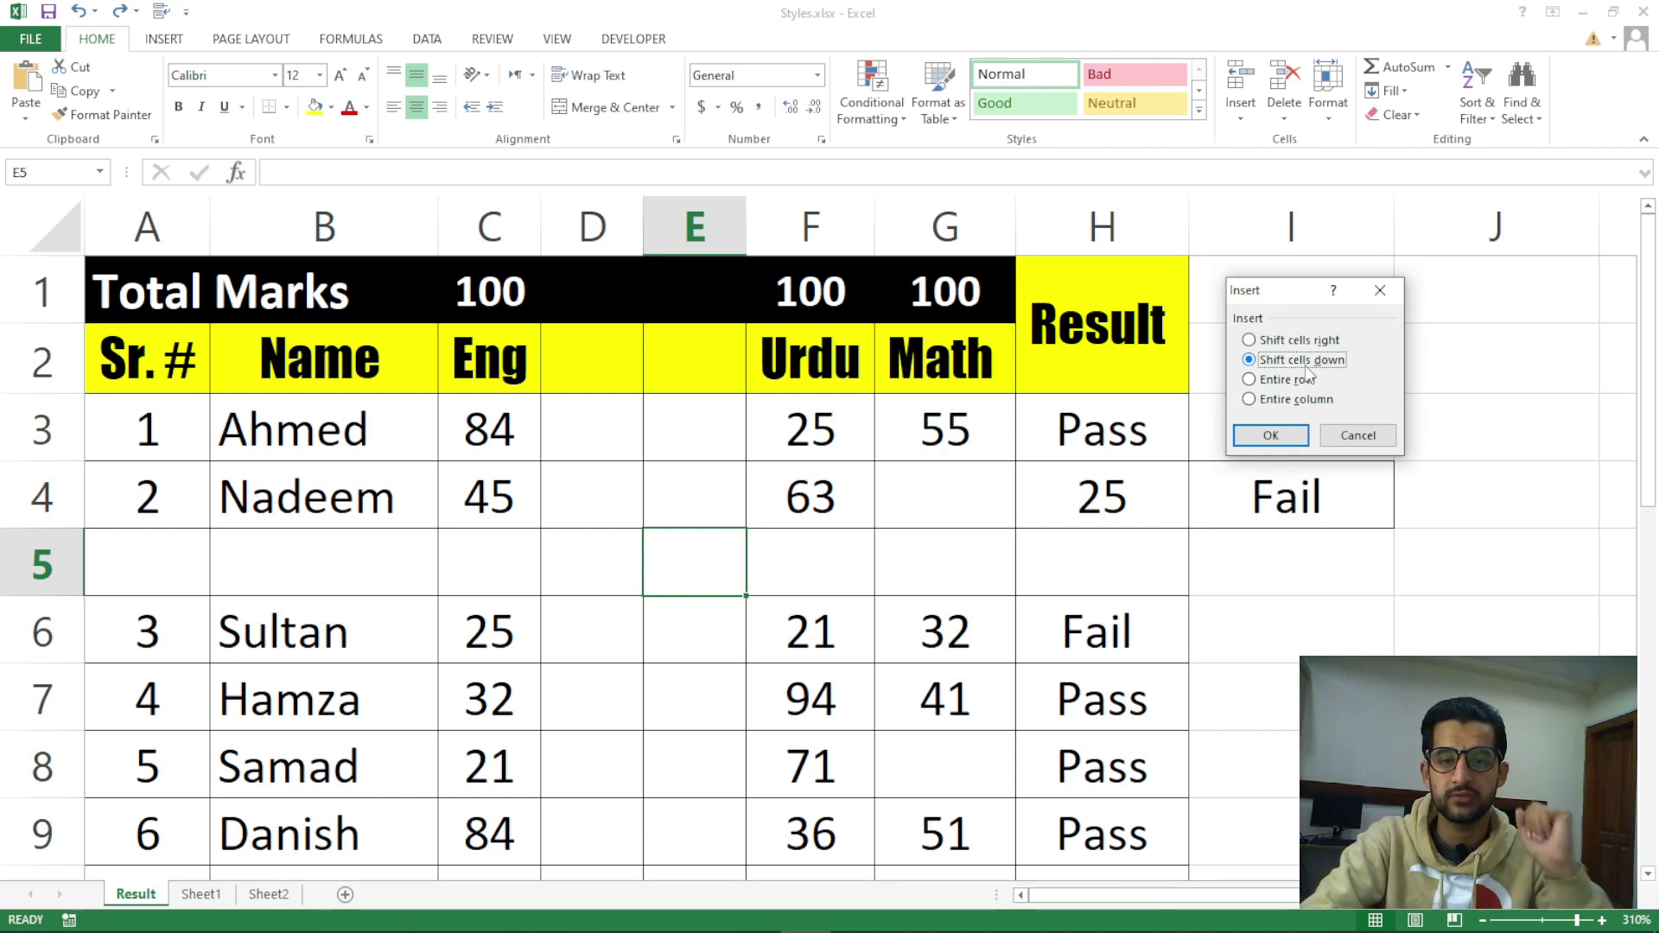
{"action": "left_click", "coordinate": [1296, 380]}
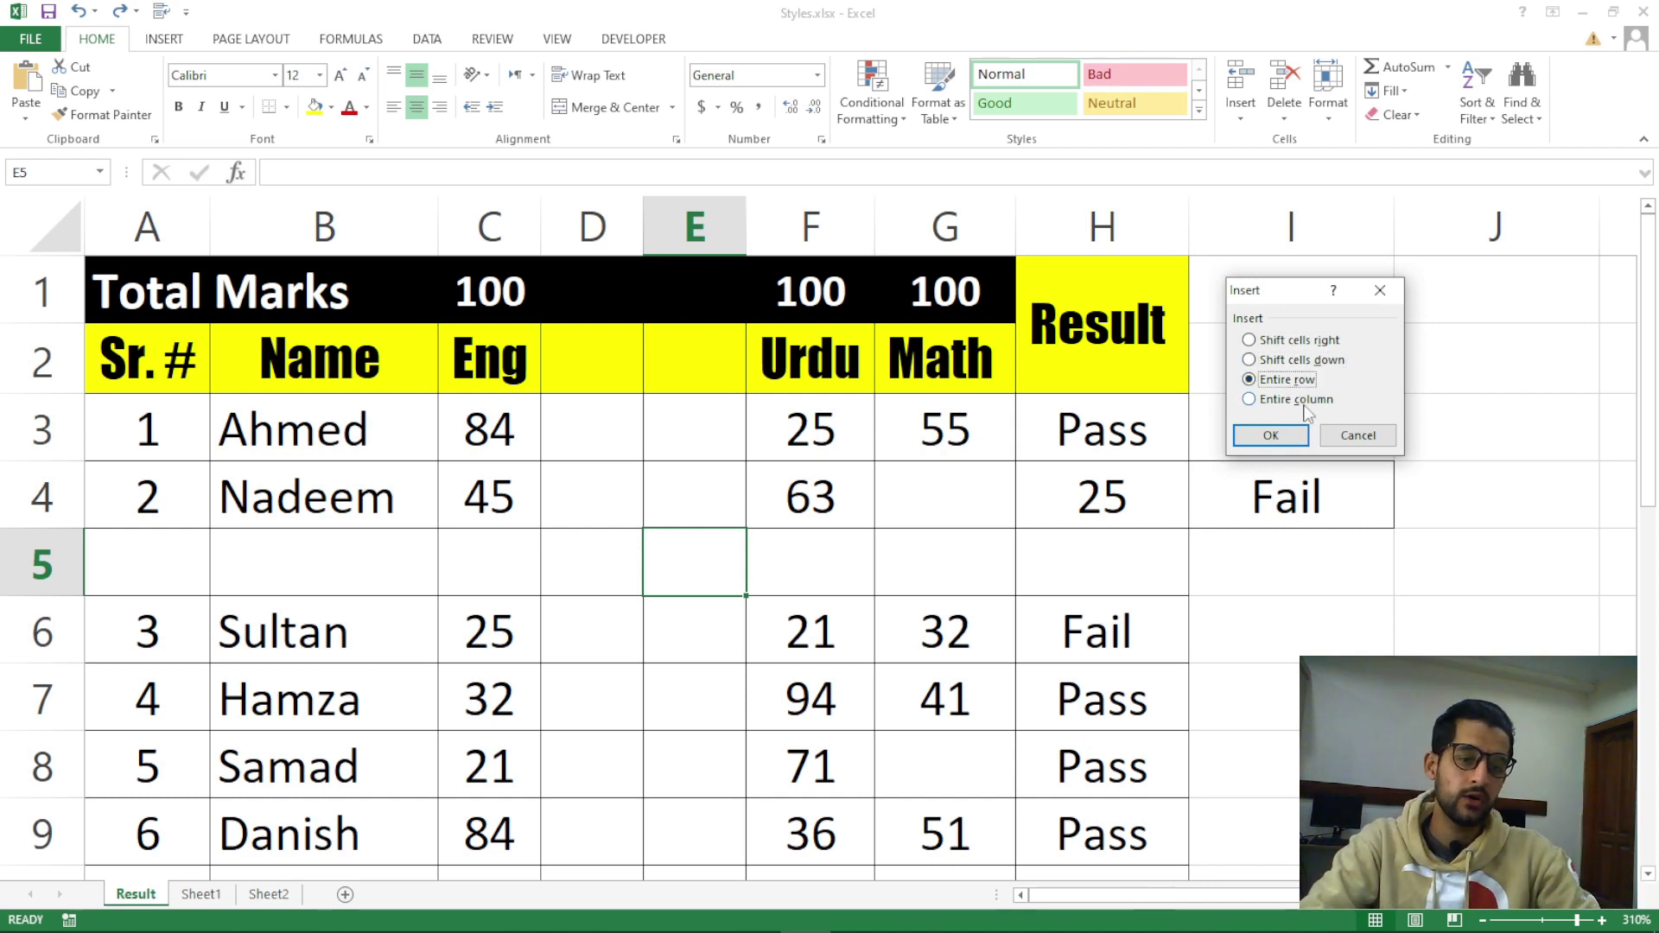
{"action": "left_click", "coordinate": [1305, 405]}
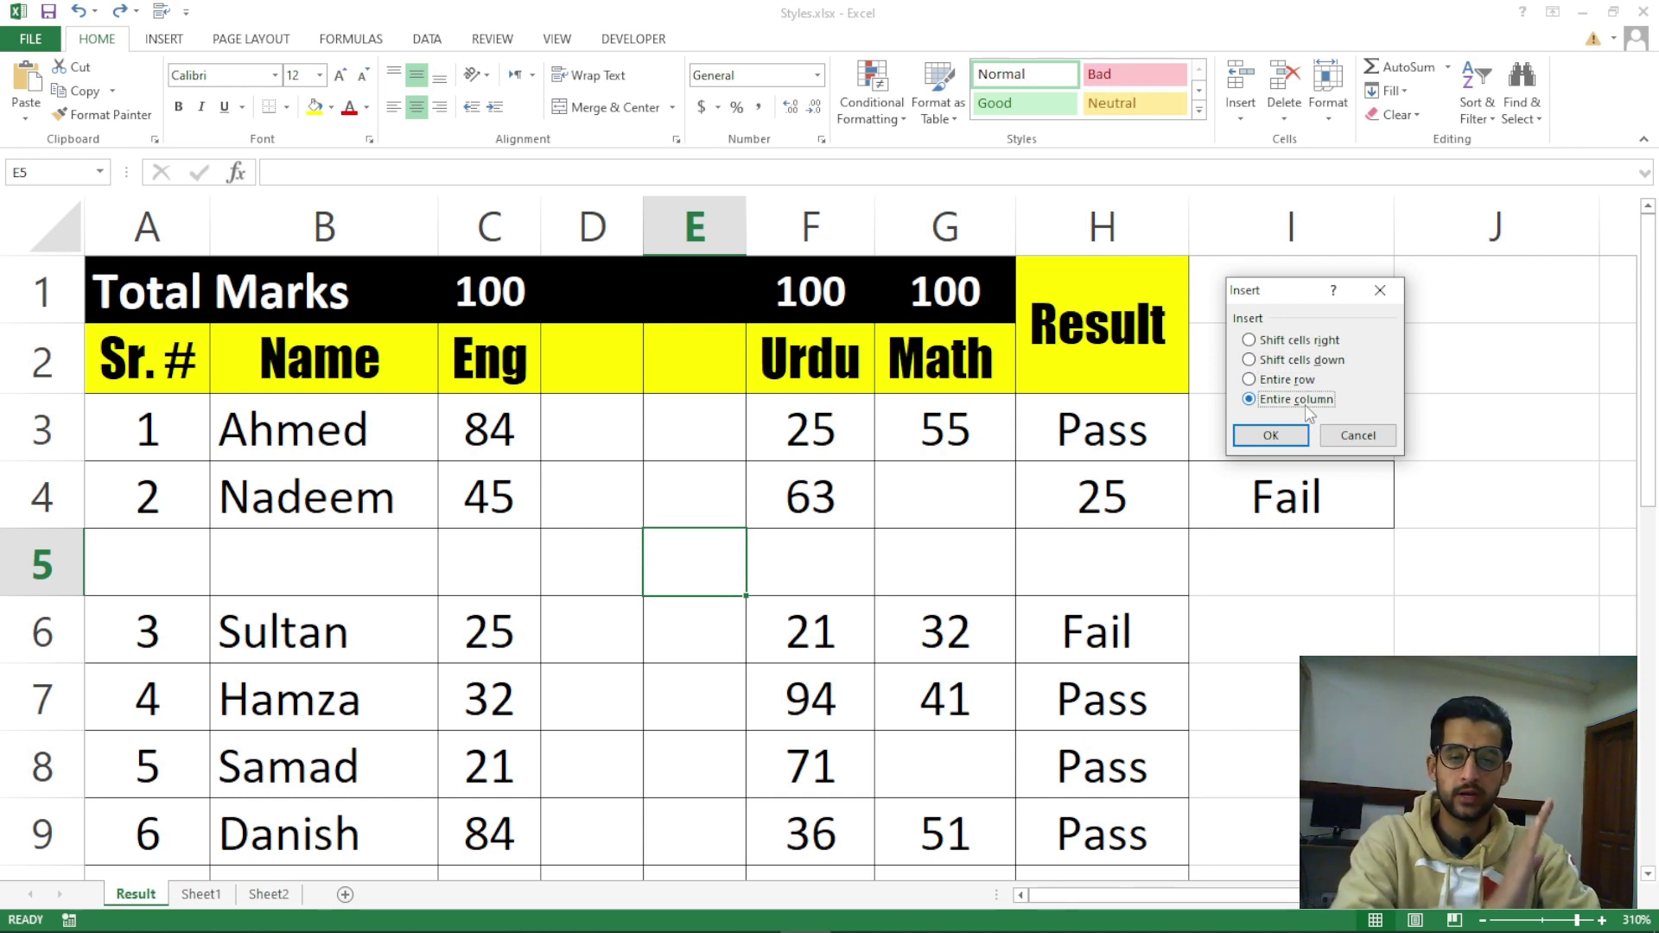
{"action": "left_click", "coordinate": [1380, 290]}
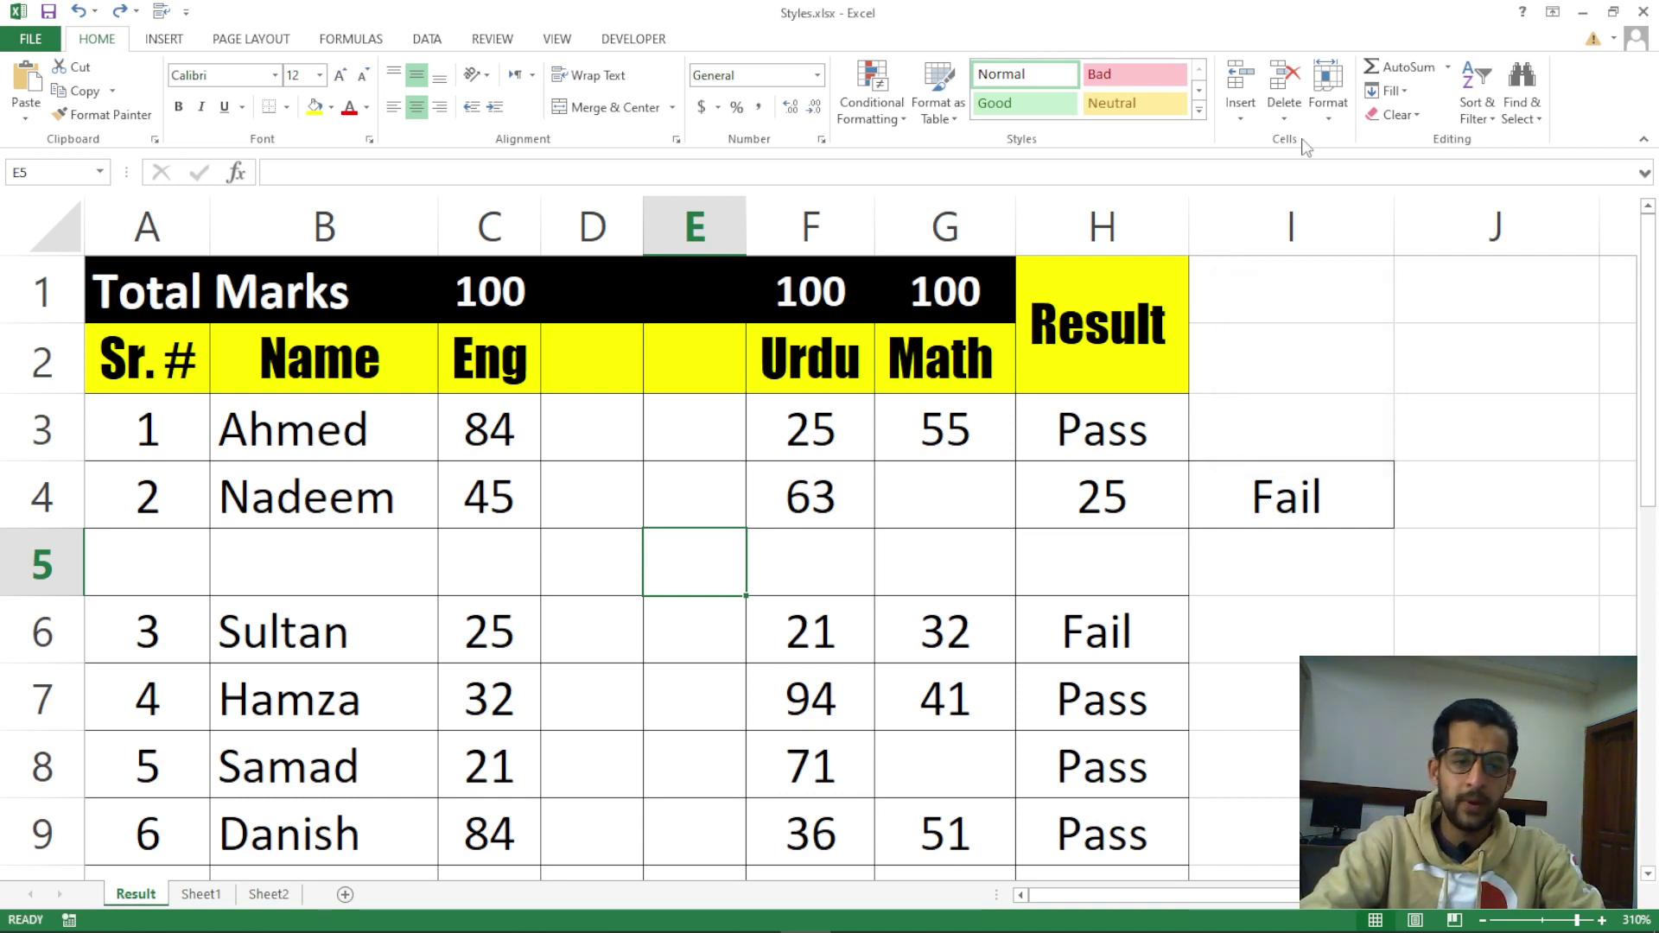
{"action": "left_click", "coordinate": [1241, 113]}
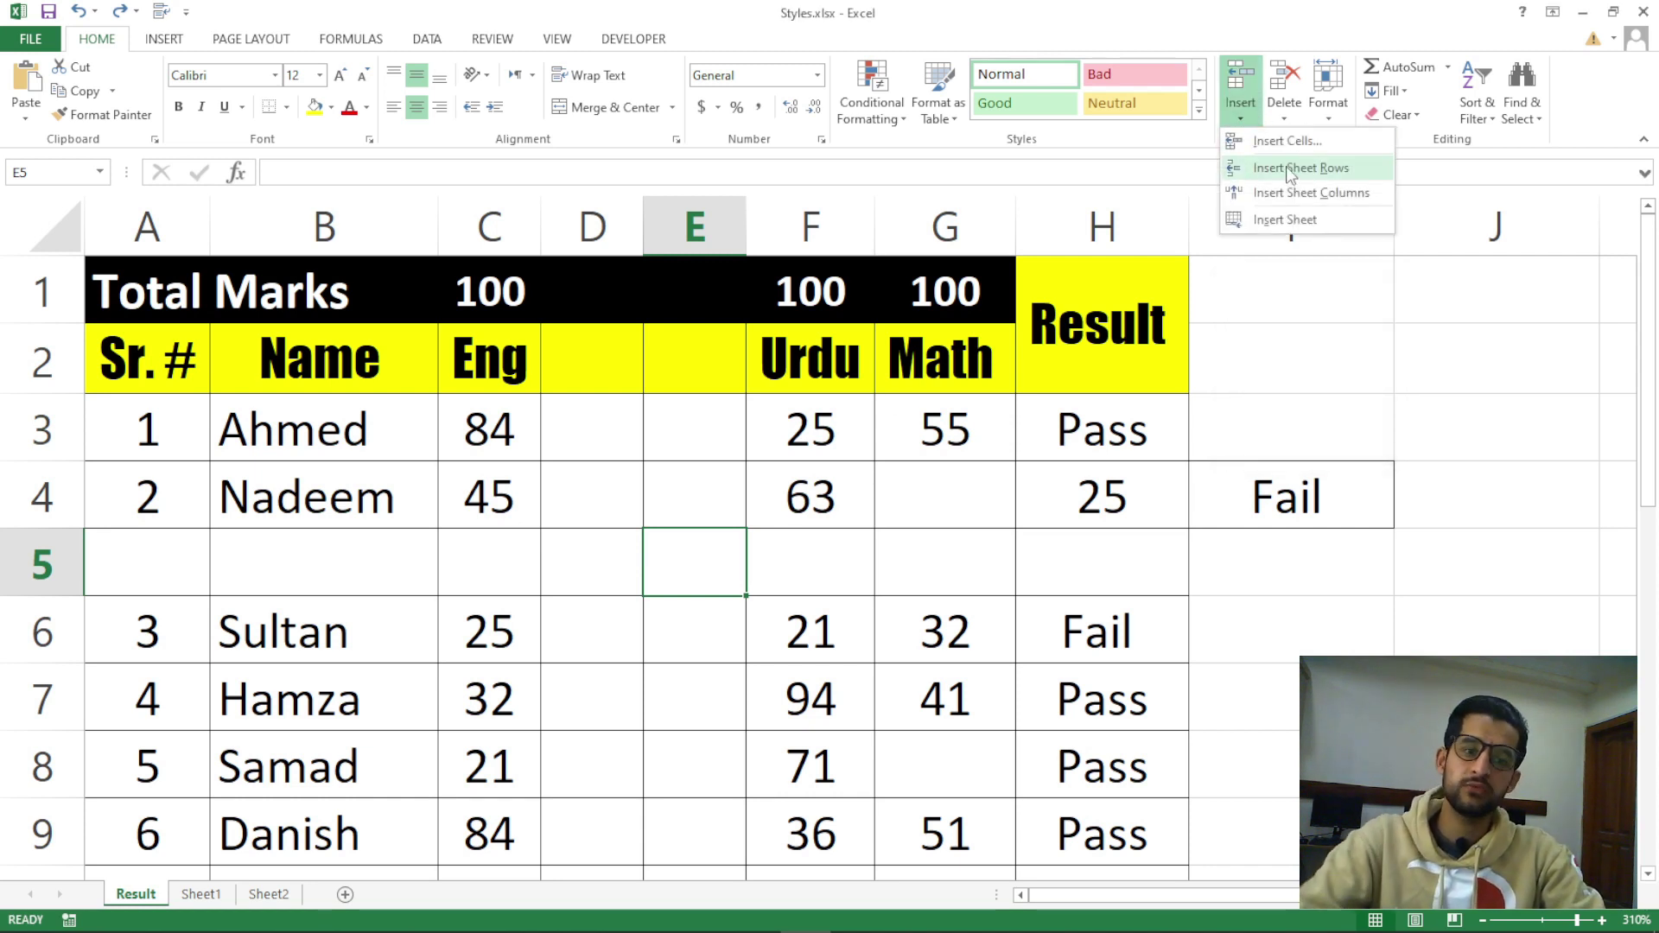
{"action": "left_click", "coordinate": [1287, 140]}
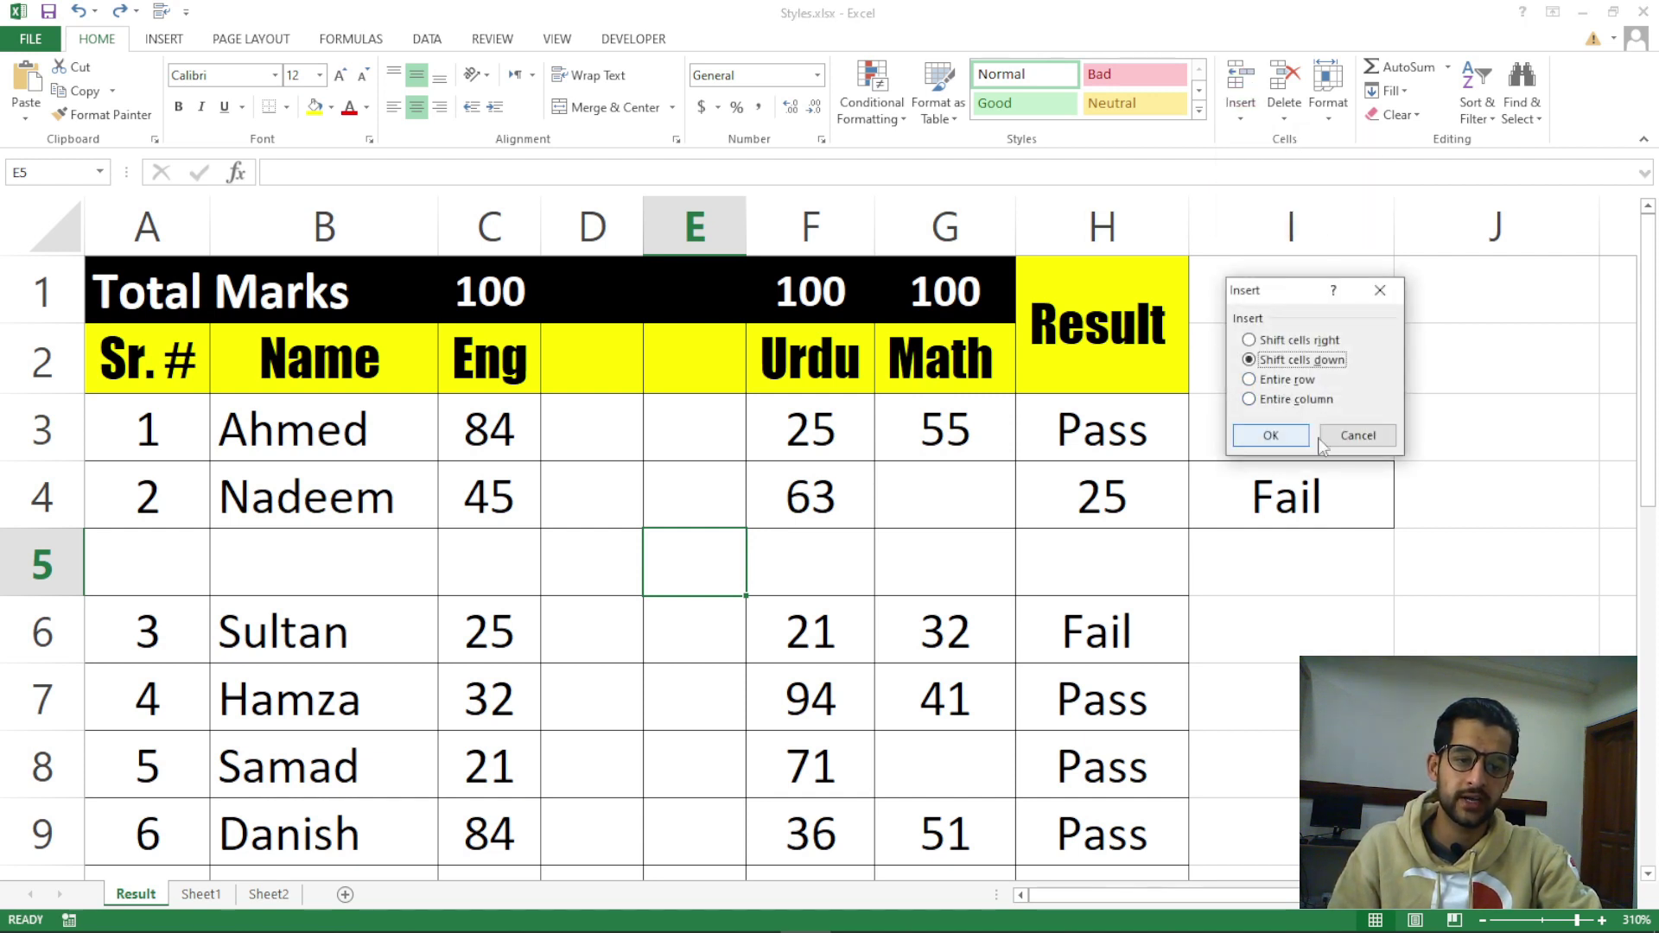
{"action": "left_click", "coordinate": [1348, 435]}
{"action": "left_click", "coordinate": [1245, 114]}
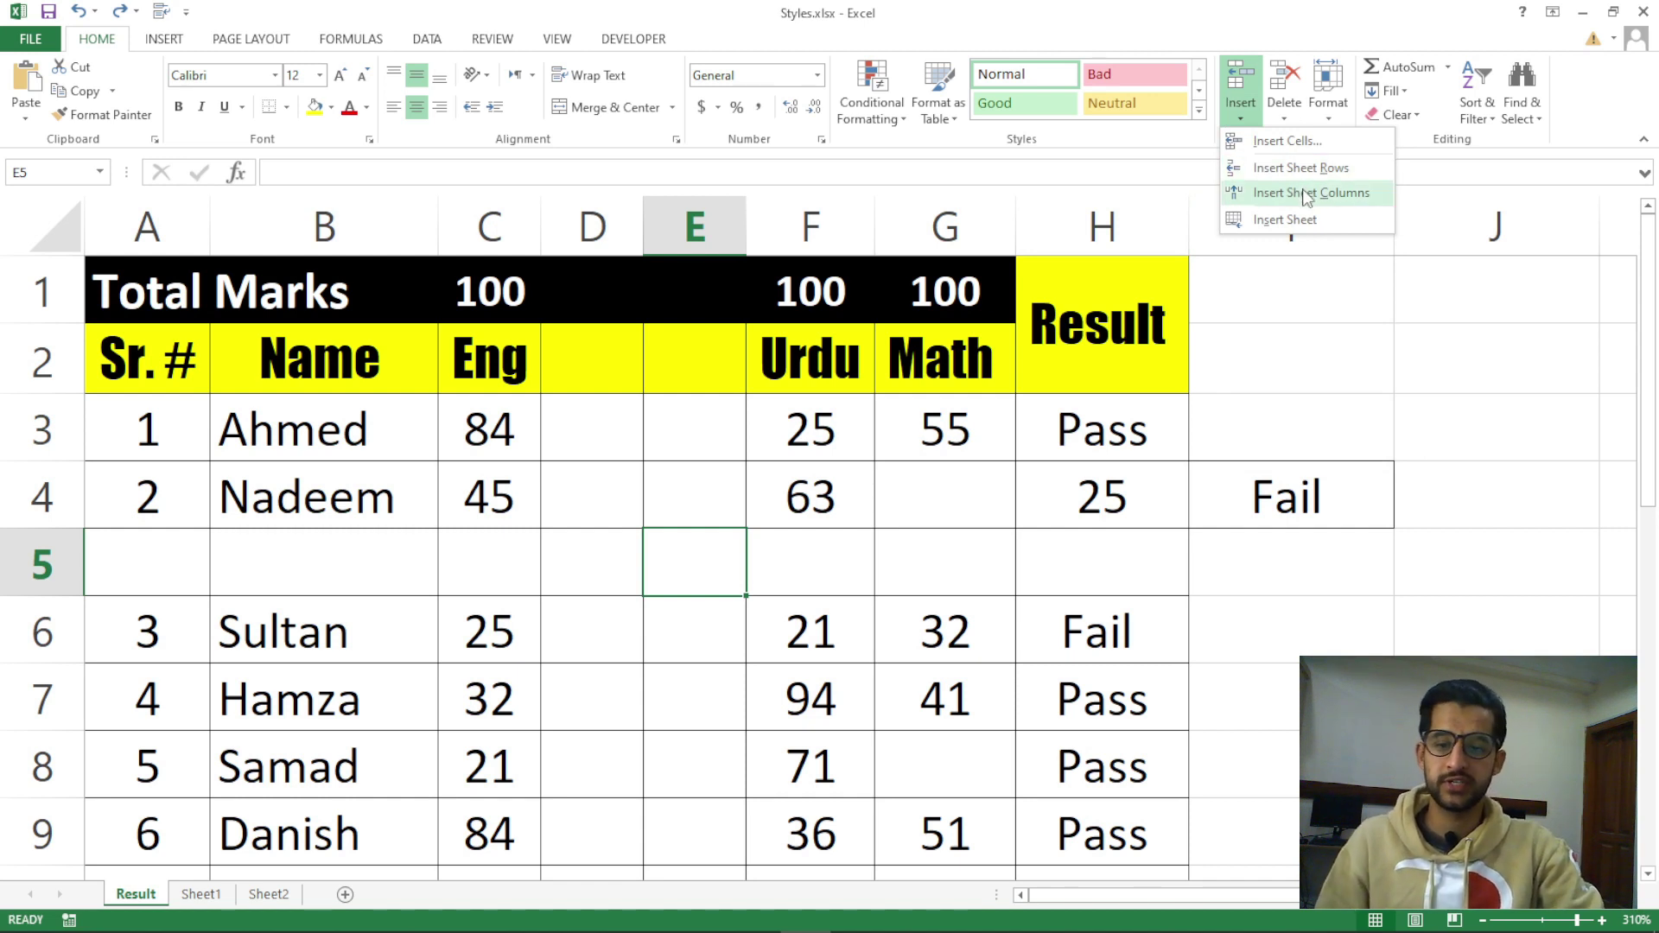
{"action": "left_click", "coordinate": [651, 567]}
{"action": "left_click", "coordinate": [614, 500]}
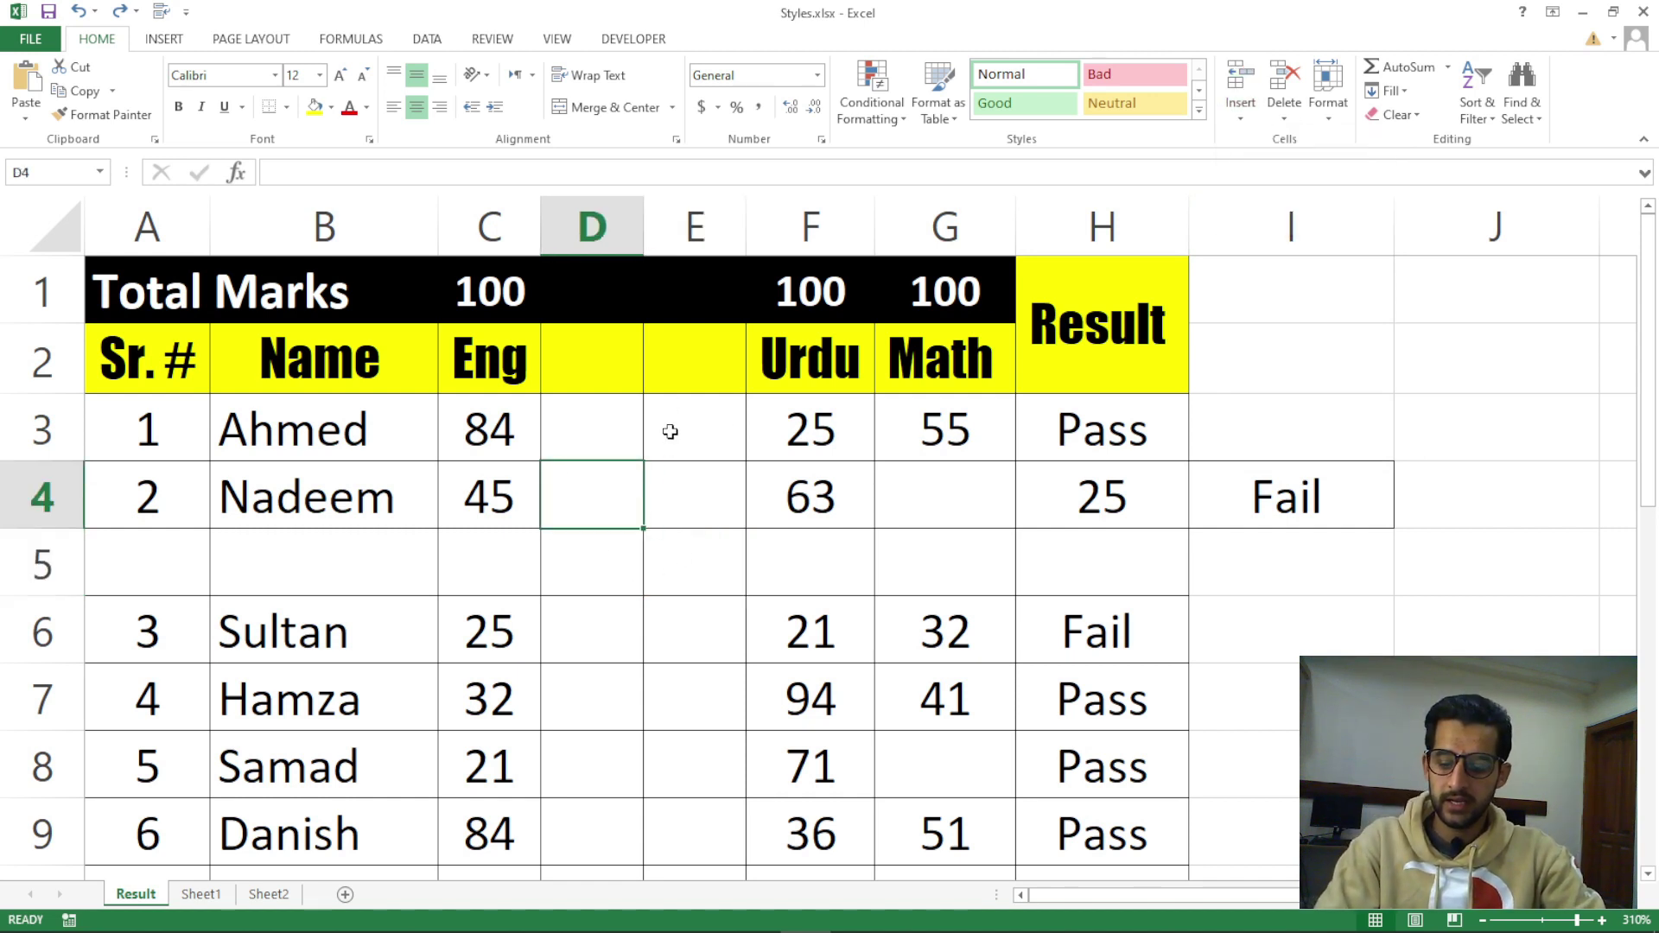
{"action": "left_click", "coordinate": [799, 432]}
With Math cell G3 selected, insert a sheet column so an empty column precedes Math
{"action": "left_click", "coordinate": [902, 430]}
{"action": "left_click", "coordinate": [955, 227]}
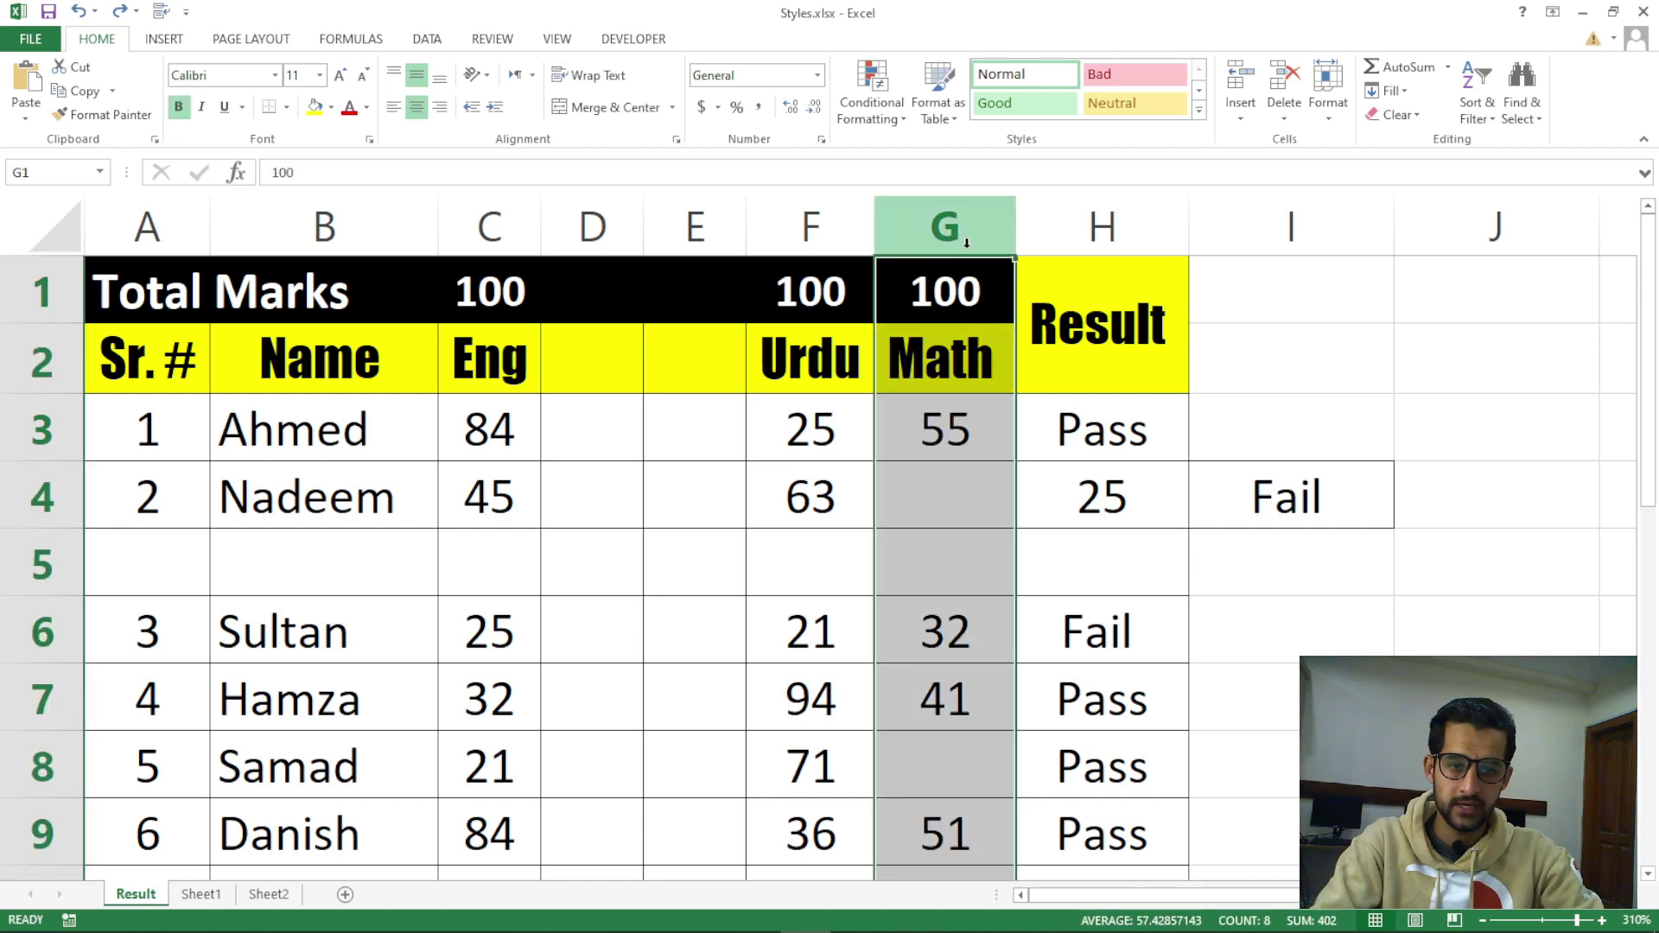
{"action": "left_click", "coordinate": [970, 378]}
{"action": "left_click", "coordinate": [955, 424]}
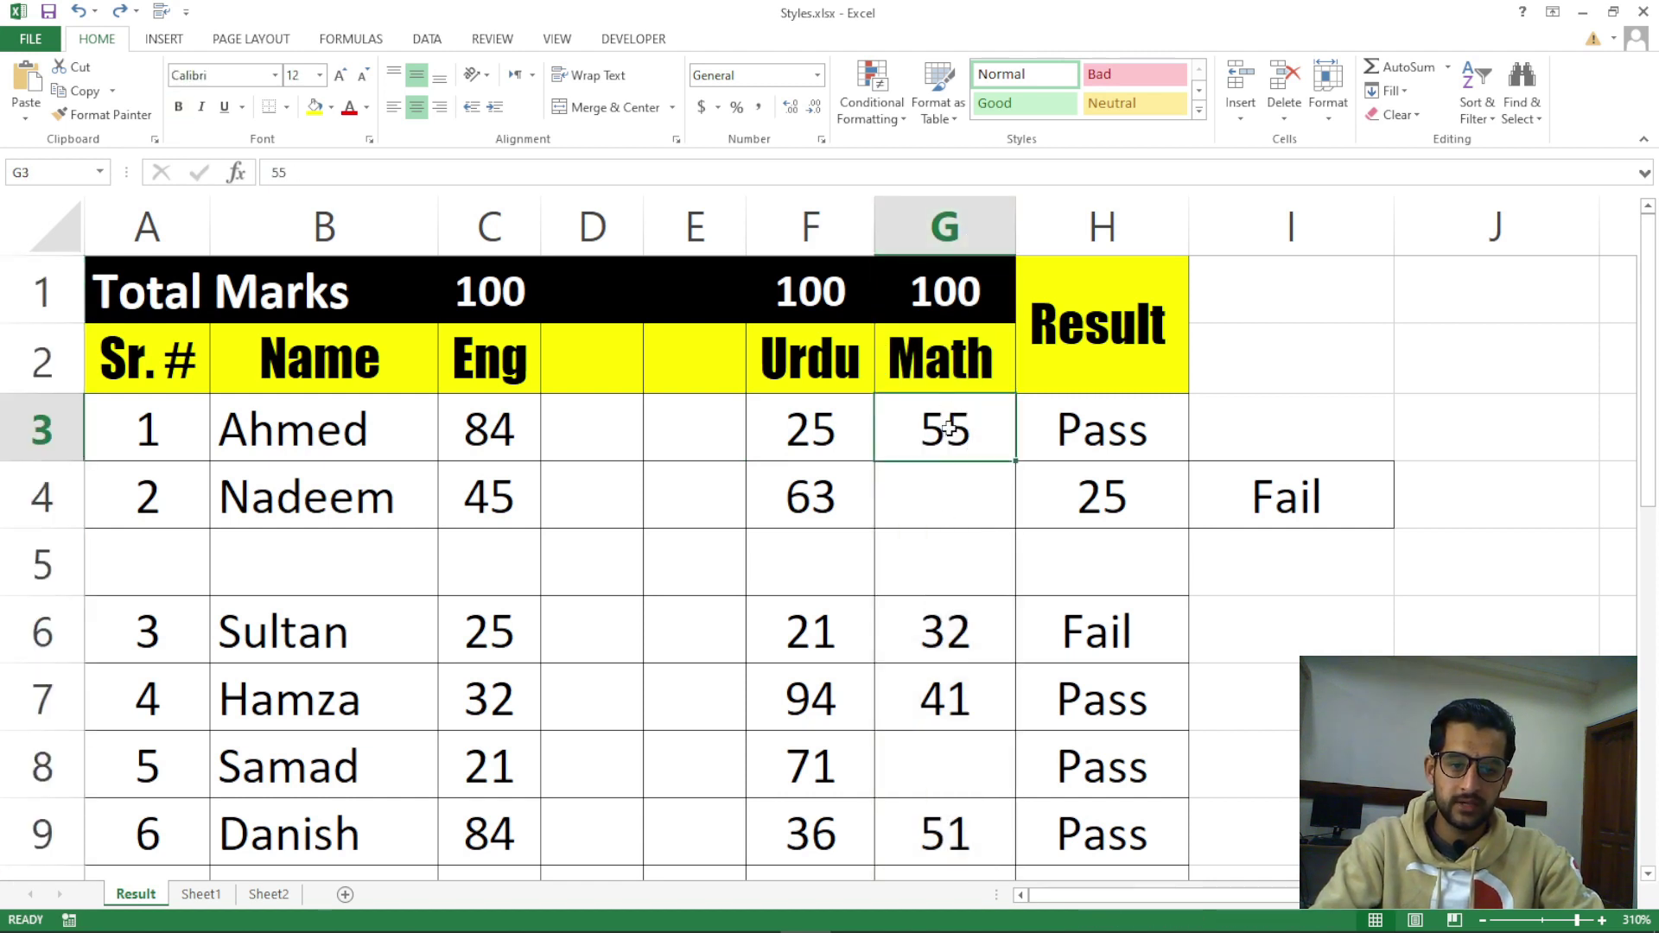
{"action": "left_click", "coordinate": [949, 490]}
{"action": "left_click", "coordinate": [948, 432]}
{"action": "left_click", "coordinate": [1245, 119]}
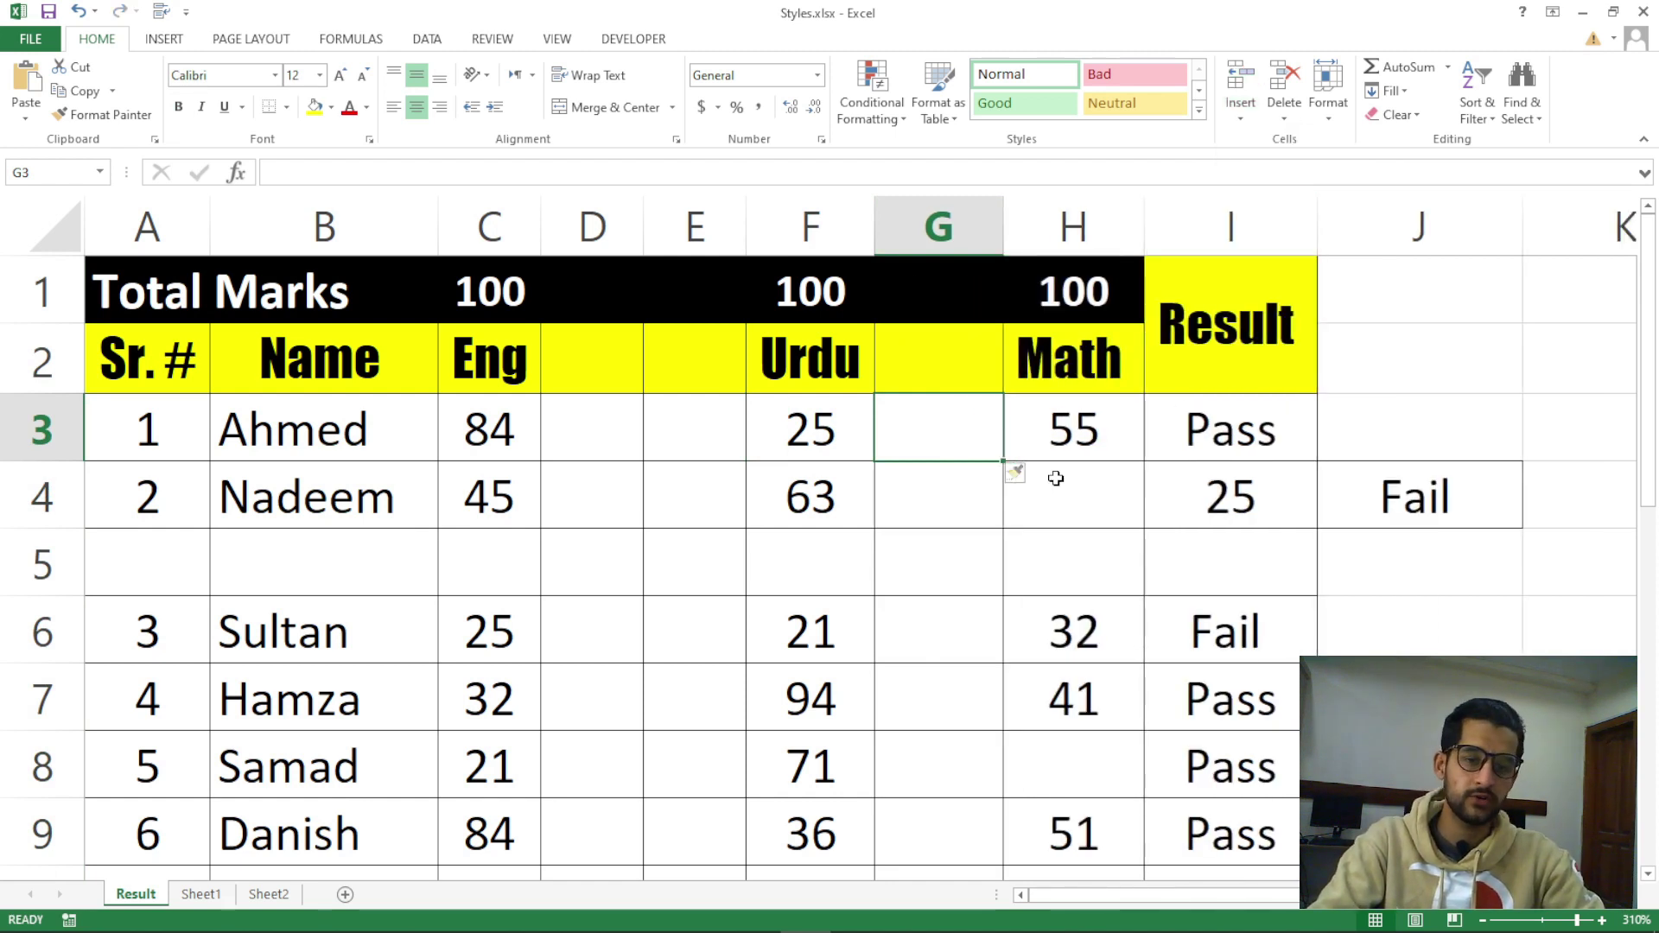
{"action": "left_click", "coordinate": [158, 437]}
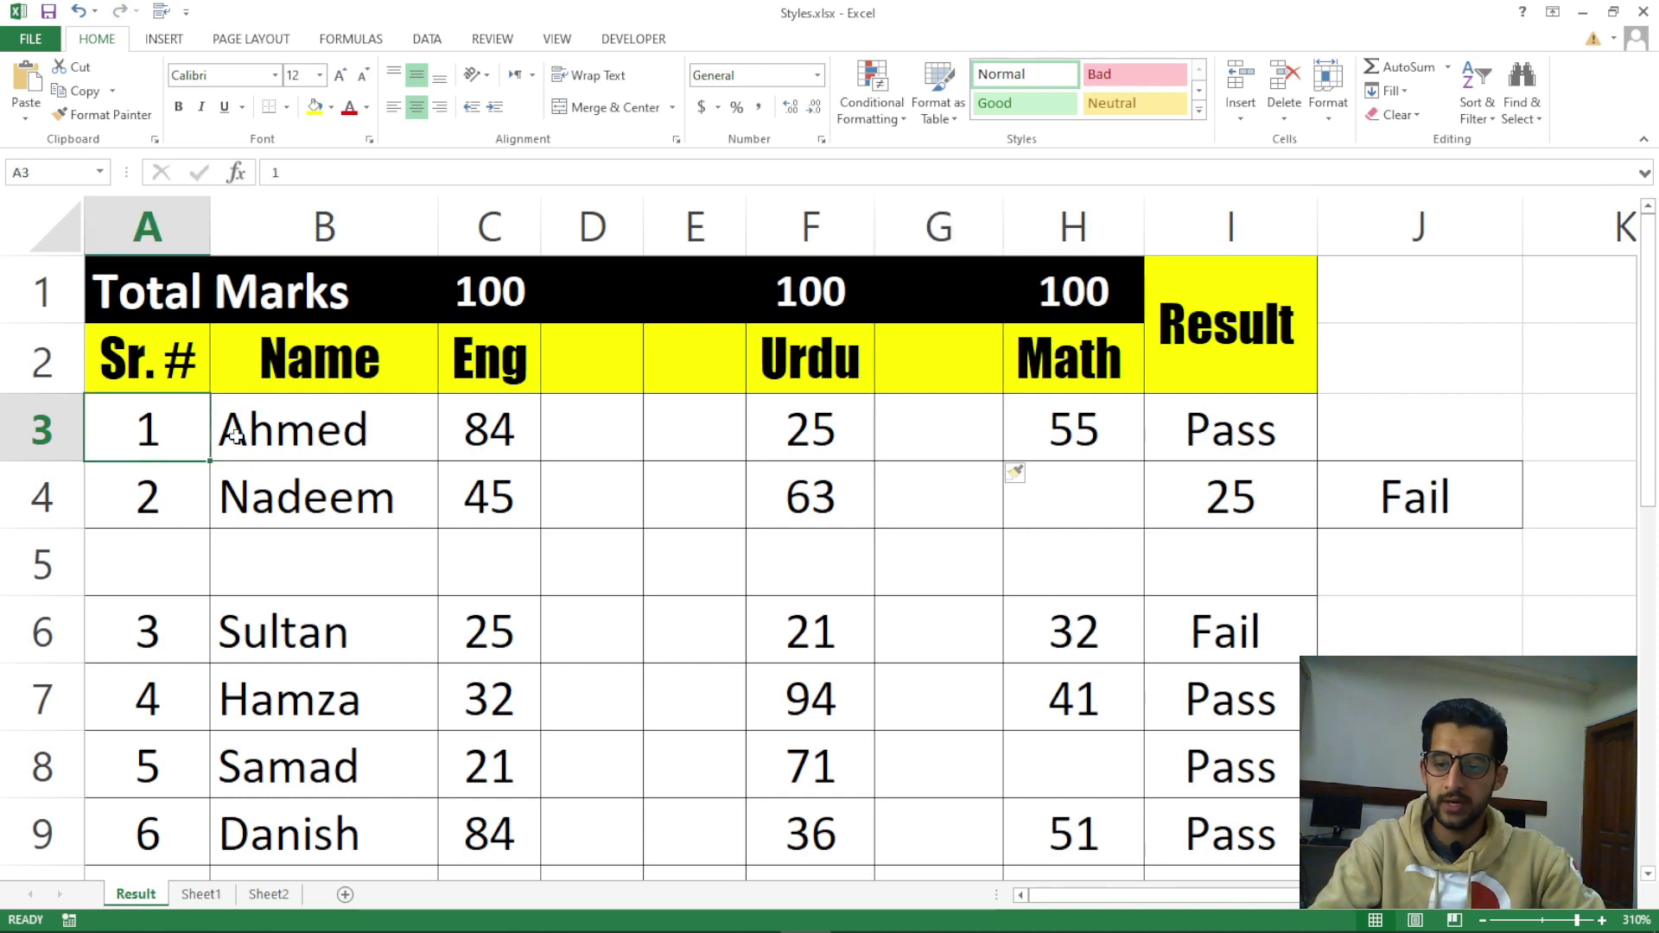
{"action": "left_click", "coordinate": [298, 424]}
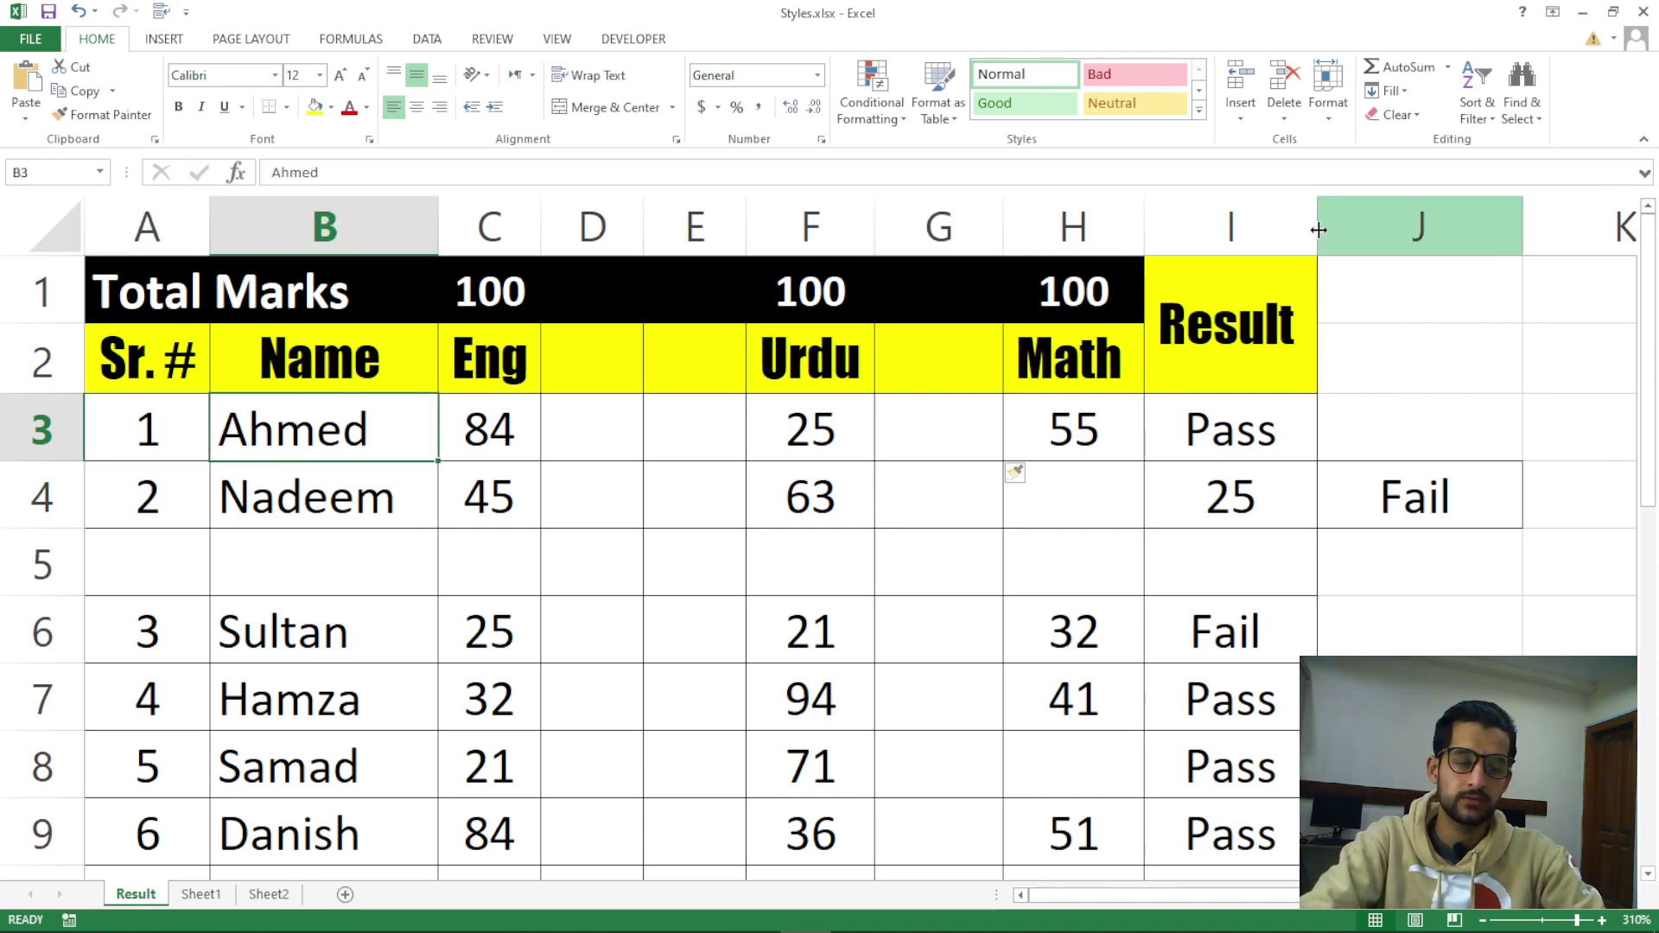
{"action": "left_click", "coordinate": [1240, 119]}
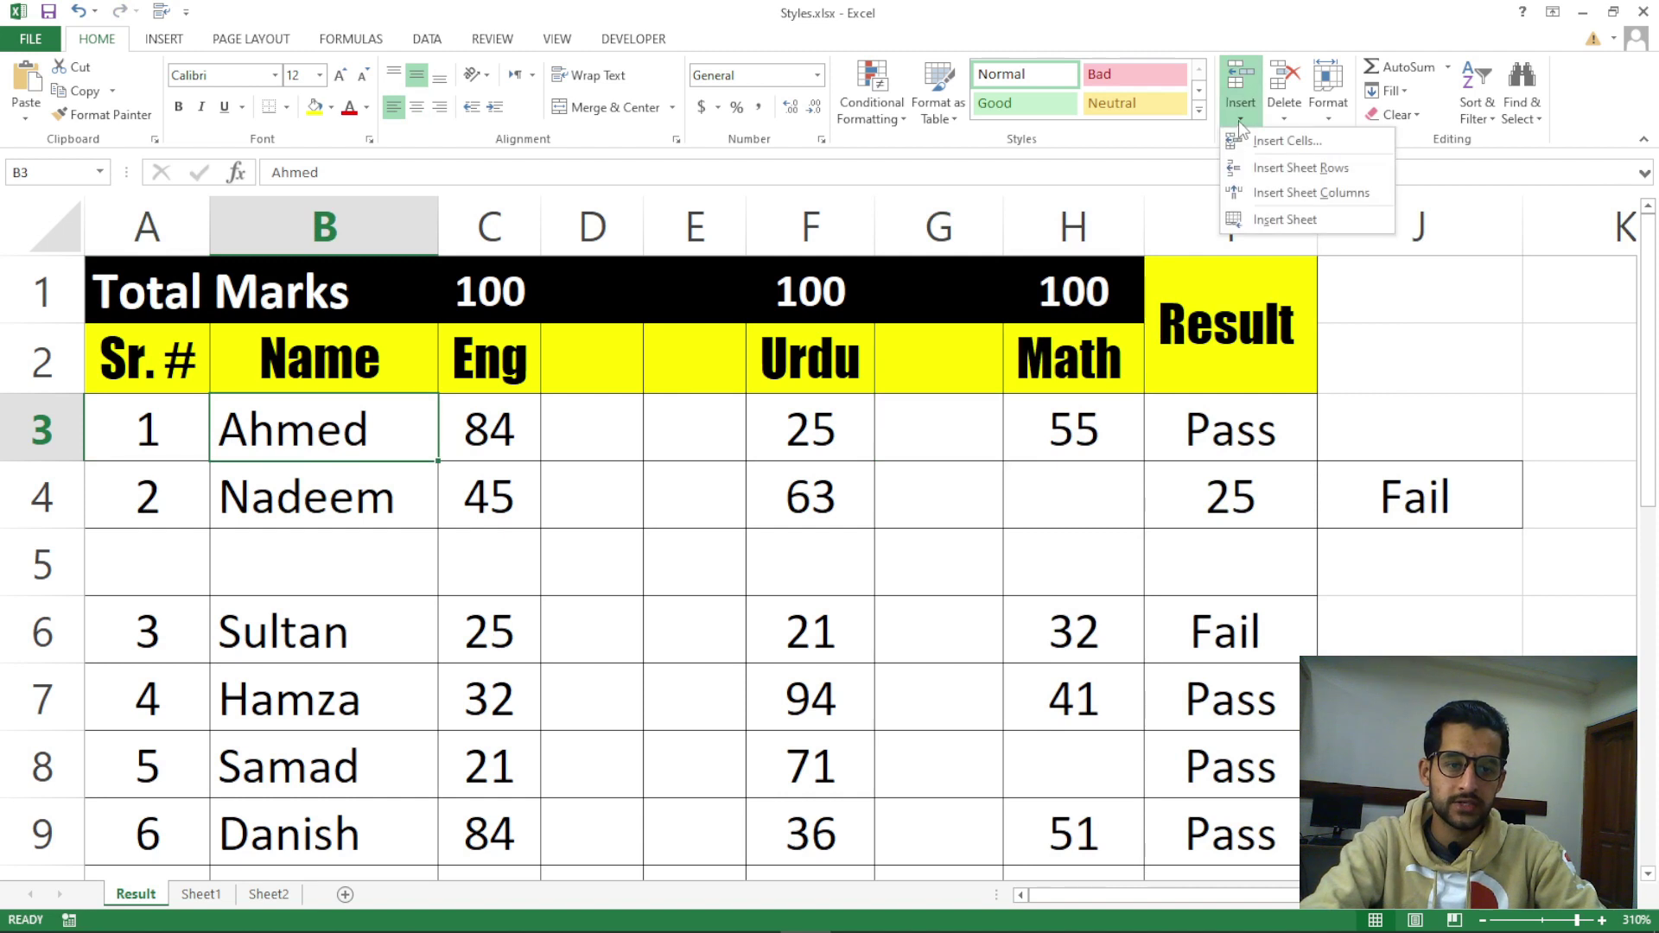
{"action": "left_click", "coordinate": [1301, 170]}
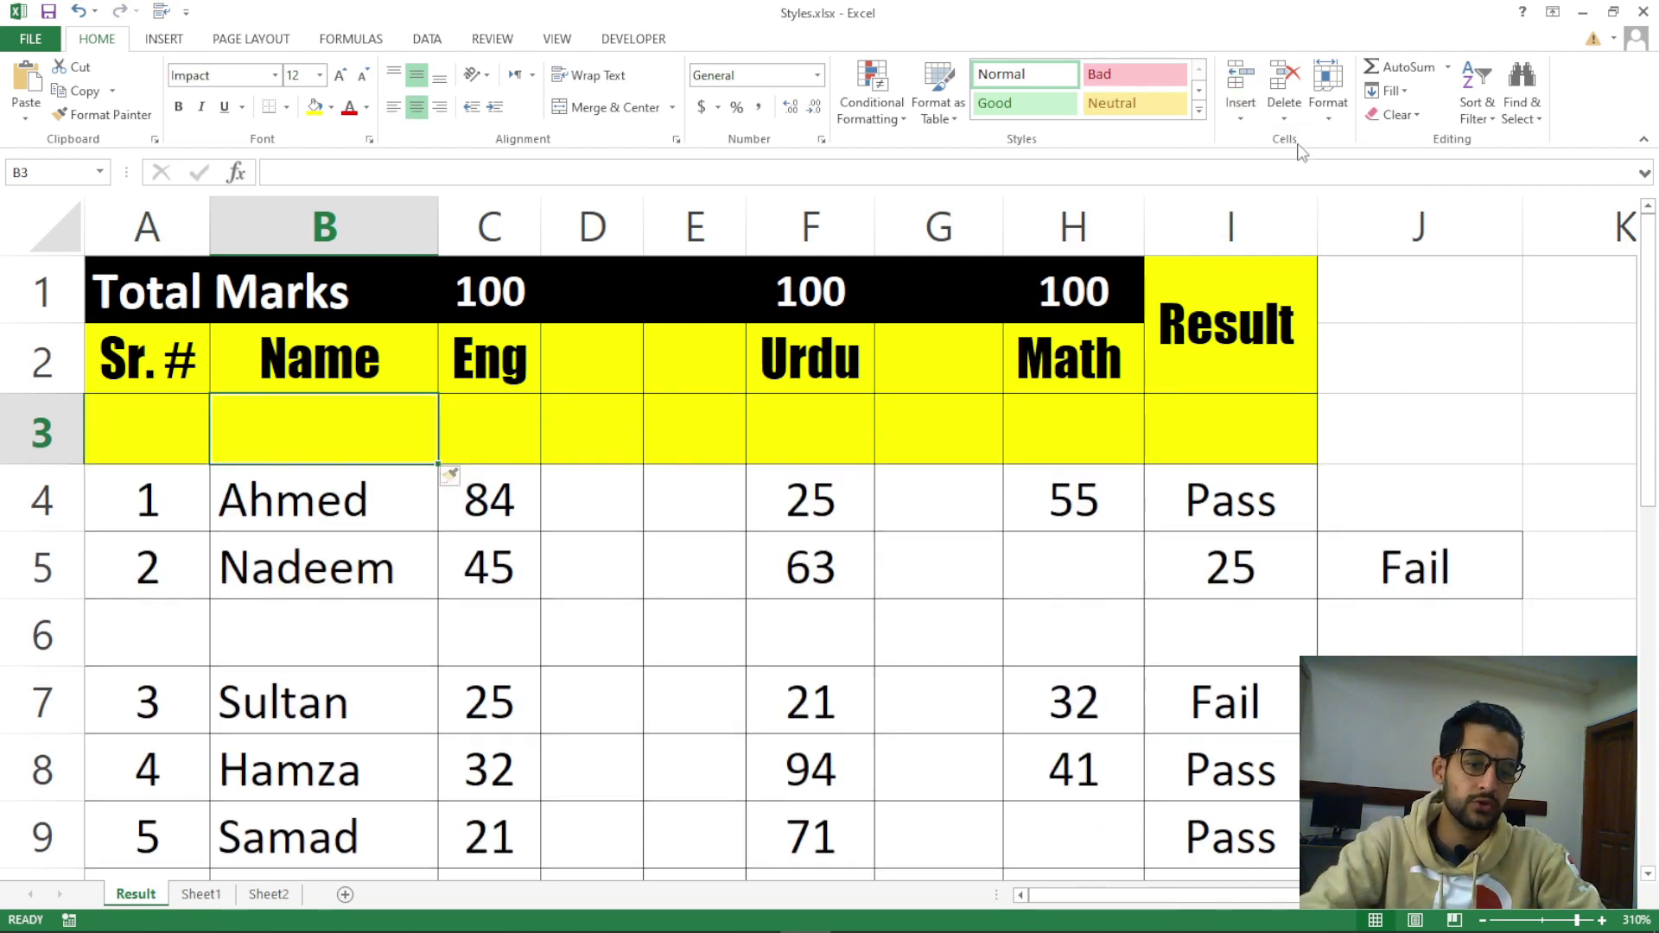
{"action": "key", "text": "ctrl+z"}
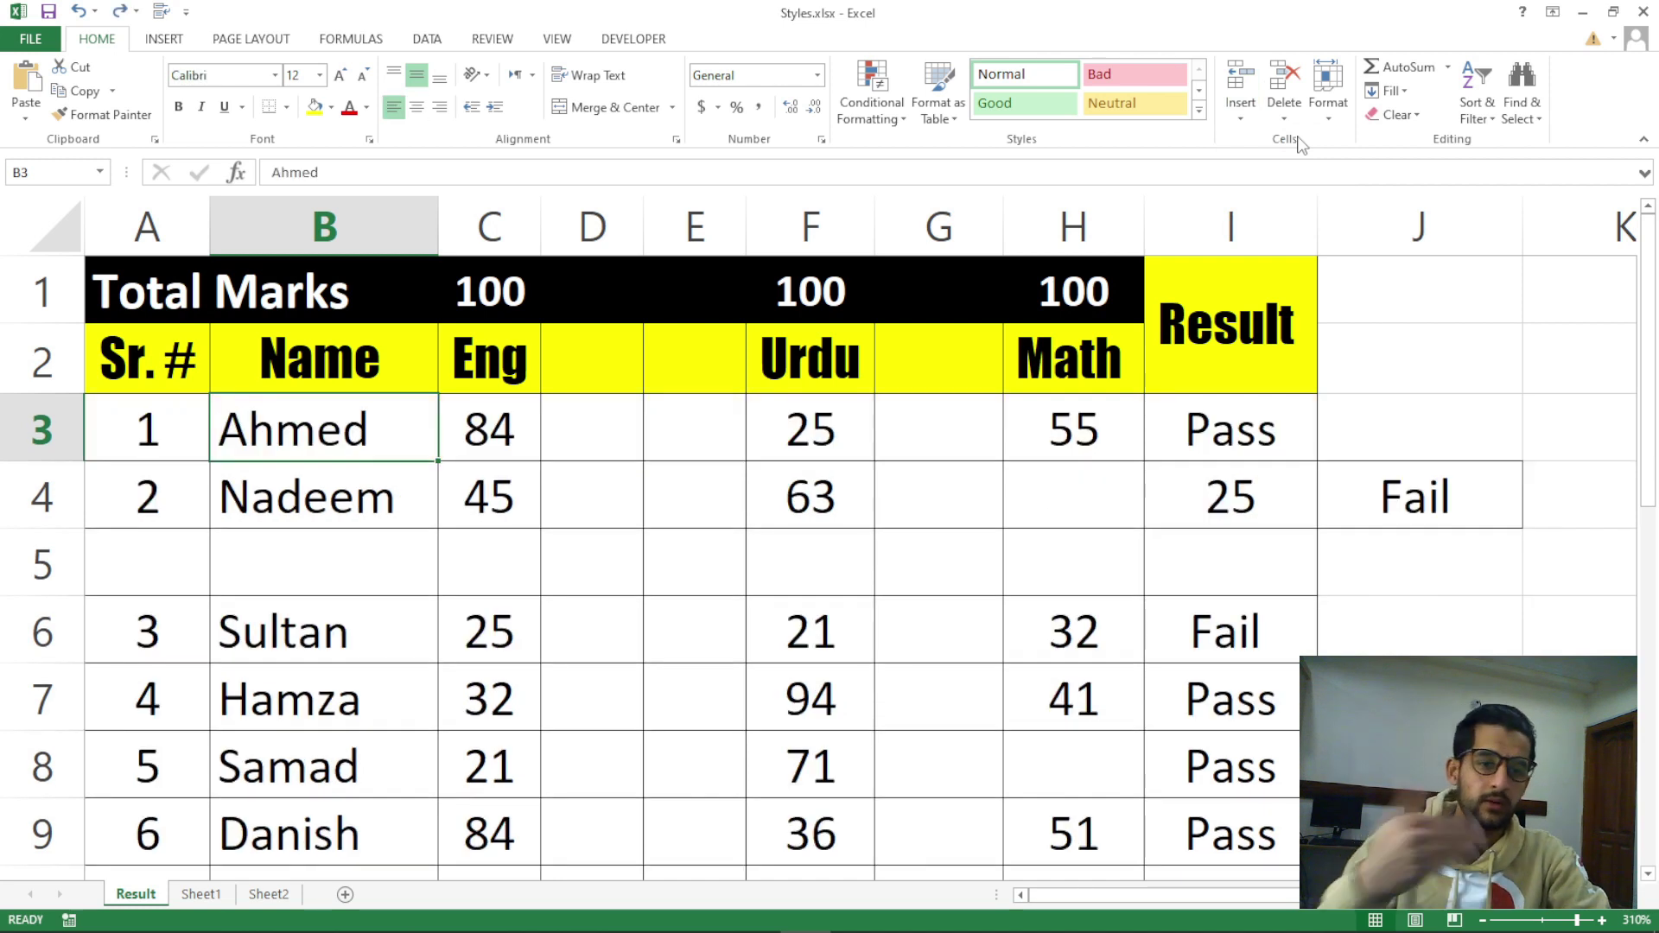
{"action": "left_click", "coordinate": [1241, 108]}
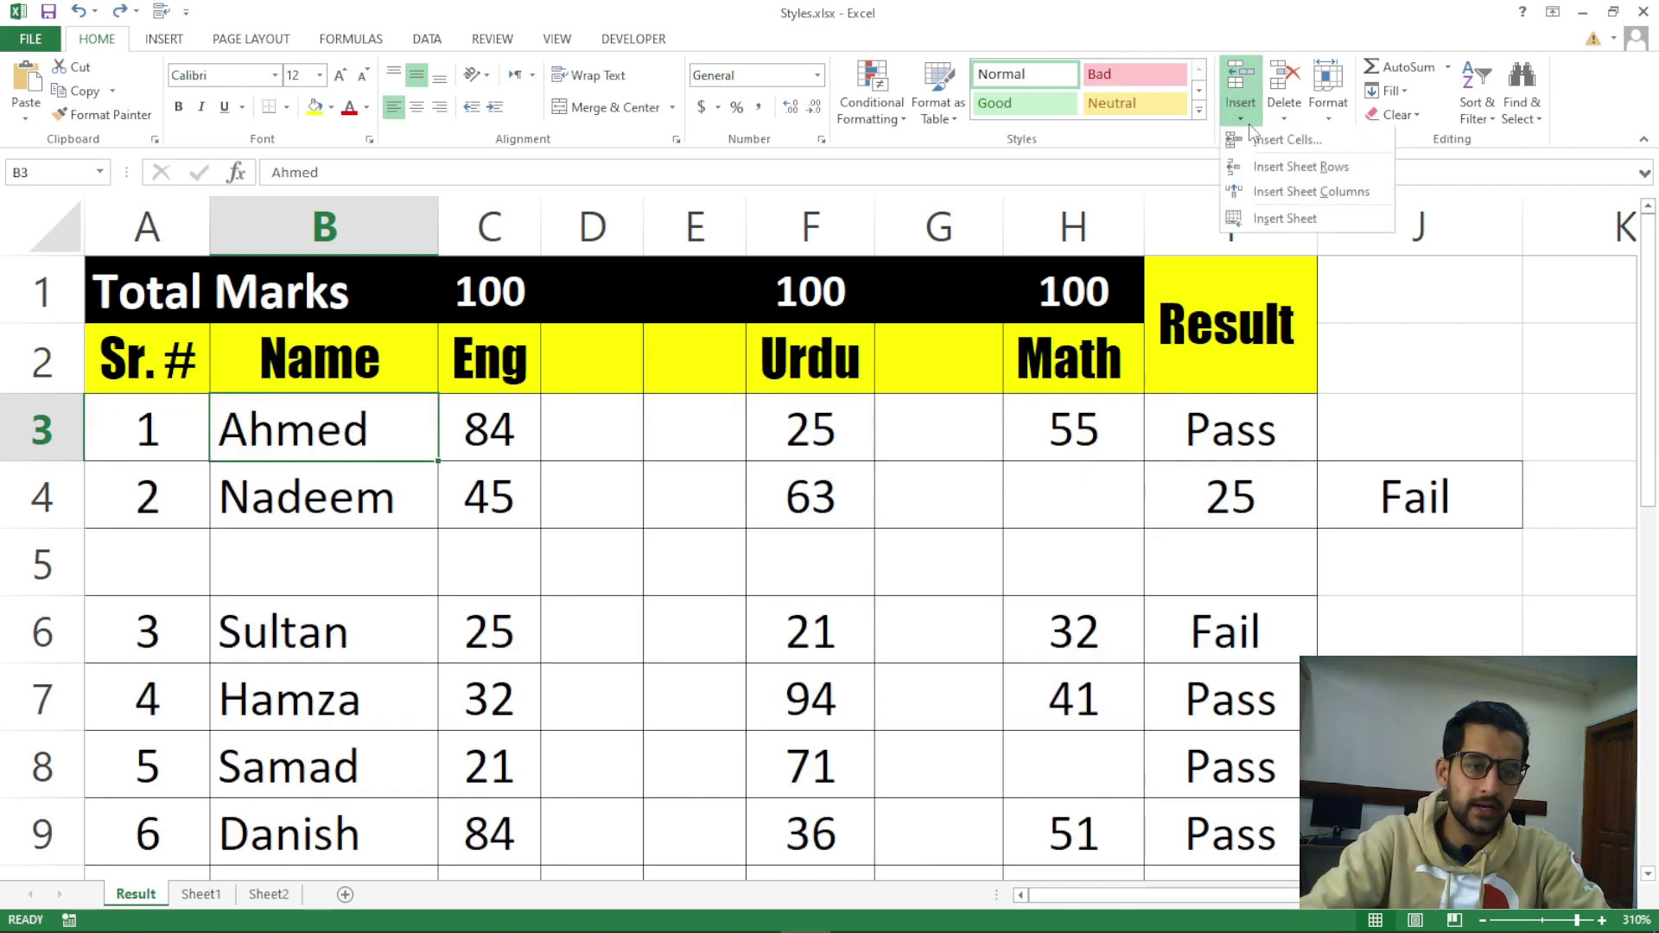
{"action": "left_click", "coordinate": [1316, 144]}
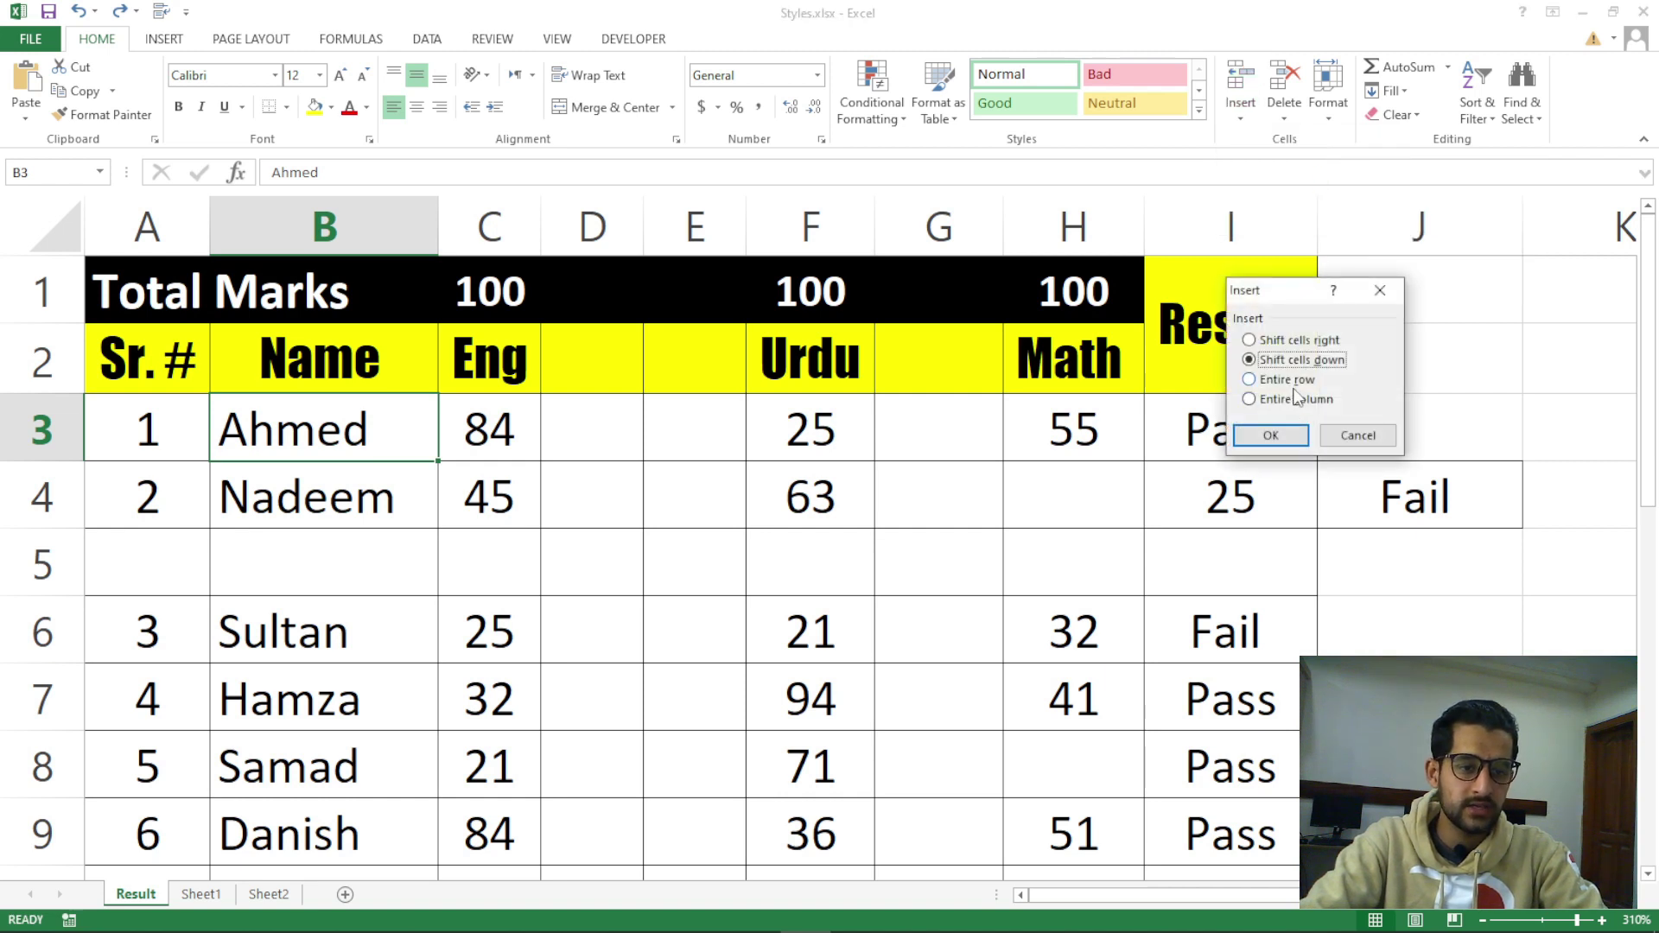
{"action": "left_click", "coordinate": [1358, 434]}
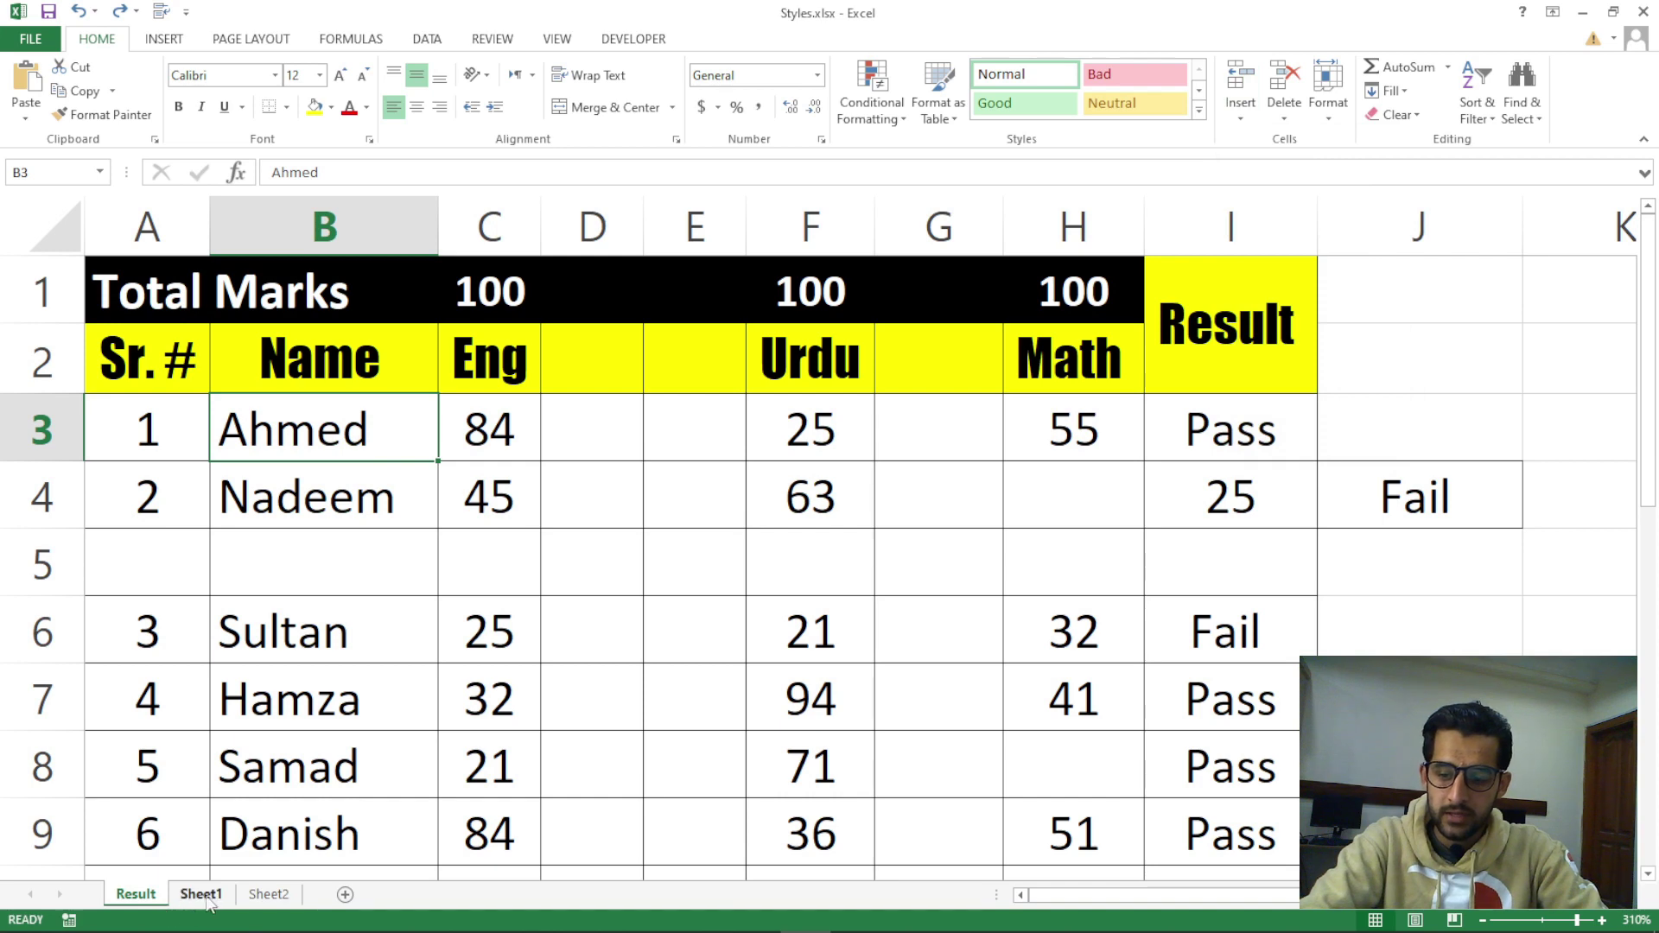
{"action": "left_click", "coordinate": [205, 900]}
{"action": "left_click", "coordinate": [264, 897]}
{"action": "left_click", "coordinate": [226, 897]}
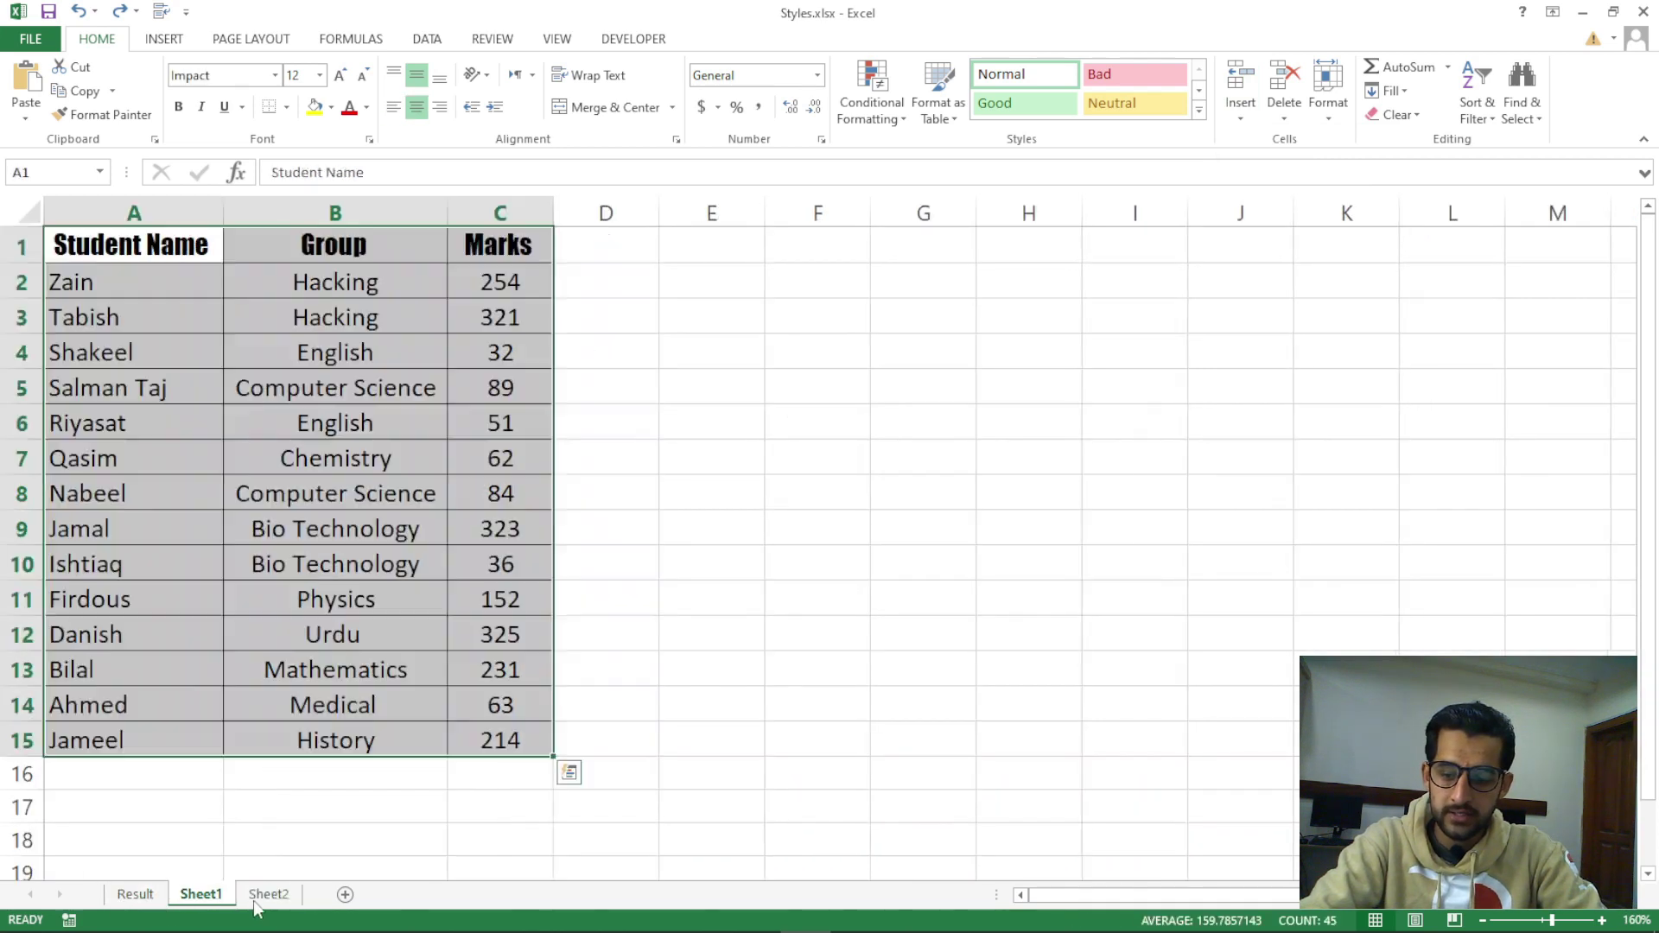
{"action": "left_click", "coordinate": [244, 899]}
{"action": "left_click", "coordinate": [226, 899]}
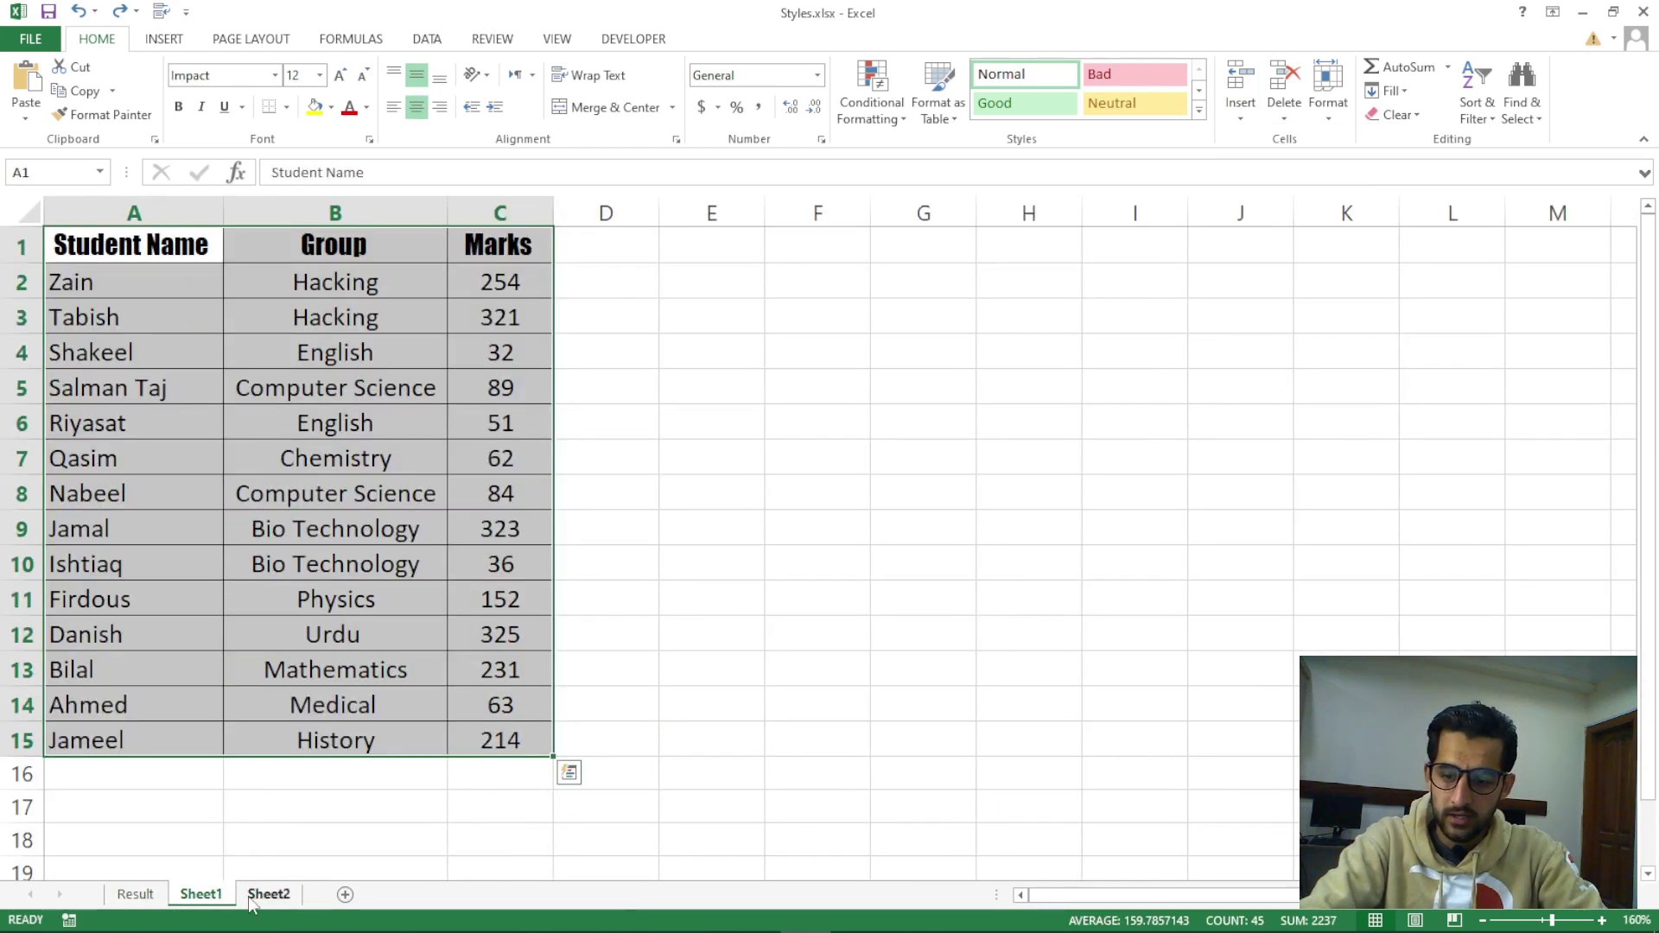
{"action": "left_click", "coordinate": [260, 897]}
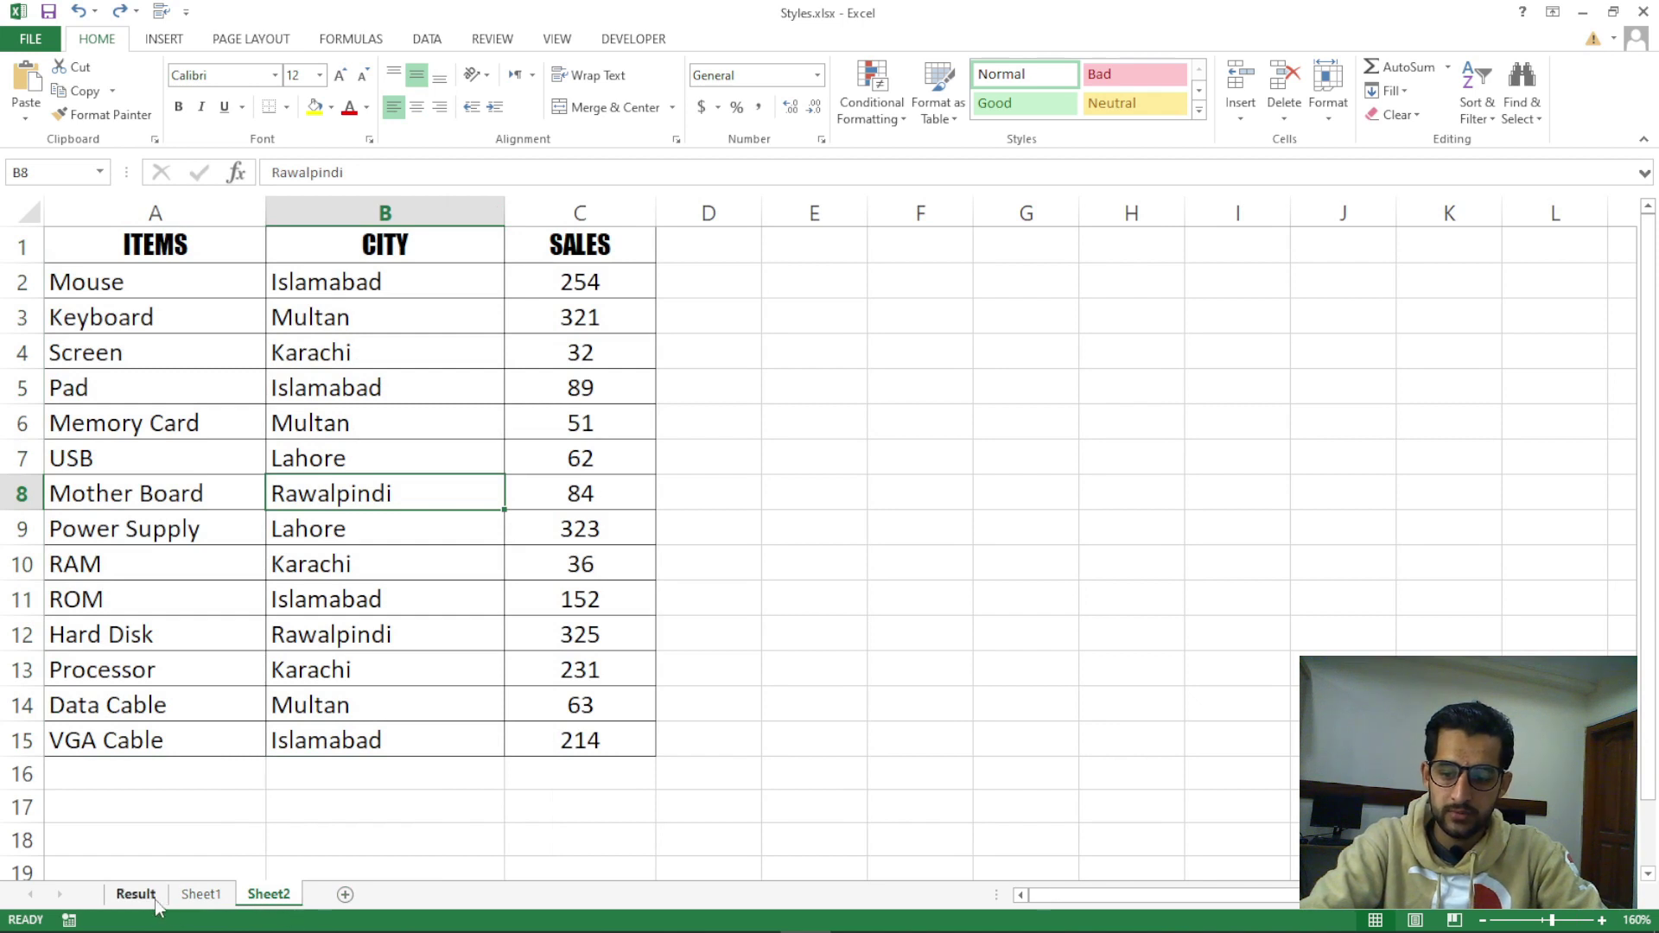
{"action": "left_click", "coordinate": [161, 899]}
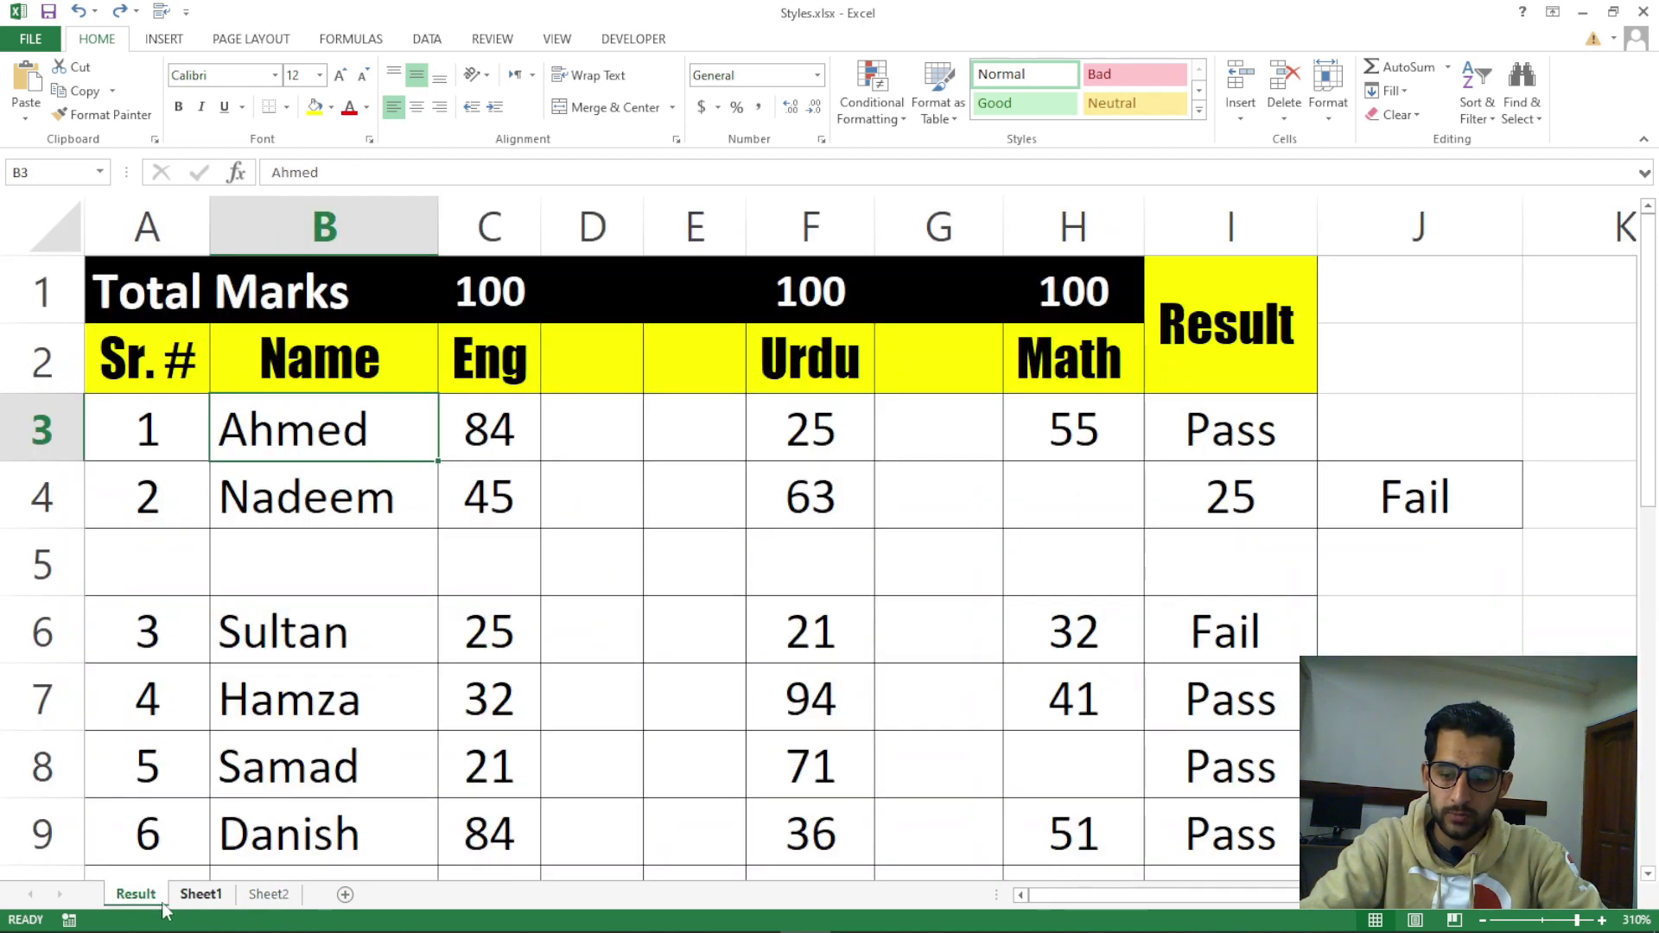
{"action": "left_click", "coordinate": [1244, 115]}
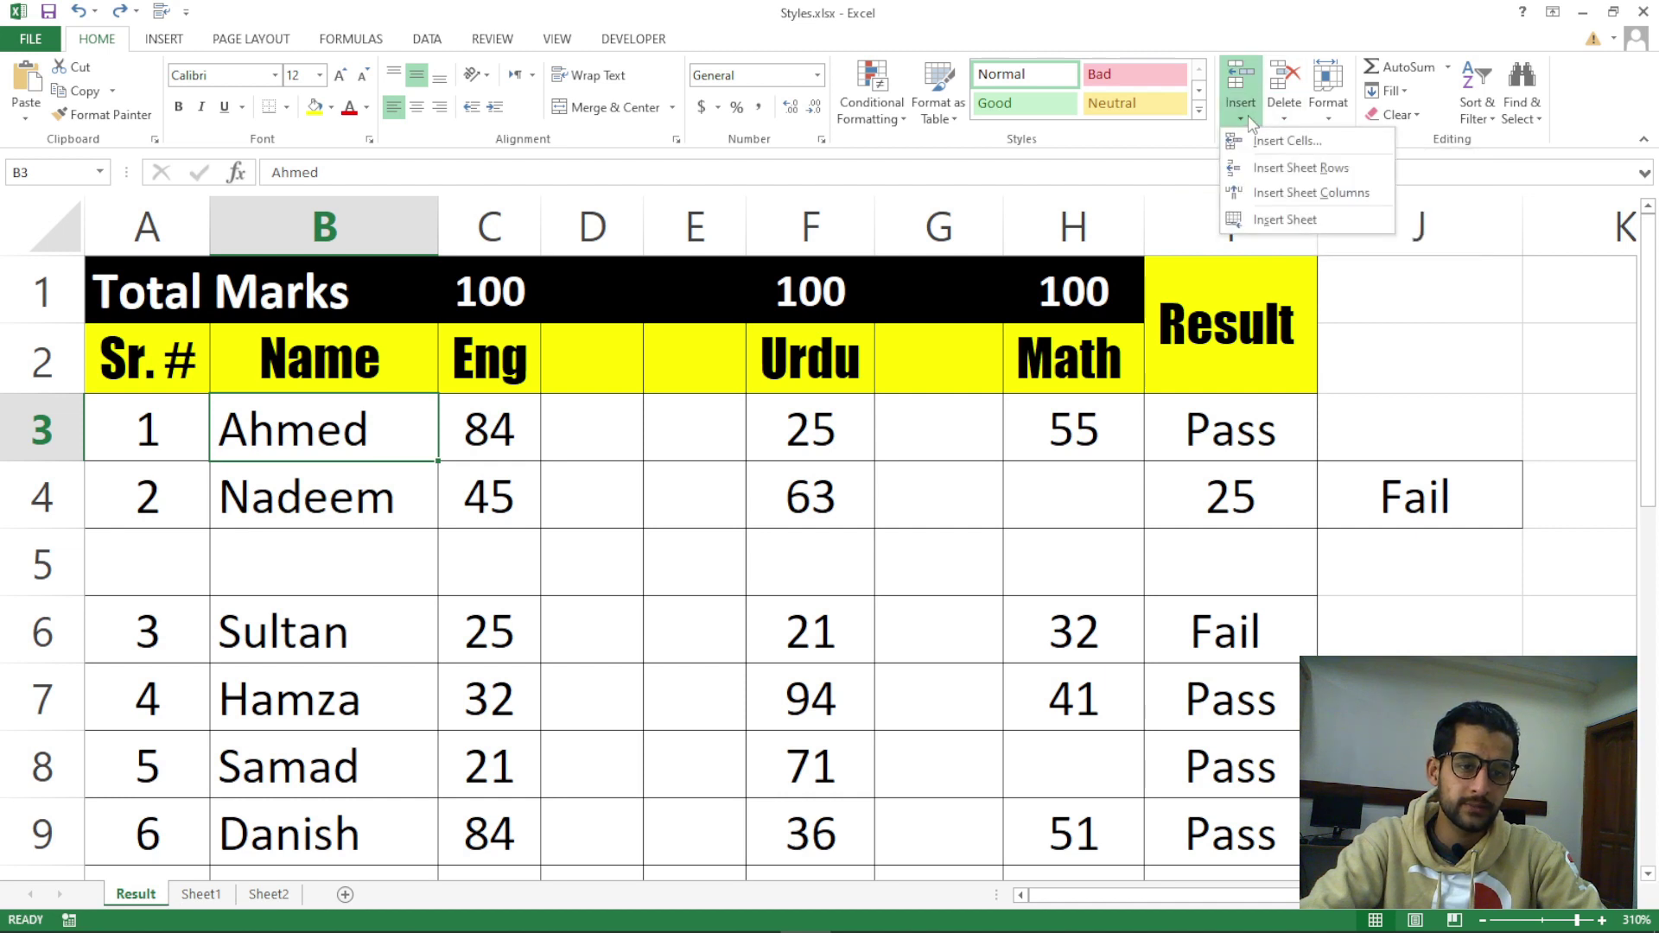
{"action": "left_click", "coordinate": [1287, 223]}
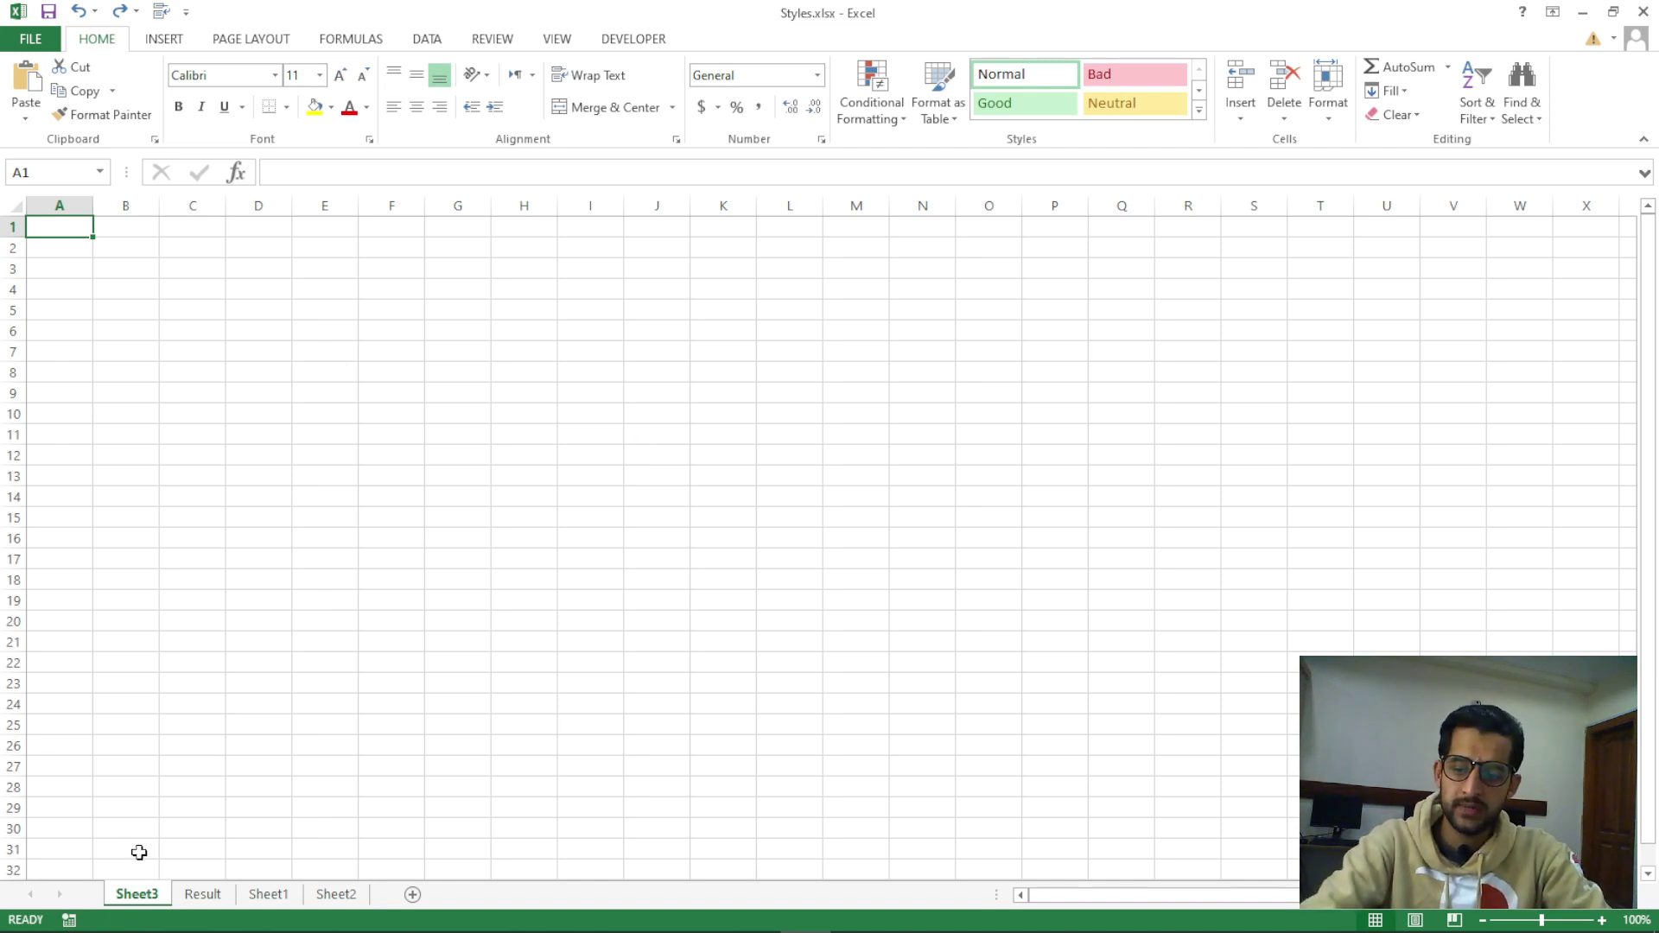
{"action": "right_click", "coordinate": [138, 897]}
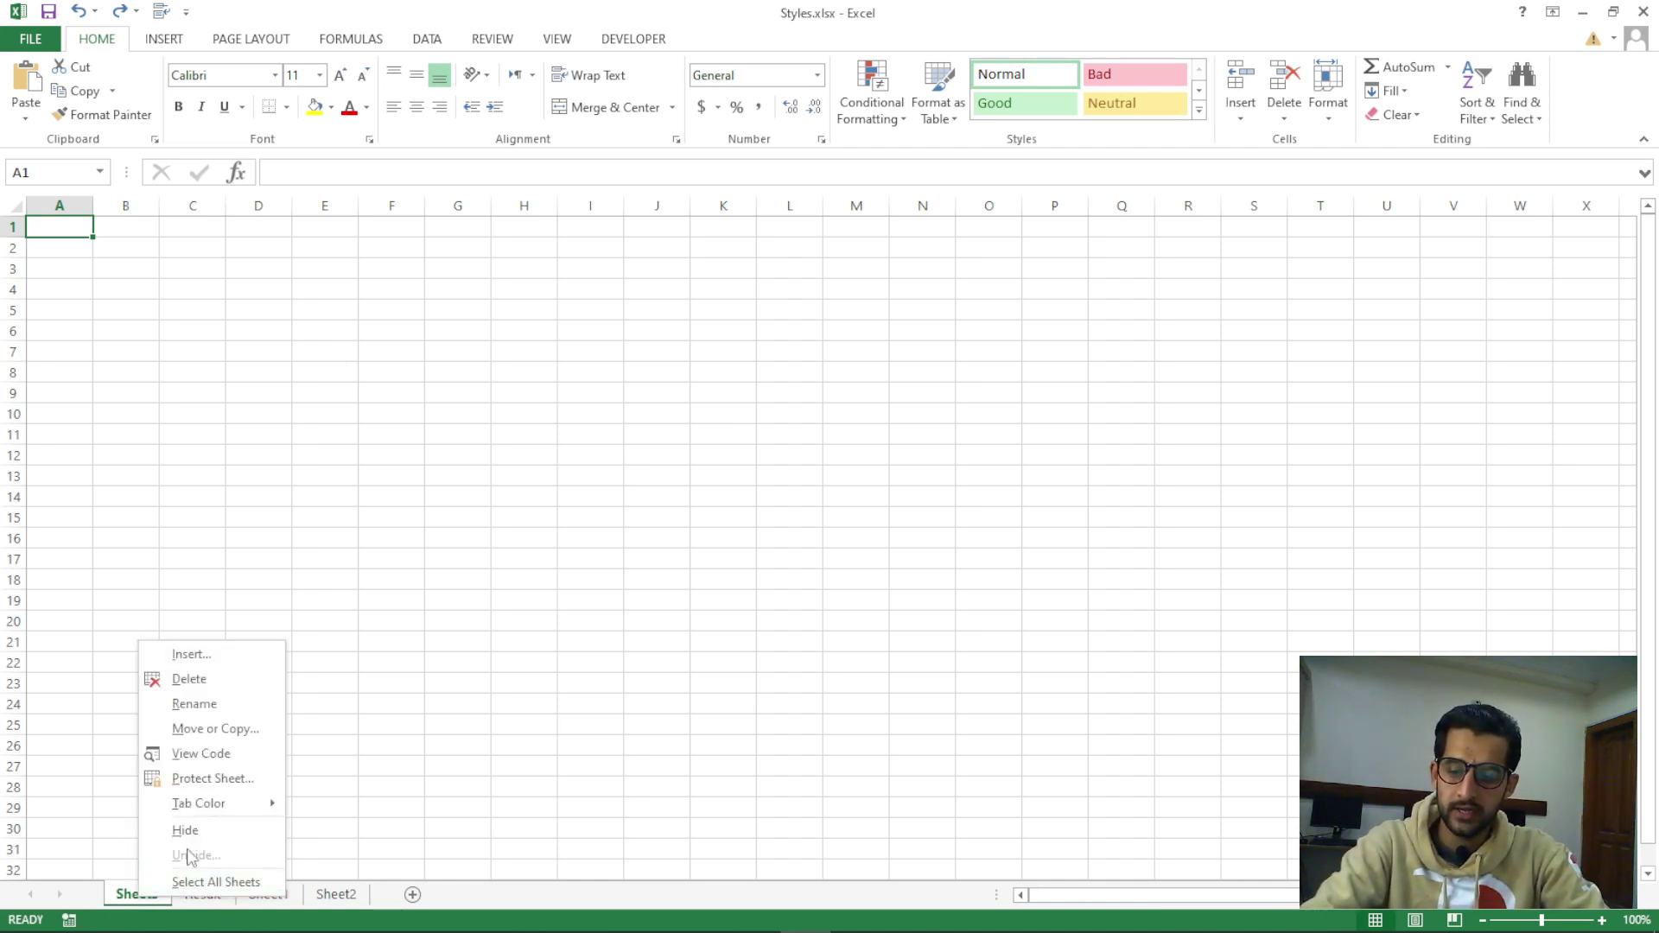
{"action": "left_click", "coordinate": [190, 680]}
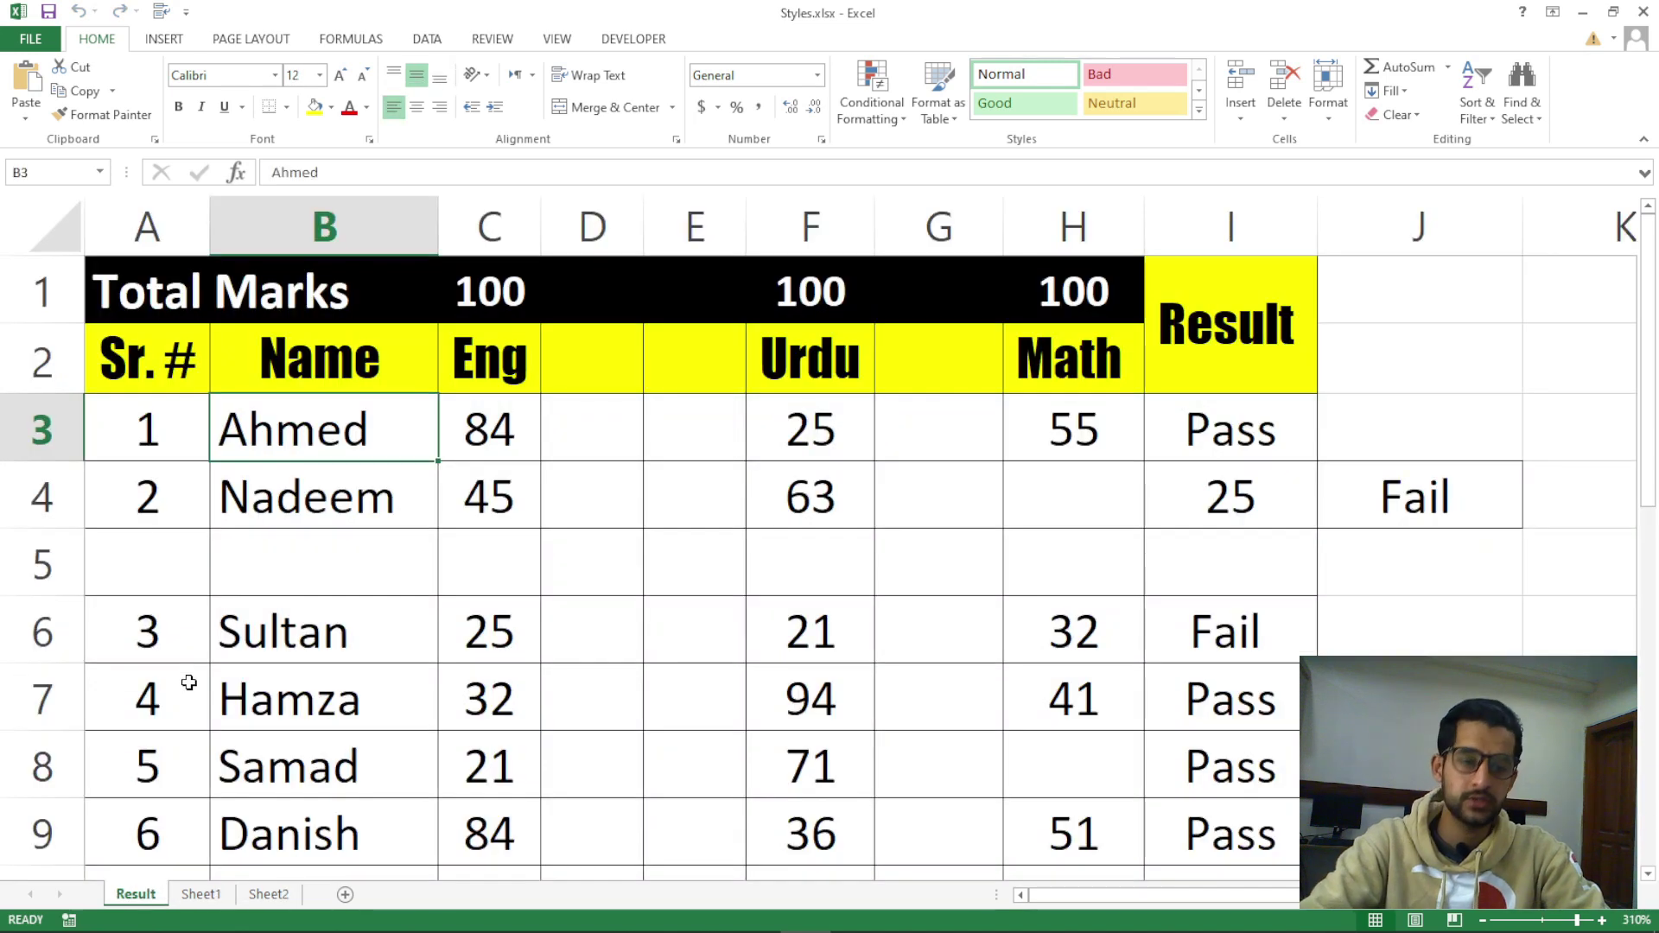
{"action": "left_click", "coordinate": [1241, 111]}
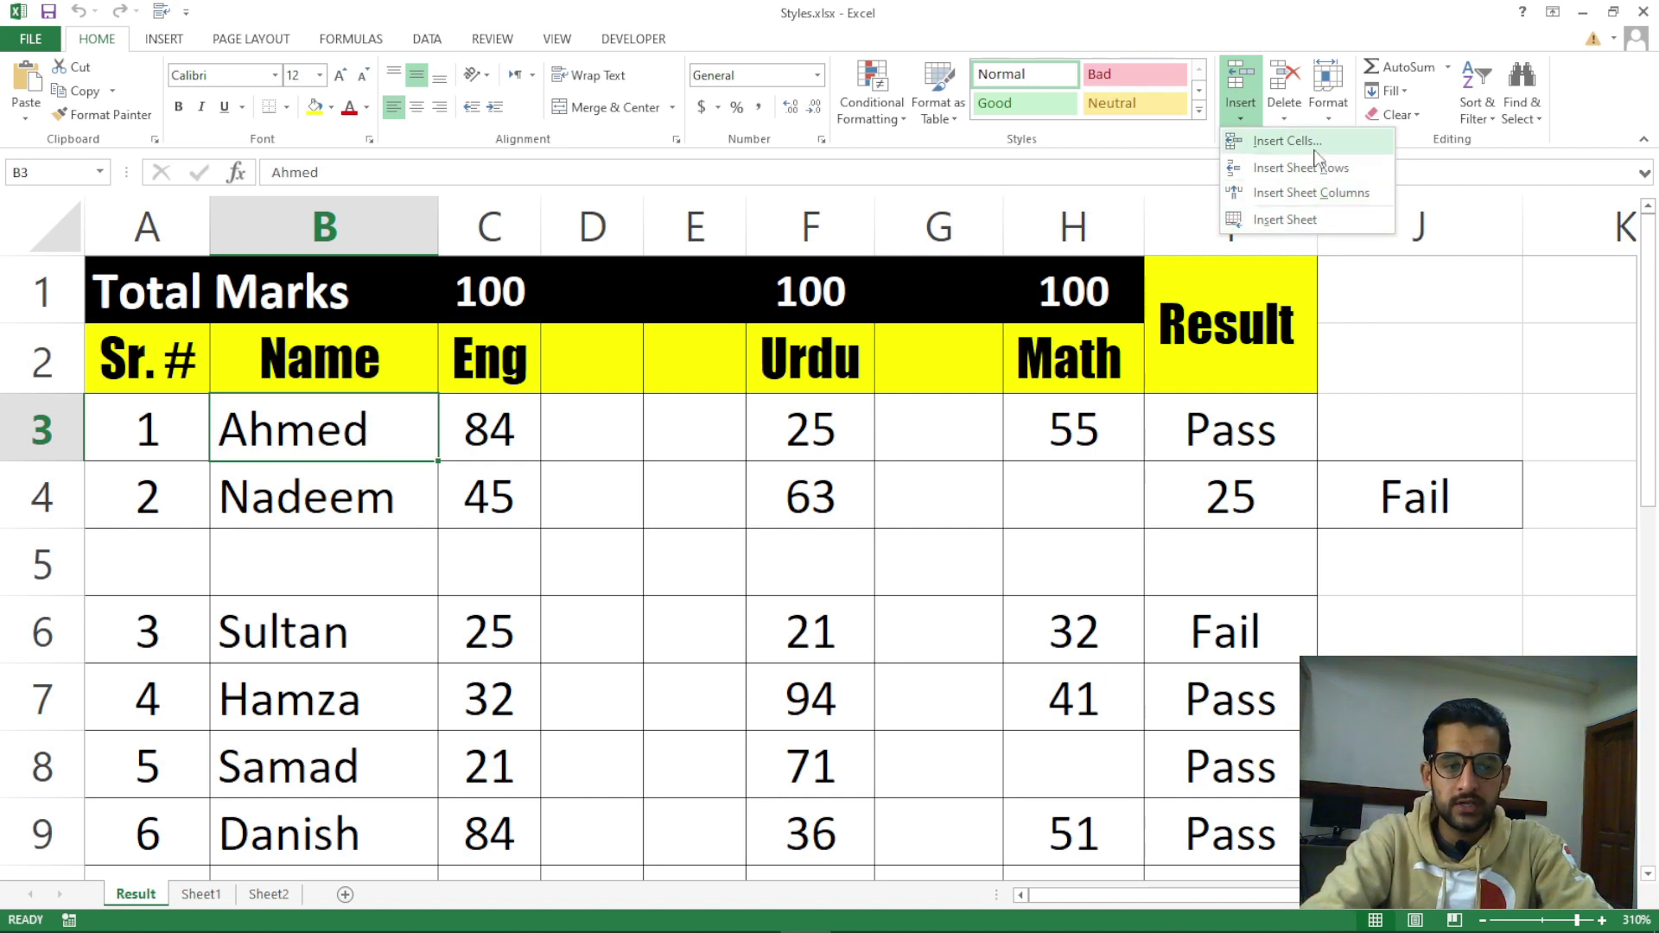
{"action": "key", "text": "Escape"}
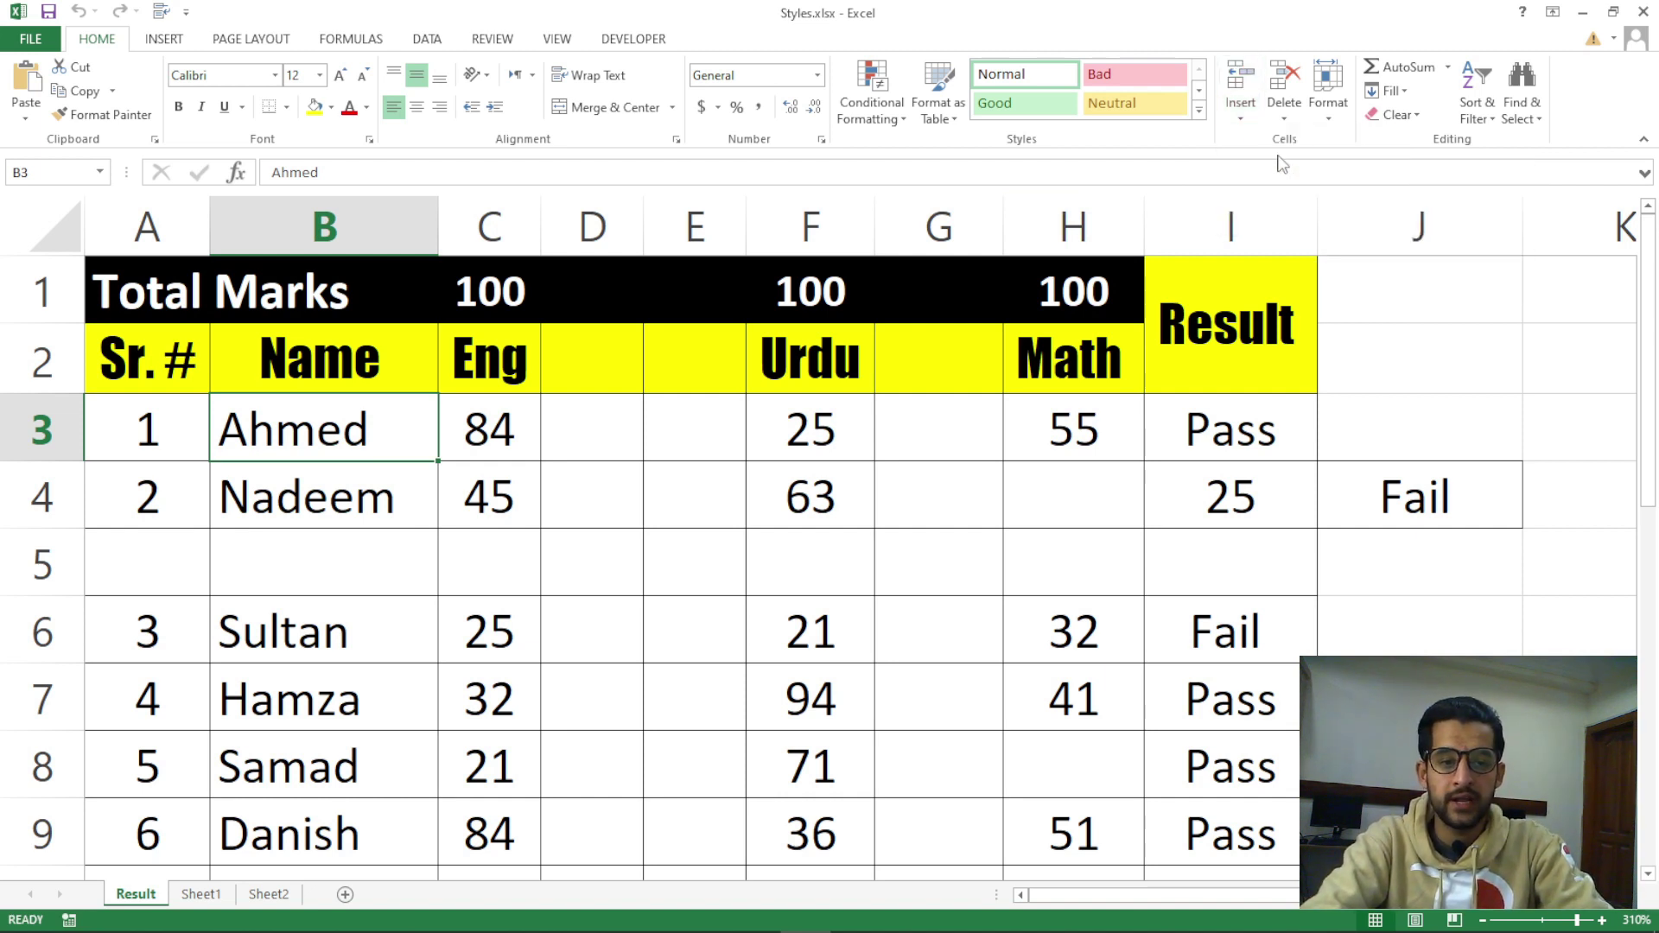
{"action": "left_click", "coordinate": [1243, 114]}
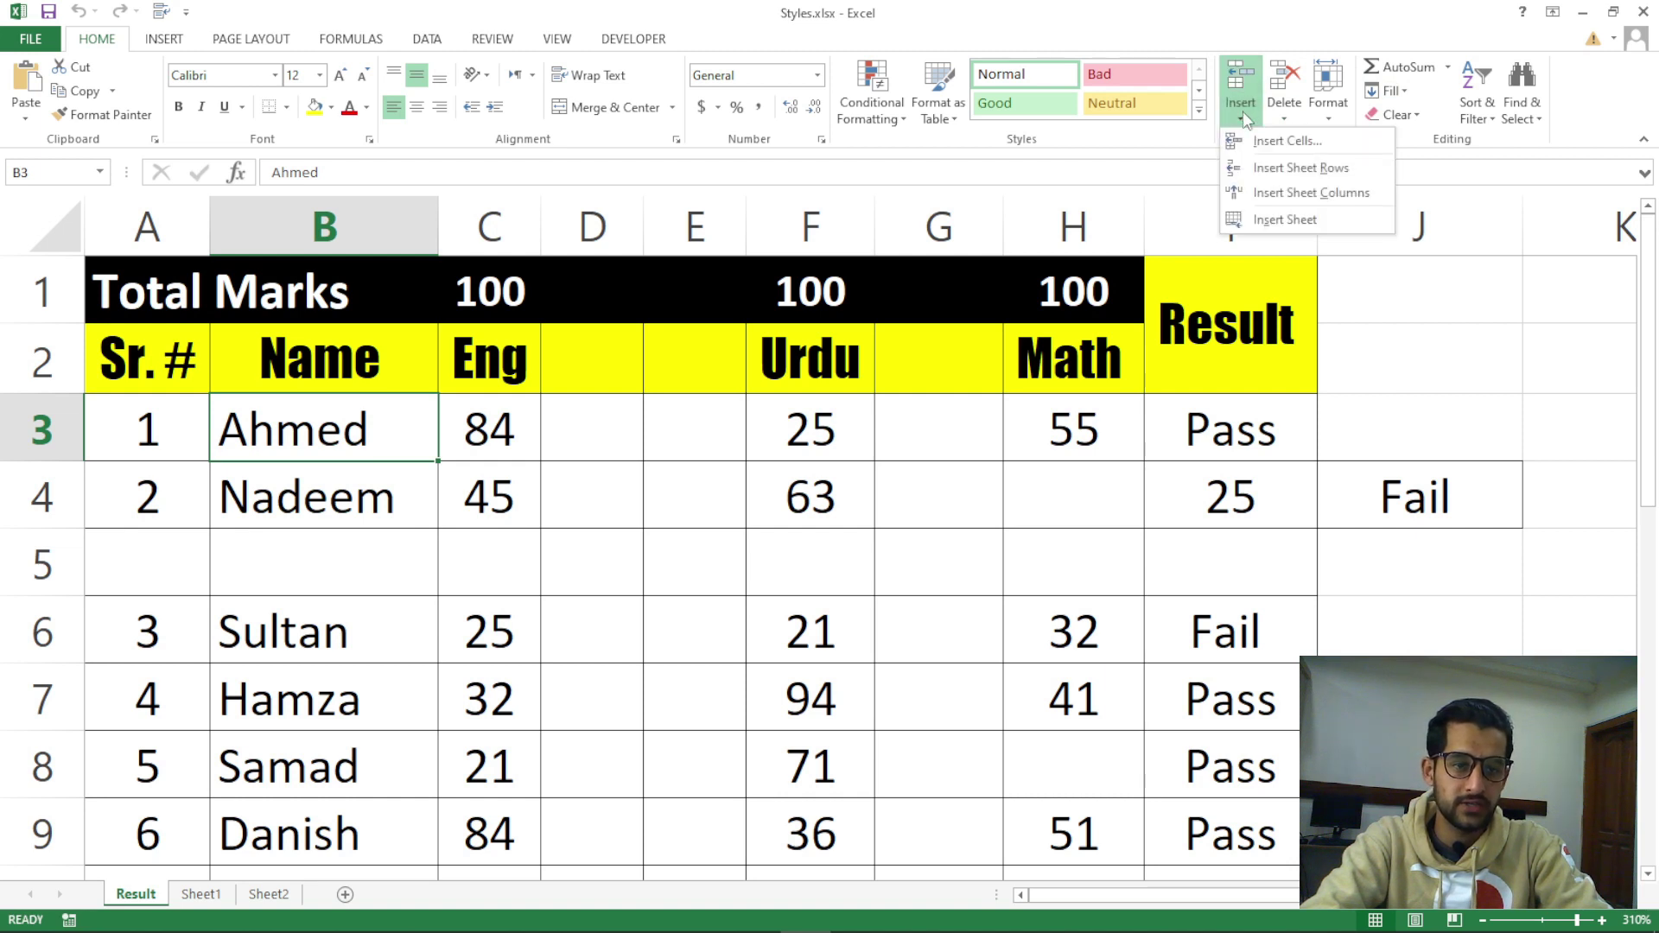
{"action": "left_click", "coordinate": [1028, 472]}
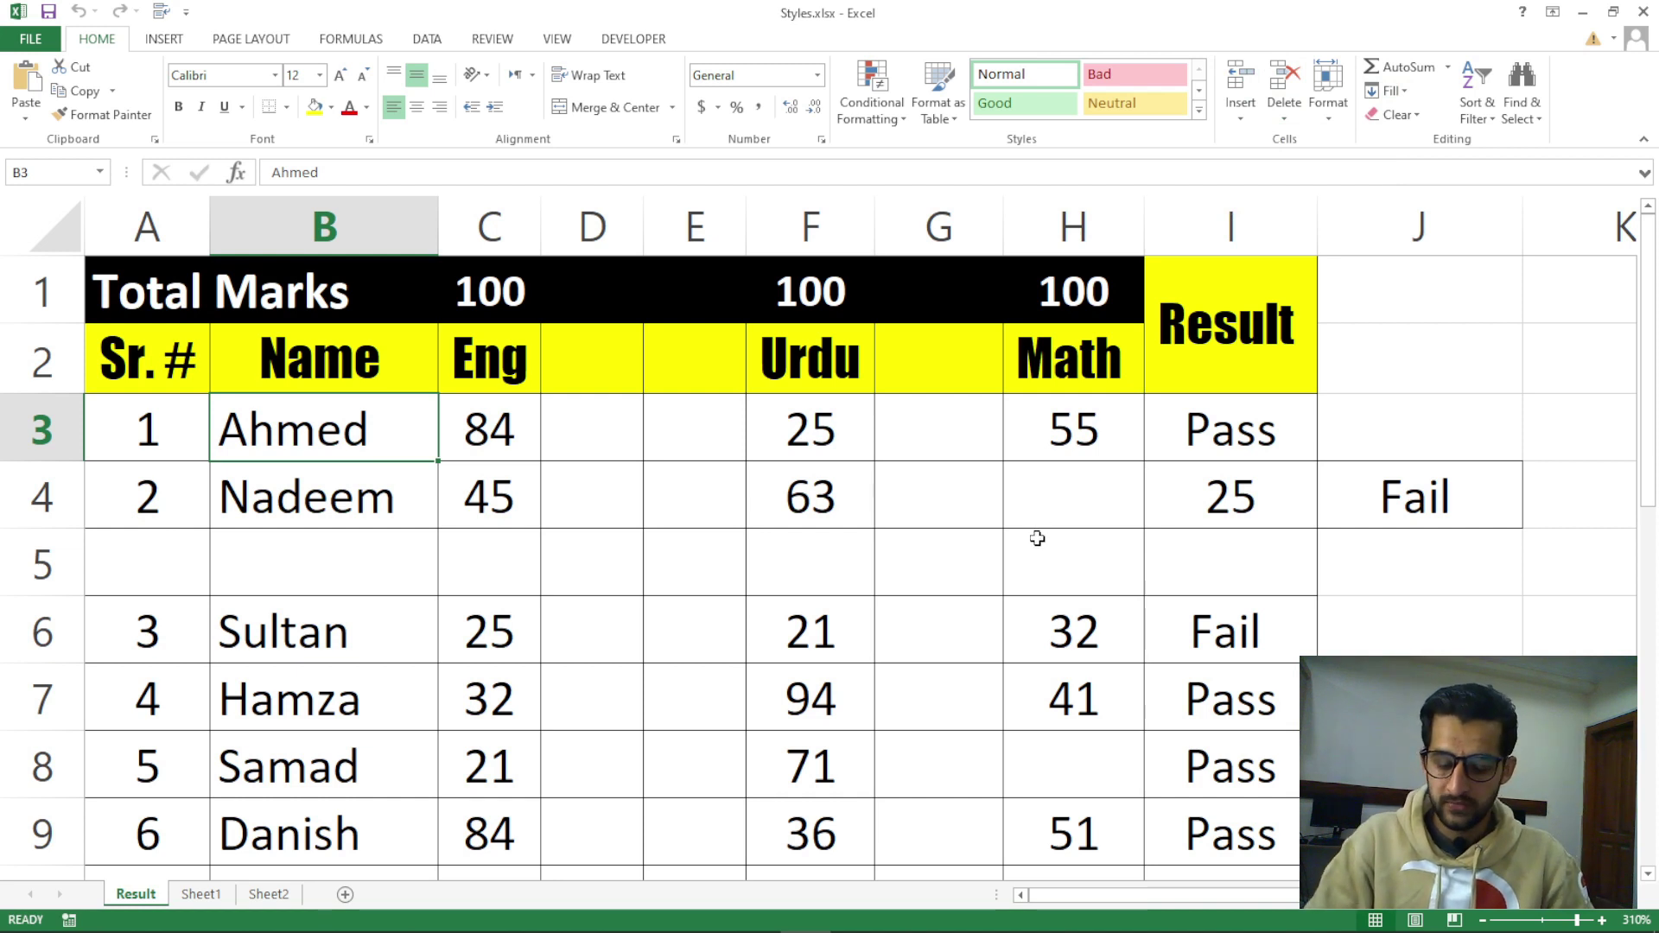
{"action": "left_click", "coordinate": [721, 515]}
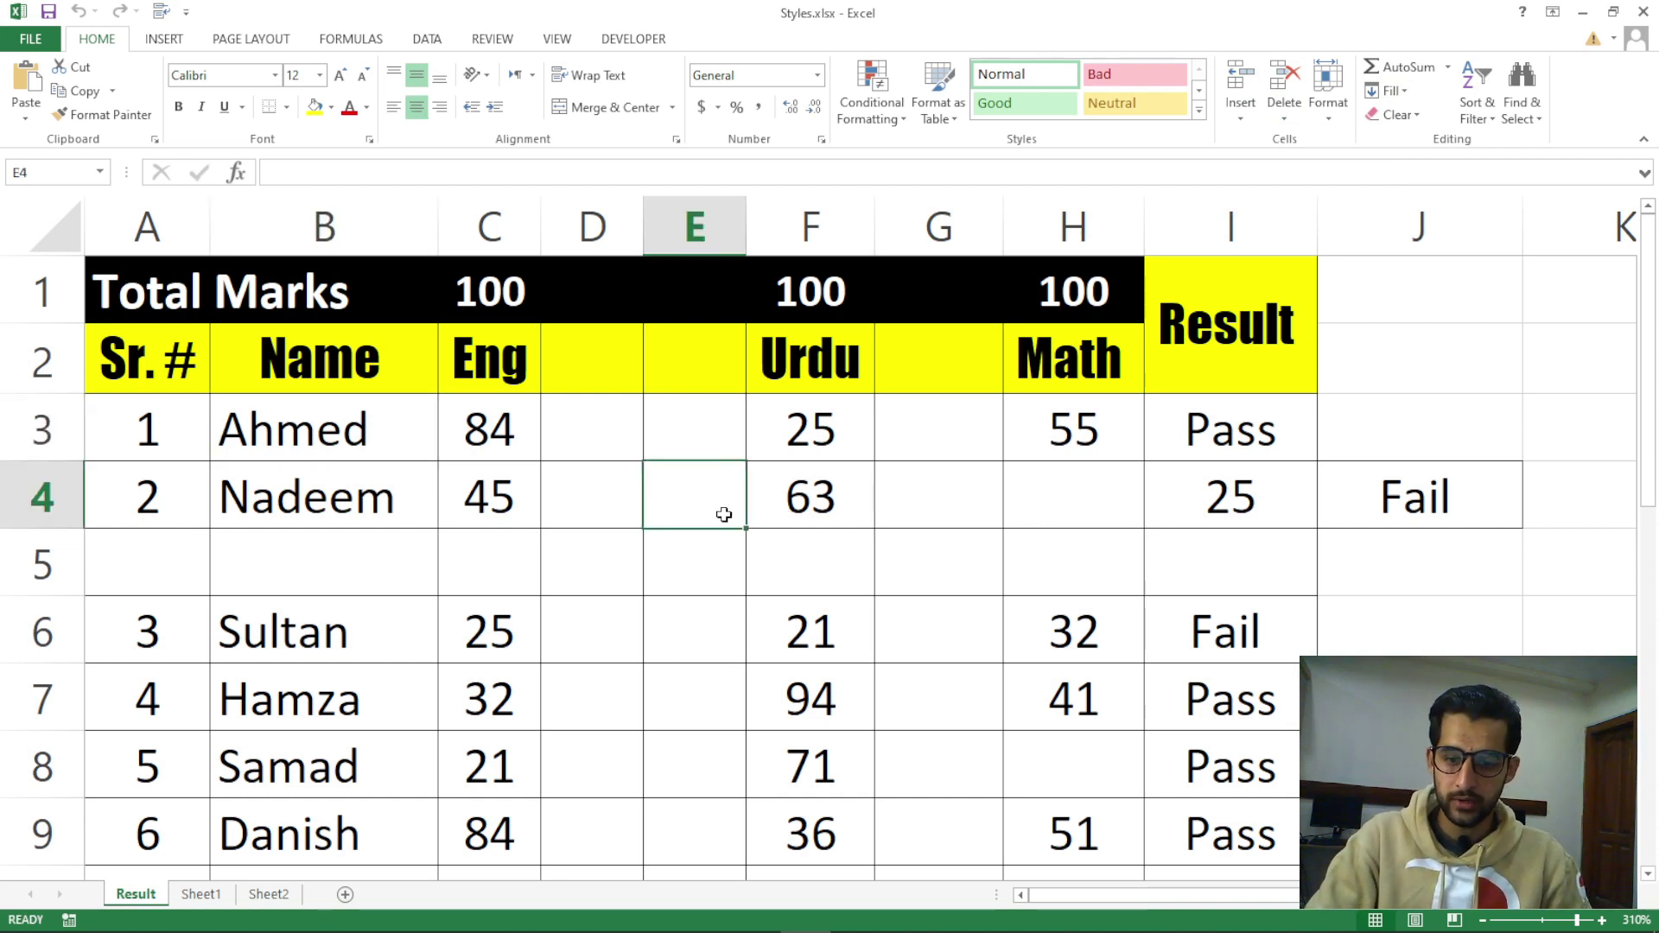
{"action": "left_click", "coordinate": [711, 567]}
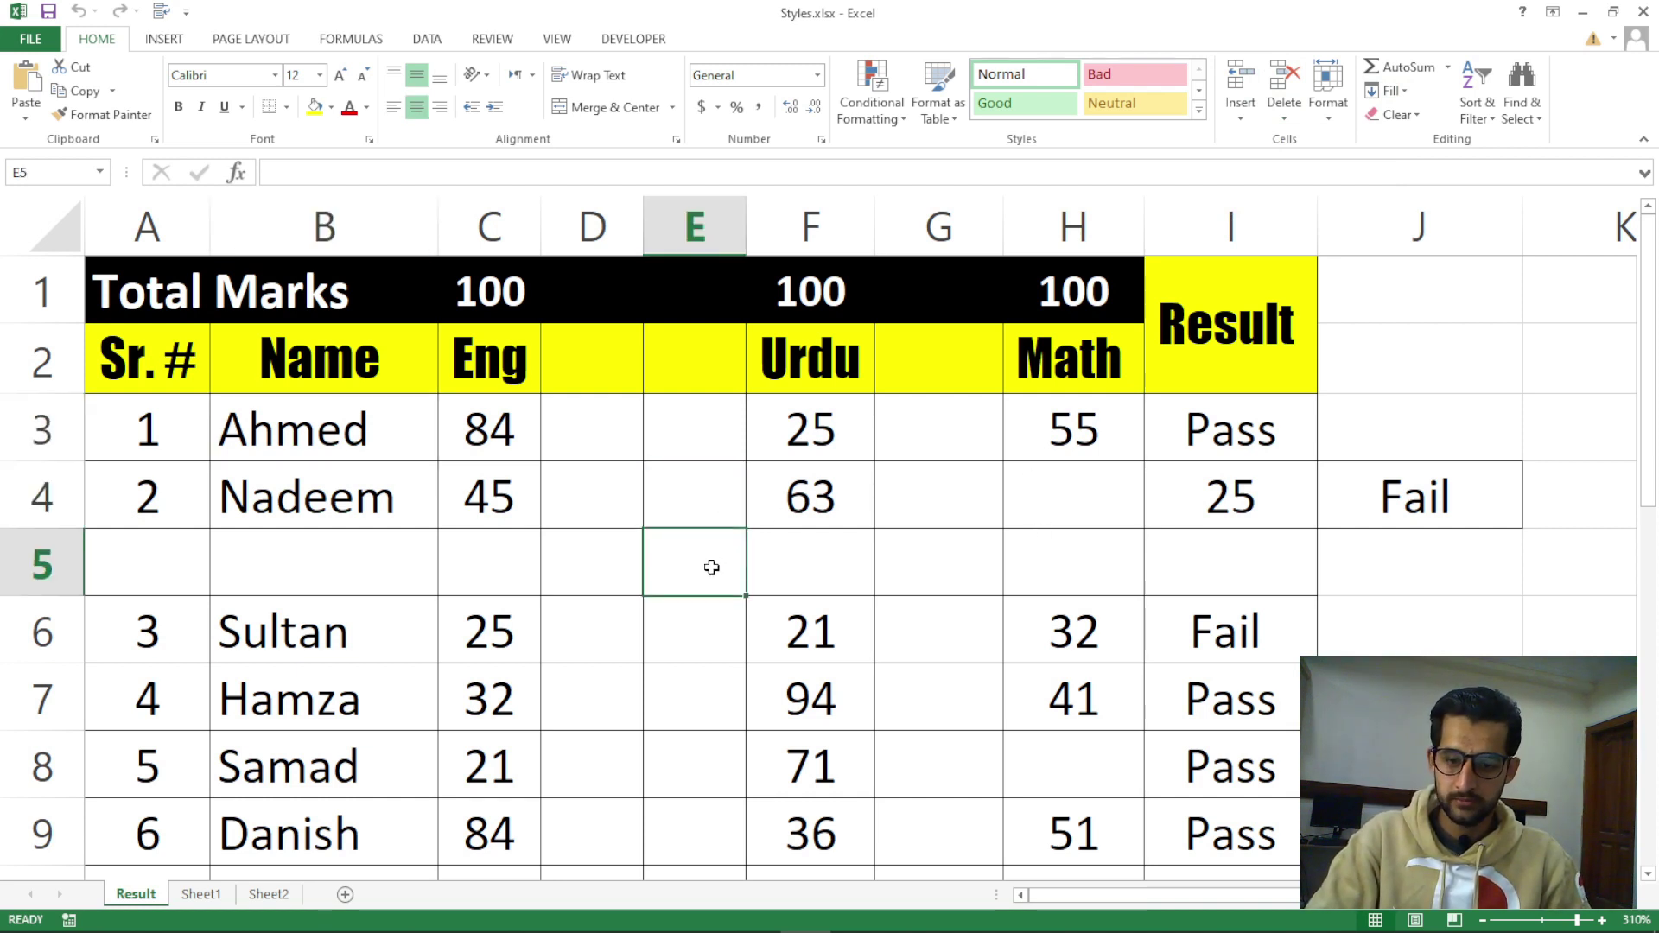
{"action": "left_click", "coordinate": [842, 562]}
{"action": "left_click", "coordinate": [704, 557]}
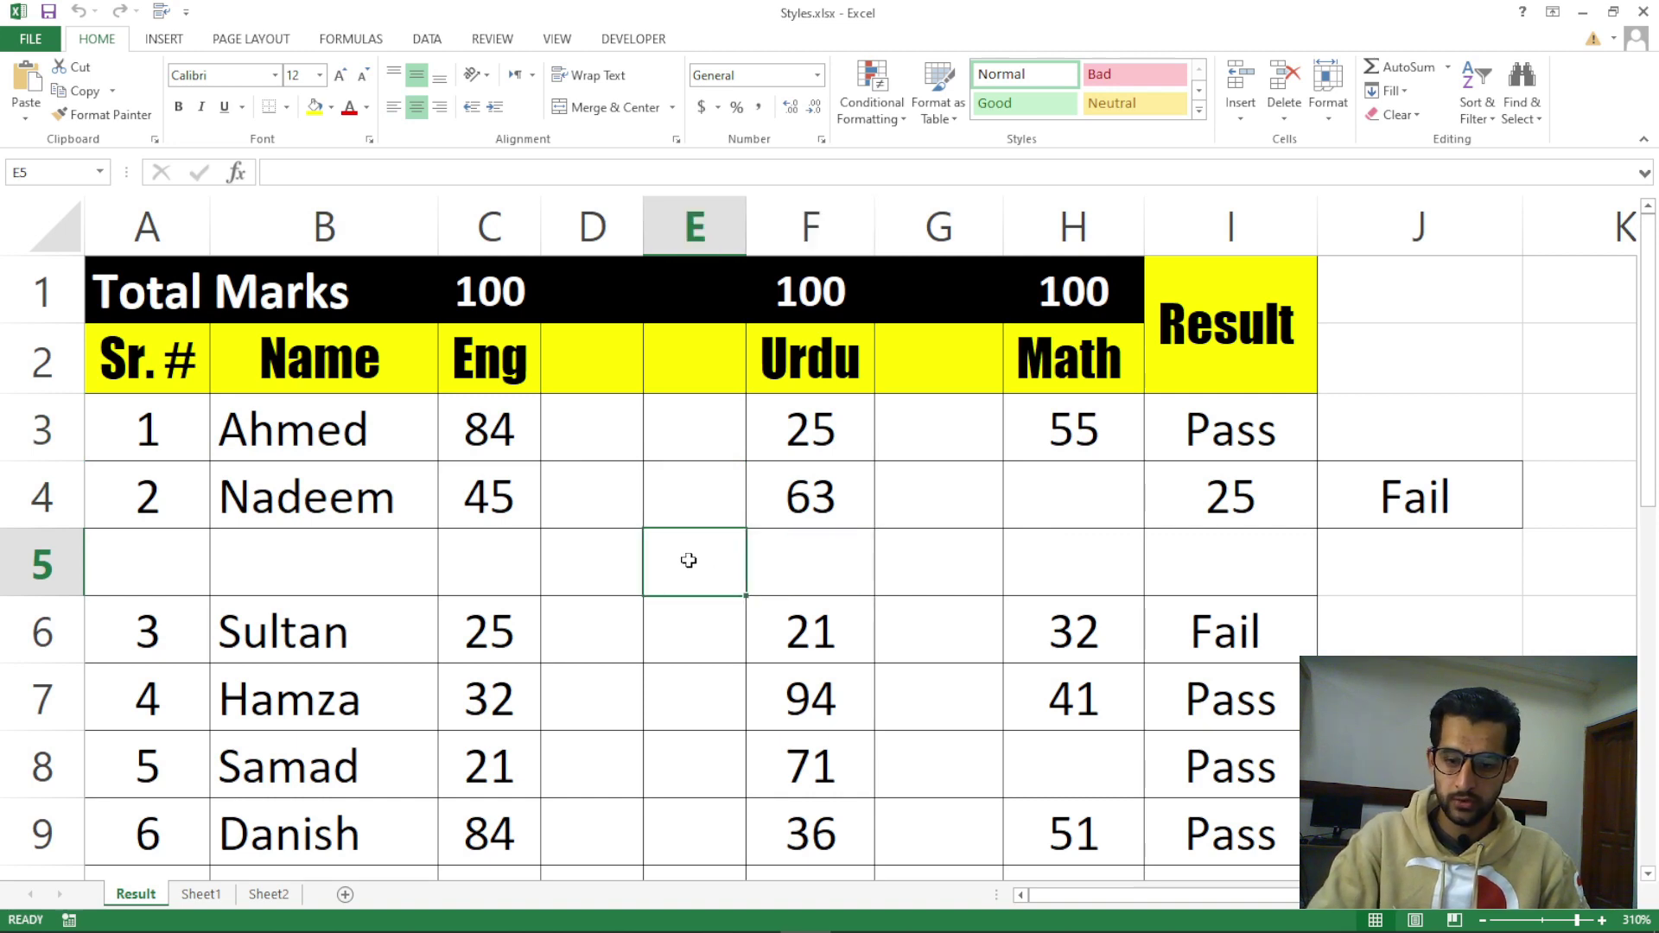
{"action": "left_click", "coordinate": [770, 562]}
{"action": "left_click", "coordinate": [697, 511]}
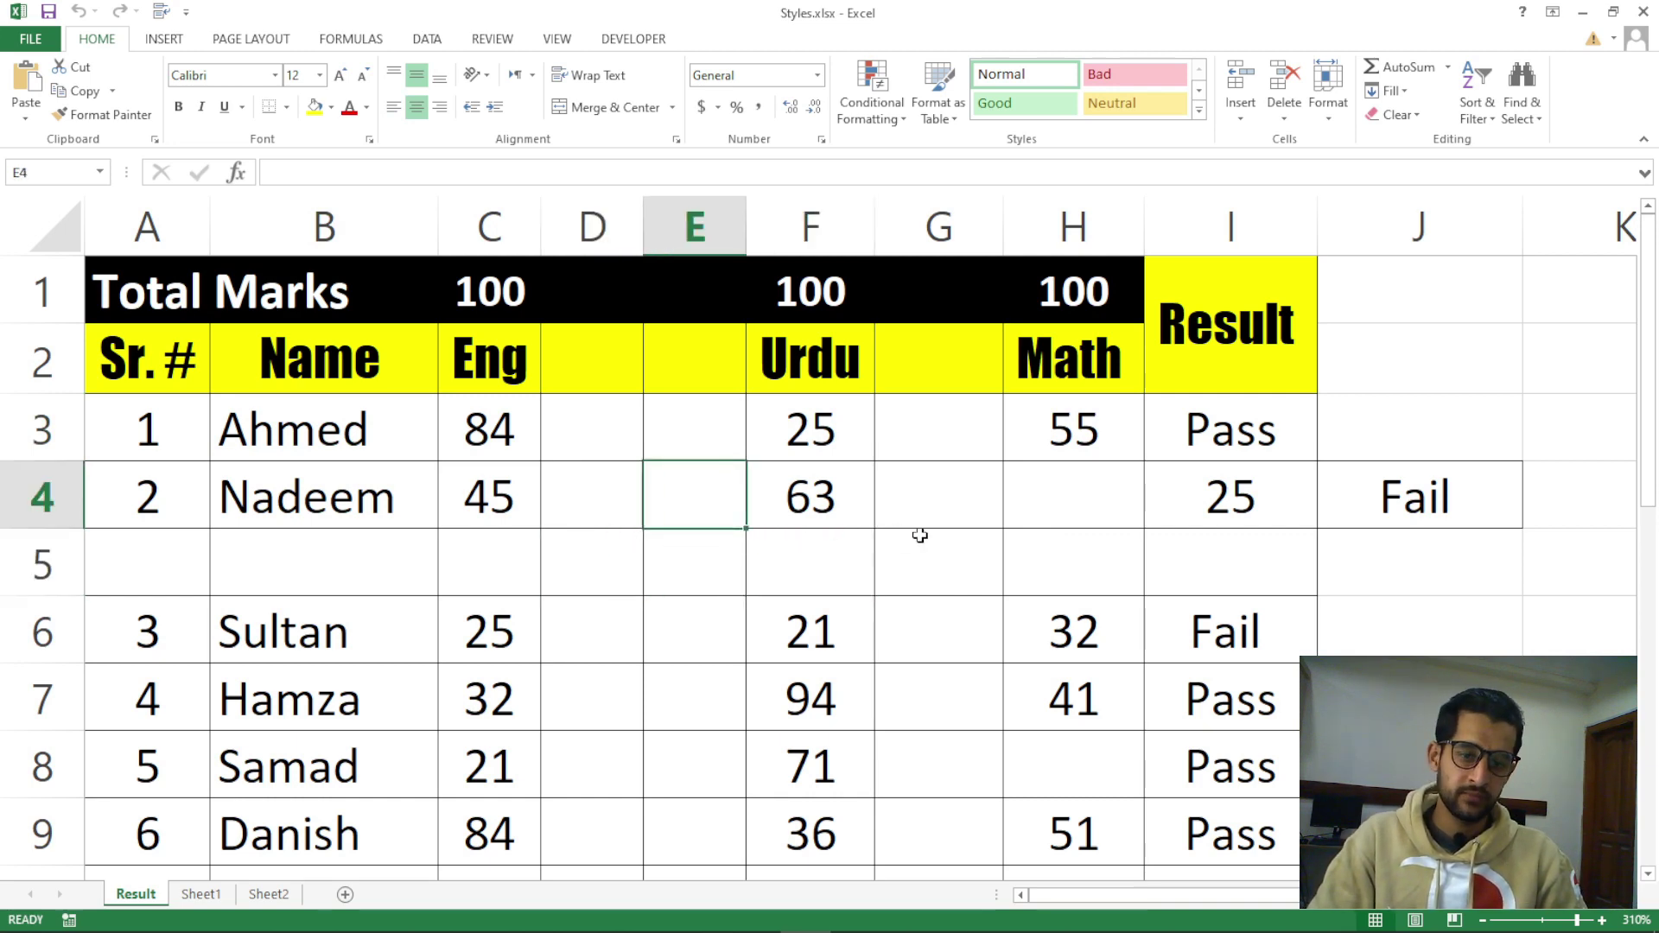
{"action": "scroll", "coordinate": [919, 536], "scroll_direction": "down", "scroll_amount": 2}
{"action": "scroll", "coordinate": [918, 534], "scroll_direction": "up", "scroll_amount": 2}
{"action": "left_click", "coordinate": [637, 371]}
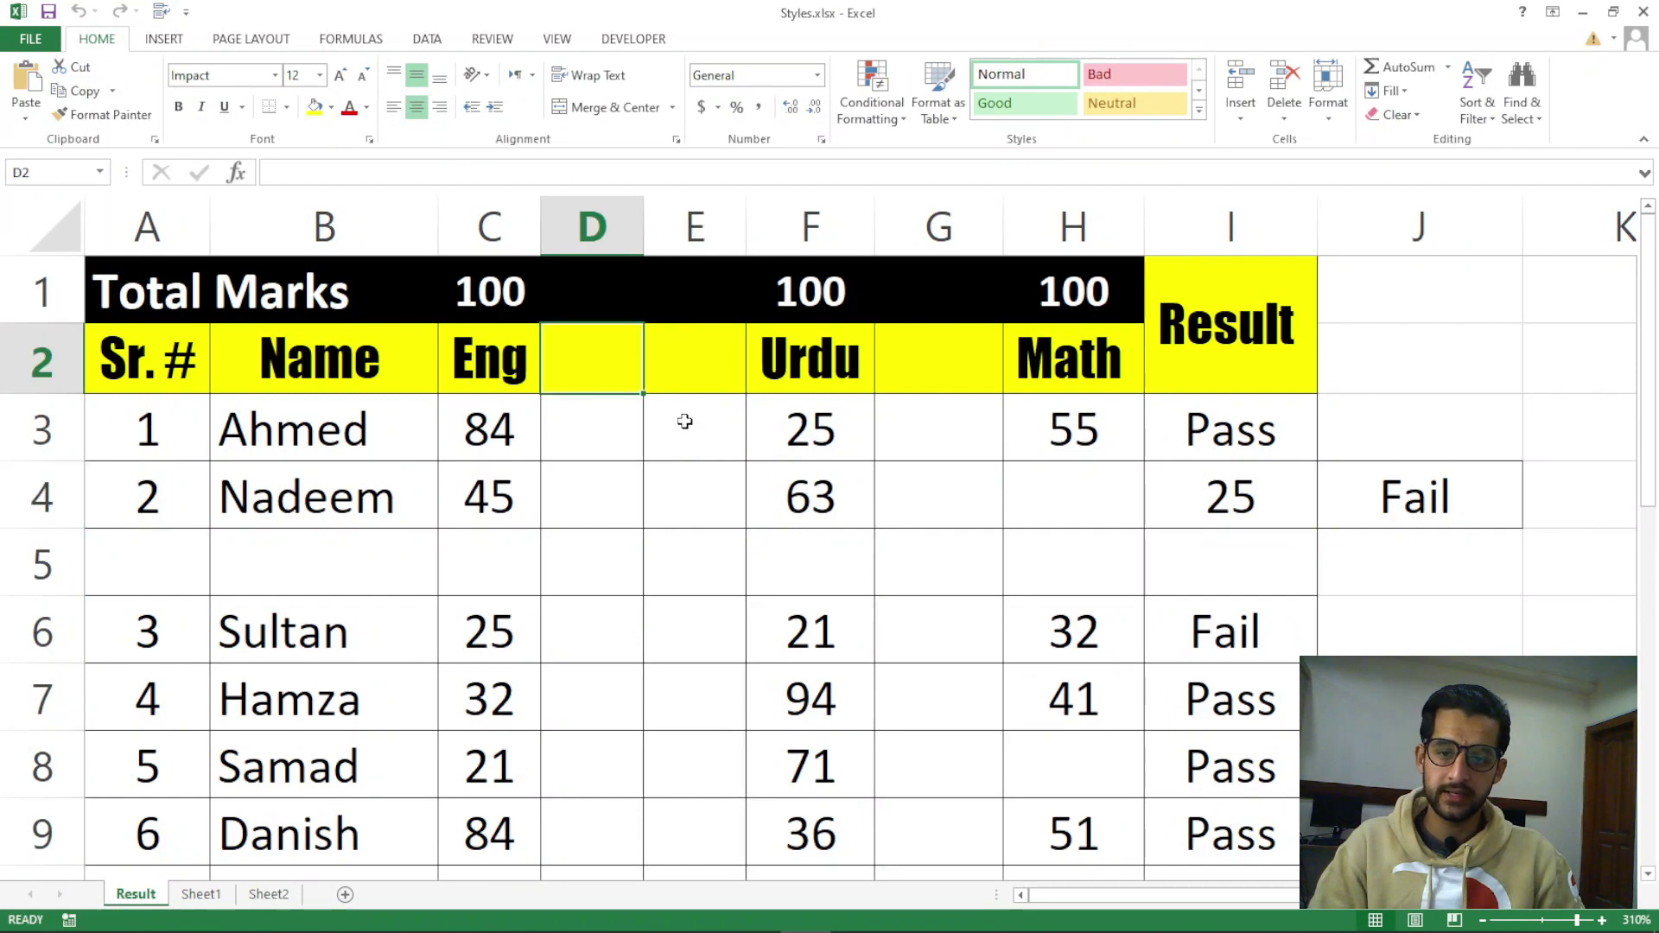
{"action": "left_click", "coordinate": [604, 433]}
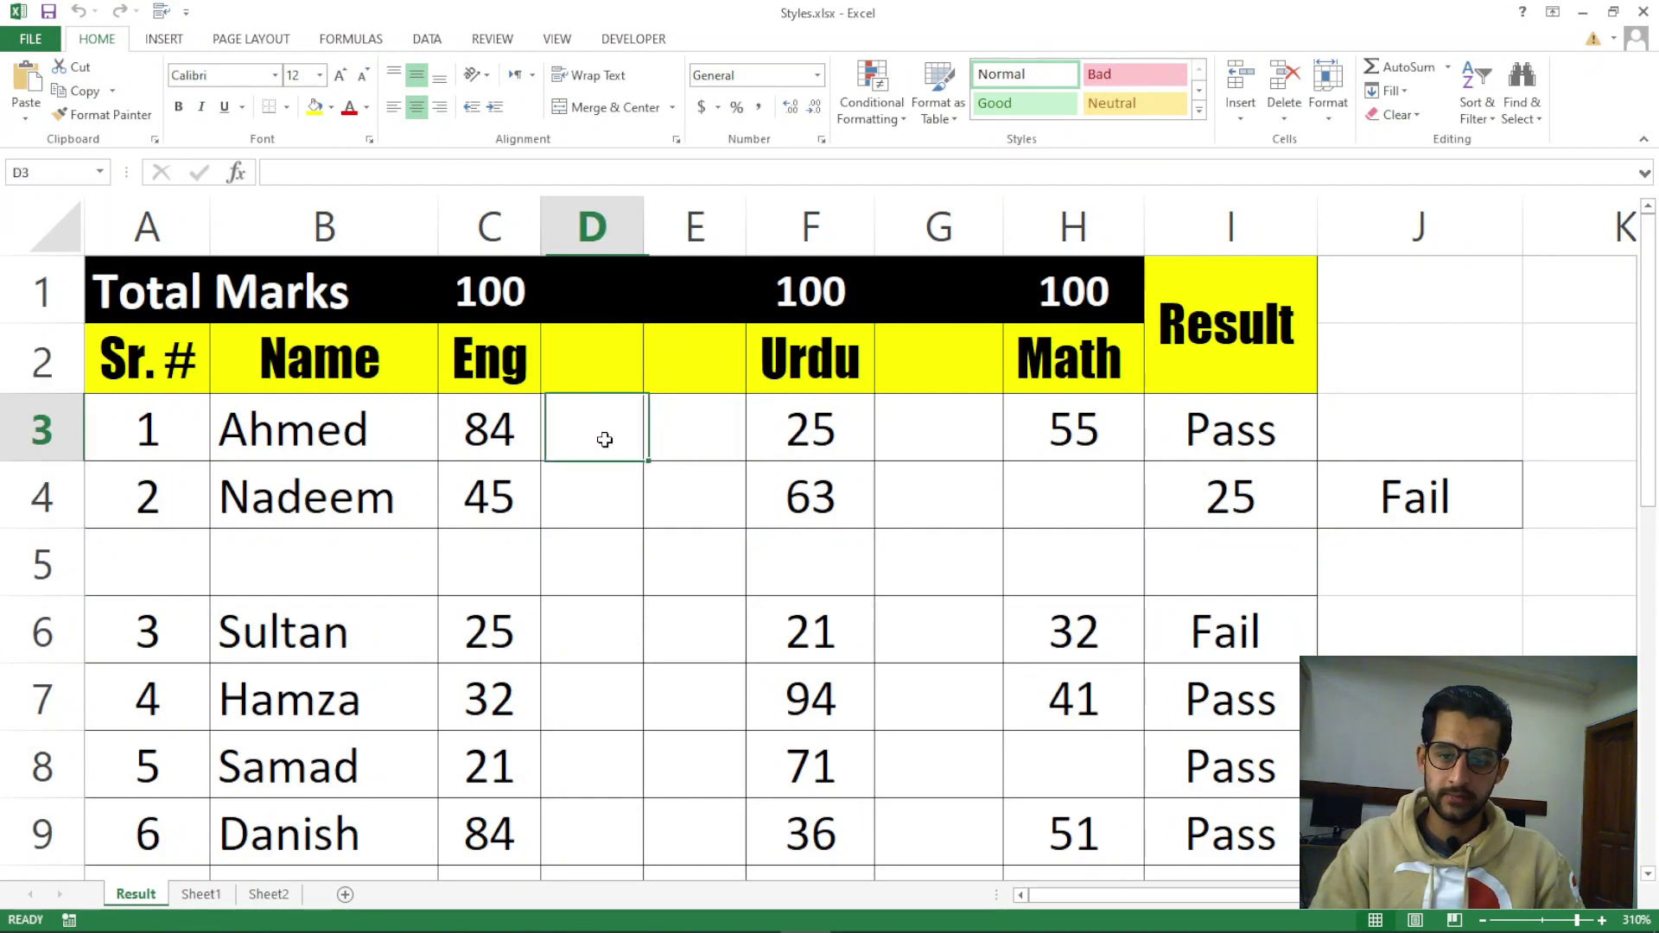
{"action": "left_click", "coordinate": [948, 490]}
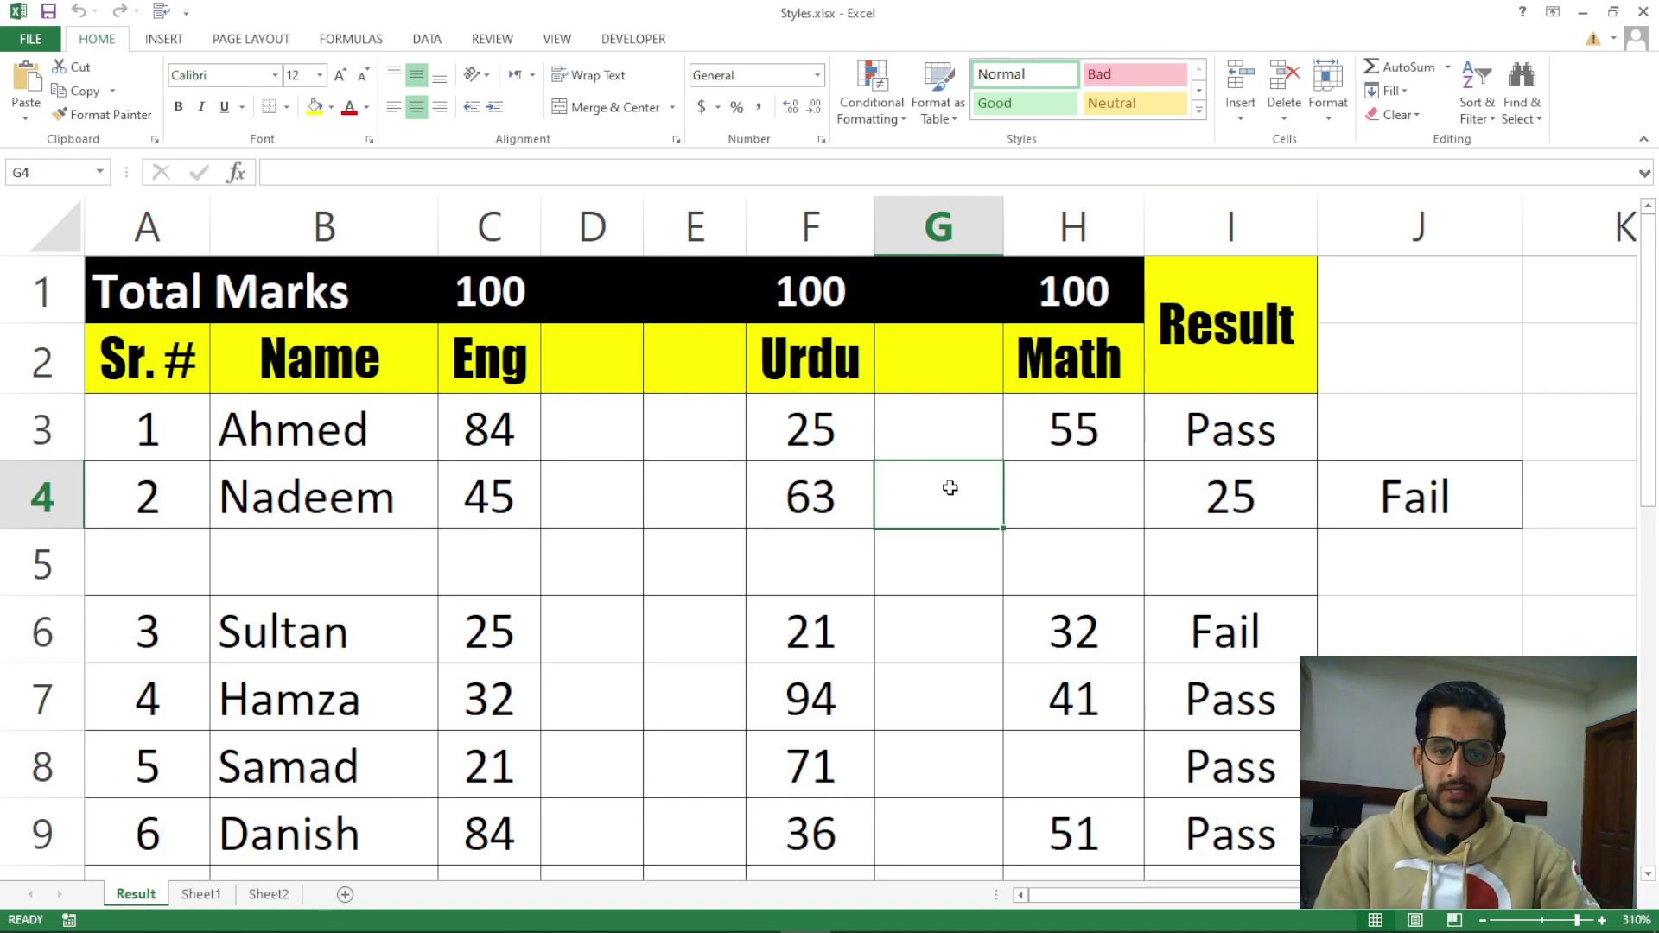
Use Ctrl+Shift+= to insert an entire column at G, moving Math to I and Result to J
{"action": "key", "text": "ctrl+shift+equal"}
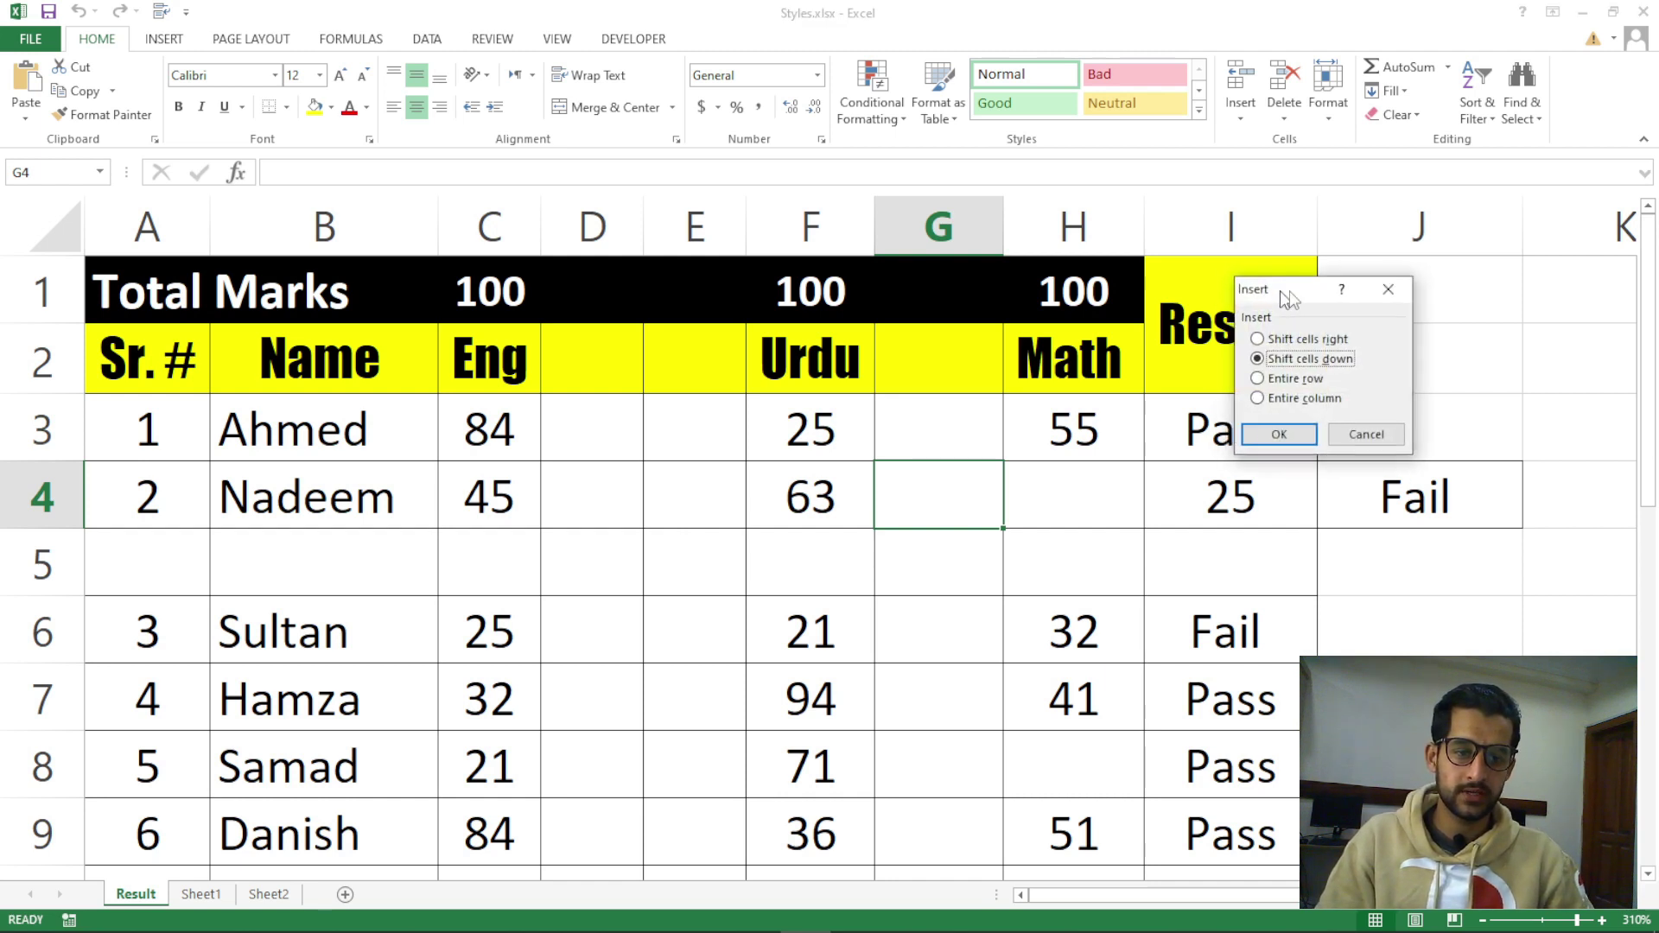
{"action": "left_click_drag", "start_coordinate": [1284, 293], "coordinate": [1377, 350]}
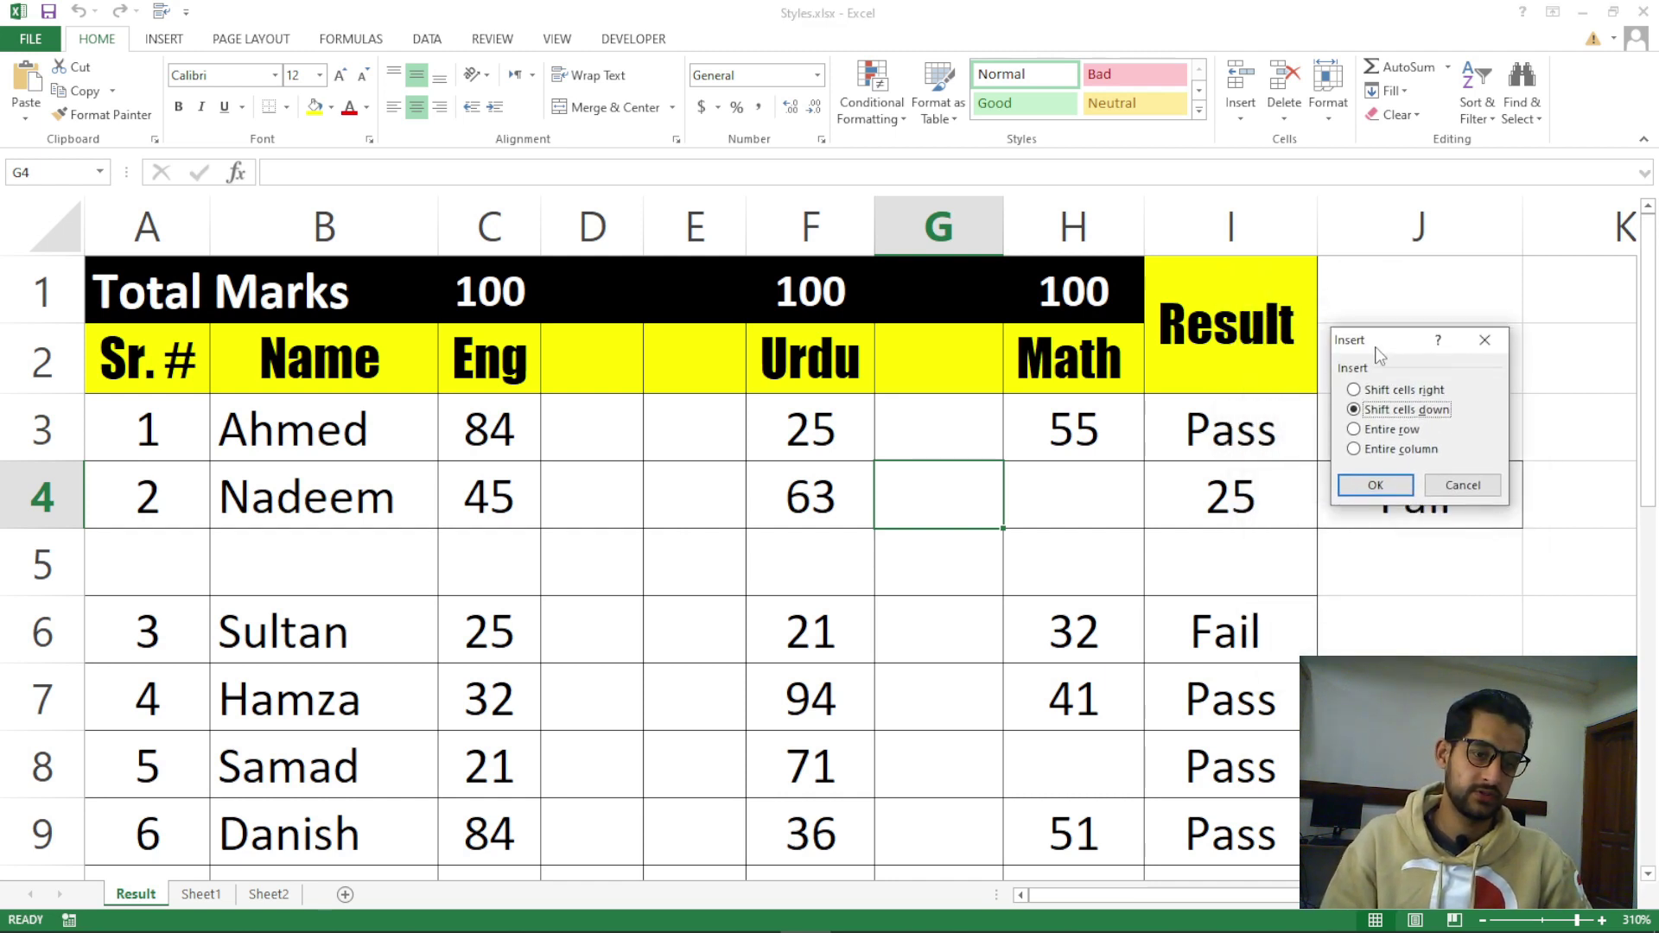
{"action": "left_click", "coordinate": [1485, 340]}
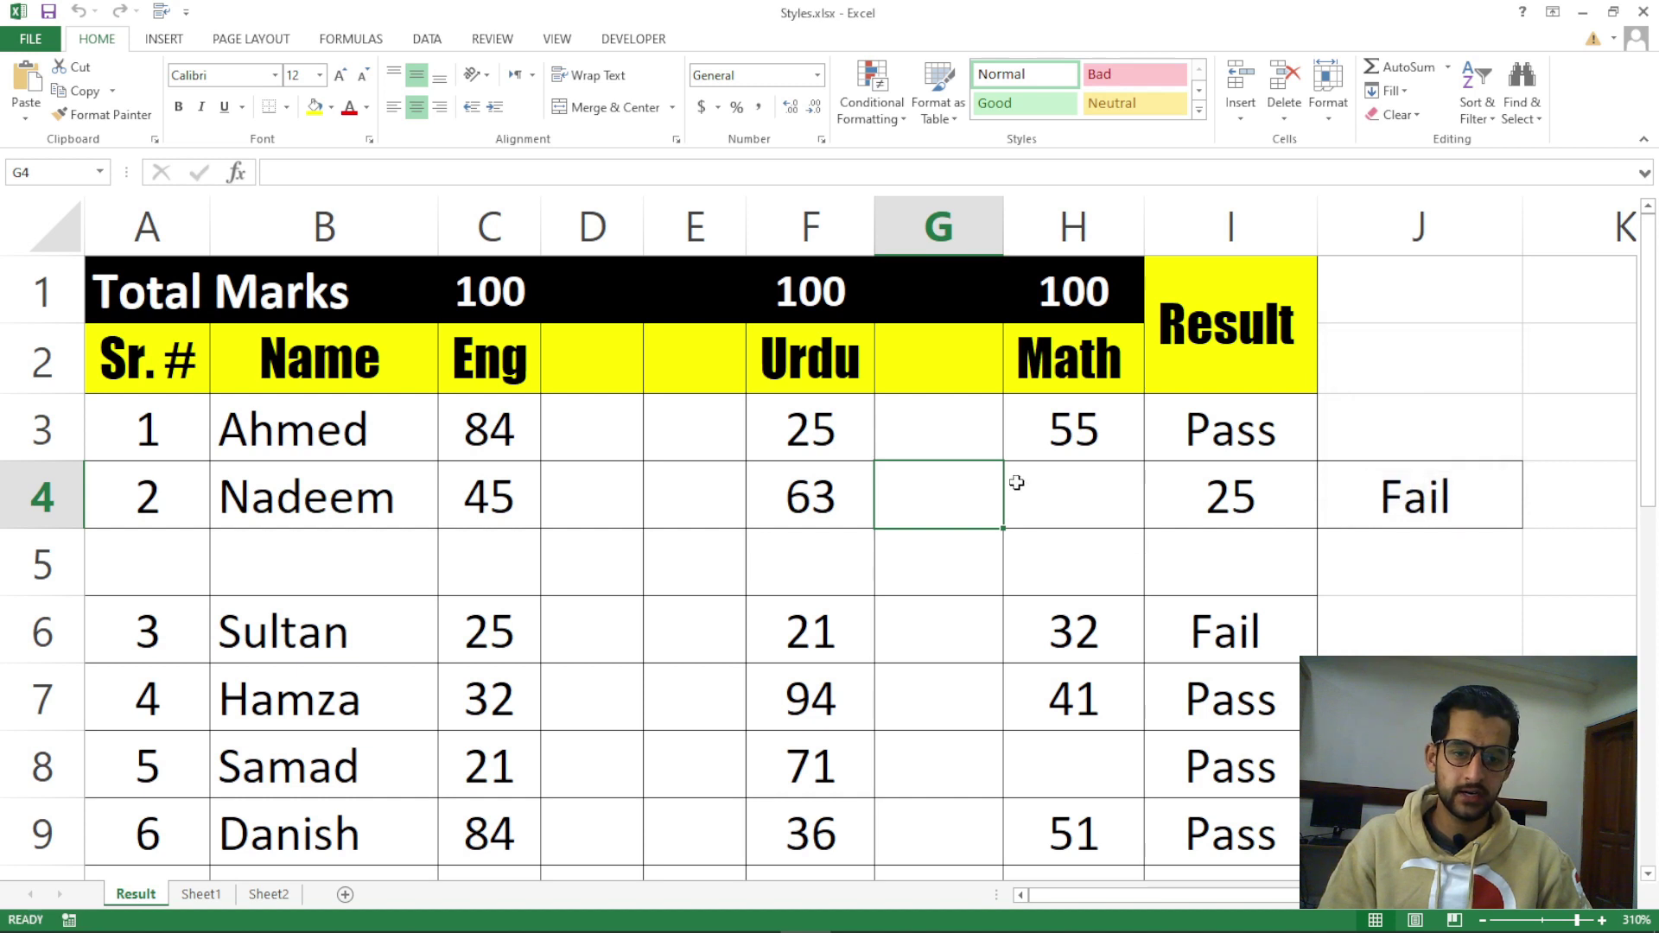
{"action": "key", "text": "ctrl+shift+equal"}
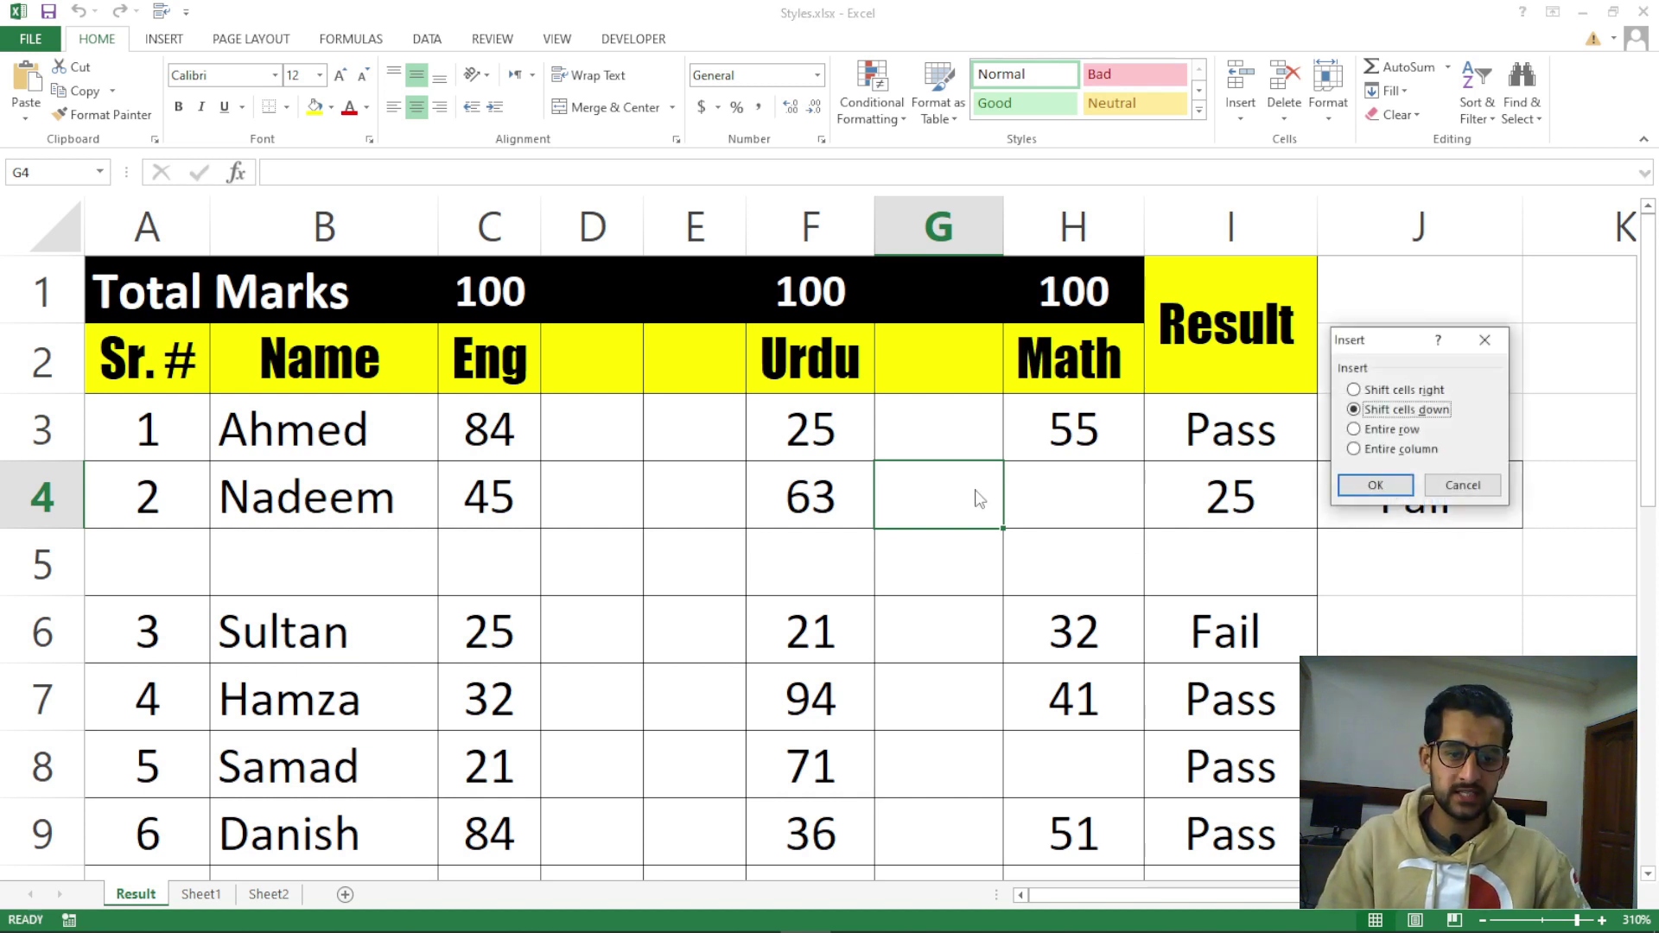
{"action": "left_click", "coordinate": [1400, 449]}
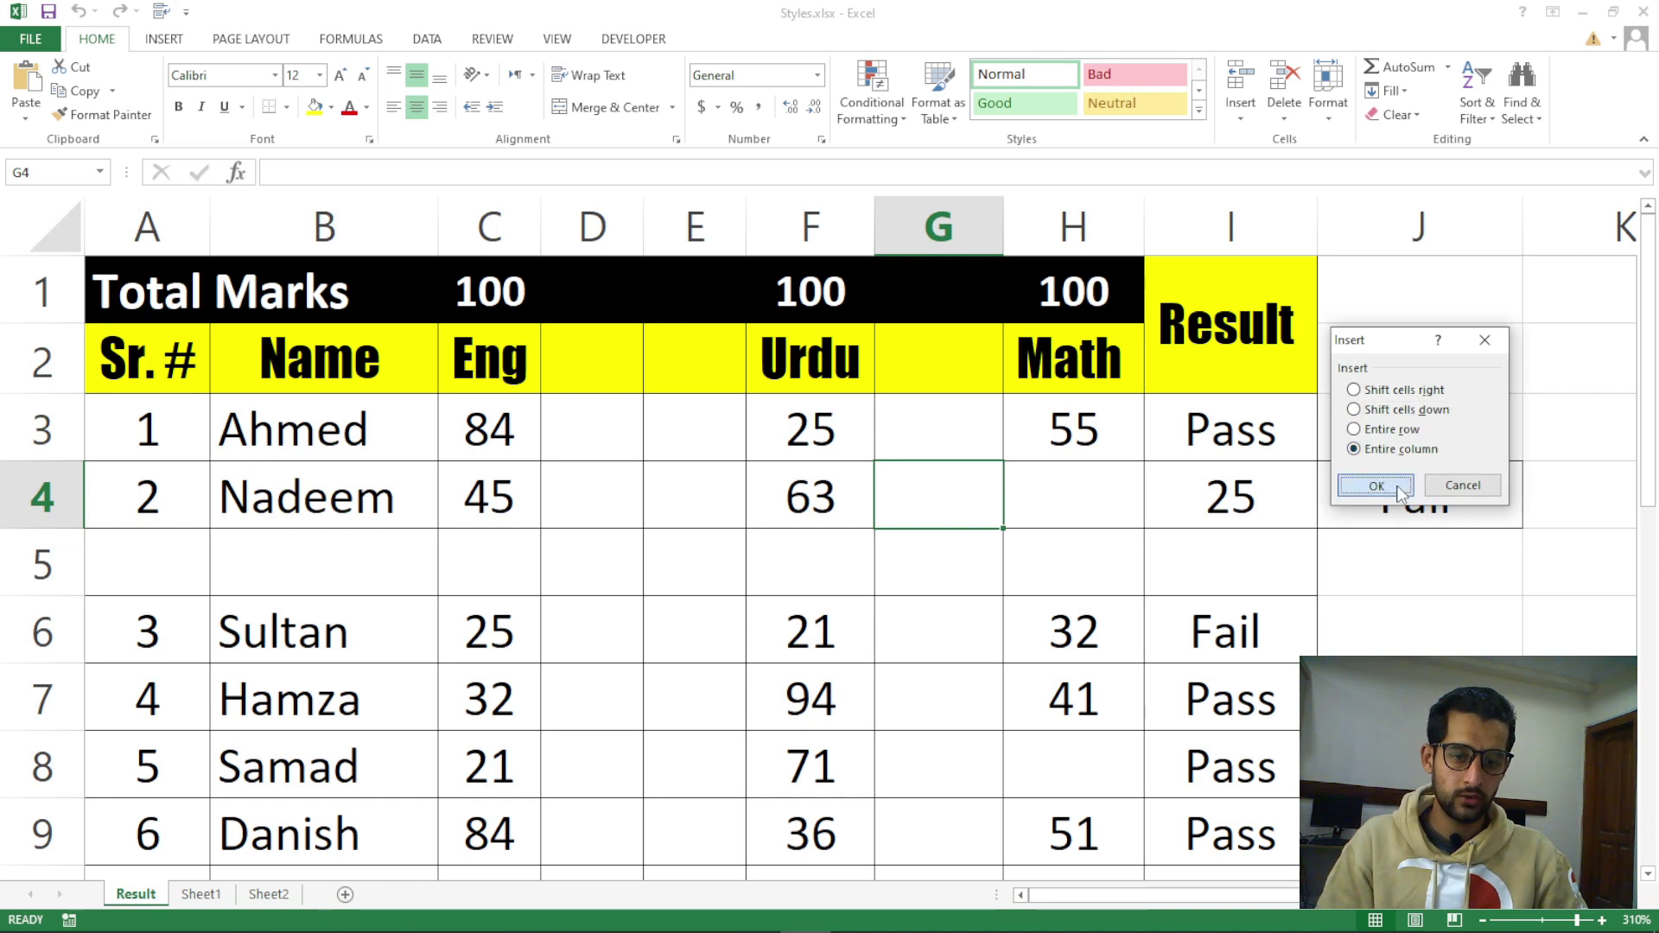
{"action": "left_click", "coordinate": [1396, 485]}
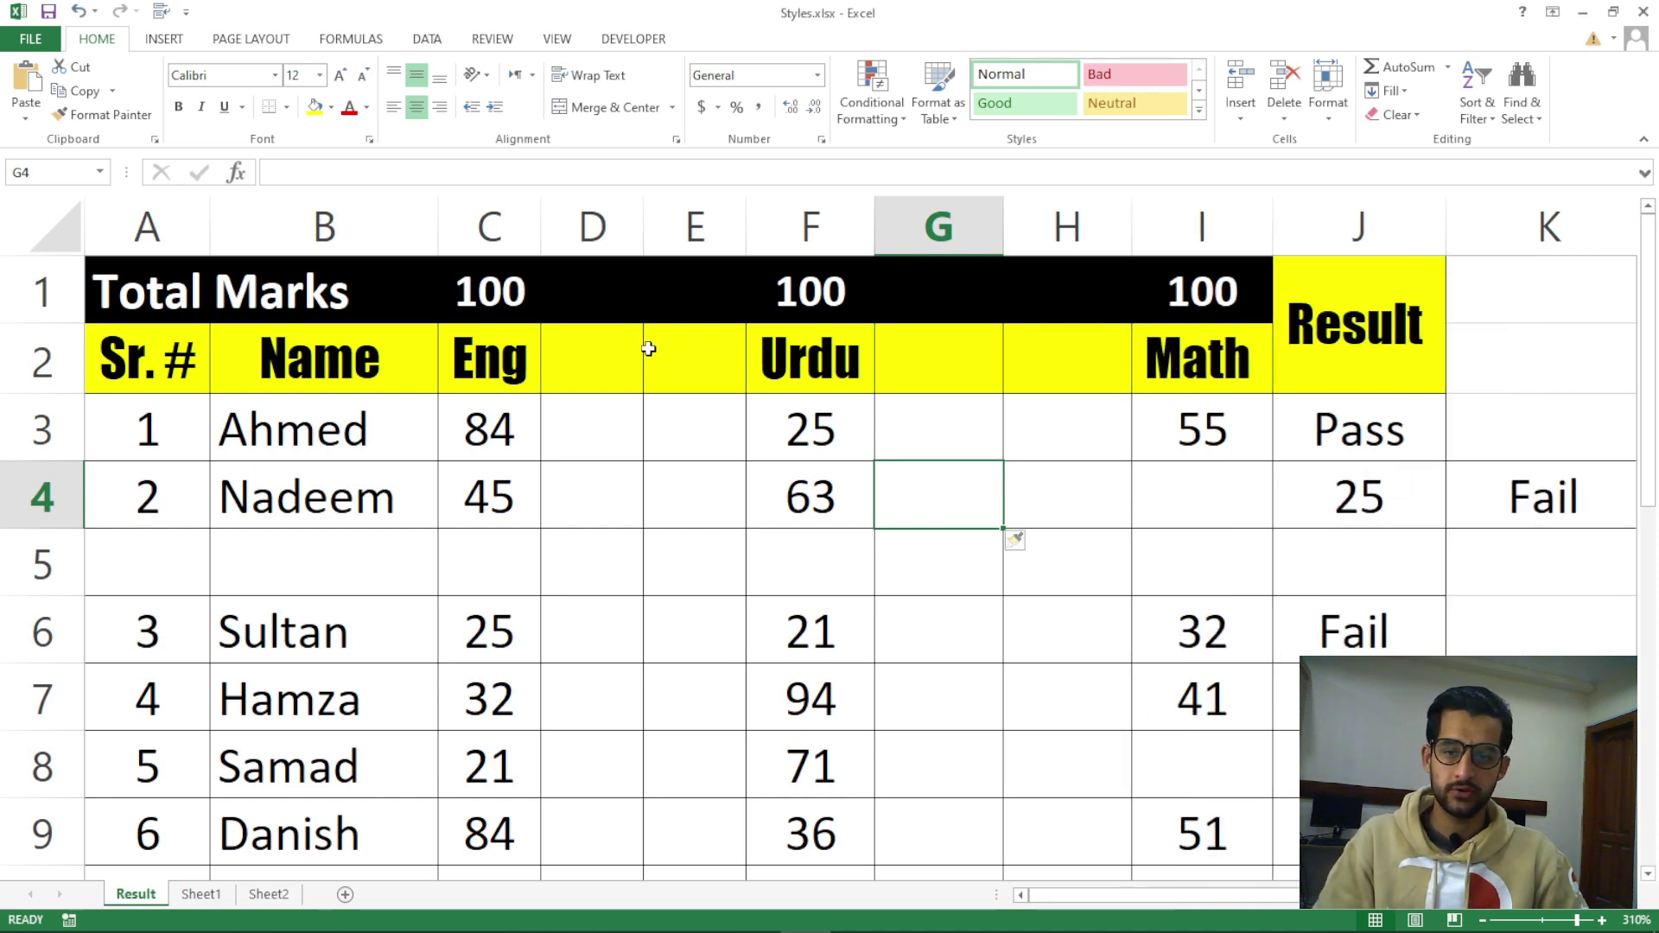
{"action": "left_click", "coordinate": [624, 382]}
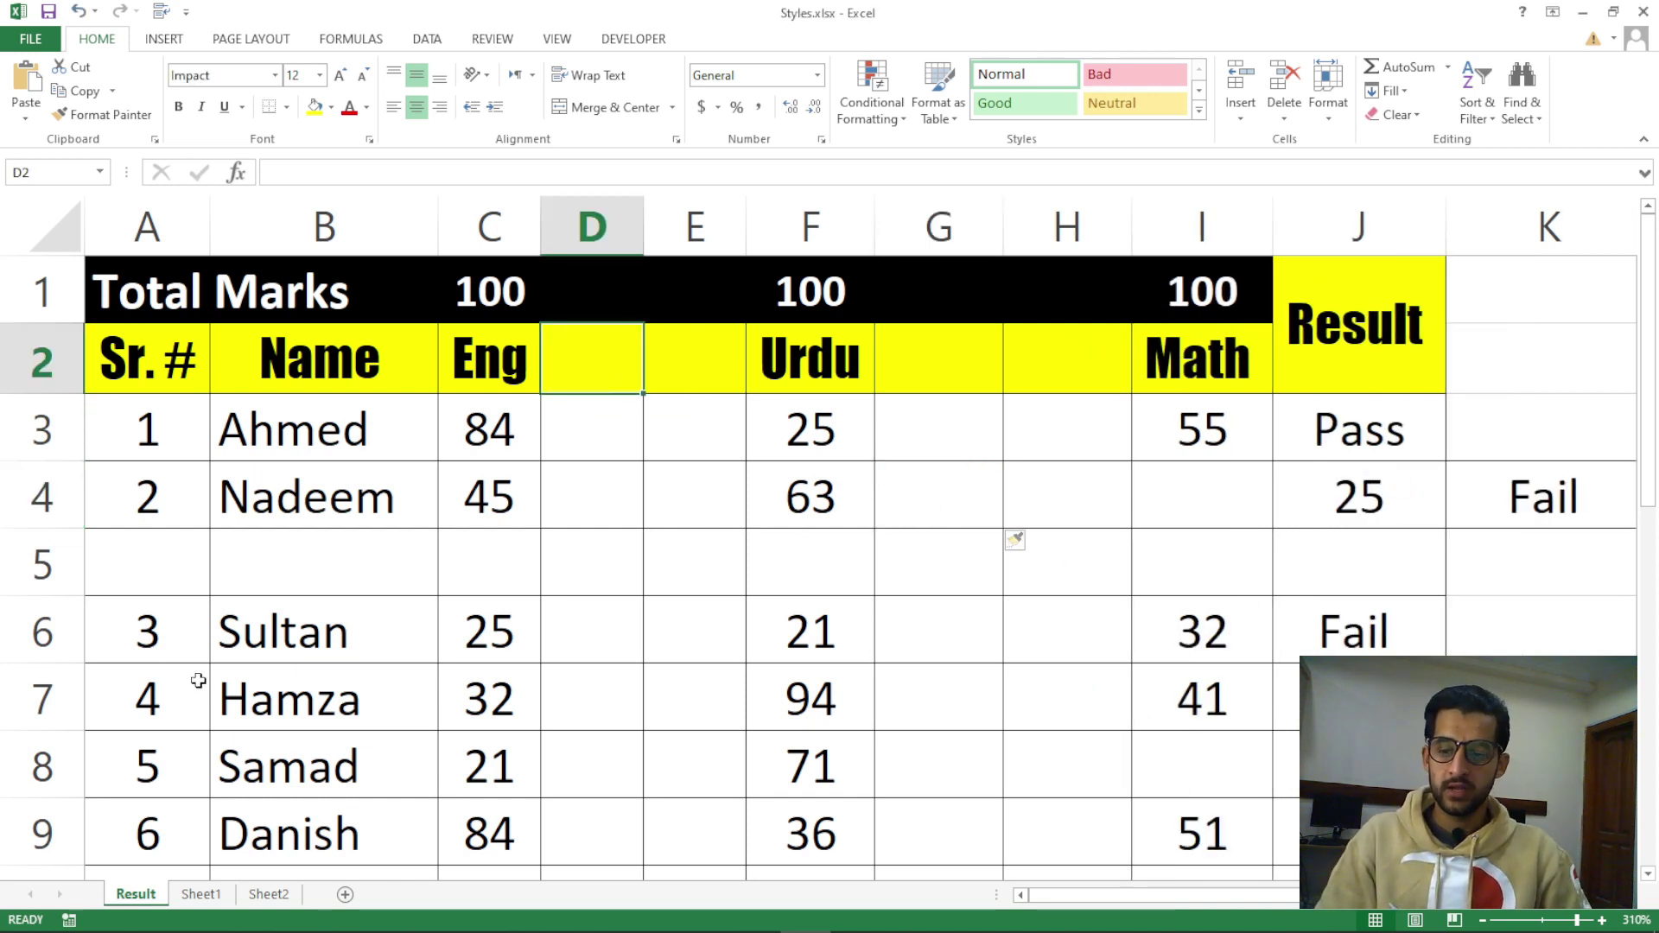
Add a new blank worksheet, Sheet4, to the workbook
{"action": "left_click", "coordinate": [345, 894]}
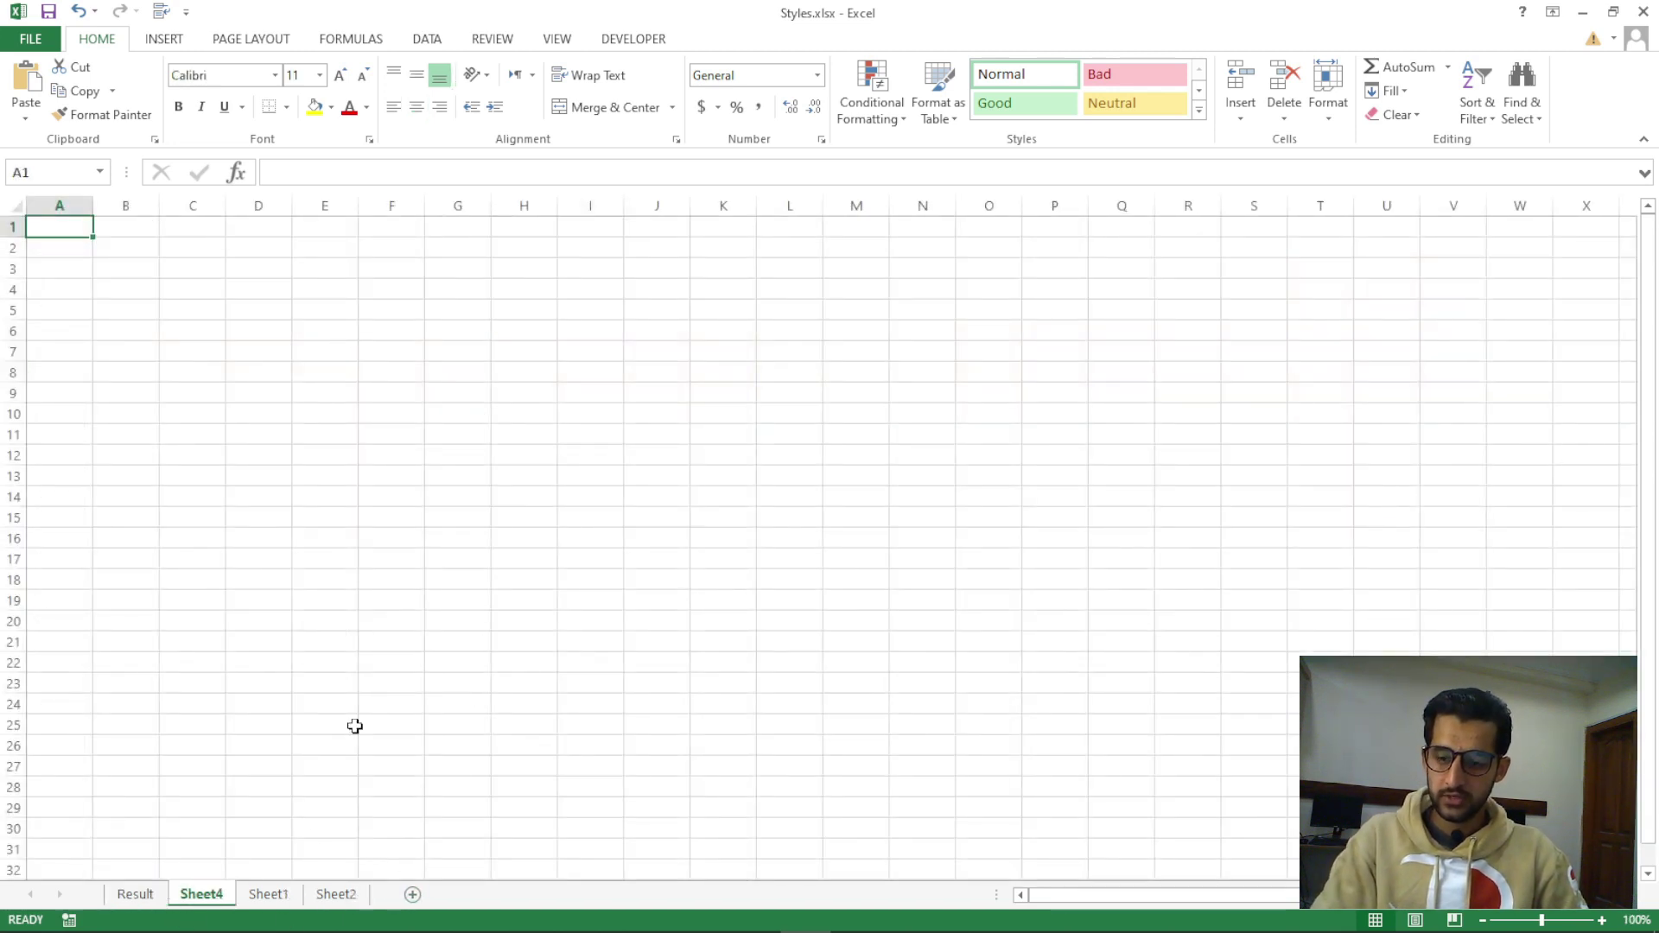
{"action": "key", "text": "ctrl+Page_Up"}
{"action": "left_click", "coordinate": [203, 897]}
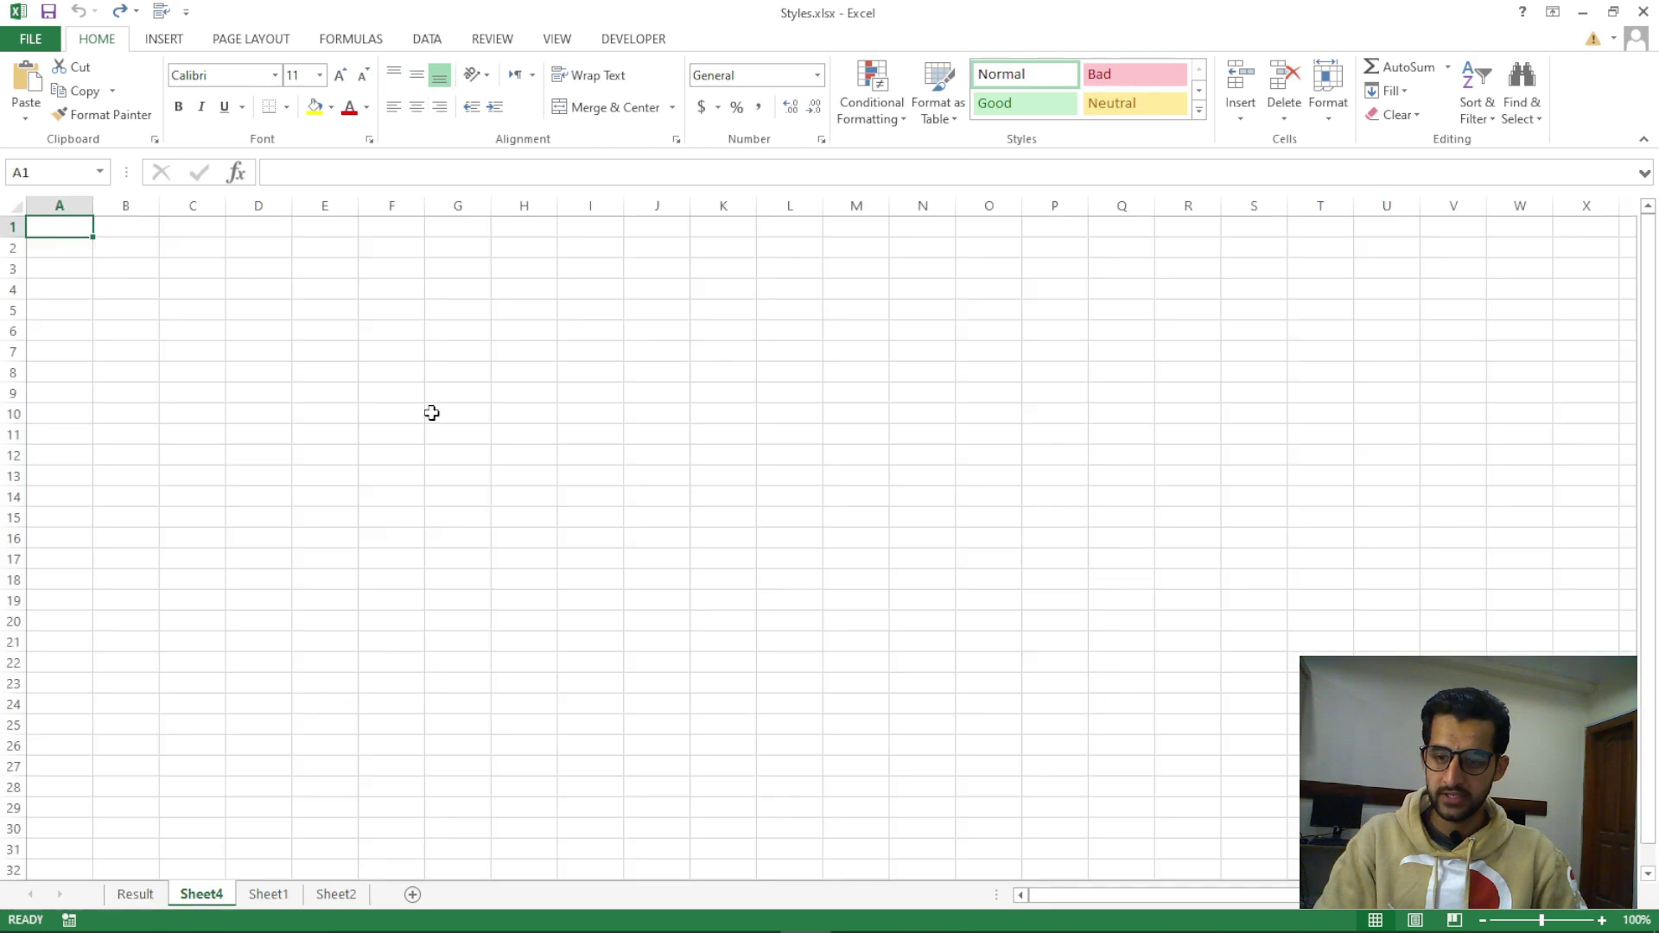
Switch to Sheet1 and select the Group column B
{"action": "left_click", "coordinate": [289, 896]}
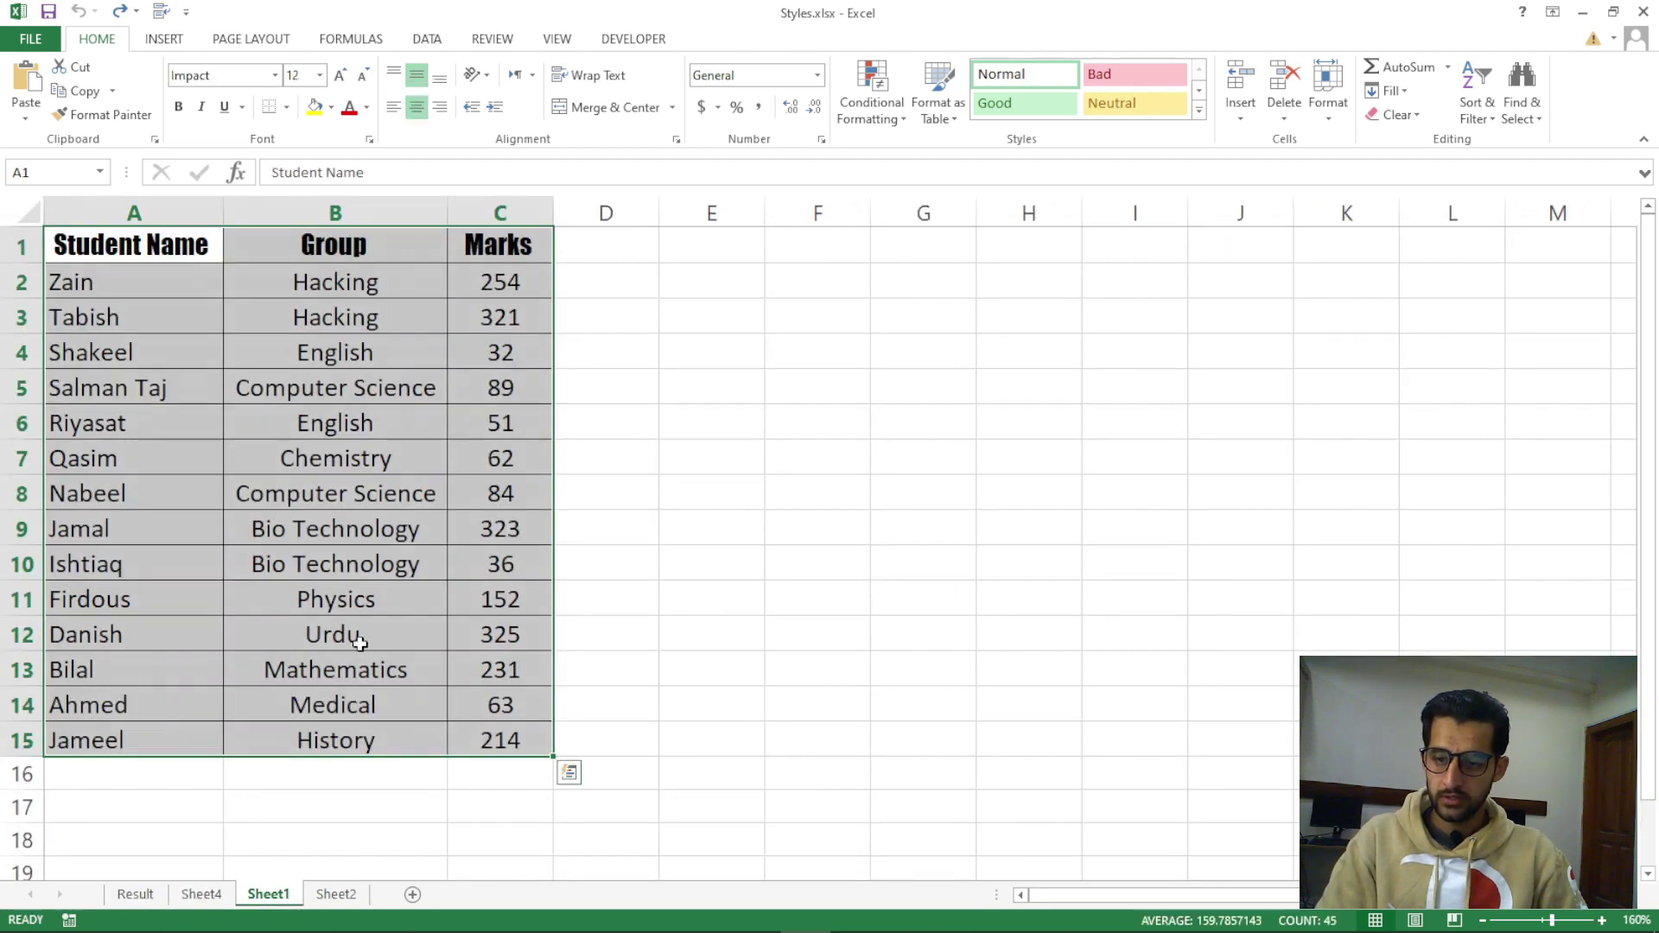
{"action": "left_click", "coordinate": [337, 319]}
{"action": "left_click", "coordinate": [352, 209]}
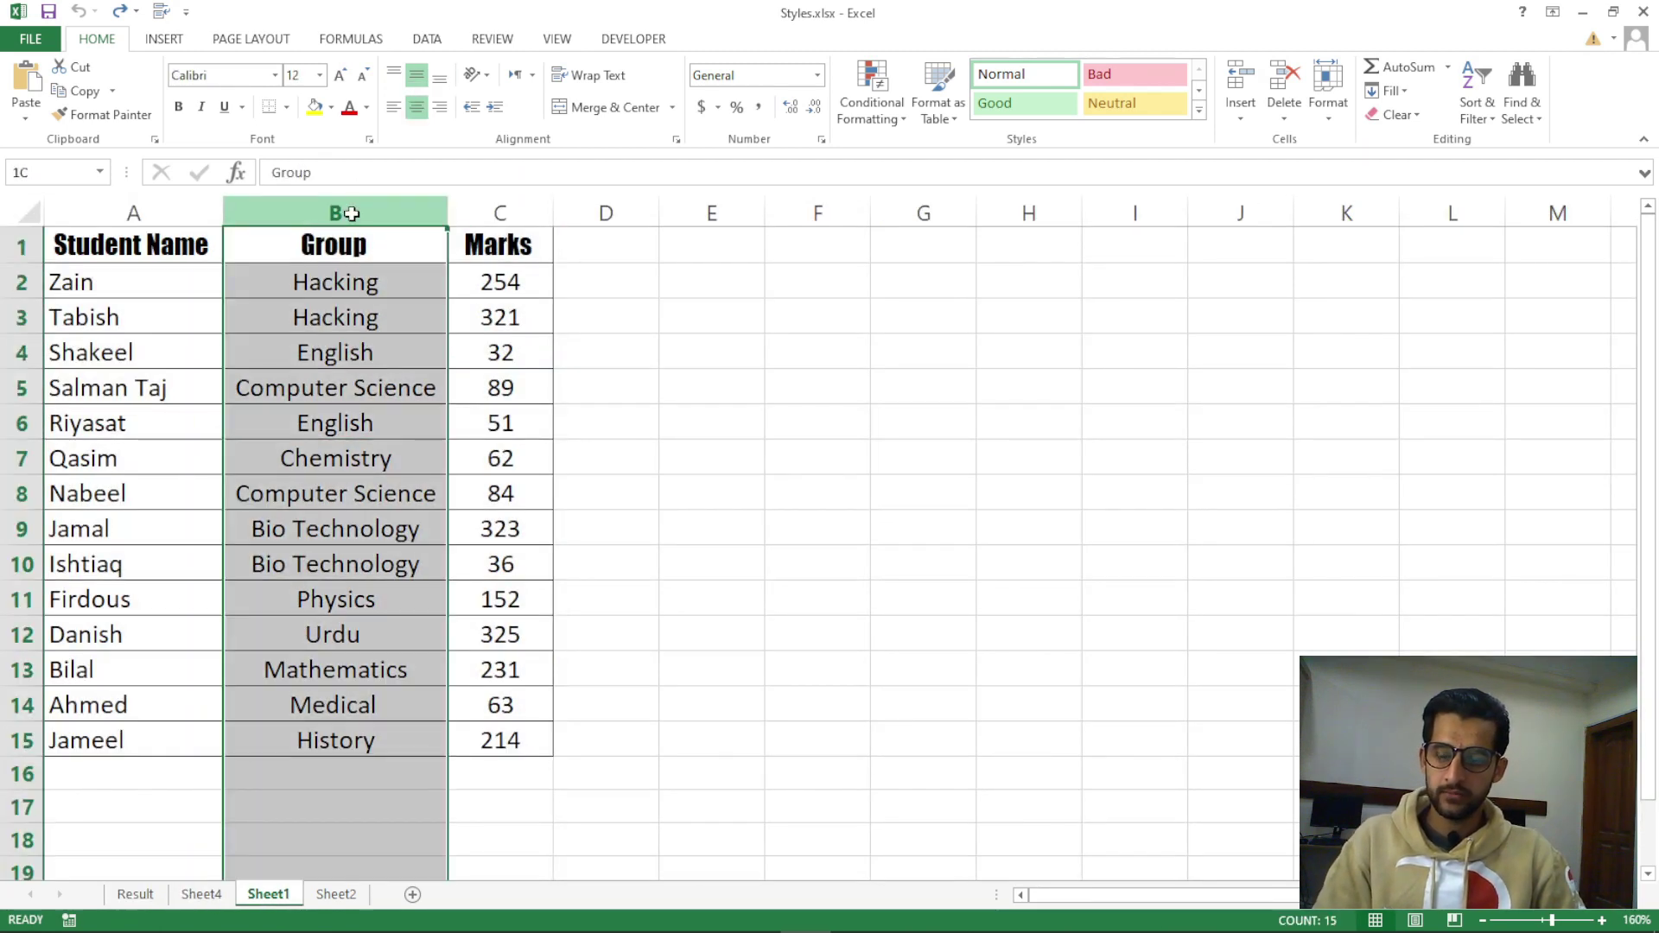
{"action": "left_click", "coordinate": [370, 282]}
{"action": "left_click", "coordinate": [370, 212]}
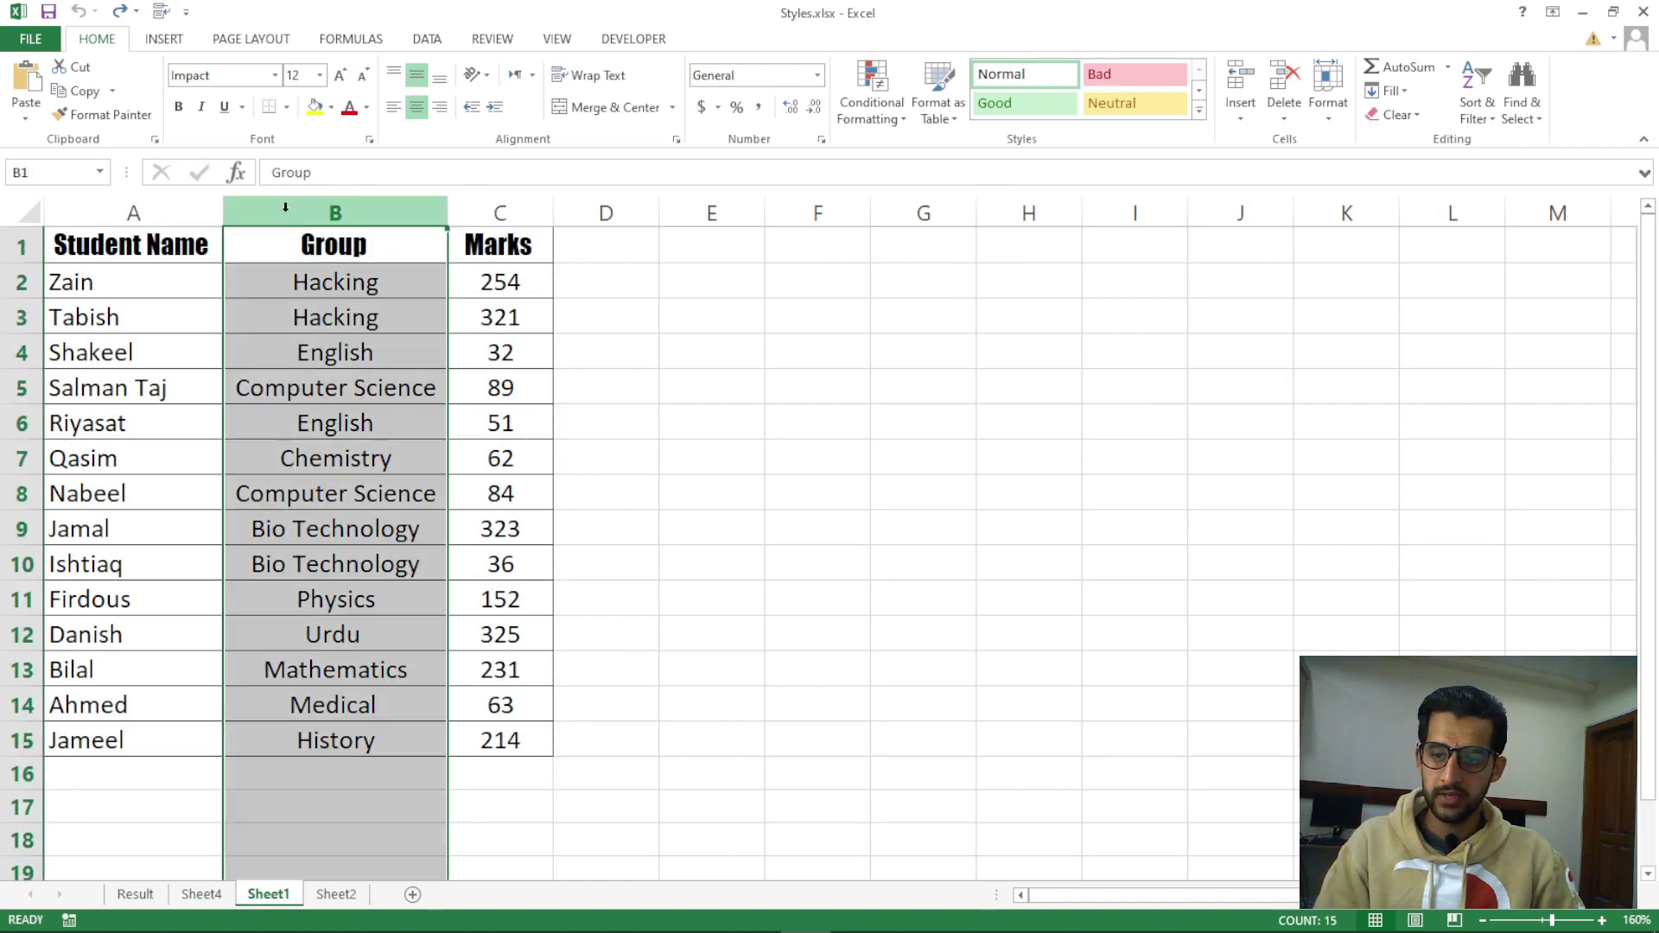
{"action": "left_click", "coordinate": [604, 316]}
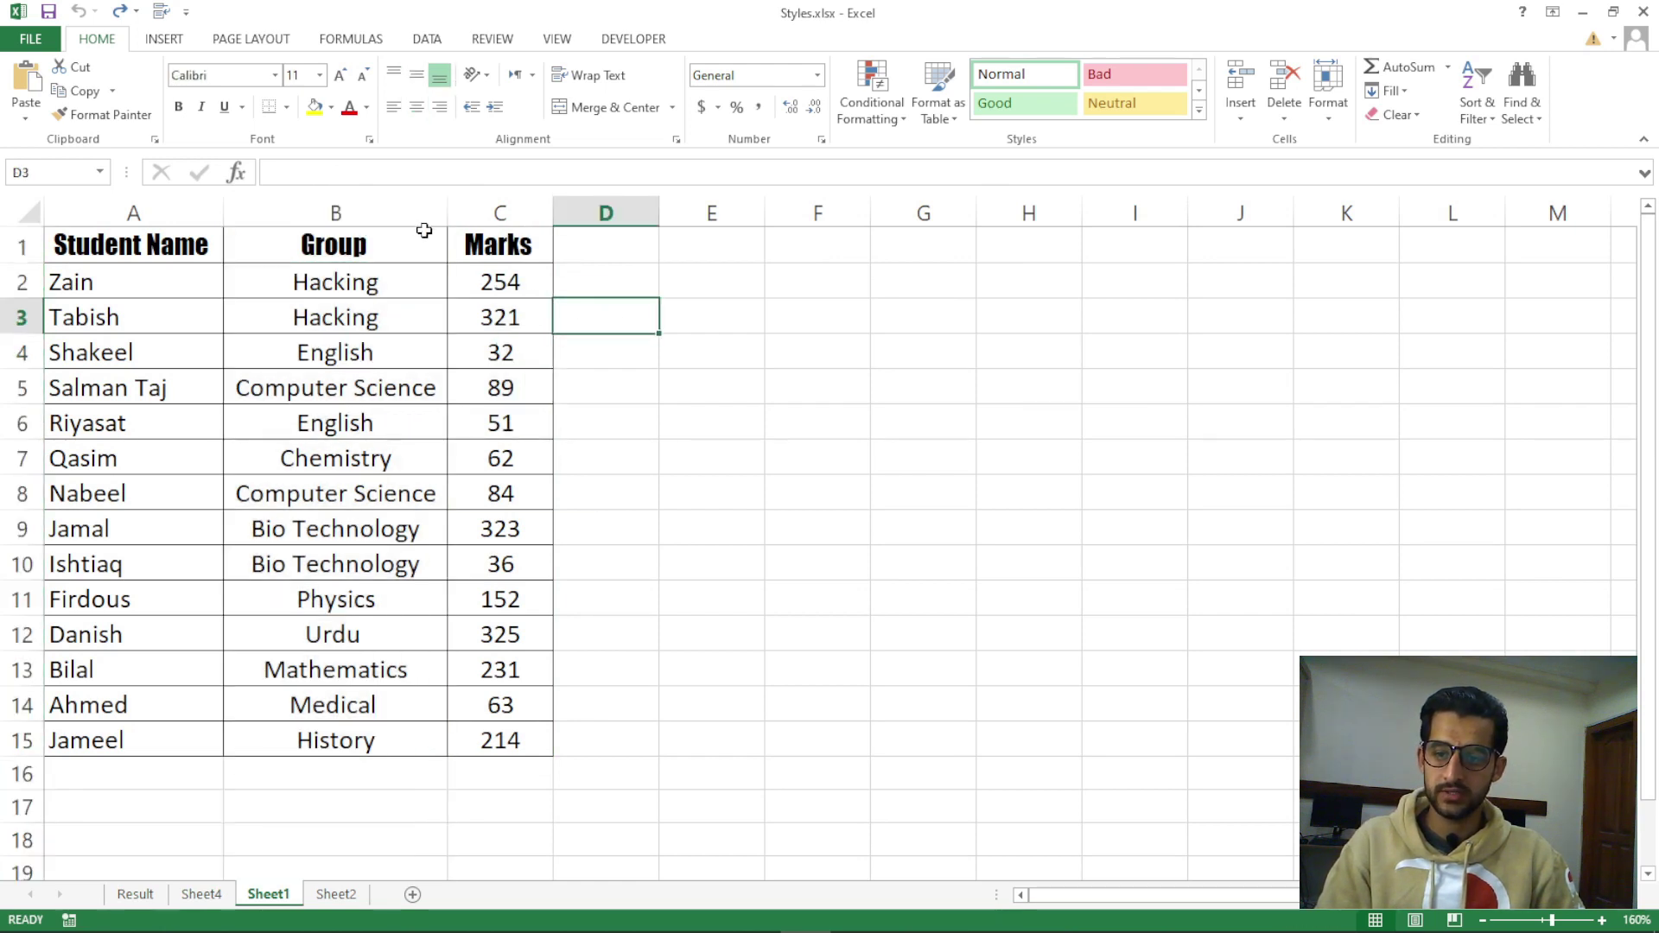
{"action": "left_click", "coordinate": [370, 212]}
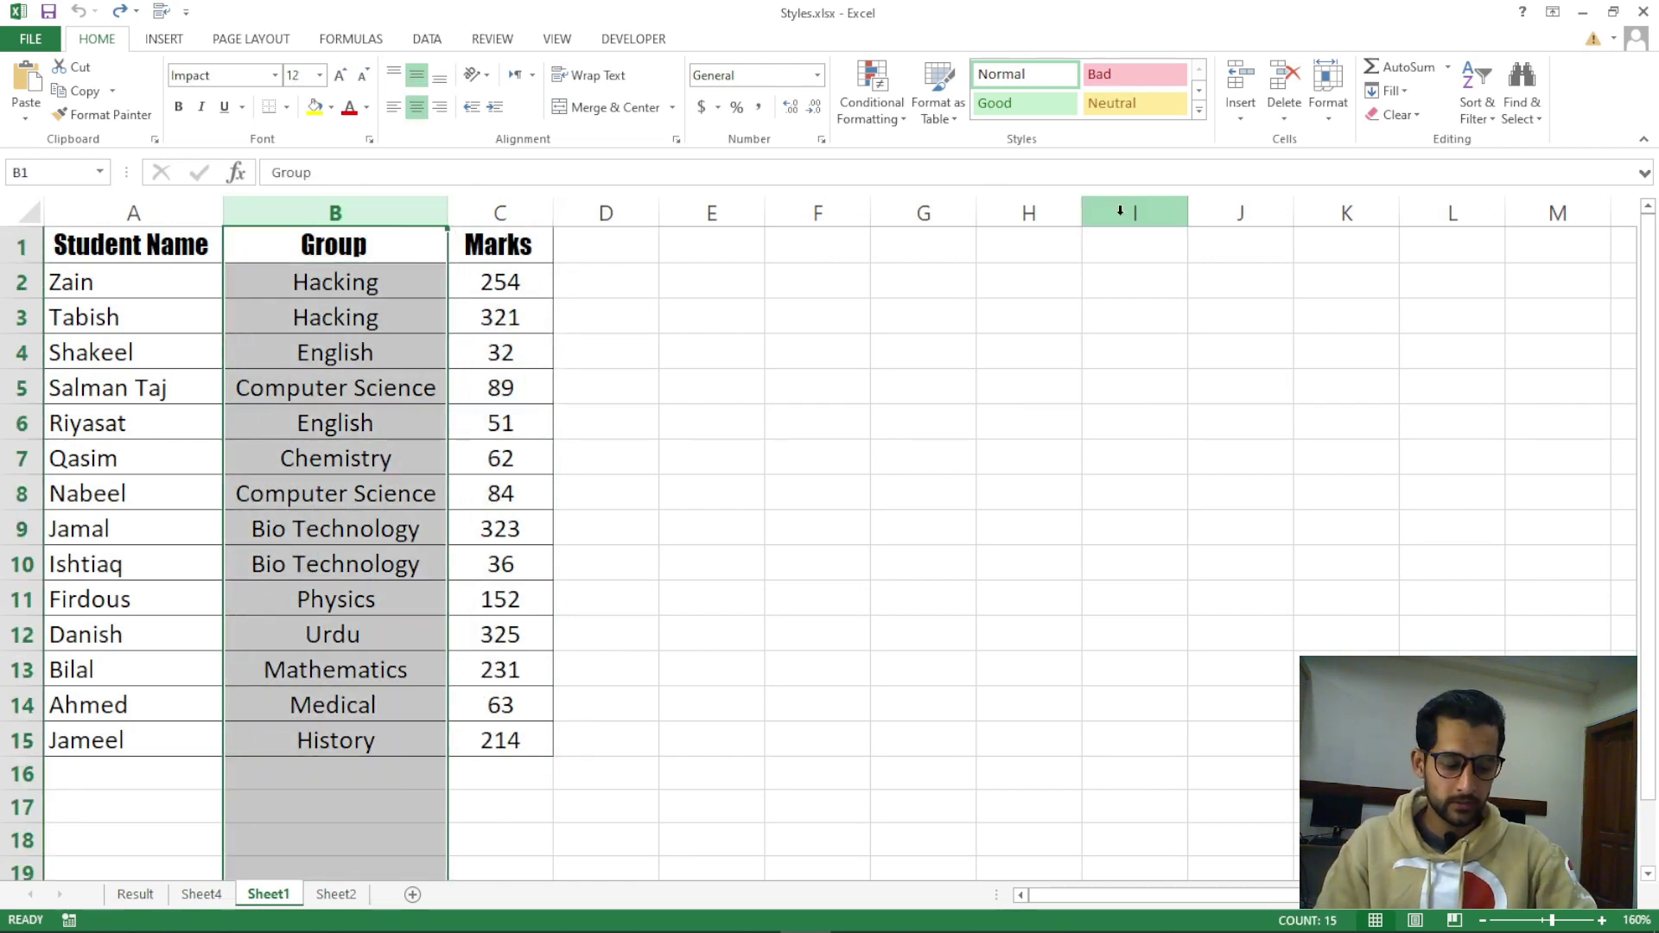
{"action": "key", "text": "ctrl+shift+plus"}
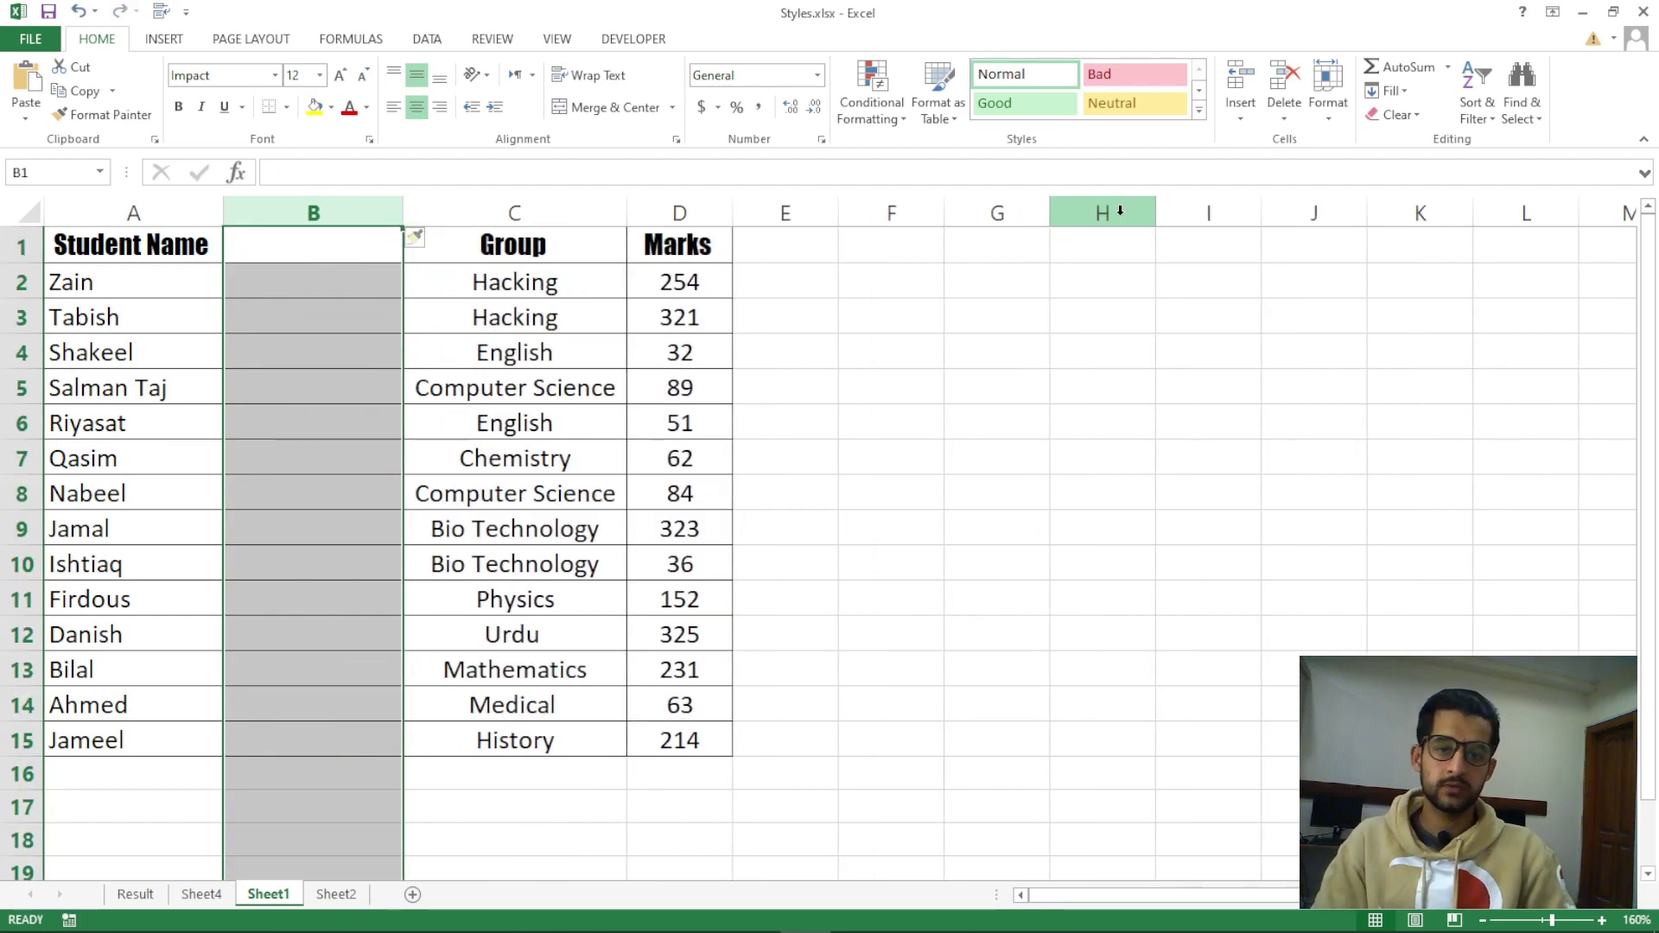
{"action": "key", "text": "ctrl+z"}
{"action": "left_click", "coordinate": [335, 423]}
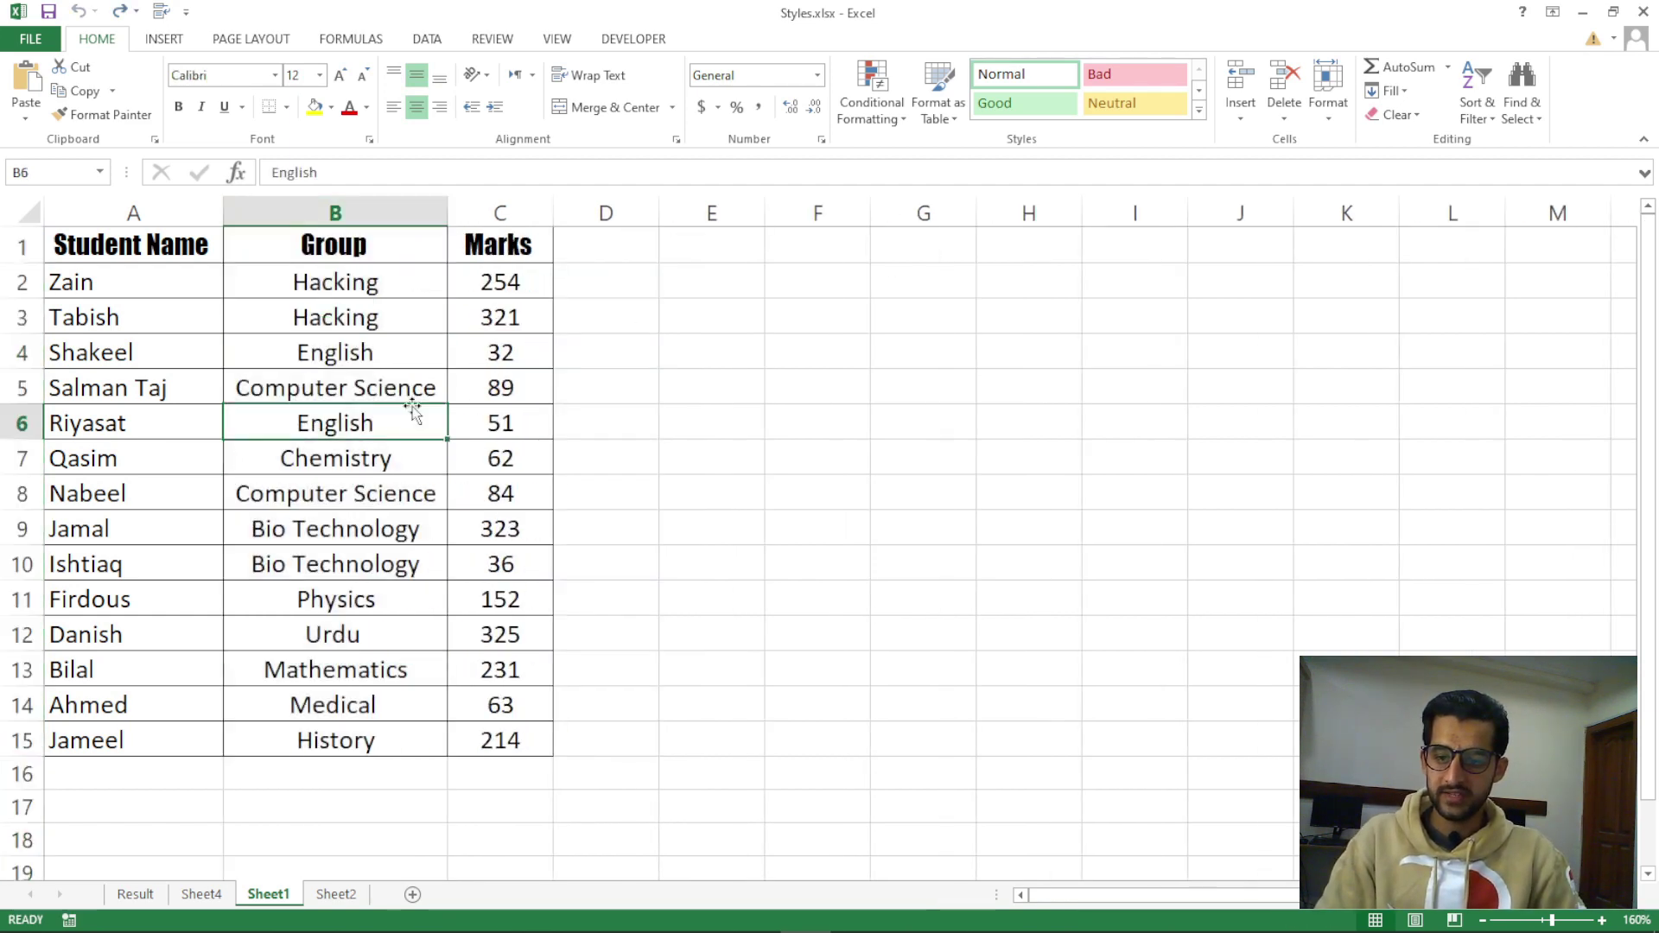
{"action": "key", "text": "ctrl+shift+plus"}
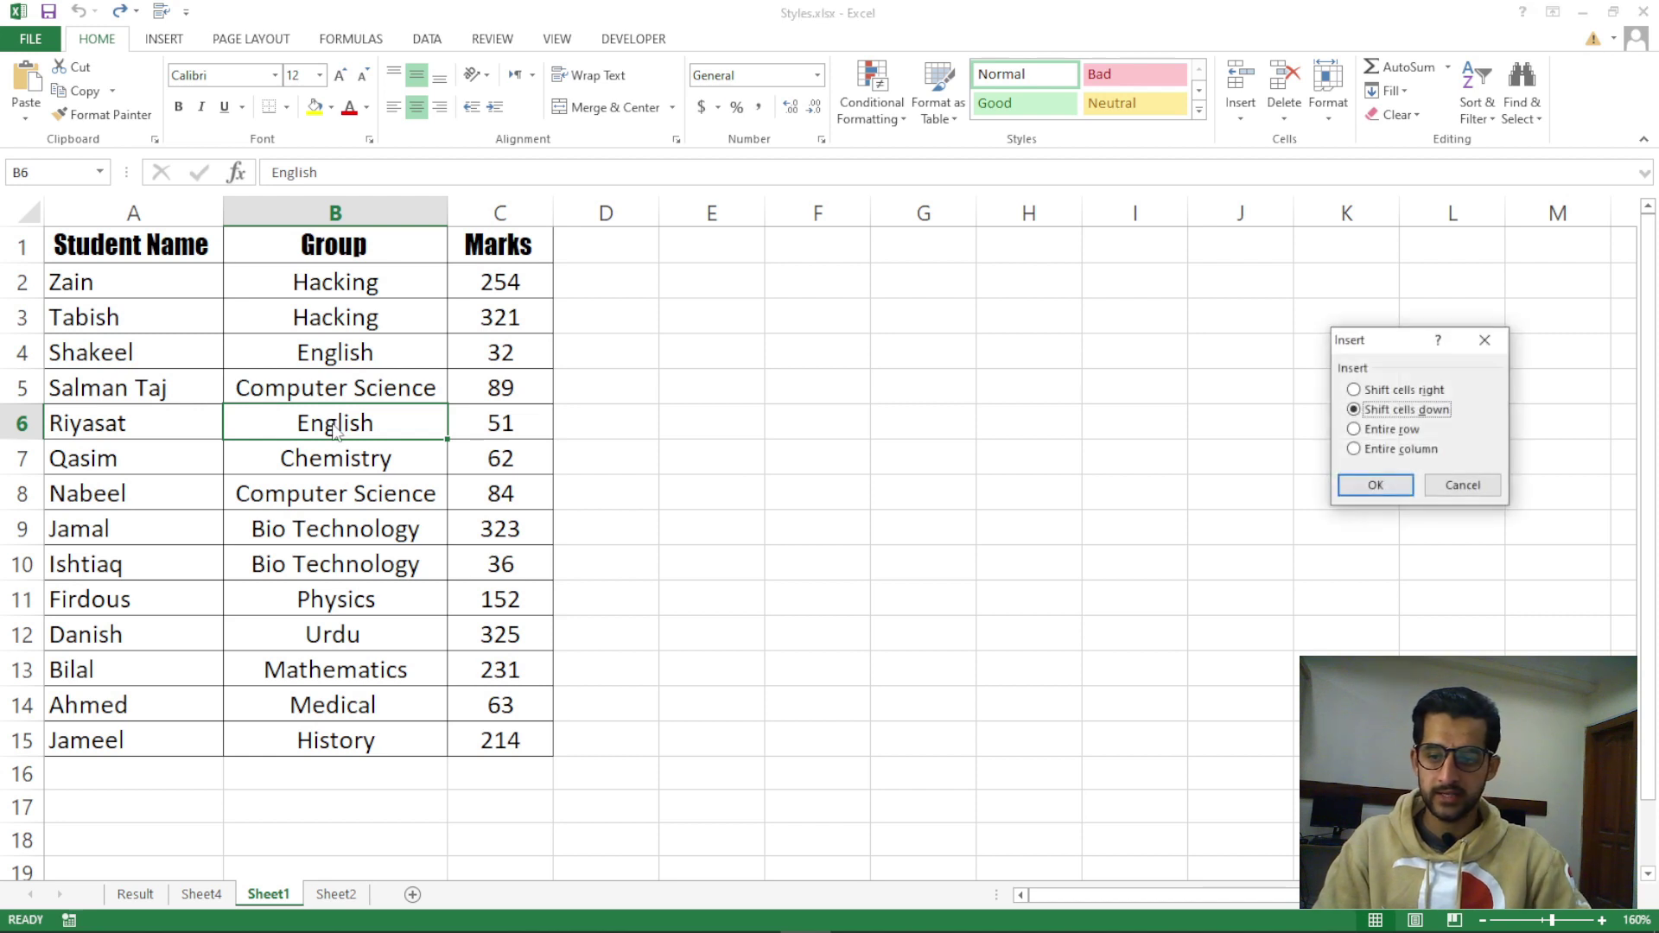
{"action": "left_click_drag", "start_coordinate": [1380, 347], "coordinate": [632, 352]}
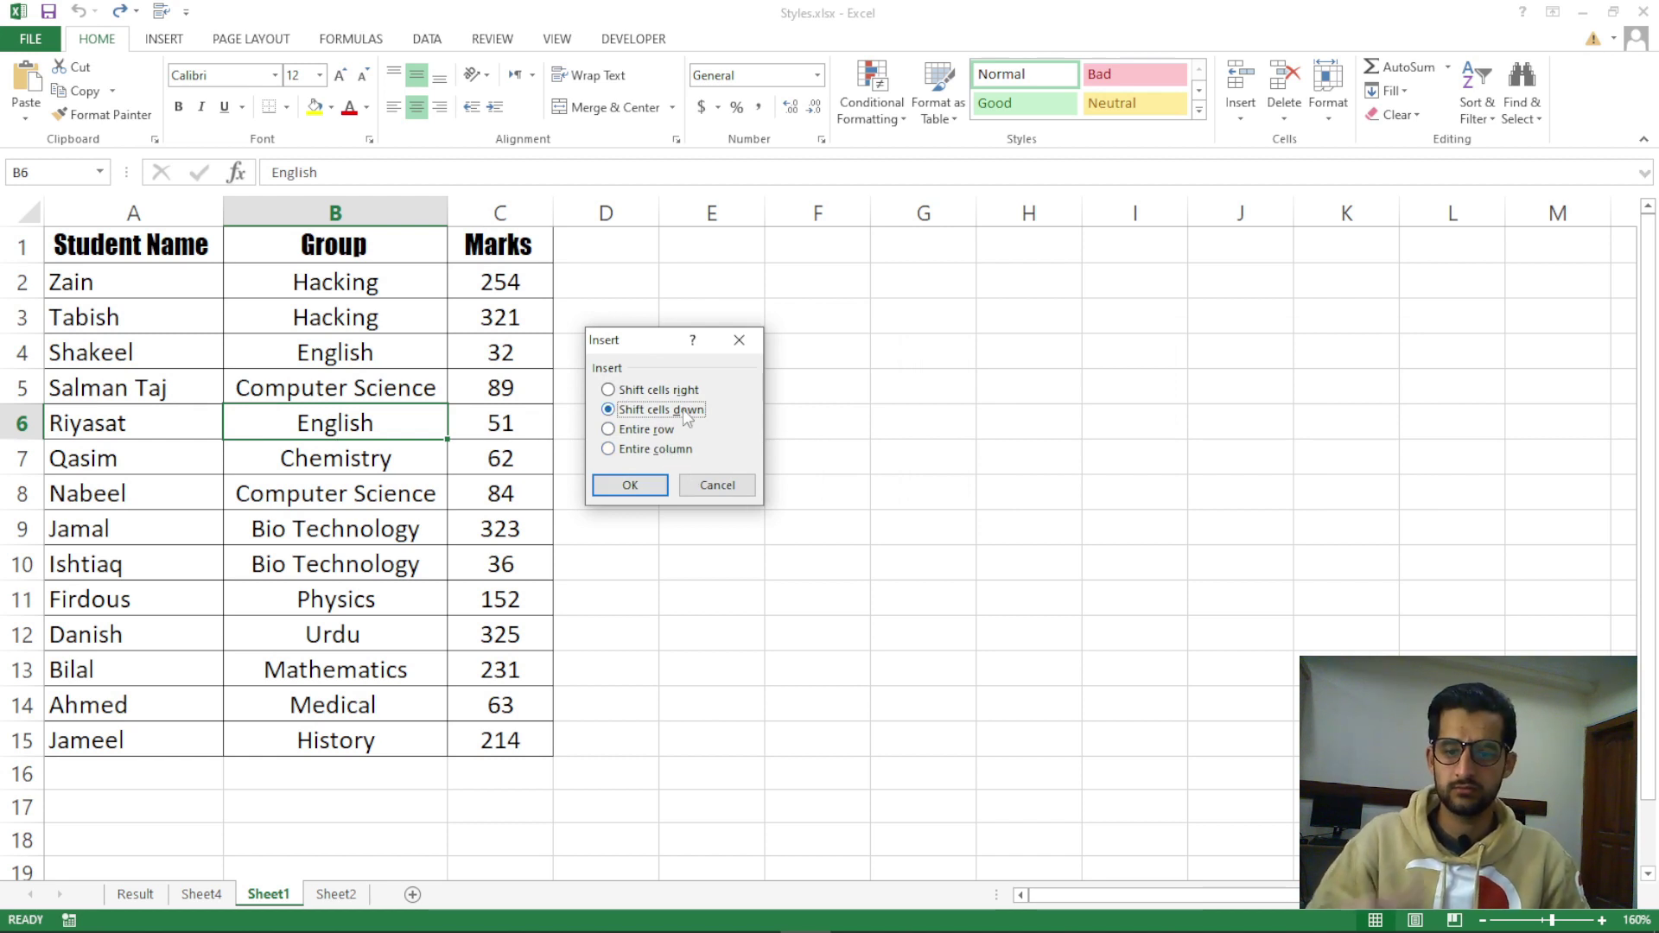
{"action": "left_click", "coordinate": [716, 486]}
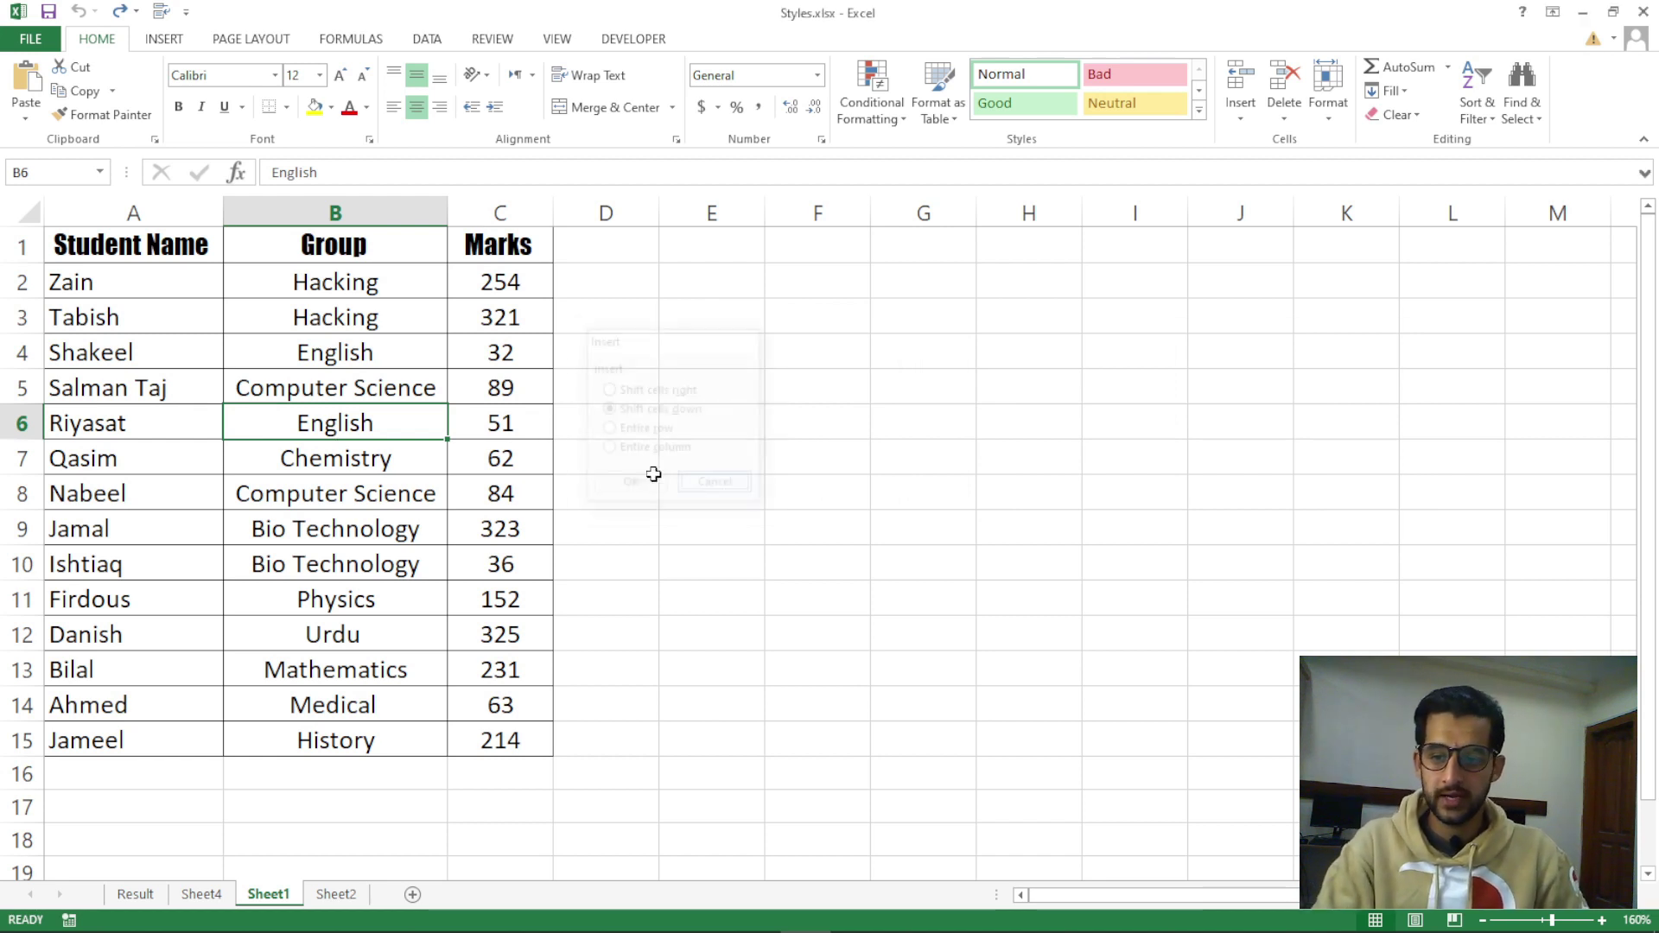
{"action": "left_click", "coordinate": [354, 317]}
{"action": "left_click", "coordinate": [343, 209]}
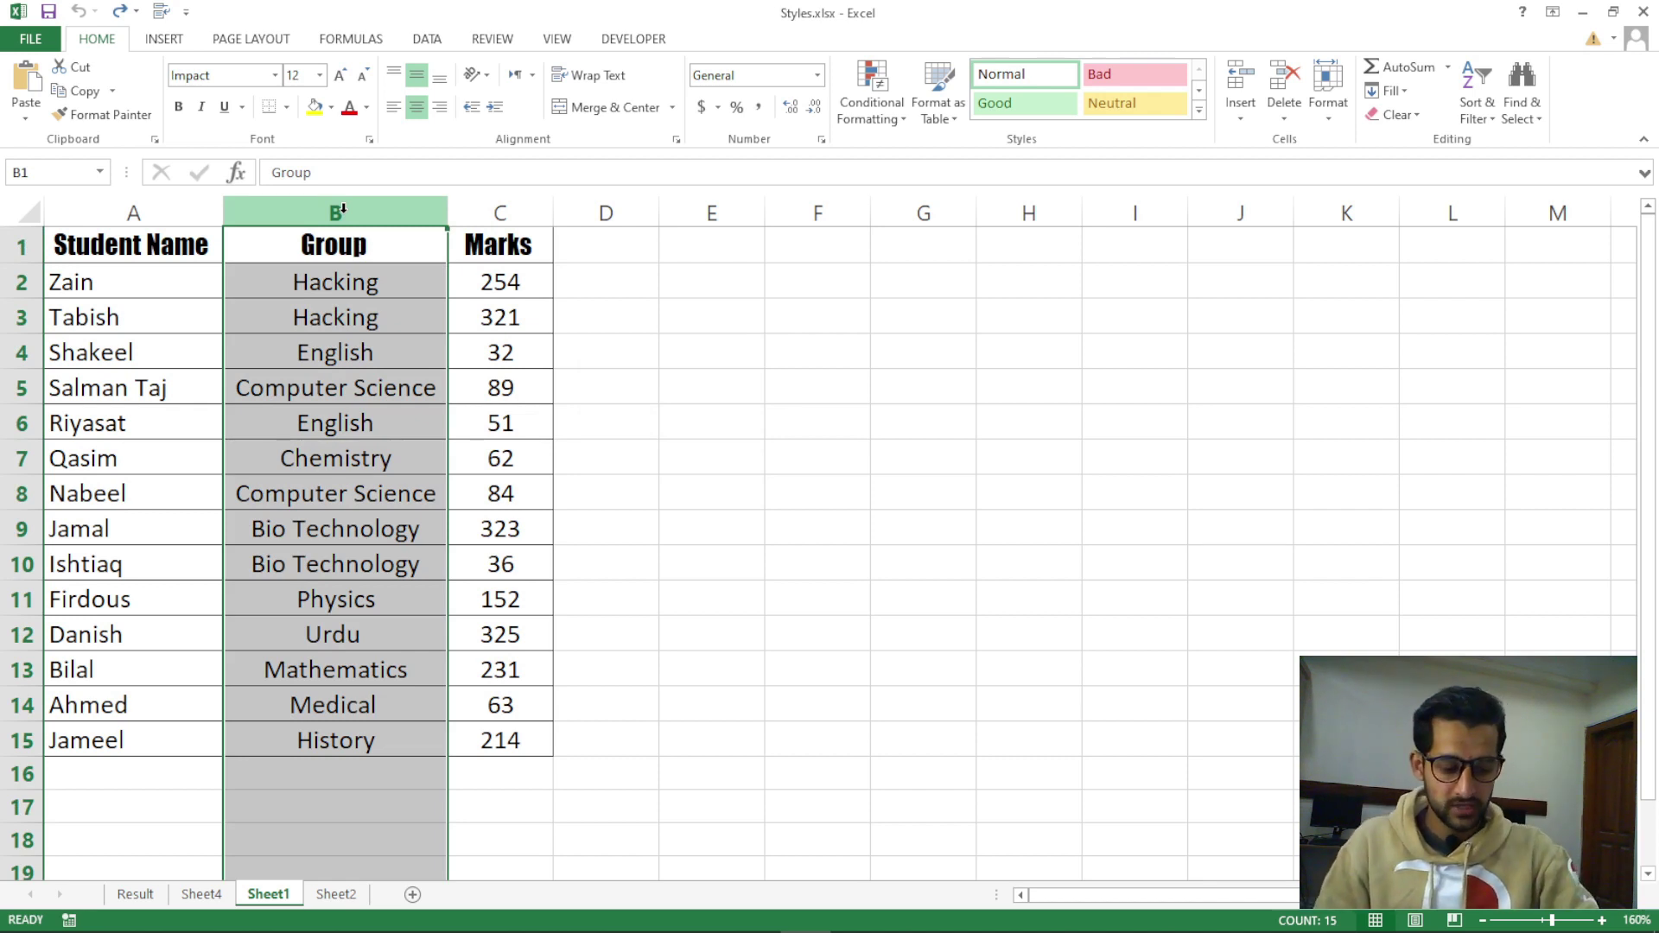
{"action": "key", "text": "ctrl+shift+plus"}
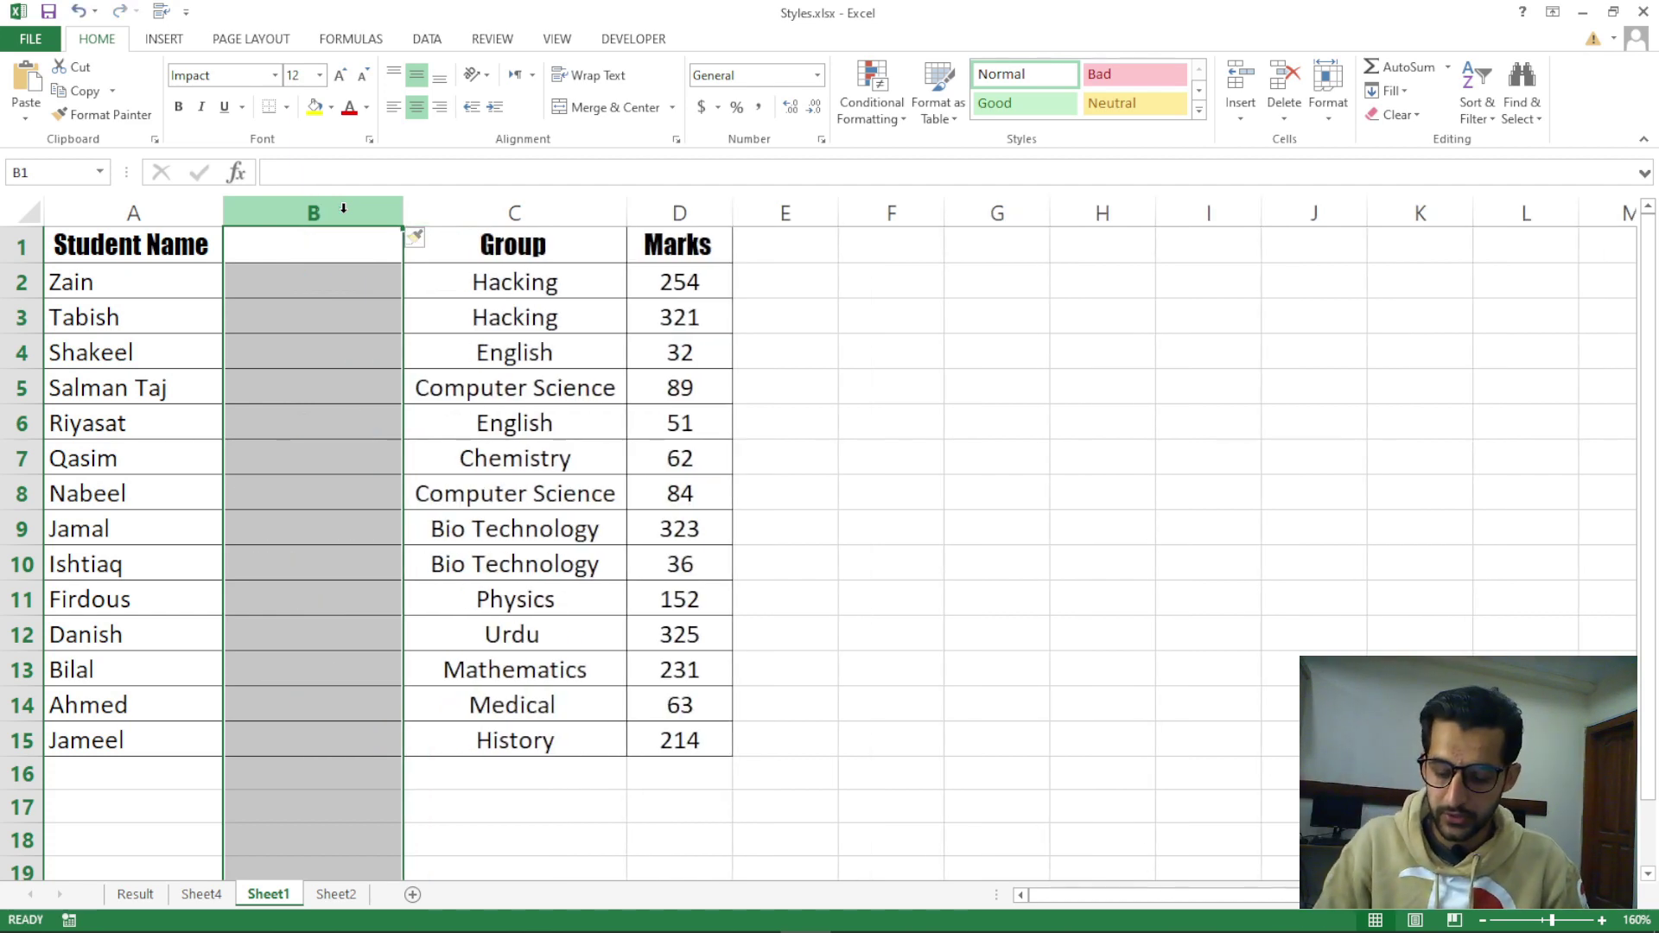
{"action": "key", "text": "ctrl+z"}
{"action": "left_click", "coordinate": [295, 422]}
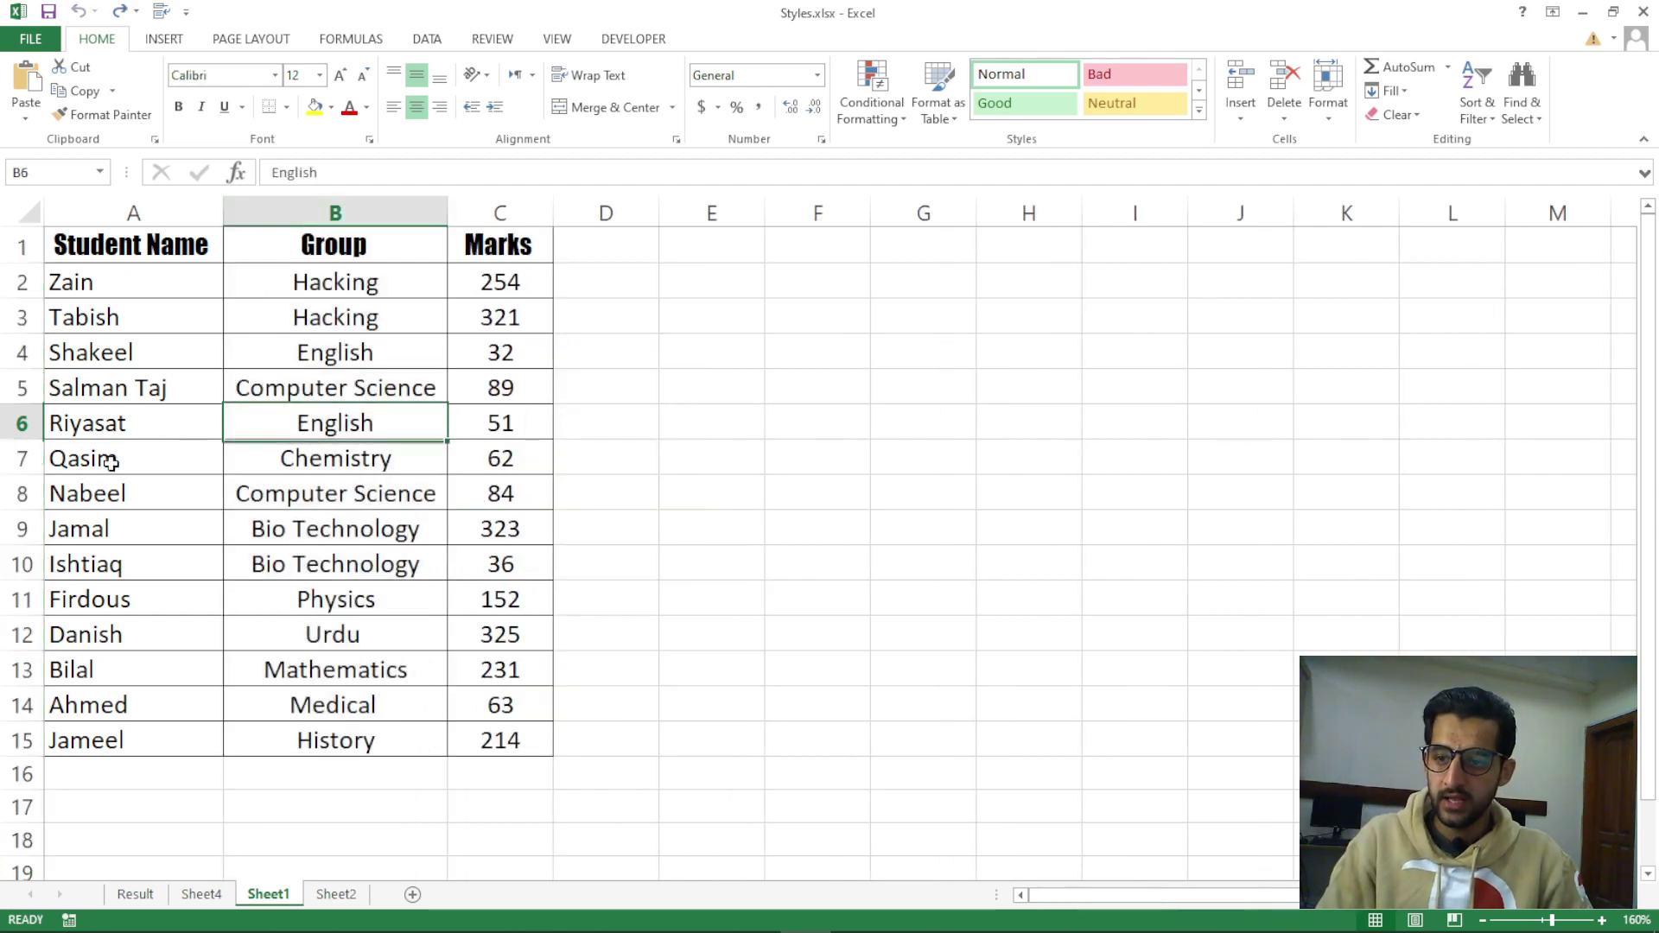
{"action": "left_click", "coordinate": [21, 389]}
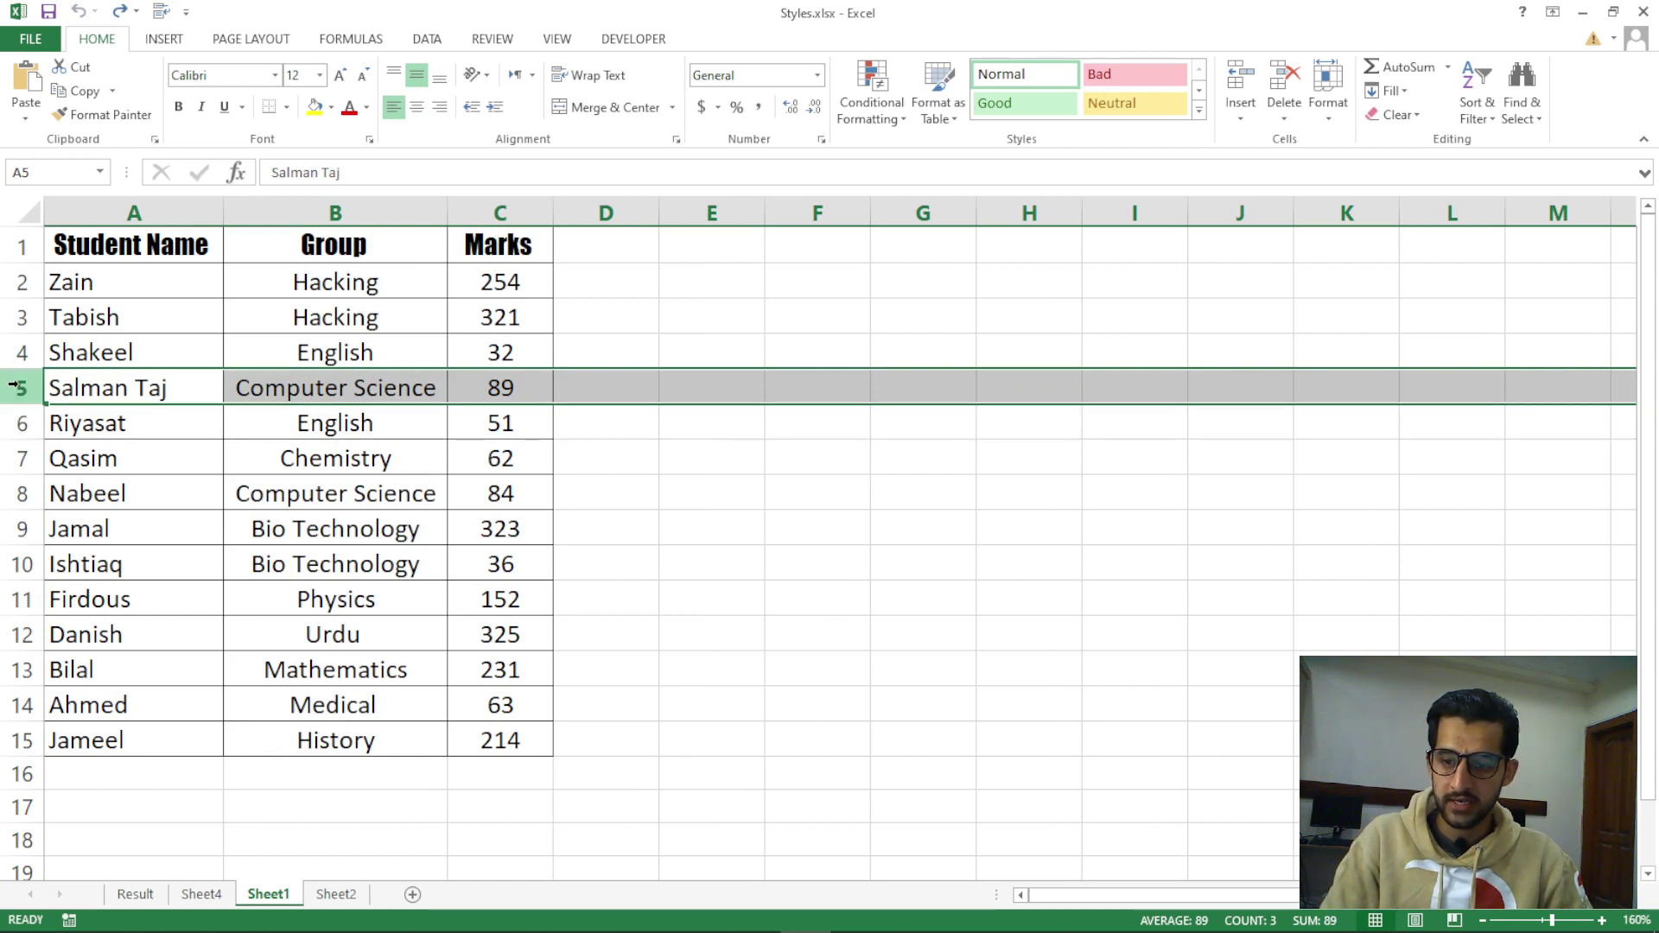
{"action": "left_click", "coordinate": [97, 465]}
{"action": "left_click", "coordinate": [19, 382]}
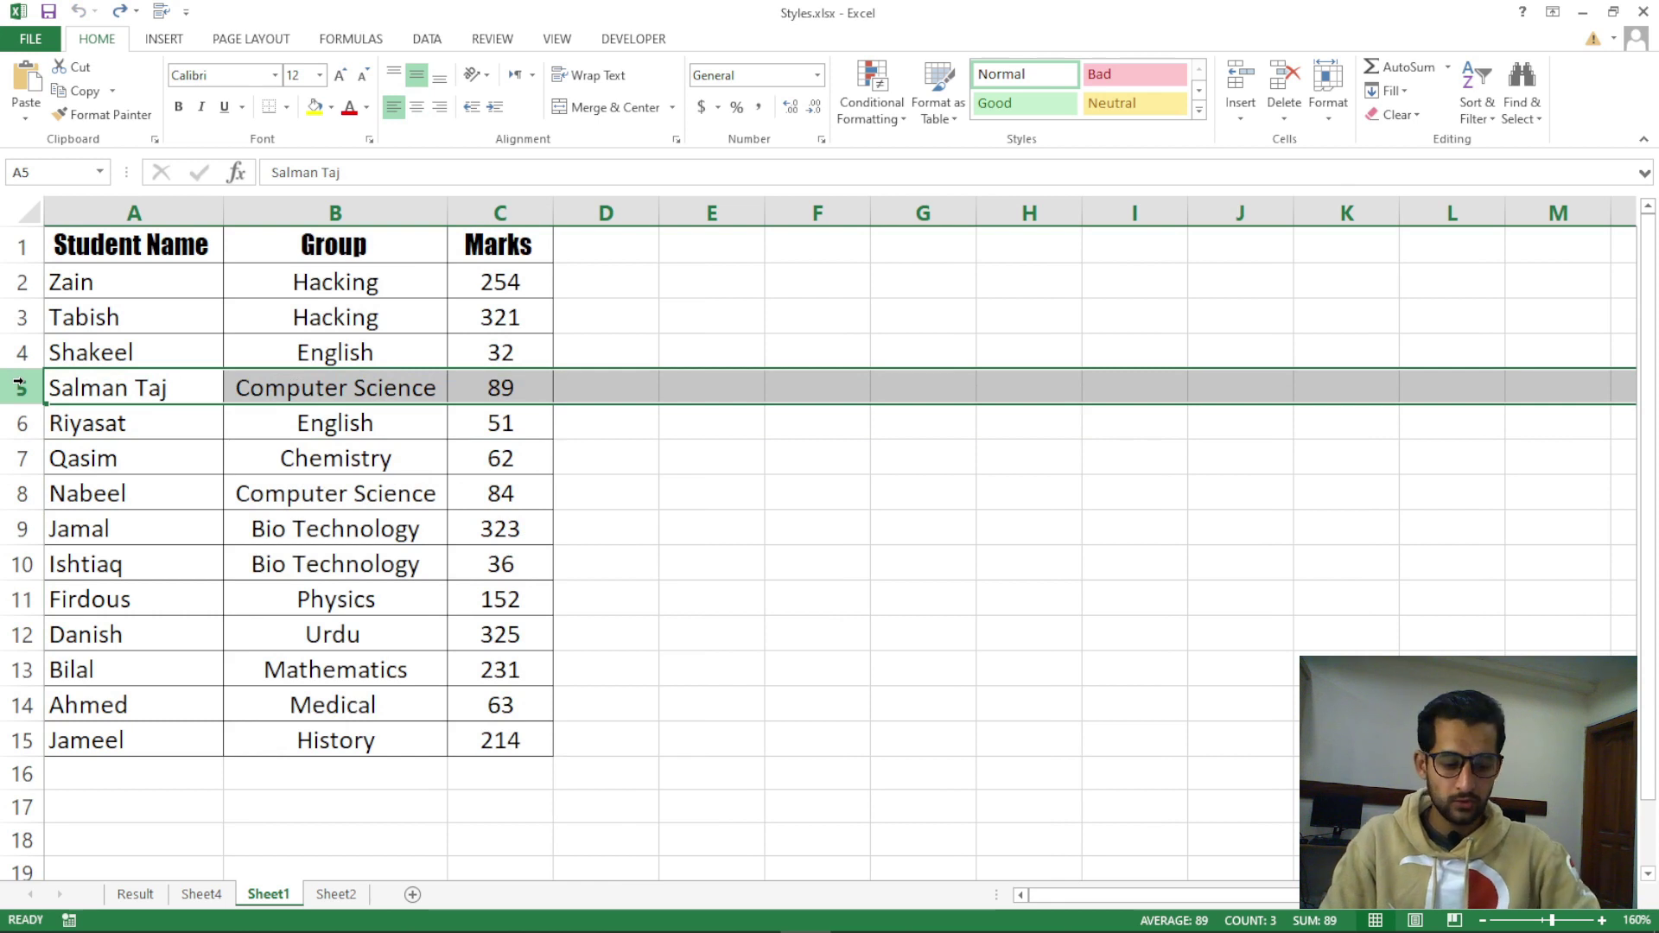
{"action": "key", "text": "ctrl+shift+plus"}
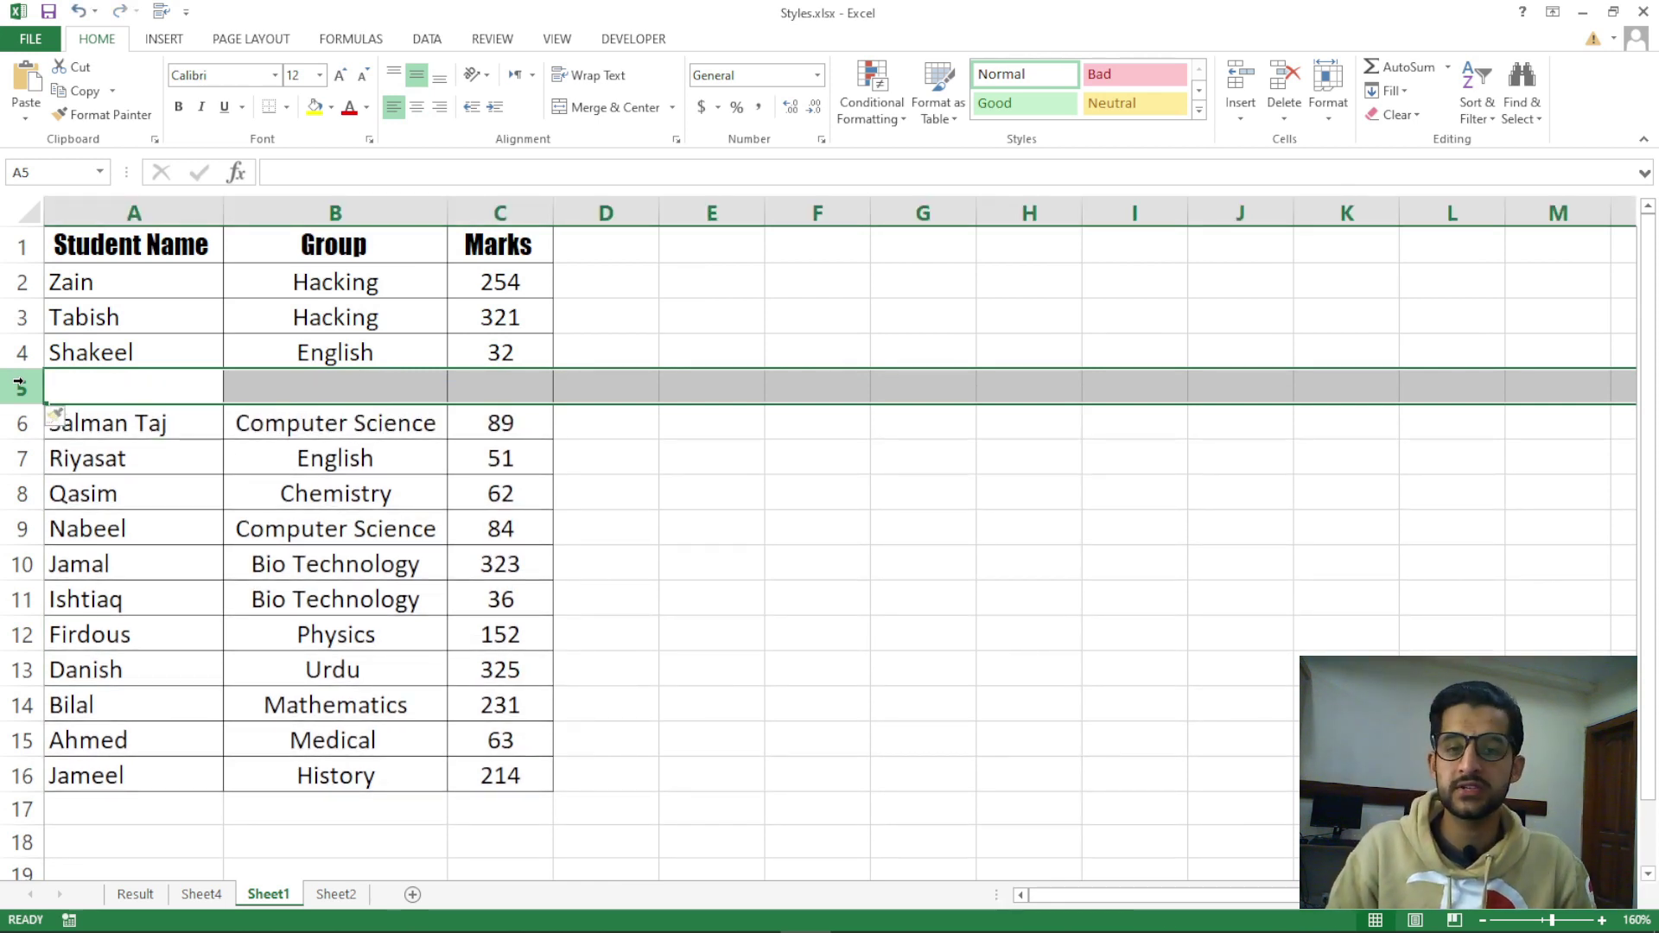
{"action": "key", "text": "ctrl+minus"}
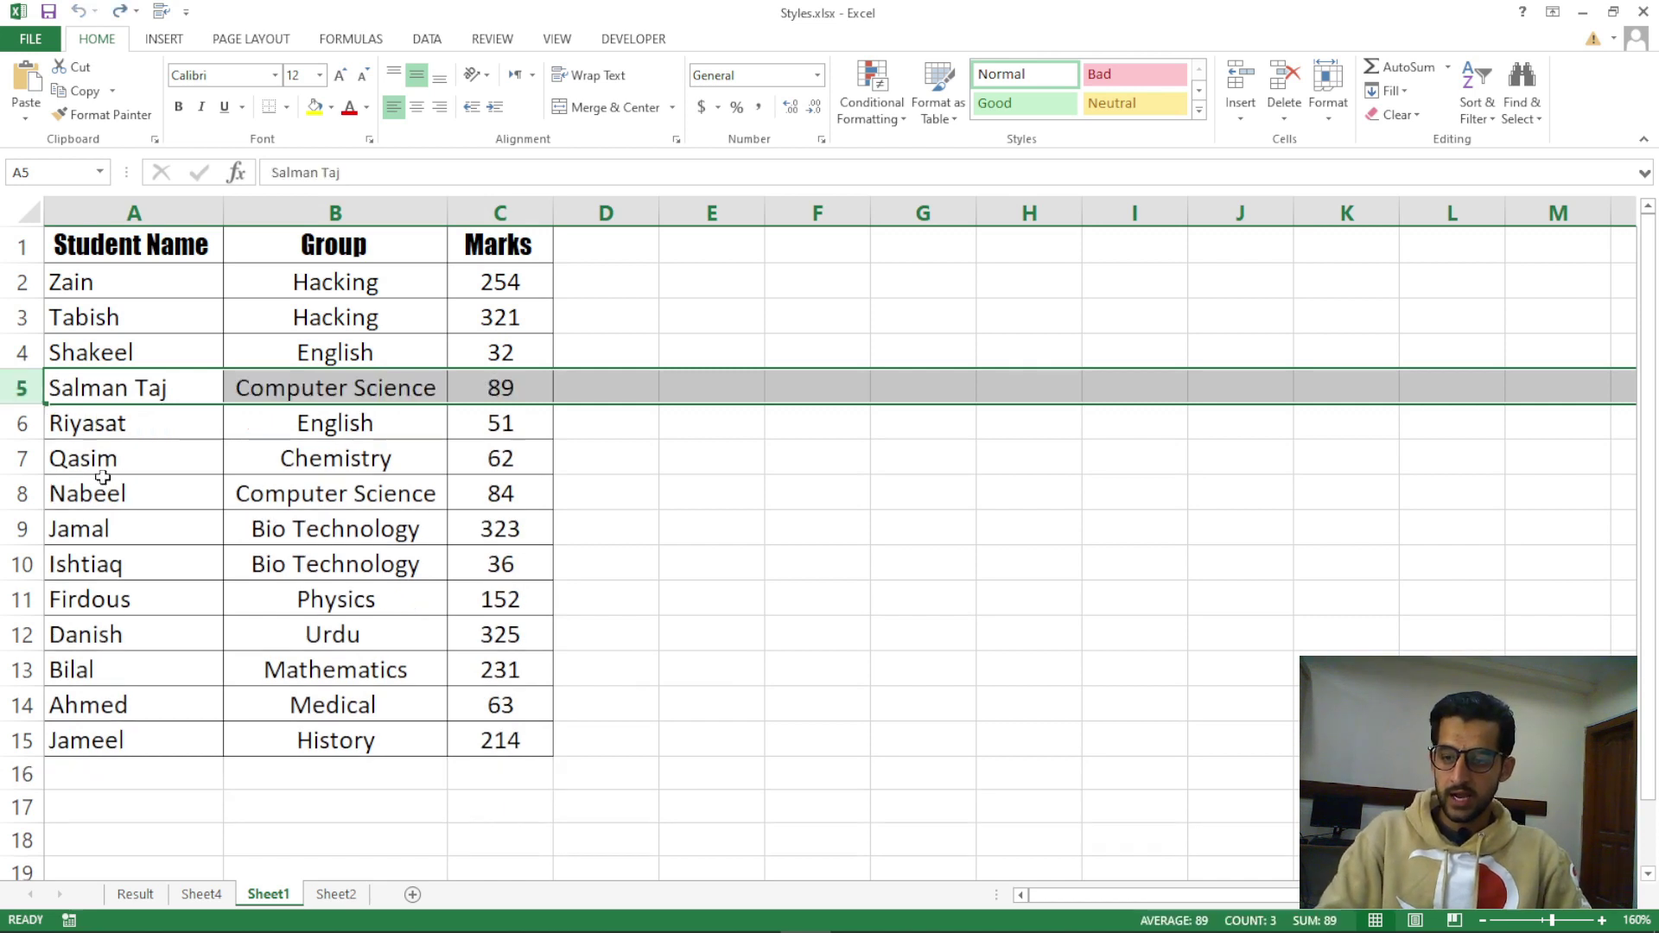
Insert five blank rows above Qasim for rows 7–11, then remove them with Ctrl+-
{"action": "left_click", "coordinate": [140, 523]}
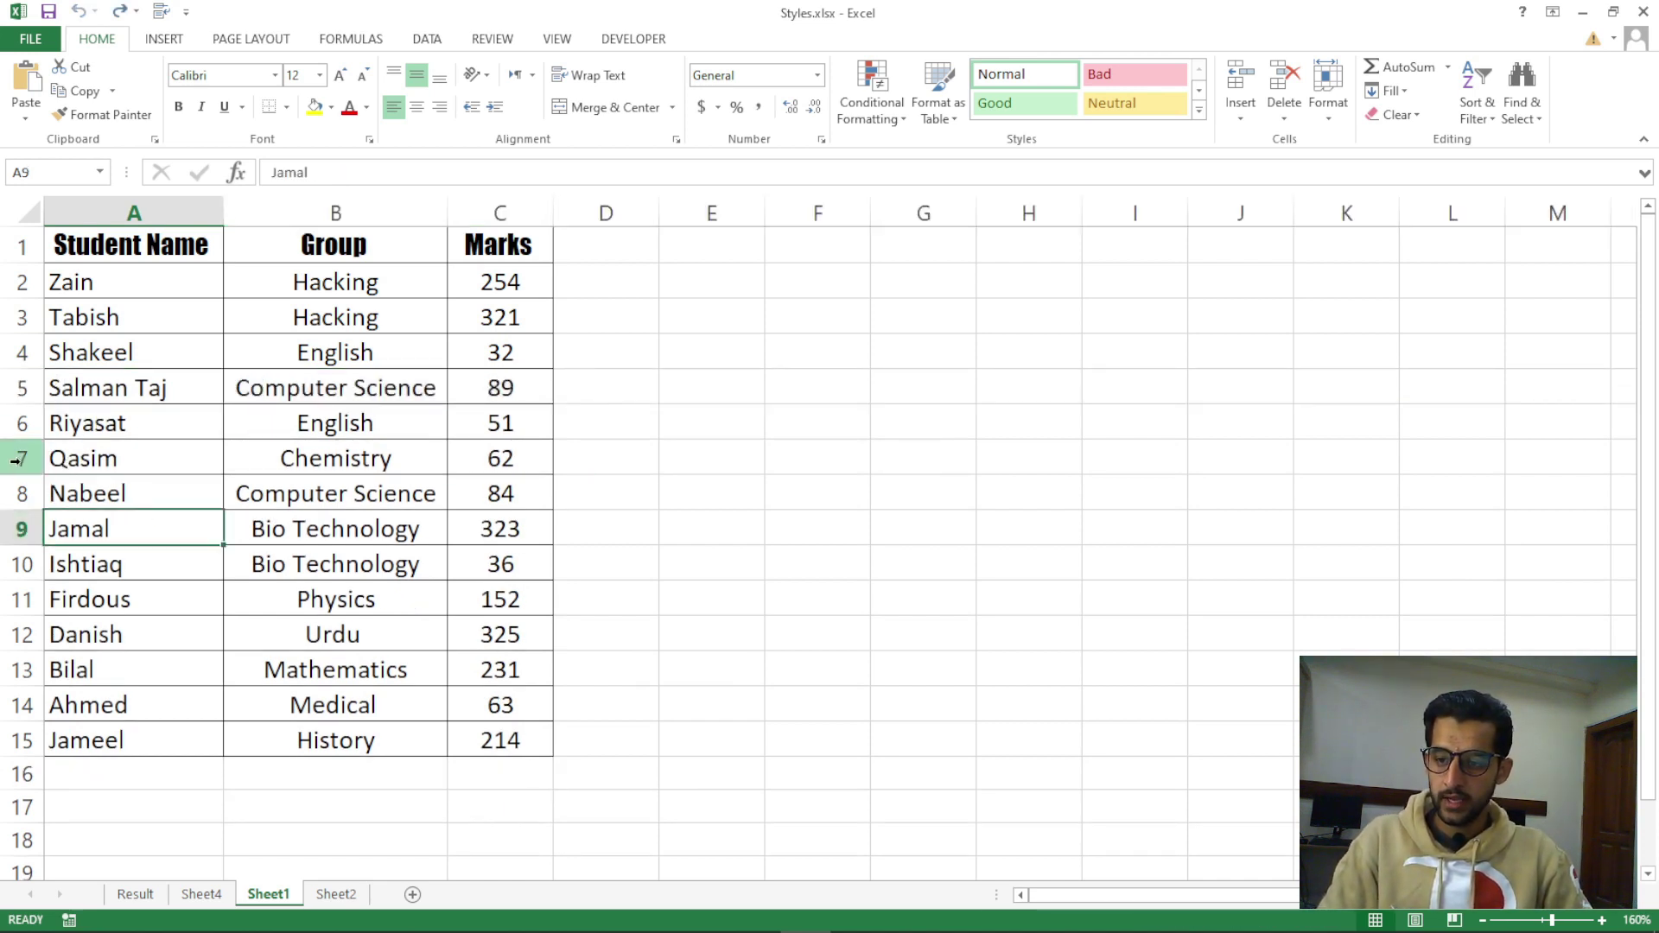
{"action": "left_click_drag", "start_coordinate": [18, 458], "coordinate": [10, 584]}
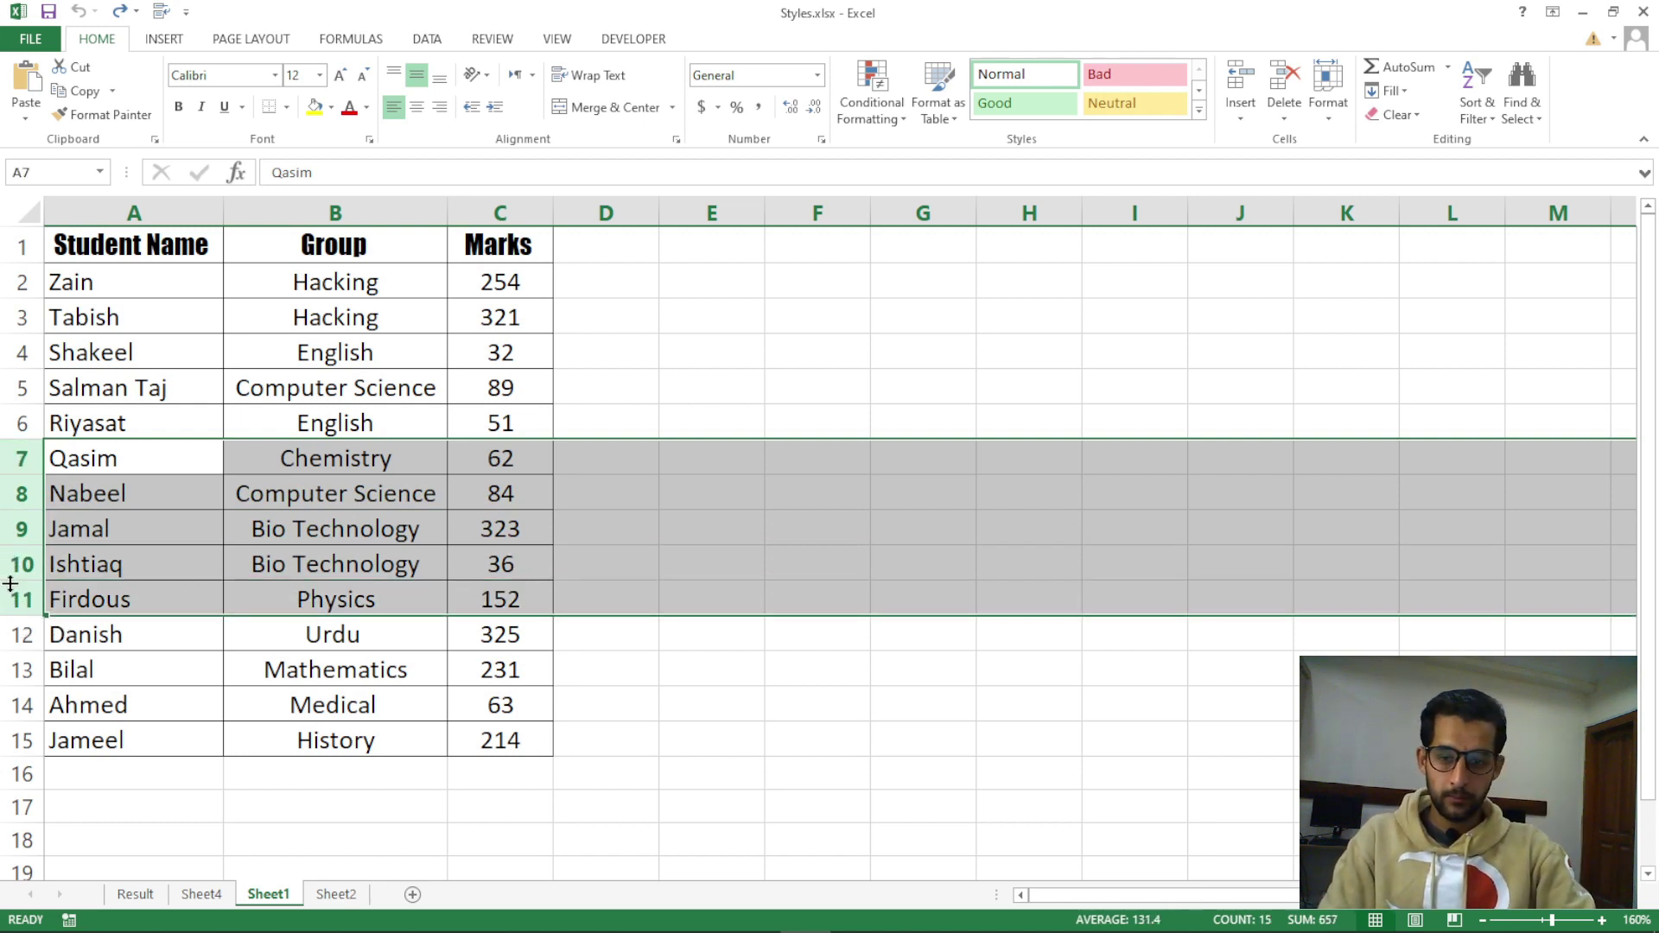
{"action": "key", "text": "ctrl+plus"}
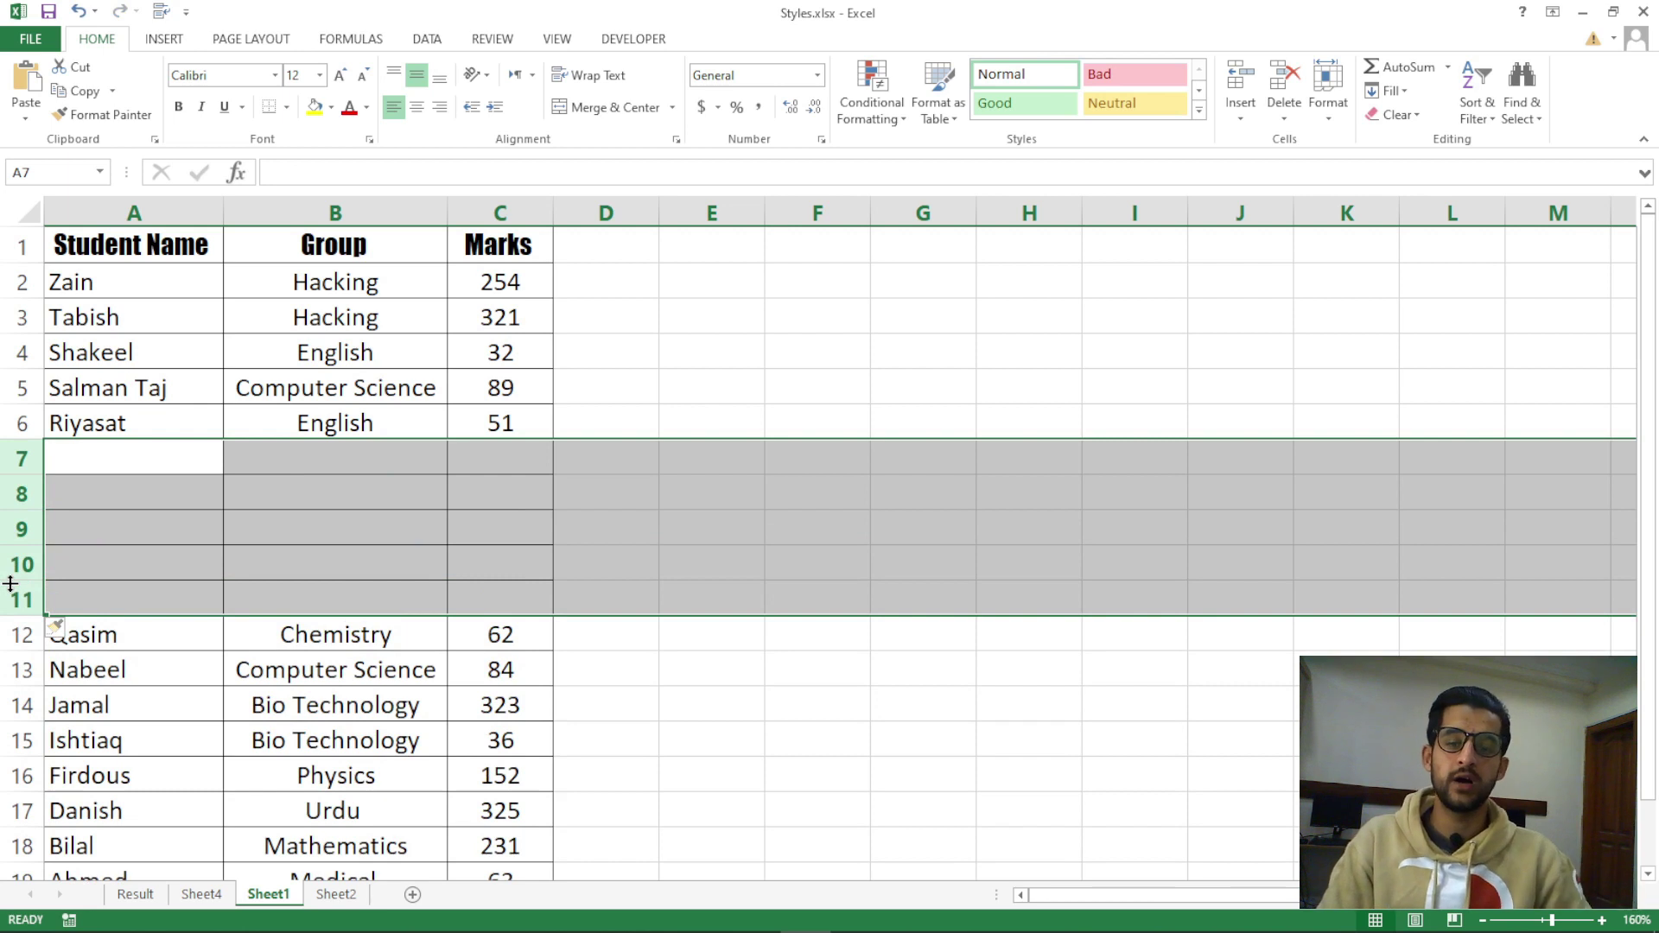
{"action": "key", "text": "ctrl+minus"}
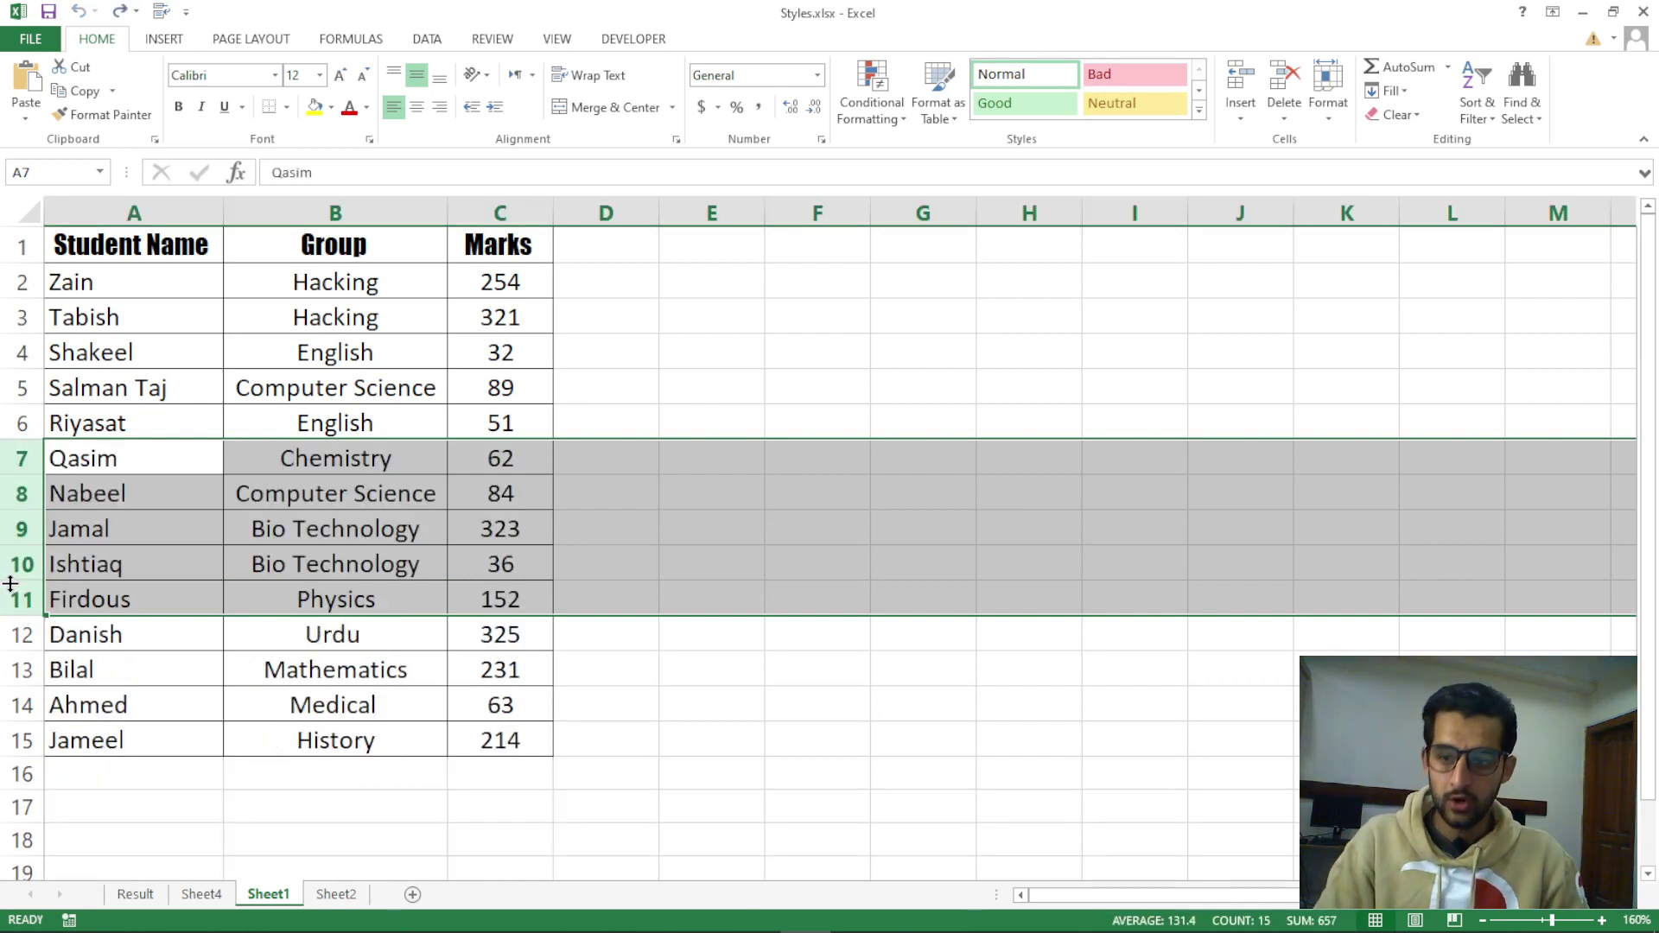
Insert two blank columns at B:C with Ctrl+Shift+Plus, then delete them with Ctrl+-
{"action": "left_click", "coordinate": [346, 462]}
{"action": "left_click", "coordinate": [344, 213]}
{"action": "left_click_drag", "start_coordinate": [344, 213], "coordinate": [477, 212]}
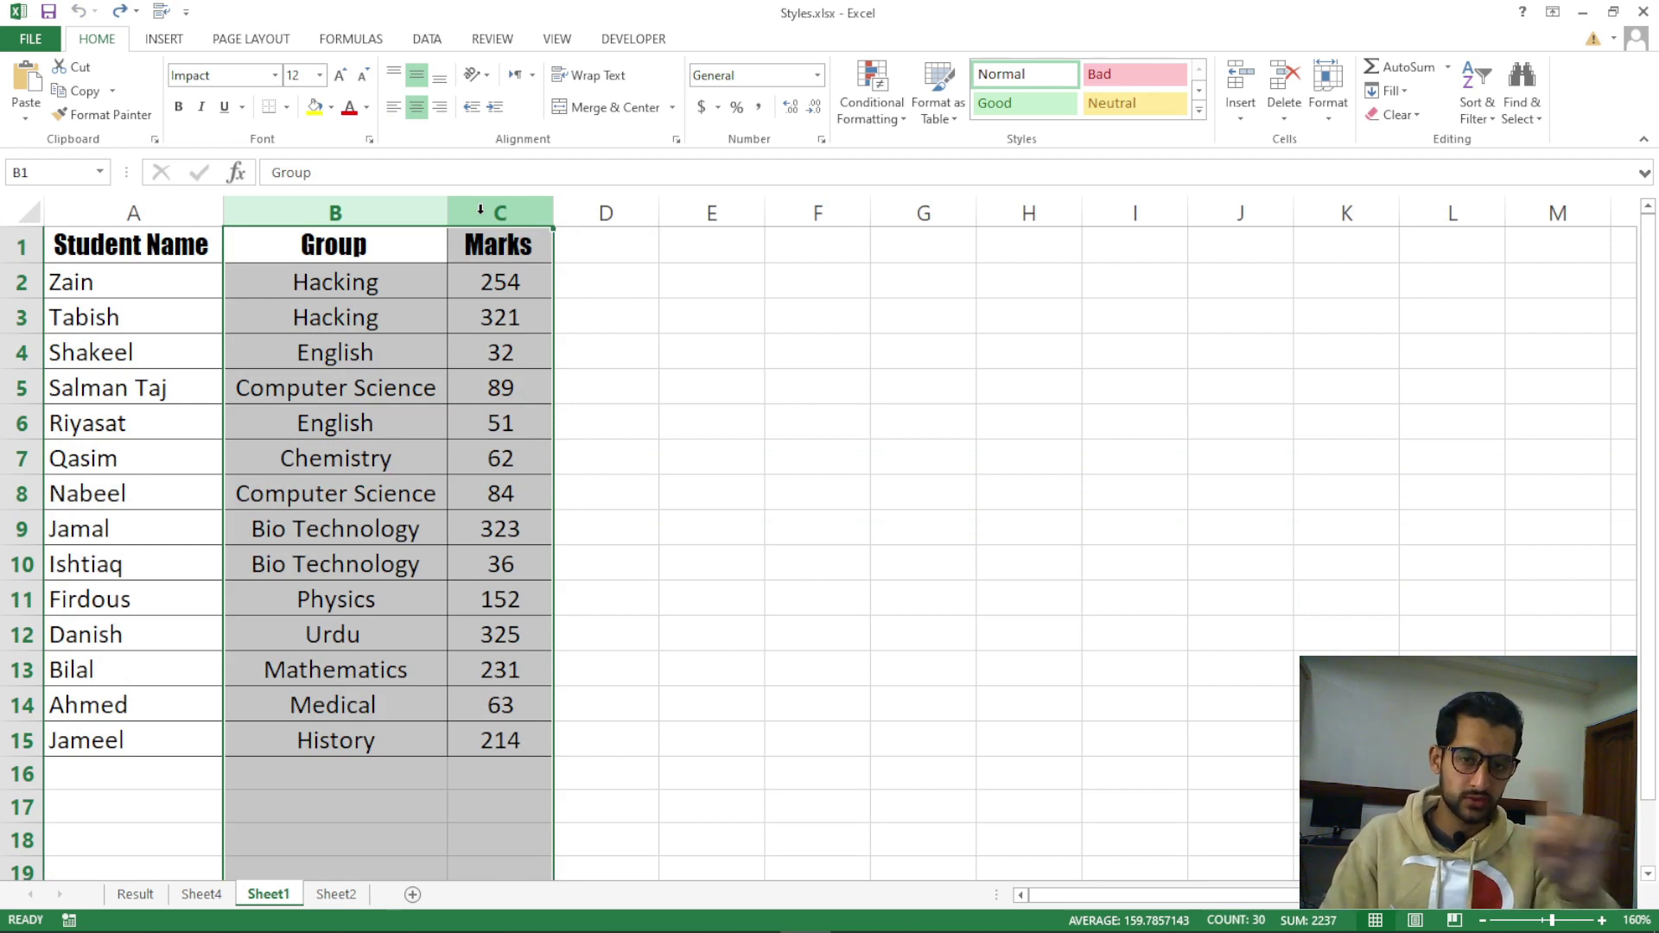
{"action": "key", "text": "ctrl+shift+plus"}
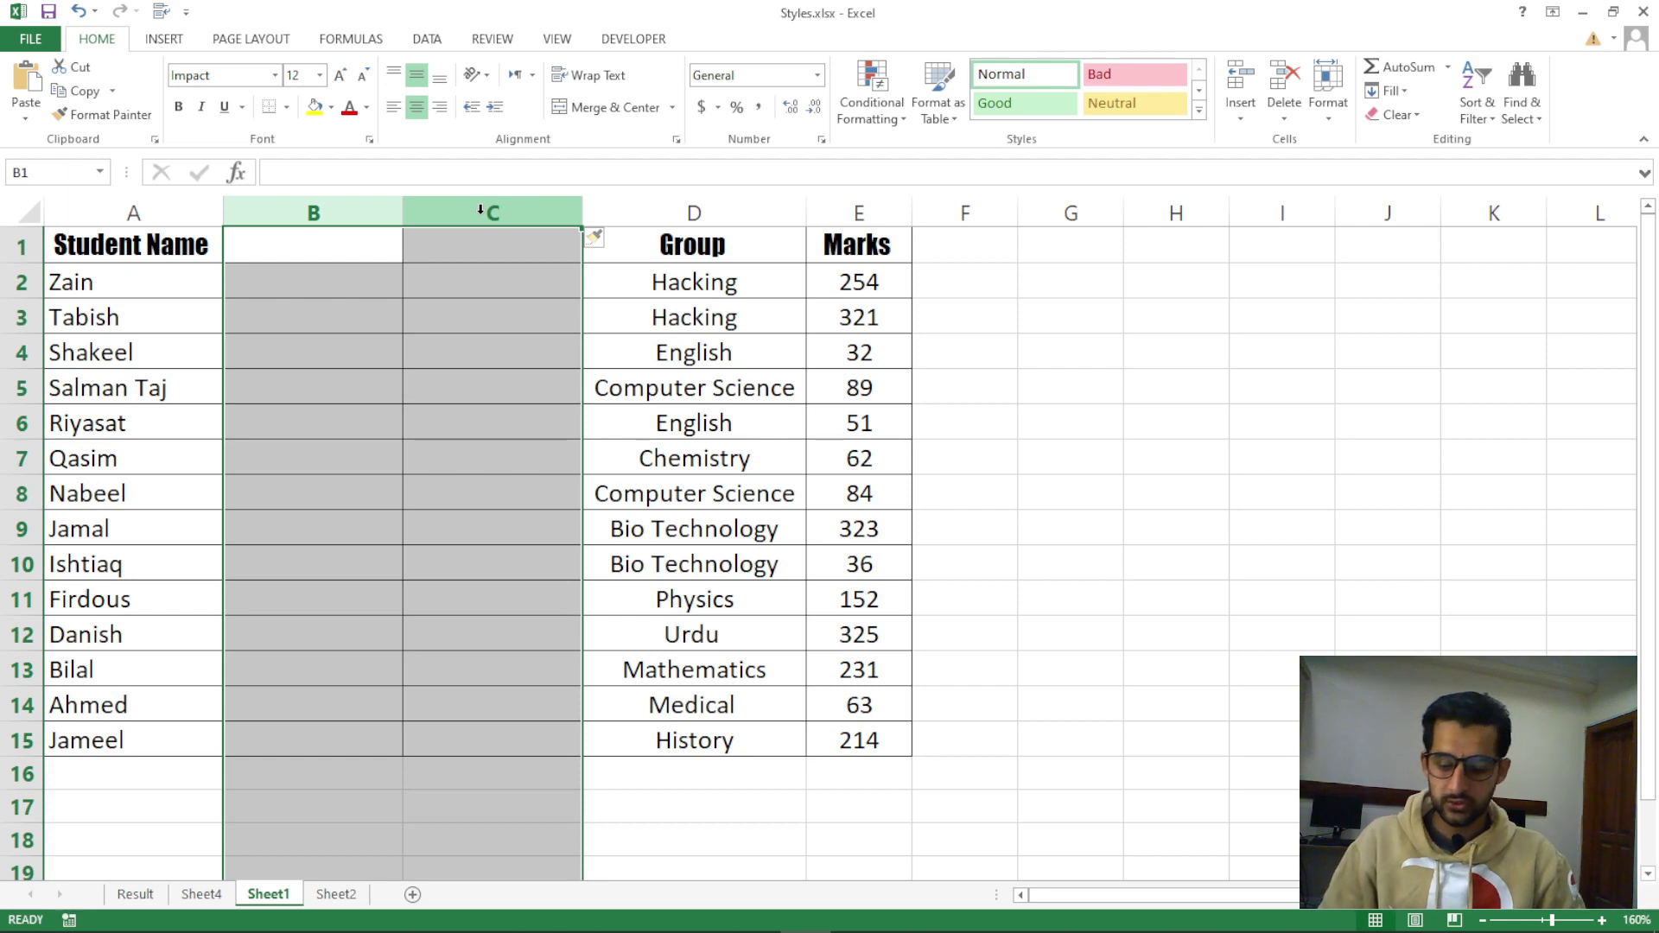
{"action": "key", "text": "ctrl+minus"}
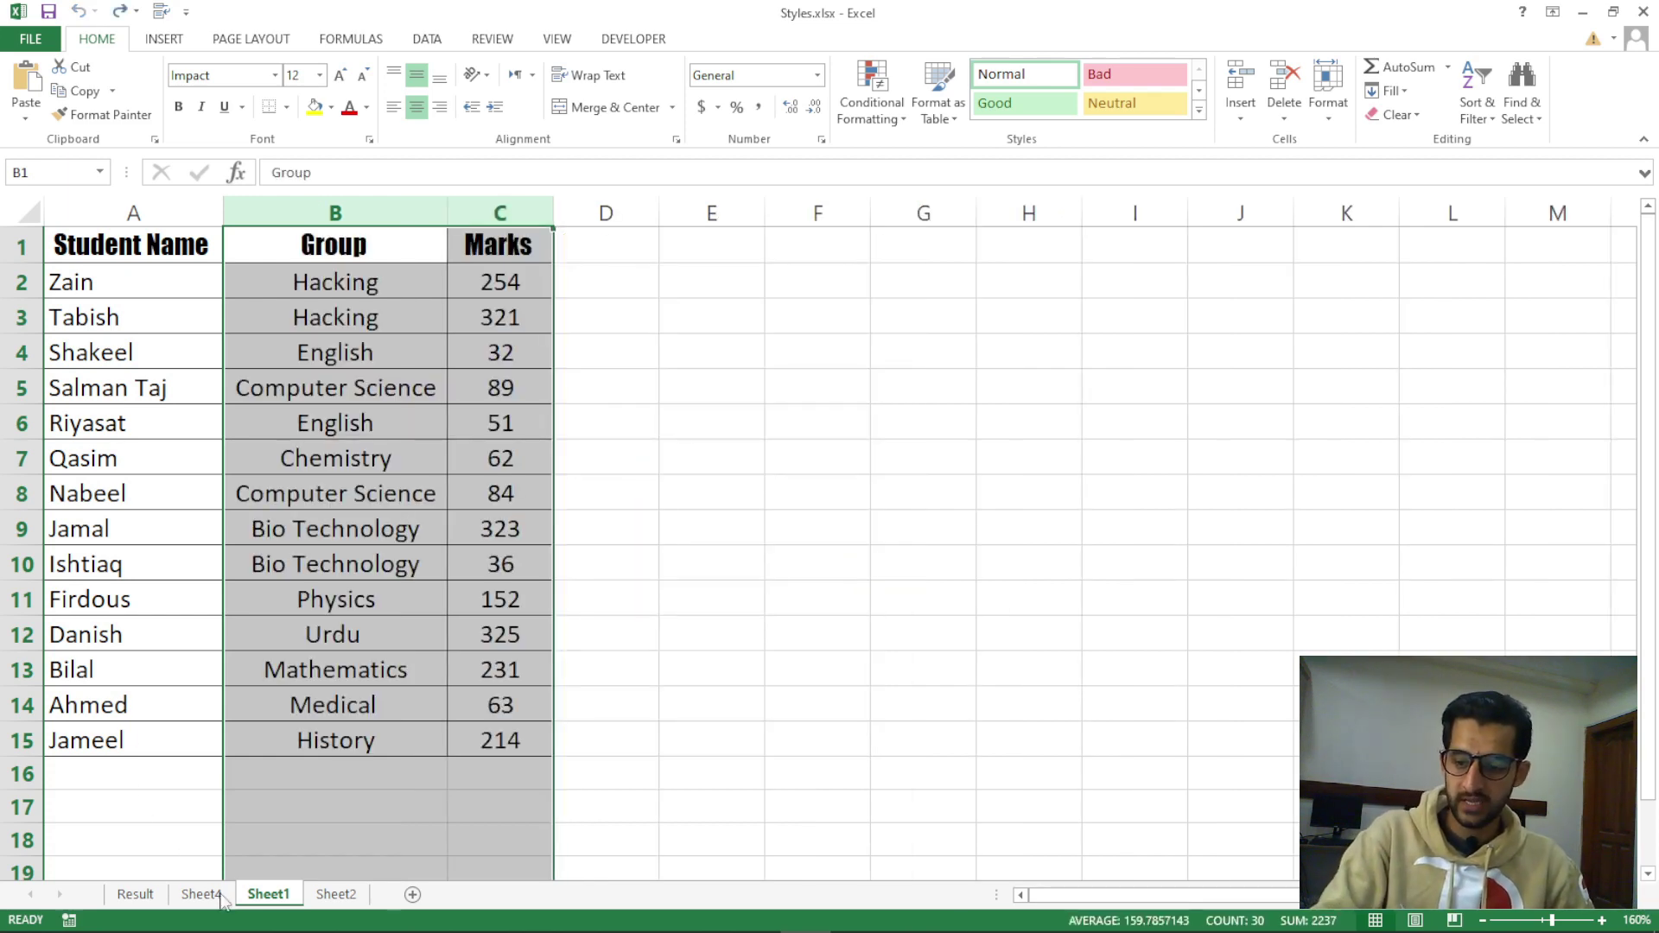
Switch to the Result sheet and look through the Insert and Delete options
{"action": "left_click", "coordinate": [121, 900]}
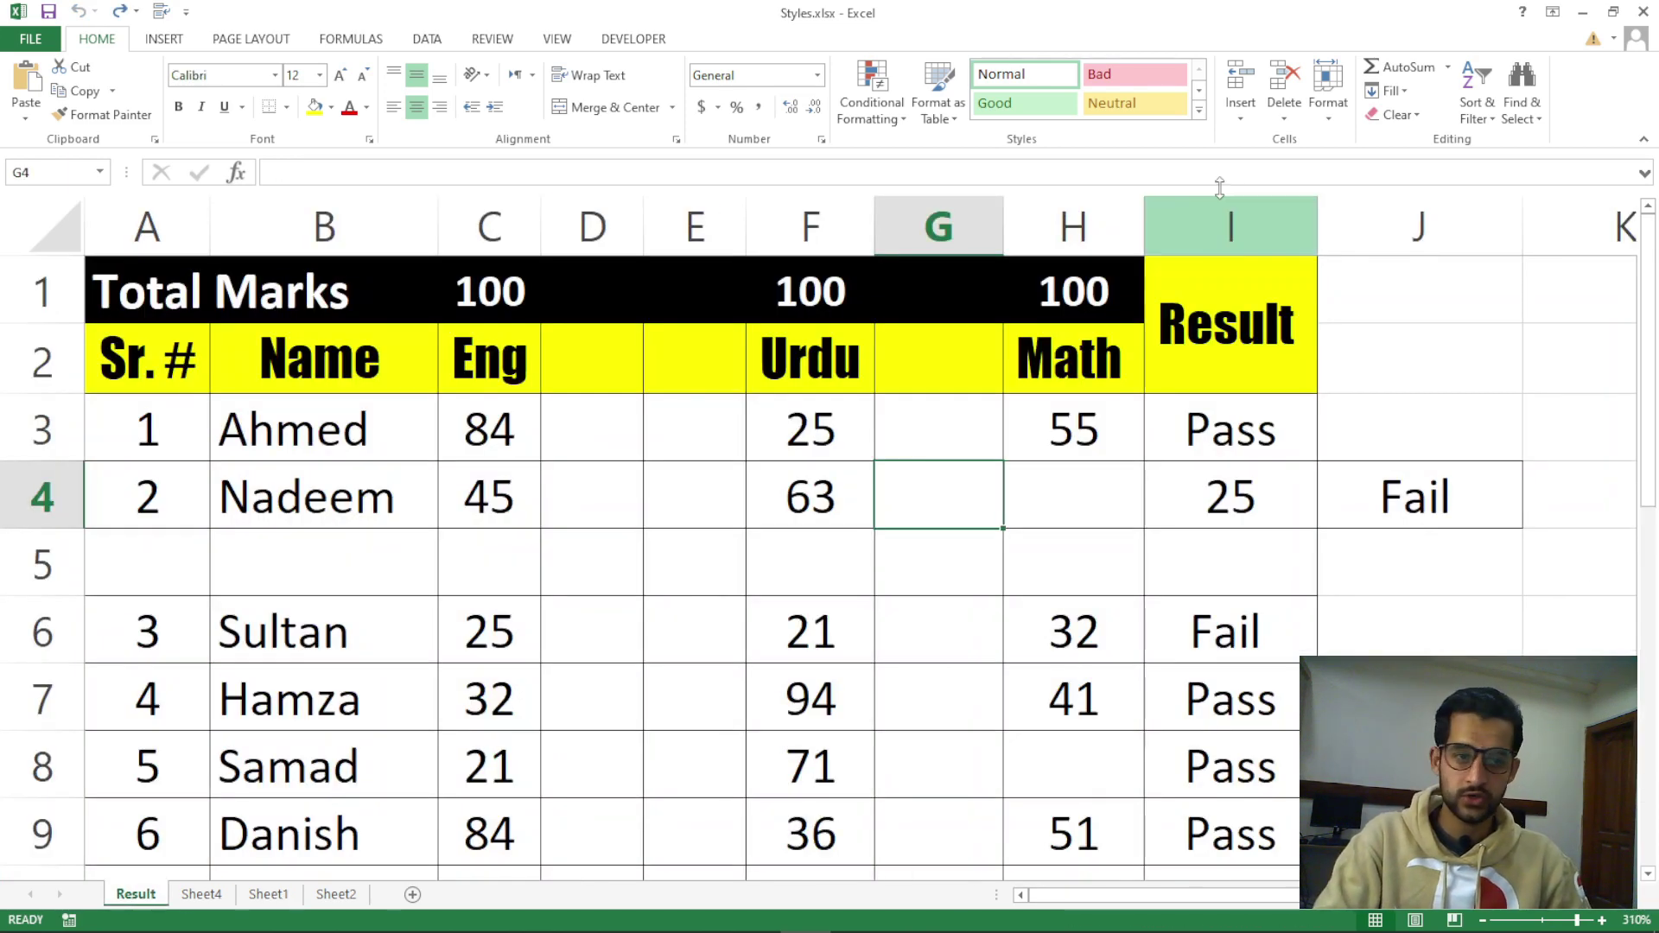
{"action": "left_click", "coordinate": [1242, 118]}
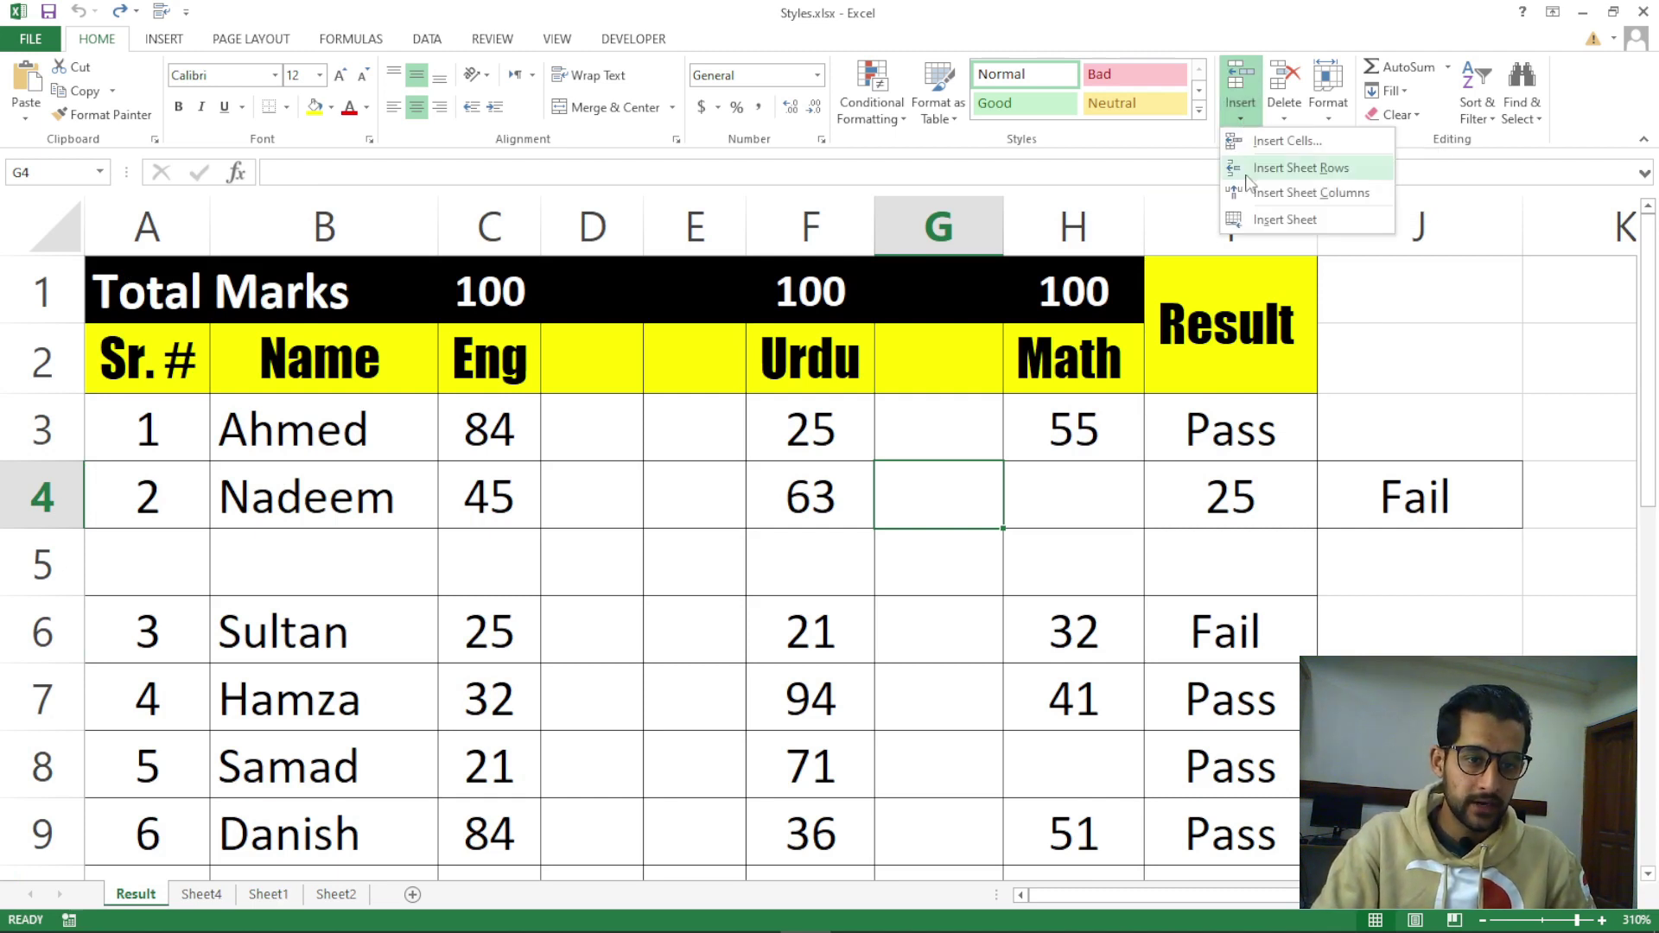
{"action": "left_click", "coordinate": [1066, 518]}
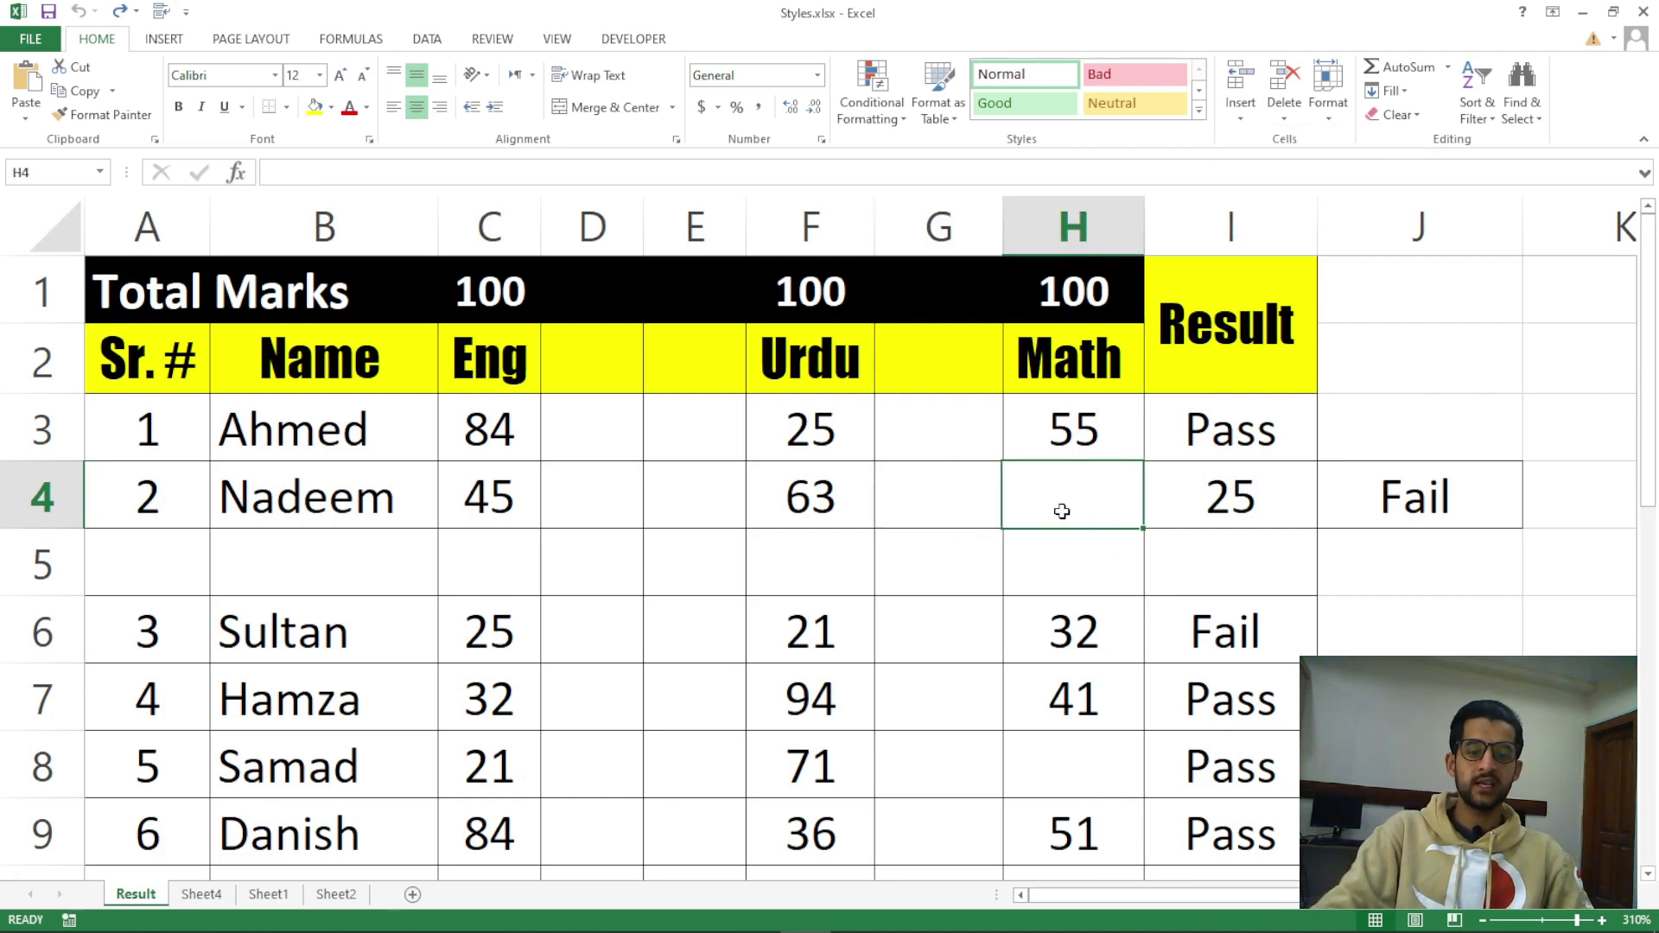
{"action": "left_click", "coordinate": [1285, 121]}
{"action": "left_click", "coordinate": [1076, 520]}
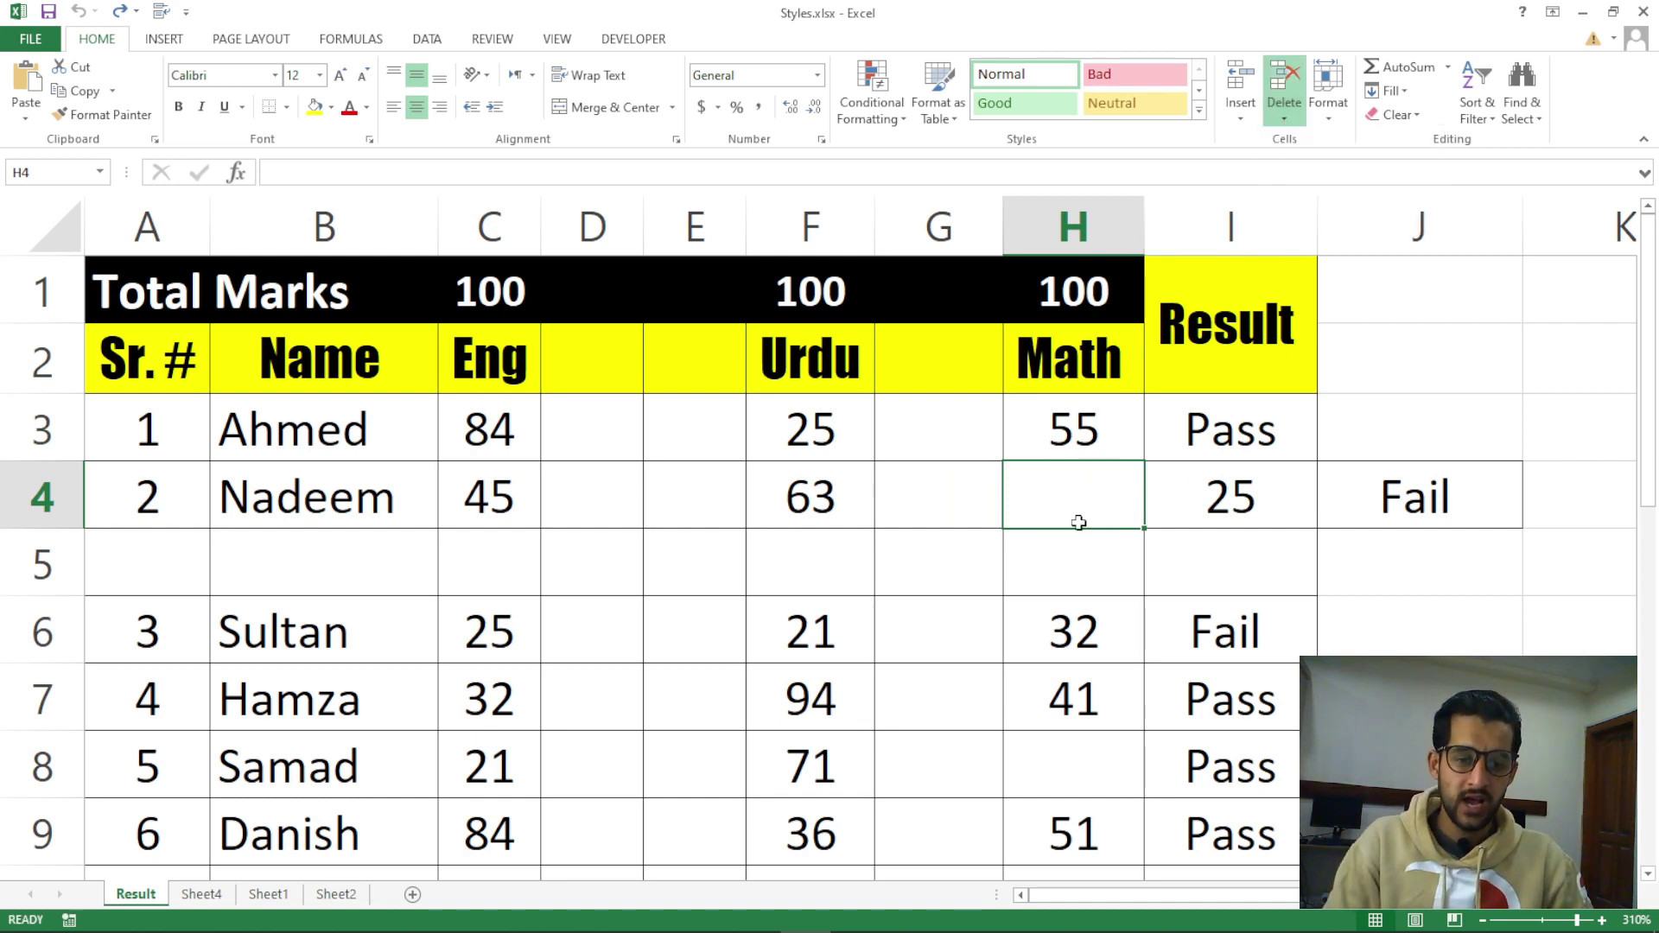
Select the empty column G, the empty row 5 and the blank cells G4 and D4
{"action": "left_click", "coordinate": [981, 437]}
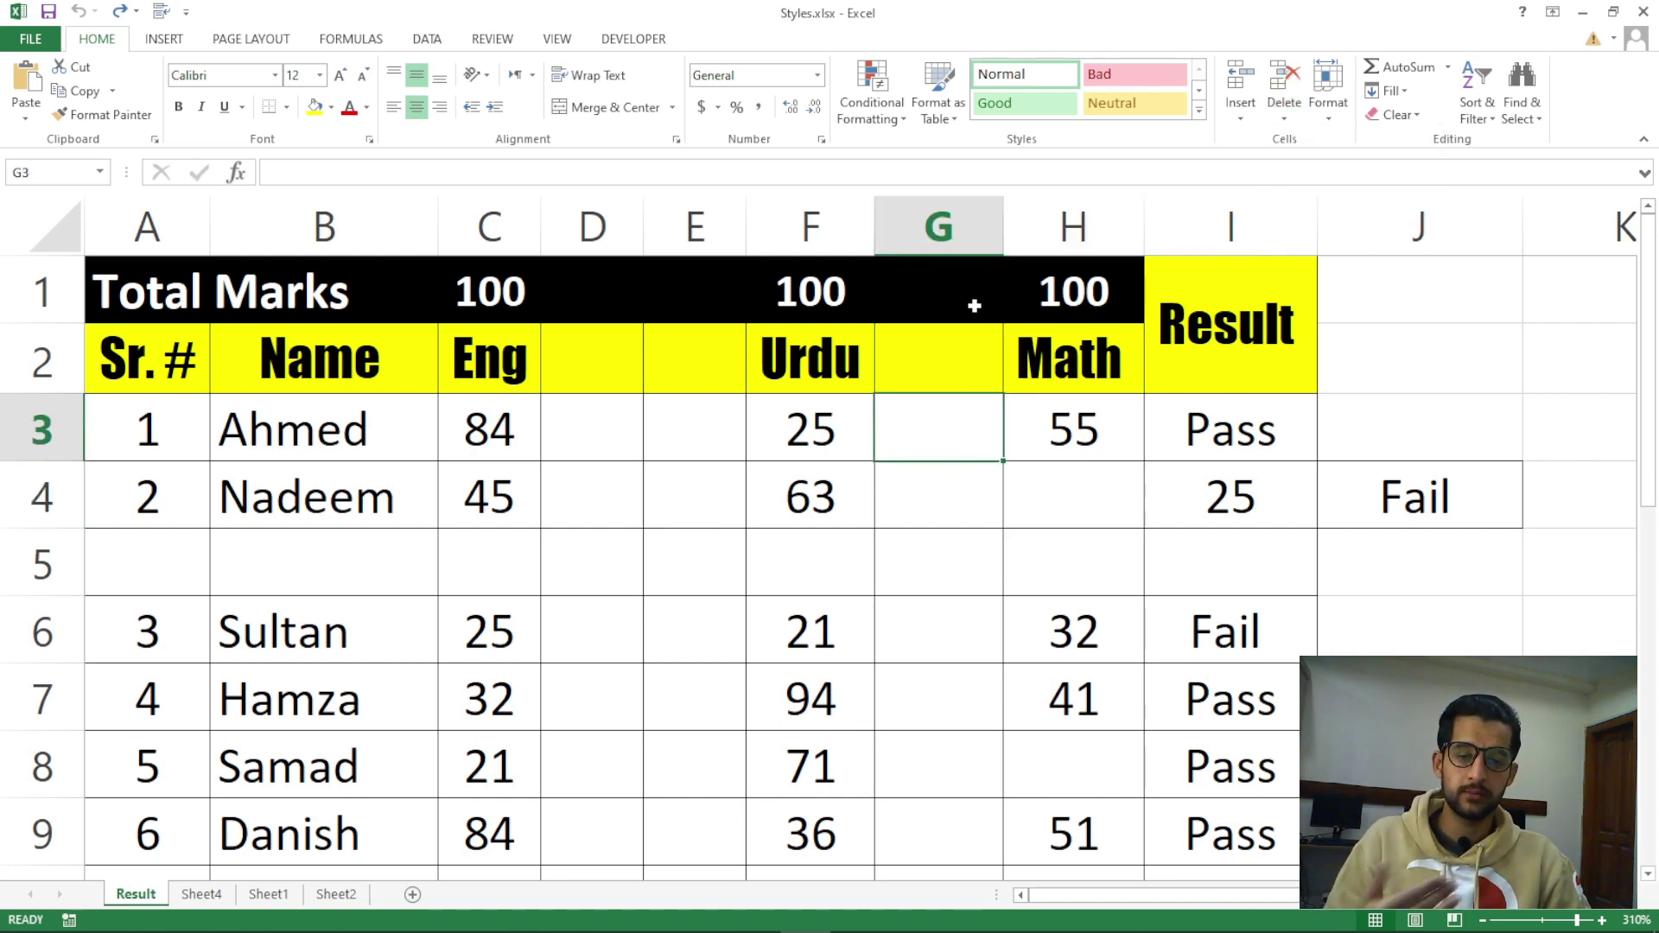
{"action": "left_click", "coordinate": [963, 566]}
{"action": "left_click", "coordinate": [942, 405]}
{"action": "left_click", "coordinate": [938, 231]}
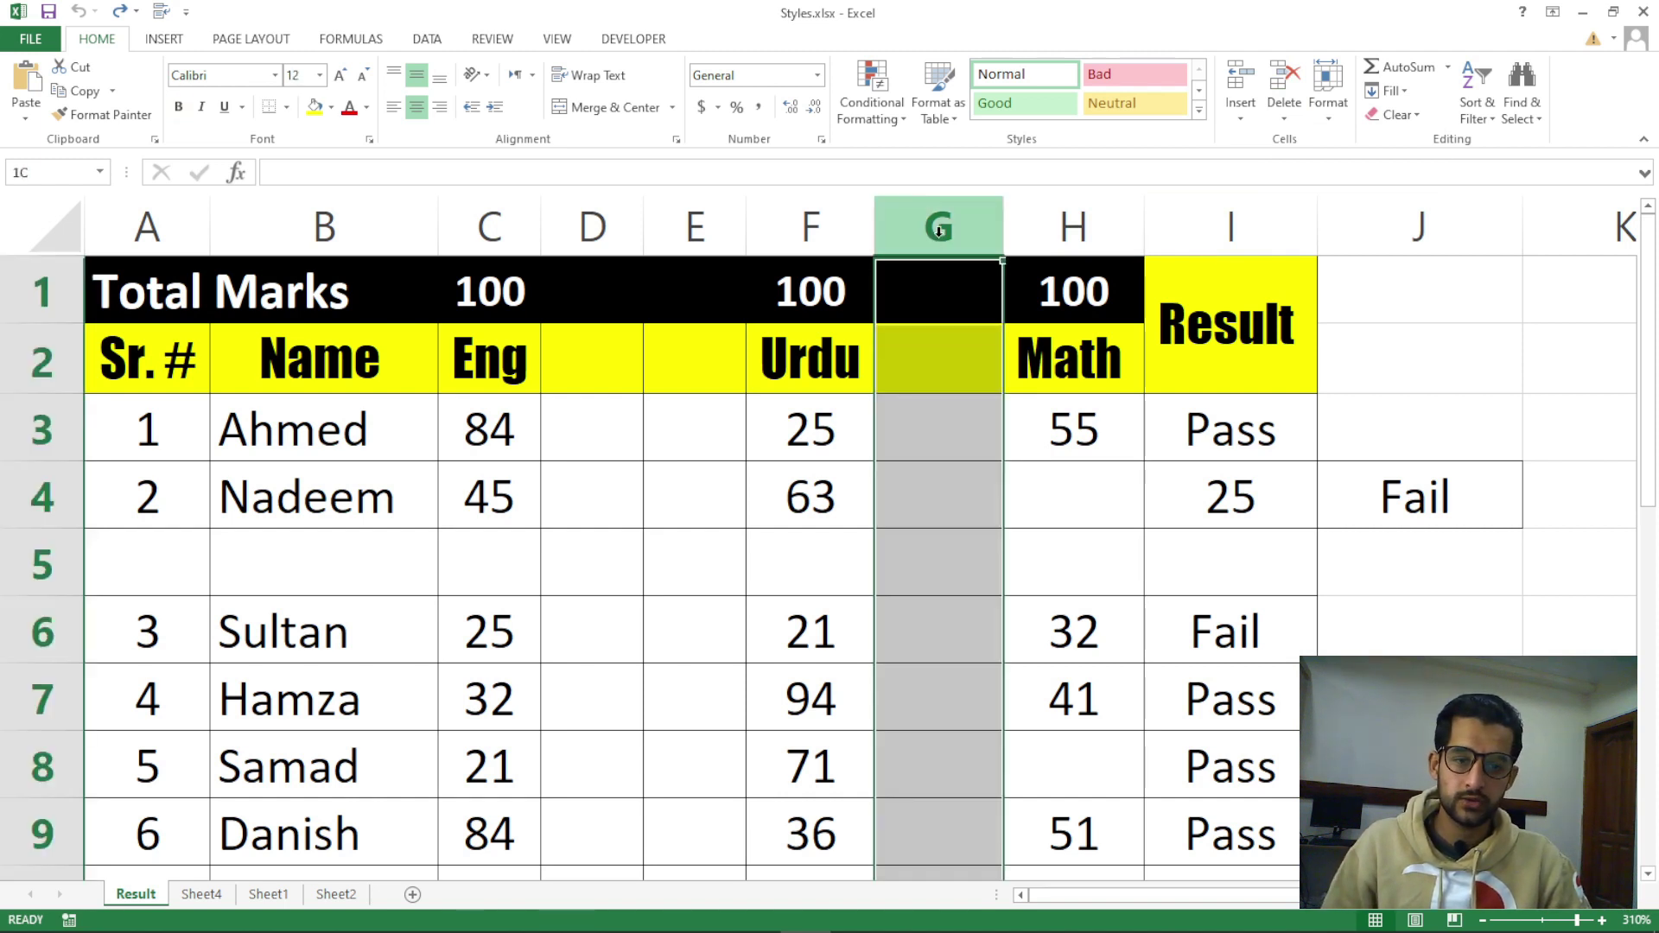
{"action": "left_click_drag", "start_coordinate": [933, 234], "coordinate": [605, 230]}
{"action": "left_click", "coordinate": [41, 567]}
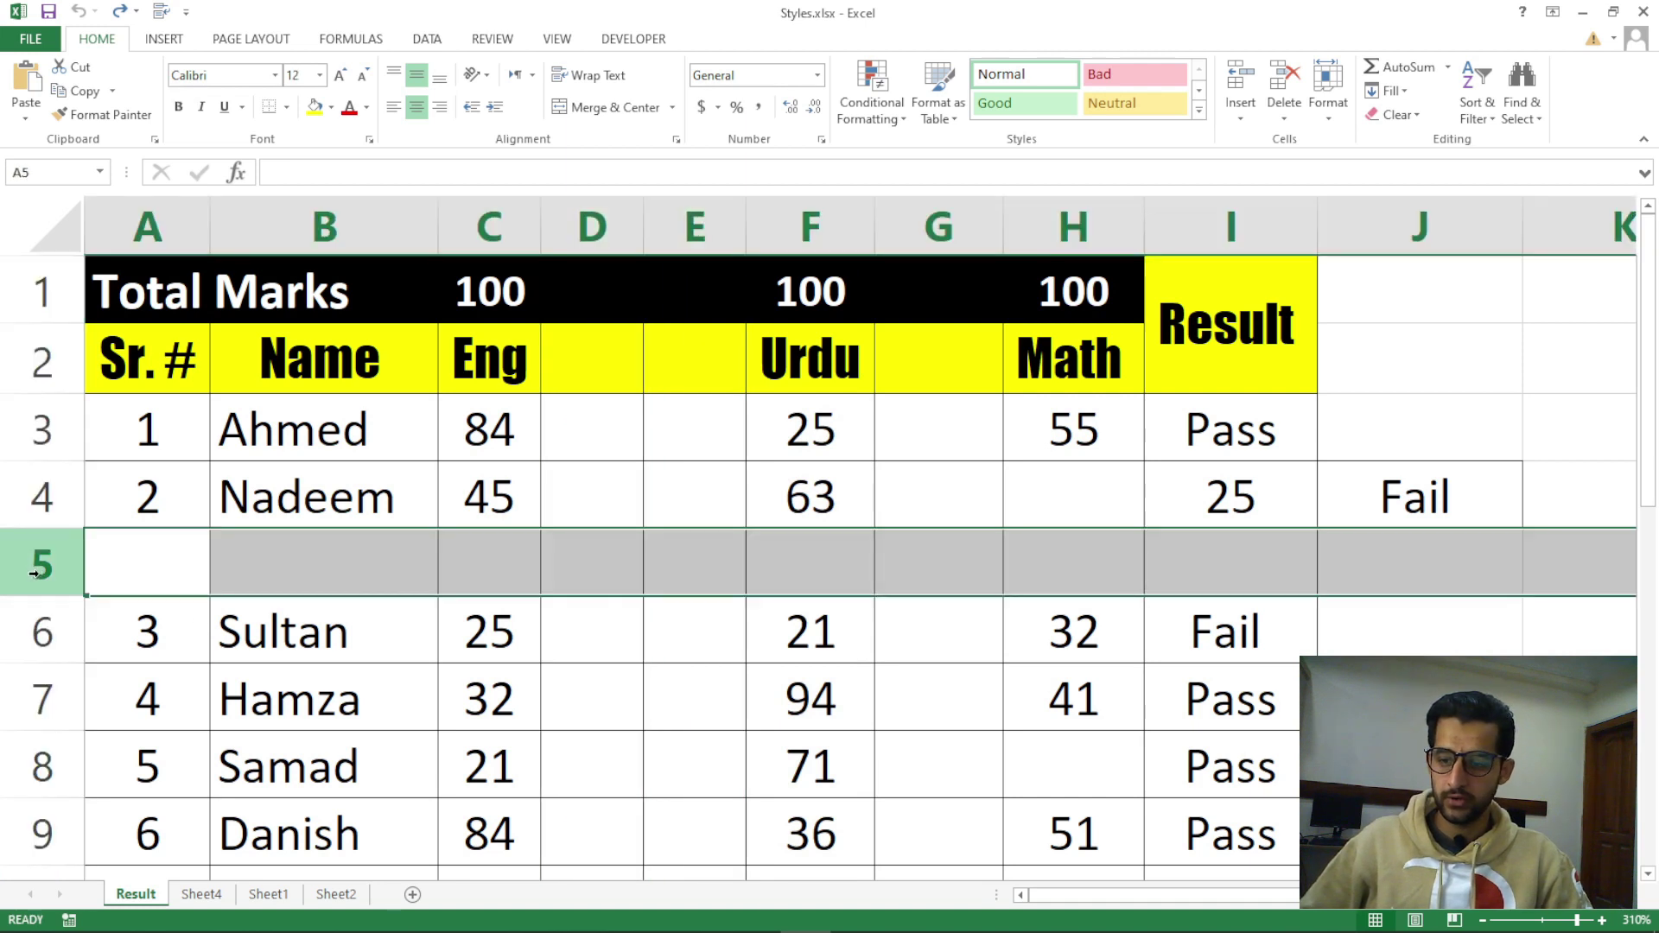
{"action": "left_click", "coordinate": [1072, 506]}
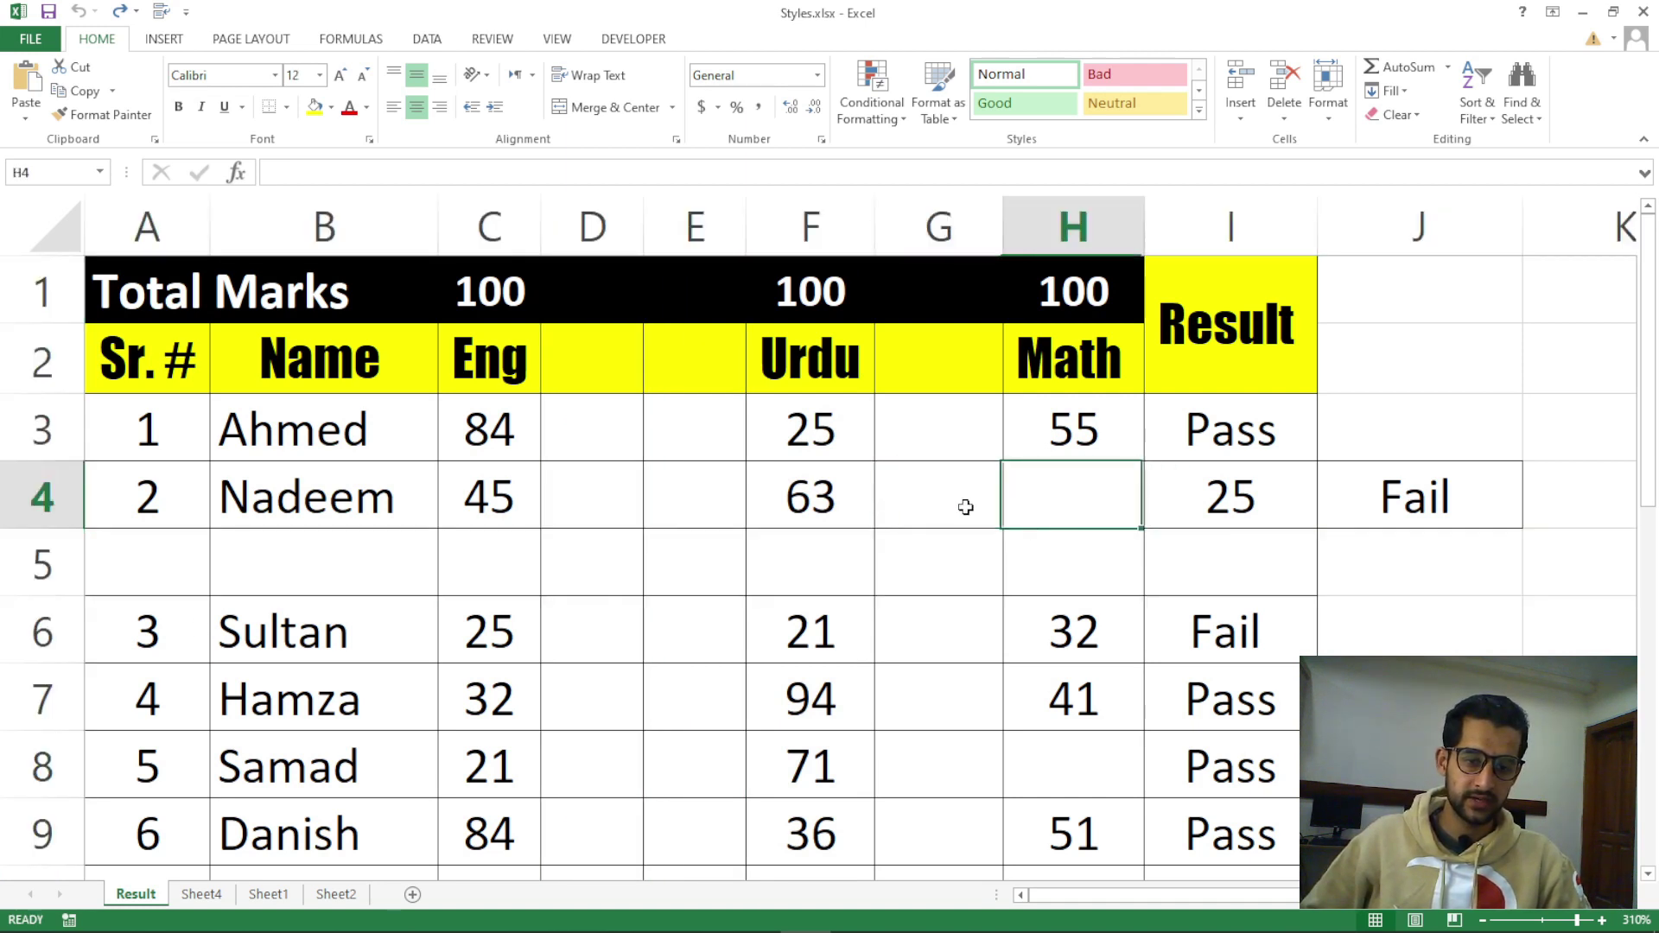
{"action": "left_click", "coordinate": [936, 507]}
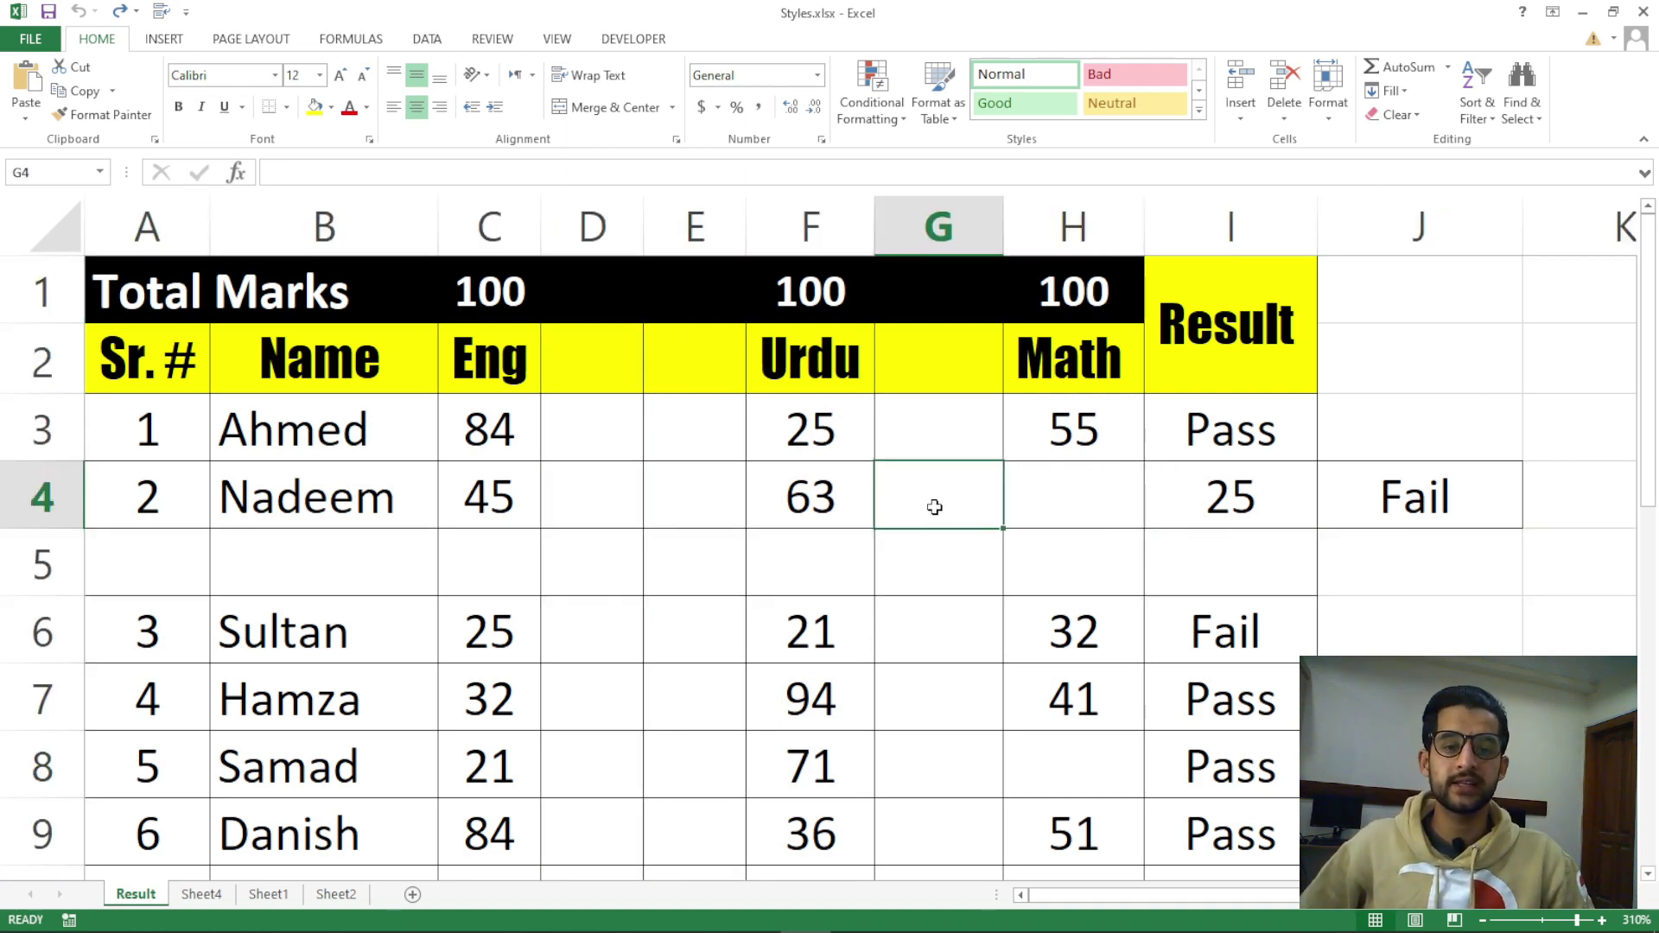
{"action": "left_click", "coordinate": [614, 482]}
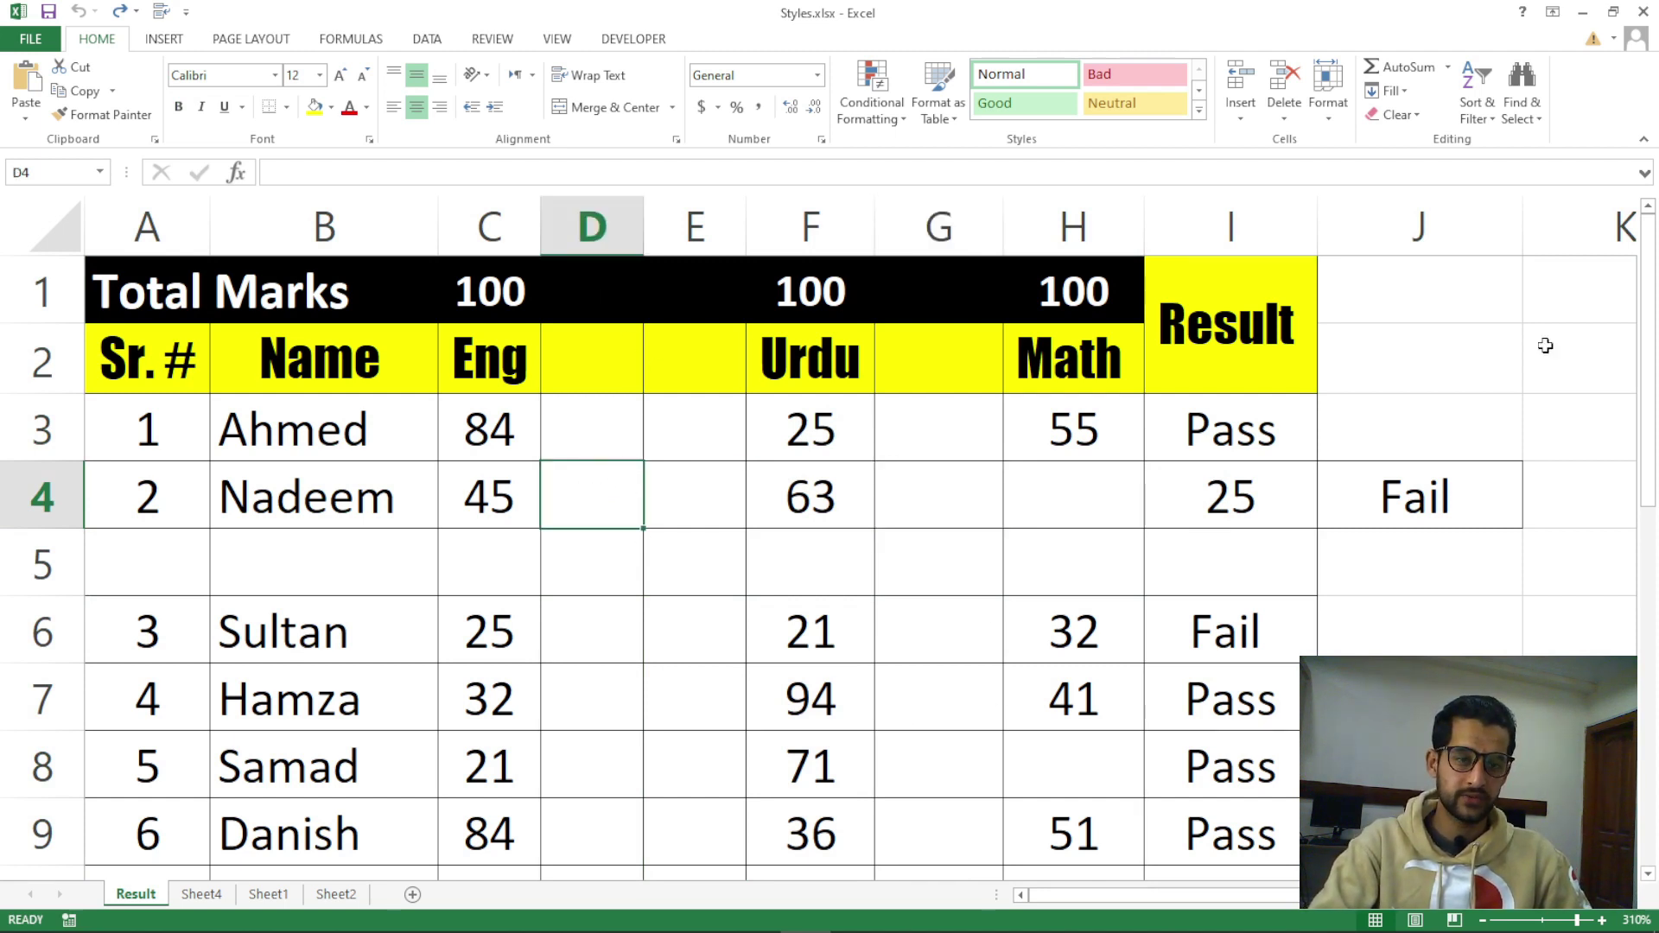
Delete two empty columns, the second being column D, with Delete Cells > Entire column
{"action": "left_click", "coordinate": [1284, 108]}
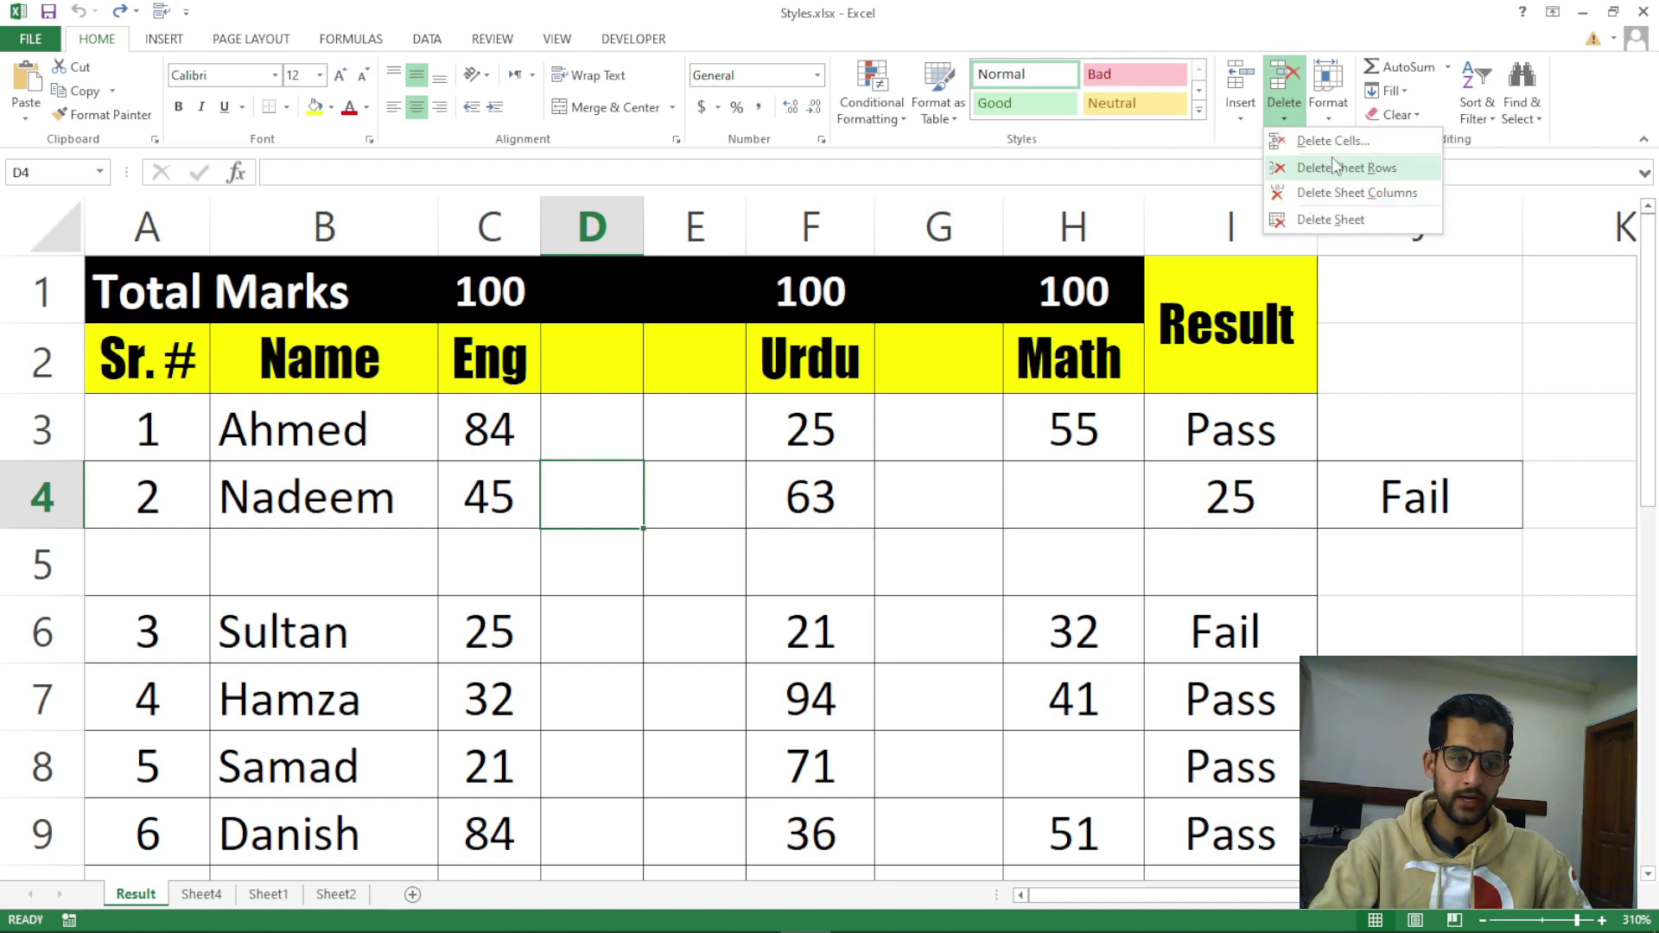
{"action": "left_click", "coordinate": [1336, 141]}
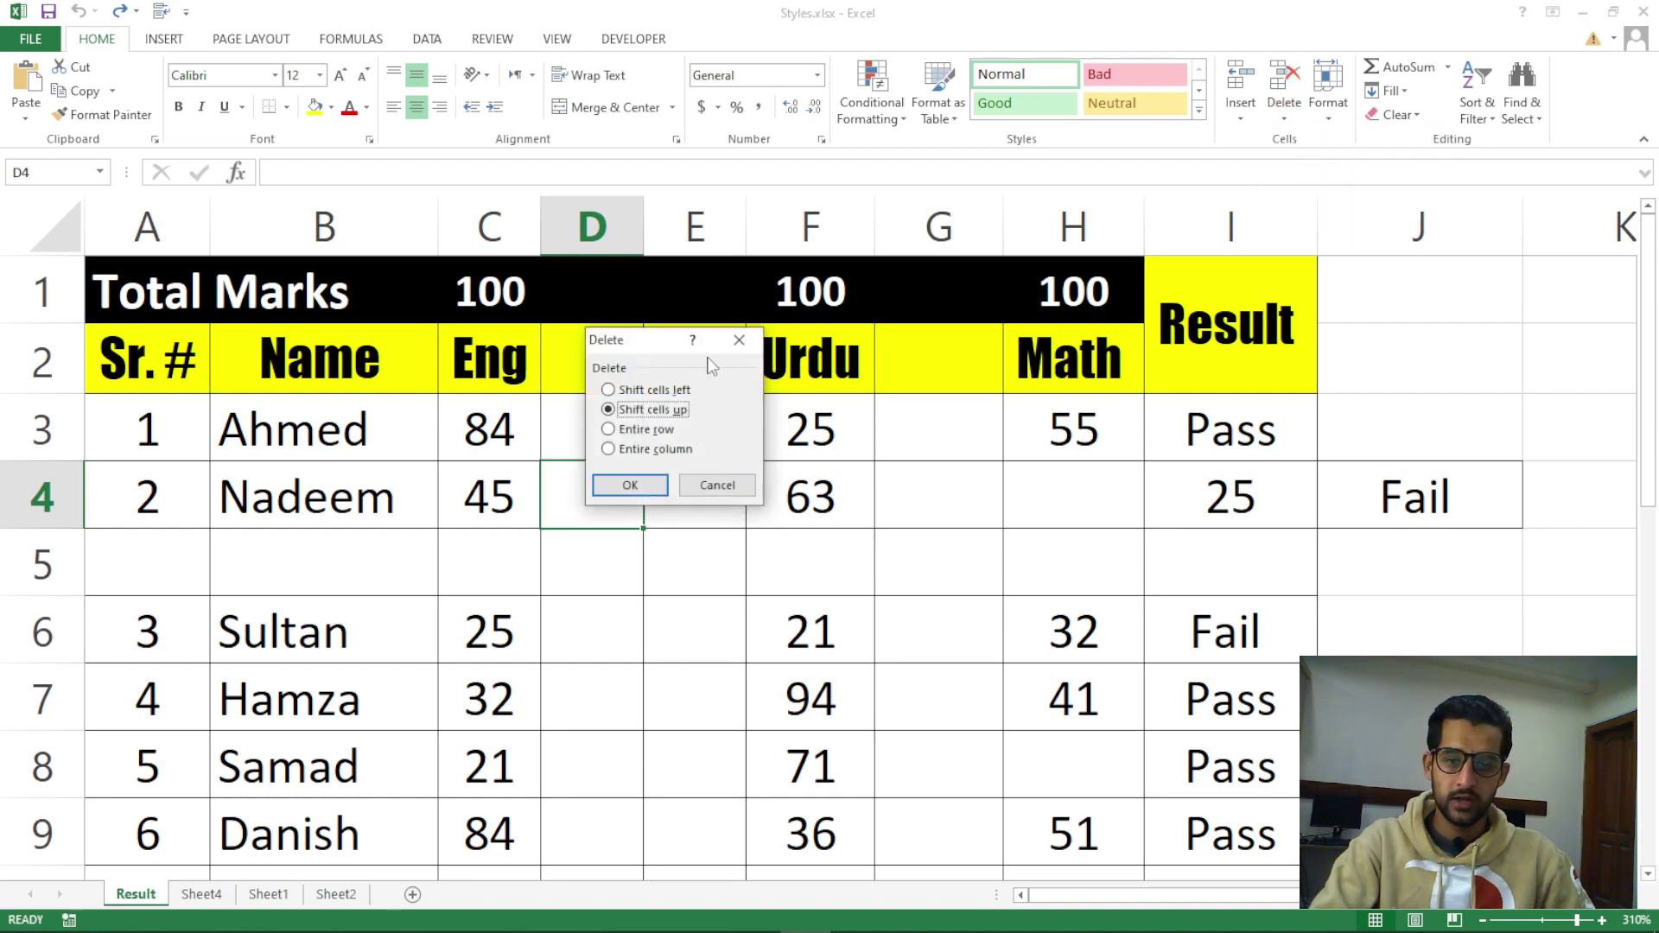
{"action": "left_click_drag", "start_coordinate": [654, 352], "coordinate": [1132, 402]}
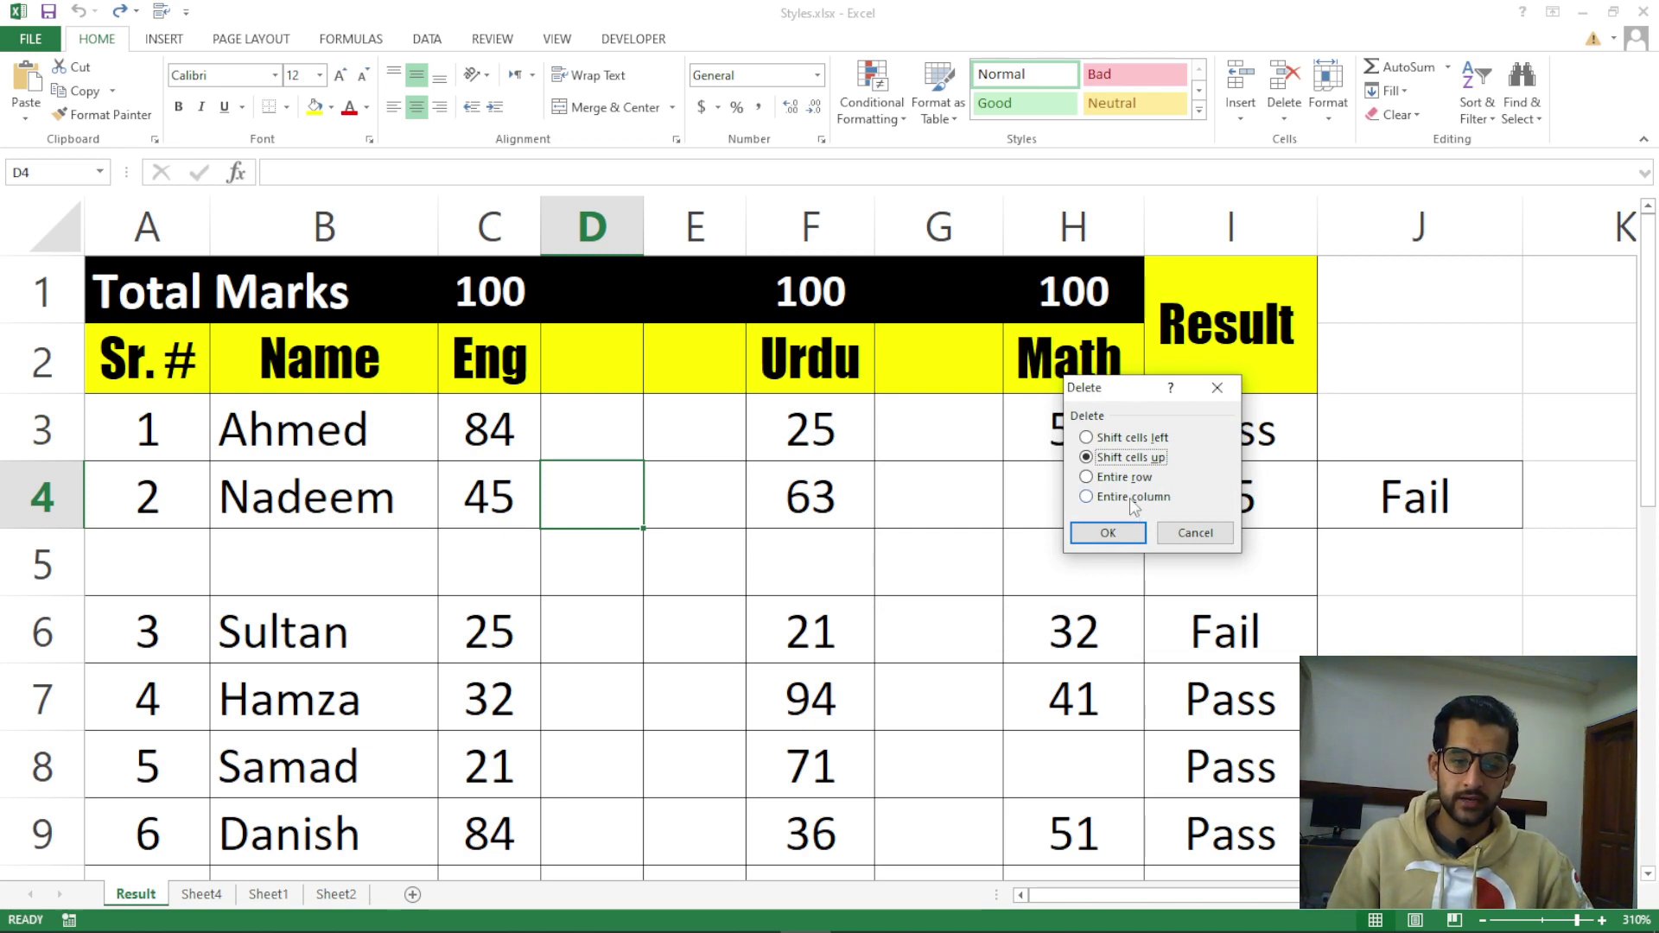
{"action": "left_click", "coordinate": [1108, 533]}
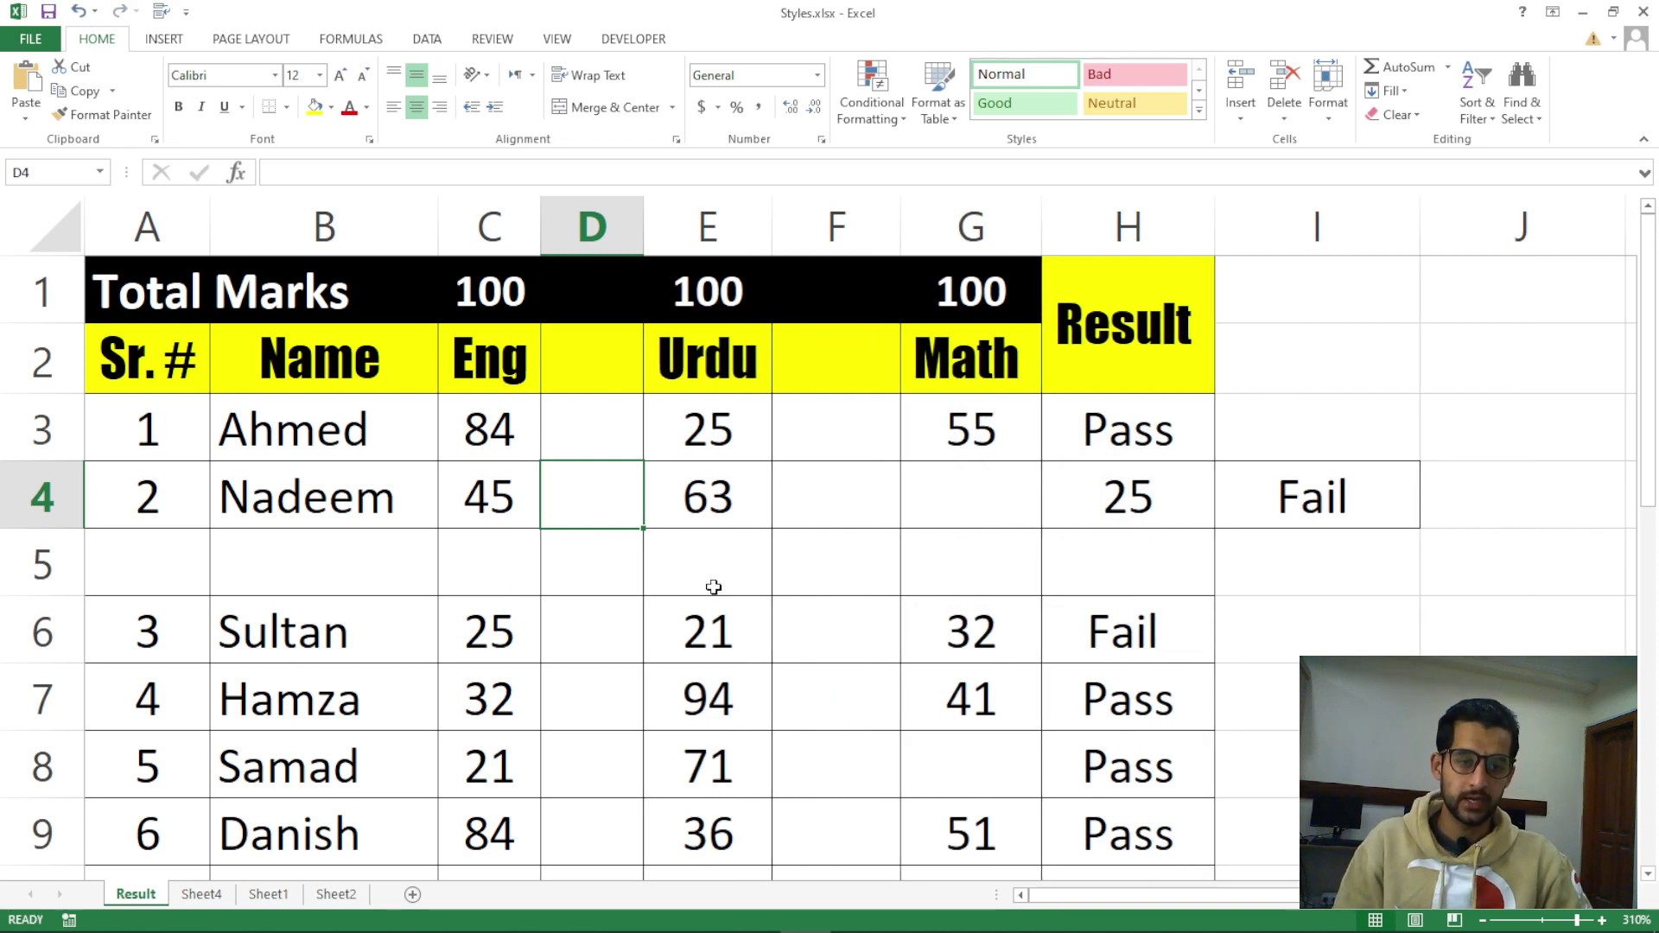
{"action": "left_click", "coordinate": [610, 439]}
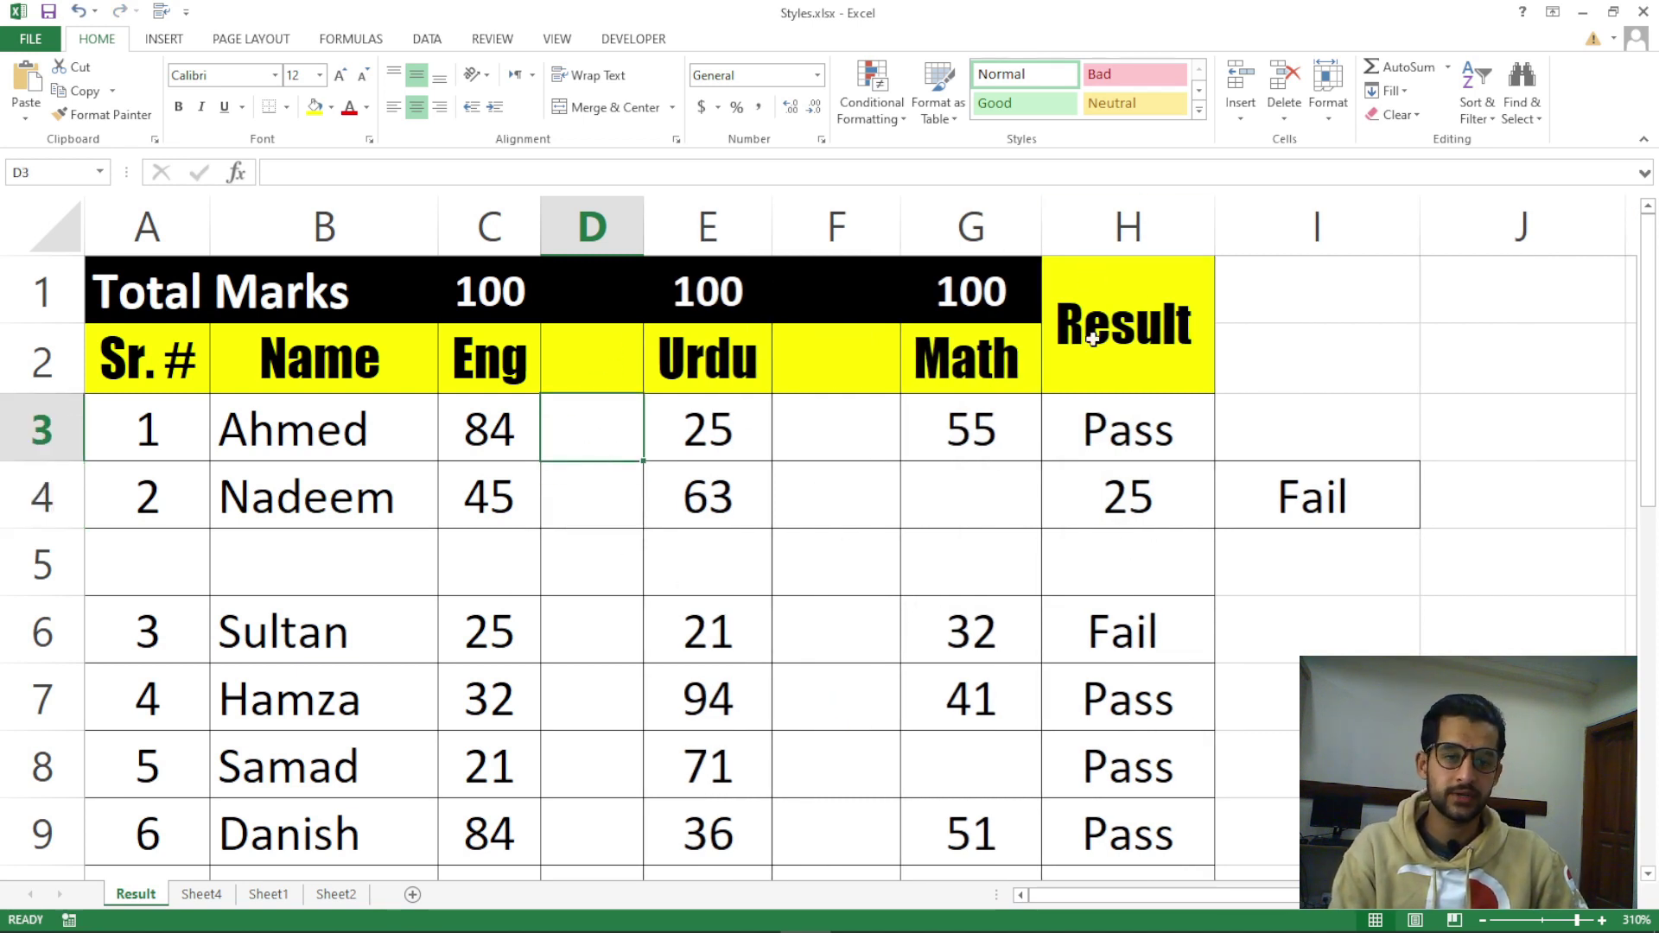
{"action": "left_click", "coordinate": [1284, 111]}
{"action": "left_click", "coordinate": [1331, 141]}
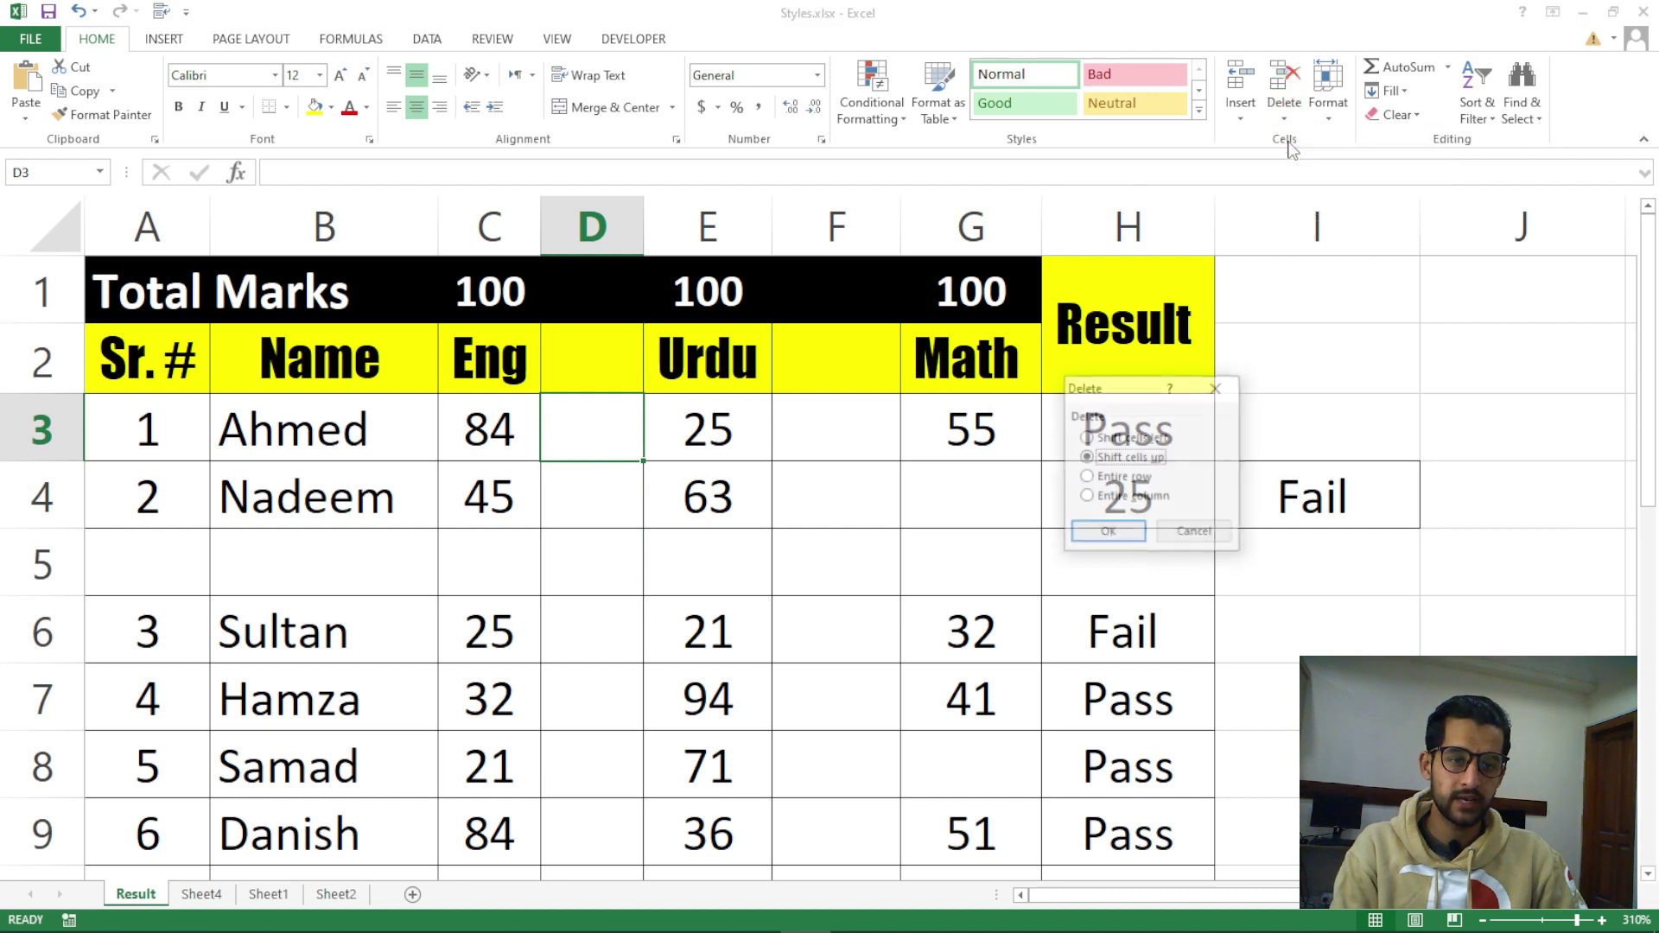
{"action": "left_click", "coordinate": [1134, 498]}
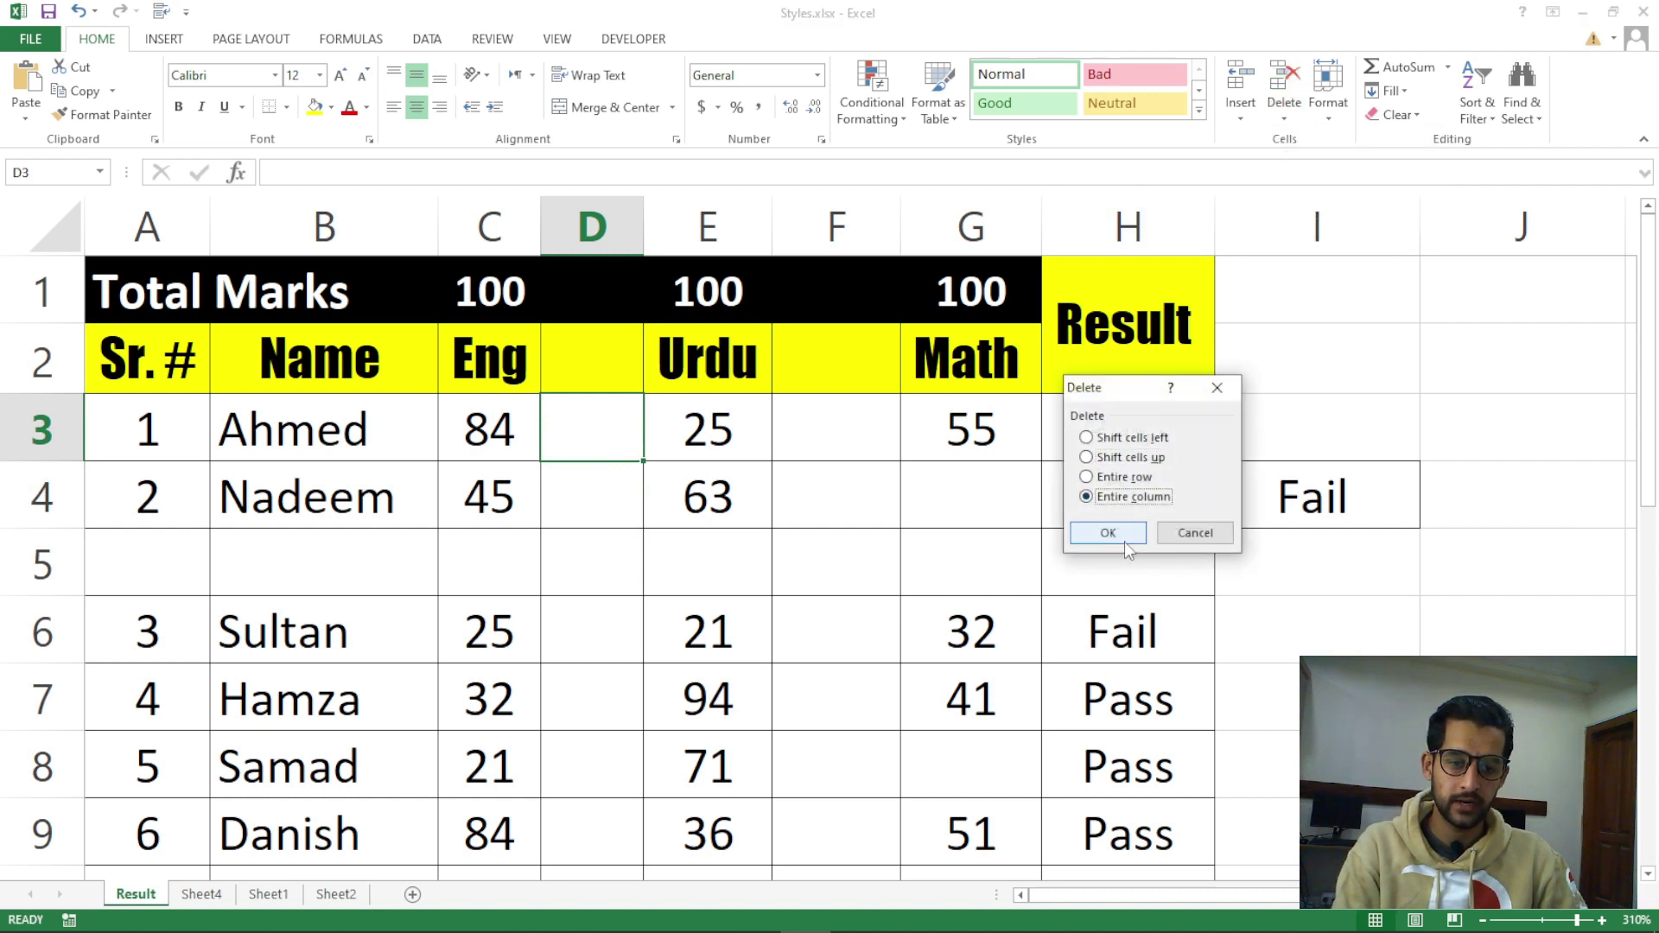
{"action": "left_click", "coordinate": [1123, 540]}
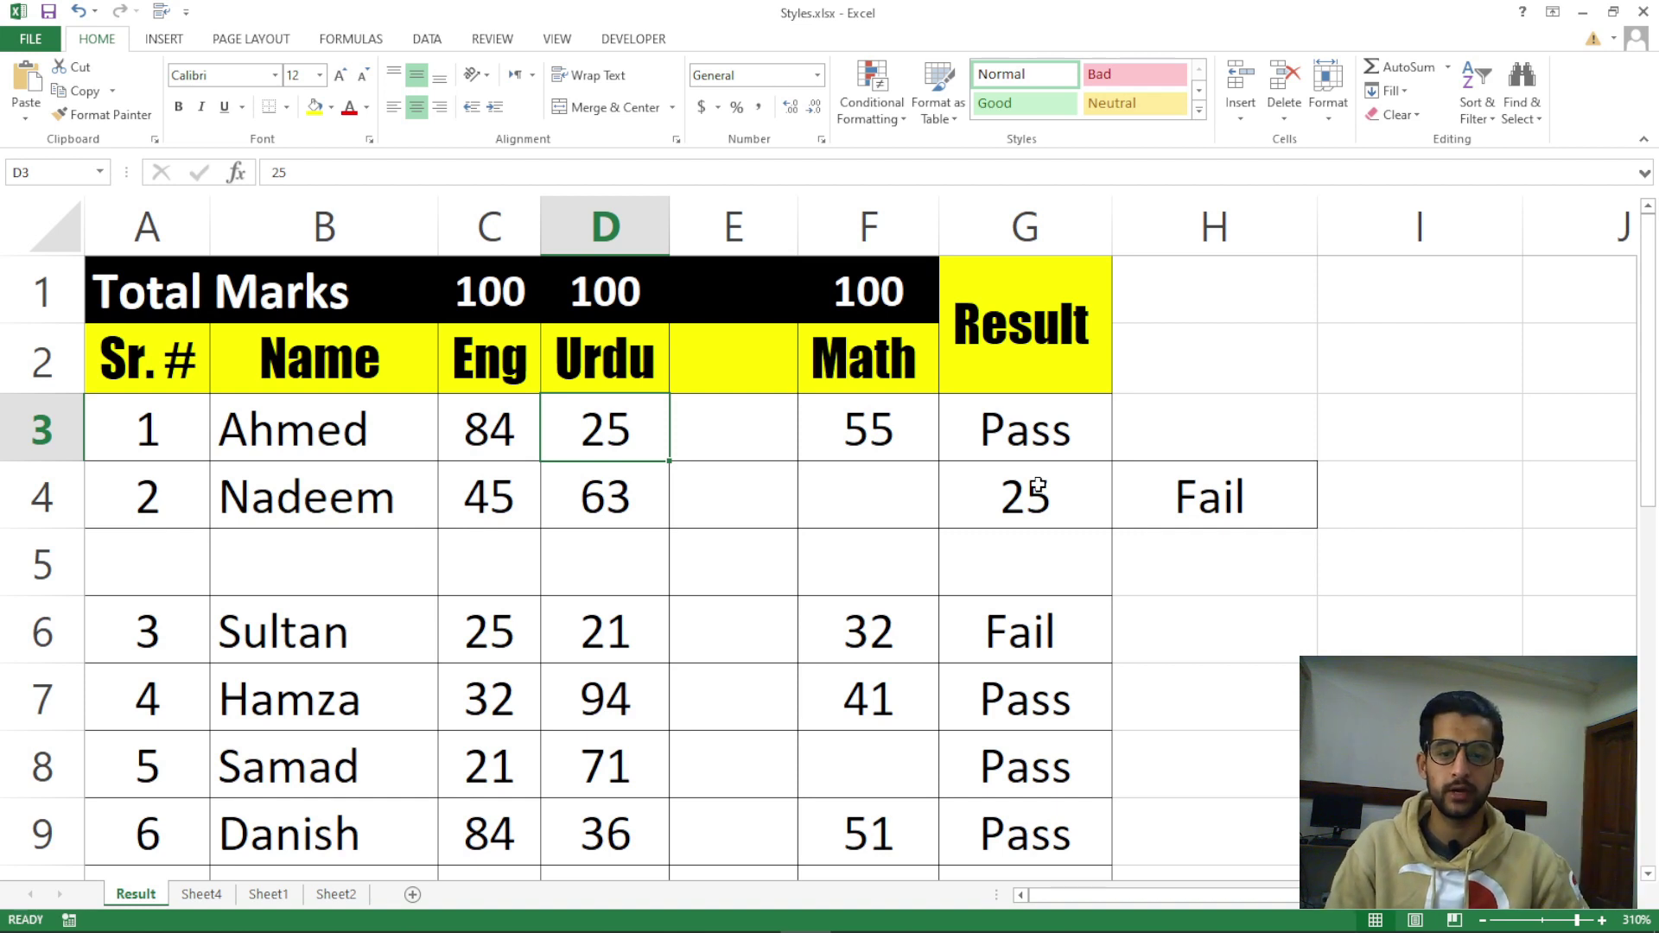
Delete empty column E with Delete Sheet Columns after cancelling the Delete Cells dialog
{"action": "left_click", "coordinate": [782, 436]}
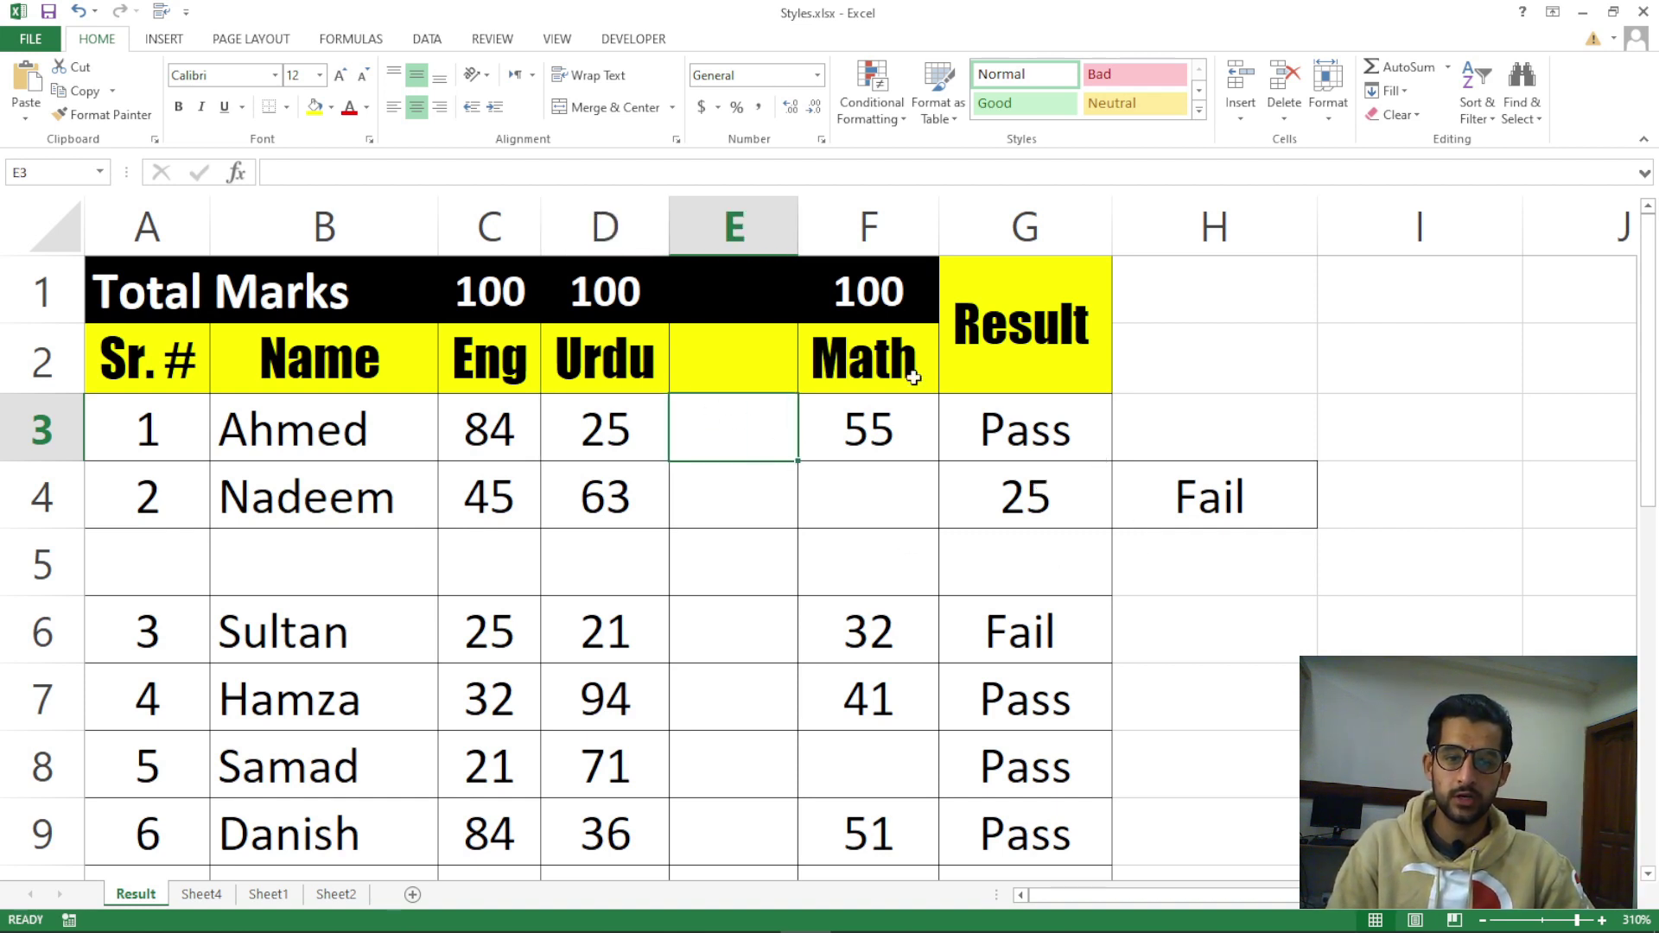
{"action": "left_click", "coordinate": [1284, 113]}
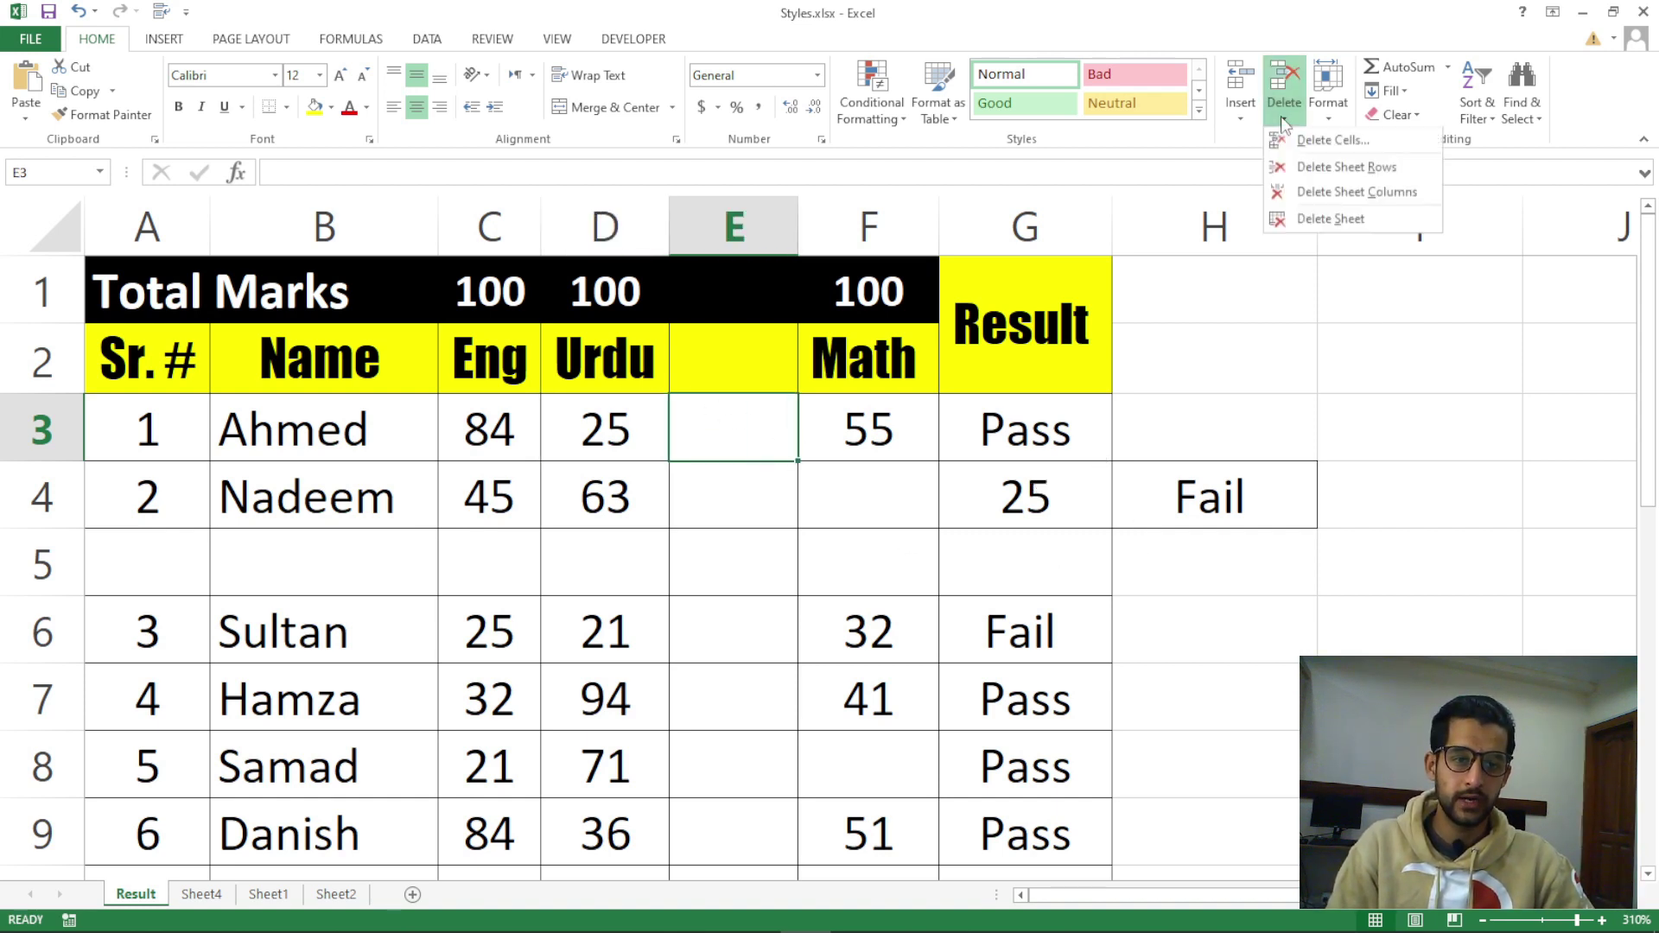
{"action": "left_click", "coordinate": [1328, 141]}
{"action": "left_click", "coordinate": [1134, 497]}
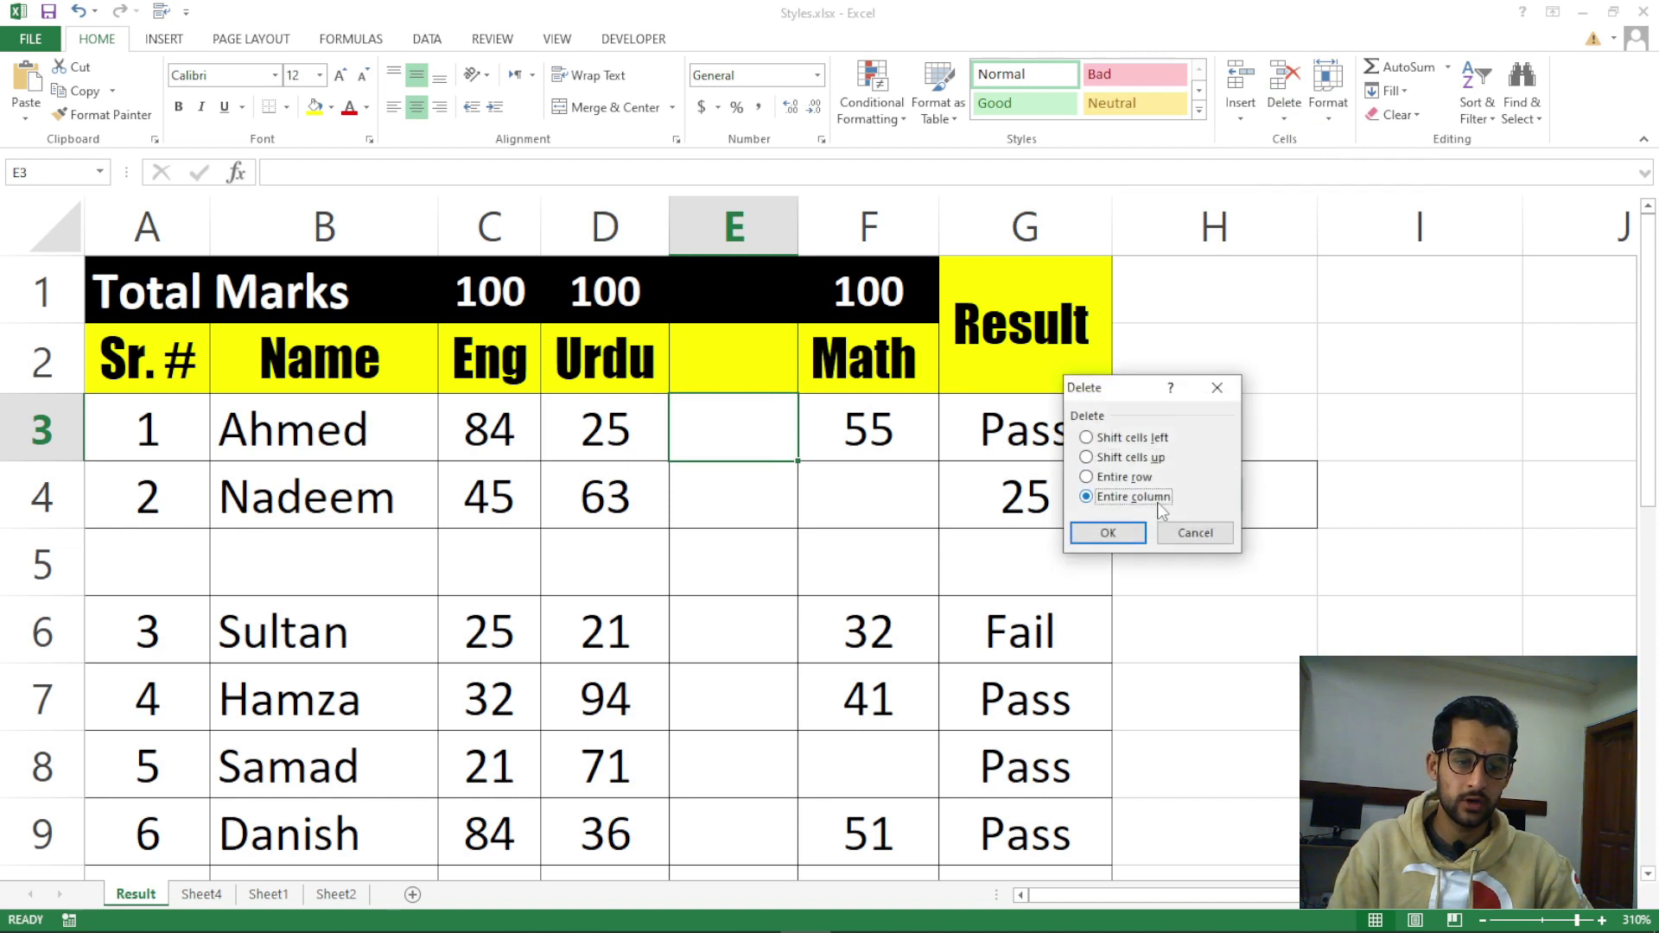
{"action": "left_click", "coordinate": [1196, 532]}
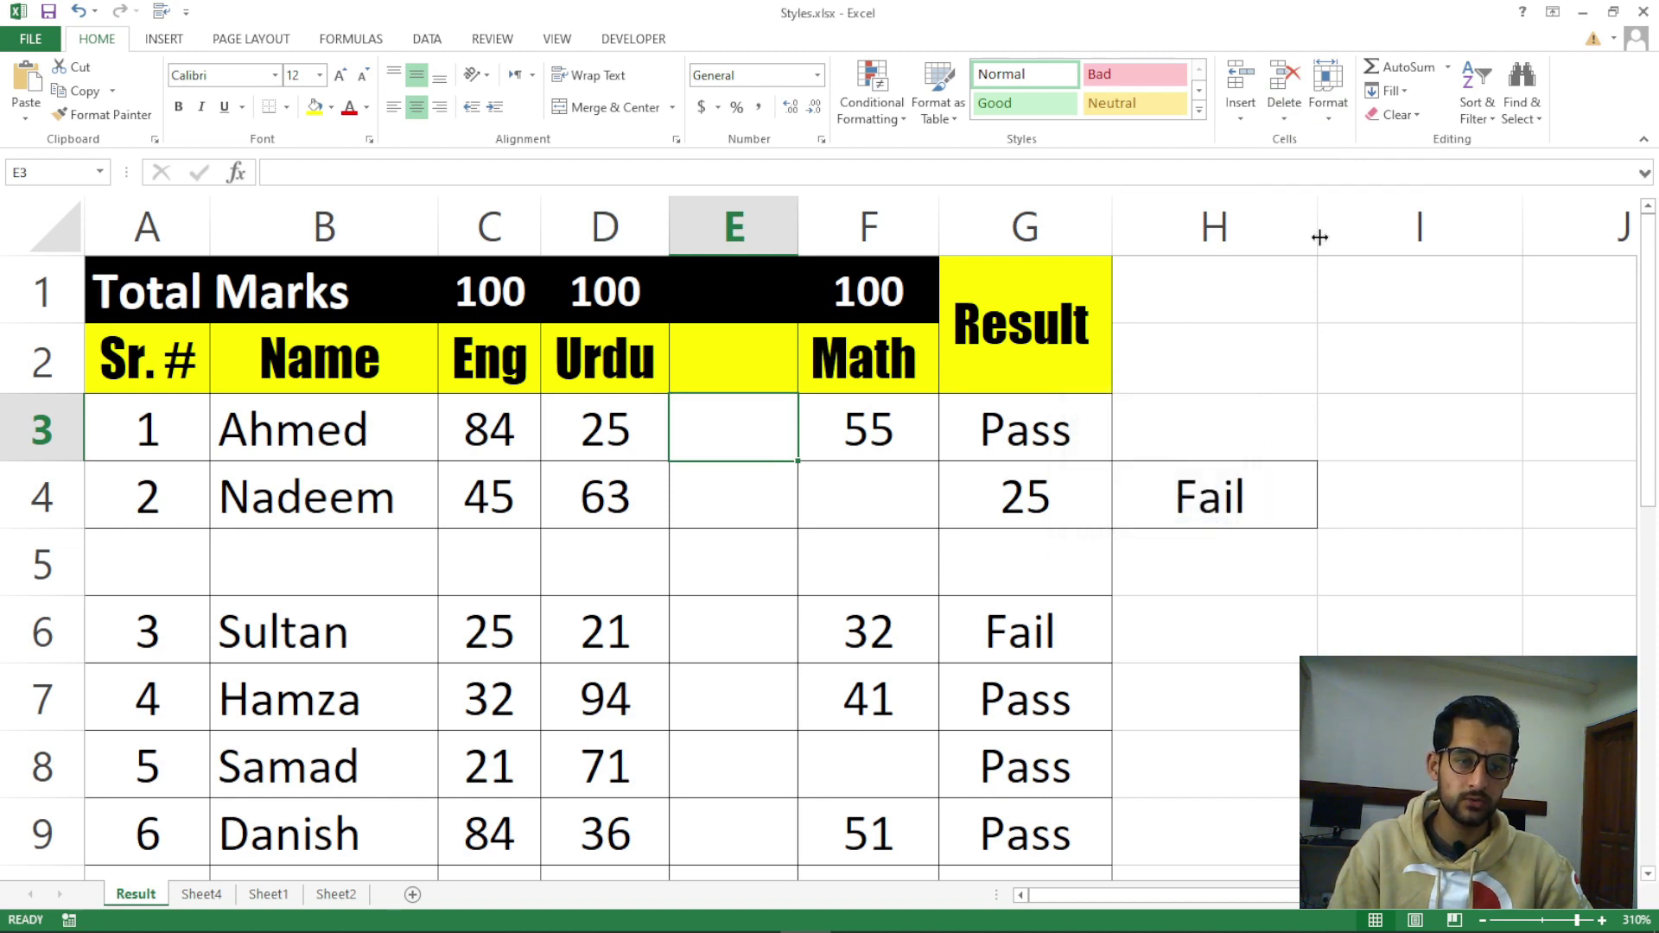
{"action": "left_click", "coordinate": [1284, 121]}
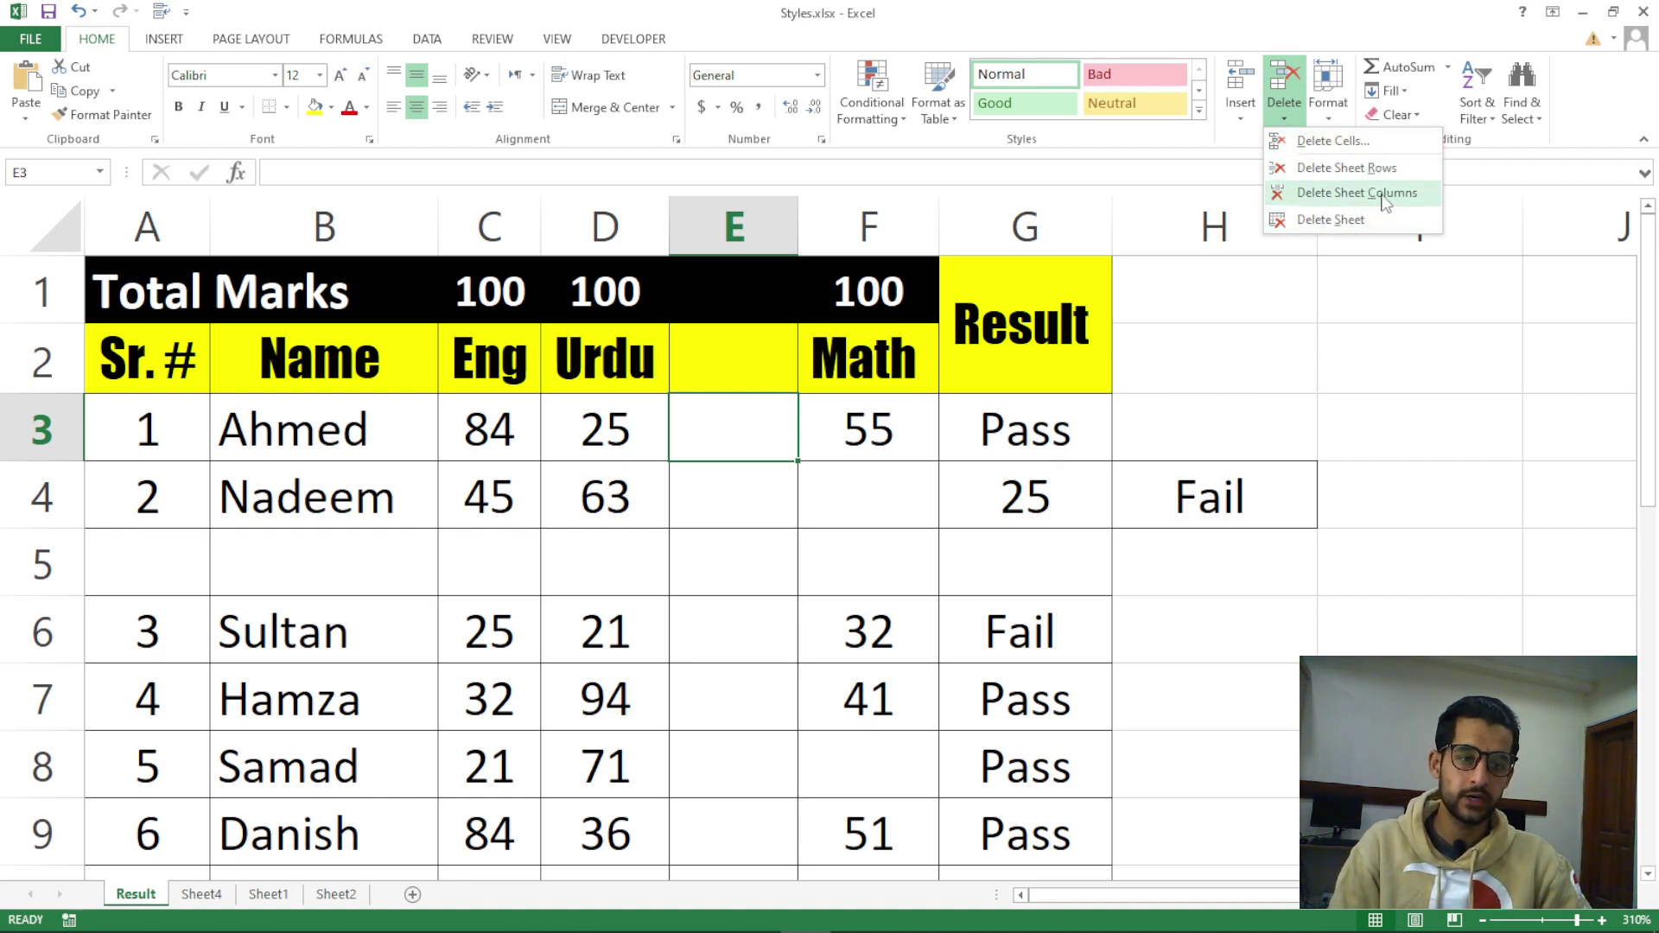
{"action": "left_click", "coordinate": [1317, 197]}
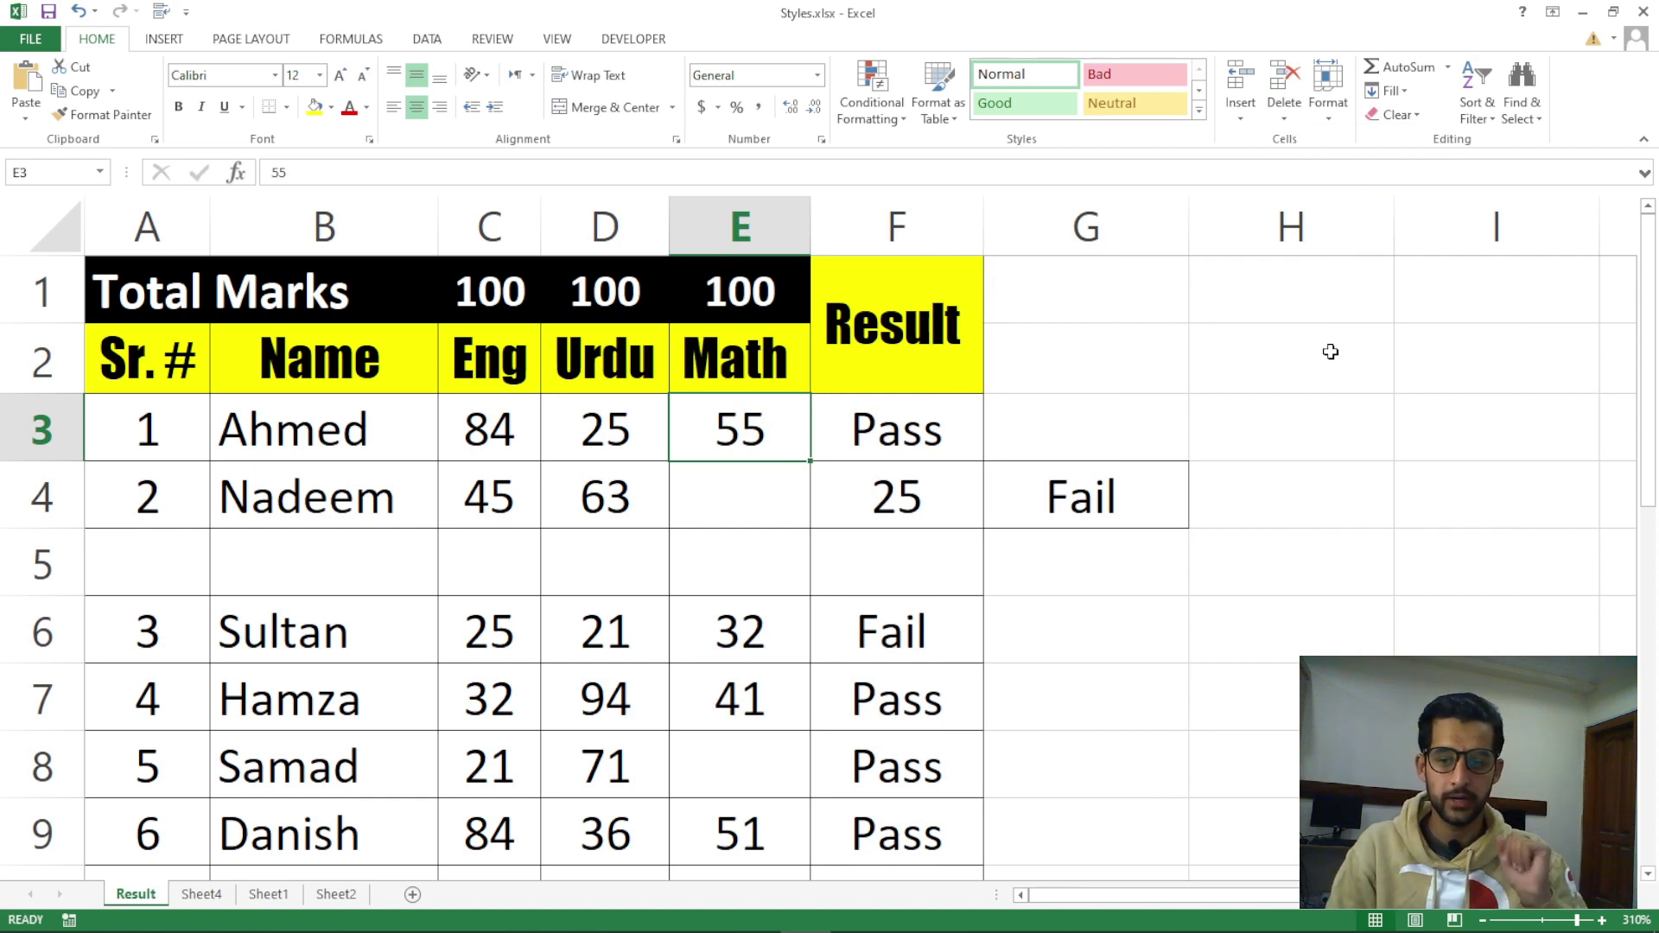
{"action": "left_click", "coordinate": [167, 566]}
{"action": "left_click", "coordinate": [389, 562]}
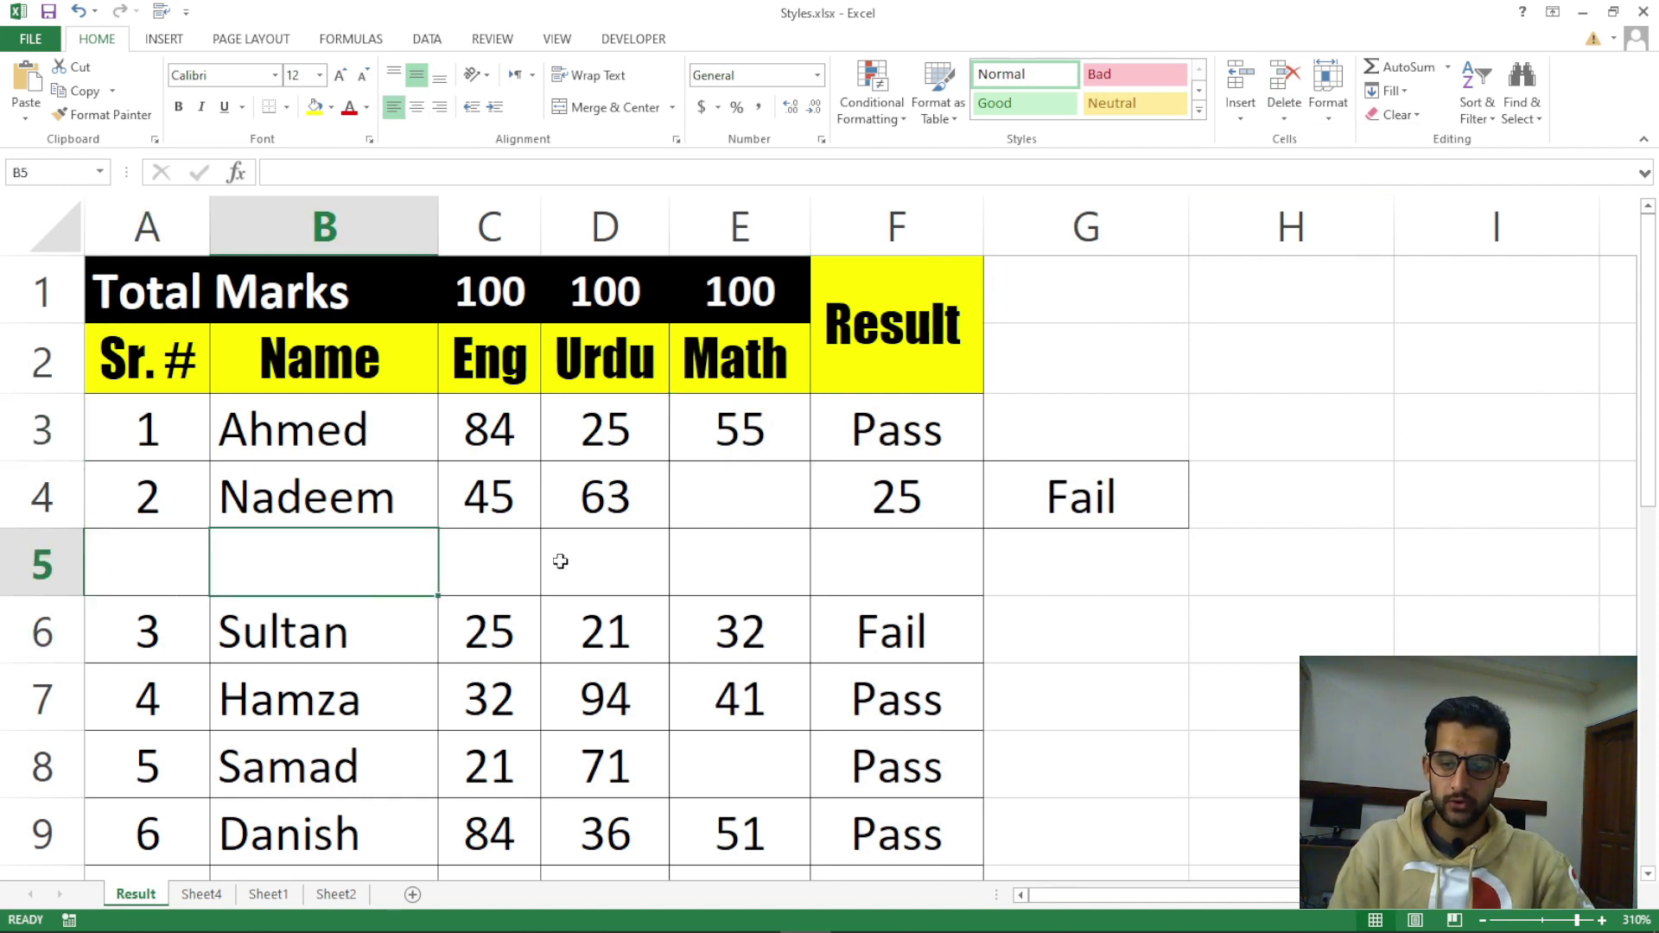
{"action": "left_click", "coordinate": [596, 560]}
{"action": "left_click", "coordinate": [492, 560]}
{"action": "left_click", "coordinate": [413, 568]}
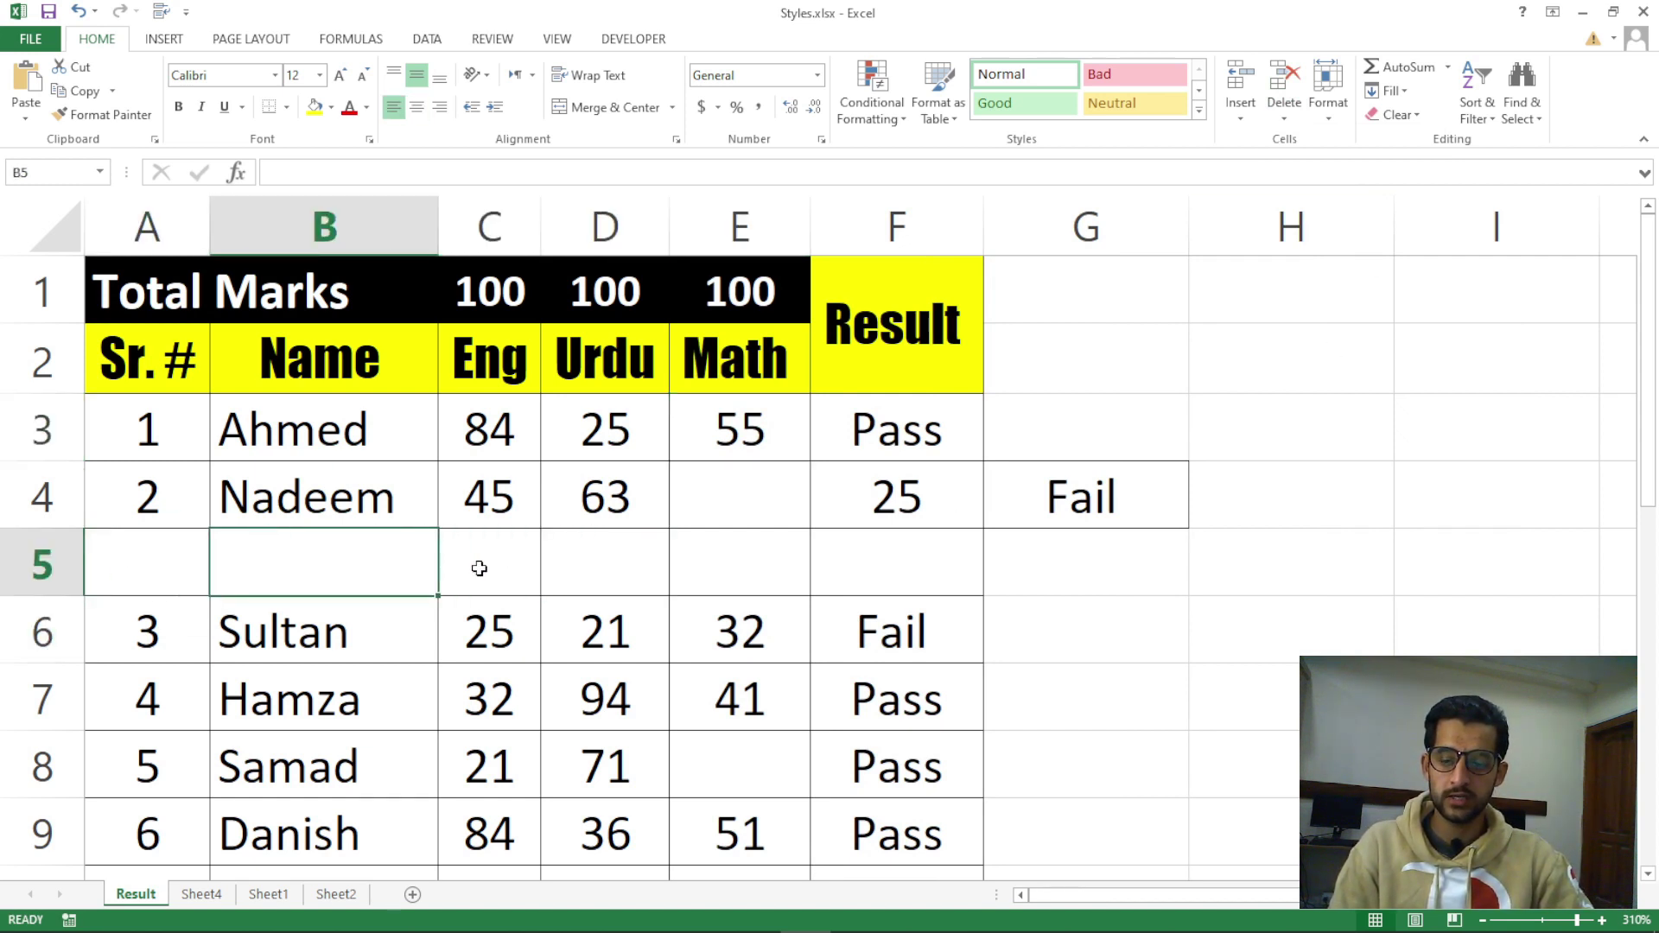
{"action": "left_click", "coordinate": [478, 562]}
{"action": "left_click", "coordinate": [610, 566]}
{"action": "left_click", "coordinate": [703, 563]}
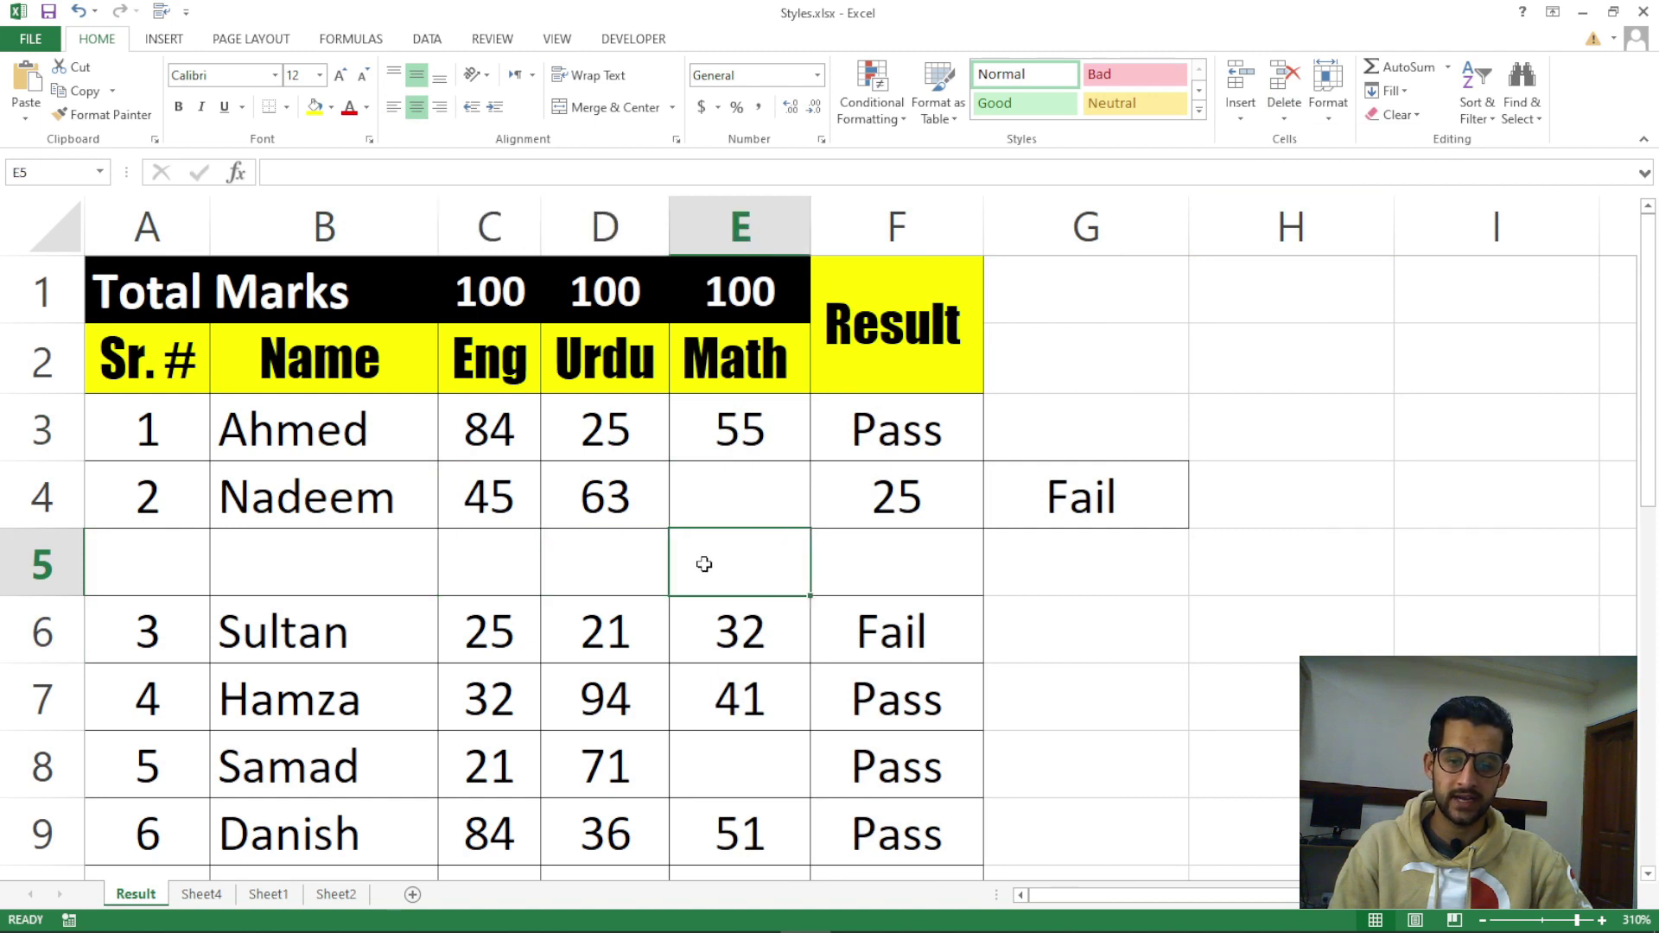
{"action": "left_click", "coordinate": [1284, 116]}
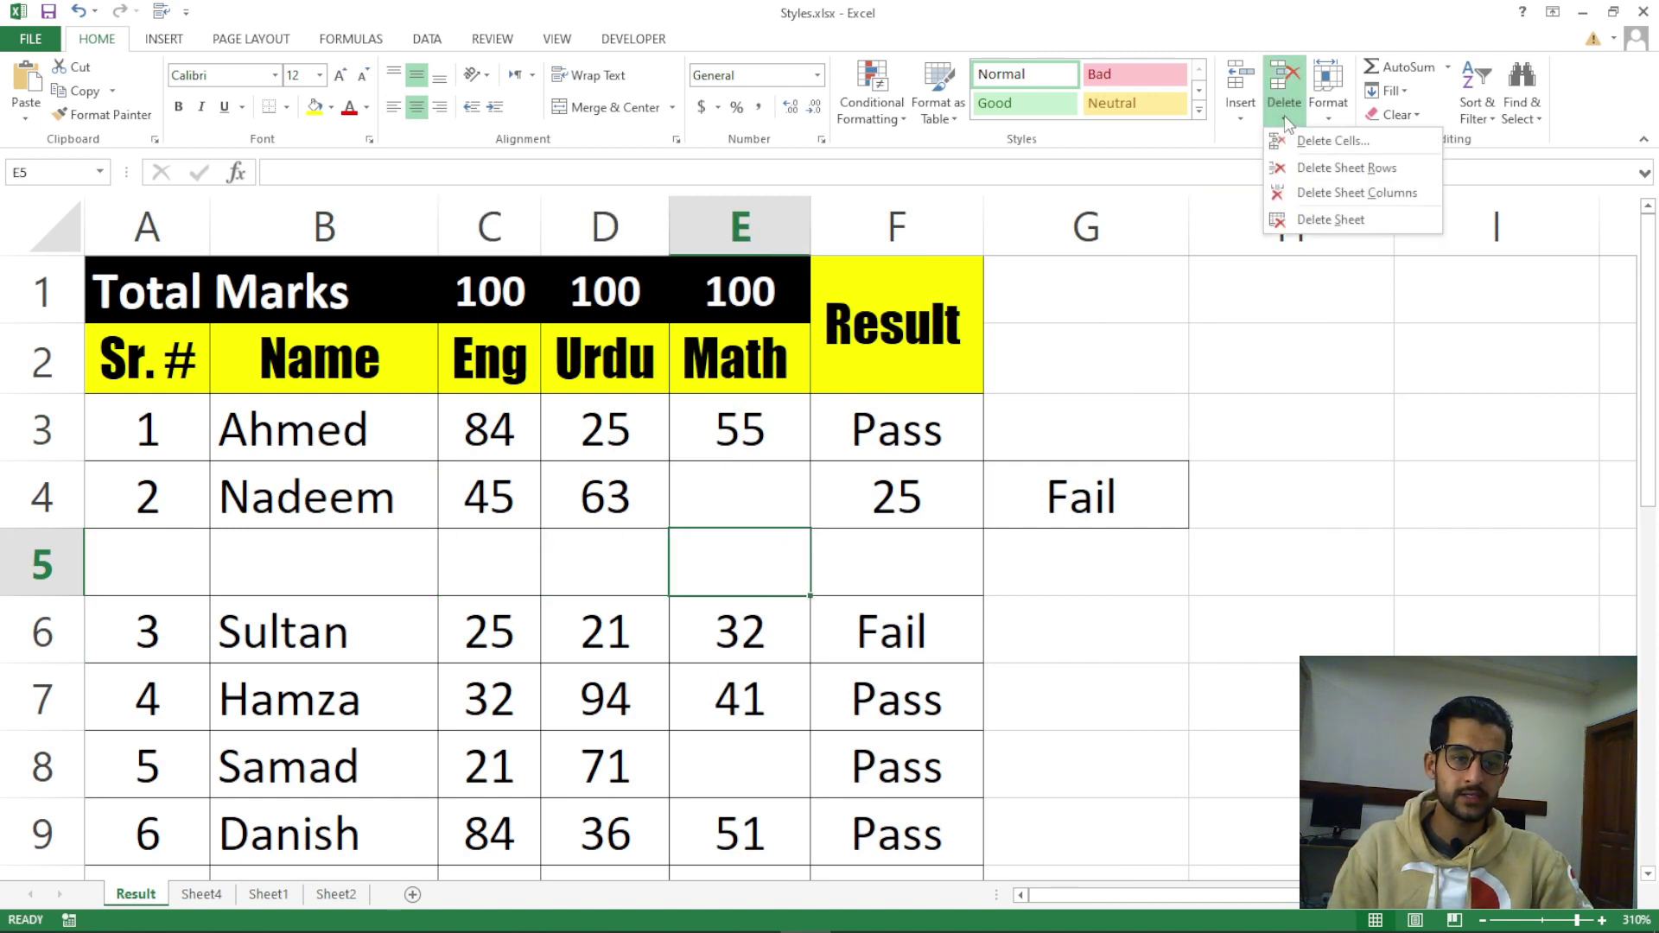
{"action": "left_click", "coordinate": [1328, 171]}
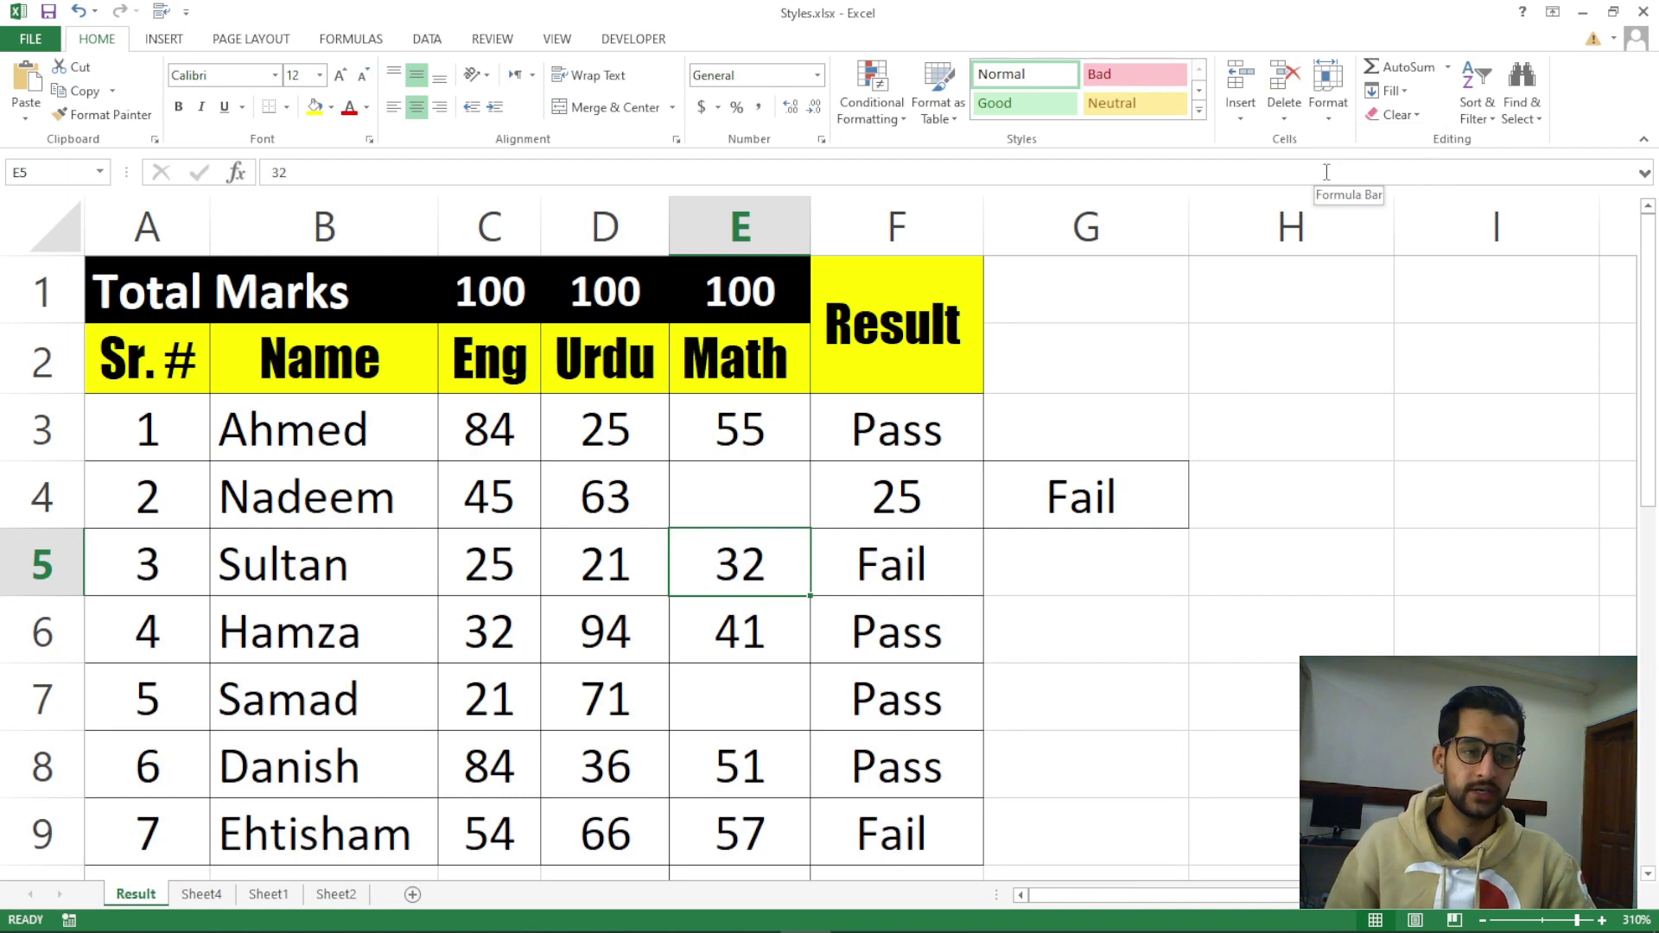
{"action": "left_click", "coordinate": [725, 513]}
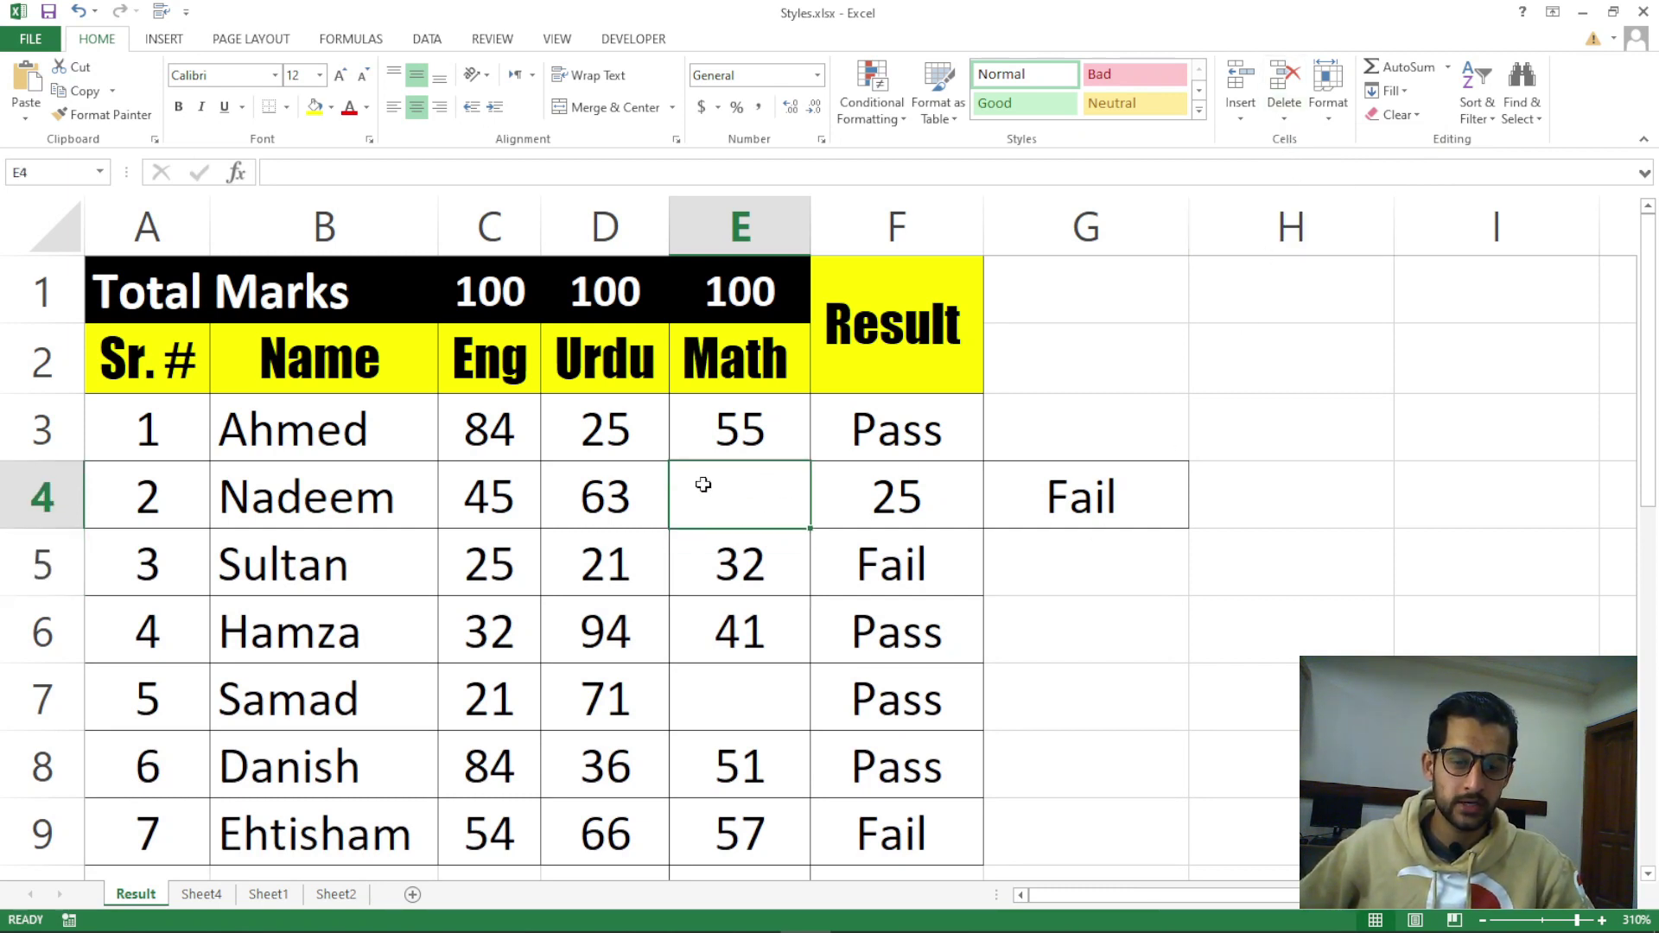
Delete blank cell E4 shifting cells left, putting 25 under Math and Fail under Result
{"action": "left_click", "coordinate": [1288, 116]}
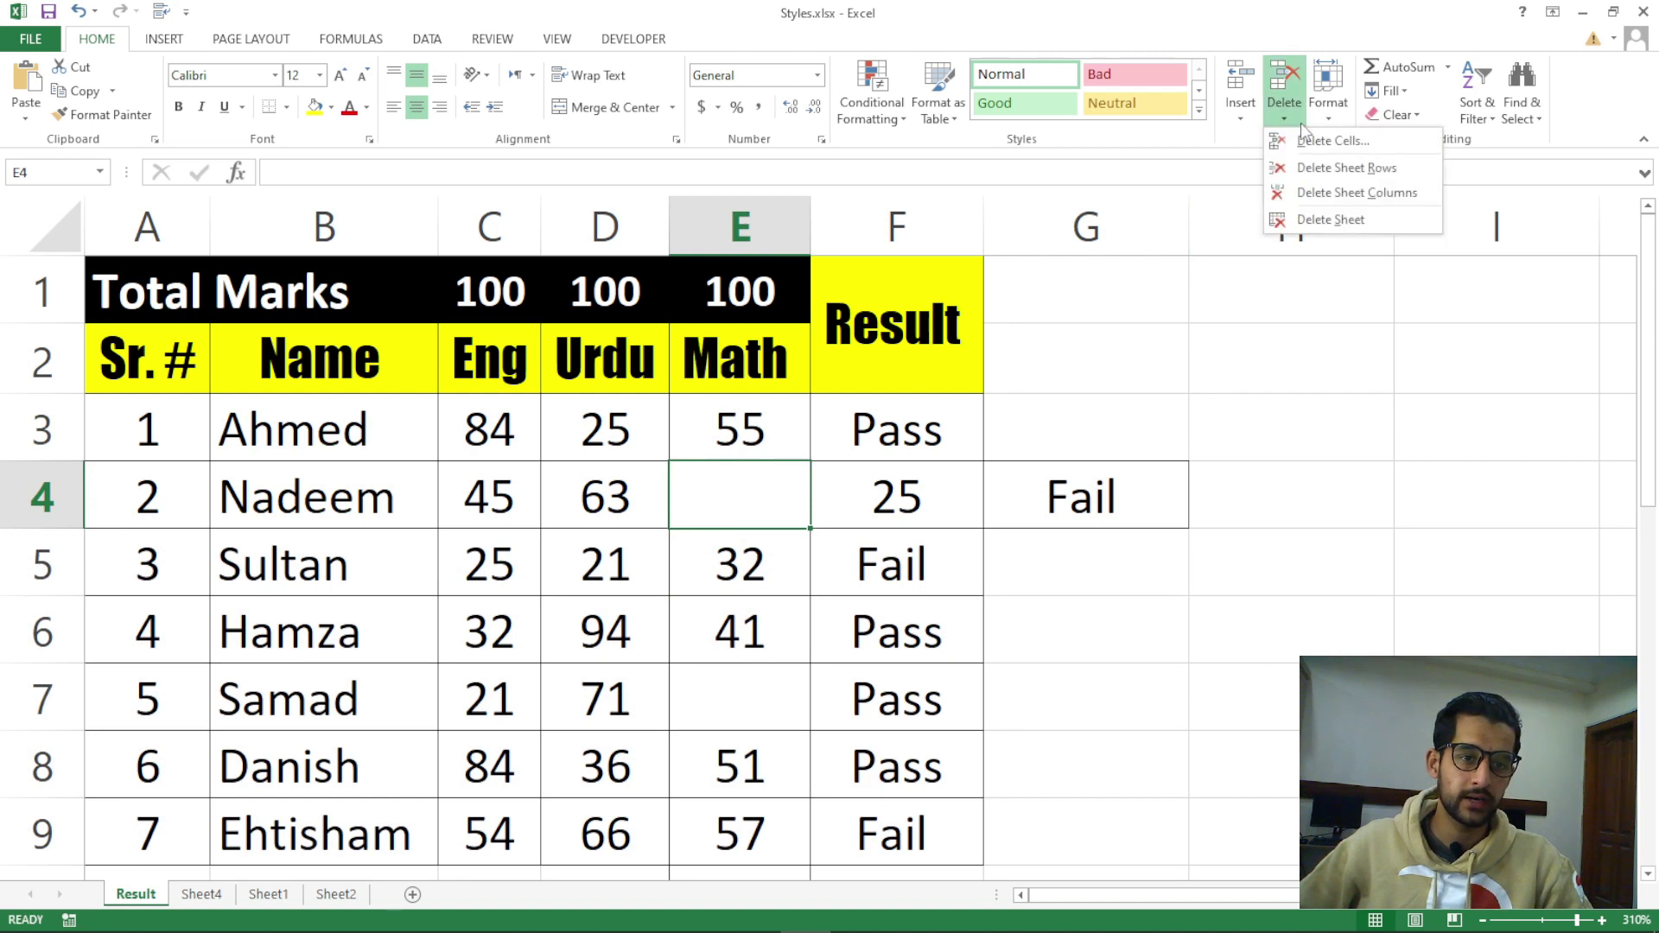
{"action": "left_click", "coordinate": [1318, 142]}
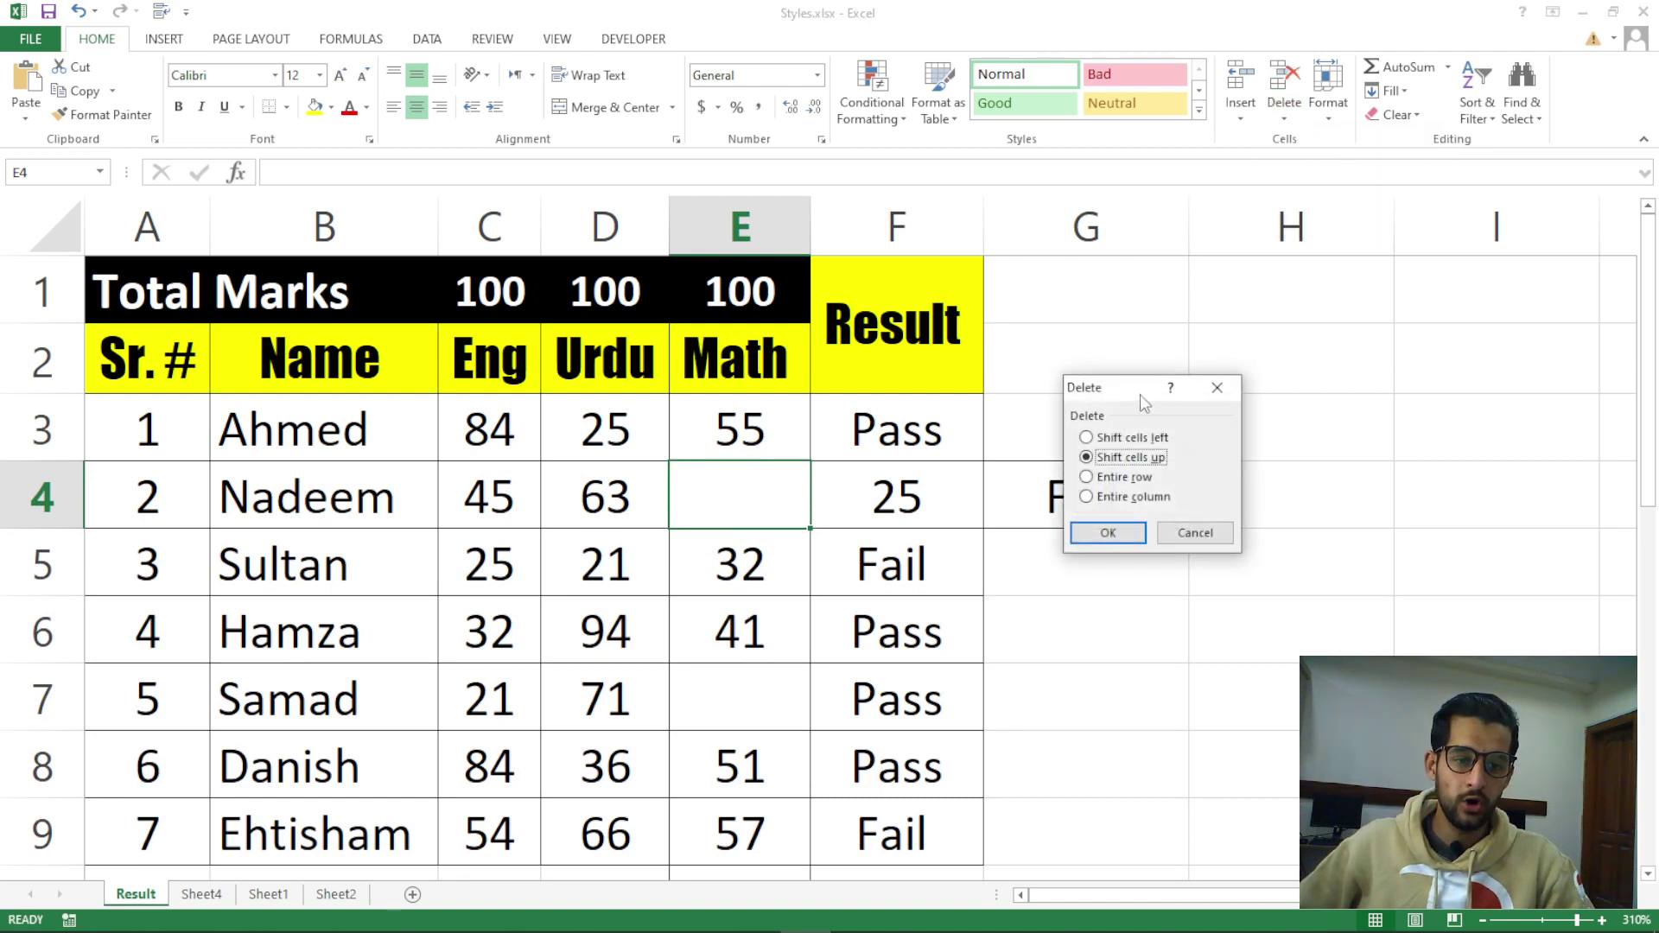
{"action": "left_click_drag", "start_coordinate": [1140, 396], "coordinate": [1217, 307]}
{"action": "left_click", "coordinate": [1224, 351]}
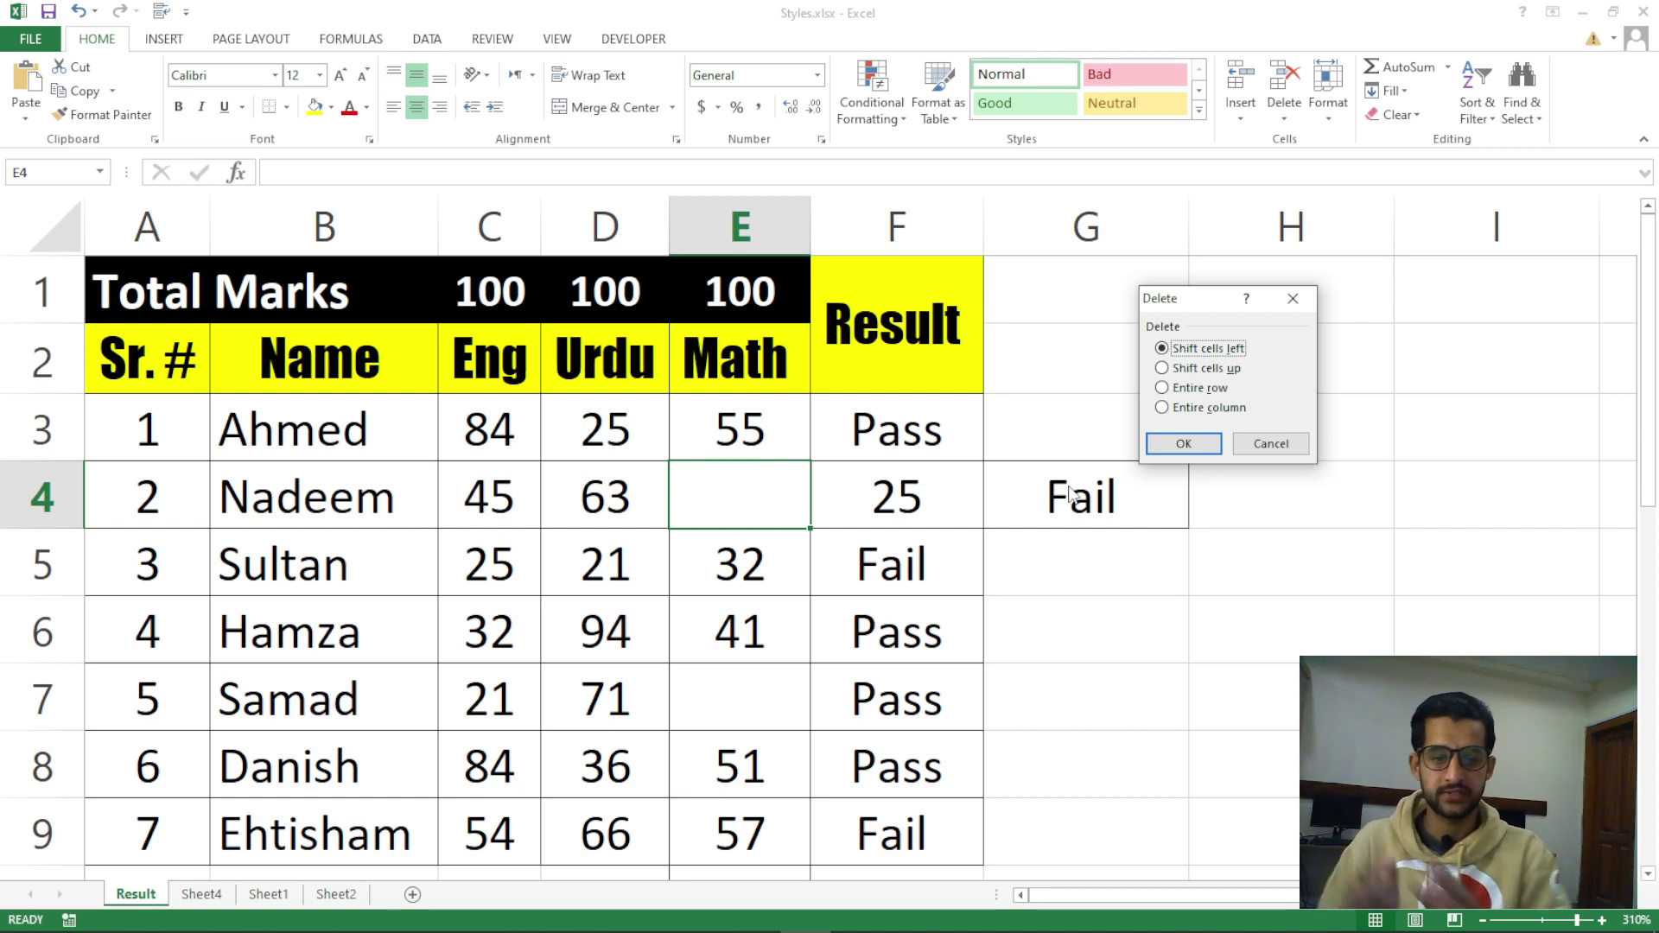
{"action": "left_click", "coordinate": [1184, 444]}
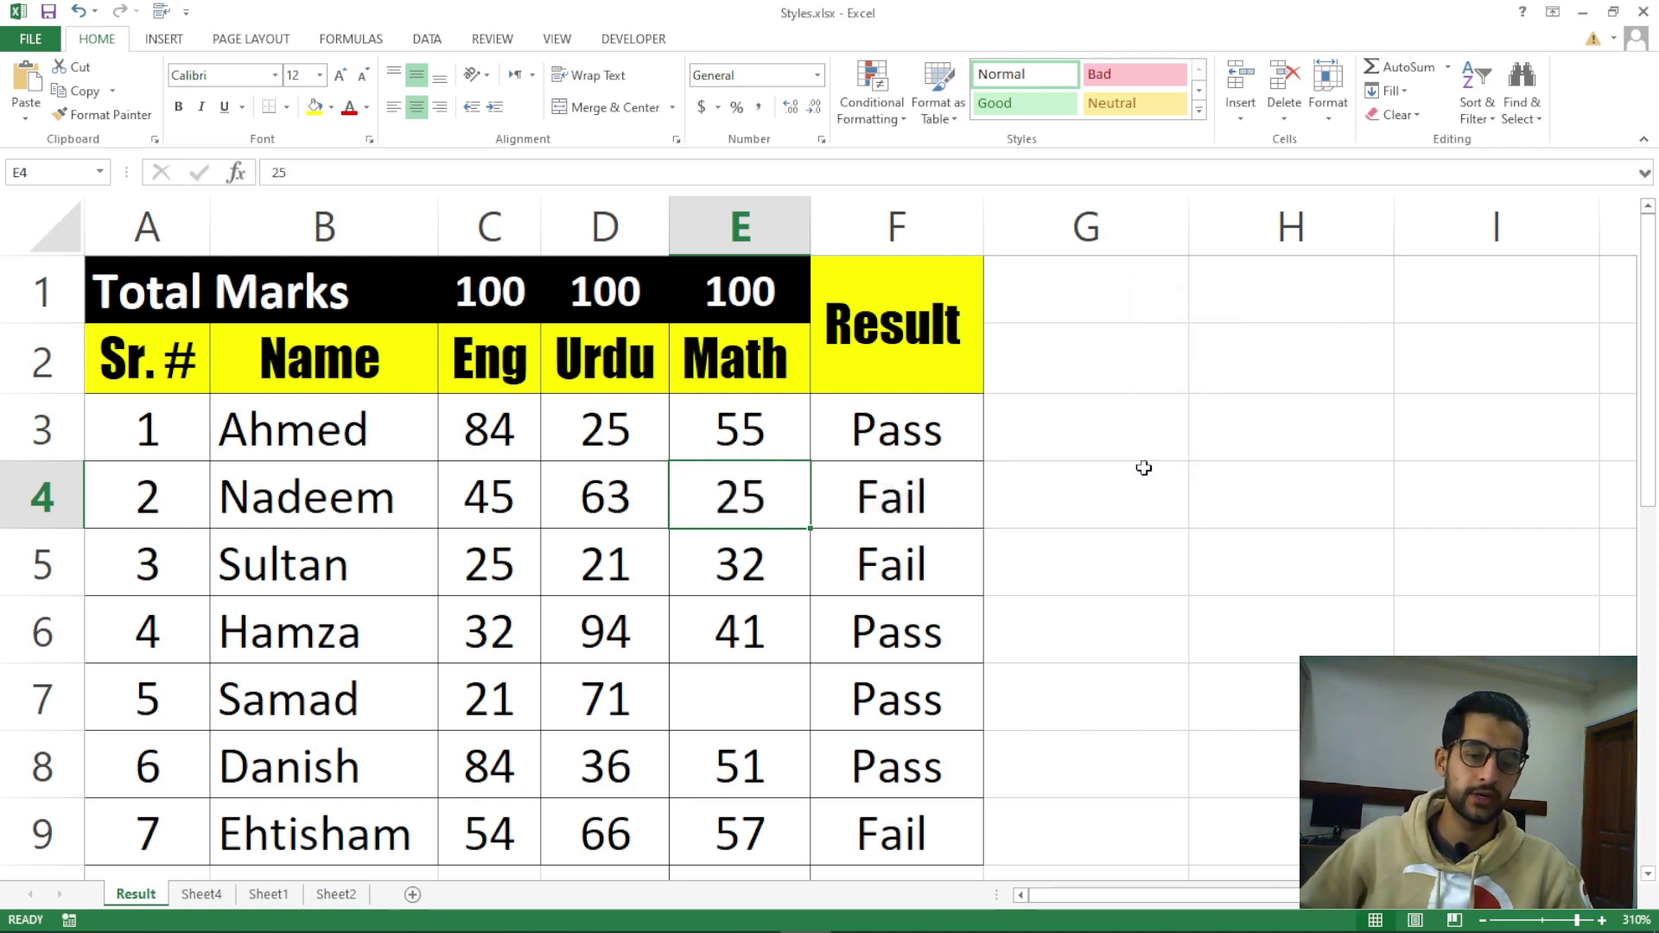
Select Samad's empty Math cell E7
{"action": "scroll", "coordinate": [761, 569], "scroll_direction": "down", "scroll_amount": 2}
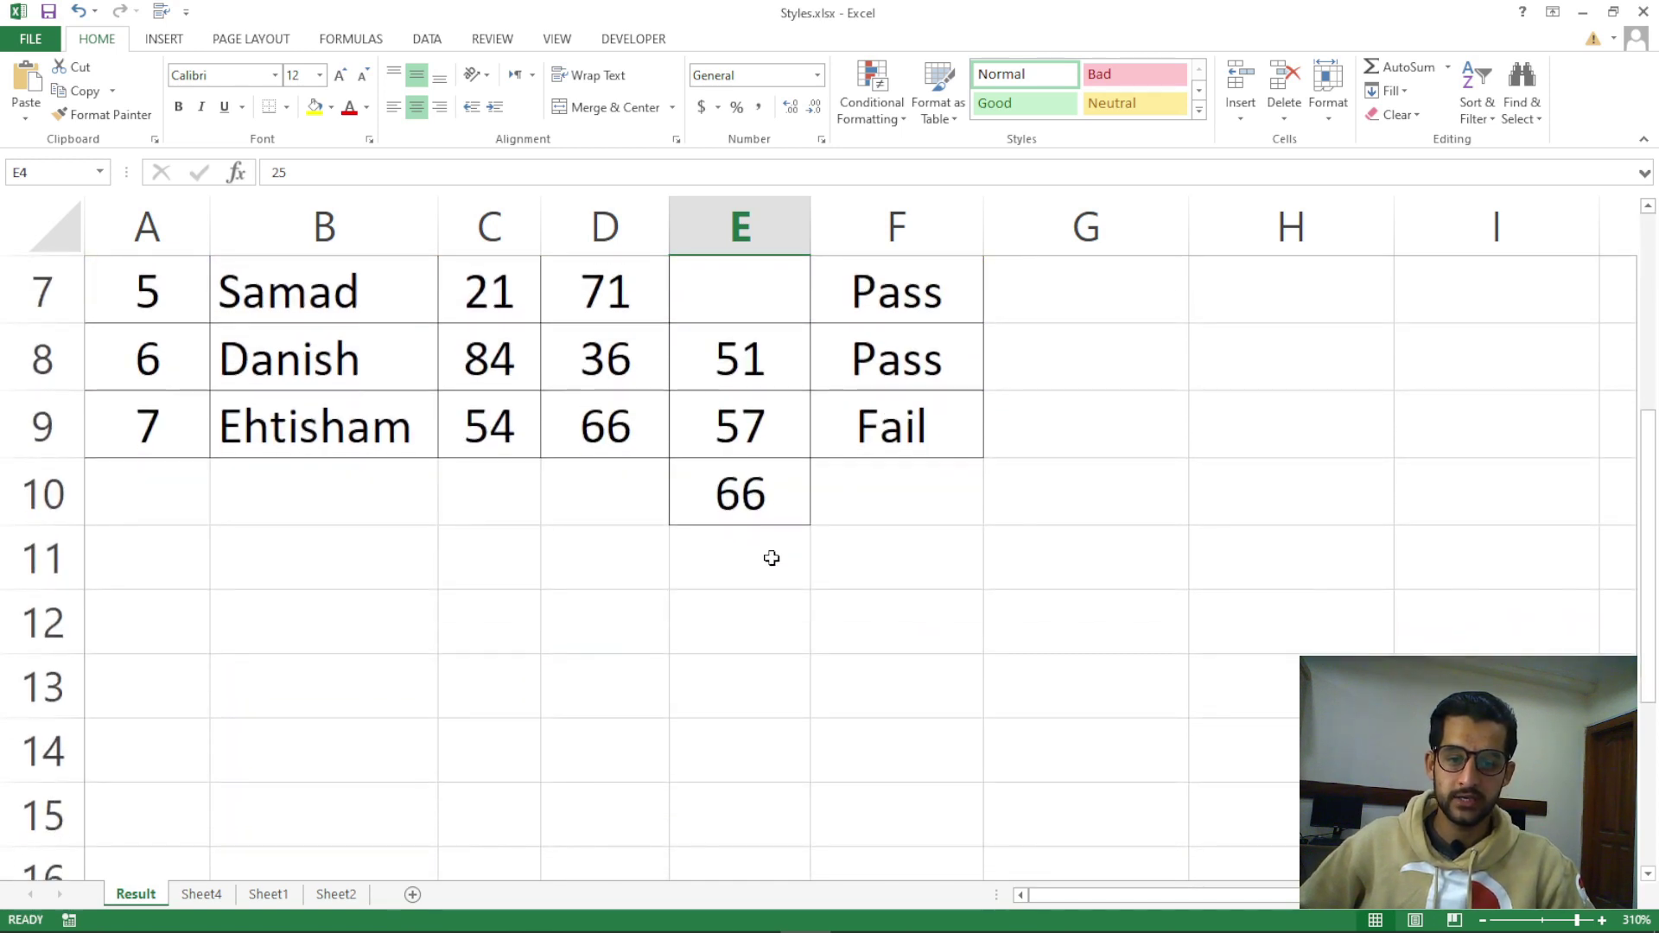
{"action": "scroll", "coordinate": [831, 557], "scroll_direction": "up", "scroll_amount": 2}
{"action": "left_click_drag", "start_coordinate": [1653, 404], "coordinate": [1652, 437]}
{"action": "left_click", "coordinate": [749, 624]}
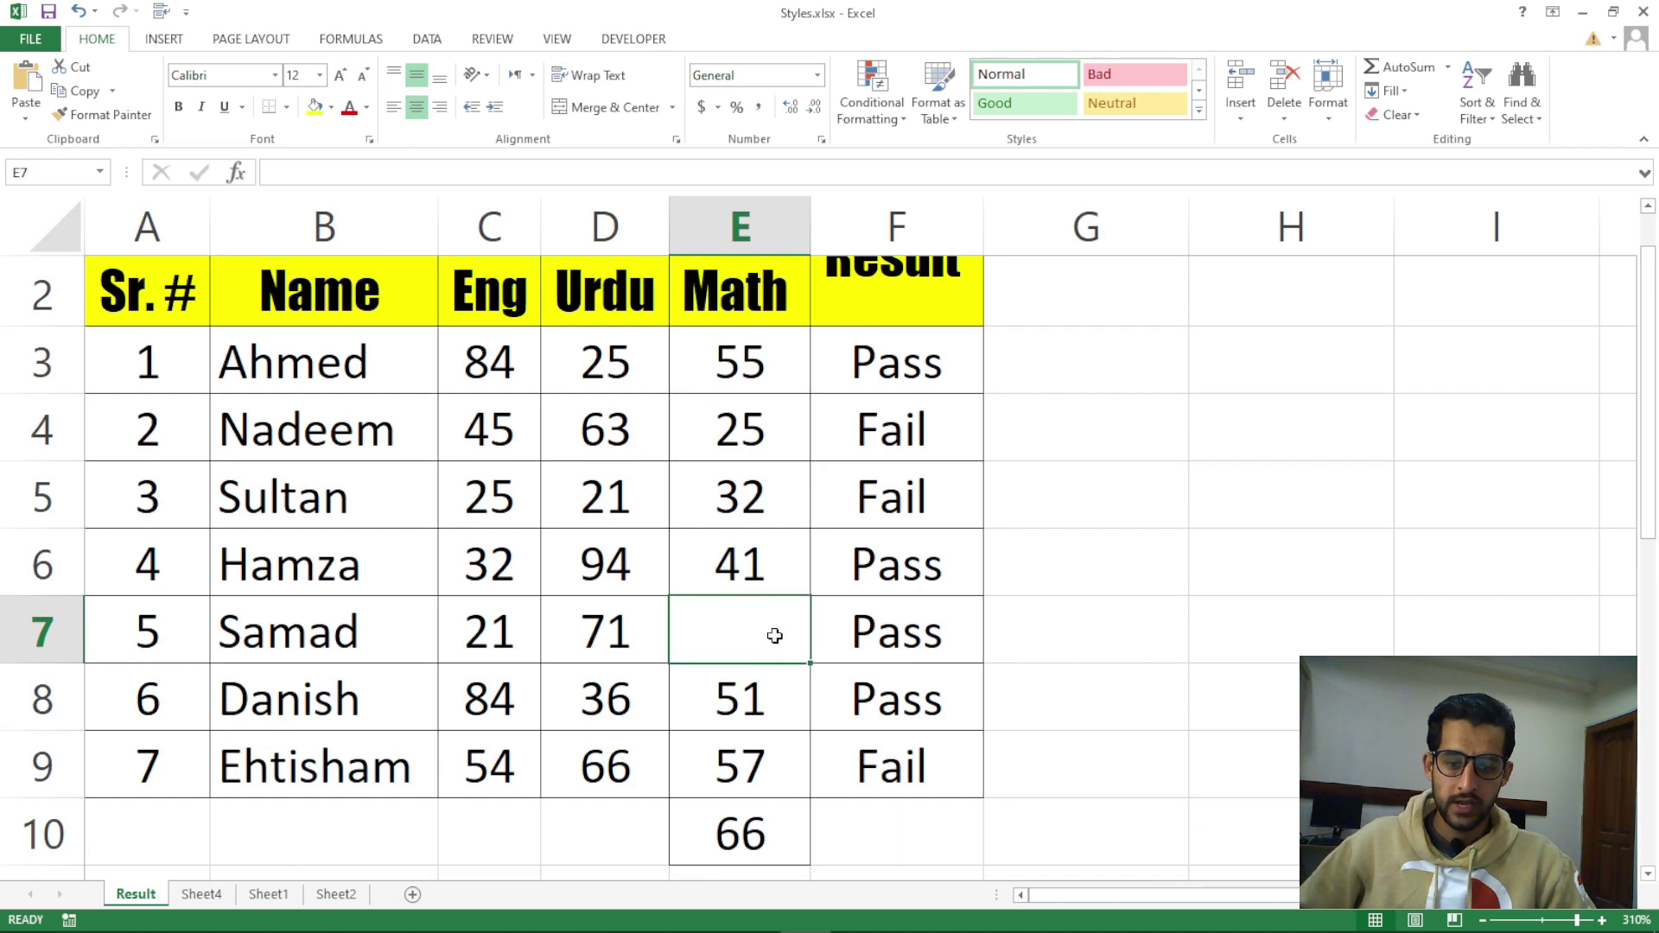
{"action": "left_click", "coordinate": [764, 823]}
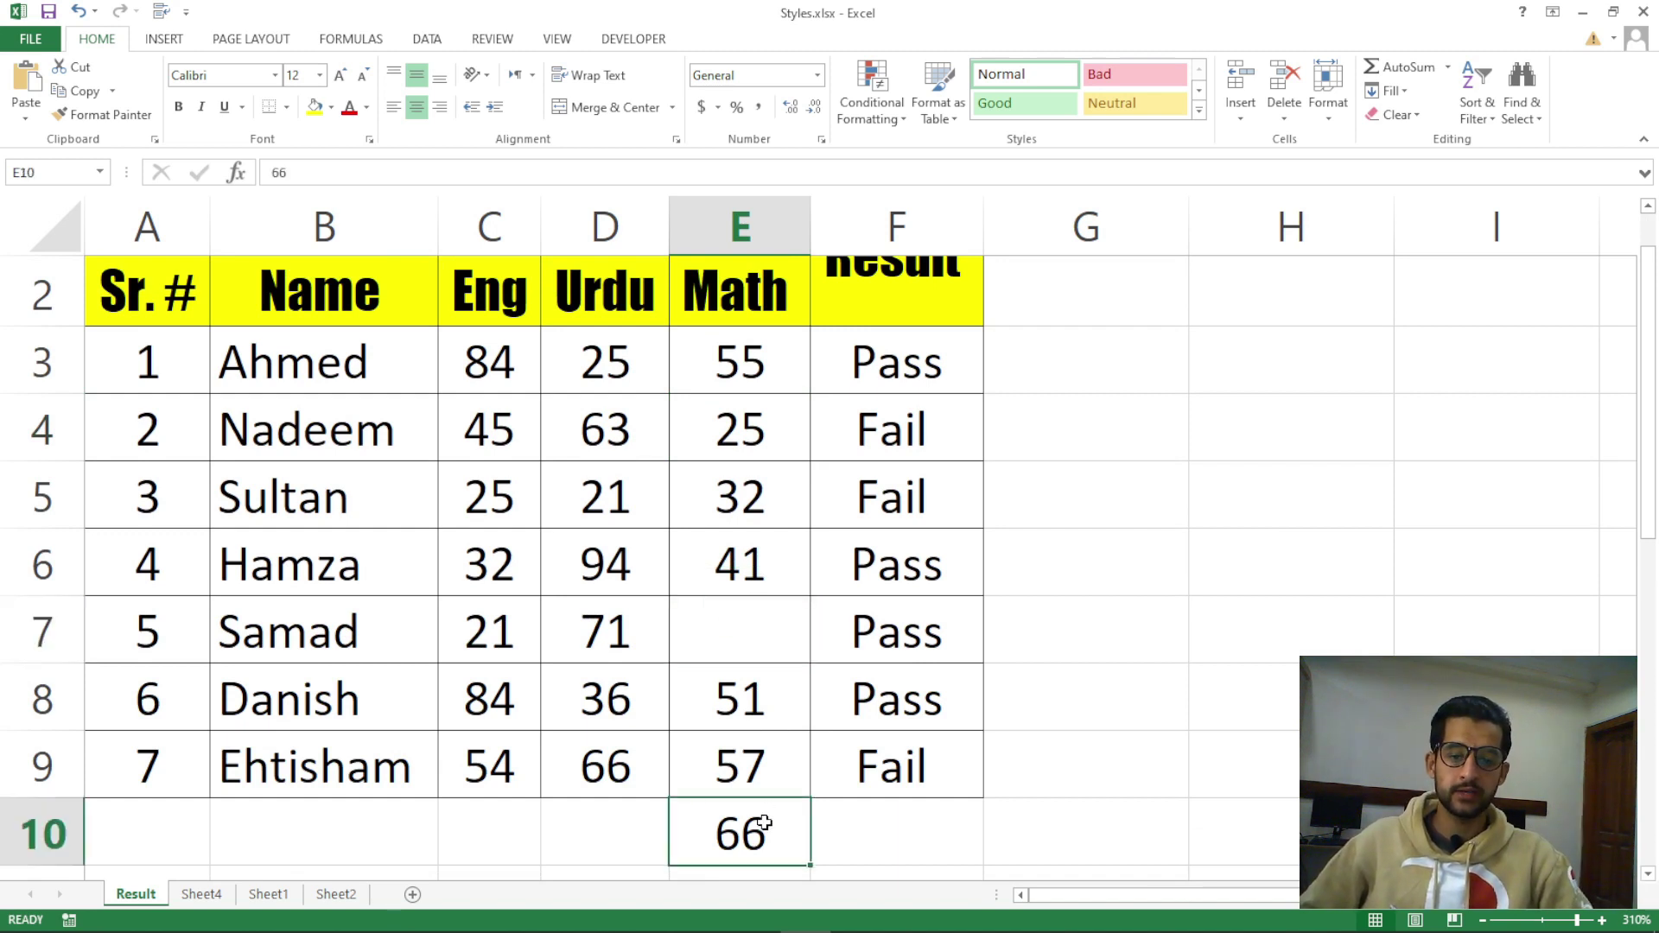
{"action": "left_click", "coordinate": [755, 625]}
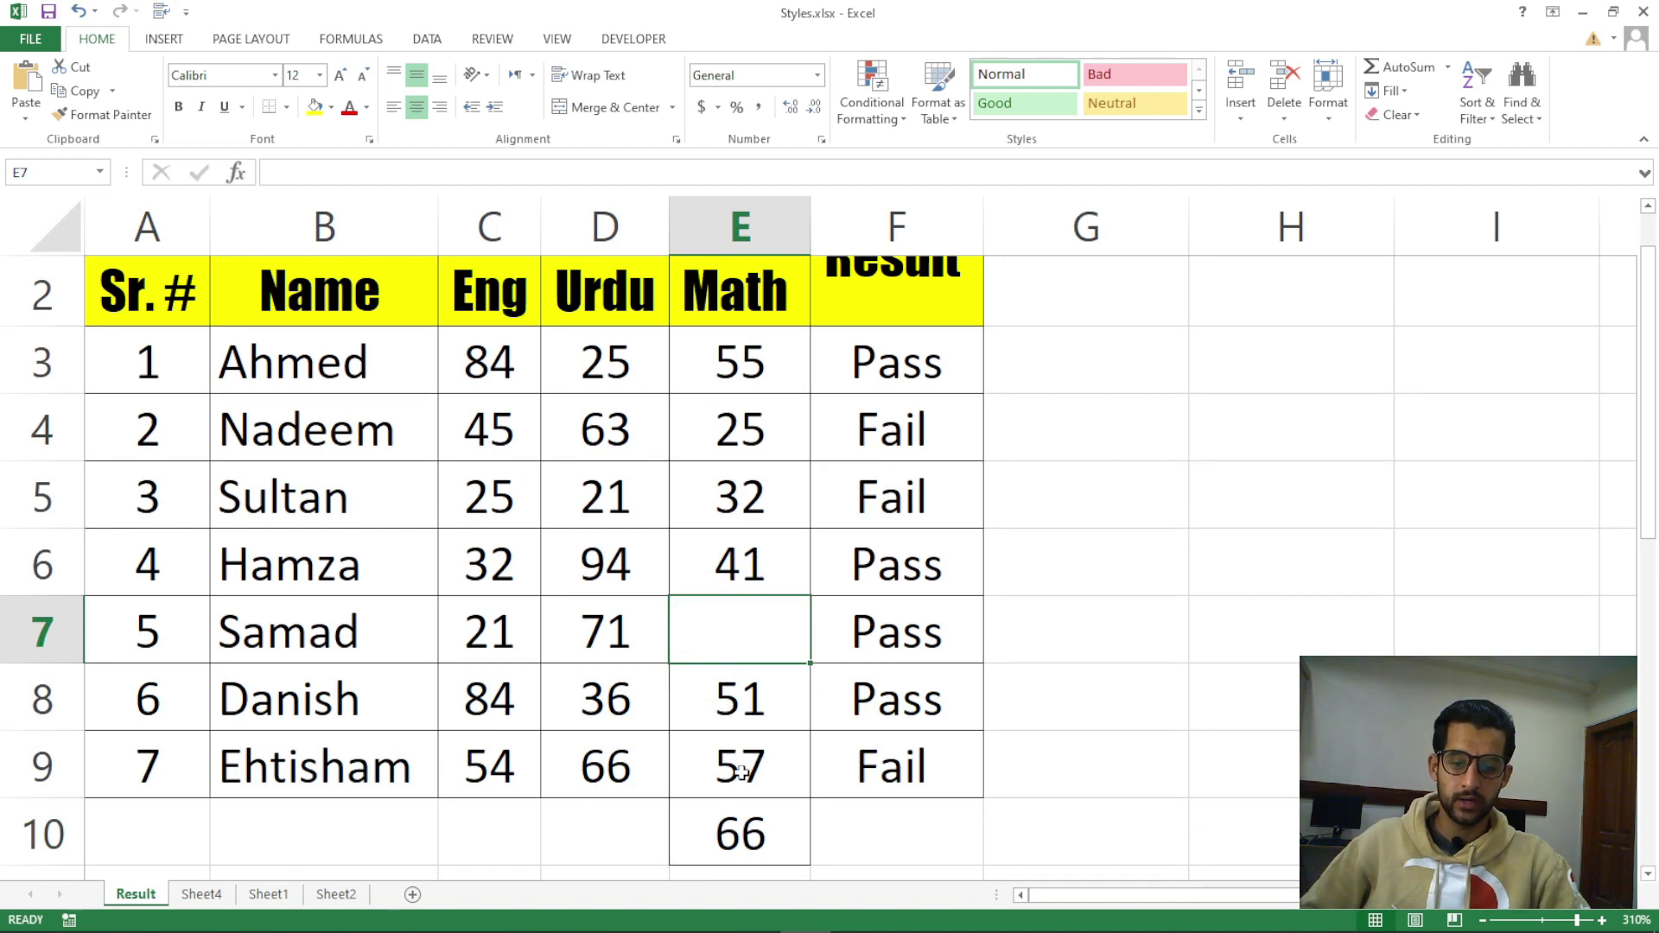
{"action": "left_click_drag", "start_coordinate": [740, 716], "coordinate": [734, 816]}
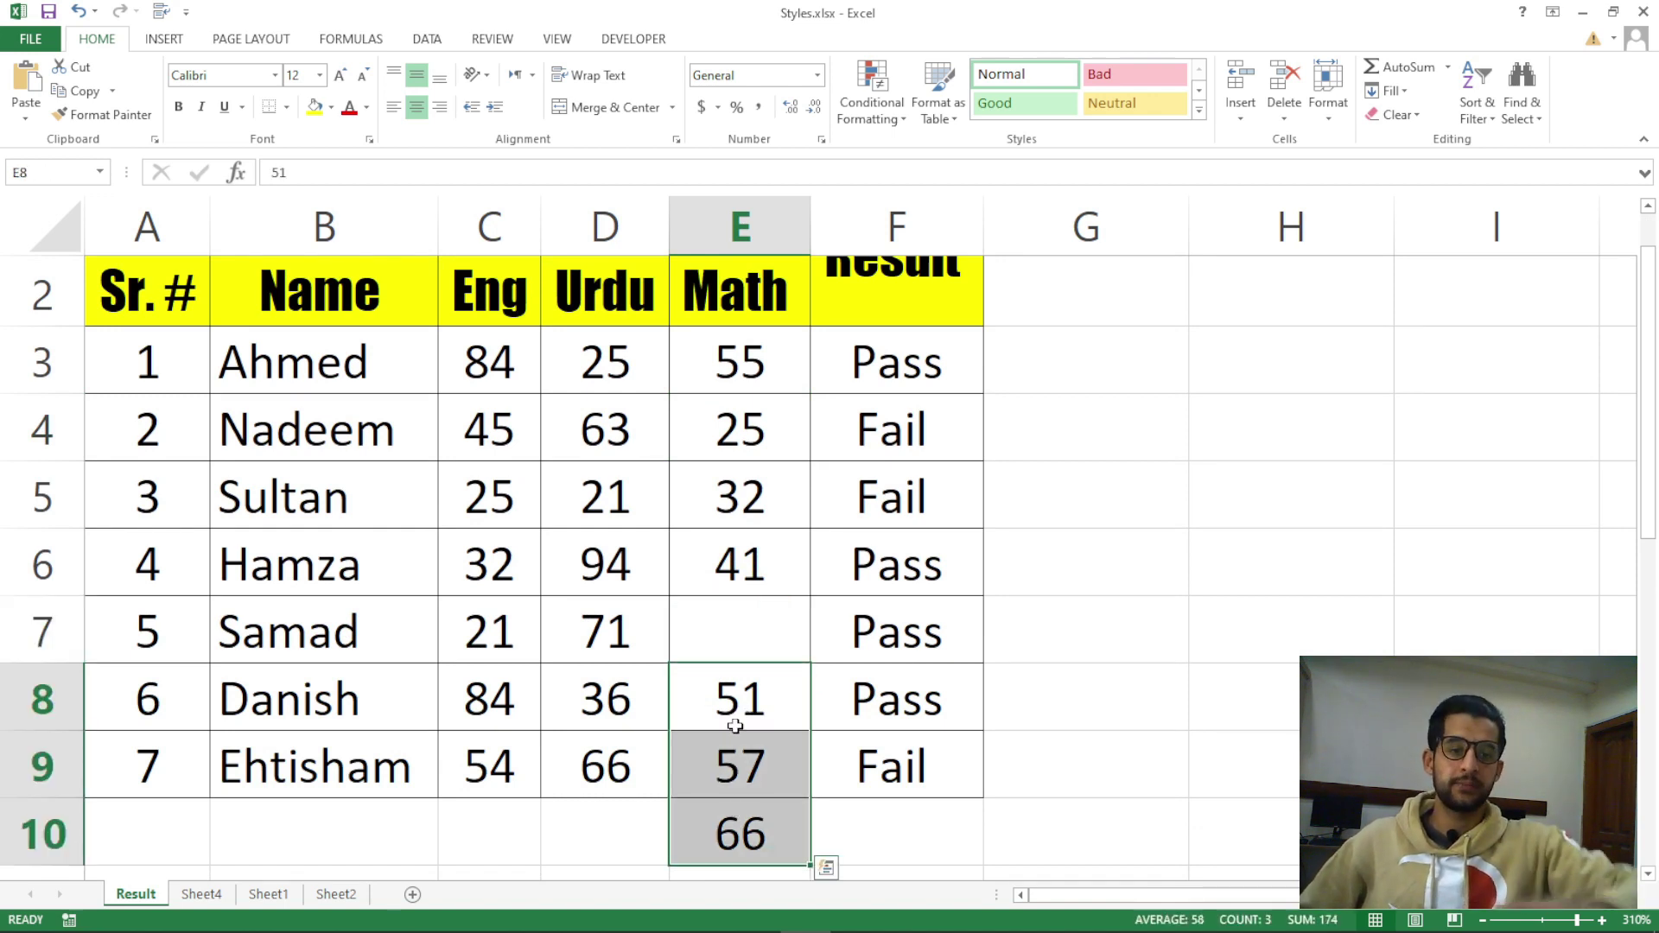
{"action": "left_click", "coordinate": [757, 652]}
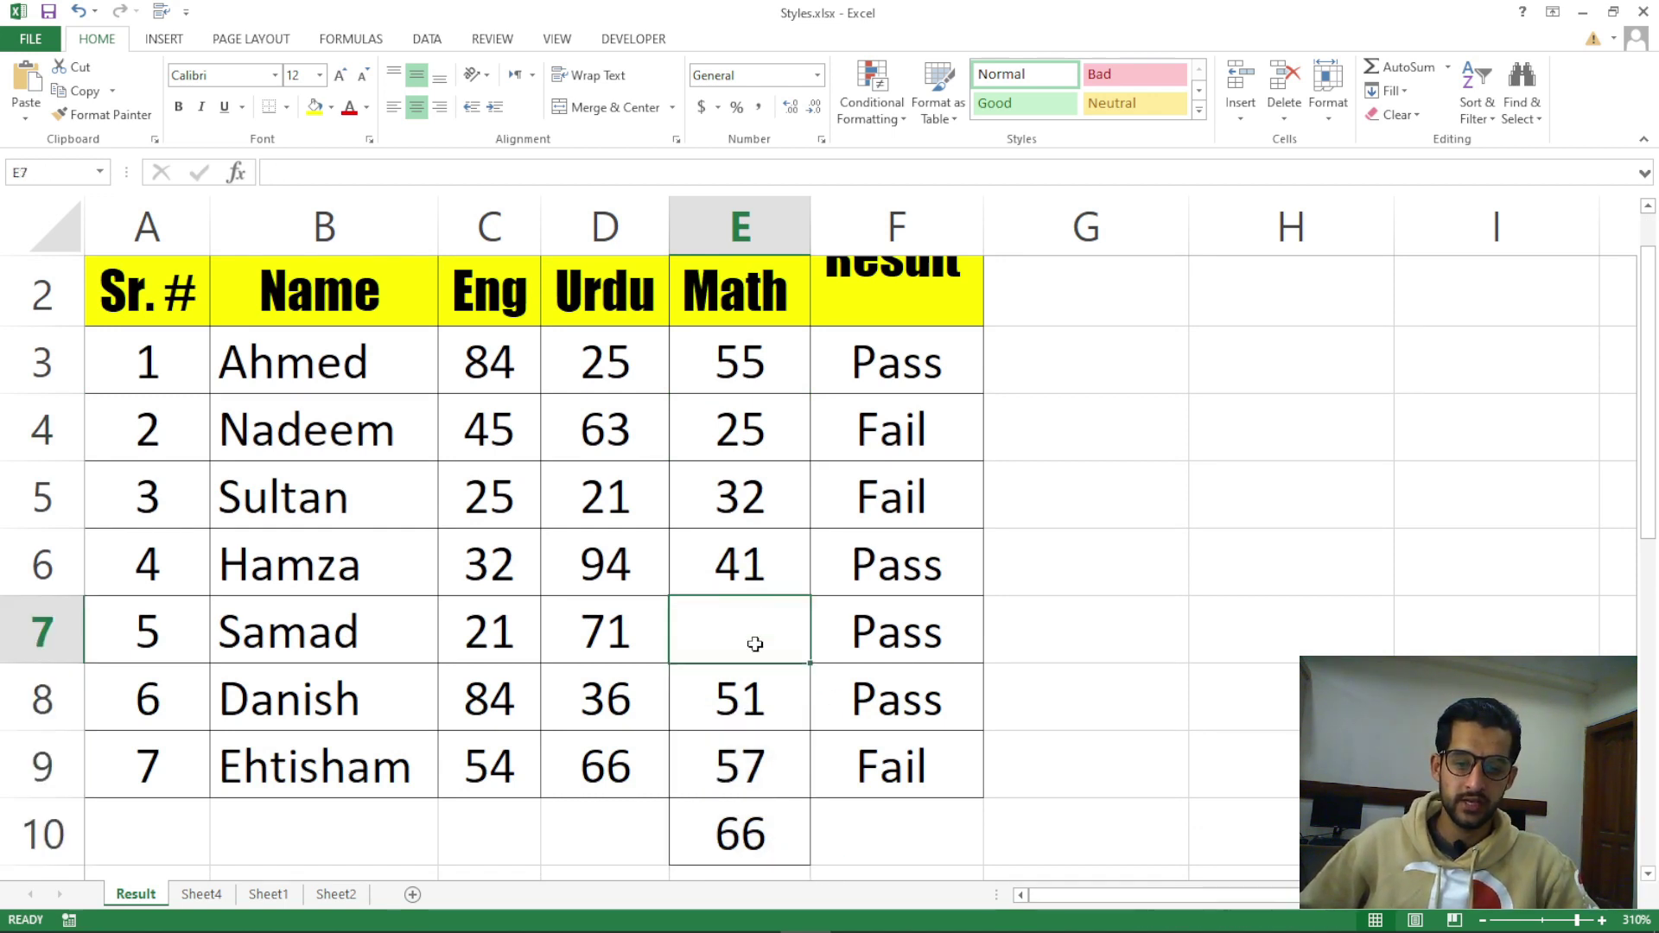
{"action": "left_click_drag", "start_coordinate": [755, 695], "coordinate": [755, 763]}
{"action": "left_click", "coordinate": [756, 652]}
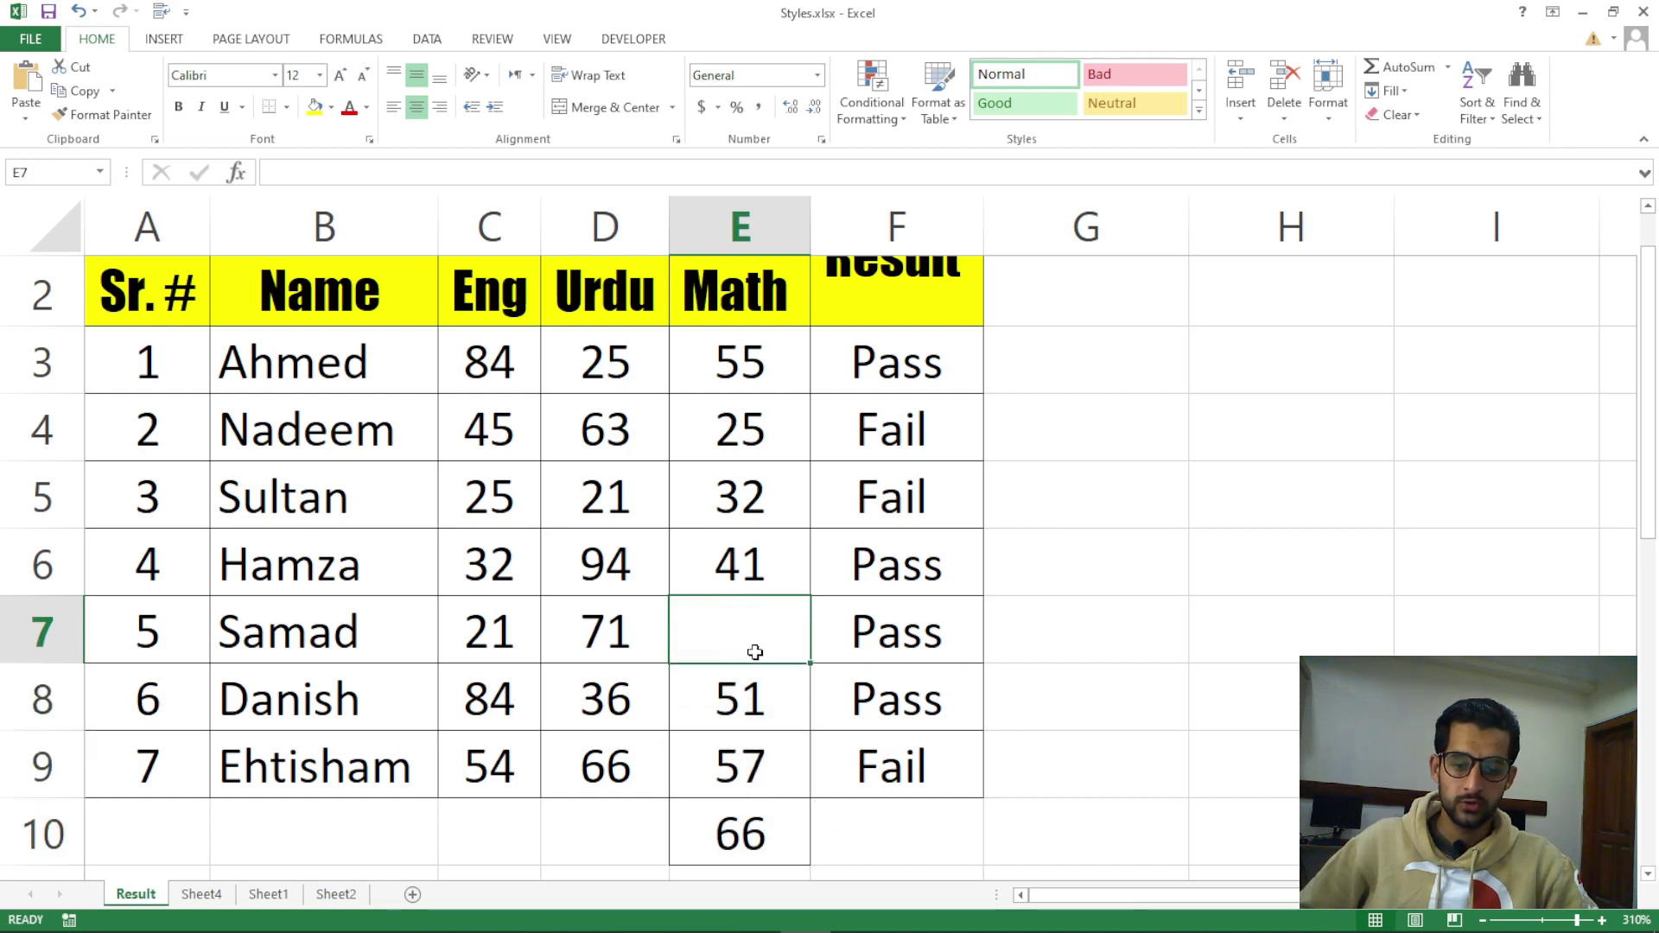
Delete cell E7 with Shift cells up so Samad's 51 moves into E7
{"action": "left_click", "coordinate": [1294, 117]}
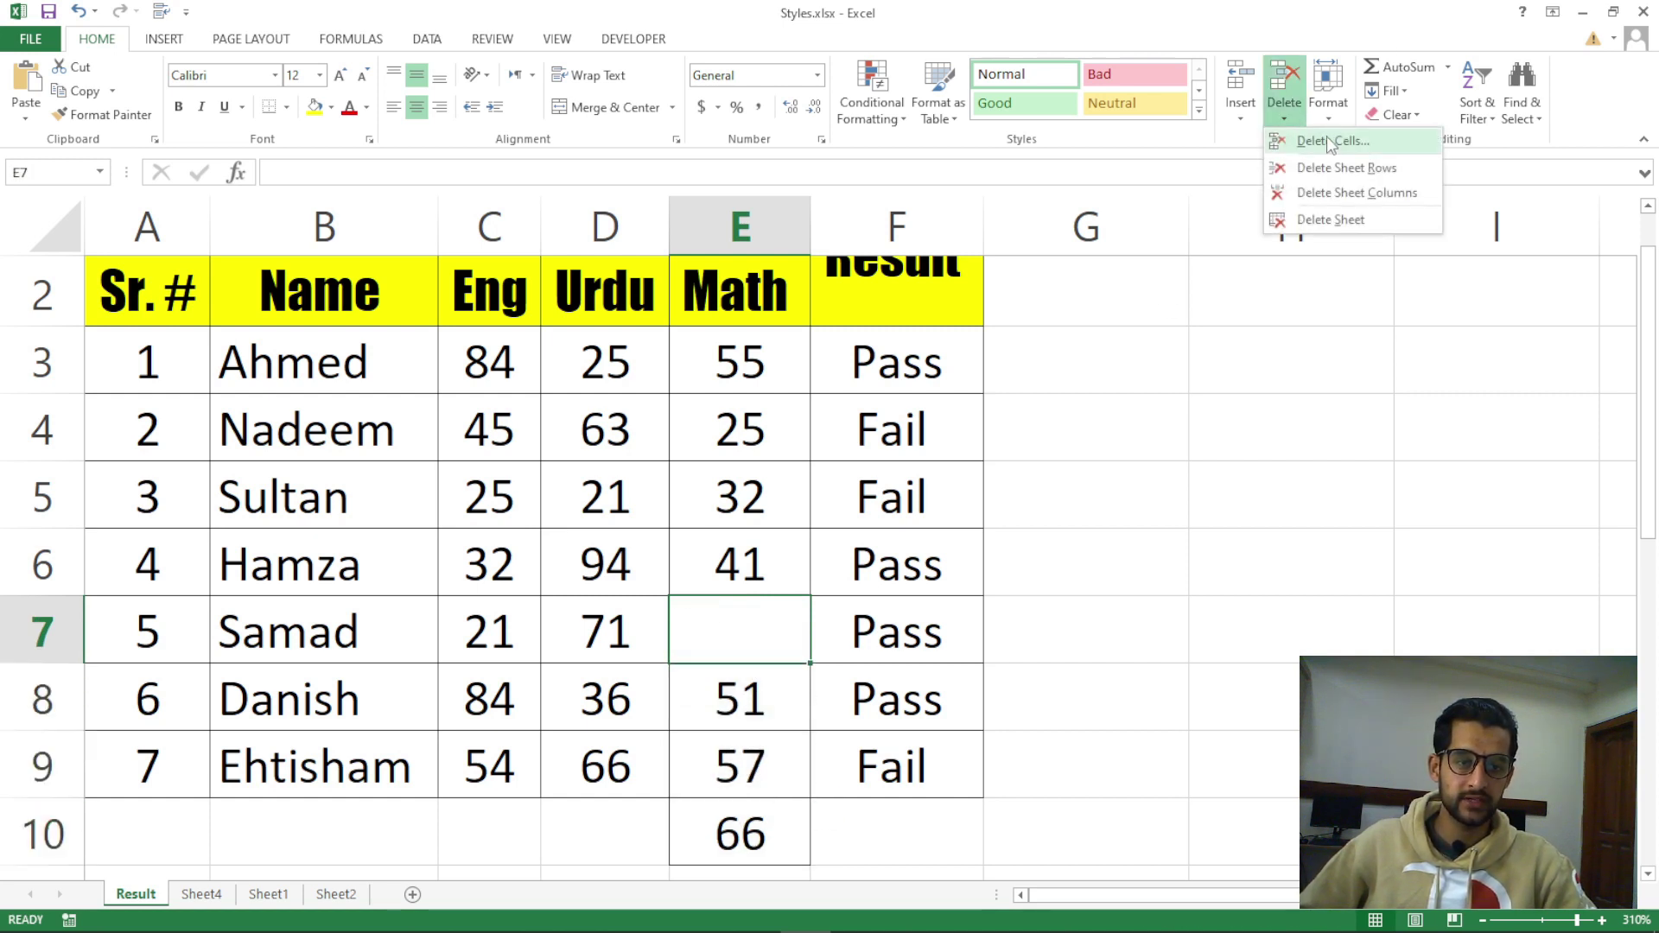
{"action": "left_click", "coordinate": [1328, 142]}
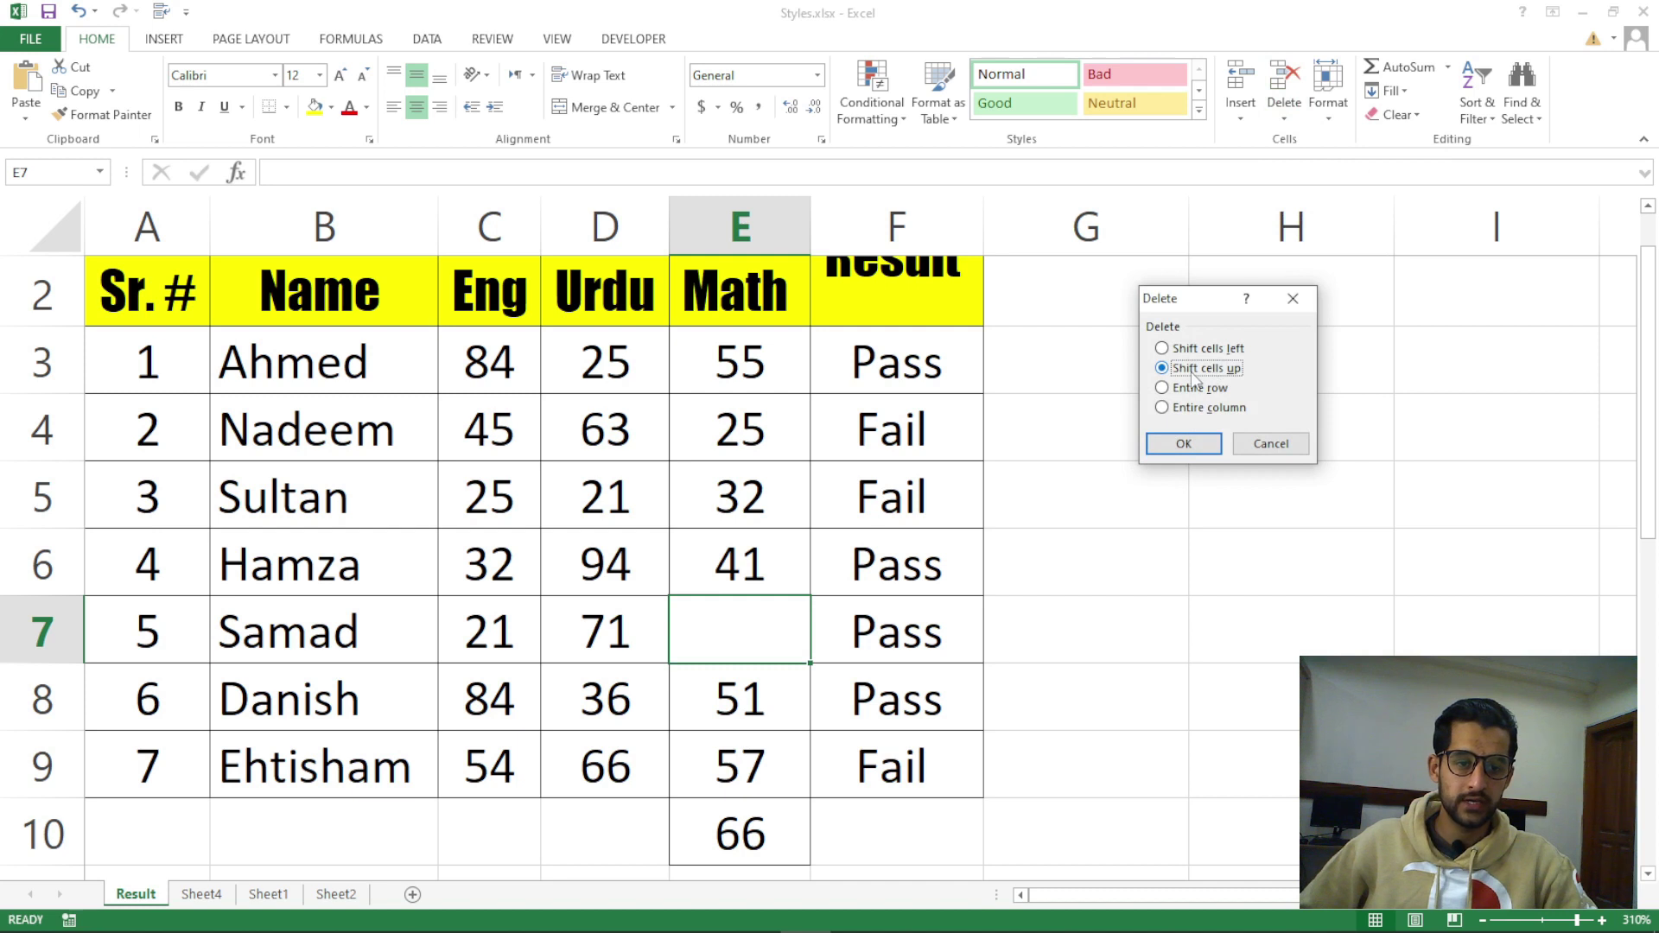
{"action": "left_click", "coordinate": [1181, 442]}
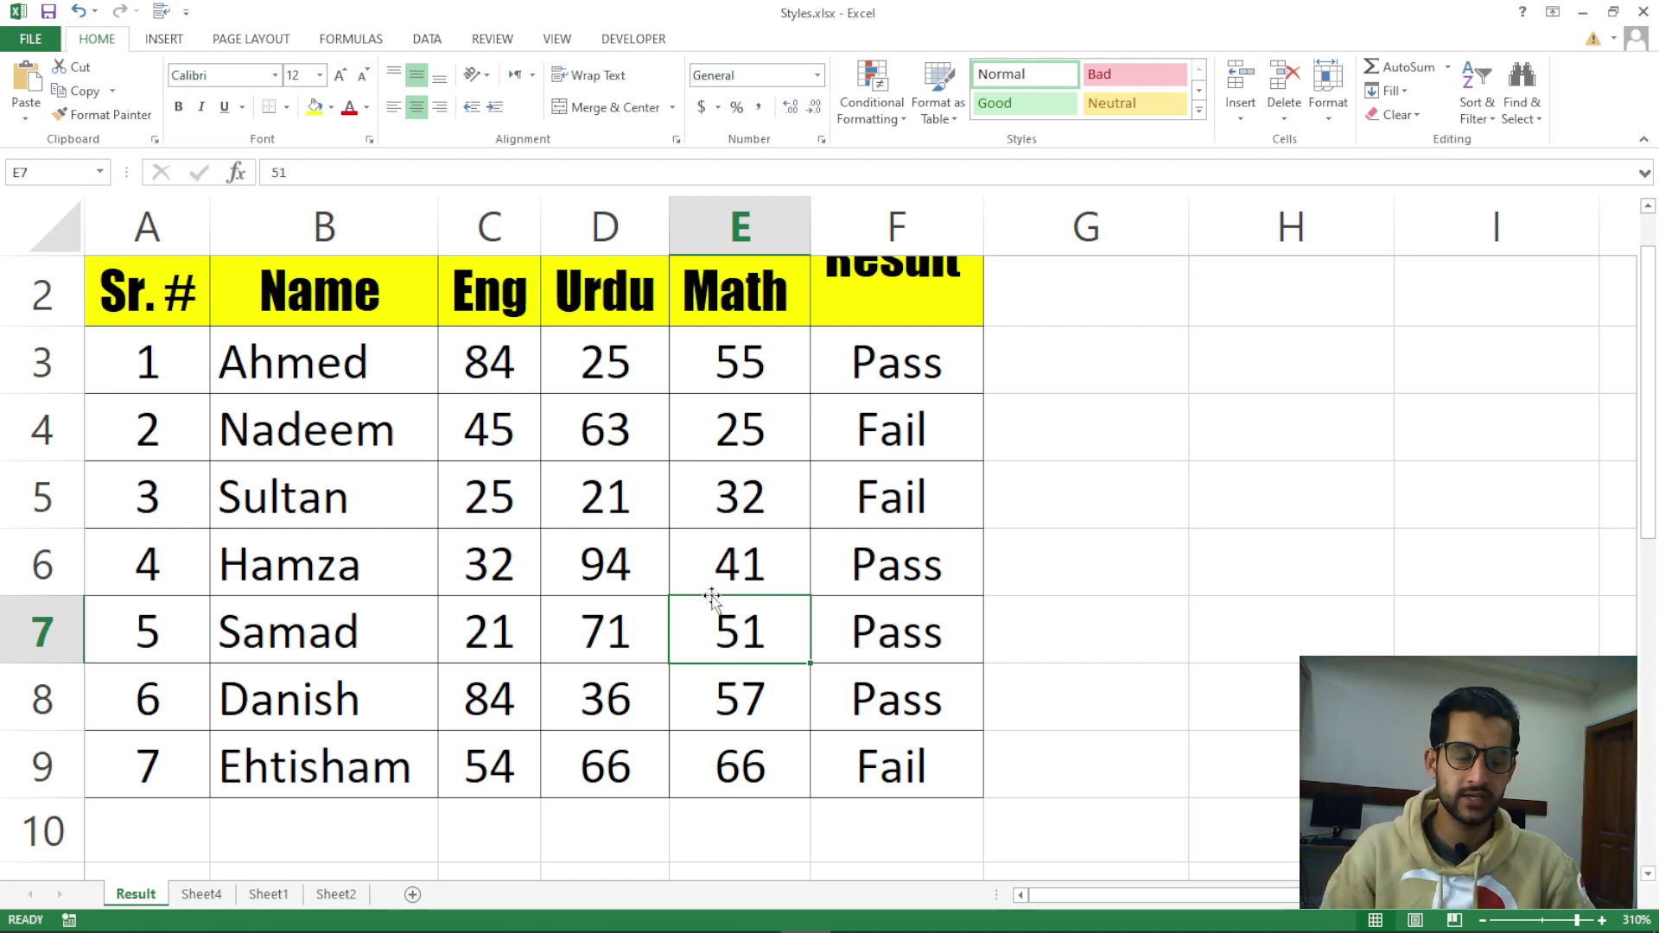
Reopen the Delete Cells dialog and cancel it without deleting anything
{"action": "left_click", "coordinate": [1284, 119]}
{"action": "left_click", "coordinate": [1331, 142]}
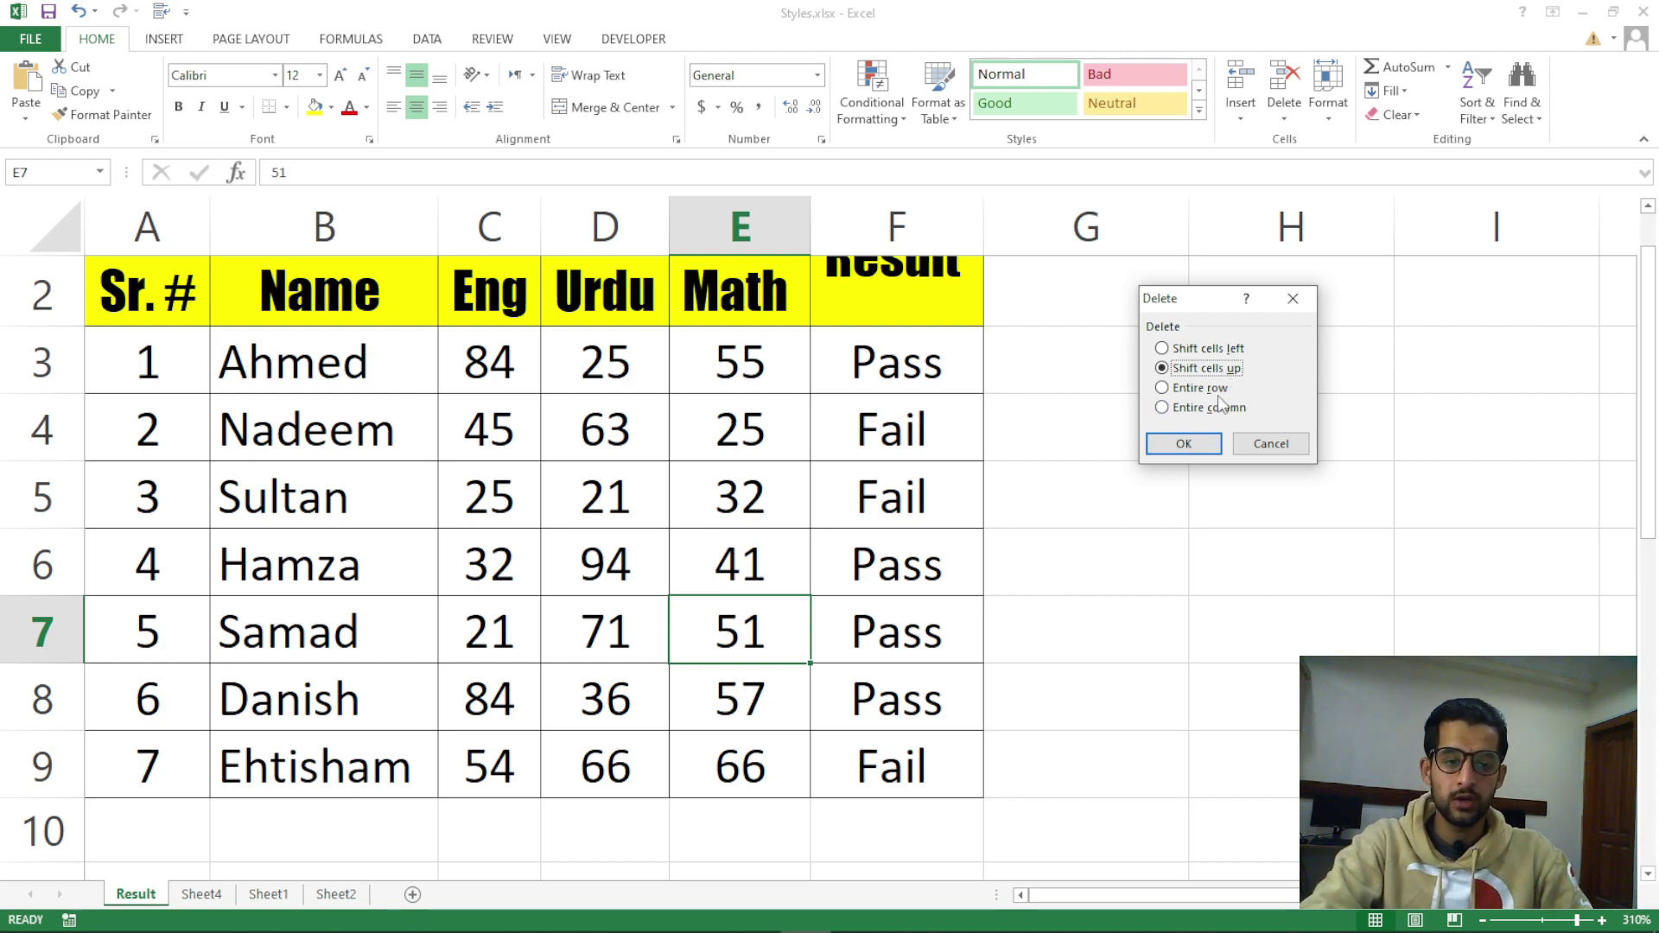
{"action": "left_click", "coordinate": [1270, 443]}
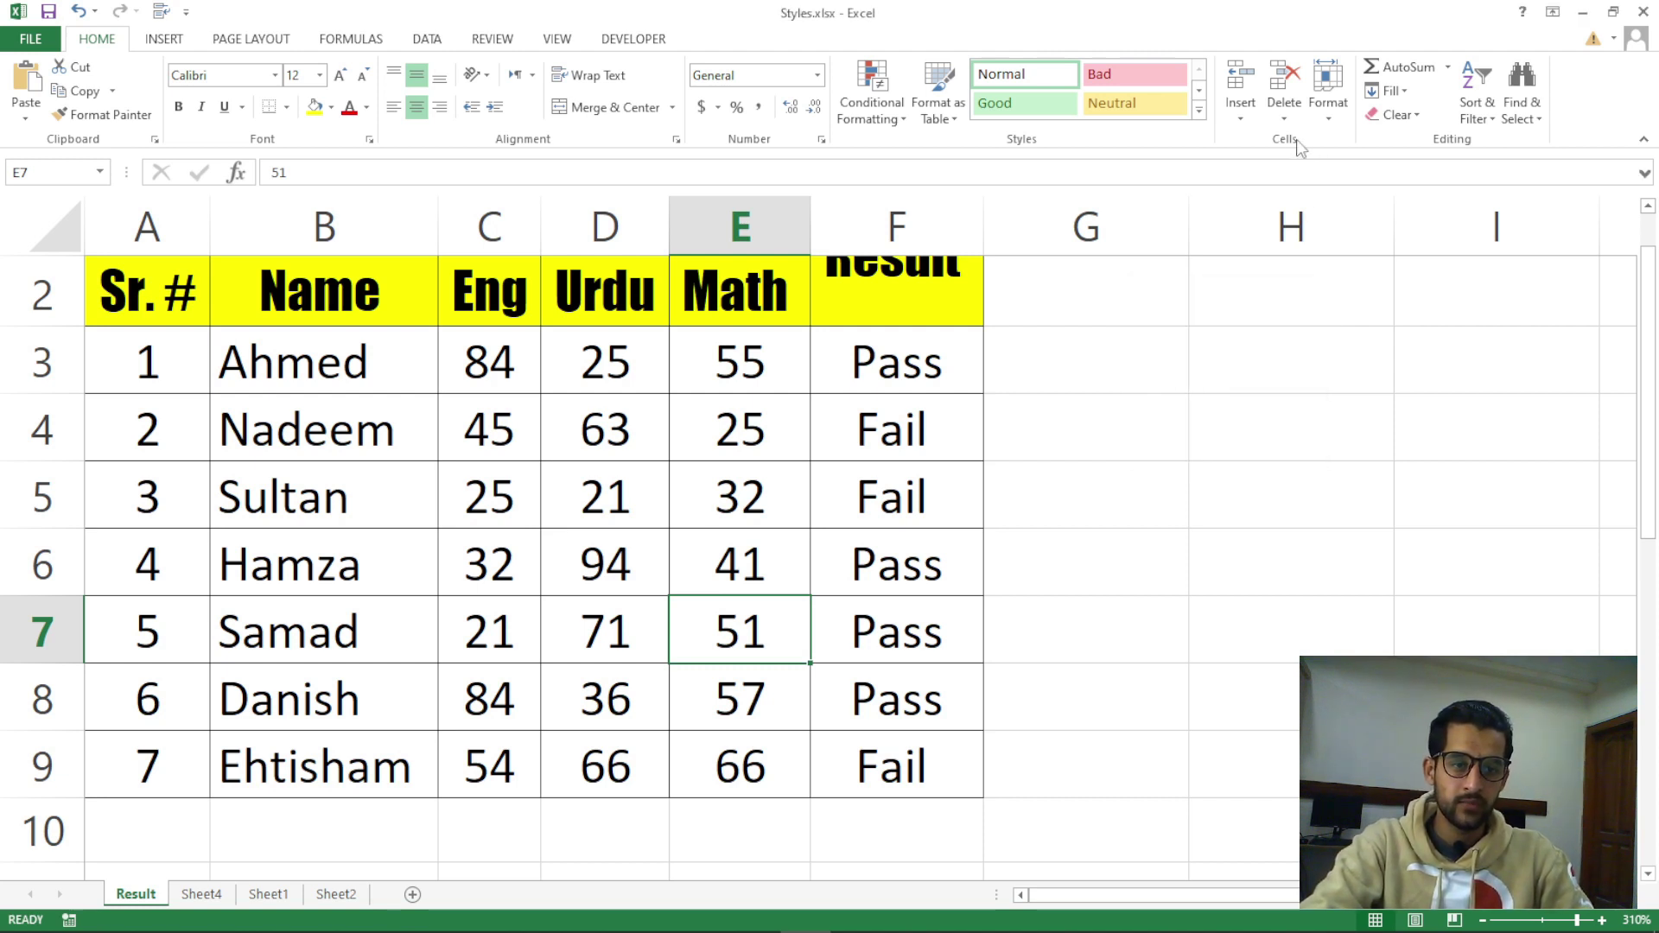
{"action": "left_click", "coordinate": [1286, 118]}
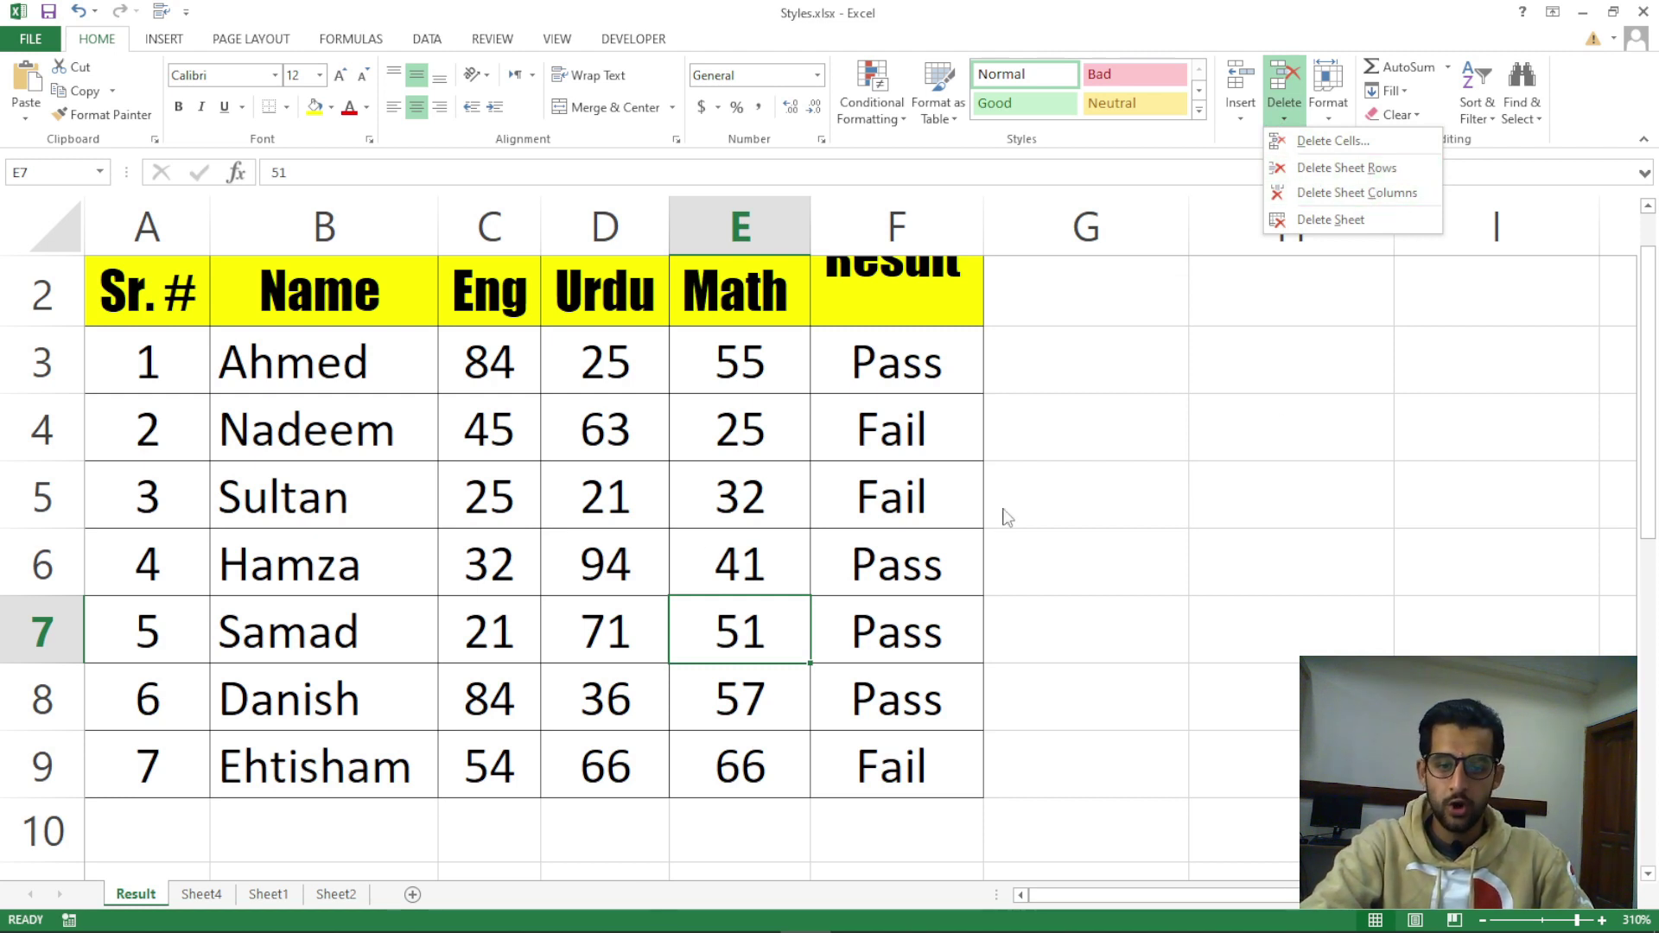
Delete the empty Sheet4 from the workbook with Delete Sheet
{"action": "left_click", "coordinate": [1059, 475]}
{"action": "left_click", "coordinate": [1058, 474]}
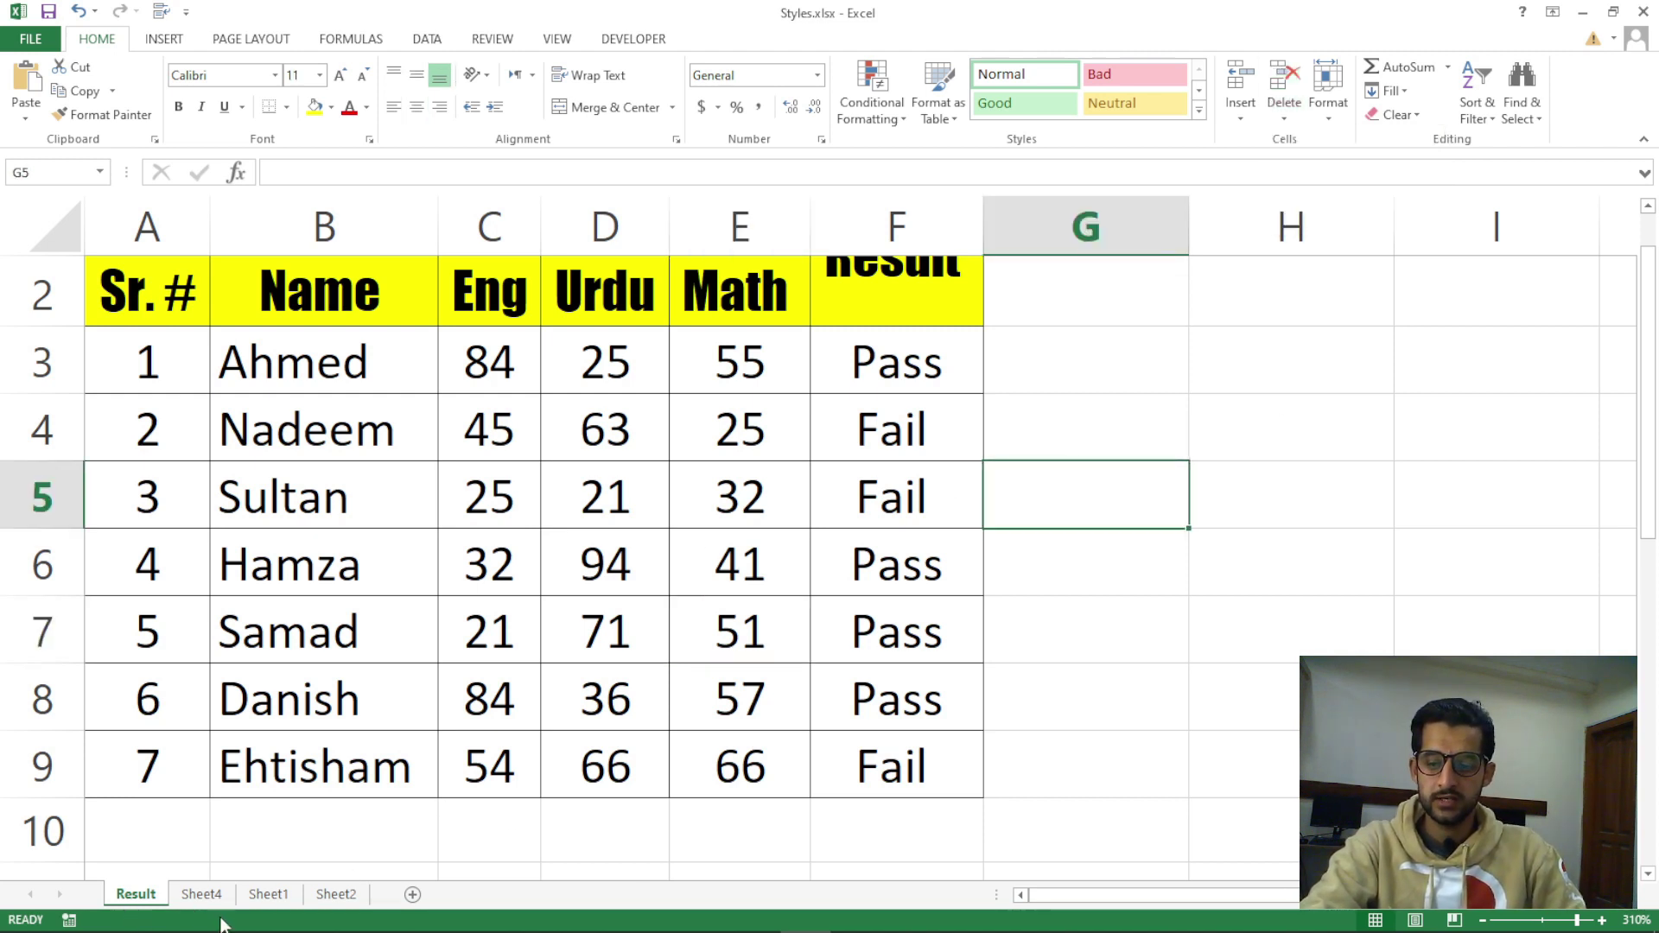
{"action": "left_click", "coordinate": [204, 897]}
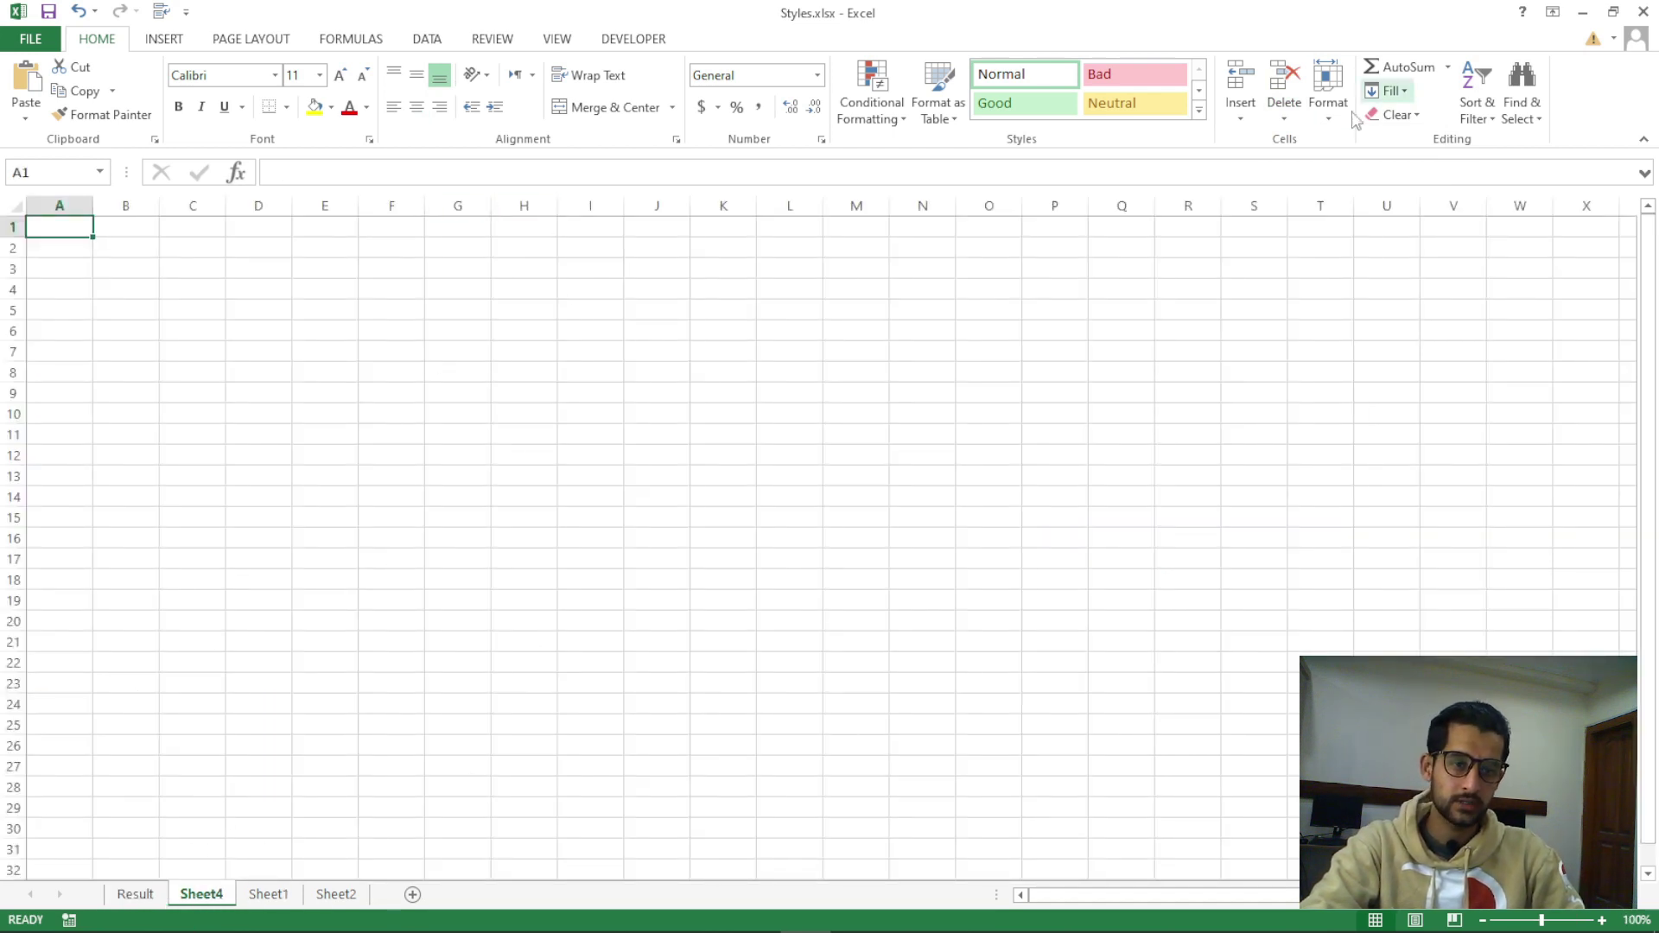
{"action": "left_click", "coordinate": [1284, 119]}
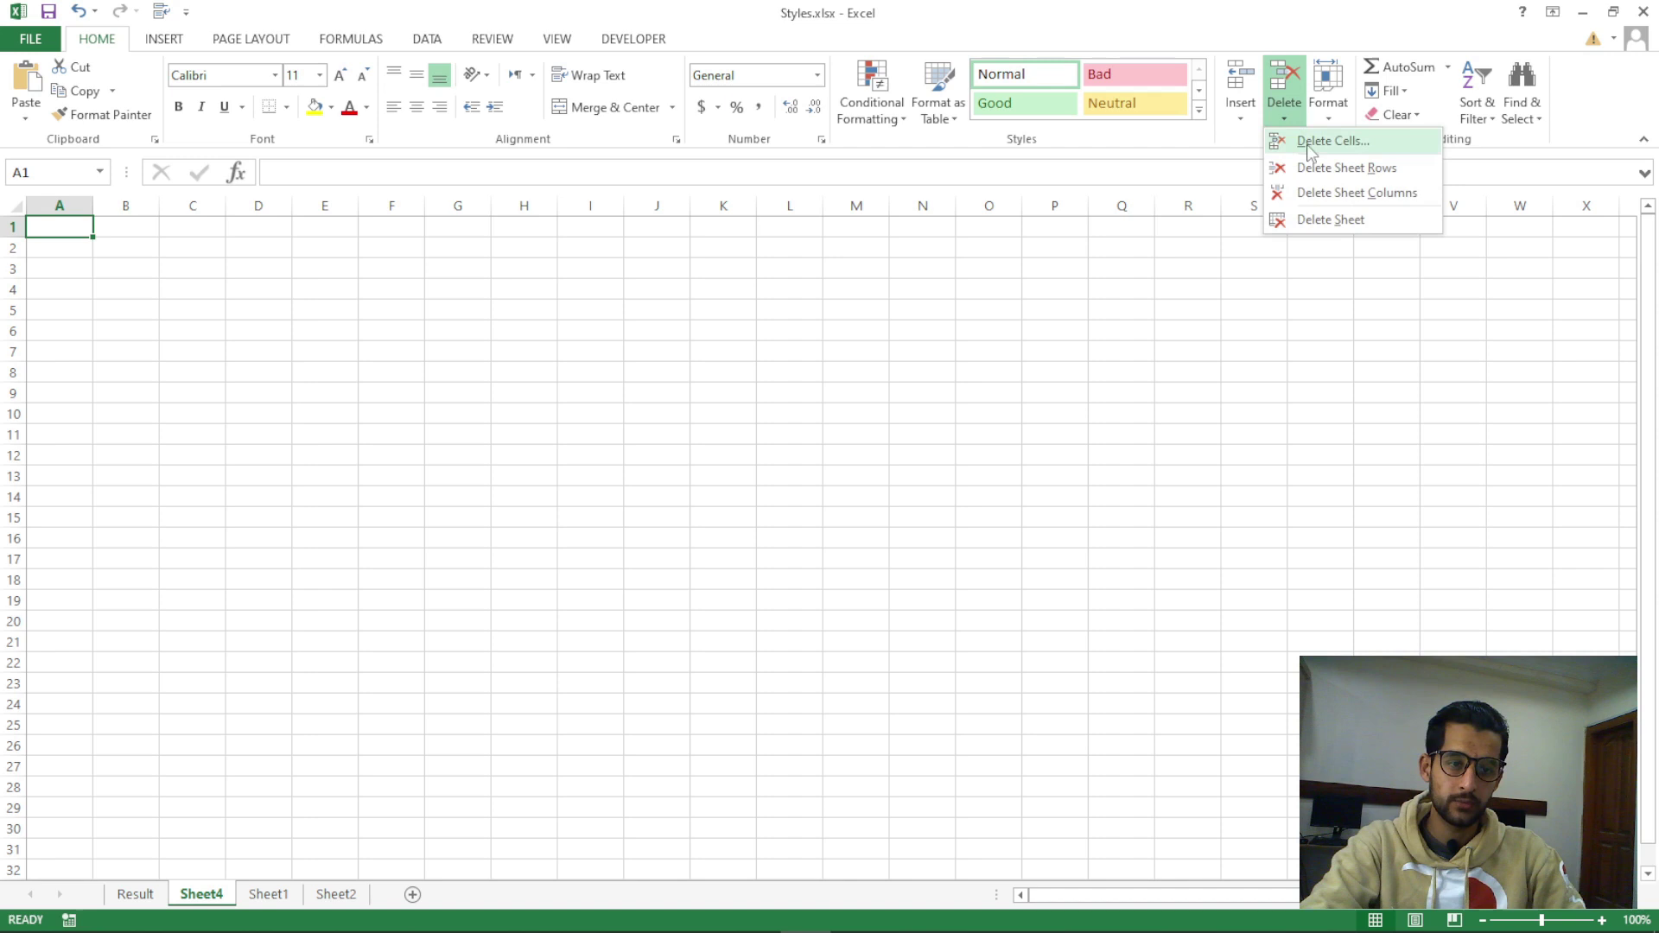
{"action": "left_click", "coordinate": [1325, 221]}
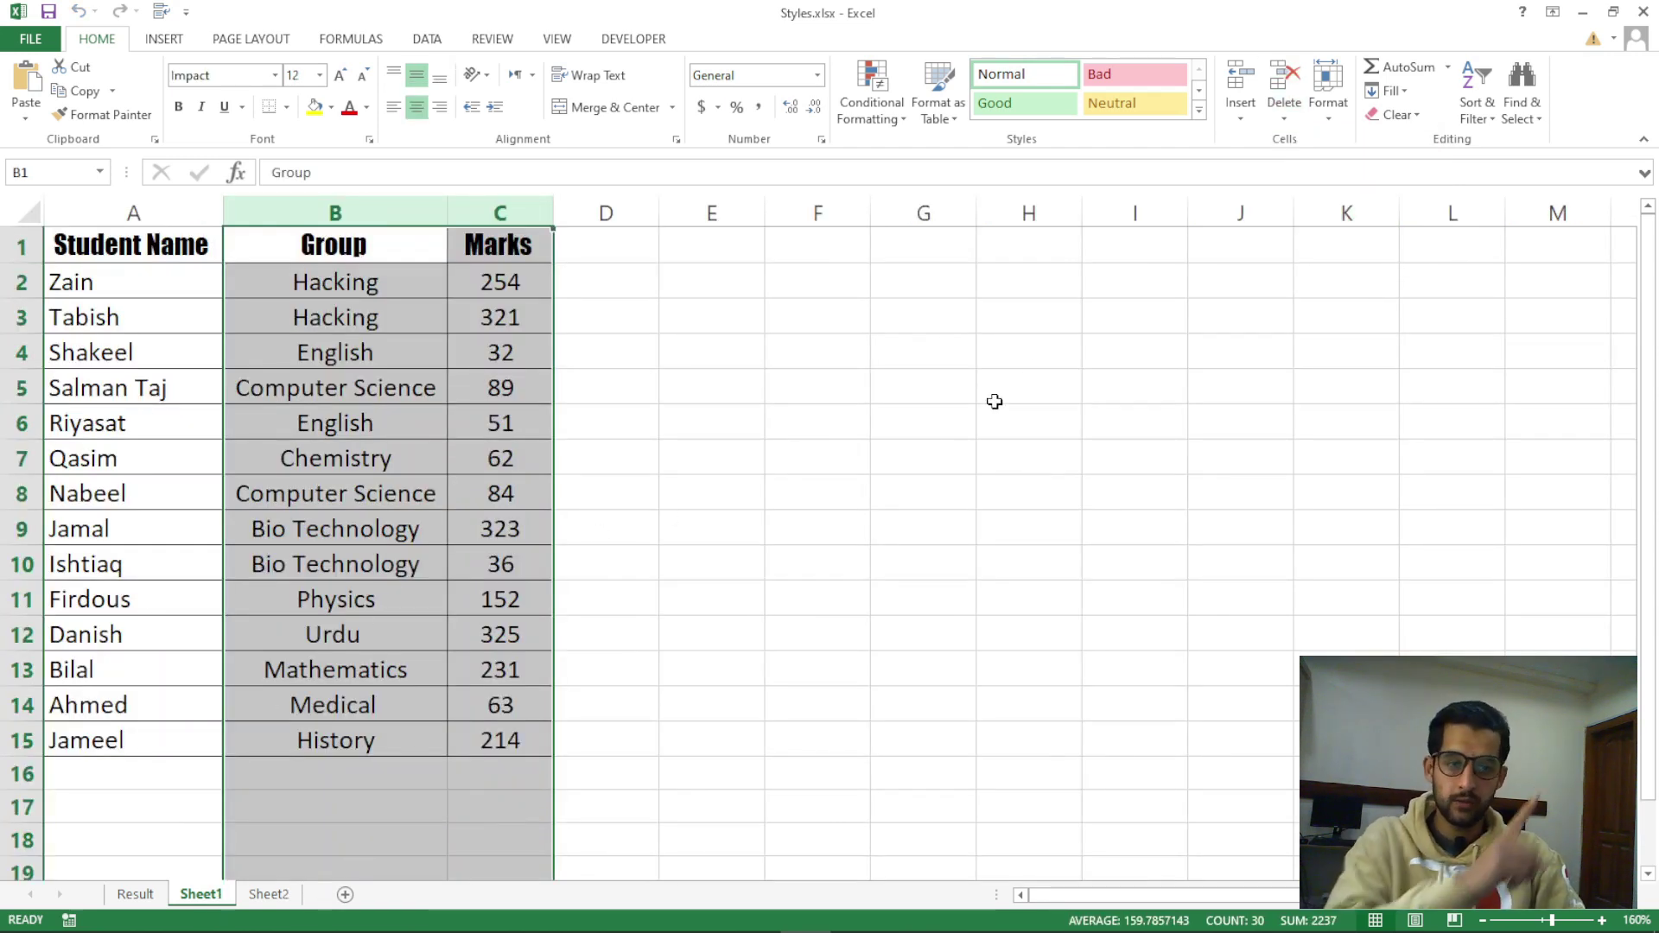
Return to the Result sheet, leaving Result, Sheet1 and Sheet2 in the workbook
{"action": "left_click", "coordinate": [1288, 125]}
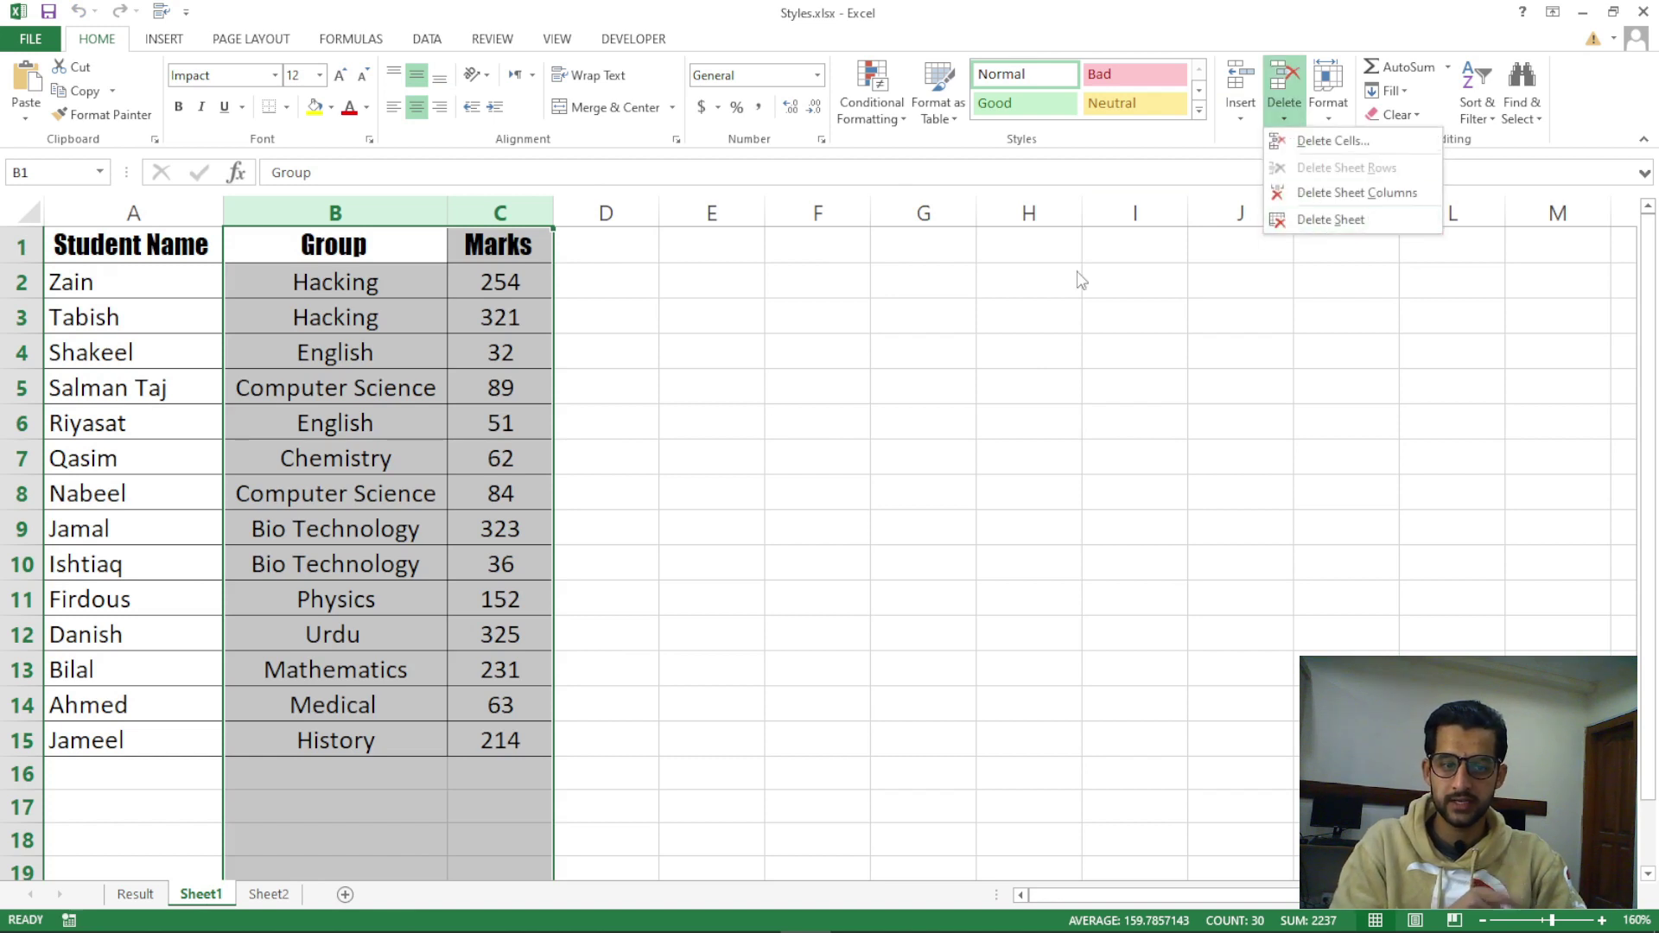
{"action": "left_click", "coordinate": [202, 768]}
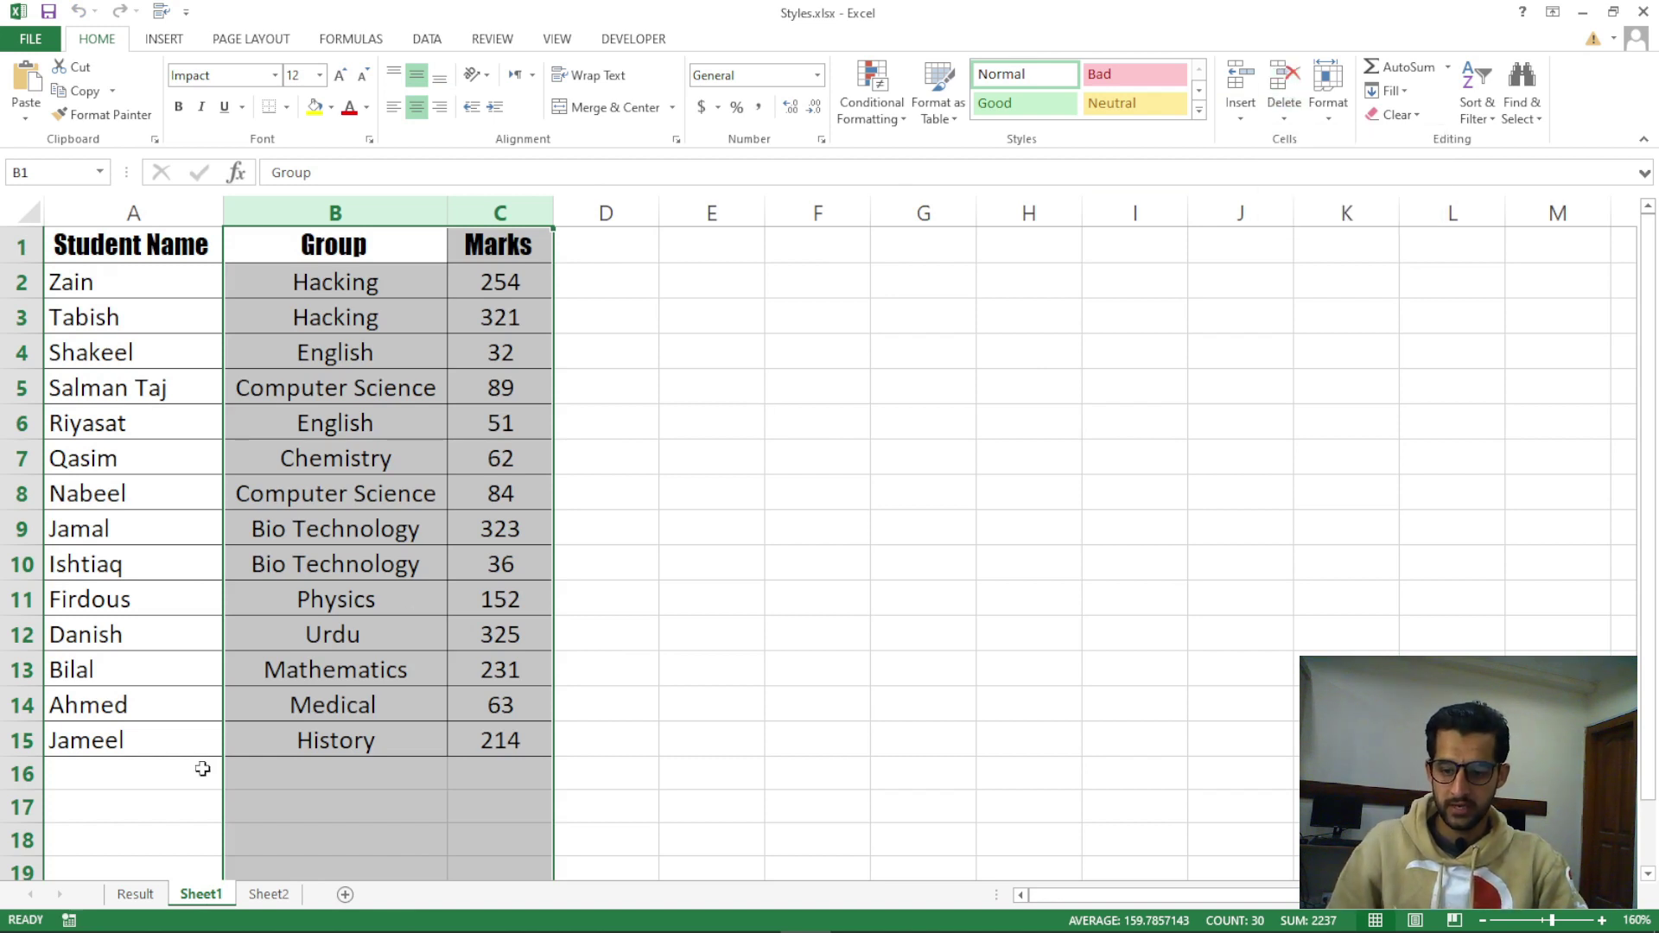
{"action": "right_click", "coordinate": [219, 908]}
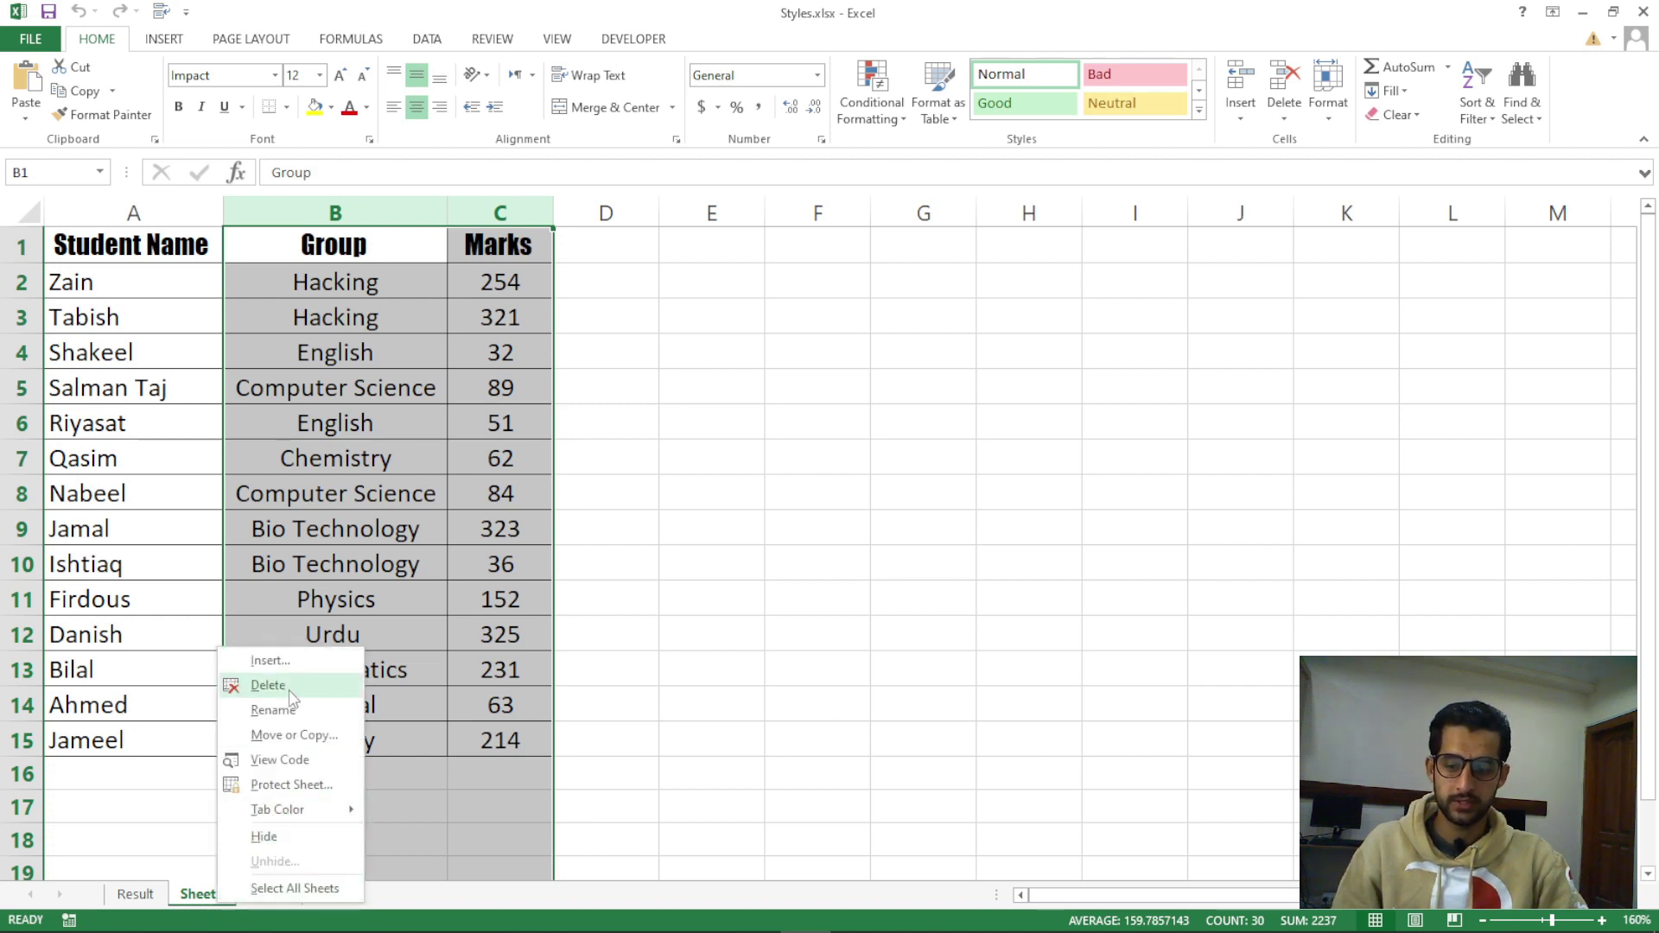
{"action": "left_click", "coordinate": [695, 703]}
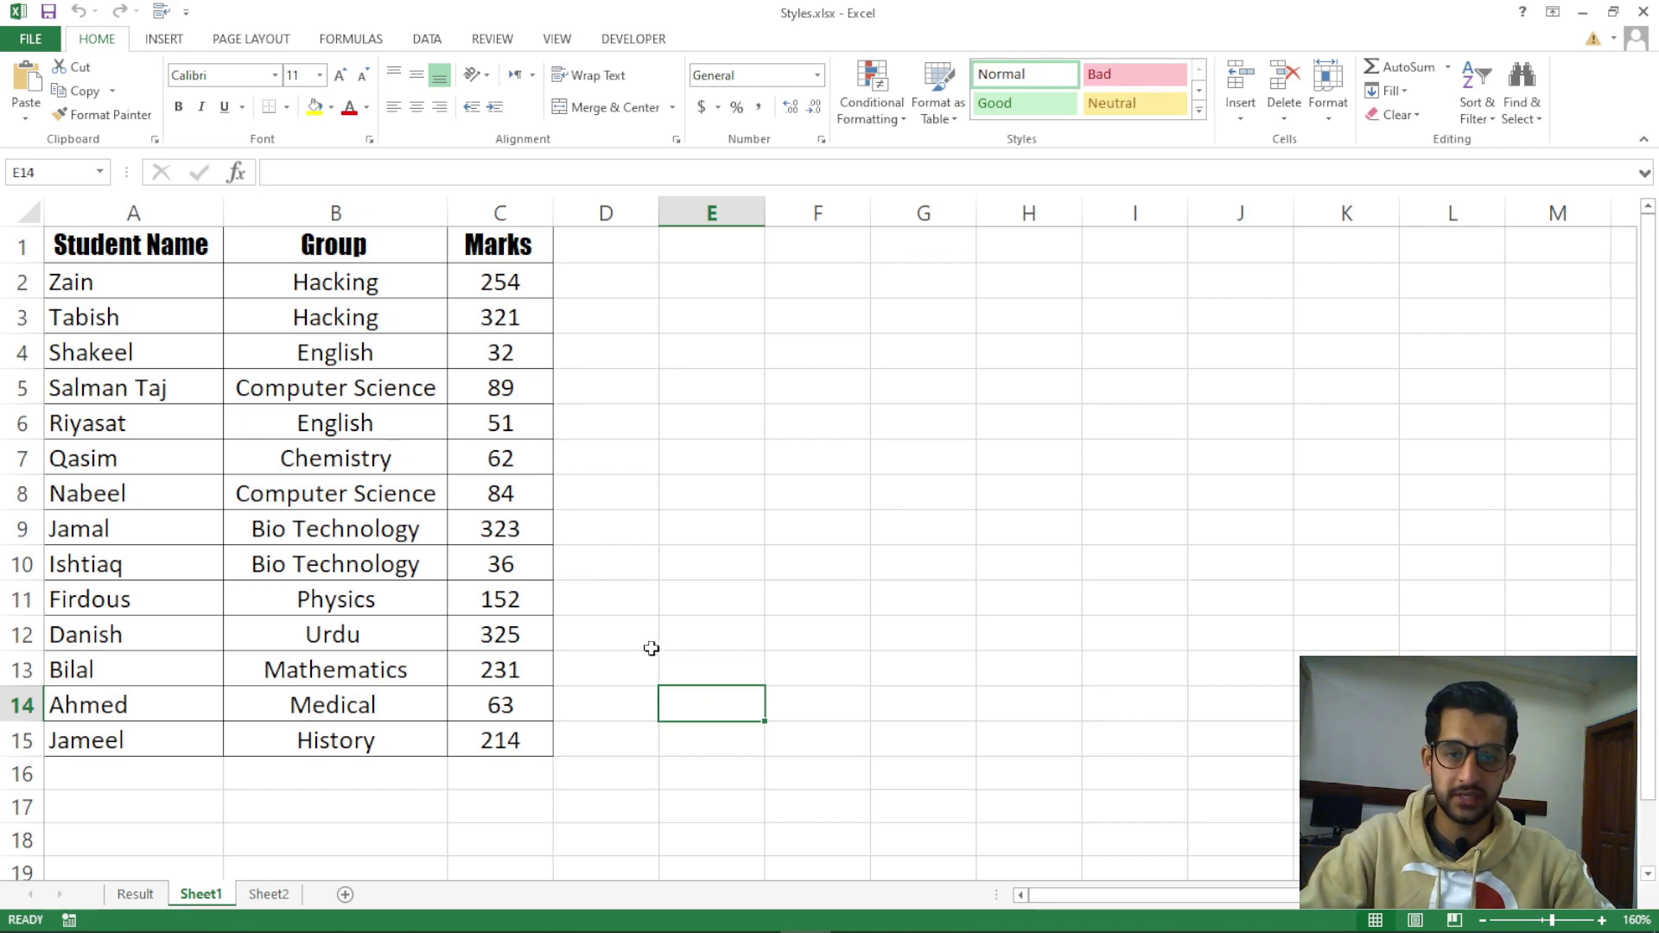
{"action": "left_click", "coordinate": [136, 894]}
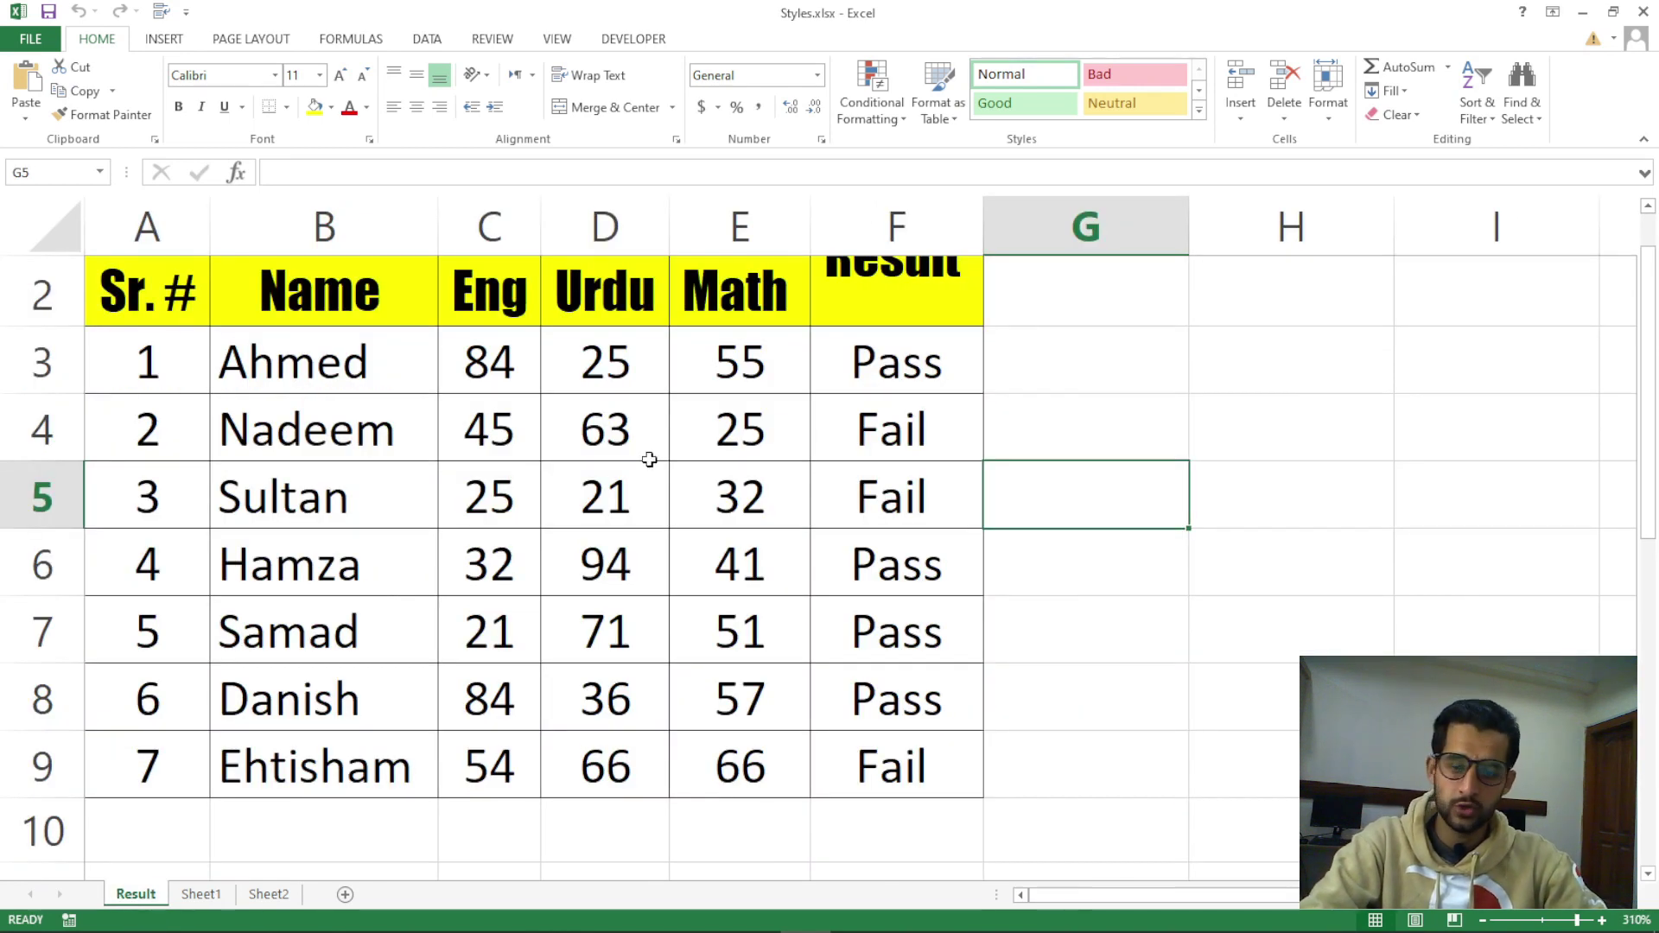
{"action": "left_click", "coordinate": [644, 445]}
{"action": "left_click", "coordinate": [1287, 124]}
{"action": "left_click", "coordinate": [1195, 411]}
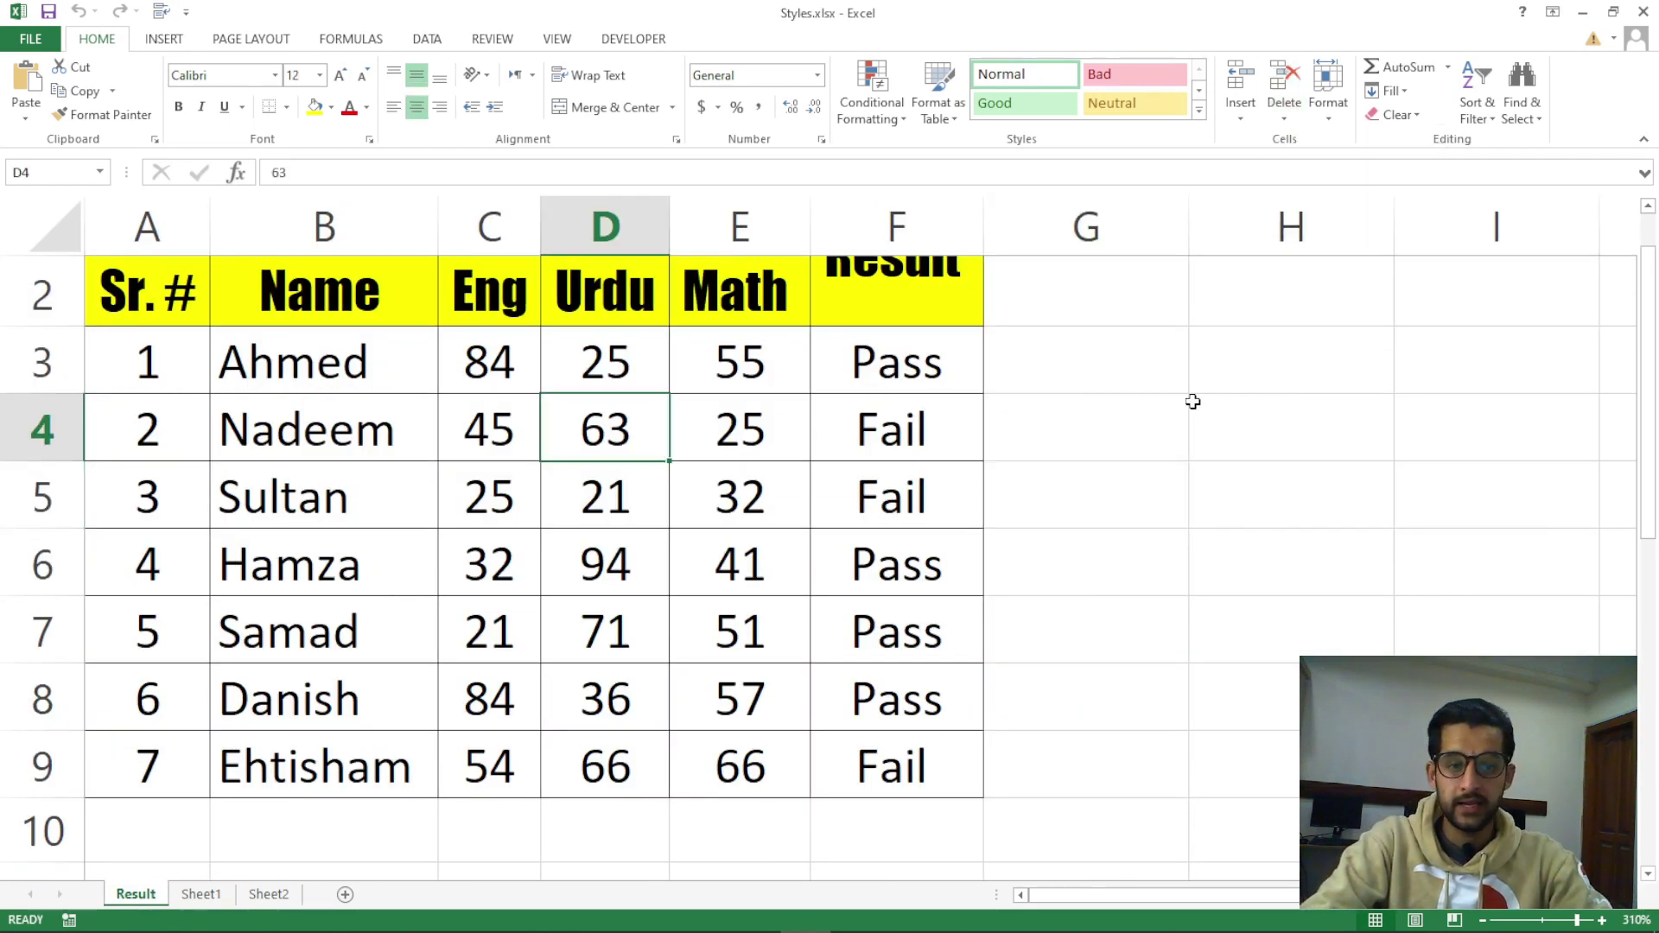
{"action": "left_click", "coordinate": [1132, 417]}
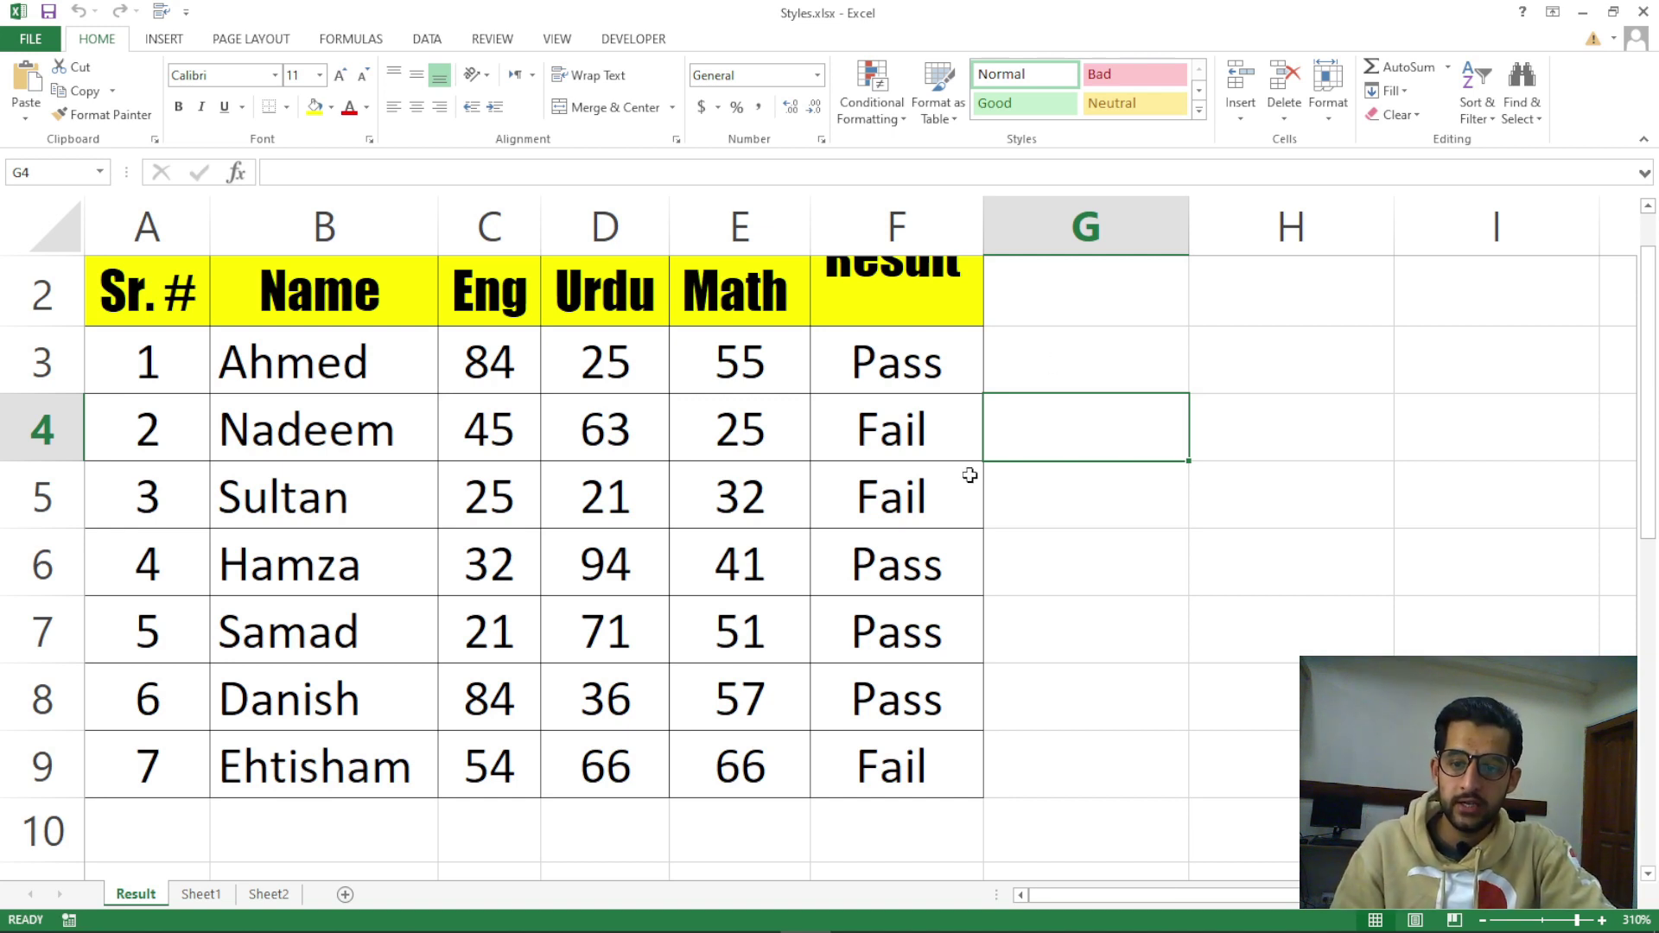
{"action": "left_click", "coordinate": [638, 479]}
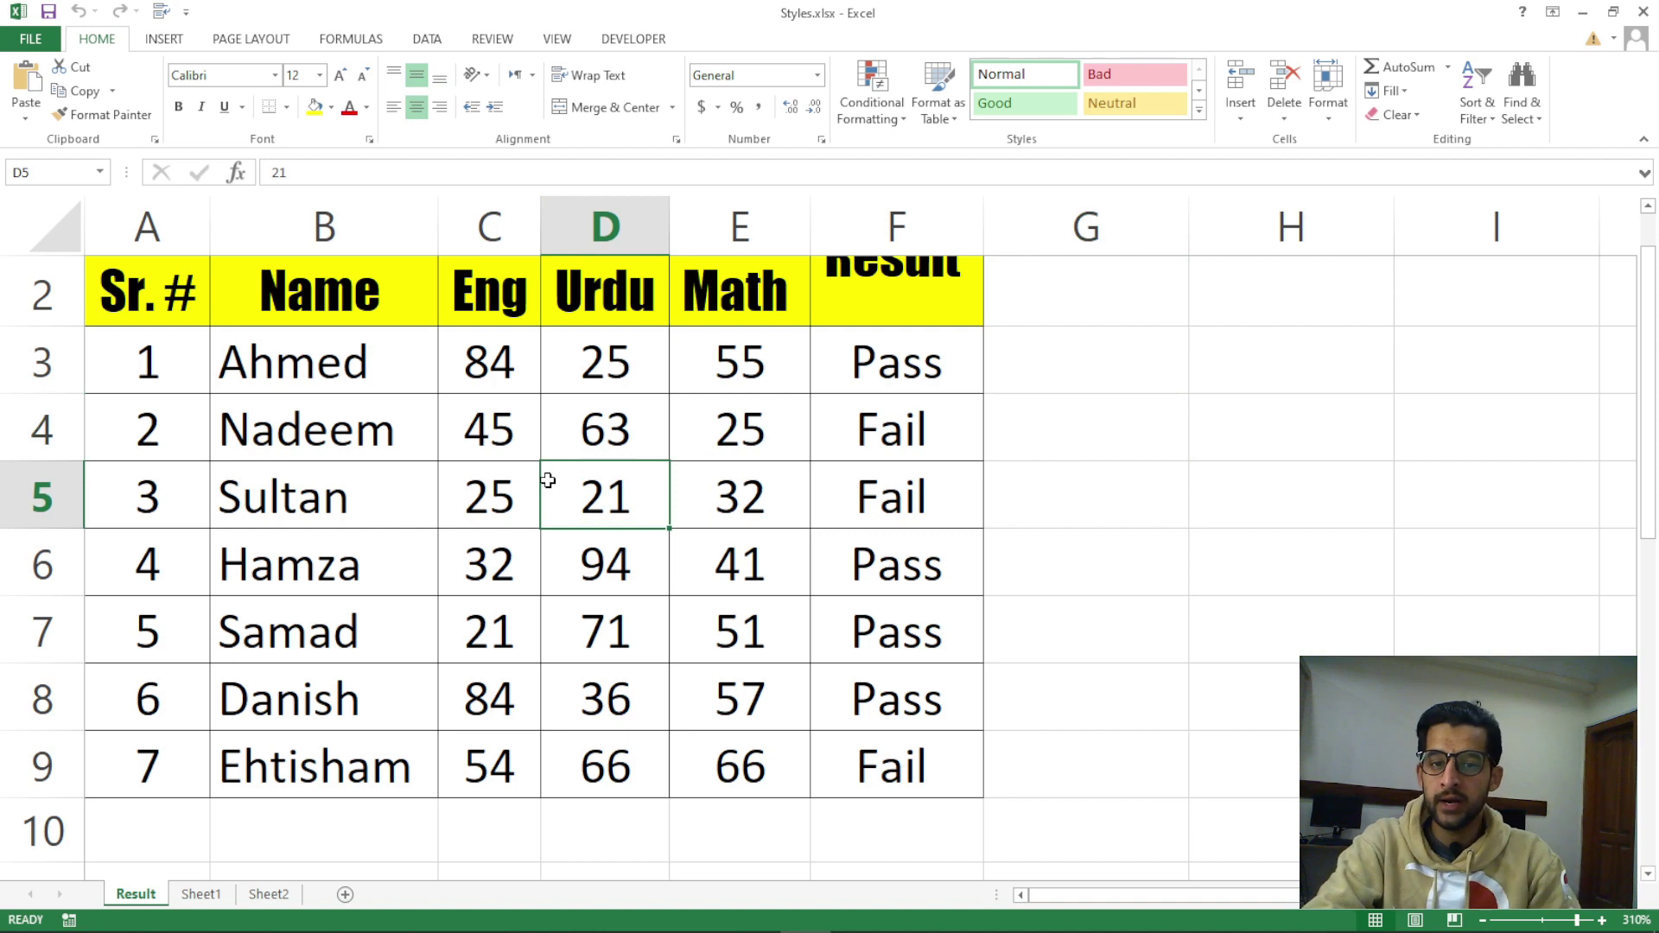
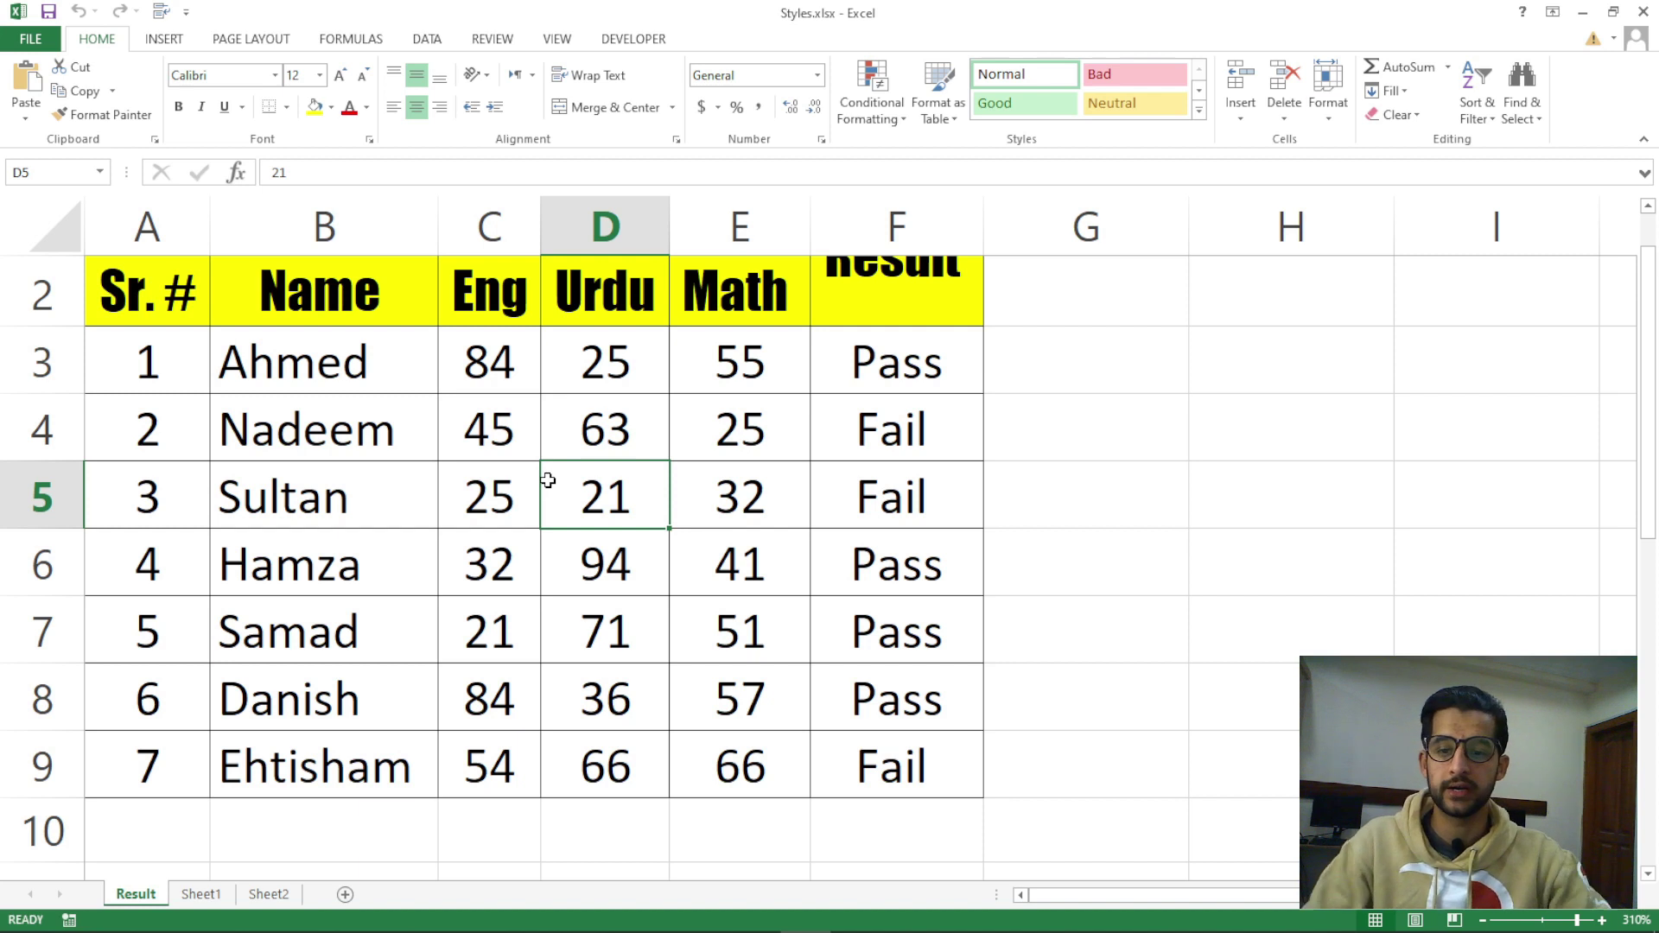
Delete the entire Math column from a selected mark cell, then undo the deletion
{"action": "scroll", "coordinate": [548, 481], "scroll_direction": "up", "scroll_amount": 1}
{"action": "left_click", "coordinate": [756, 497]}
{"action": "left_click", "coordinate": [751, 430]}
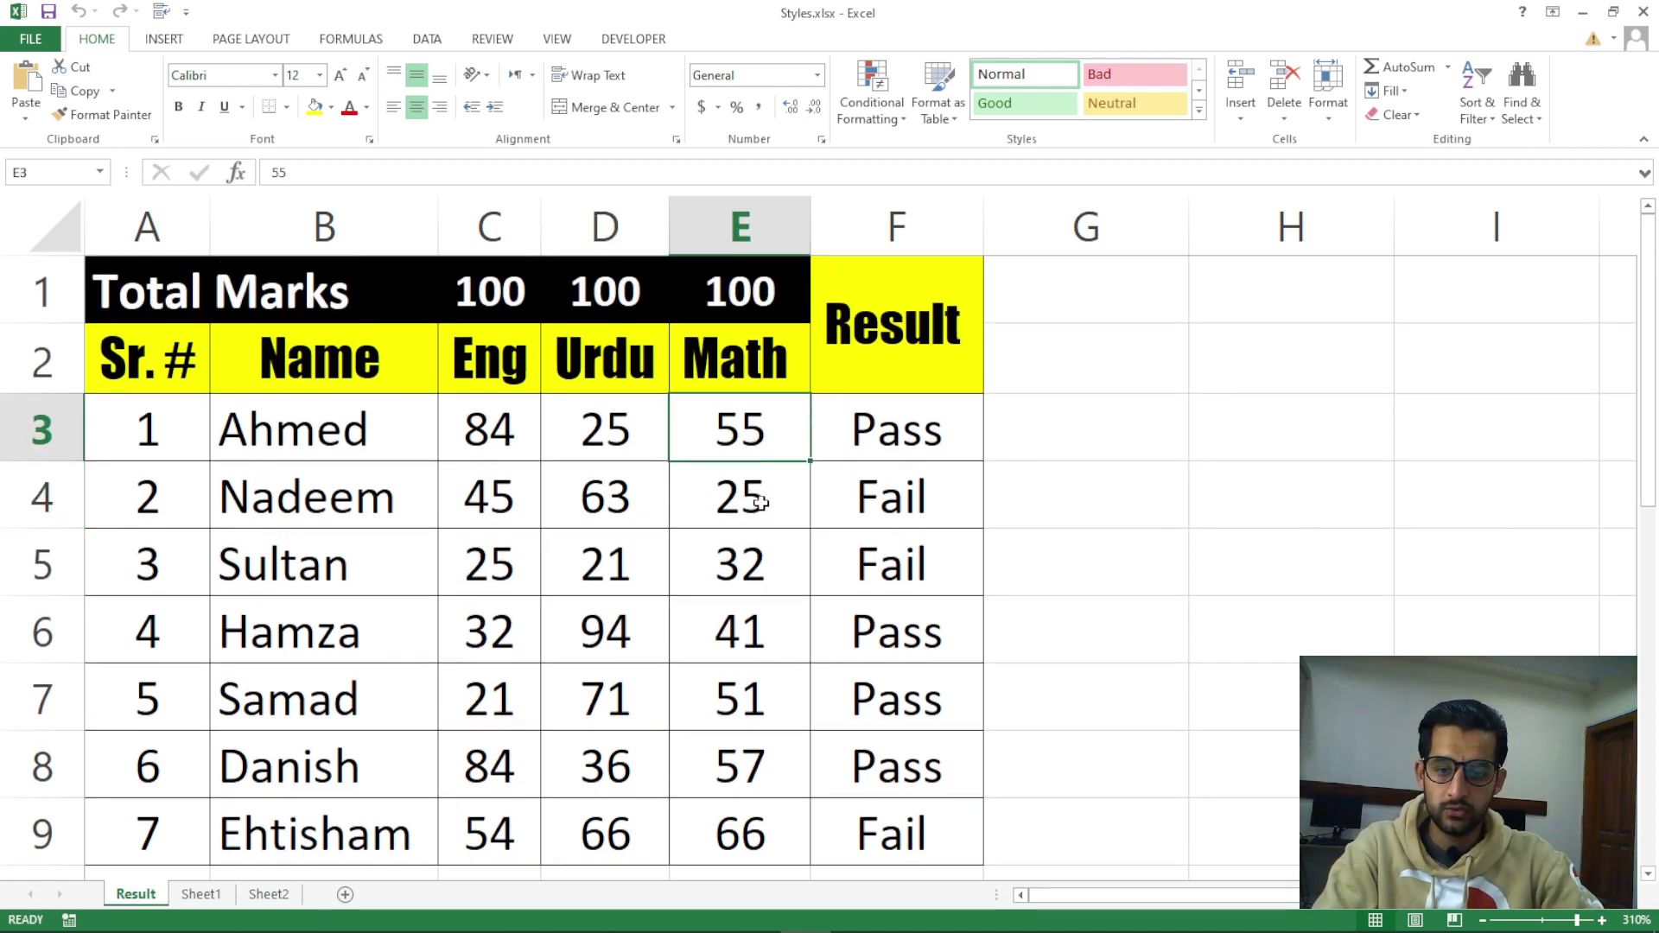
{"action": "left_click", "coordinate": [760, 503]}
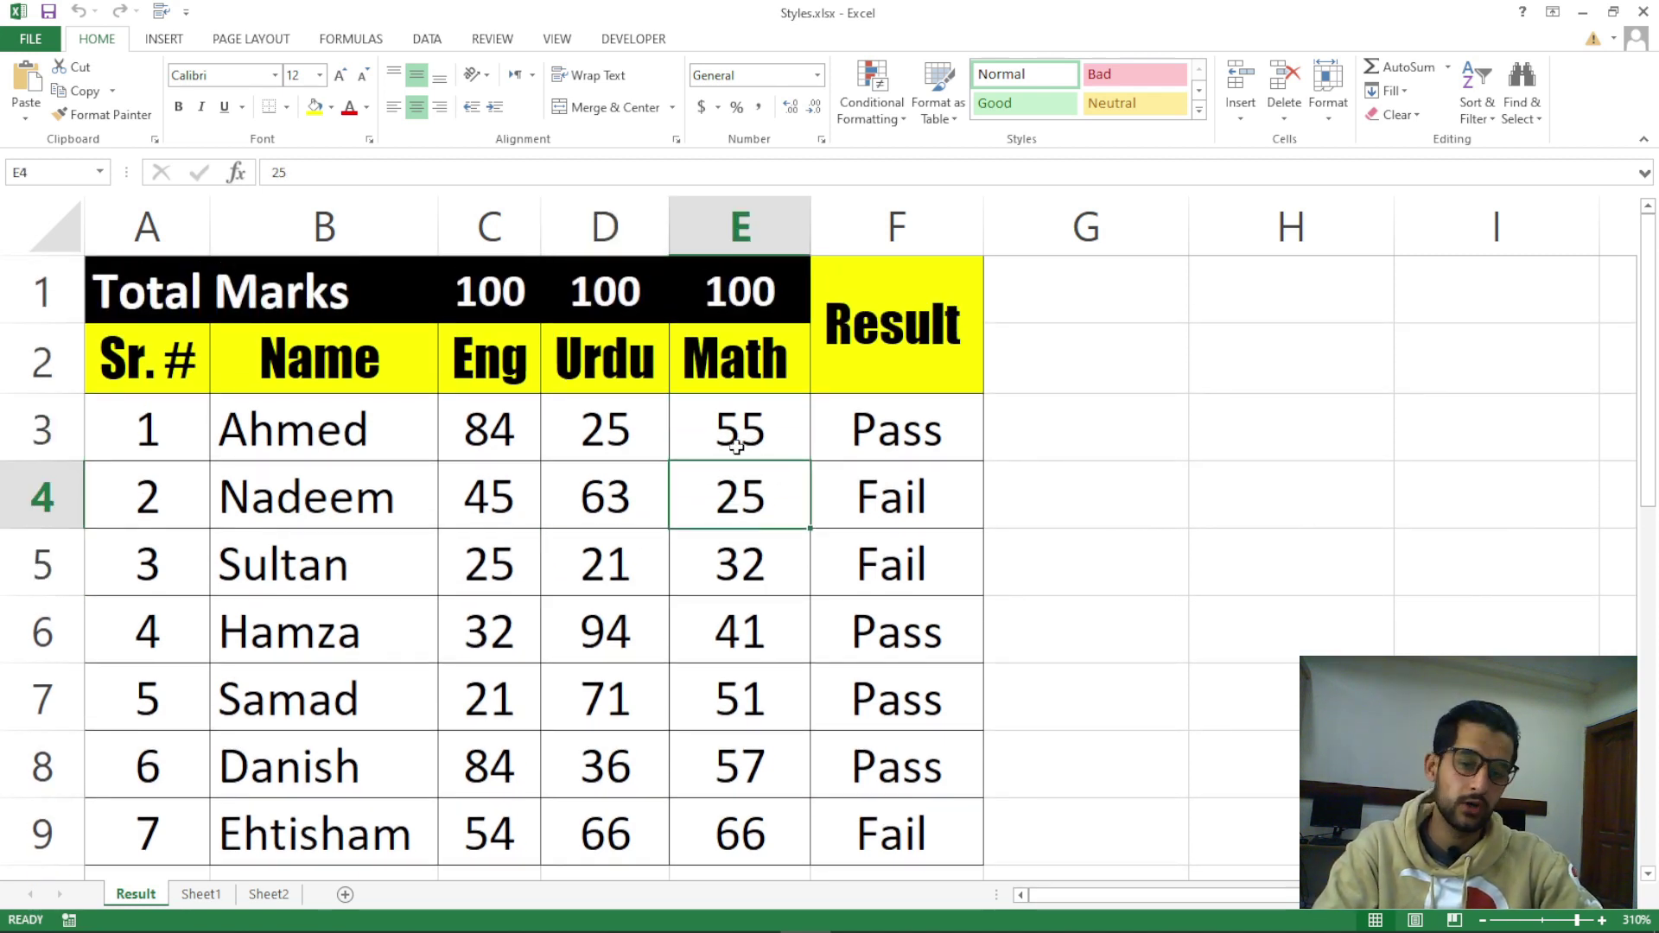
{"action": "left_click_drag", "start_coordinate": [737, 447], "coordinate": [752, 752]}
{"action": "left_click", "coordinate": [726, 583]}
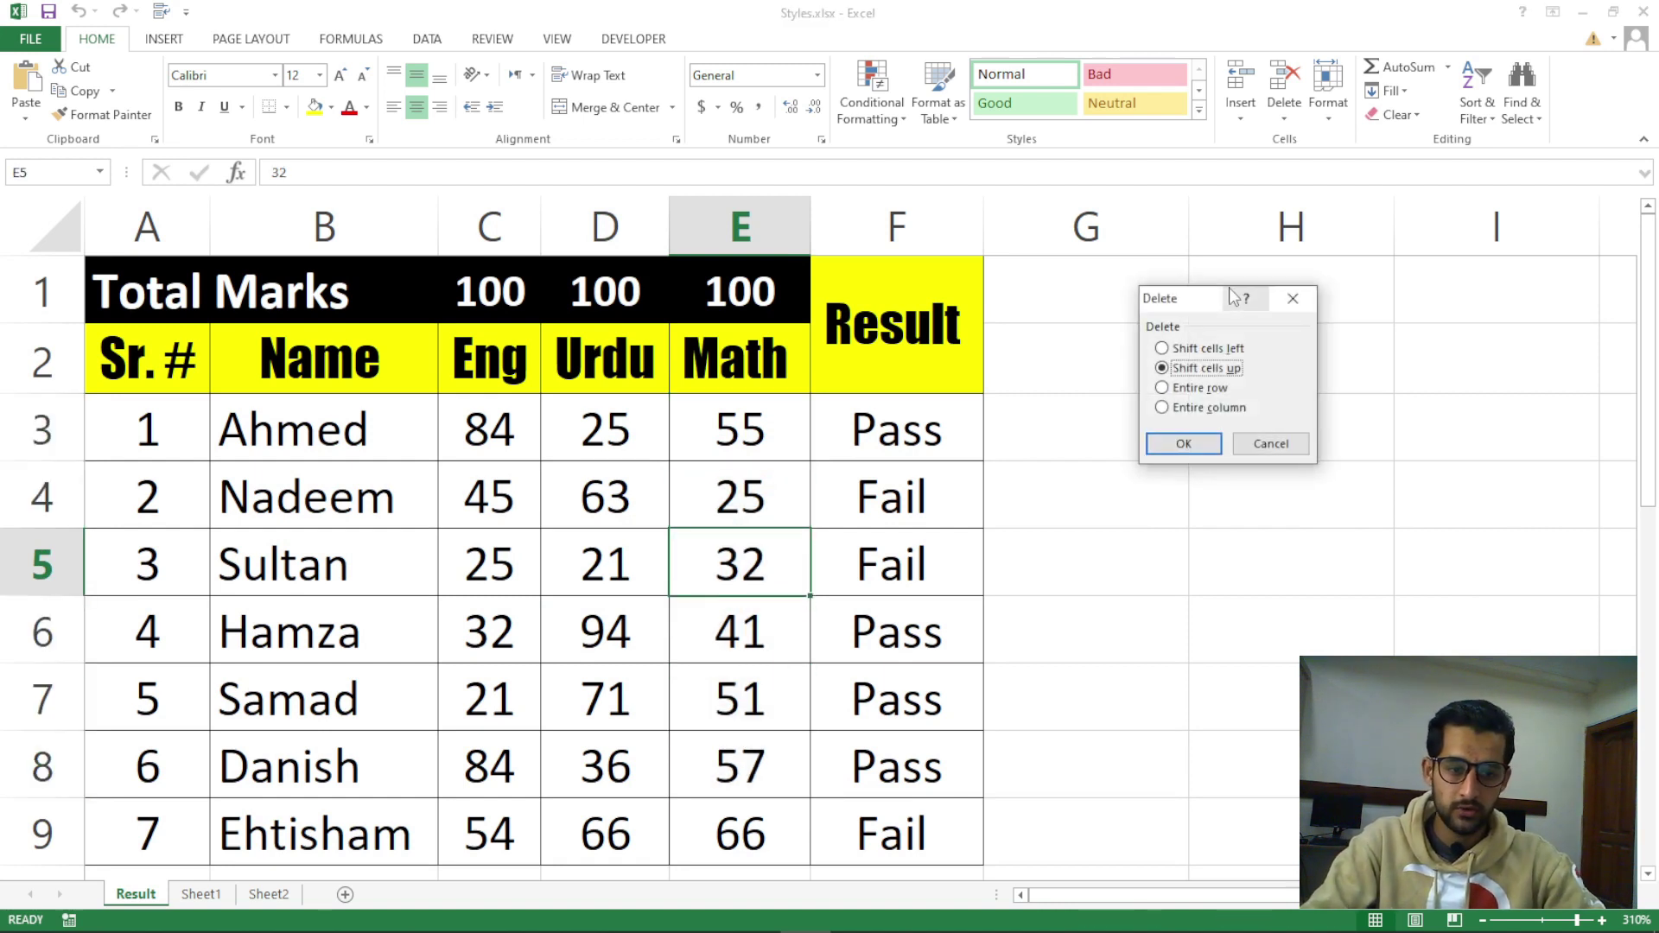
{"action": "left_click_drag", "start_coordinate": [1184, 303], "coordinate": [1159, 414]}
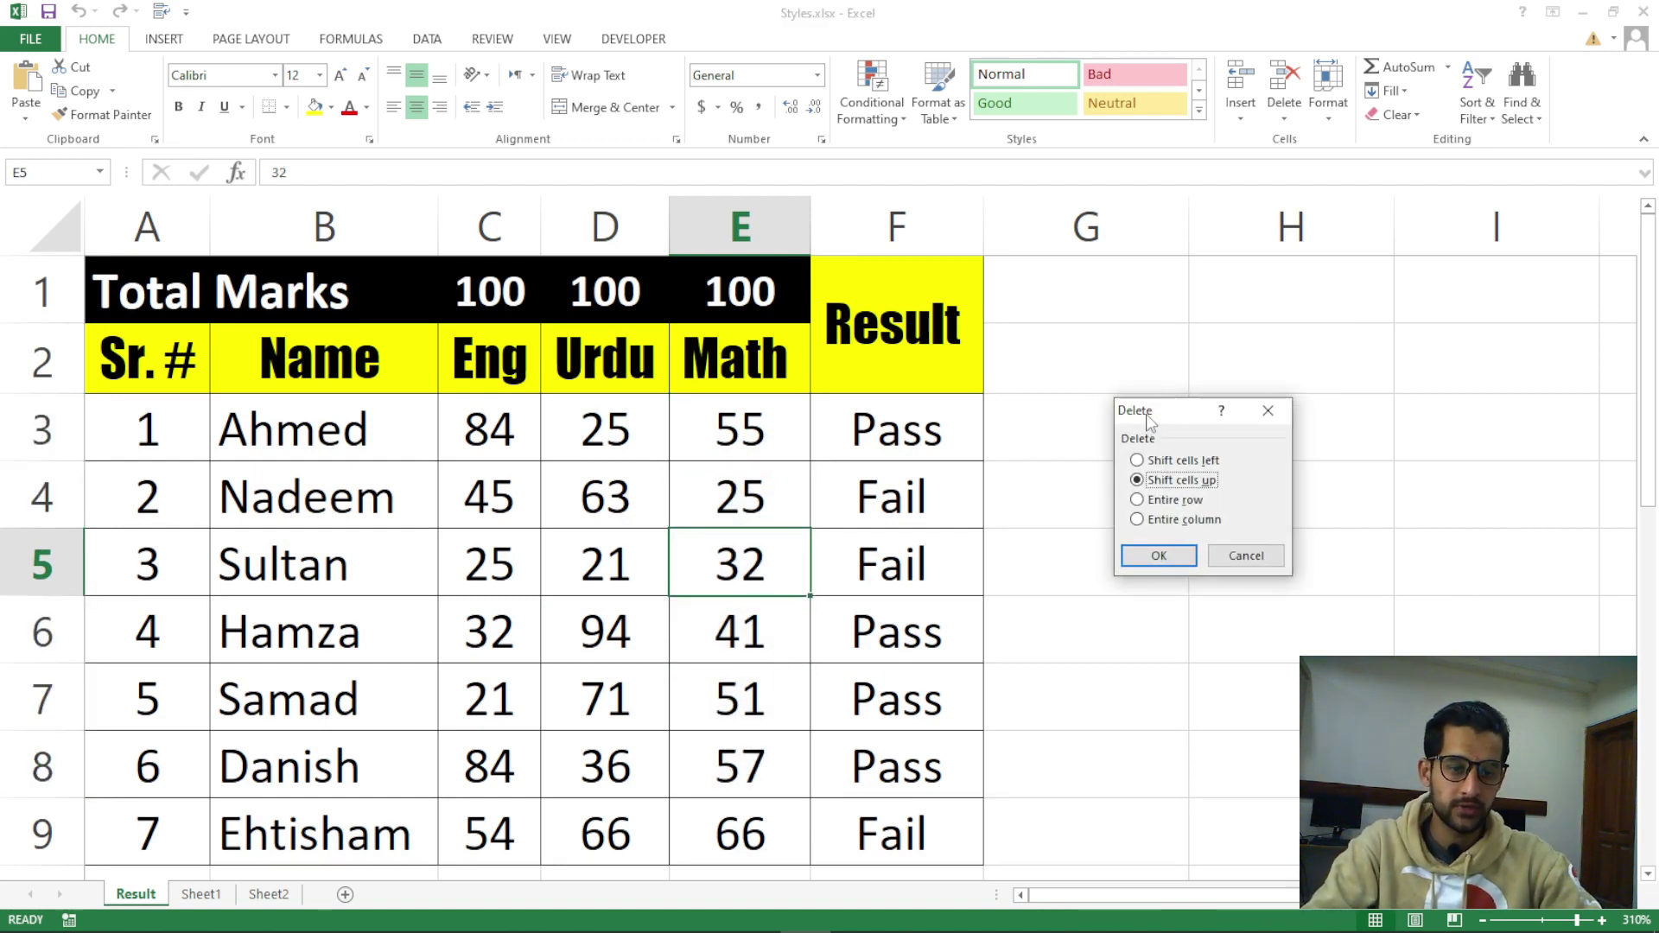
{"action": "left_click", "coordinate": [1184, 520]}
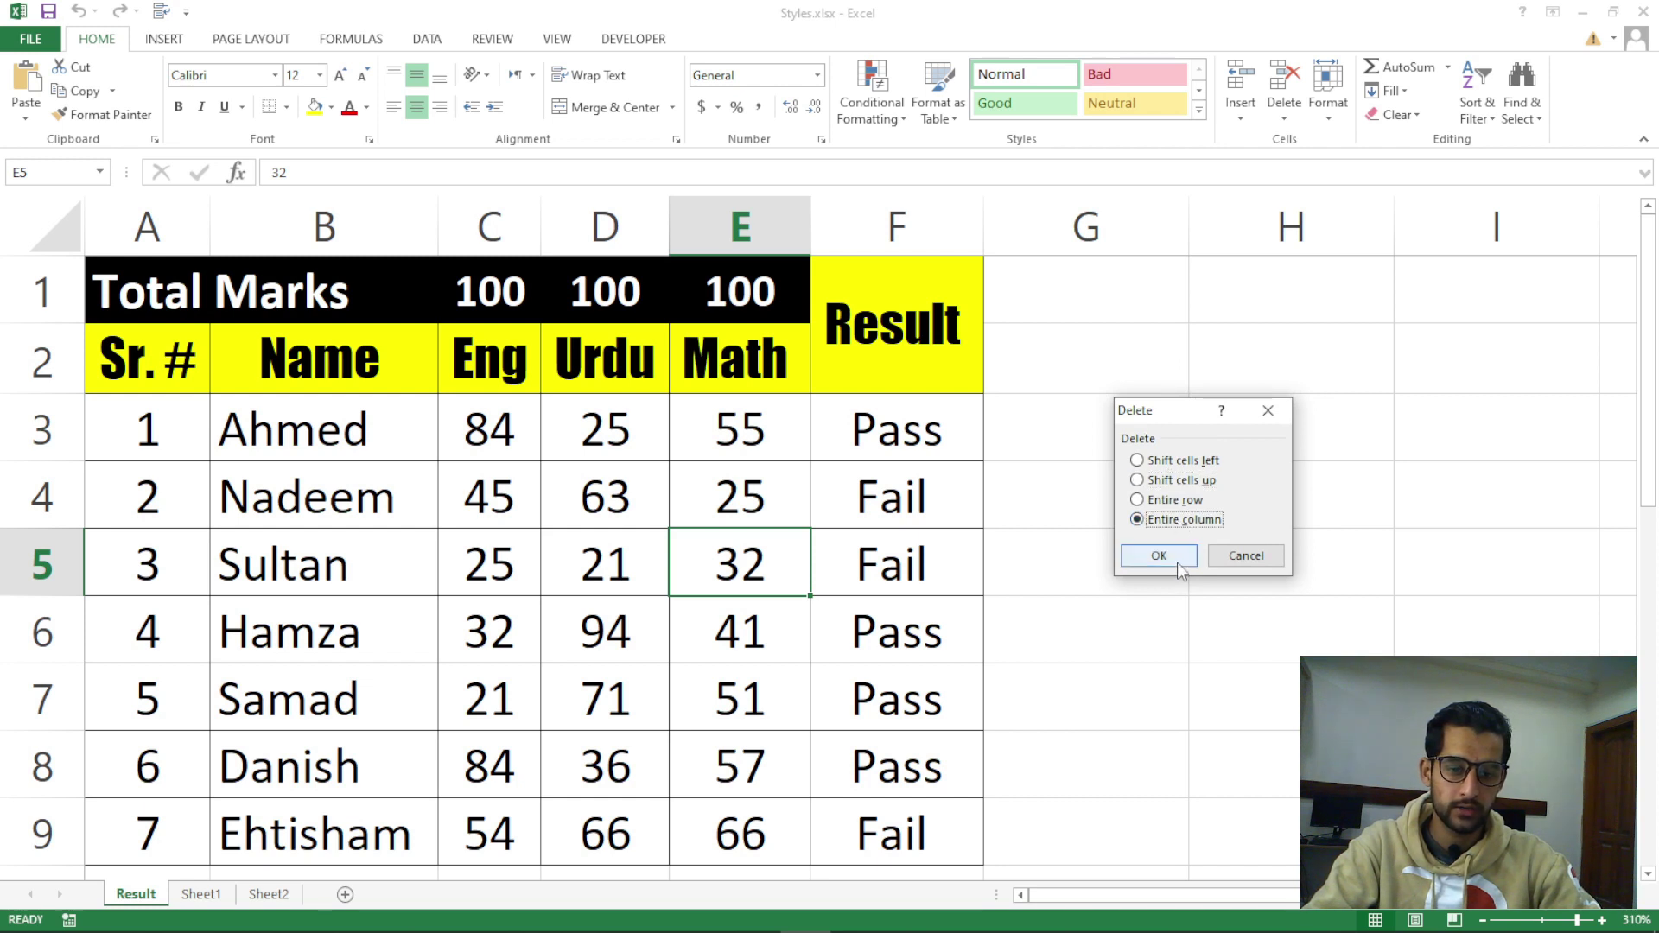
{"action": "left_click", "coordinate": [1177, 557]}
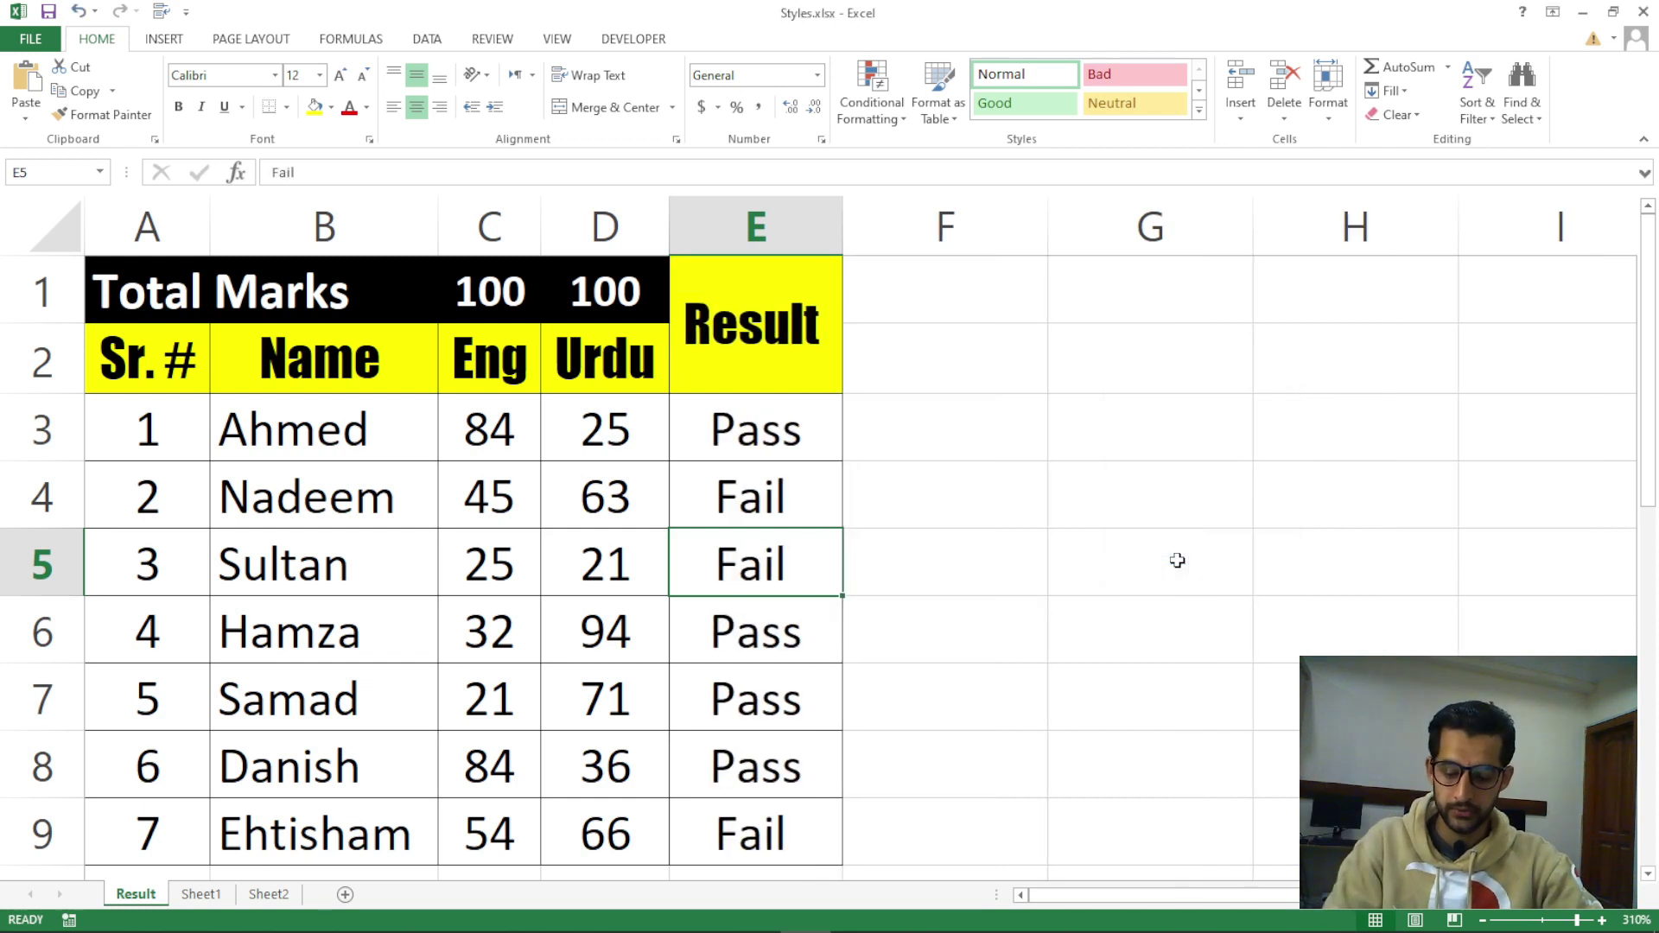
{"action": "key", "text": "ctrl+z"}
Delete Sultan's entire row with Ctrl+minus, then restore it with undo
{"action": "left_click", "coordinate": [263, 591]}
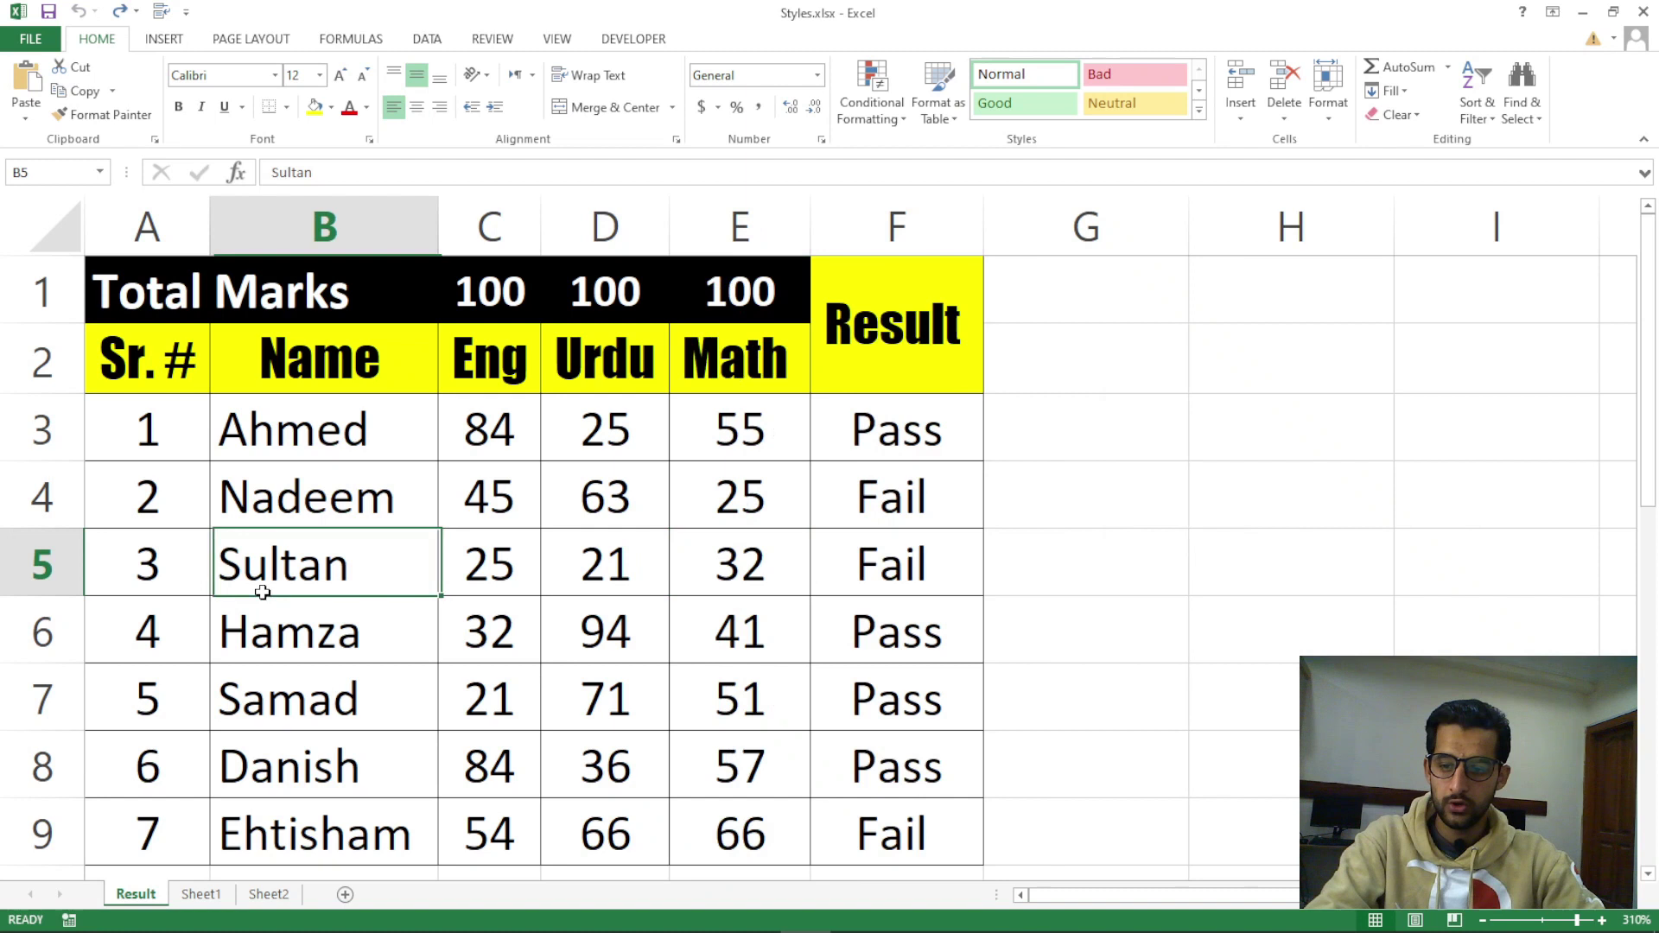
{"action": "left_click", "coordinate": [181, 566]}
{"action": "key", "text": "ctrl+minus"}
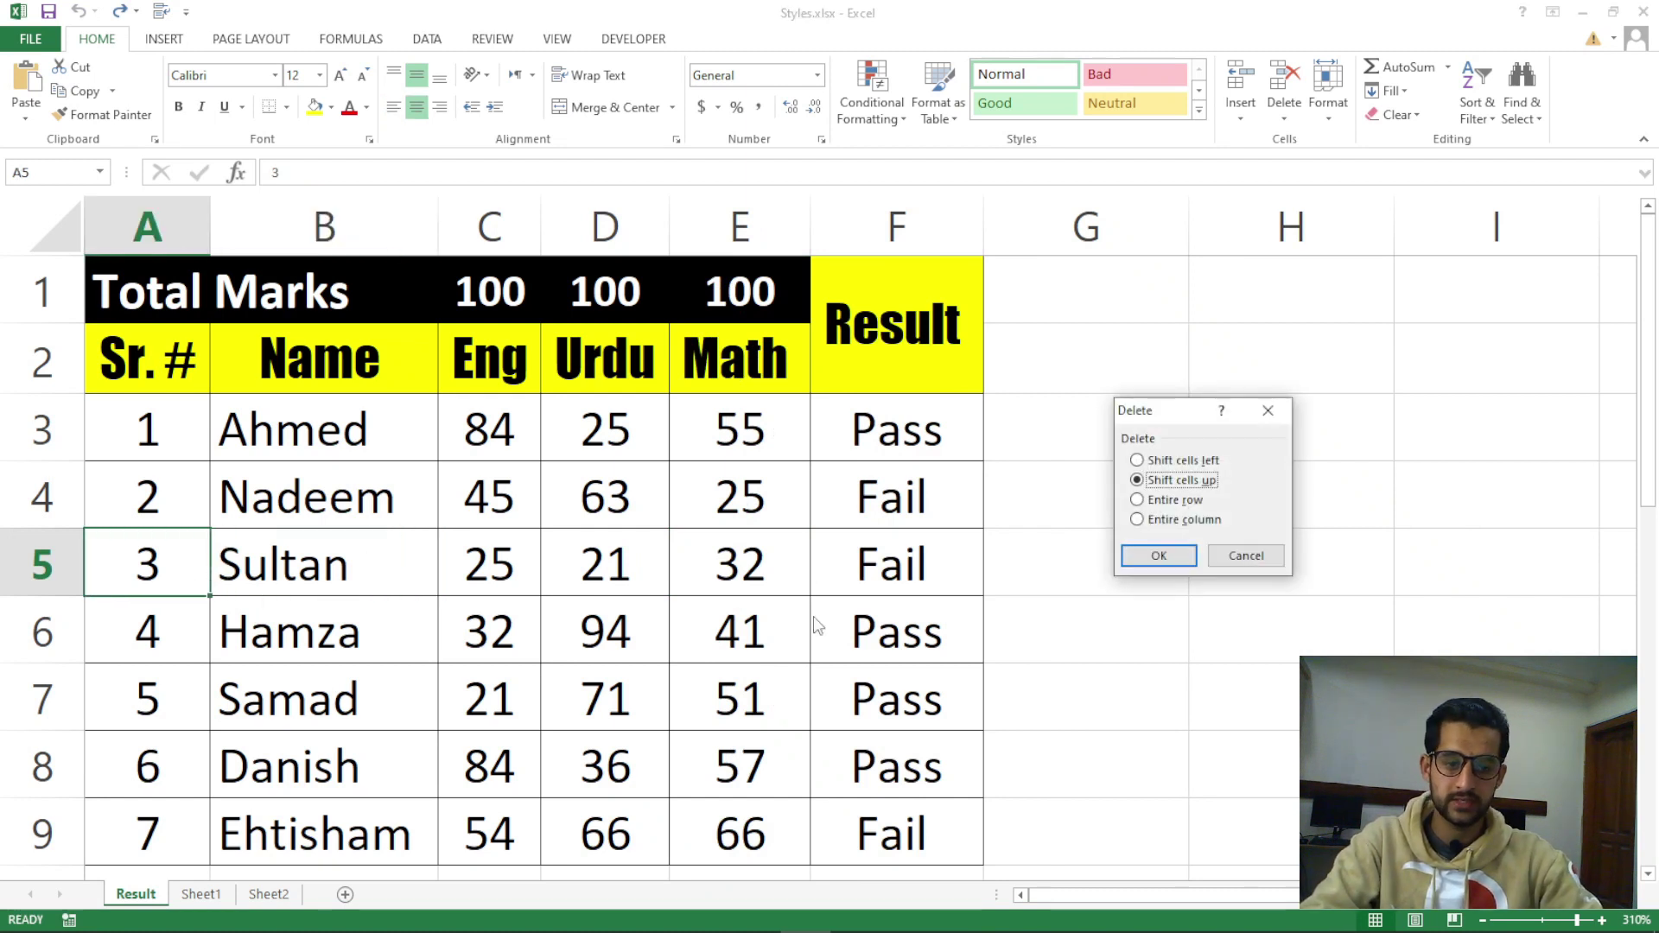
{"action": "left_click", "coordinate": [1181, 501]}
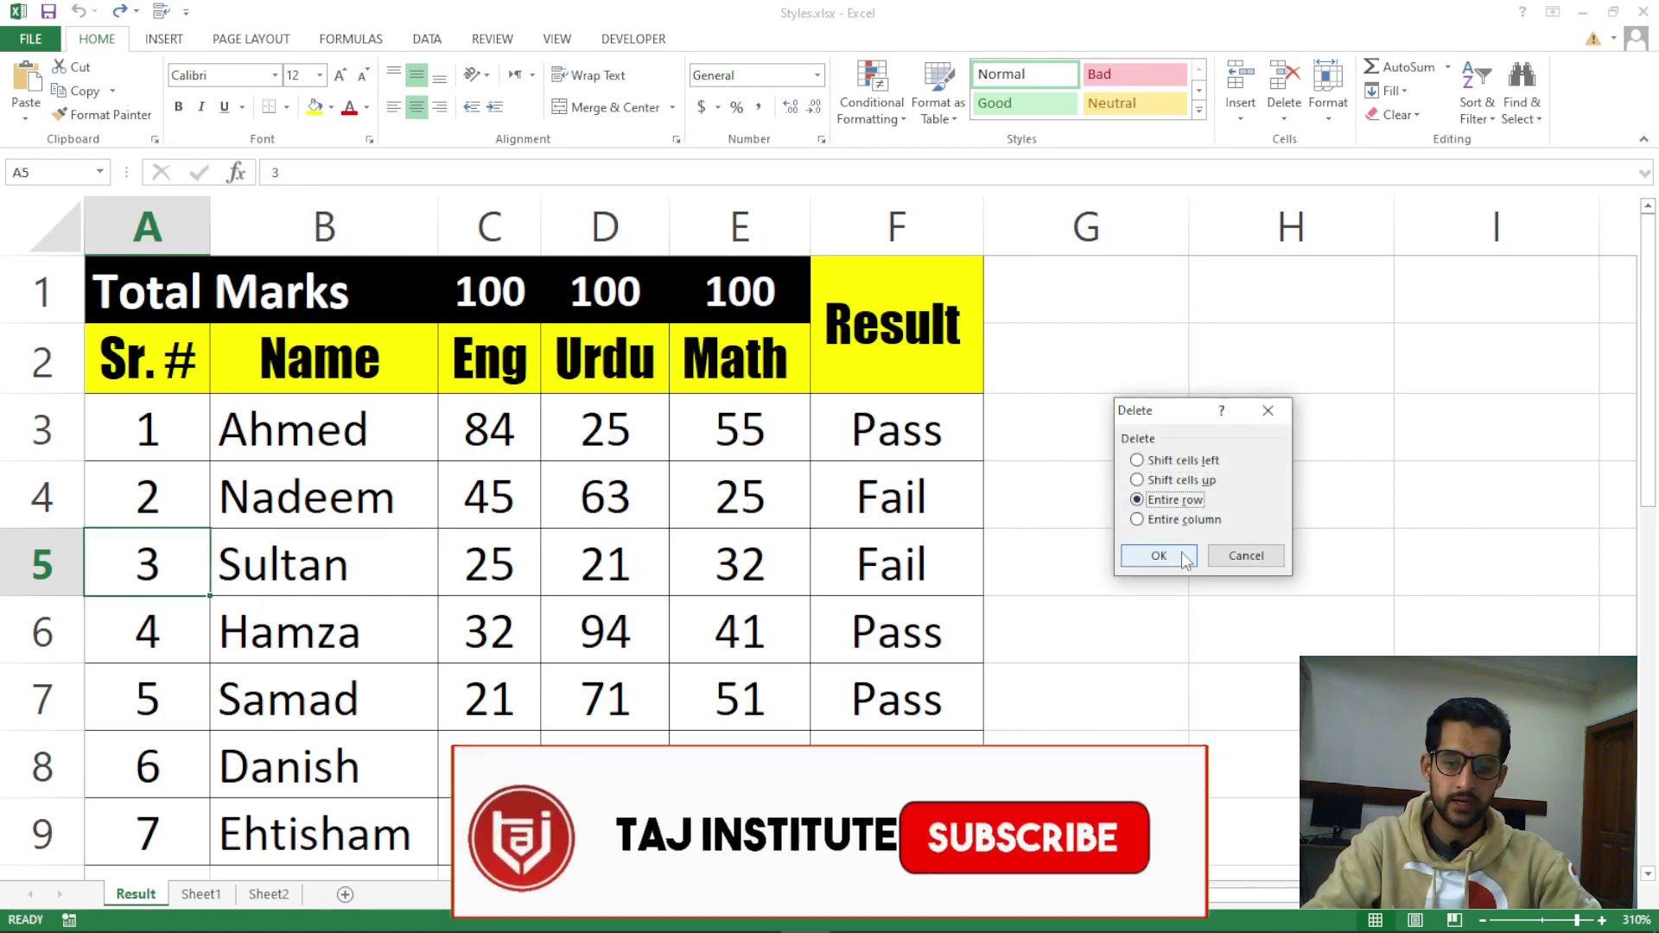
{"action": "left_click", "coordinate": [1182, 553]}
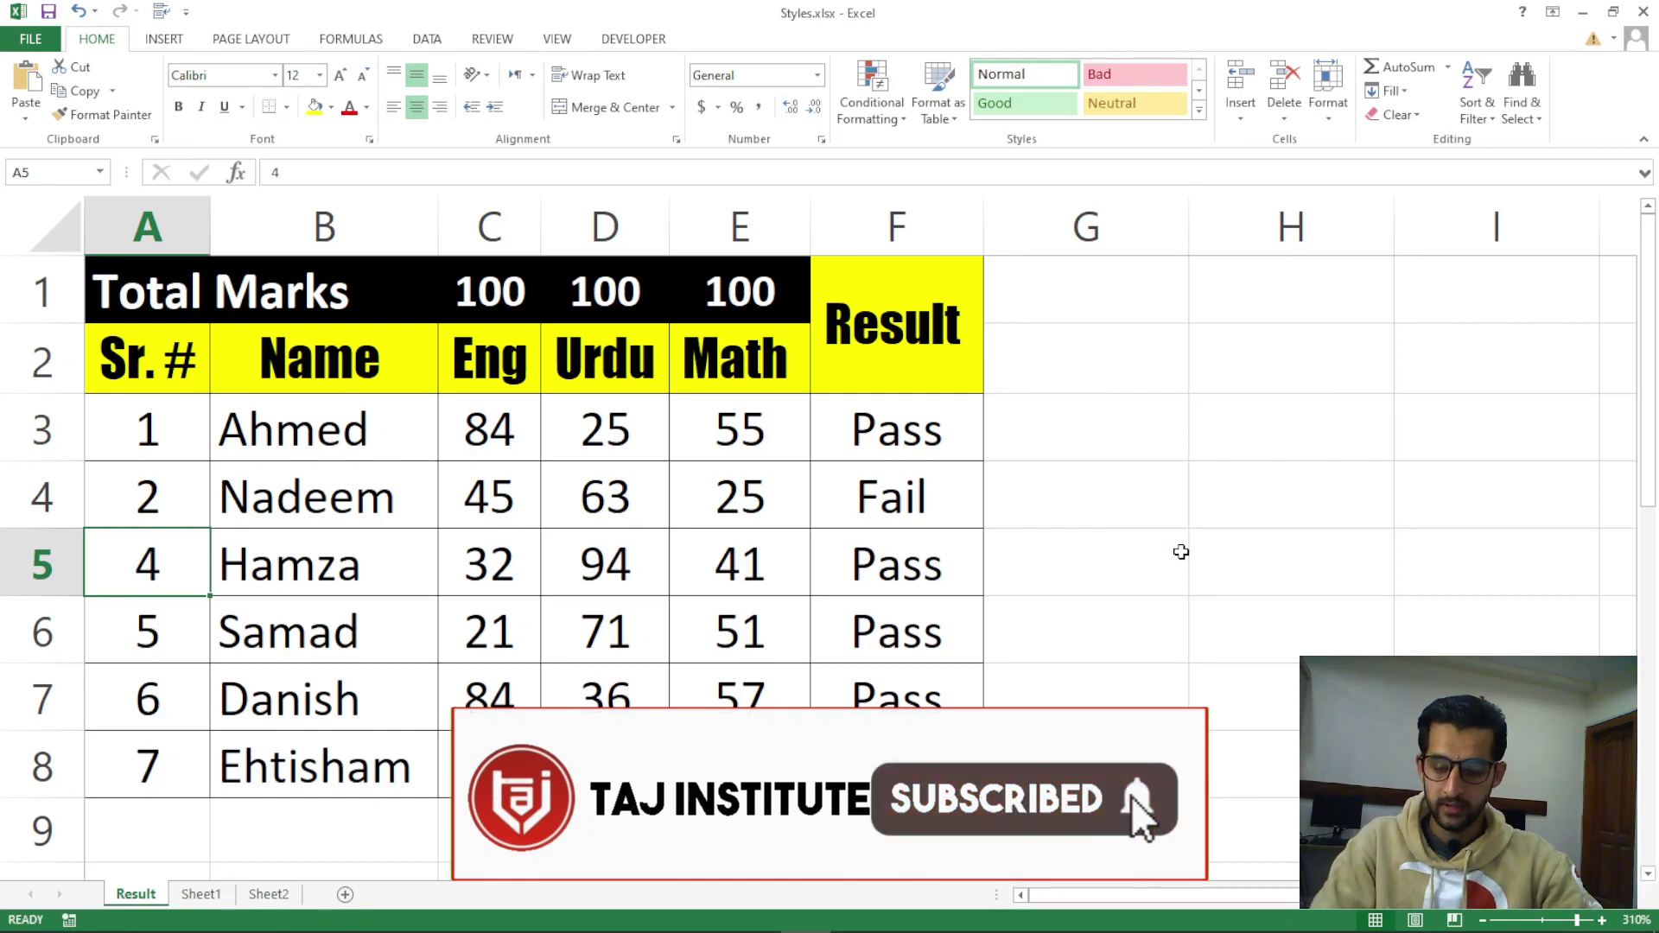
{"action": "key", "text": "ctrl+z"}
Delete the Math and Result columns and insert two empty columns, undoing each change
{"action": "left_click", "coordinate": [1089, 404]}
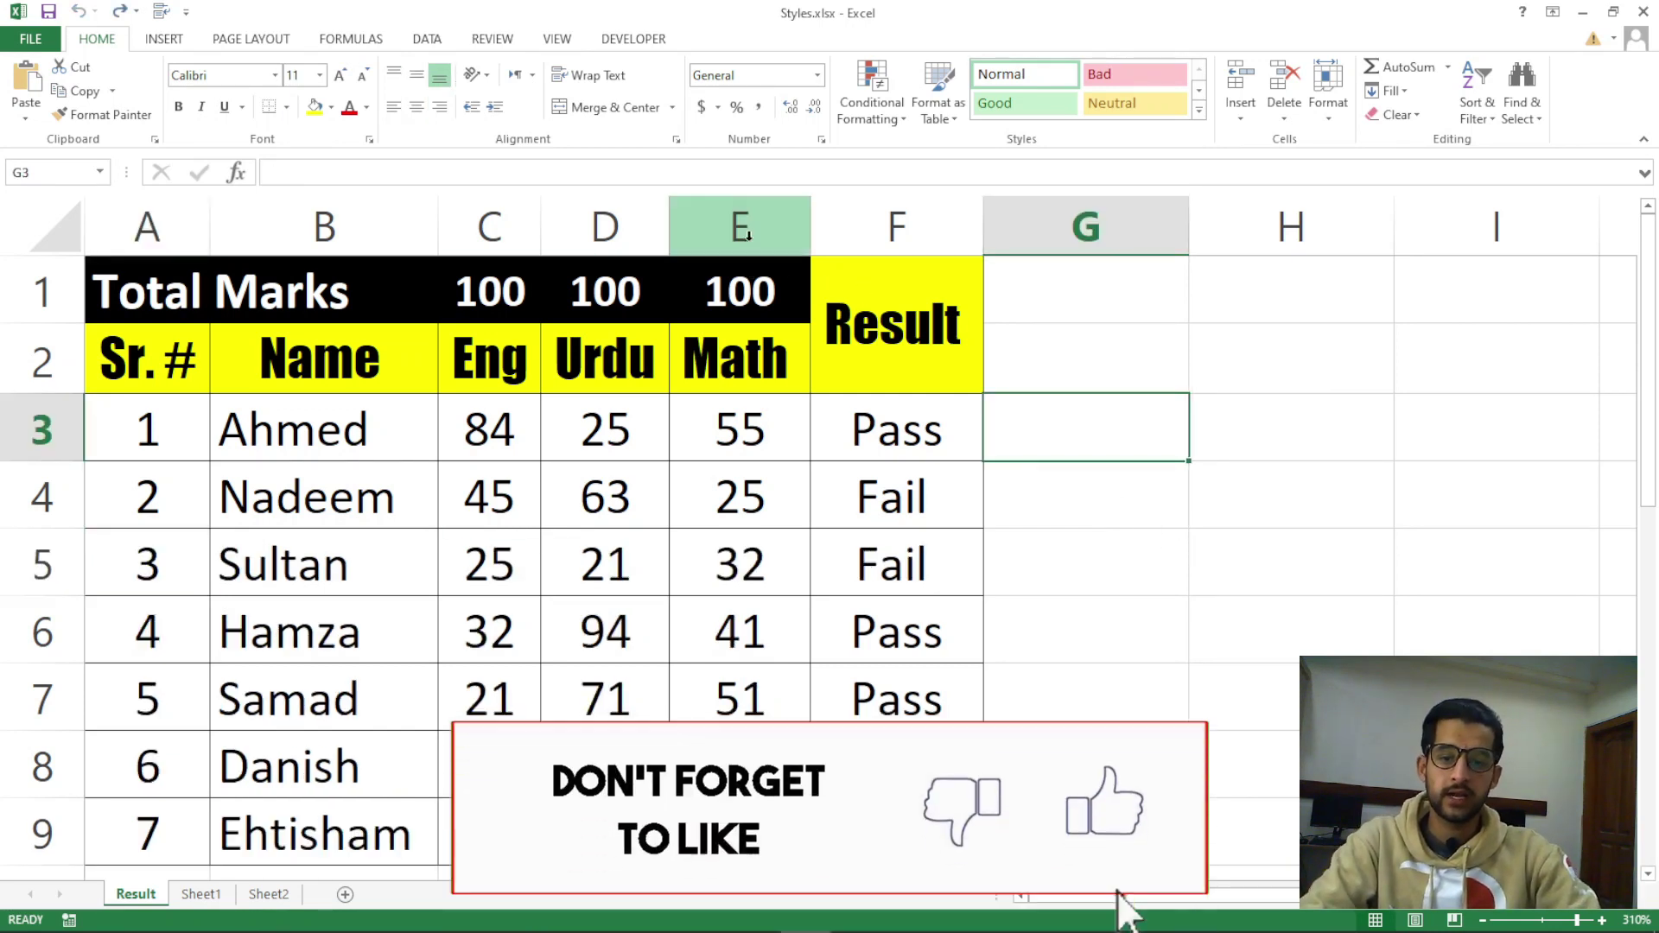
{"action": "left_click", "coordinate": [801, 229]}
{"action": "left_click_drag", "start_coordinate": [801, 229], "coordinate": [872, 235]}
{"action": "left_click", "coordinate": [772, 226]}
{"action": "left_click", "coordinate": [1016, 292]}
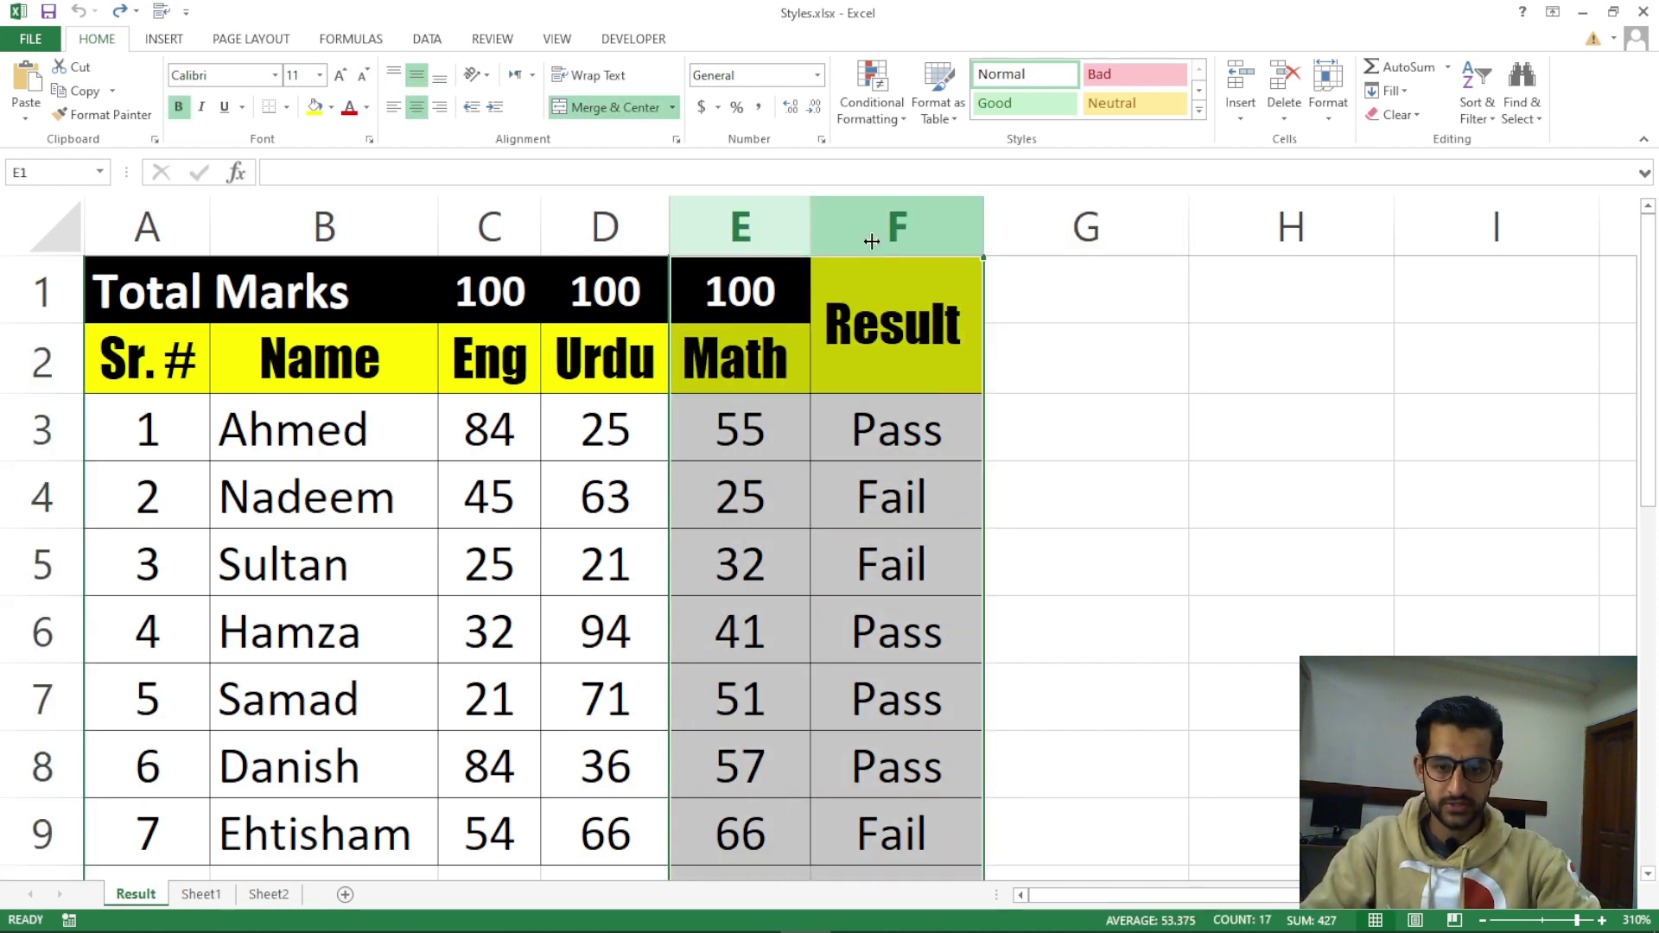
{"action": "key", "text": "ctrl+minus"}
{"action": "key", "text": "ctrl+z"}
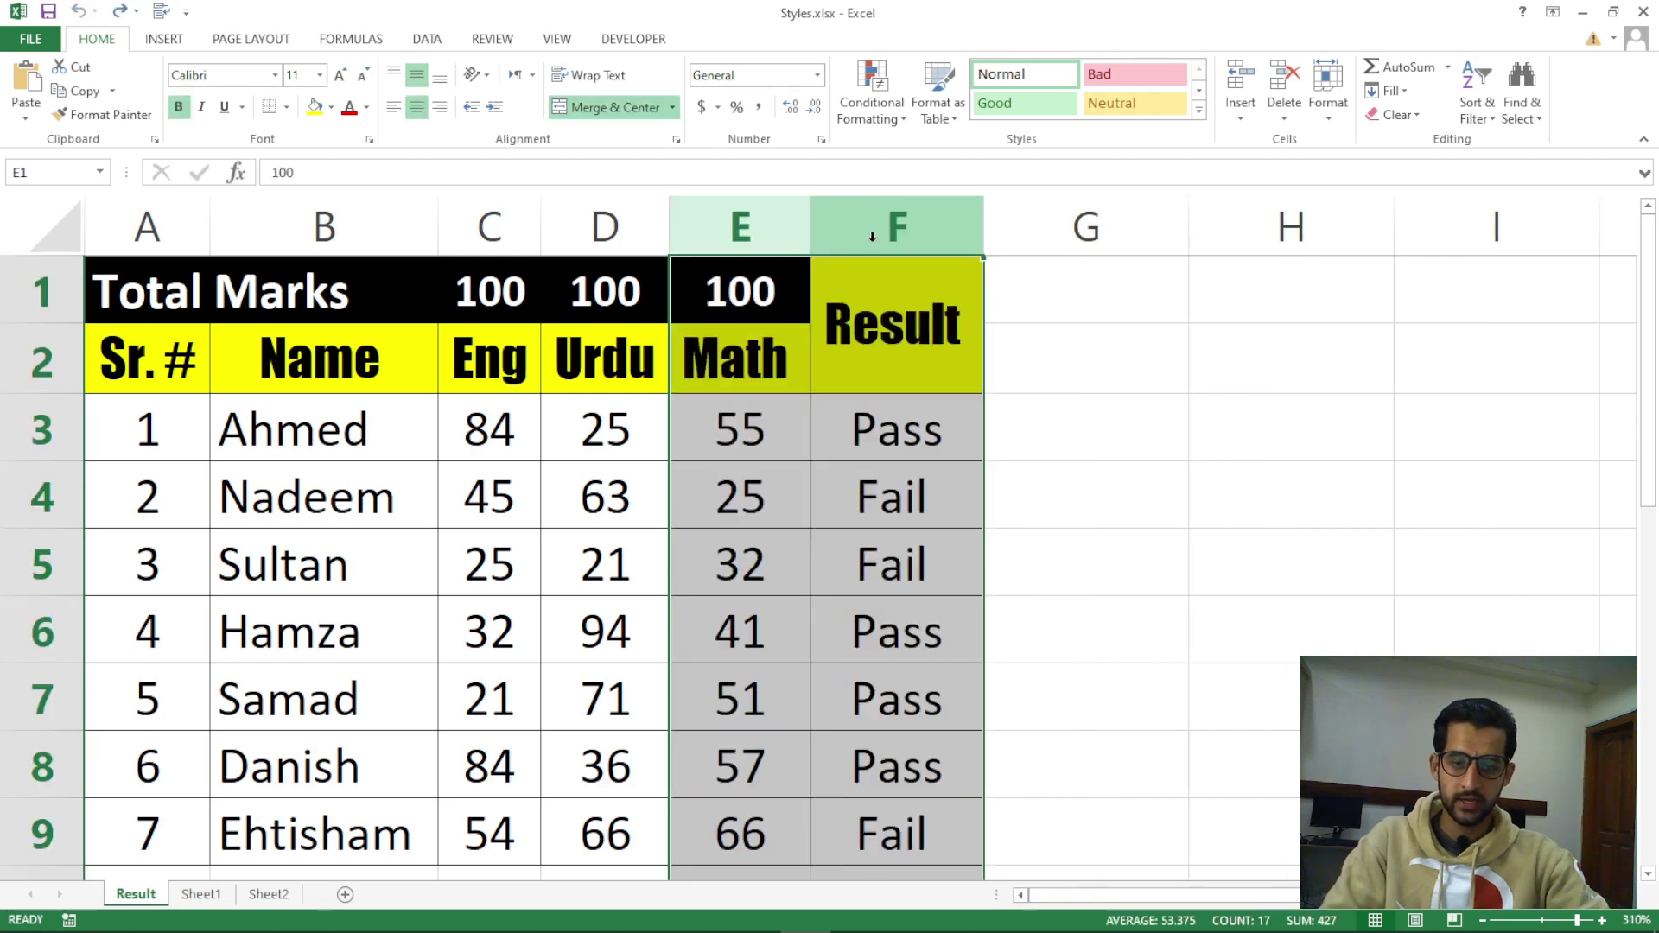
{"action": "key", "text": "ctrl+shift+plus"}
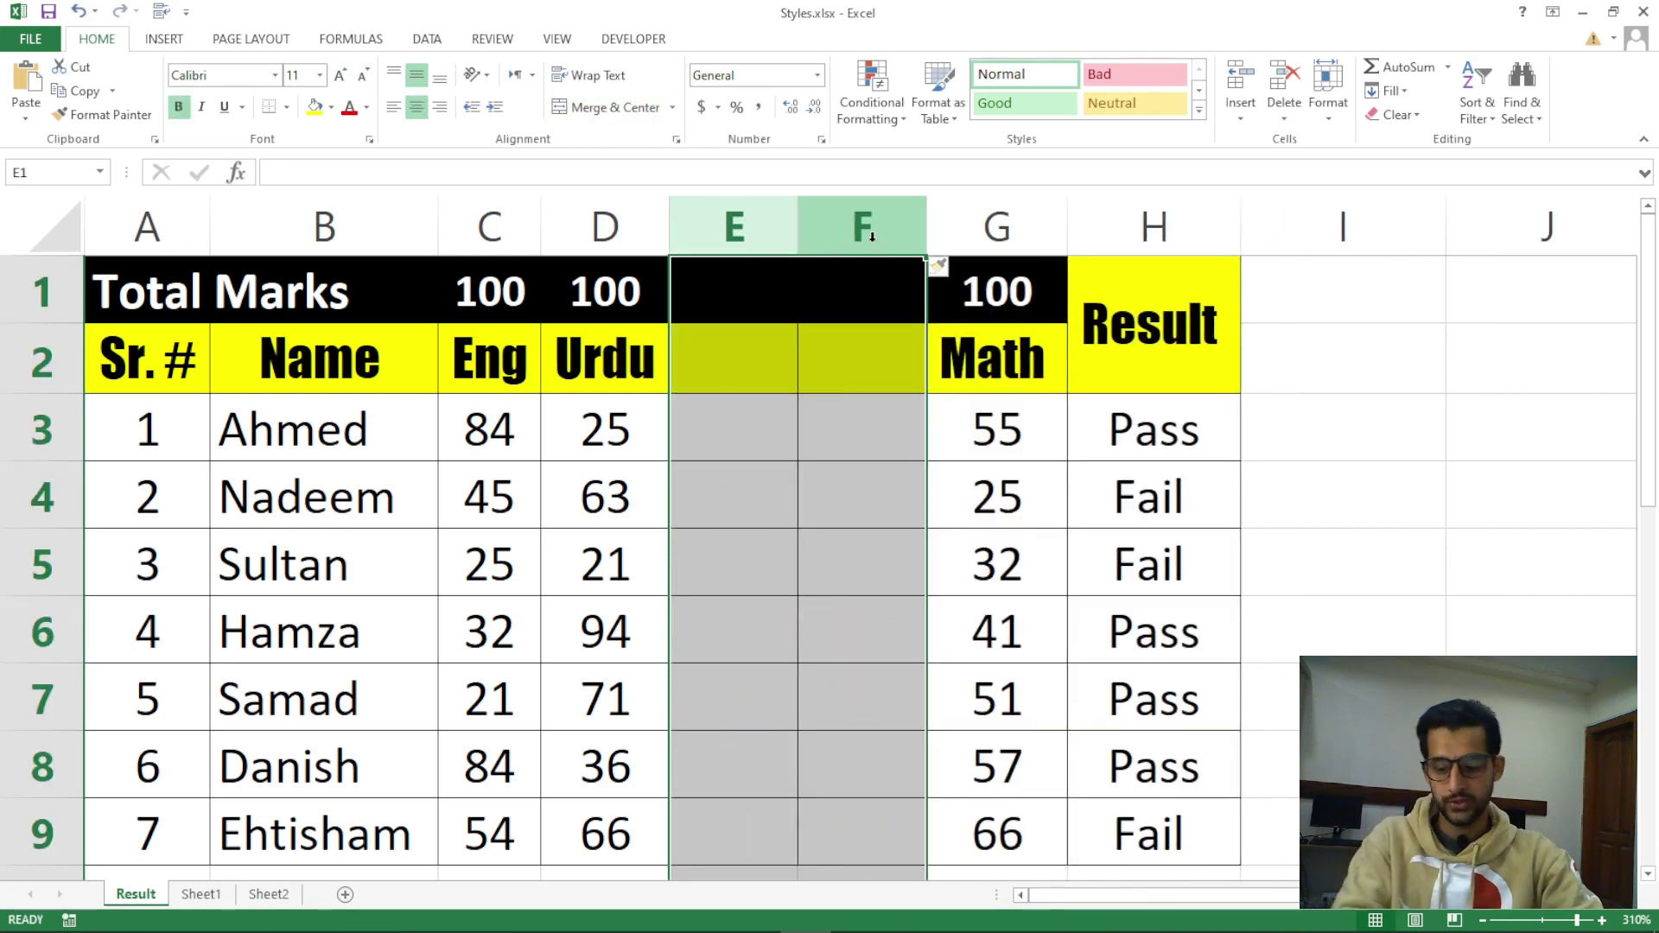
{"action": "key", "text": "ctrl+z"}
Insert seven empty rows above data rows 3–9, then undo the insertion
{"action": "left_click", "coordinate": [1097, 485]}
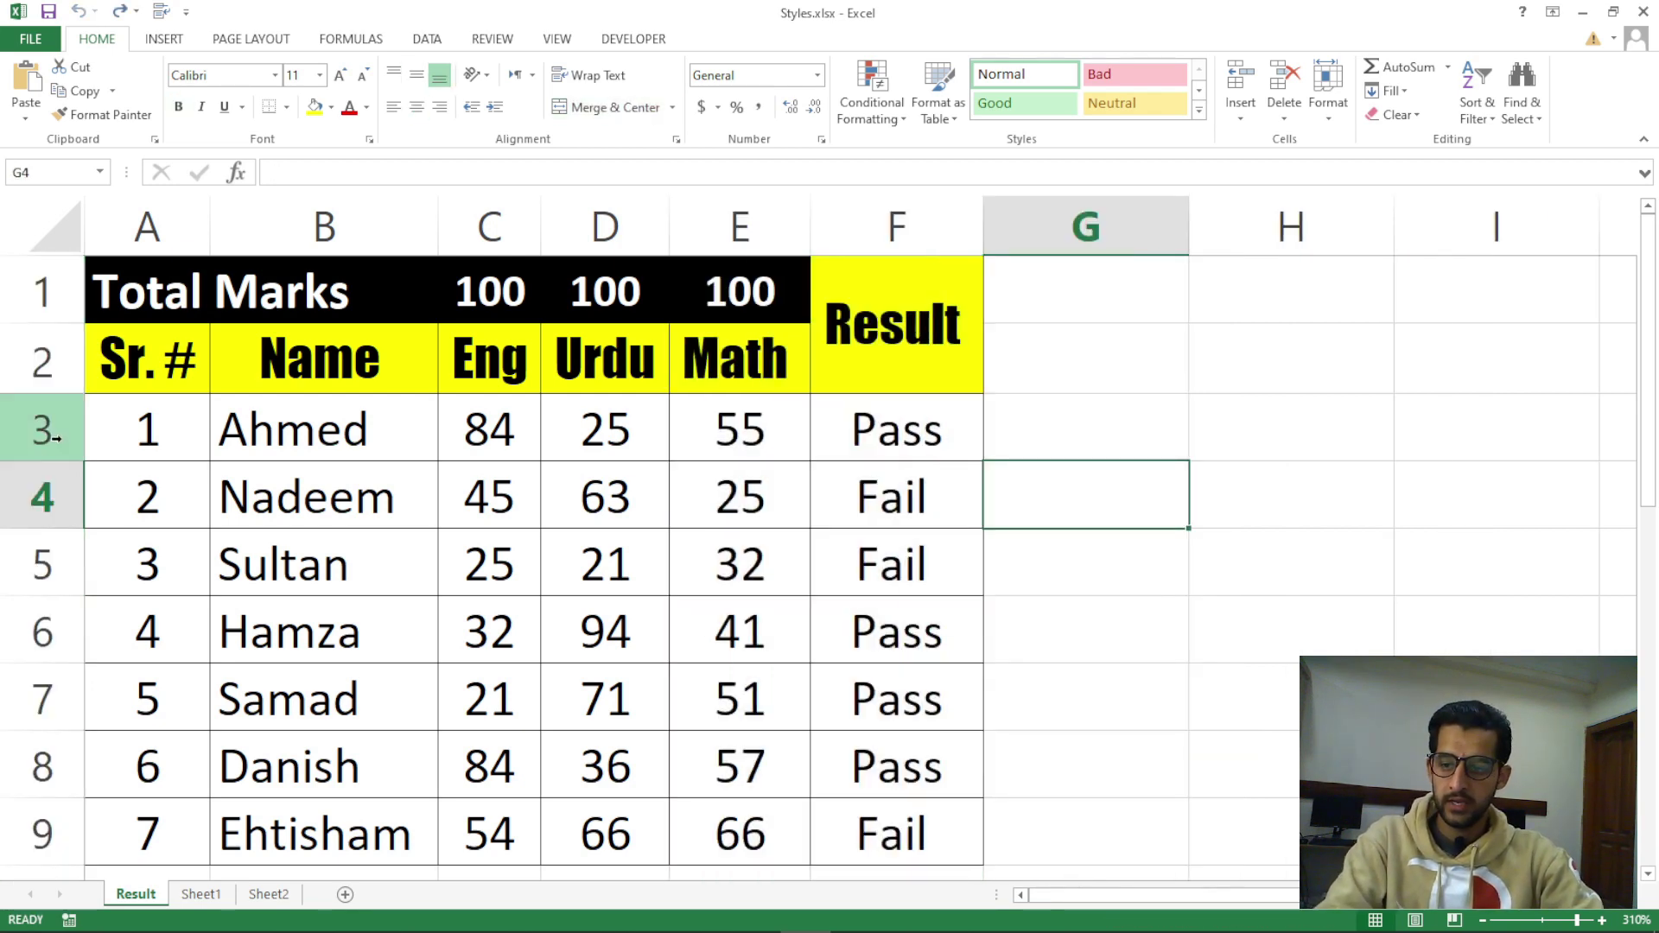
{"action": "left_click_drag", "start_coordinate": [52, 432], "coordinate": [52, 844]}
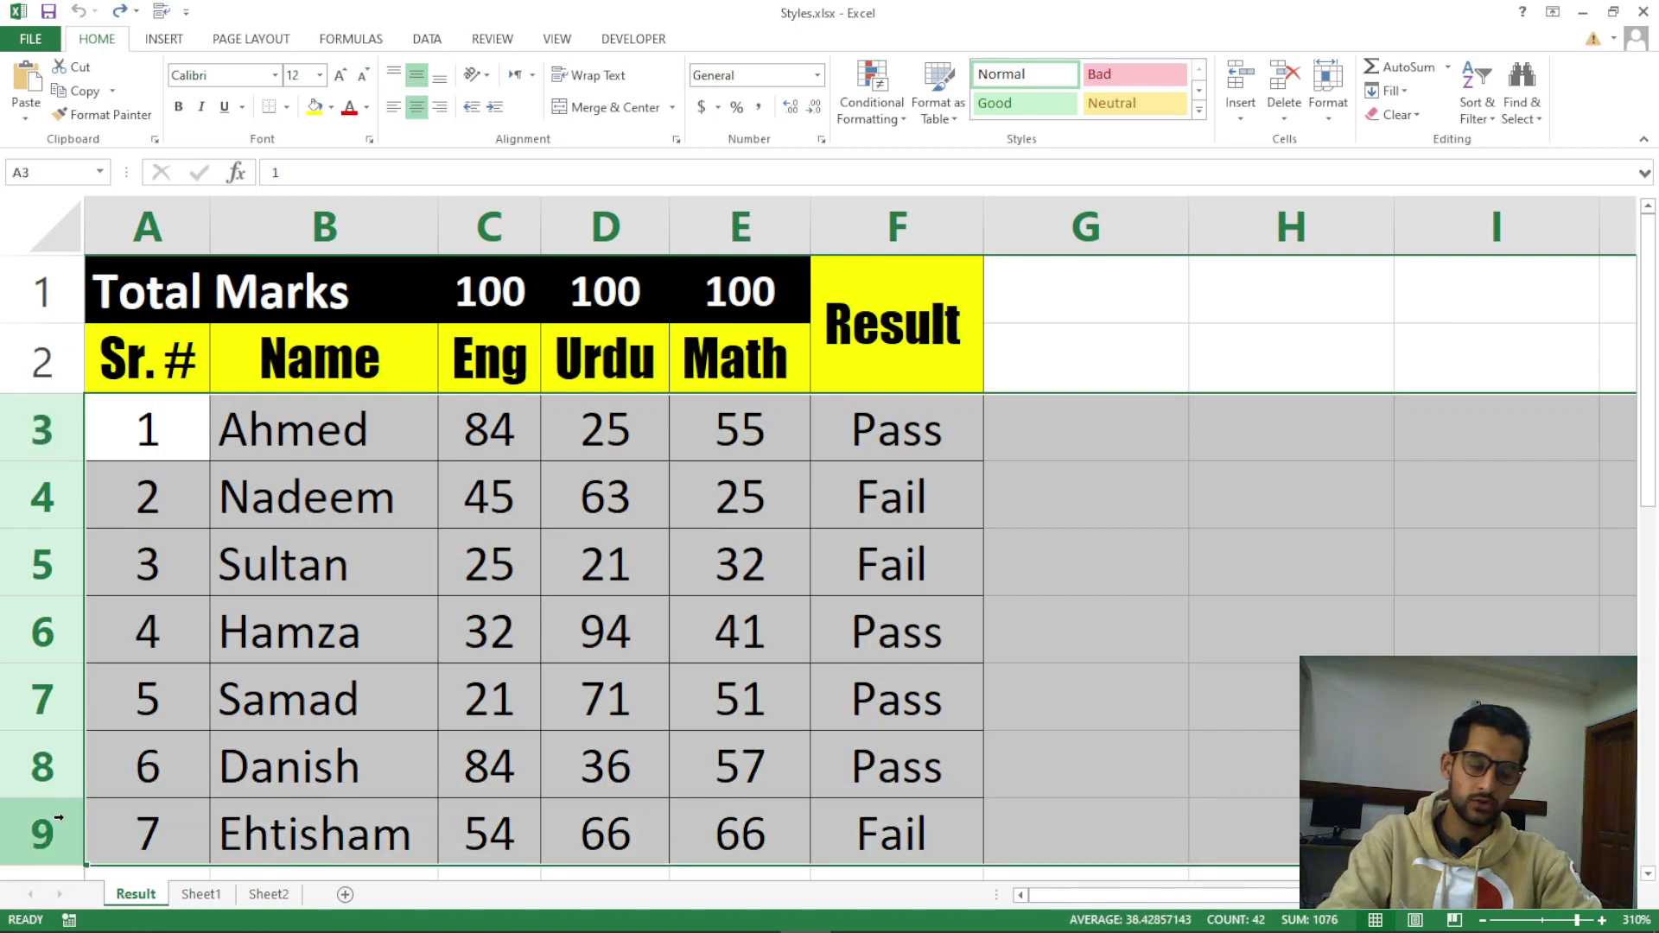
{"action": "left_click_drag", "start_coordinate": [42, 430], "coordinate": [42, 809]}
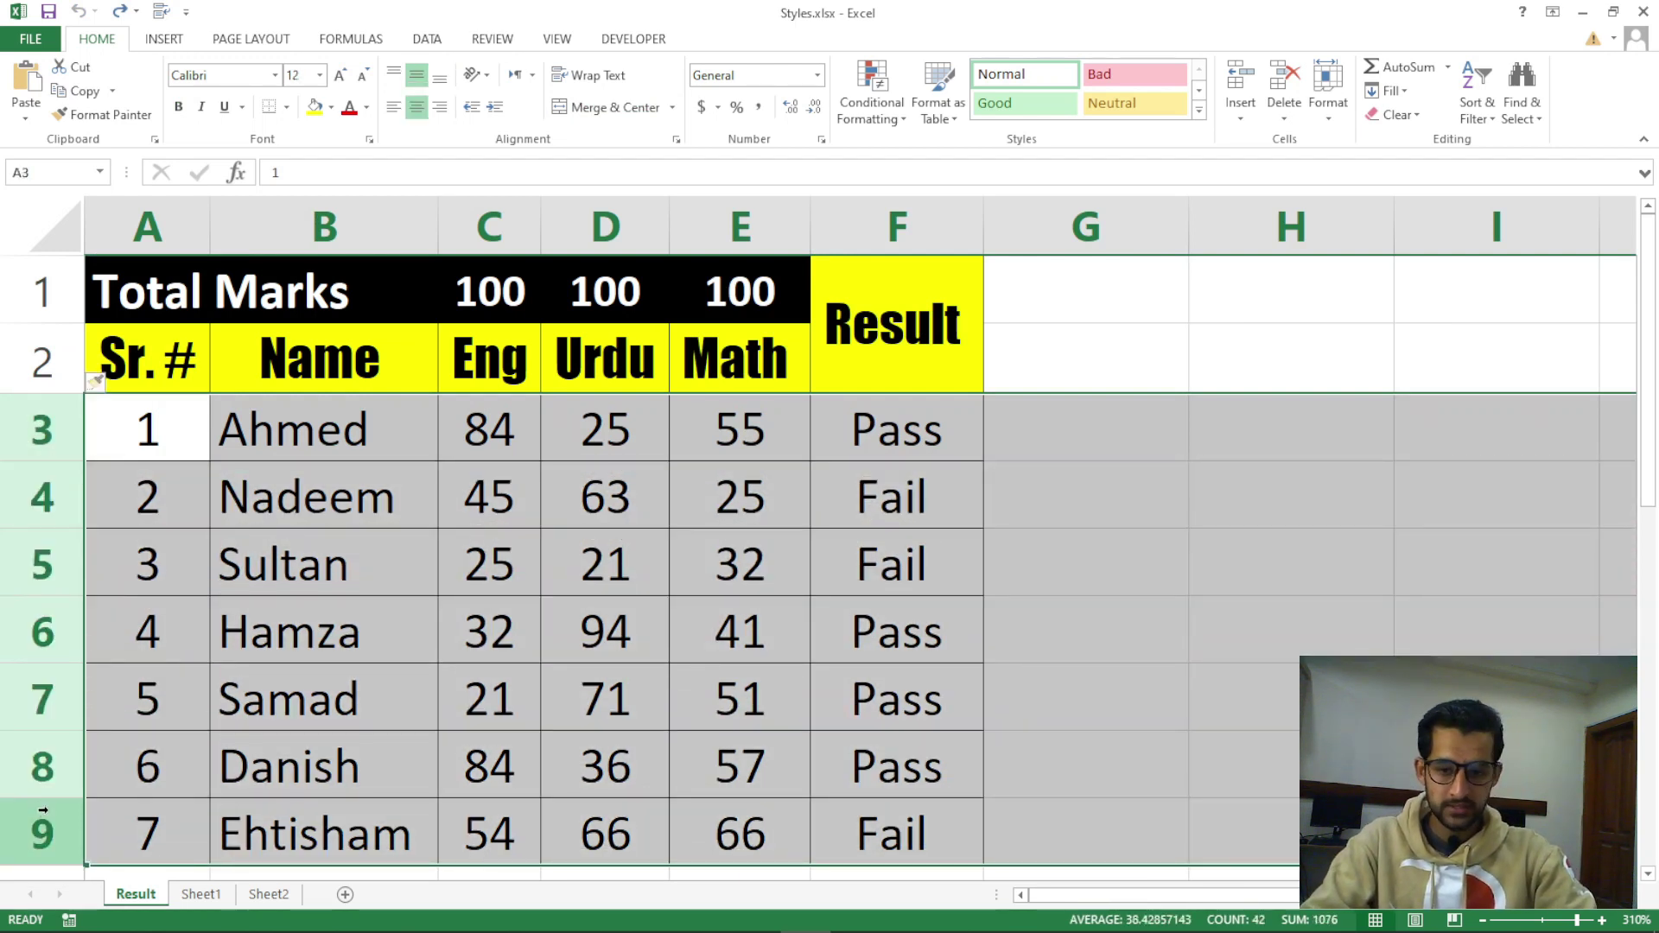
{"action": "key", "text": "ctrl+shift+equal"}
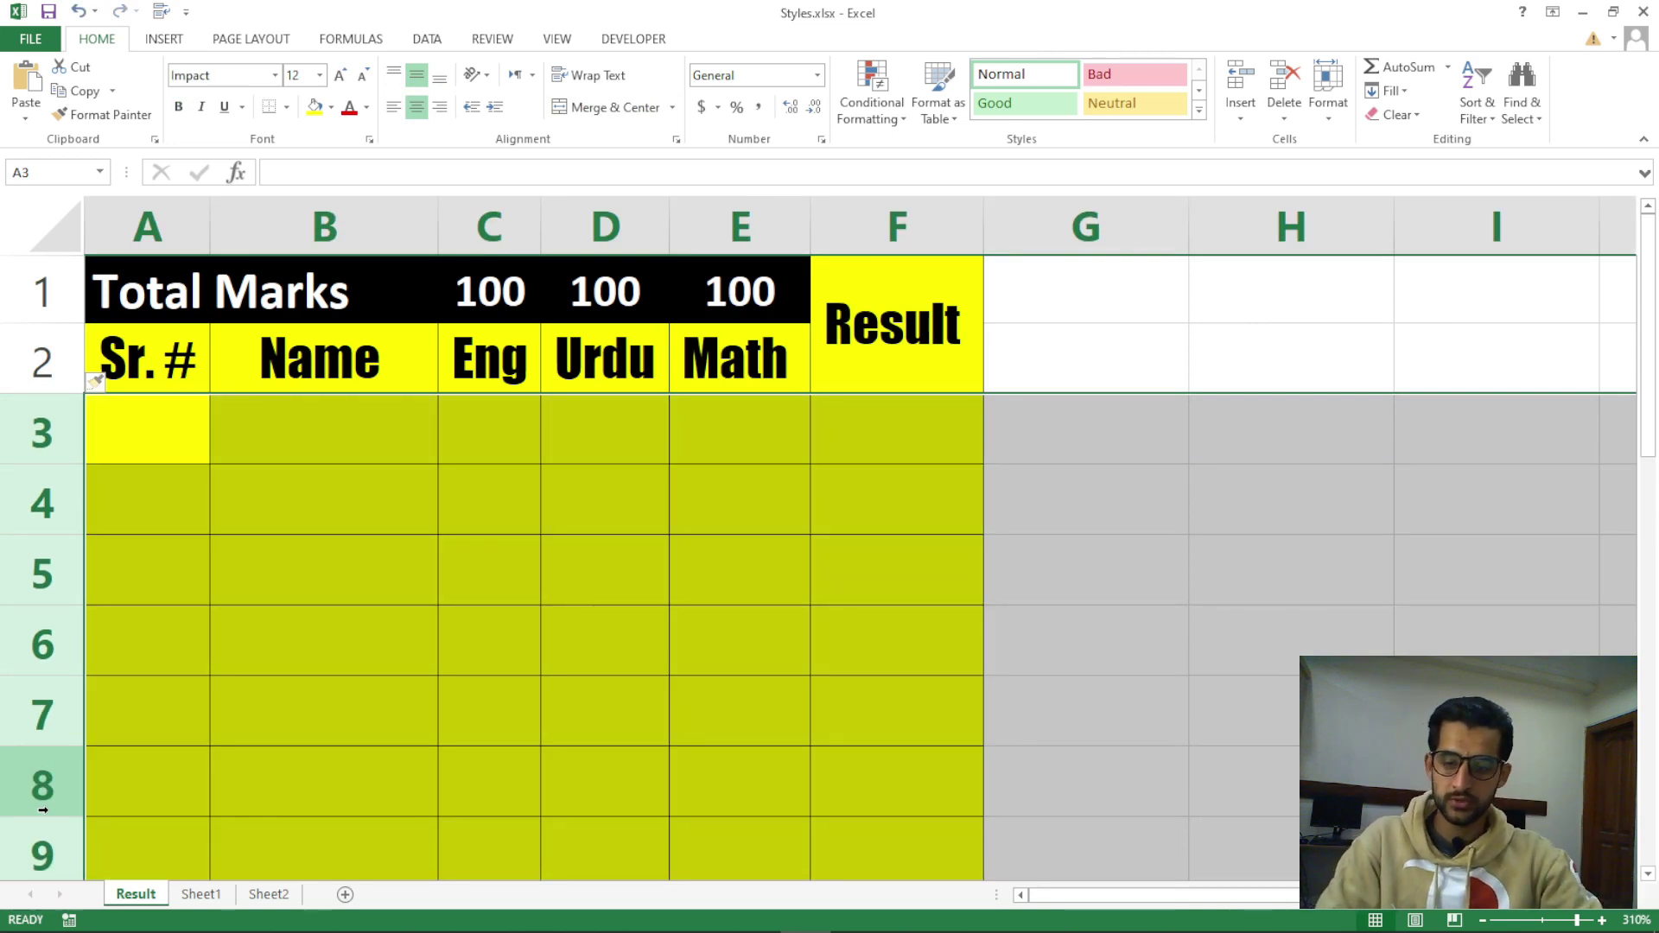
{"action": "scroll", "coordinate": [43, 810], "scroll_direction": "down", "scroll_amount": 2}
{"action": "scroll", "coordinate": [159, 833], "scroll_direction": "up", "scroll_amount": 2}
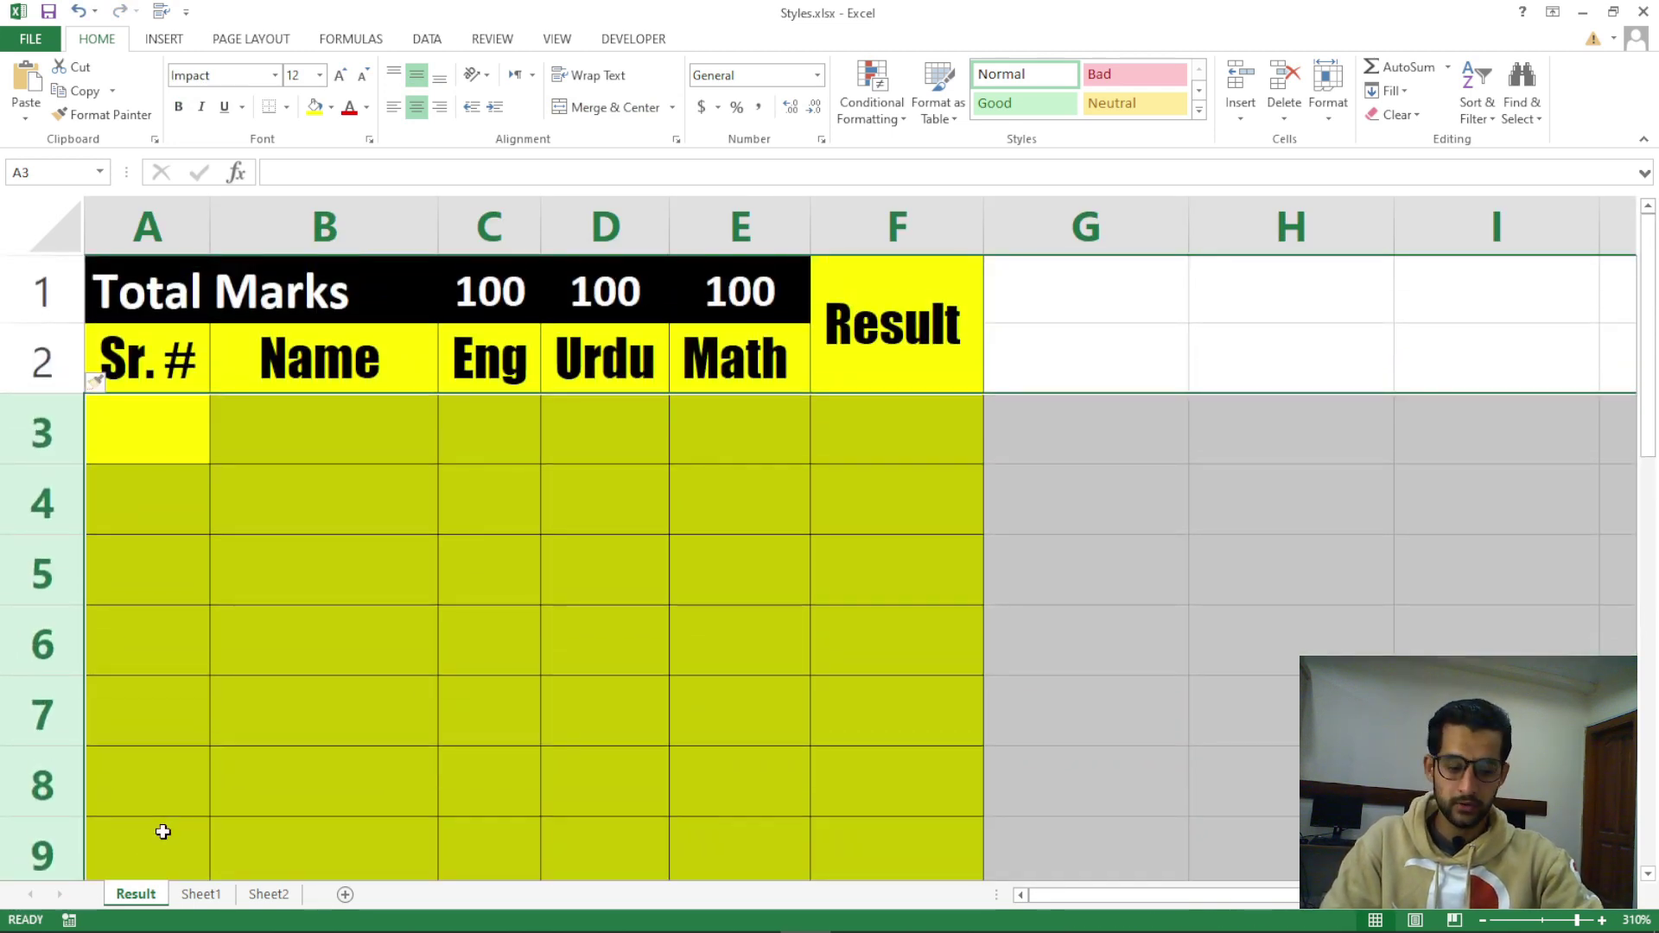
{"action": "key", "text": "ctrl+z"}
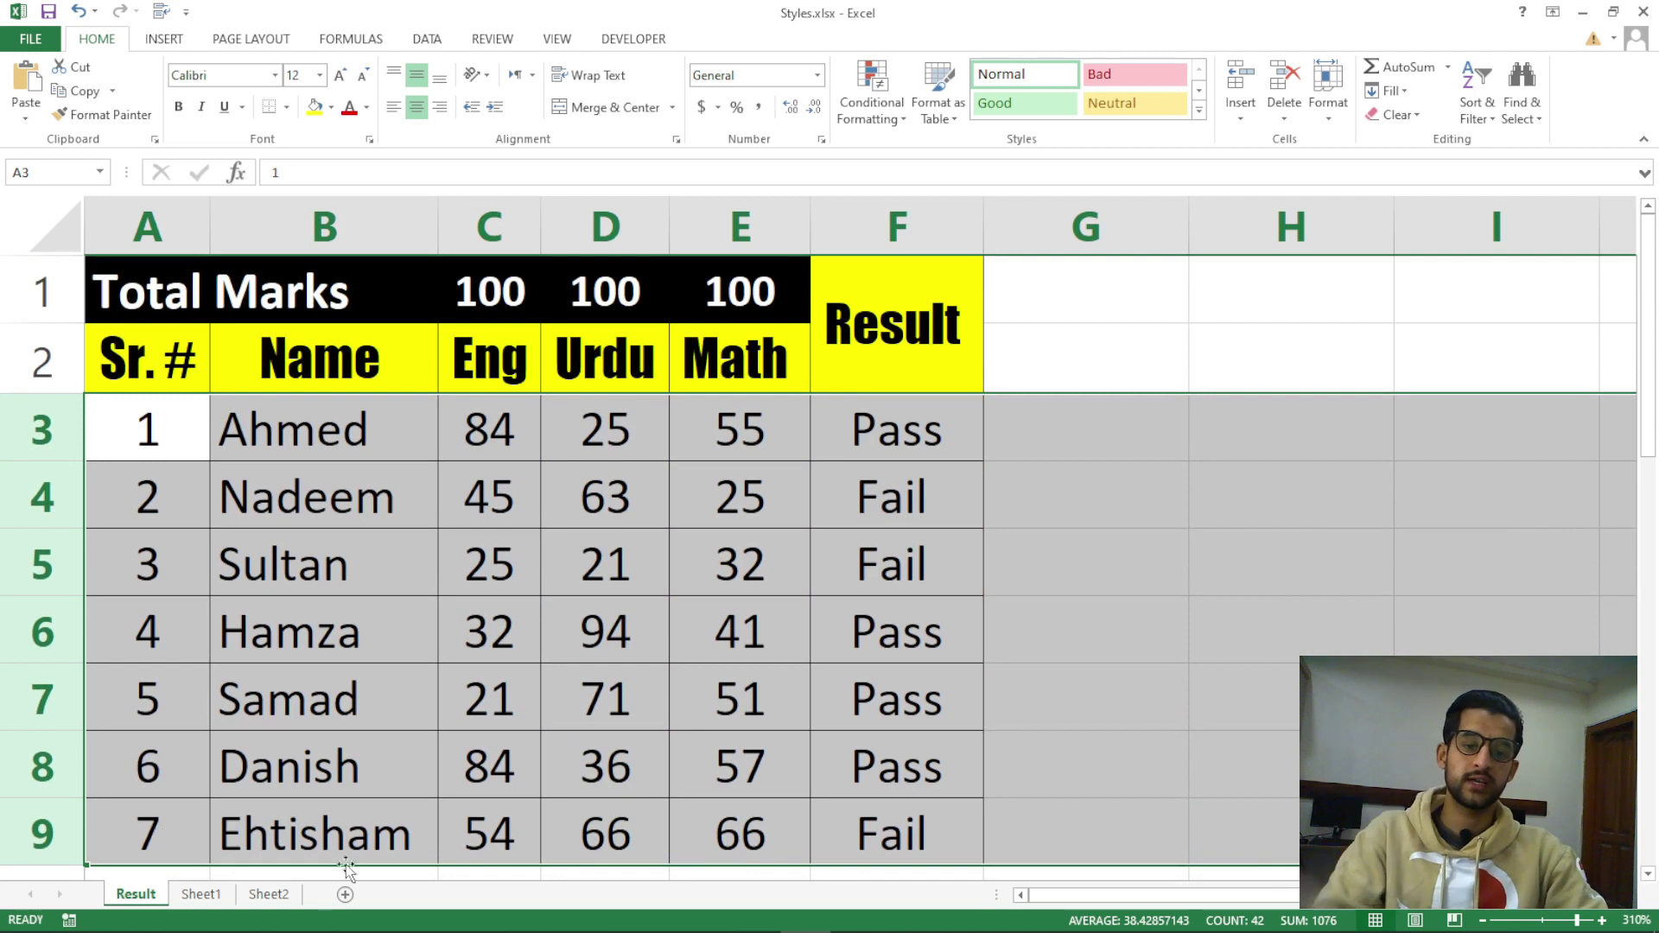
Delete the Ahmed and Nadeem rows, then restore them with undo
{"action": "left_click", "coordinate": [1054, 522]}
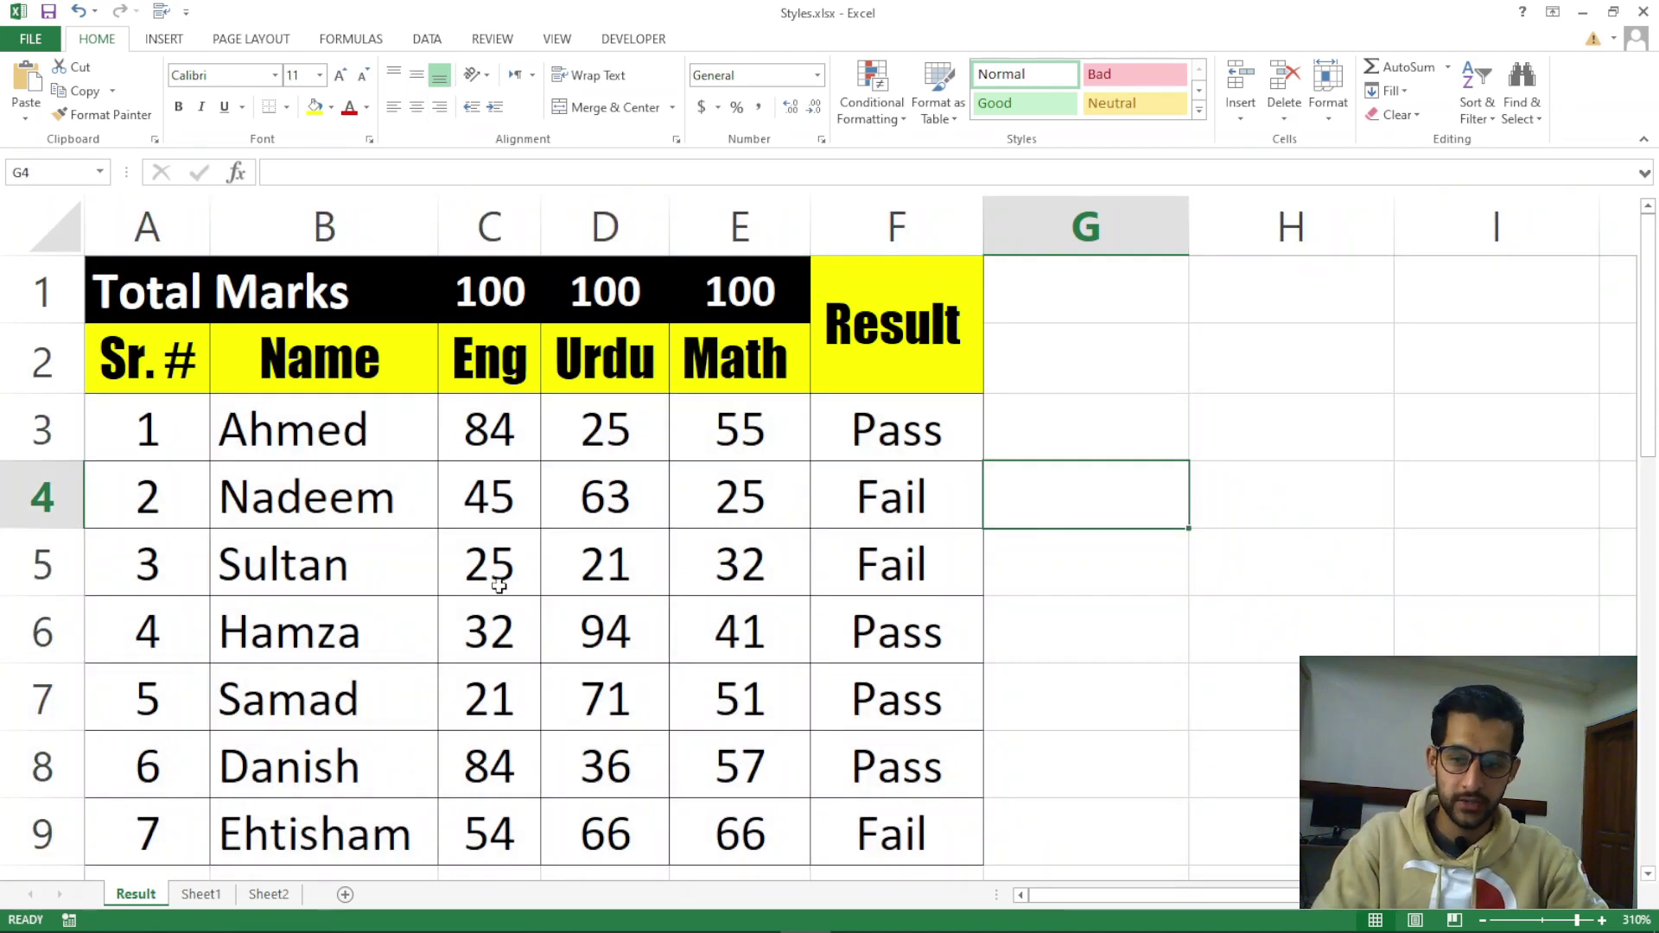
{"action": "left_click_drag", "start_coordinate": [39, 430], "coordinate": [34, 498]}
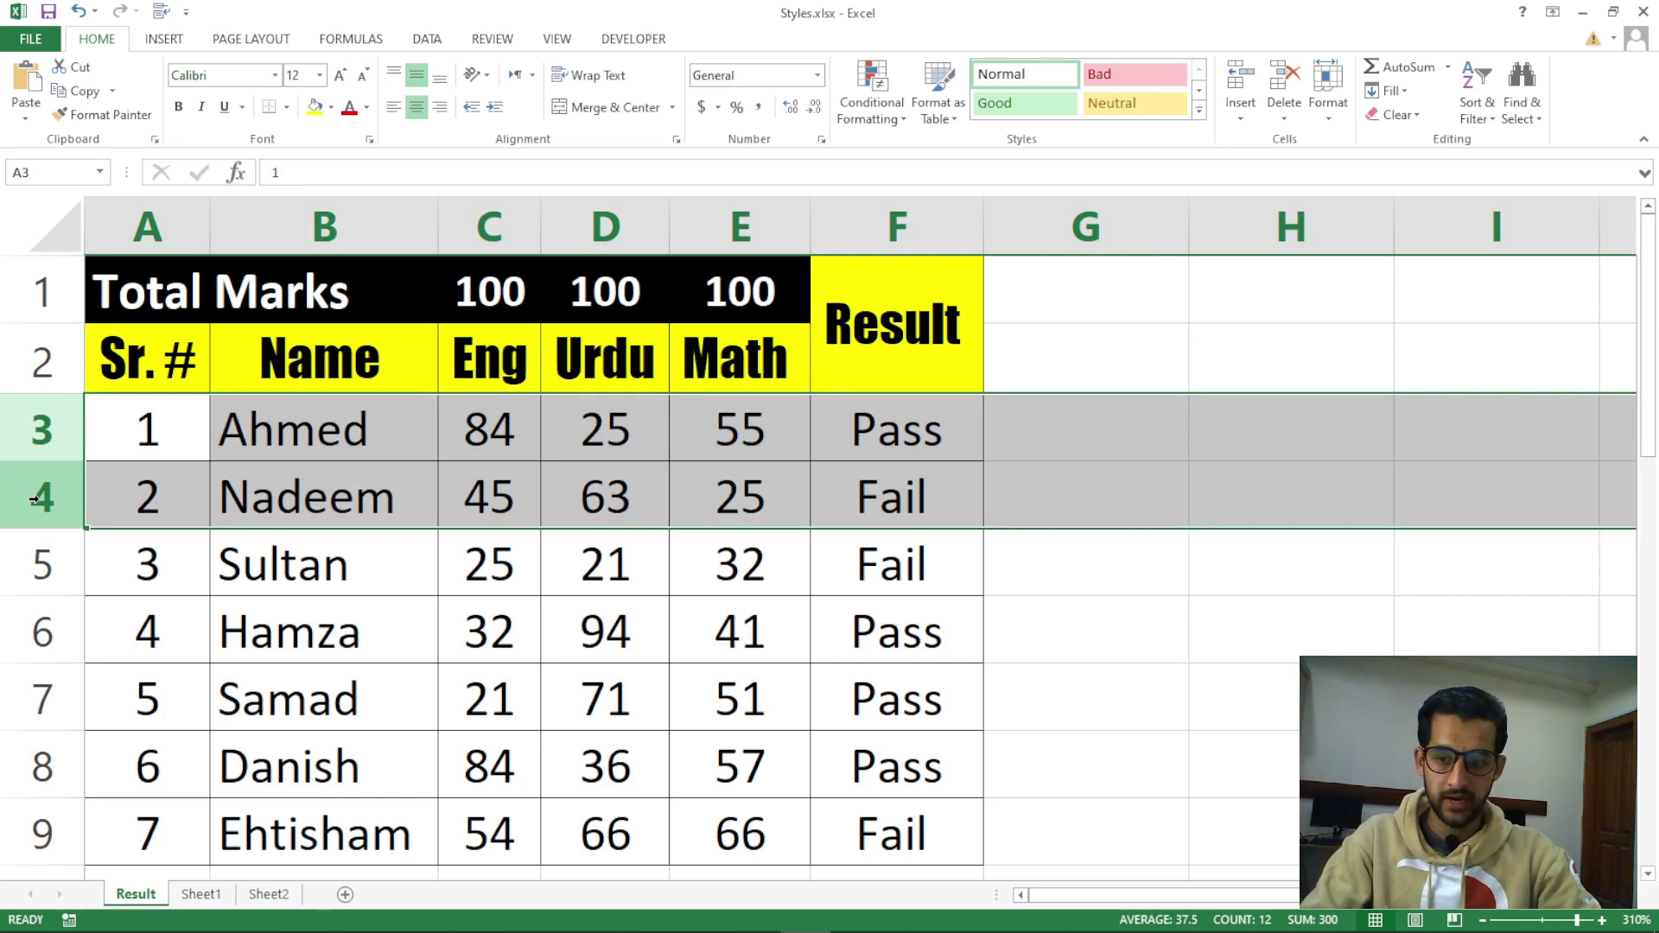
{"action": "key", "text": "ctrl+minus"}
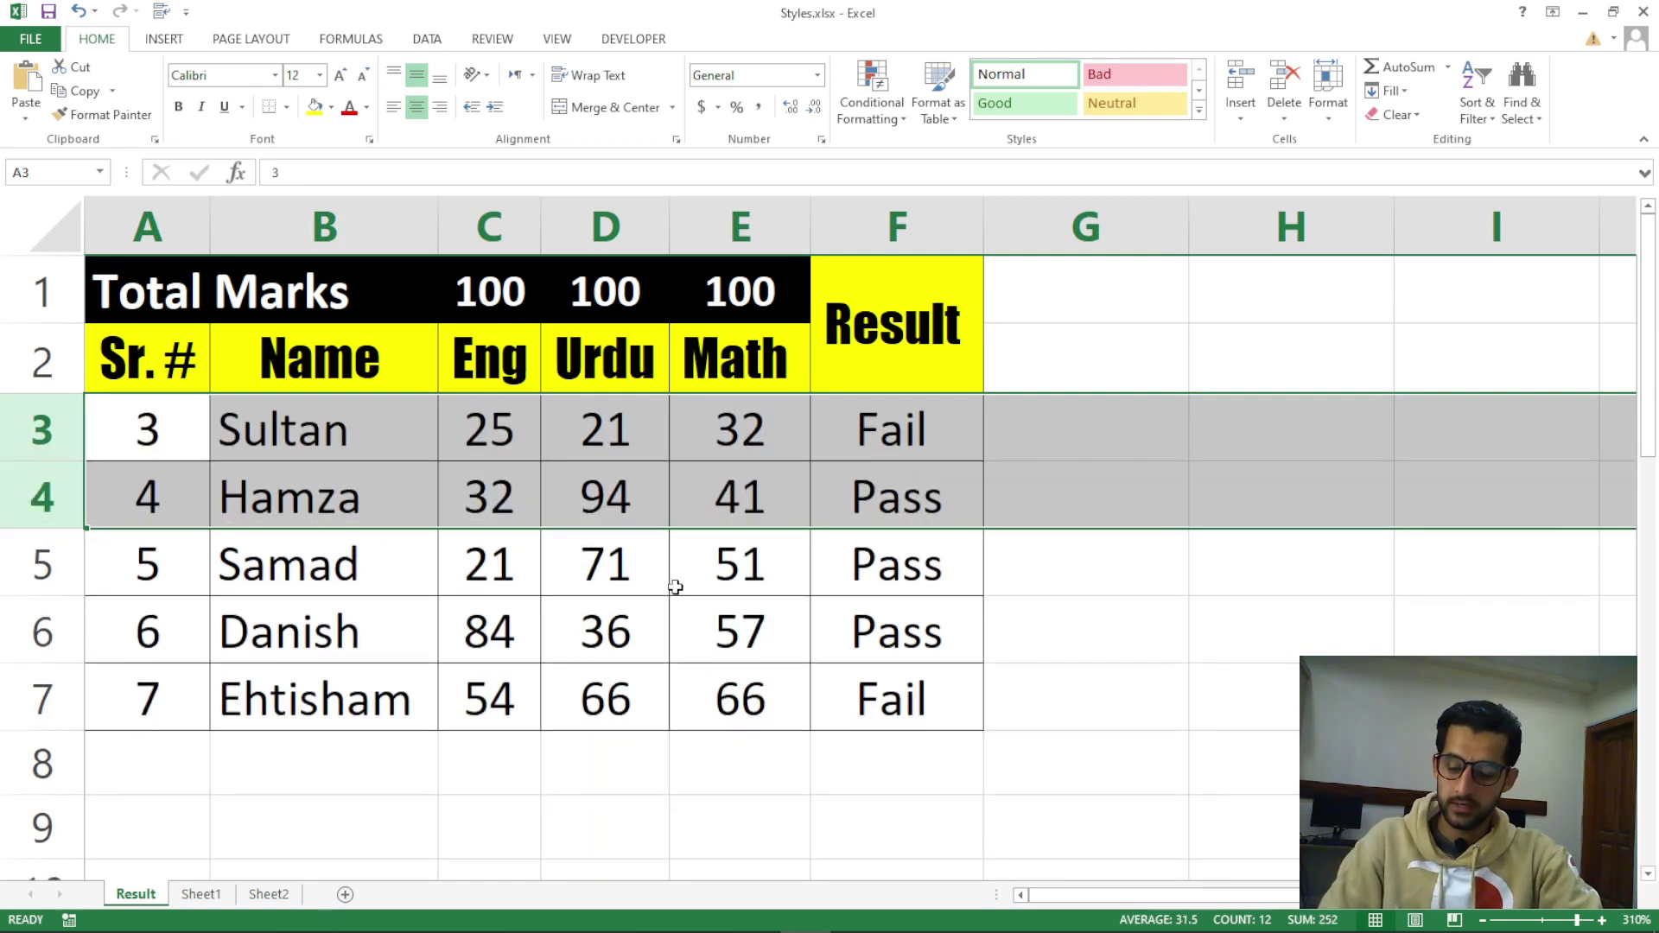
{"action": "key", "text": "ctrl+z"}
Select various Math and Result cells and columns in the marks table
{"action": "left_click", "coordinate": [1064, 551]}
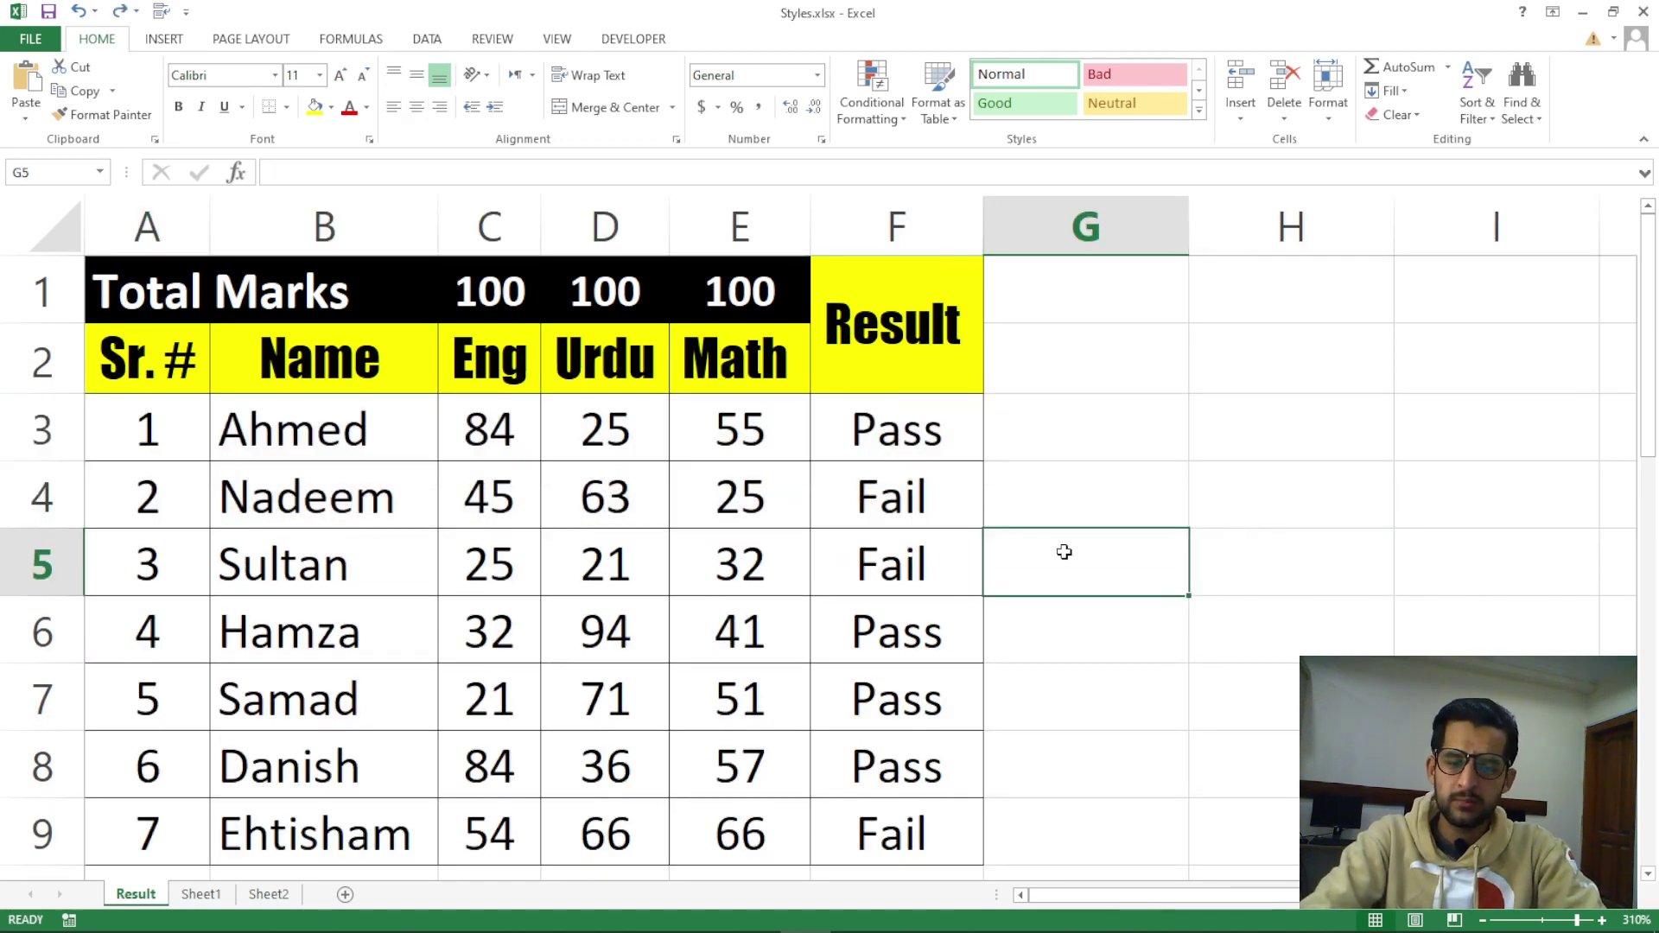
{"action": "left_click", "coordinate": [899, 582]}
{"action": "left_click", "coordinate": [912, 505]}
{"action": "left_click", "coordinate": [749, 511]}
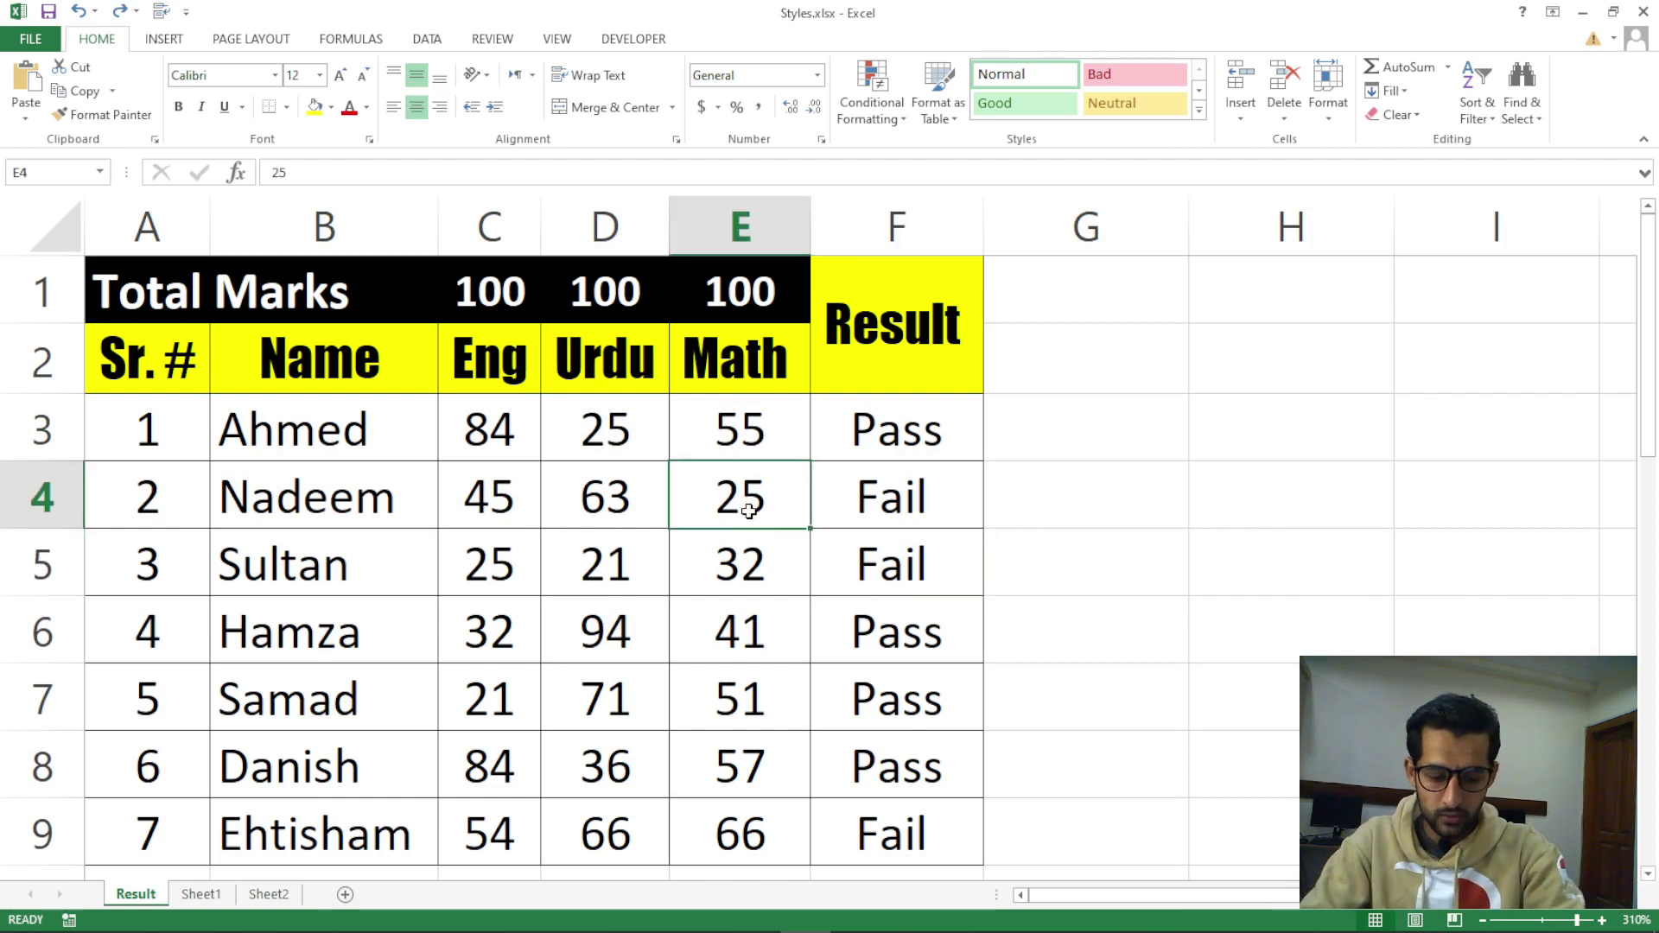
{"action": "left_click", "coordinate": [1020, 498]}
{"action": "left_click", "coordinate": [930, 431]}
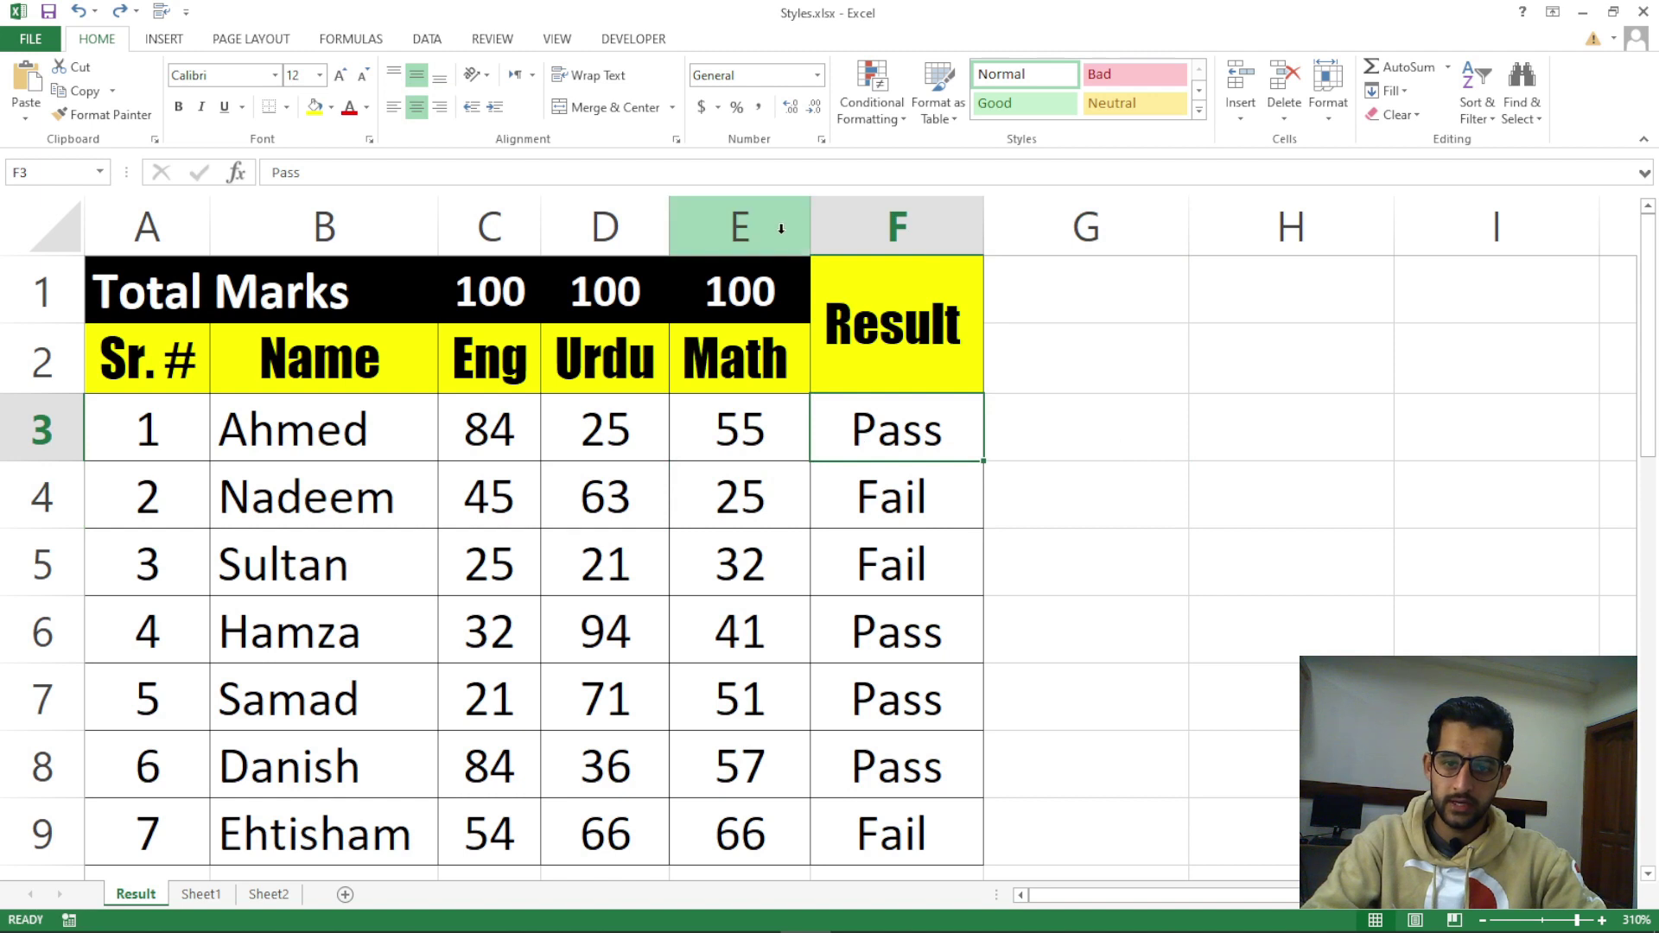
{"action": "left_click_drag", "start_coordinate": [759, 227], "coordinate": [829, 226]}
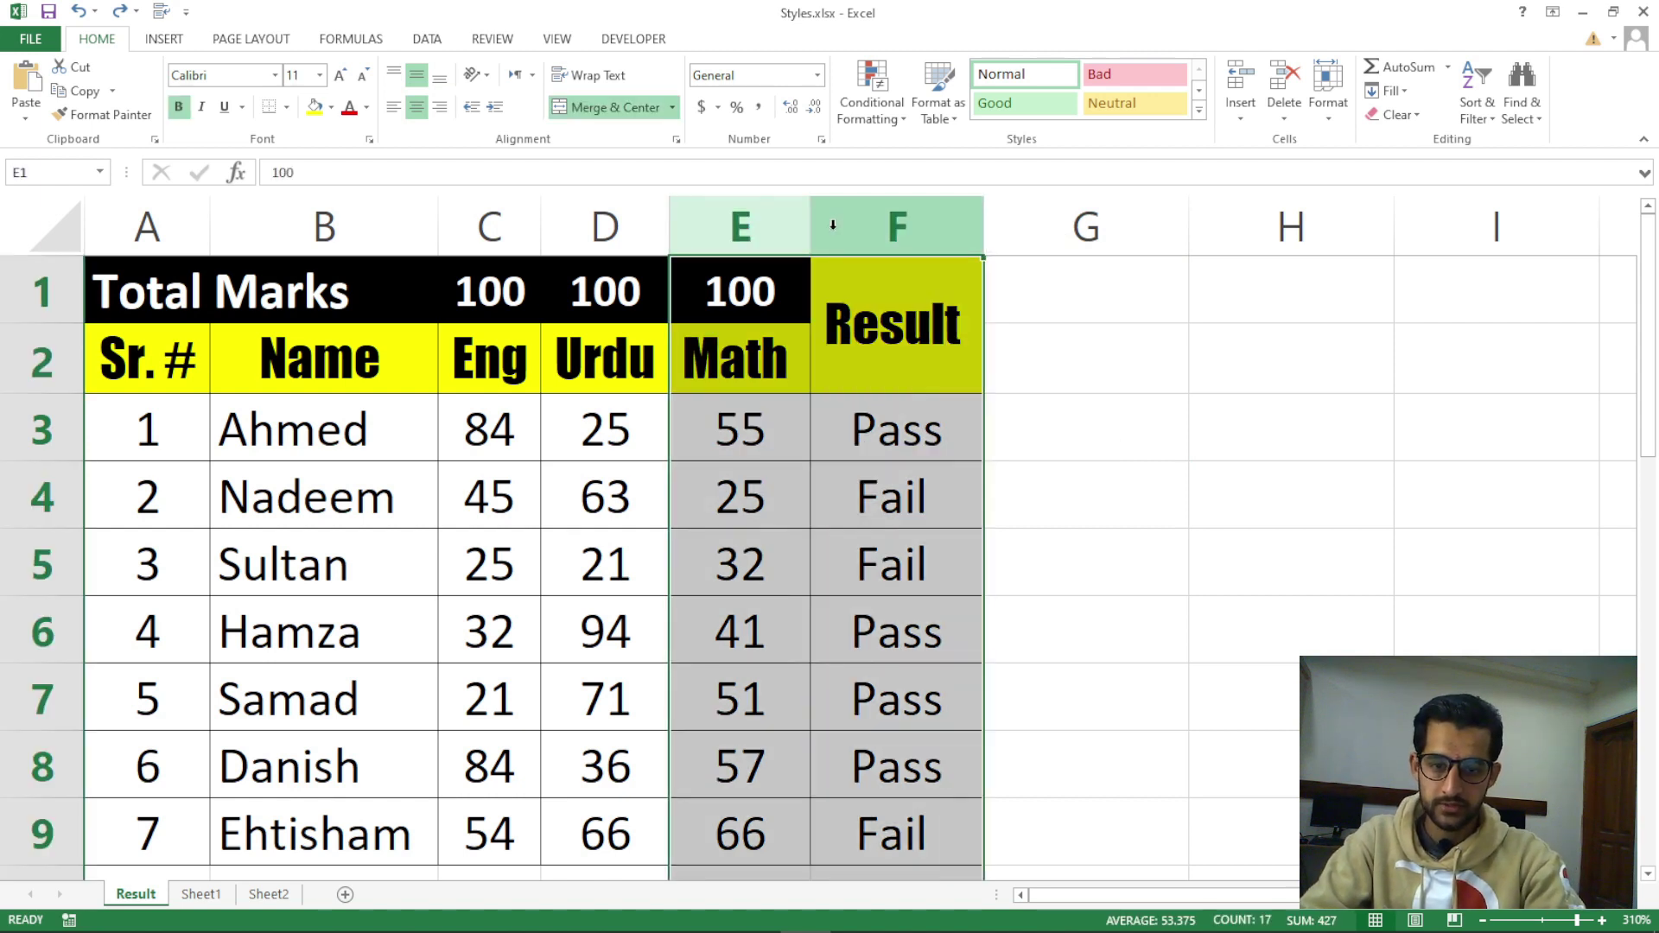
{"action": "left_click_drag", "start_coordinate": [899, 429], "coordinate": [899, 497]}
{"action": "left_click", "coordinate": [743, 428]}
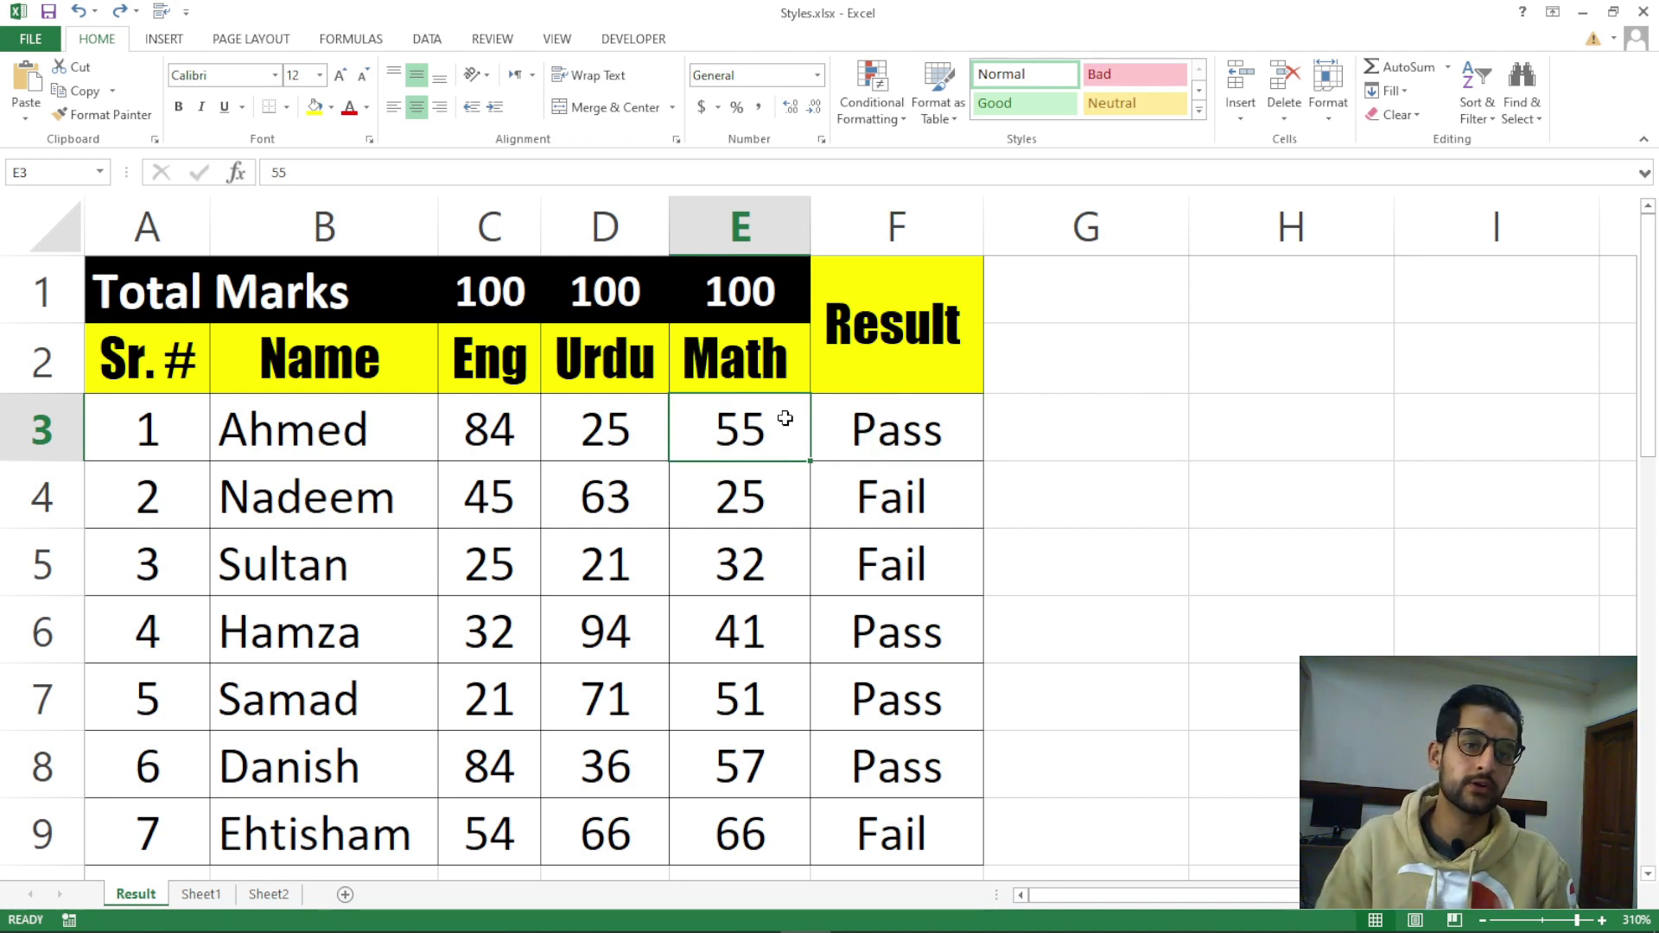
Browse the Insert, Delete and Format dropdowns without choosing, select G3, then go to Sheet1
{"action": "left_click", "coordinate": [1263, 127]}
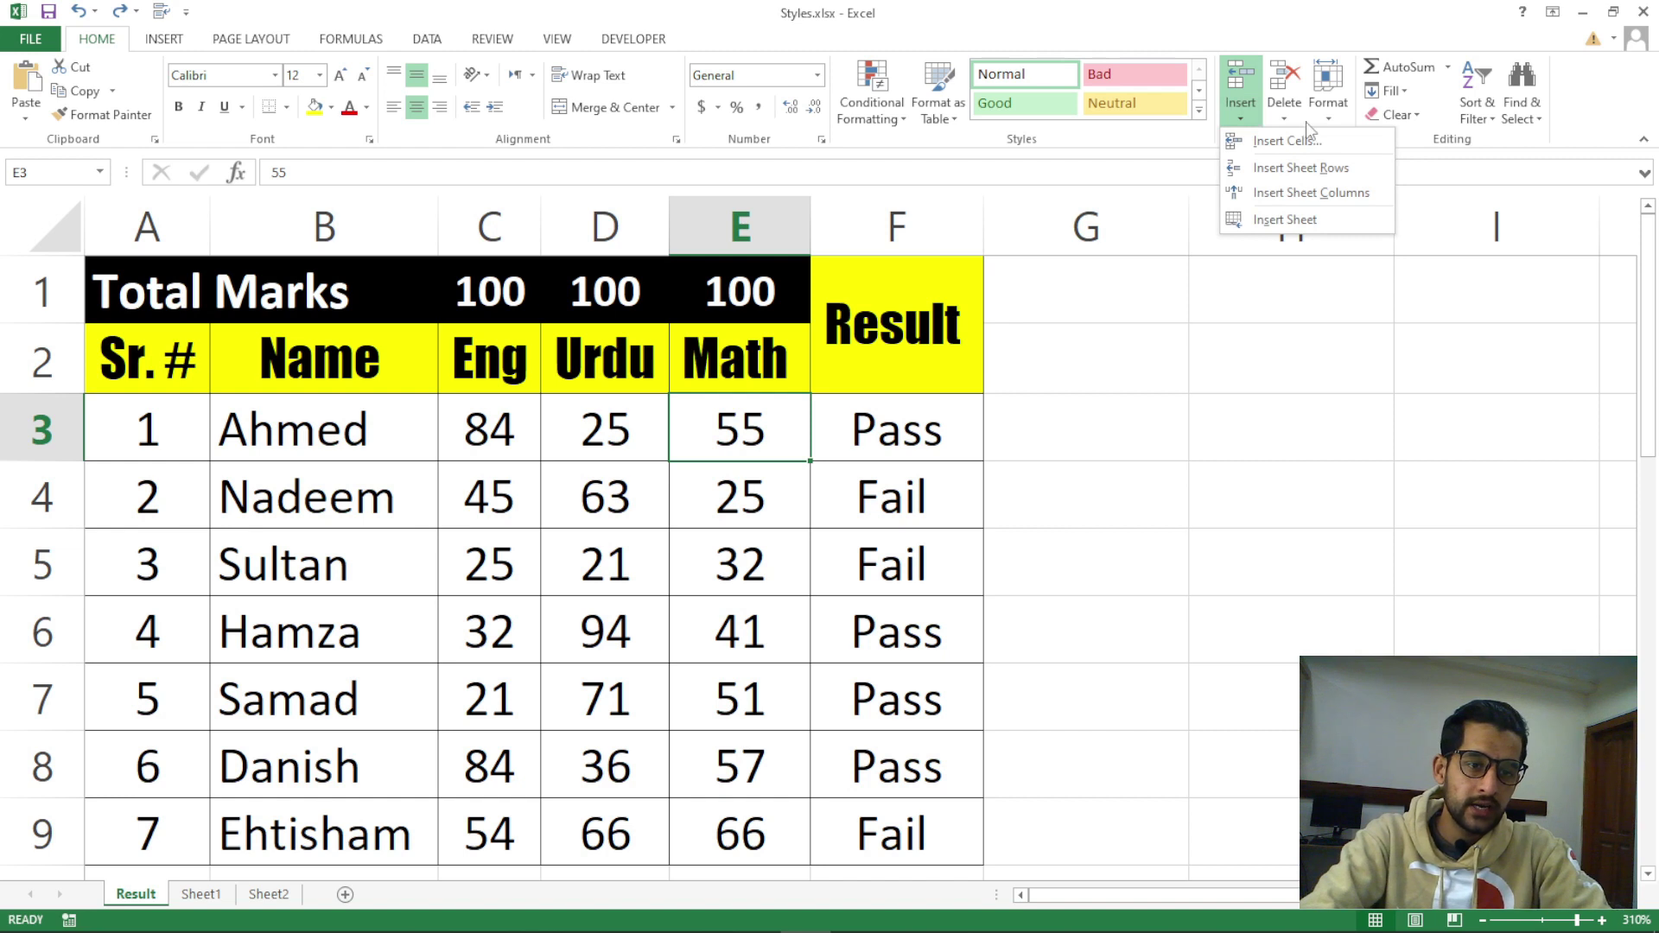
{"action": "left_click", "coordinate": [1288, 119]}
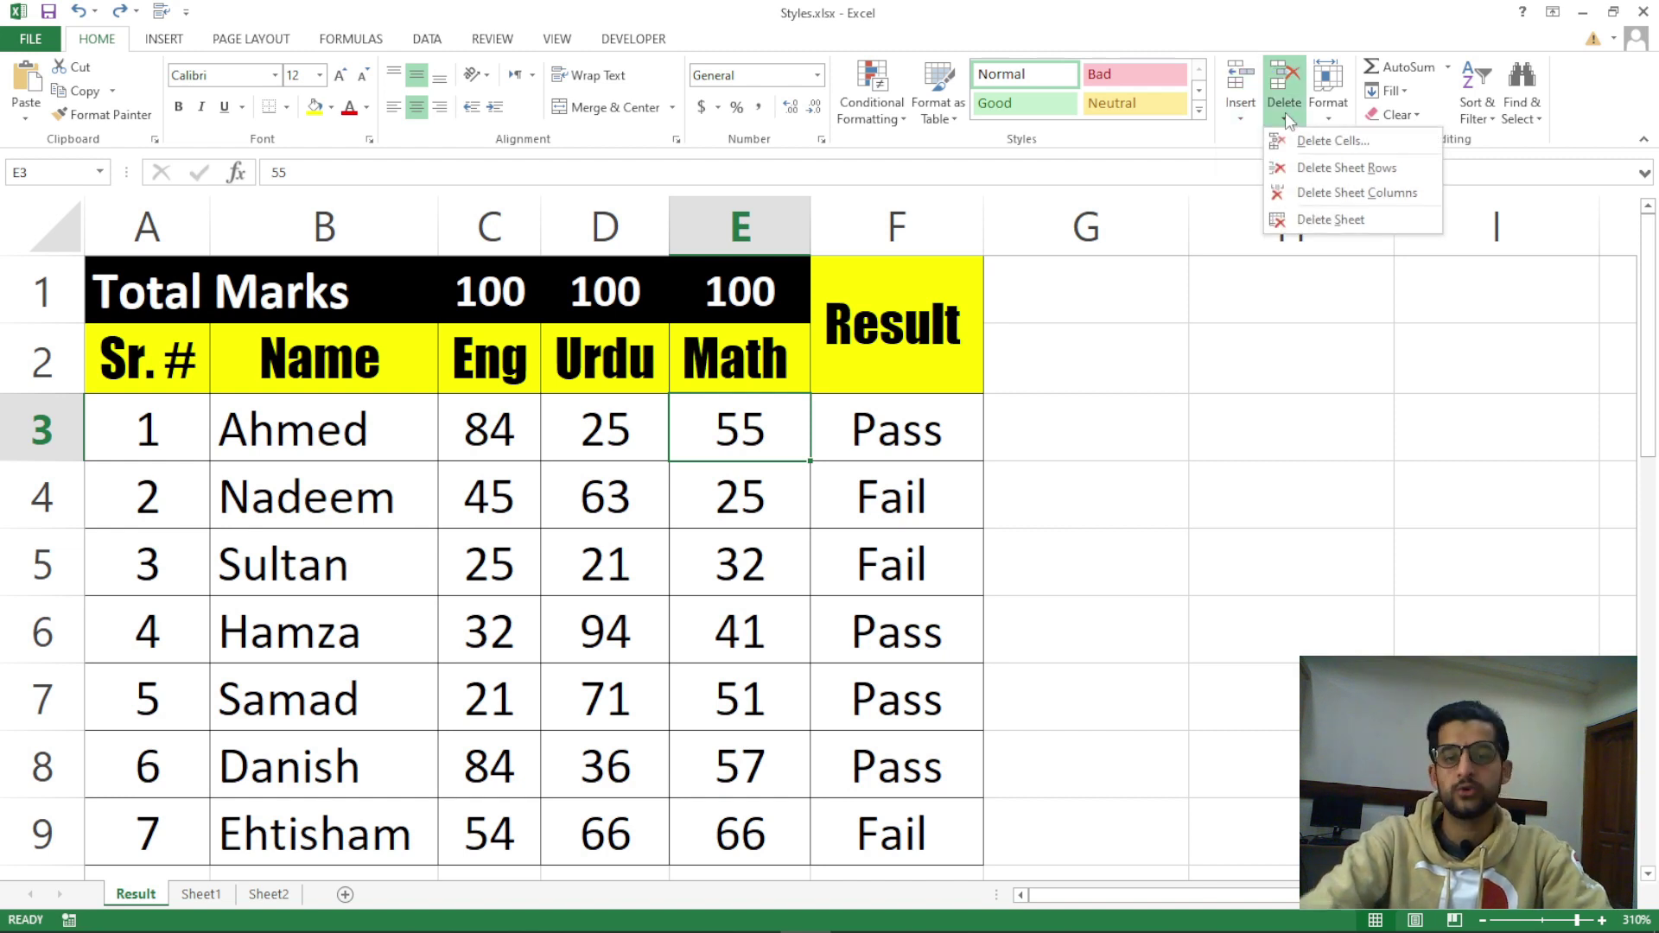
{"action": "left_click", "coordinate": [1331, 116]}
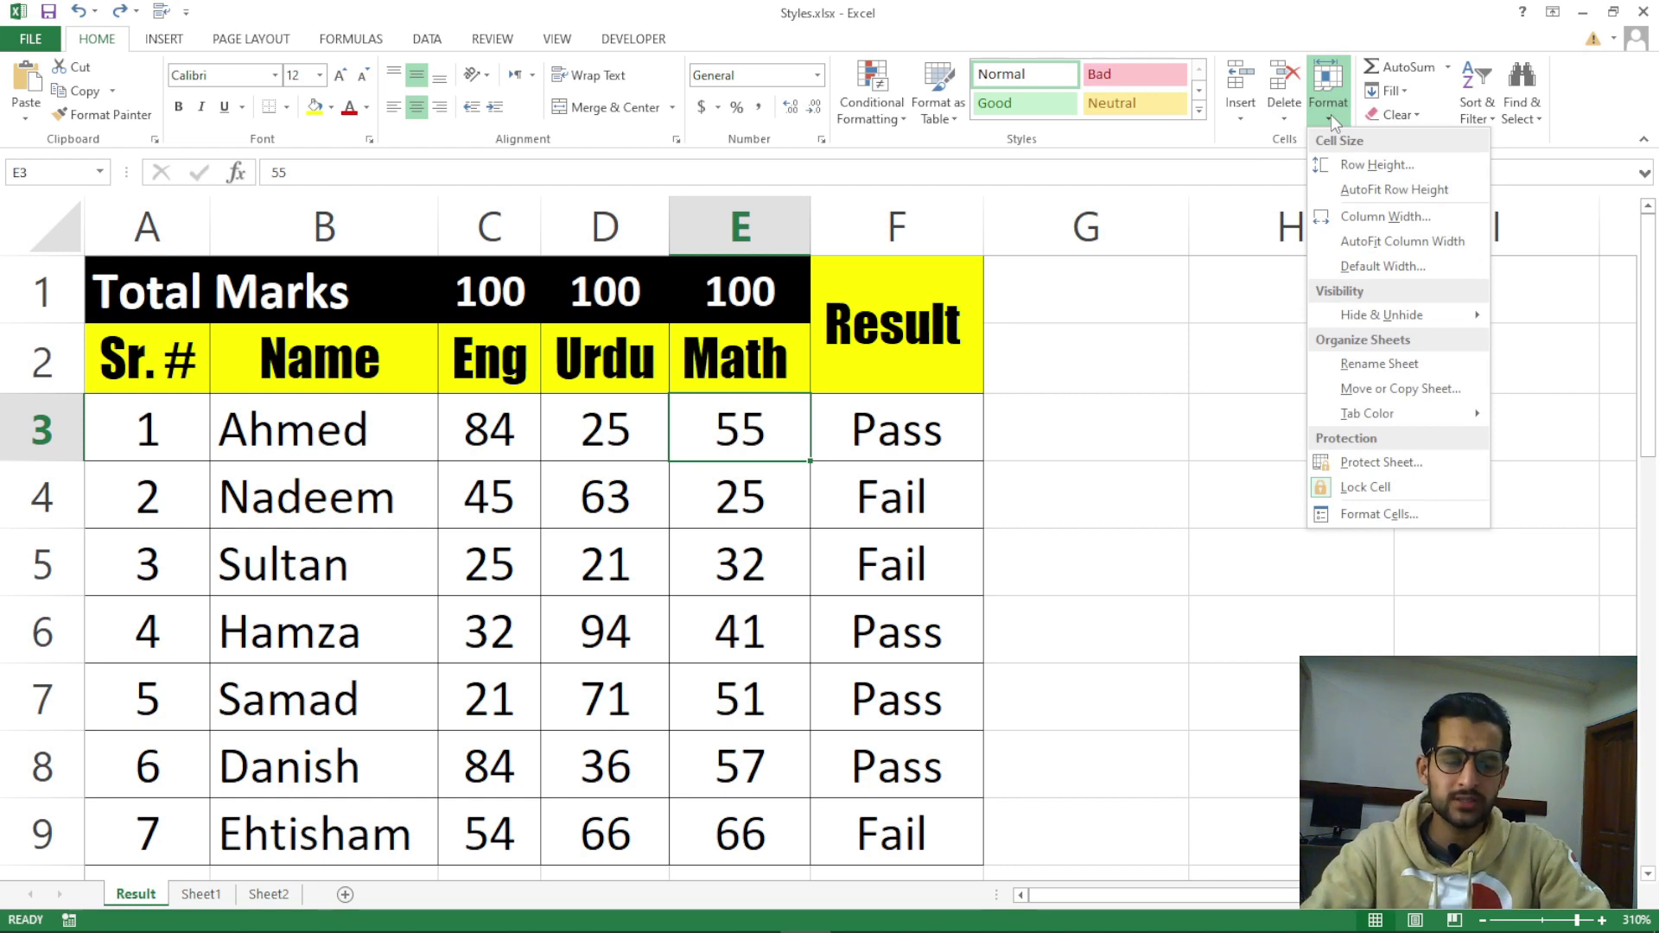
{"action": "left_click", "coordinate": [1103, 464]}
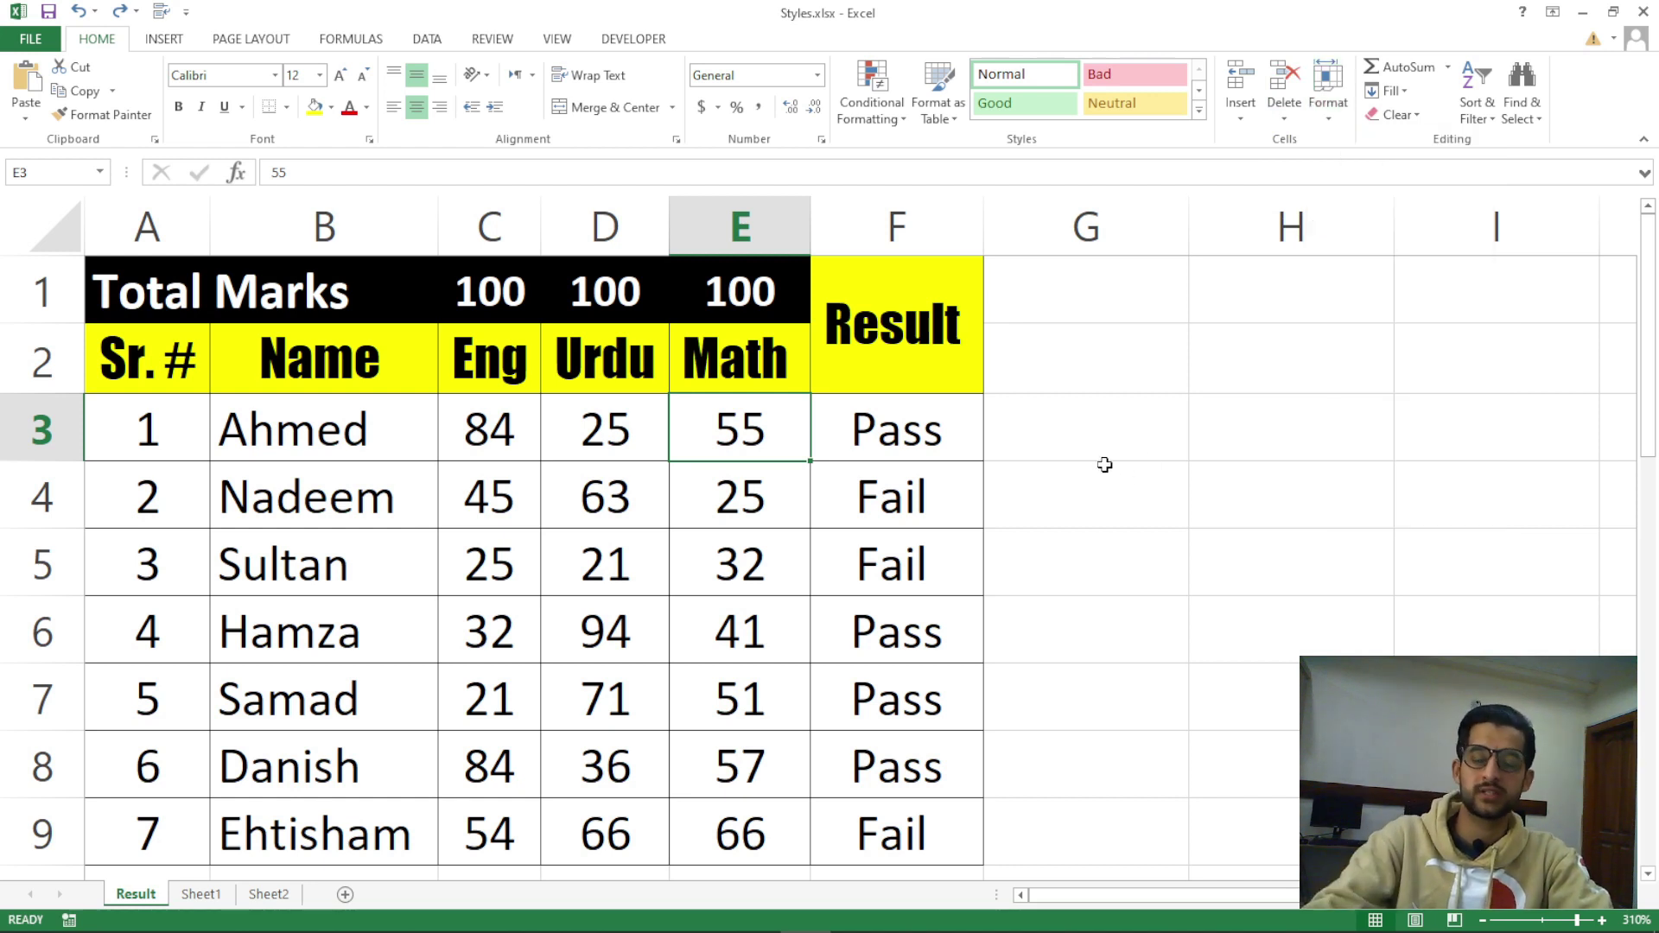
{"action": "left_click", "coordinate": [1123, 477]}
{"action": "left_click", "coordinate": [1094, 413]}
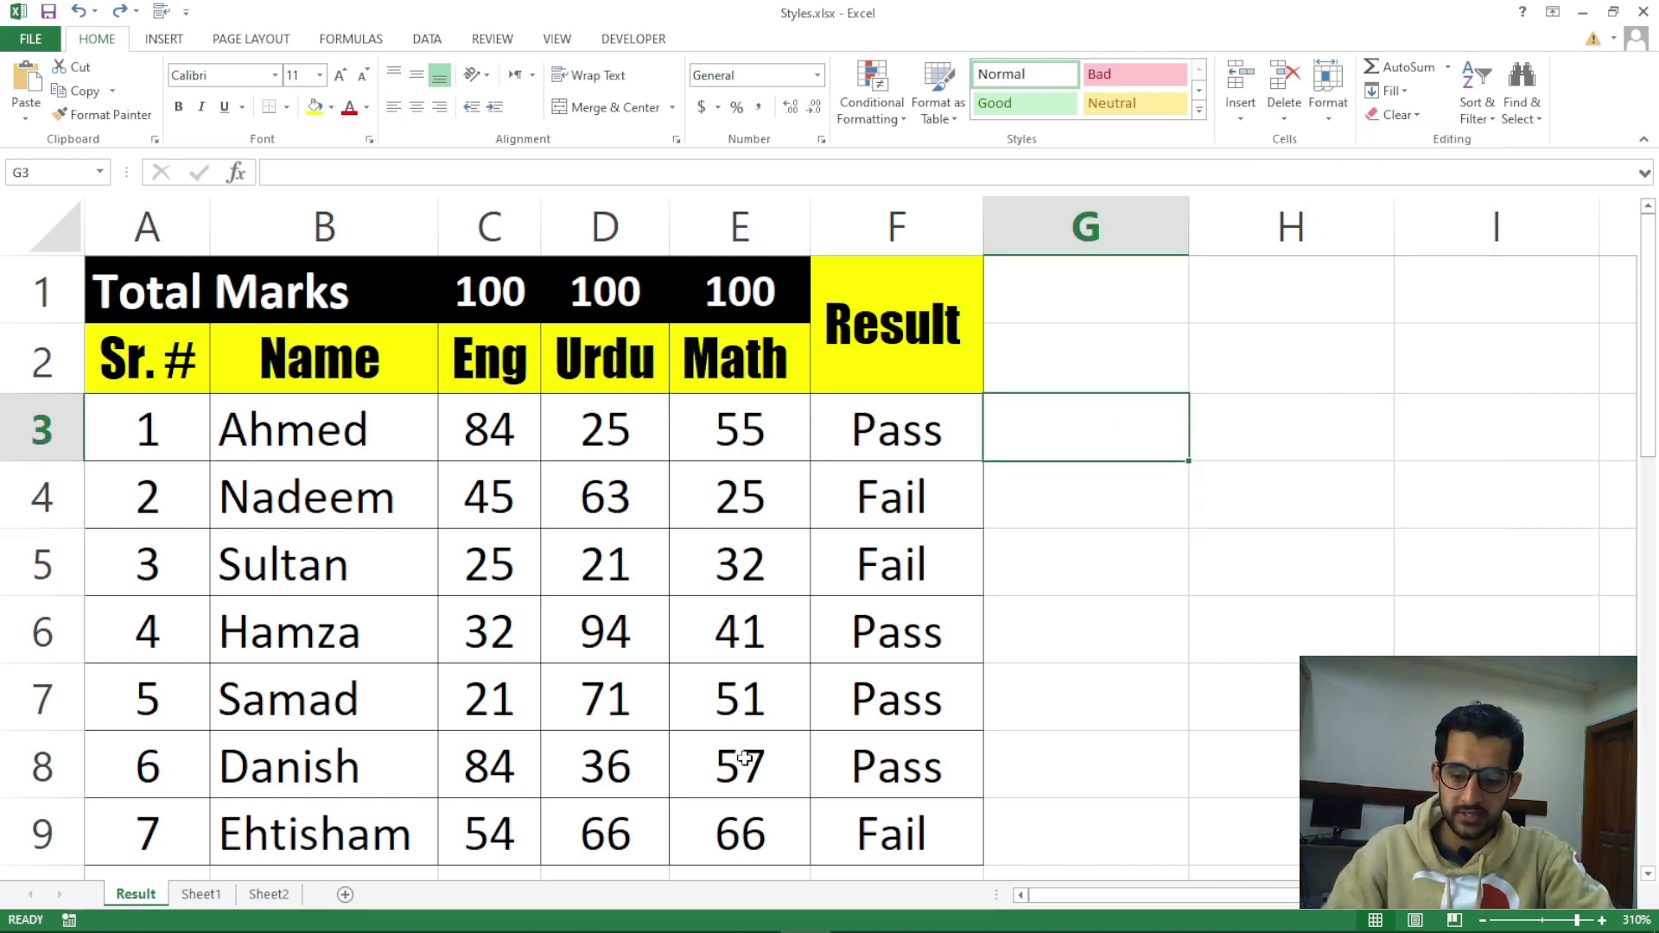
{"action": "left_click", "coordinate": [200, 895]}
Switch to Sheet2 and select the ITEMS, CITY and SALES column ranges
{"action": "left_click", "coordinate": [269, 894]}
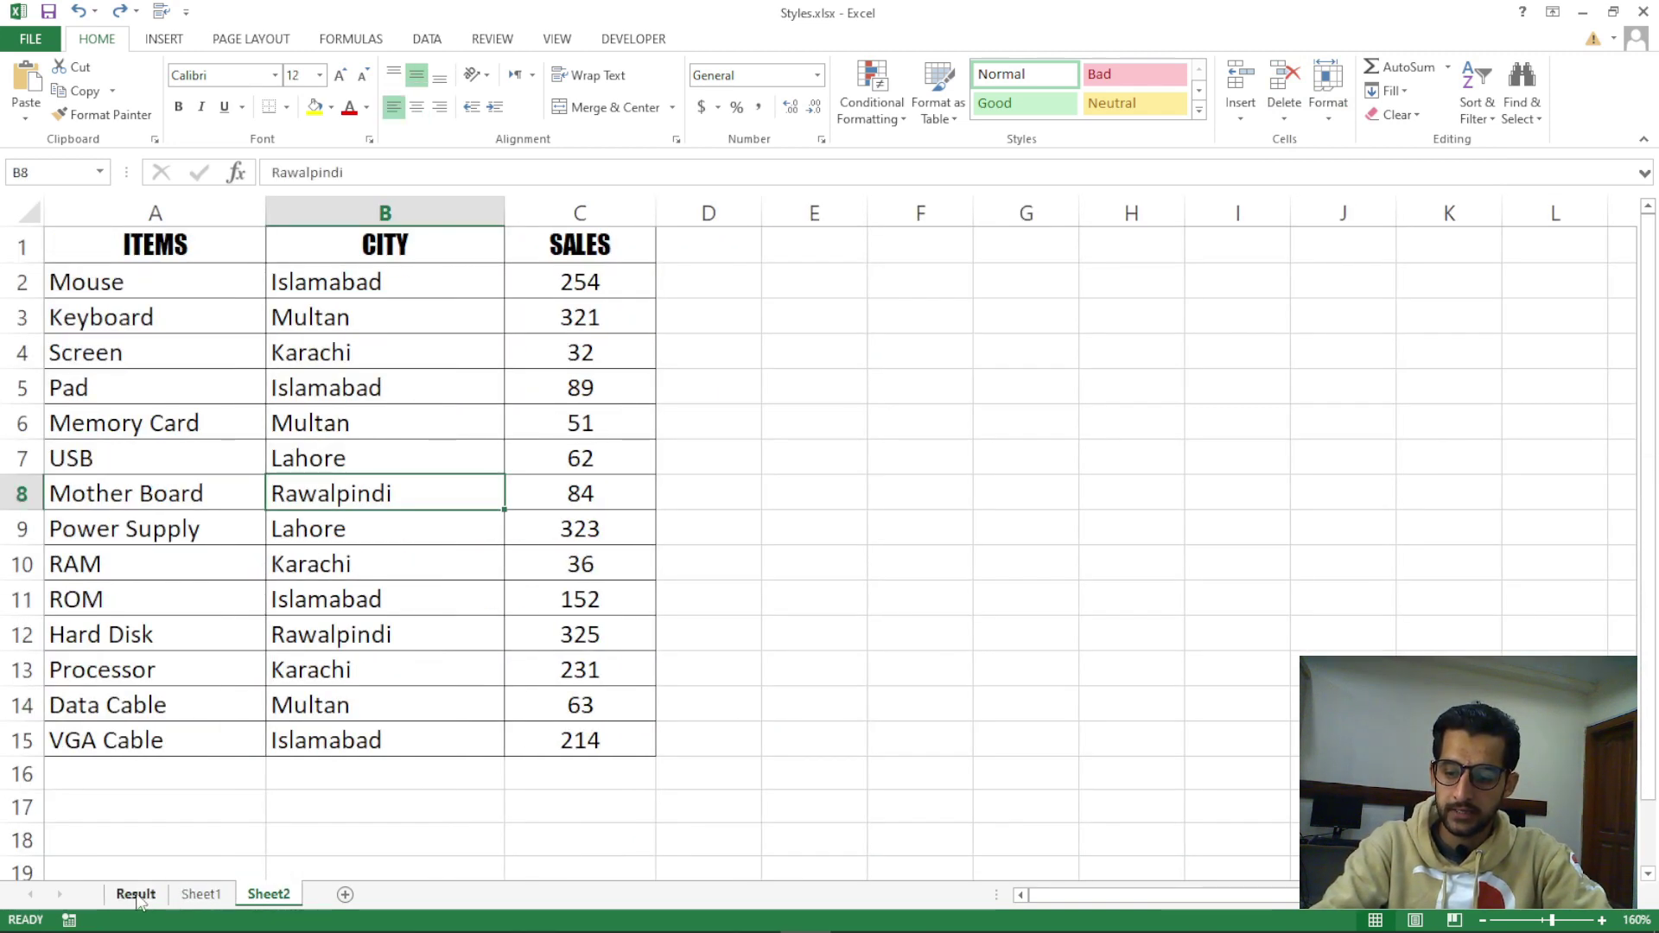
{"action": "left_click", "coordinate": [384, 600]}
{"action": "left_click", "coordinate": [726, 541]}
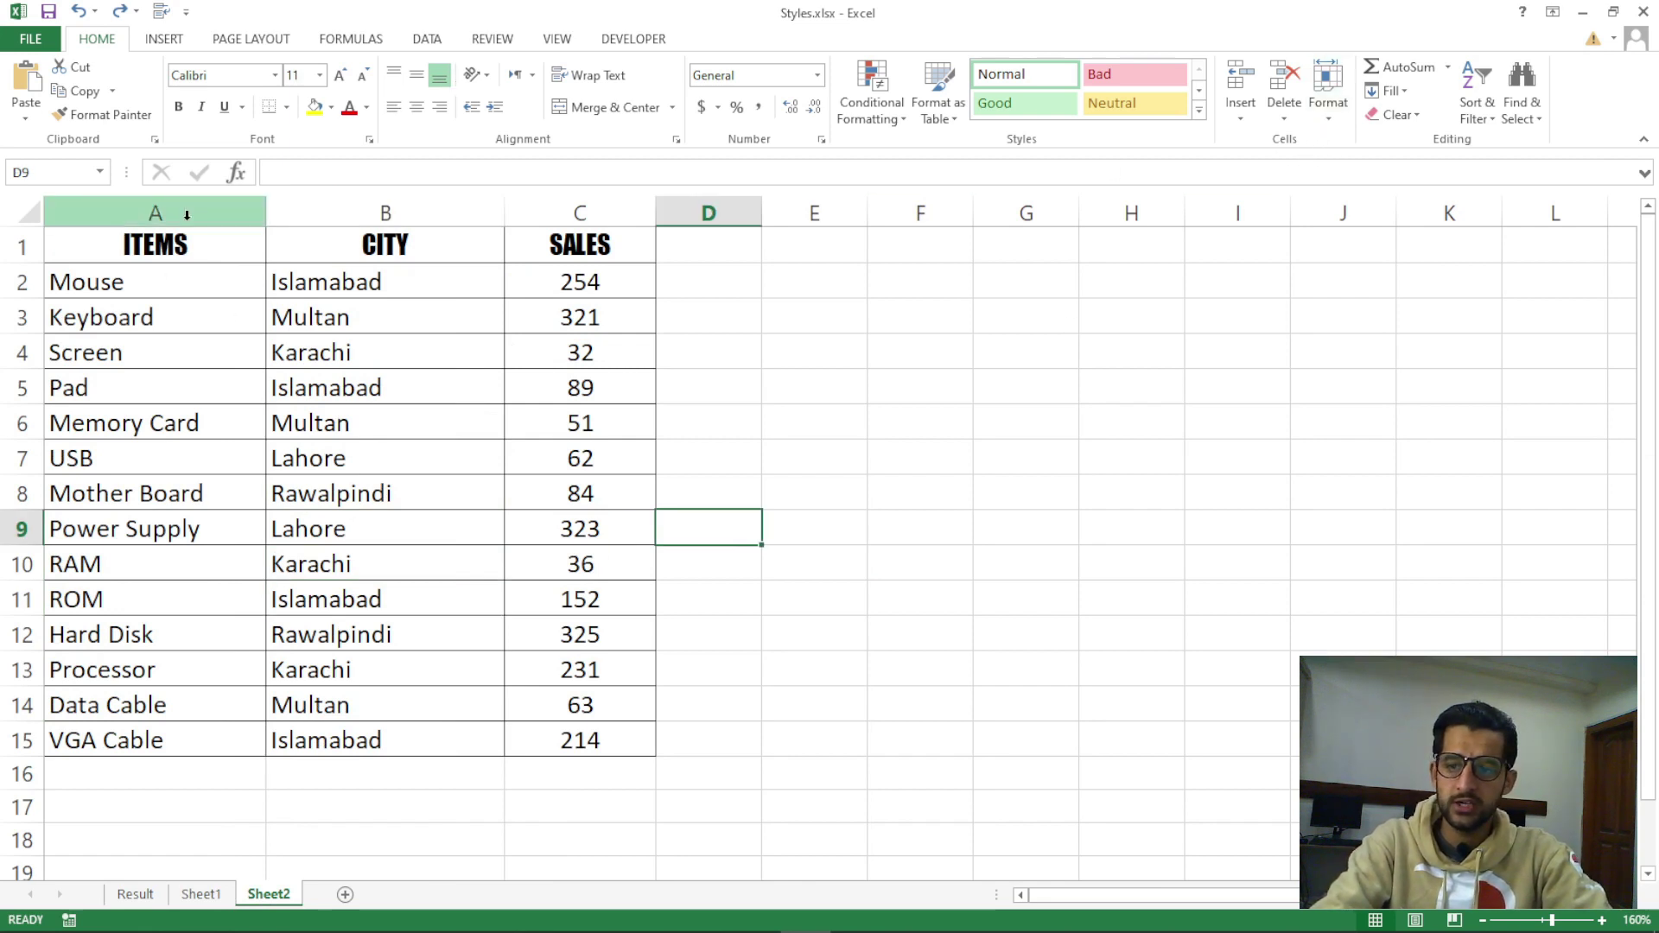
{"action": "left_click", "coordinate": [186, 216]}
{"action": "left_click_drag", "start_coordinate": [188, 235], "coordinate": [100, 739]}
{"action": "left_click_drag", "start_coordinate": [385, 251], "coordinate": [384, 635]}
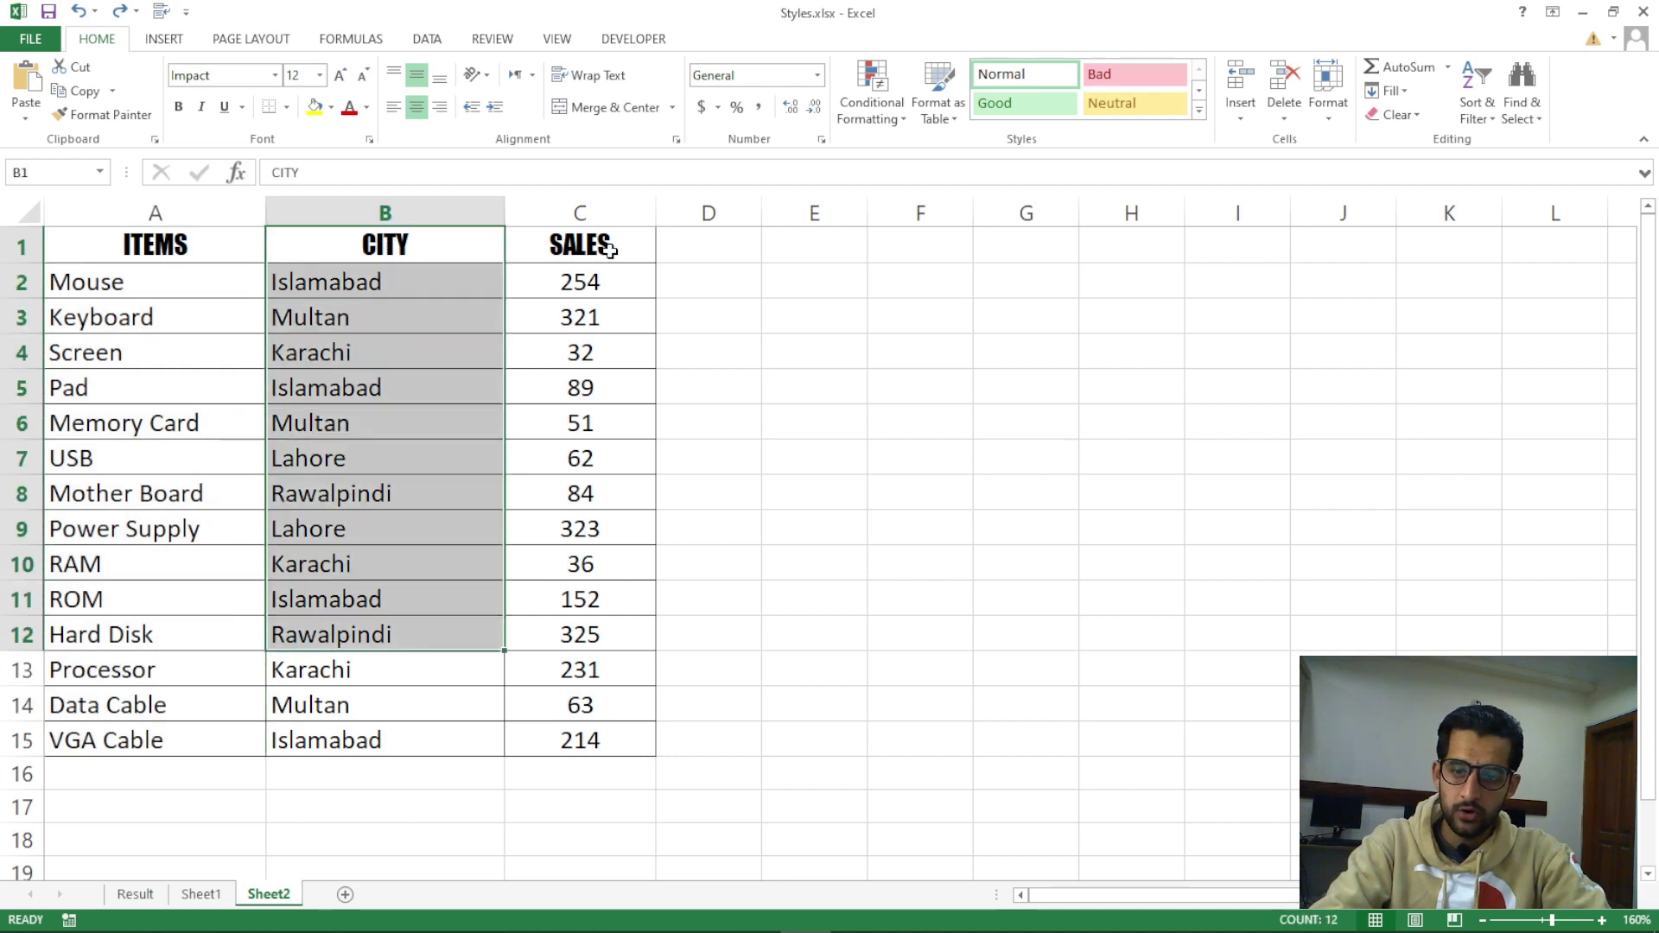
{"action": "left_click_drag", "start_coordinate": [604, 244], "coordinate": [617, 631]}
{"action": "left_click", "coordinate": [1237, 350]}
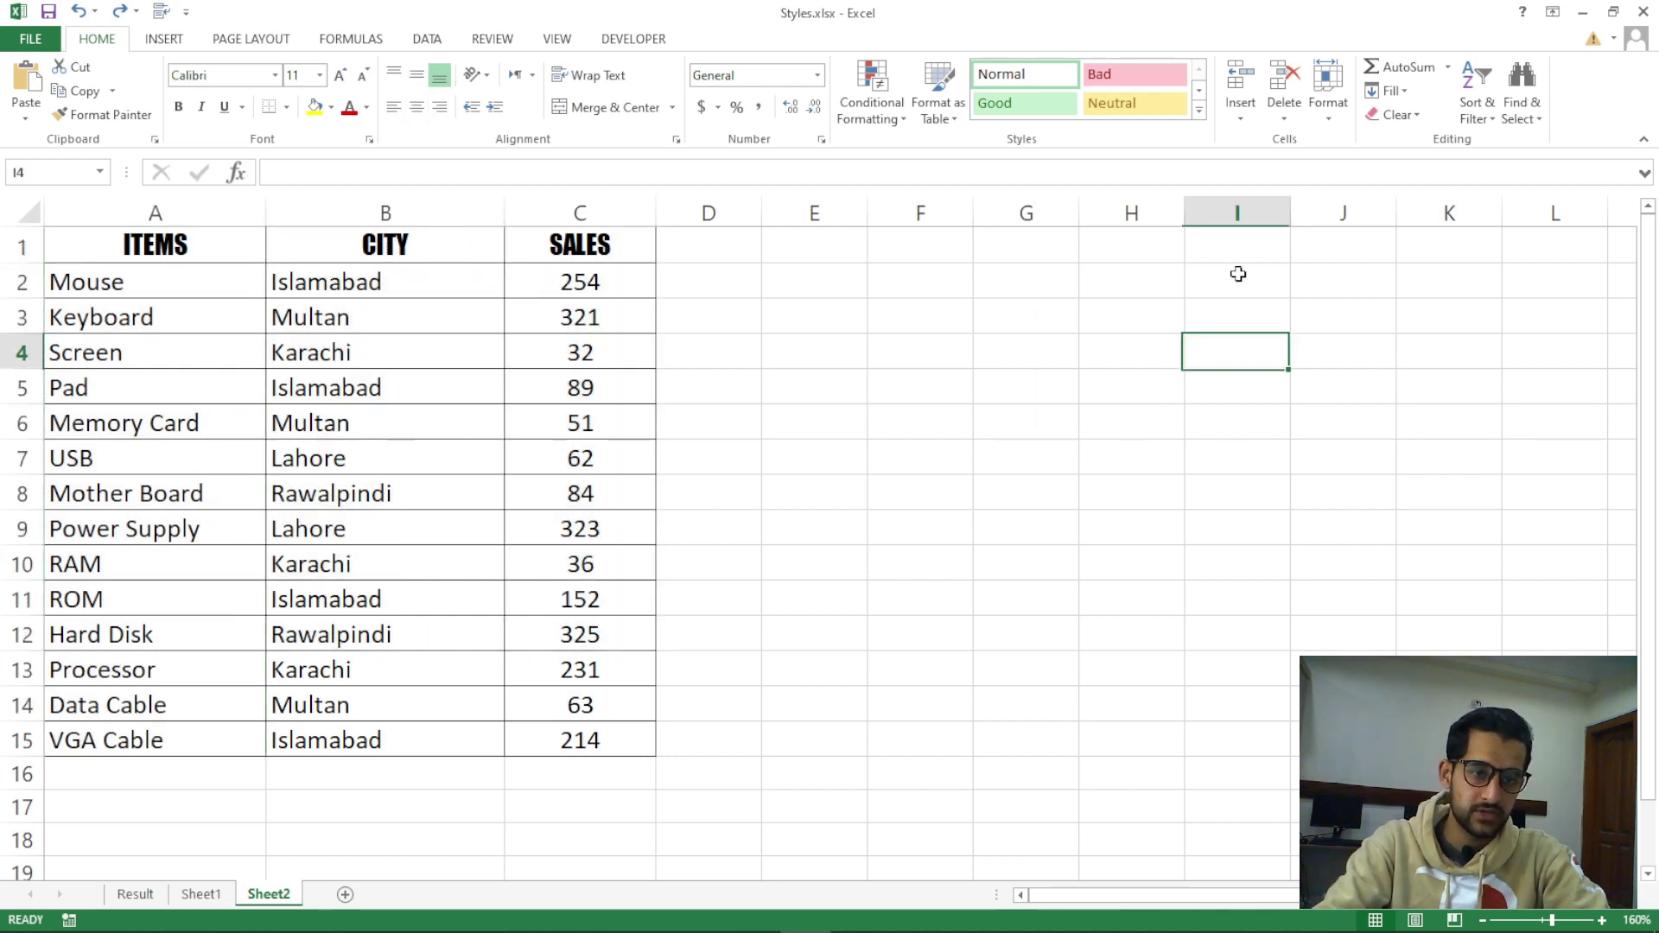
Open and close the Format dropdown twice without choosing an option
{"action": "left_click", "coordinate": [1329, 108]}
{"action": "left_click", "coordinate": [1063, 424]}
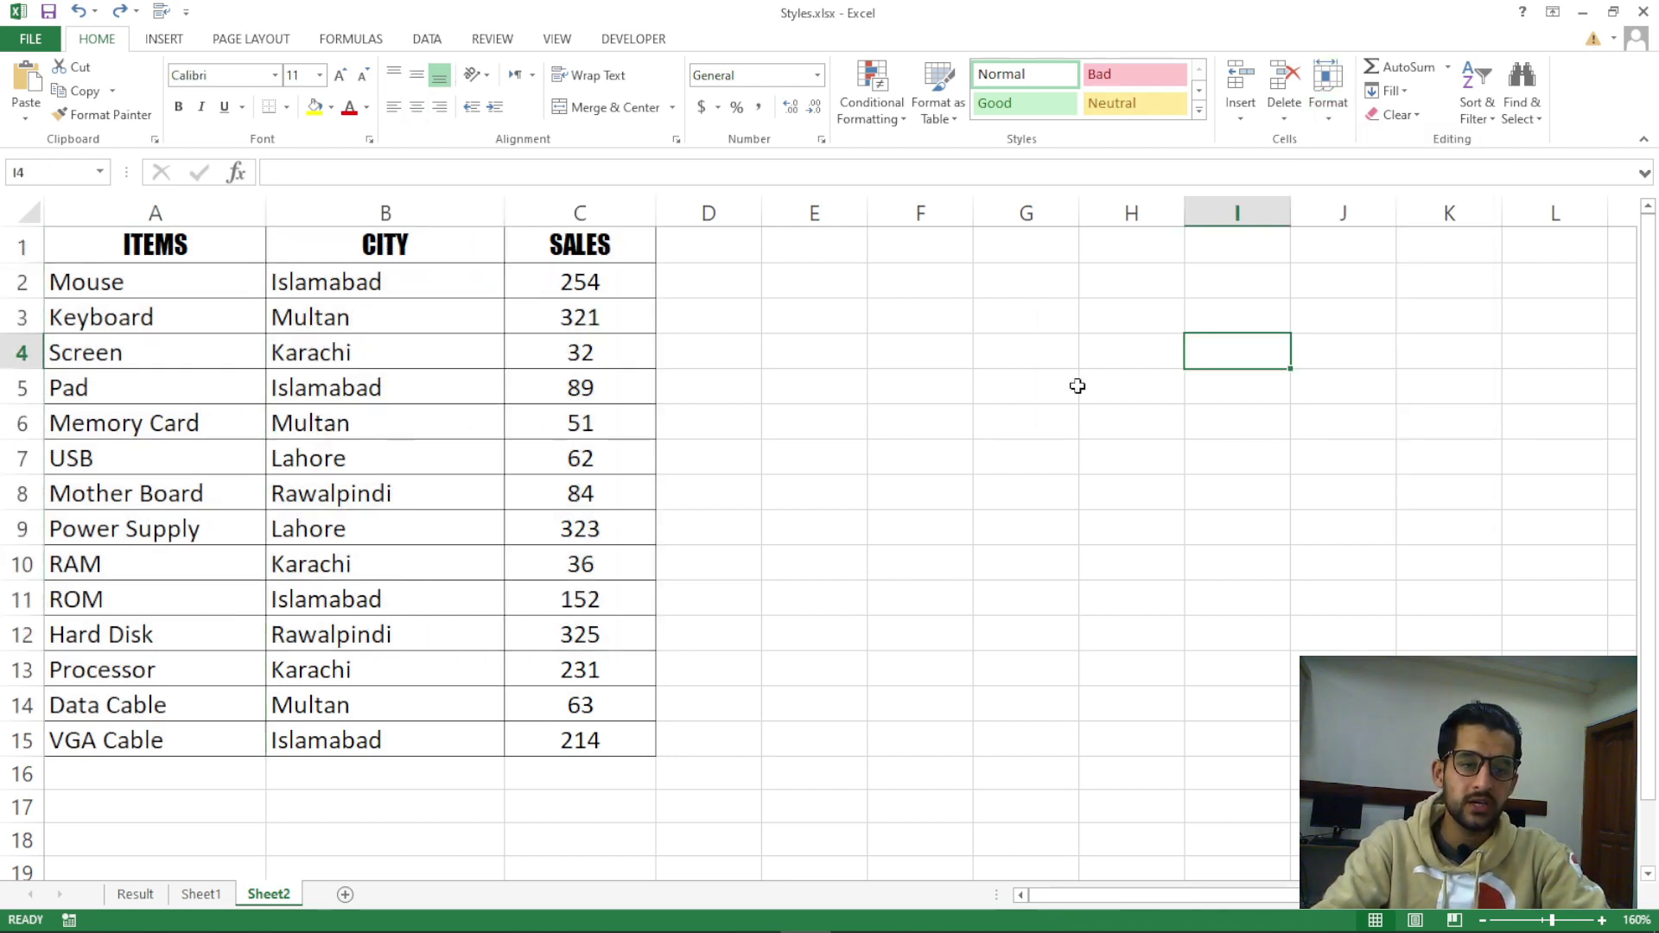
{"action": "left_click", "coordinate": [1329, 102]}
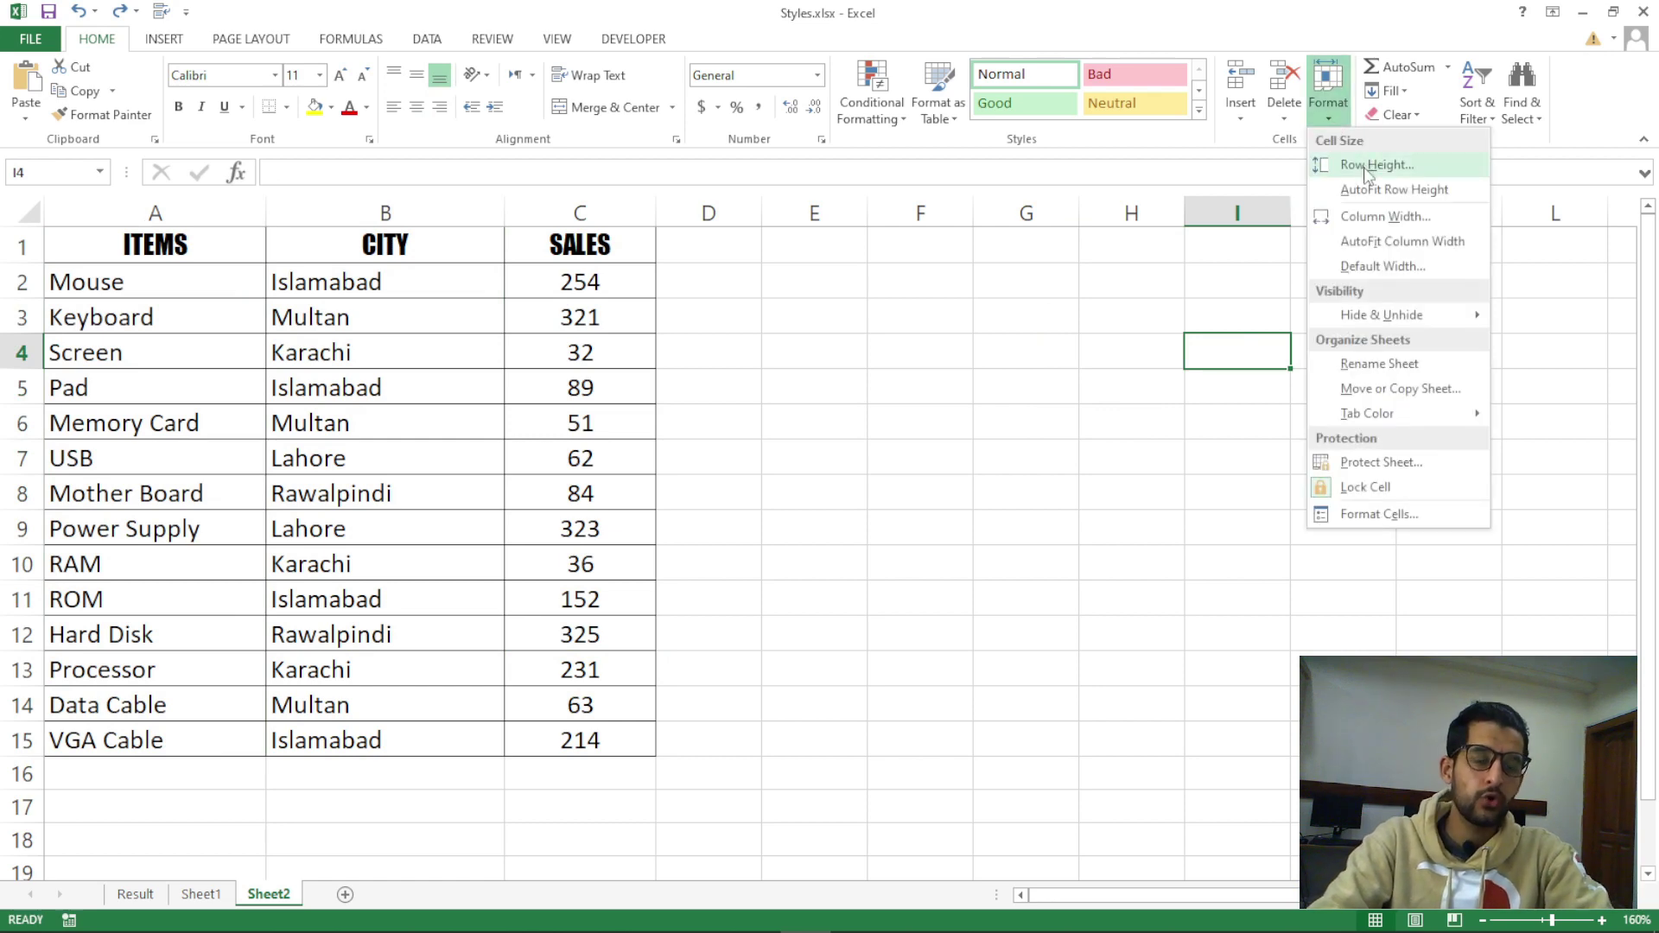
{"action": "left_click", "coordinate": [815, 419]}
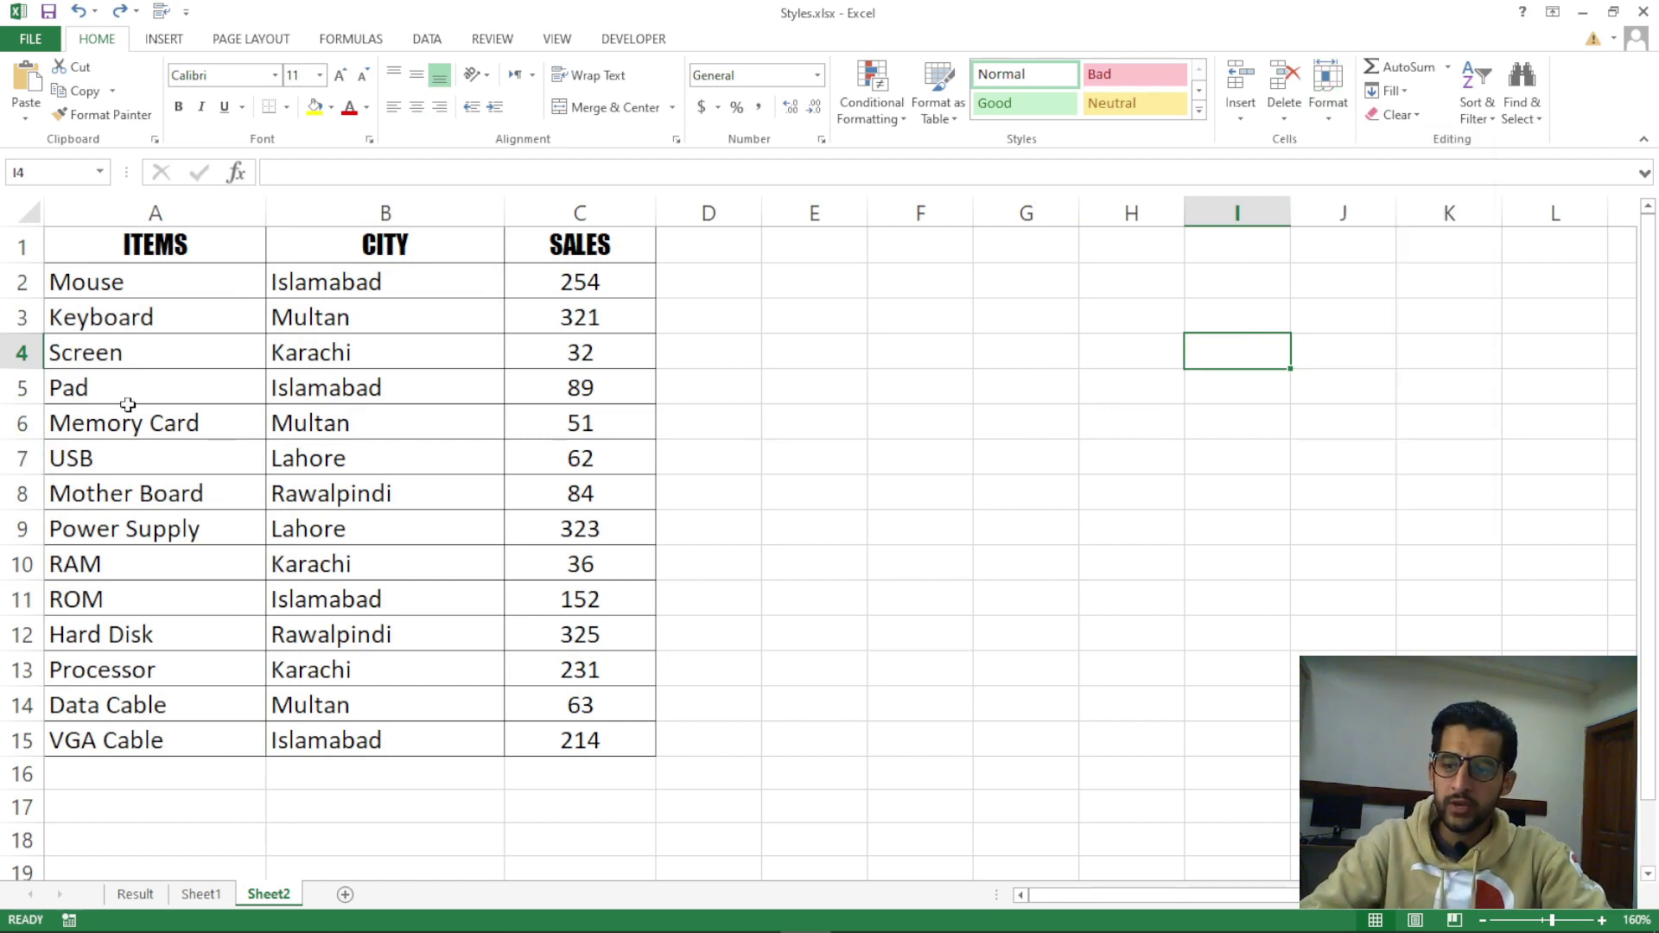
{"action": "scroll", "coordinate": [94, 395], "scroll_direction": "up", "scroll_amount": 1}
{"action": "scroll", "coordinate": [93, 395], "scroll_direction": "up", "scroll_amount": 4}
Drag row 6 taller, then shrink it back to its normal height
{"action": "left_click", "coordinate": [239, 402]}
{"action": "key", "text": "shift+space"}
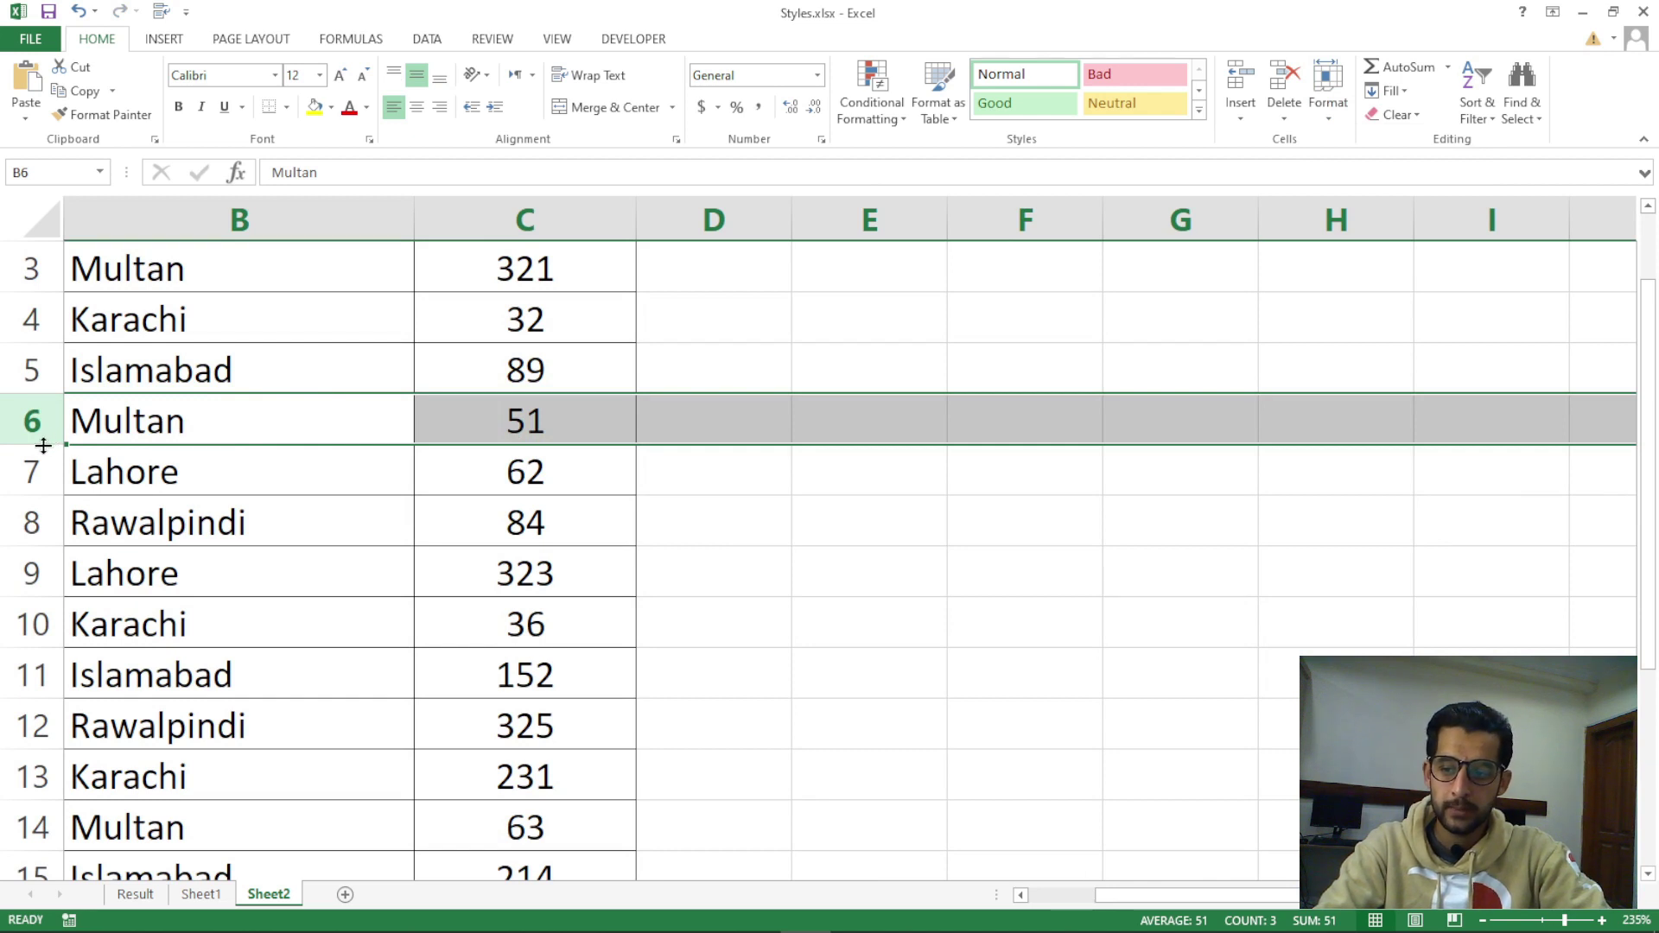
{"action": "left_click_drag", "start_coordinate": [44, 445], "coordinate": [43, 507]}
{"action": "left_click", "coordinate": [69, 562]}
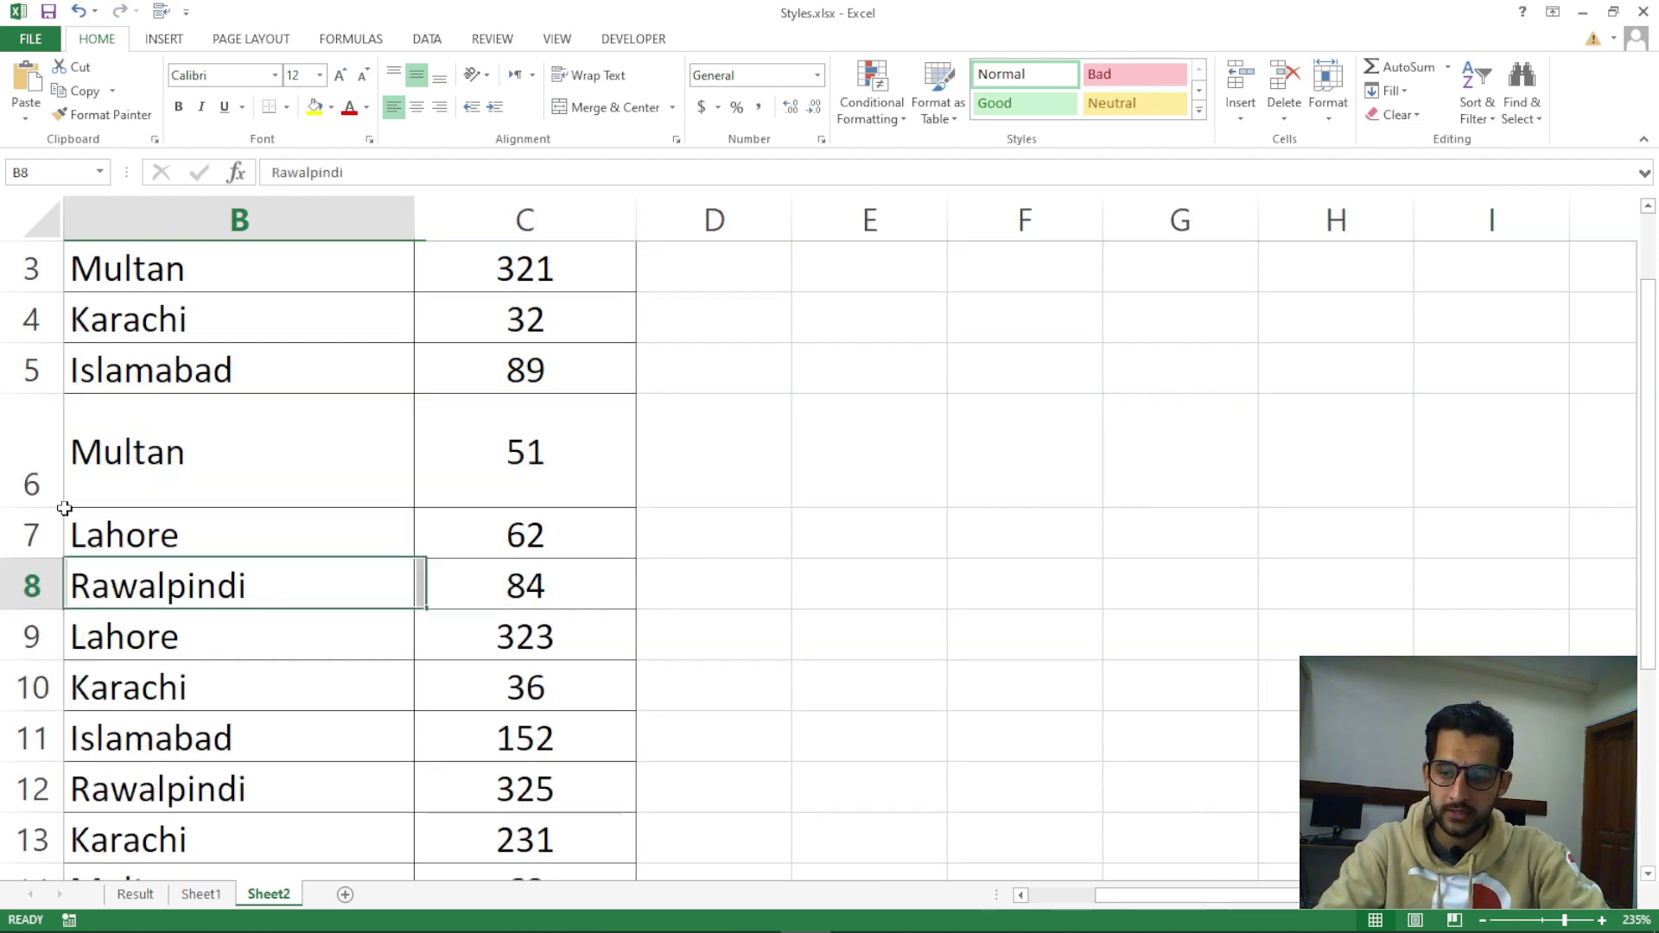
{"action": "left_click", "coordinate": [33, 480]}
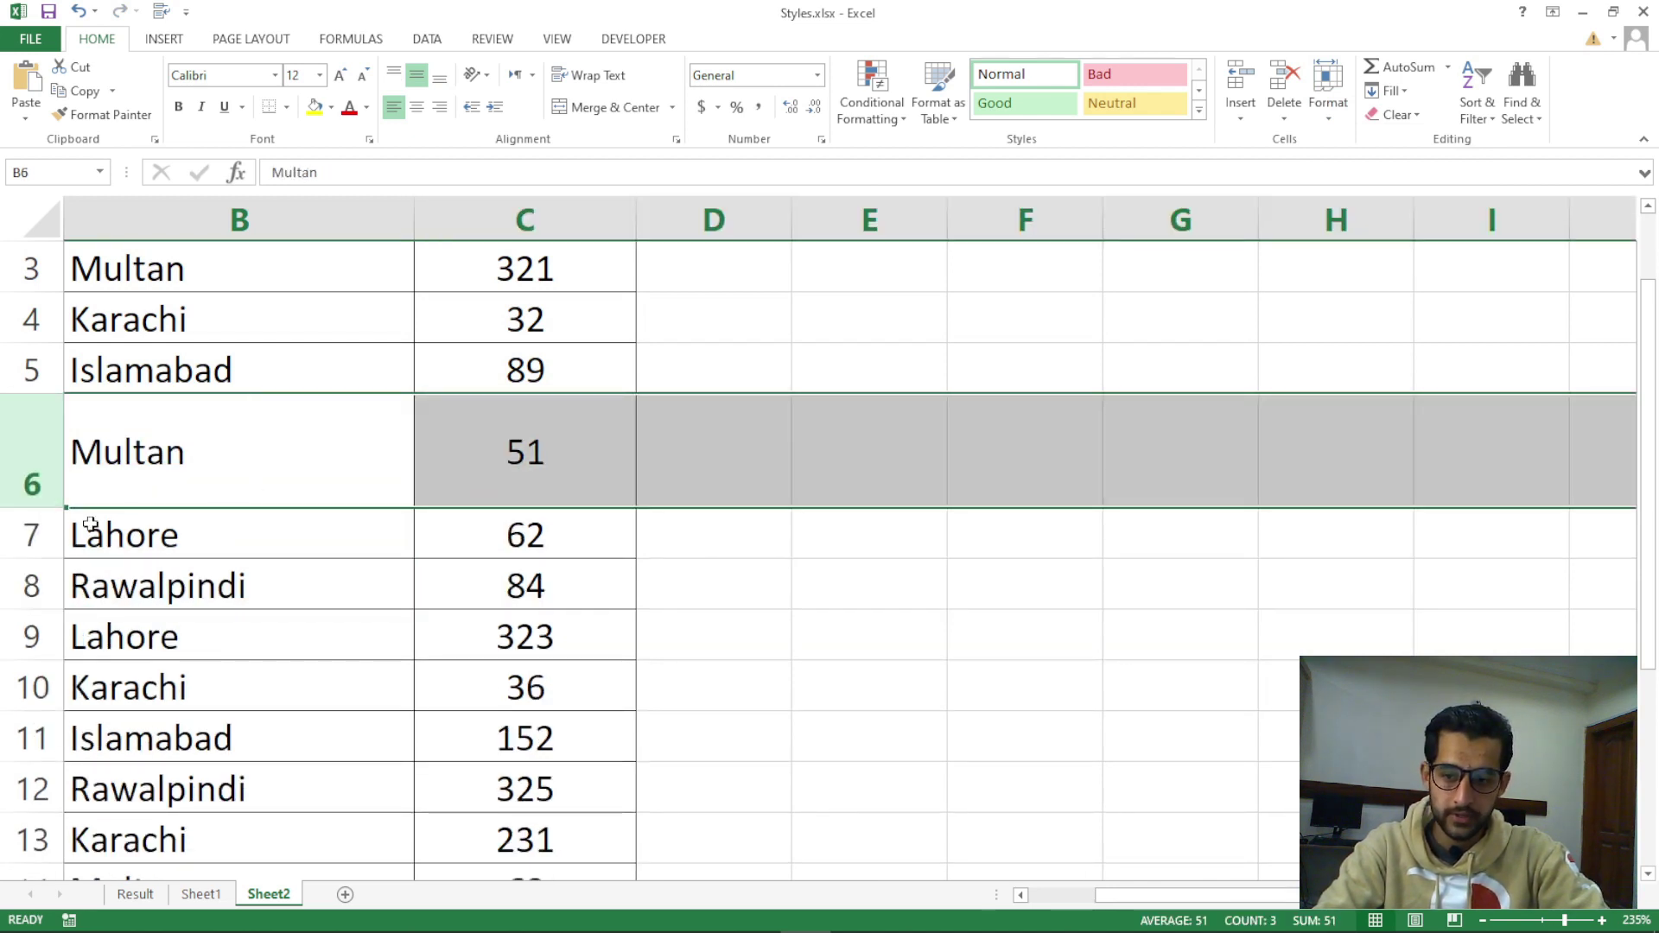
{"action": "left_click_drag", "start_coordinate": [33, 509], "coordinate": [43, 449]}
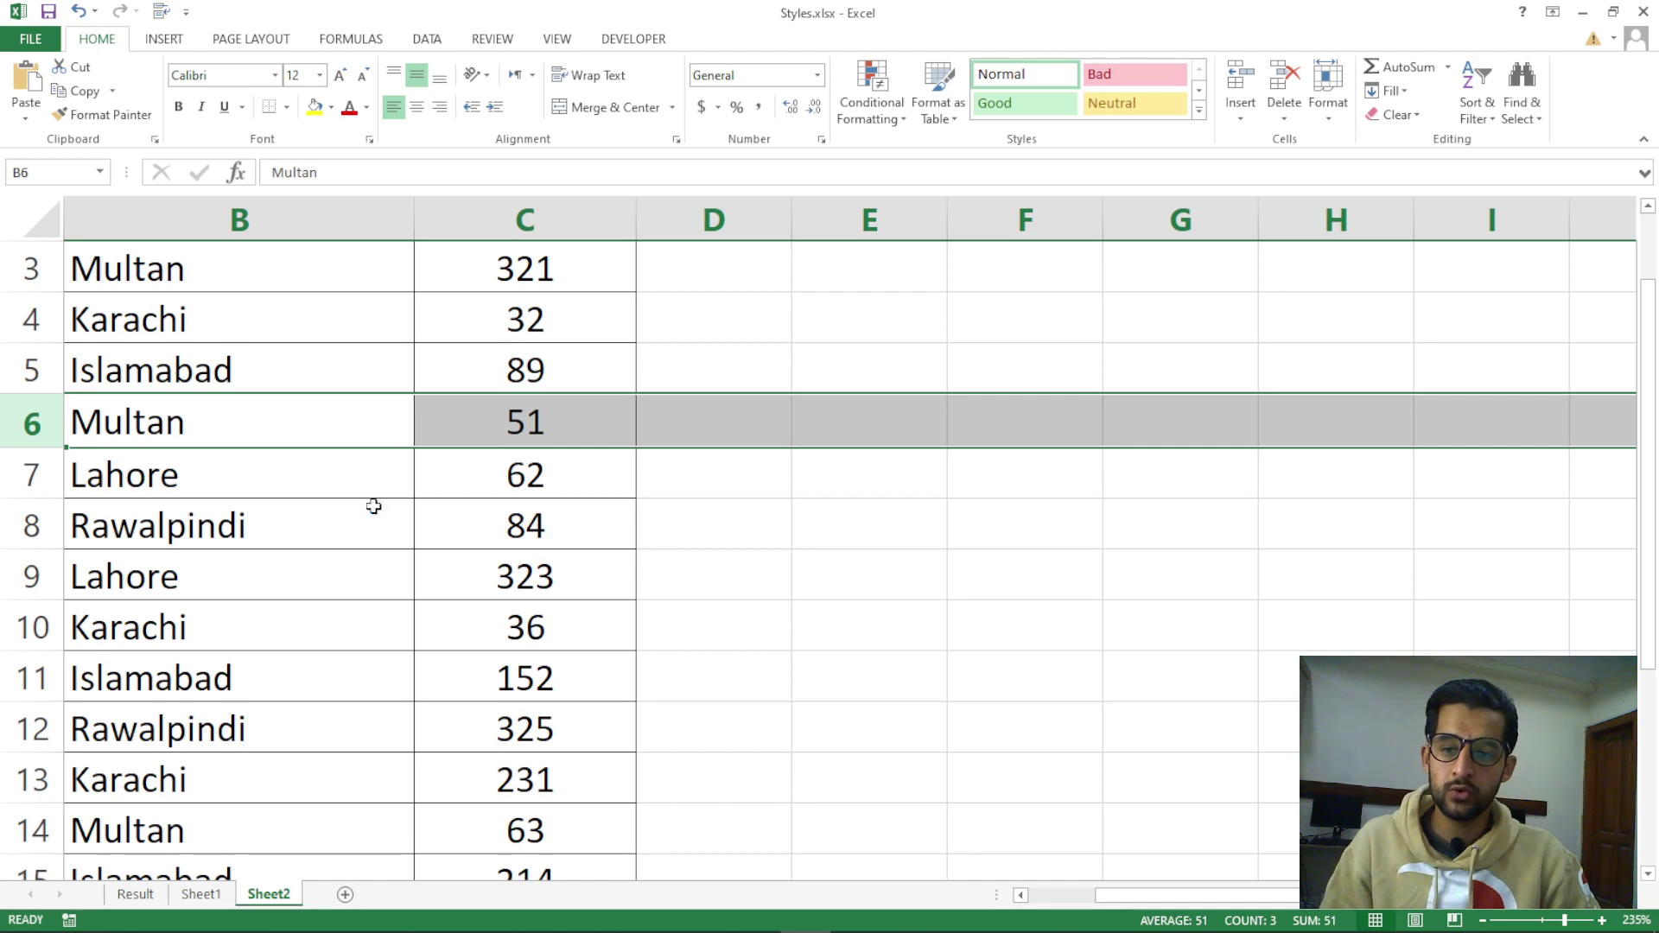
{"action": "scroll", "coordinate": [374, 506], "scroll_direction": "down", "scroll_amount": 2, "text": "ctrl"}
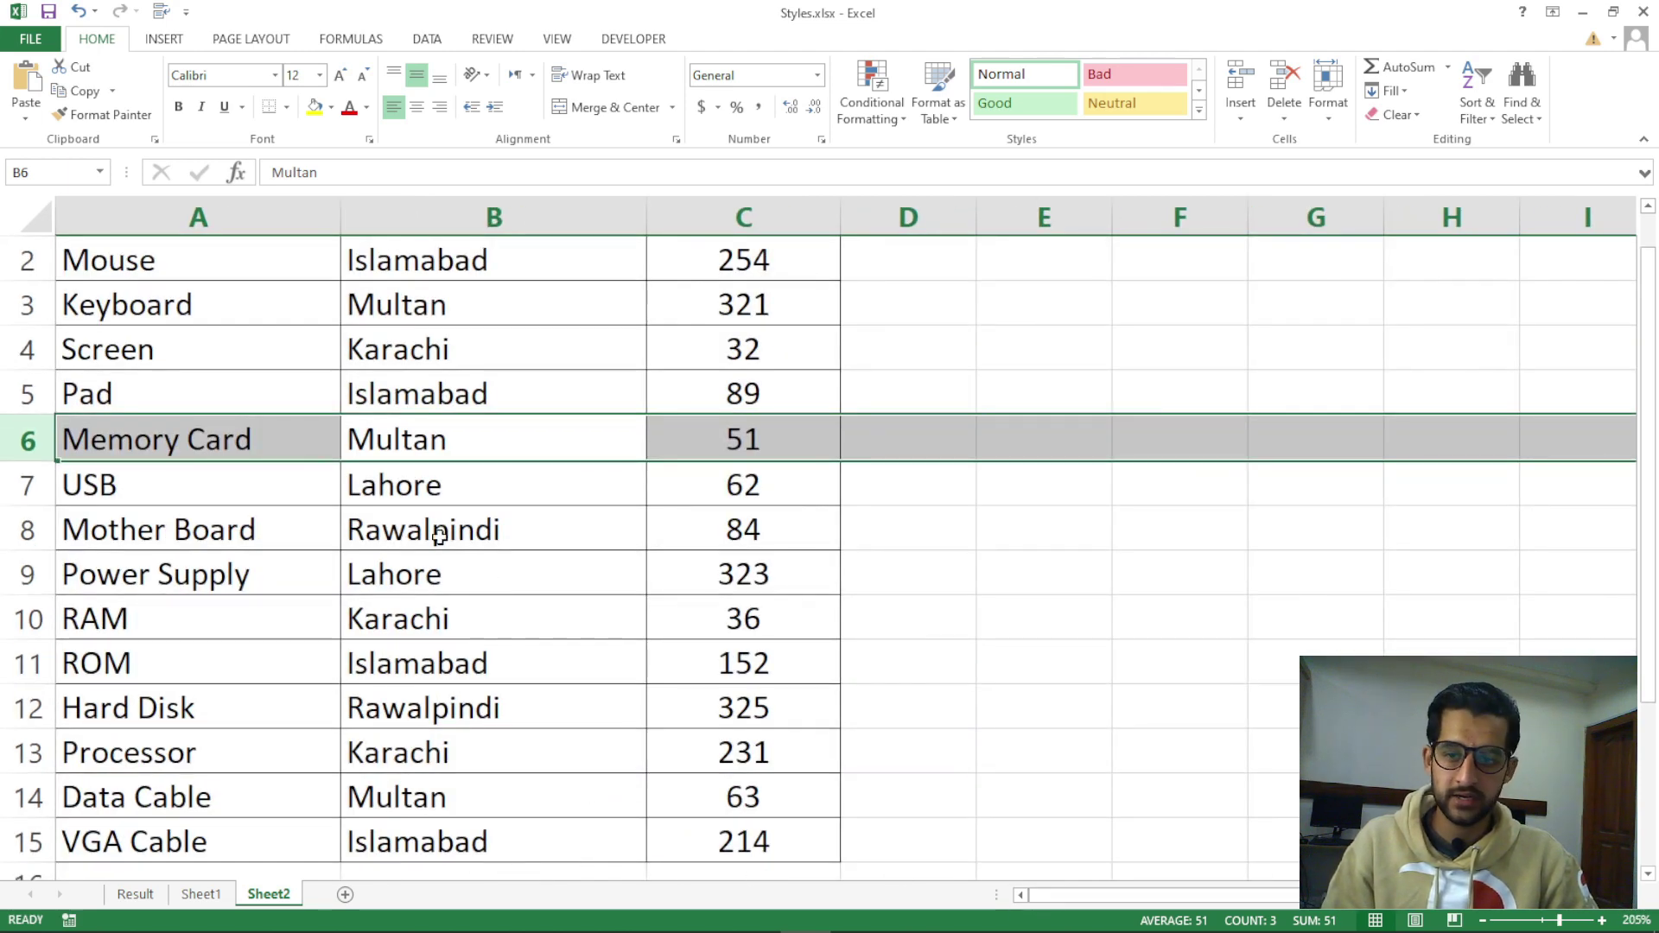
{"action": "scroll", "coordinate": [438, 529], "scroll_direction": "up", "scroll_amount": 1}
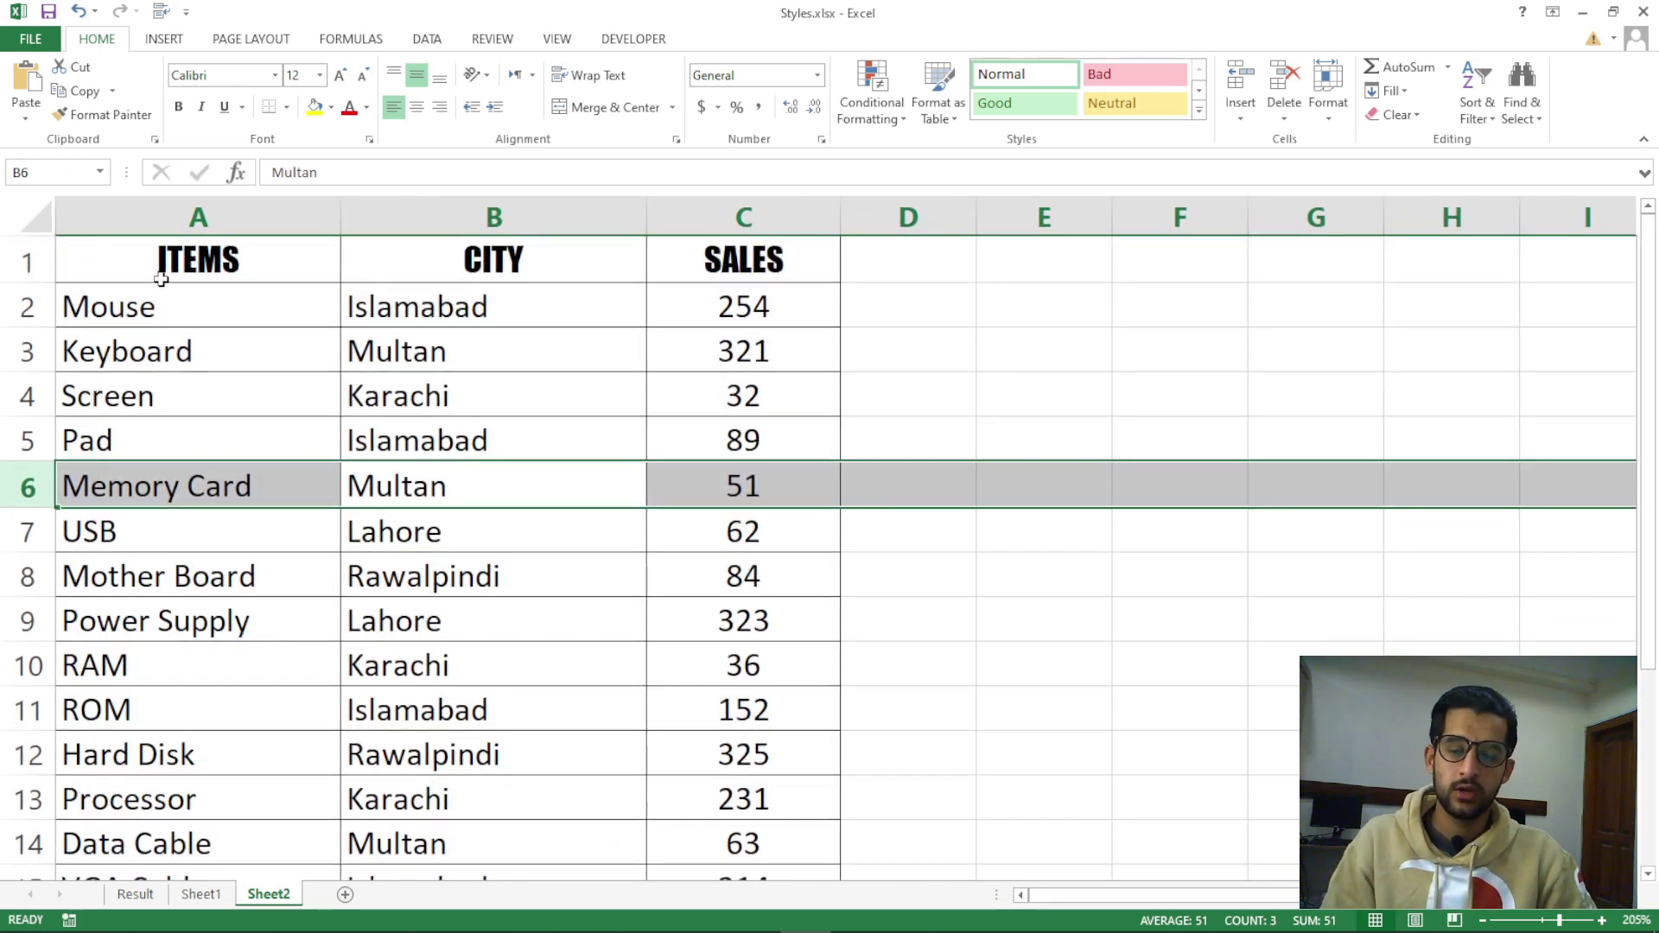
Open the Row Height dialog and close it unchanged, then select the table rows
{"action": "left_click", "coordinate": [1333, 114]}
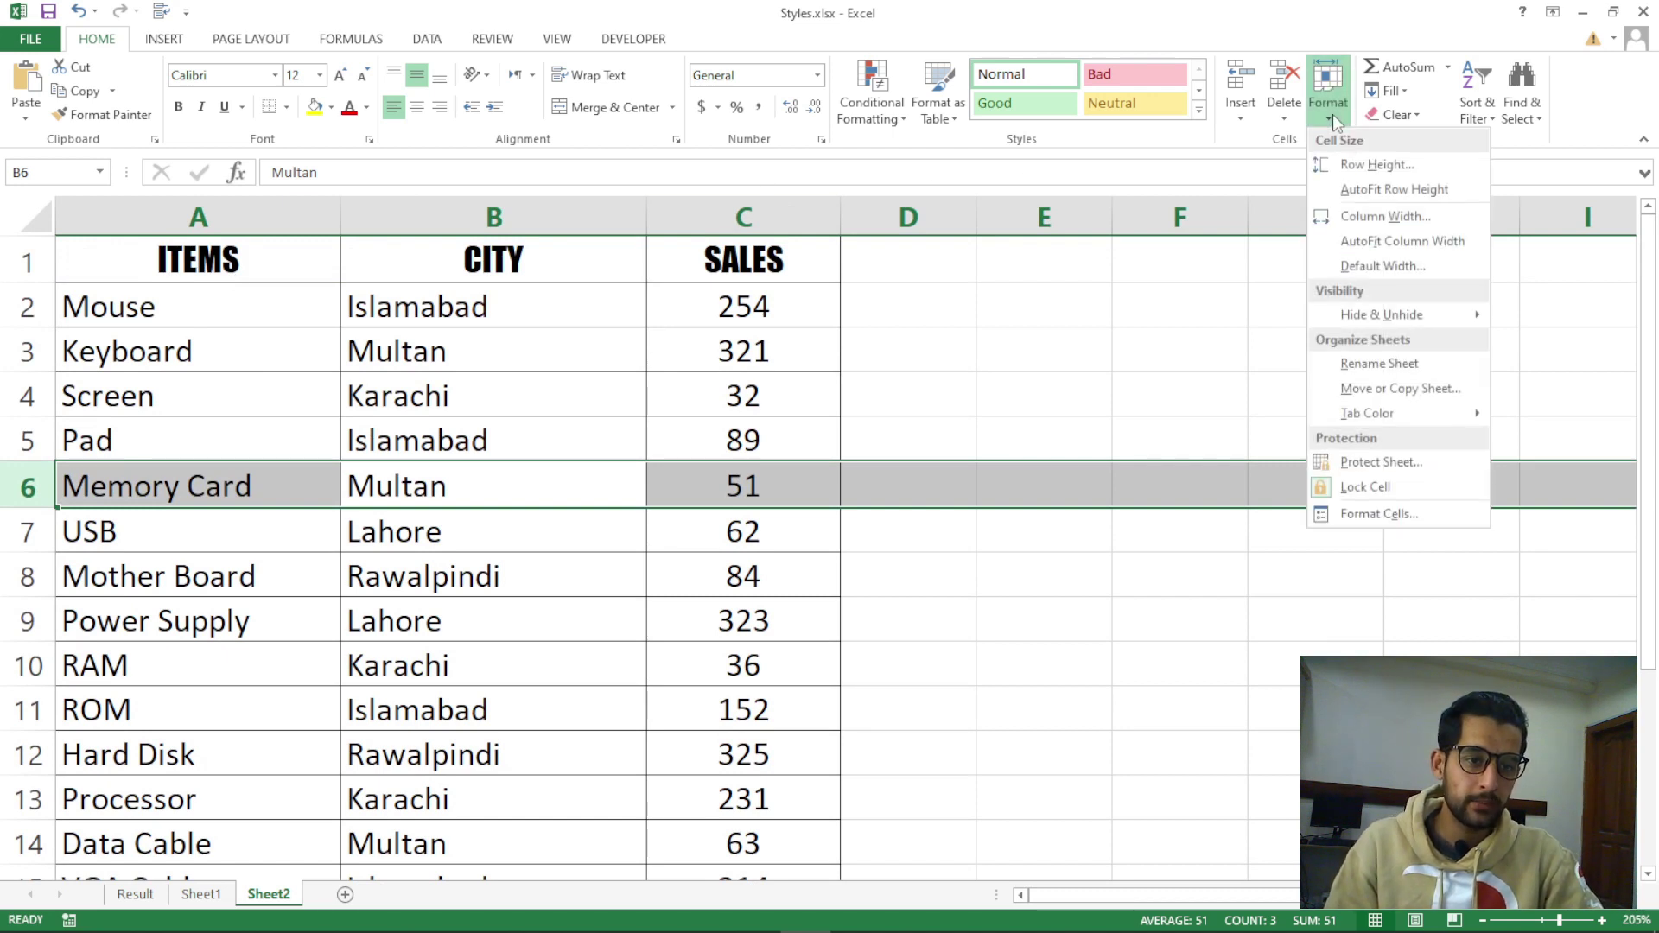
{"action": "left_click", "coordinate": [1122, 381]}
{"action": "left_click", "coordinate": [1117, 344]}
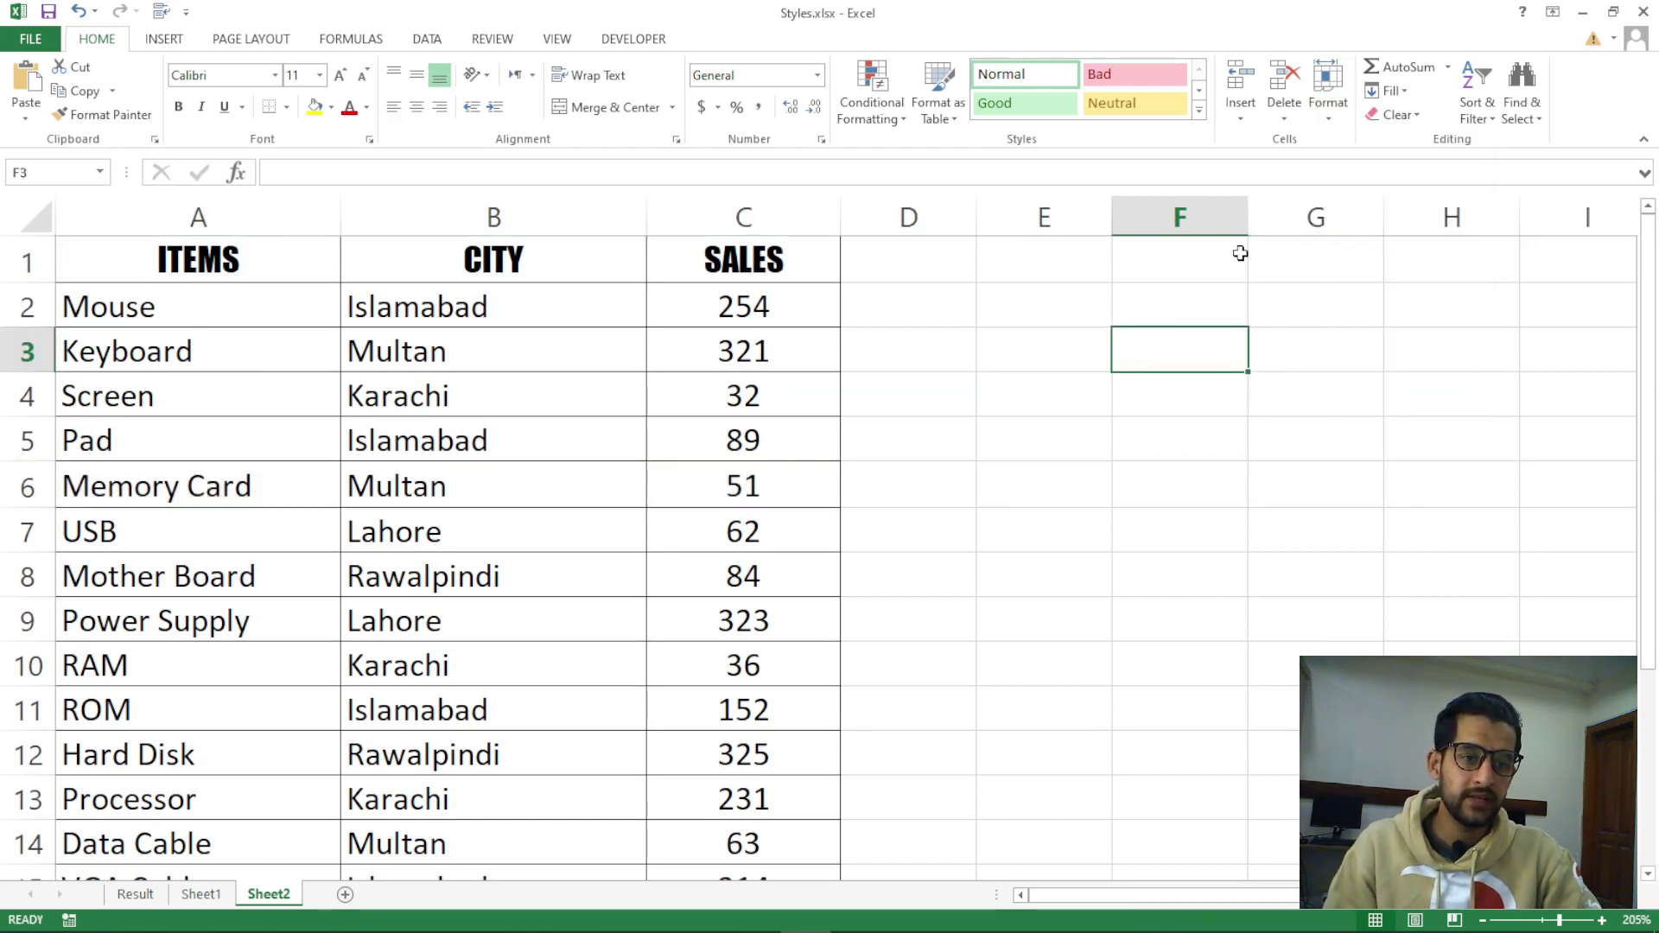
{"action": "left_click", "coordinate": [1329, 108]}
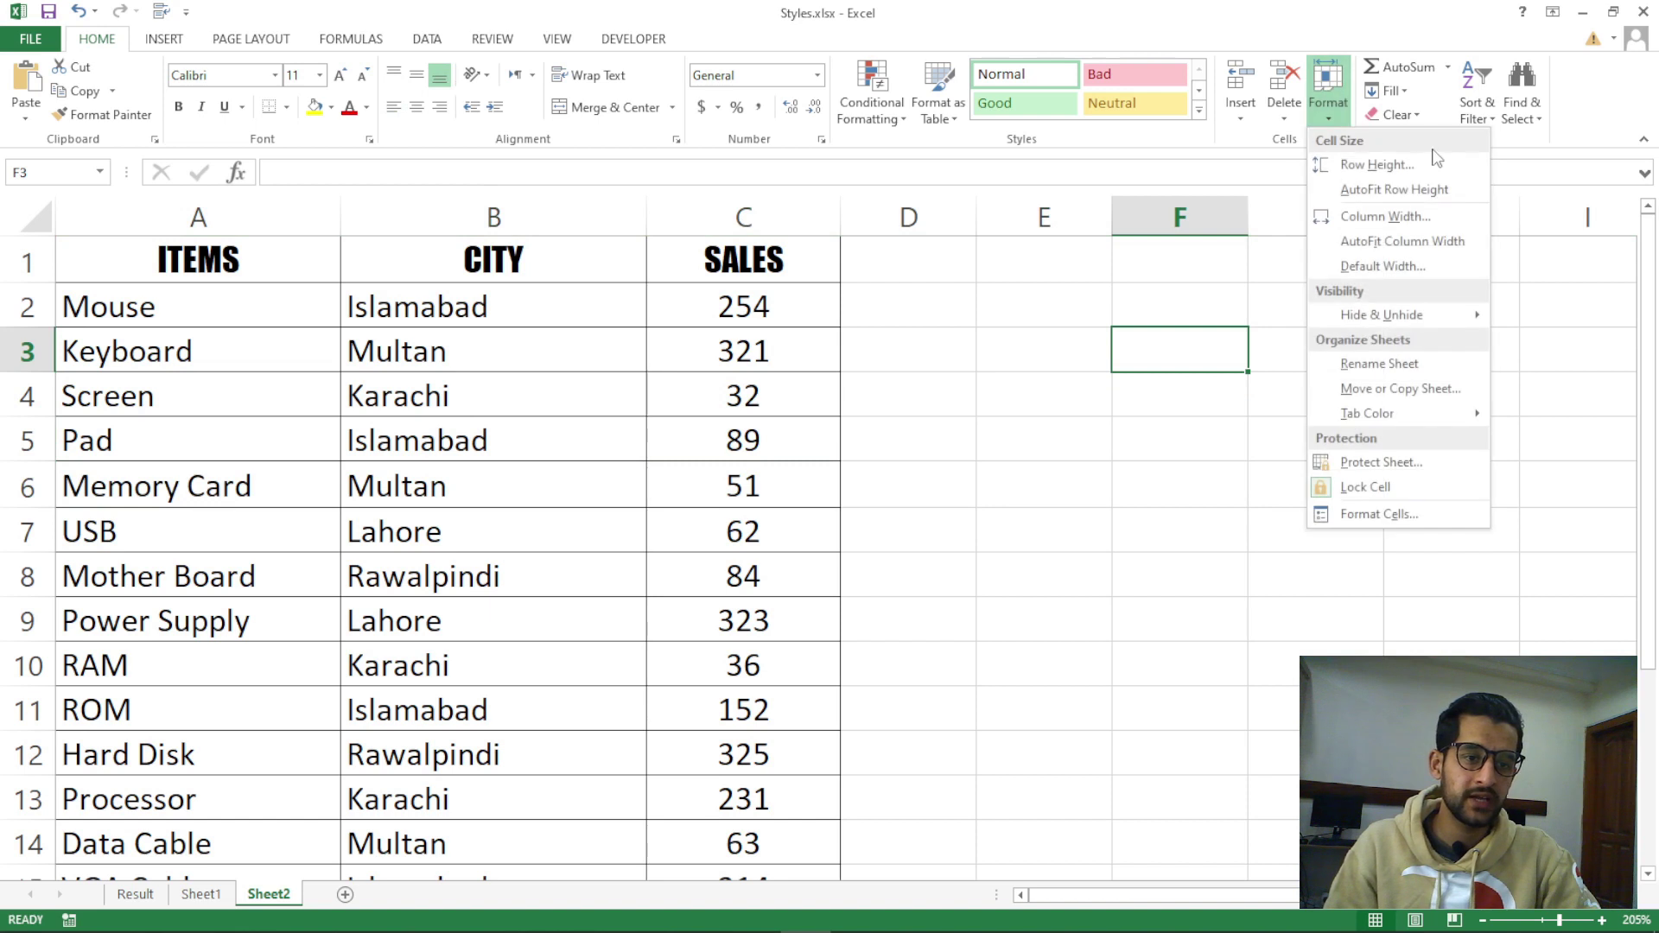
{"action": "left_click", "coordinate": [1382, 166]}
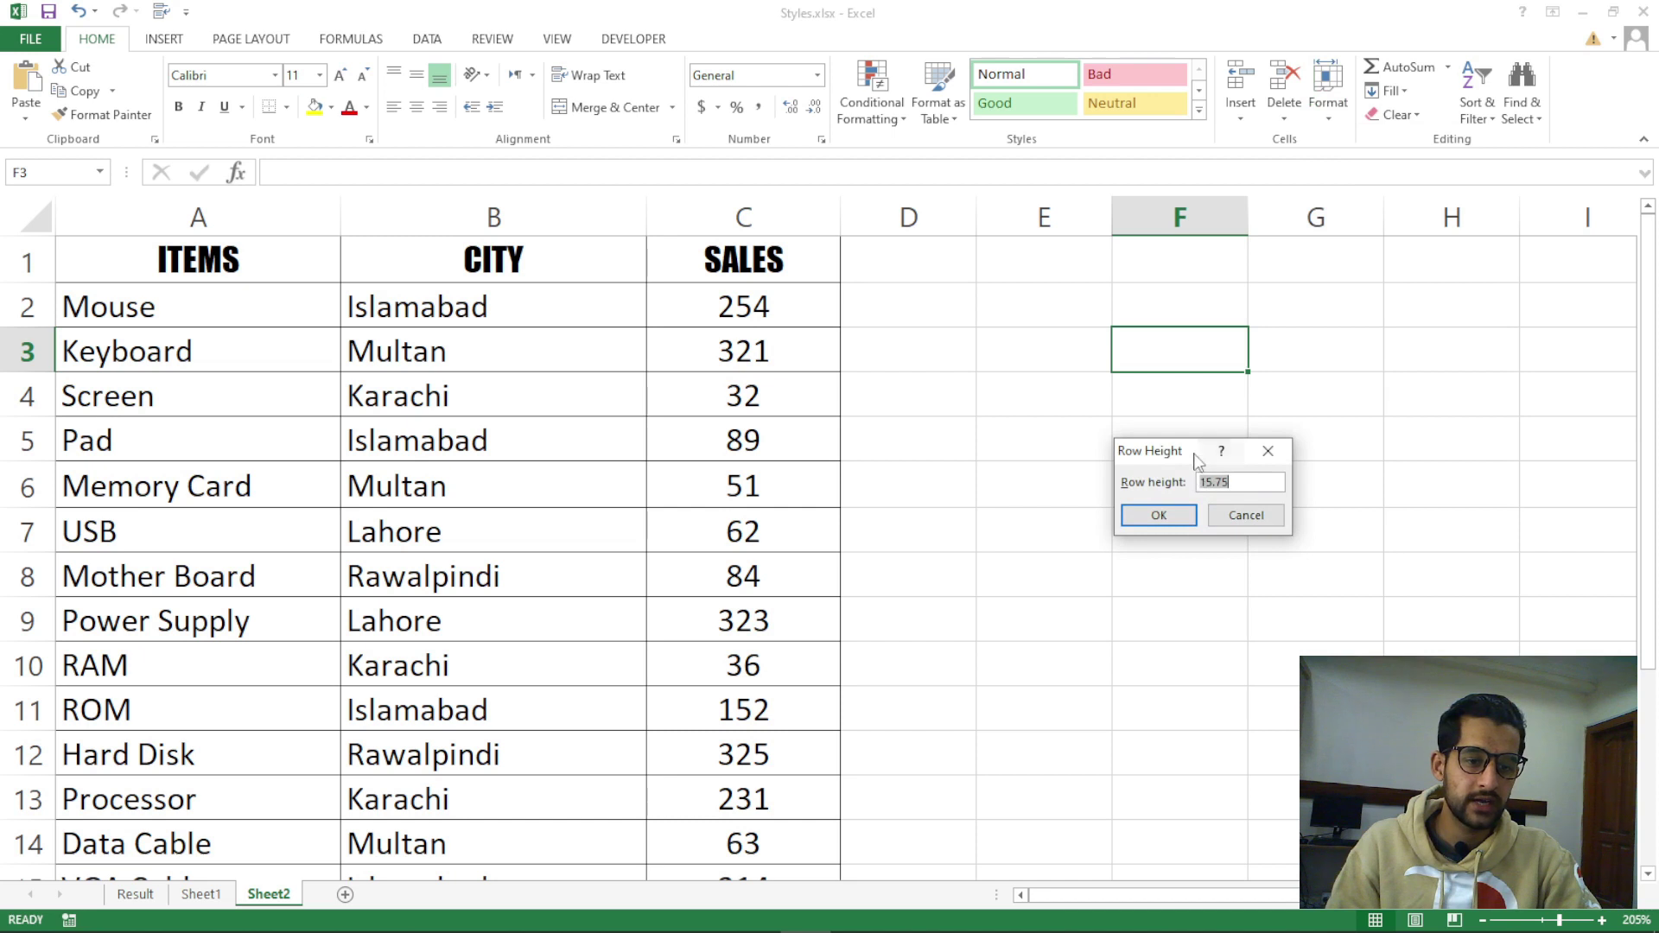
{"action": "left_click_drag", "start_coordinate": [1197, 461], "coordinate": [1103, 455]}
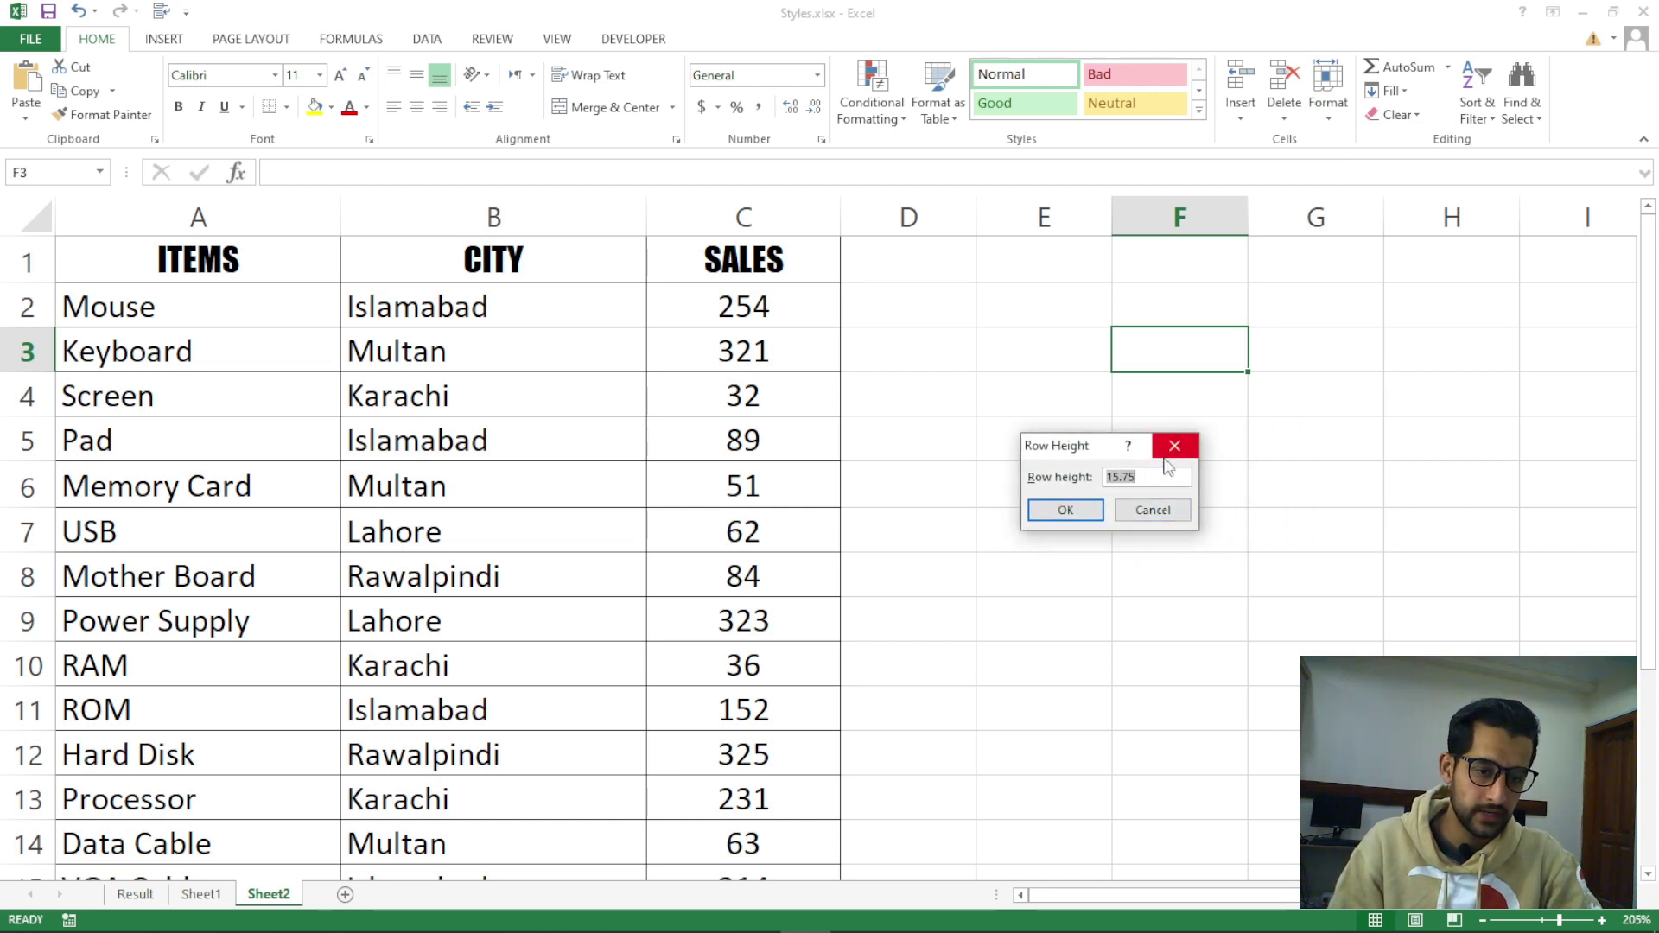
{"action": "left_click", "coordinate": [1174, 446]}
{"action": "left_click", "coordinate": [994, 495]}
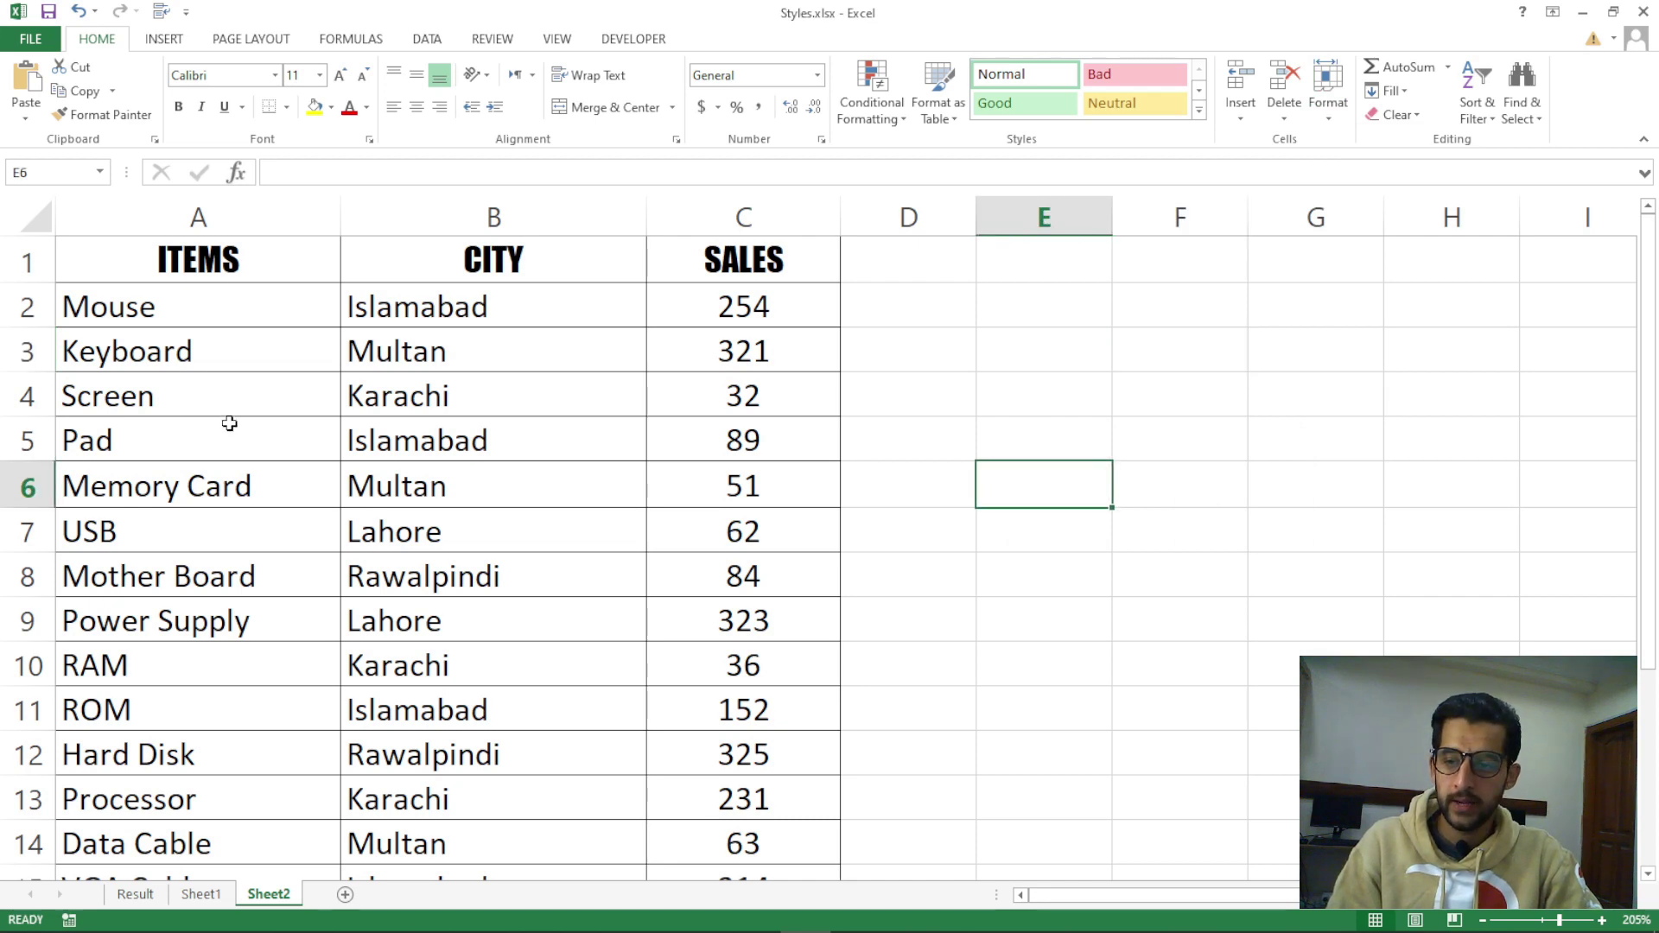
{"action": "left_click_drag", "start_coordinate": [32, 266], "coordinate": [39, 765]}
Set the selected rows' height to 30
{"action": "scroll", "coordinate": [659, 707], "scroll_direction": "up", "scroll_amount": 1}
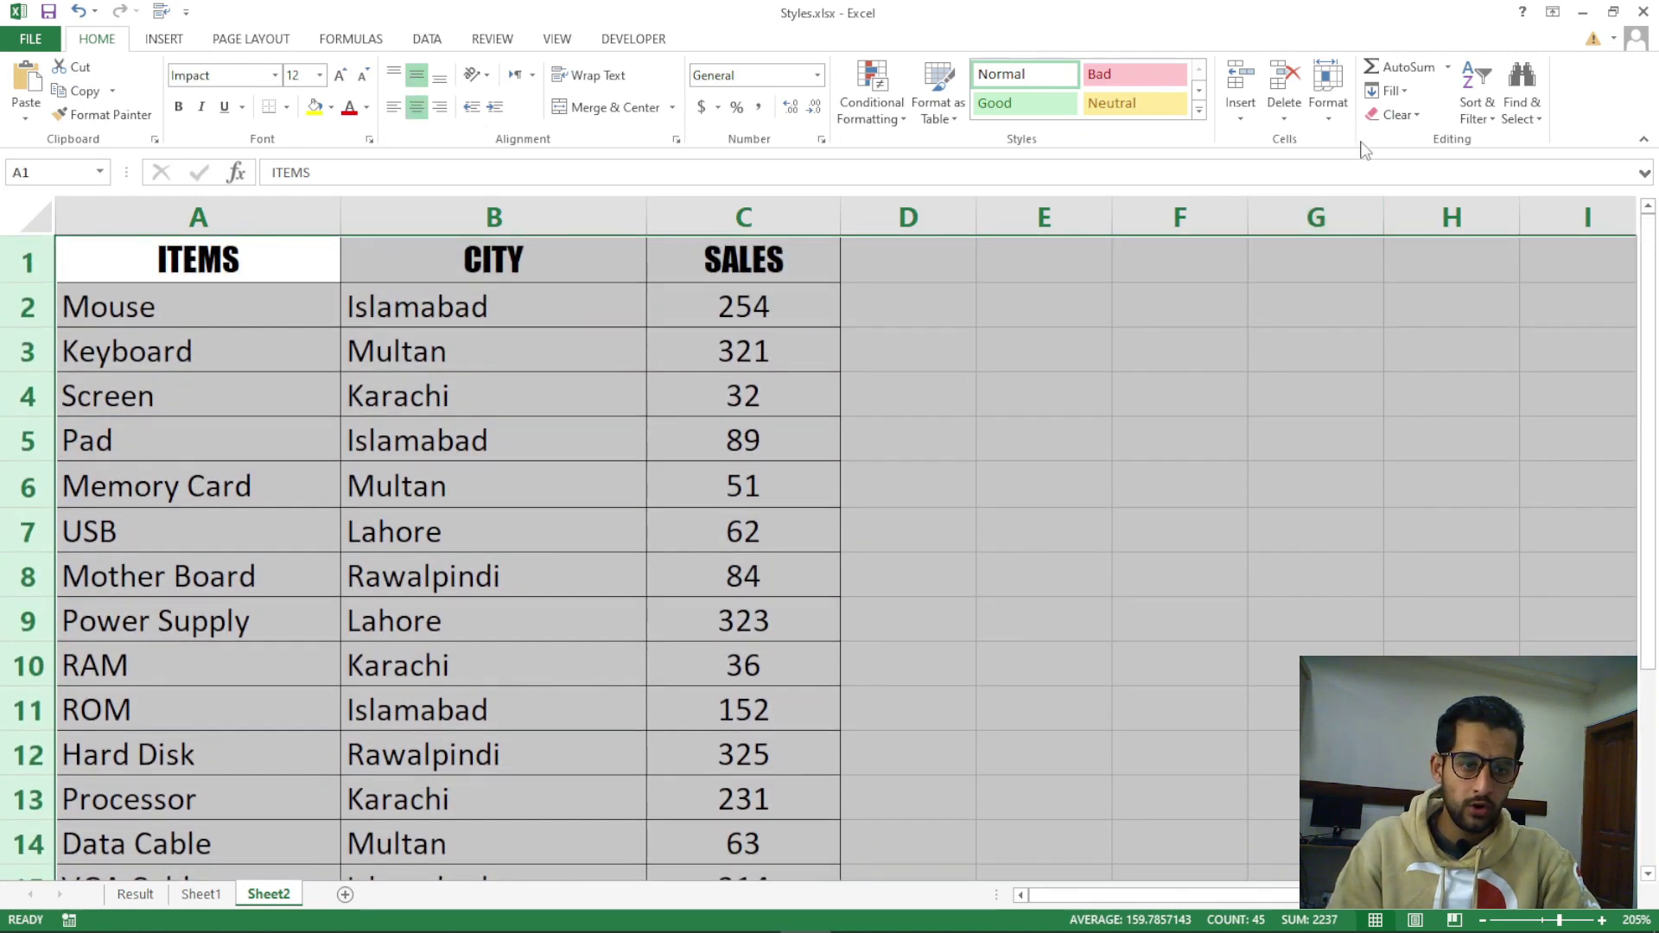
{"action": "left_click", "coordinate": [1333, 126]}
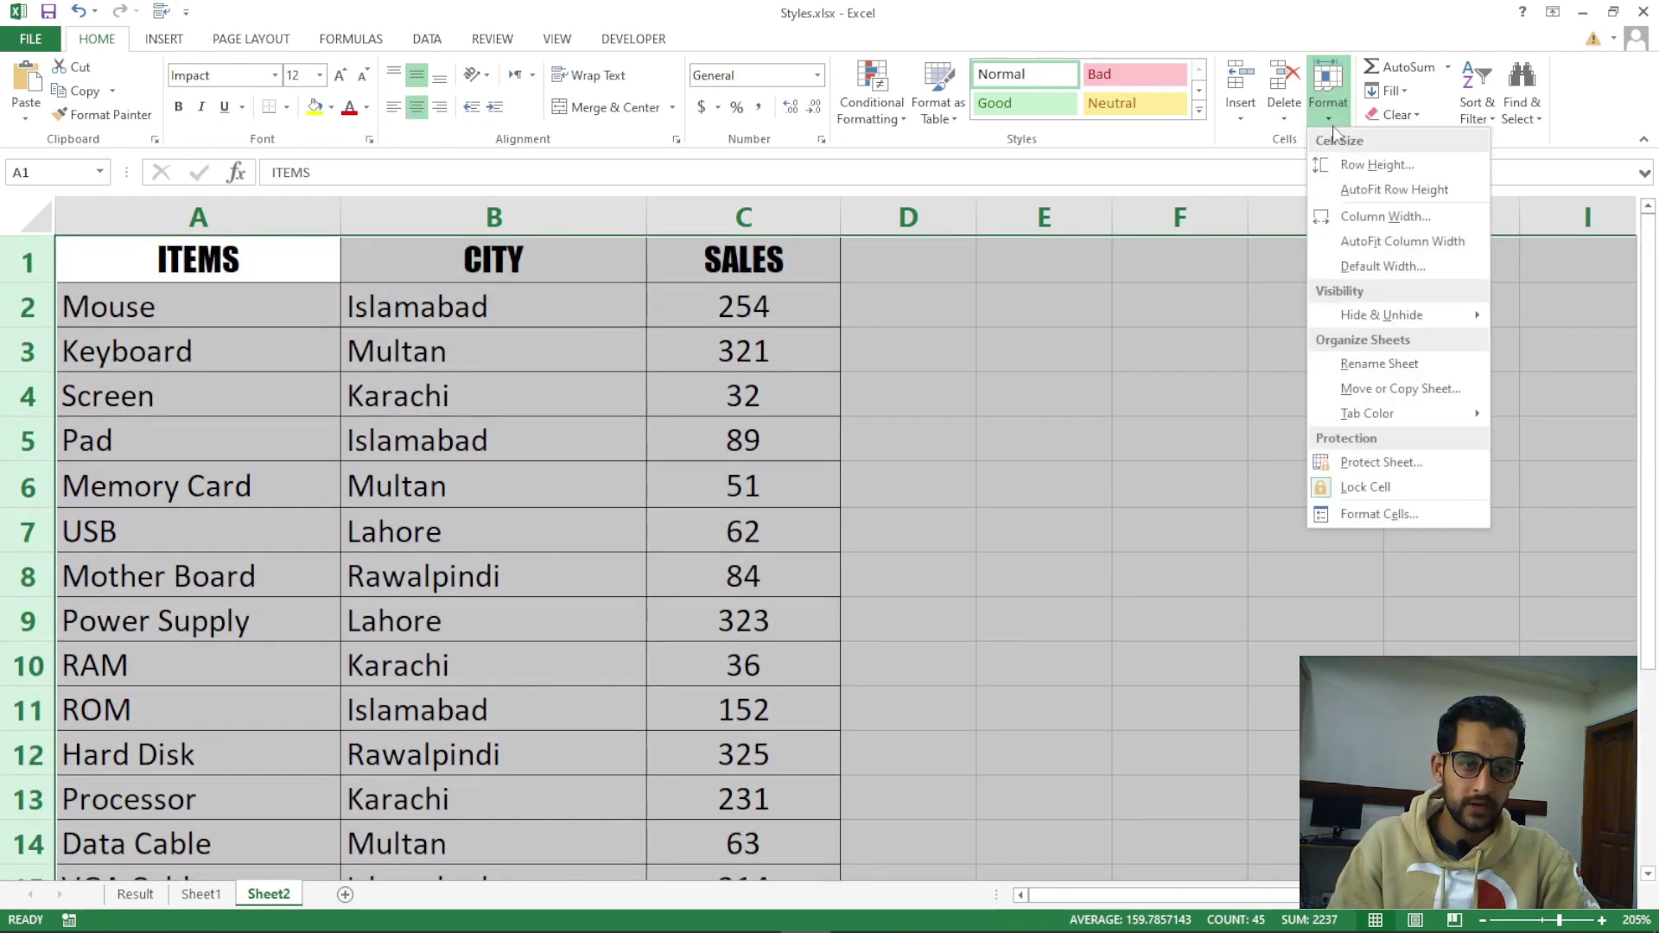
{"action": "left_click", "coordinate": [1366, 167]}
{"action": "left_click_drag", "start_coordinate": [1087, 453], "coordinate": [1088, 370]}
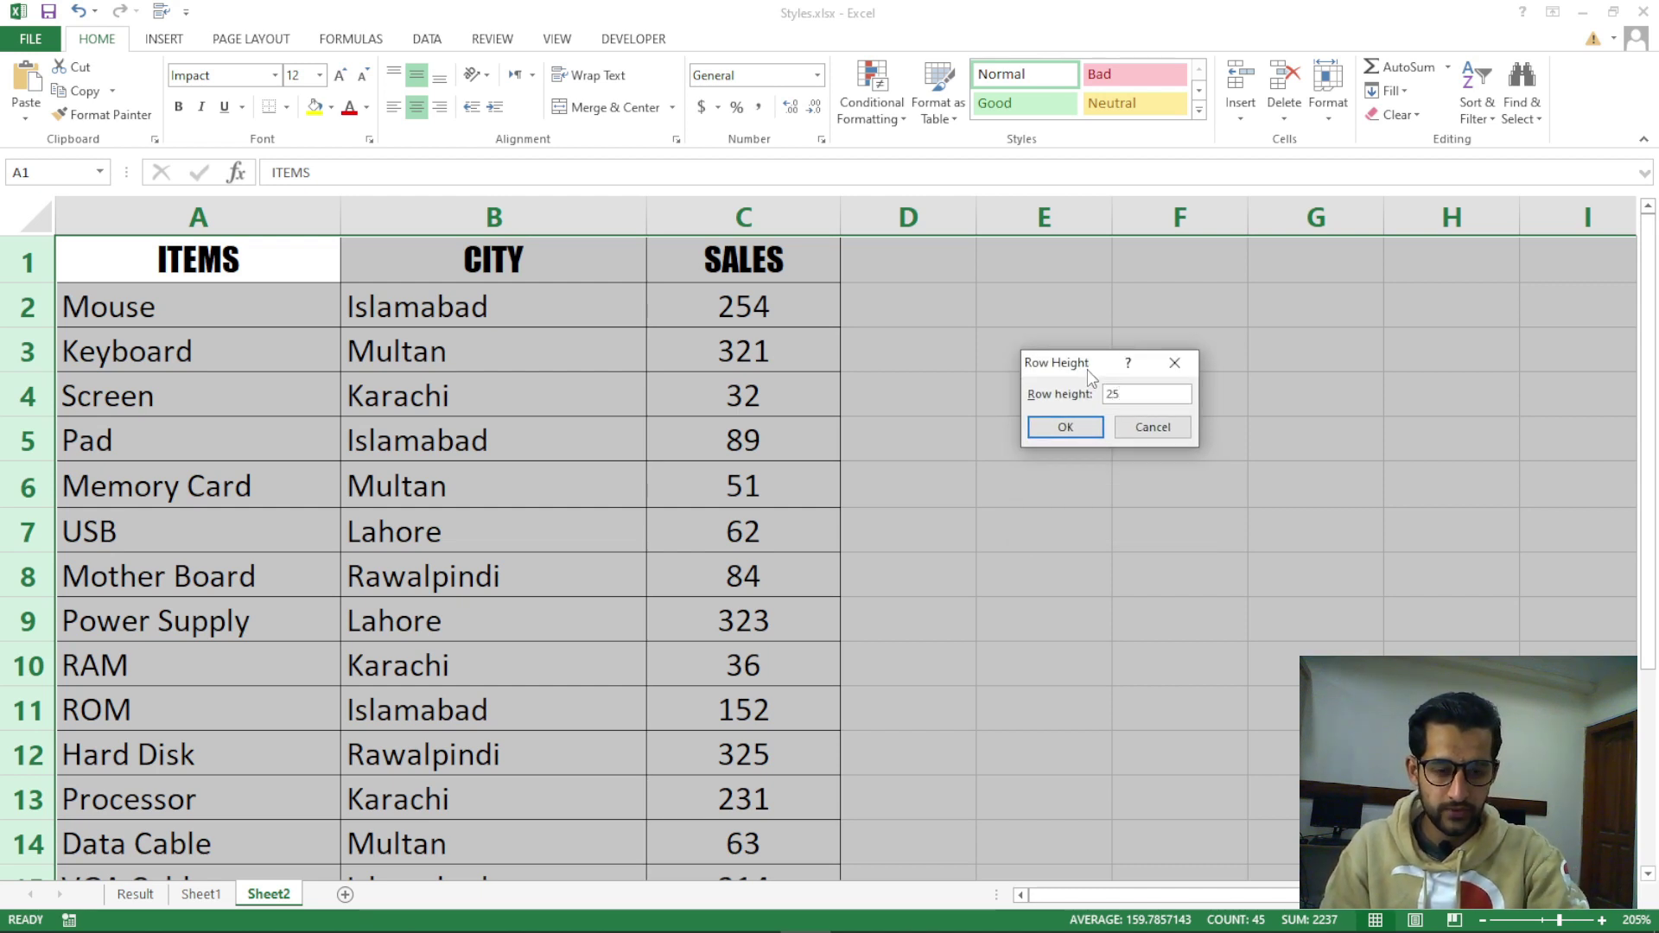
{"action": "type", "text": "30"}
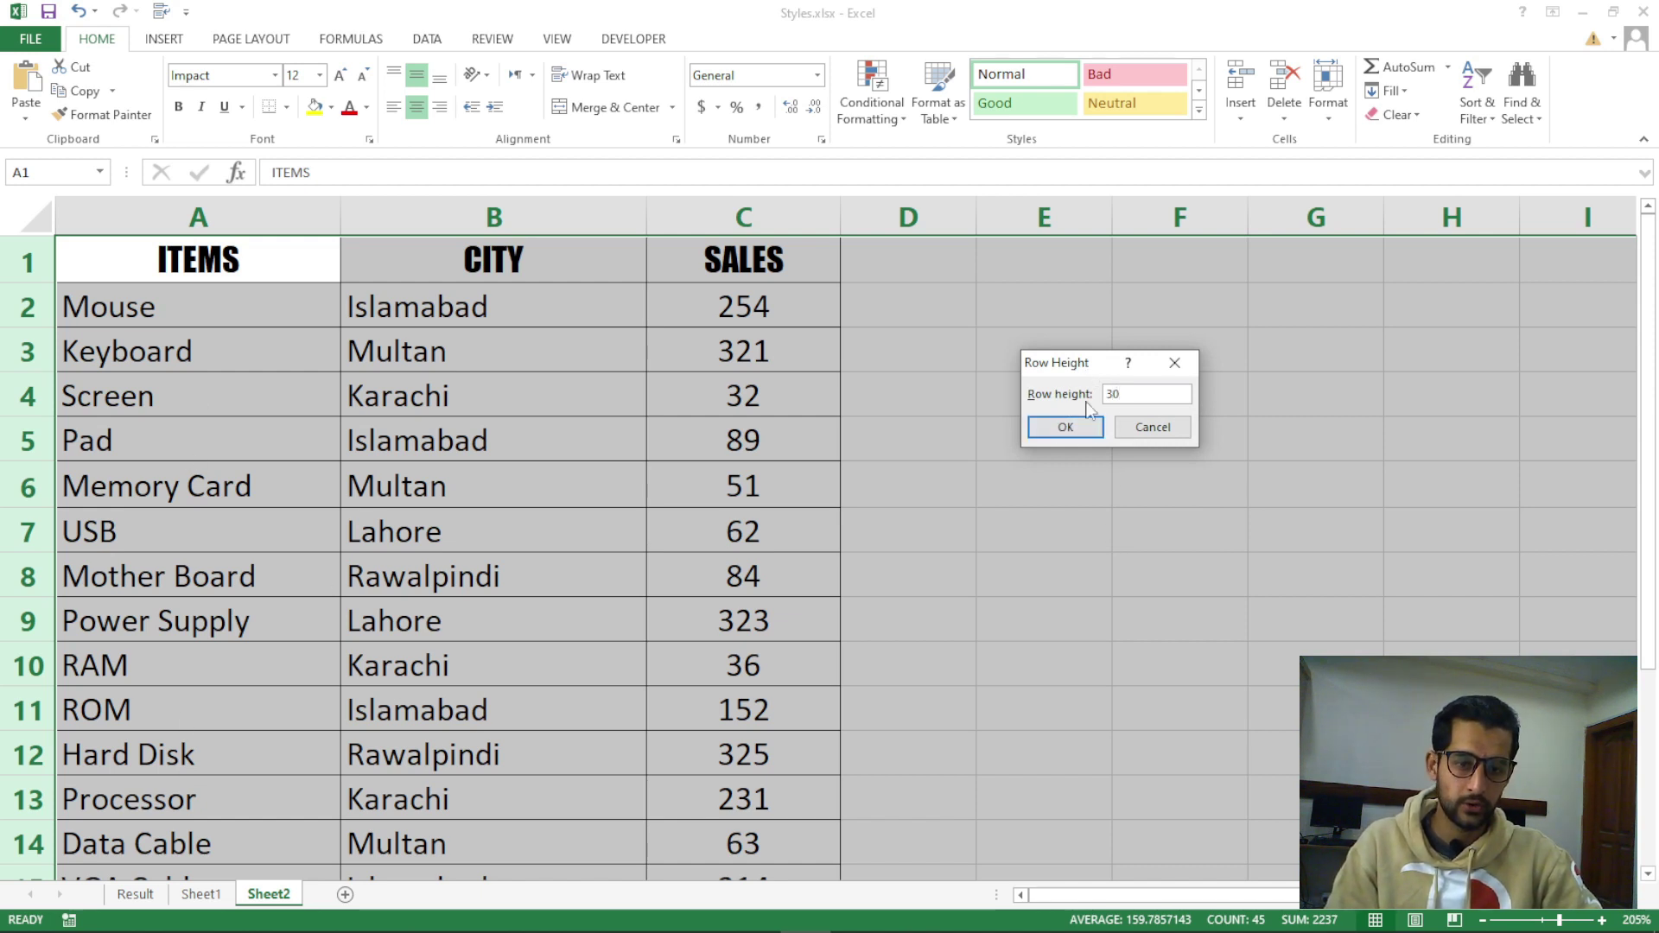
{"action": "left_click", "coordinate": [1078, 428]}
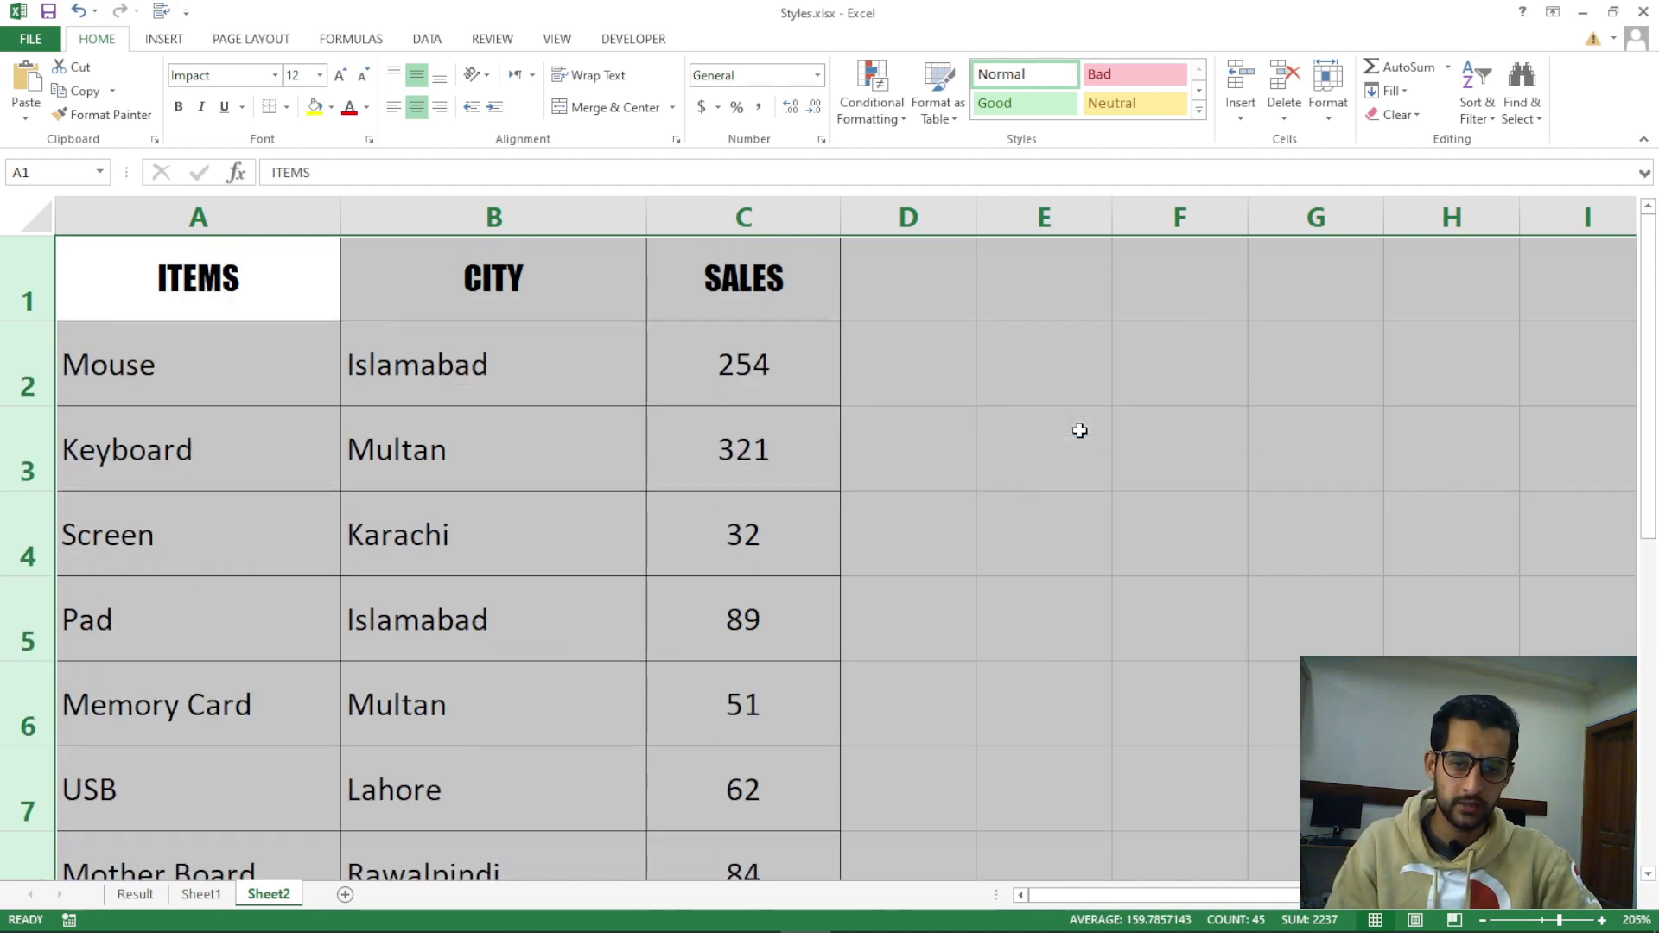
{"action": "scroll", "coordinate": [532, 592], "scroll_direction": "down", "scroll_amount": 3}
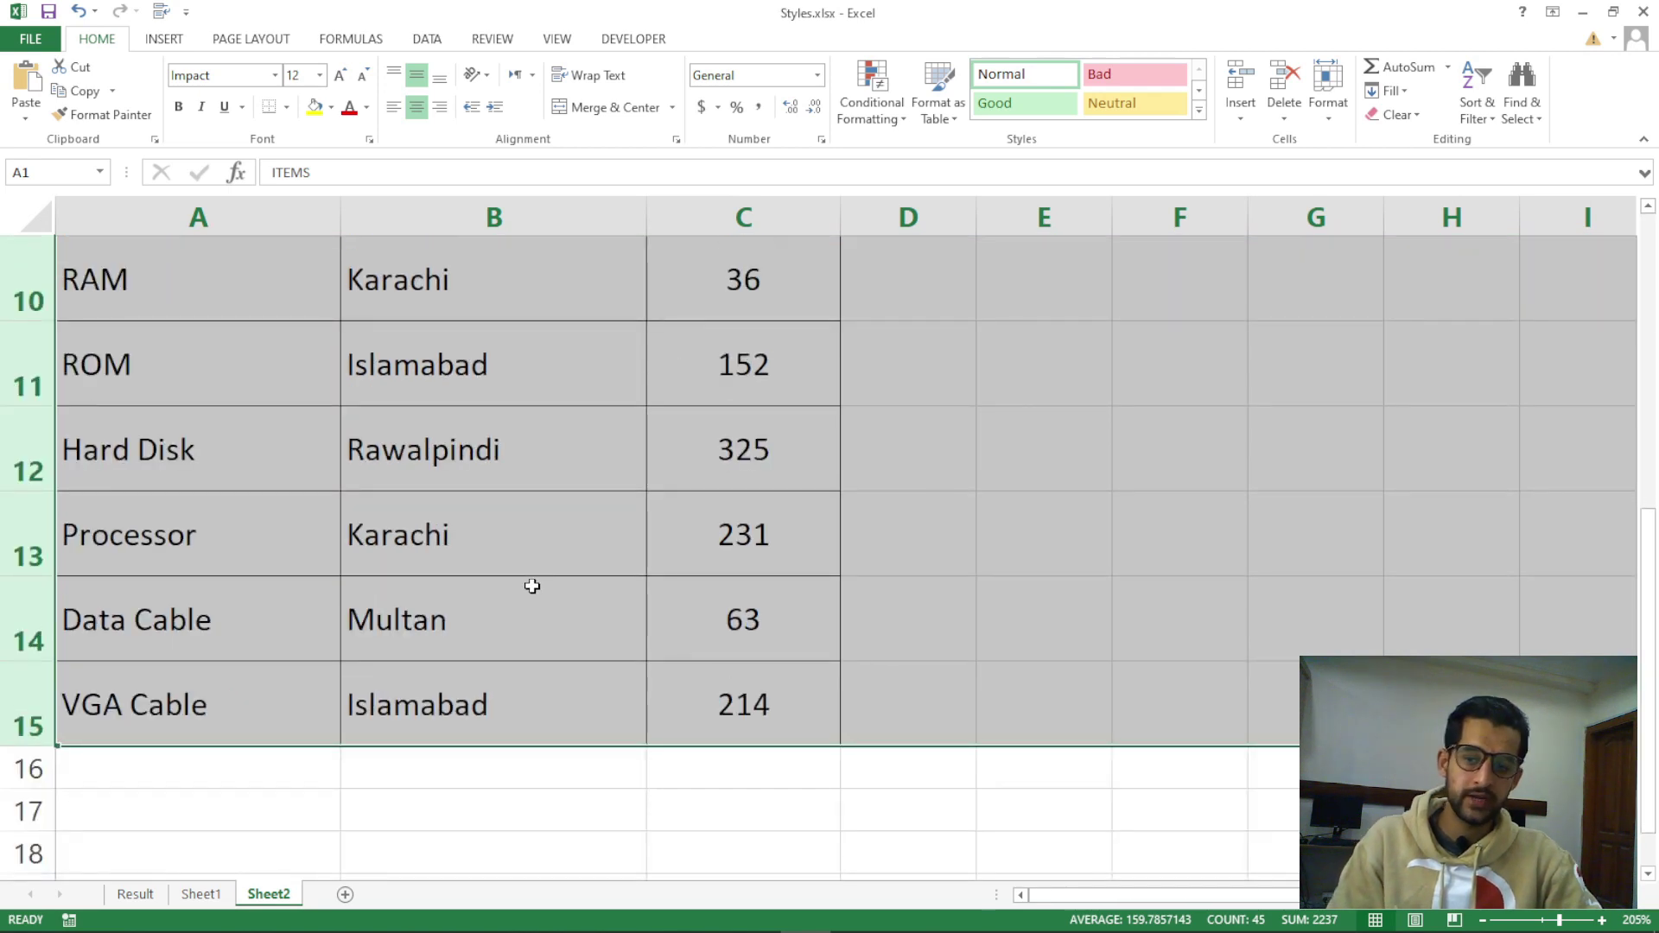
{"action": "scroll", "coordinate": [1245, 527], "scroll_direction": "up", "scroll_amount": 2}
Change the selected rows' height to 10
{"action": "left_click", "coordinate": [1329, 97]}
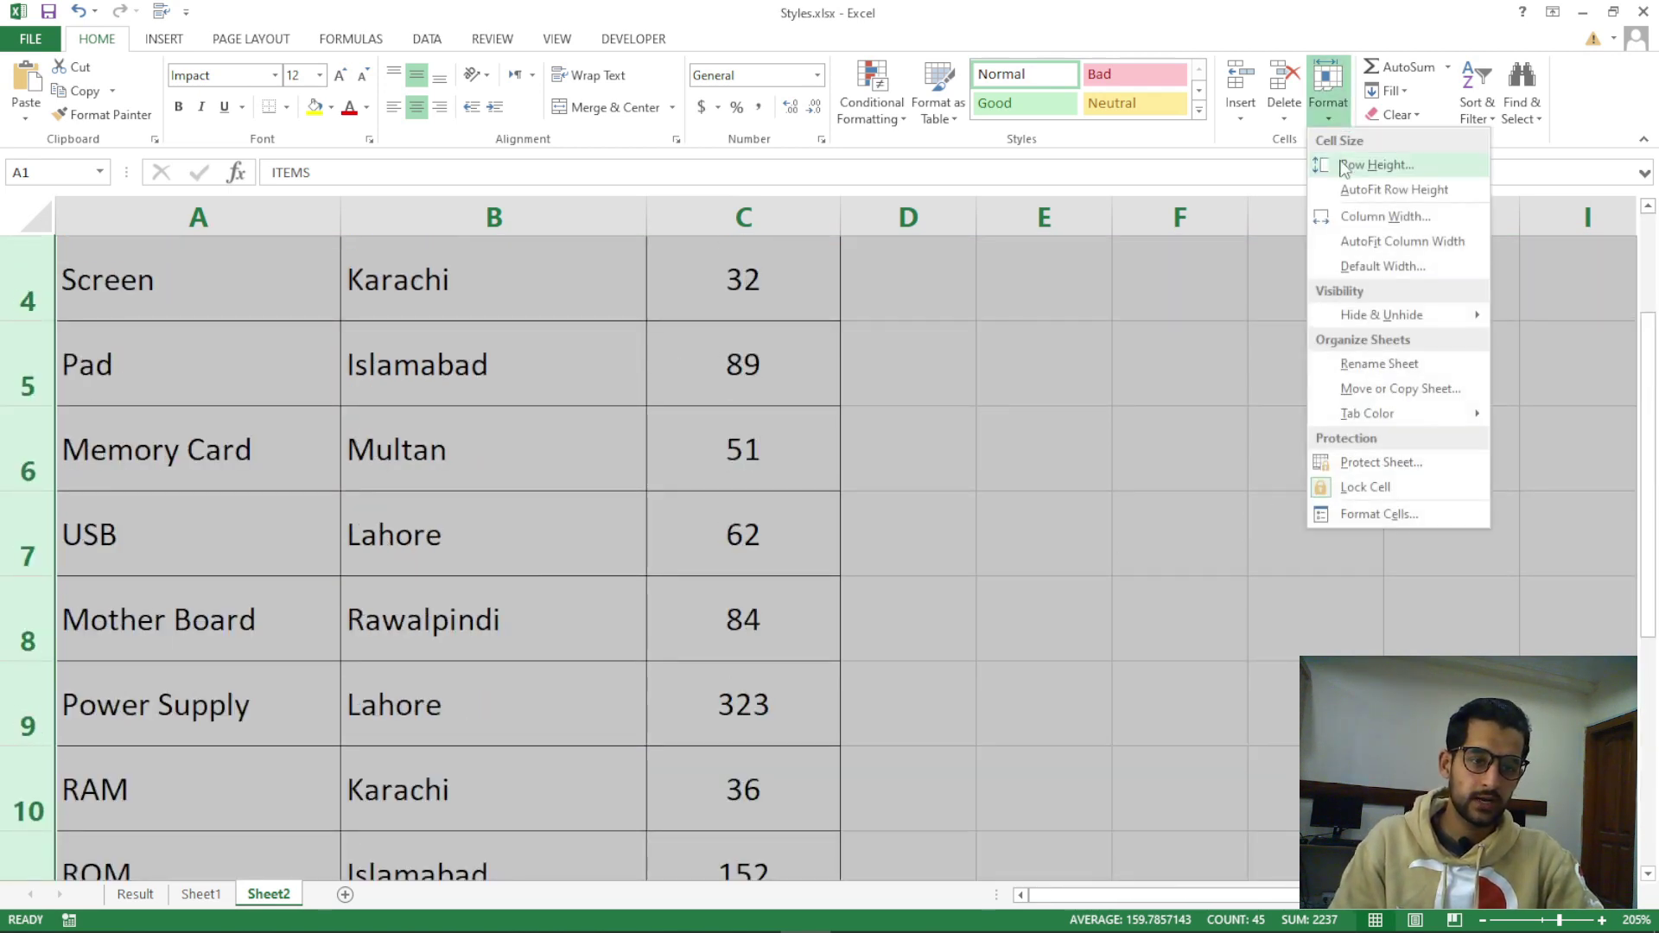
{"action": "left_click", "coordinate": [1341, 166]}
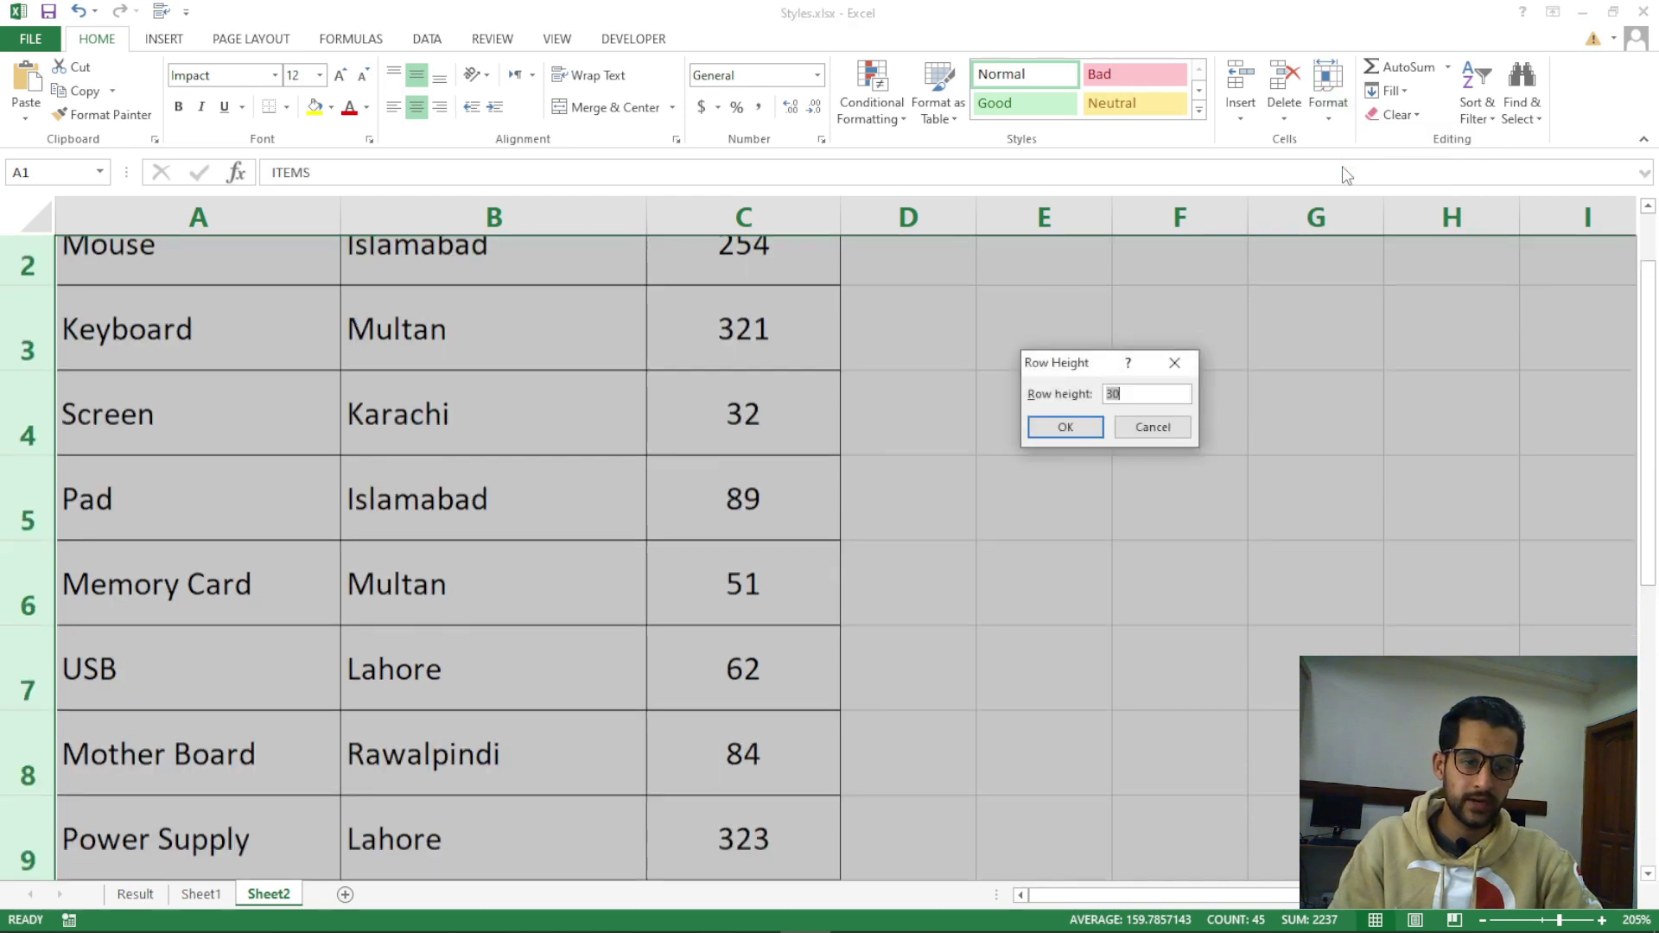
{"action": "key", "text": "BackSpace"}
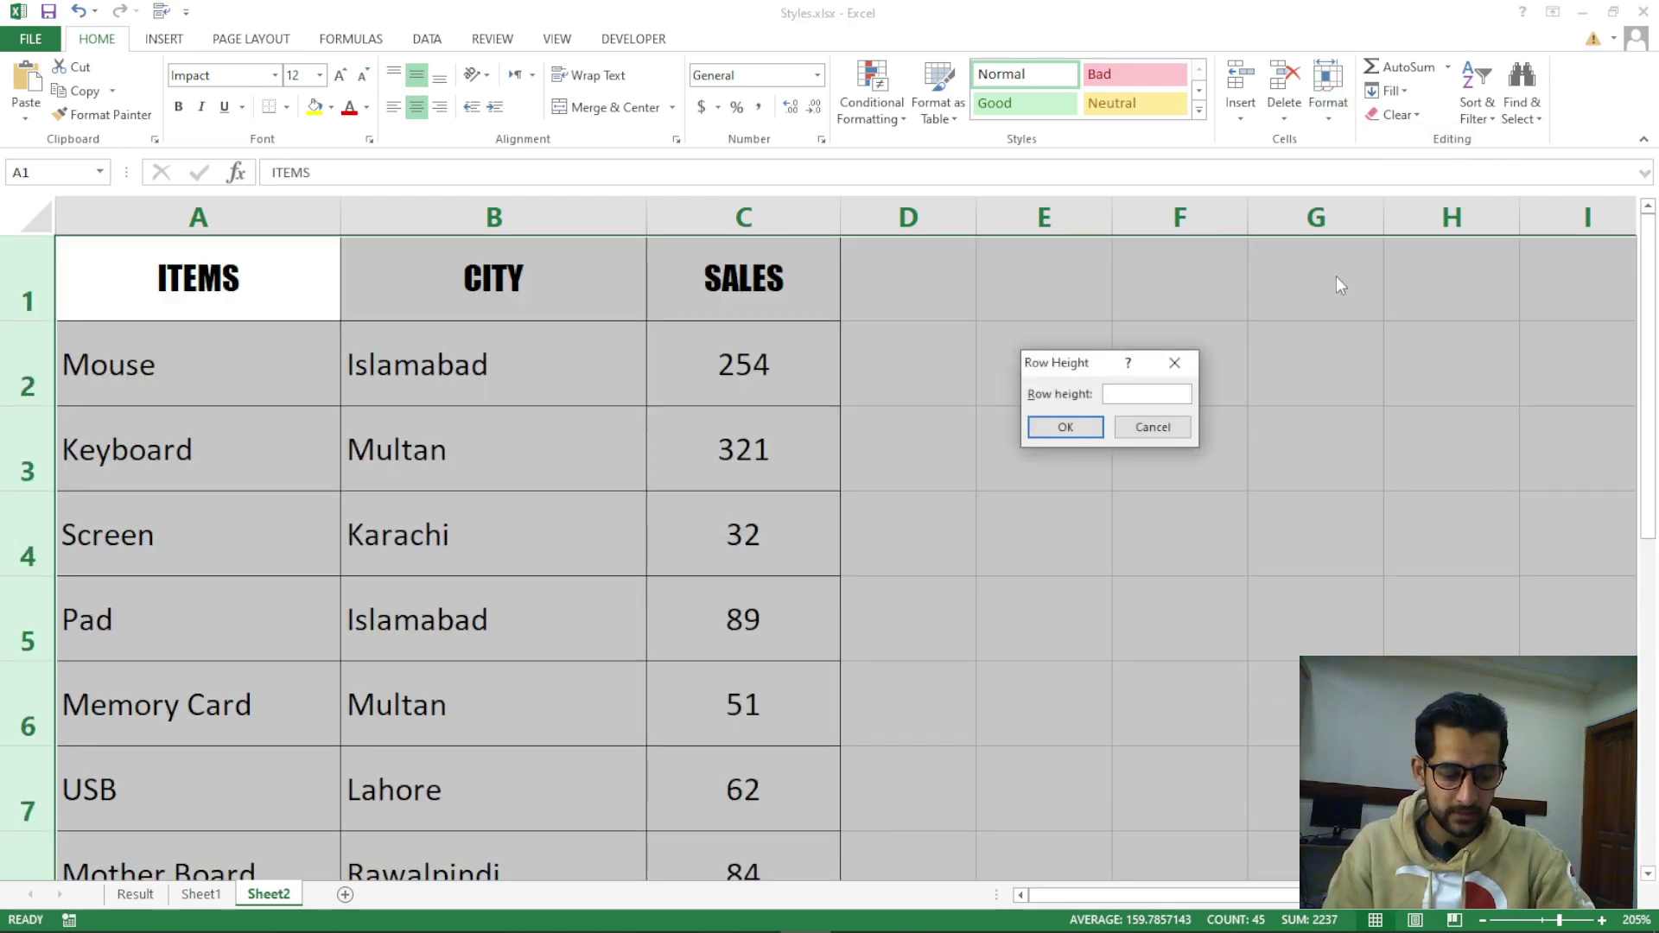
{"action": "type", "text": "10"}
{"action": "key", "text": "Return"}
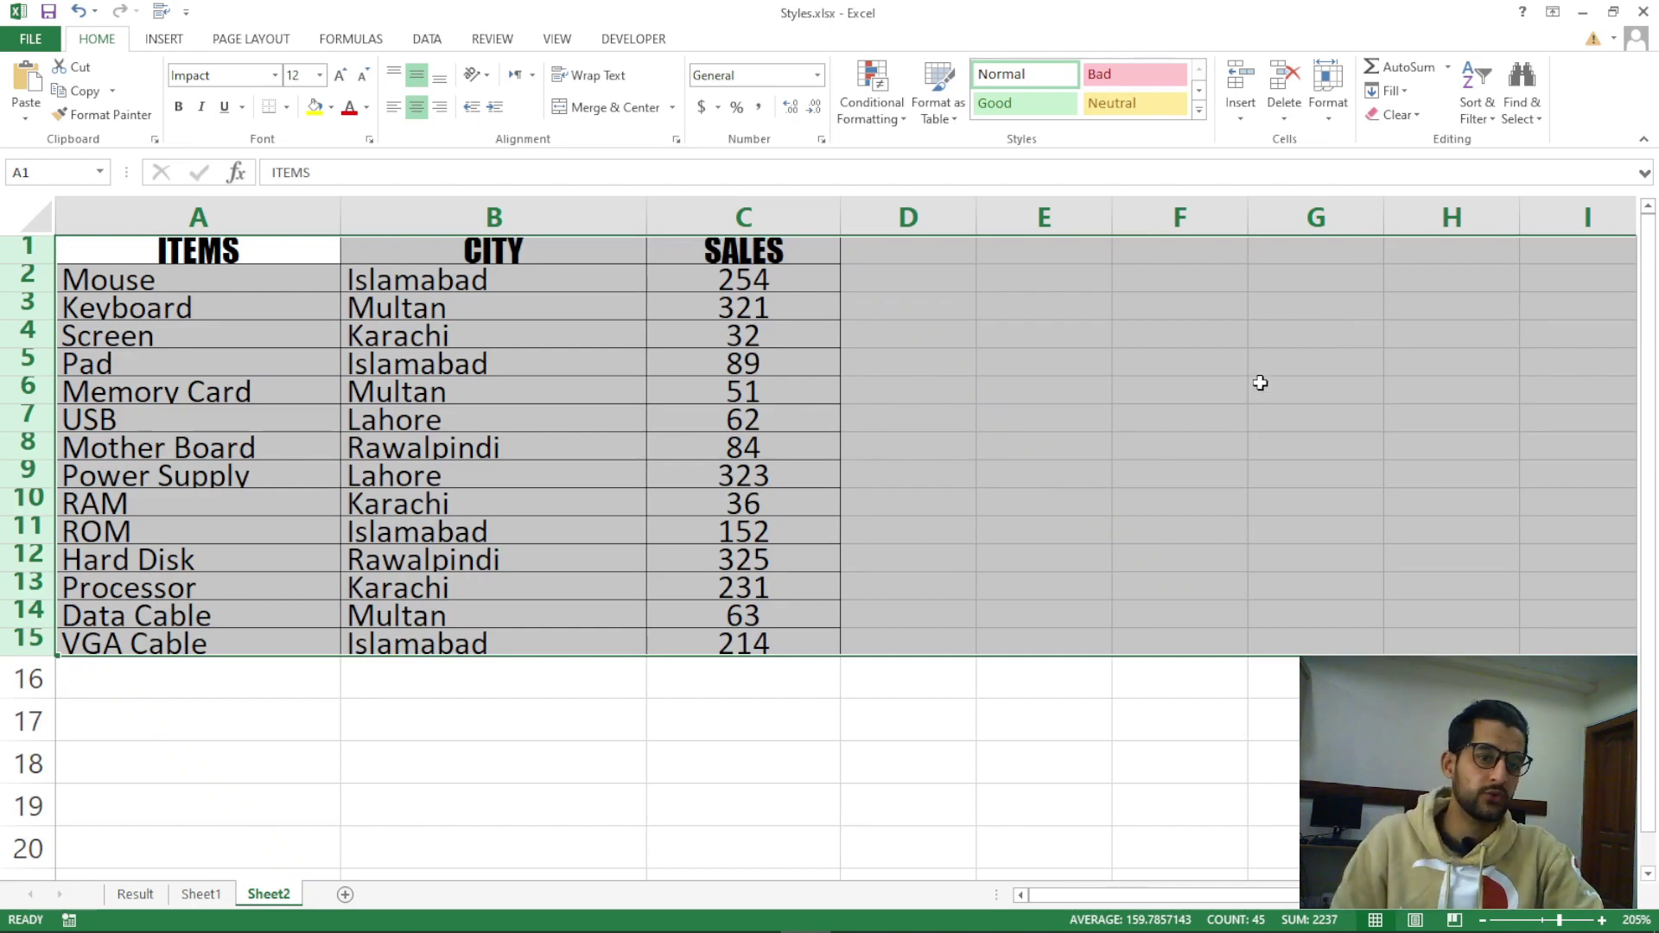
Apply AutoFit Row Height to the rows and deselect the table
{"action": "left_click", "coordinate": [1328, 96]}
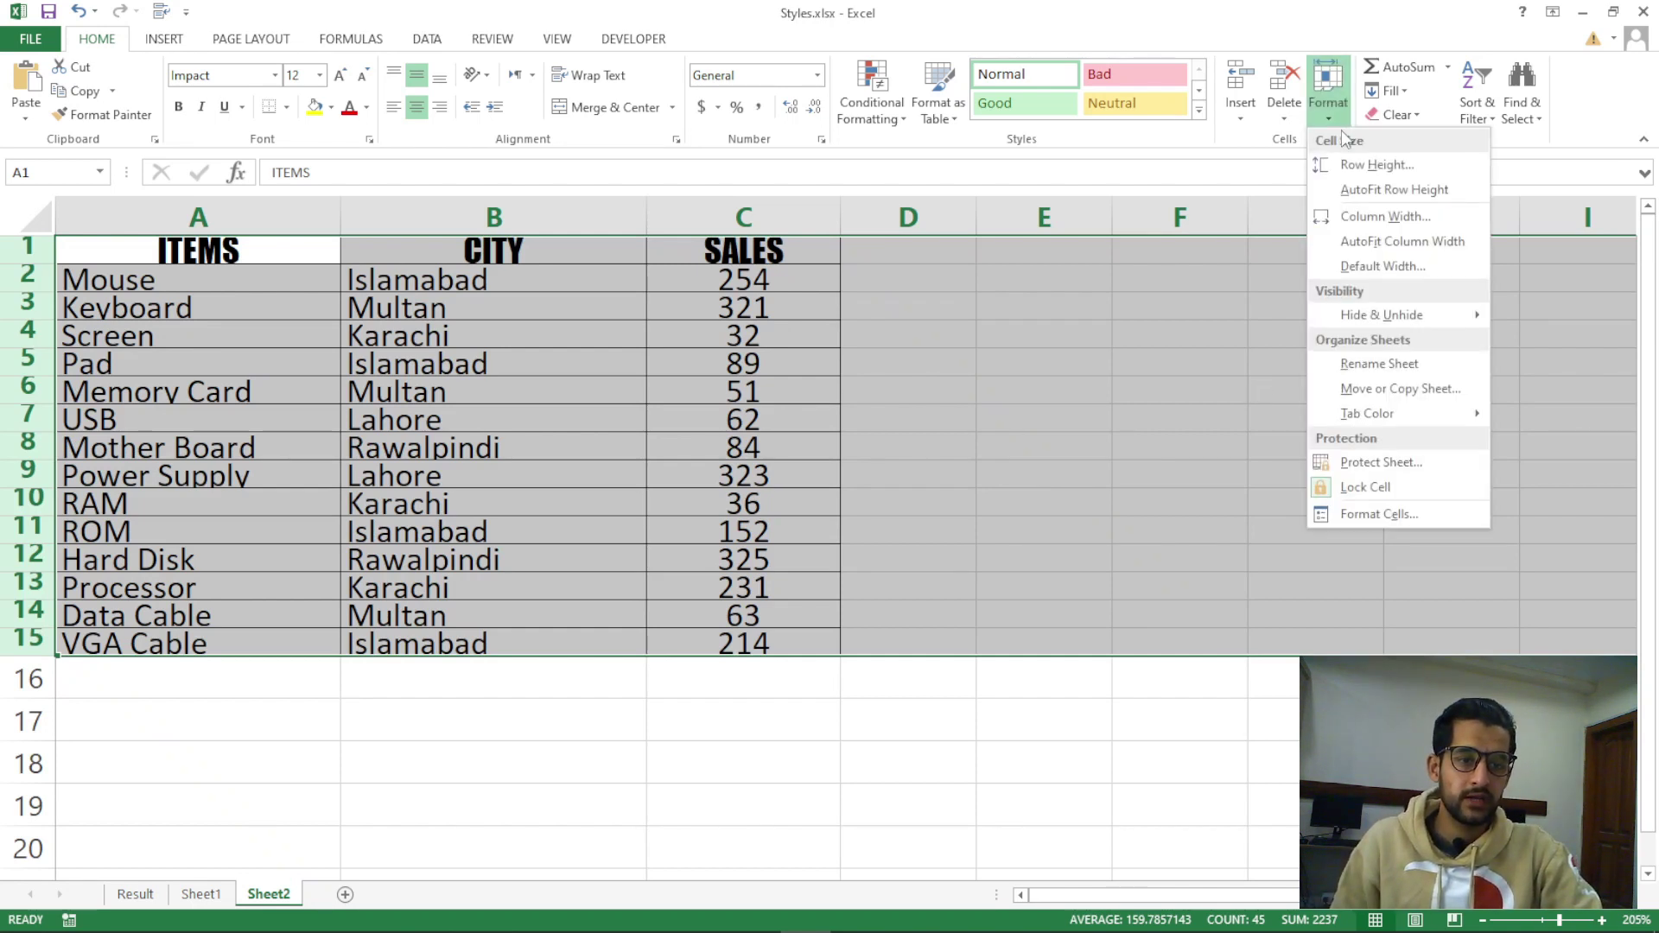
{"action": "left_click", "coordinate": [1364, 192]}
{"action": "left_click", "coordinate": [959, 414]}
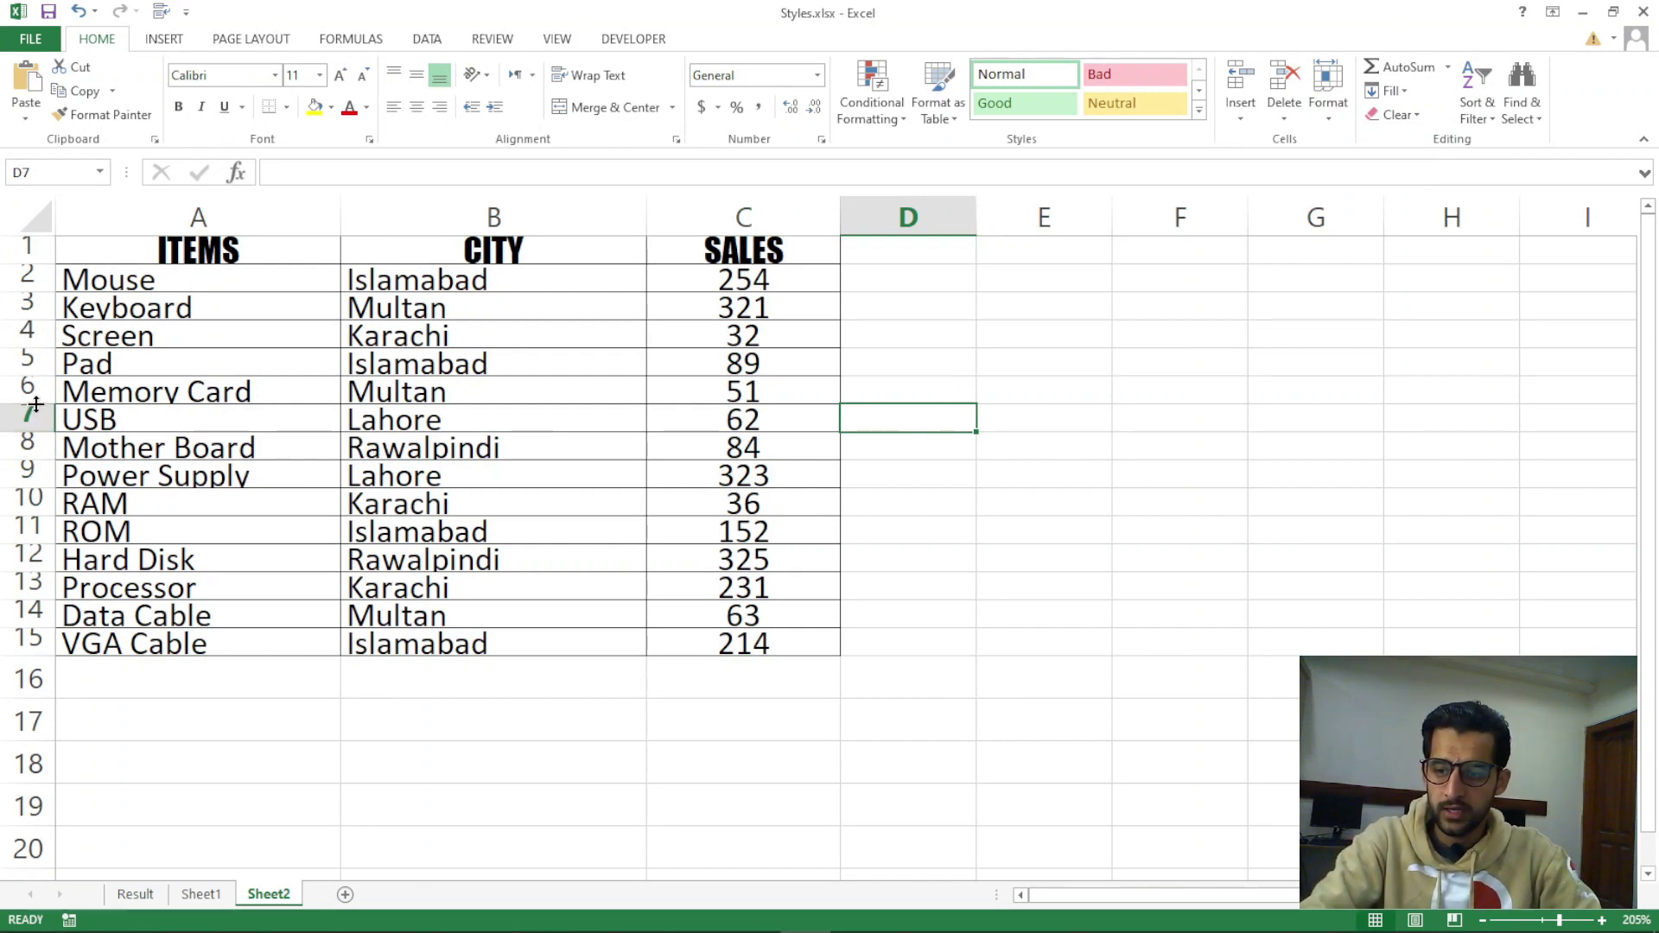
Stretch row 6 taller, then select A1:C15 and AutoFit Row Height
{"action": "left_click_drag", "start_coordinate": [34, 404], "coordinate": [49, 594]}
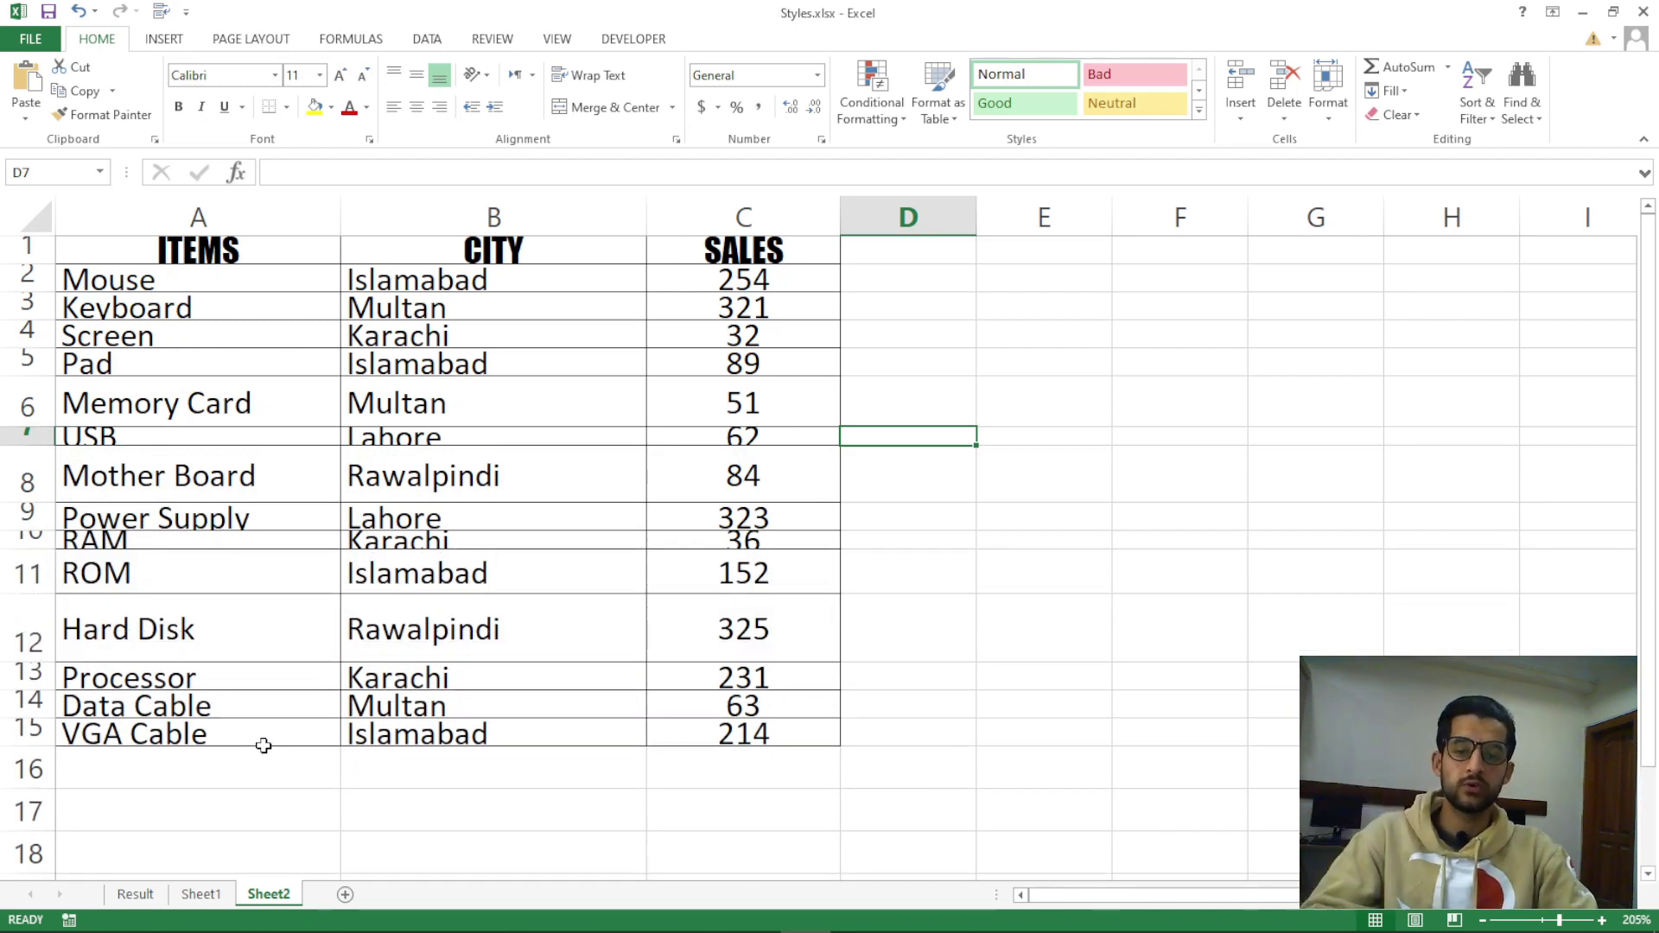
{"action": "left_click_drag", "start_coordinate": [102, 259], "coordinate": [682, 728]}
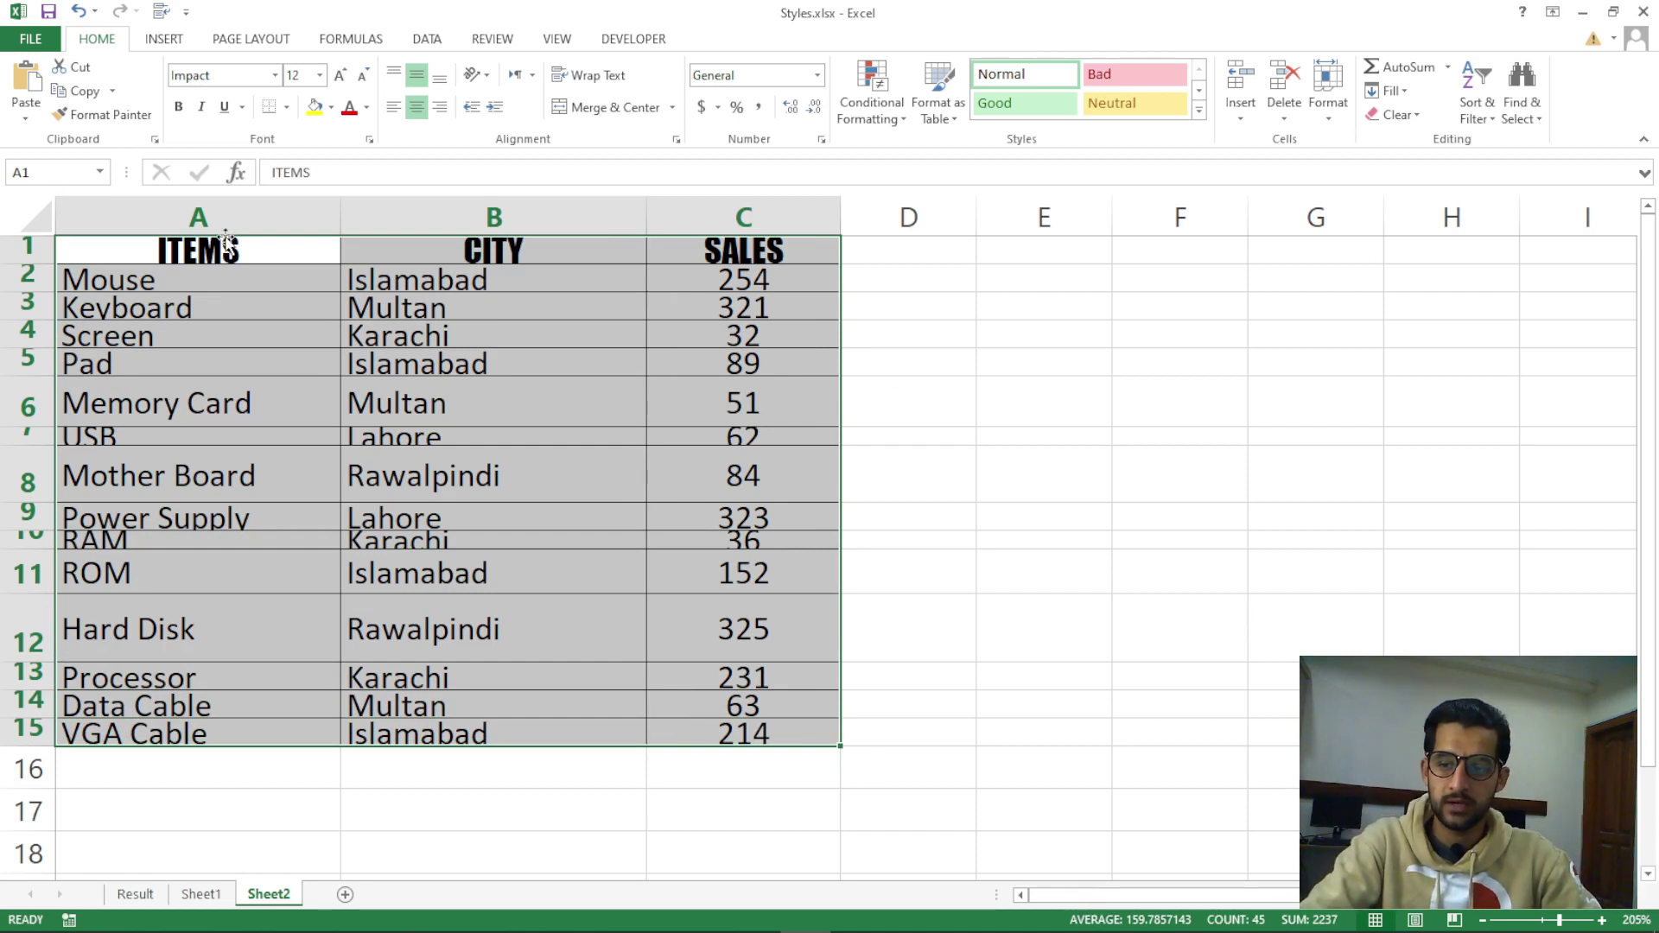
{"action": "left_click", "coordinate": [1337, 122]}
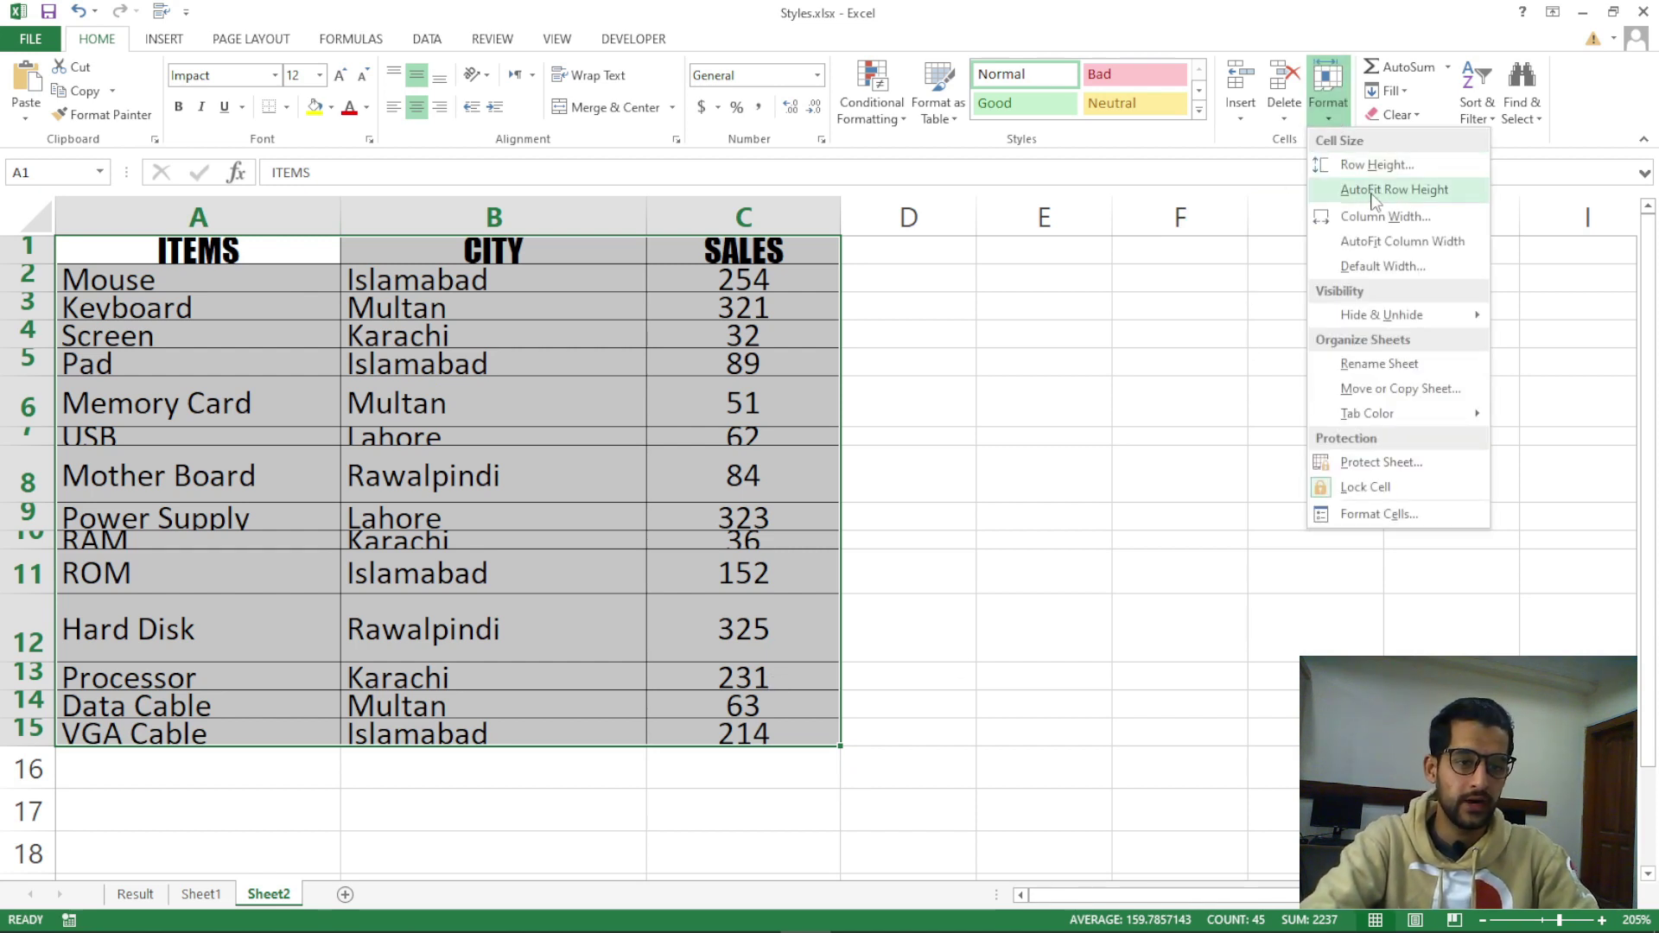
{"action": "left_click", "coordinate": [1375, 192]}
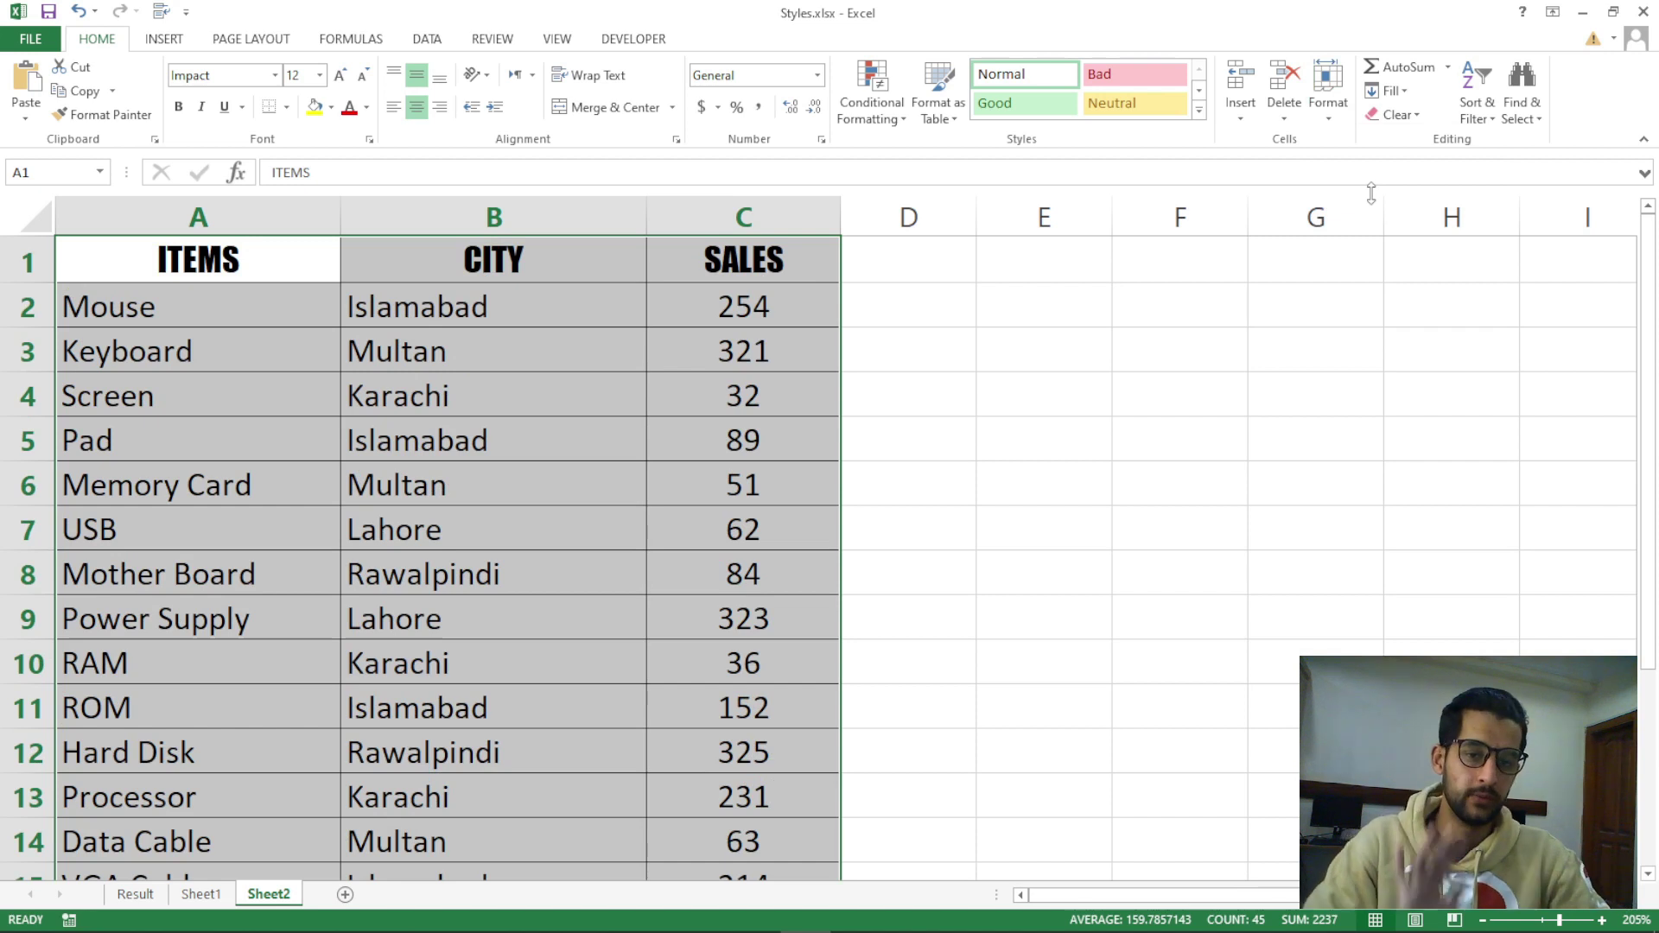
Apply AutoFit Column Width to A1:C15 so columns A–C fit their contents
{"action": "left_click", "coordinate": [1331, 99]}
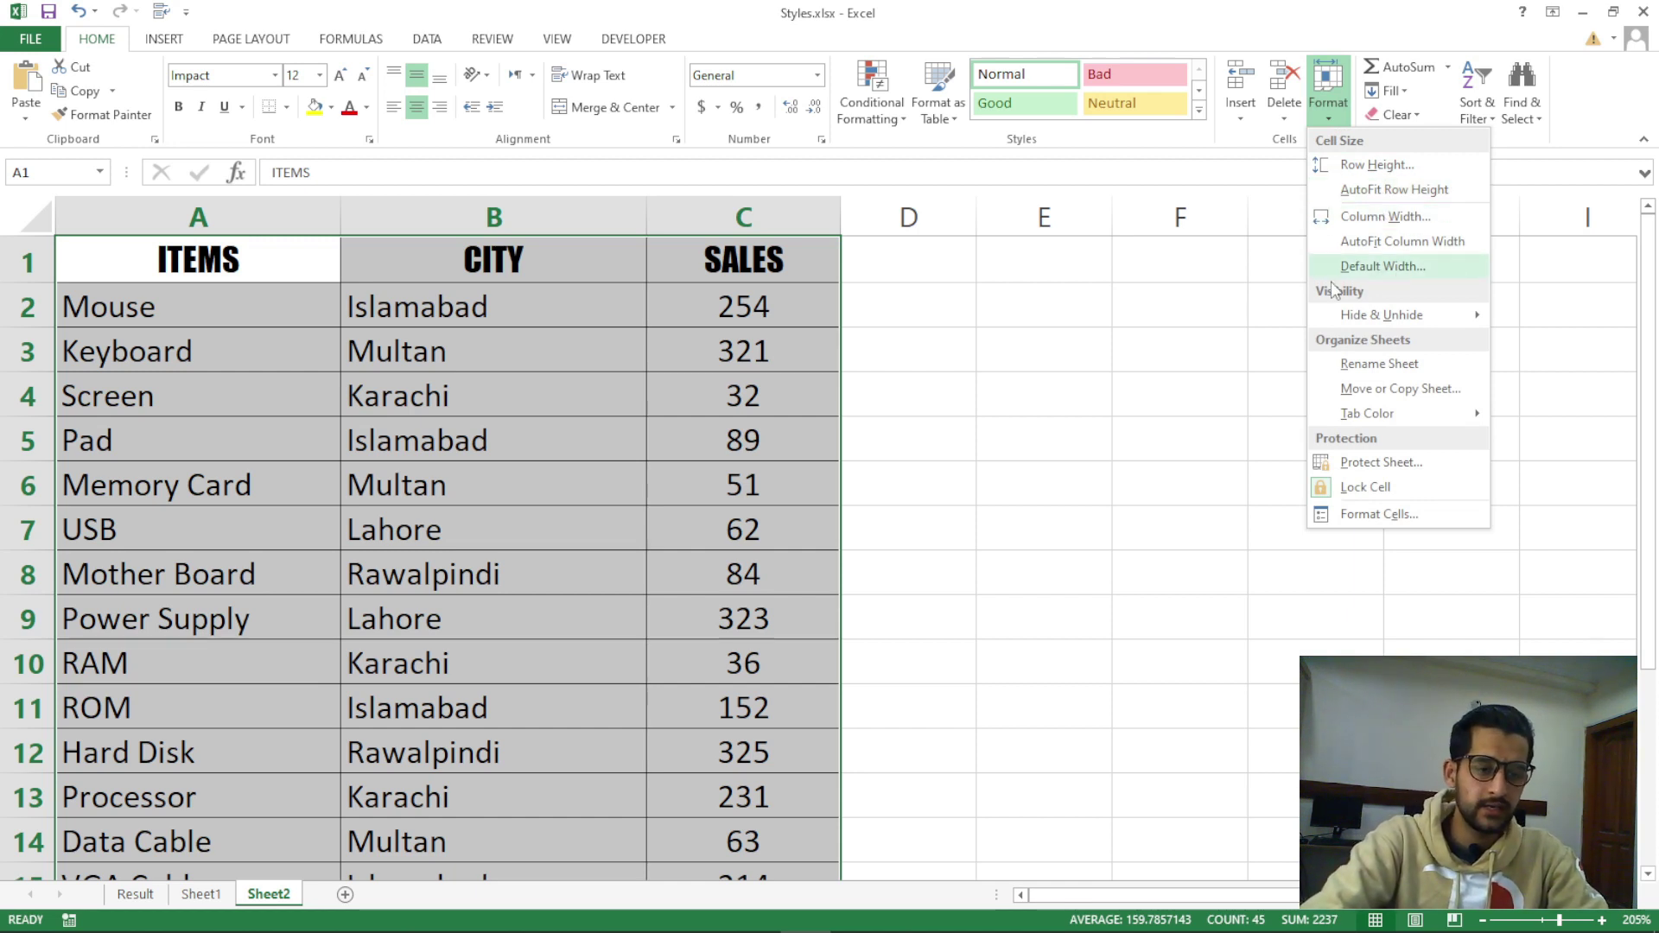
{"action": "left_click", "coordinate": [1417, 252]}
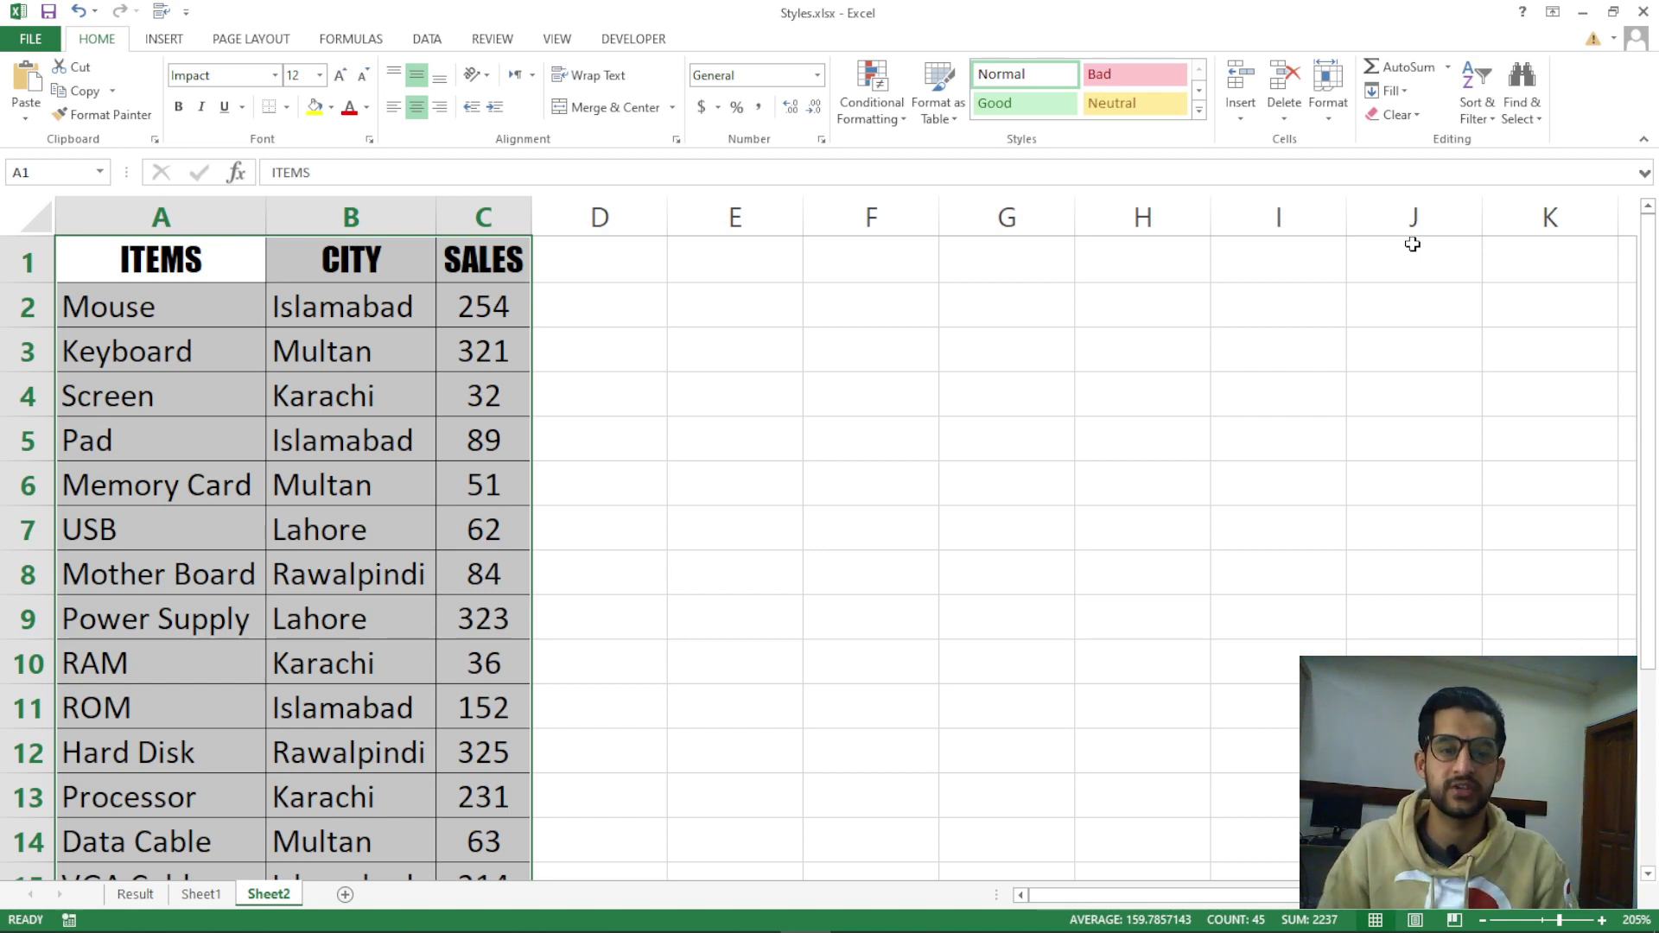
{"action": "left_click", "coordinate": [1206, 385]}
{"action": "left_click", "coordinate": [1335, 126]}
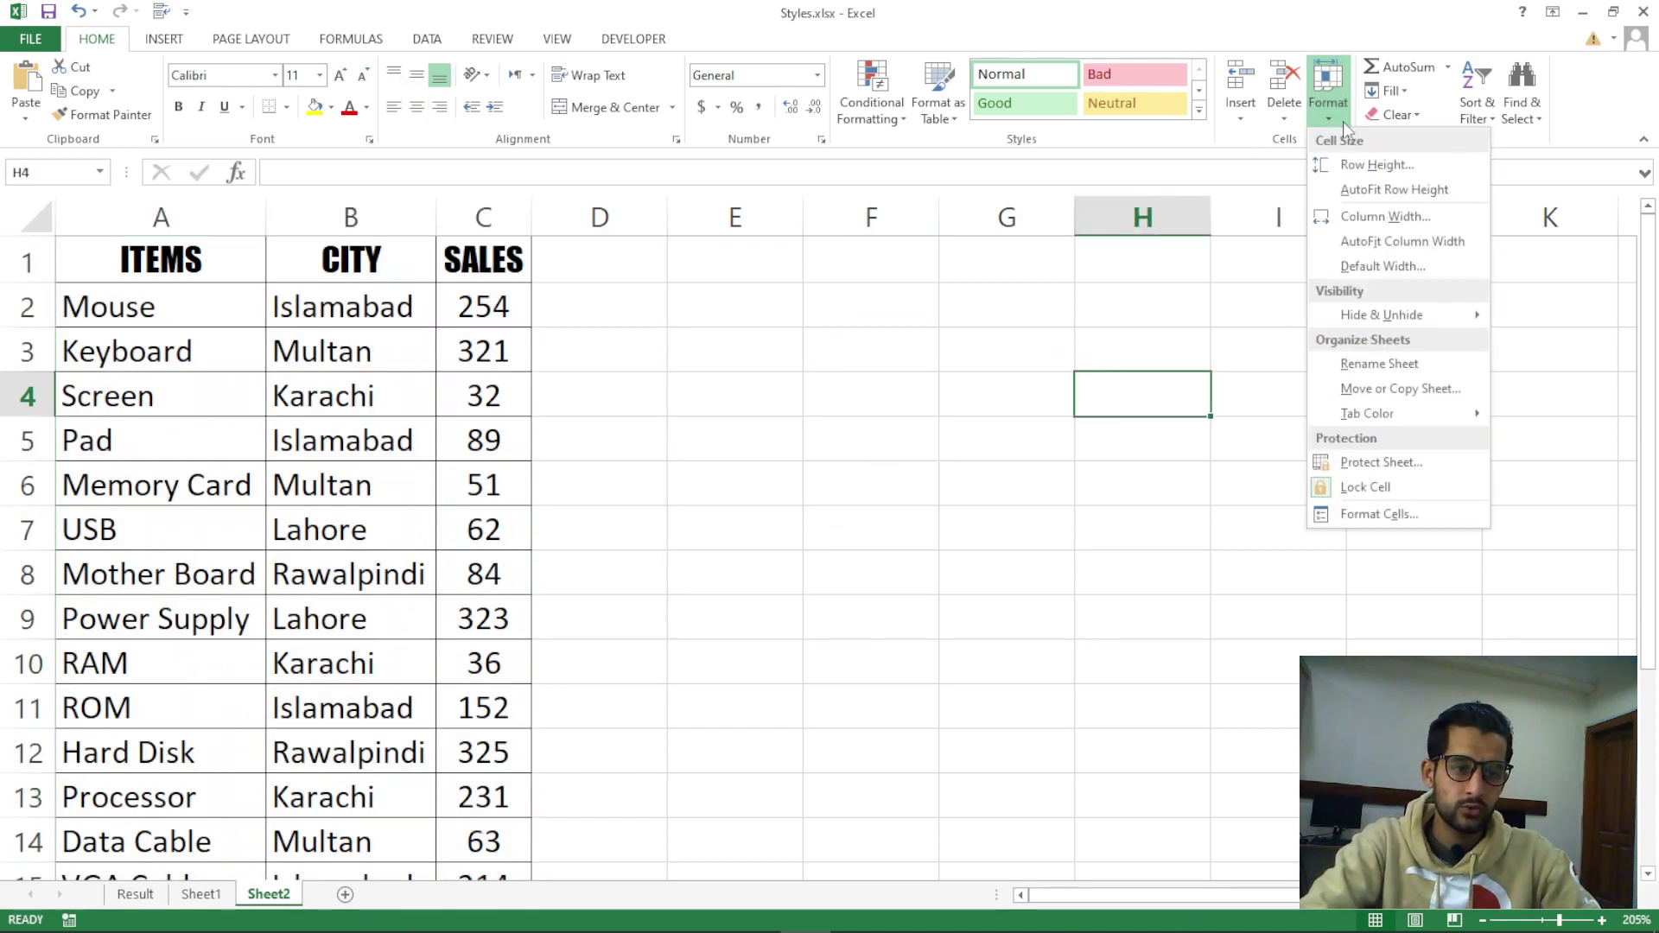
Open the Column Width dialog and cancel it without changes
{"action": "left_click", "coordinate": [1393, 218]}
{"action": "left_click_drag", "start_coordinate": [1087, 355], "coordinate": [770, 356]}
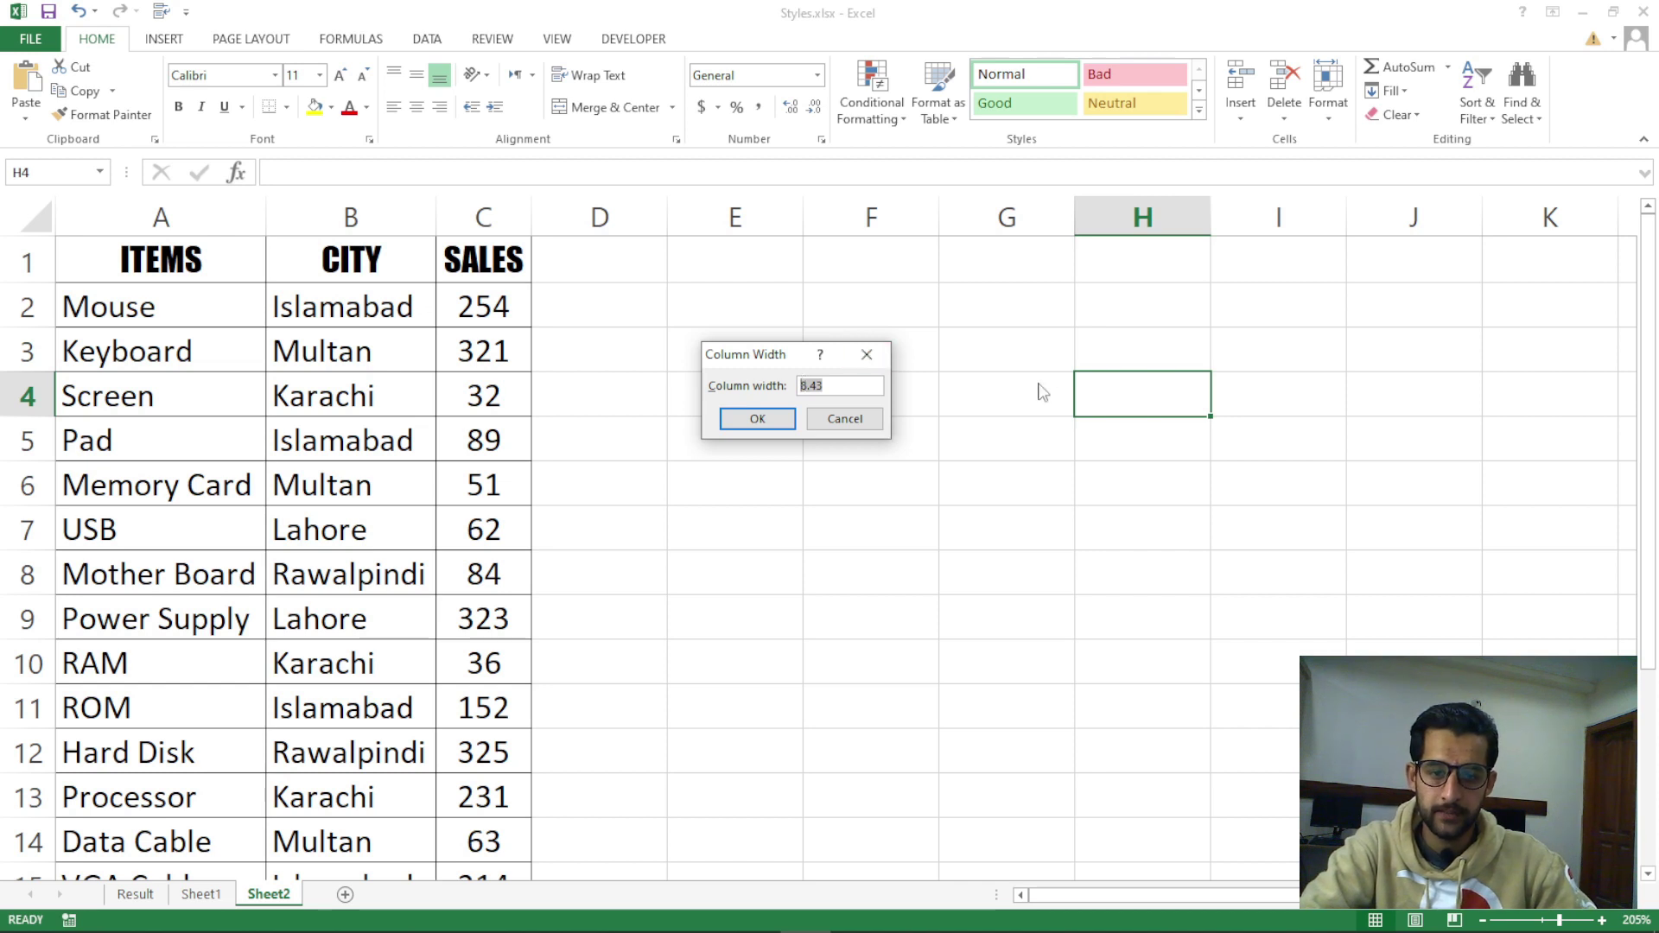
{"action": "left_click", "coordinate": [844, 419]}
{"action": "left_click", "coordinate": [859, 449]}
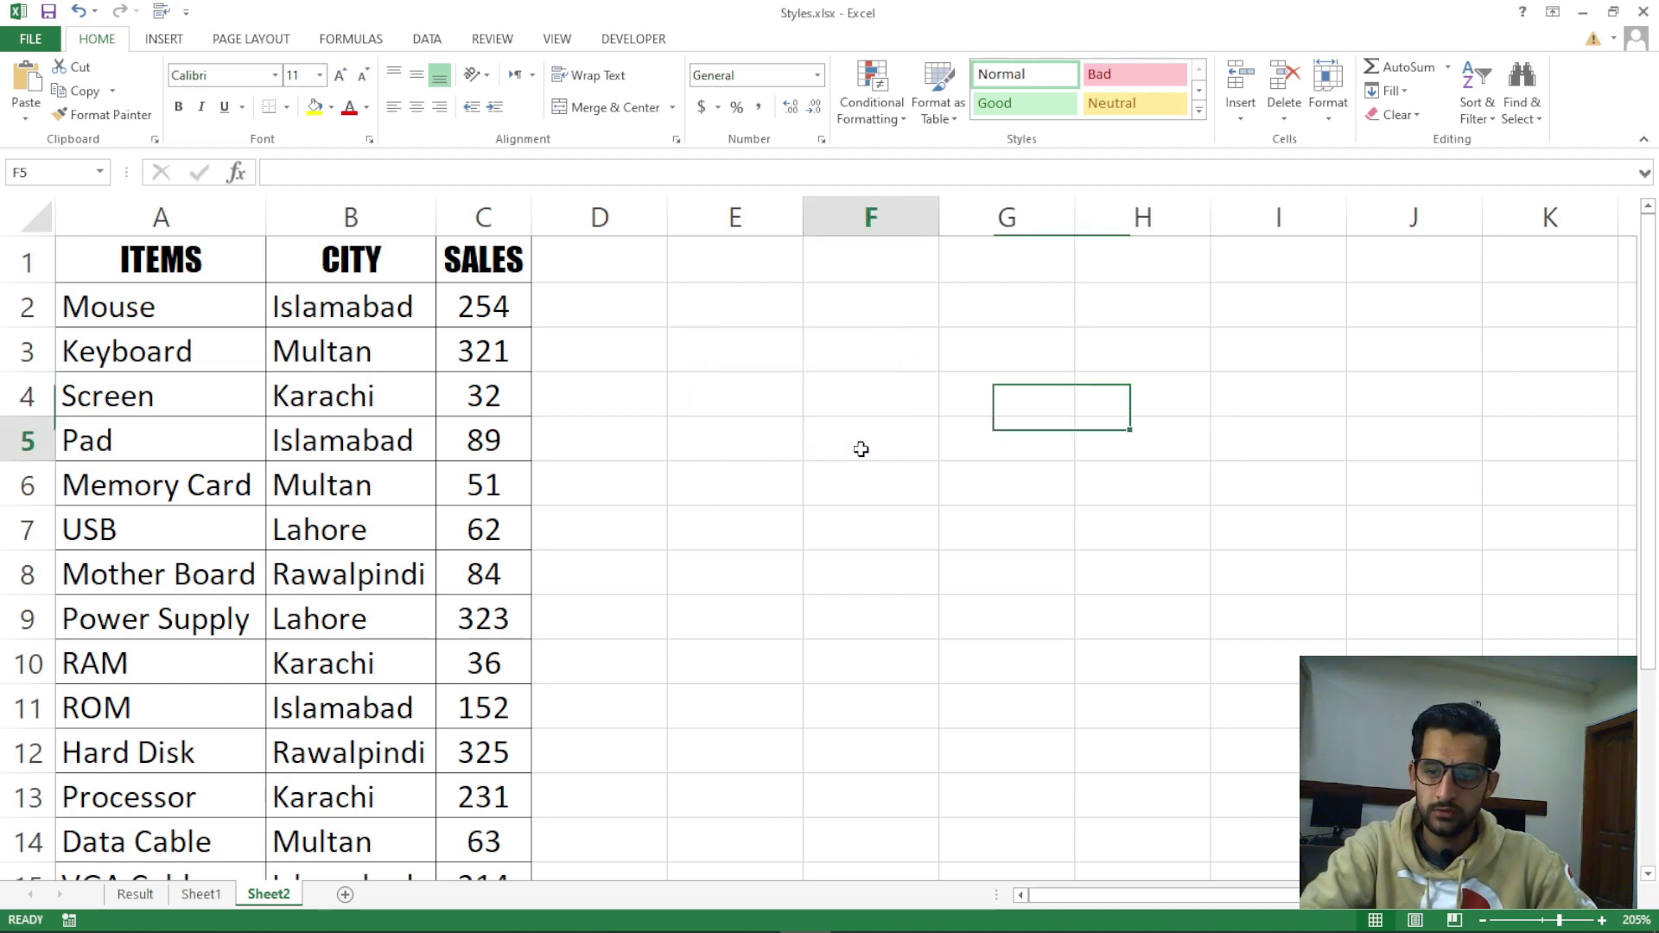
Select A1:C15 and set columns A–C to a width of 25
{"action": "key", "text": "ctrl+Home"}
{"action": "left_click_drag", "start_coordinate": [147, 268], "coordinate": [480, 807]}
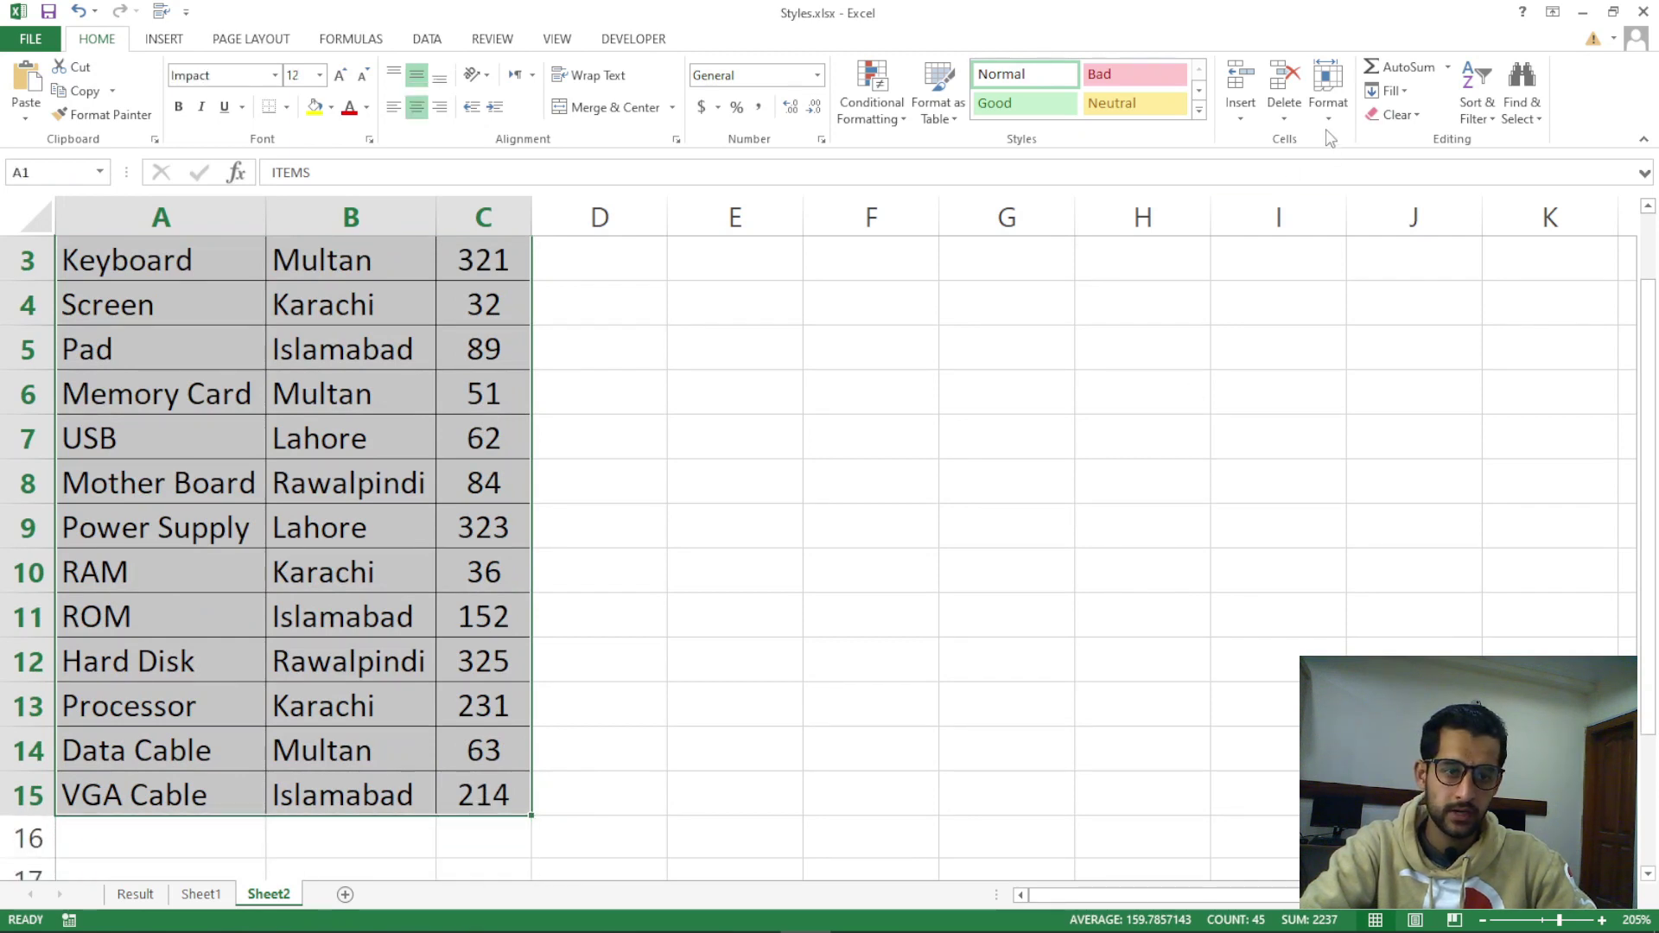
{"action": "left_click", "coordinate": [1329, 103]}
{"action": "left_click", "coordinate": [1360, 216]}
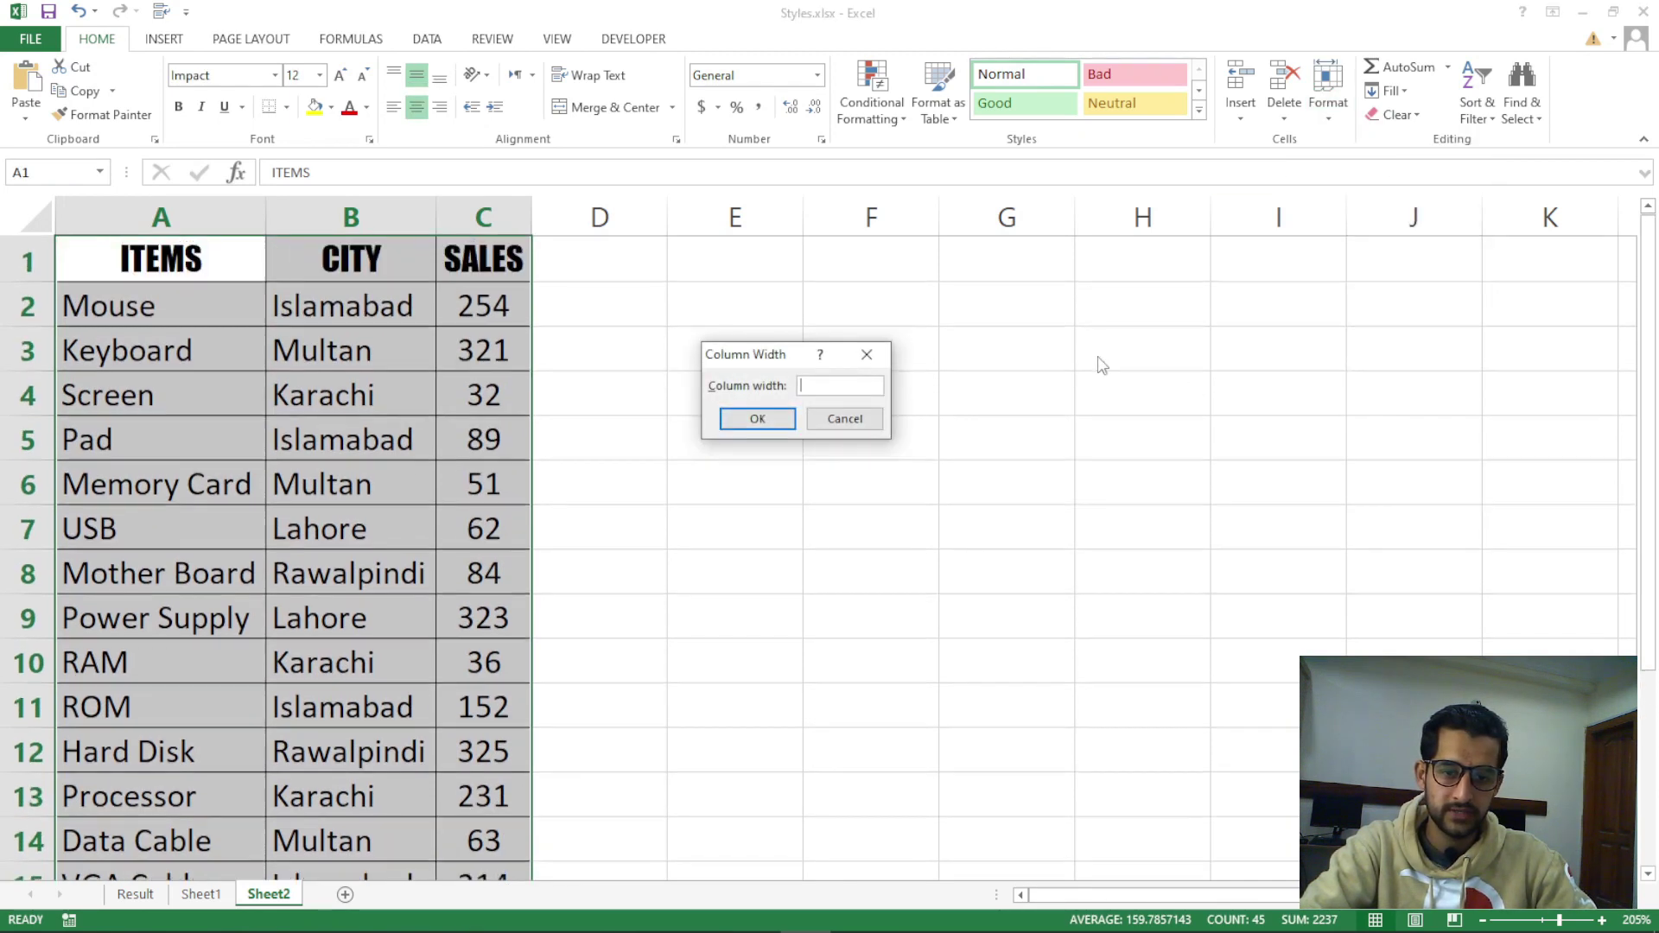
{"action": "left_click_drag", "start_coordinate": [778, 359], "coordinate": [990, 329]}
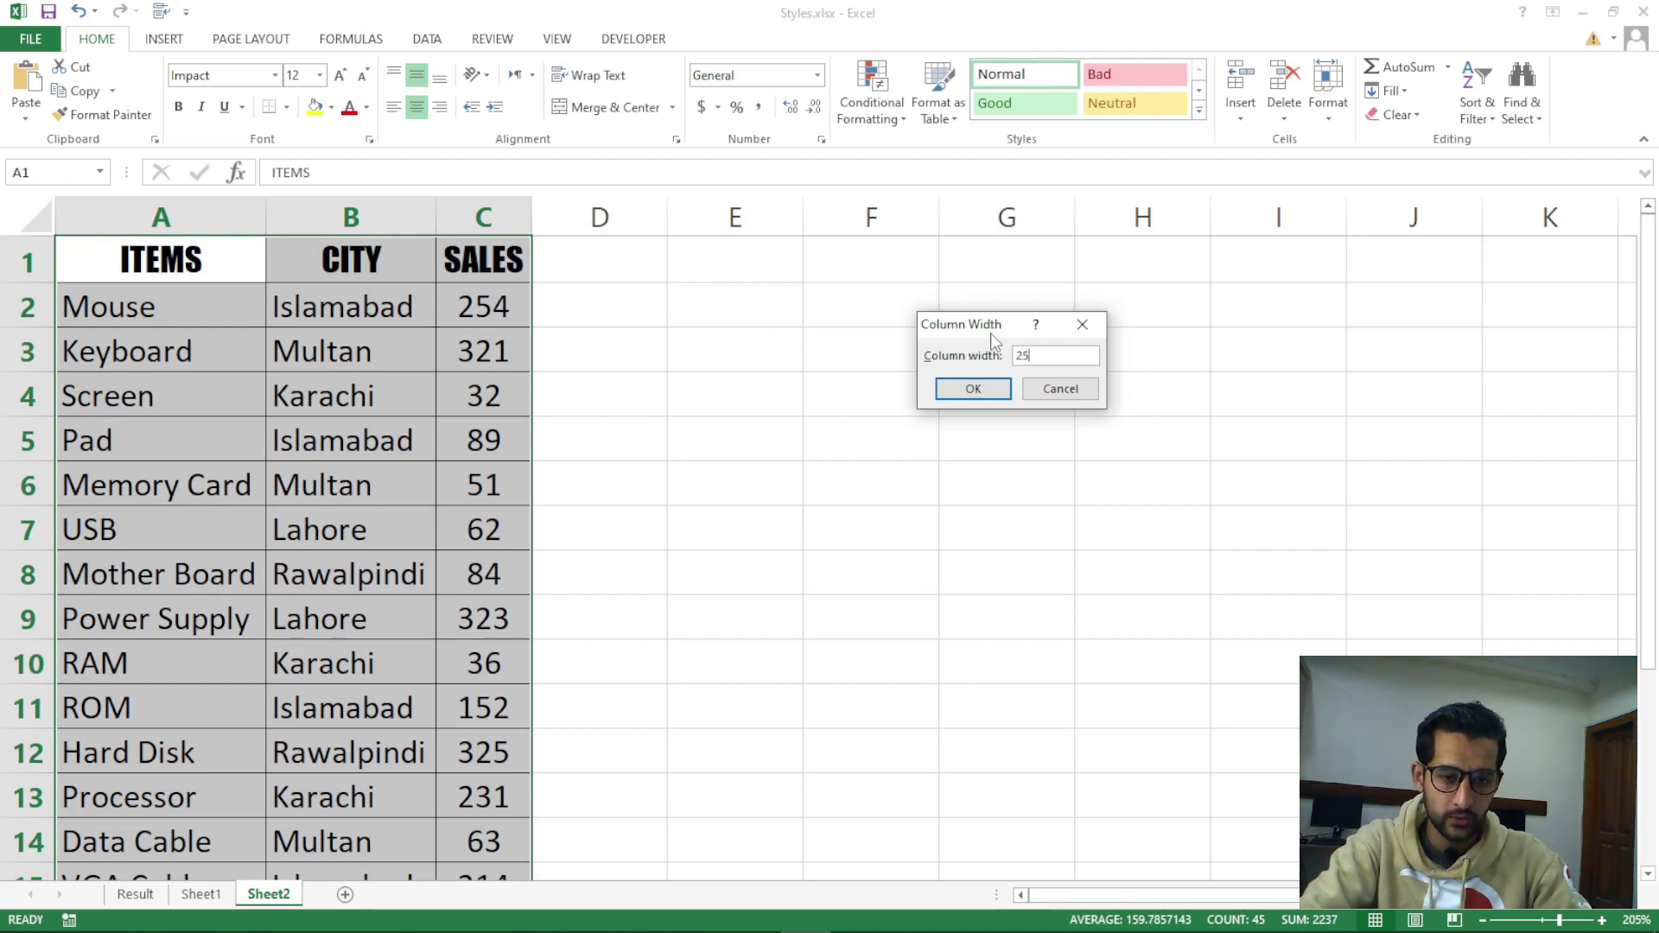
{"action": "key", "text": "Return"}
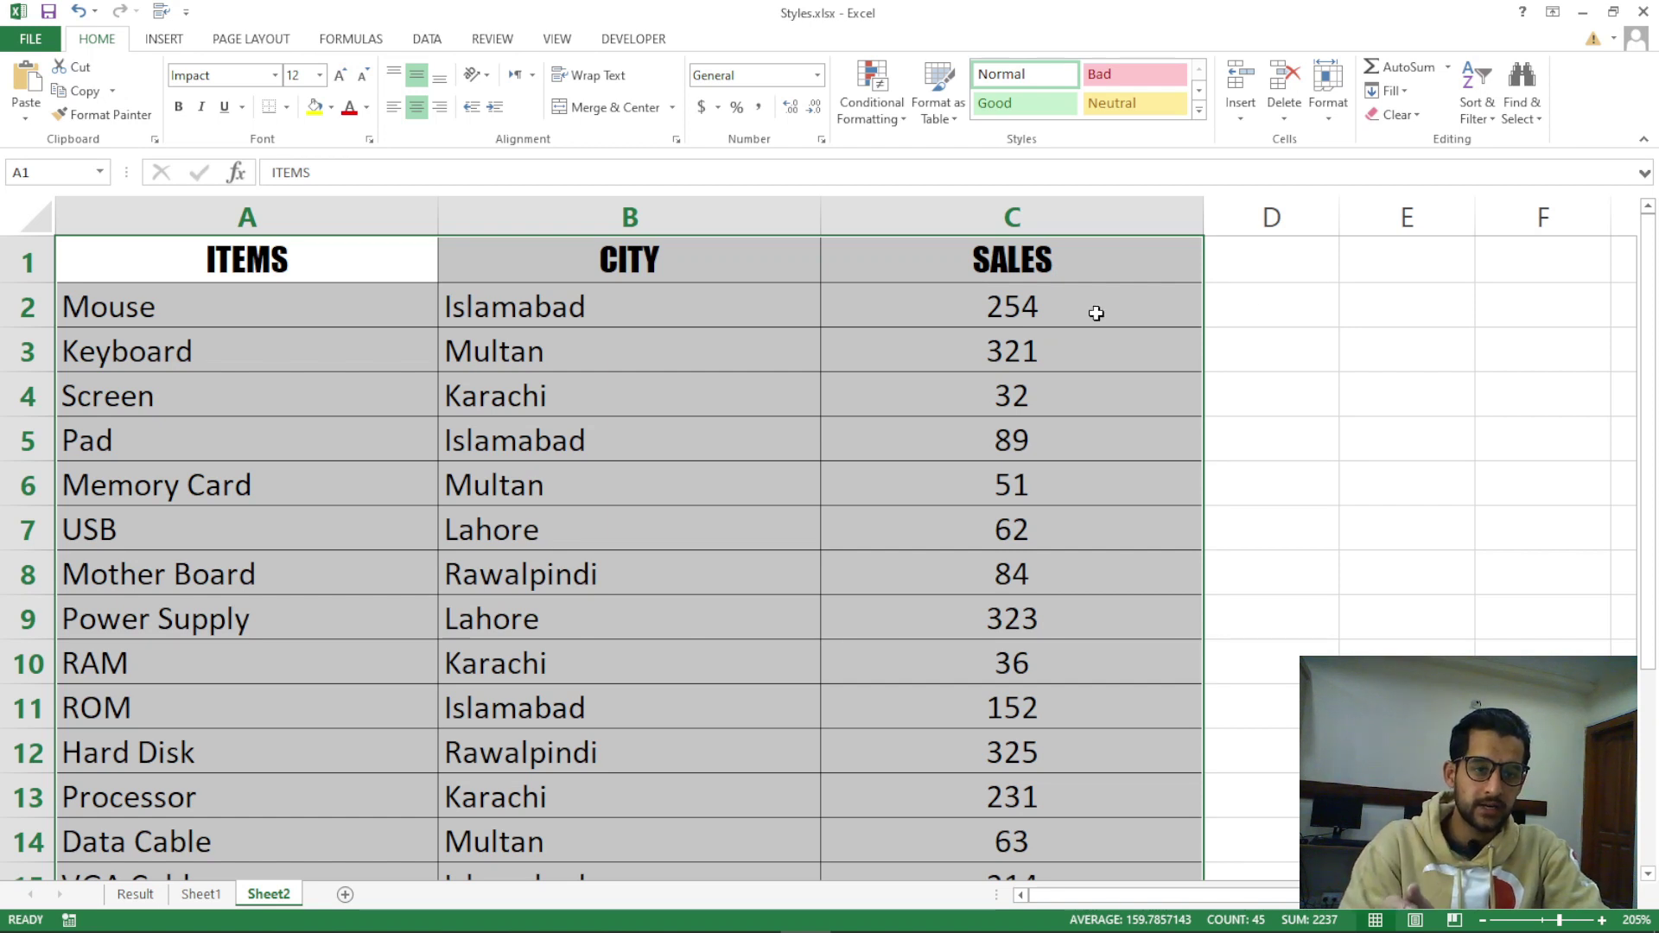
{"action": "left_click", "coordinate": [1328, 91]}
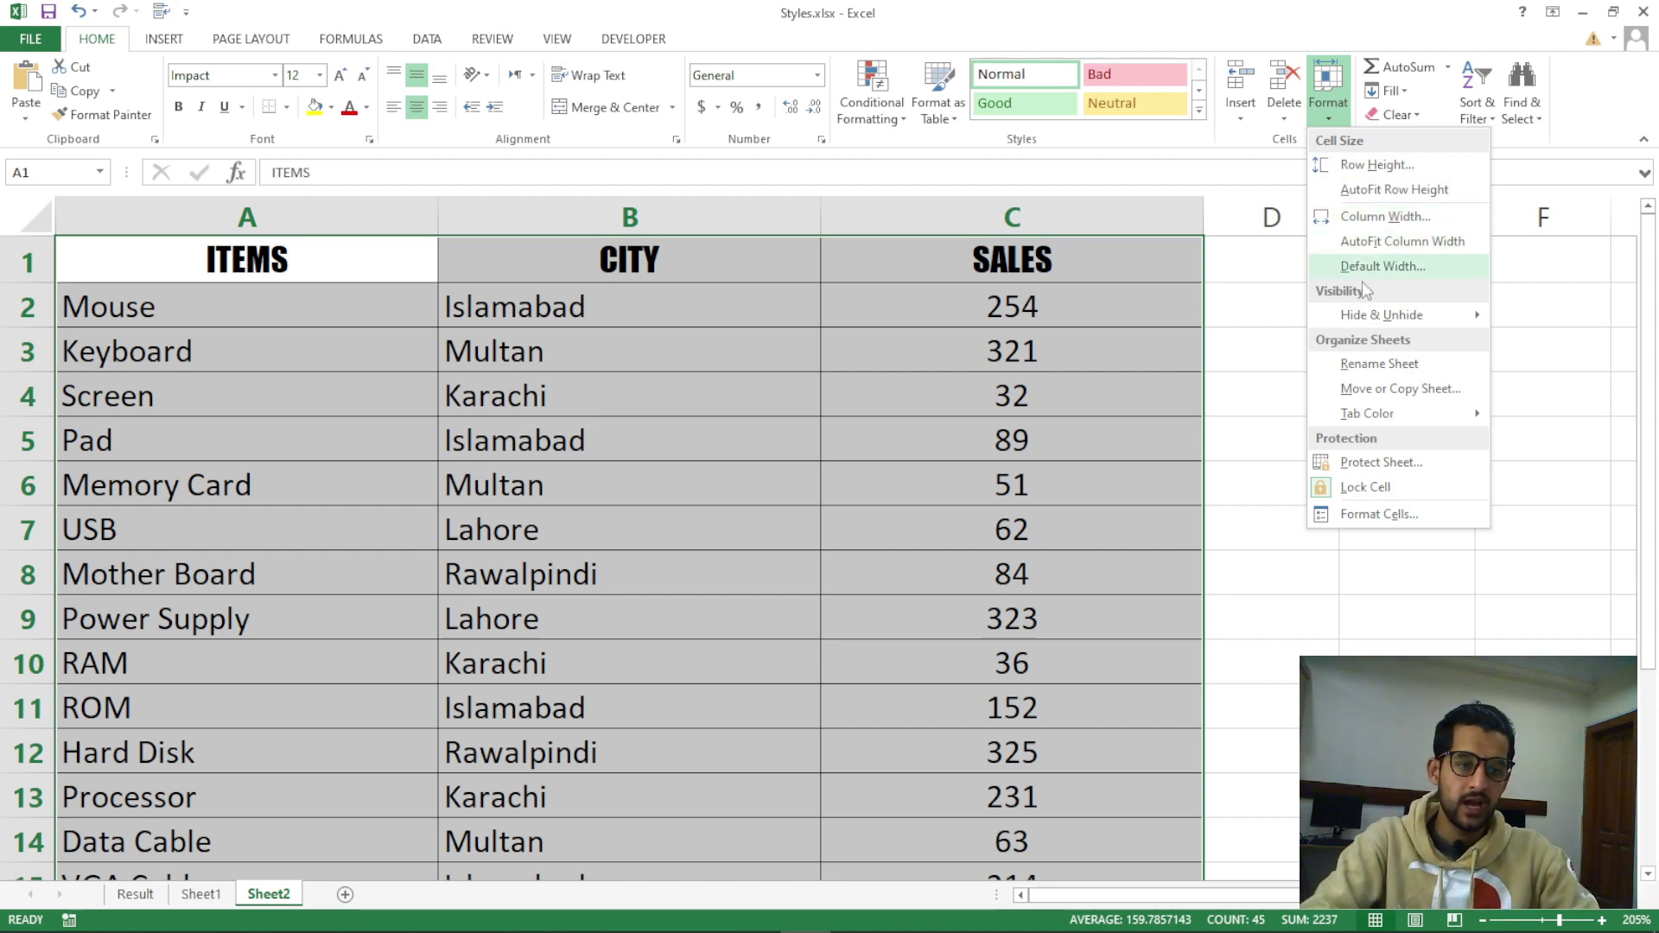
{"action": "left_click", "coordinate": [1294, 588]}
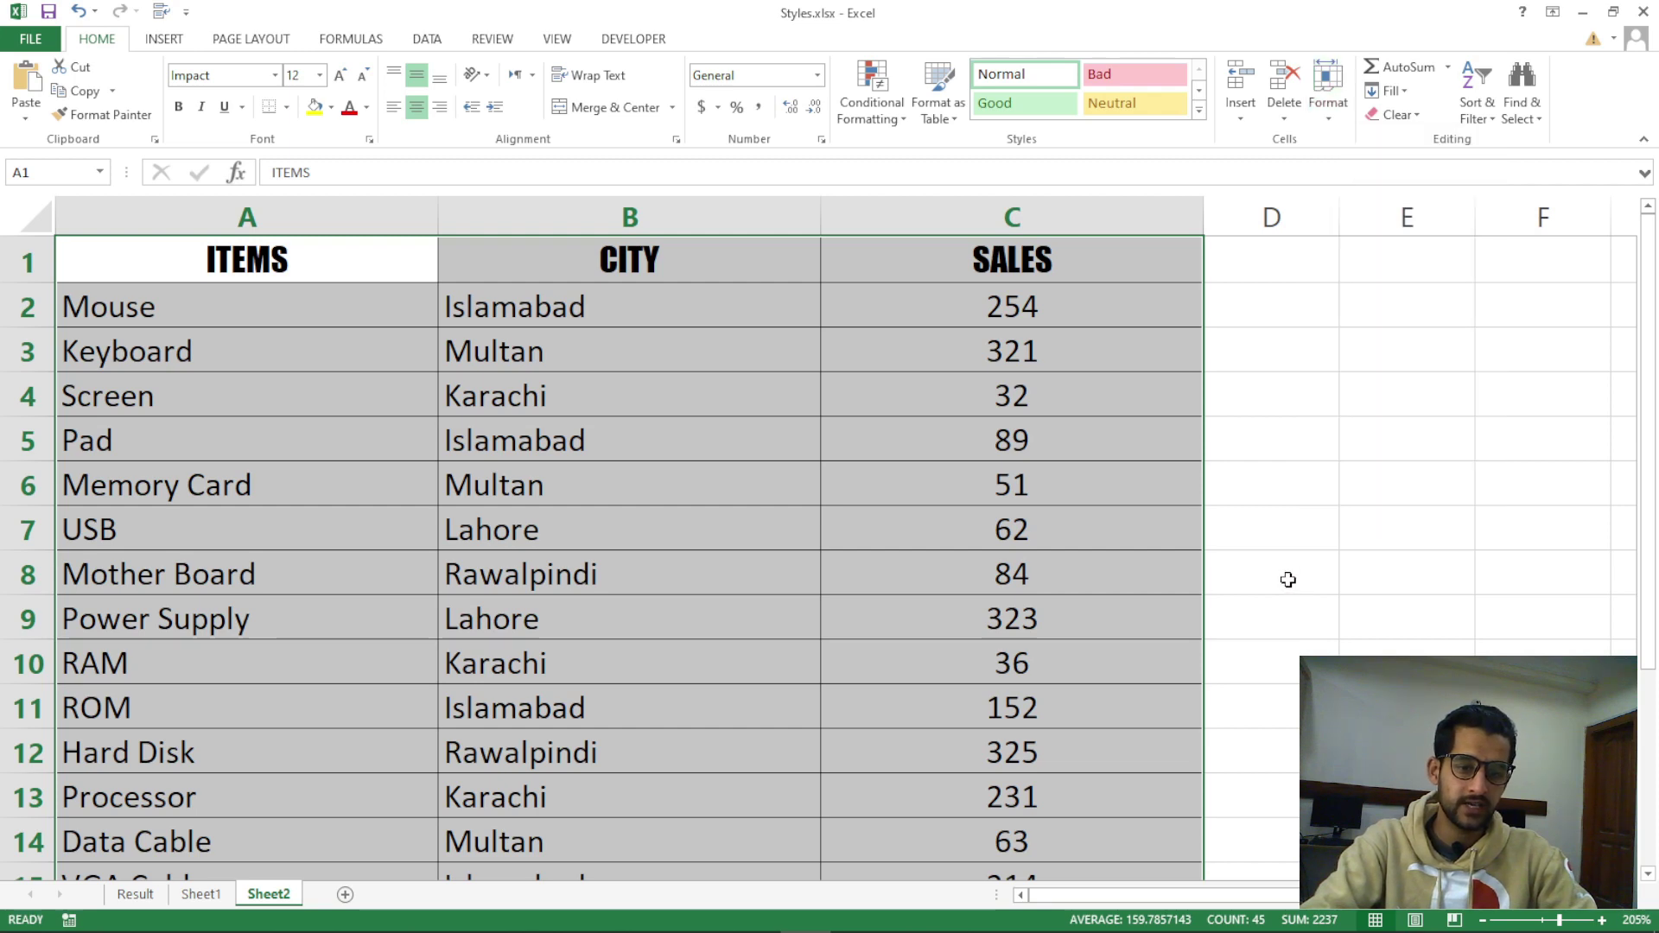
Insert a new blank worksheet, Sheet5, and click a few cells in it
{"action": "left_click", "coordinate": [1285, 578]}
{"action": "left_click", "coordinate": [342, 893]}
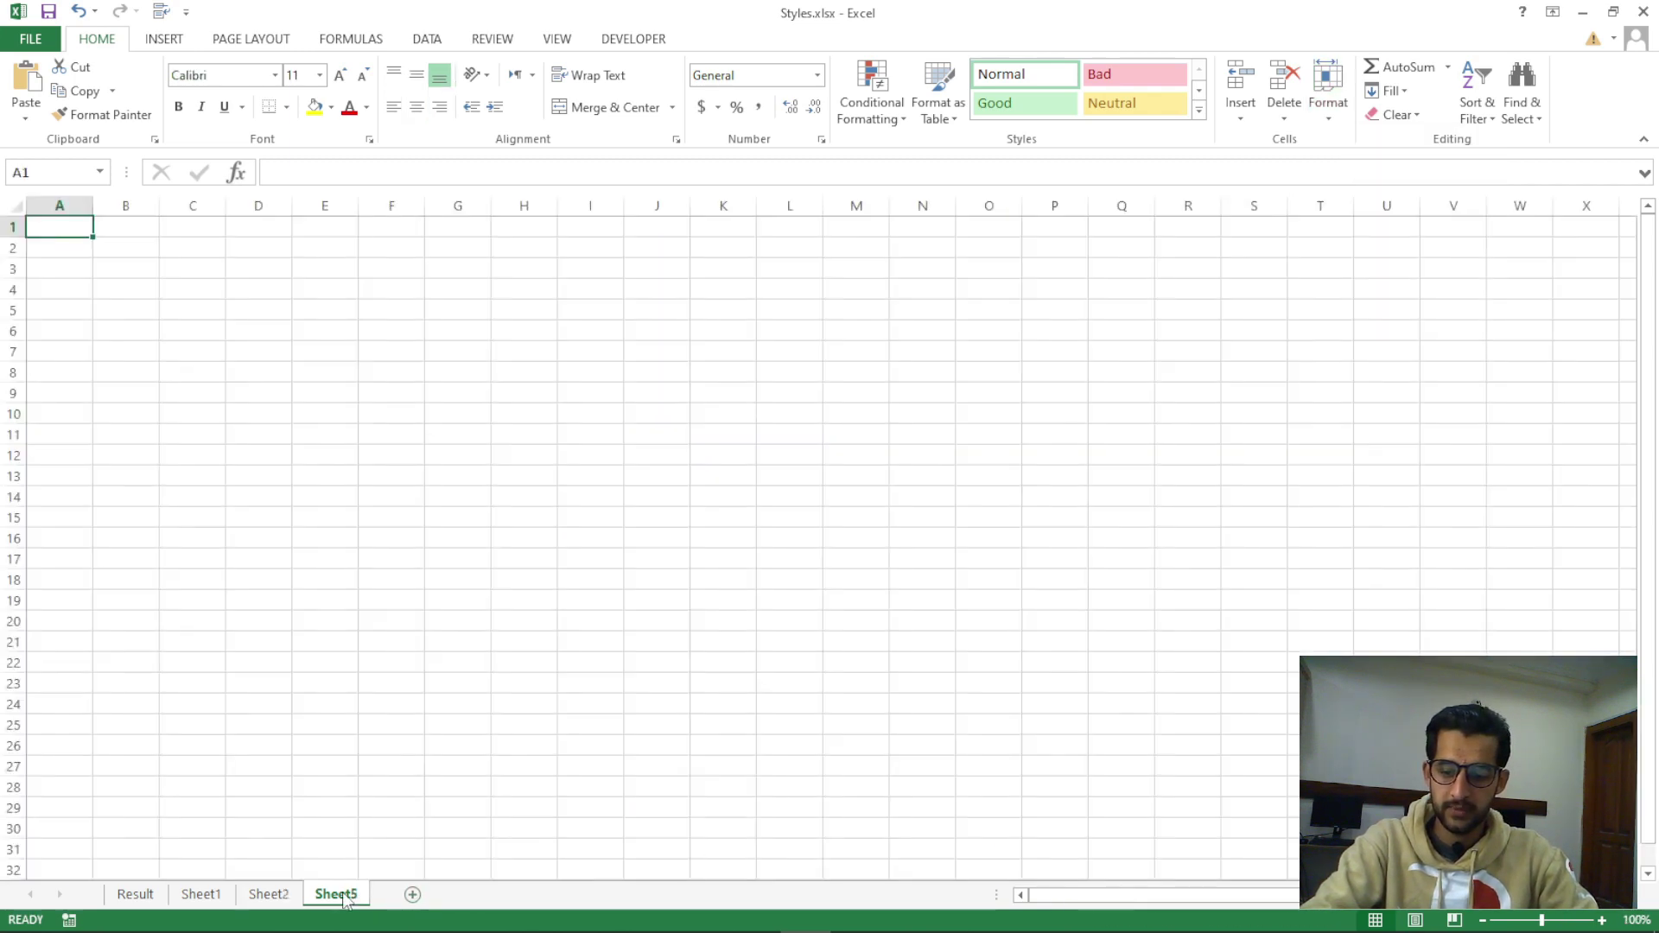
{"action": "left_click", "coordinate": [258, 331]}
{"action": "left_click", "coordinate": [325, 373]}
{"action": "left_click", "coordinate": [325, 310]}
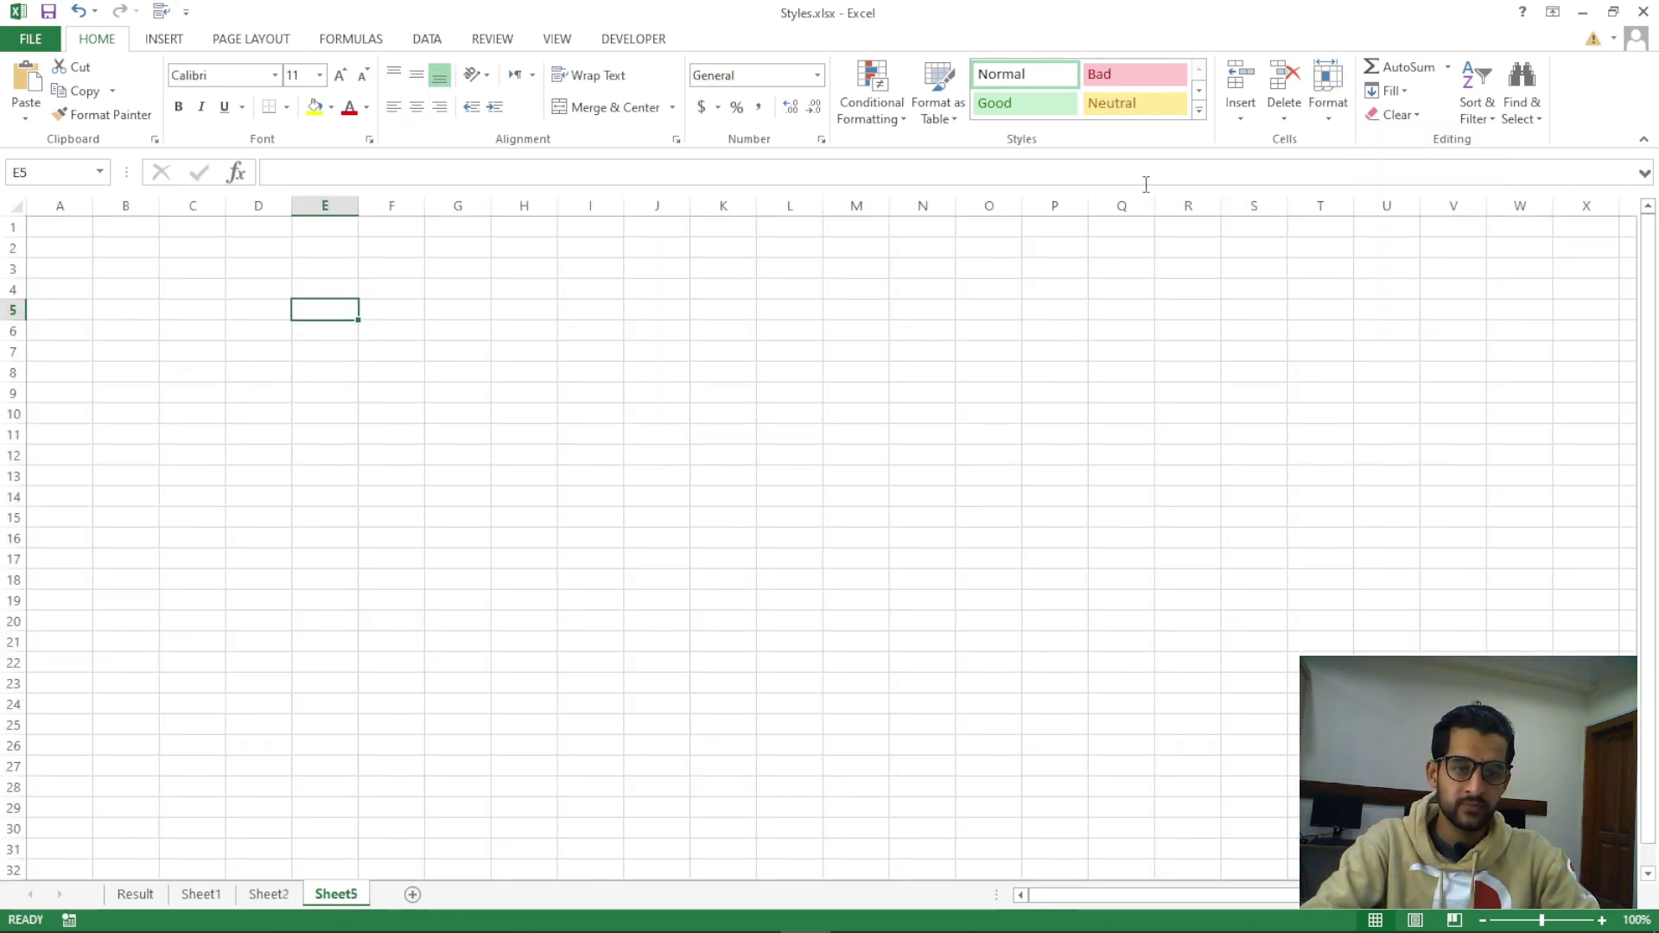
Select columns Q through N and close the Column Width dialog unchanged
{"action": "left_click", "coordinate": [1124, 206]}
{"action": "left_click", "coordinate": [1055, 206]}
{"action": "left_click", "coordinate": [989, 206]}
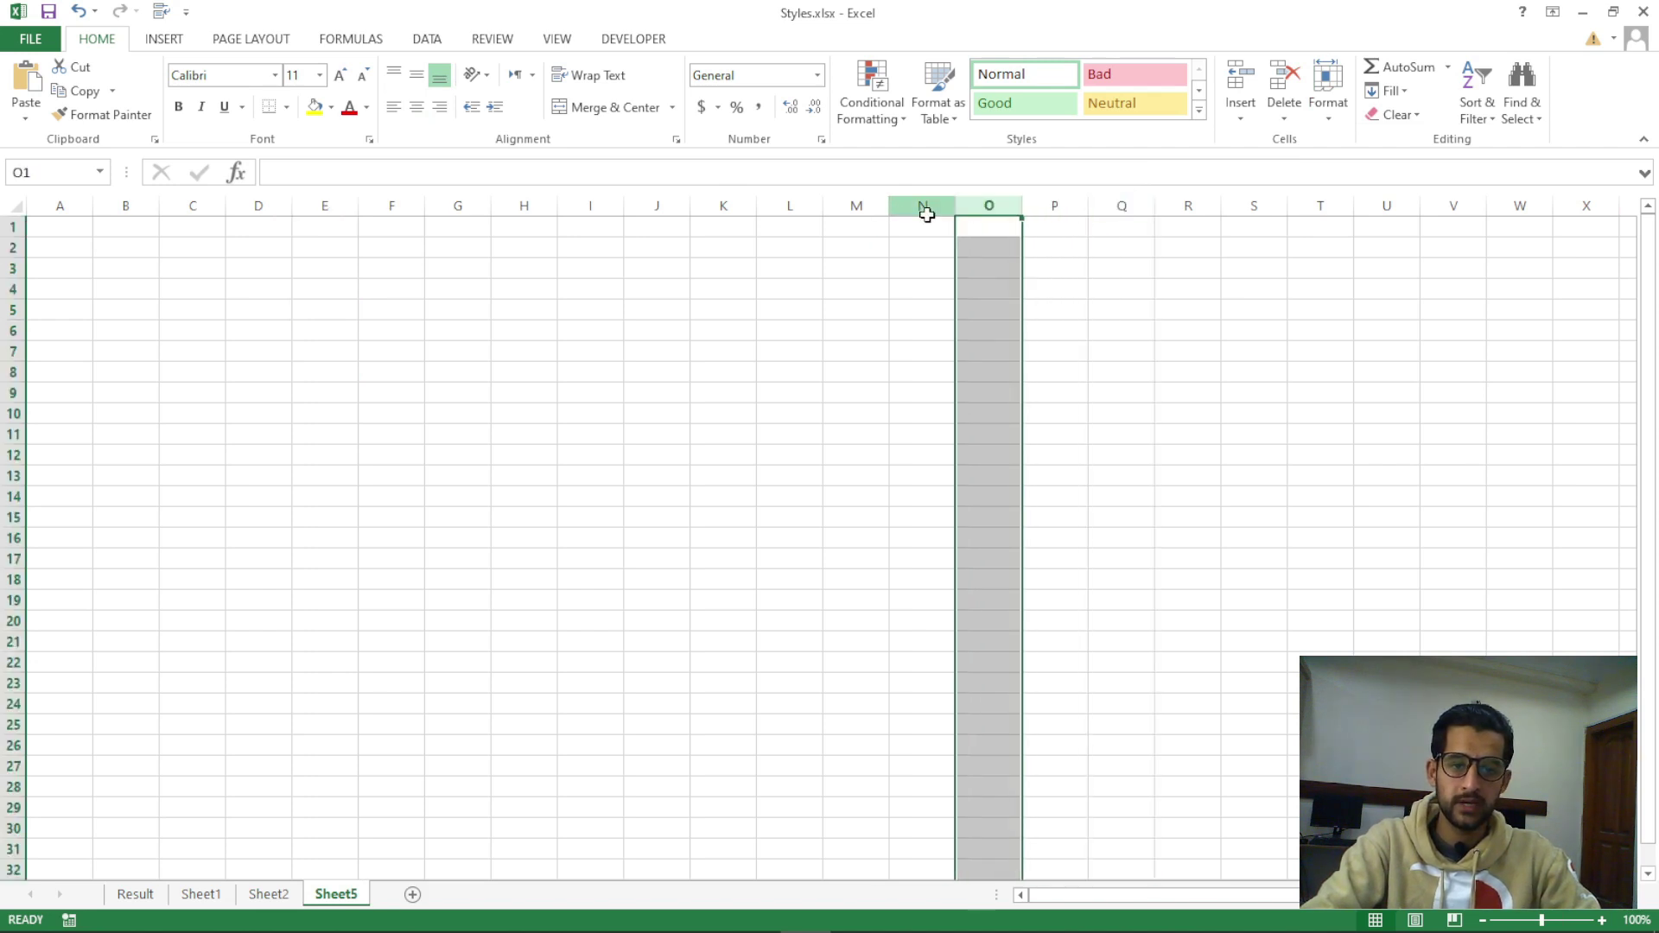
{"action": "left_click", "coordinate": [925, 207]}
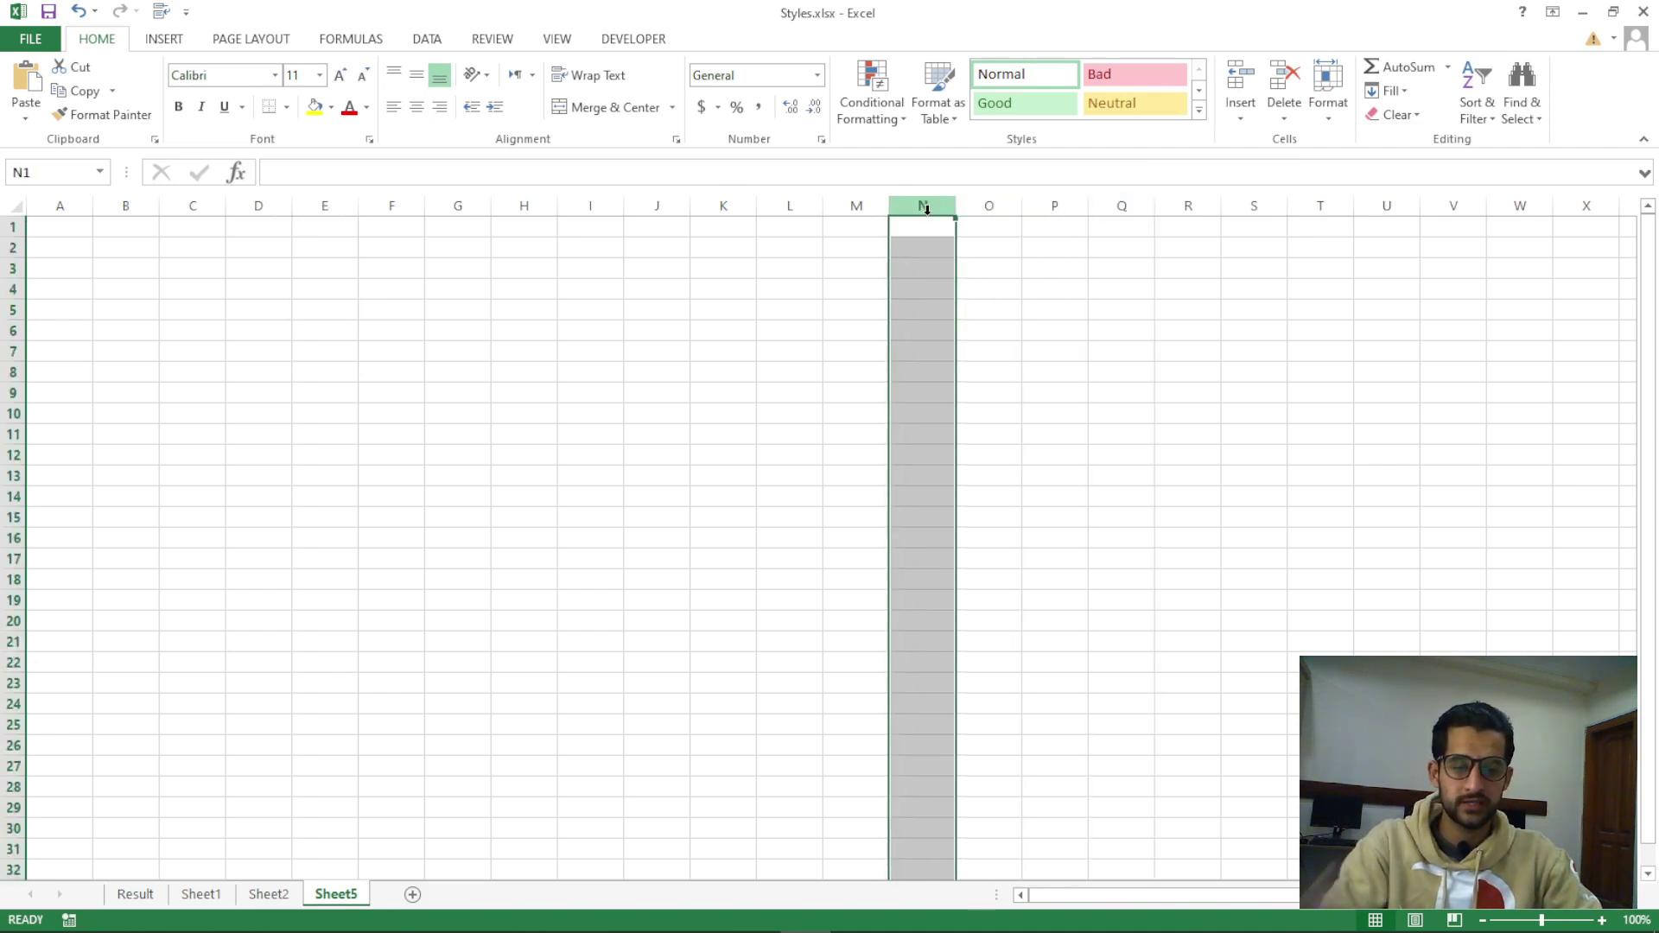
{"action": "left_click", "coordinate": [1327, 108]}
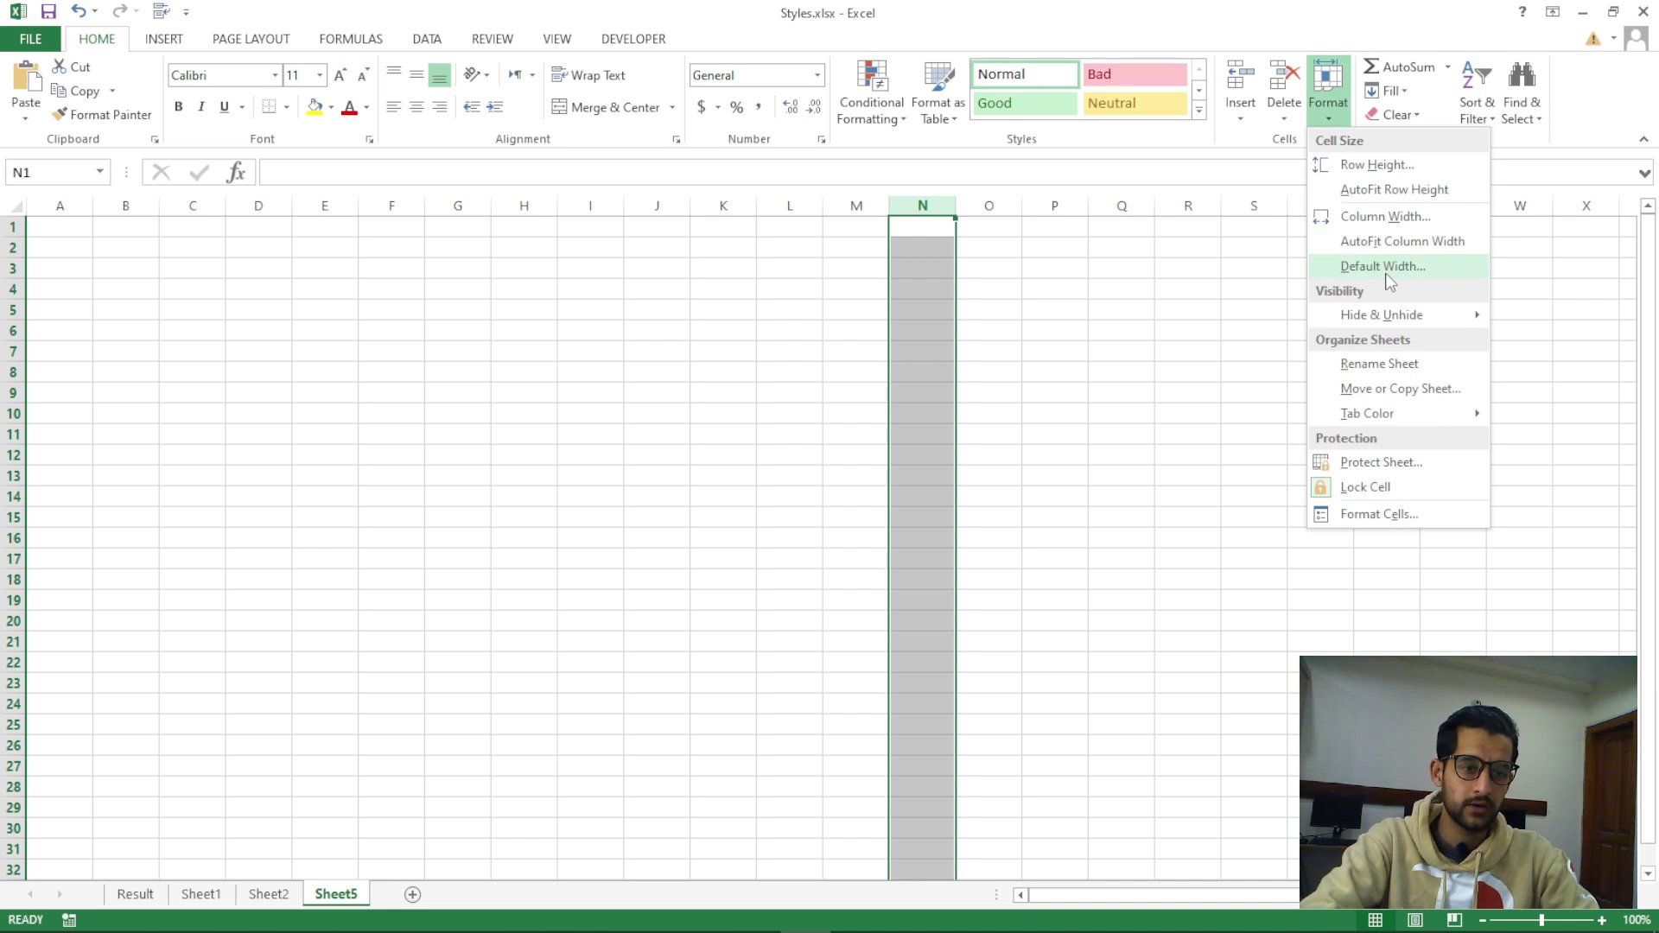
{"action": "left_click", "coordinate": [1386, 216]}
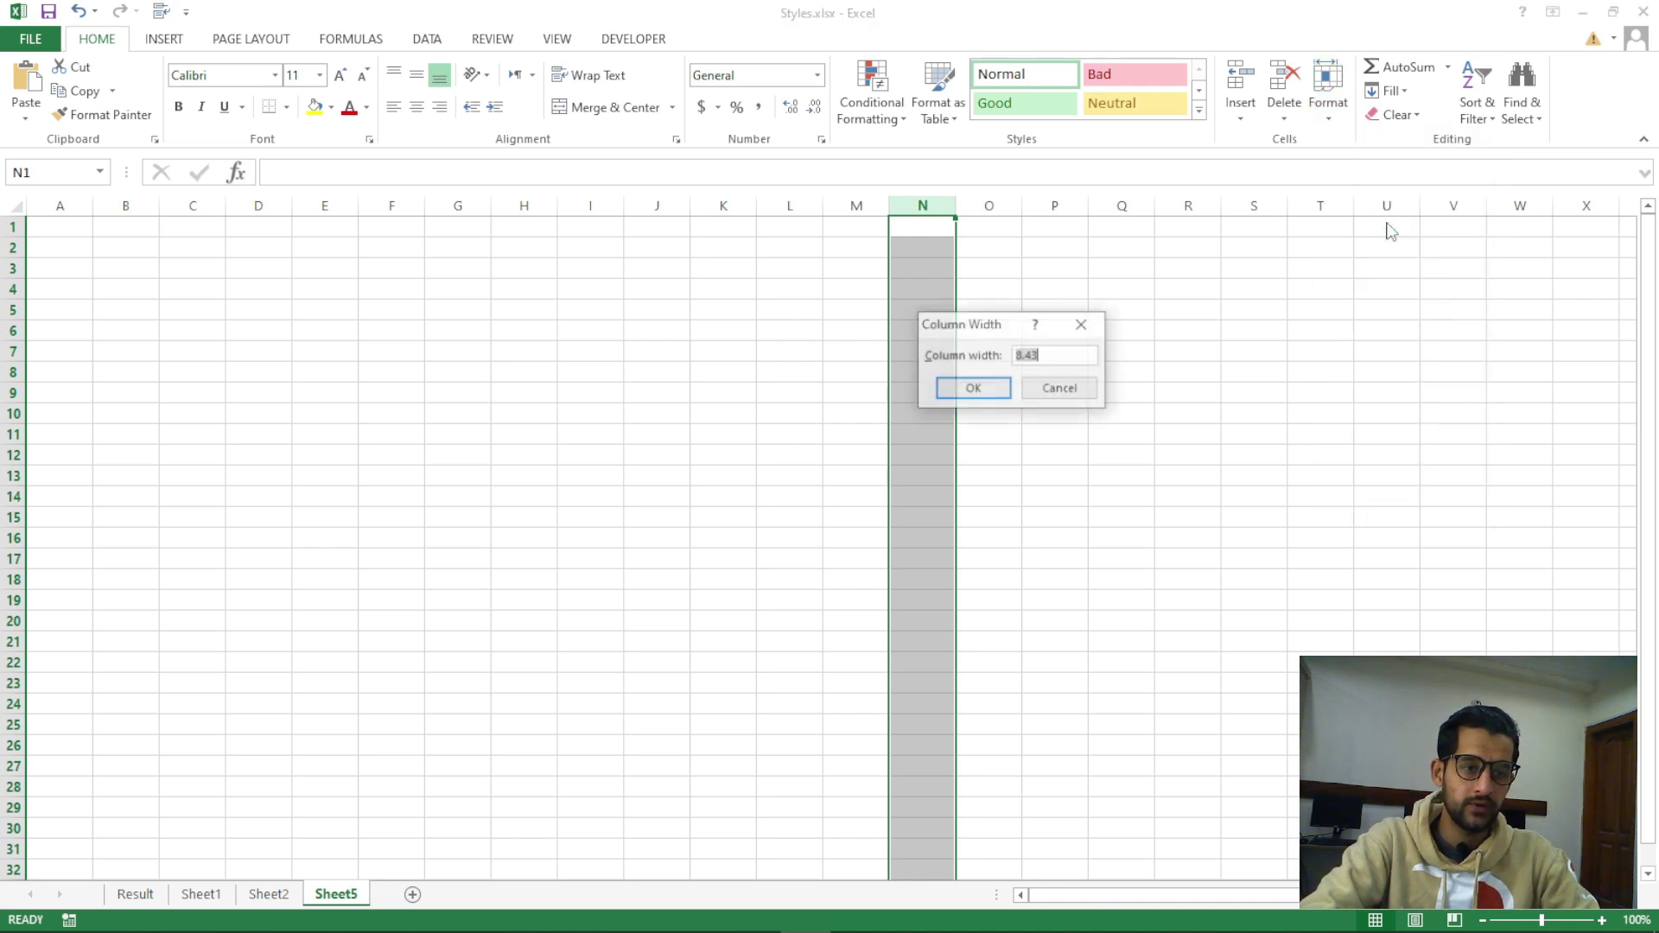
{"action": "left_click", "coordinate": [1082, 324]}
Set the sheet's Default Width to 20
{"action": "left_click", "coordinate": [1328, 108]}
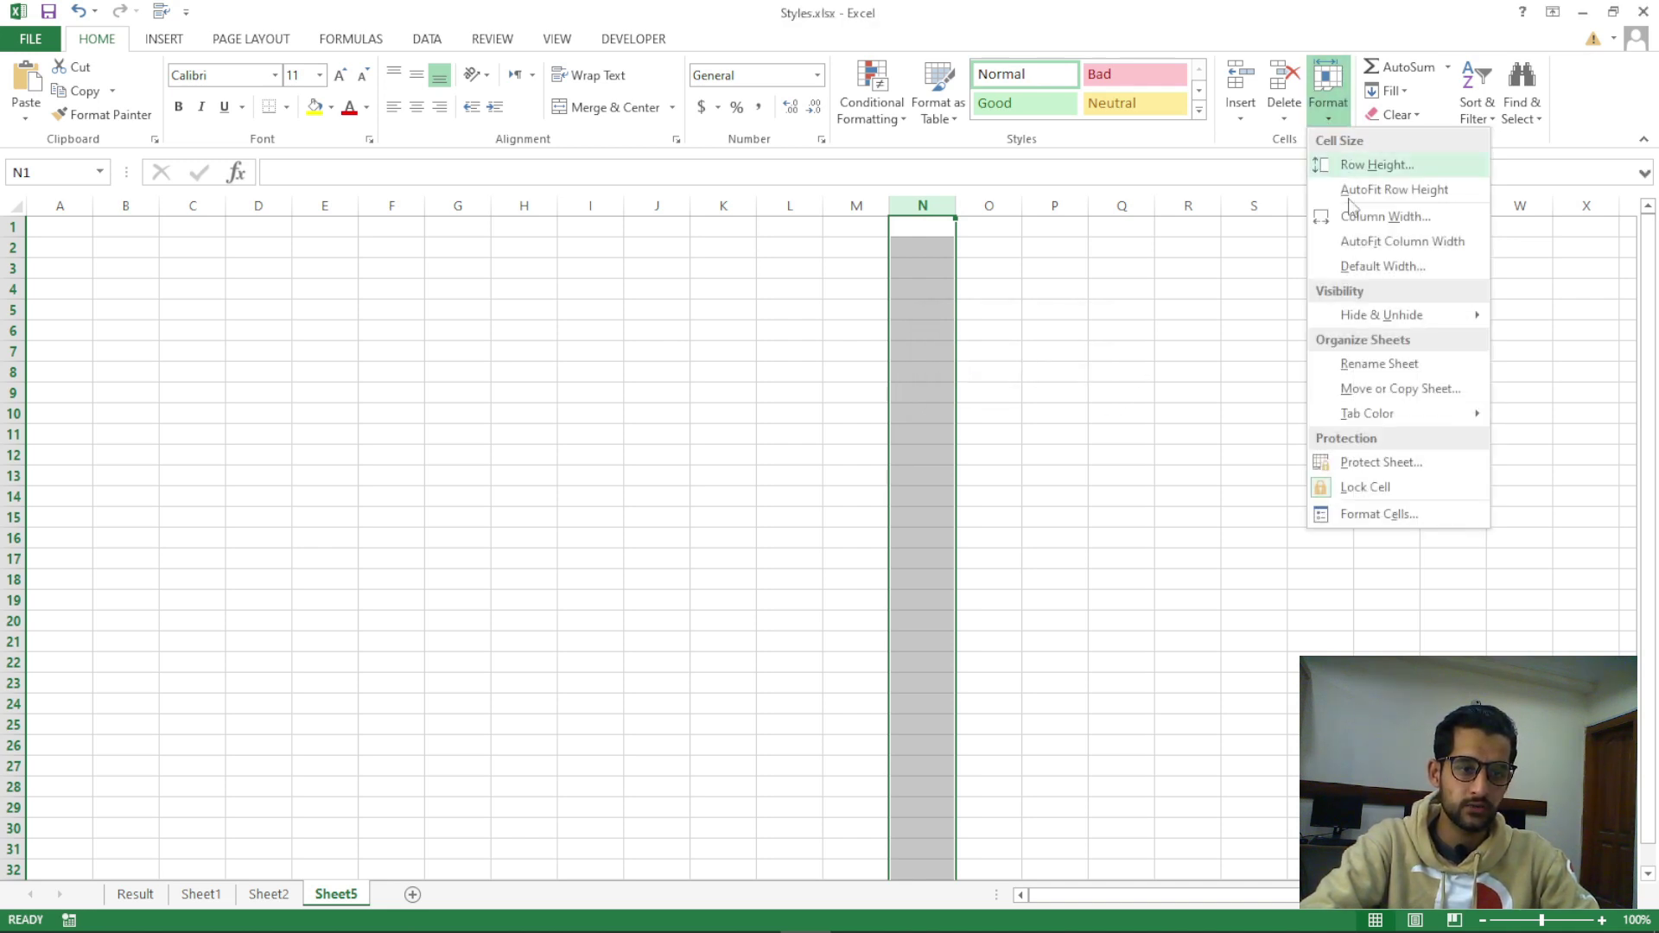
{"action": "left_click", "coordinate": [1374, 266]}
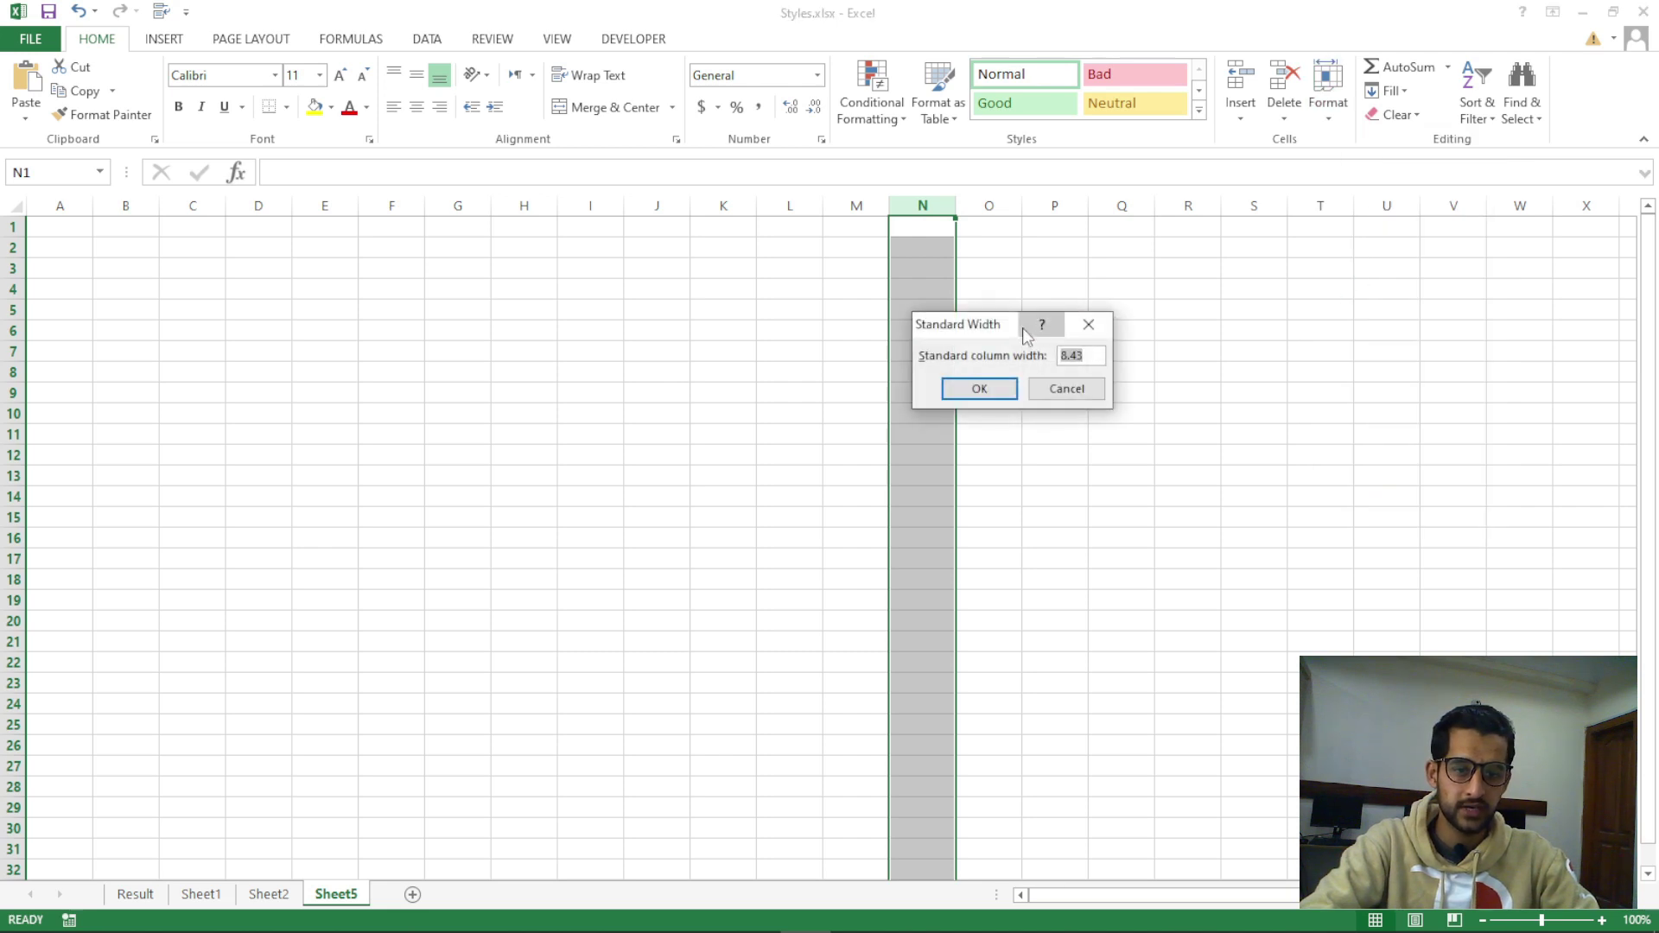
{"action": "left_click_drag", "start_coordinate": [987, 326], "coordinate": [1210, 294]}
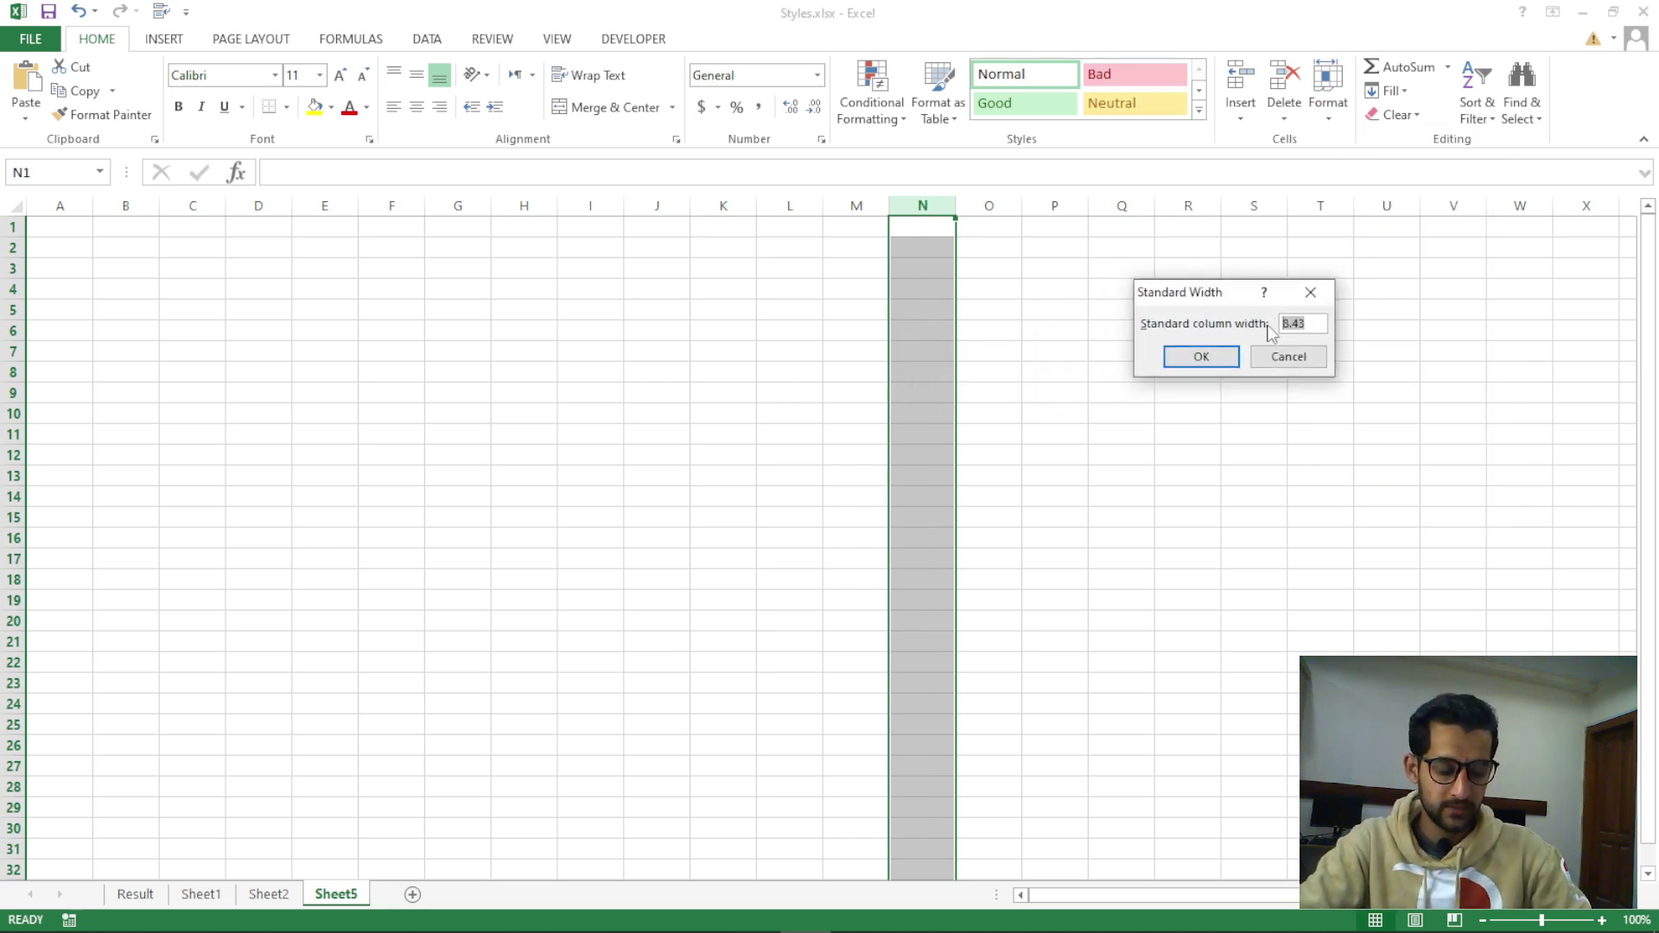
{"action": "type", "text": "1"}
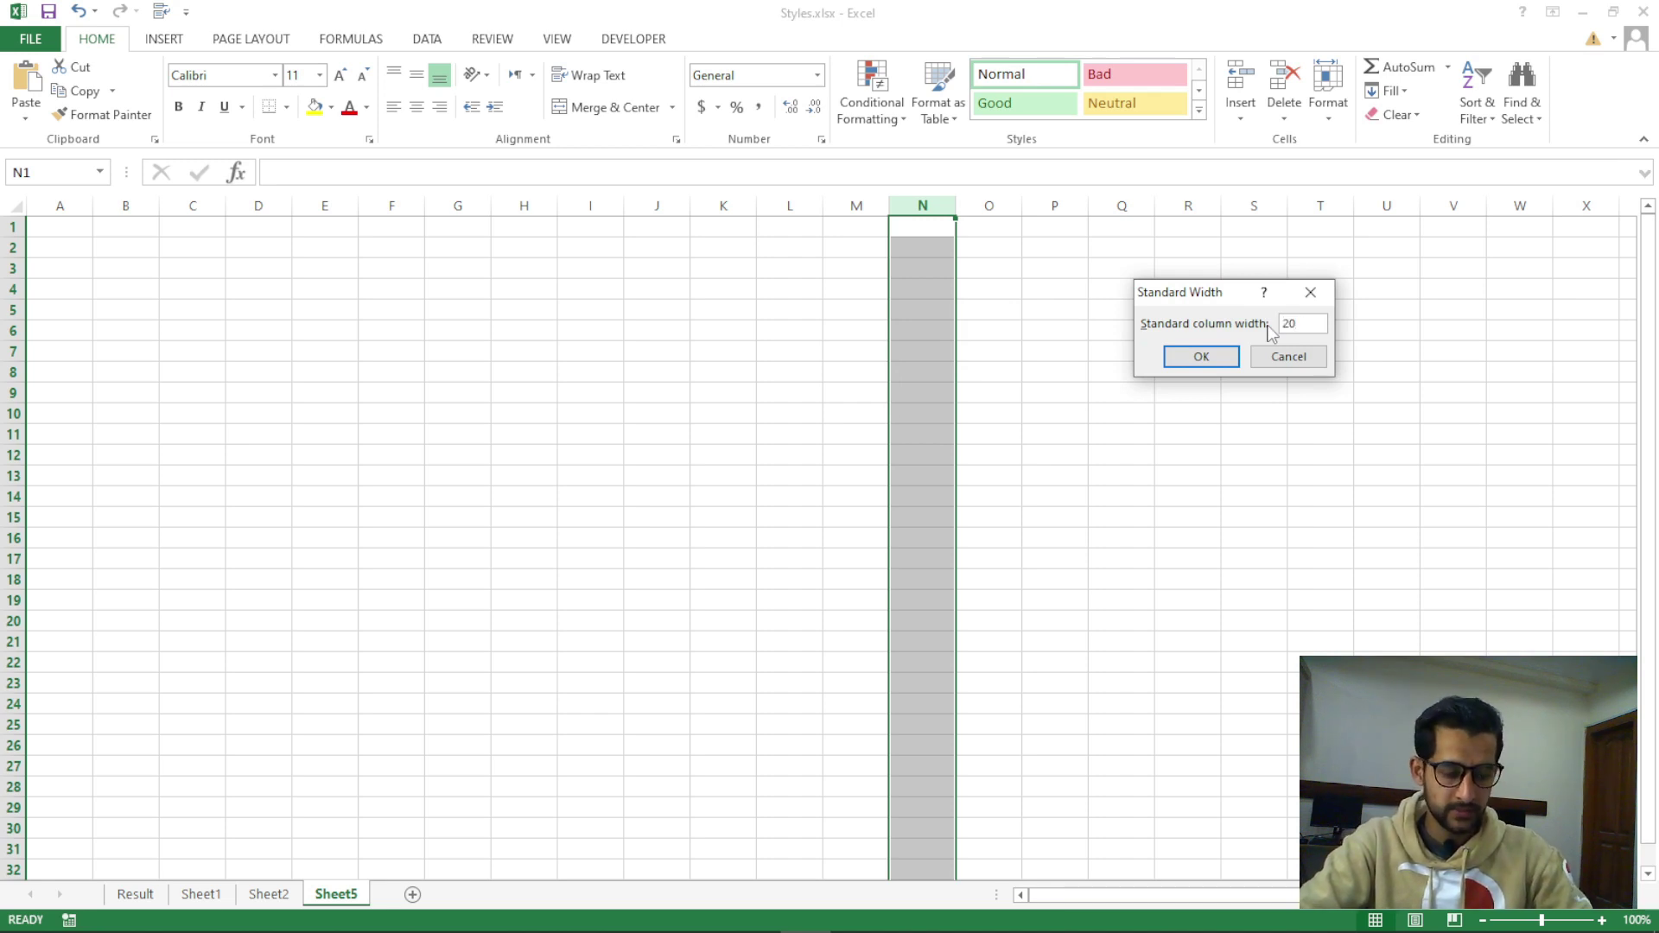
{"action": "key", "text": "Return"}
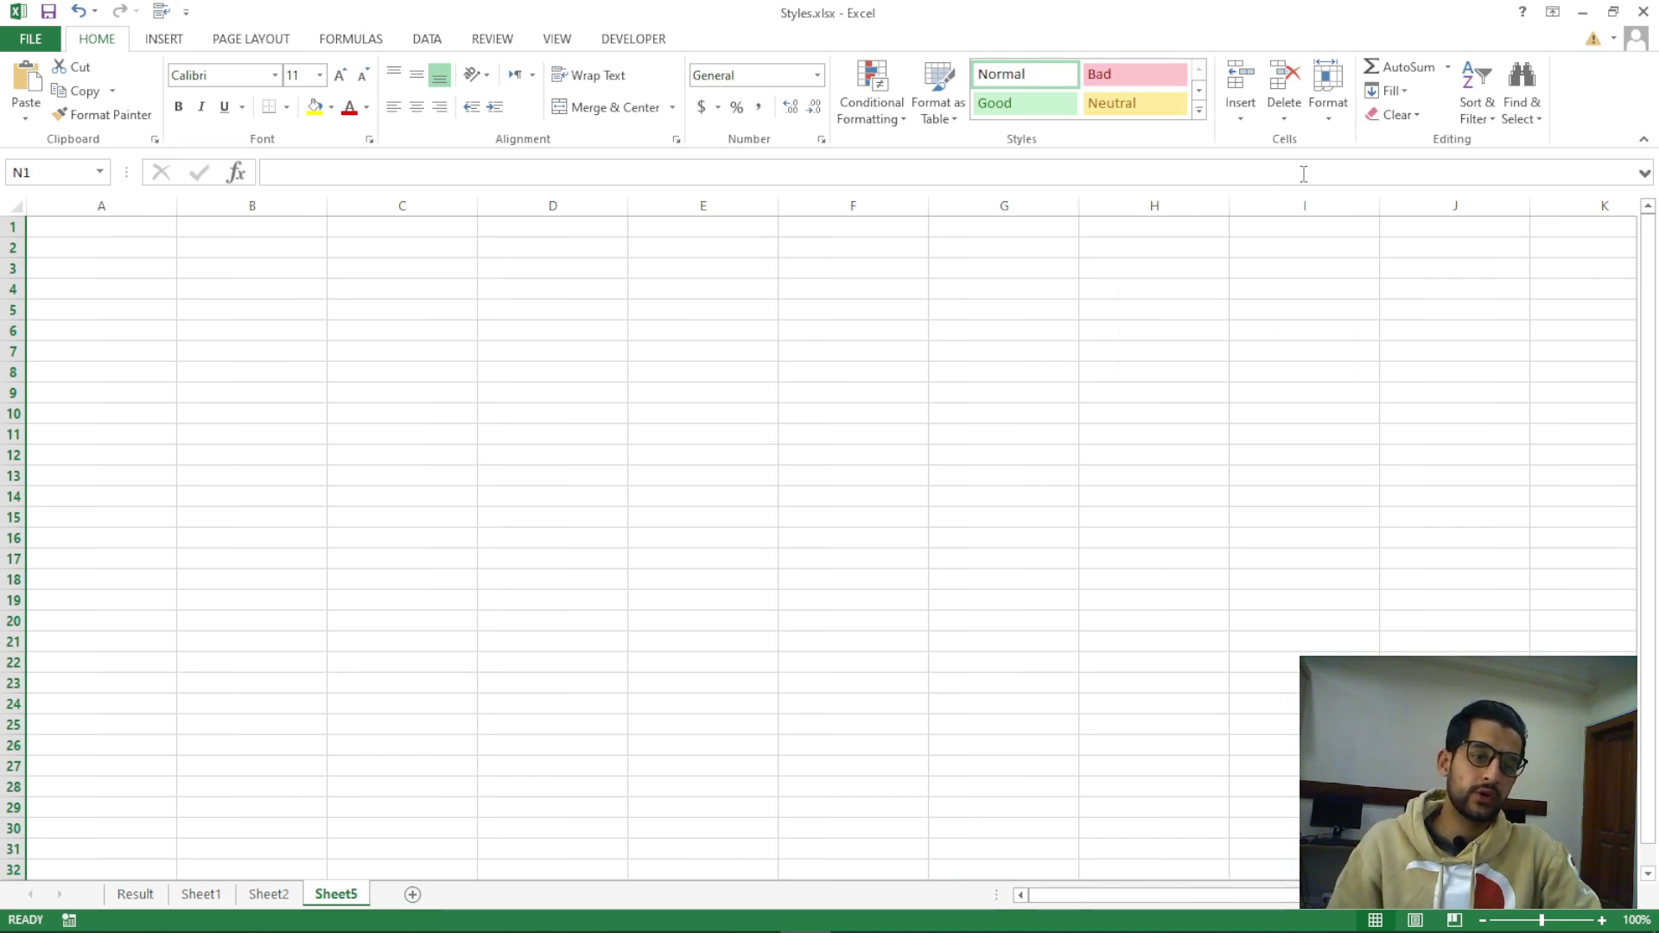
Select column N and open the Delete dropdown
{"action": "left_click", "coordinate": [1329, 110]}
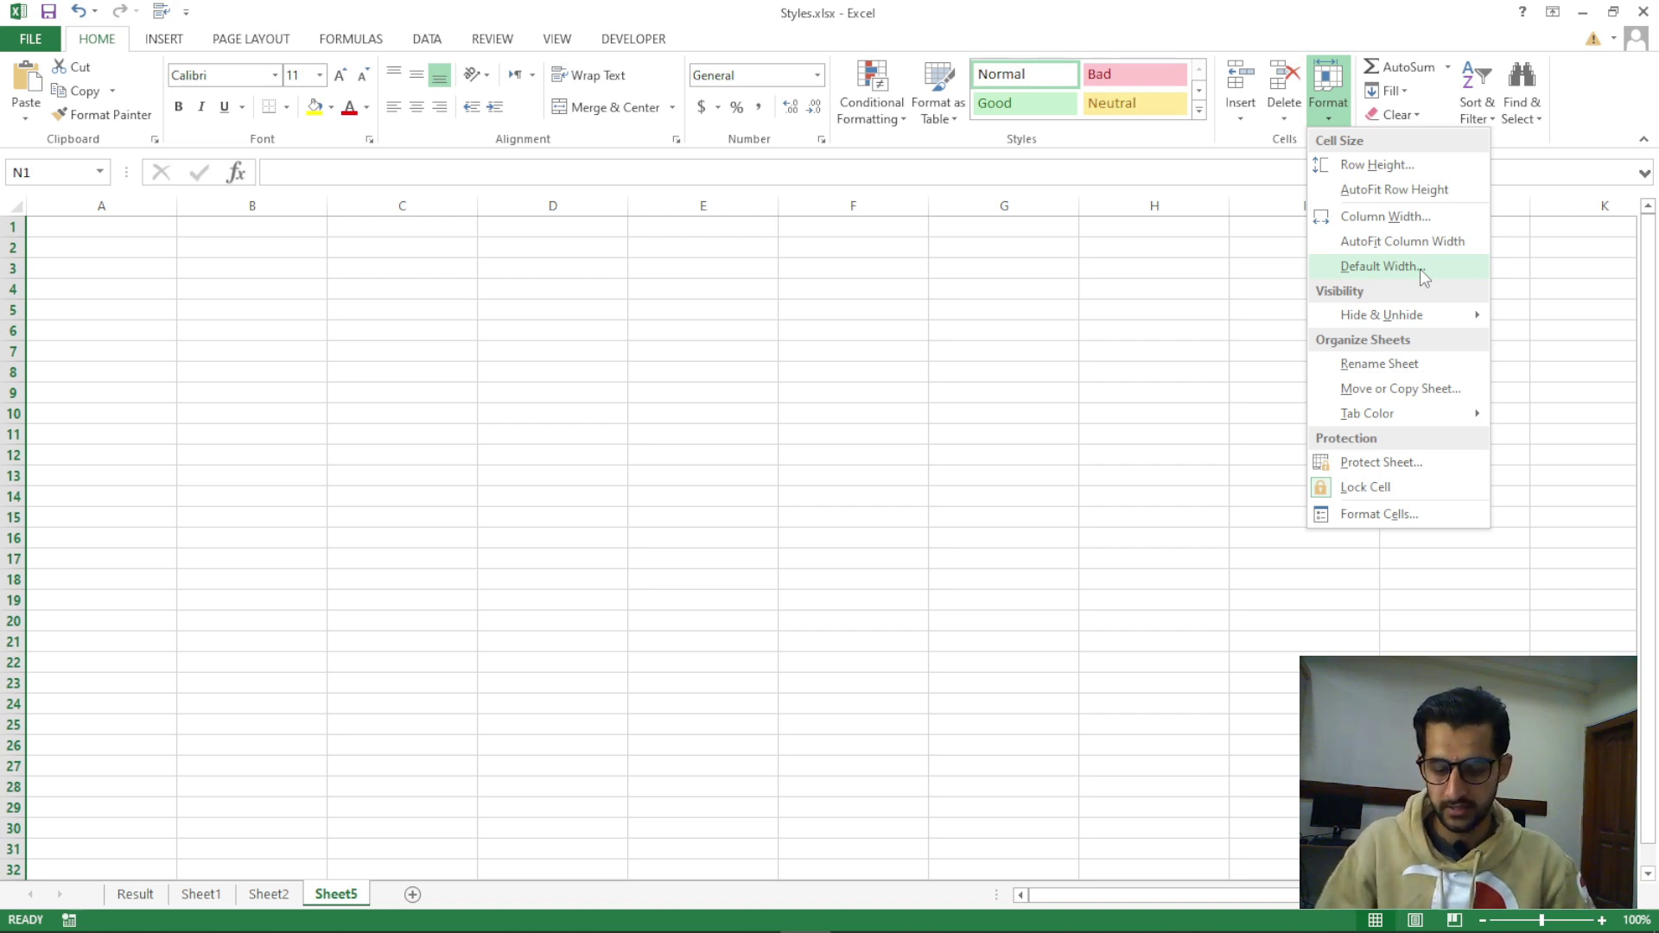
{"action": "left_click", "coordinate": [337, 895]}
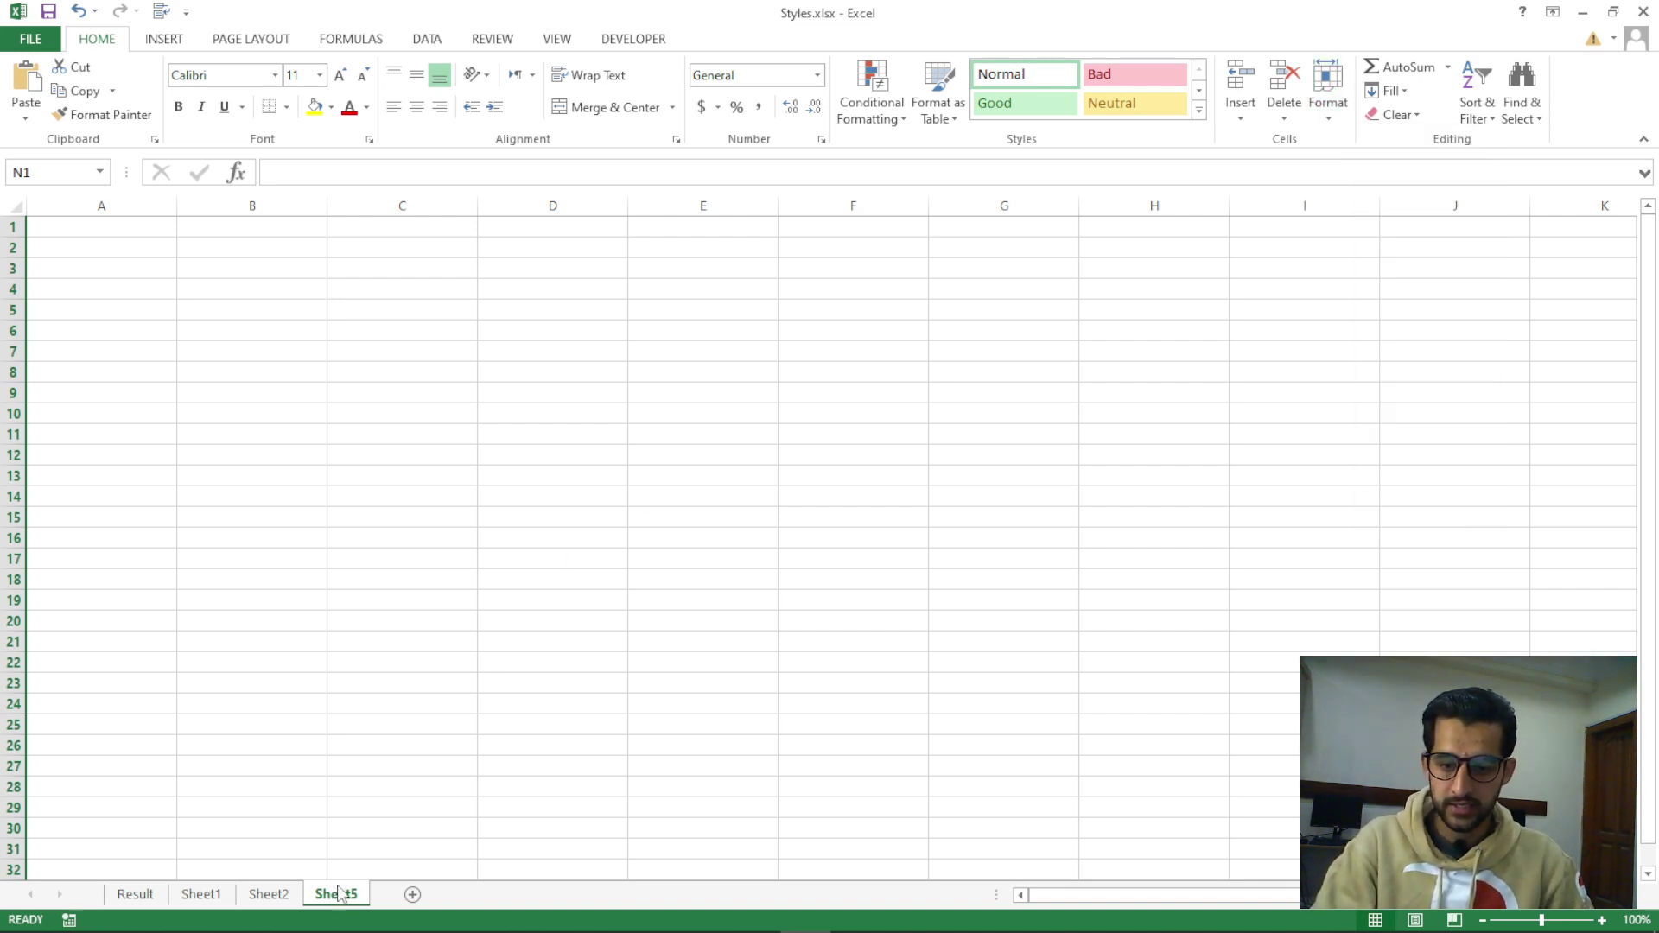
{"action": "key", "text": "ctrl+space"}
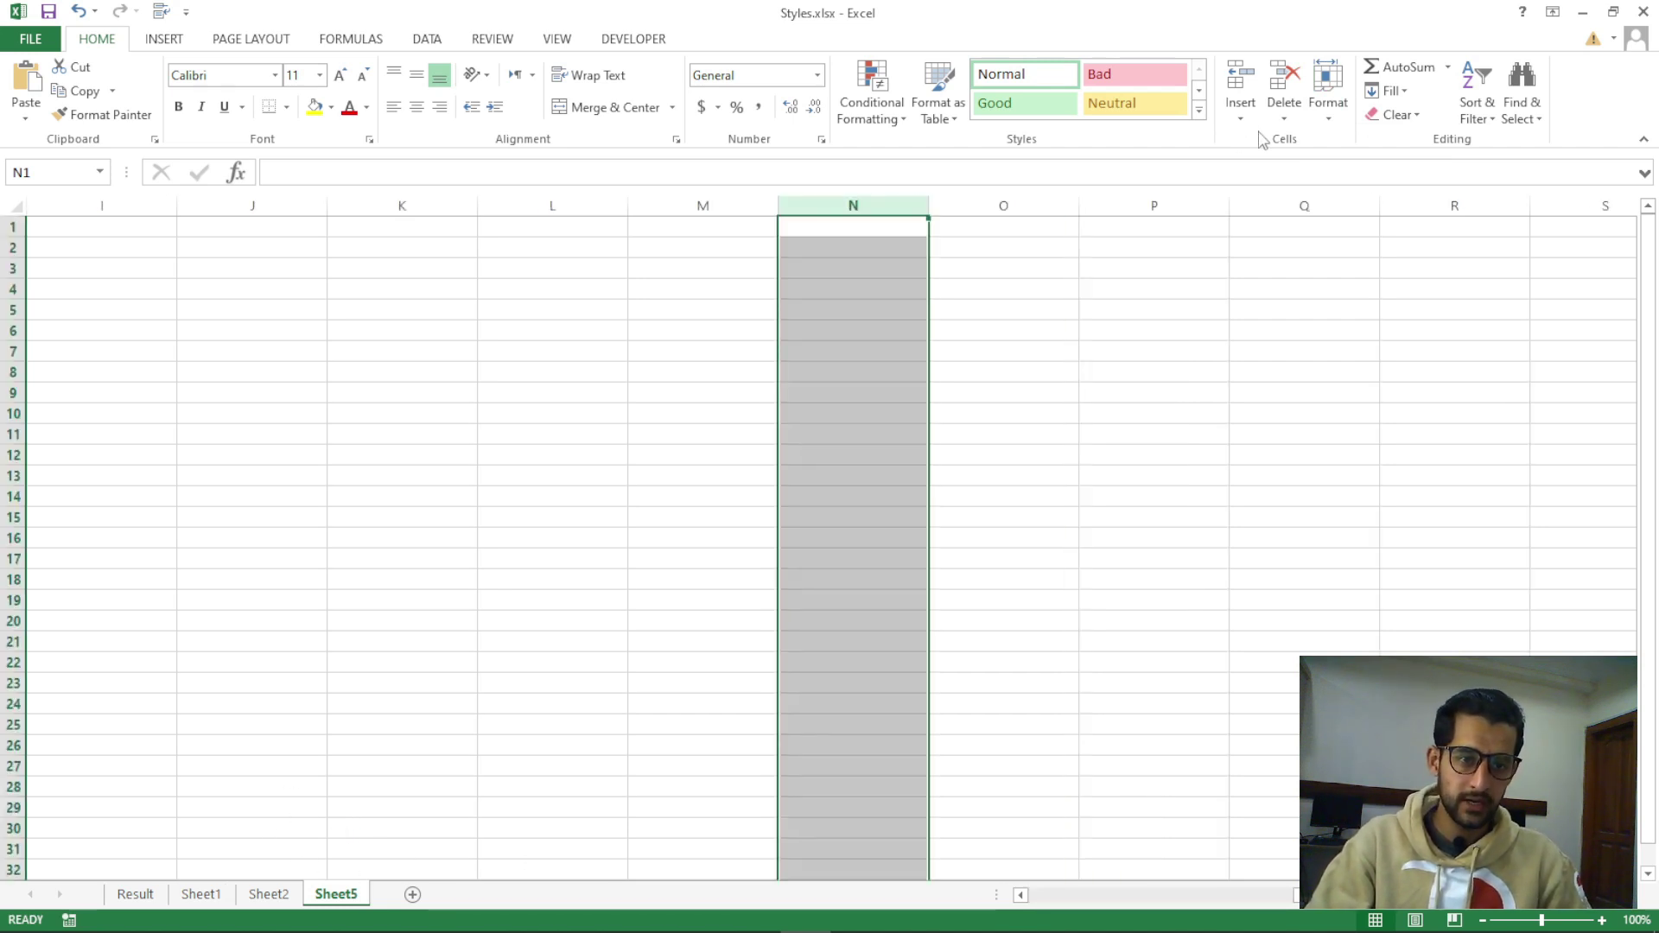
{"action": "left_click", "coordinate": [1284, 121]}
Delete Sheet5, then go back to cell C4 on the Result sheet
{"action": "left_click", "coordinate": [1327, 221]}
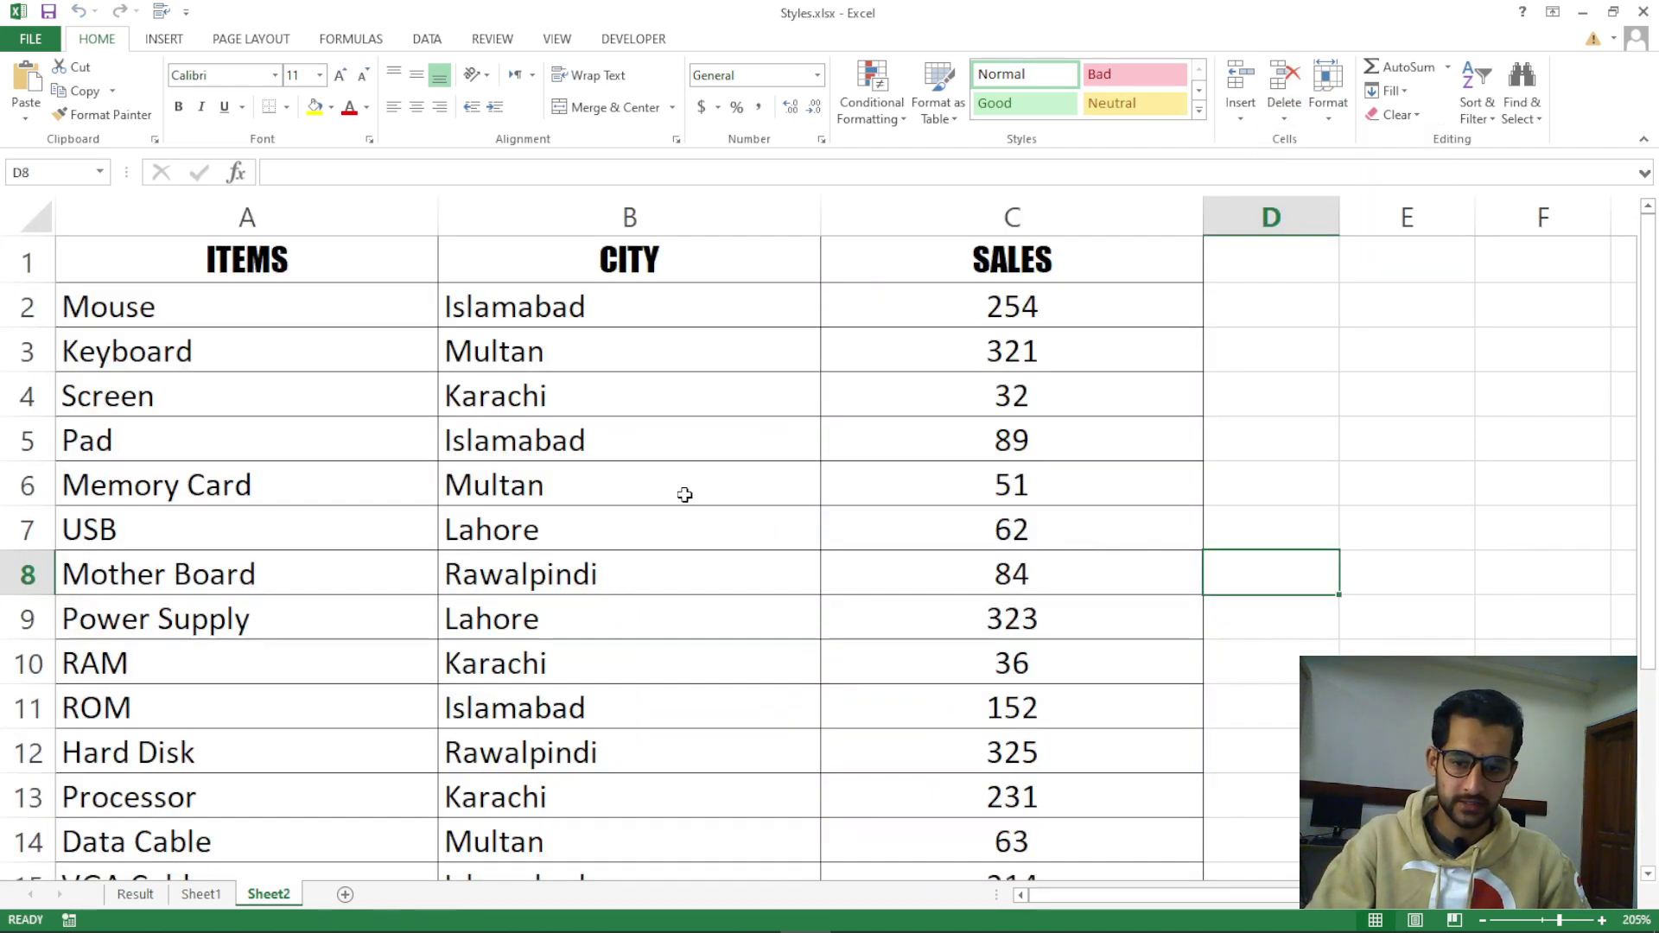
{"action": "left_click", "coordinate": [201, 894]}
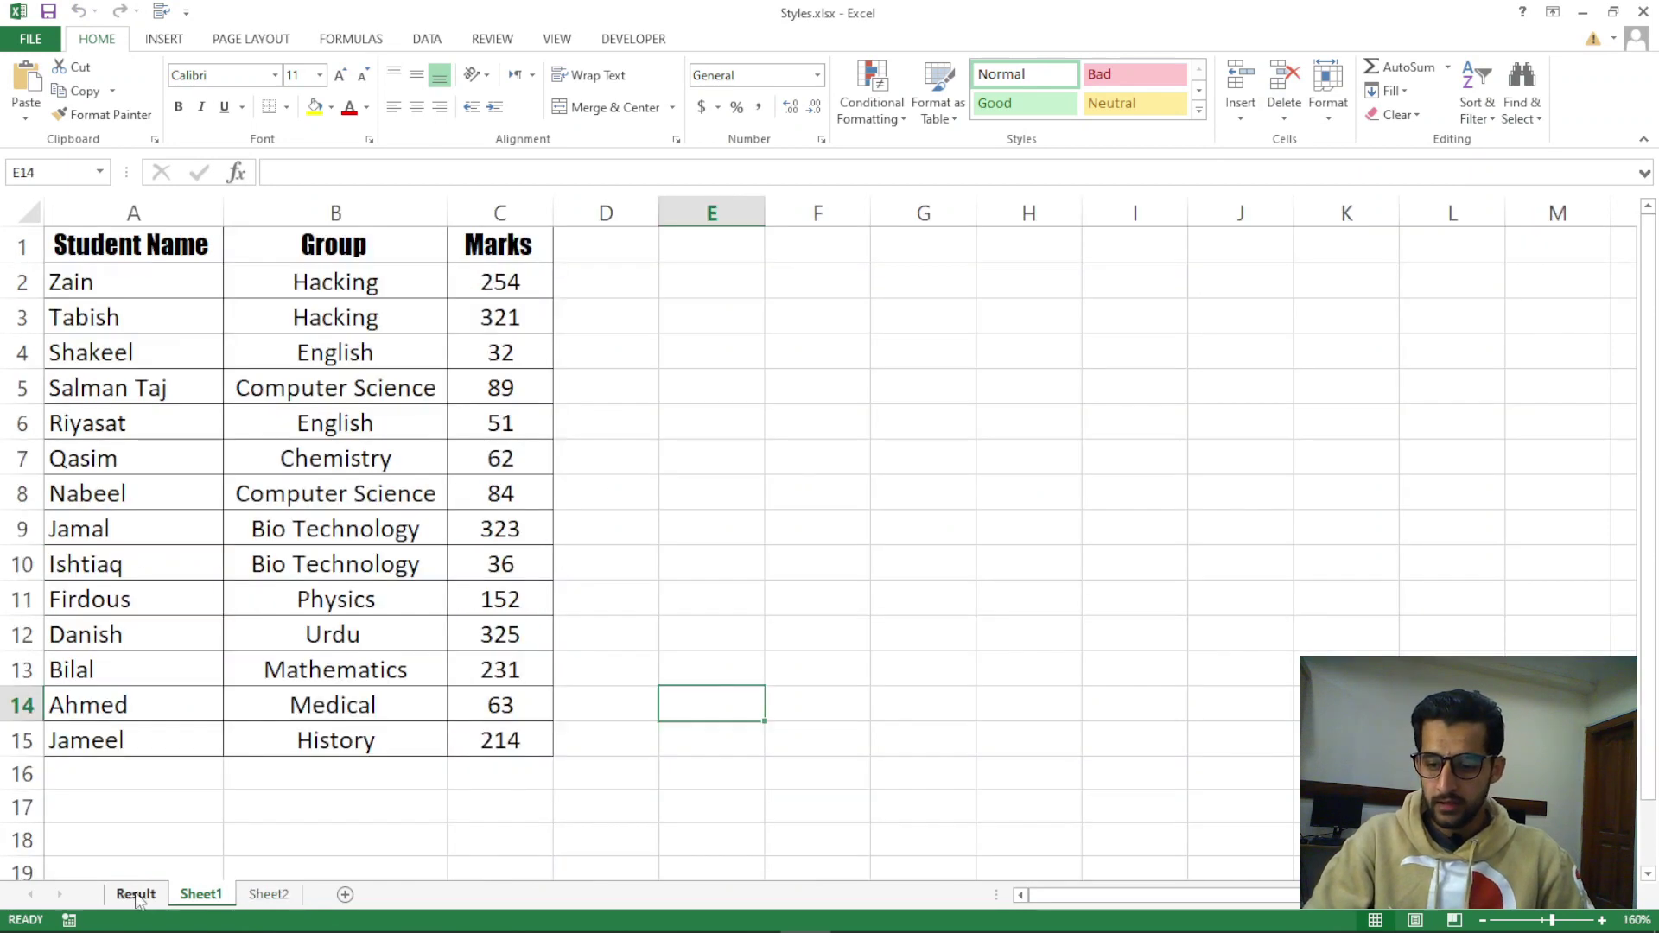
{"action": "left_click", "coordinate": [135, 894]}
{"action": "left_click", "coordinate": [491, 517]}
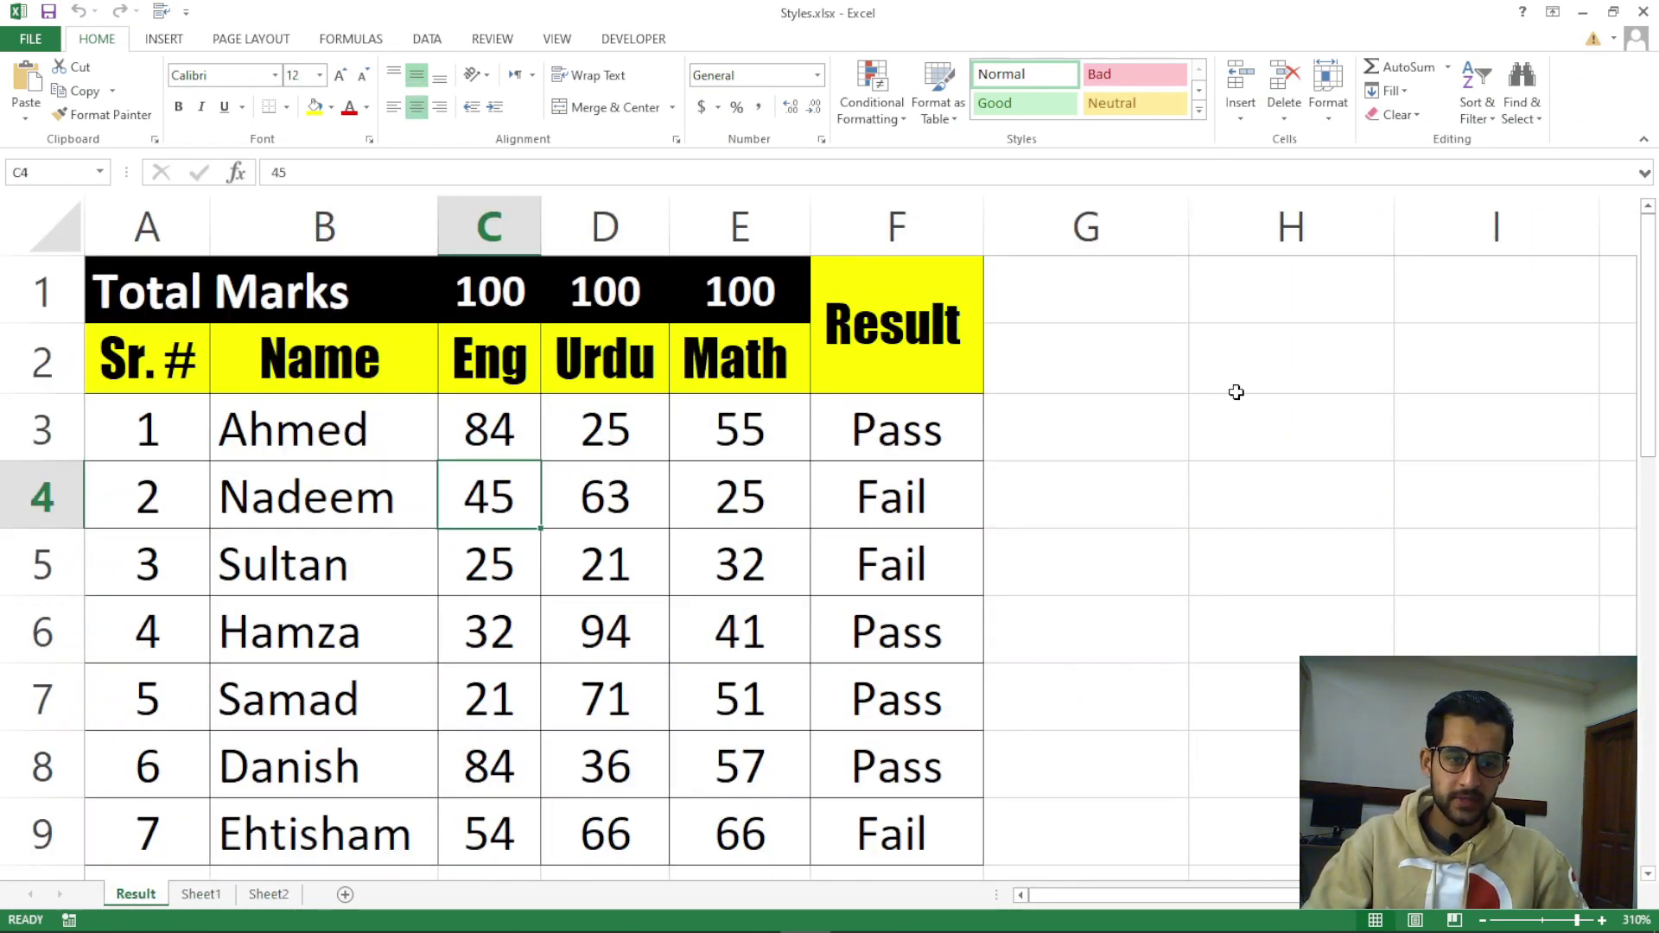
Look over the Format menu's Hide & Unhide choices, then switch to the Word lesson notes
{"action": "left_click", "coordinate": [1330, 118]}
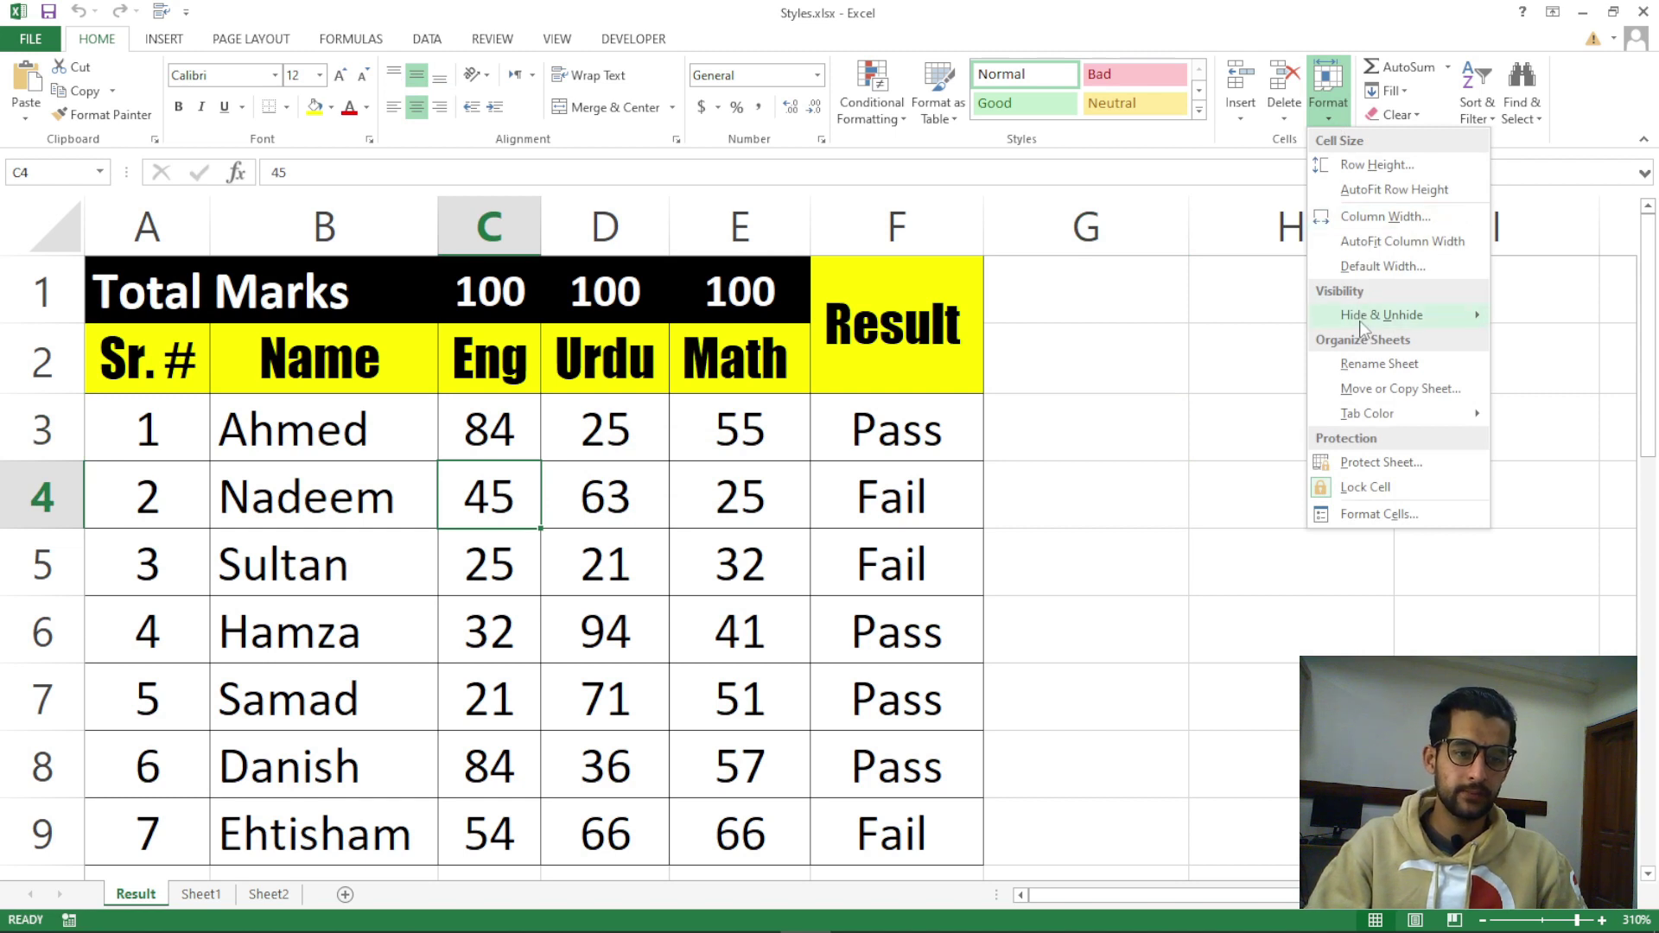
{"action": "mouse_move", "coordinate": [1362, 327]}
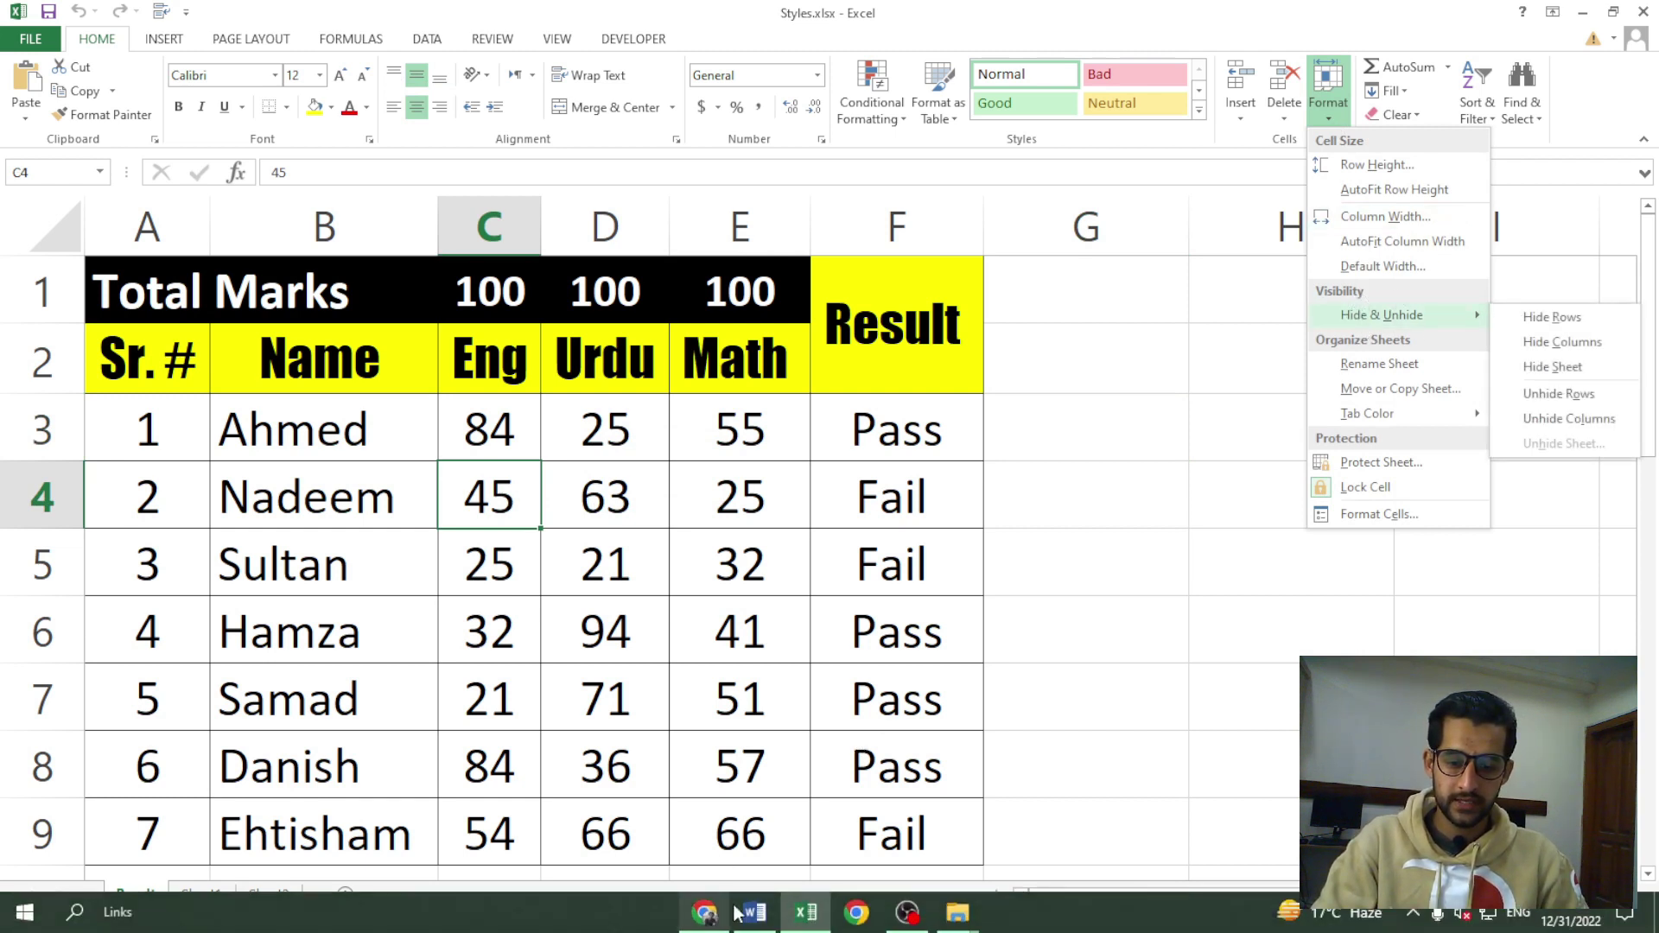
{"action": "left_click", "coordinate": [757, 912]}
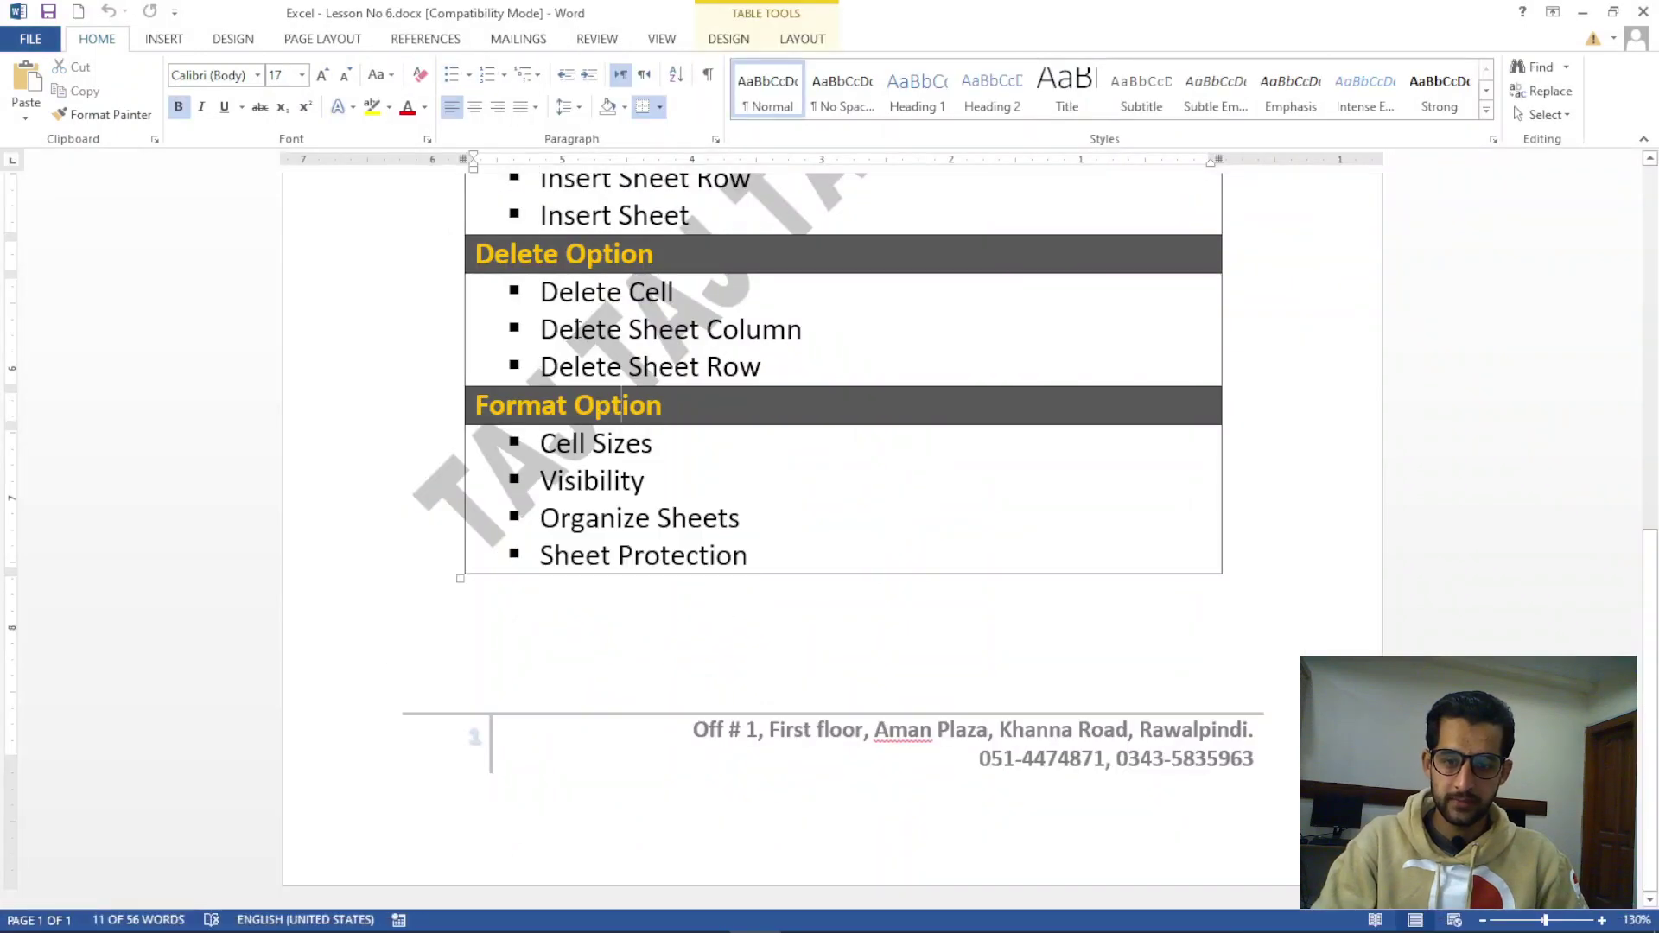
In the Word notes, select 'Visibility' and the Insert, Delete and Format option rows, then return to Excel
{"action": "key", "text": "Down"}
{"action": "key", "text": "Down"}
{"action": "key", "text": "Home"}
{"action": "key", "text": "shift+Right"}
{"action": "key", "text": "shift+Right"}
{"action": "key", "text": "shift+Right"}
{"action": "key", "text": "shift+Right"}
{"action": "key", "text": "shift+Right"}
{"action": "key", "text": "shift+Right"}
{"action": "key", "text": "shift+Right"}
{"action": "key", "text": "shift+Right"}
{"action": "key", "text": "shift+Right"}
{"action": "key", "text": "shift+Right"}
{"action": "key", "text": "shift+Right"}
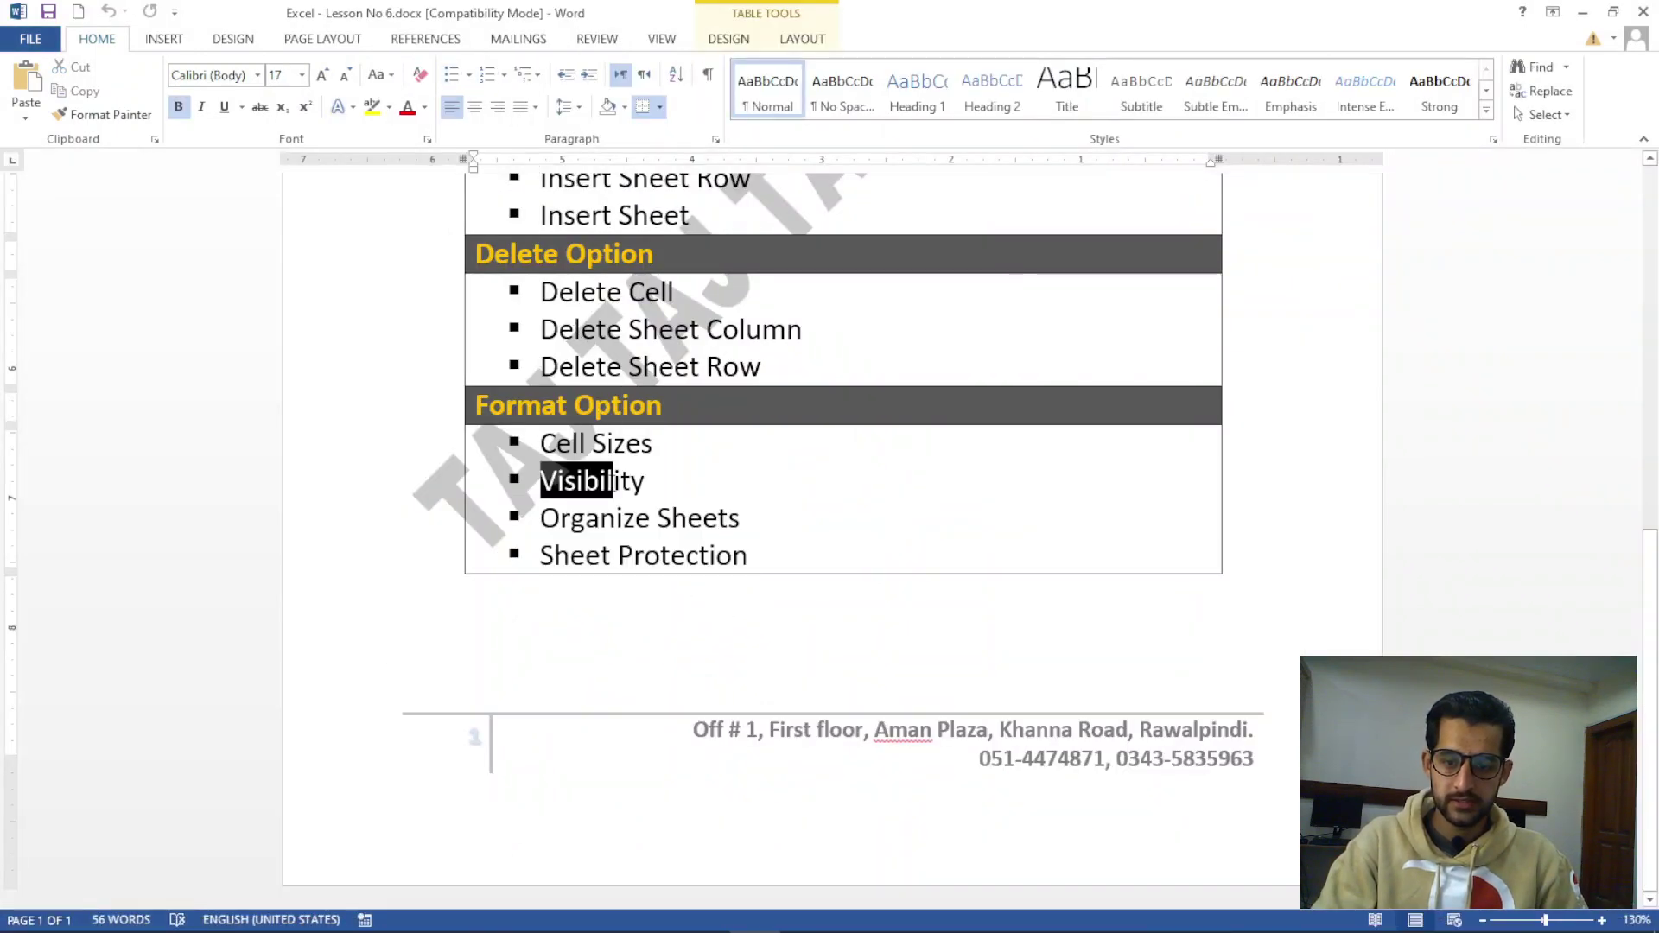
{"action": "scroll", "coordinate": [591, 316], "scroll_direction": "up", "scroll_amount": 3}
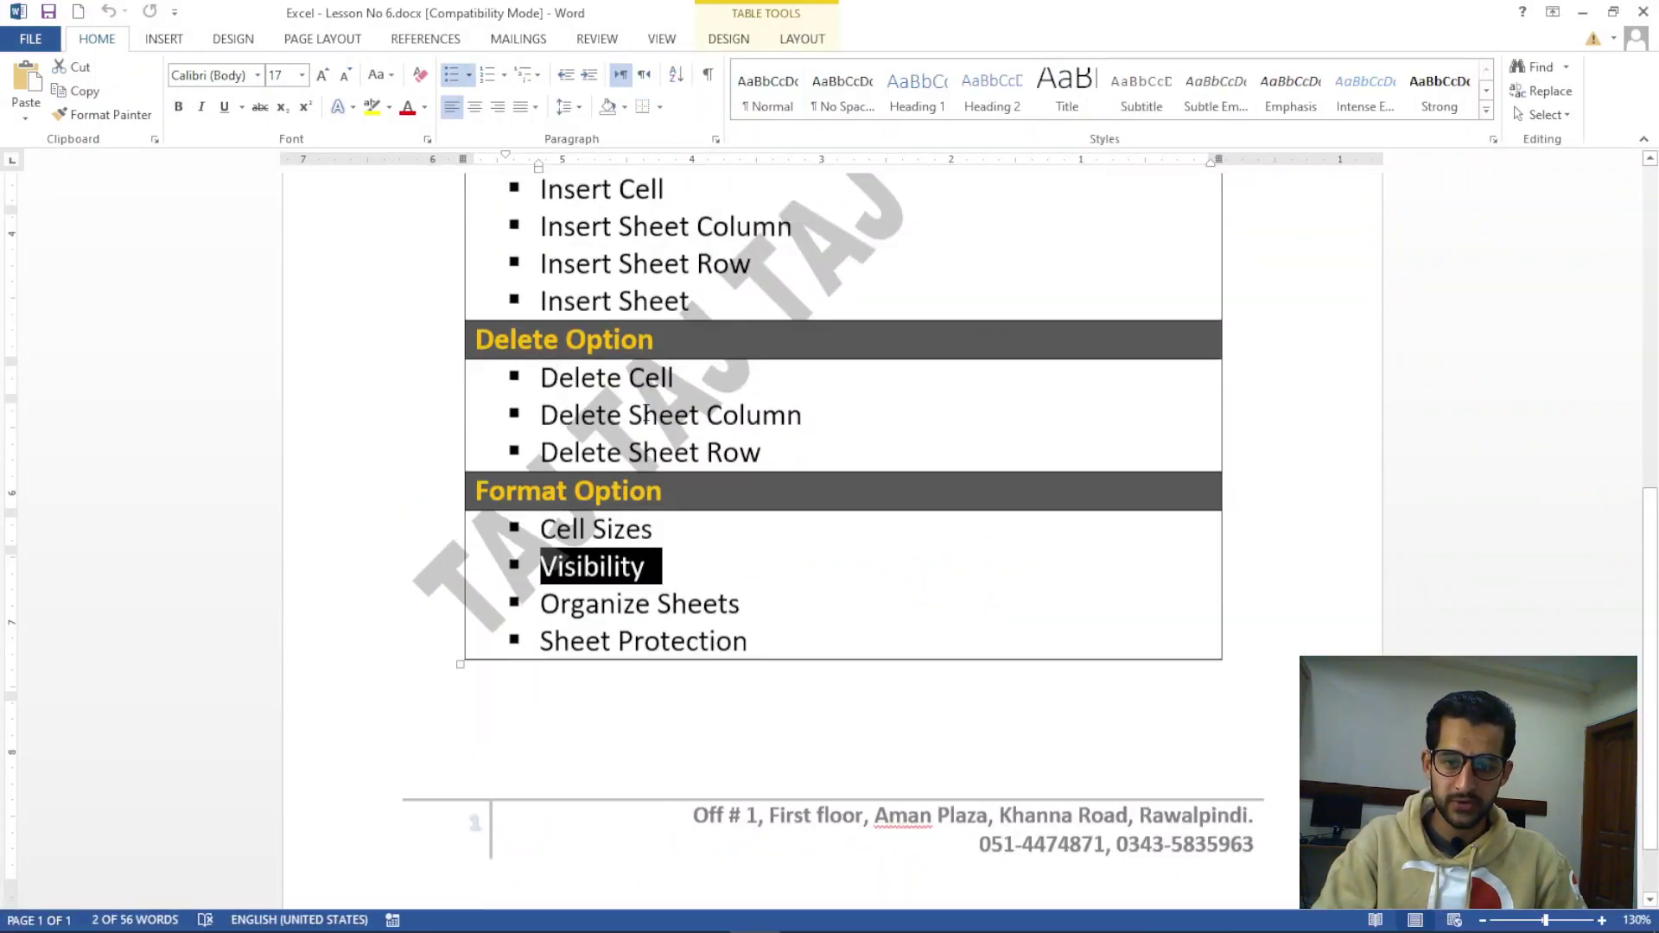
{"action": "left_click_drag", "start_coordinate": [542, 232], "coordinate": [691, 484]}
{"action": "left_click_drag", "start_coordinate": [775, 514], "coordinate": [760, 687]}
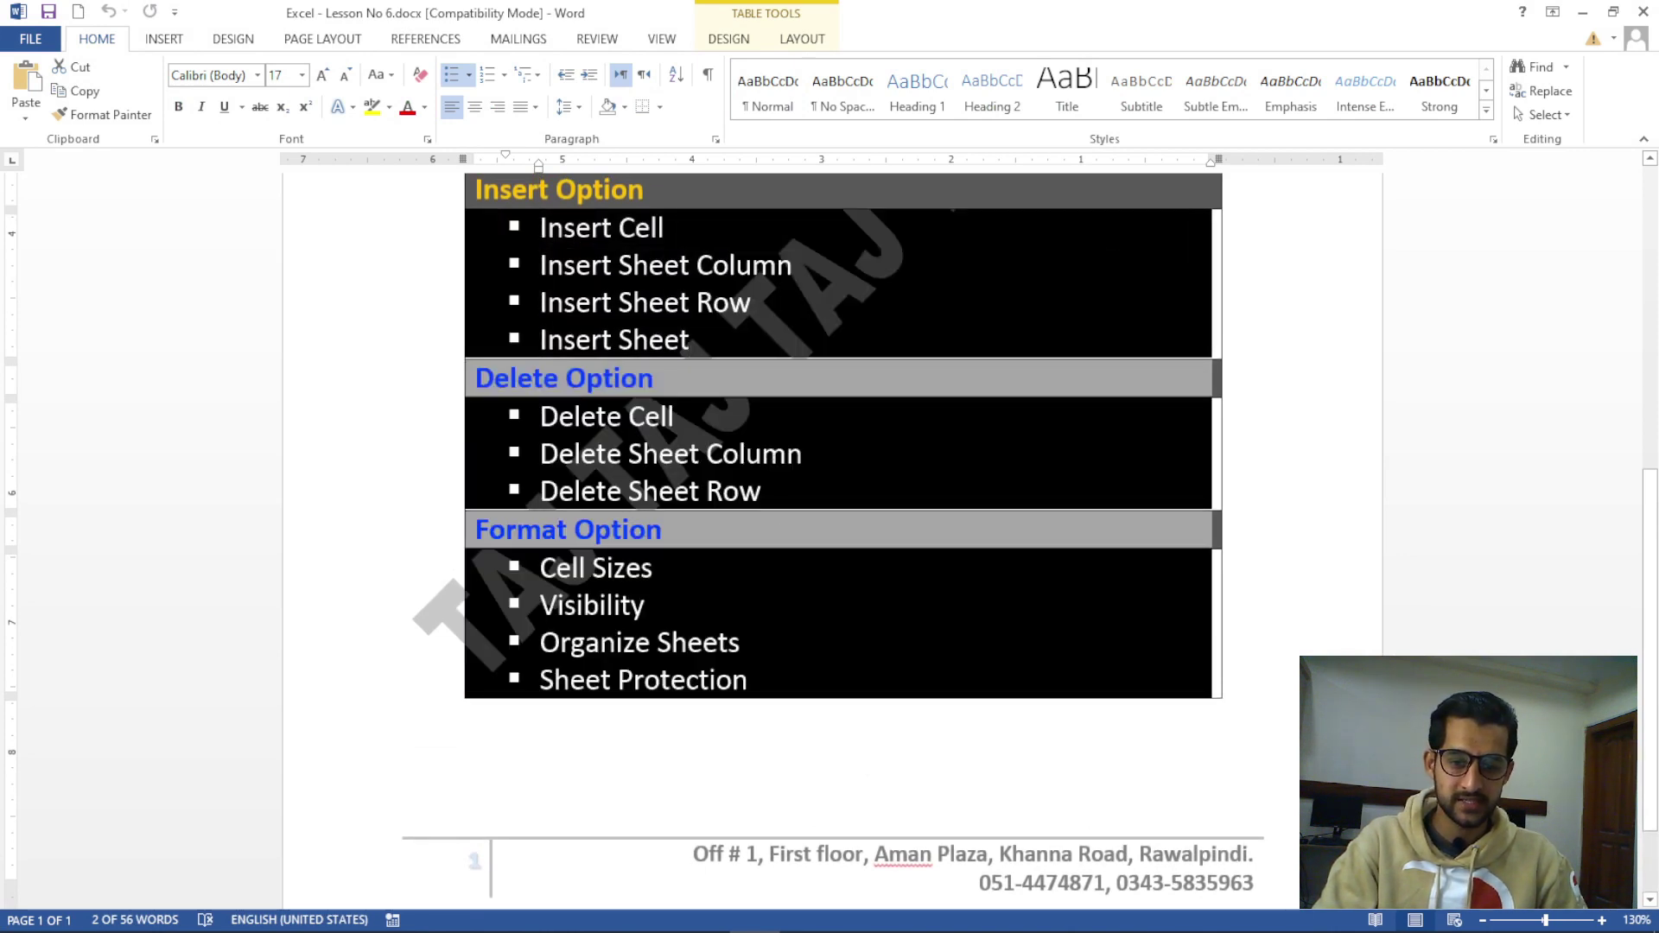
{"action": "left_click_drag", "start_coordinate": [645, 607], "coordinate": [564, 606]}
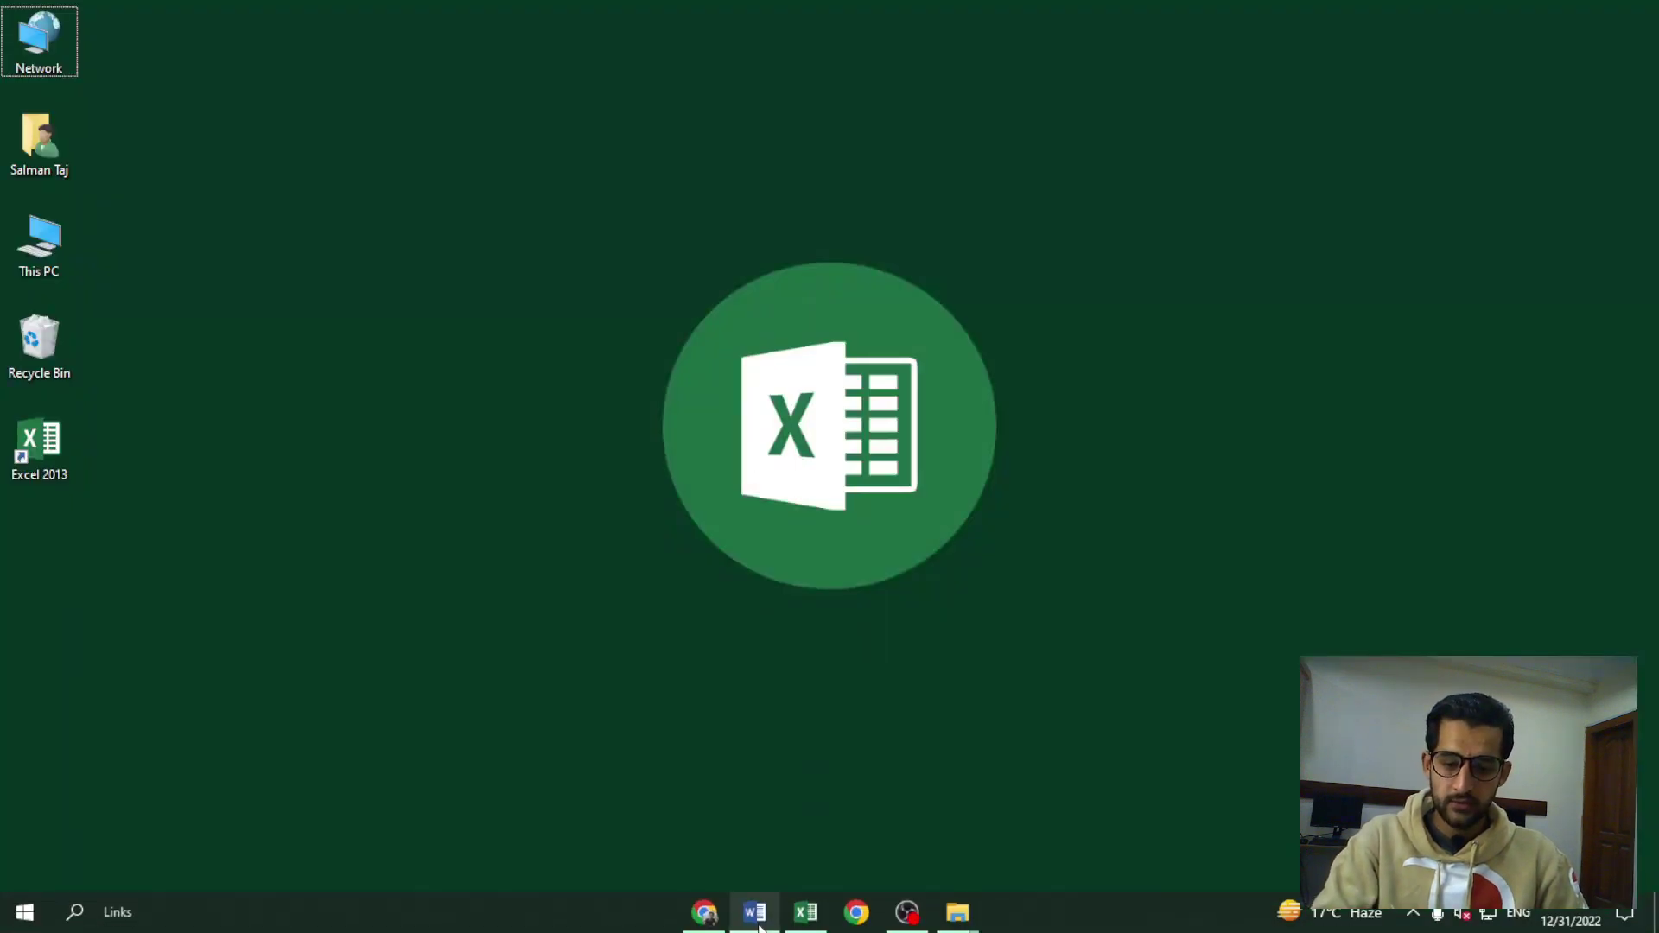
{"action": "left_click", "coordinate": [806, 913]}
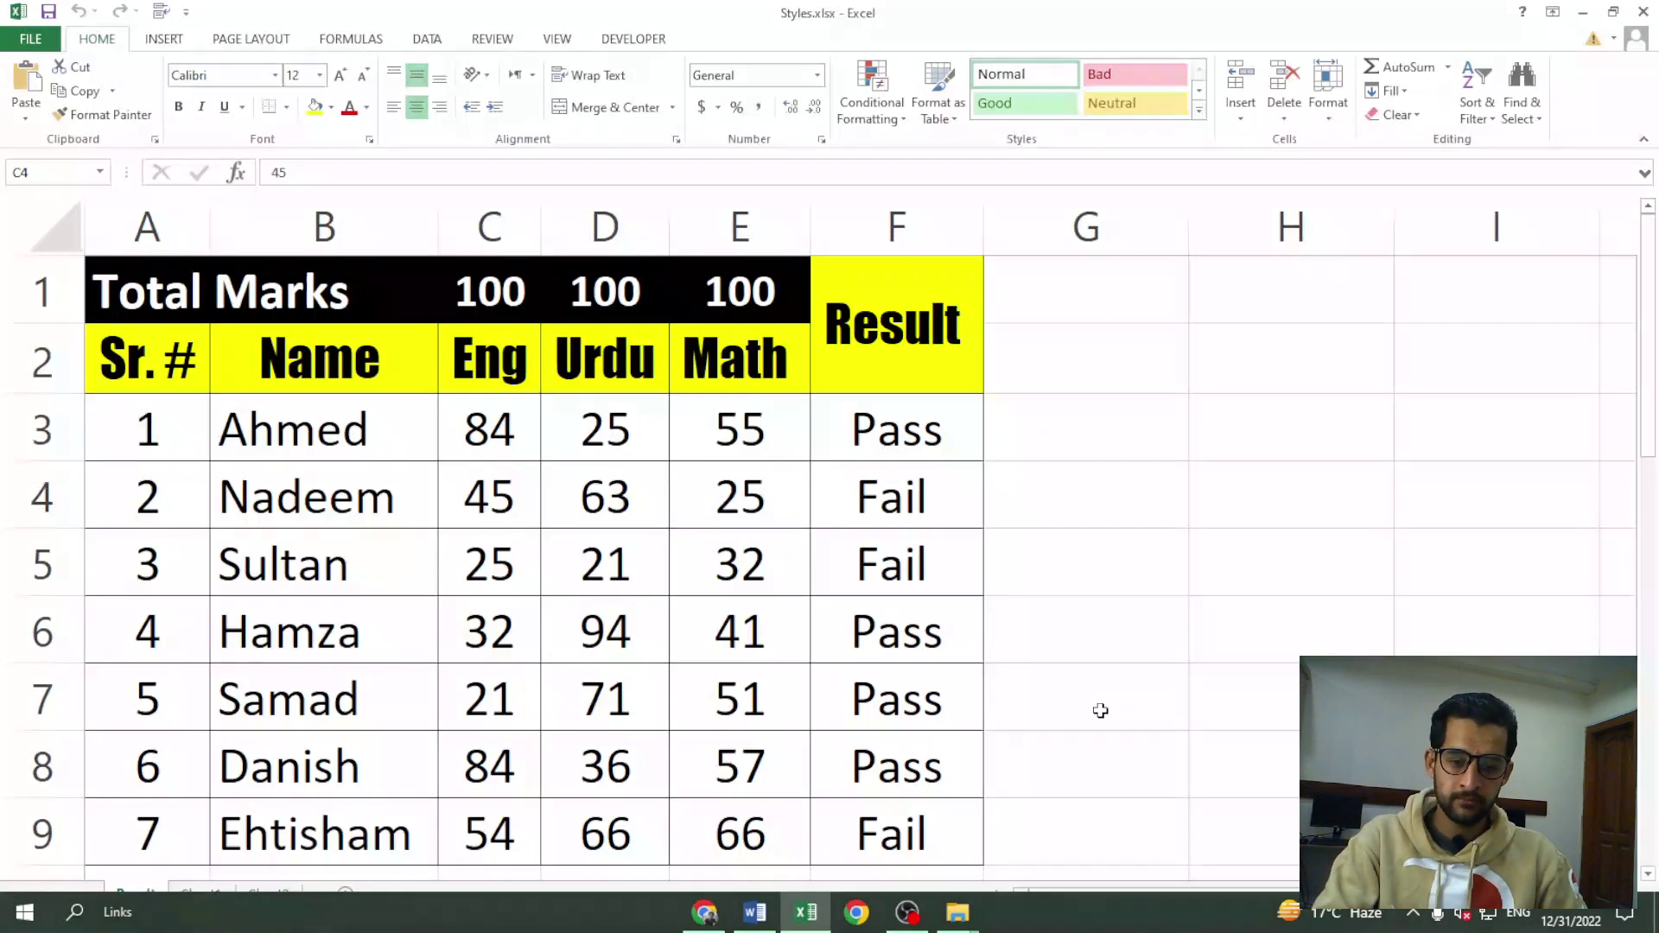
From cell H4, preview the Format menu's hiding options and close it again
{"action": "left_click", "coordinate": [1238, 479]}
{"action": "left_click", "coordinate": [1329, 91]}
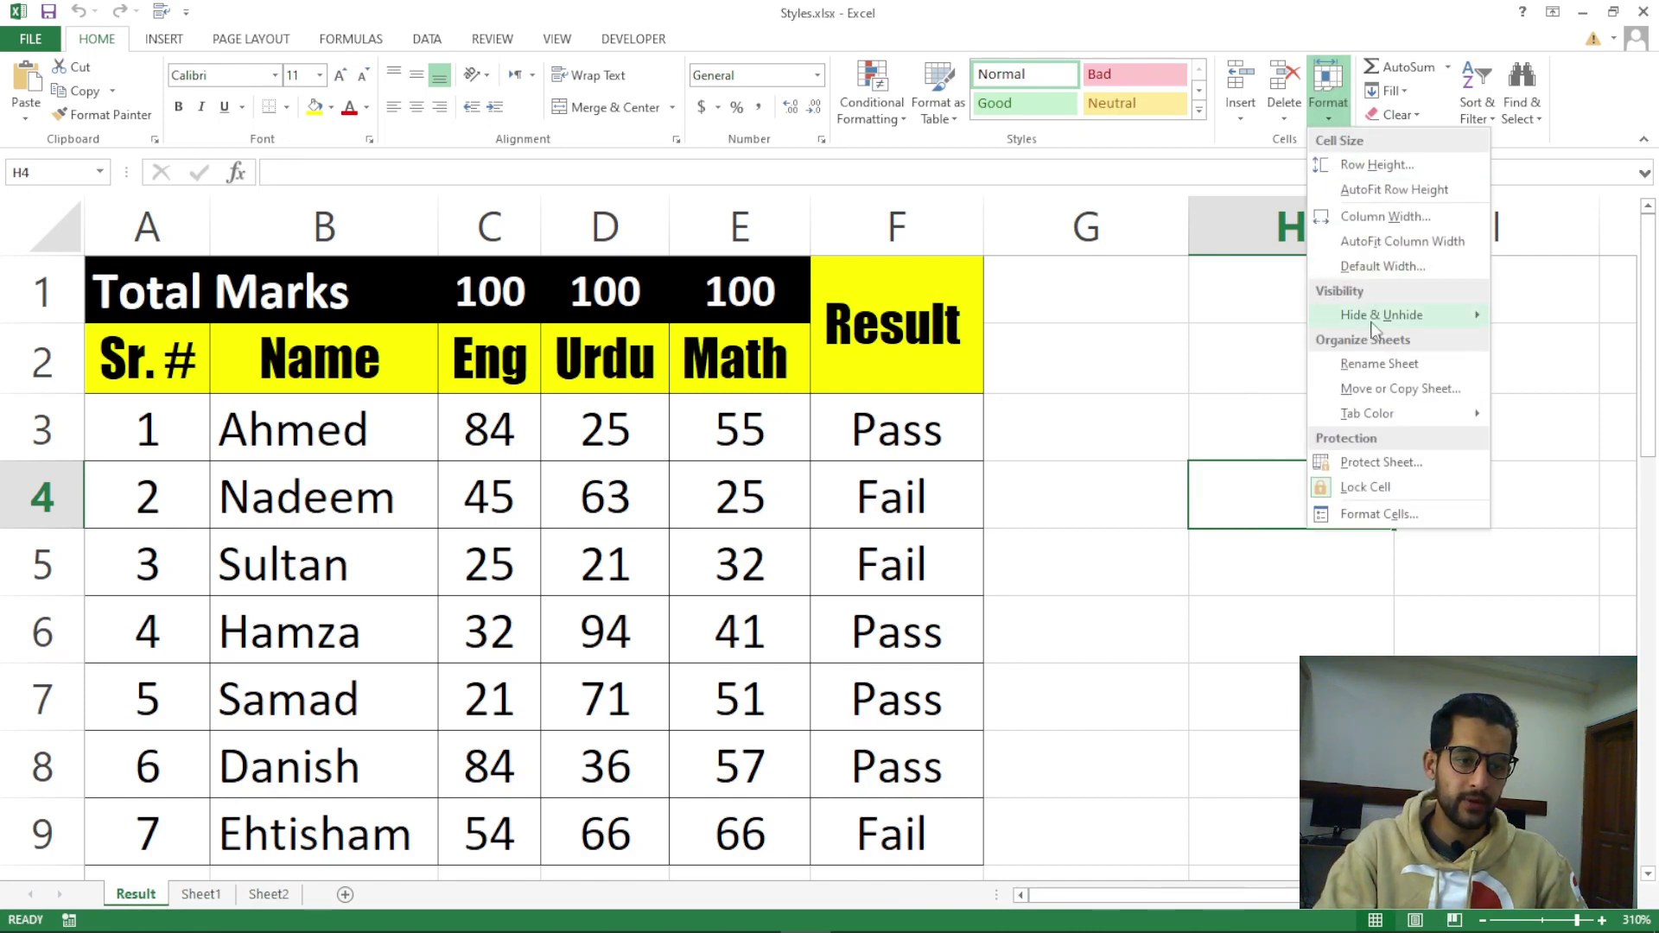
{"action": "mouse_move", "coordinate": [1383, 321]}
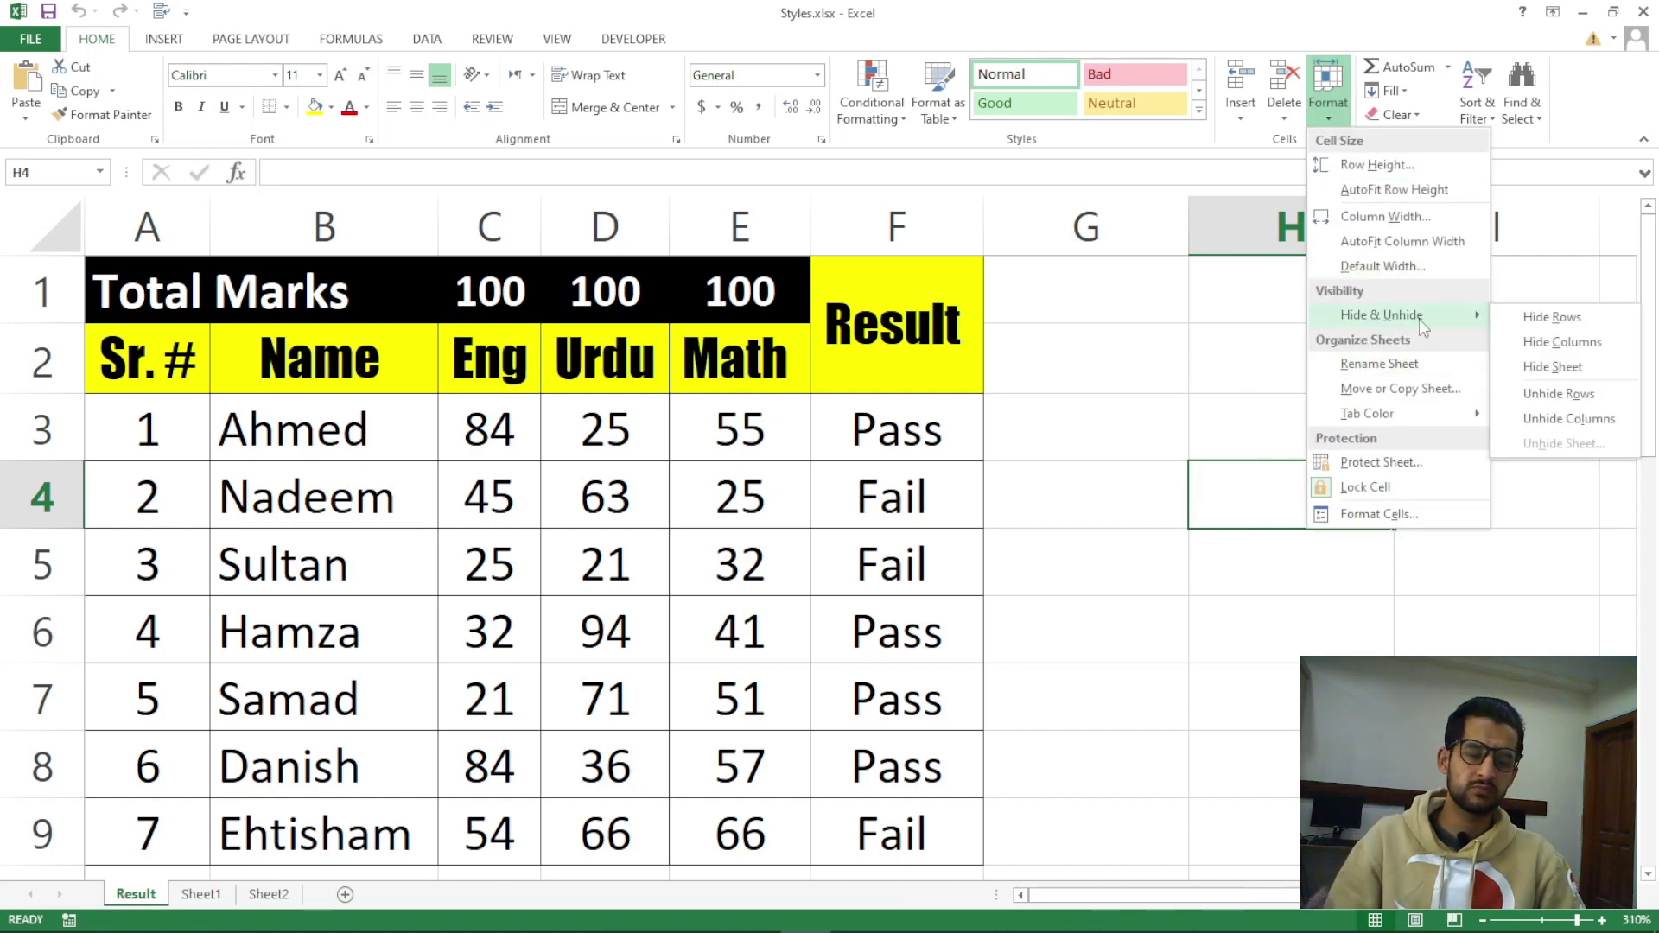
{"action": "left_click", "coordinate": [1059, 522]}
Select the Result column F and settle on cell F4 containing Fail
{"action": "left_click", "coordinate": [911, 493]}
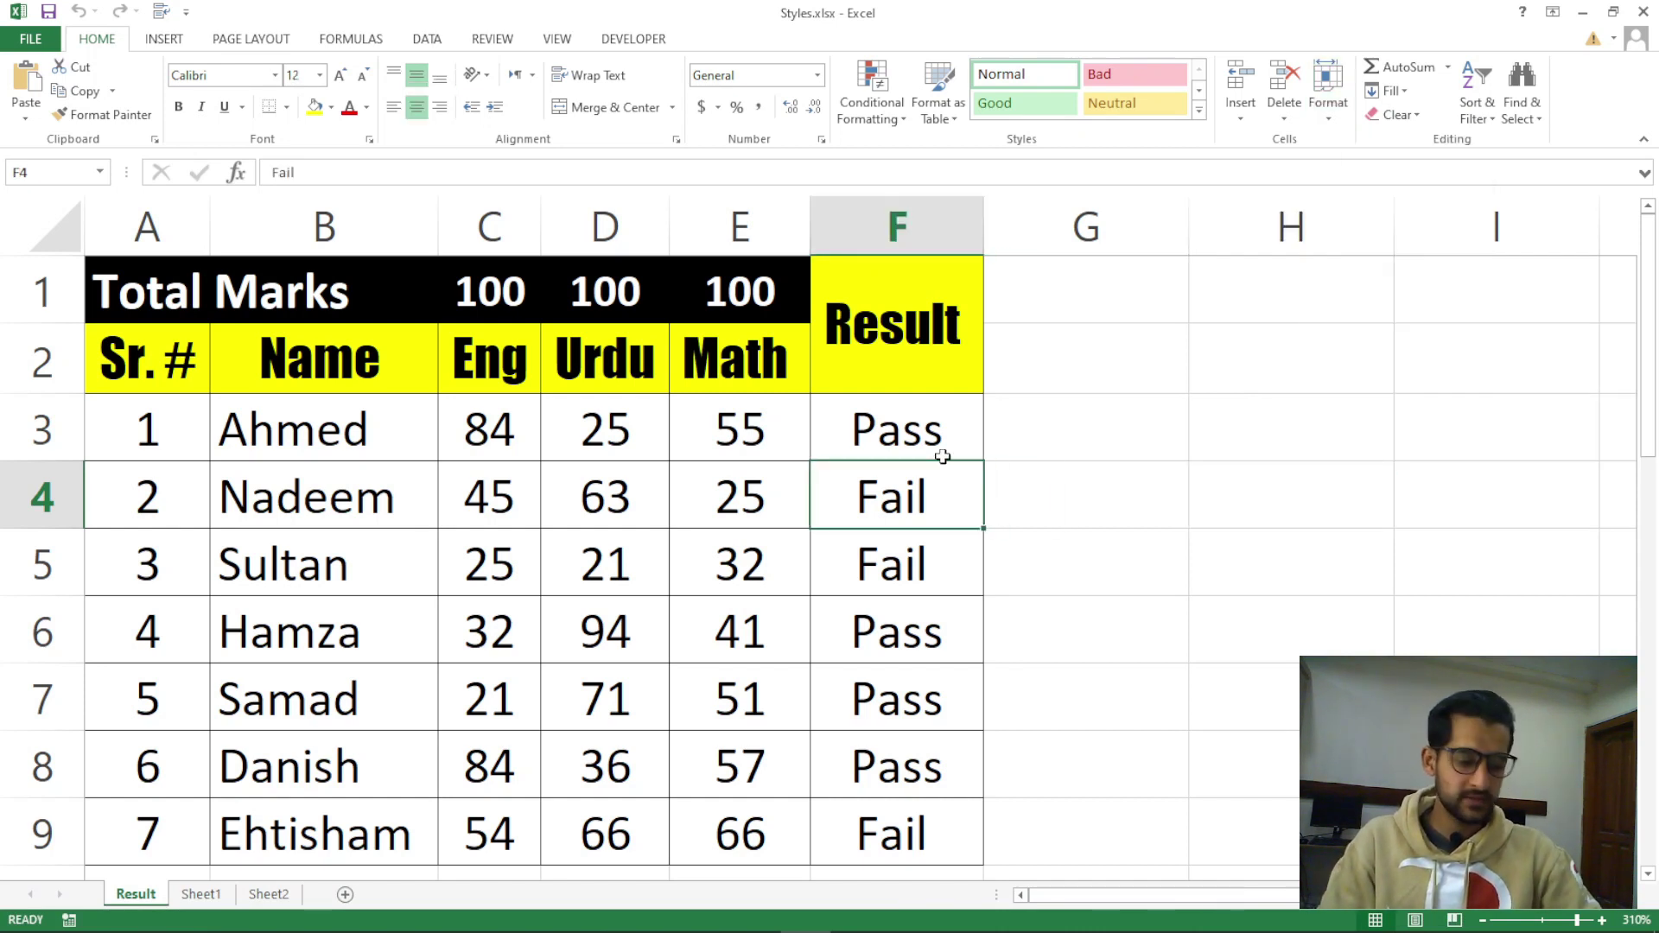
{"action": "left_click", "coordinate": [895, 226]}
{"action": "left_click", "coordinate": [761, 227]}
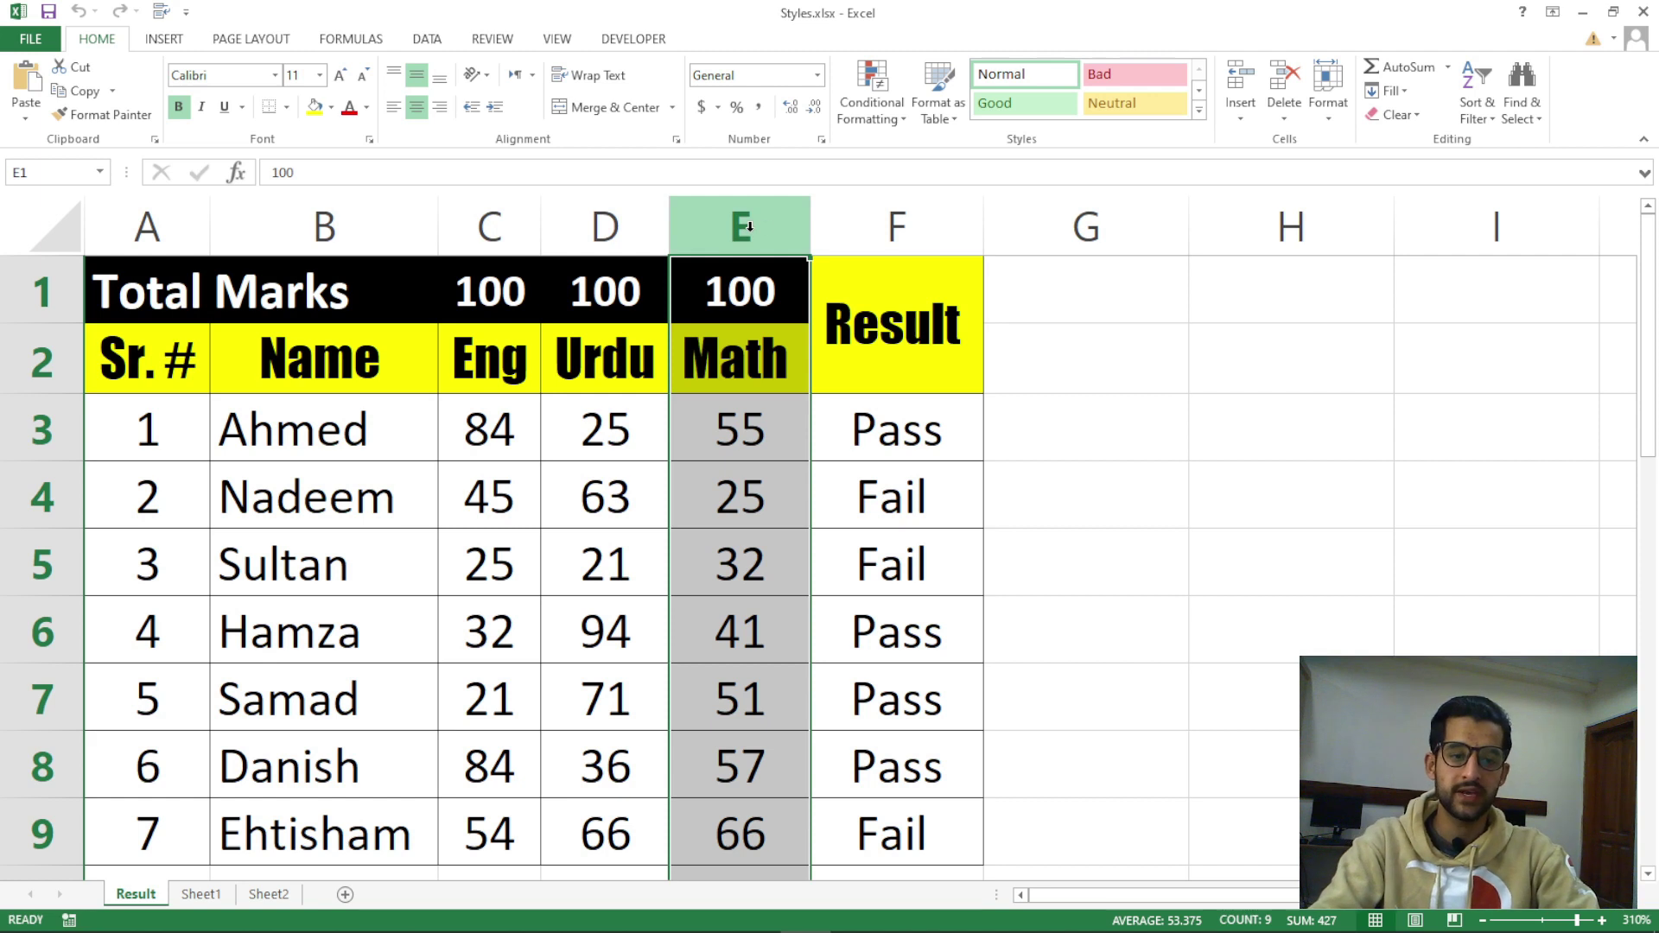
{"action": "left_click", "coordinate": [900, 224]}
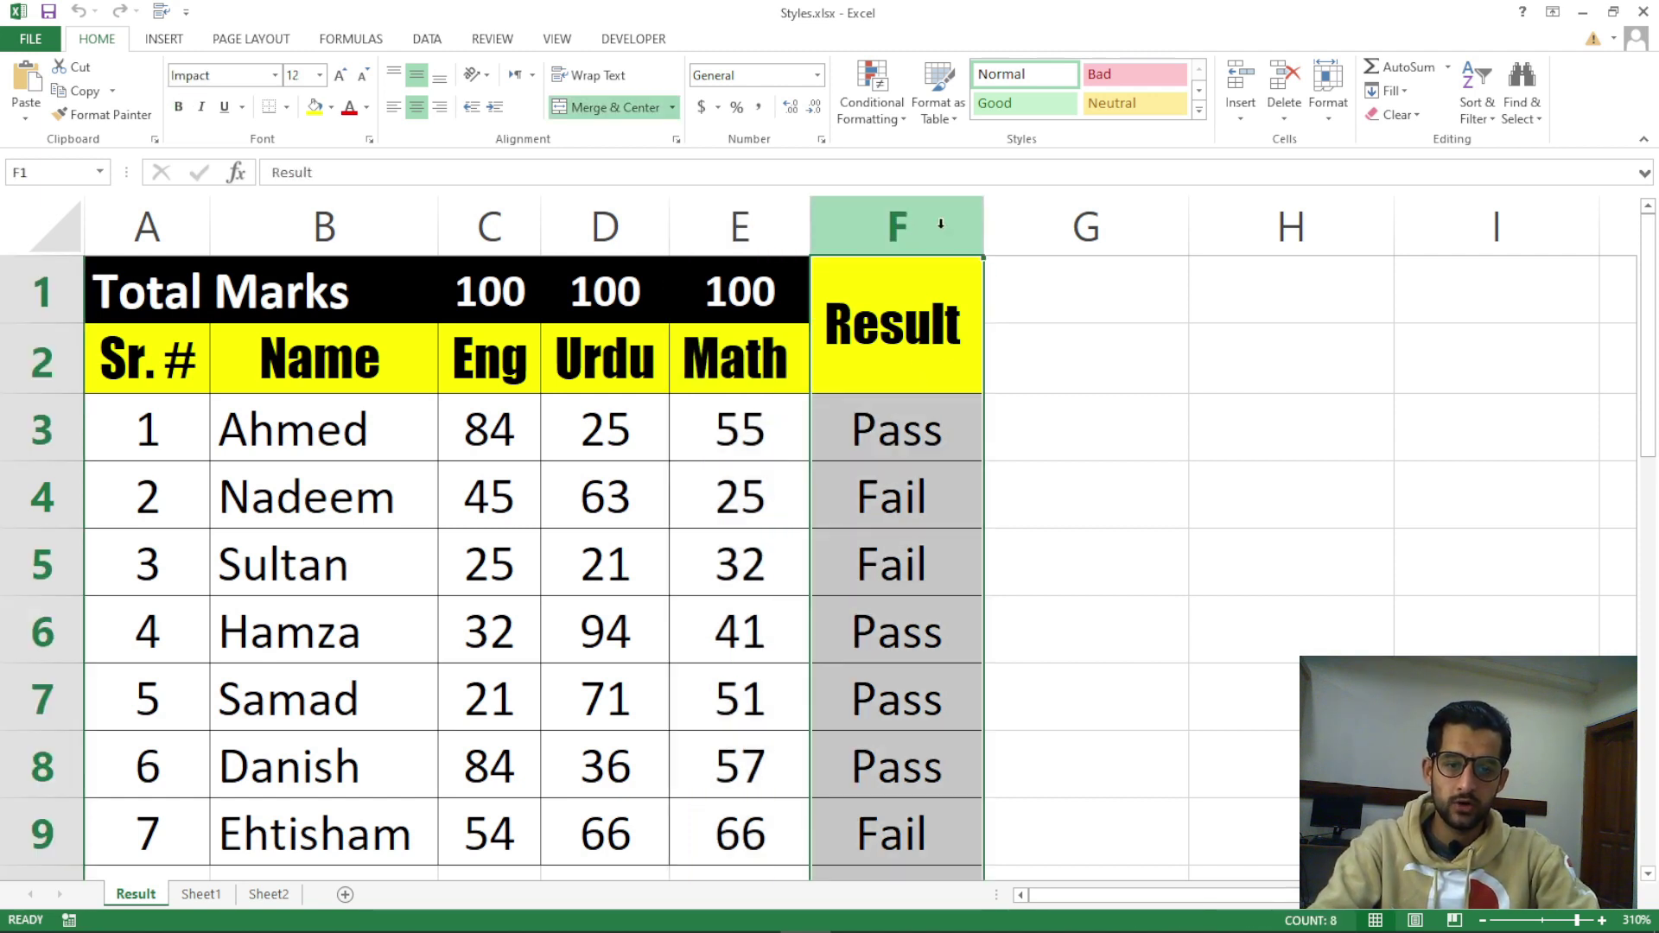
{"action": "left_click", "coordinate": [911, 494]}
{"action": "left_click", "coordinate": [890, 227]}
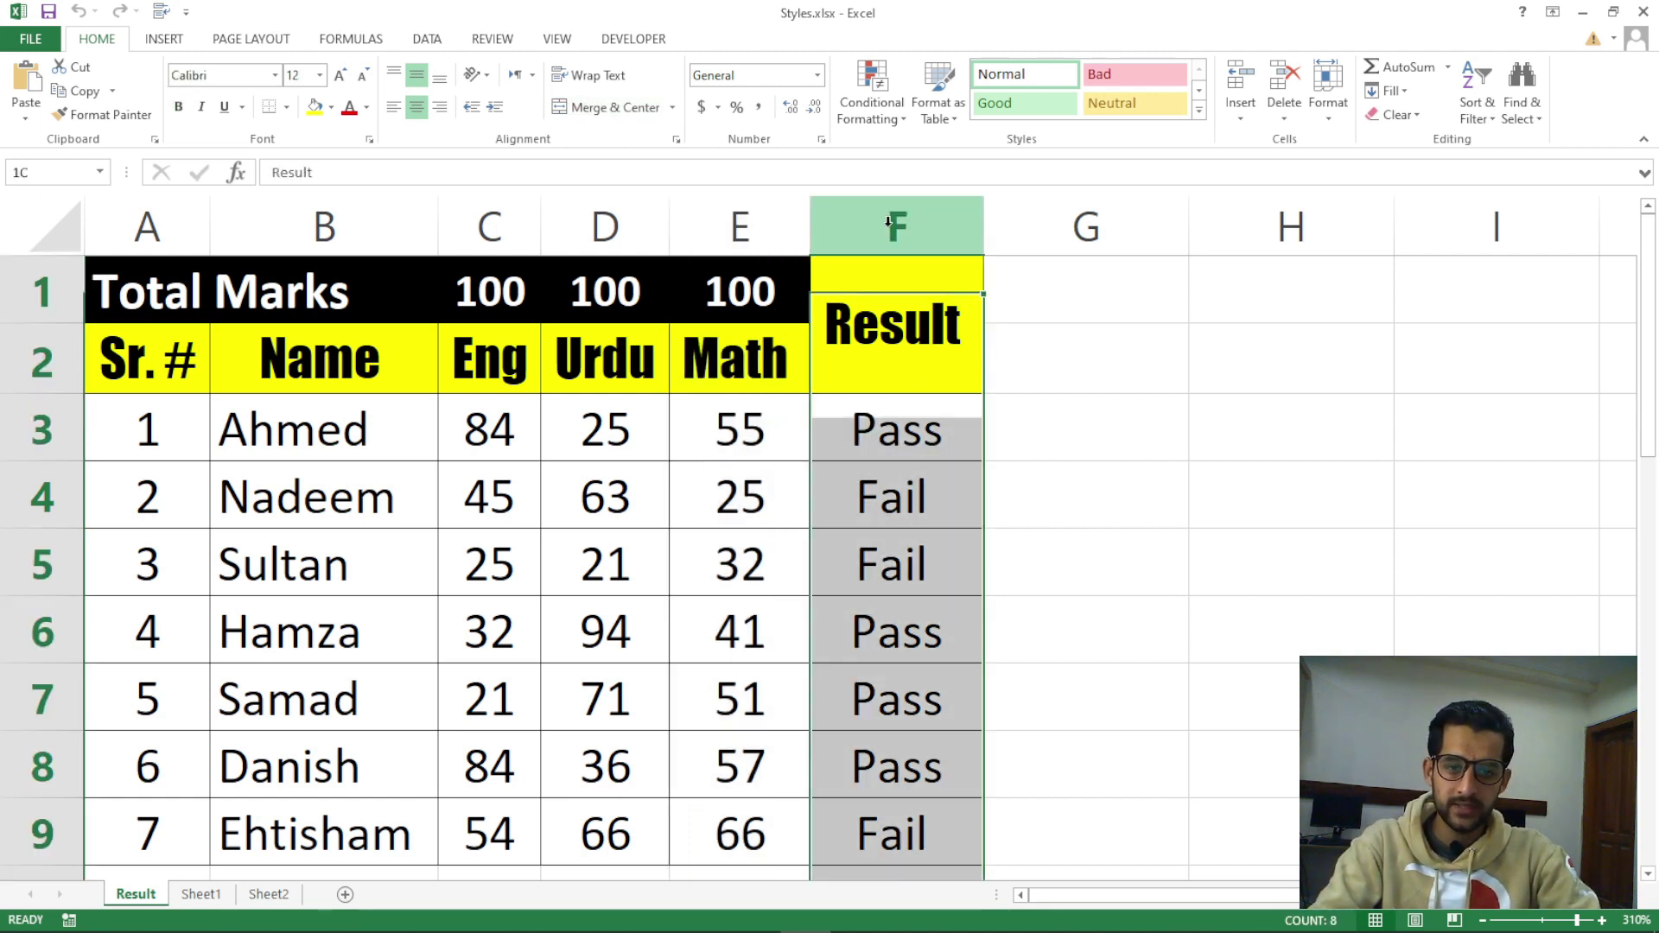
{"action": "left_click", "coordinate": [899, 495]}
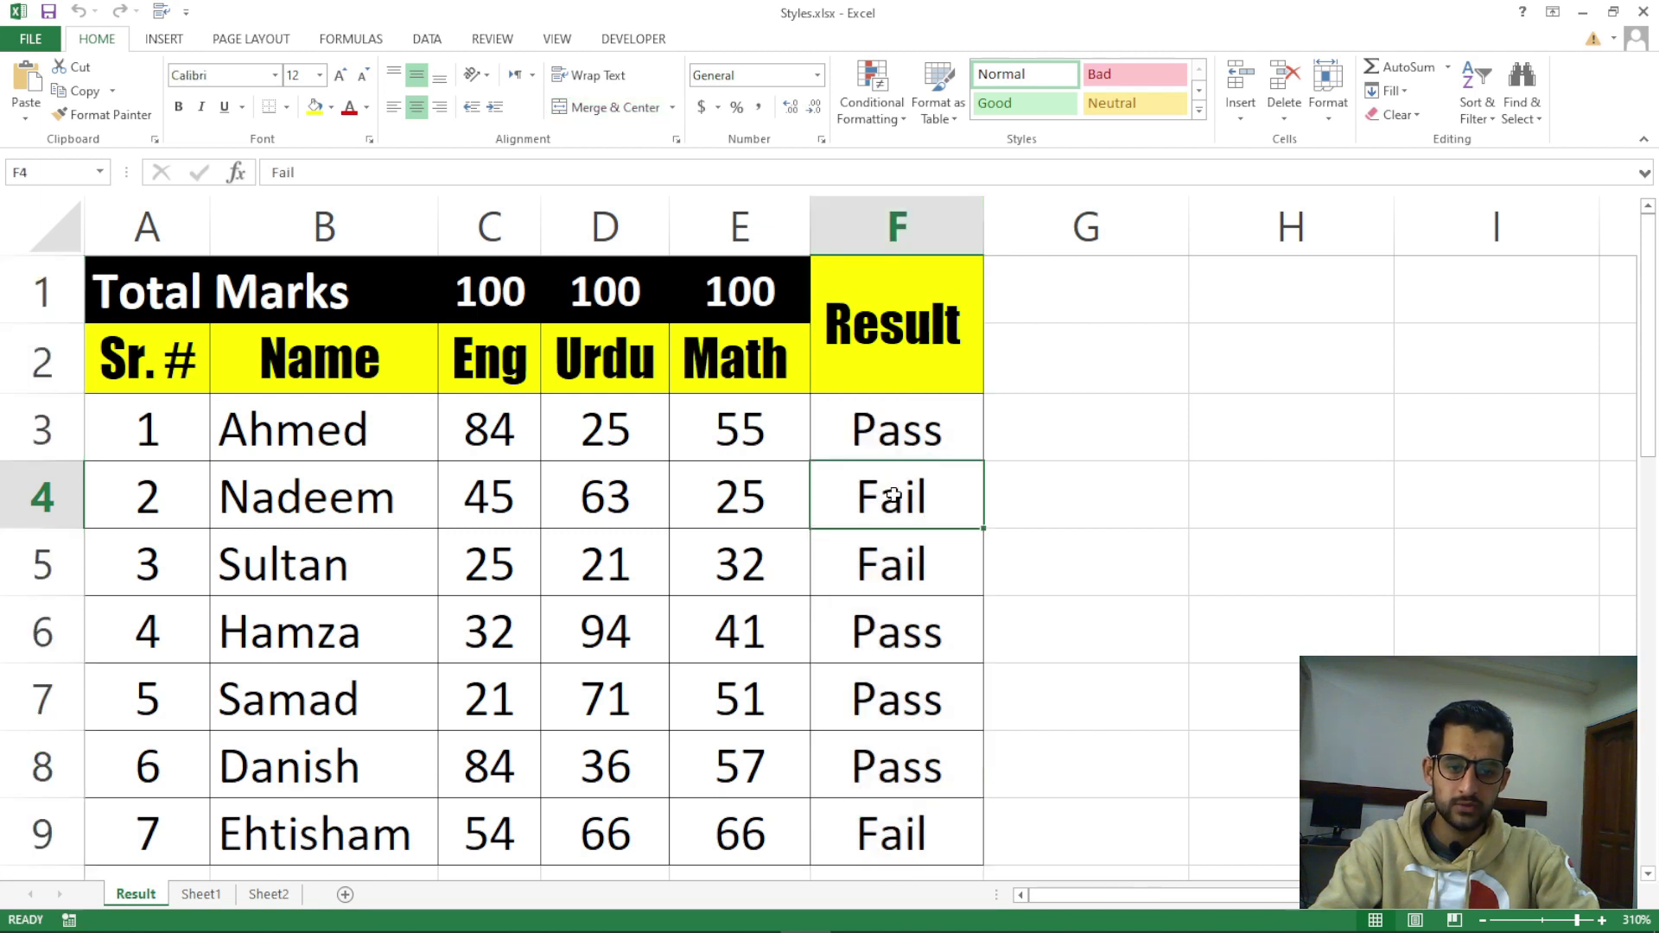
{"action": "left_click", "coordinate": [906, 433]}
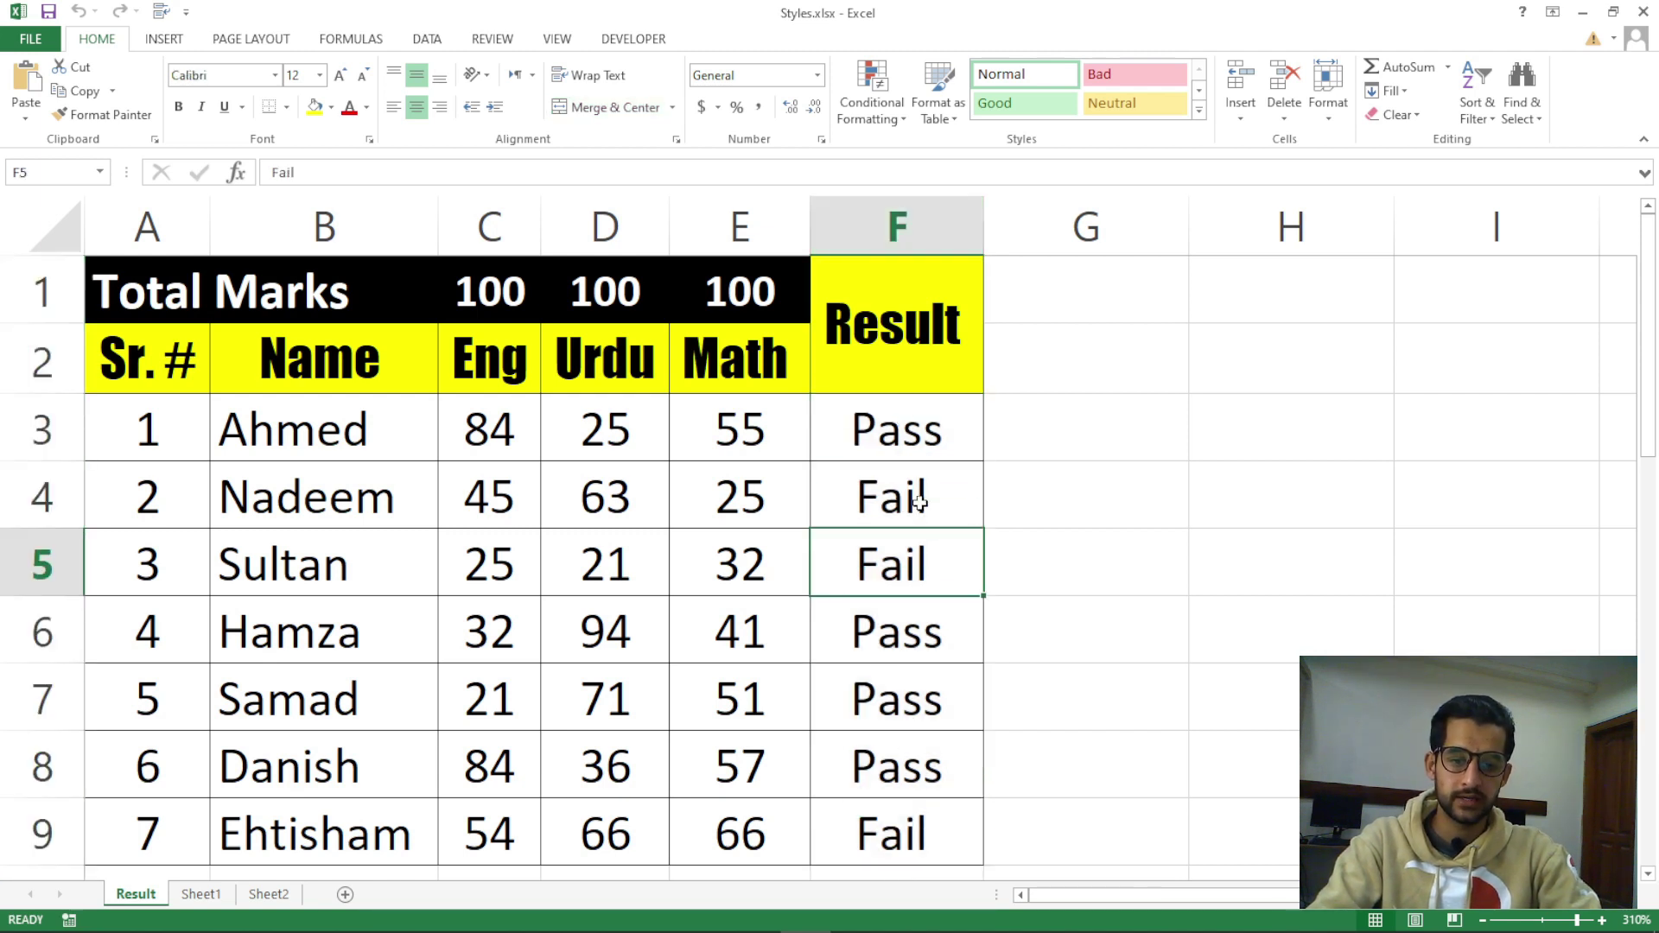
{"action": "left_click", "coordinate": [920, 499]}
Hide the Result column F through Format > Hide & Unhide, then unhide it
{"action": "left_click", "coordinate": [1344, 127]}
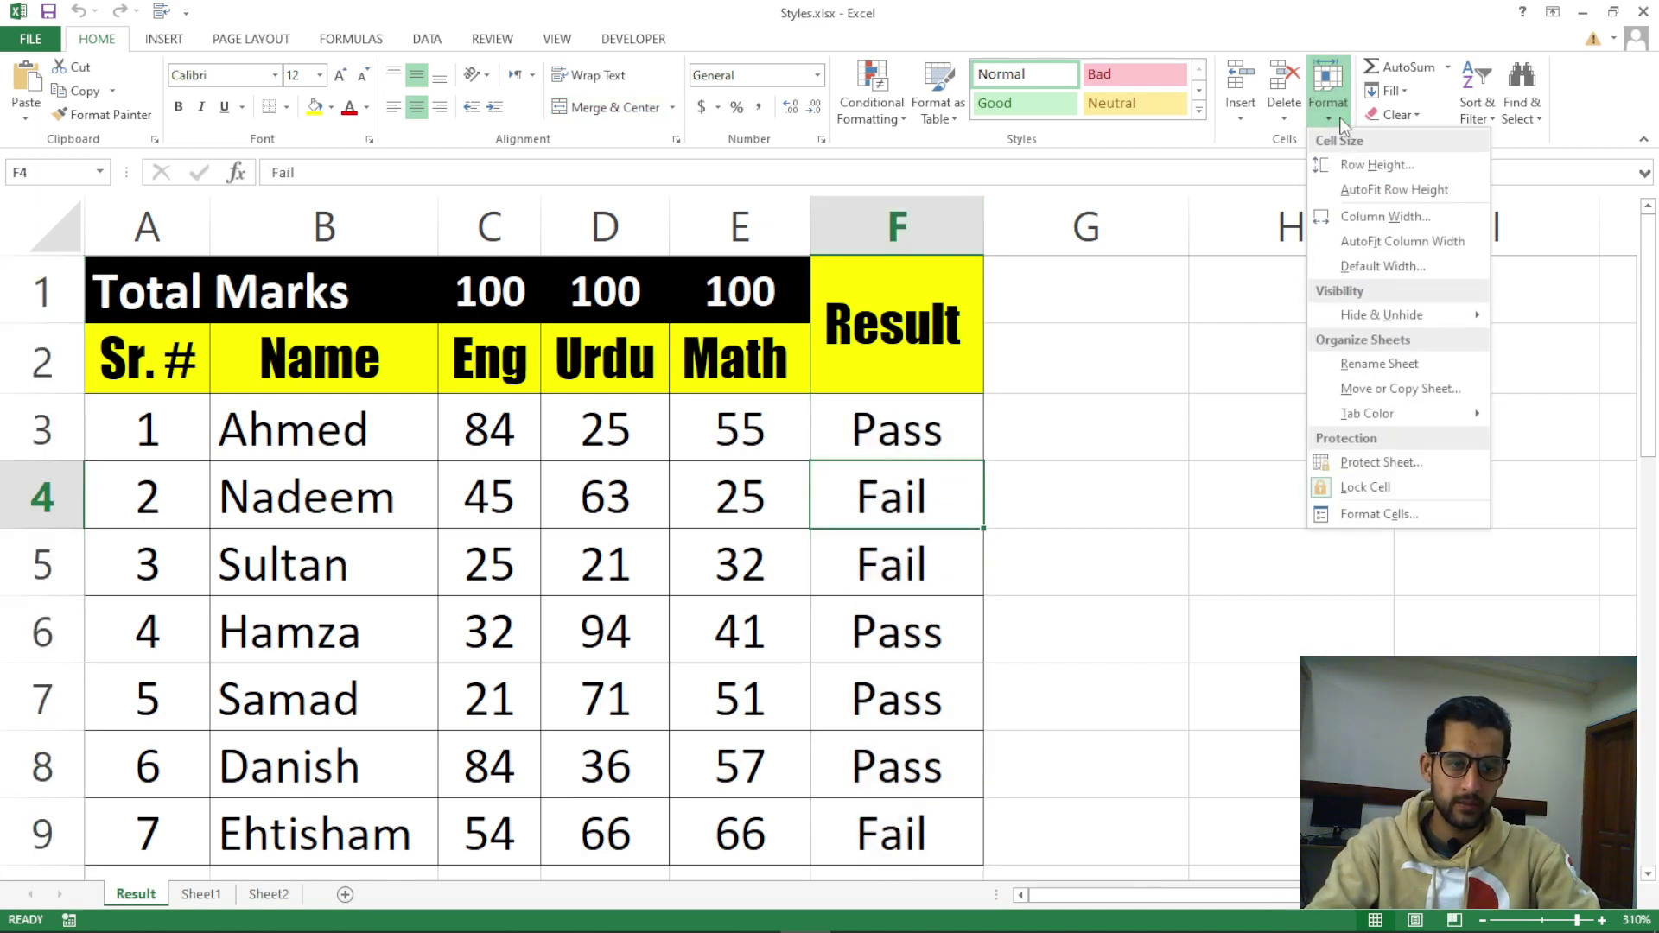
{"action": "mouse_move", "coordinate": [1400, 322]}
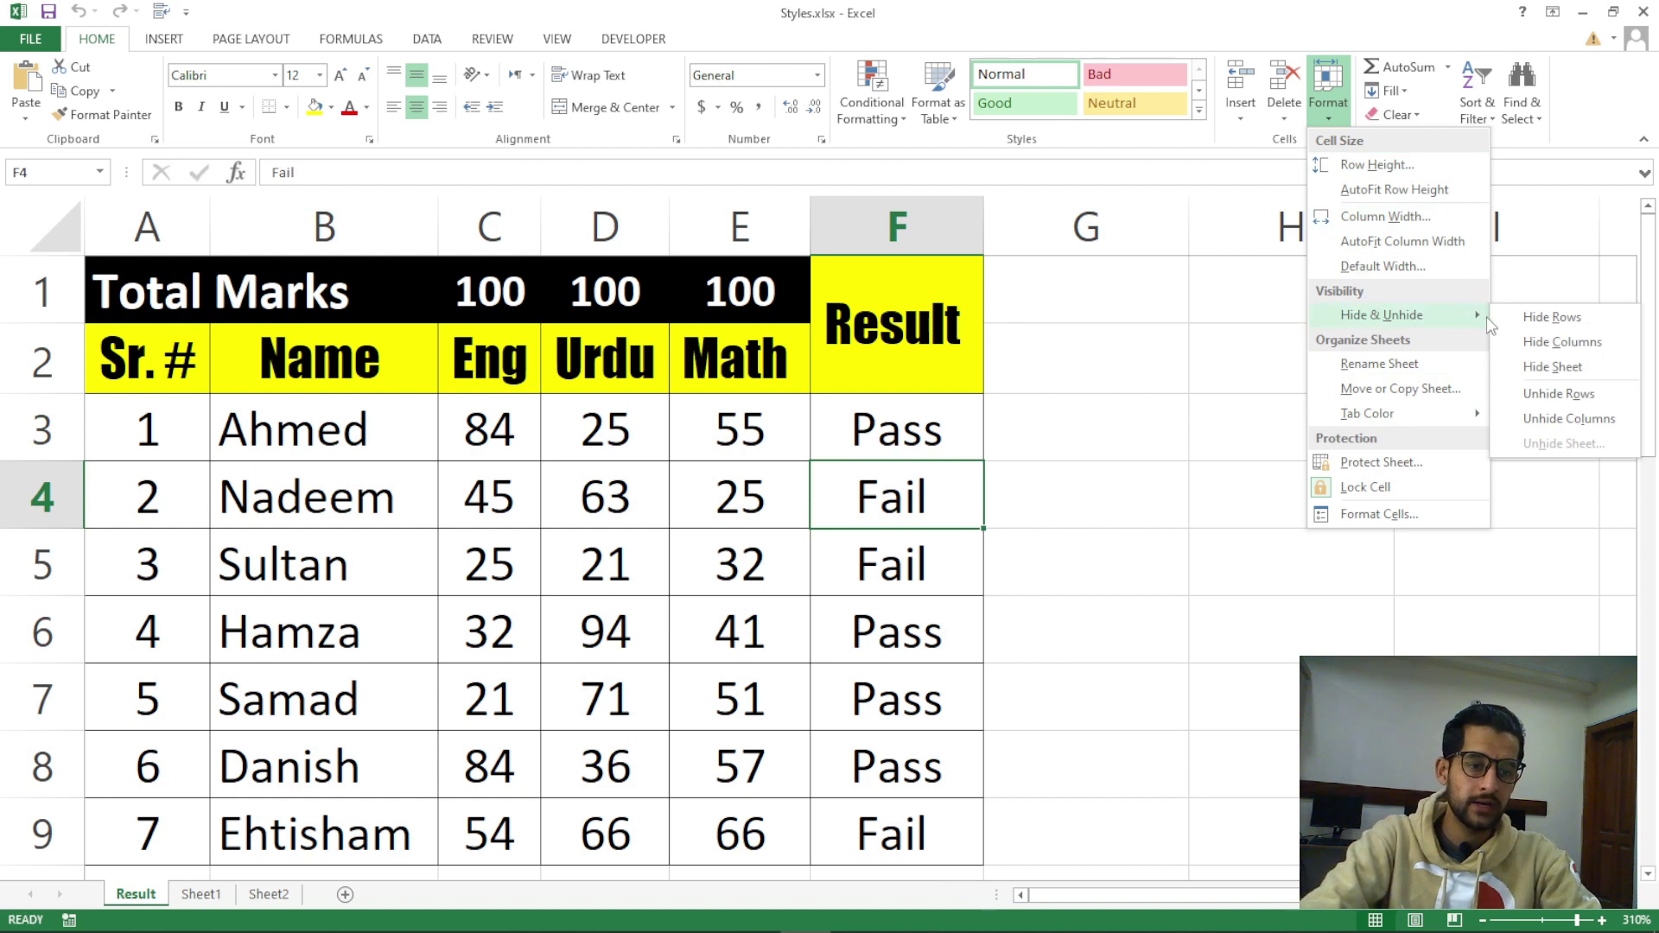
{"action": "left_click", "coordinate": [1540, 346]}
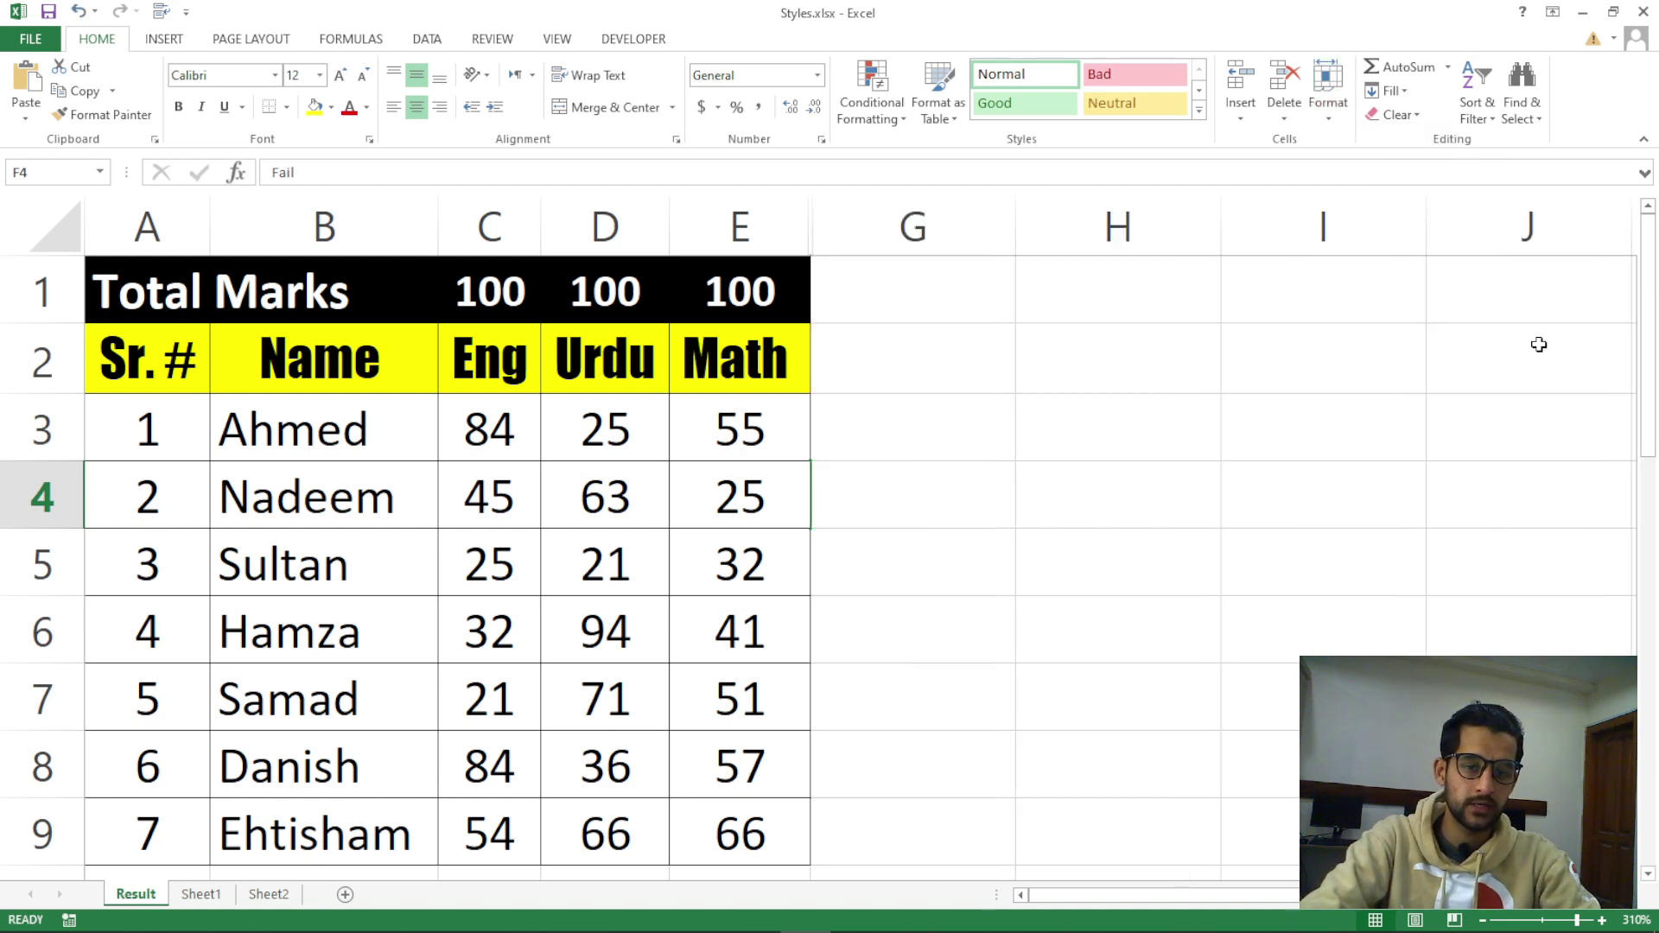
{"action": "left_click", "coordinate": [1337, 116]}
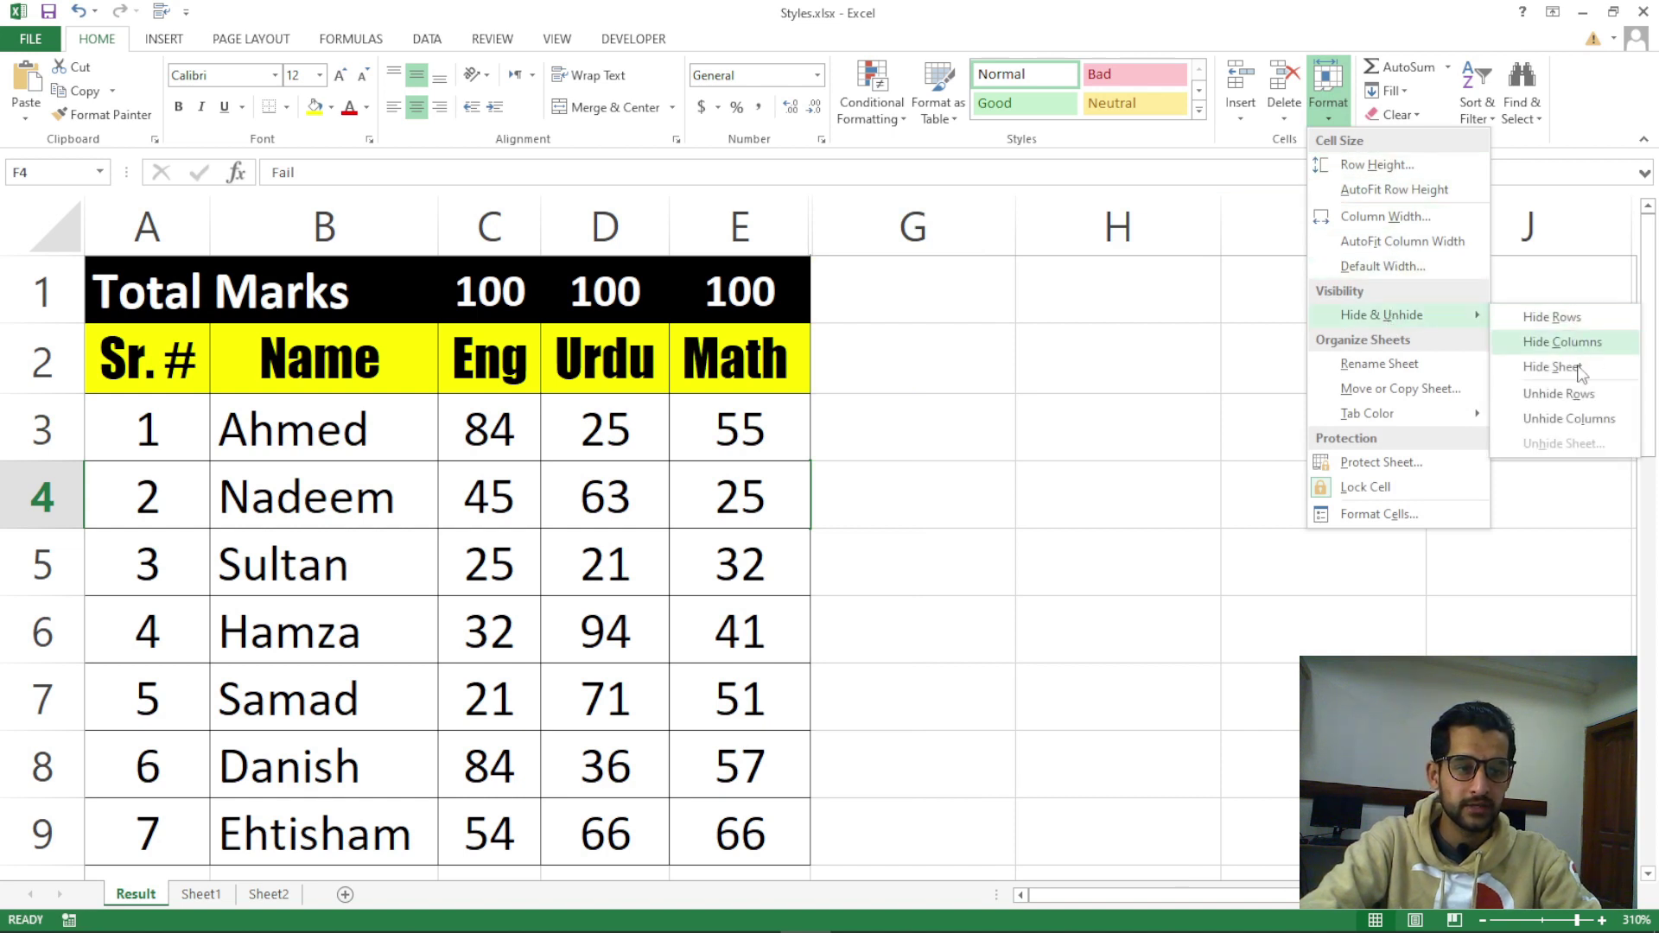
{"action": "left_click", "coordinate": [1581, 422]}
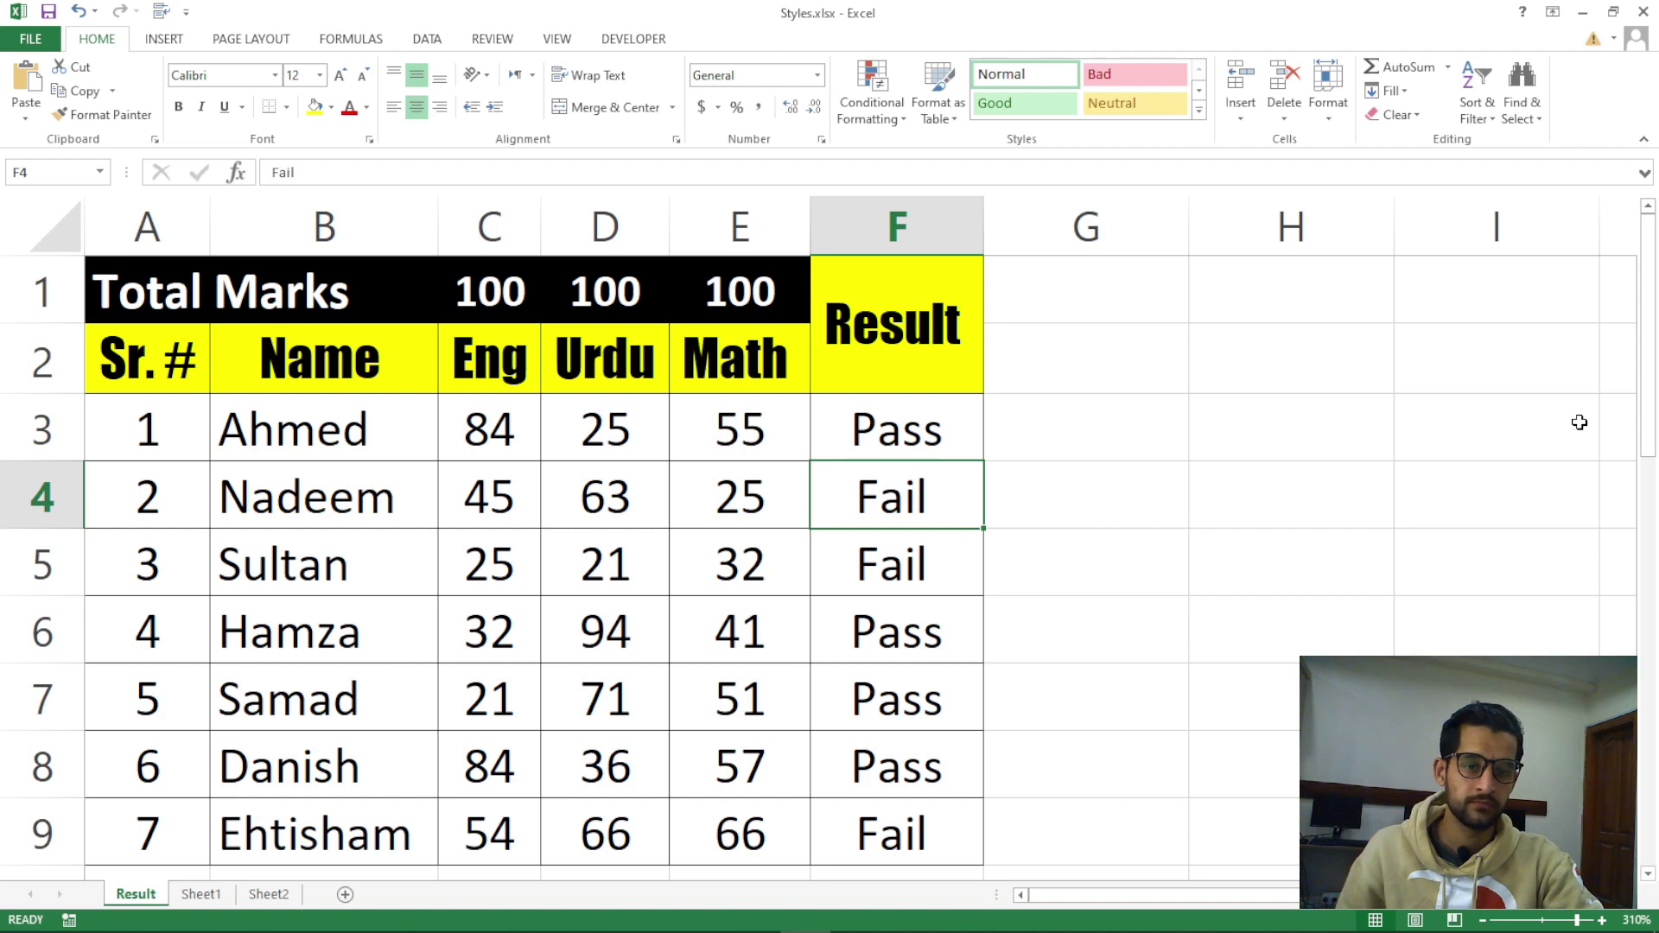
{"action": "left_click", "coordinate": [1107, 456]}
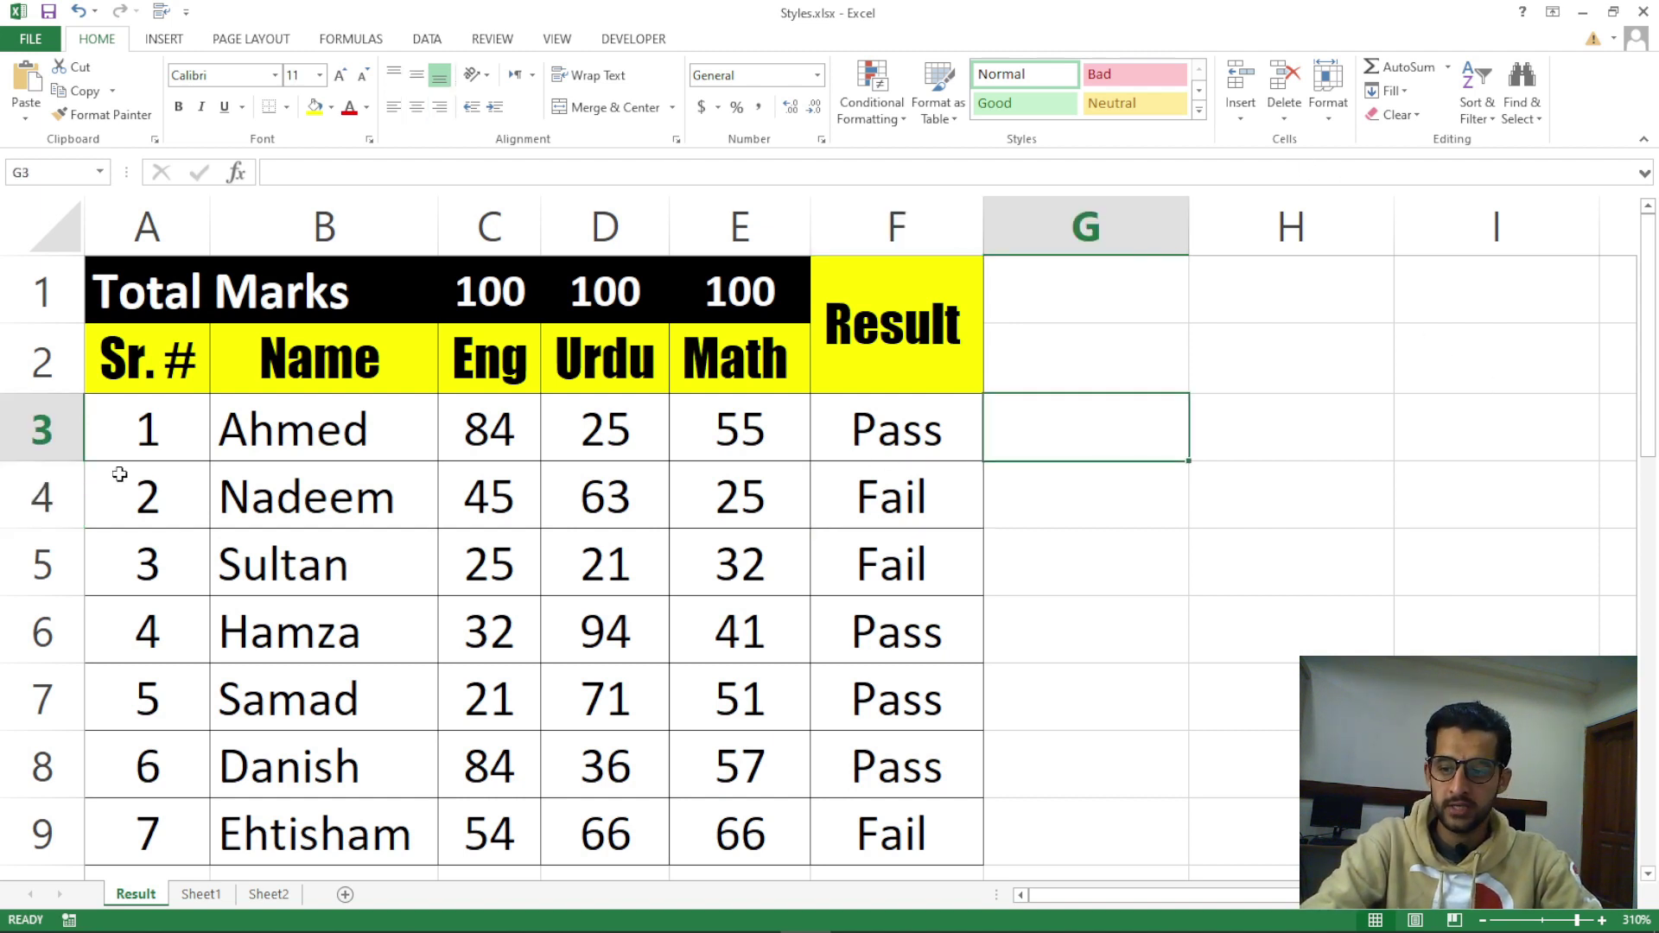
{"action": "left_click", "coordinate": [42, 429]}
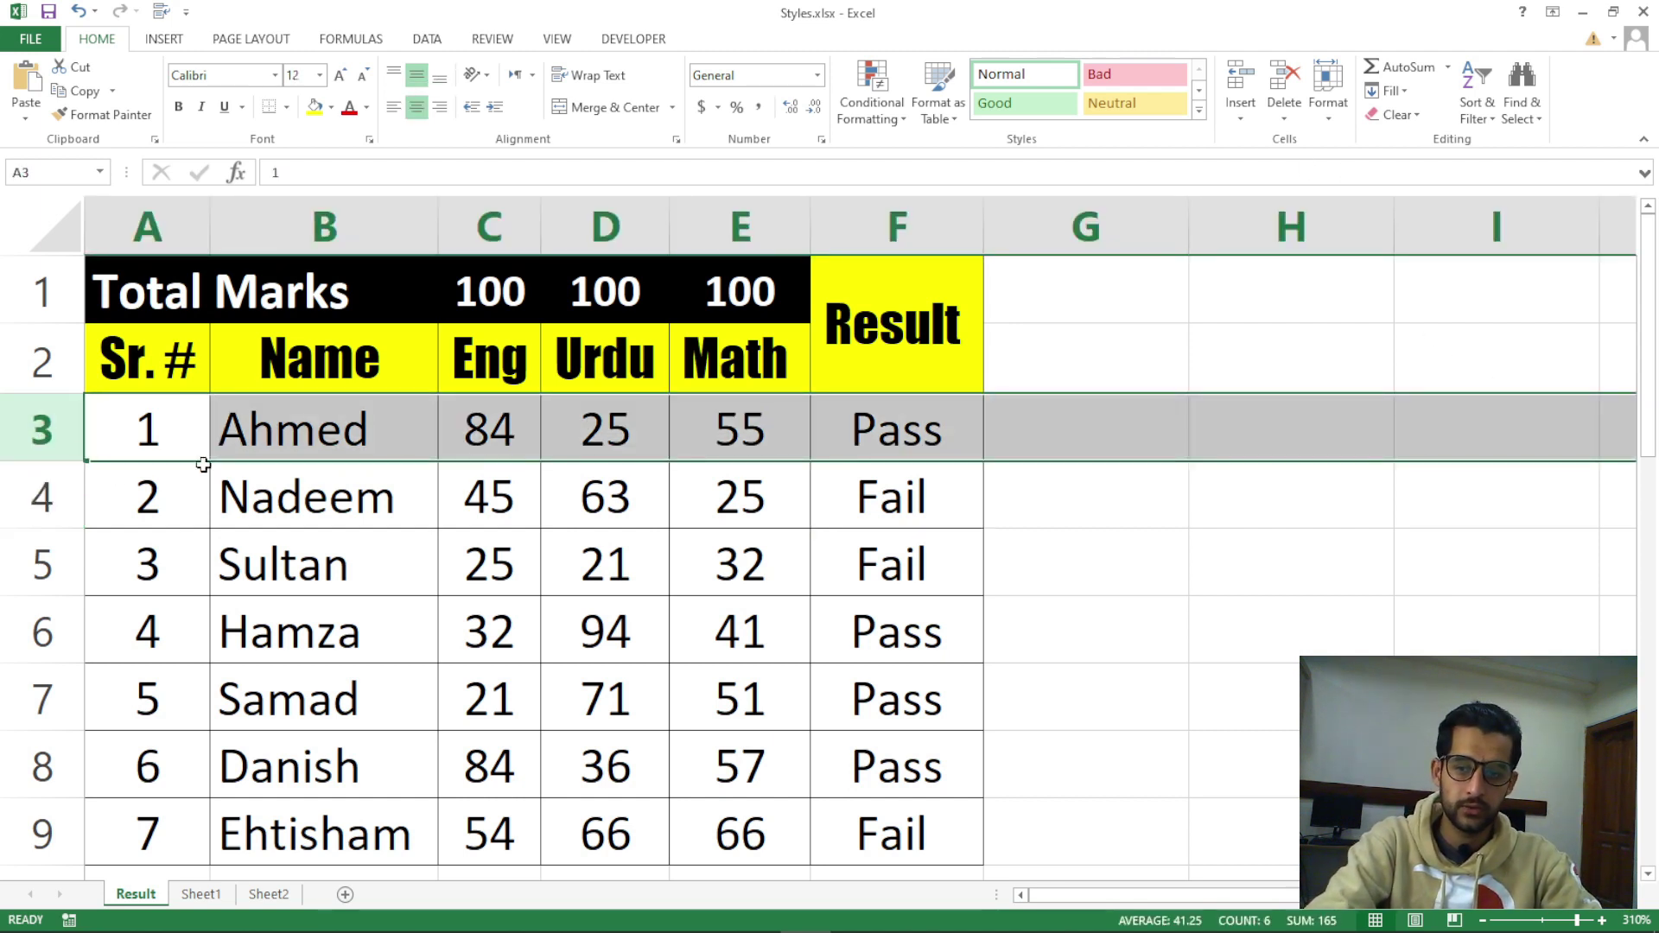
{"action": "left_click", "coordinate": [115, 428]}
{"action": "left_click", "coordinate": [1331, 114]}
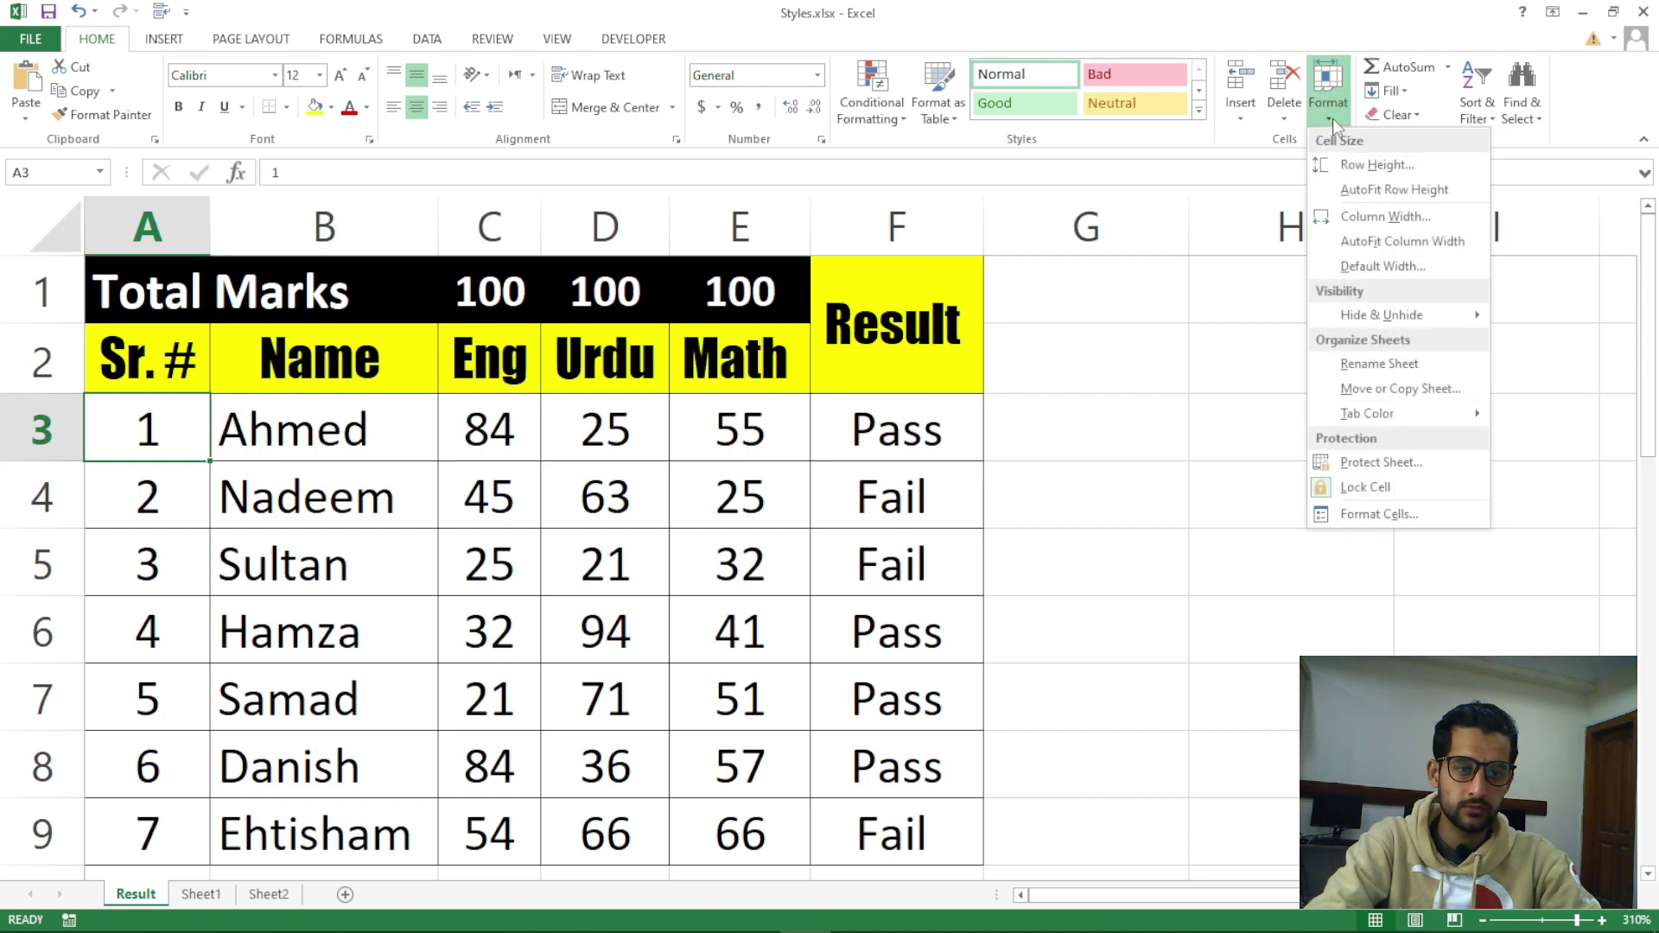
{"action": "mouse_move", "coordinate": [1383, 318]}
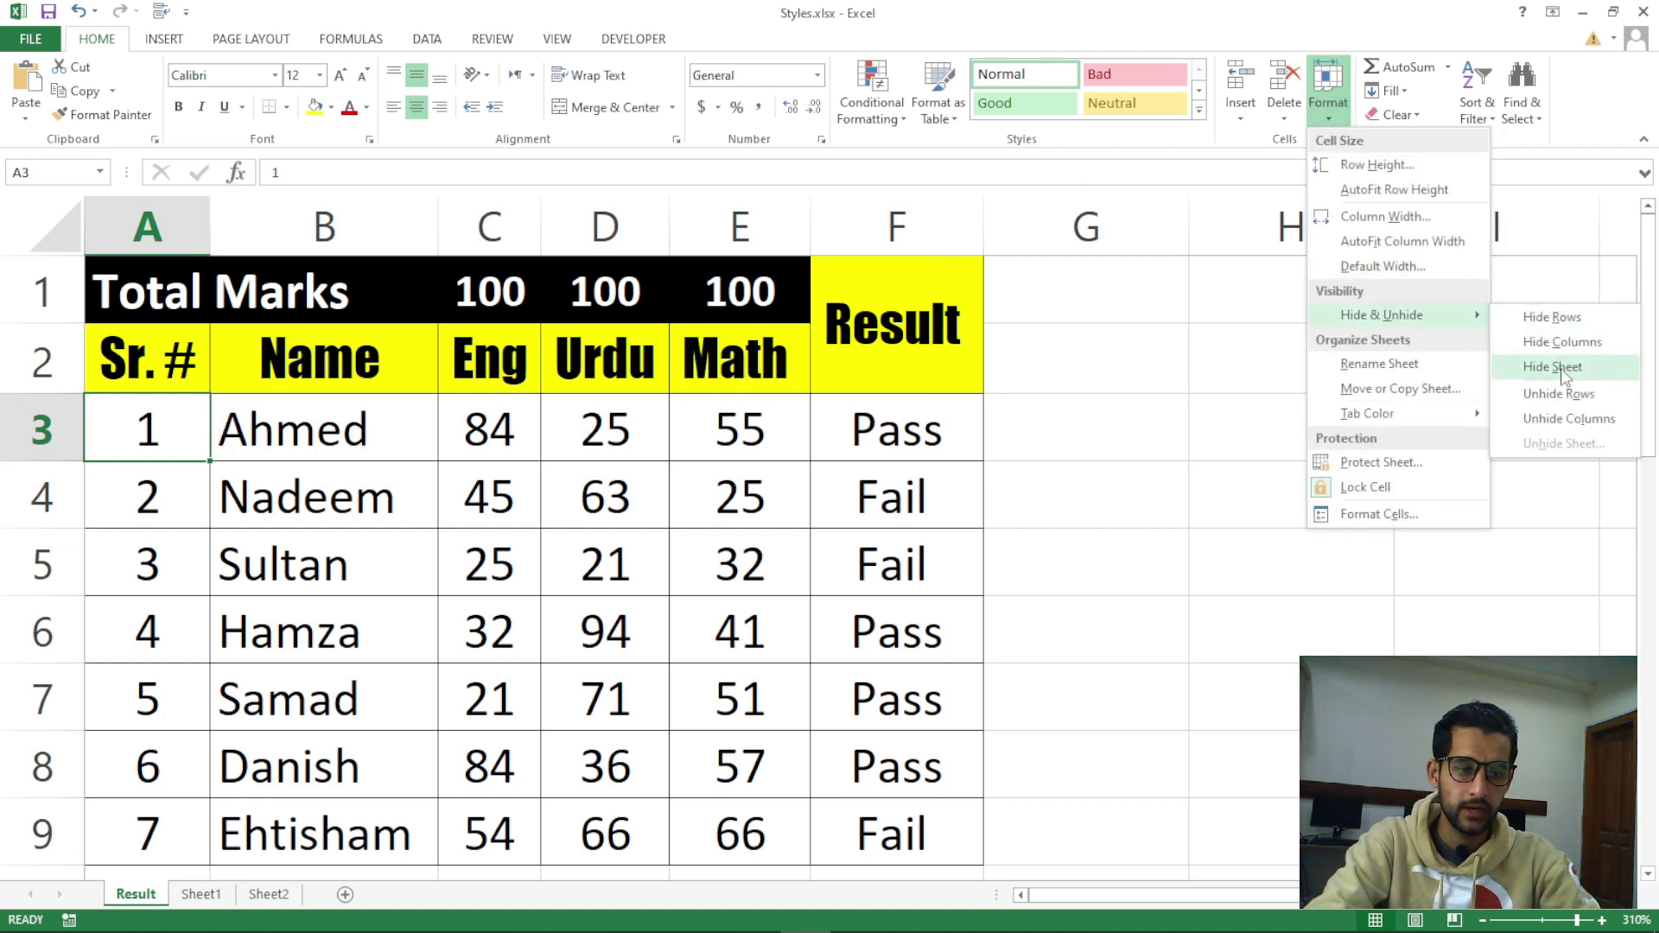
{"action": "left_click", "coordinate": [1559, 320]}
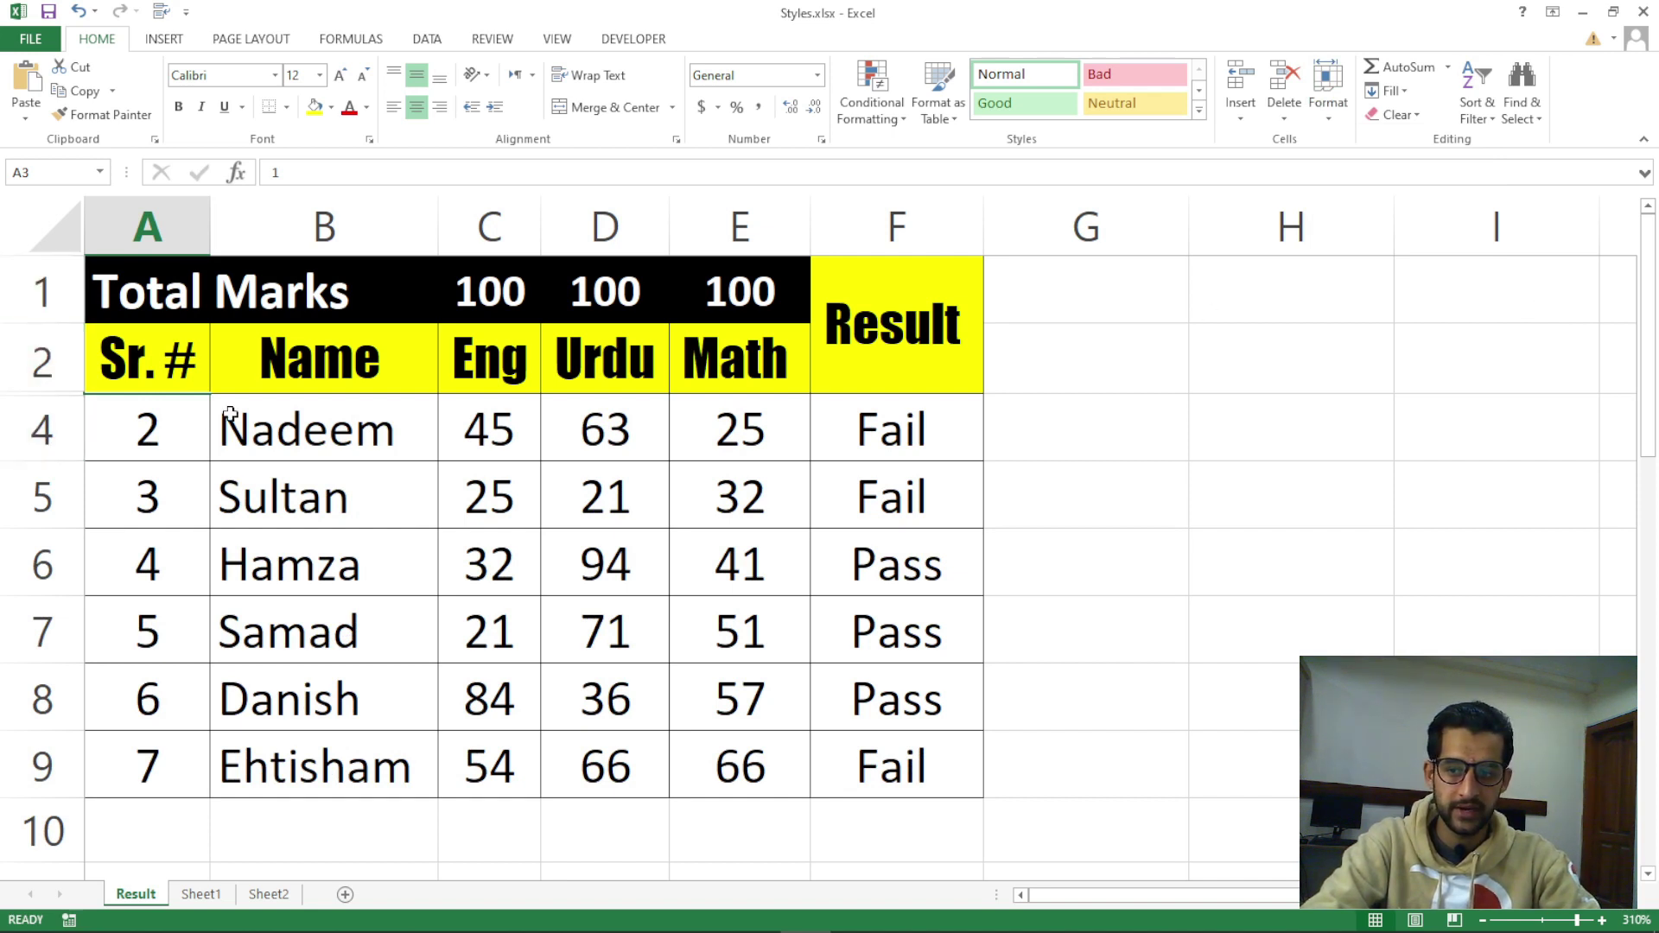
{"action": "left_click", "coordinate": [1338, 117]}
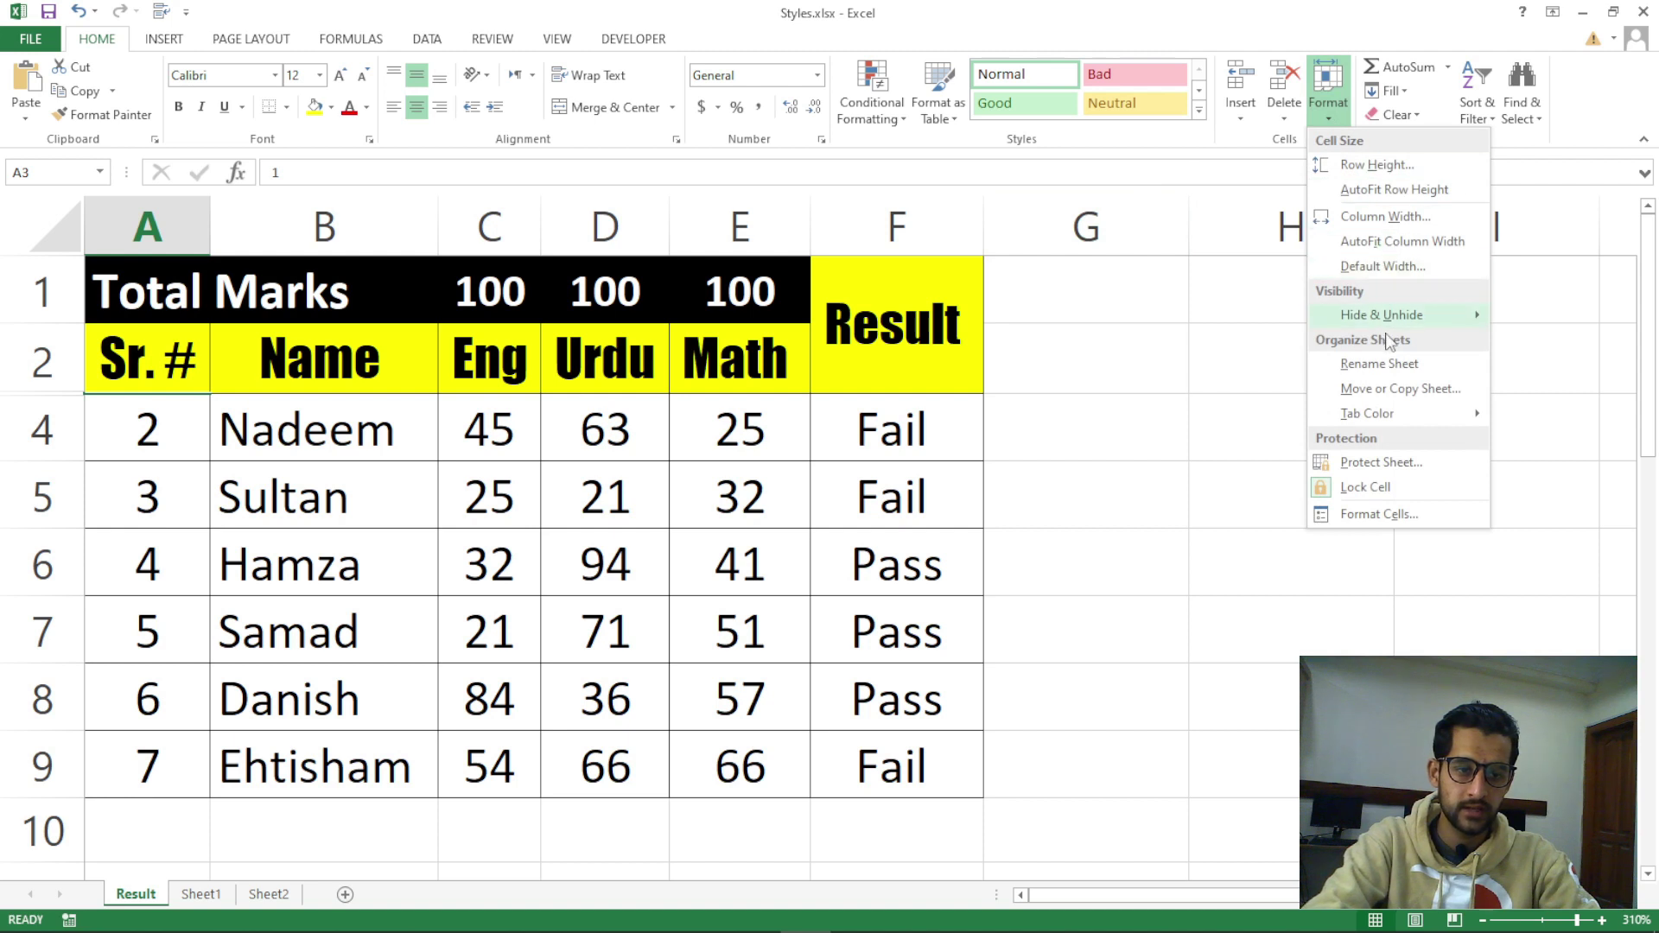
{"action": "mouse_move", "coordinate": [1397, 324]}
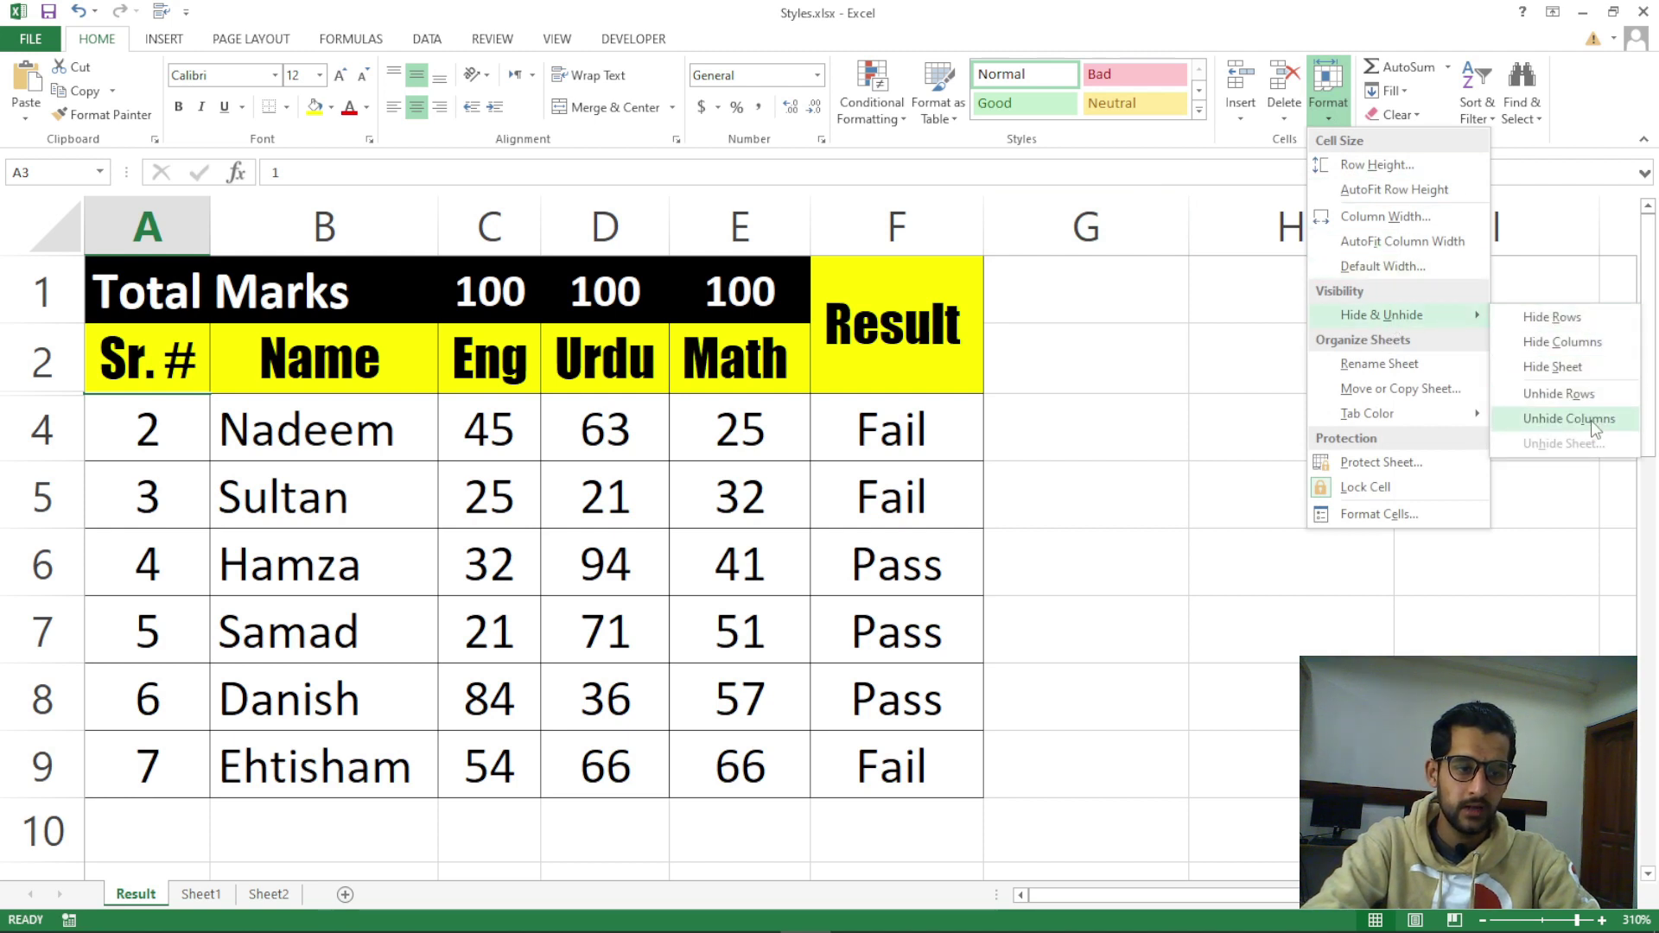
{"action": "left_click", "coordinate": [1560, 394]}
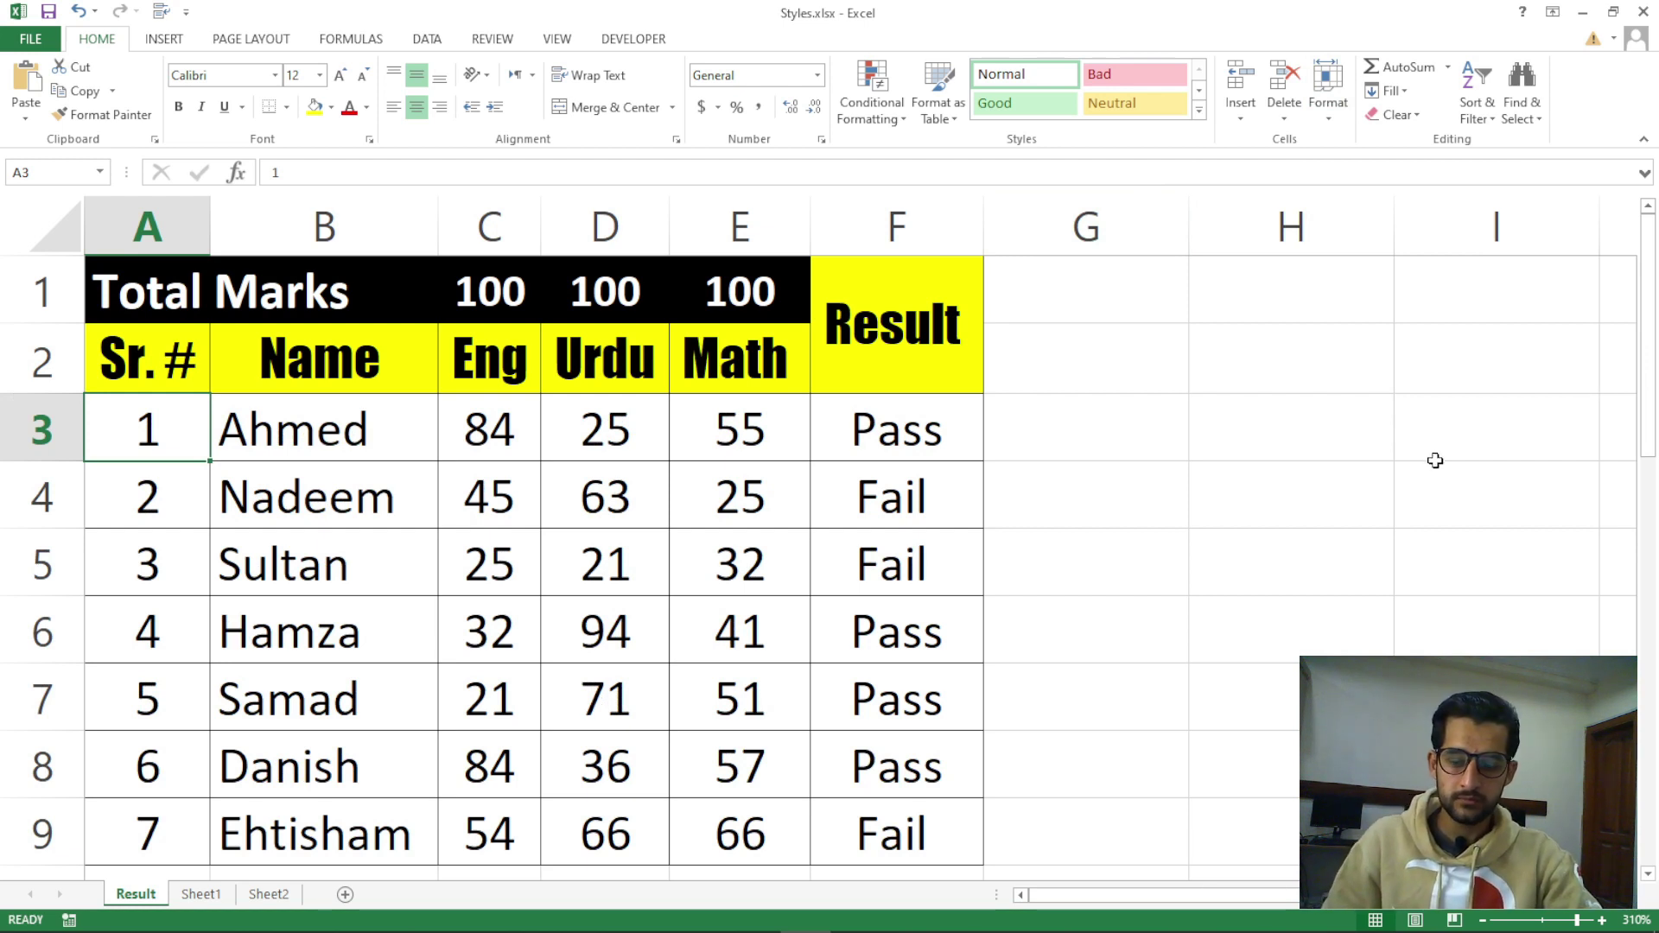
{"action": "left_click", "coordinate": [1330, 121]}
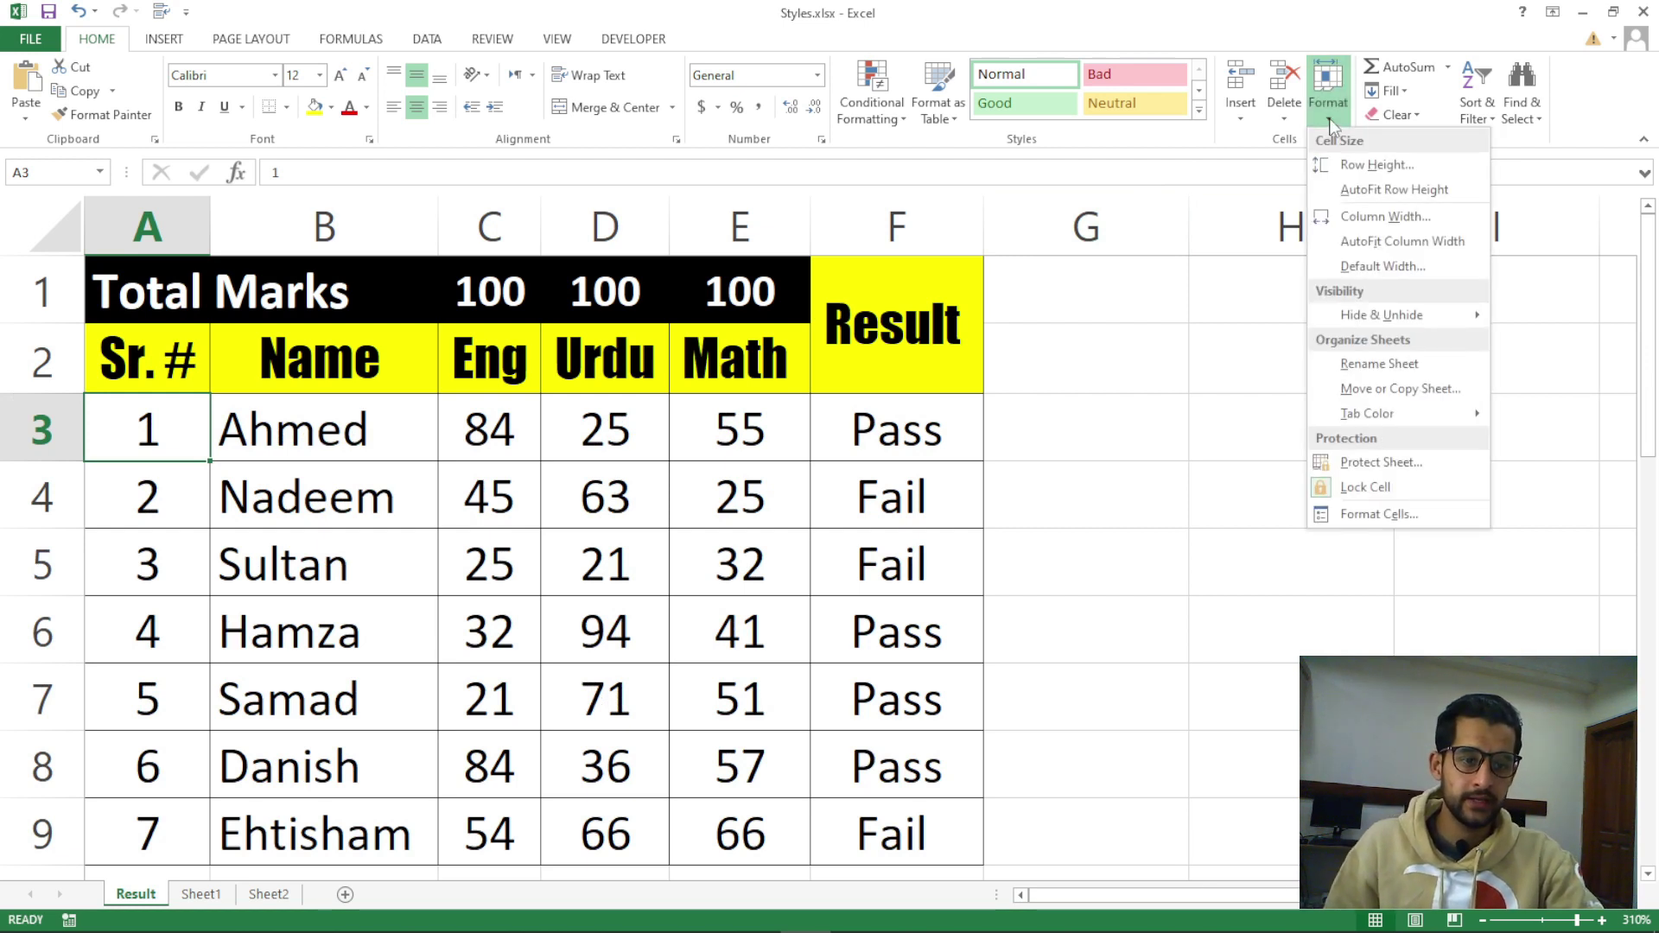
{"action": "mouse_move", "coordinate": [1389, 317]}
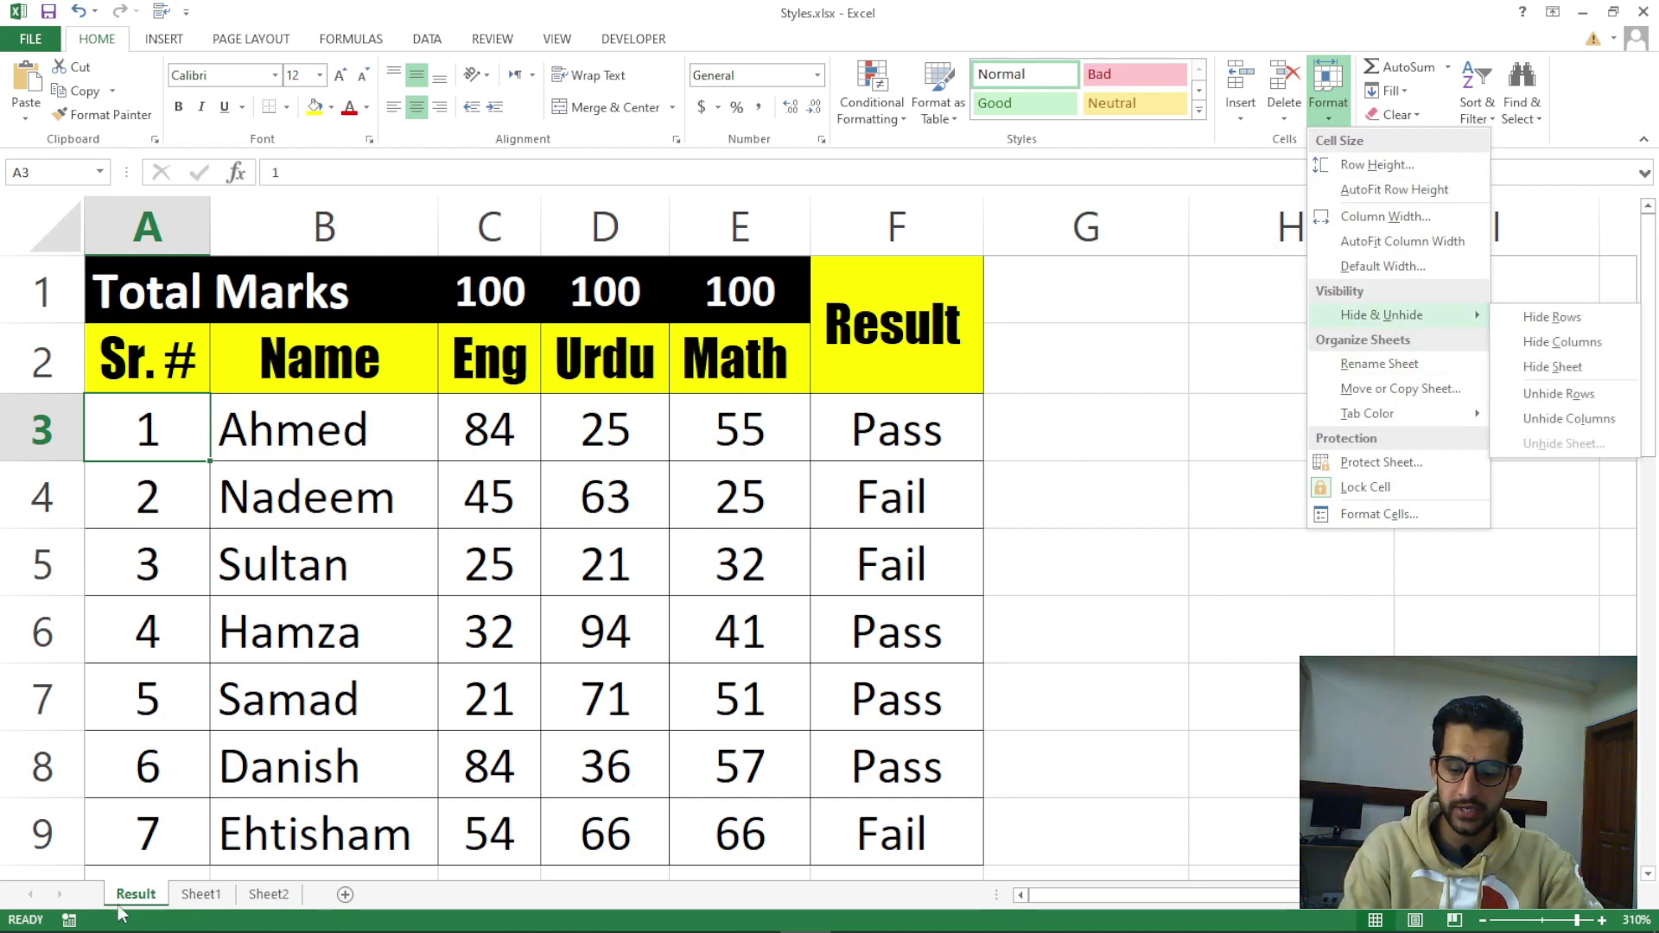
{"action": "left_click", "coordinate": [1554, 367]}
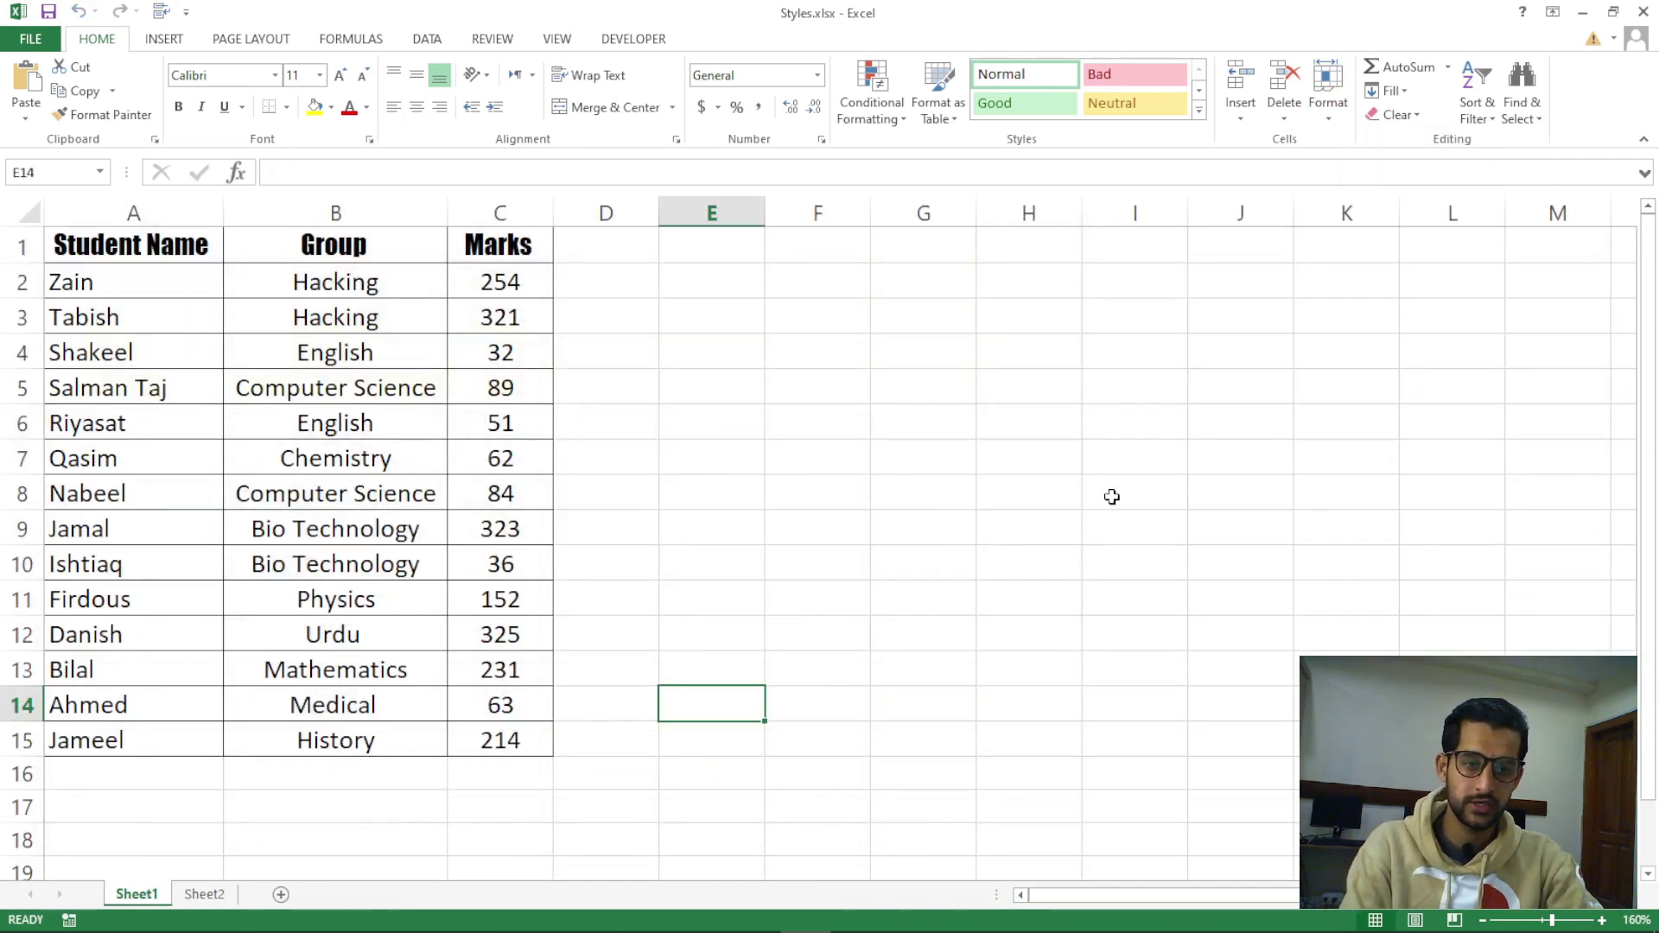
{"action": "left_click", "coordinate": [1336, 122]}
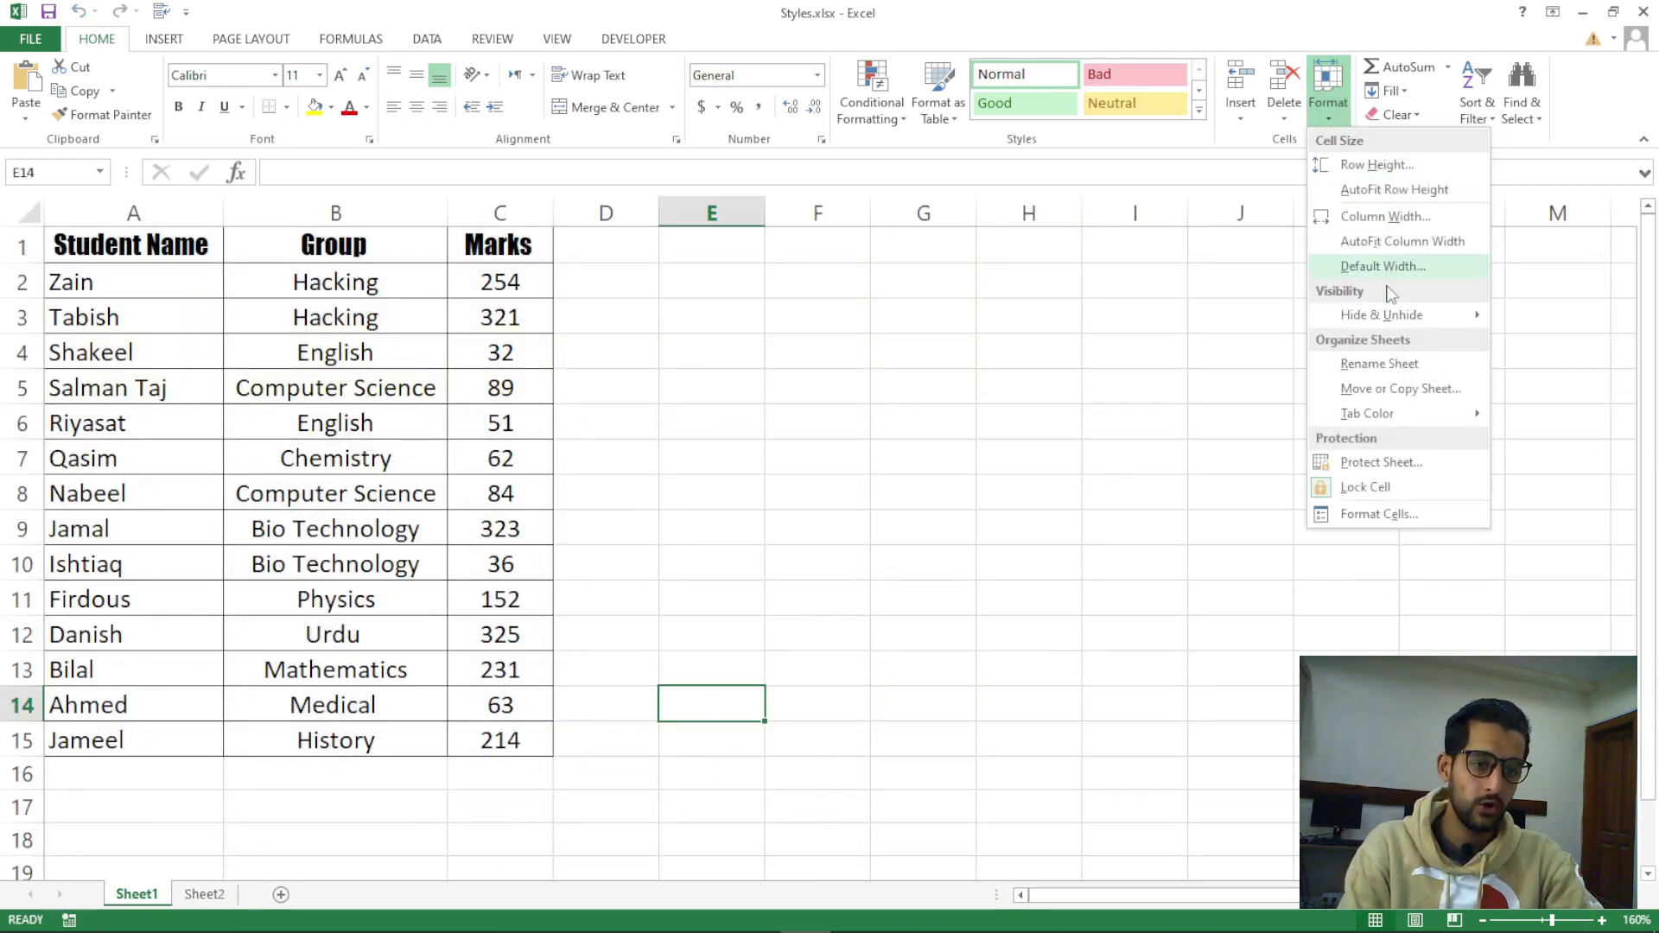
{"action": "mouse_move", "coordinate": [1408, 322]}
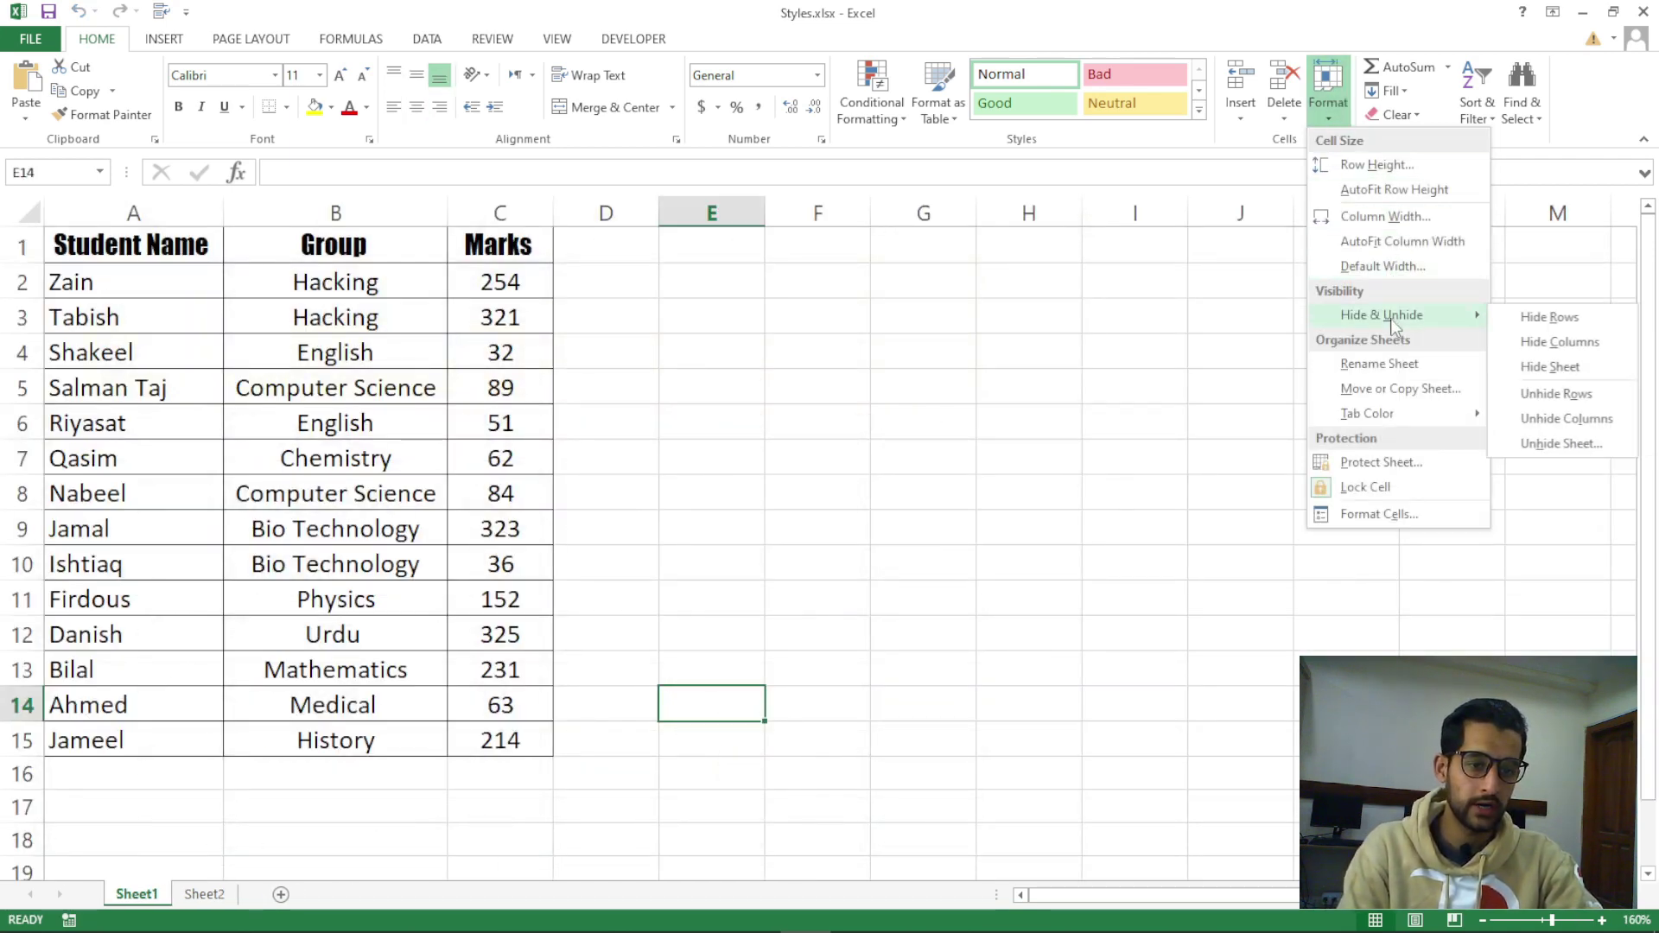
{"action": "left_click", "coordinate": [1546, 446]}
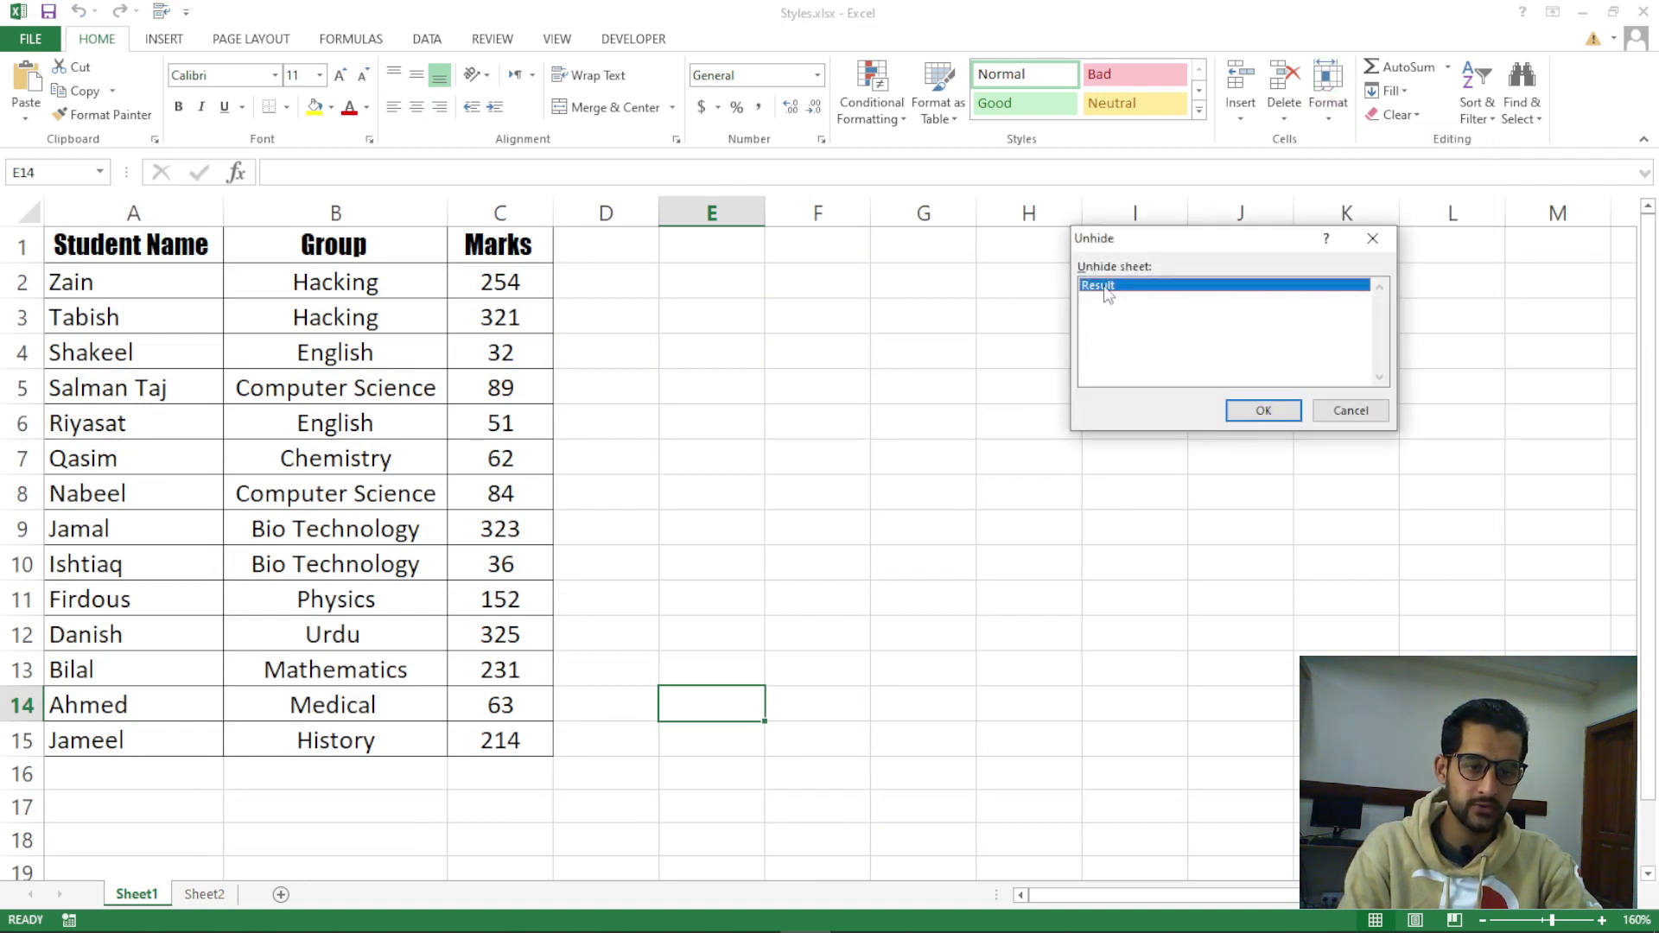
{"action": "left_click_drag", "start_coordinate": [1137, 242], "coordinate": [922, 337]}
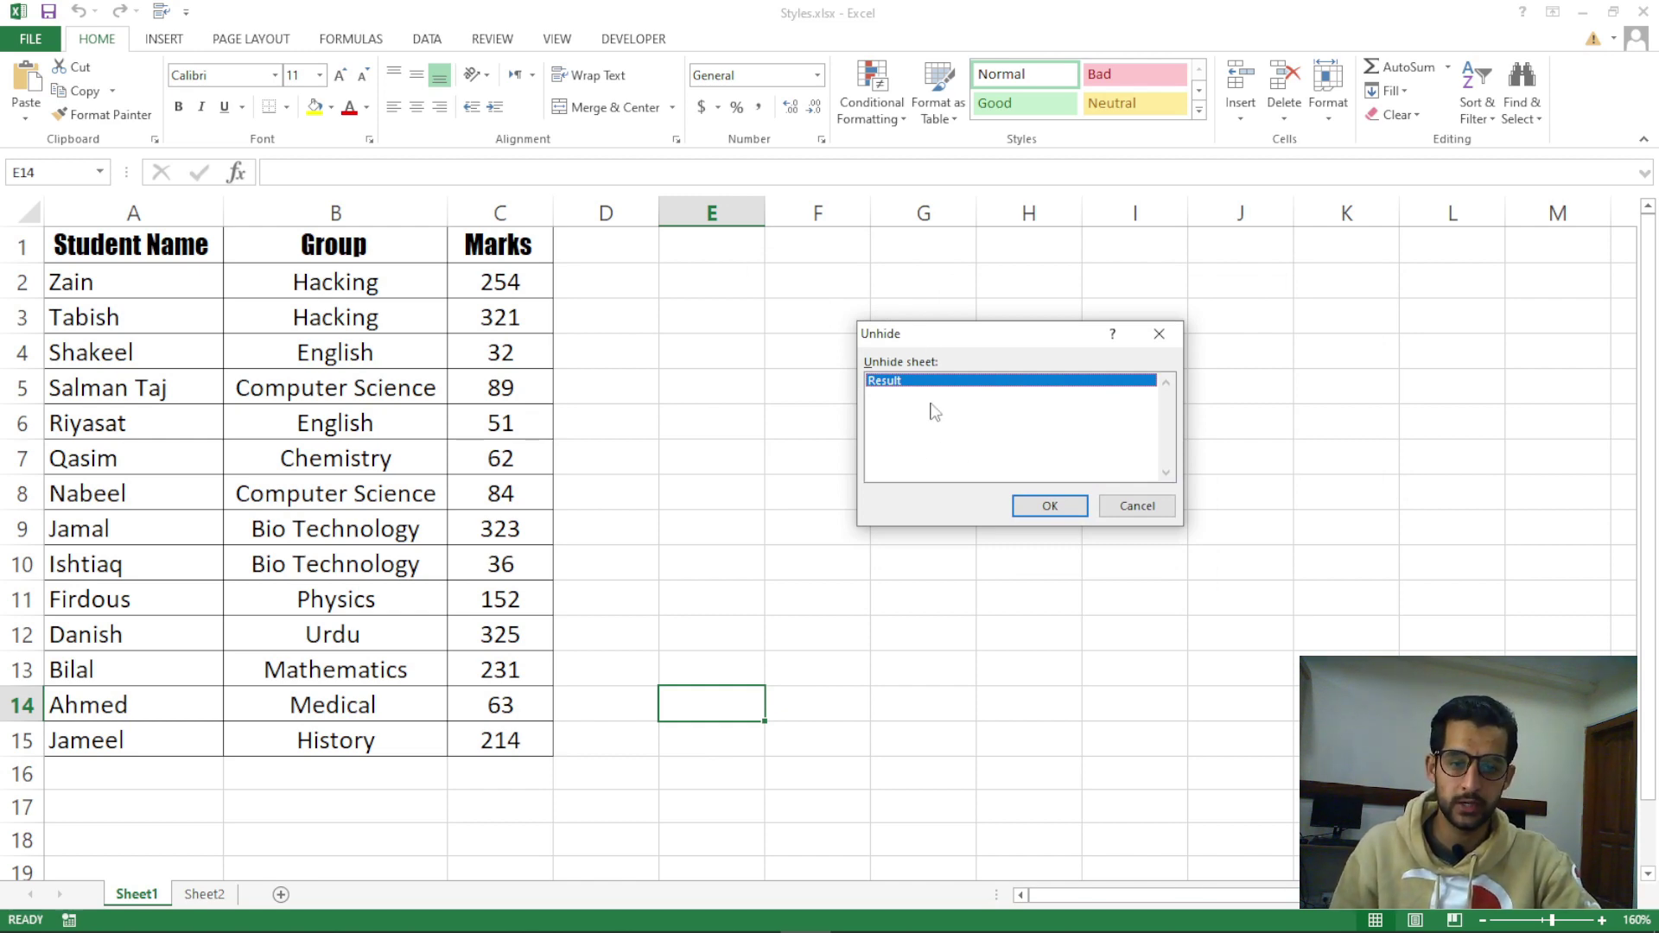
{"action": "left_click", "coordinate": [1048, 511]}
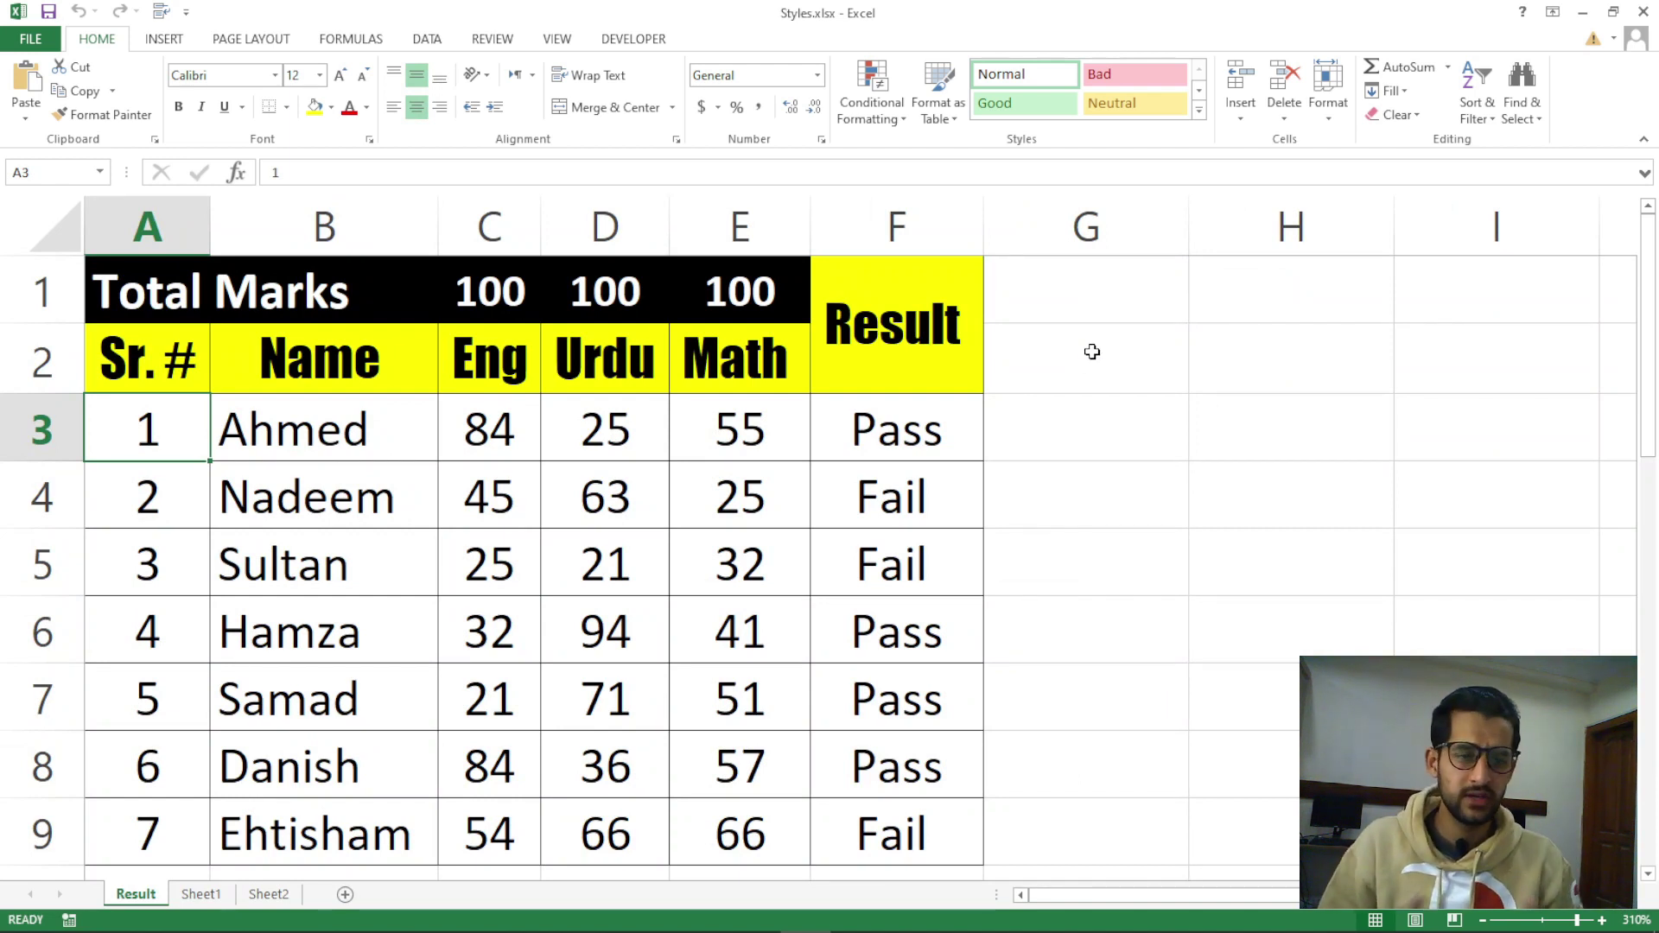
Select the Math column E and hide it with Ctrl+0
{"action": "left_click", "coordinate": [816, 499]}
{"action": "left_click", "coordinate": [800, 498]}
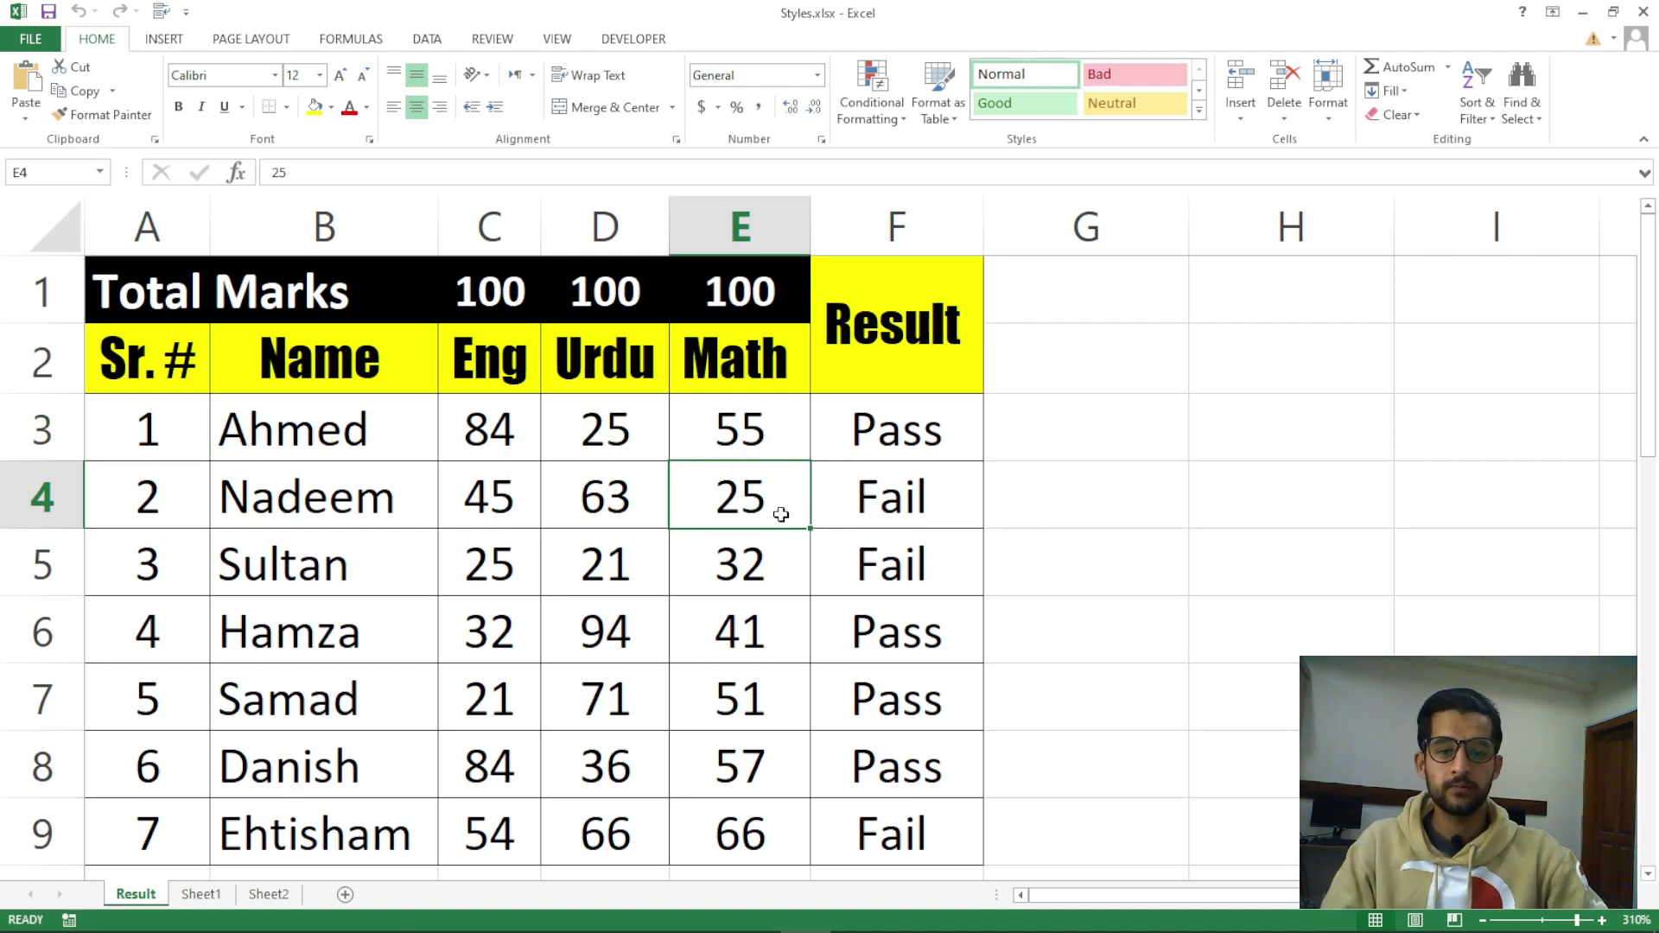
{"action": "key", "text": "ctrl+space"}
{"action": "left_click", "coordinate": [784, 504]}
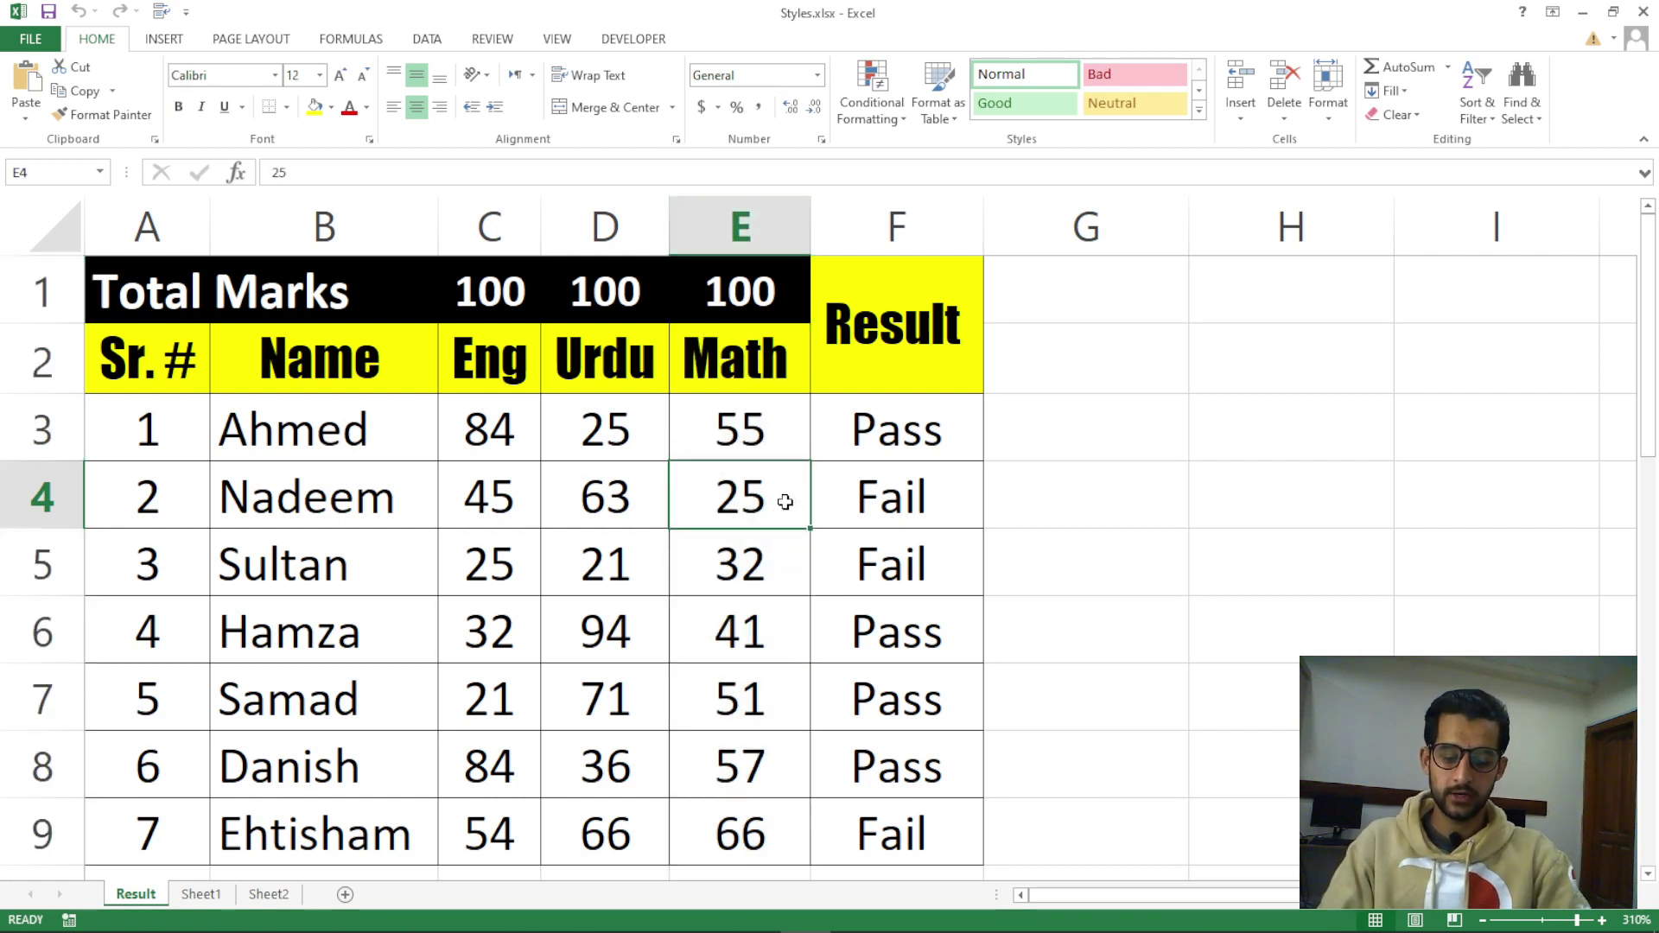
{"action": "key", "text": "ctrl+0"}
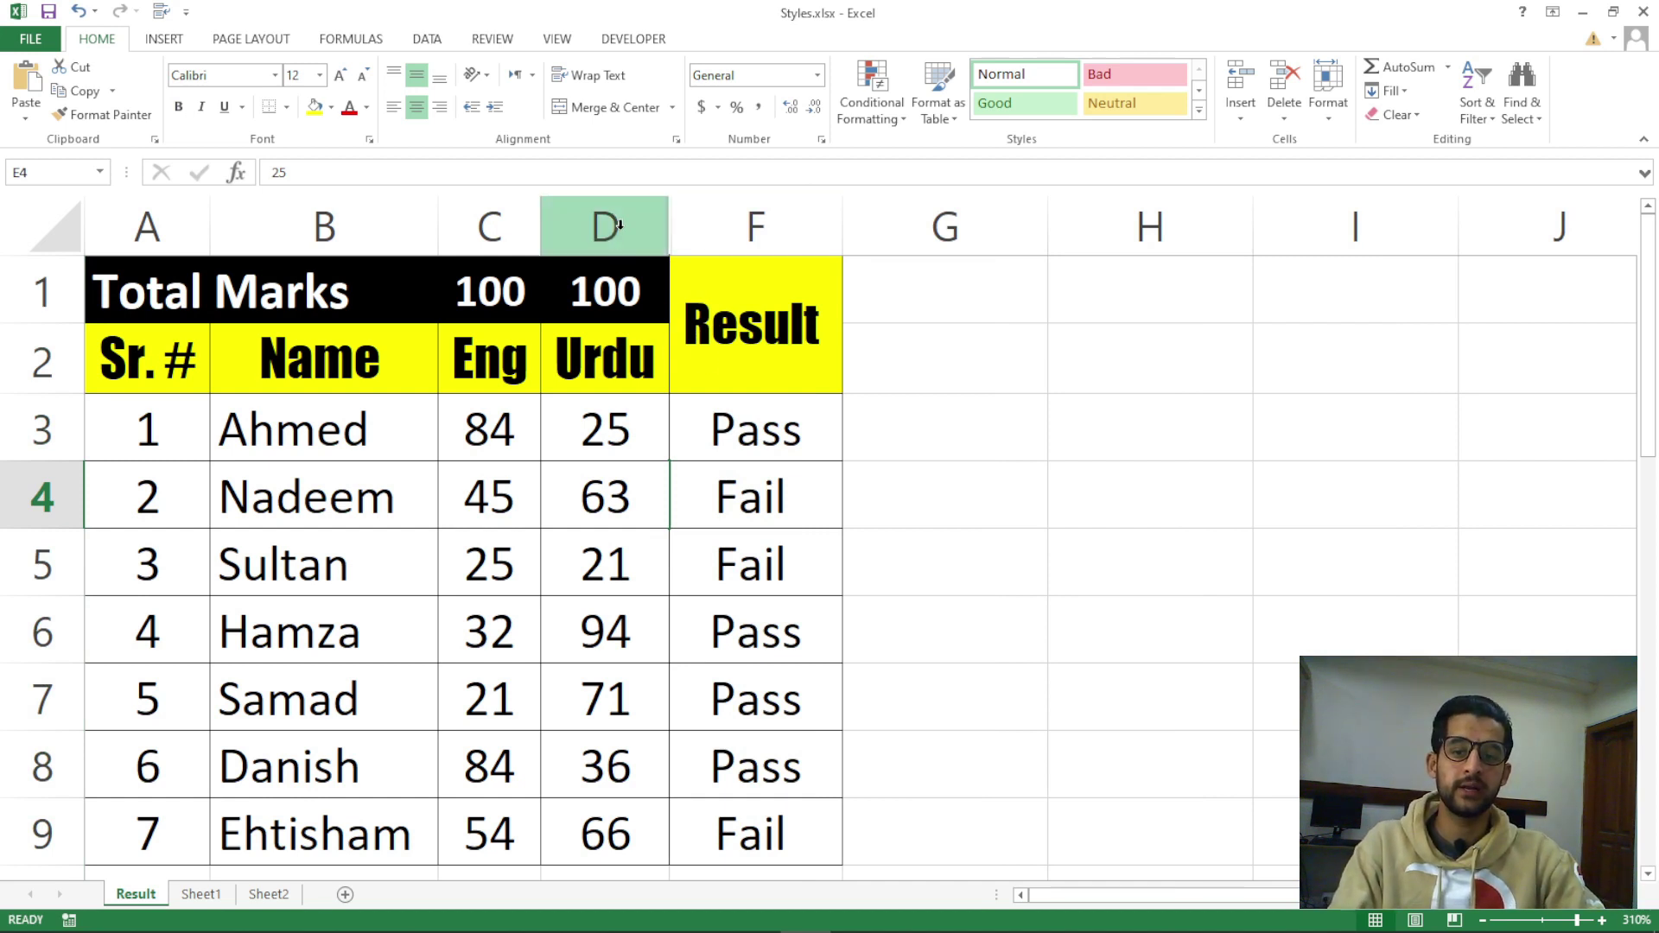
Select columns D through F around the hidden Math column, then click through columns B, C, D and F
{"action": "left_click_drag", "start_coordinate": [619, 225], "coordinate": [695, 229]}
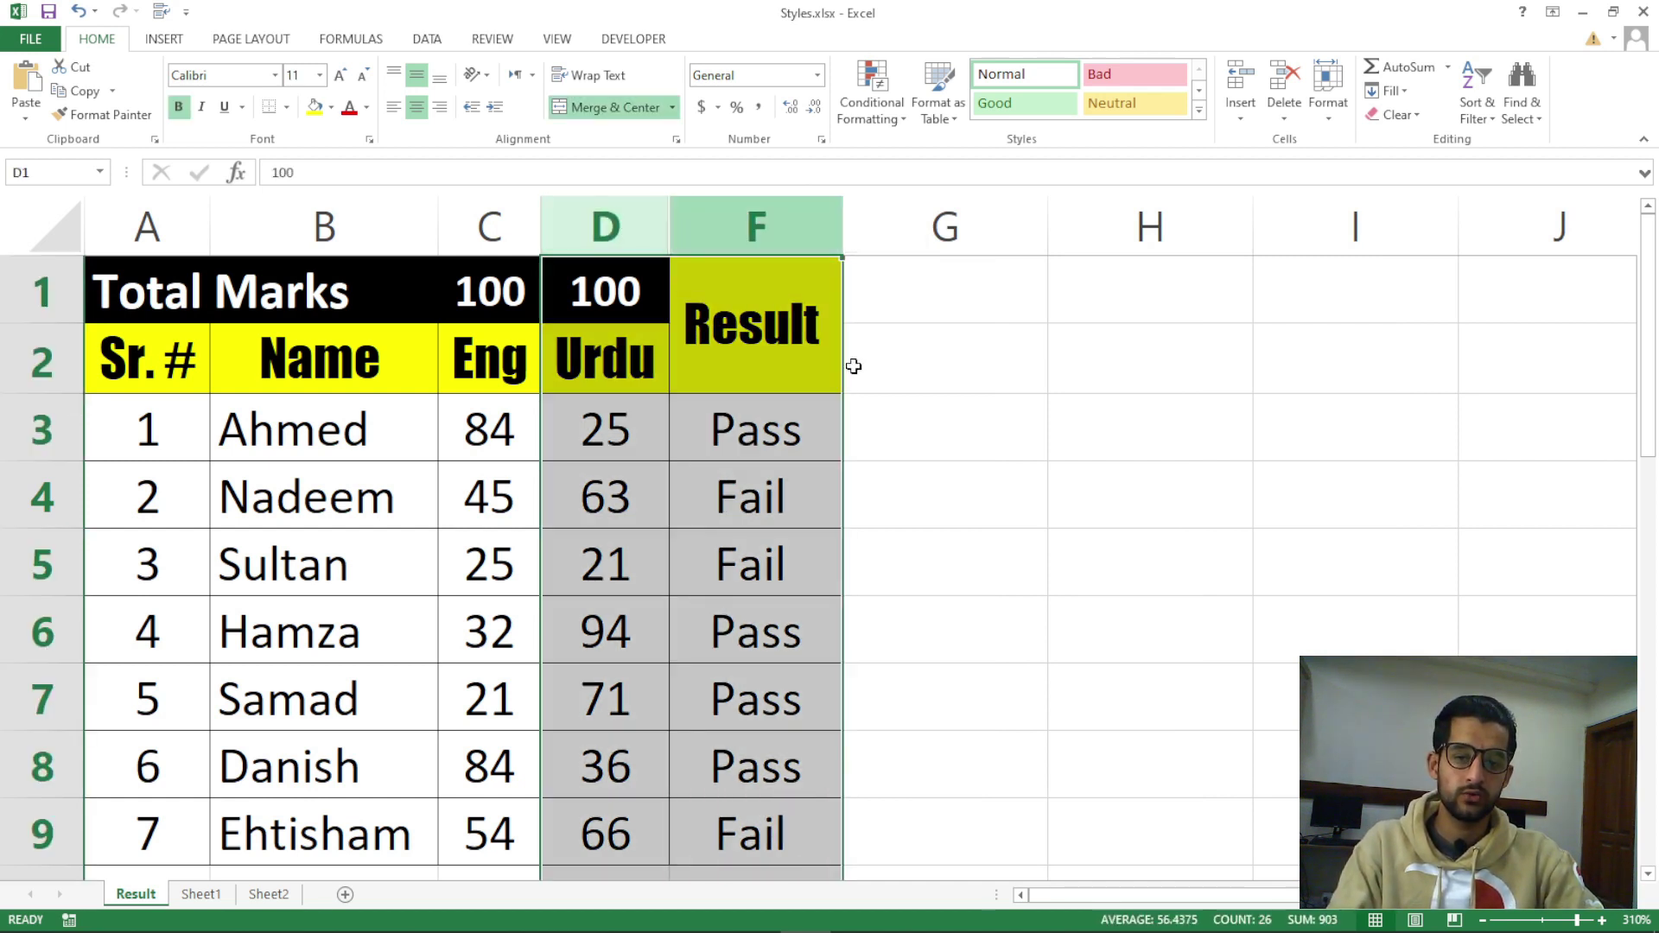
{"action": "left_click", "coordinate": [864, 423]}
{"action": "left_click", "coordinate": [285, 226]}
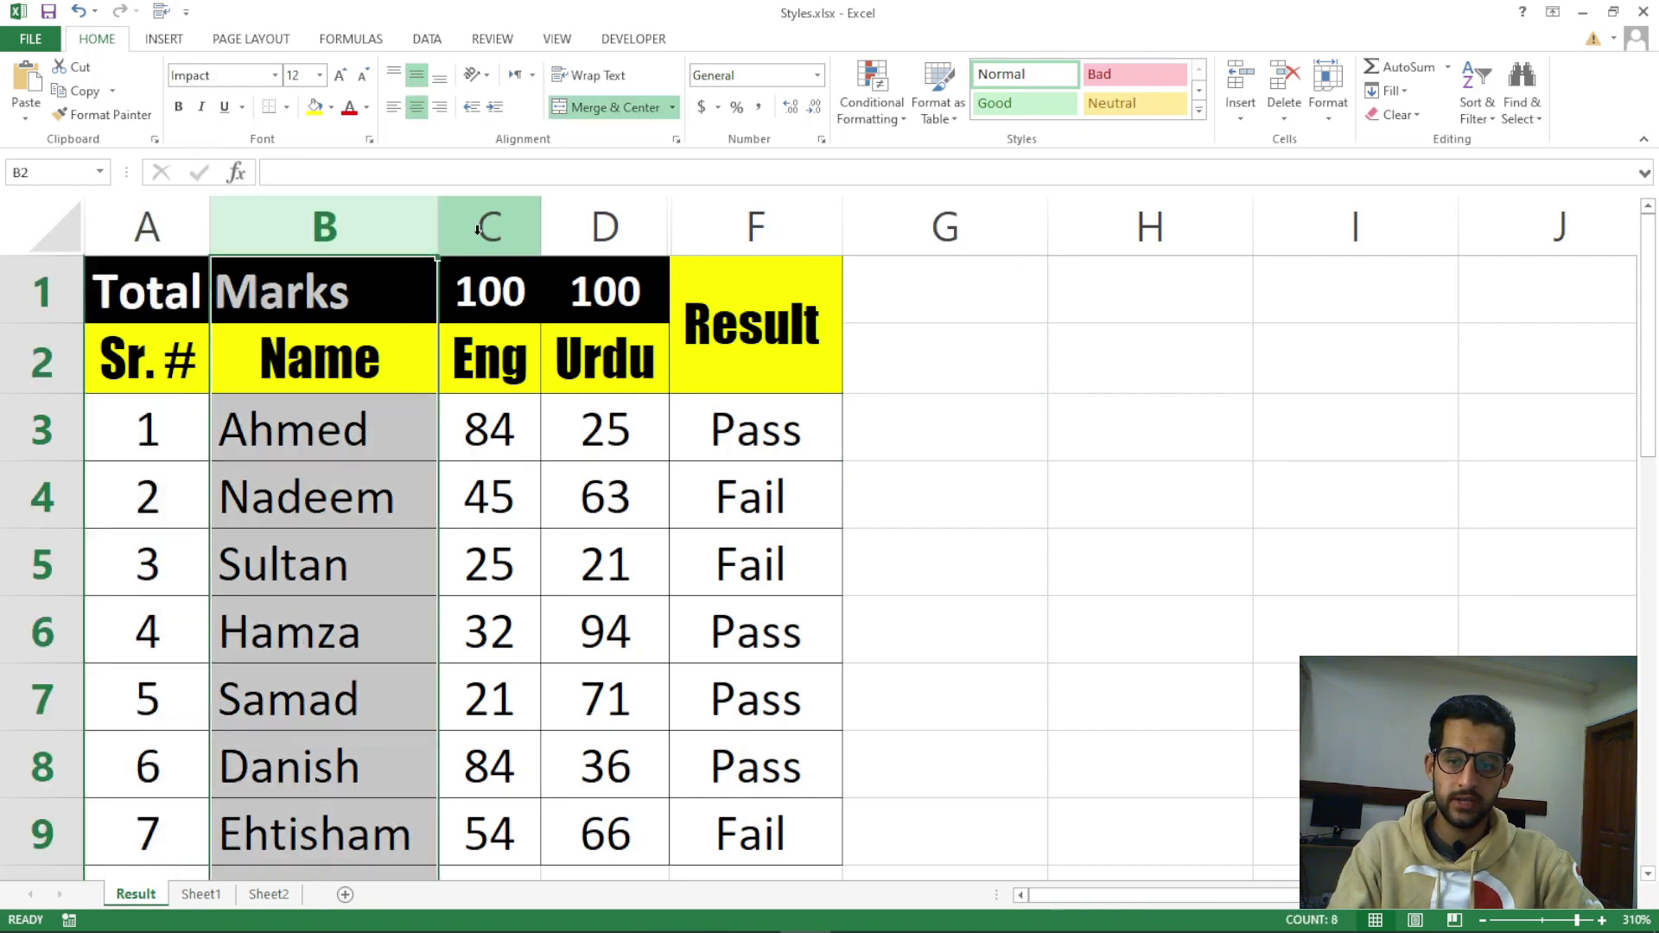
{"action": "left_click", "coordinate": [478, 229]}
{"action": "left_click", "coordinate": [640, 227]}
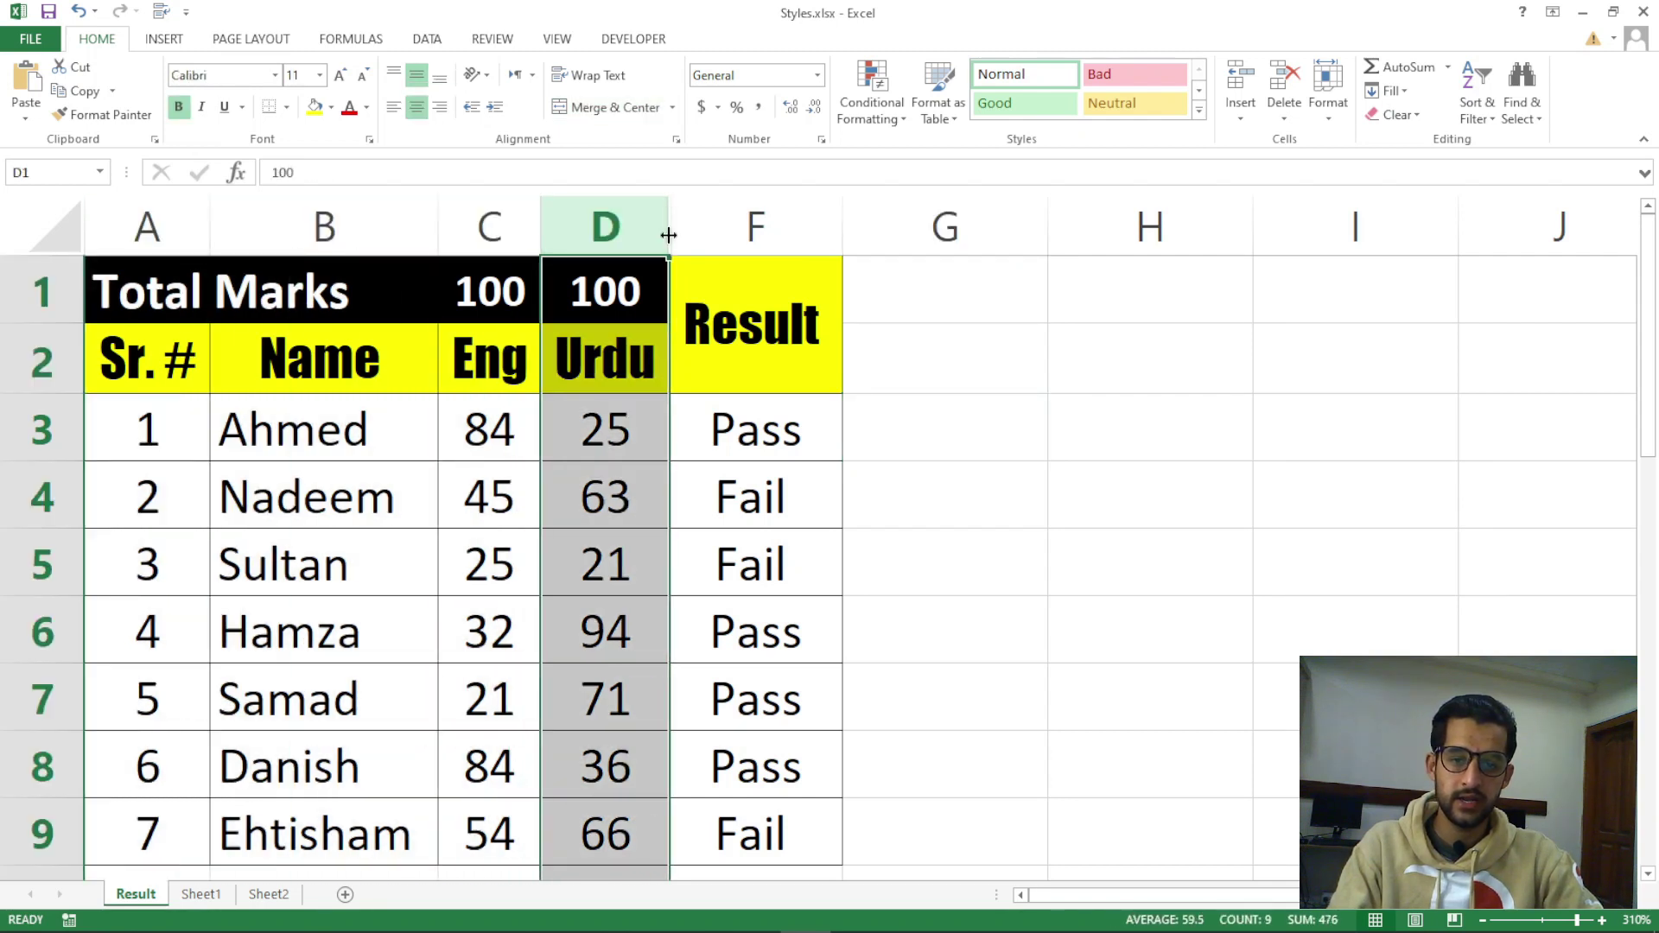
{"action": "left_click", "coordinate": [769, 227]}
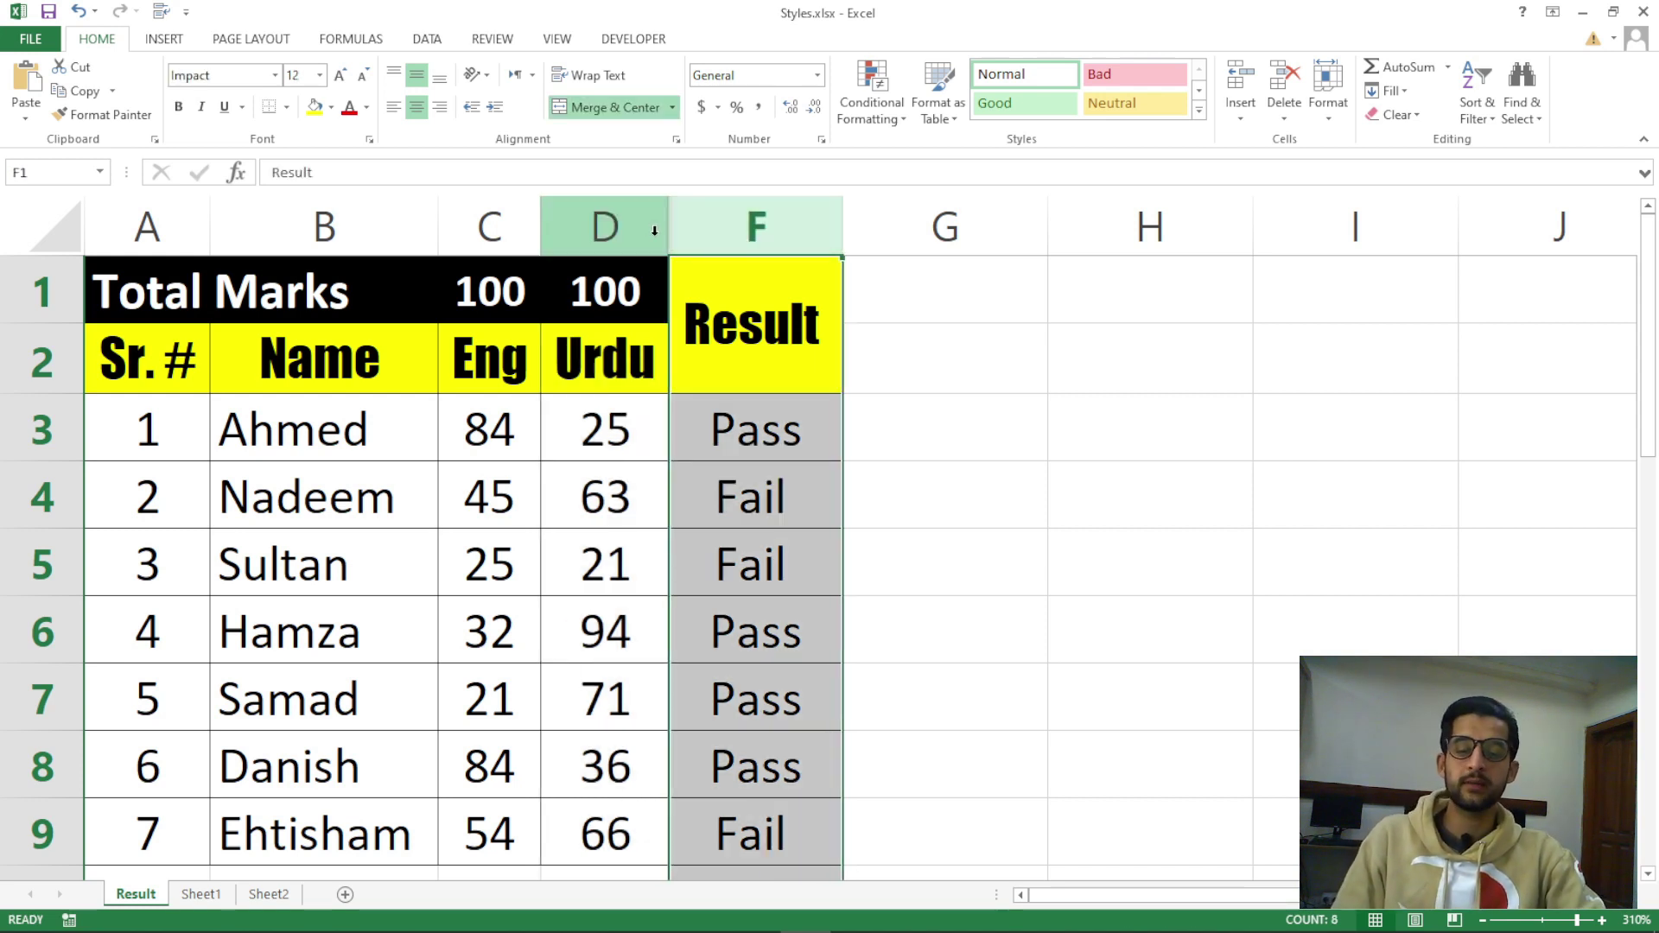
{"action": "left_click", "coordinate": [687, 491]}
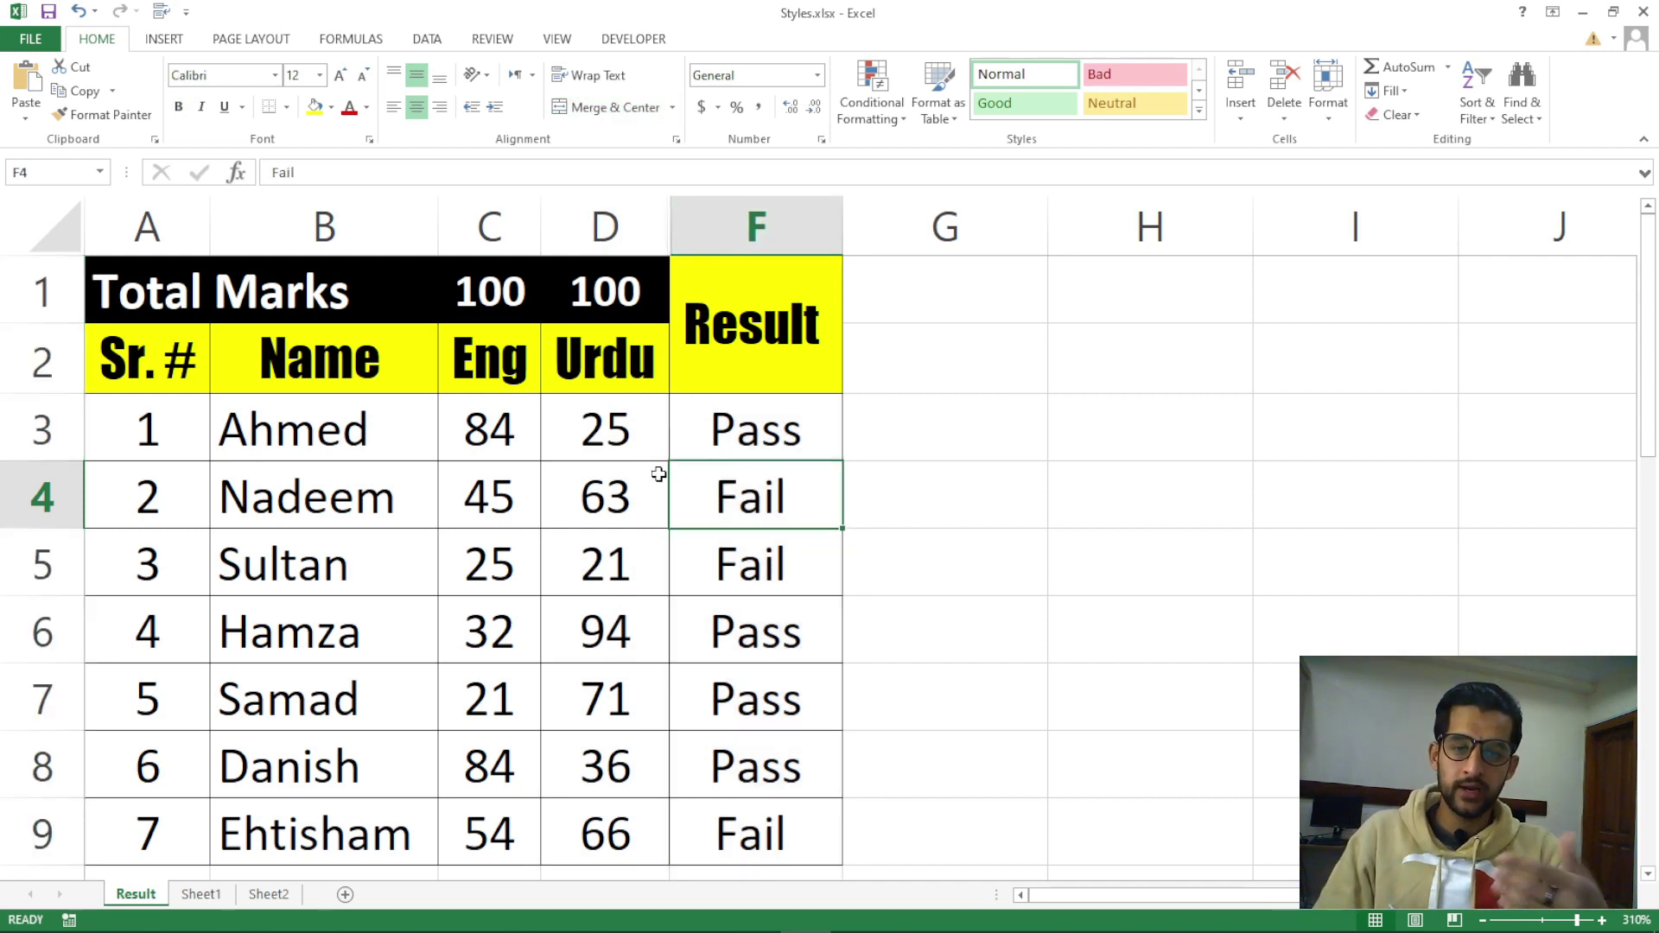
Undo the hide so Math column E reappears, then redo it to hide E again
{"action": "key", "text": "ctrl+z"}
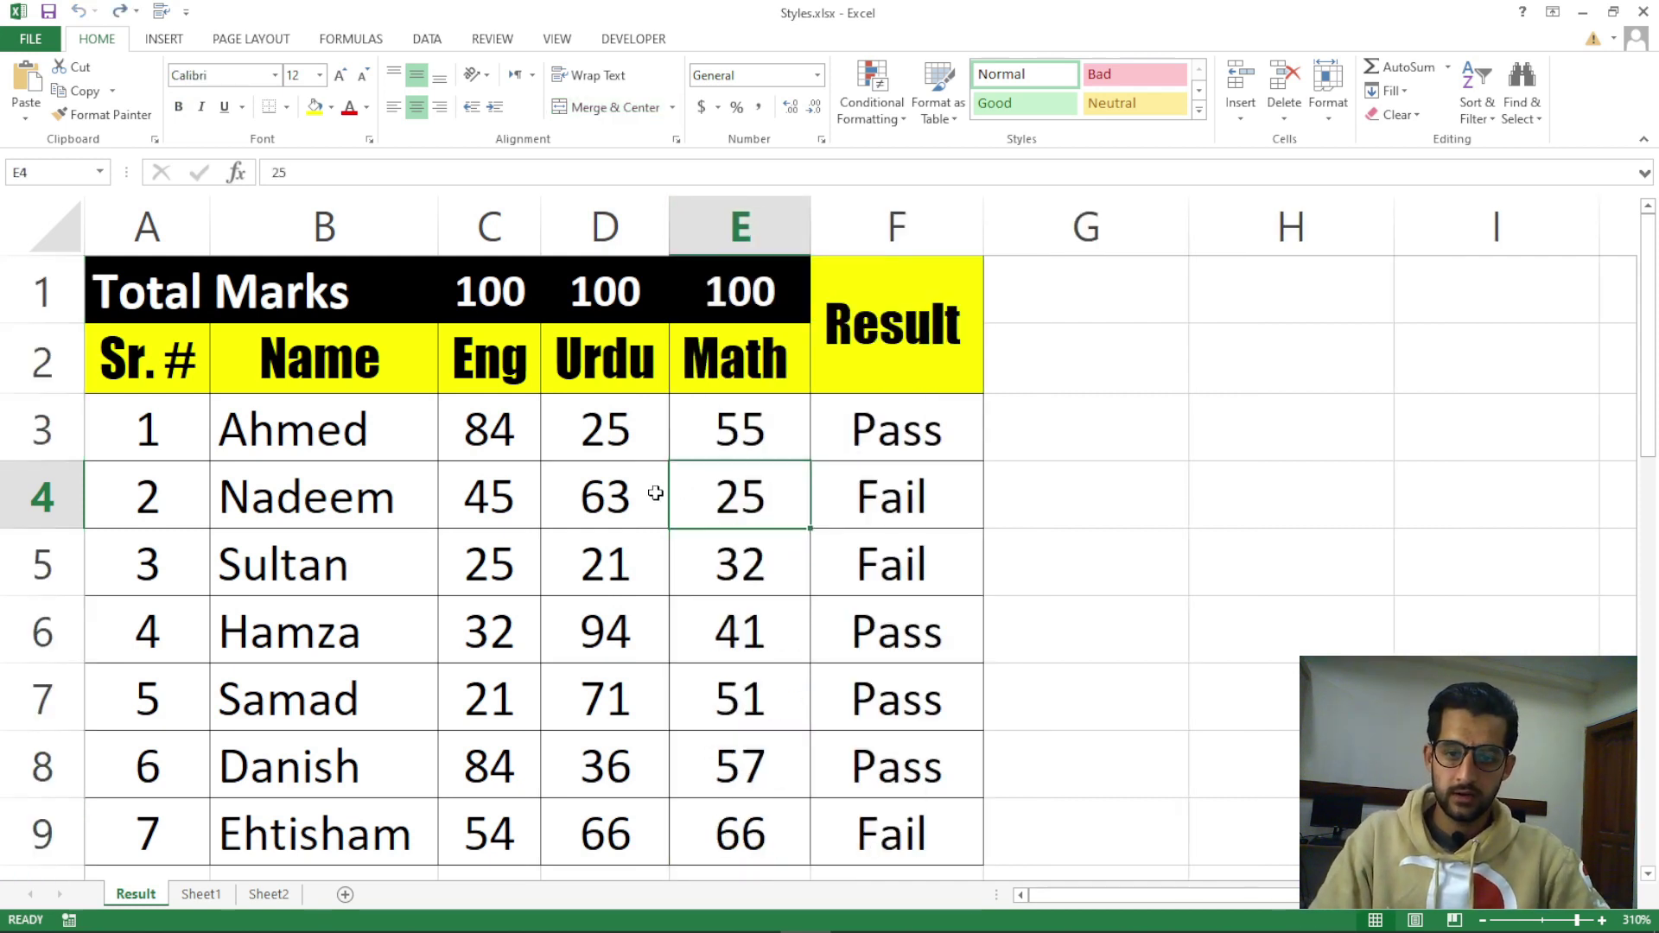
{"action": "left_click", "coordinate": [726, 435]}
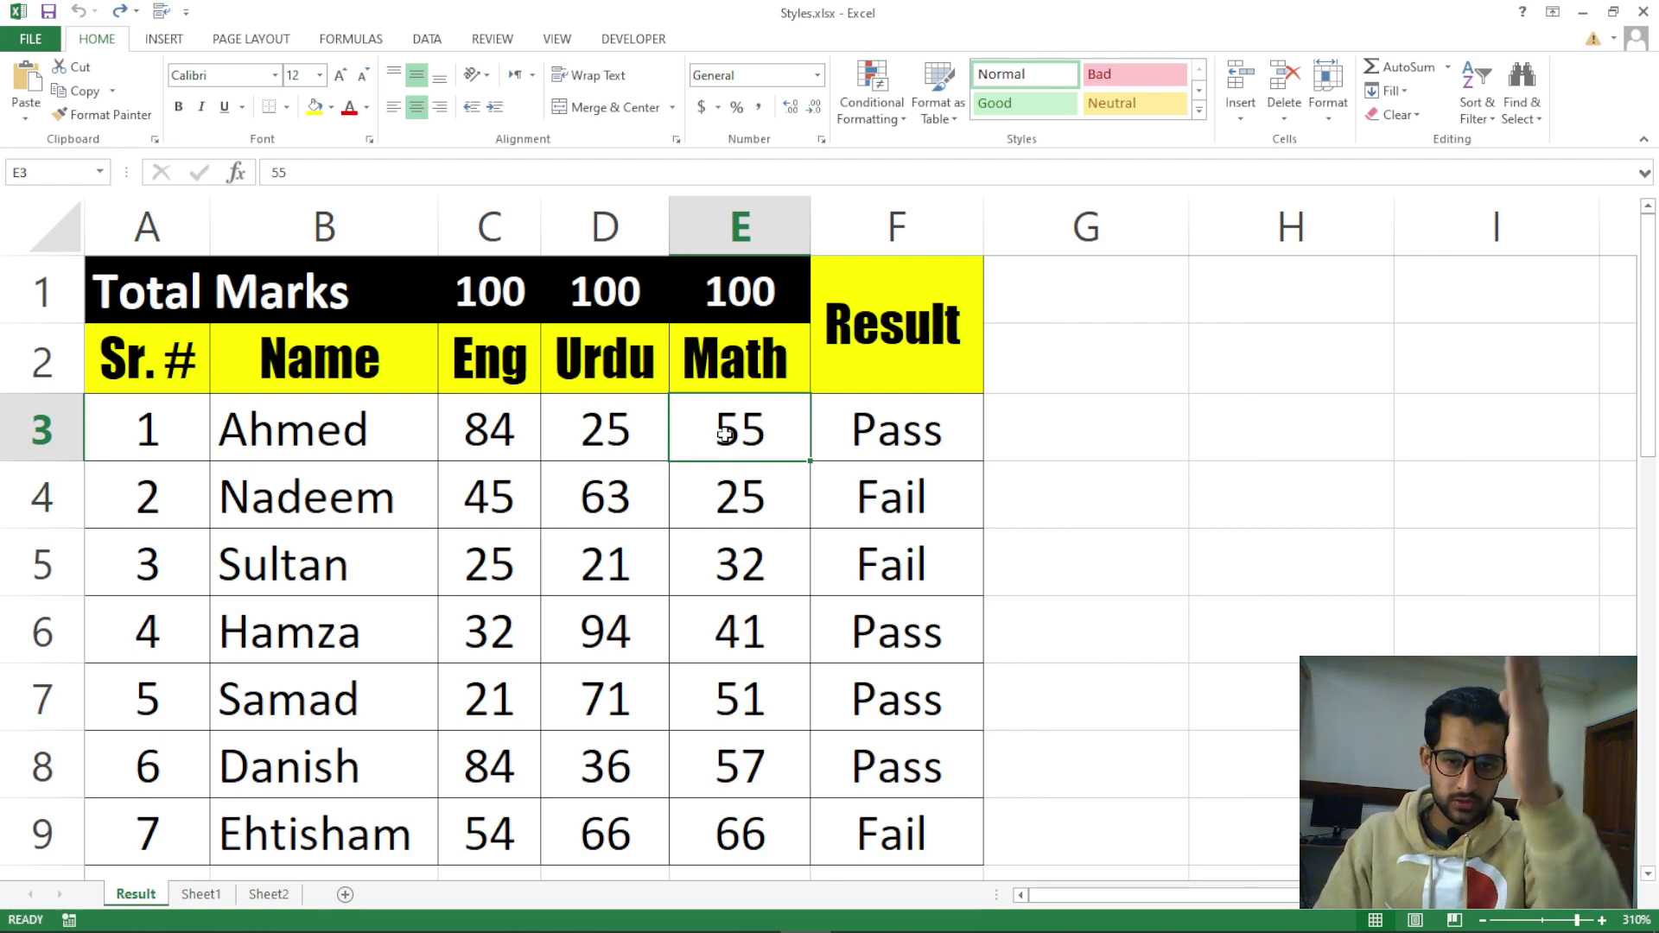
{"action": "key", "text": "ctrl+y"}
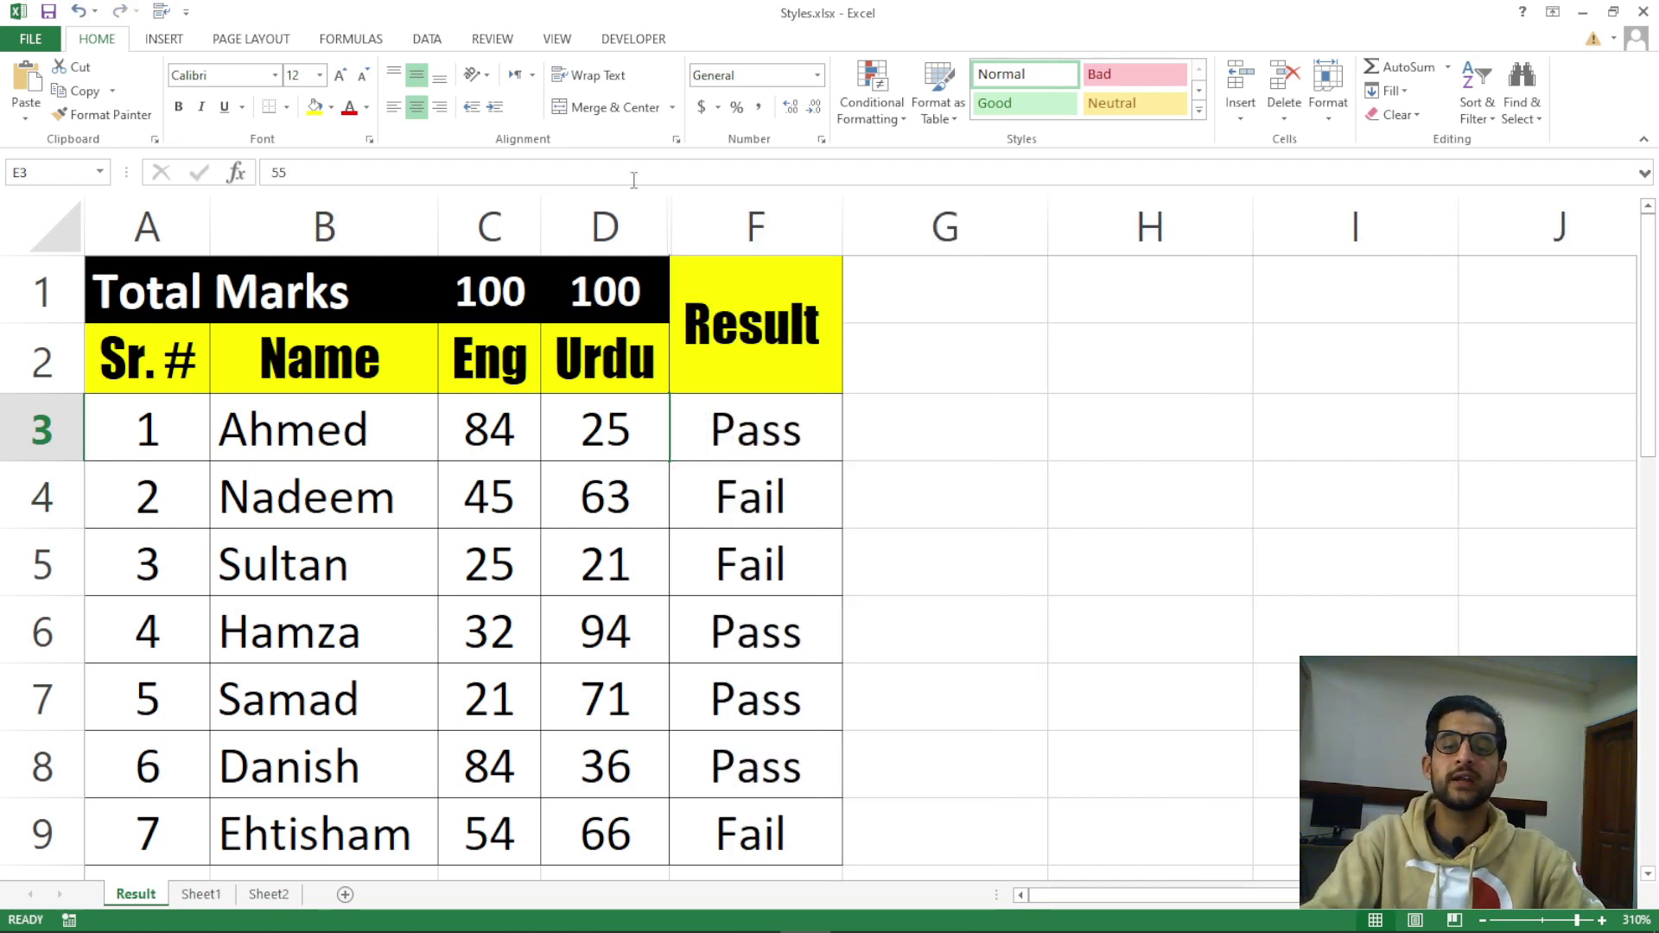
Unhide column E by choosing Unhide on the selected columns D–F, then click cell E5
{"action": "left_click_drag", "start_coordinate": [640, 219], "coordinate": [715, 222]}
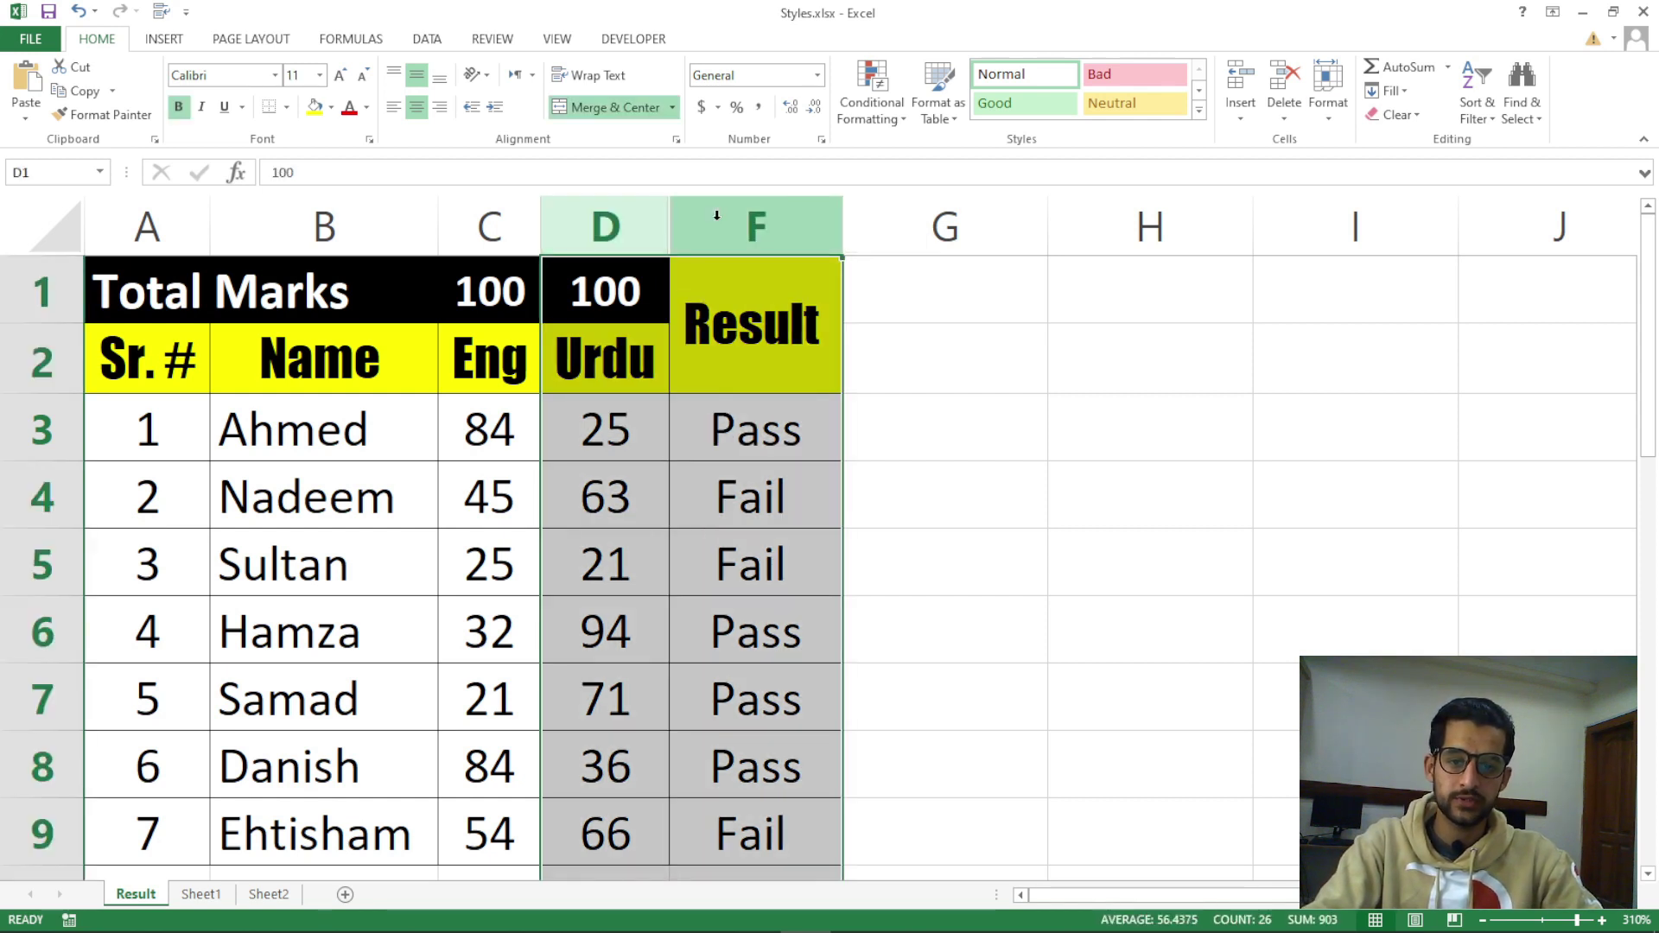
{"action": "right_click", "coordinate": [716, 222]}
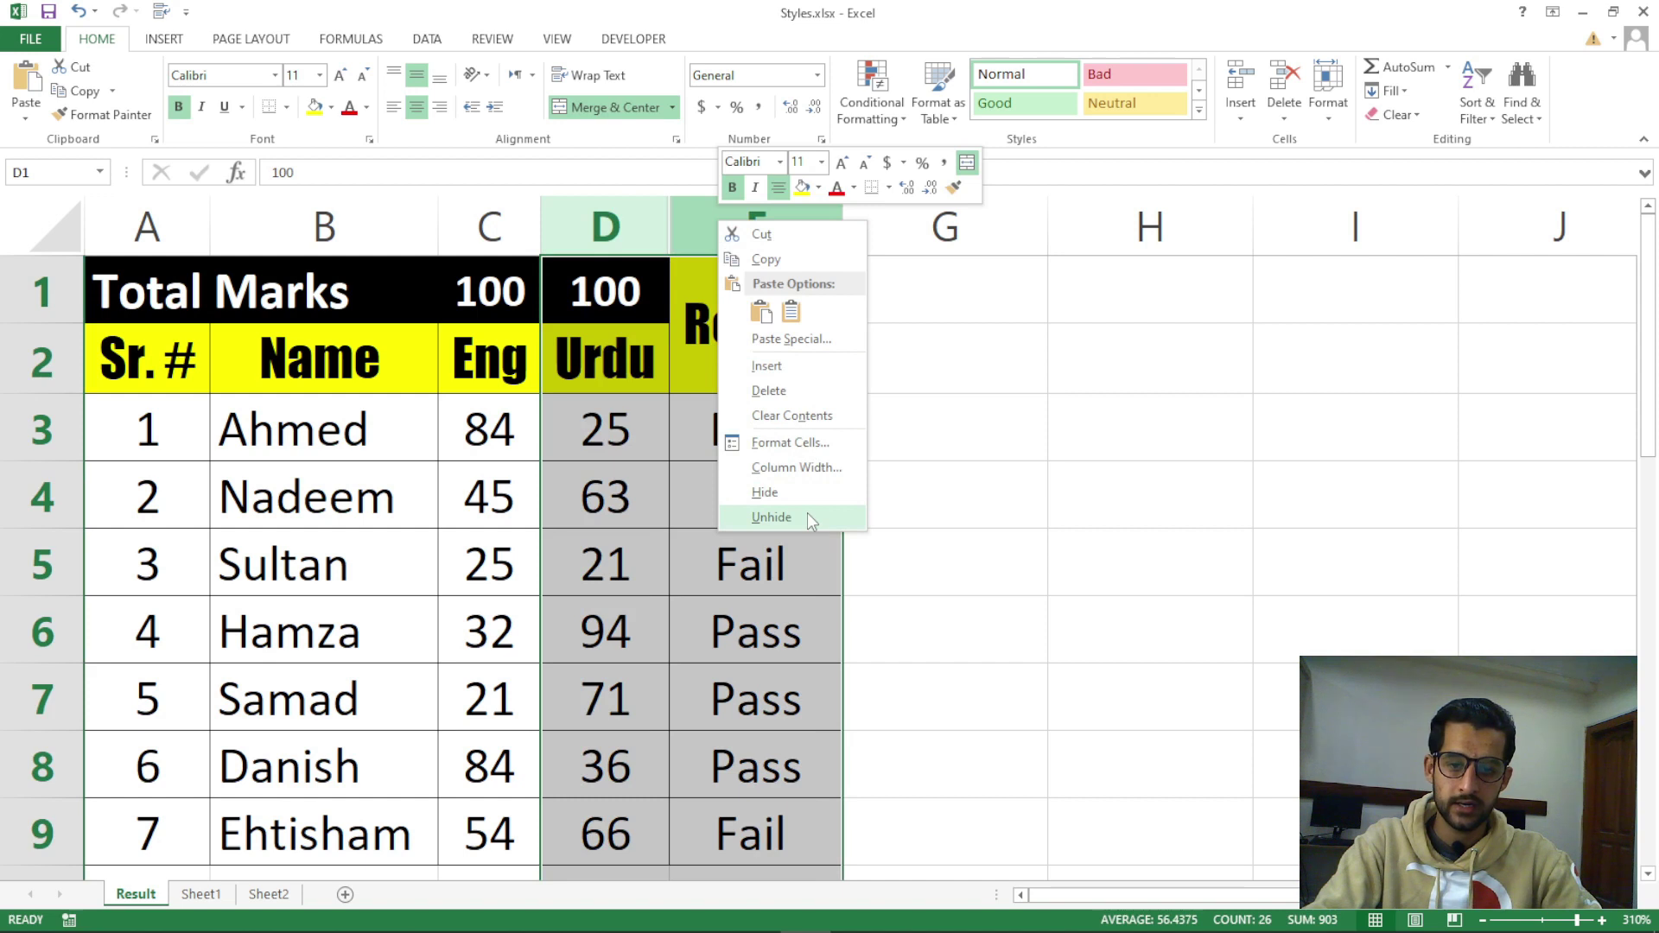
{"action": "left_click", "coordinate": [809, 516]}
{"action": "left_click", "coordinate": [787, 583]}
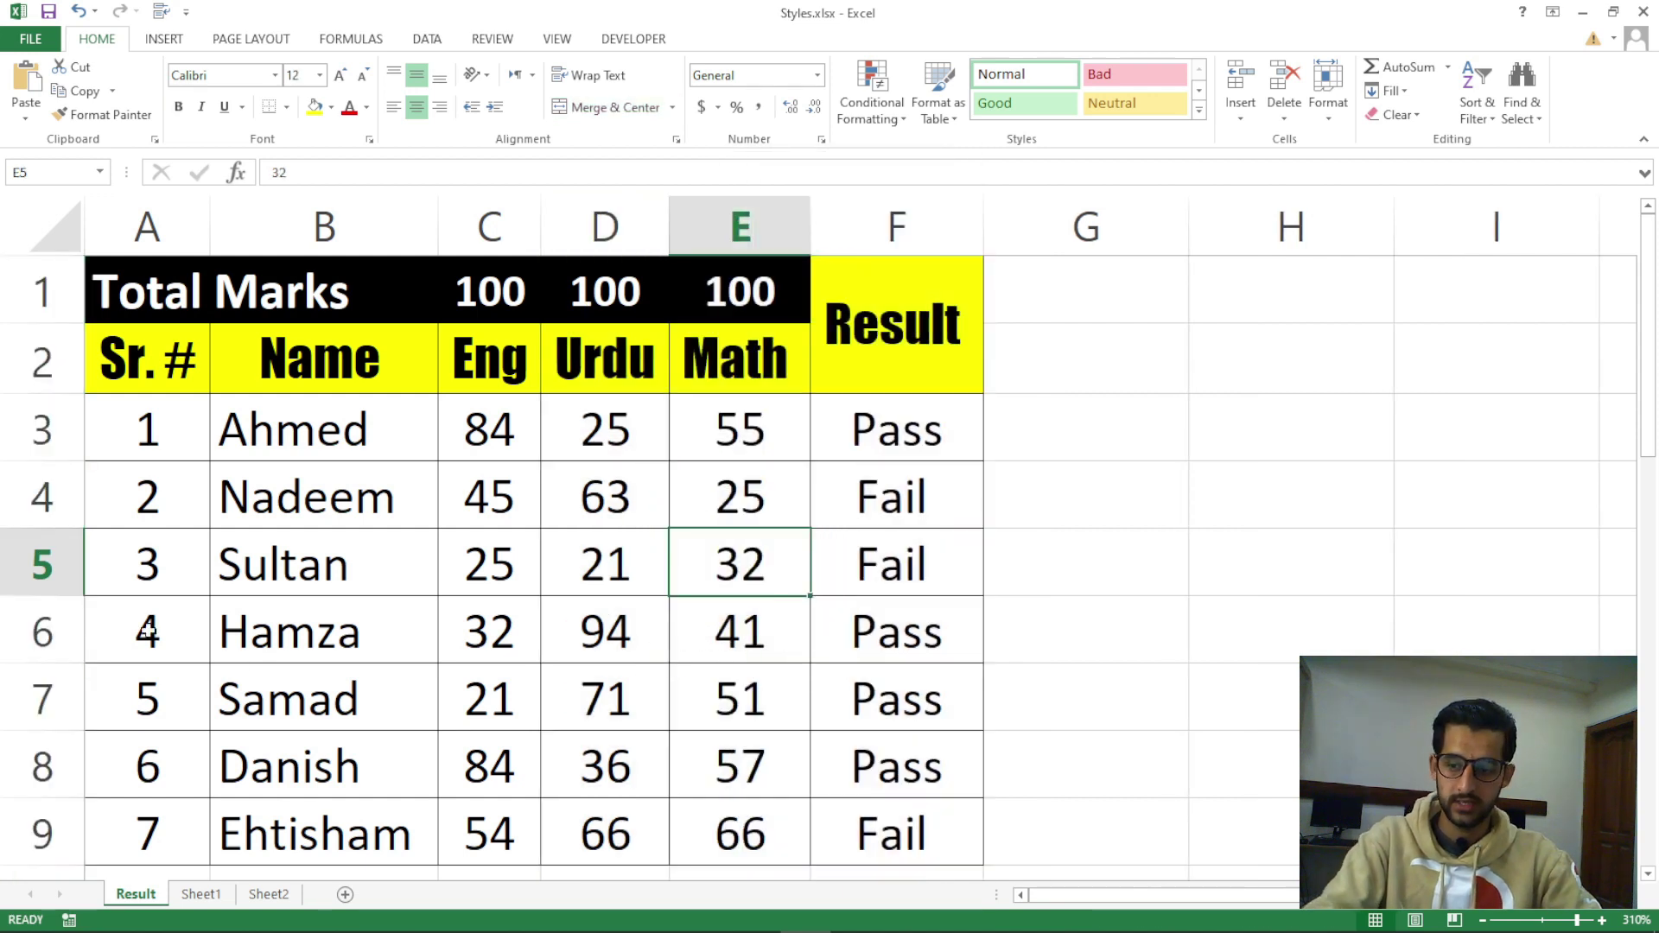
{"action": "left_click_drag", "start_coordinate": [52, 427], "coordinate": [59, 824]}
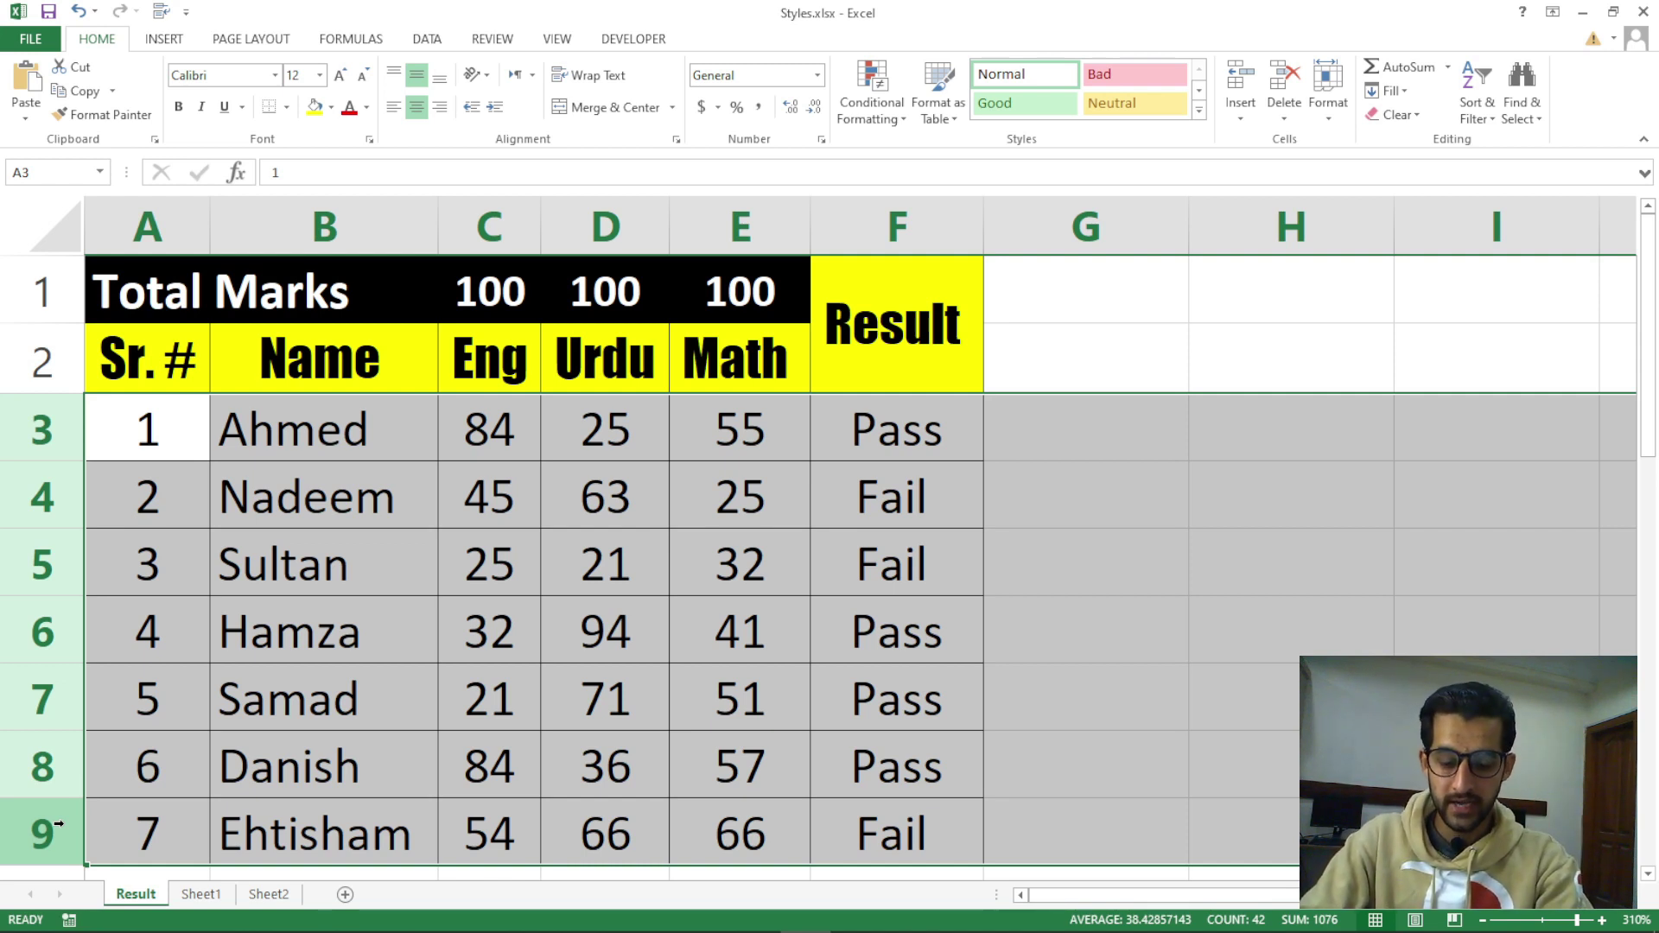
{"action": "key", "text": "ctrl+9"}
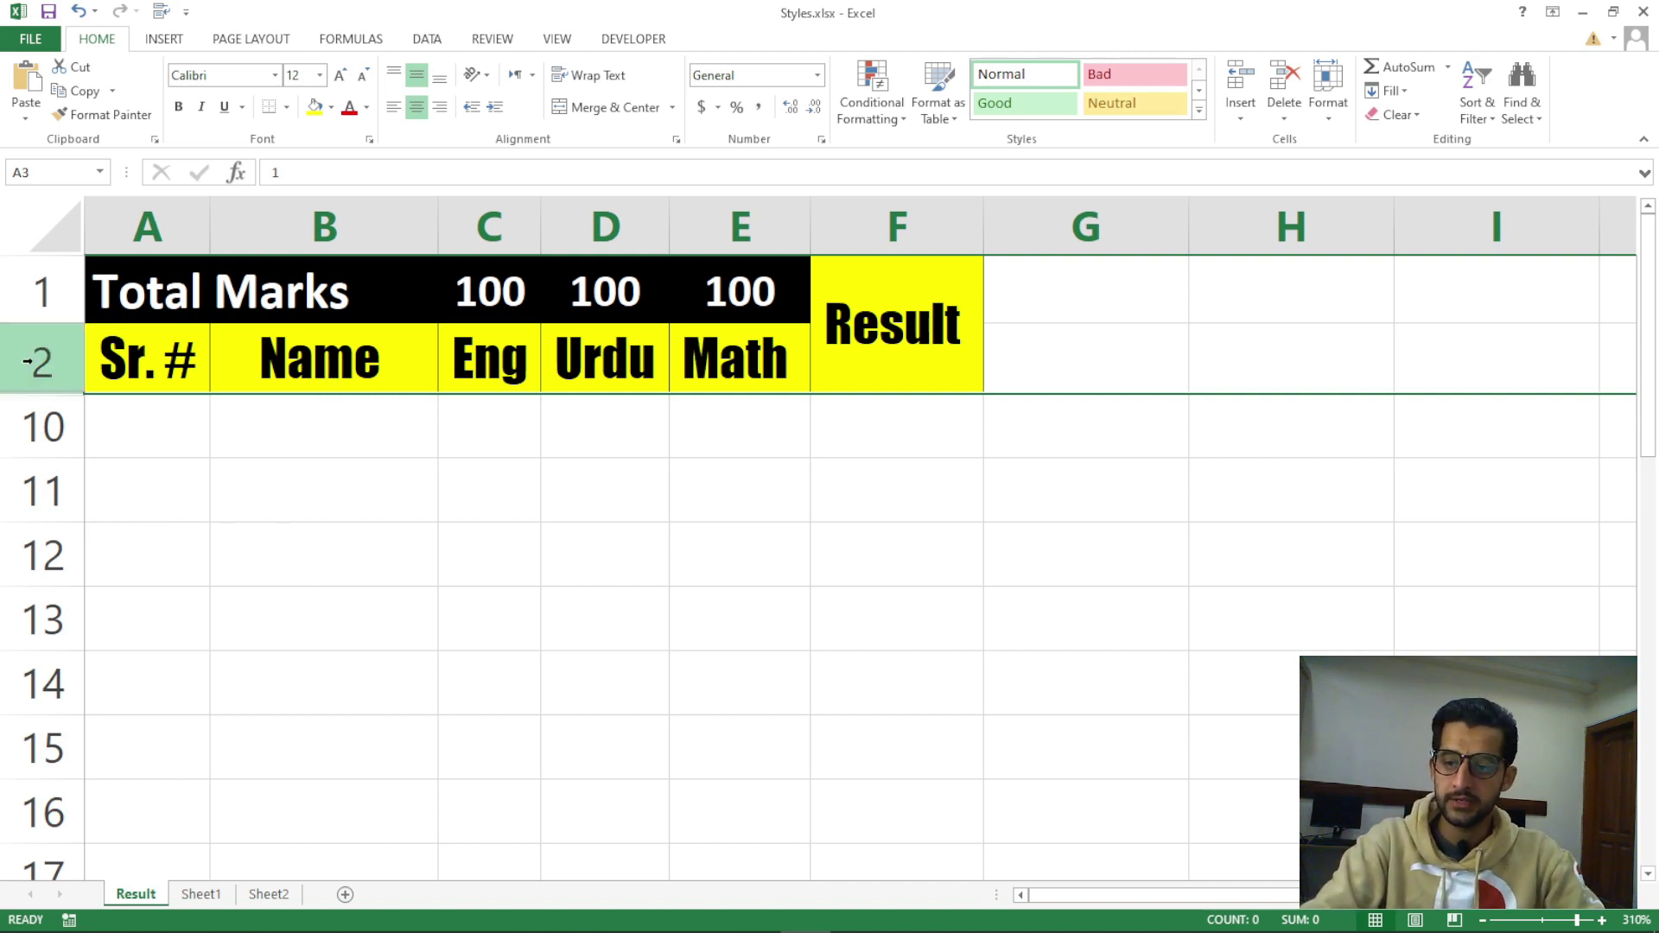
{"action": "left_click_drag", "start_coordinate": [29, 355], "coordinate": [32, 408]}
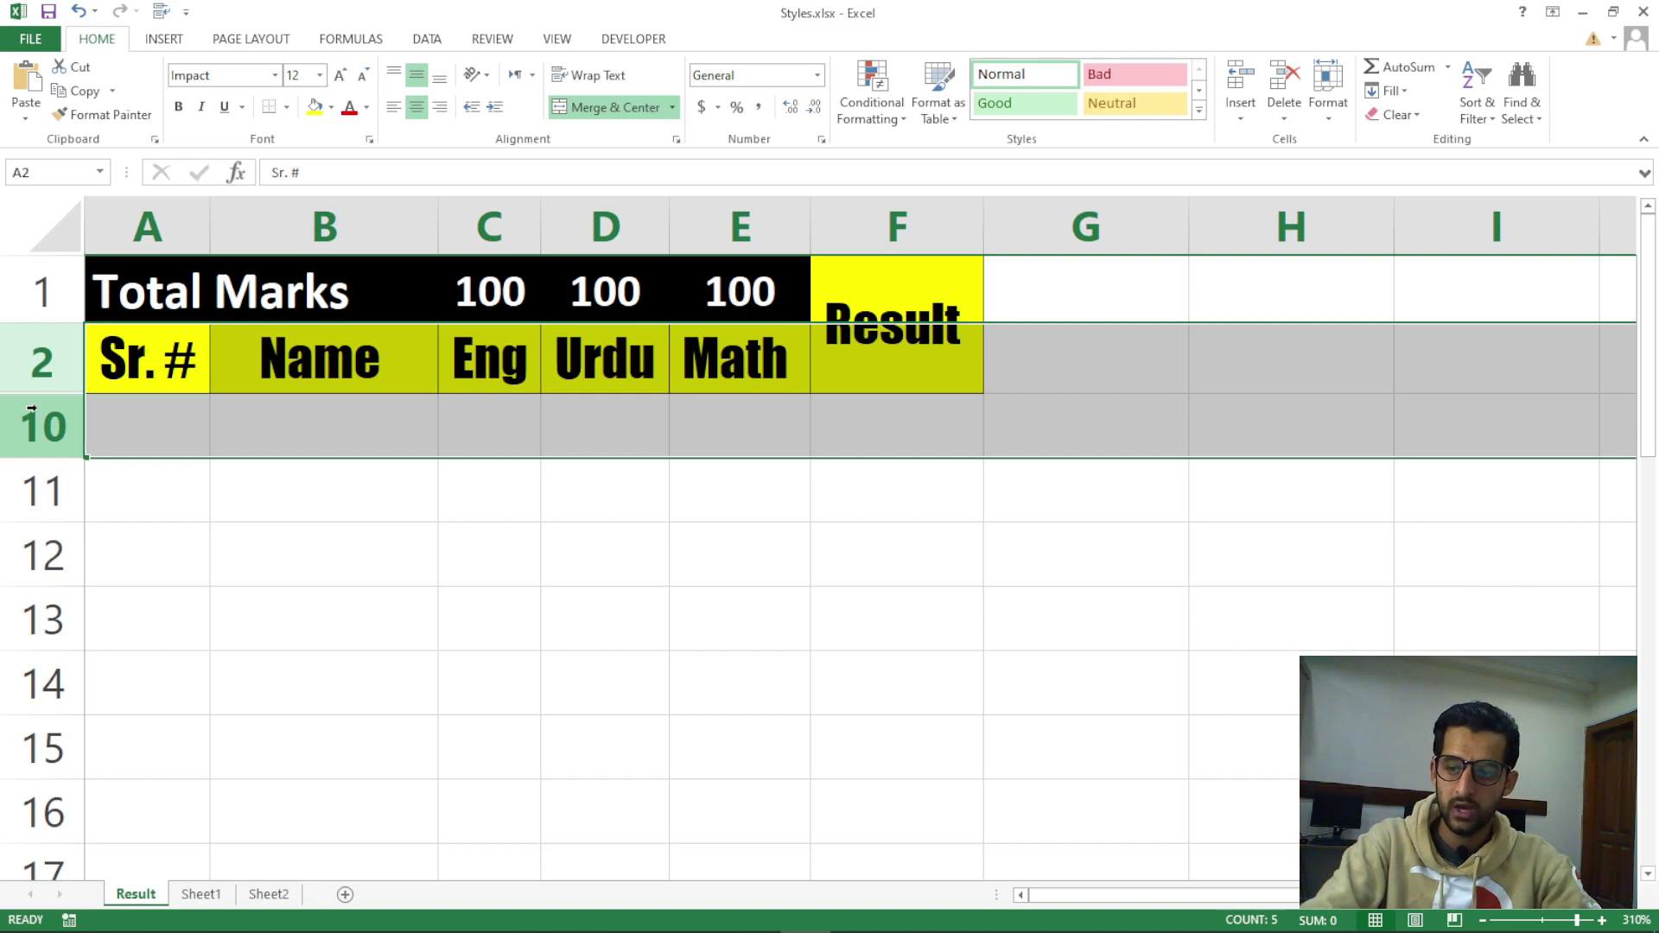
{"action": "right_click", "coordinate": [32, 408]}
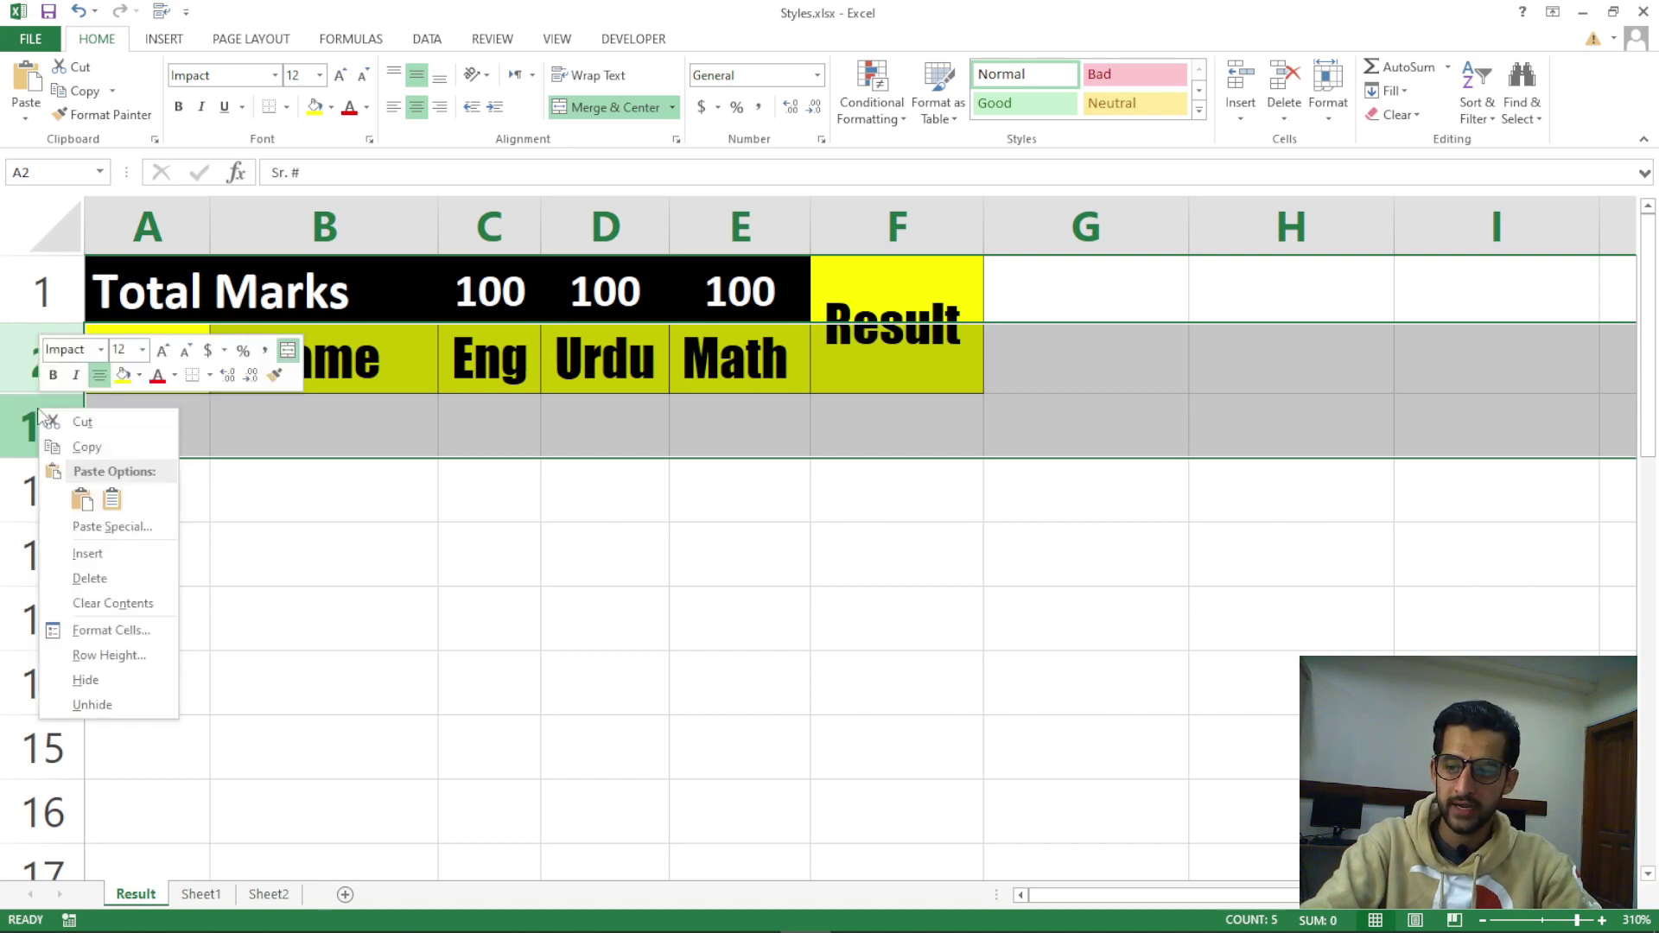
{"action": "left_click", "coordinate": [93, 705]}
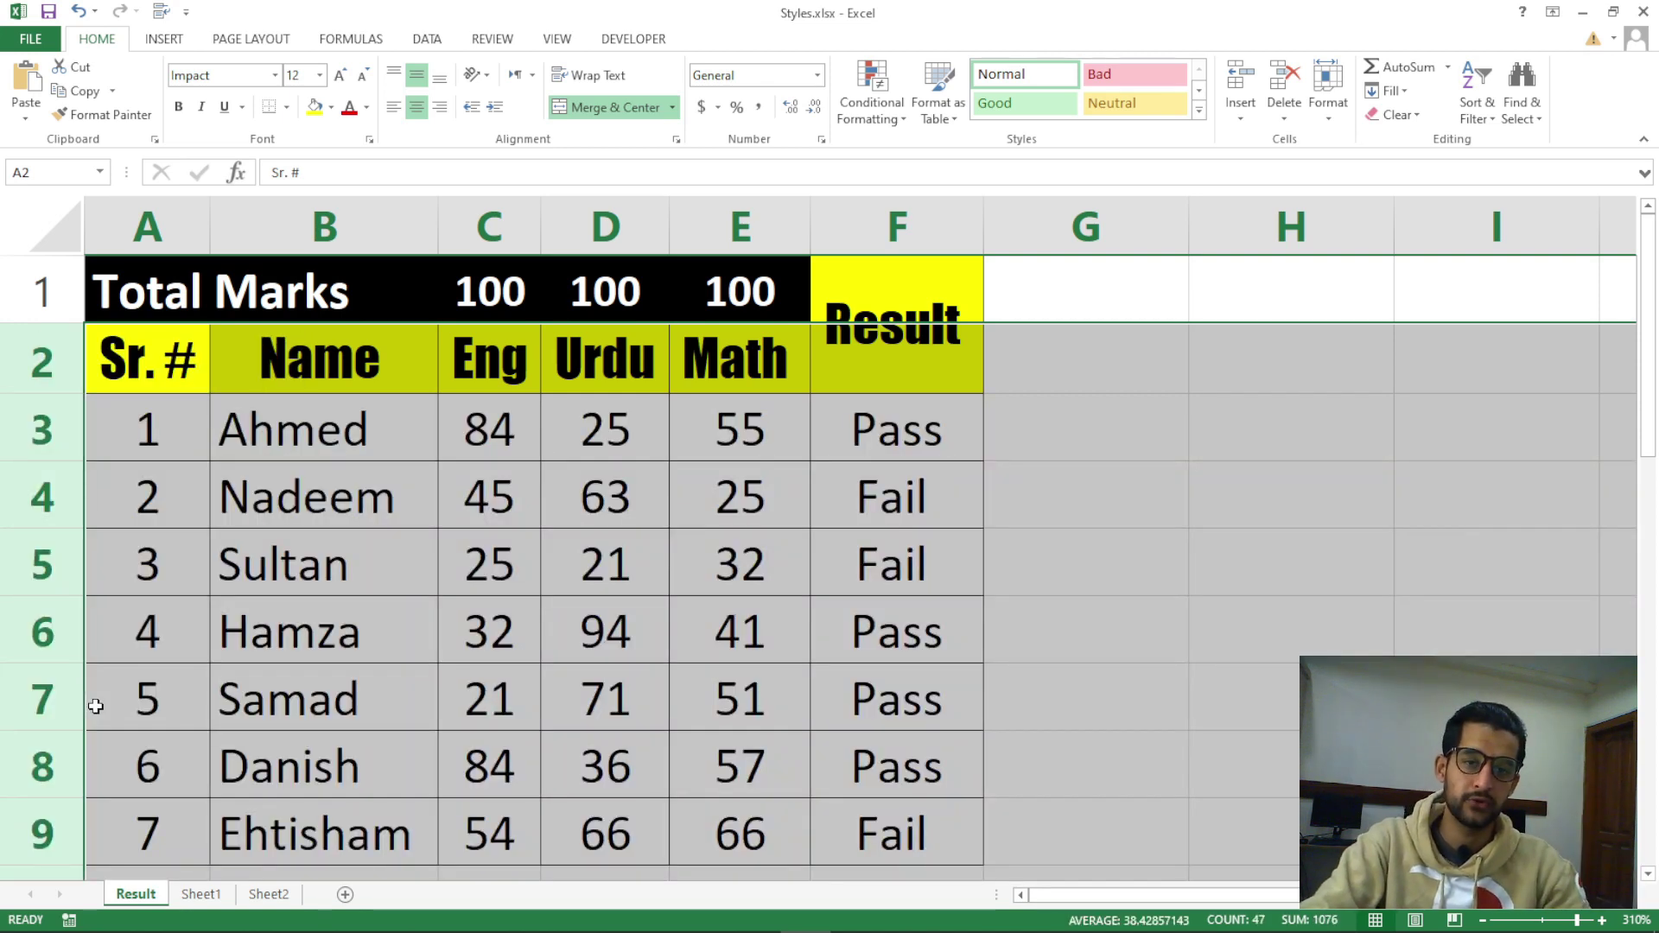
{"action": "left_click", "coordinate": [700, 579]}
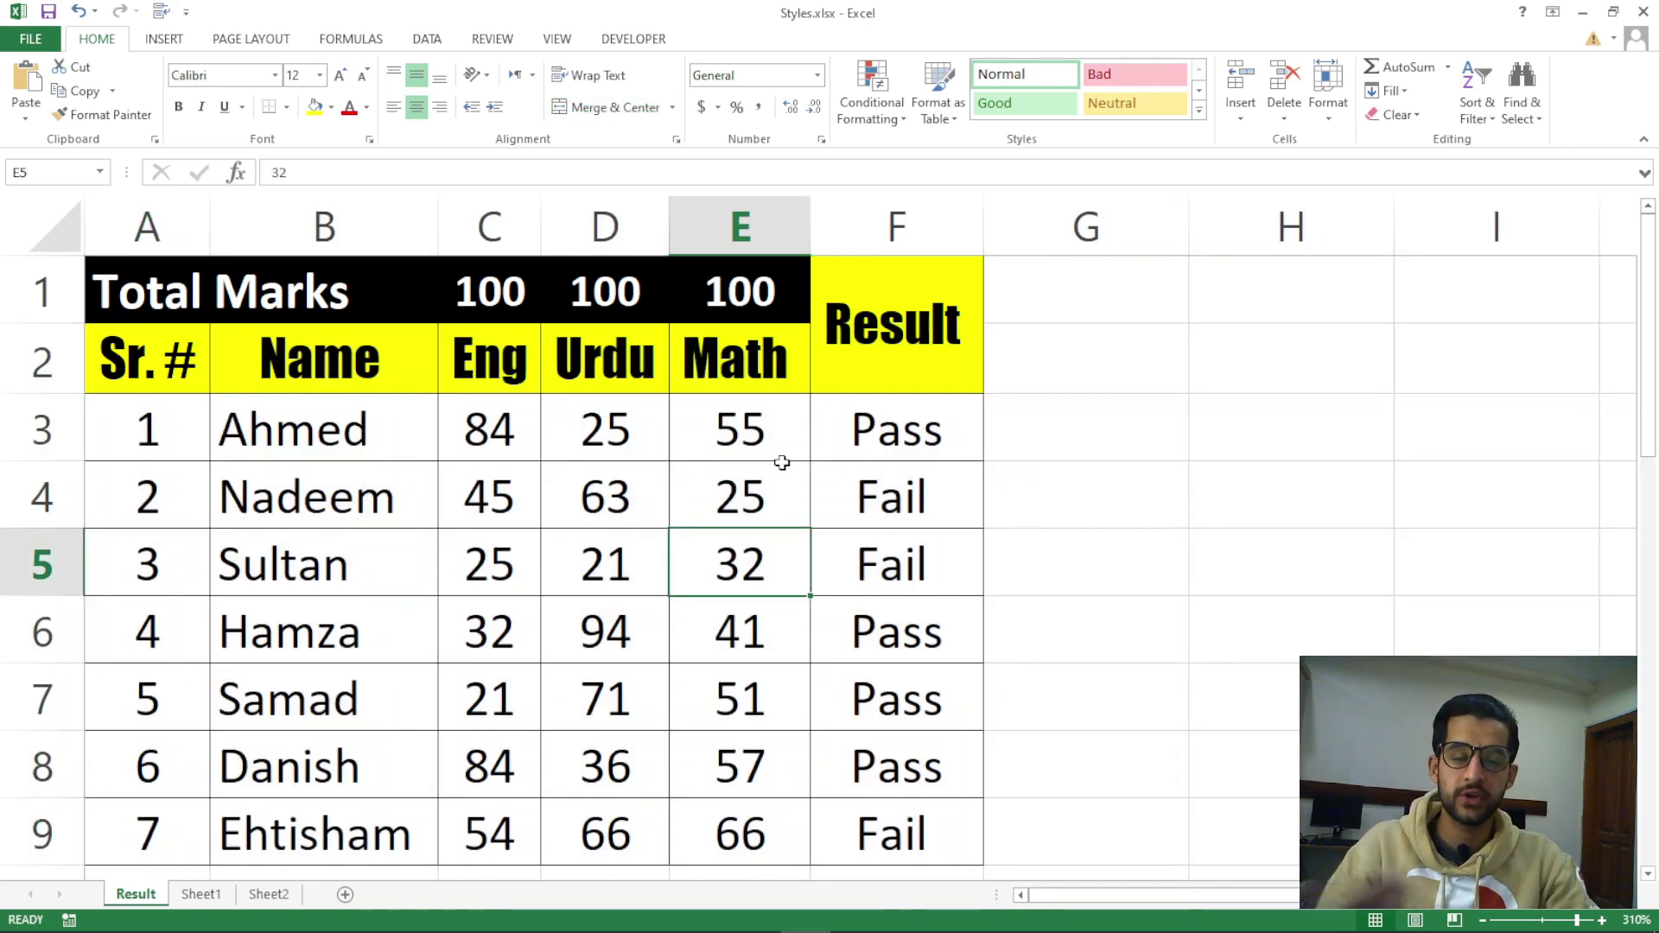
{"action": "left_click", "coordinate": [1322, 116]}
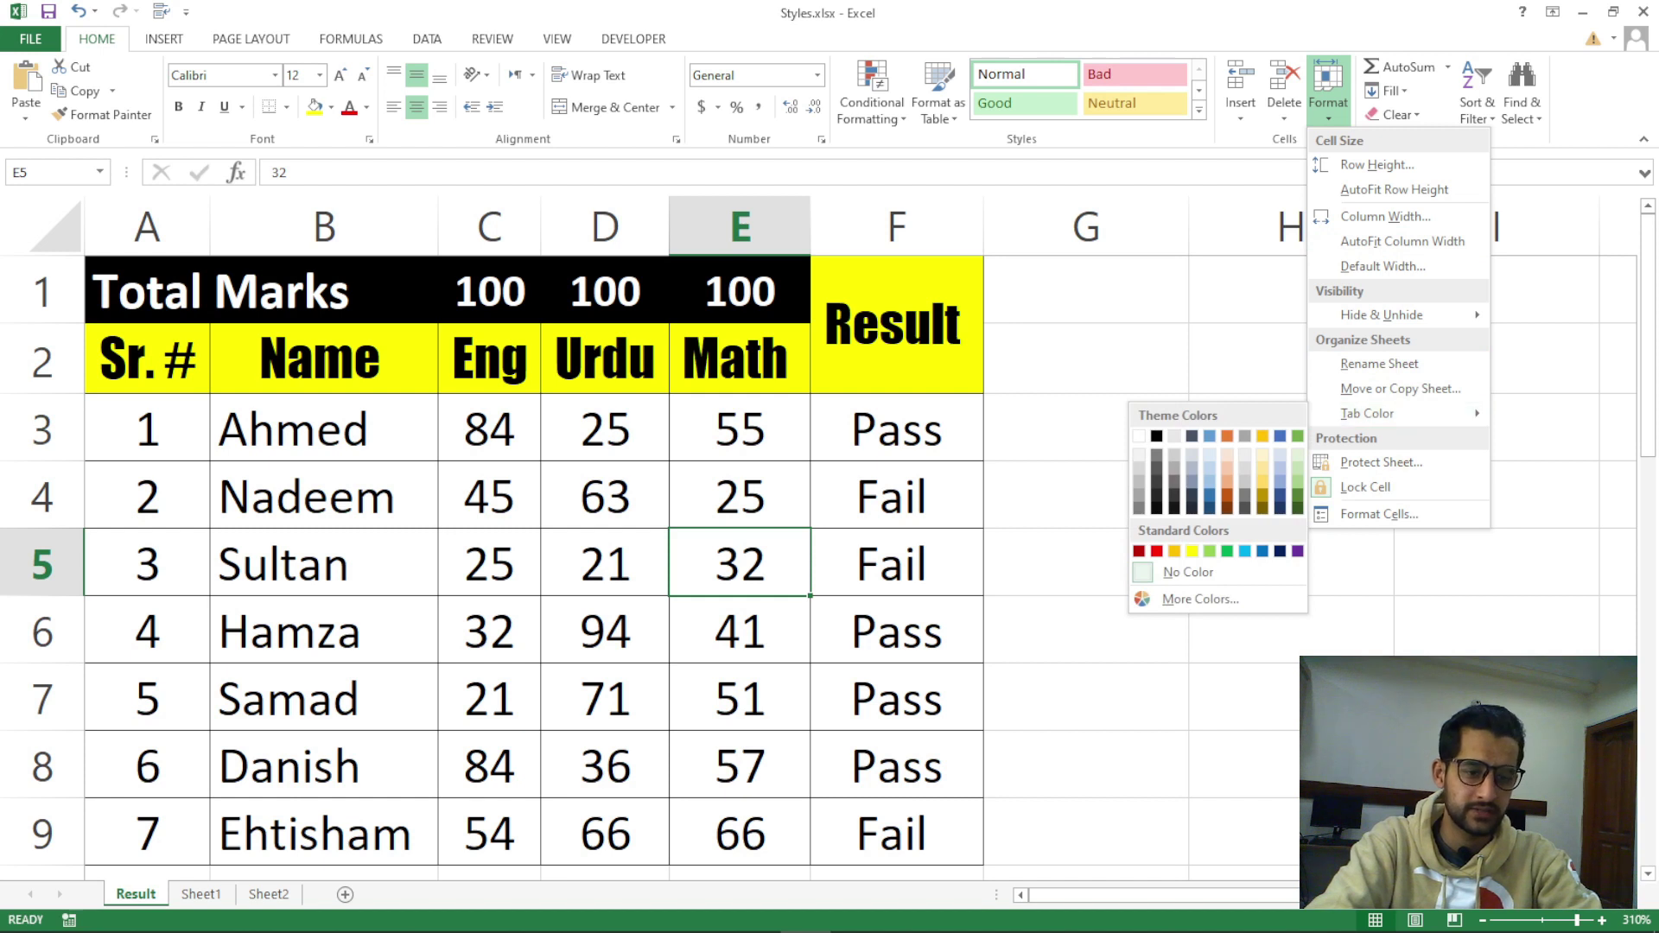
{"action": "left_click", "coordinate": [1244, 695]}
{"action": "key", "text": "Up"}
{"action": "key", "text": "Up"}
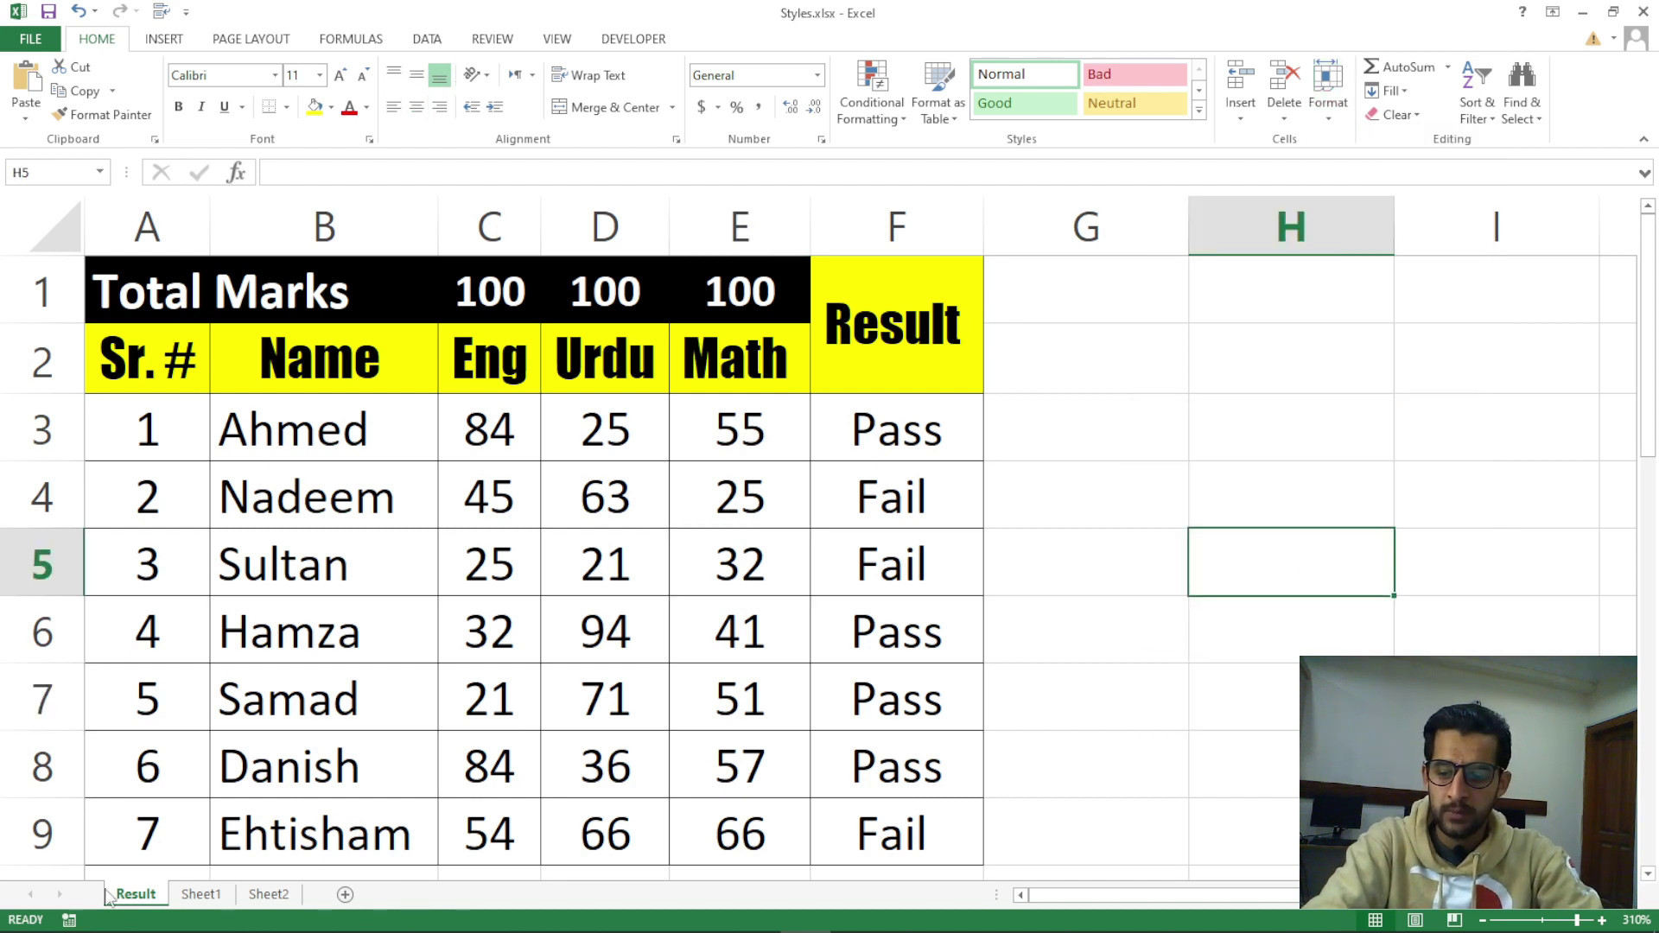
{"action": "left_click", "coordinate": [1328, 95]}
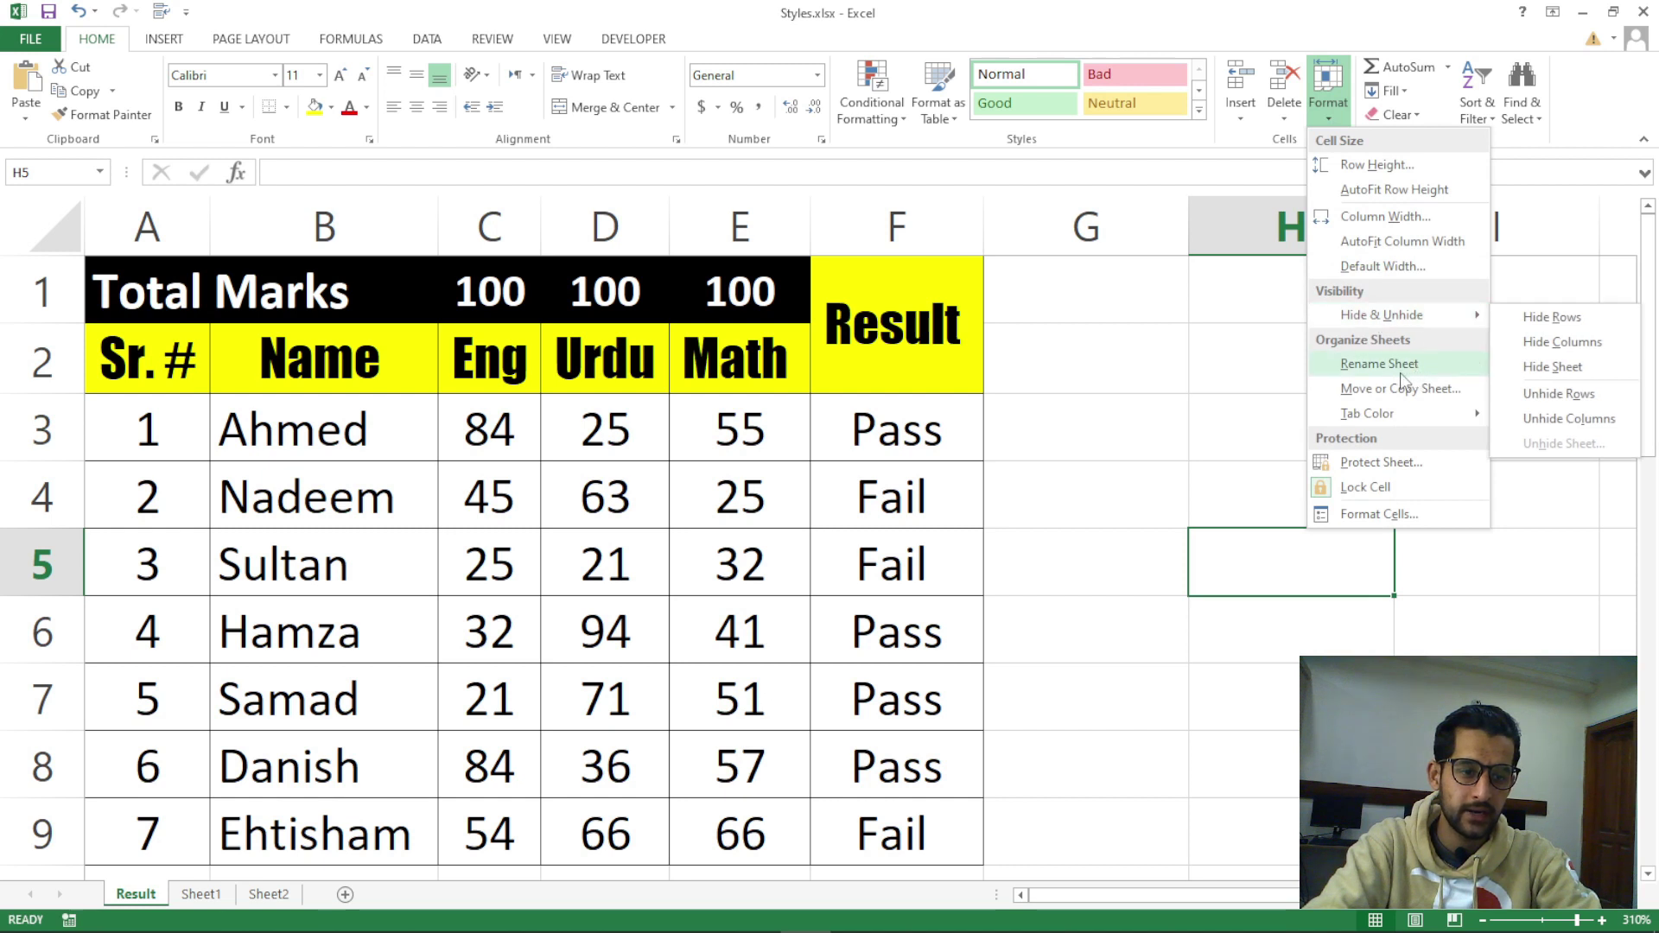
{"action": "left_click", "coordinate": [406, 837]}
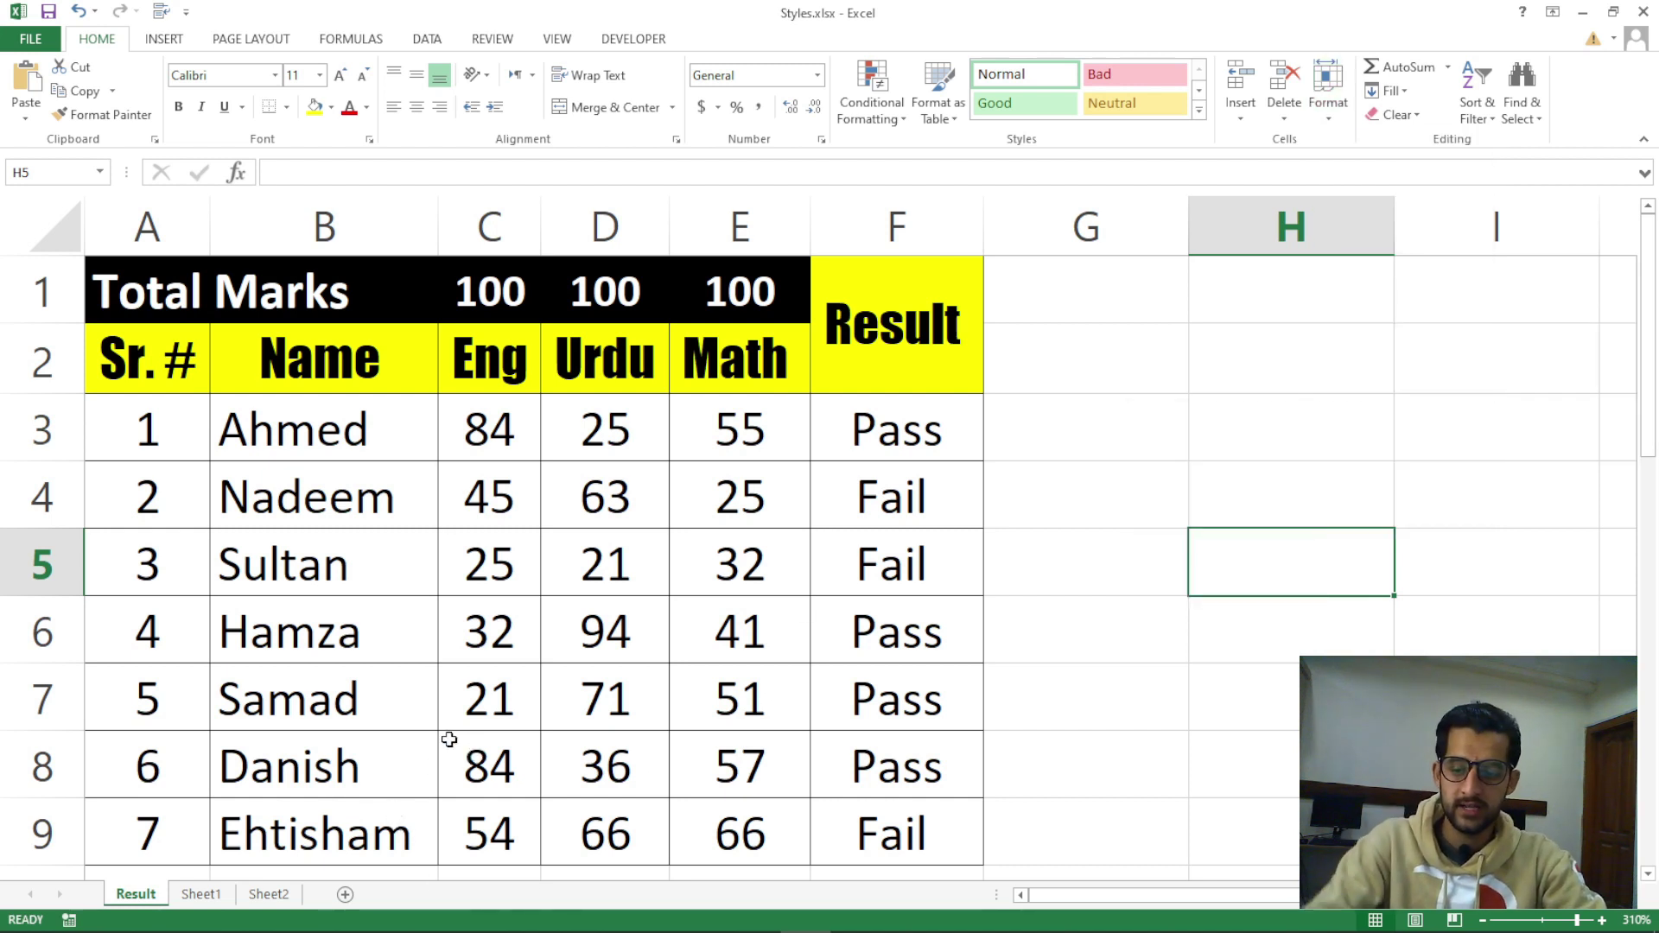
{"action": "left_click", "coordinate": [1328, 94]}
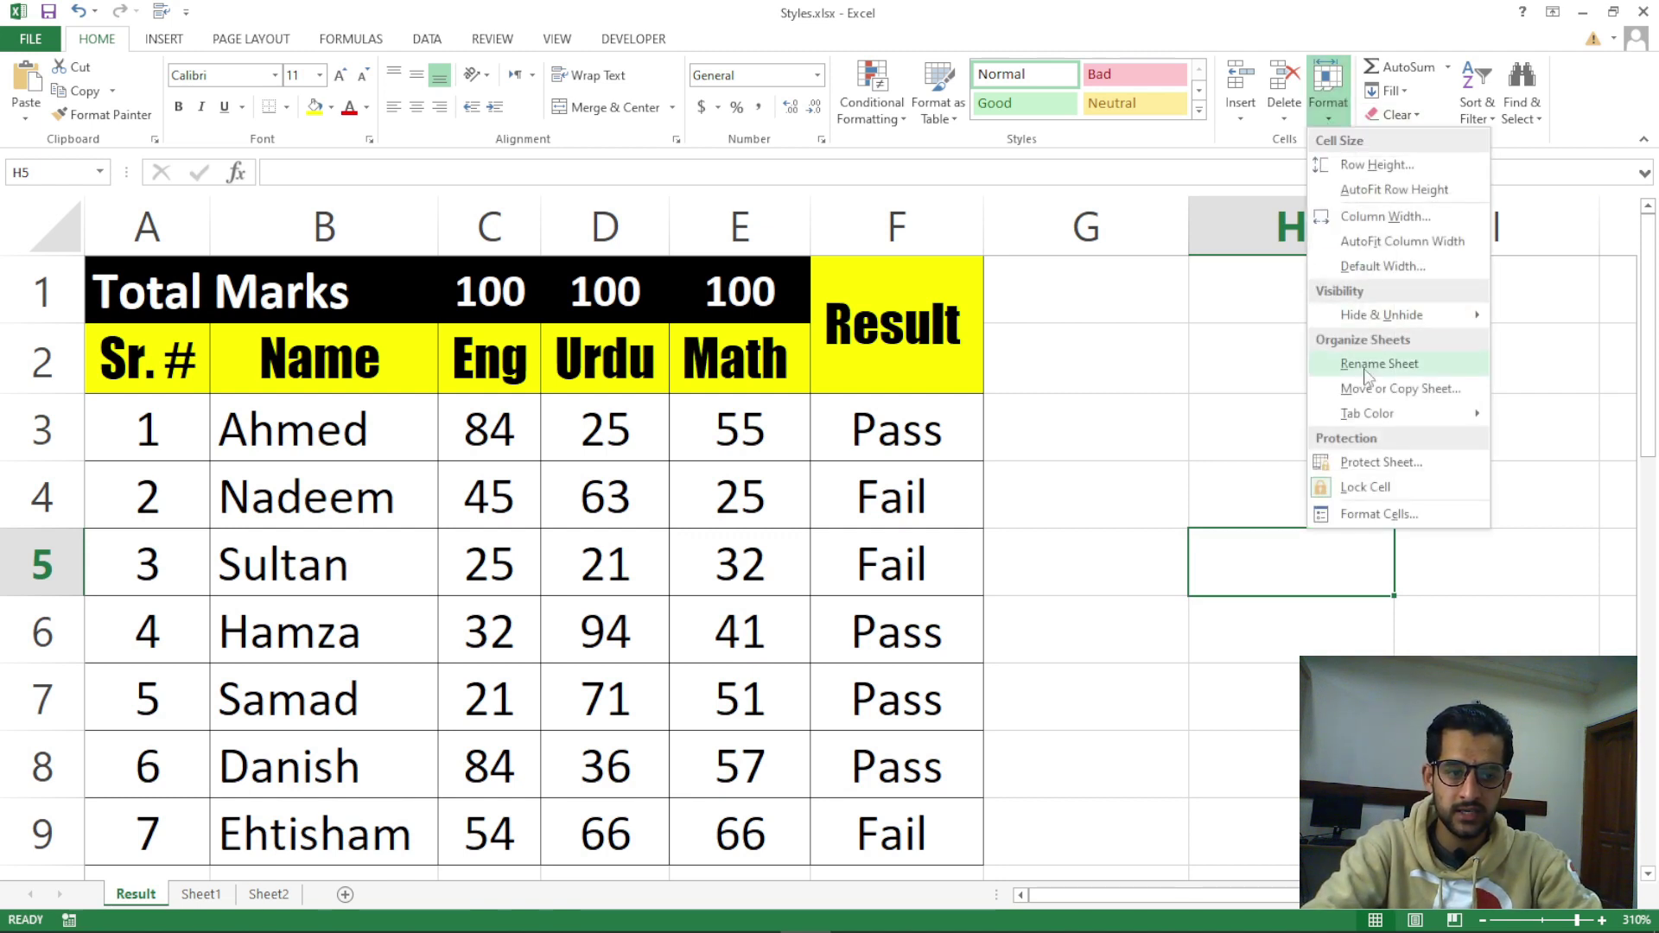
{"action": "left_click", "coordinate": [1092, 581]}
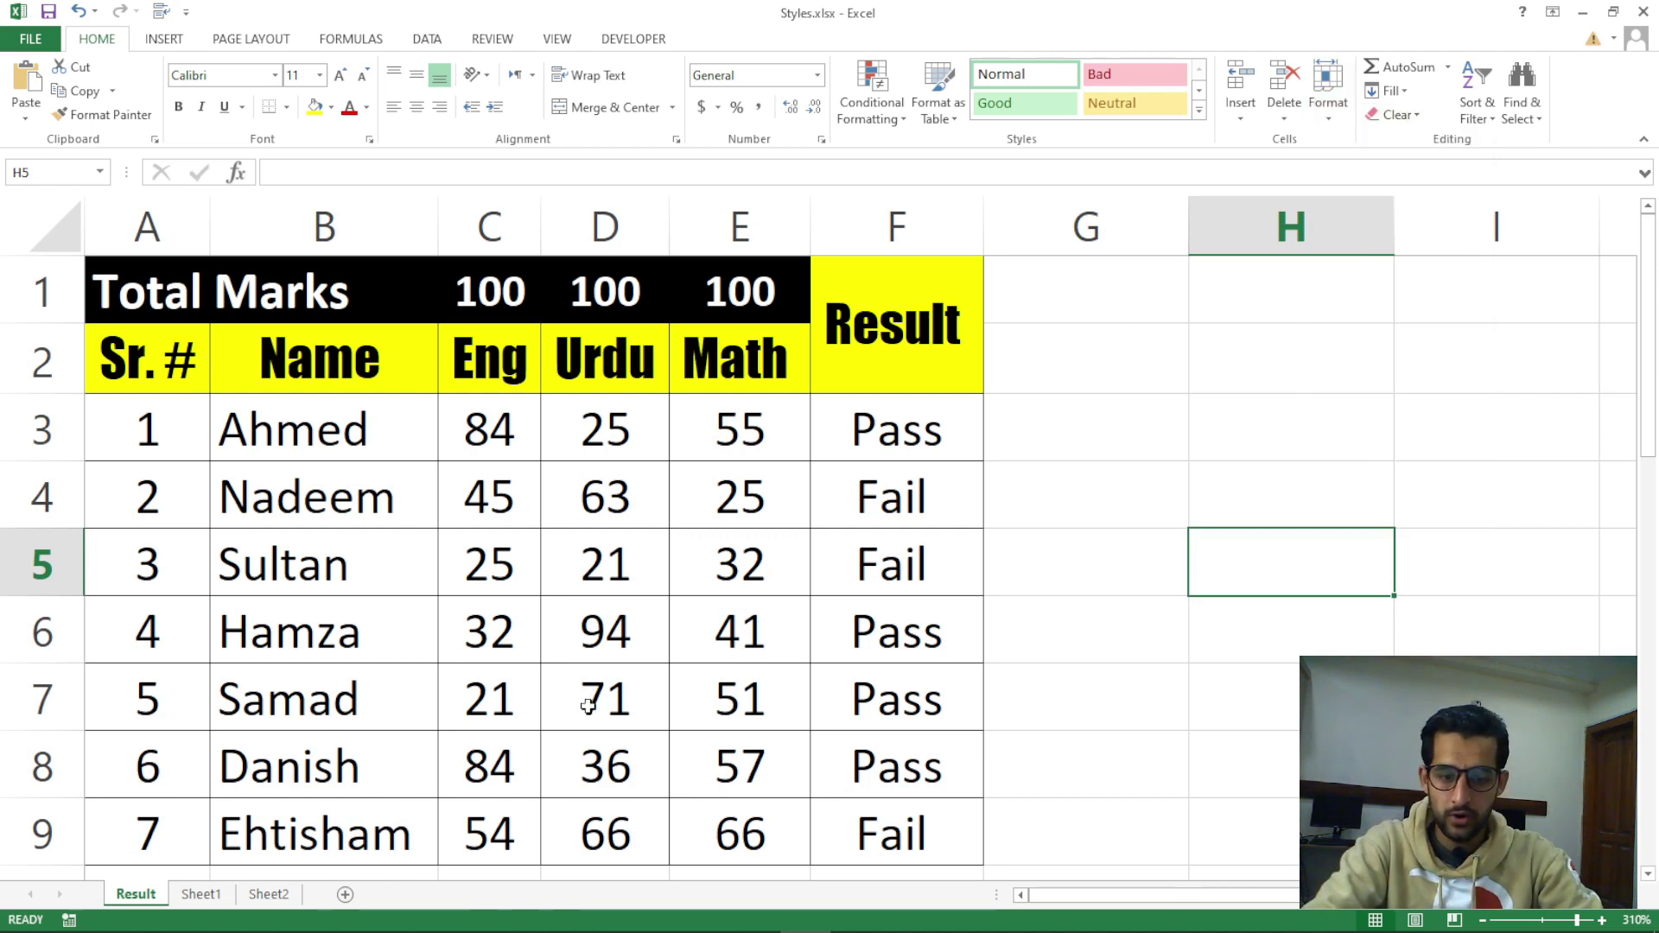
{"action": "right_click", "coordinate": [147, 899]}
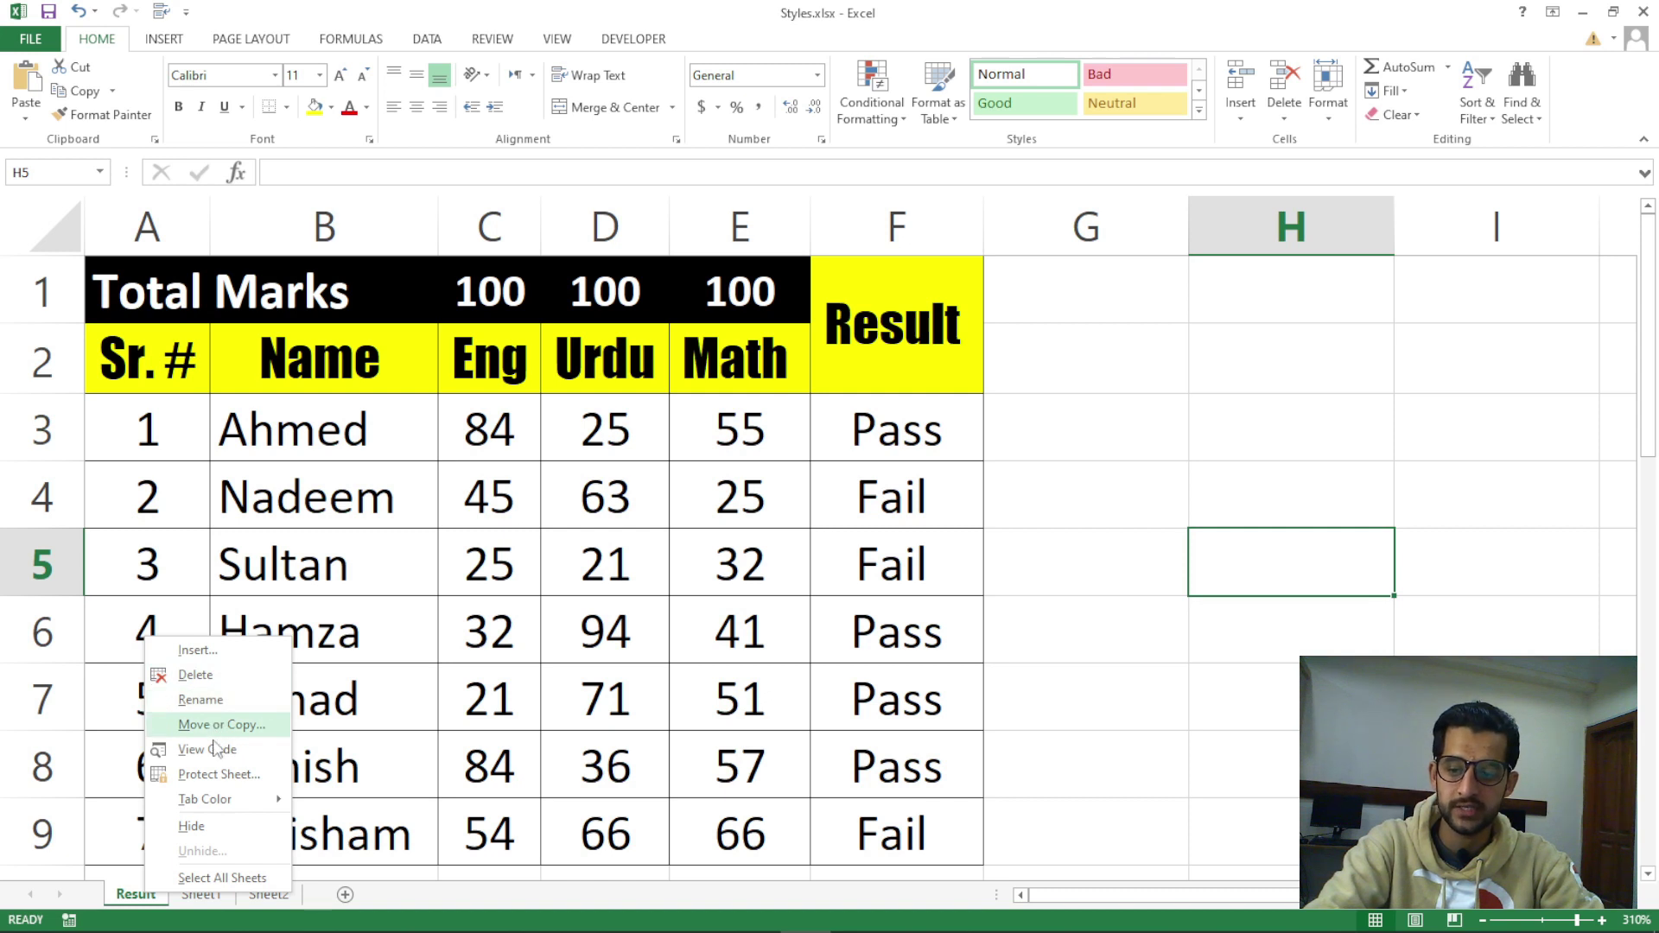
{"action": "mouse_move", "coordinate": [233, 808]}
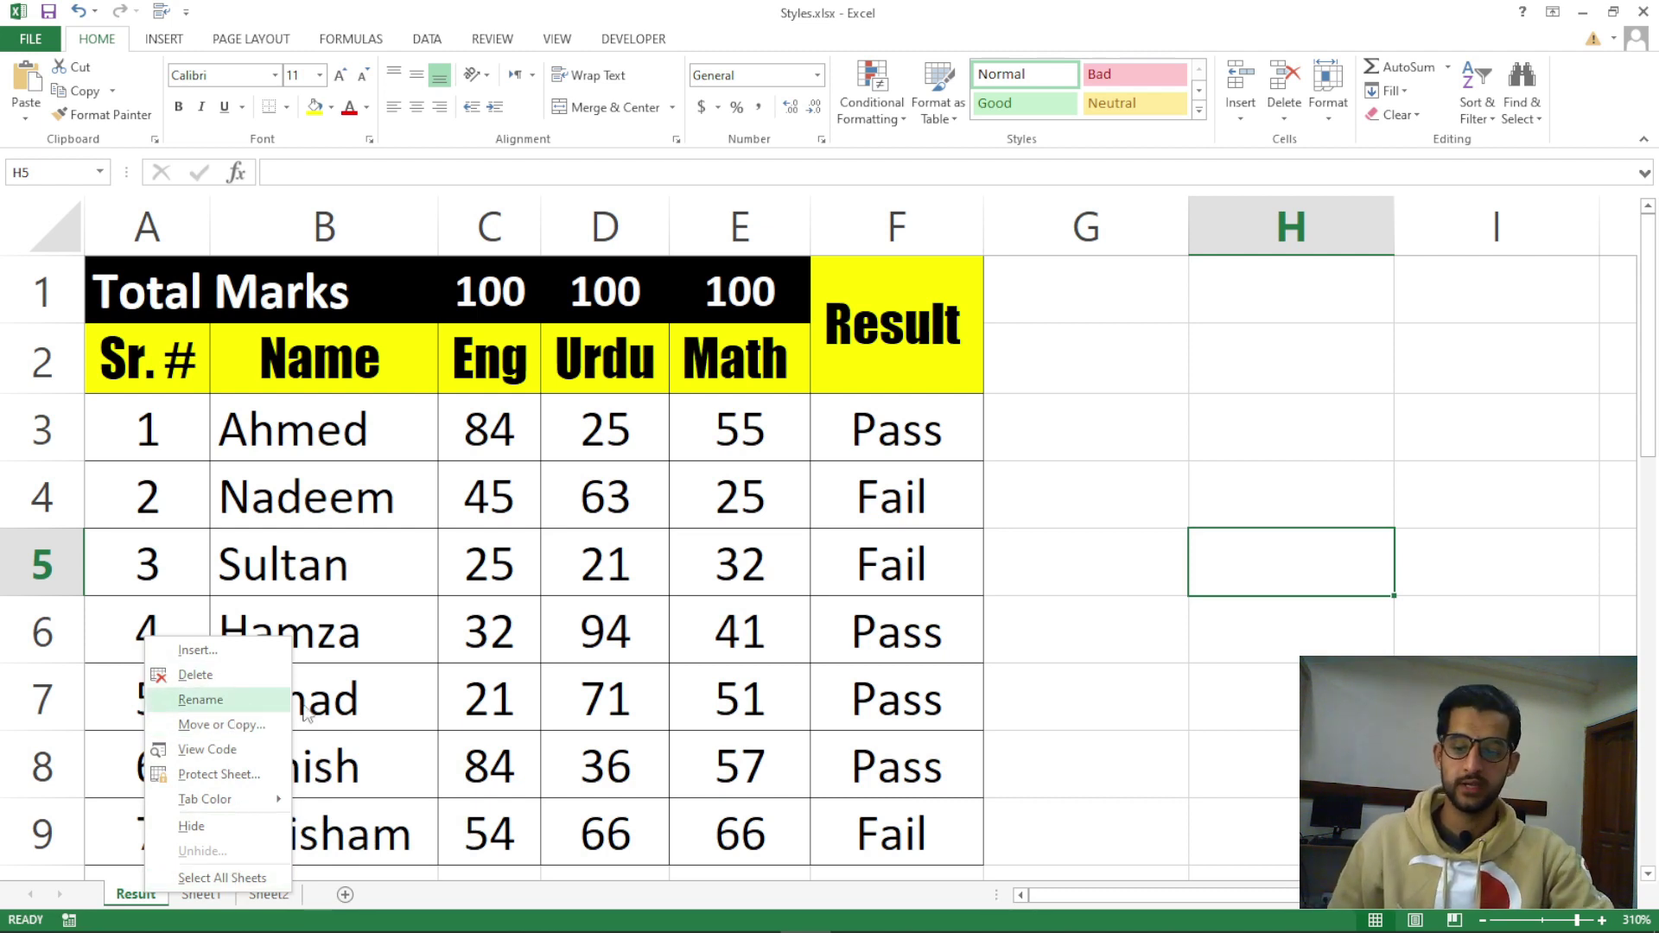
{"action": "key", "text": "Escape"}
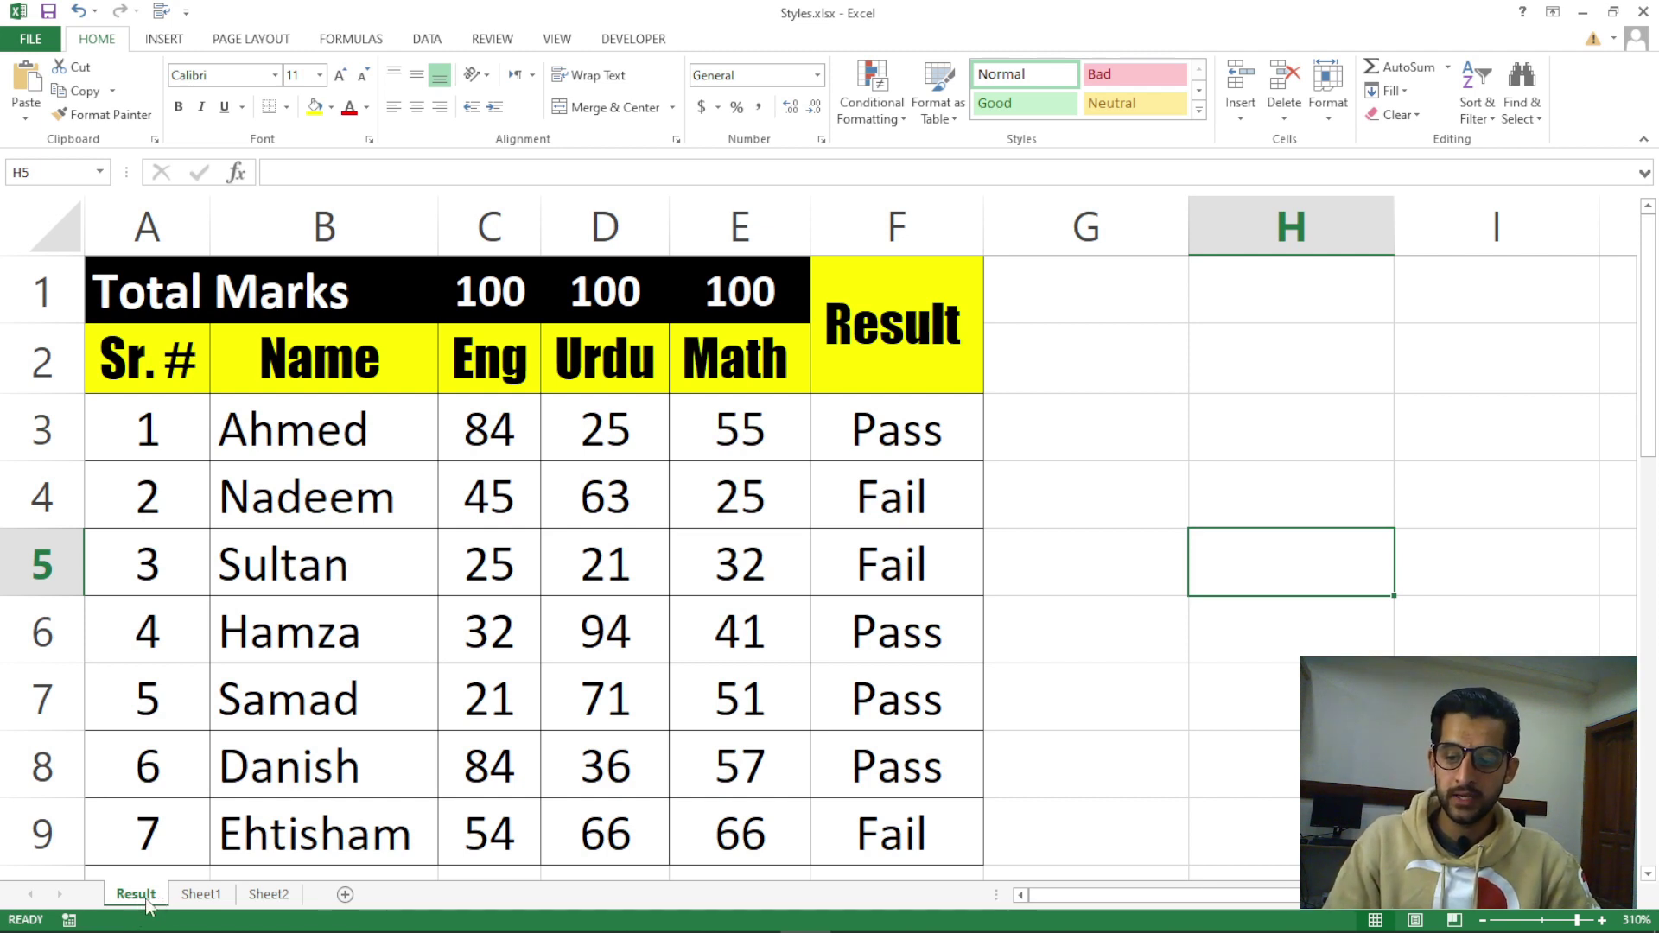
{"action": "right_click", "coordinate": [144, 902]}
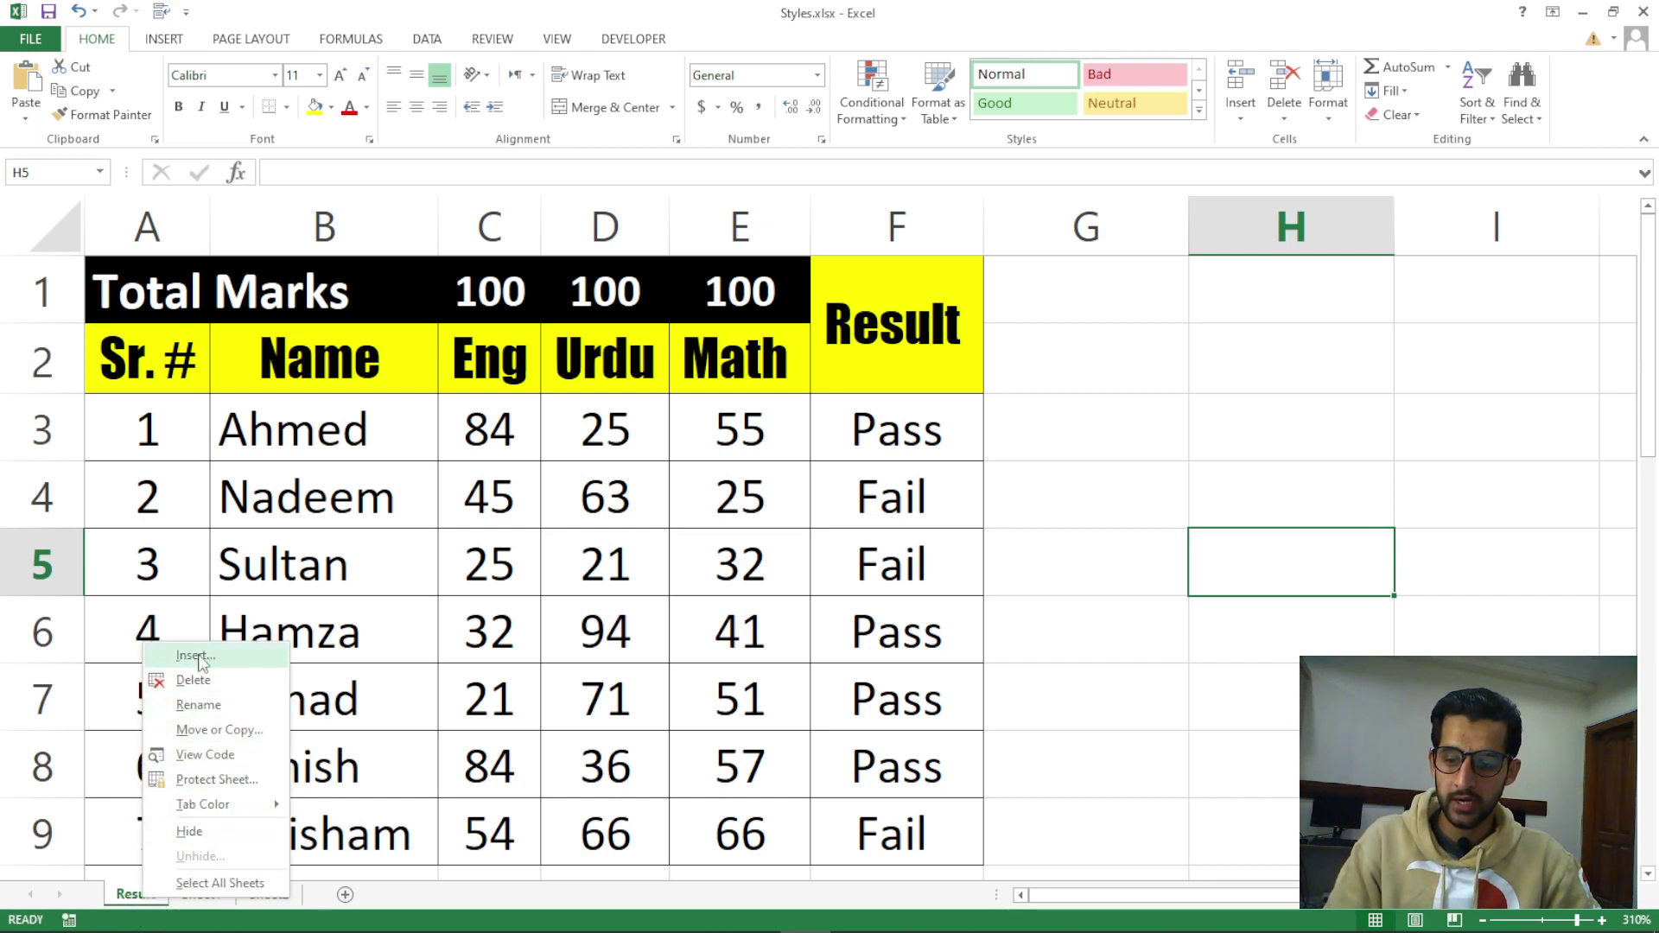
{"action": "left_click", "coordinate": [197, 705]}
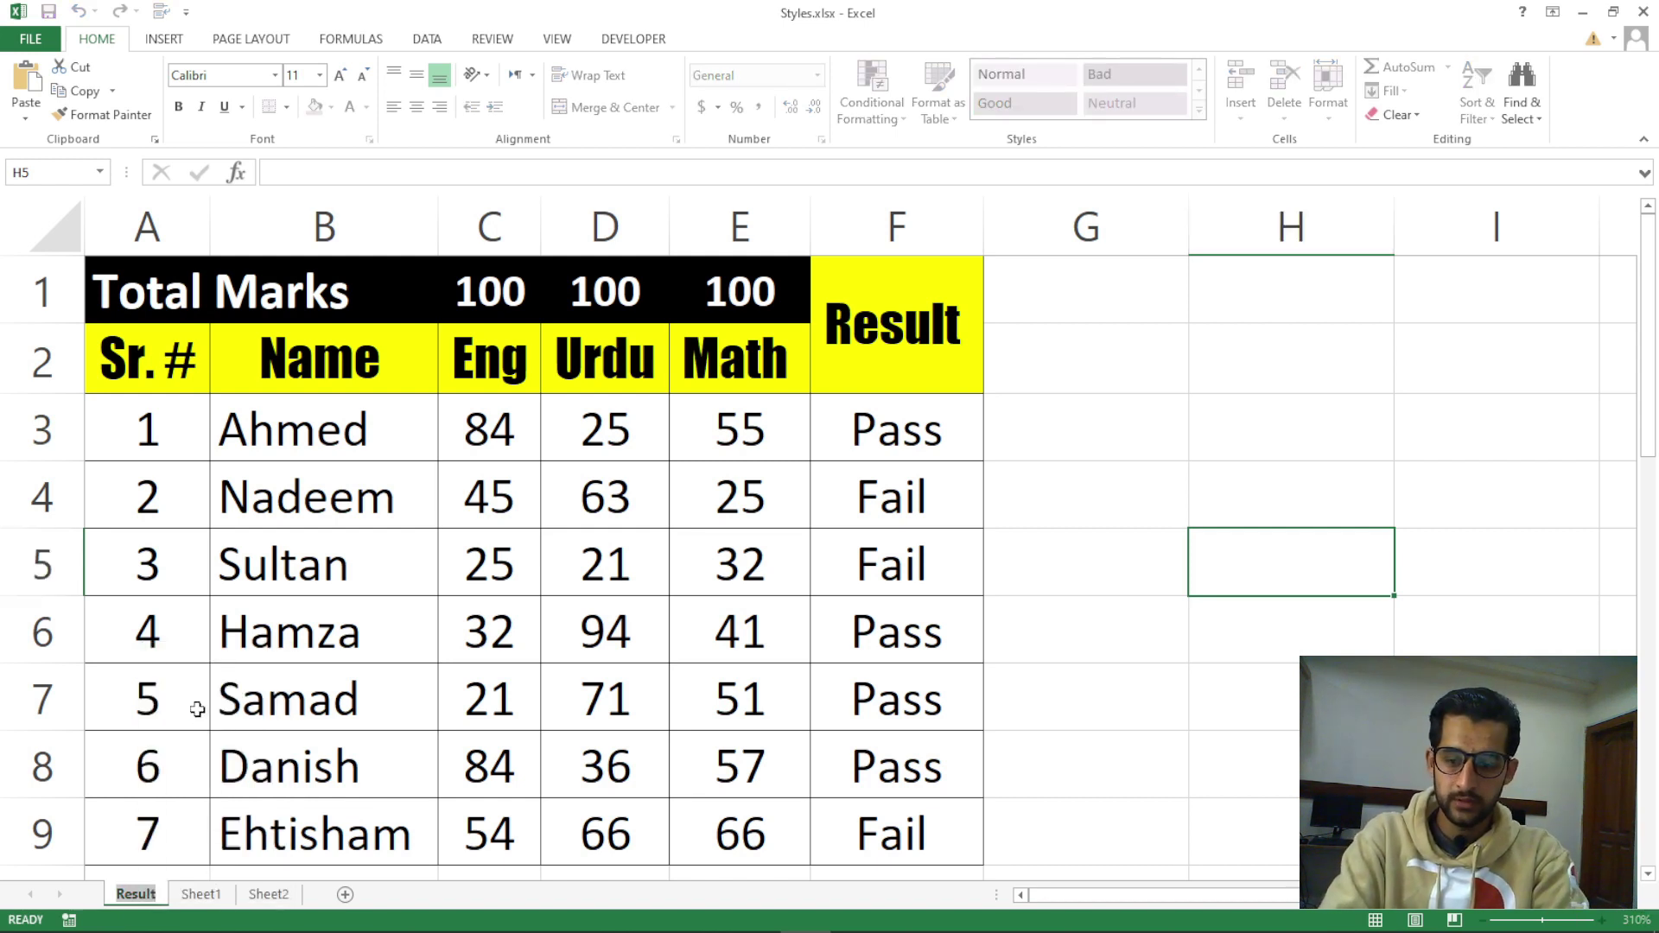
{"action": "type", "text": "December Result"}
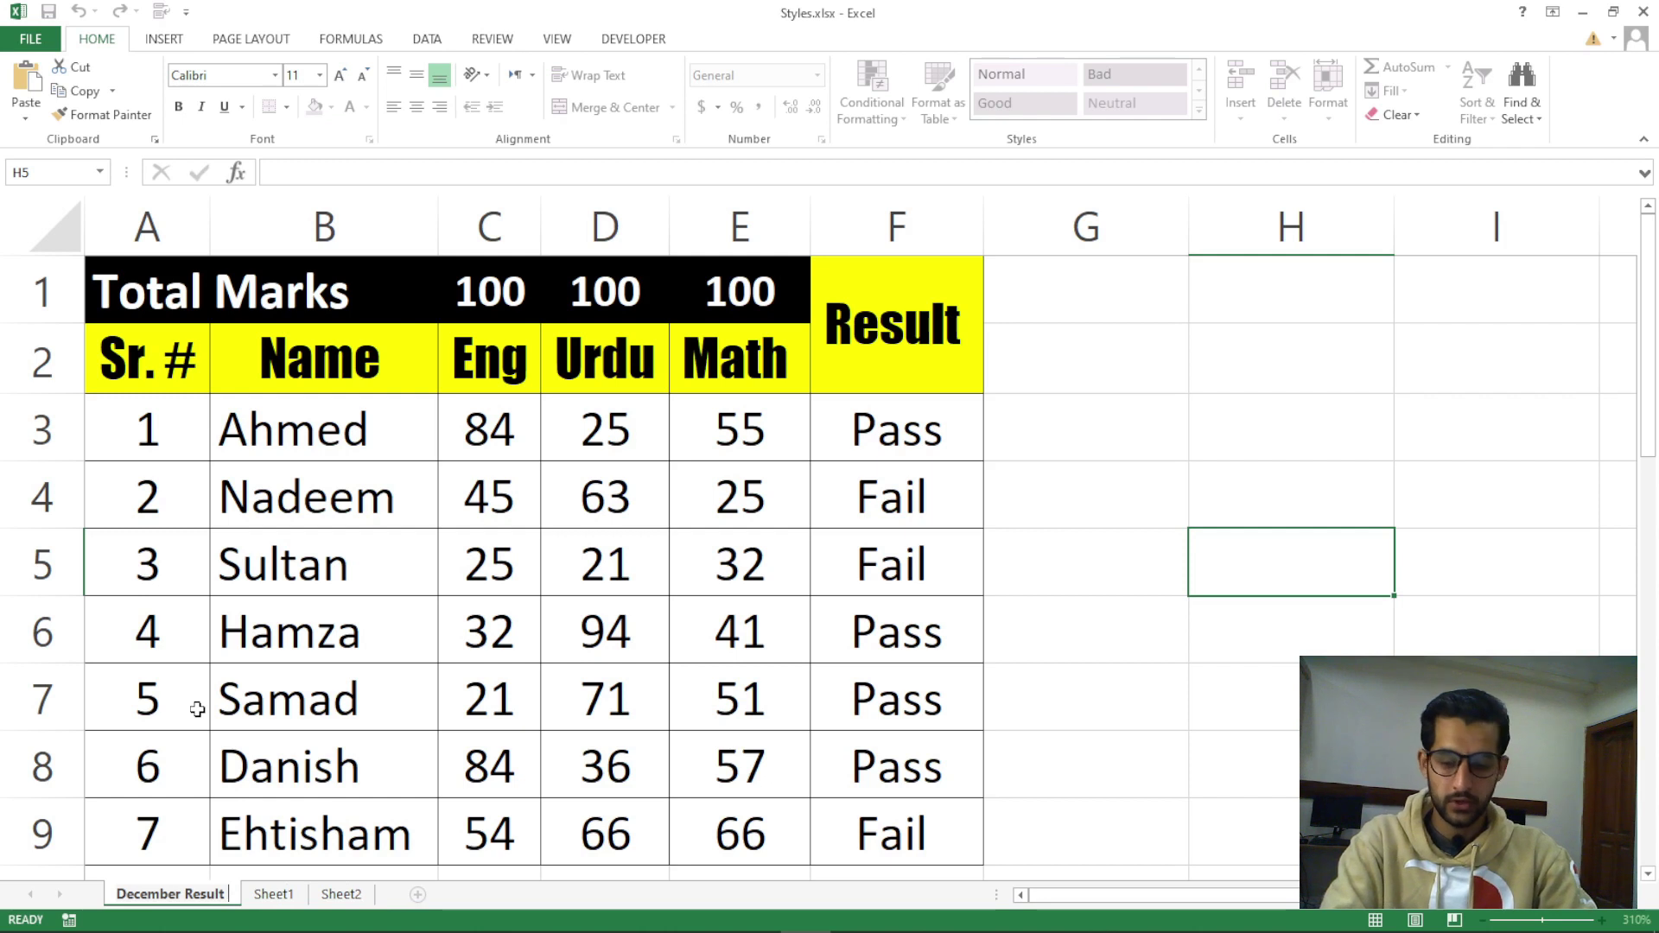
{"action": "type", "text": " 22"}
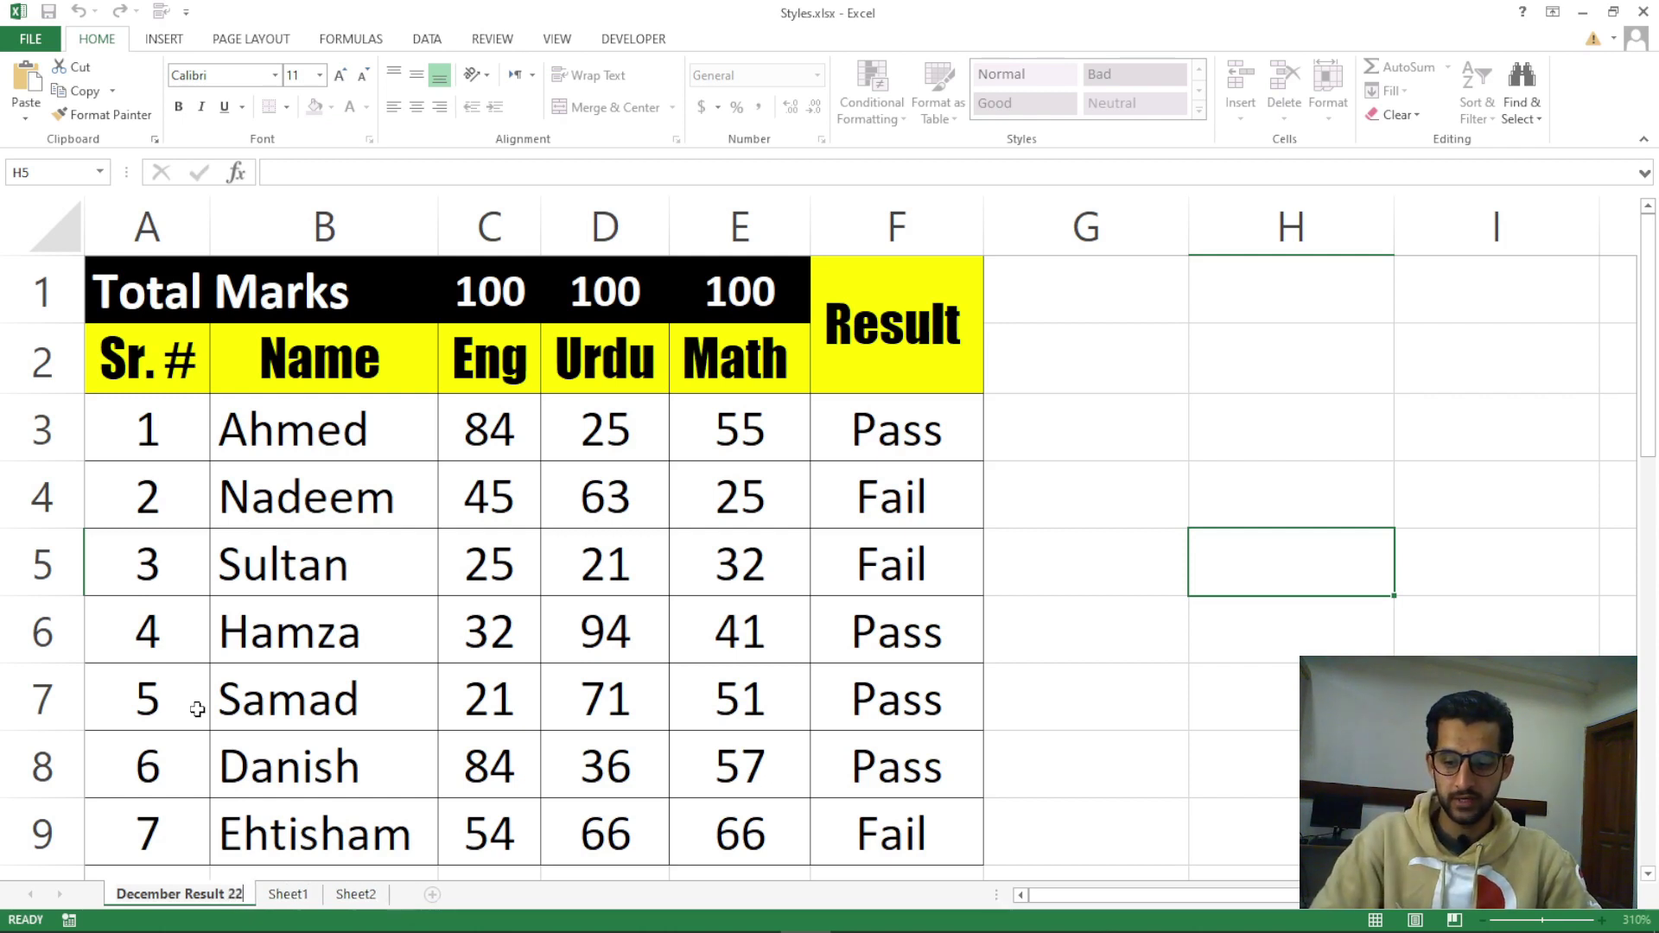
{"action": "key", "text": "Return"}
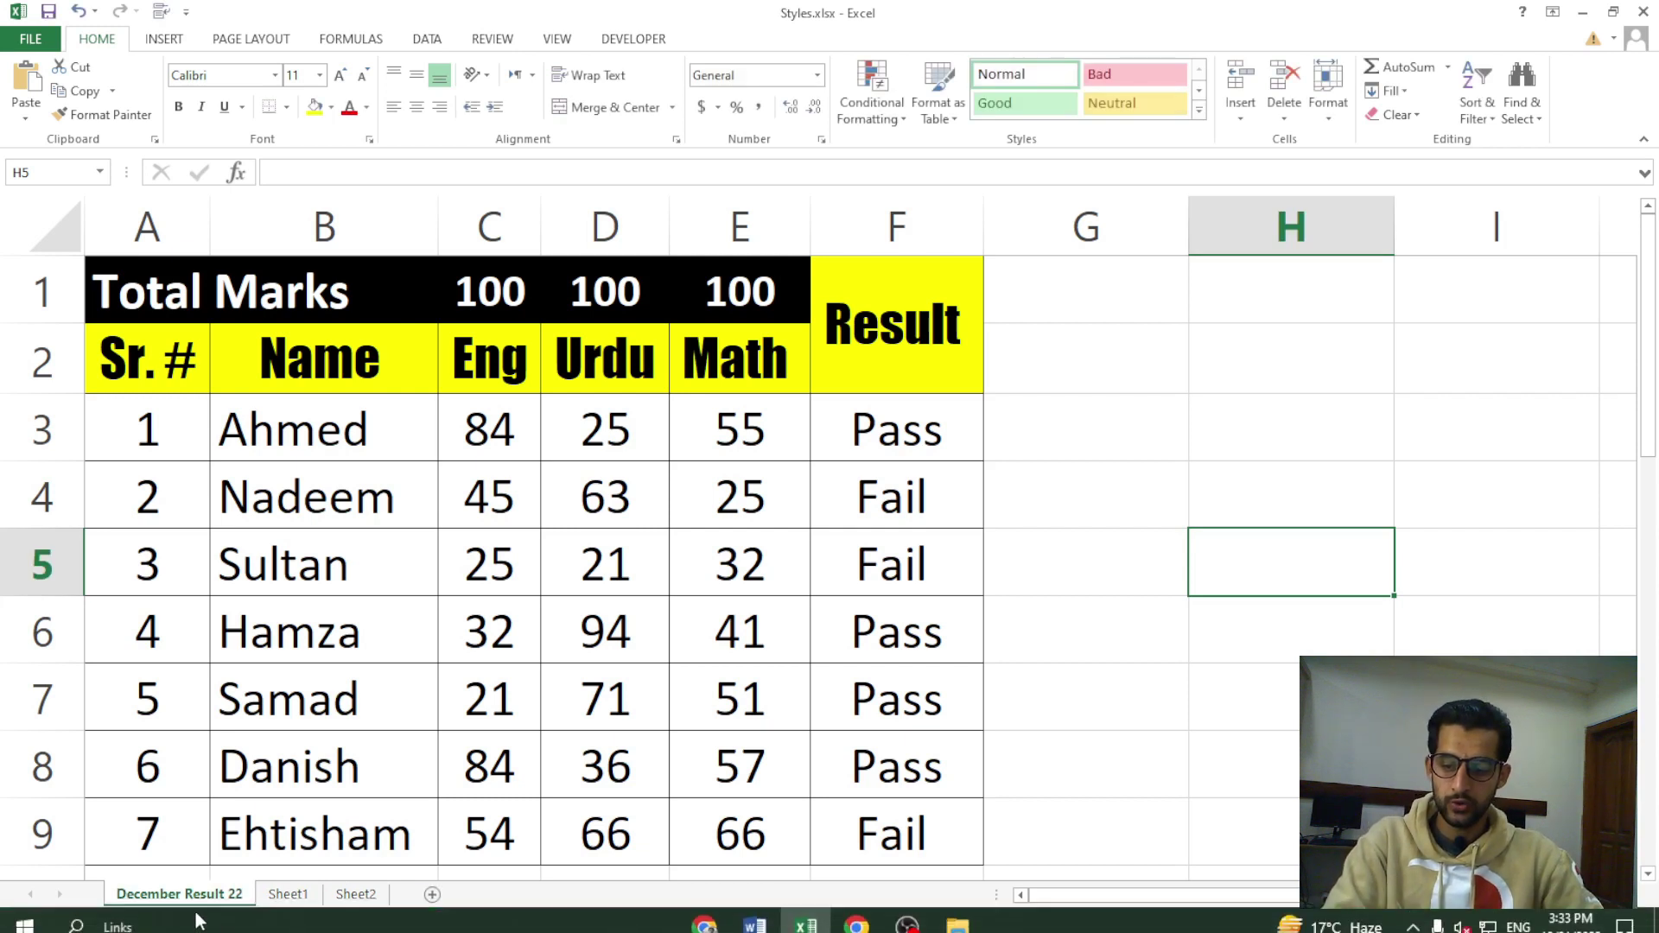
{"action": "right_click", "coordinate": [241, 901]}
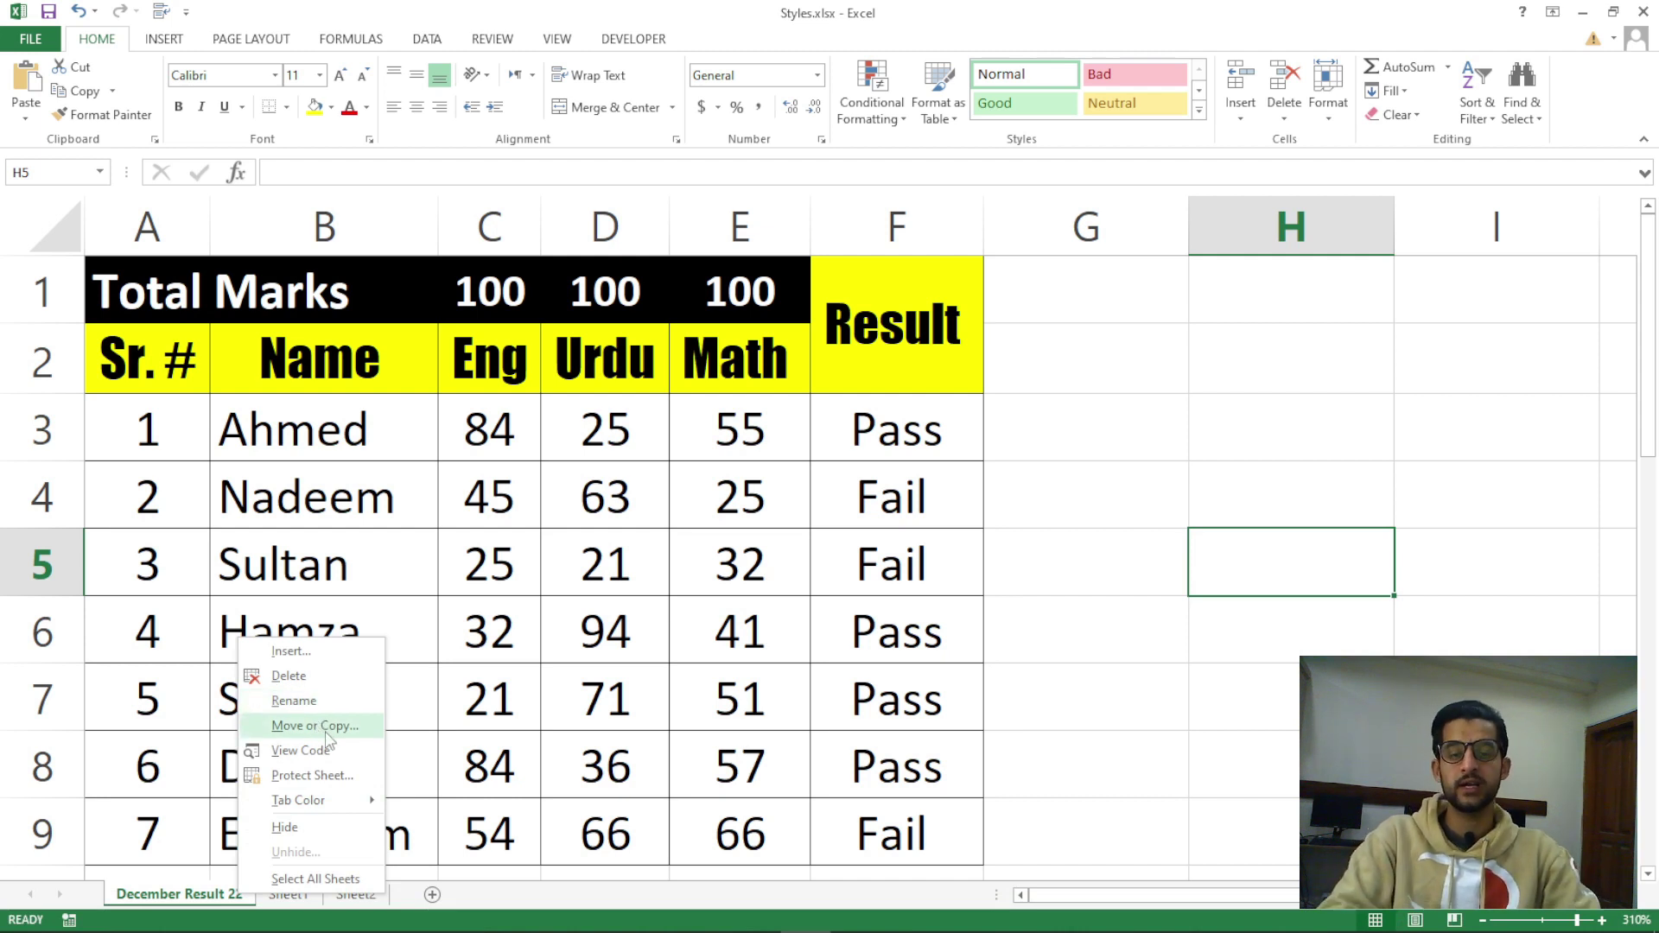
{"action": "left_click", "coordinate": [231, 903]}
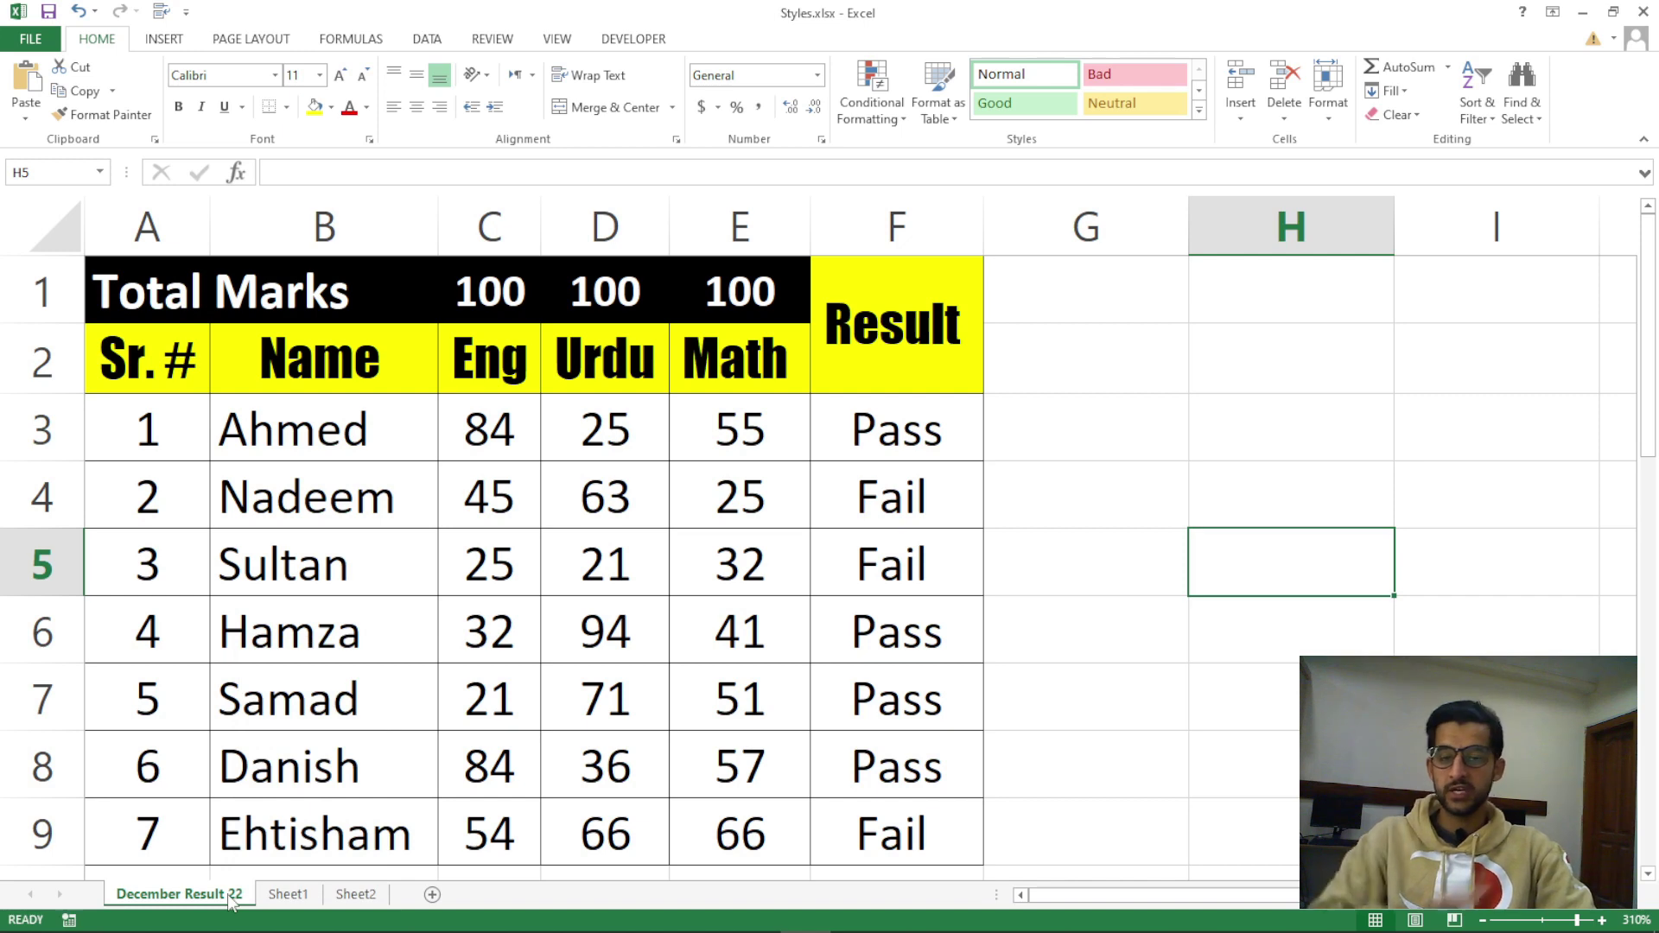
{"action": "left_click", "coordinate": [290, 895]}
{"action": "left_click", "coordinate": [361, 897]}
{"action": "left_click", "coordinate": [298, 897]}
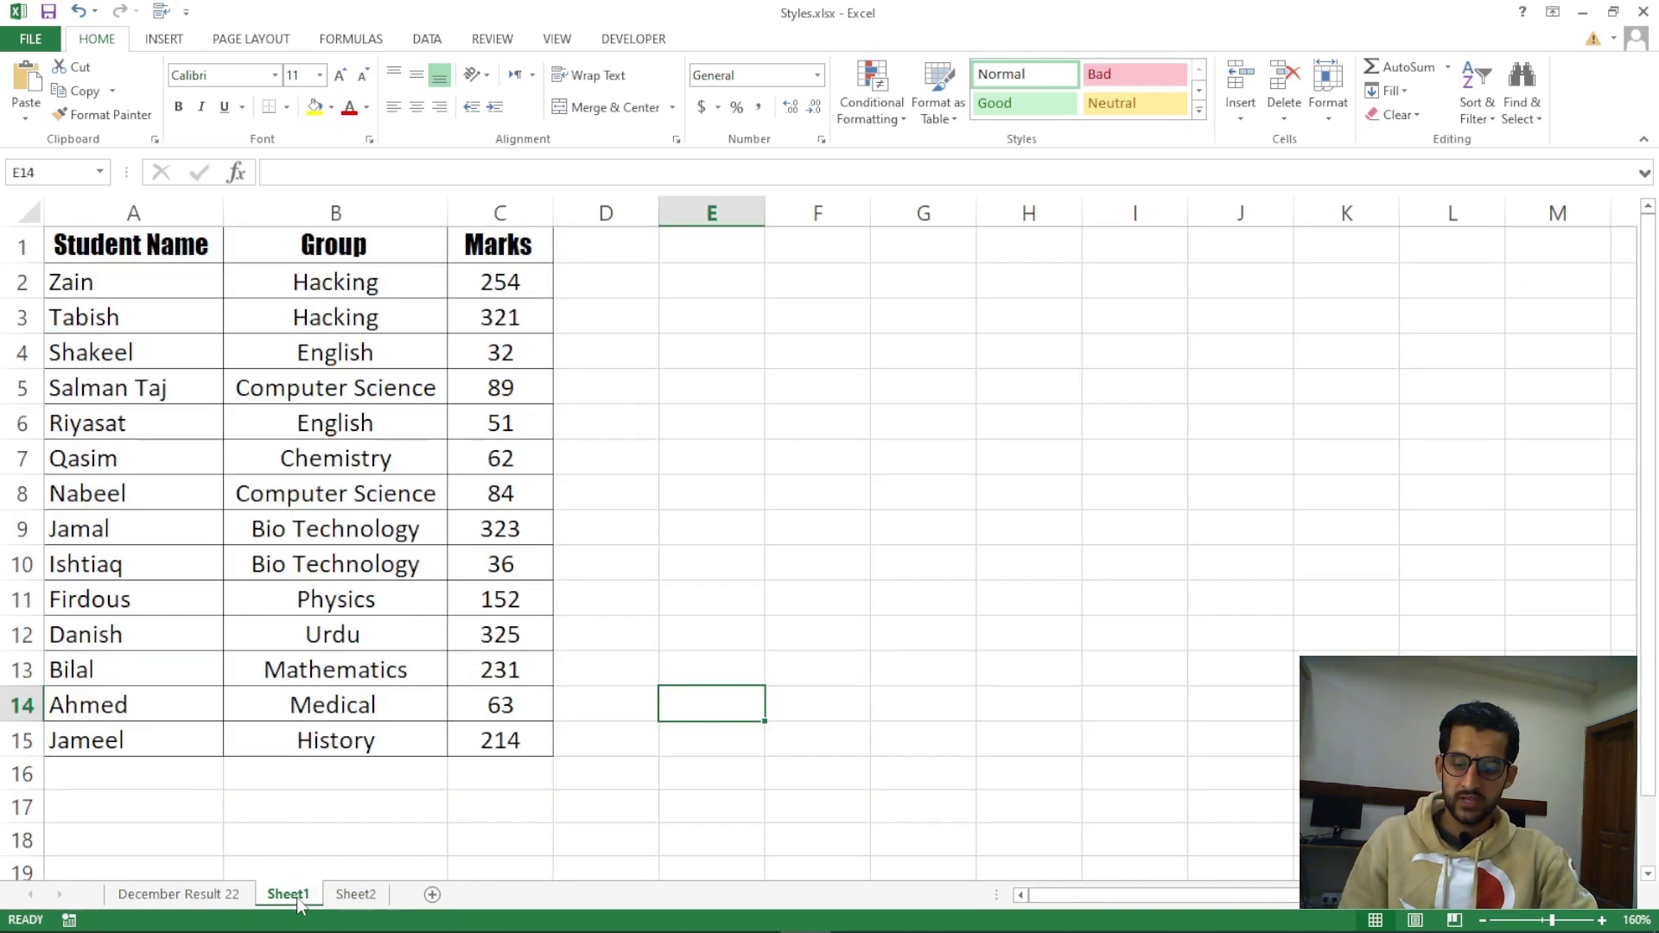
{"action": "right_click", "coordinate": [295, 899]}
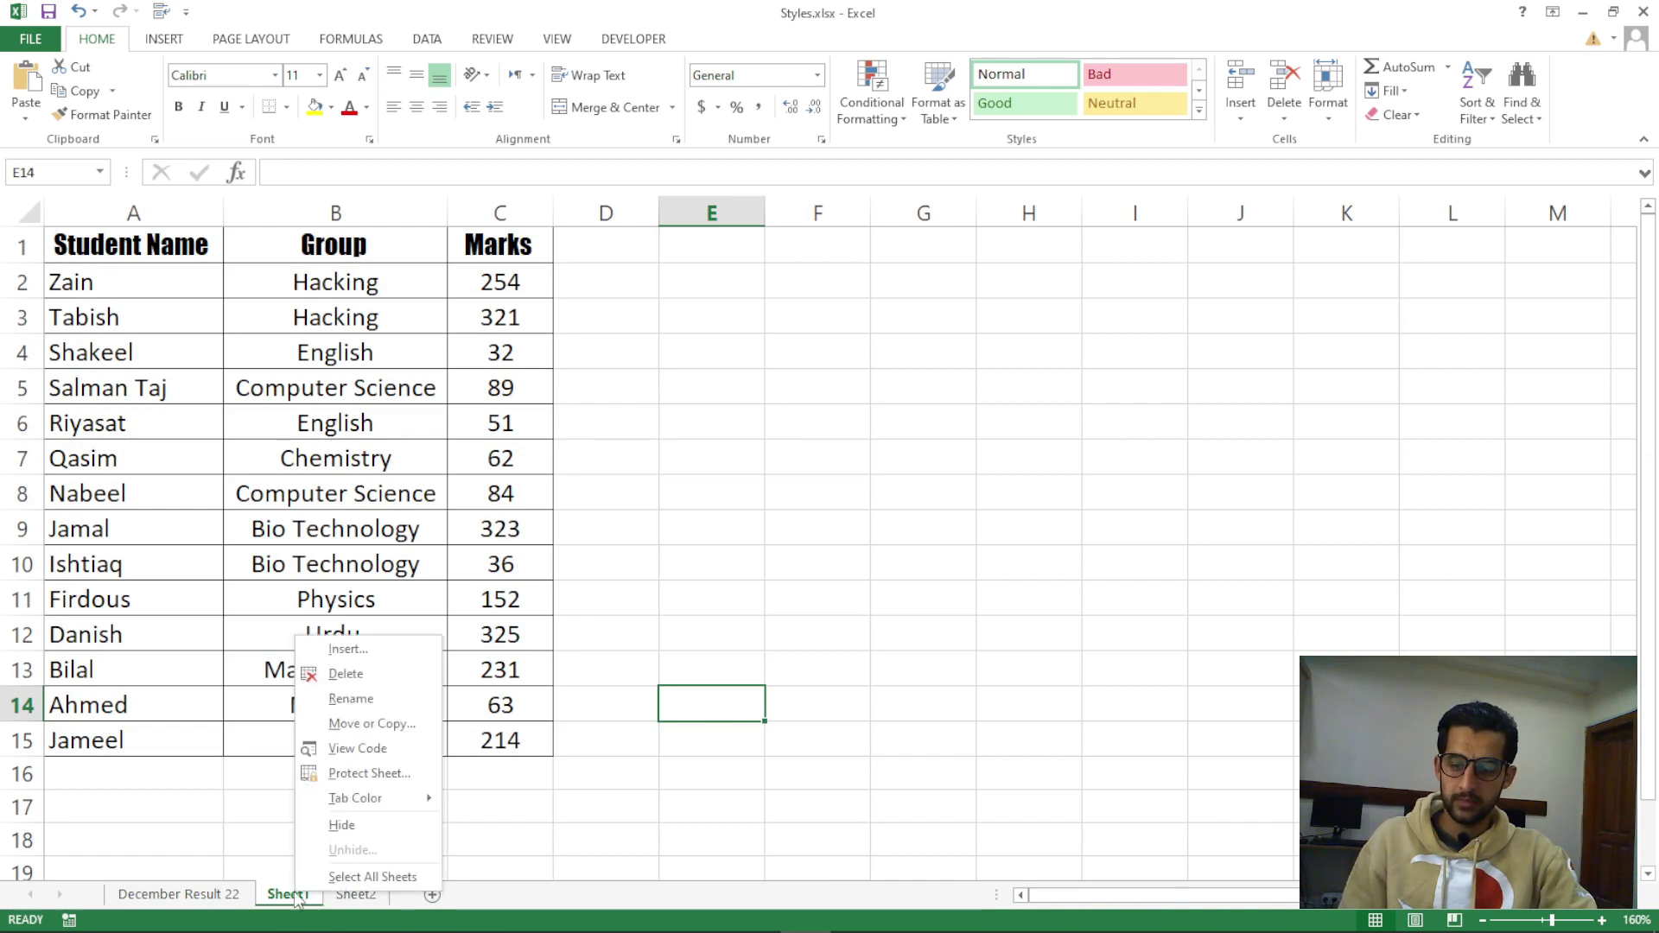
{"action": "left_click", "coordinate": [299, 899]}
{"action": "right_click", "coordinate": [303, 898]}
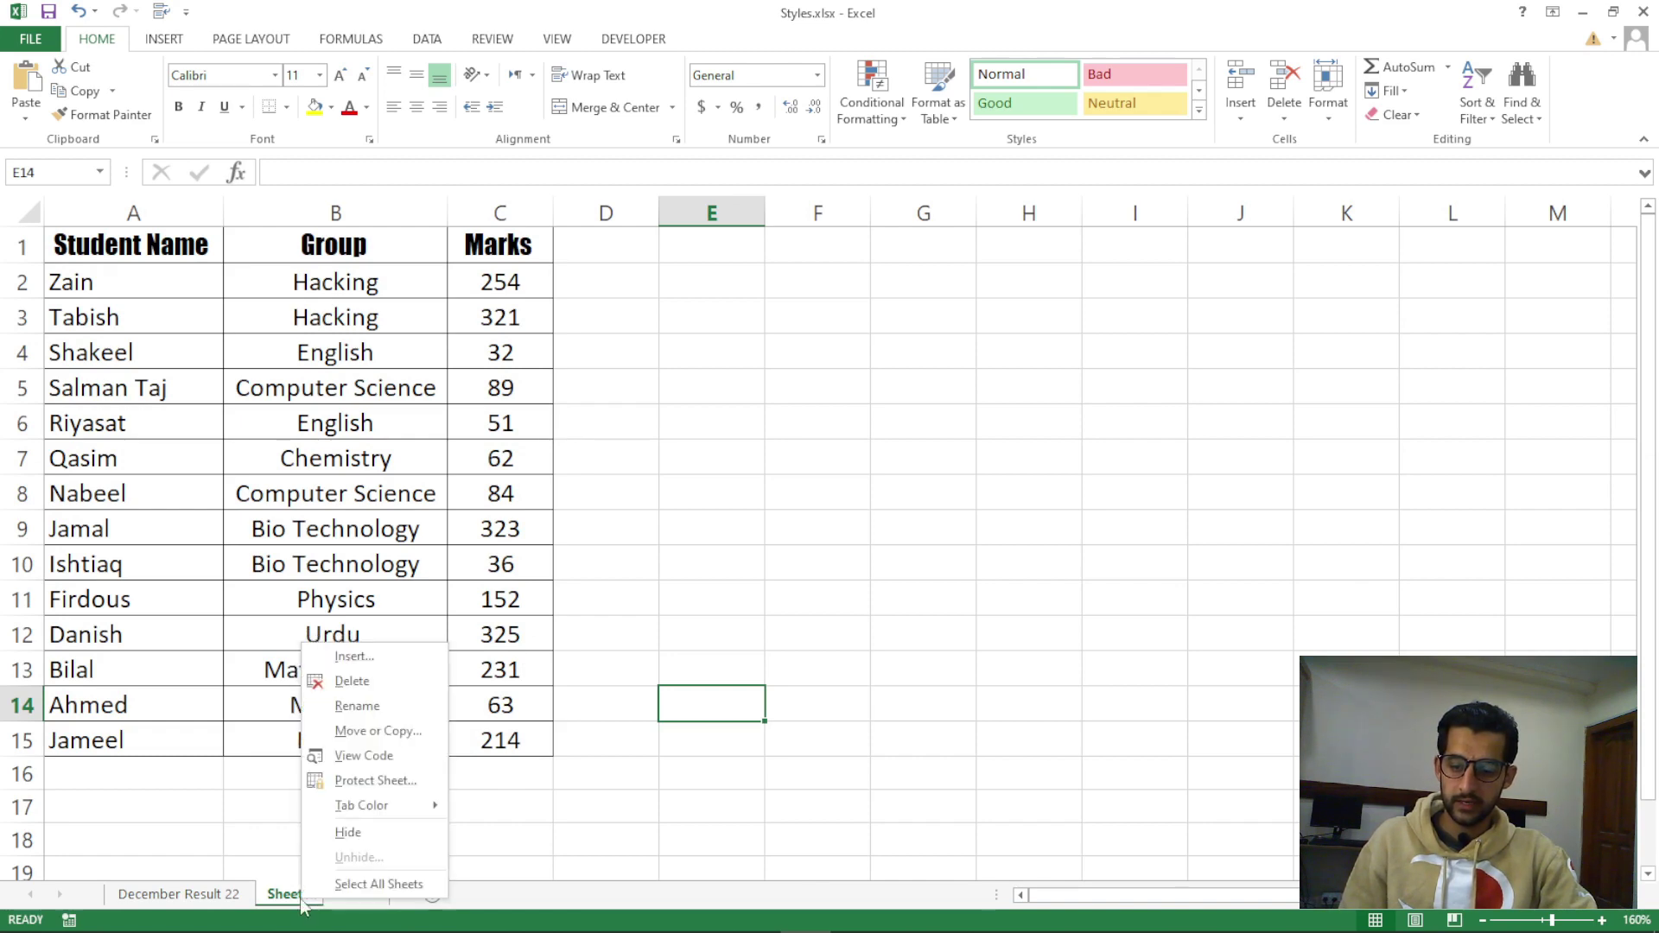
{"action": "left_click", "coordinate": [372, 731]}
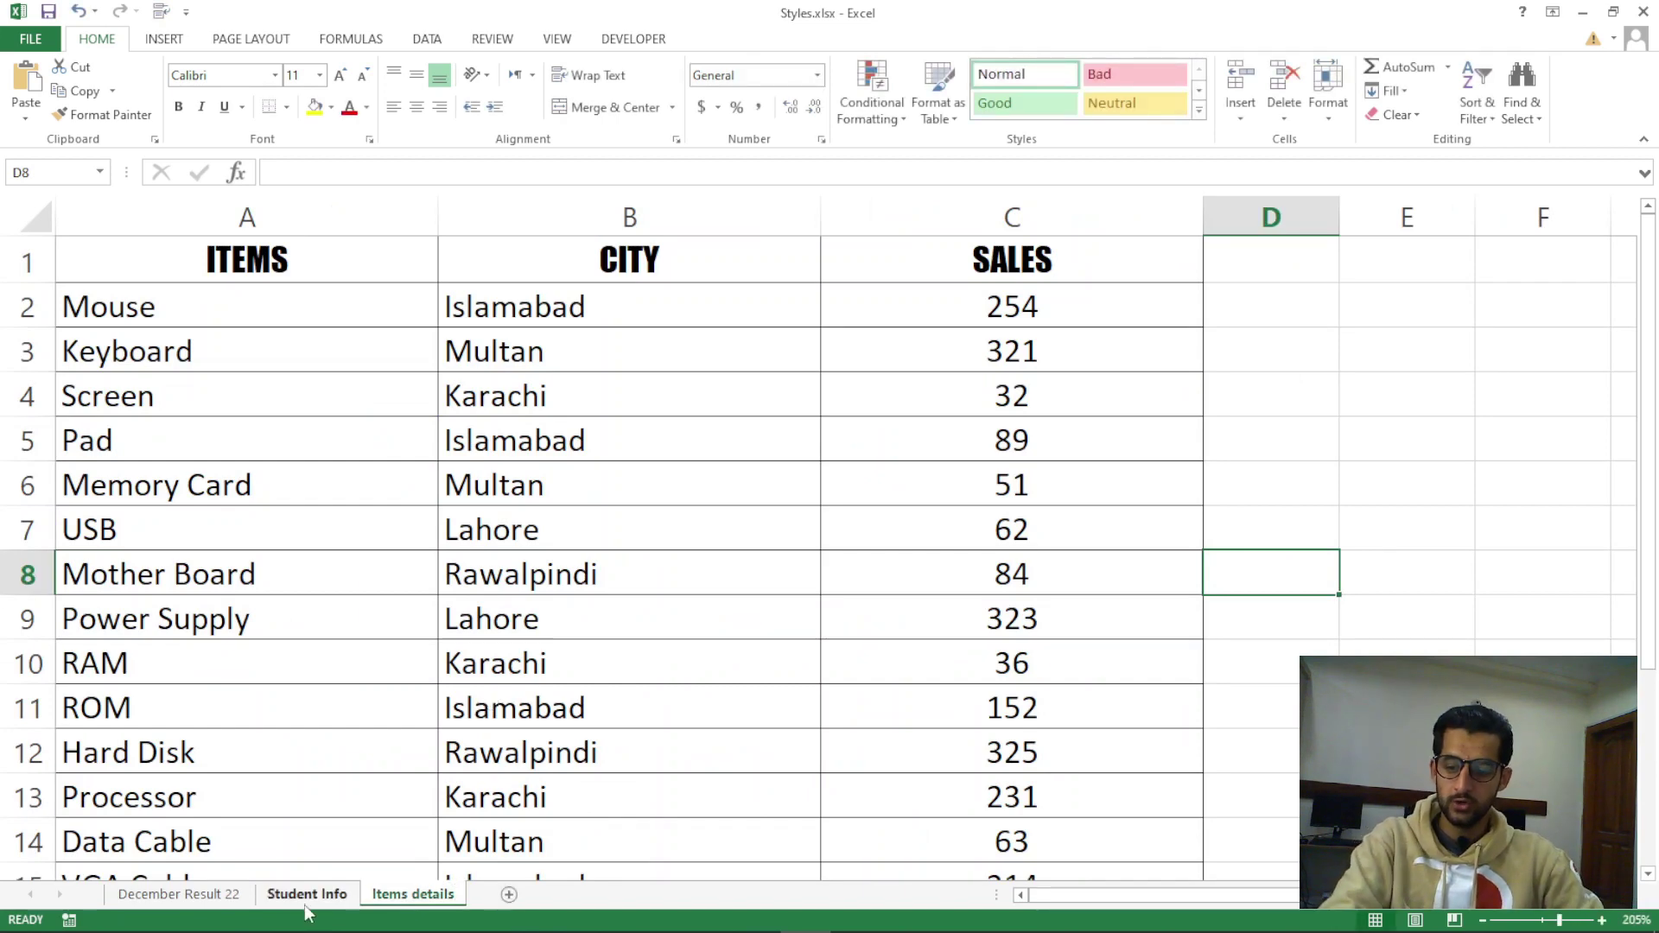
{"action": "left_click", "coordinate": [306, 897]}
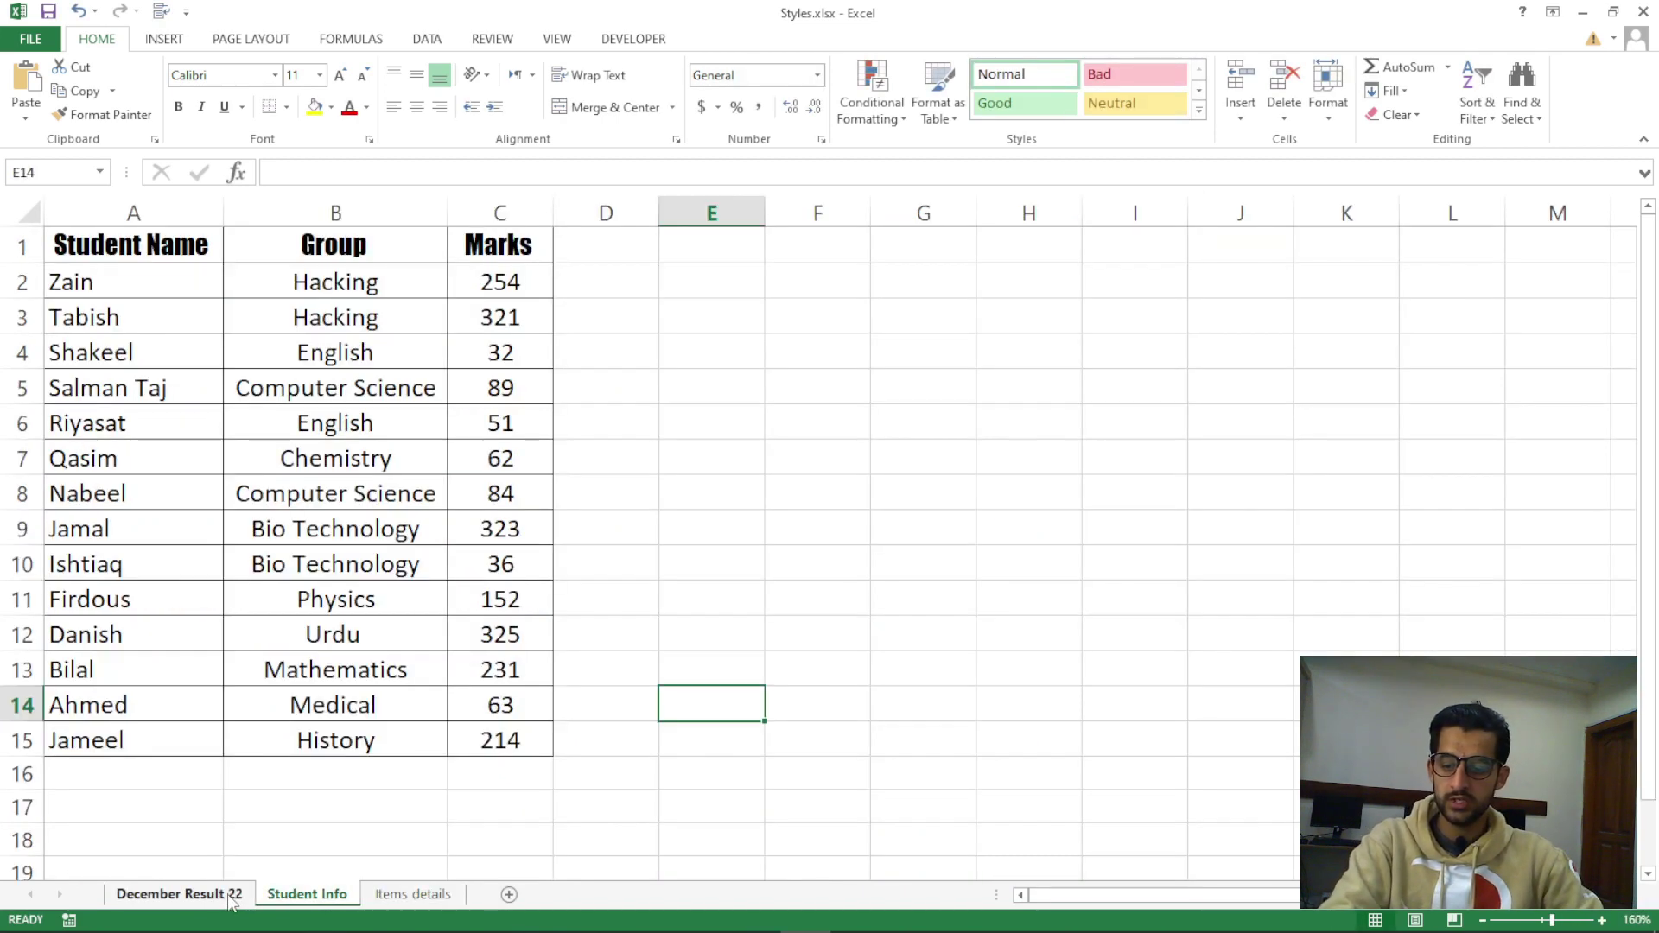
{"action": "left_click", "coordinate": [178, 894]}
{"action": "left_click", "coordinate": [307, 894]}
{"action": "left_click", "coordinate": [380, 897]}
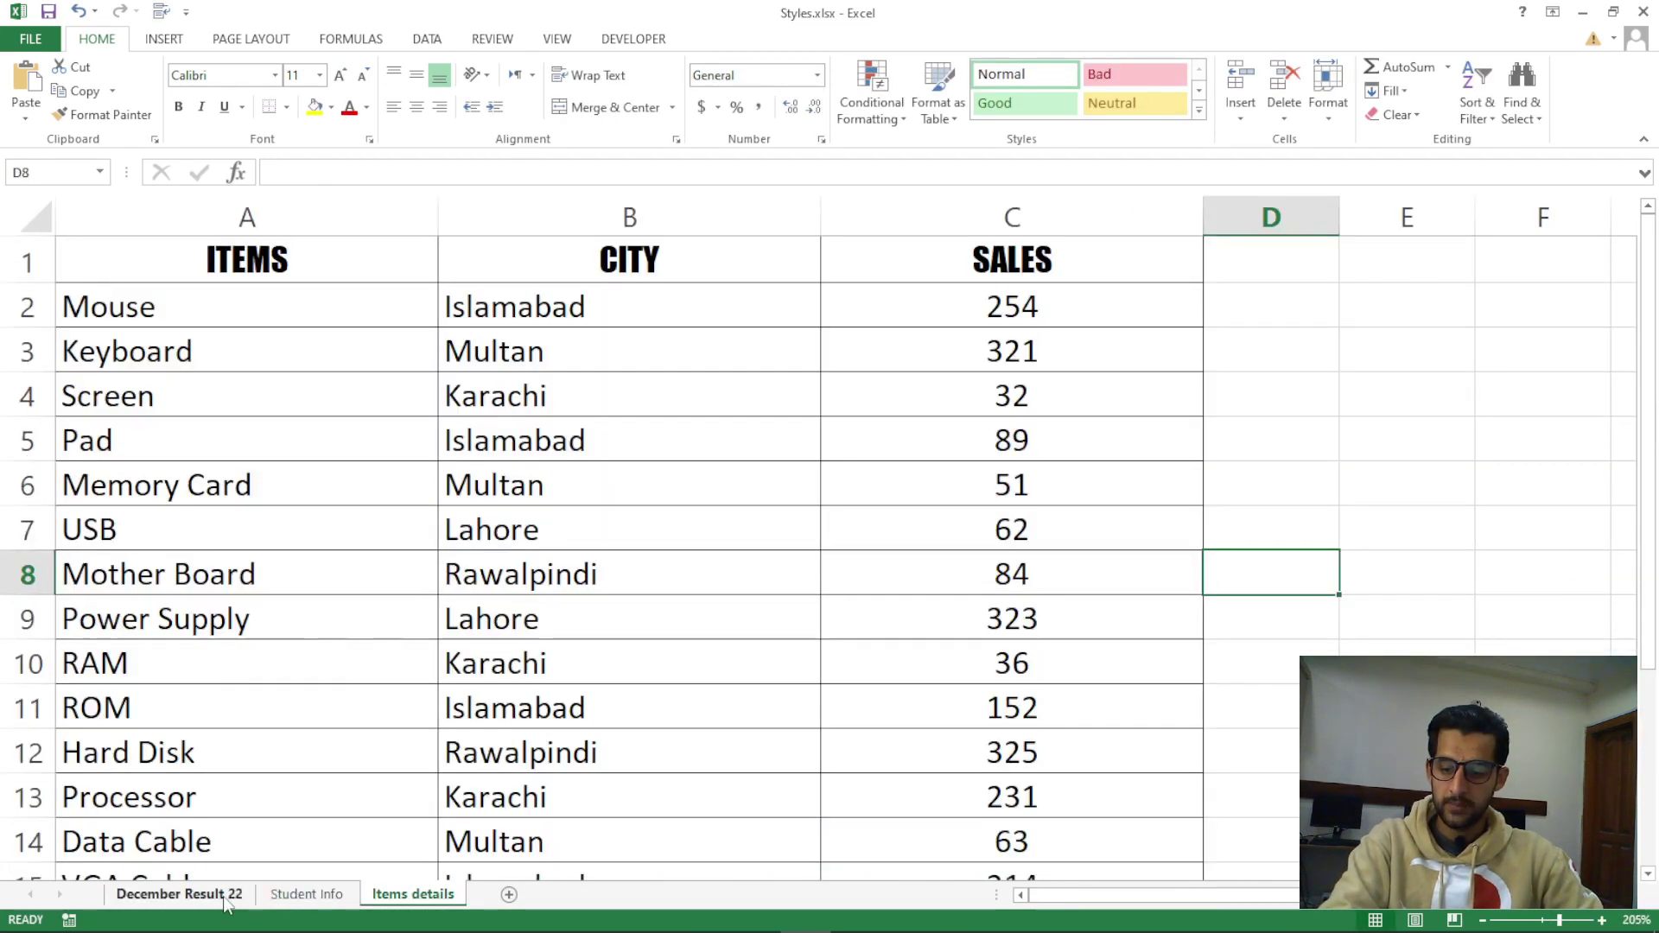
{"action": "left_click", "coordinate": [247, 895]}
Use Move or Copy with (move to end) to place December Result 22 after Items details
{"action": "right_click", "coordinate": [240, 903]}
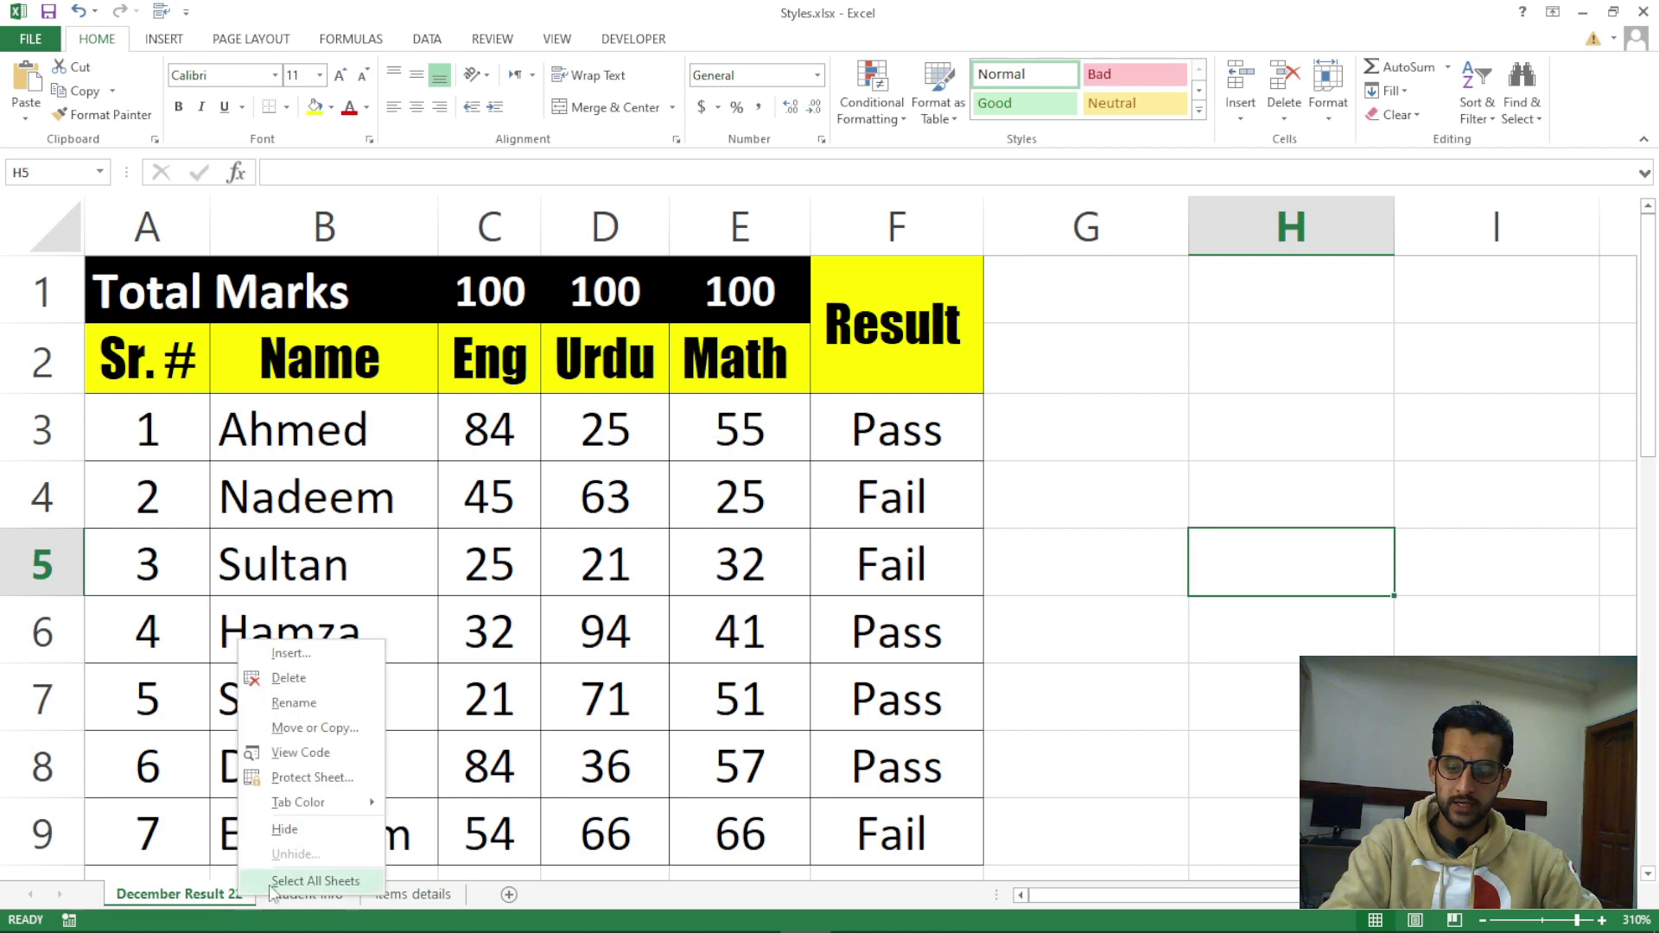
{"action": "left_click", "coordinate": [328, 733]}
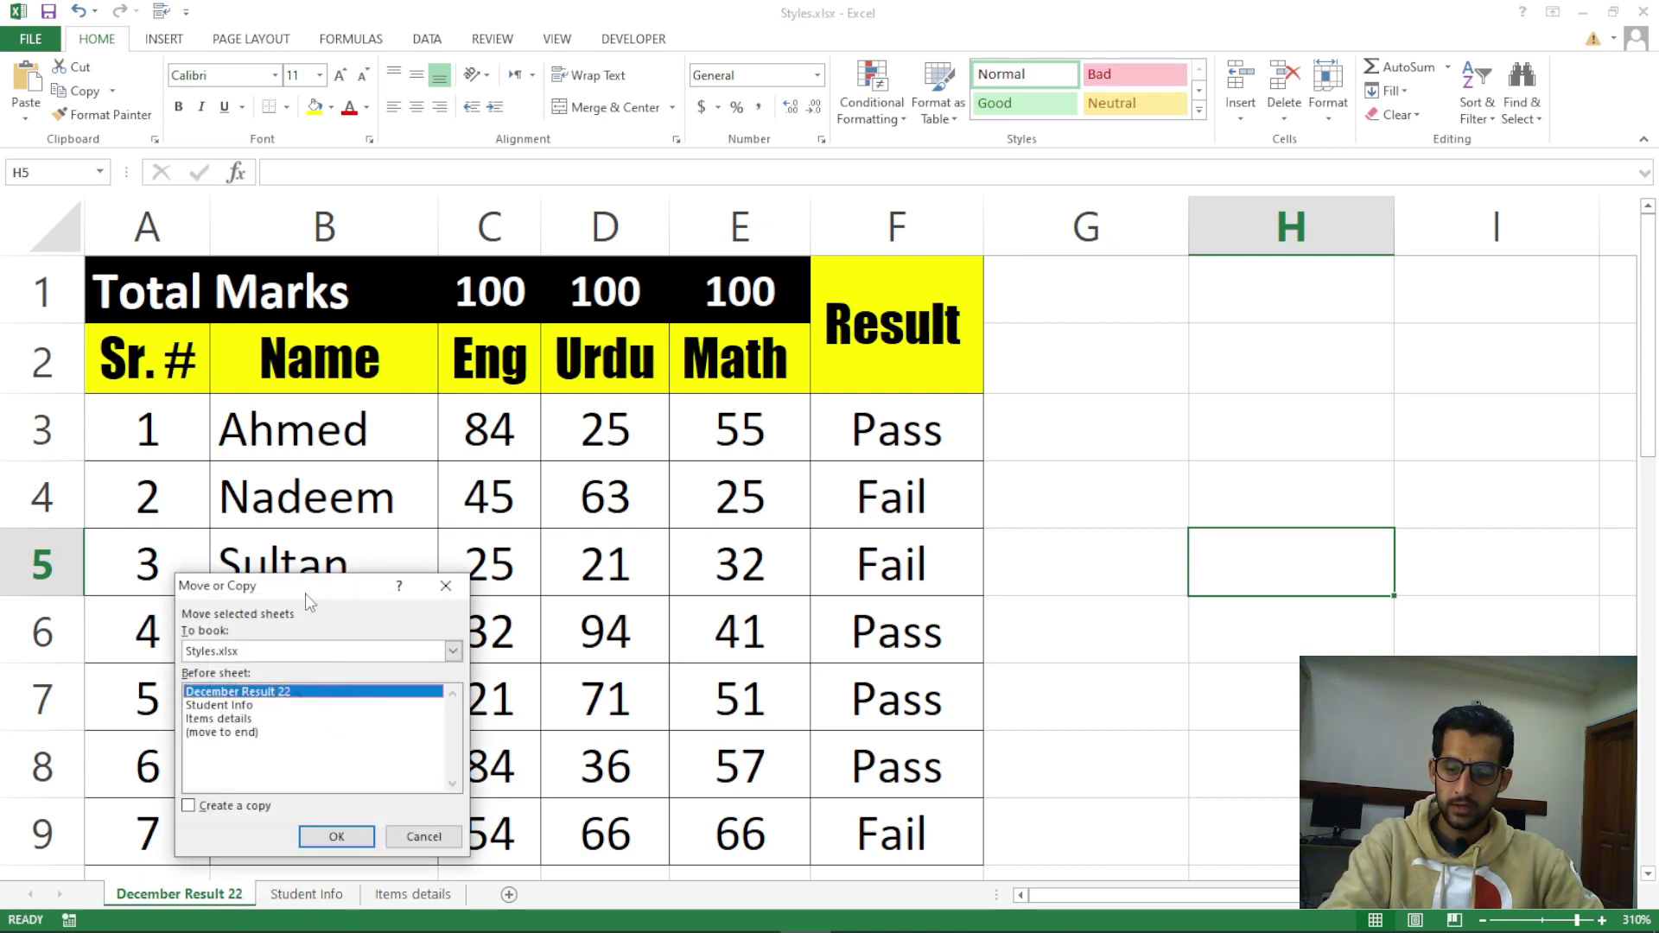
{"action": "left_click_drag", "start_coordinate": [304, 591], "coordinate": [904, 414]}
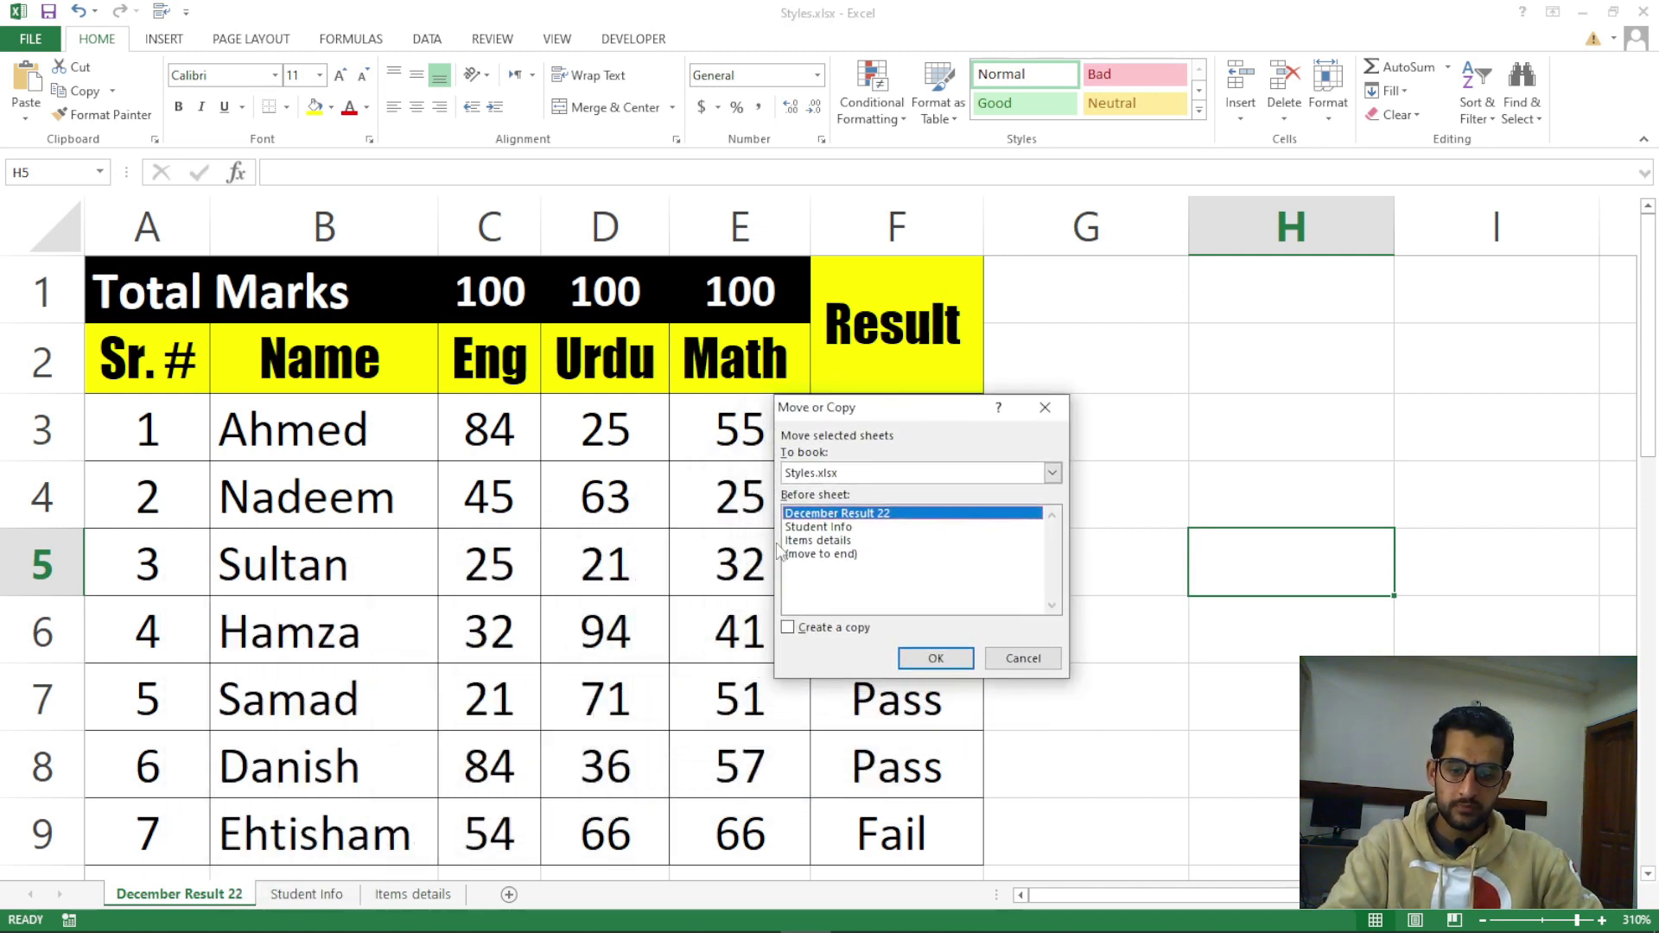
{"action": "left_click", "coordinate": [828, 555]}
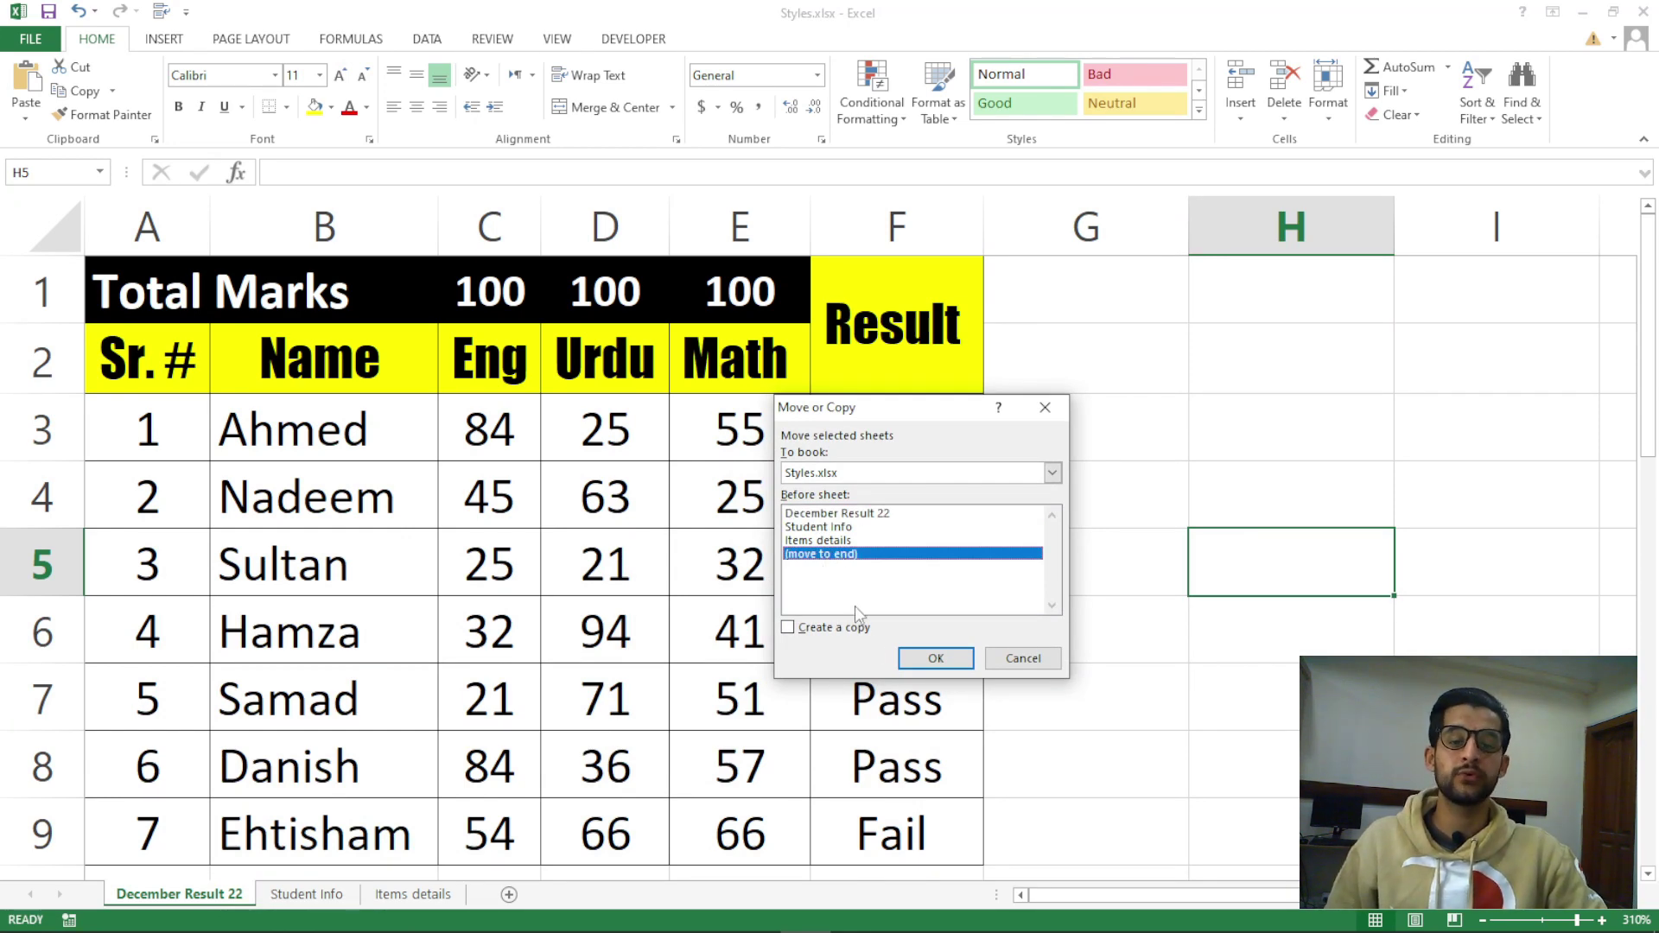
{"action": "left_click", "coordinate": [933, 659]}
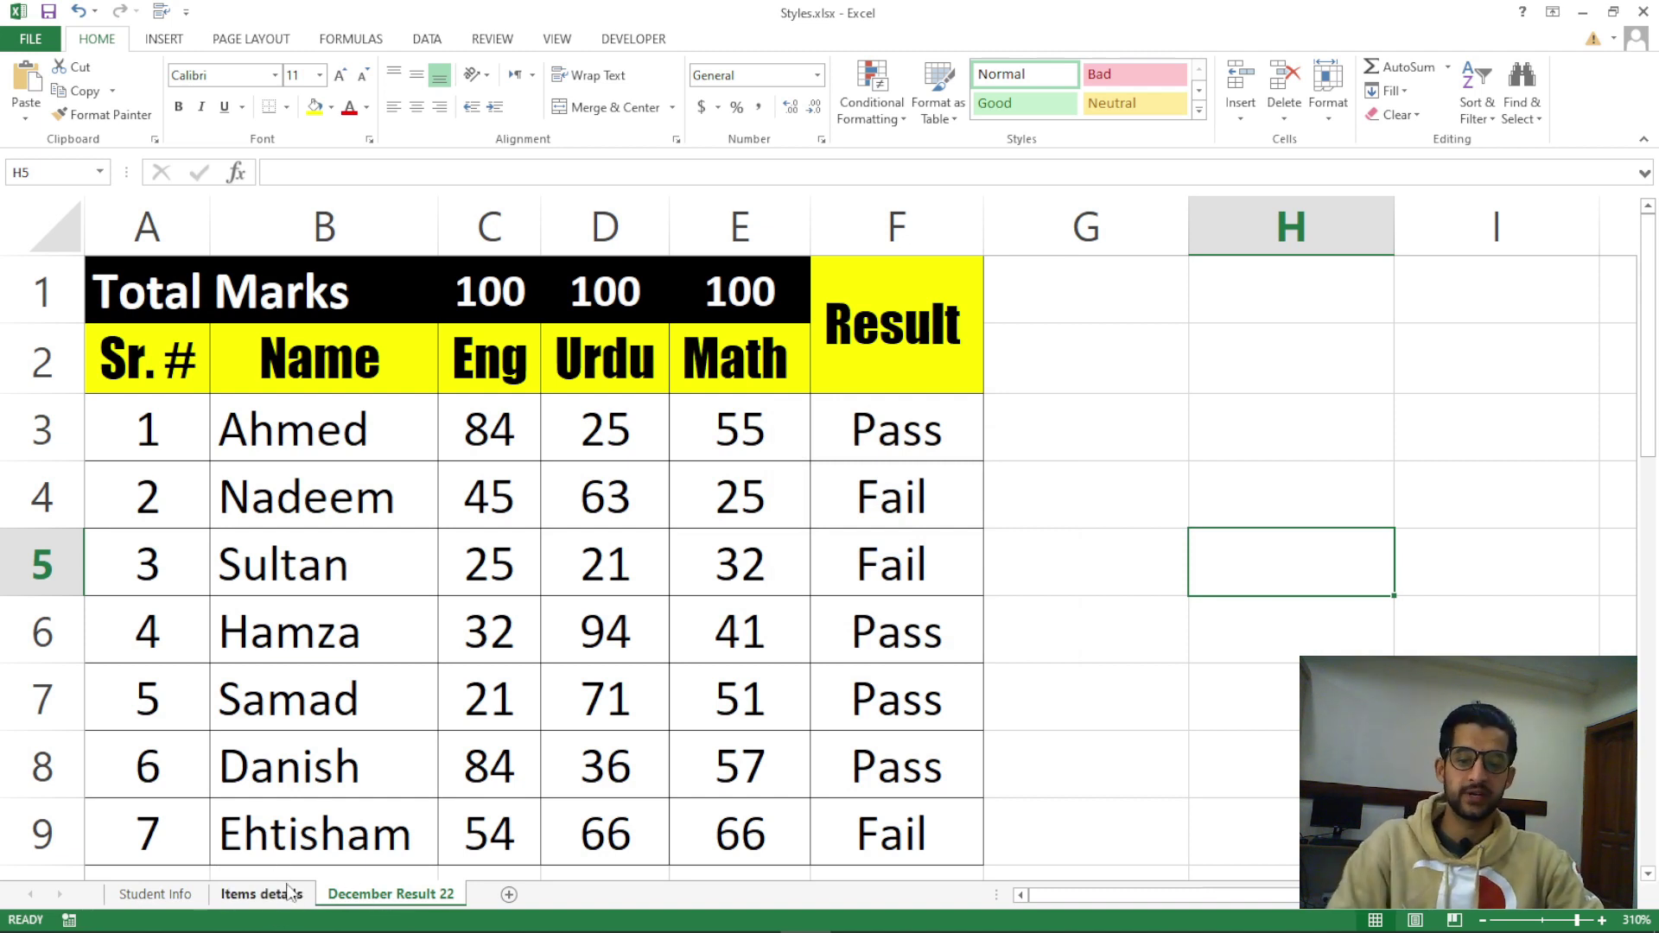
Bring up Move or Copy for December Result 22 and cancel it unchanged
{"action": "right_click", "coordinate": [350, 900]}
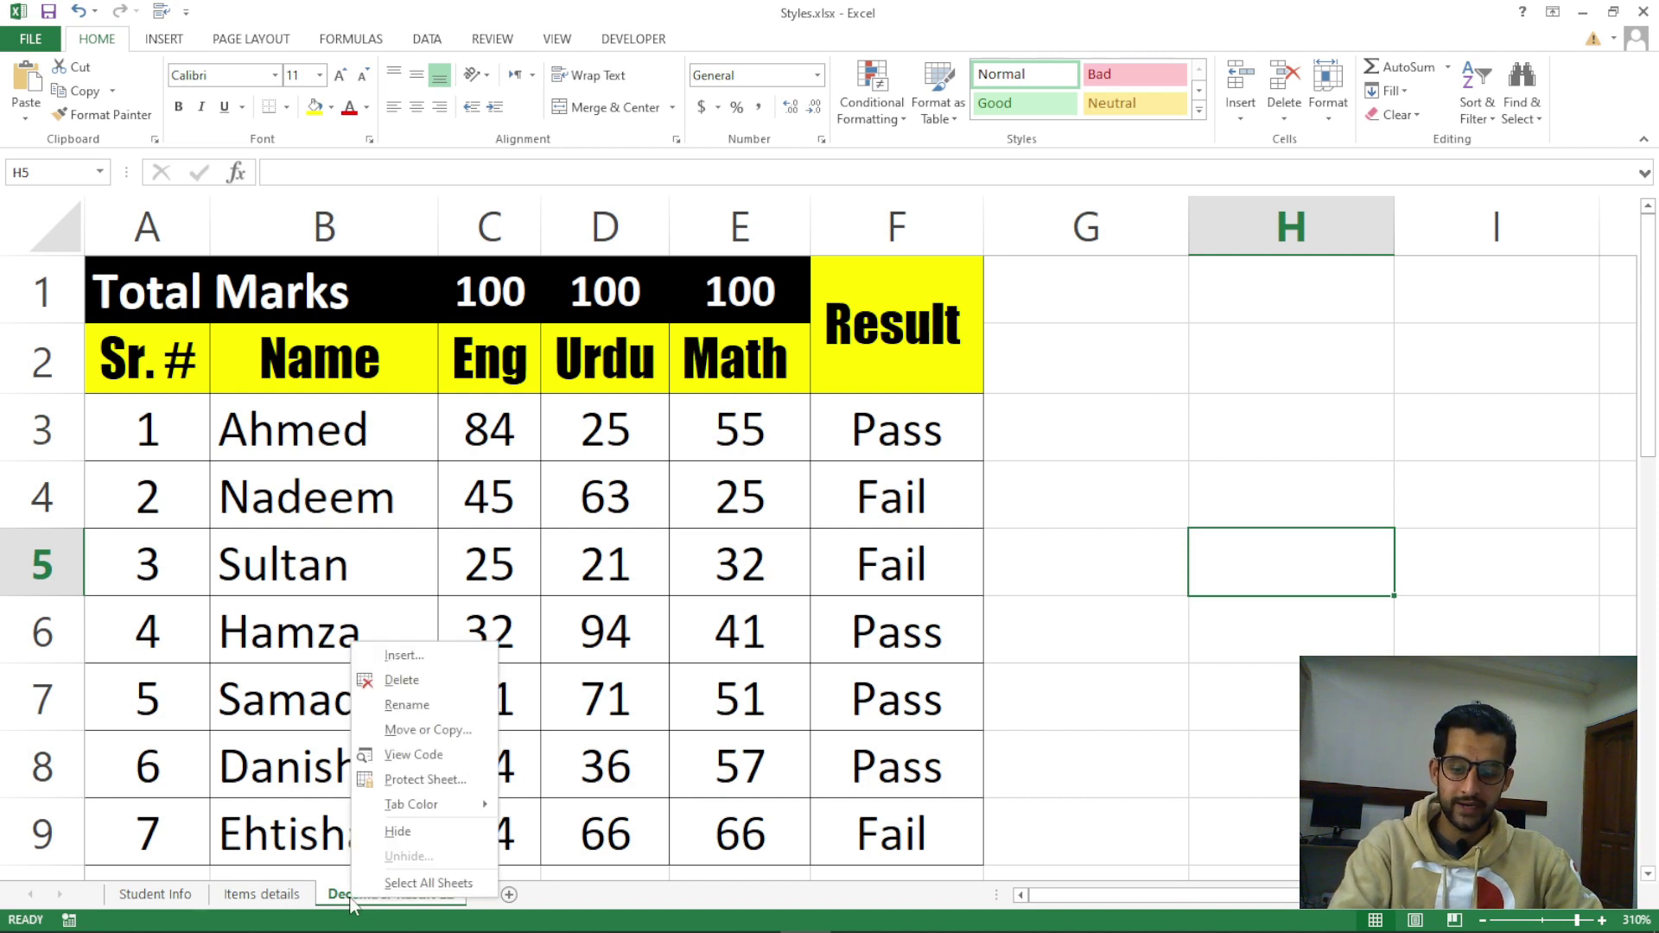
{"action": "left_click", "coordinate": [423, 731]}
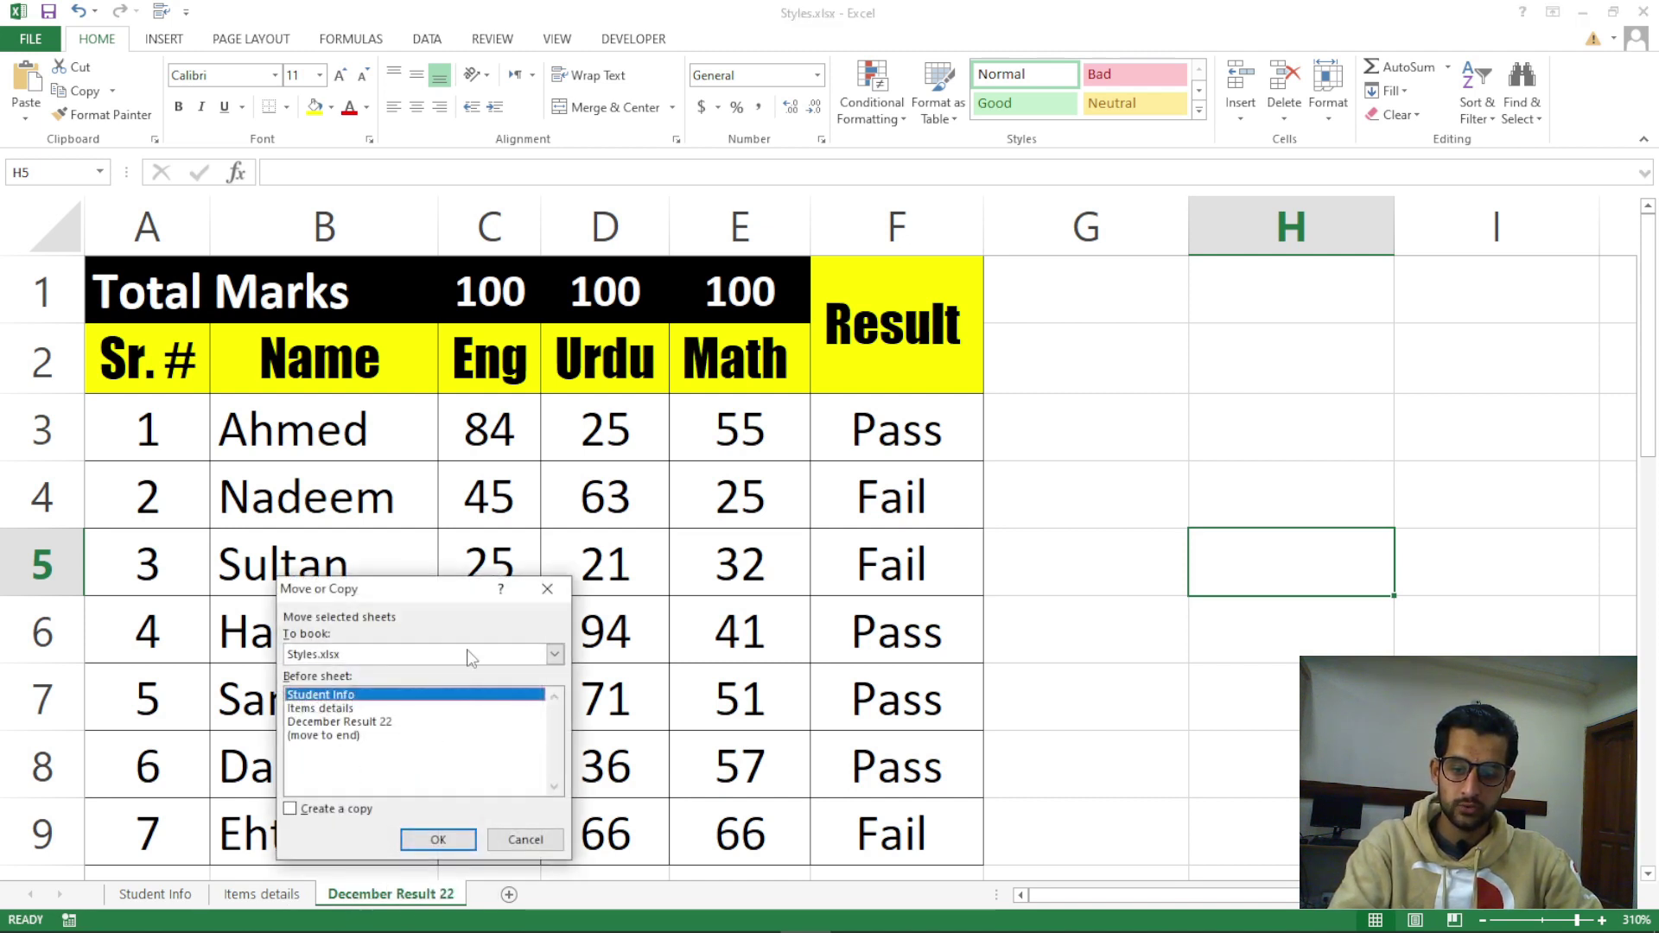
{"action": "left_click_drag", "start_coordinate": [397, 595], "coordinate": [1104, 503]}
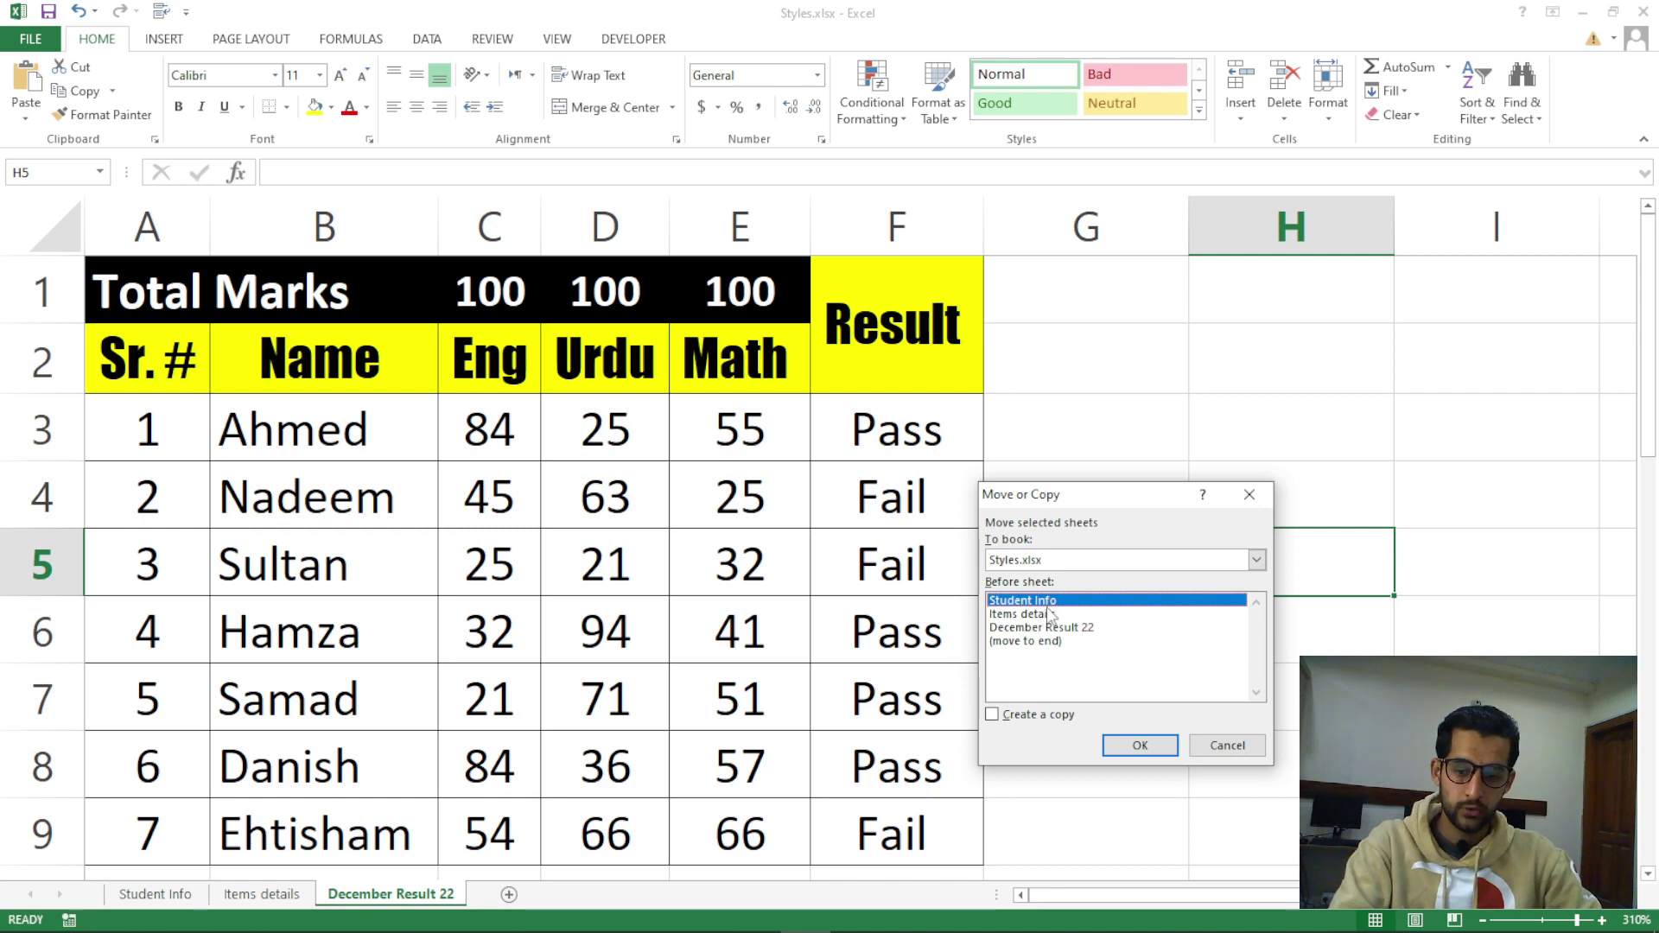
{"action": "left_click_drag", "start_coordinate": [1251, 500], "coordinate": [1252, 502]}
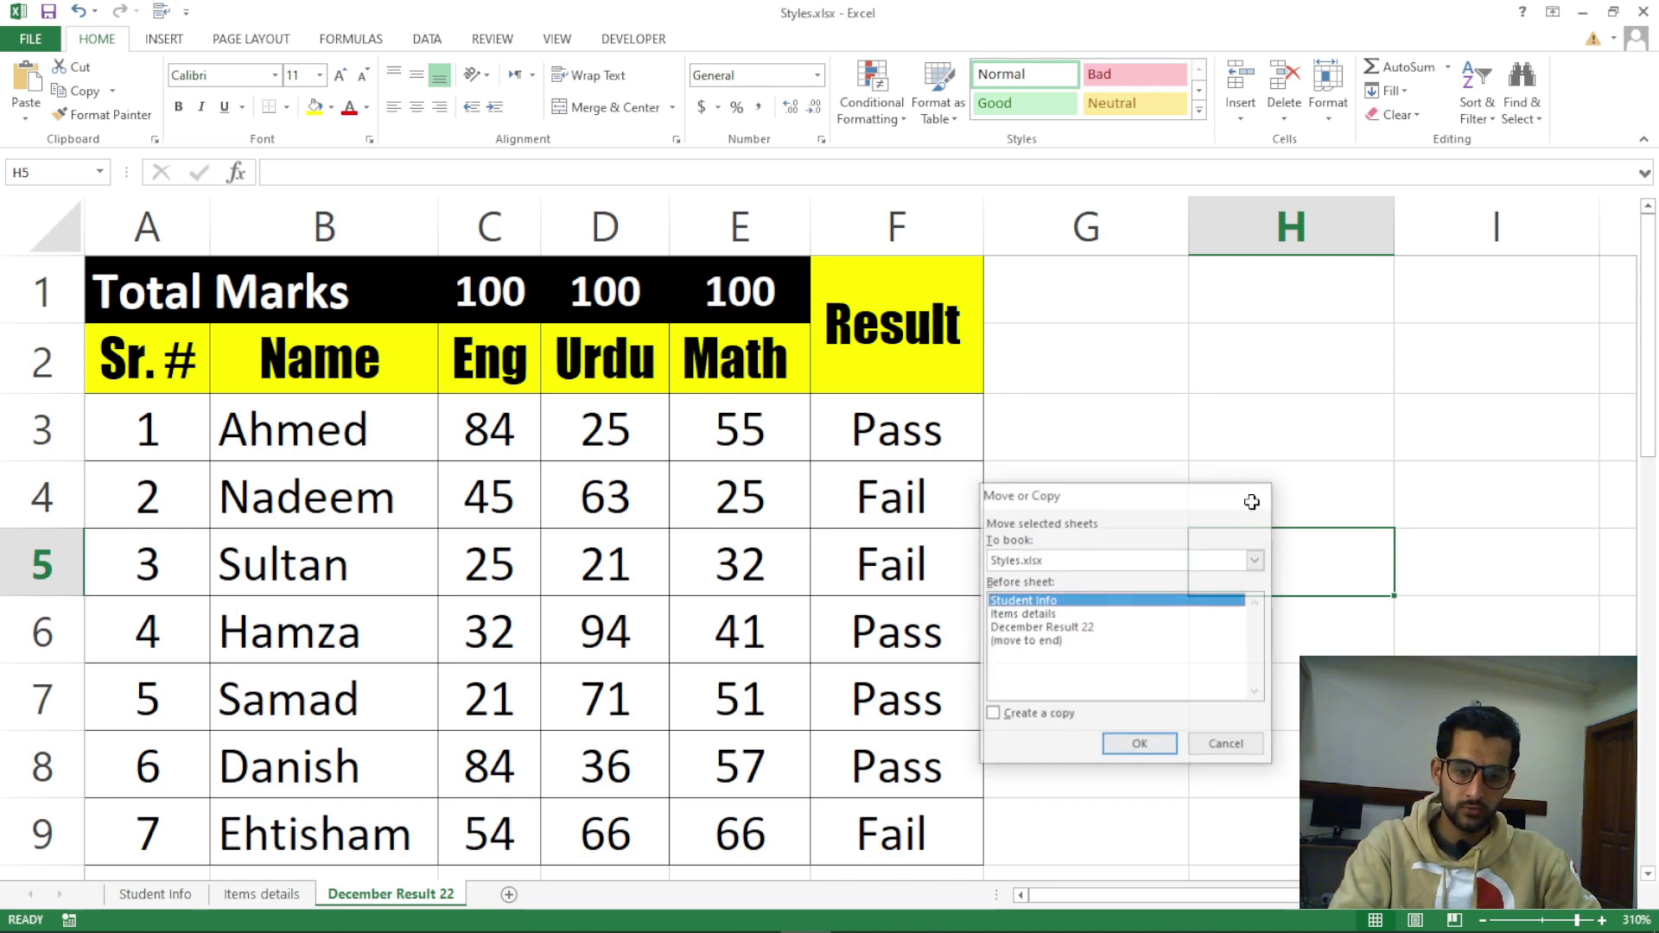
{"action": "key", "text": "Escape"}
{"action": "left_click", "coordinate": [859, 635]}
Reopen Move or Copy and move December Result 22 before Items details
{"action": "right_click", "coordinate": [446, 899]}
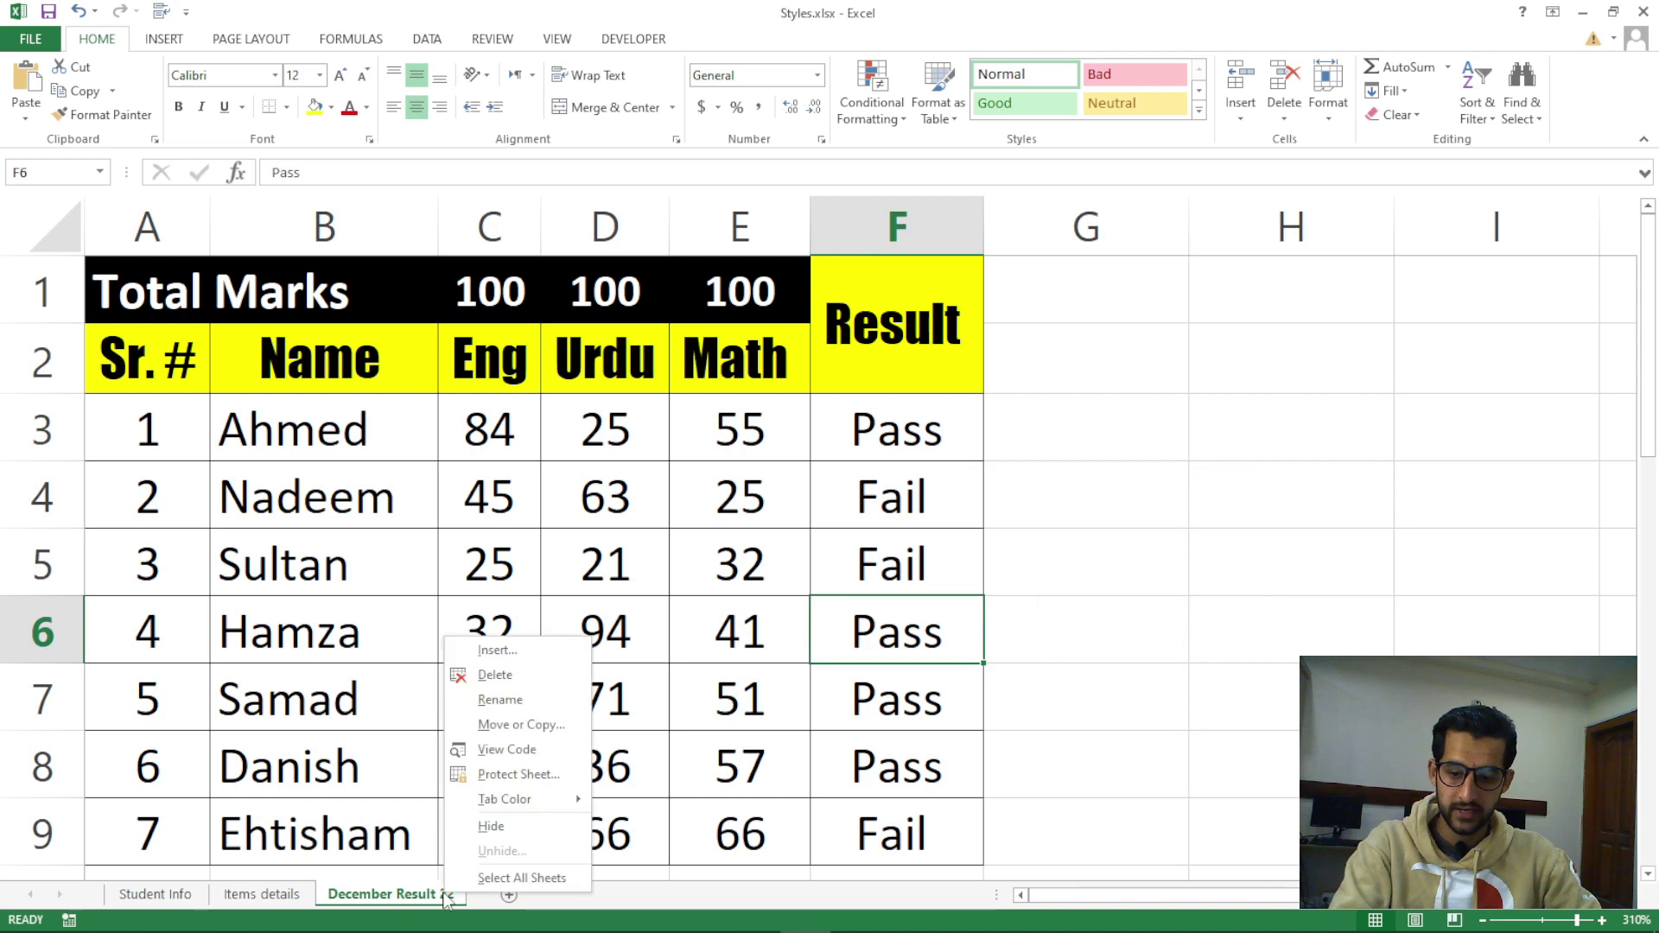
{"action": "left_click", "coordinate": [497, 726]}
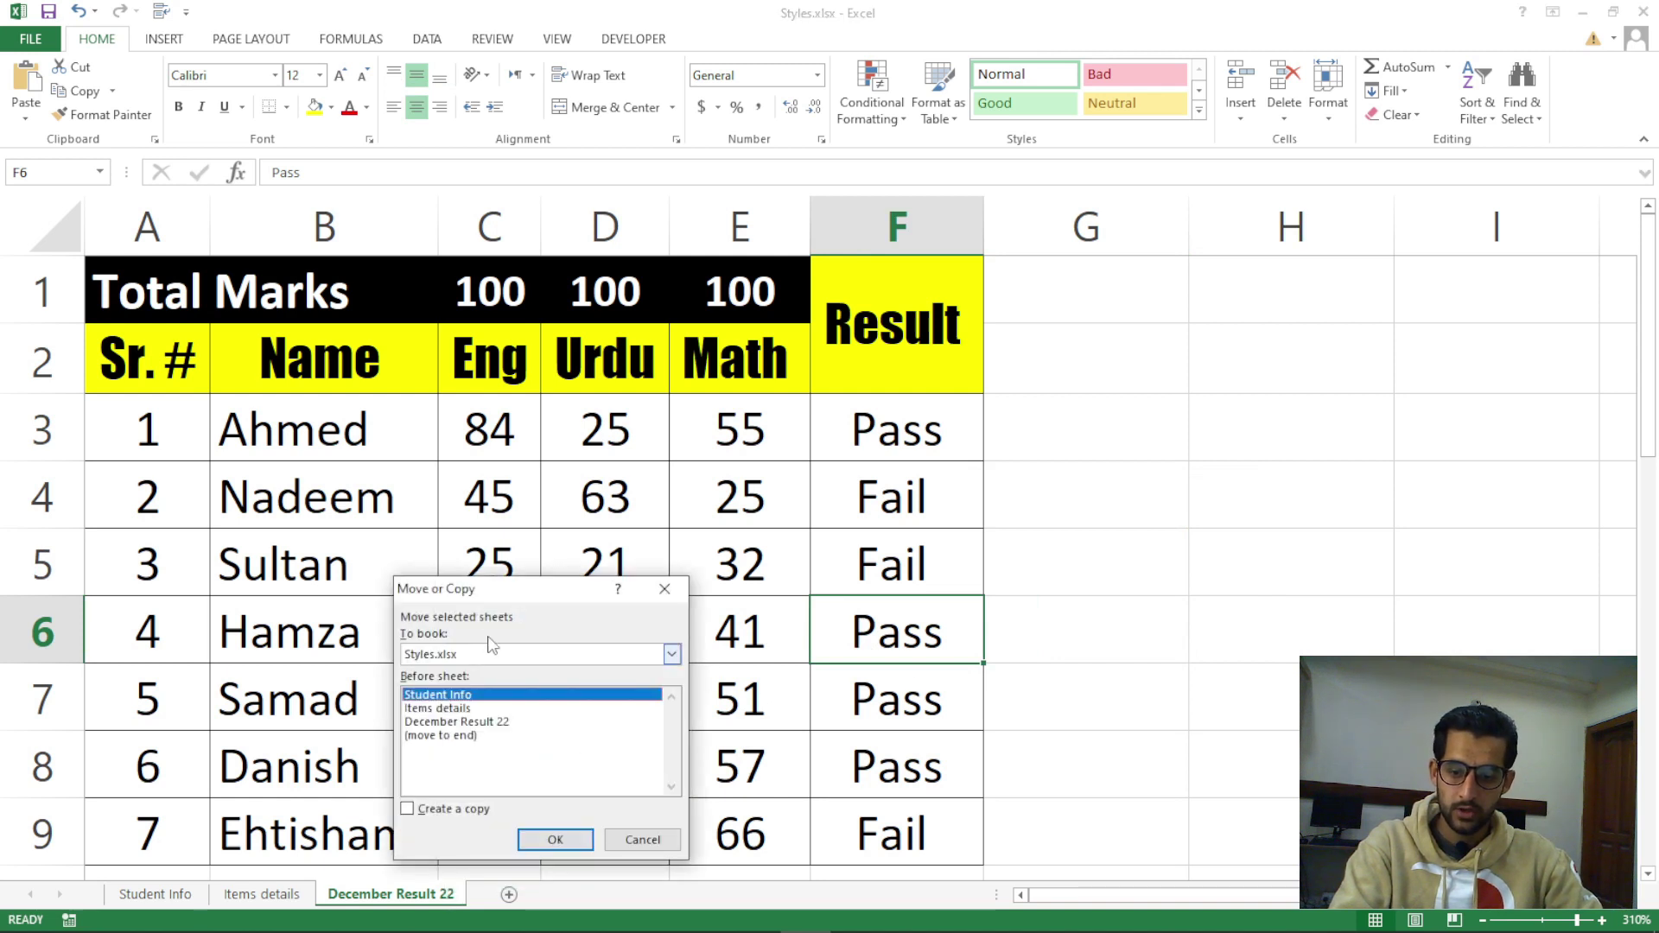
{"action": "left_click_drag", "start_coordinate": [489, 591], "coordinate": [1023, 557]}
{"action": "left_click", "coordinate": [1001, 662]}
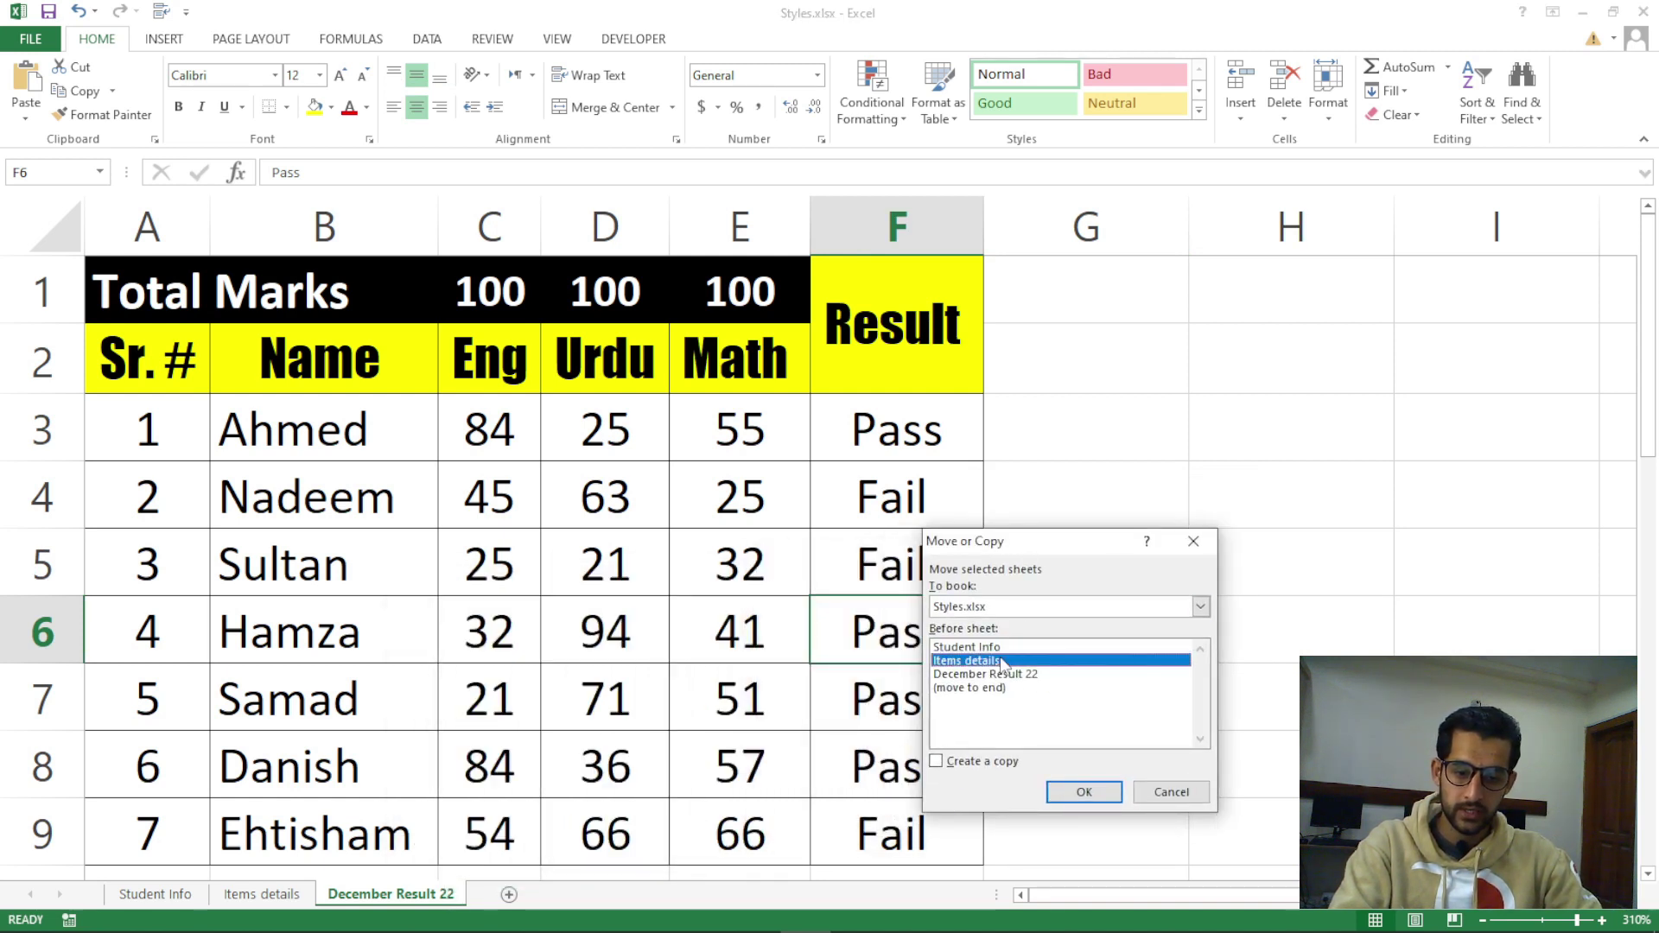
{"action": "left_click", "coordinate": [1022, 676]}
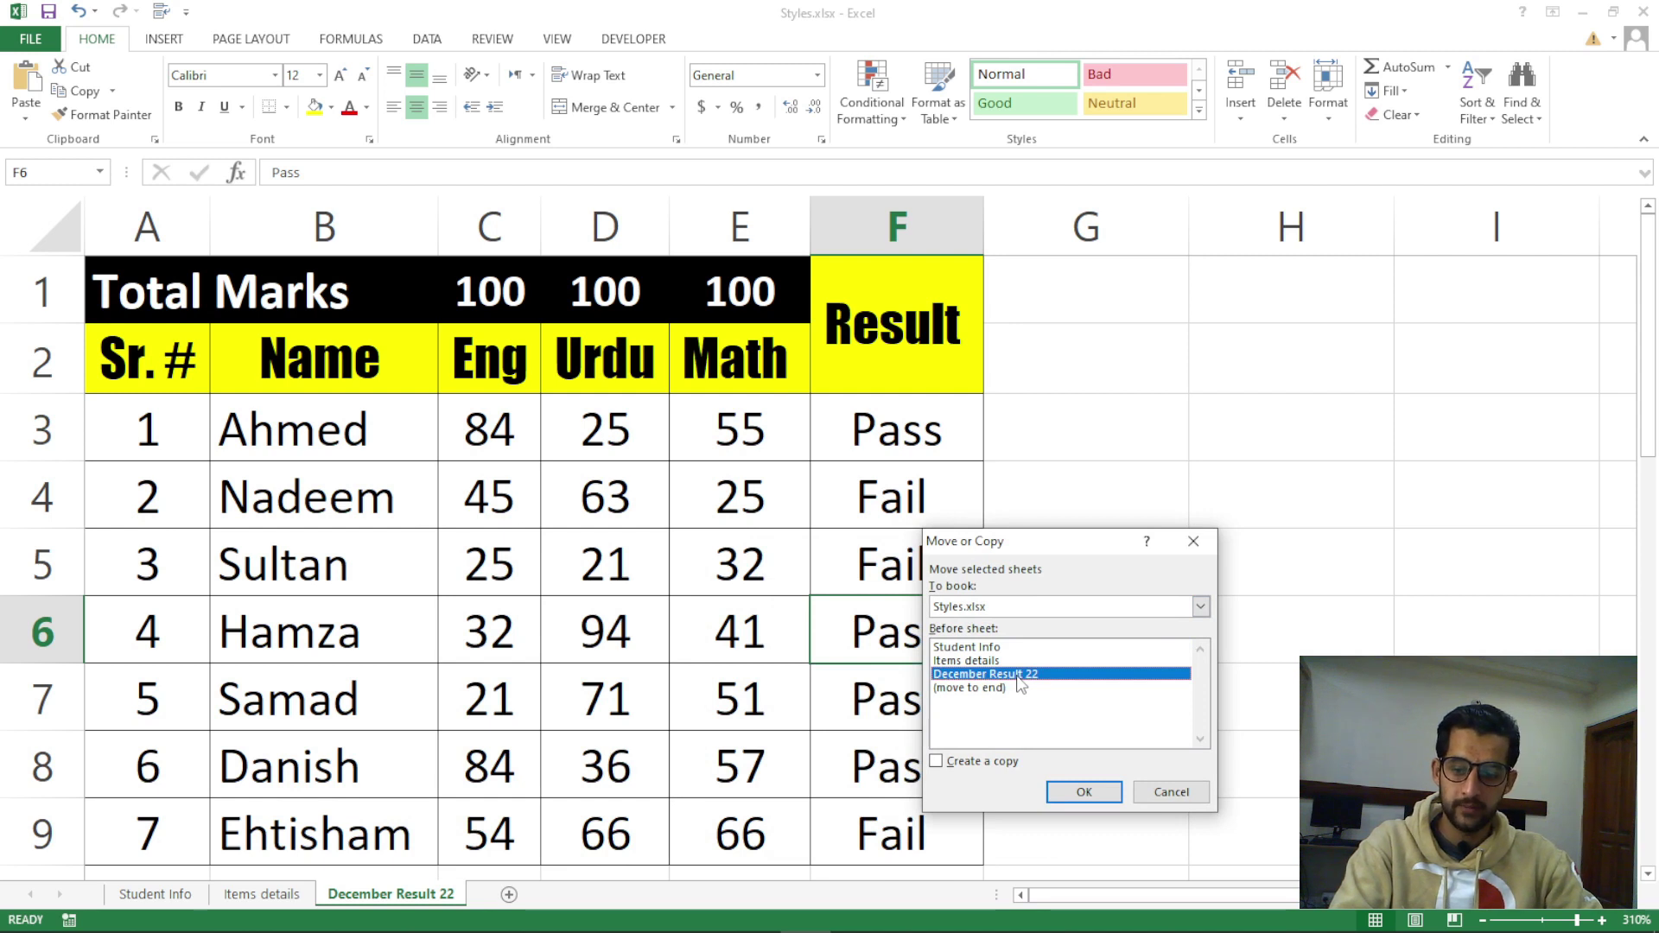
{"action": "left_click", "coordinate": [995, 663]}
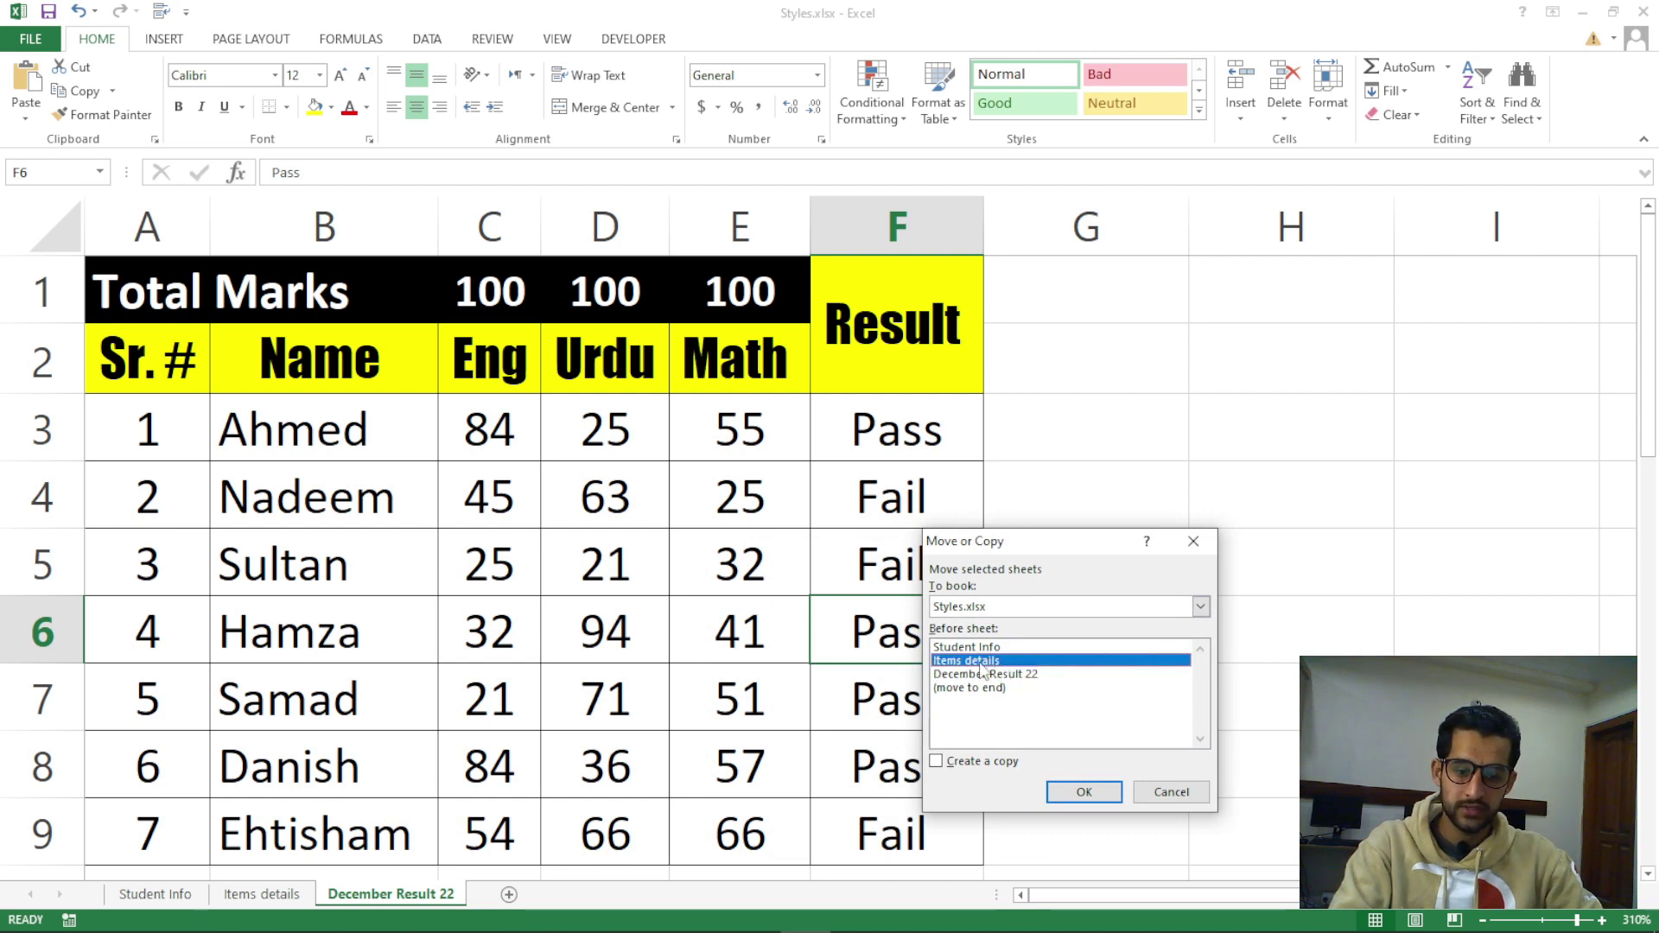
{"action": "left_click", "coordinate": [1085, 793]}
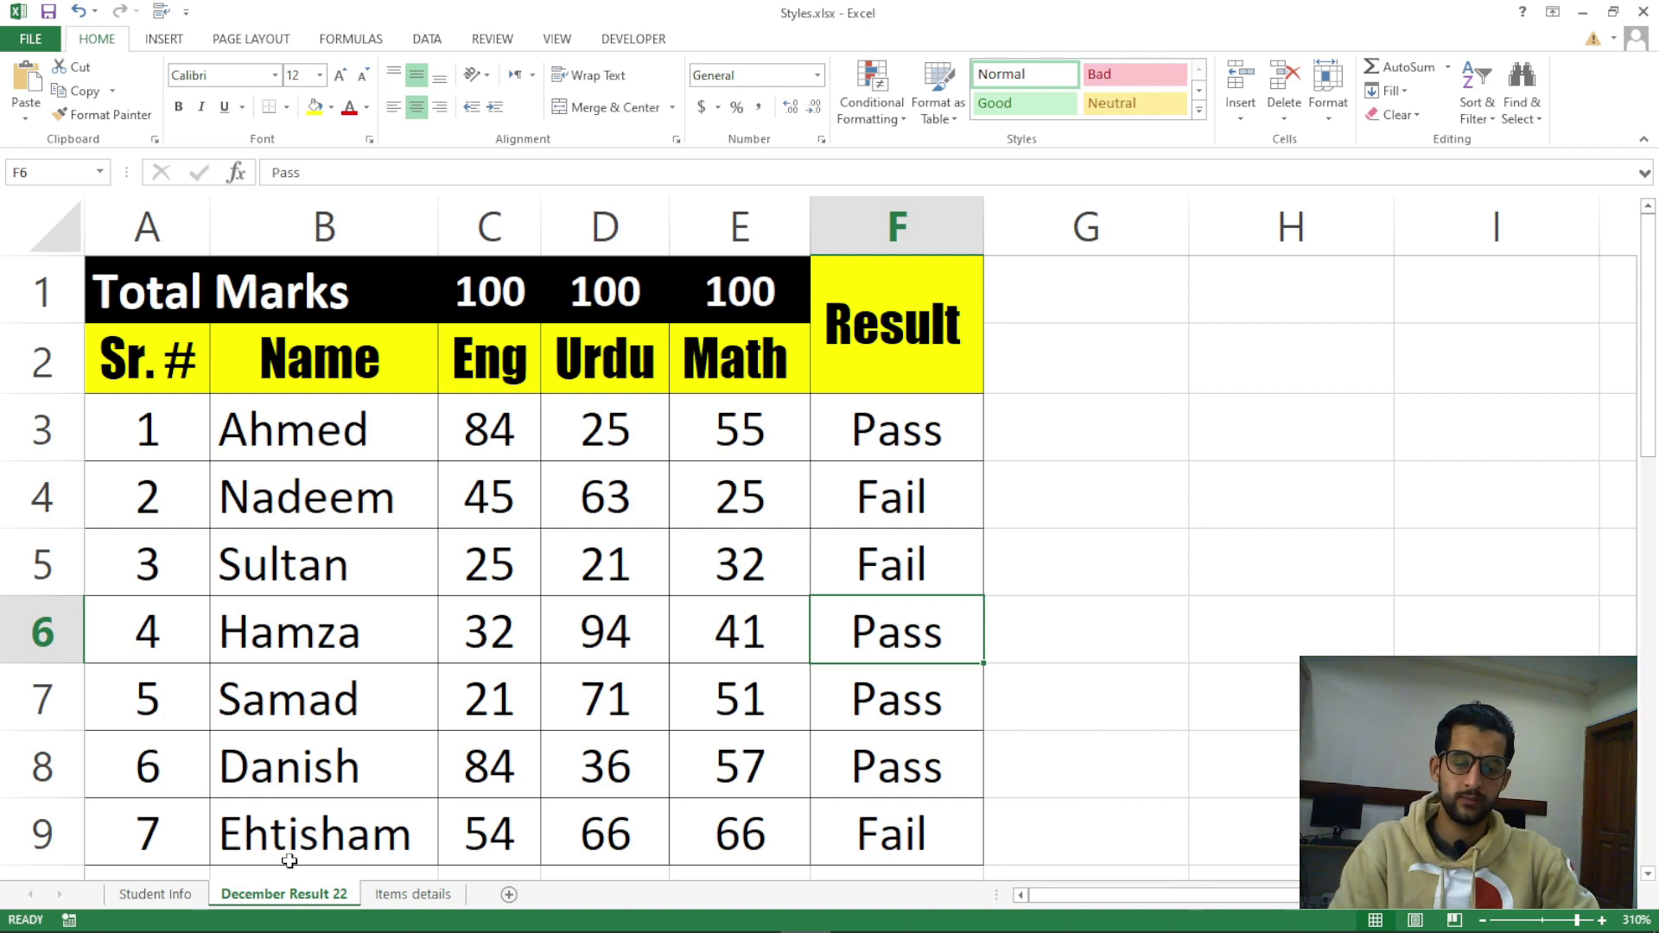
Dismiss the tab menu and drag the December Result 22 tab to a new position
{"action": "right_click", "coordinate": [320, 898]}
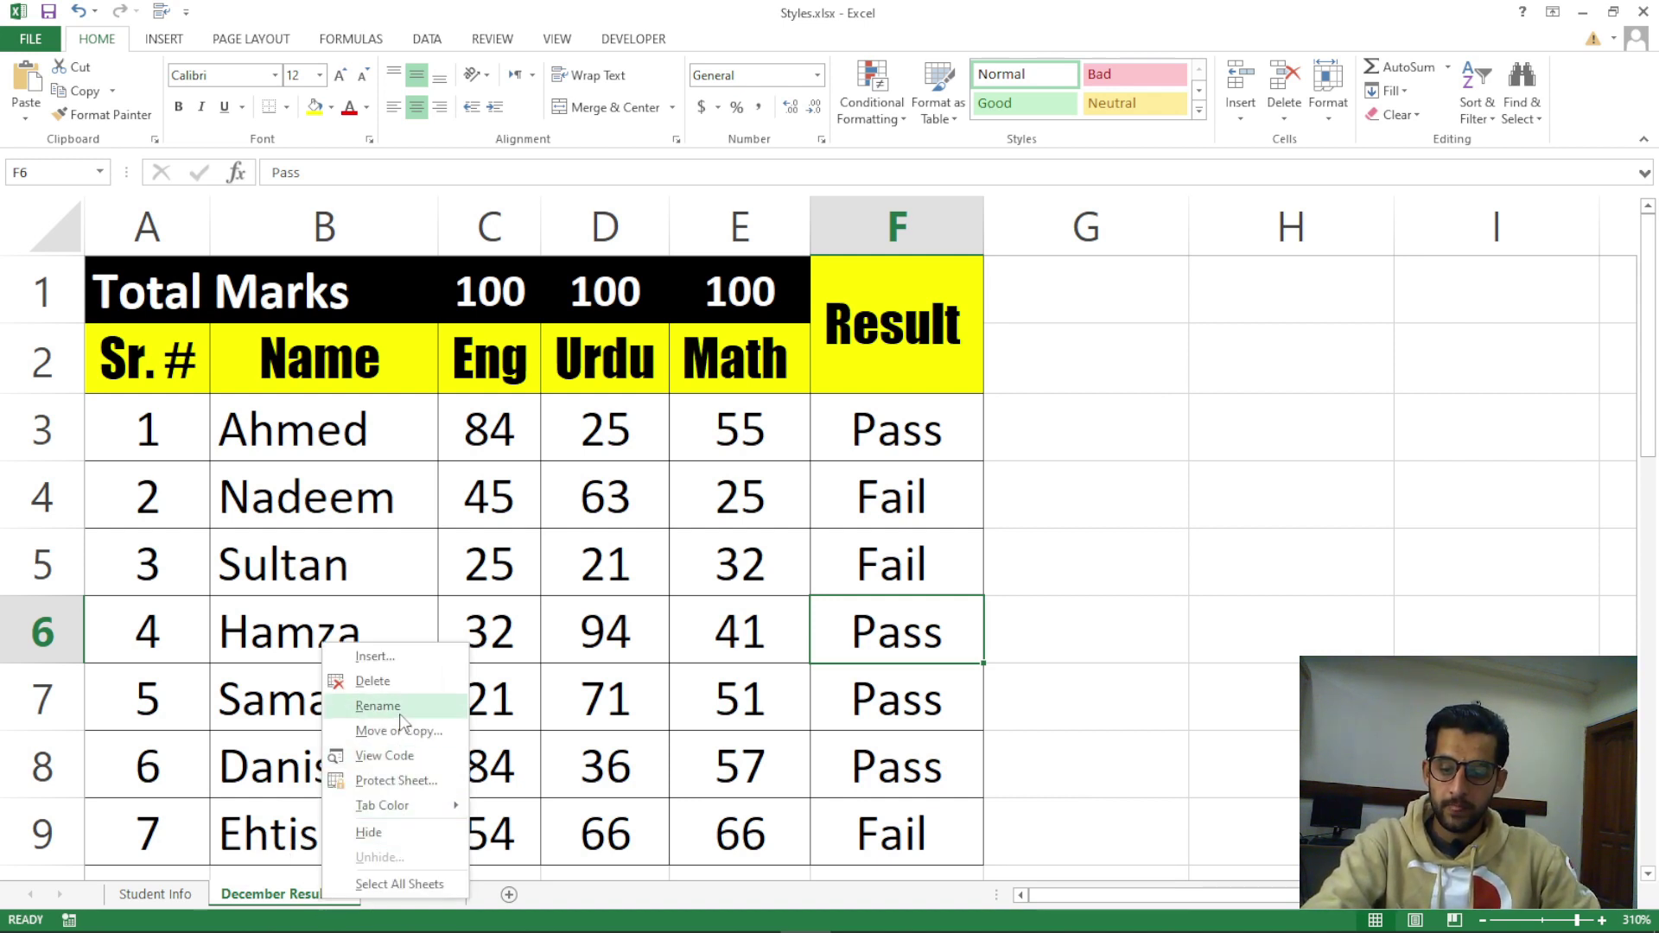
{"action": "left_click", "coordinate": [531, 782]}
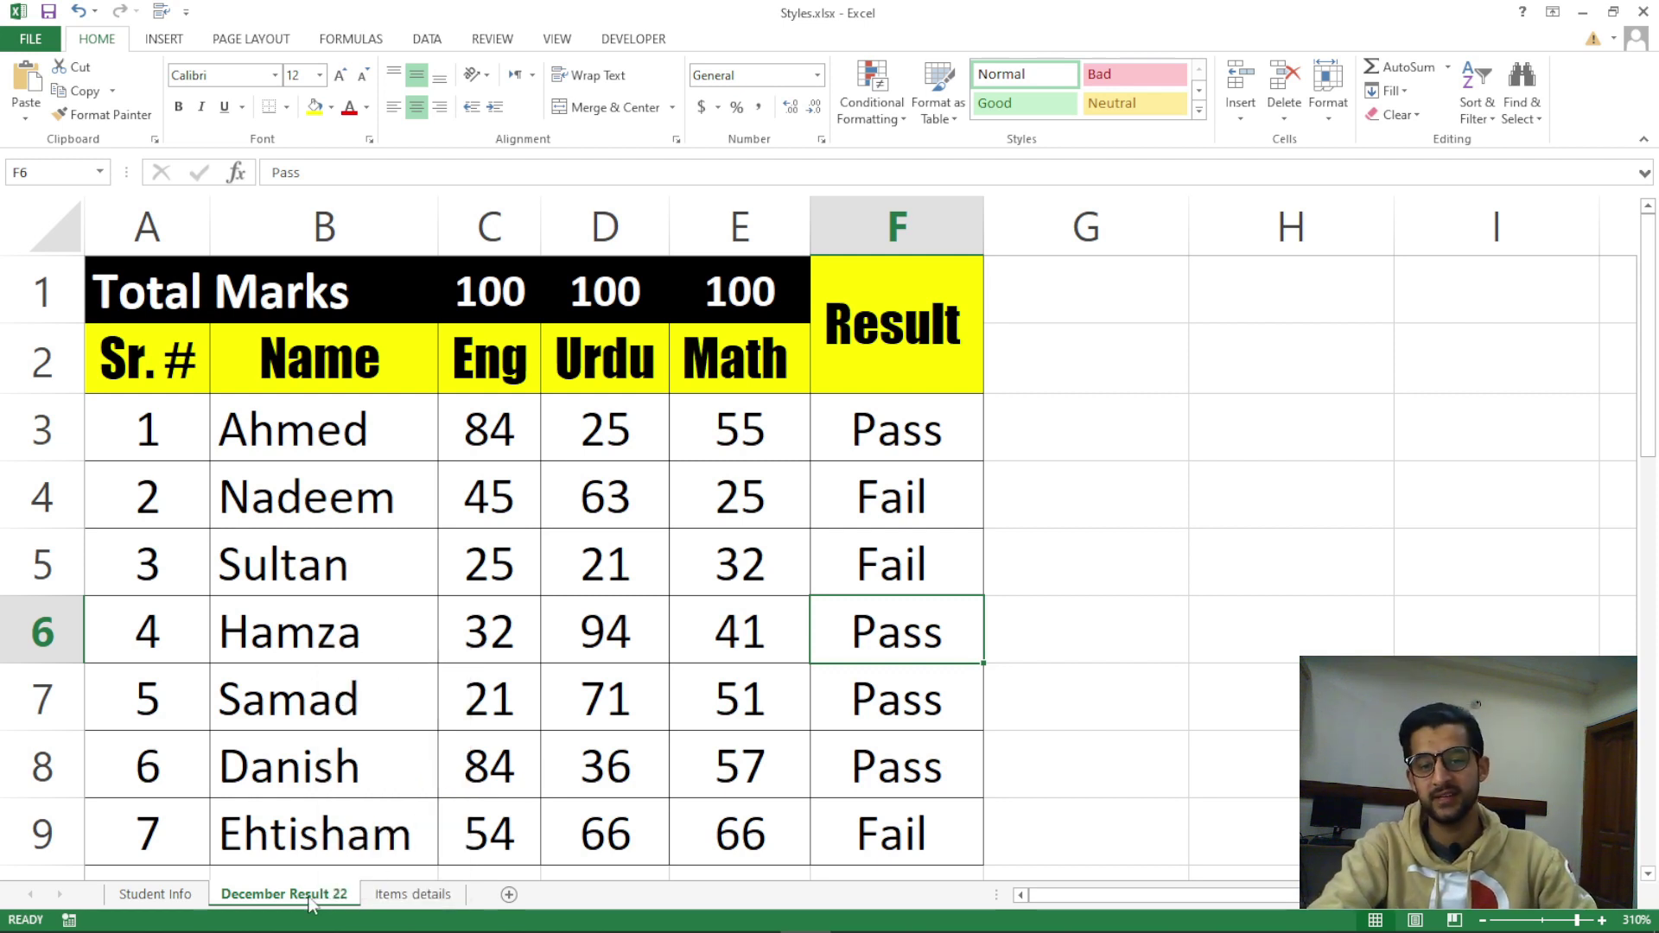
{"action": "left_click_drag", "start_coordinate": [324, 893], "coordinate": [321, 903]}
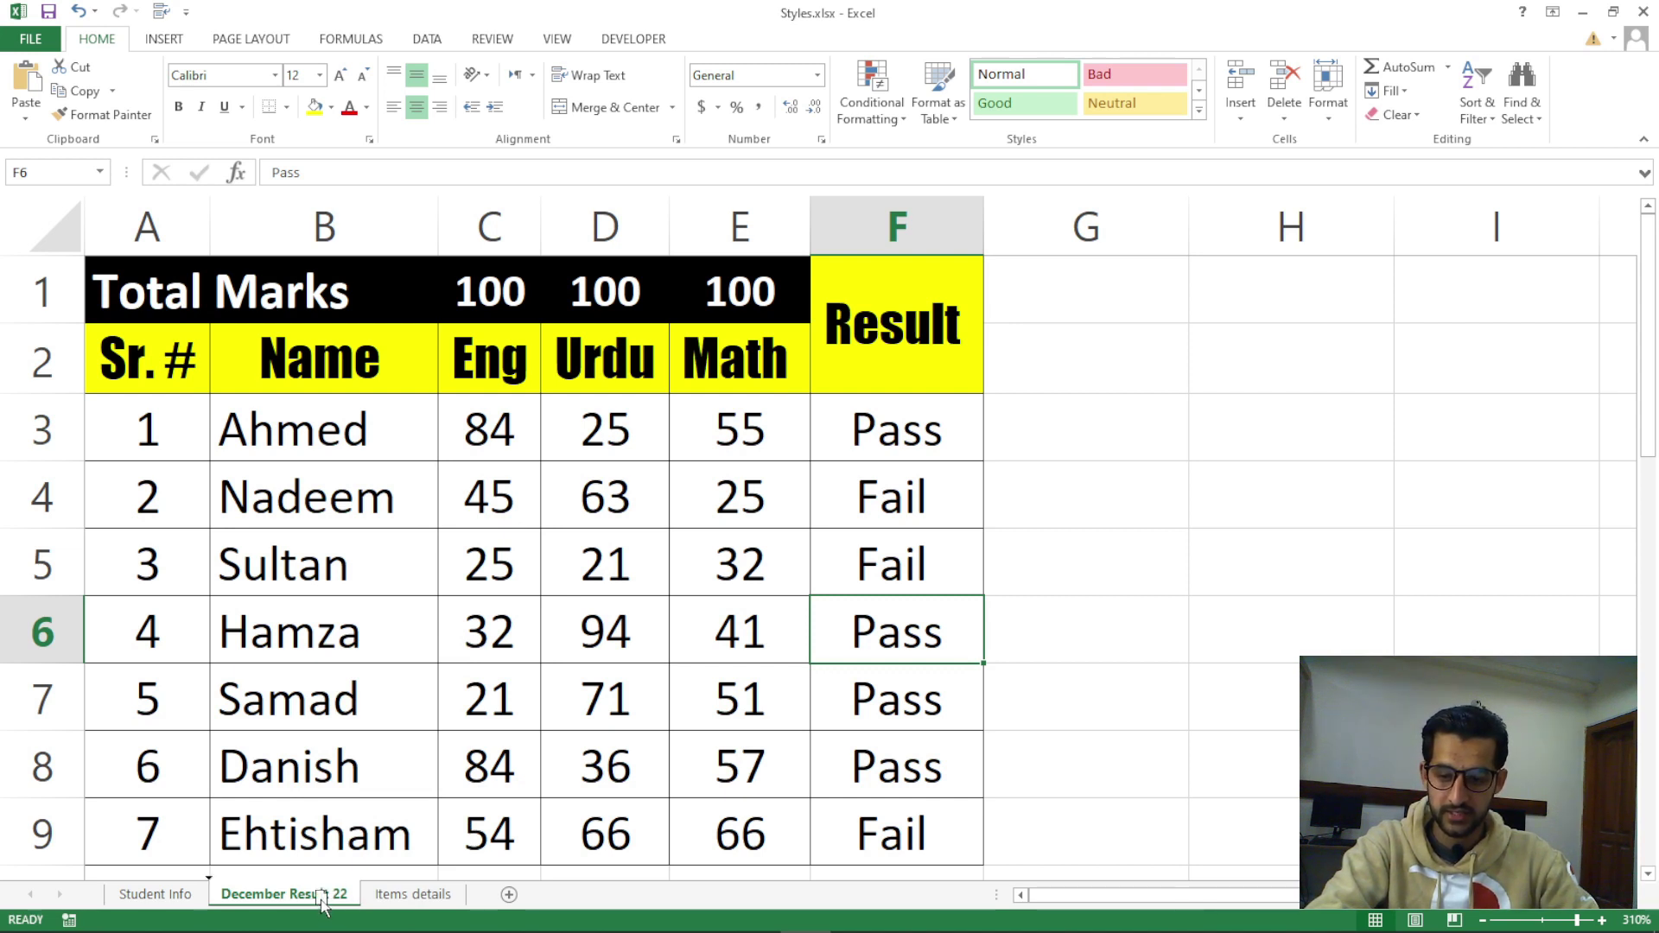
{"action": "left_click_drag", "start_coordinate": [321, 903], "coordinate": [184, 903]}
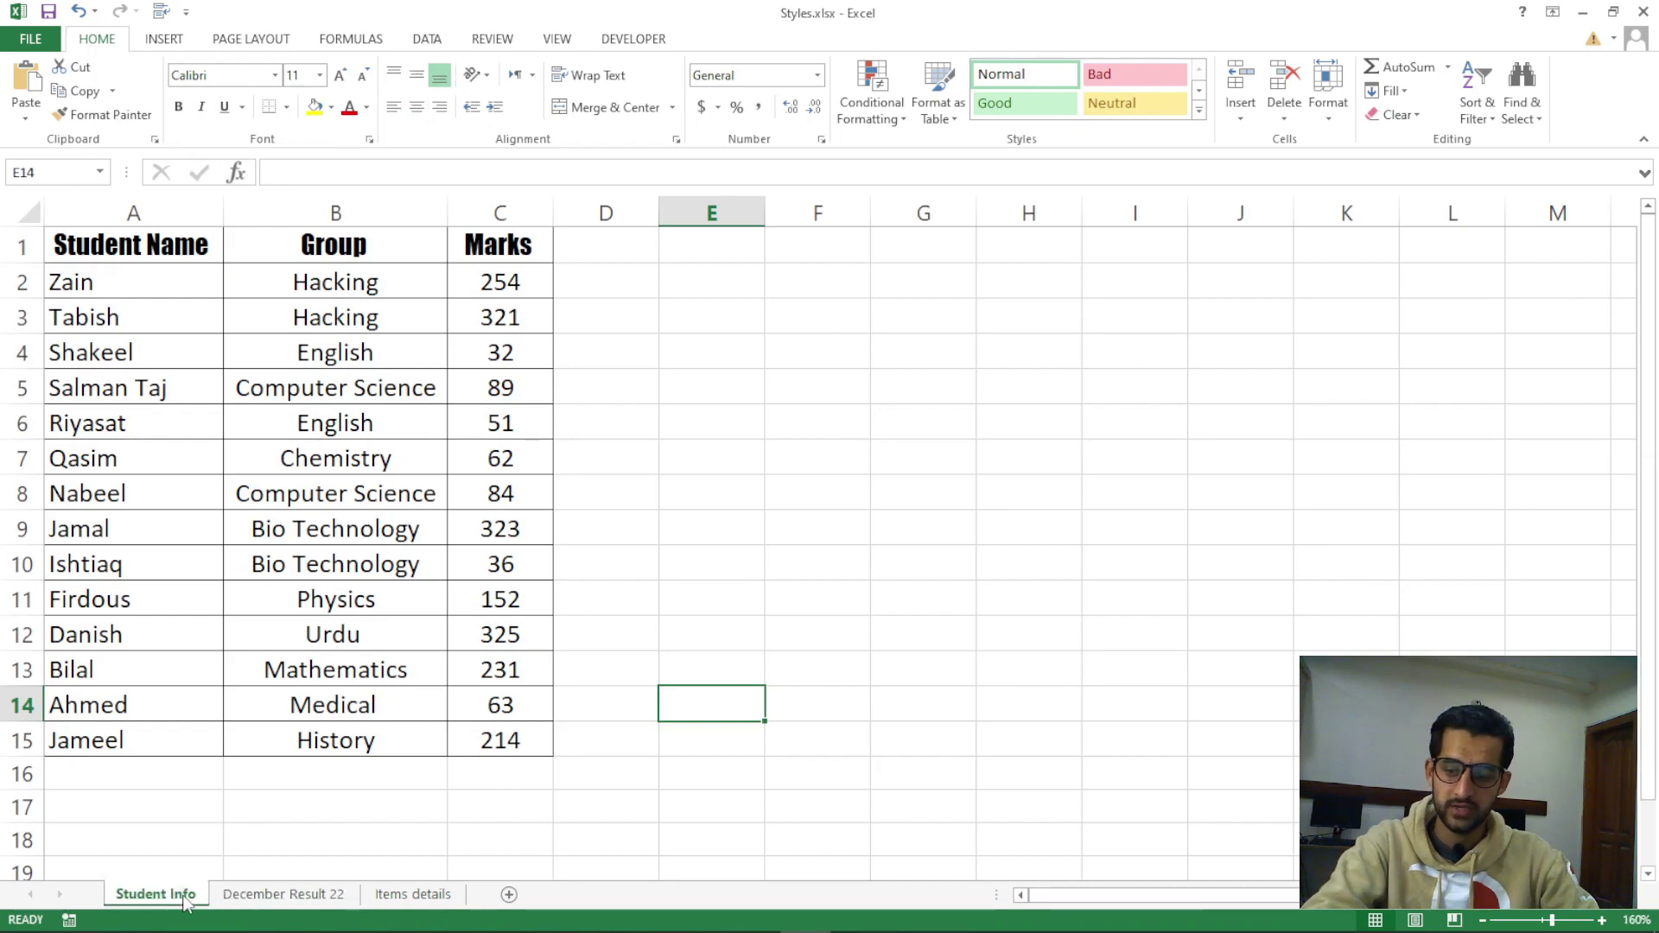
{"action": "left_click", "coordinate": [344, 901]}
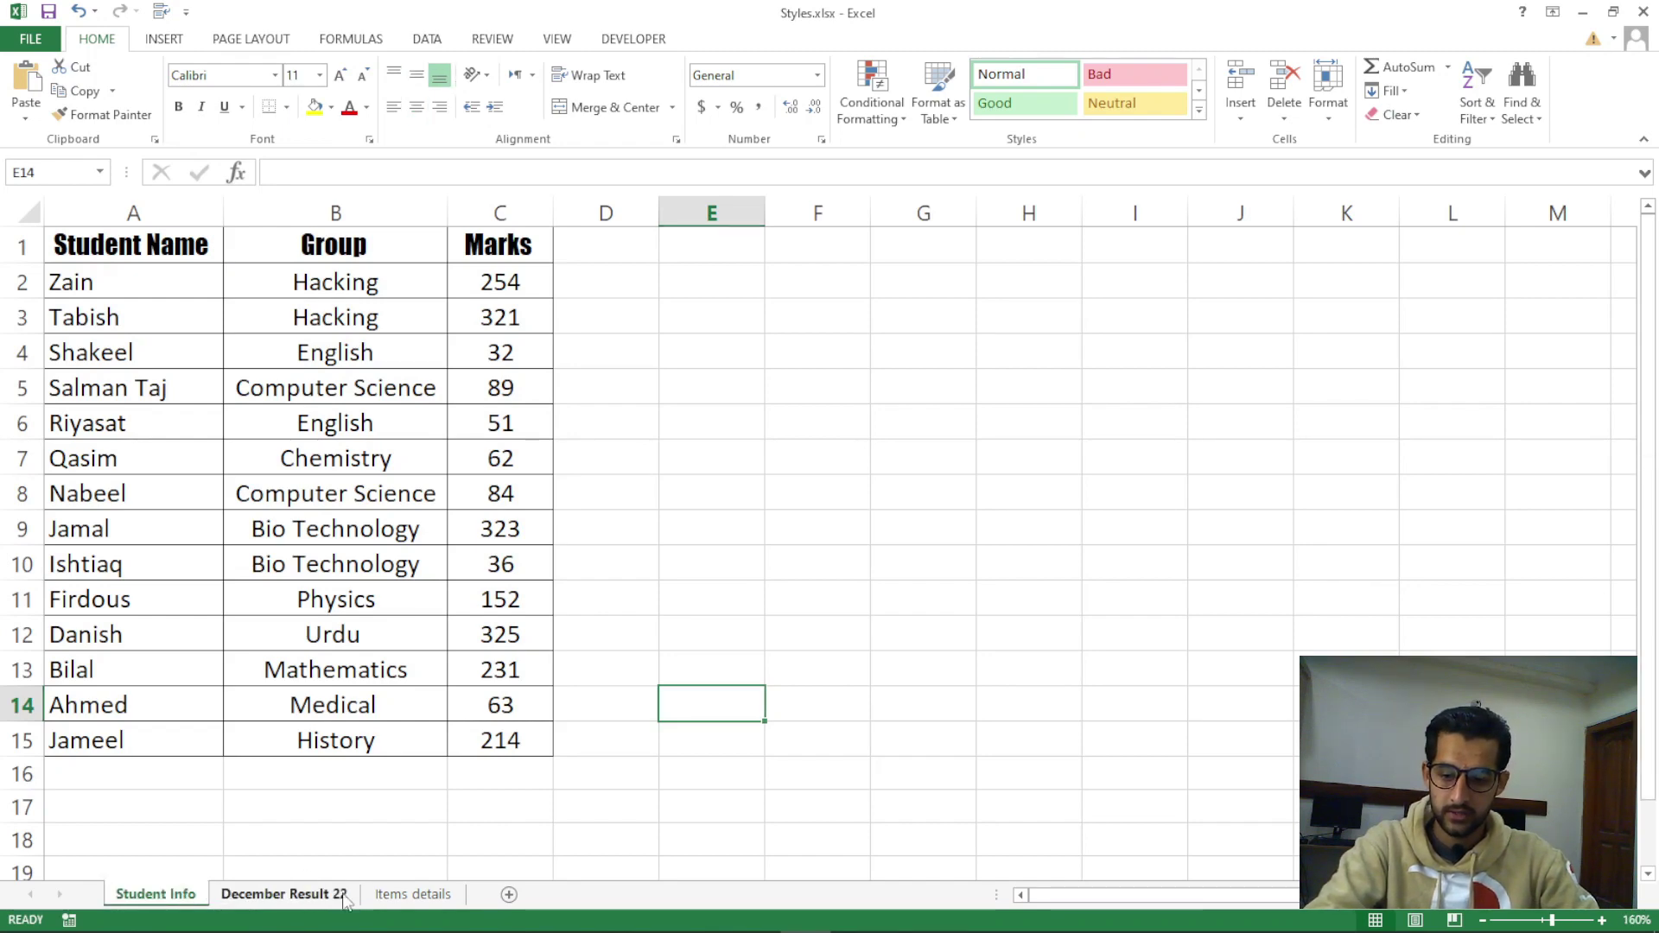
Drag Items details ahead of December Result 22 and reselect the December Result 22 tab
{"action": "left_click", "coordinate": [413, 896]}
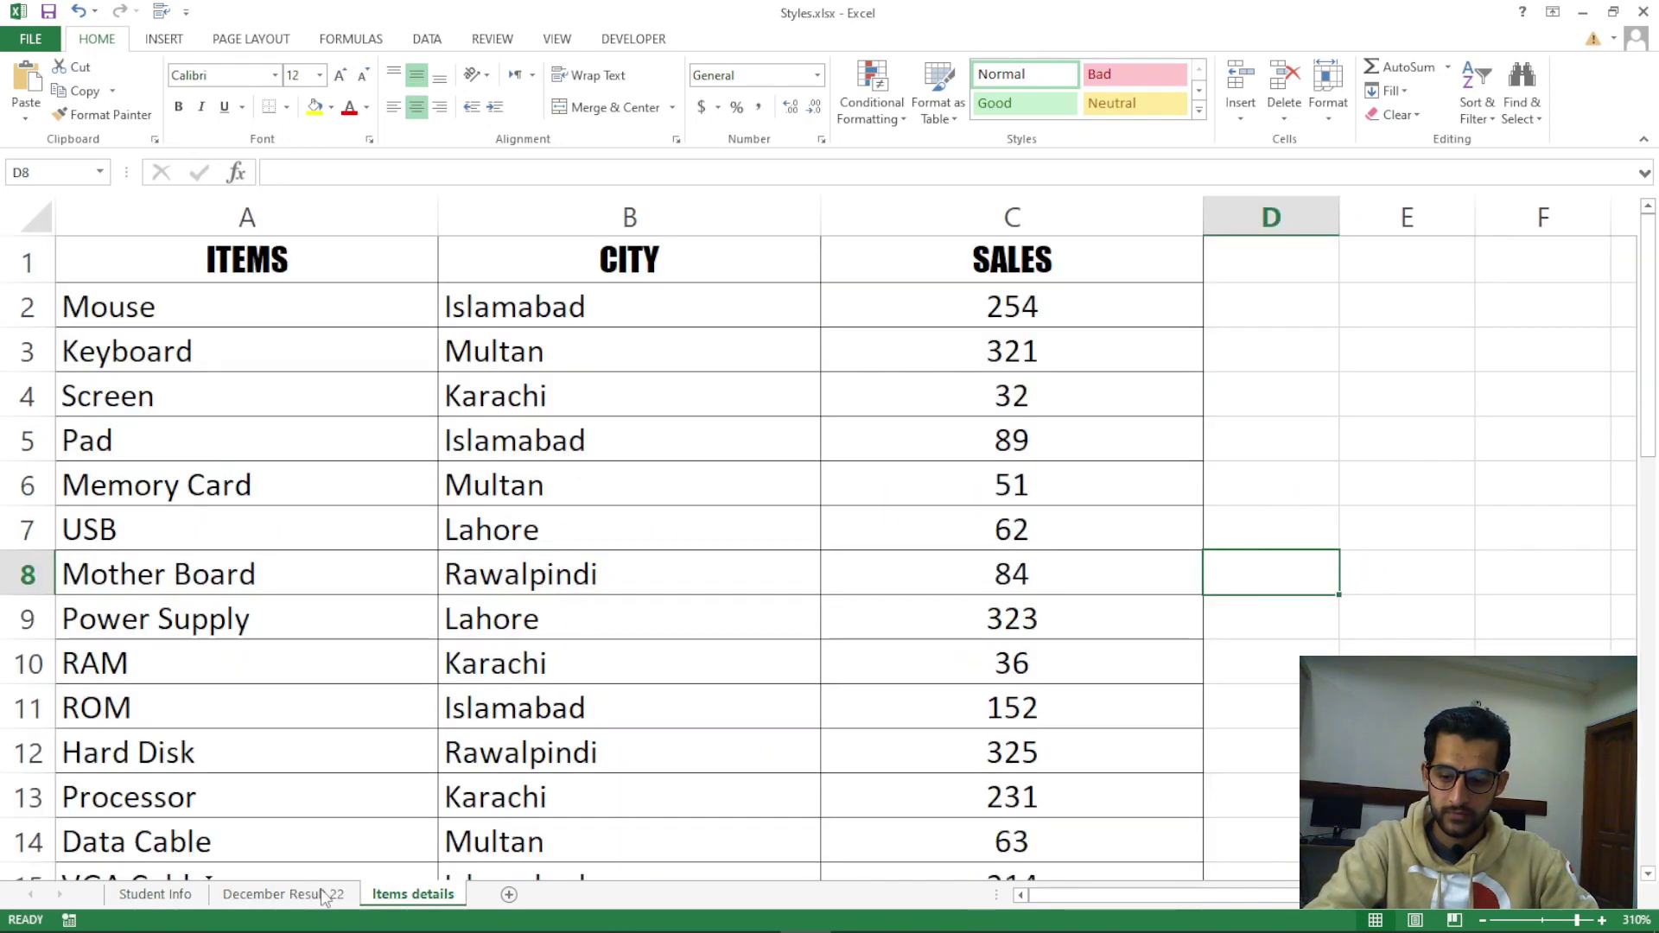
{"action": "left_click_drag", "start_coordinate": [321, 898], "coordinate": [327, 898]}
{"action": "left_click", "coordinate": [349, 899]}
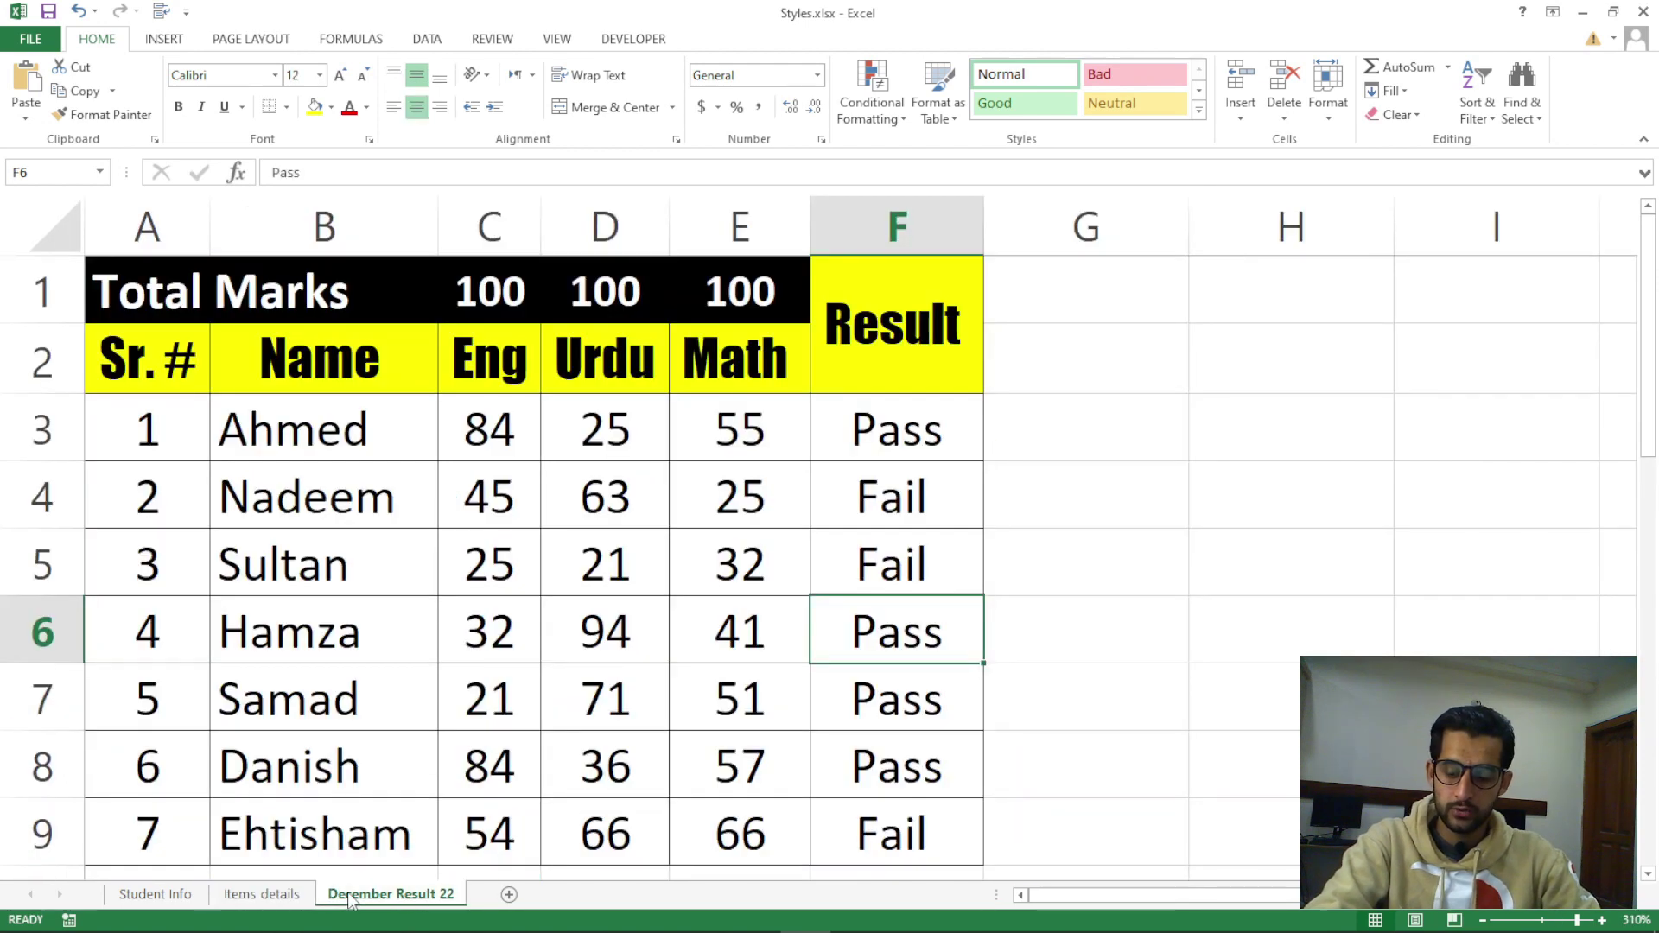
{"action": "right_click", "coordinate": [351, 901]}
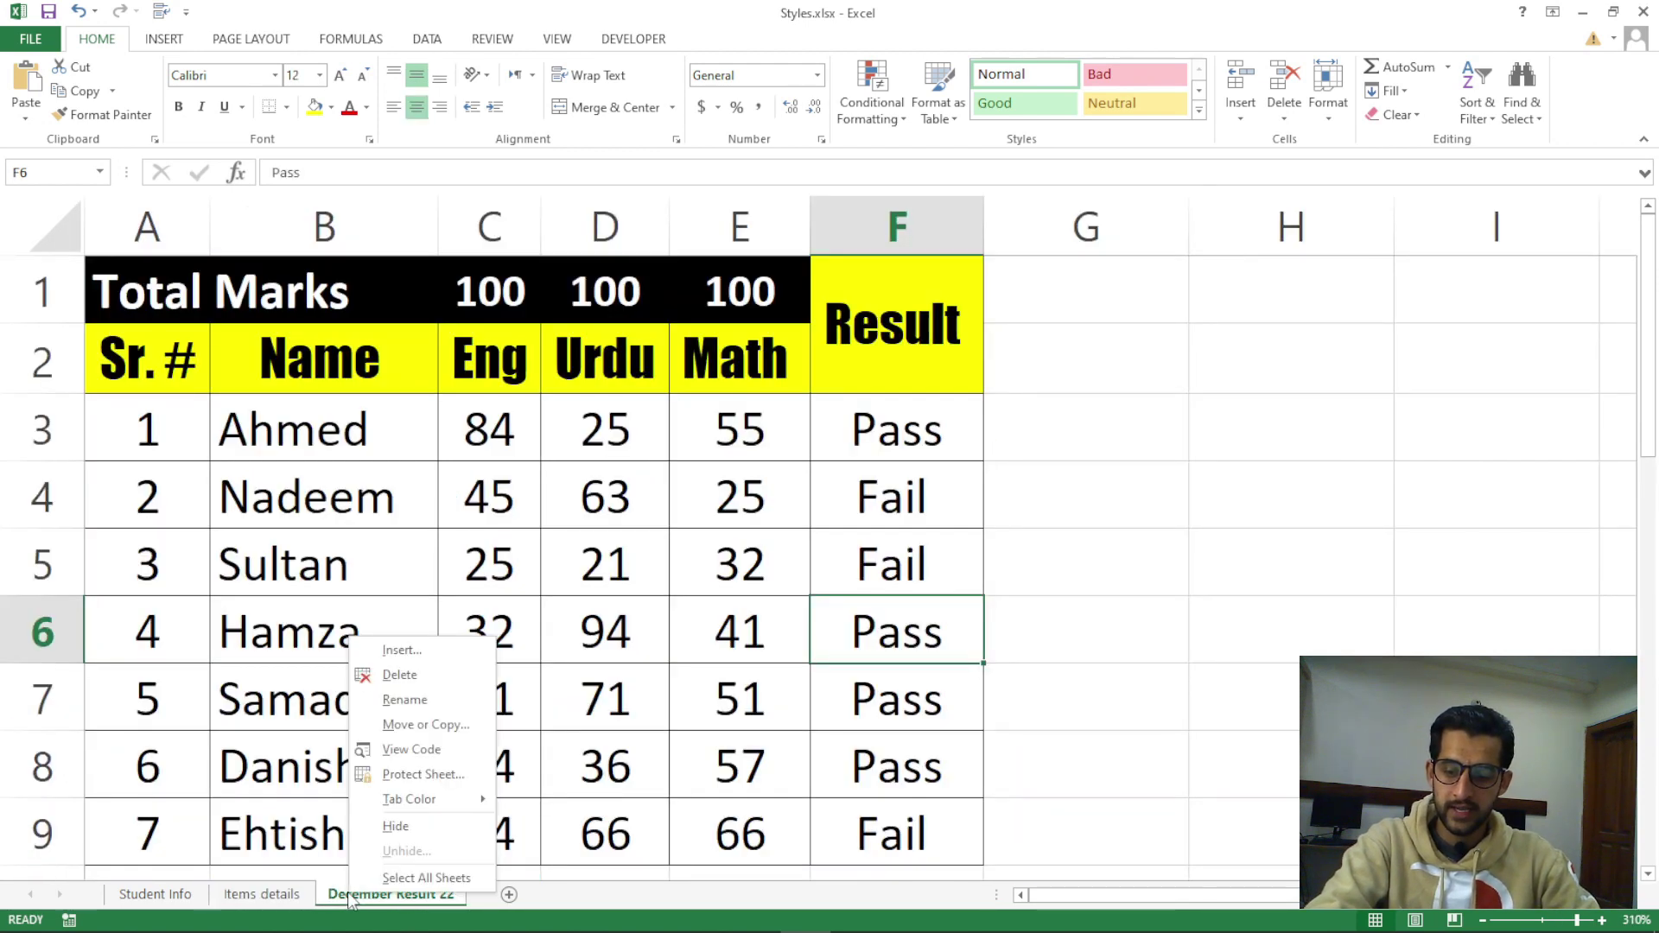
Create a copy of December Result 22 using Move or Copy with Create a copy
{"action": "left_click", "coordinate": [420, 731]}
{"action": "left_click_drag", "start_coordinate": [545, 584], "coordinate": [1157, 380]}
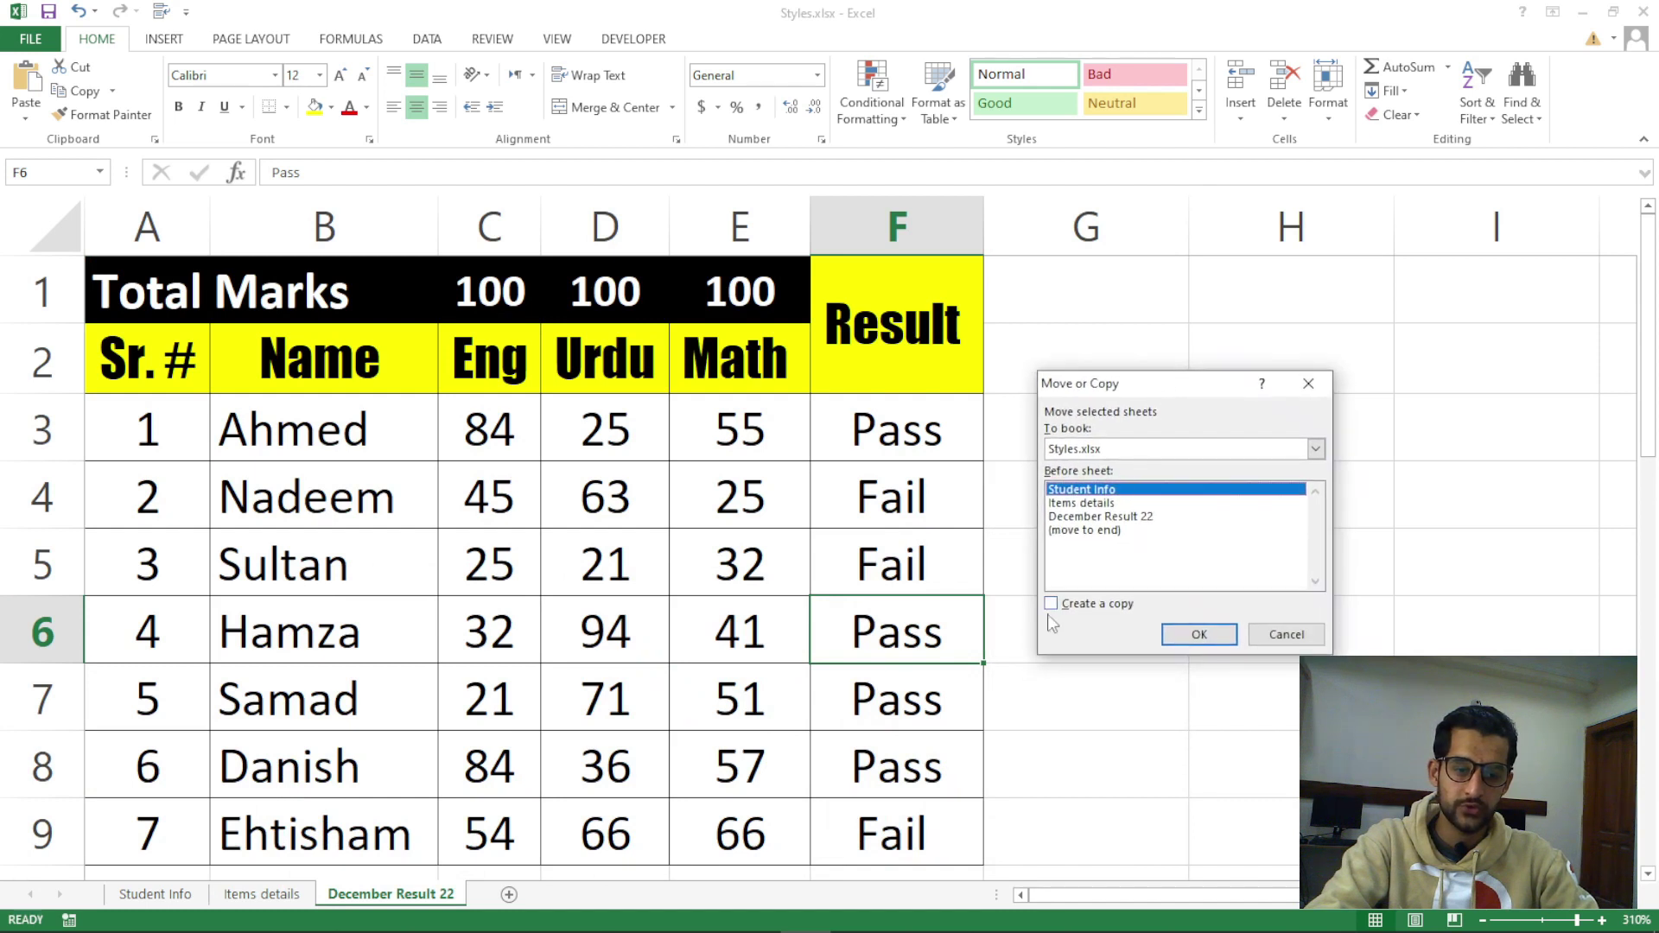
{"action": "left_click", "coordinate": [1093, 609]}
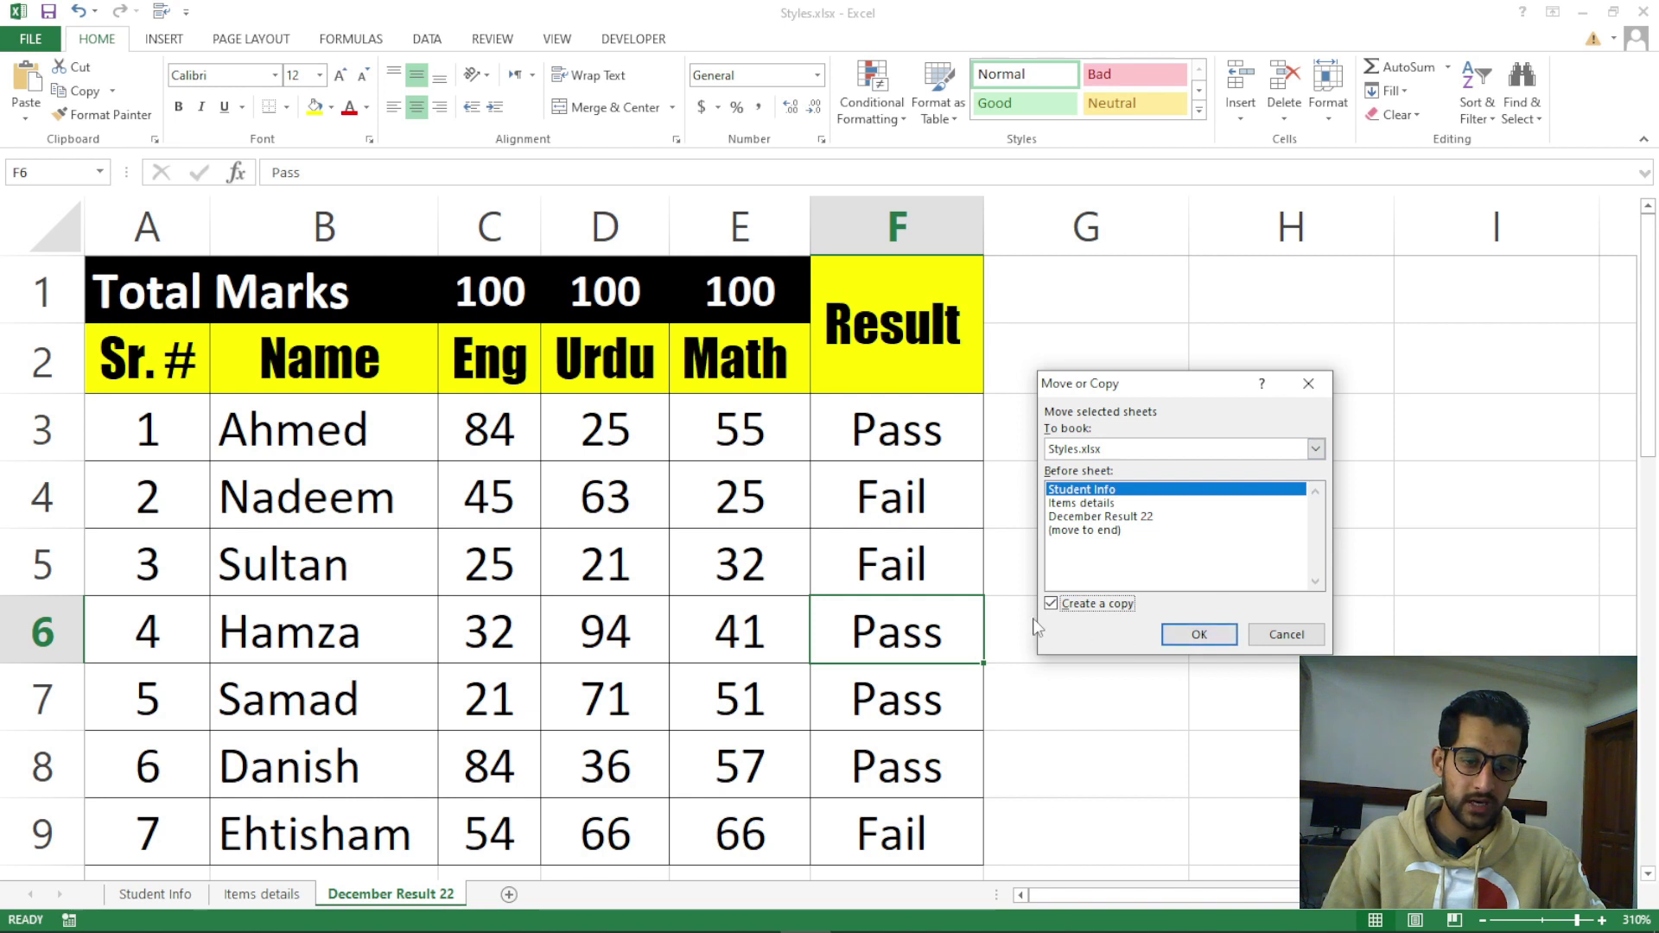
{"action": "left_click", "coordinate": [1214, 640]}
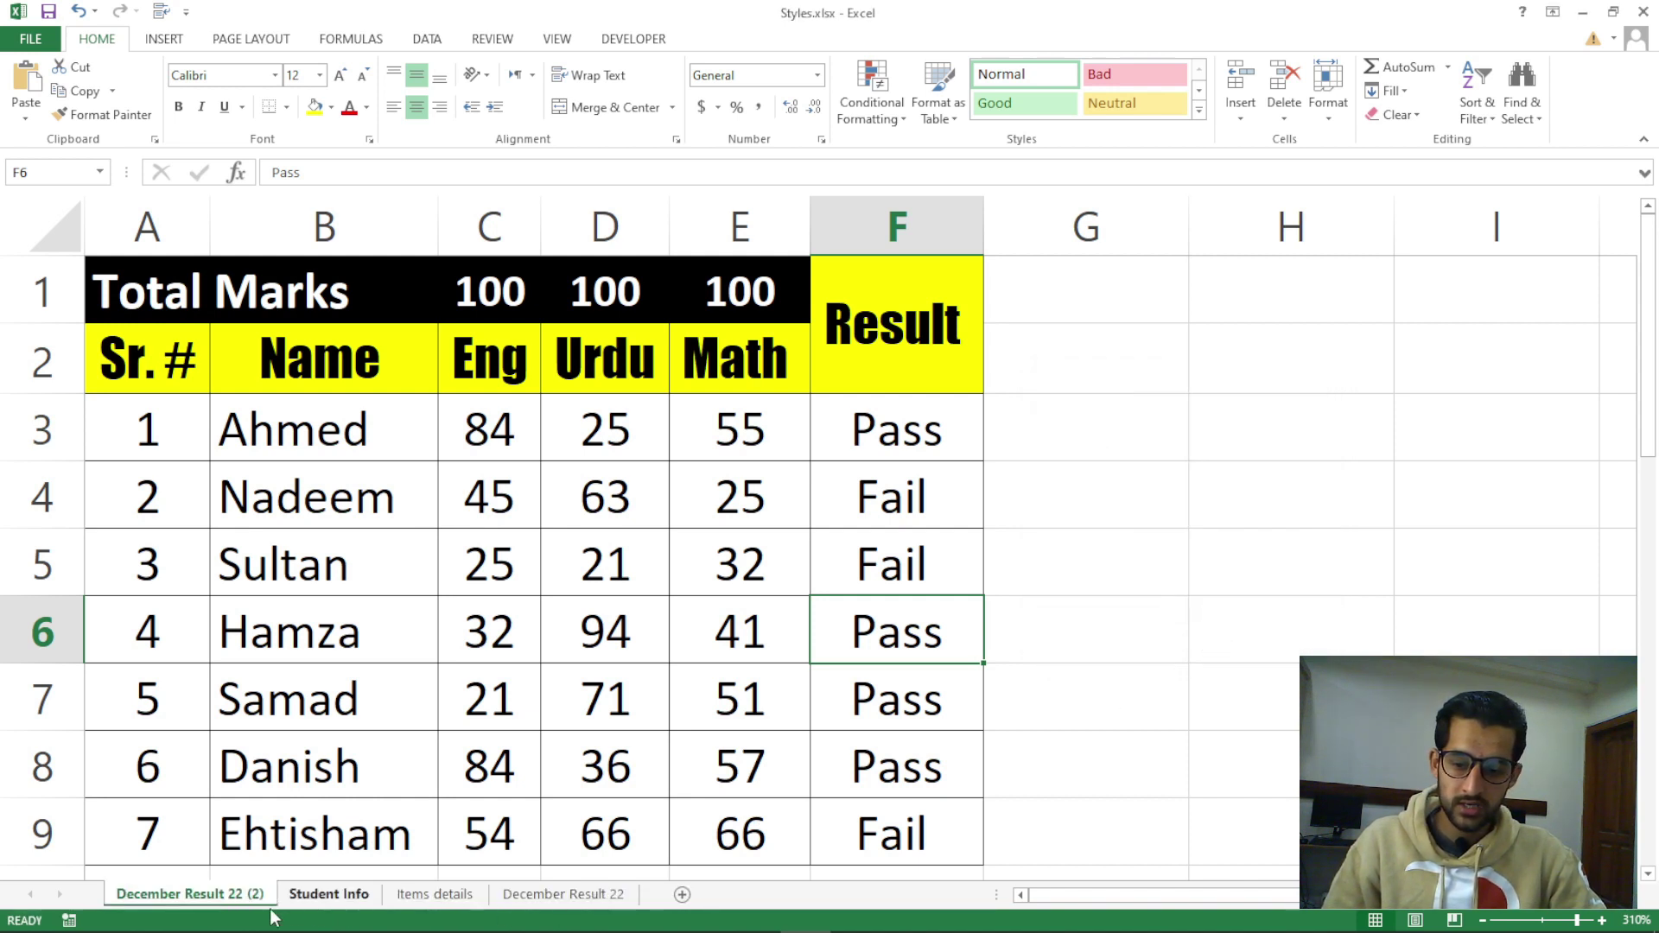
Delete the December Result 22 (2) copy and return to December Result 22
{"action": "left_click", "coordinate": [547, 896]}
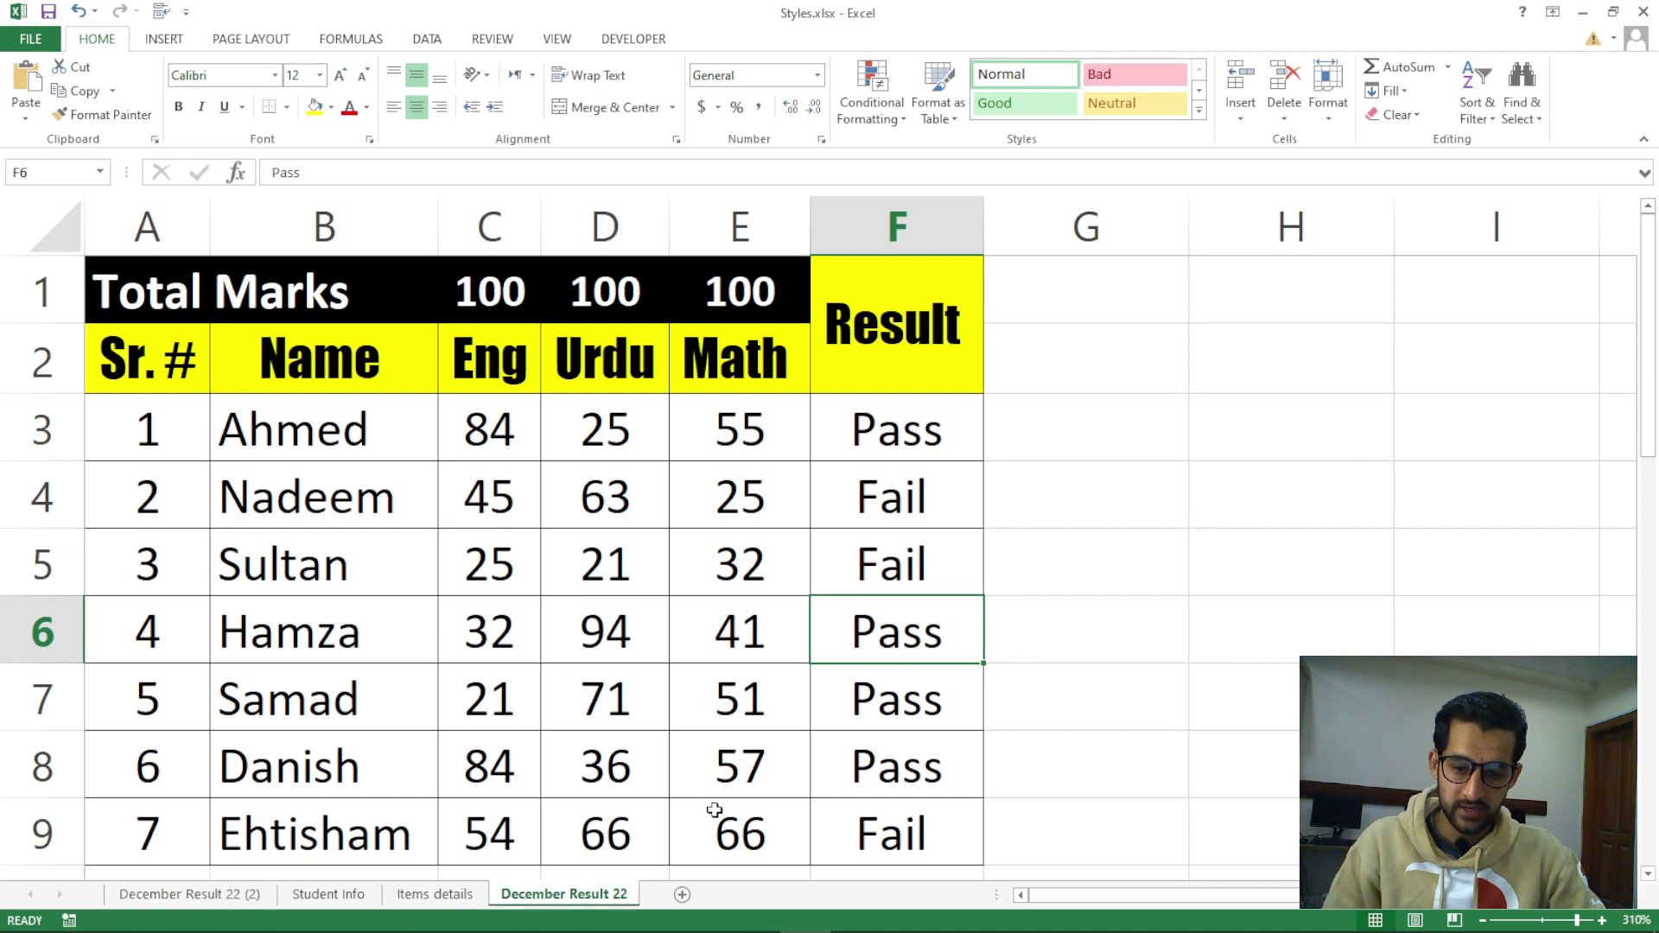
{"action": "left_click", "coordinate": [214, 903]}
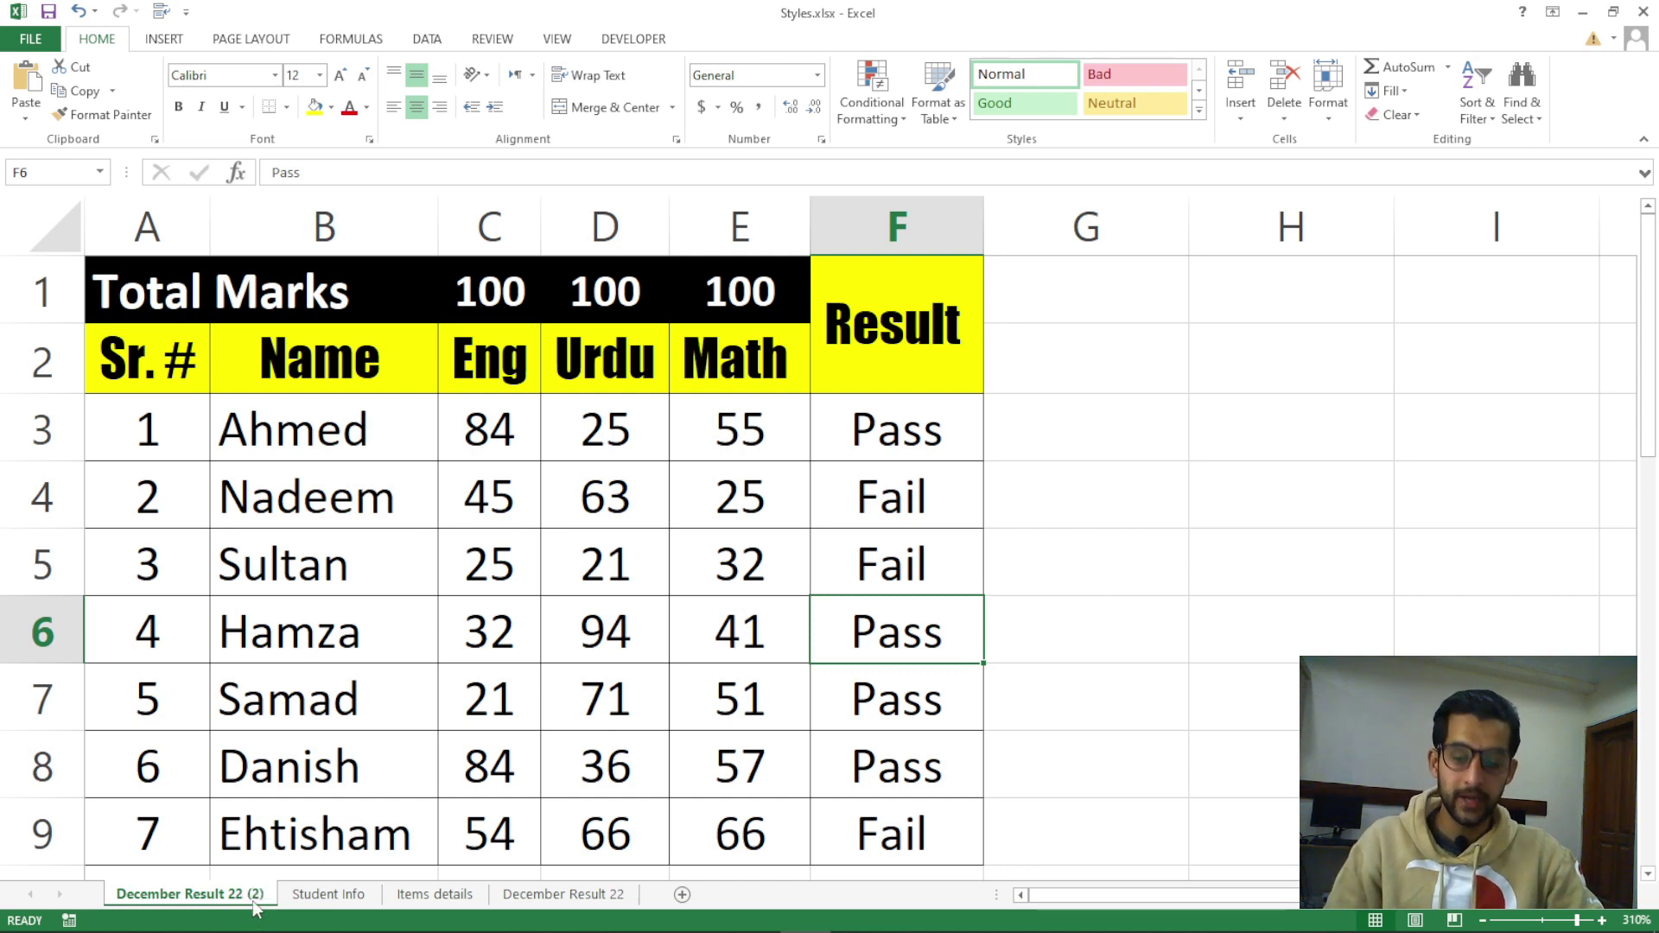
{"action": "right_click", "coordinate": [256, 908]}
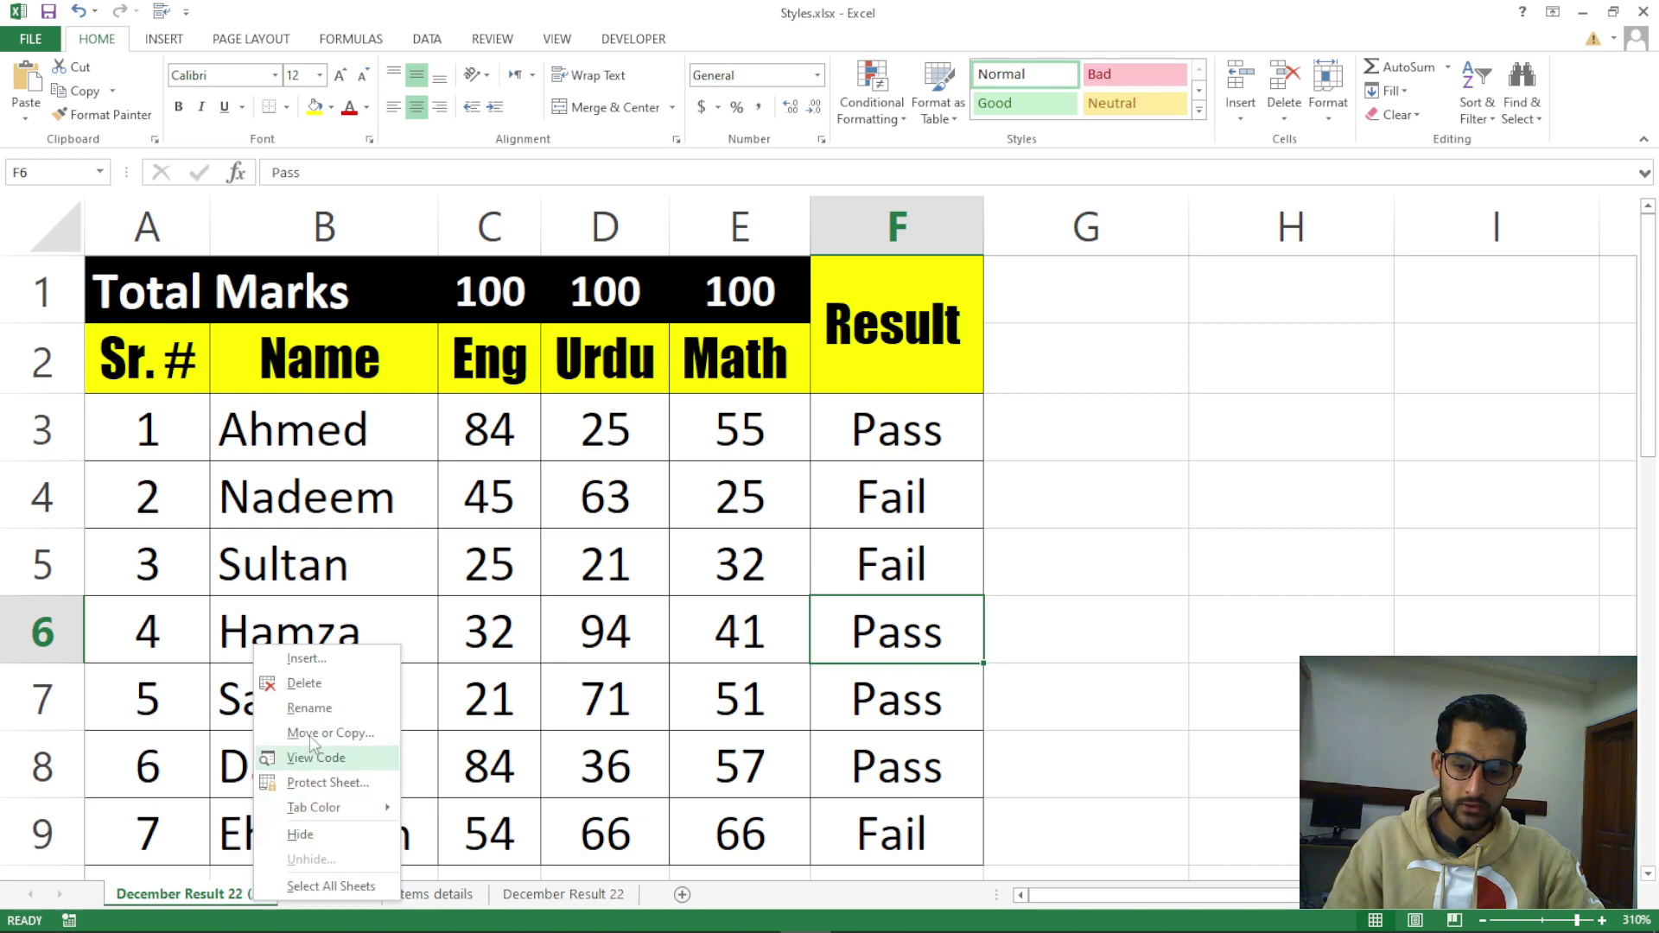
{"action": "left_click", "coordinate": [320, 684]}
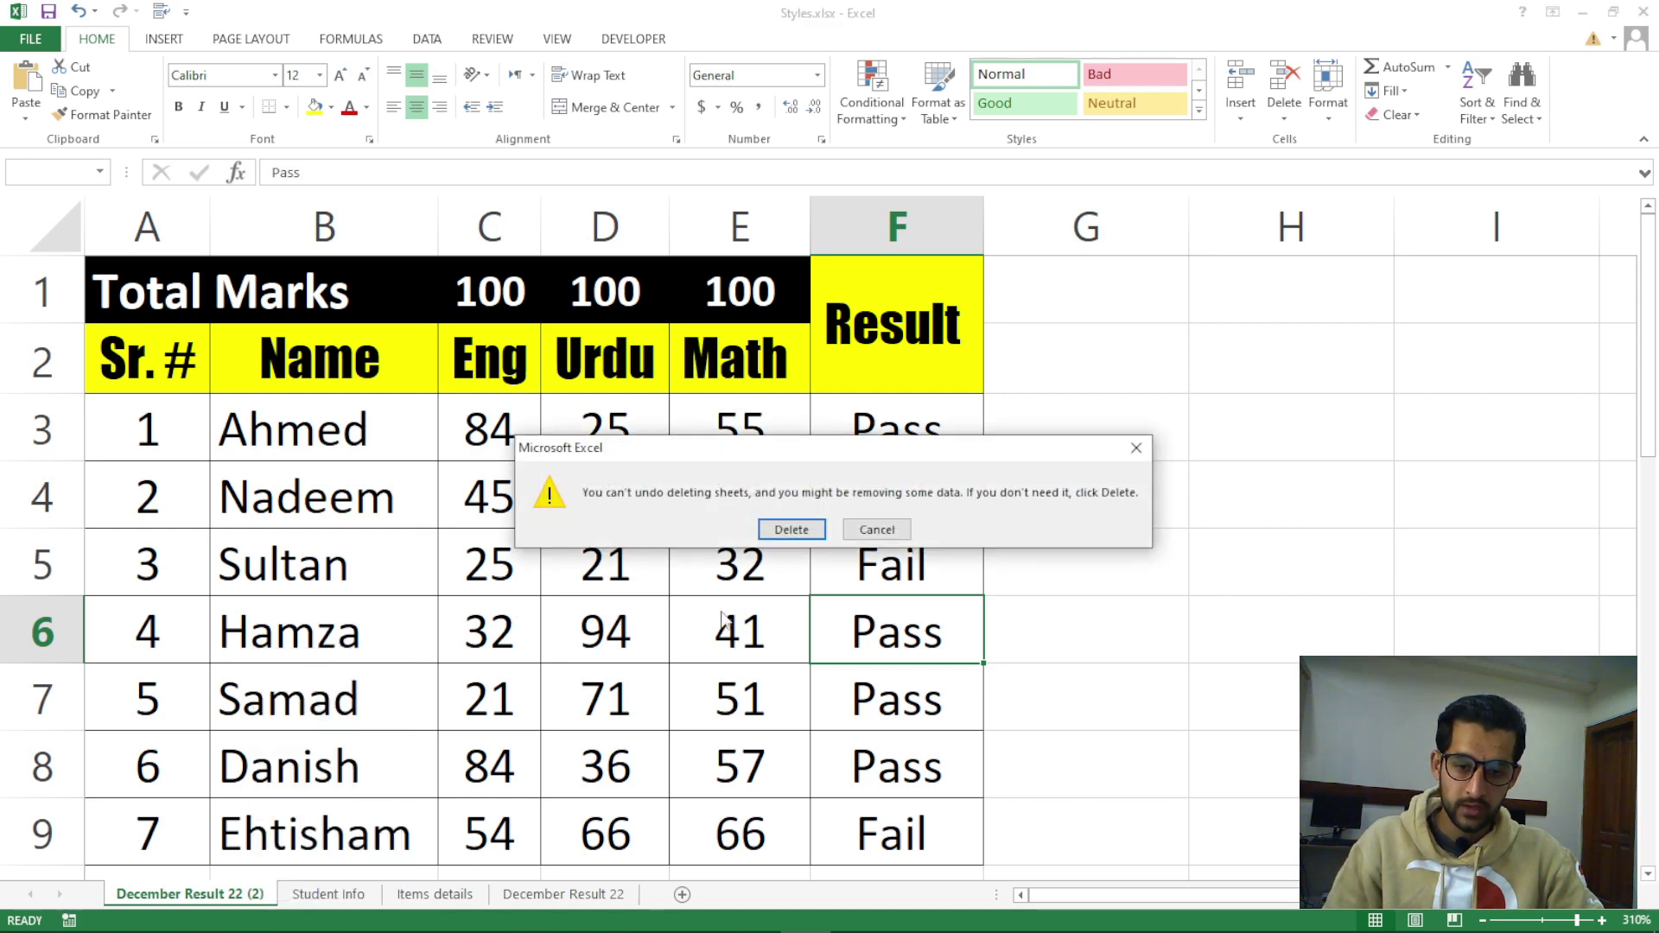
{"action": "left_click", "coordinate": [789, 530]}
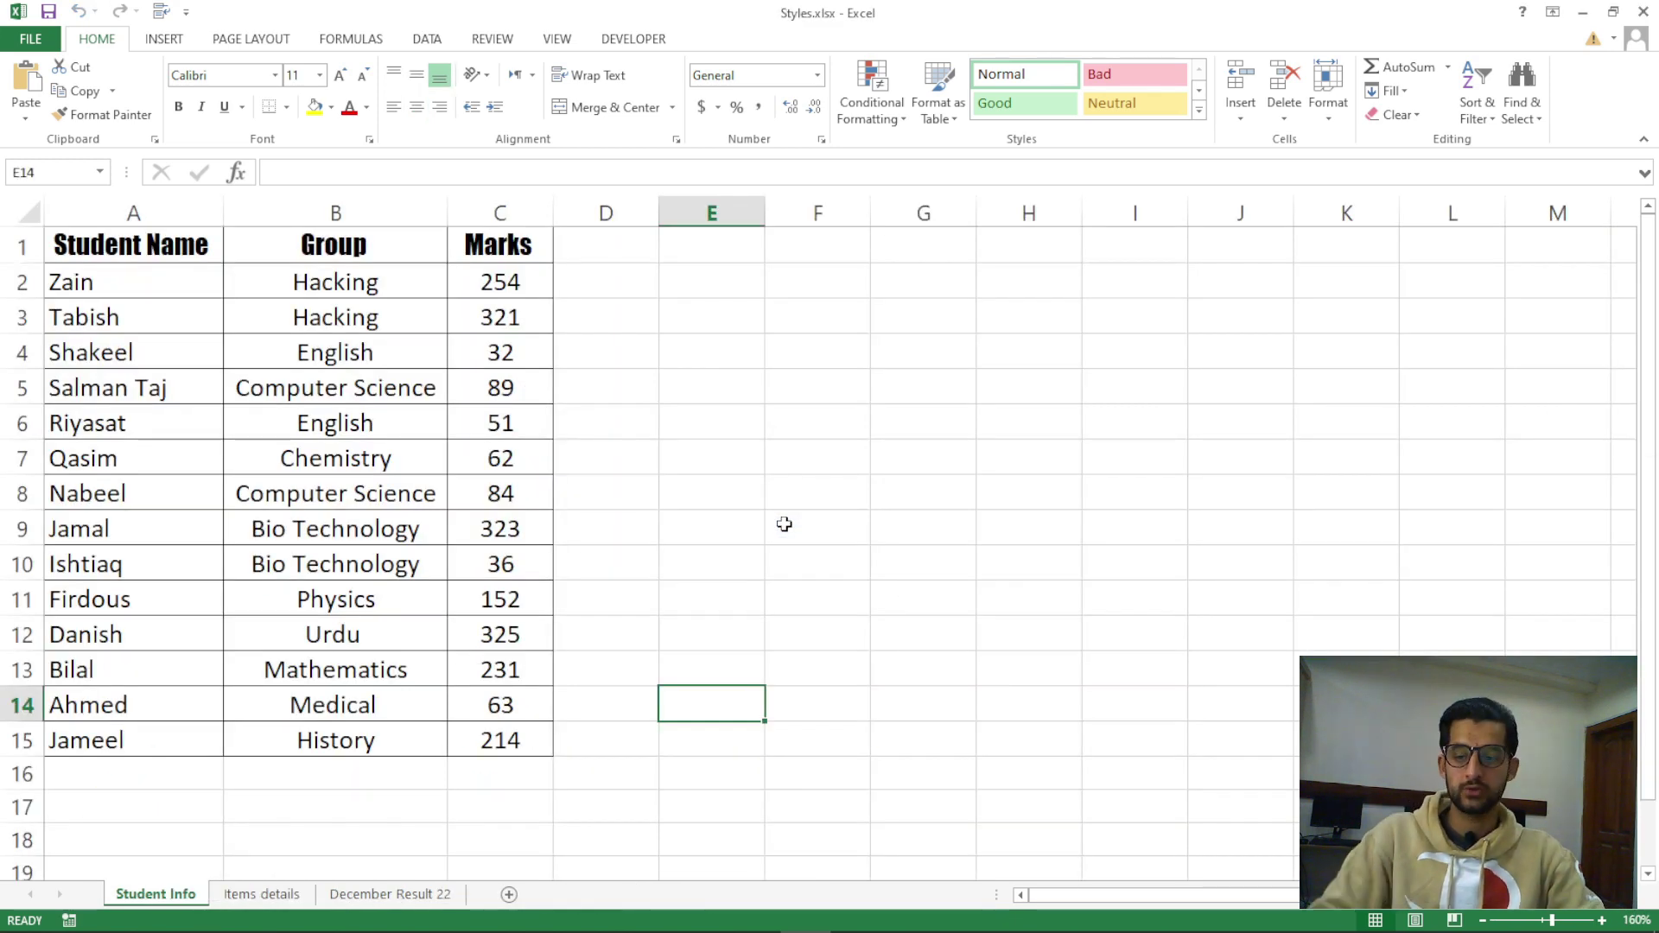
{"action": "left_click", "coordinate": [432, 895]}
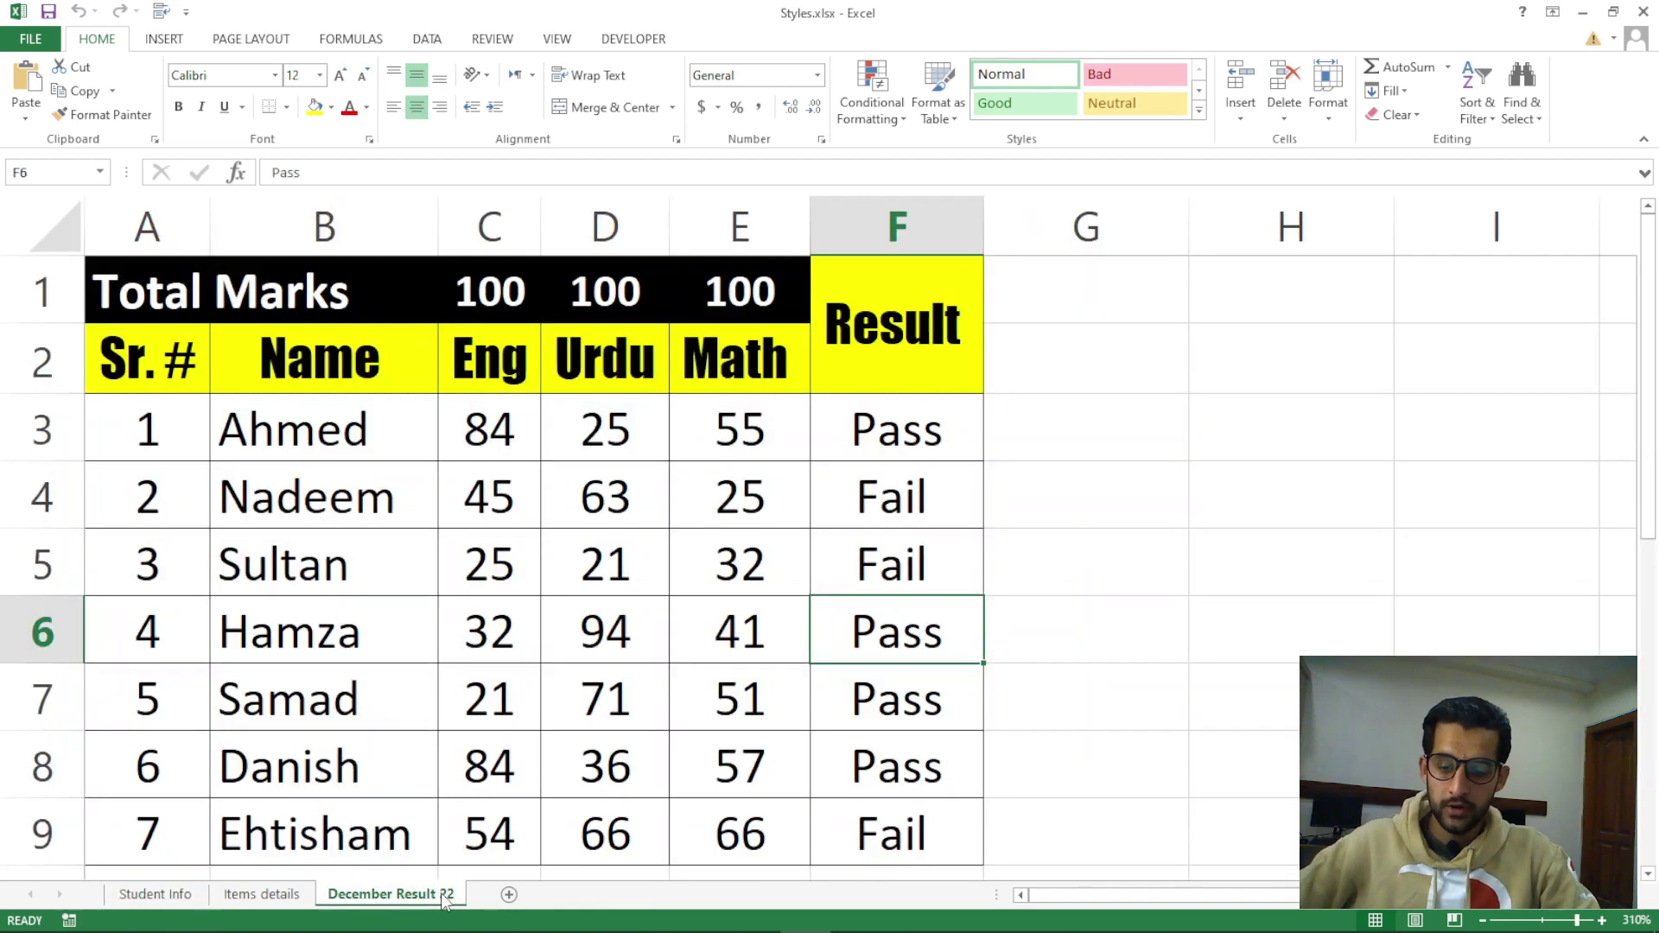
Give the December Result 22 tab a red colour and the Items details tab light blue
{"action": "right_click", "coordinate": [445, 899]}
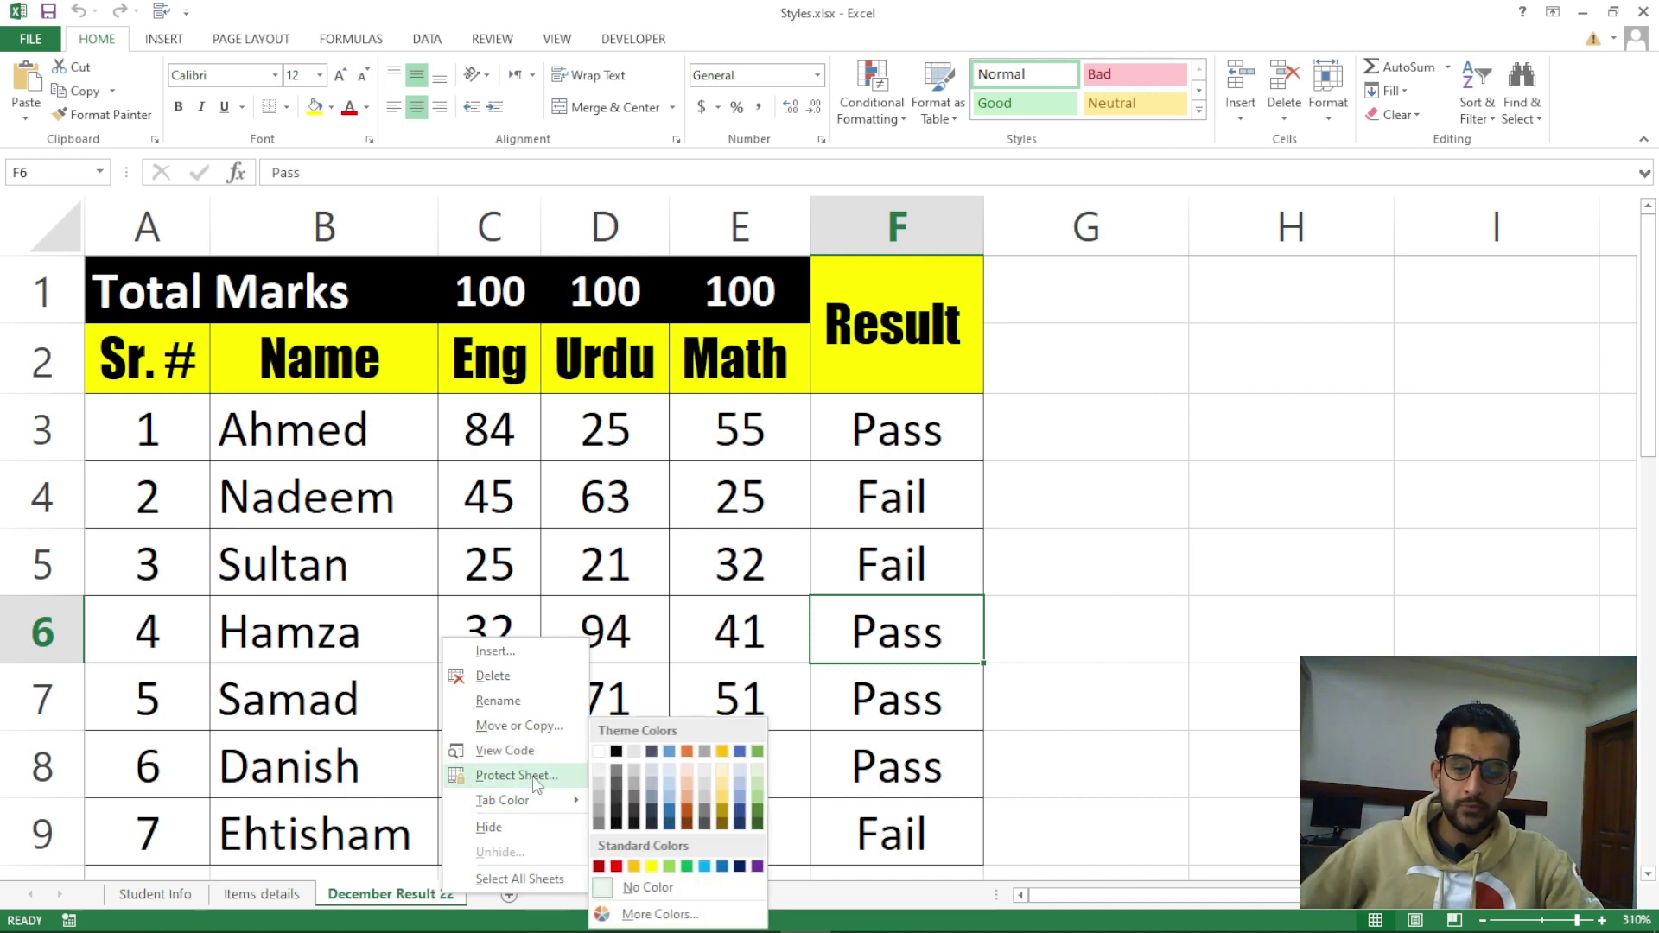
{"action": "mouse_move", "coordinate": [547, 802]}
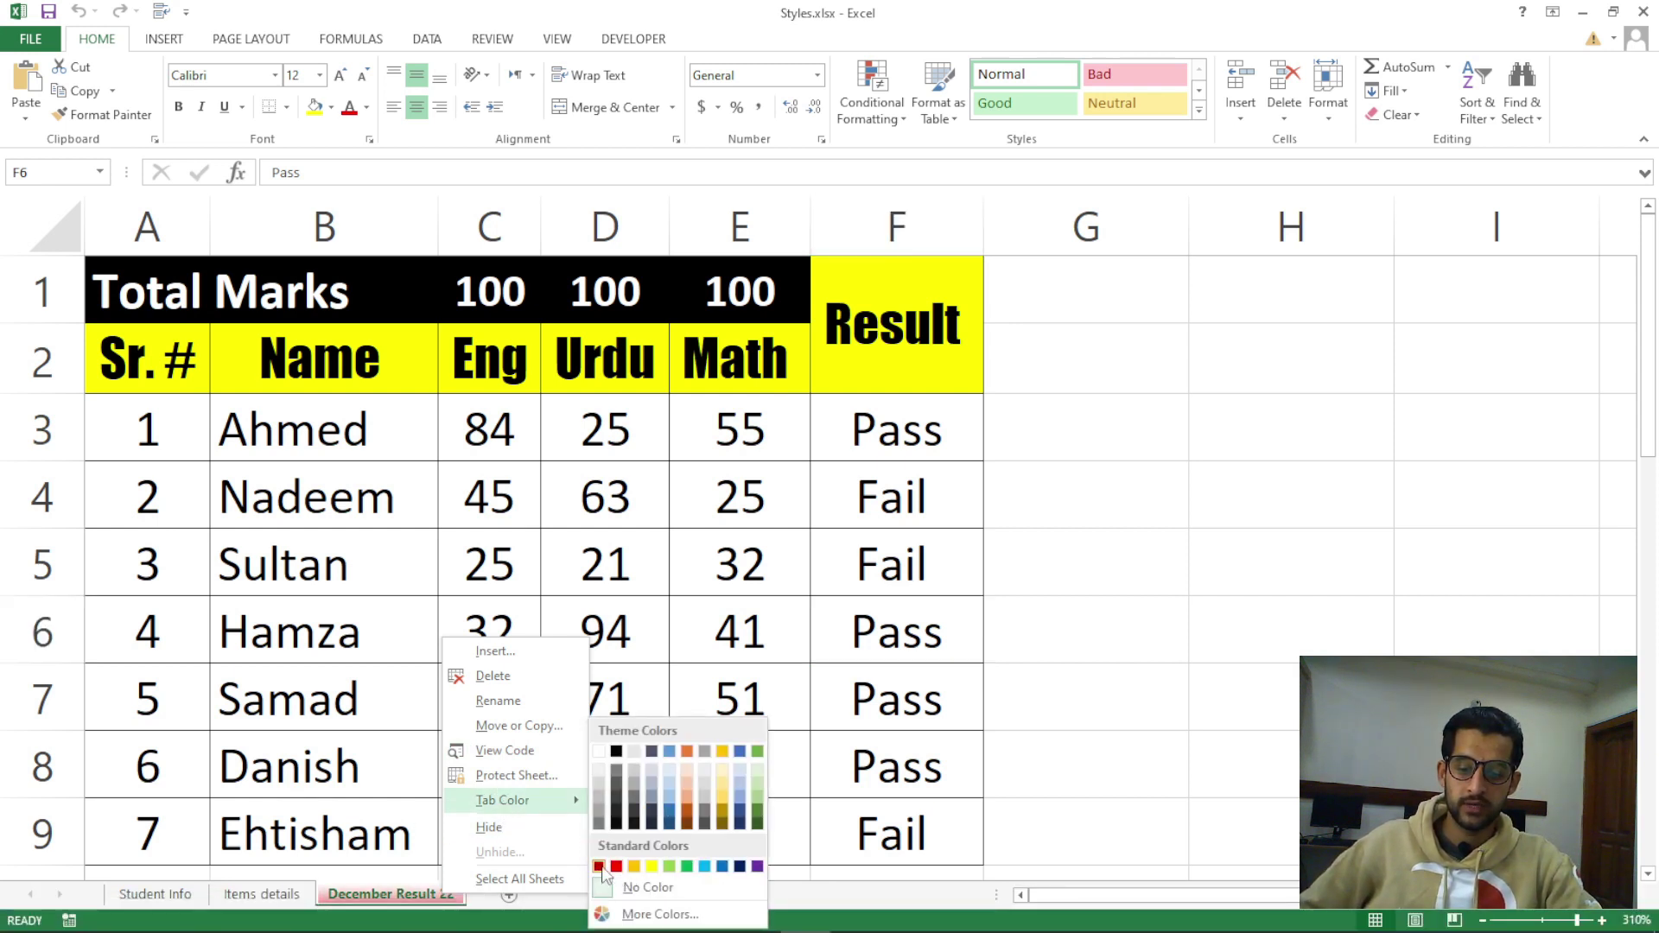
{"action": "left_click", "coordinate": [616, 866]}
{"action": "left_click", "coordinate": [289, 895]}
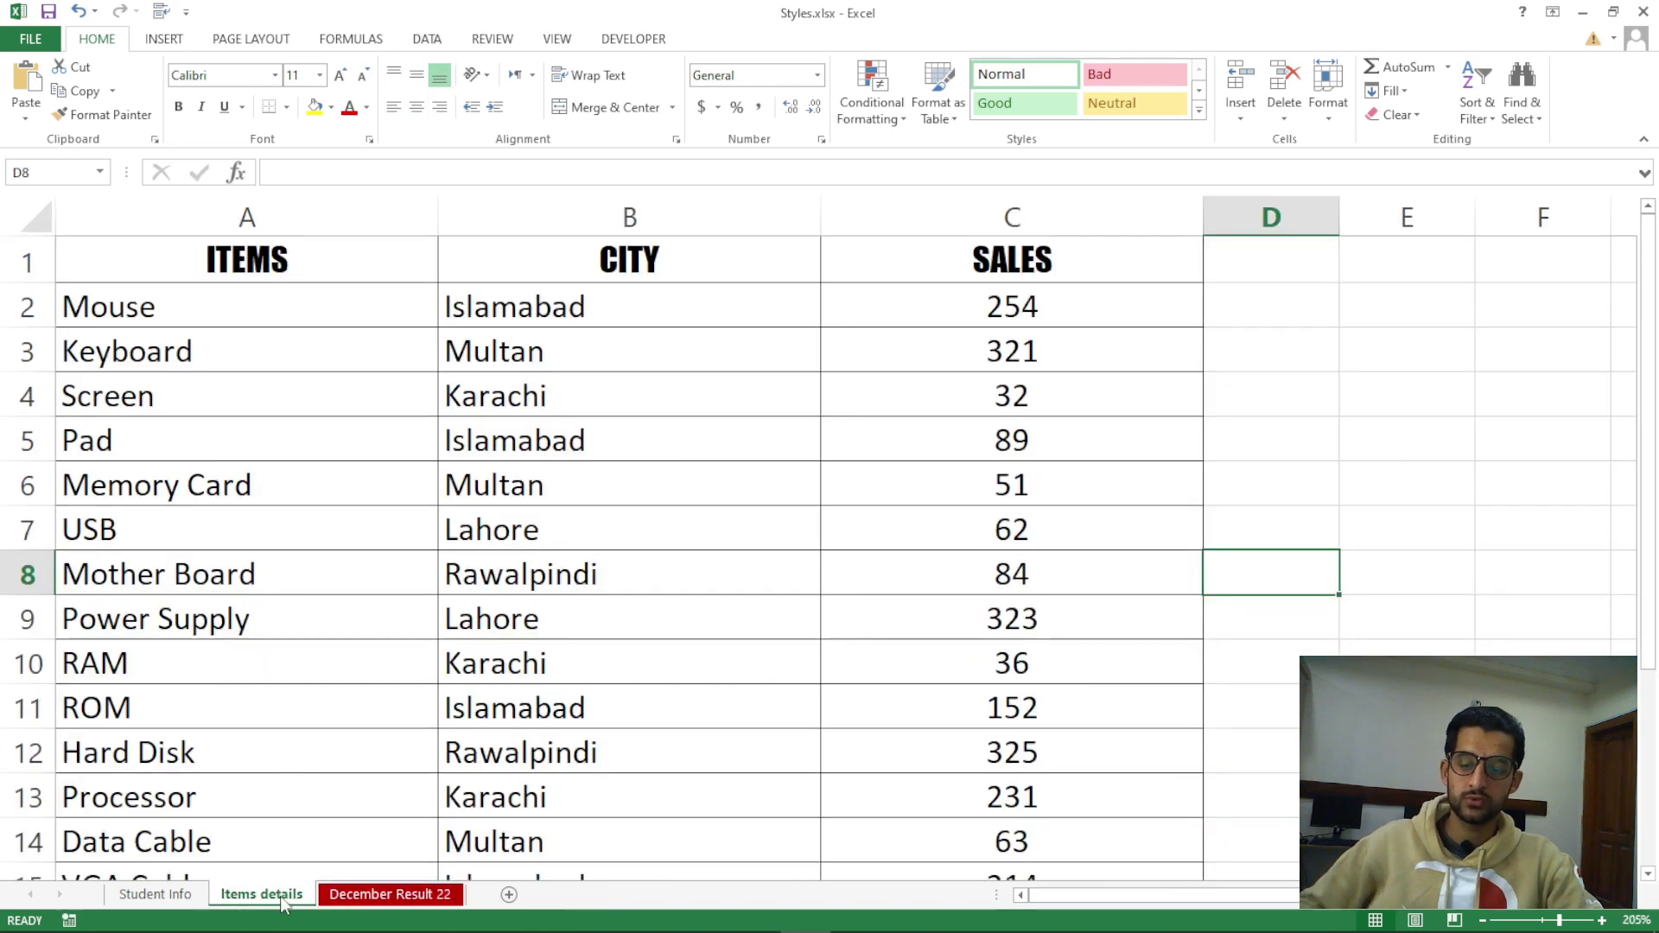
{"action": "right_click", "coordinate": [280, 895]}
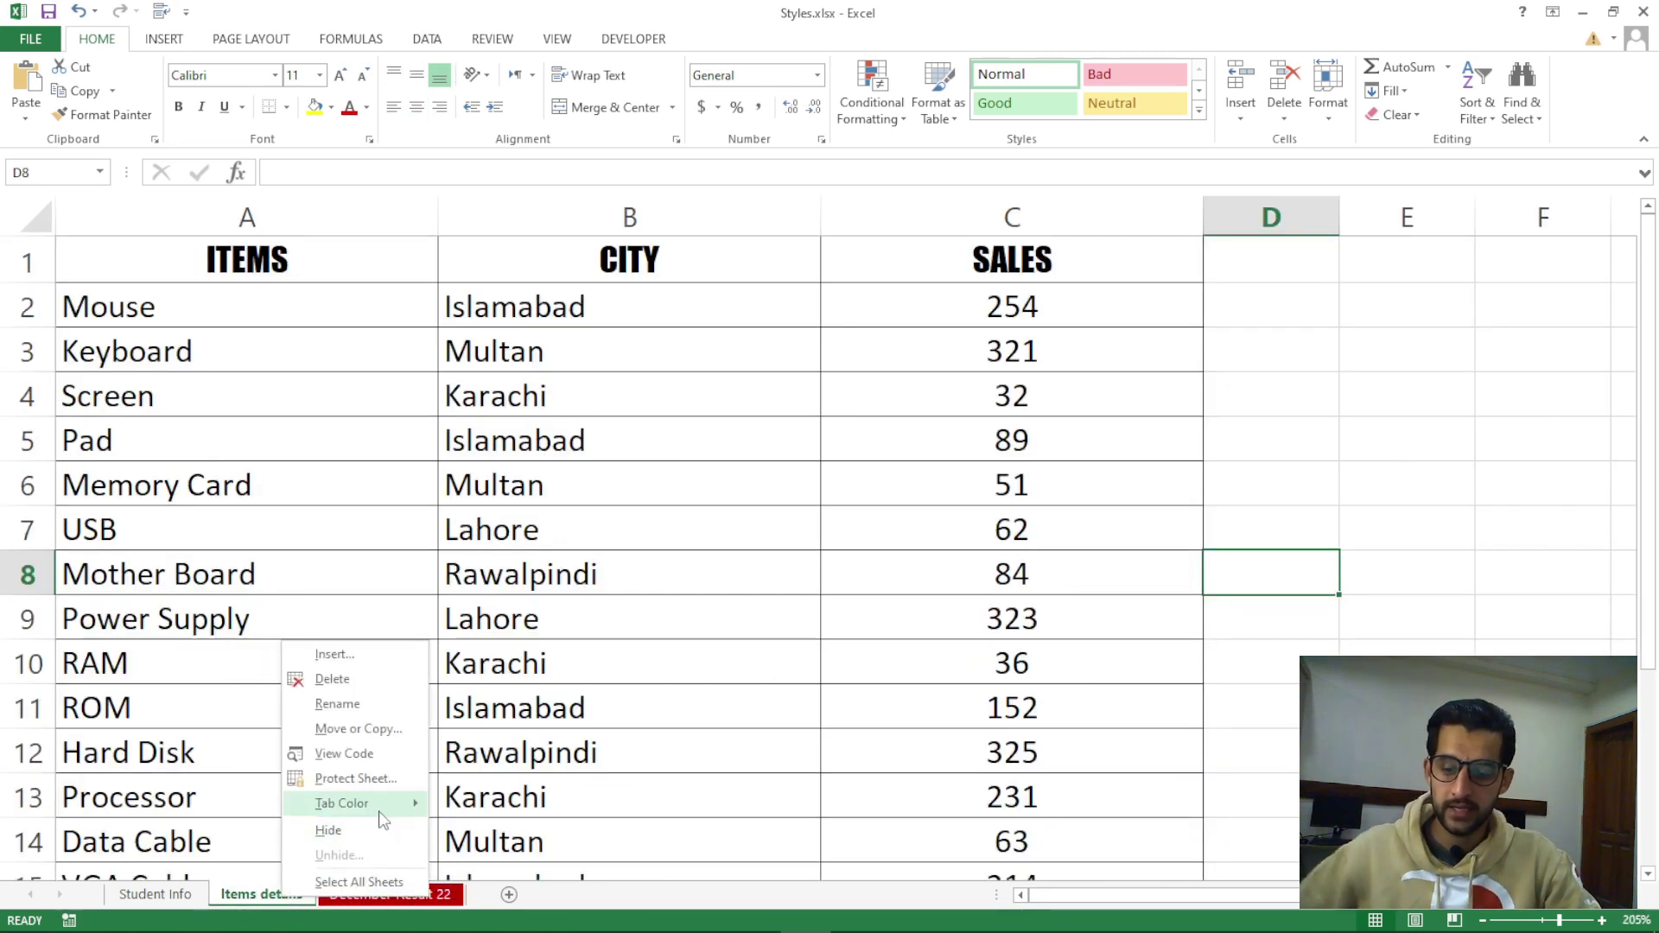
{"action": "mouse_move", "coordinate": [384, 804]}
{"action": "left_click", "coordinate": [544, 866]}
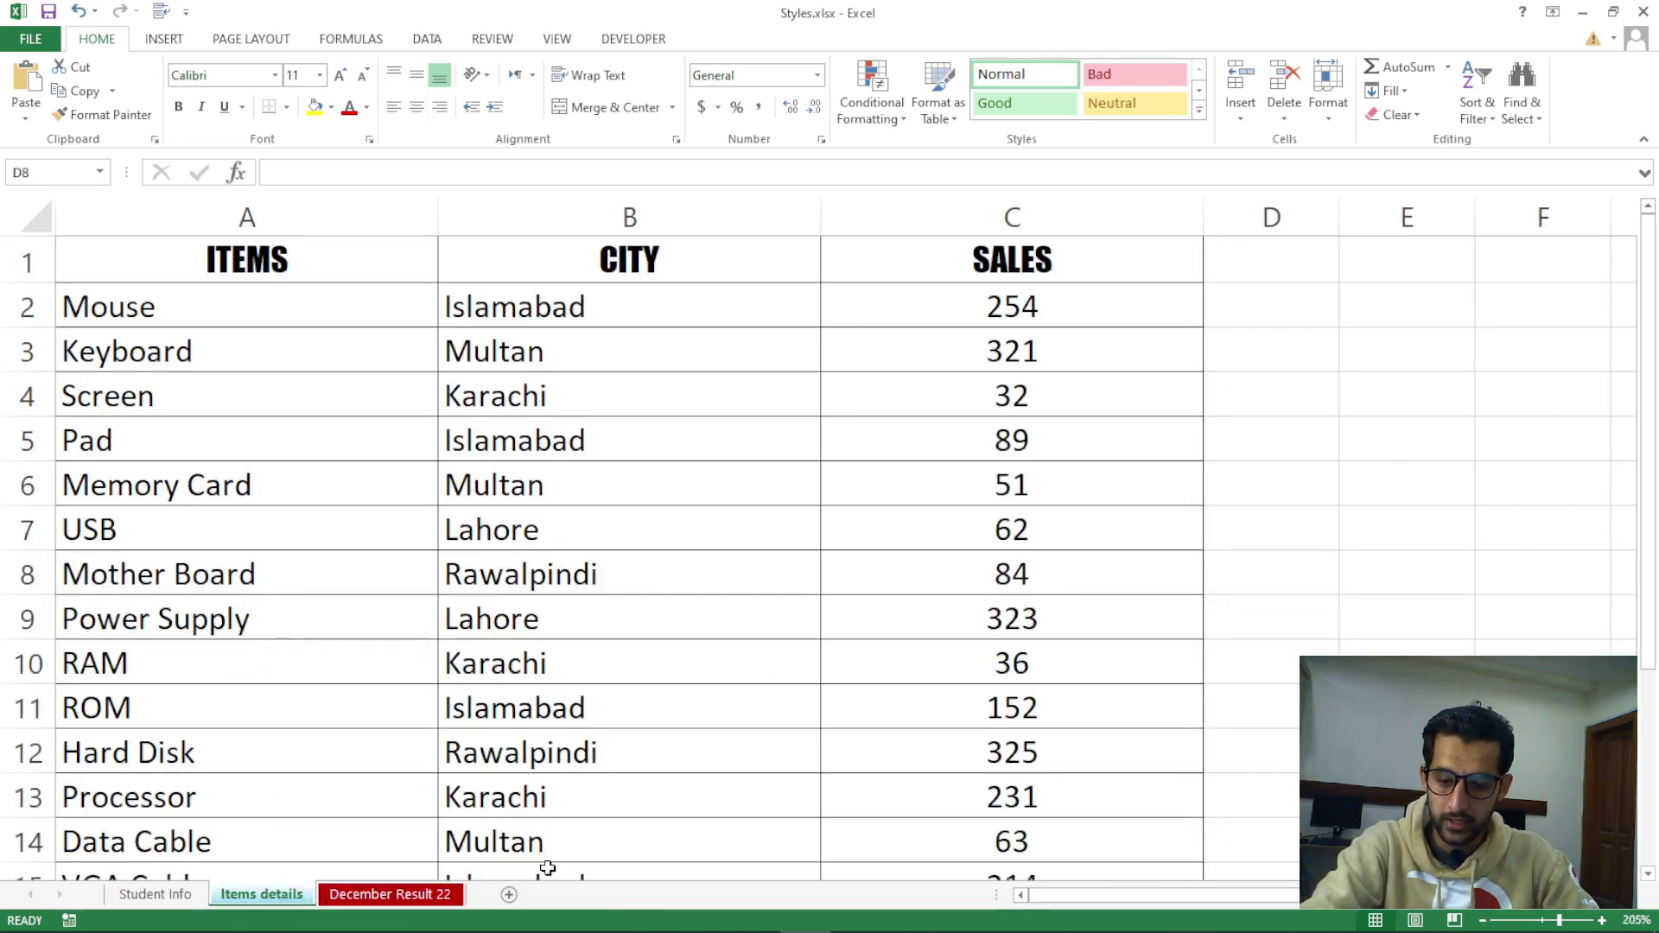
Give the Student Info tab a purple colour, then return to December Result 22
{"action": "left_click", "coordinate": [176, 896]}
{"action": "right_click", "coordinate": [176, 895]}
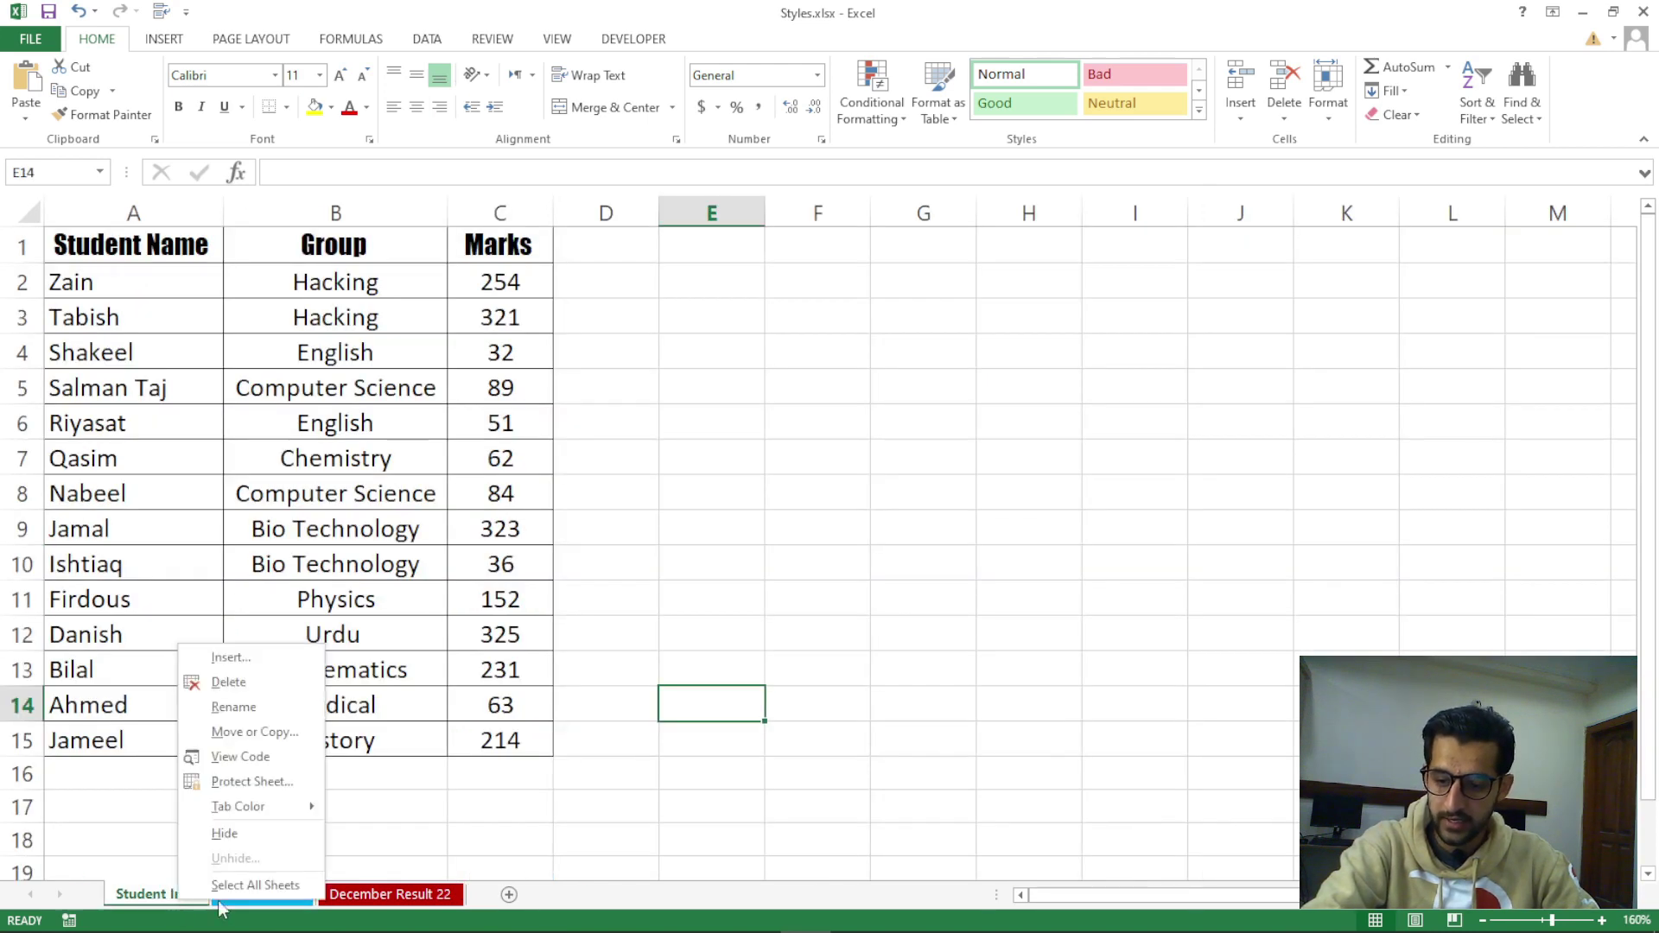
{"action": "mouse_move", "coordinate": [260, 807]}
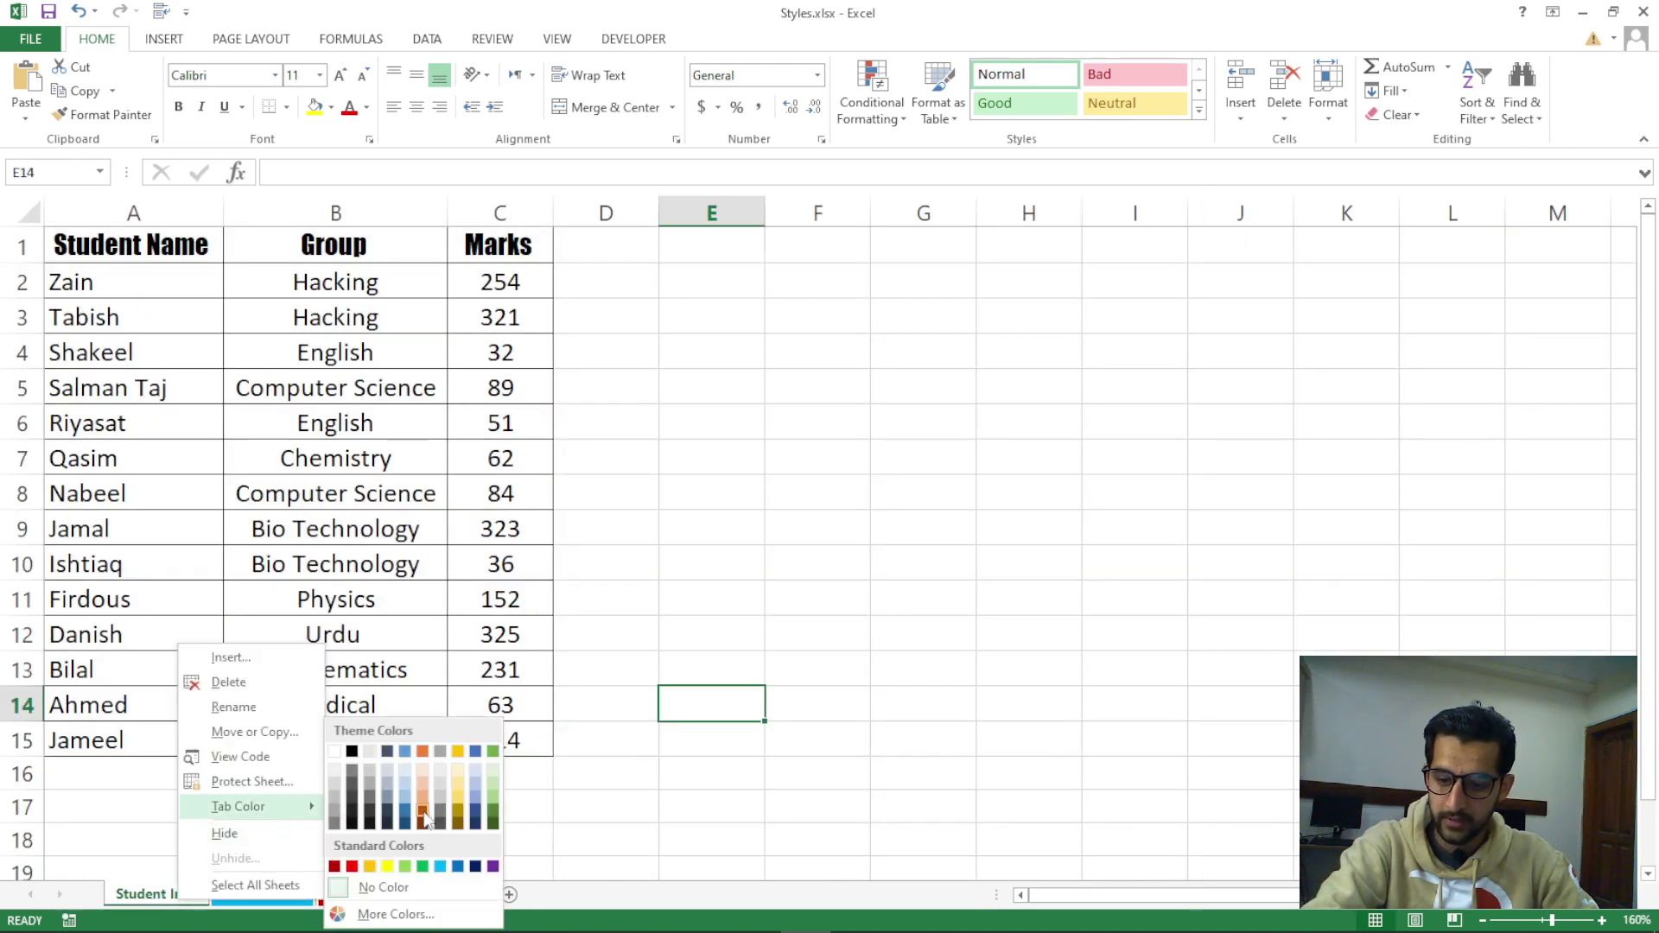
{"action": "left_click", "coordinate": [477, 866]}
{"action": "left_click", "coordinate": [264, 895]}
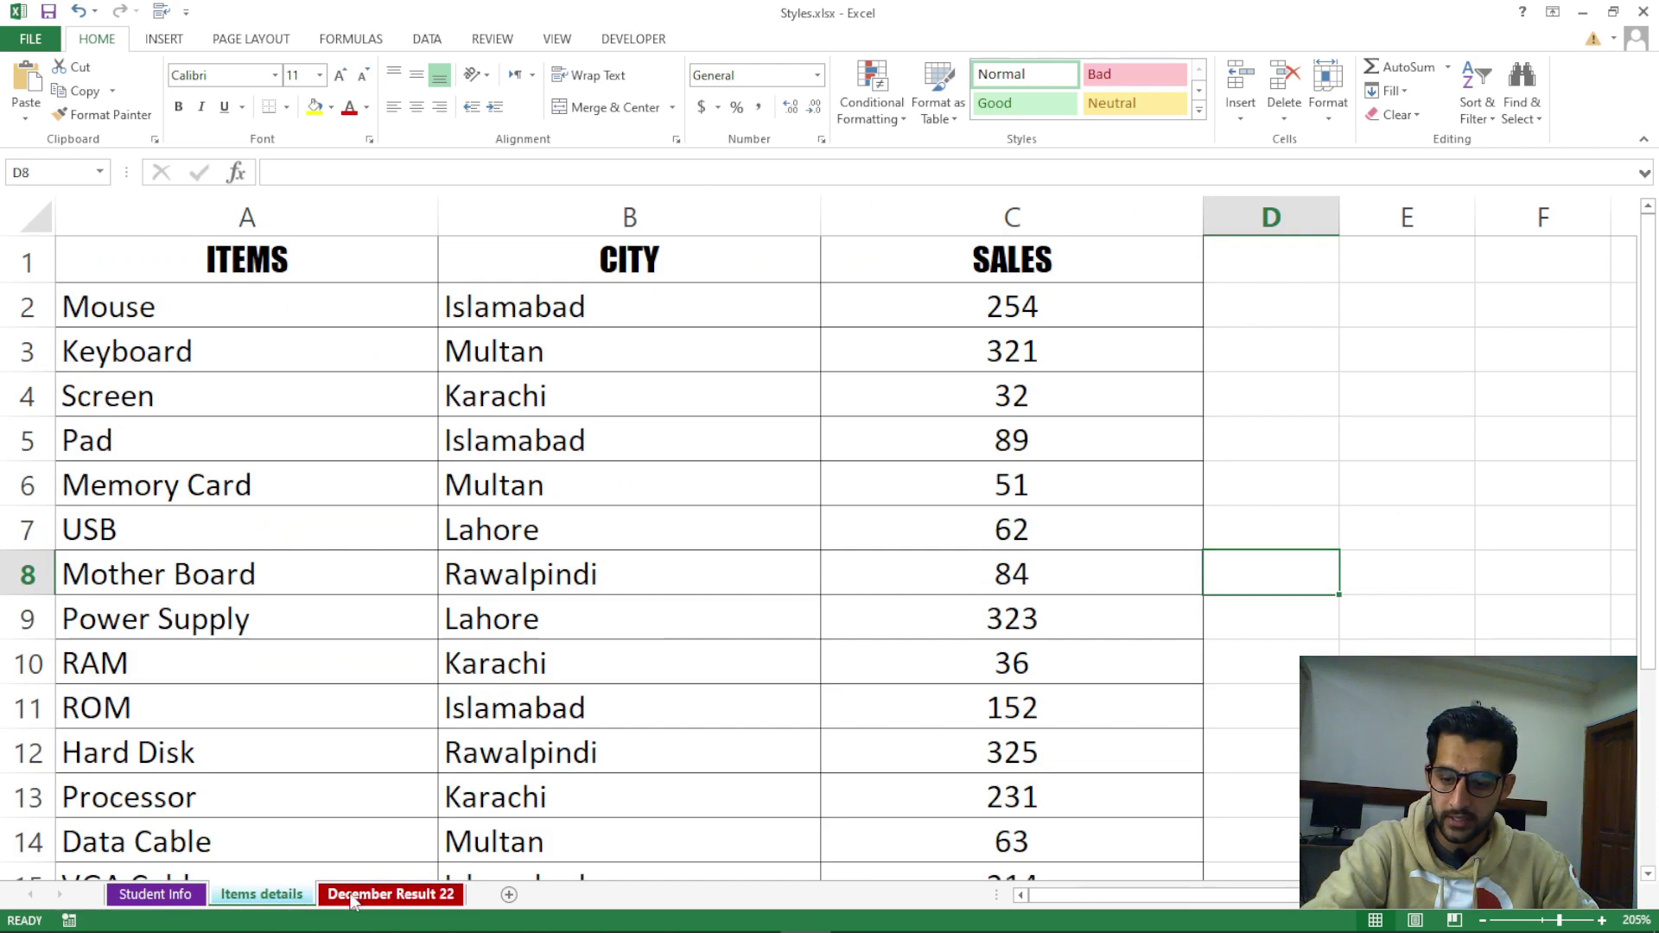
{"action": "left_click", "coordinate": [354, 894]}
{"action": "key", "text": "ctrl+Page_Up"}
{"action": "left_click", "coordinate": [354, 894]}
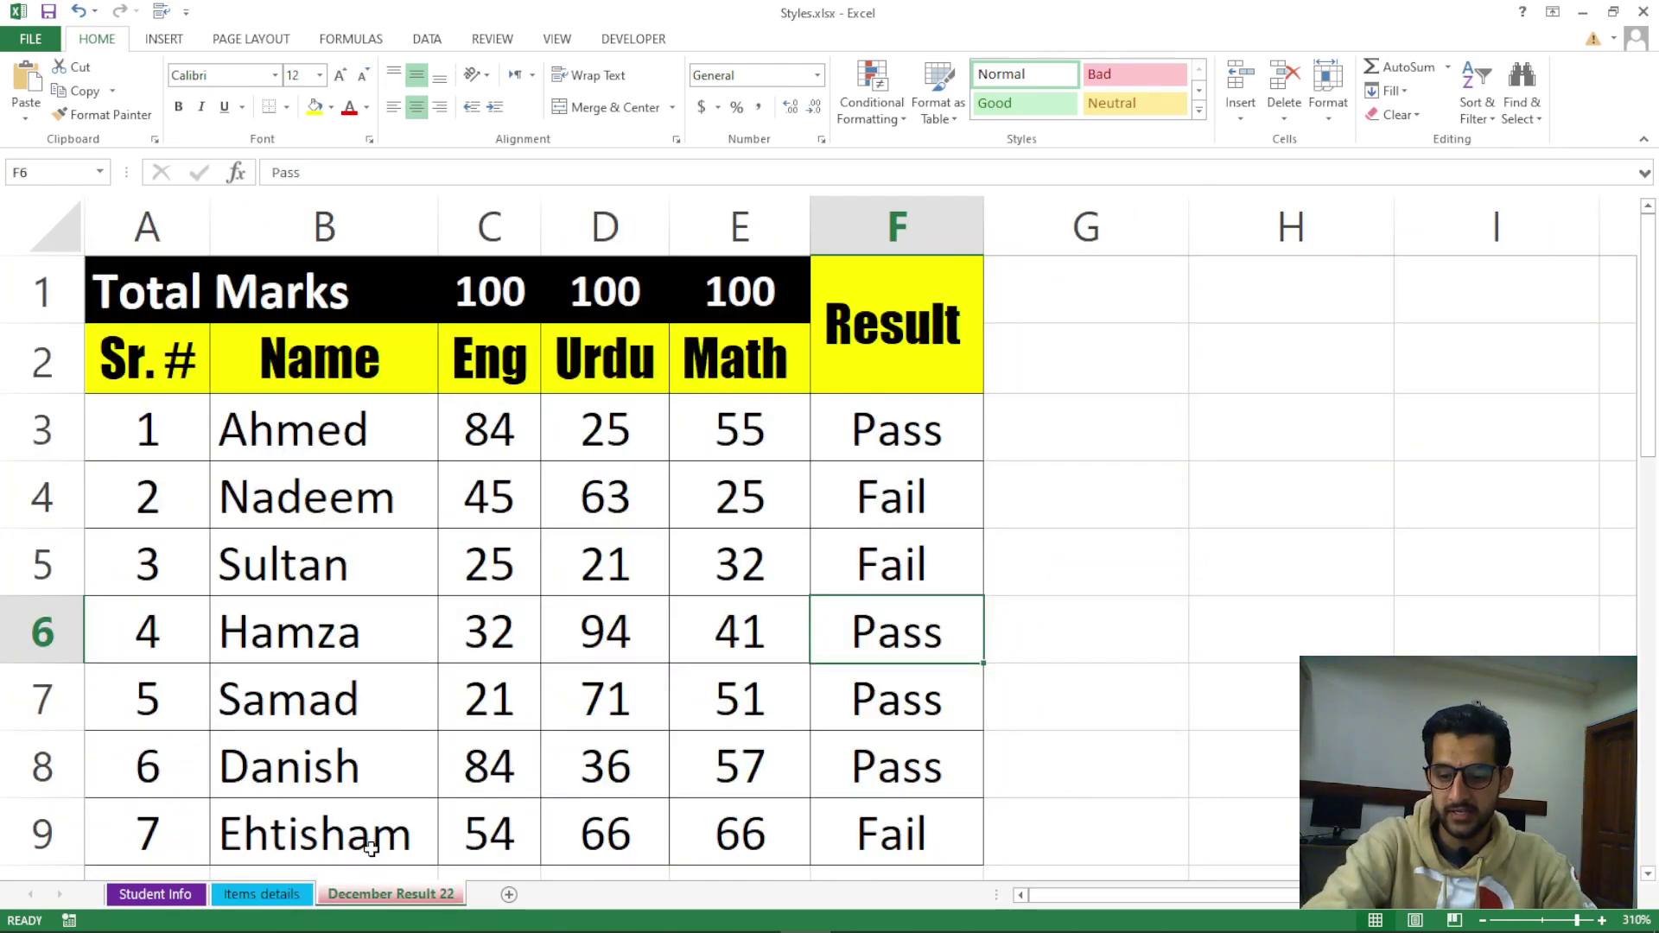
Drag December Result 22 to the first position and group all sheets with Select All Sheets
{"action": "left_click_drag", "start_coordinate": [195, 877], "coordinate": [164, 885]}
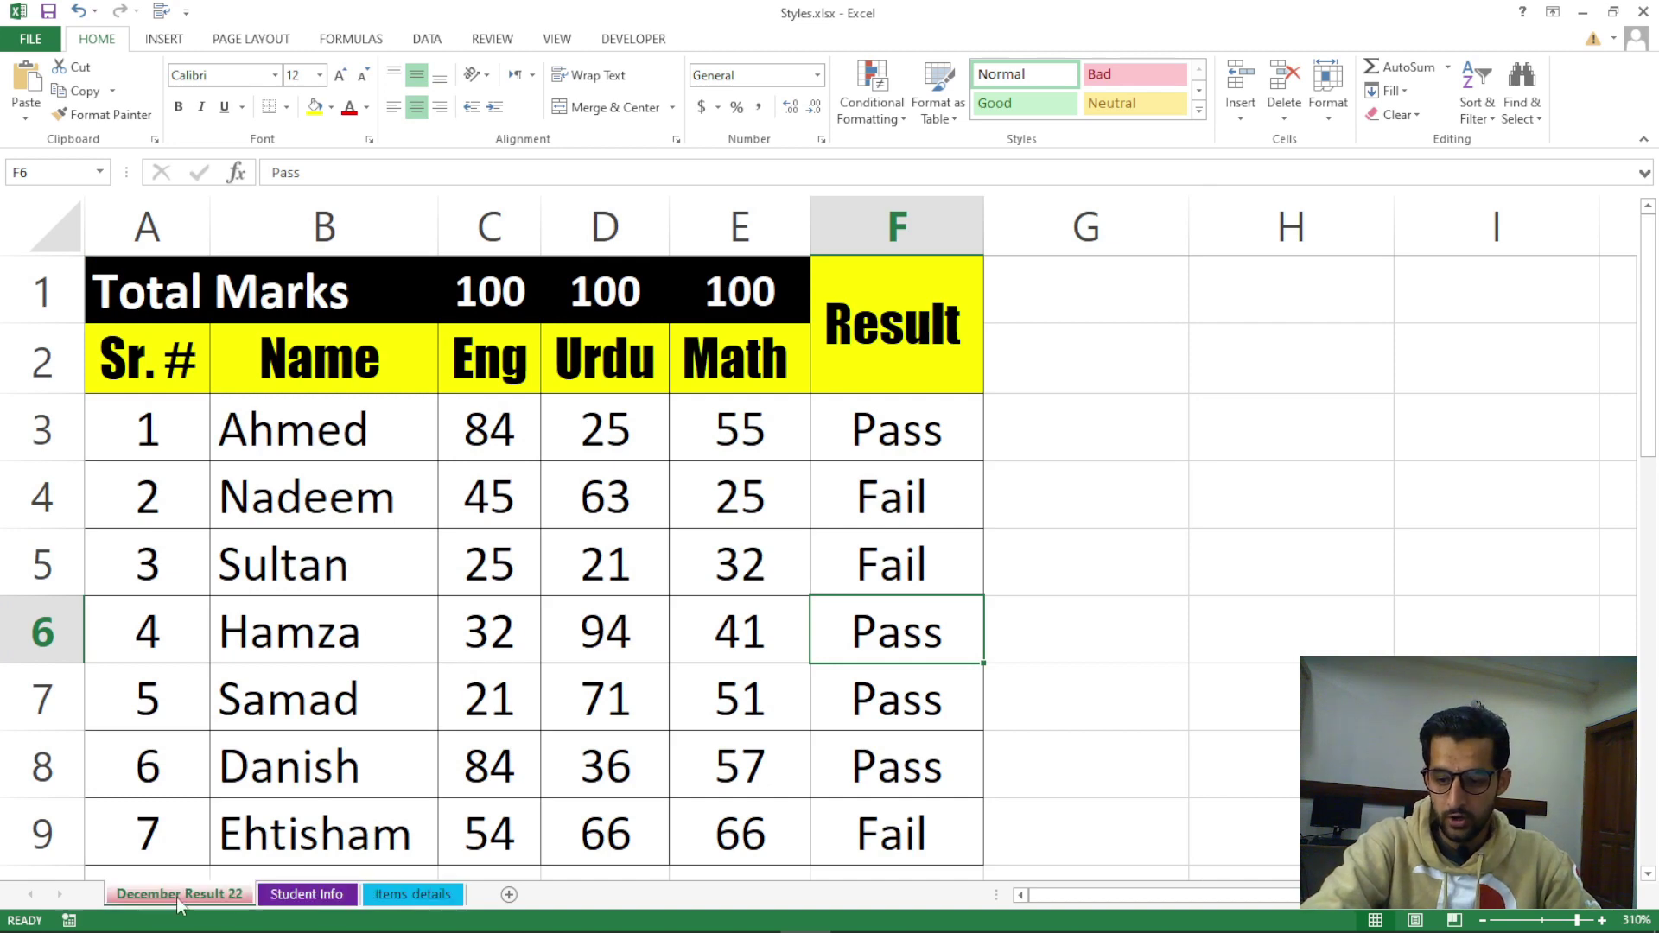
{"action": "left_click", "coordinate": [327, 897]}
{"action": "right_click", "coordinate": [183, 896]}
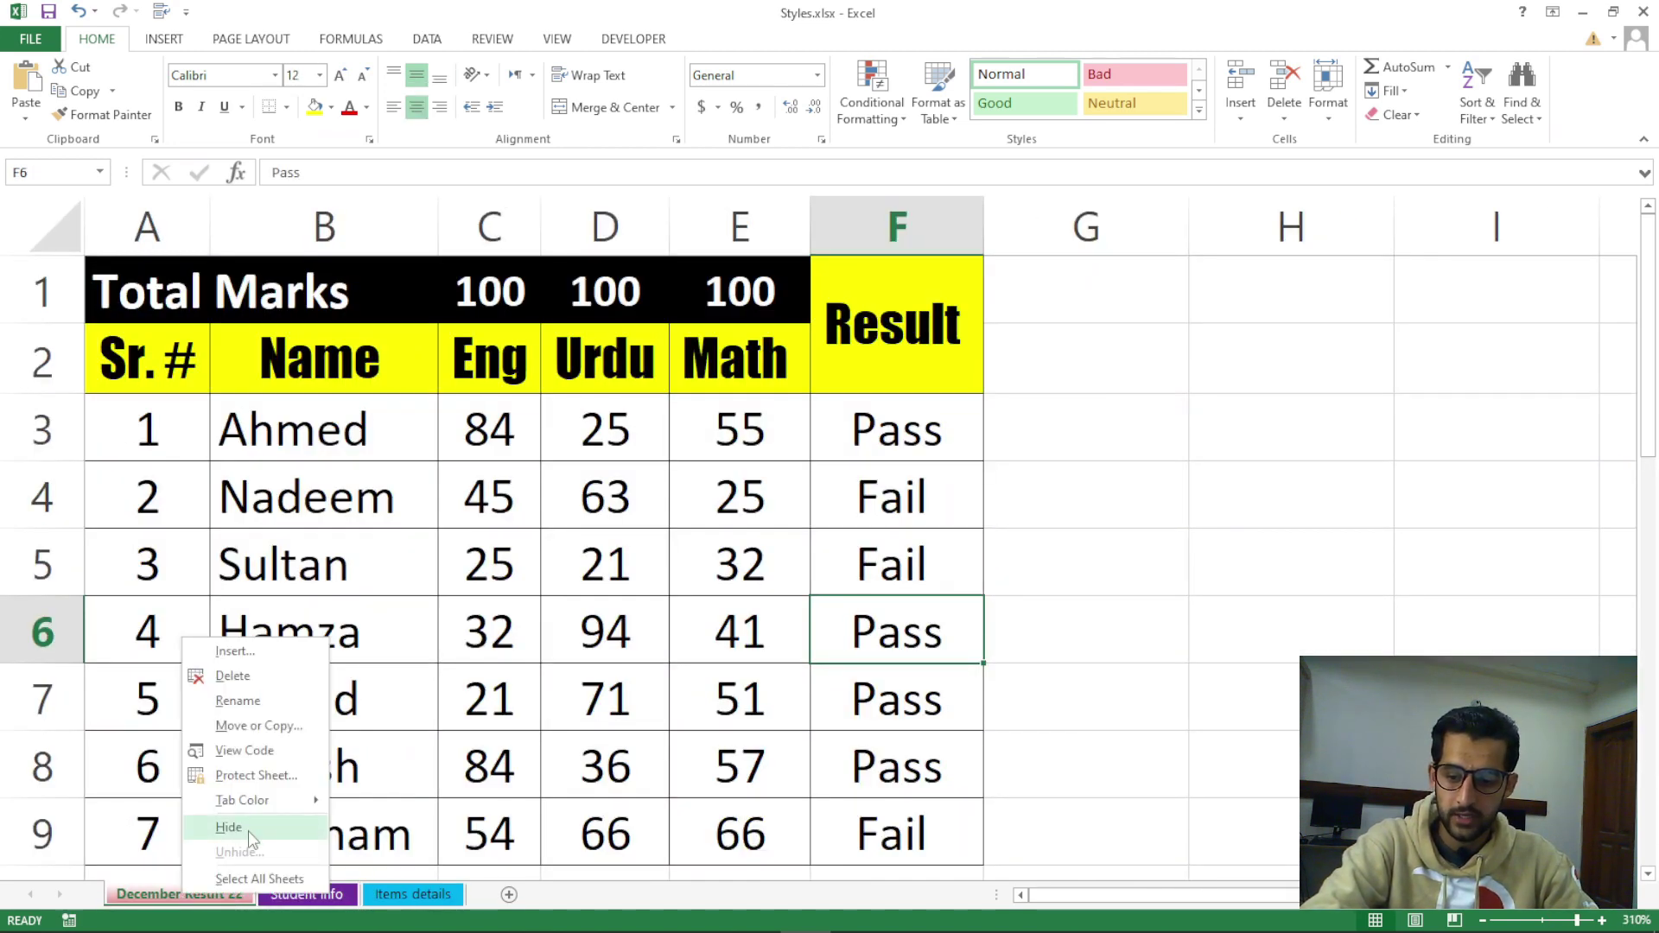
{"action": "left_click", "coordinate": [260, 878]}
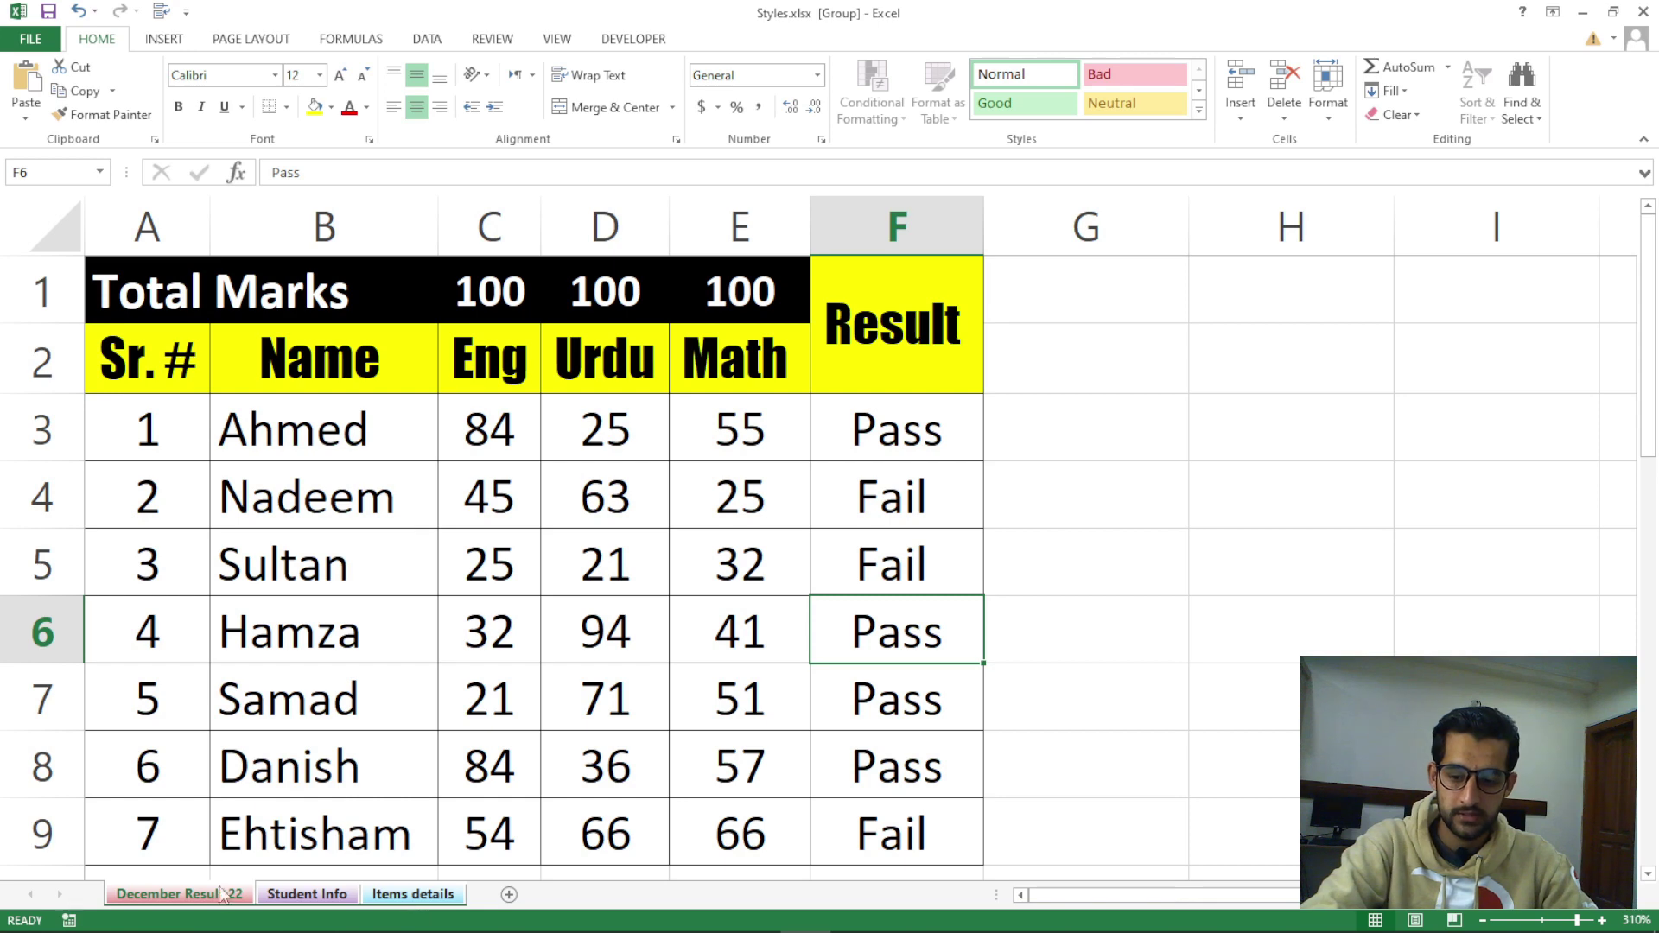
{"action": "left_click", "coordinate": [363, 853]}
Release the group, then regroup all three sheets from December Result 22 via Shift+click
{"action": "left_click", "coordinate": [414, 895]}
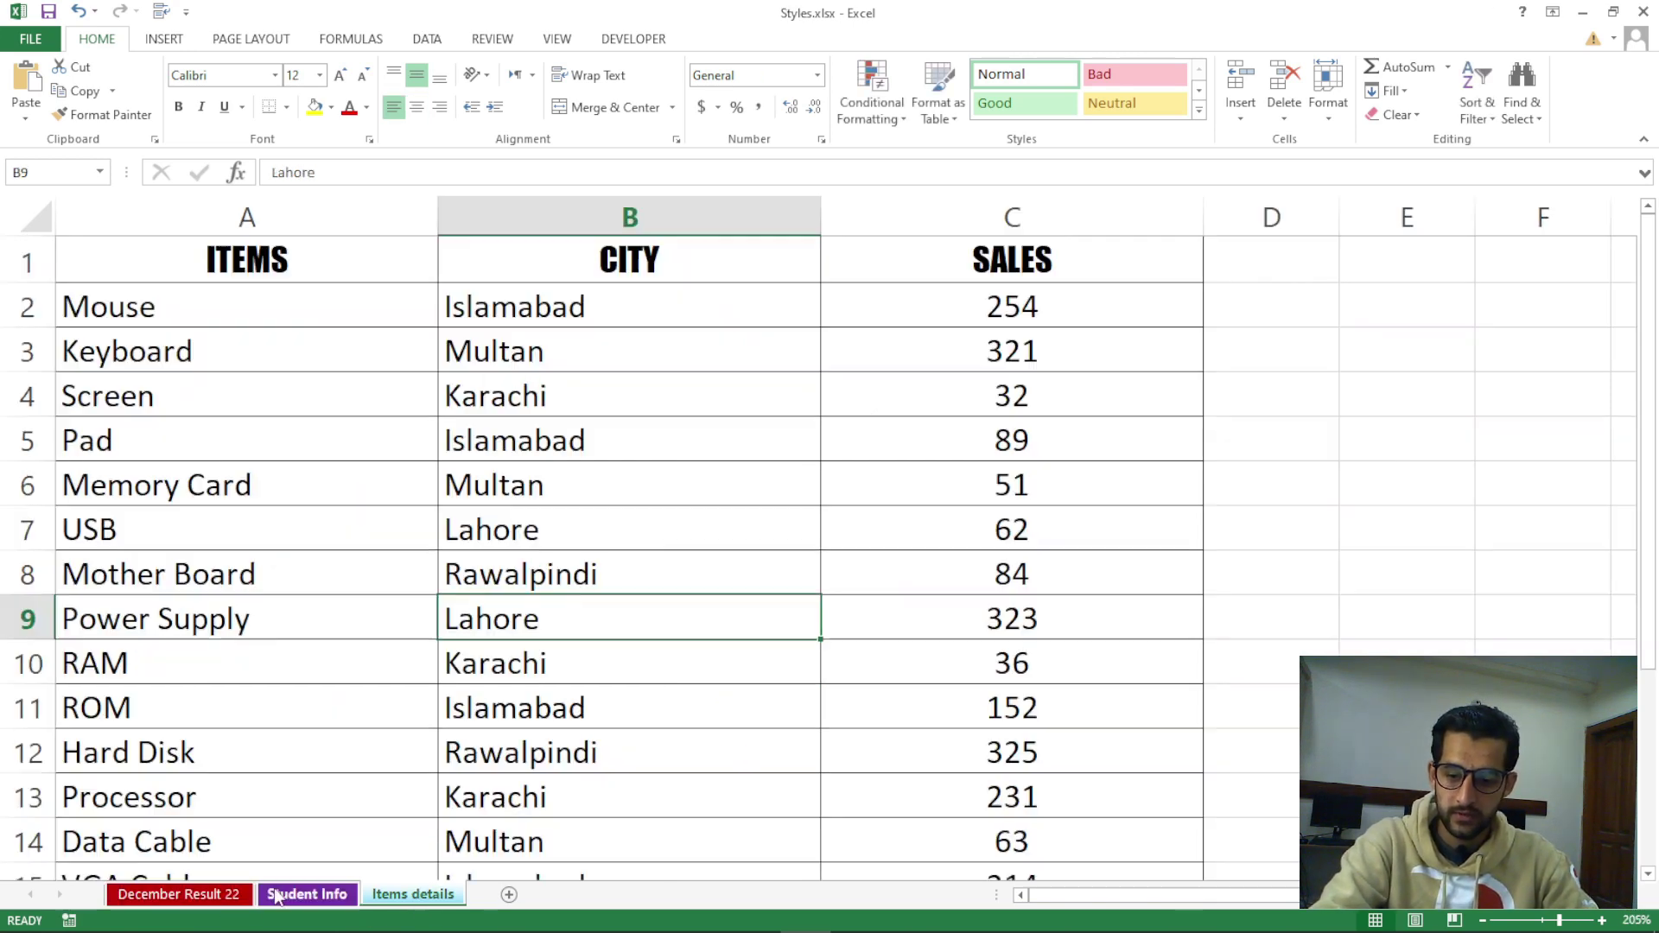
{"action": "left_click", "coordinate": [307, 896]}
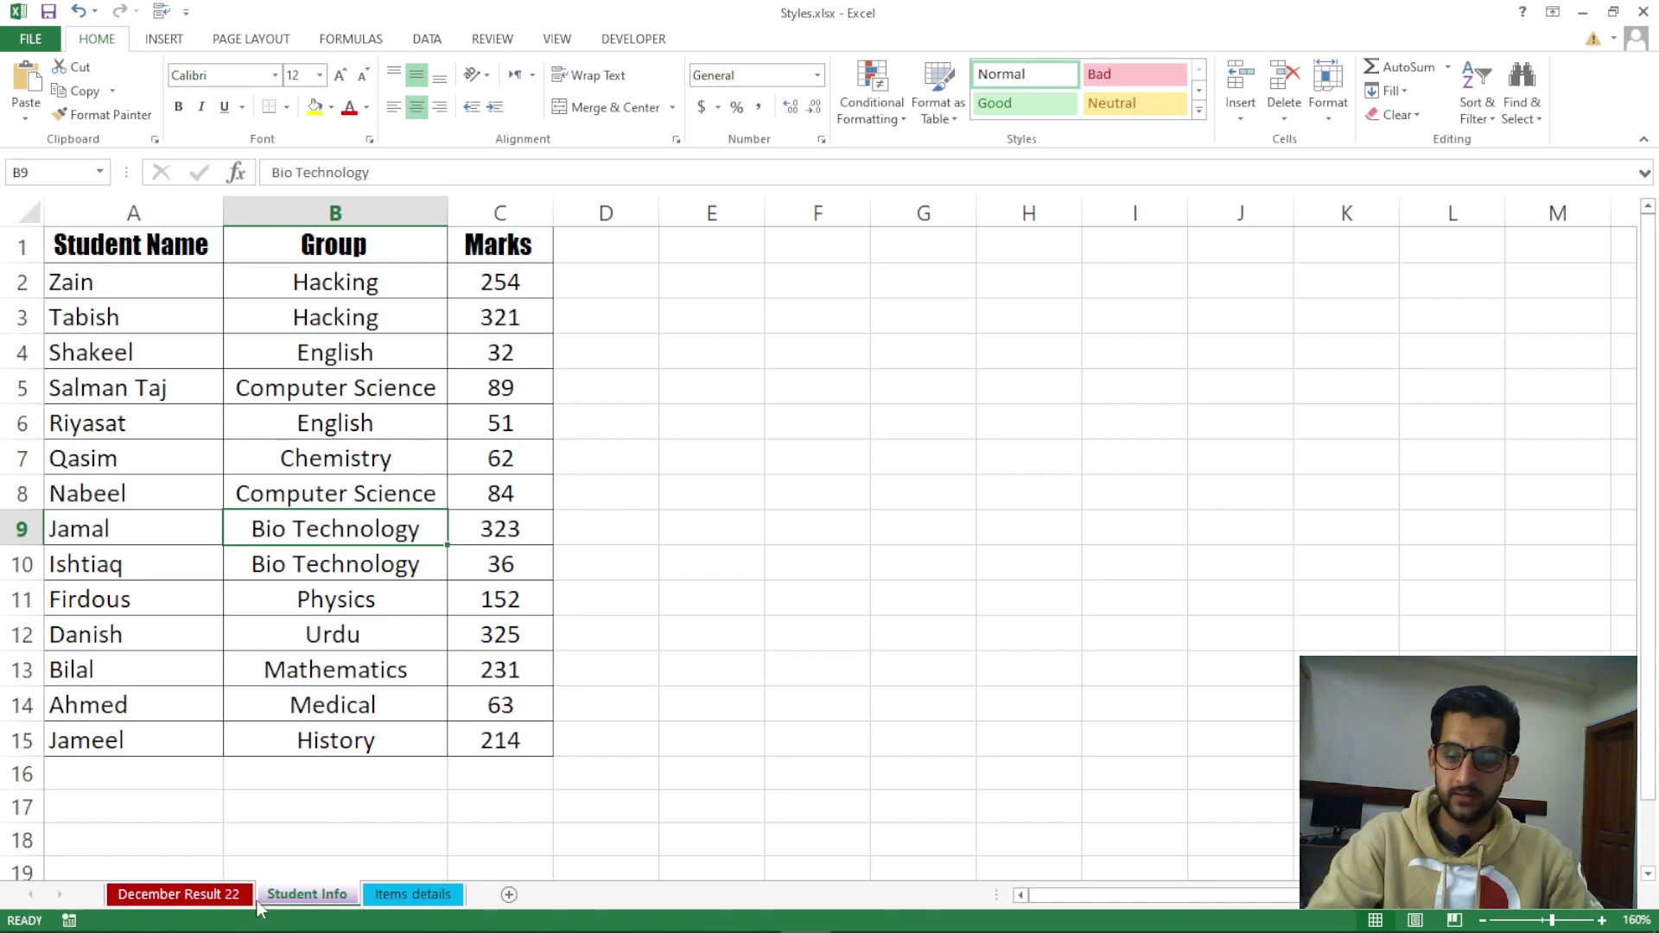
{"action": "left_click", "coordinate": [197, 895]}
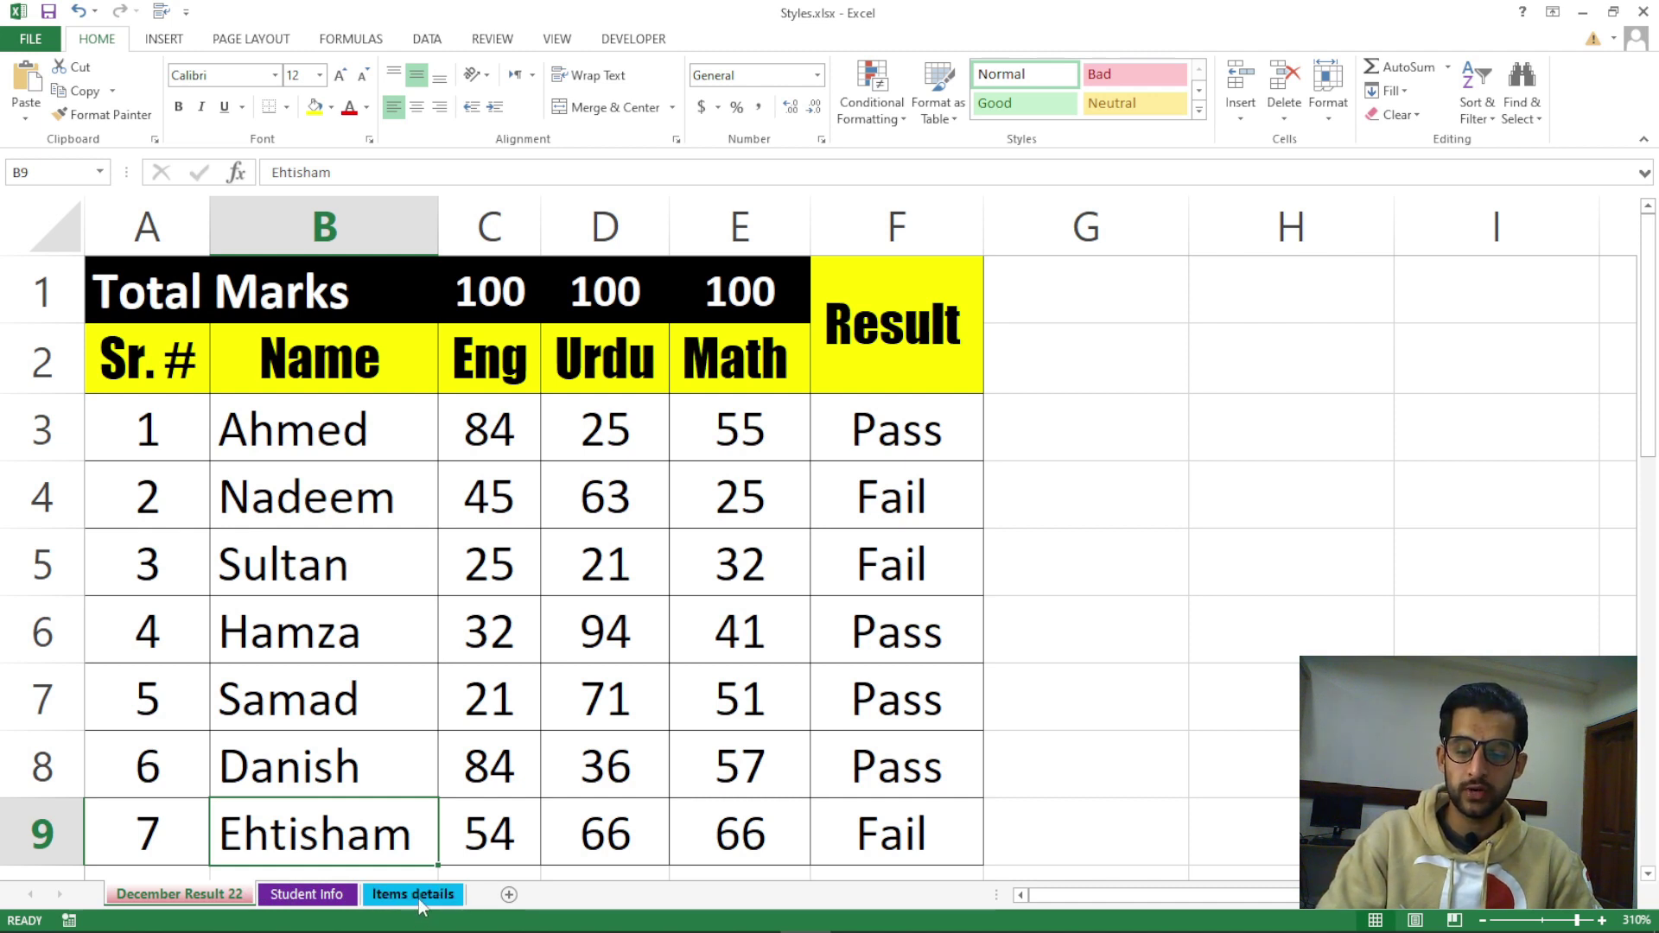
{"action": "left_click", "coordinate": [418, 898], "text": "shift"}
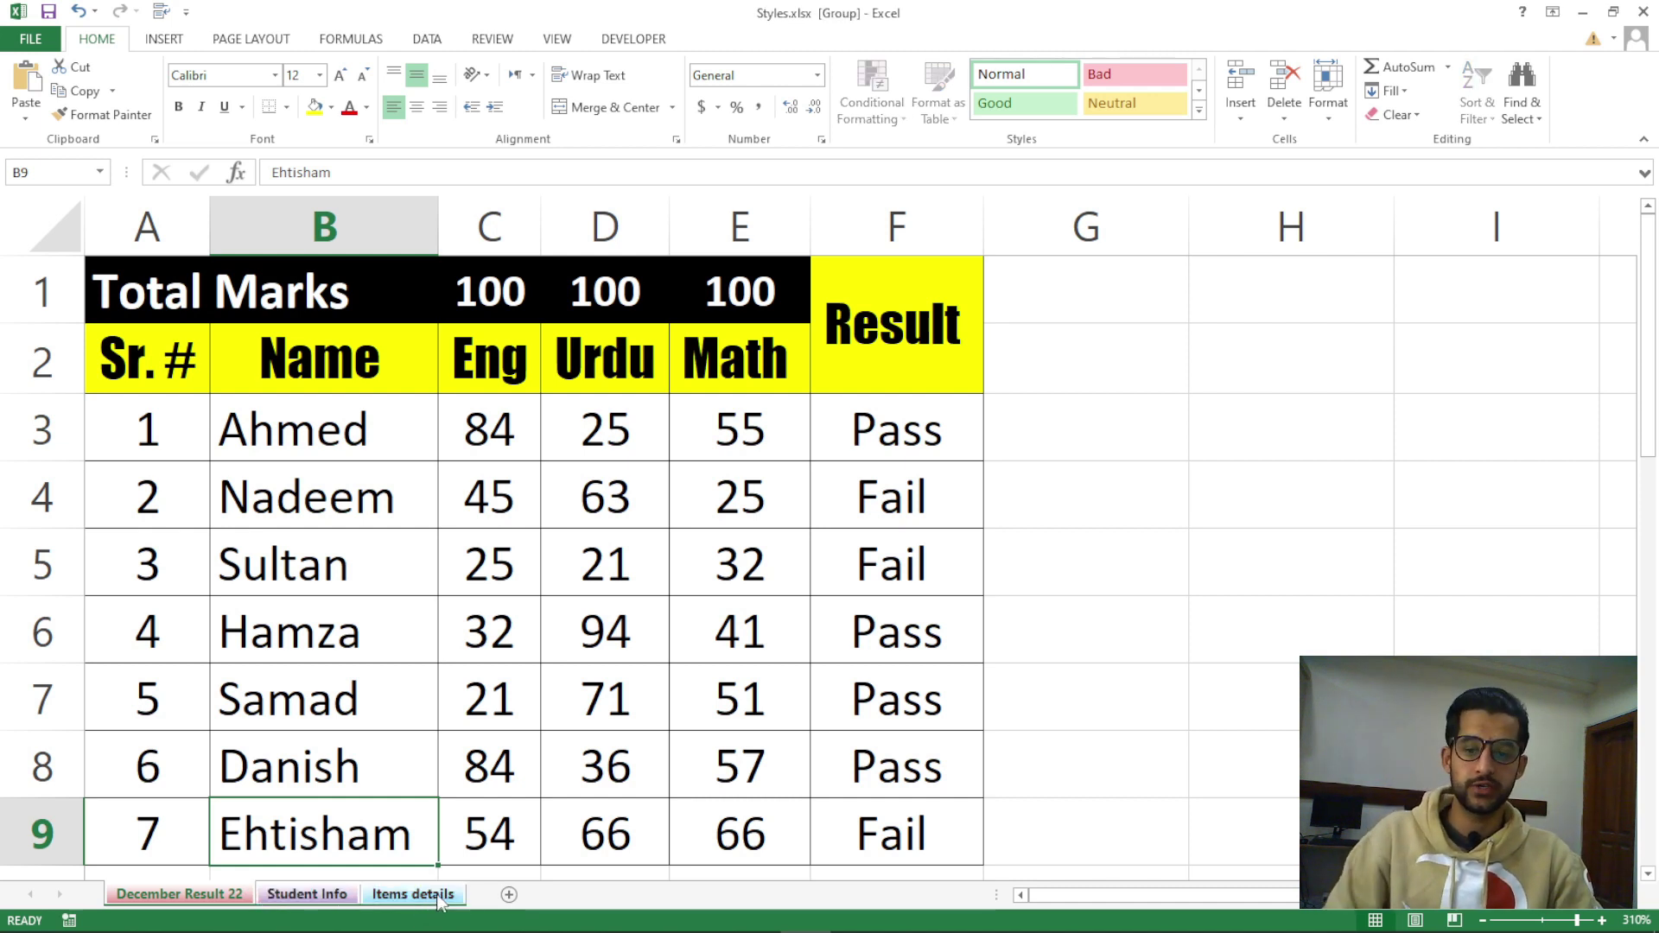
{"action": "left_click", "coordinate": [363, 786]}
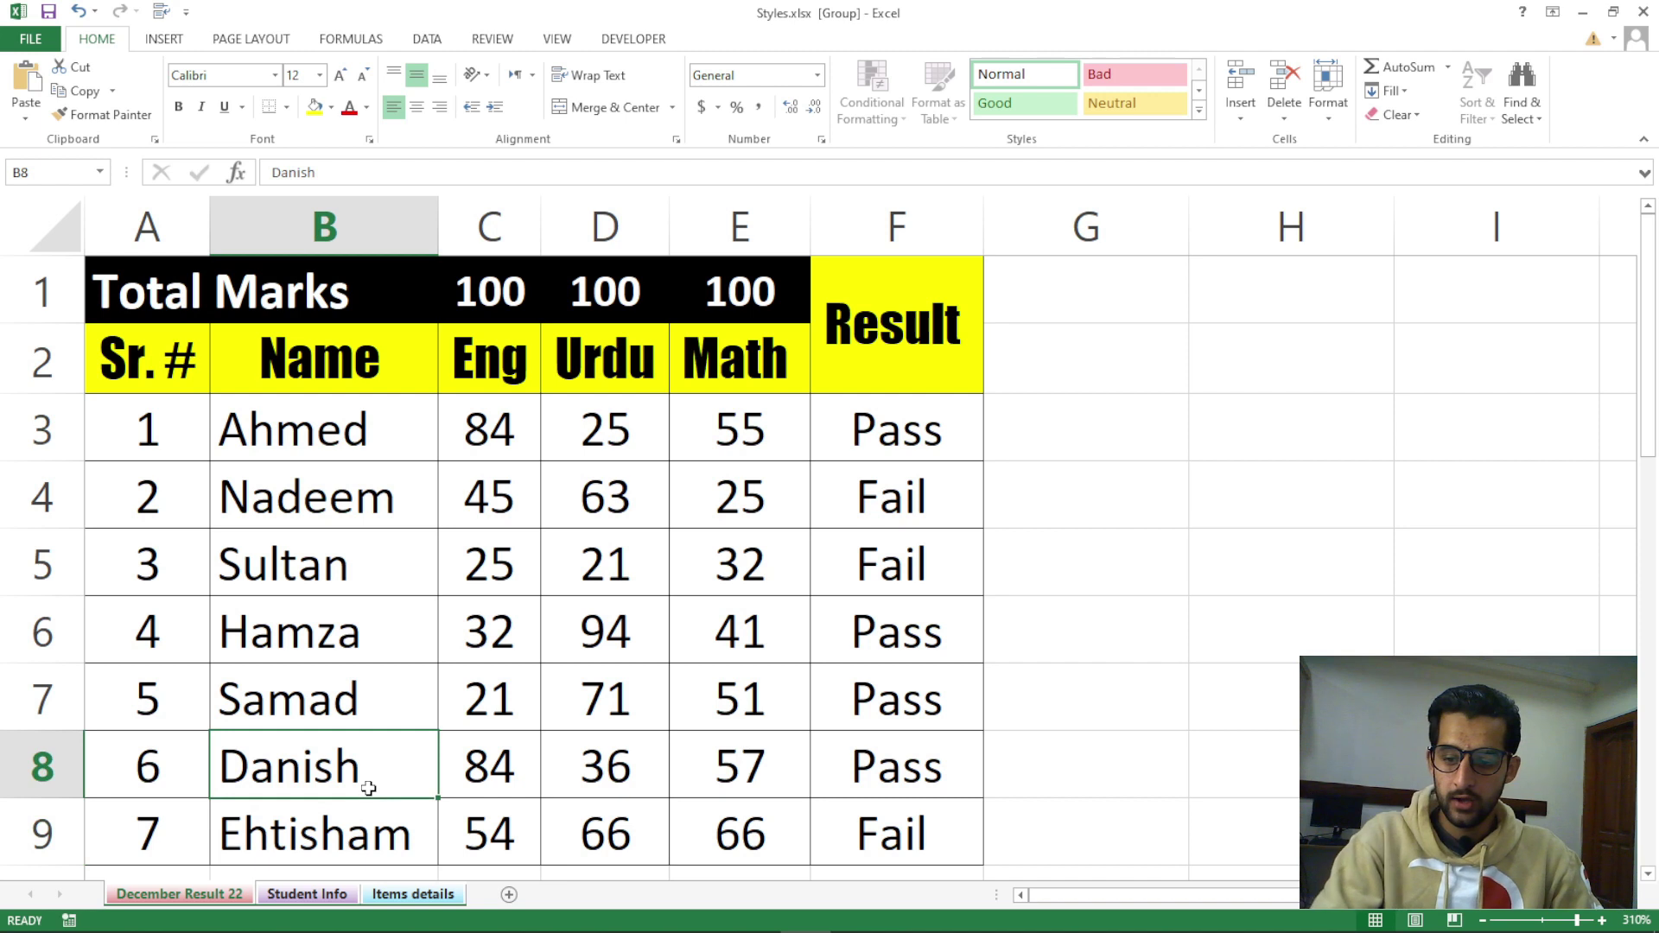
Browse the Format menu's Tab Color options without changing any tab colour
{"action": "left_click", "coordinate": [1327, 106]}
{"action": "left_click", "coordinate": [1218, 507]}
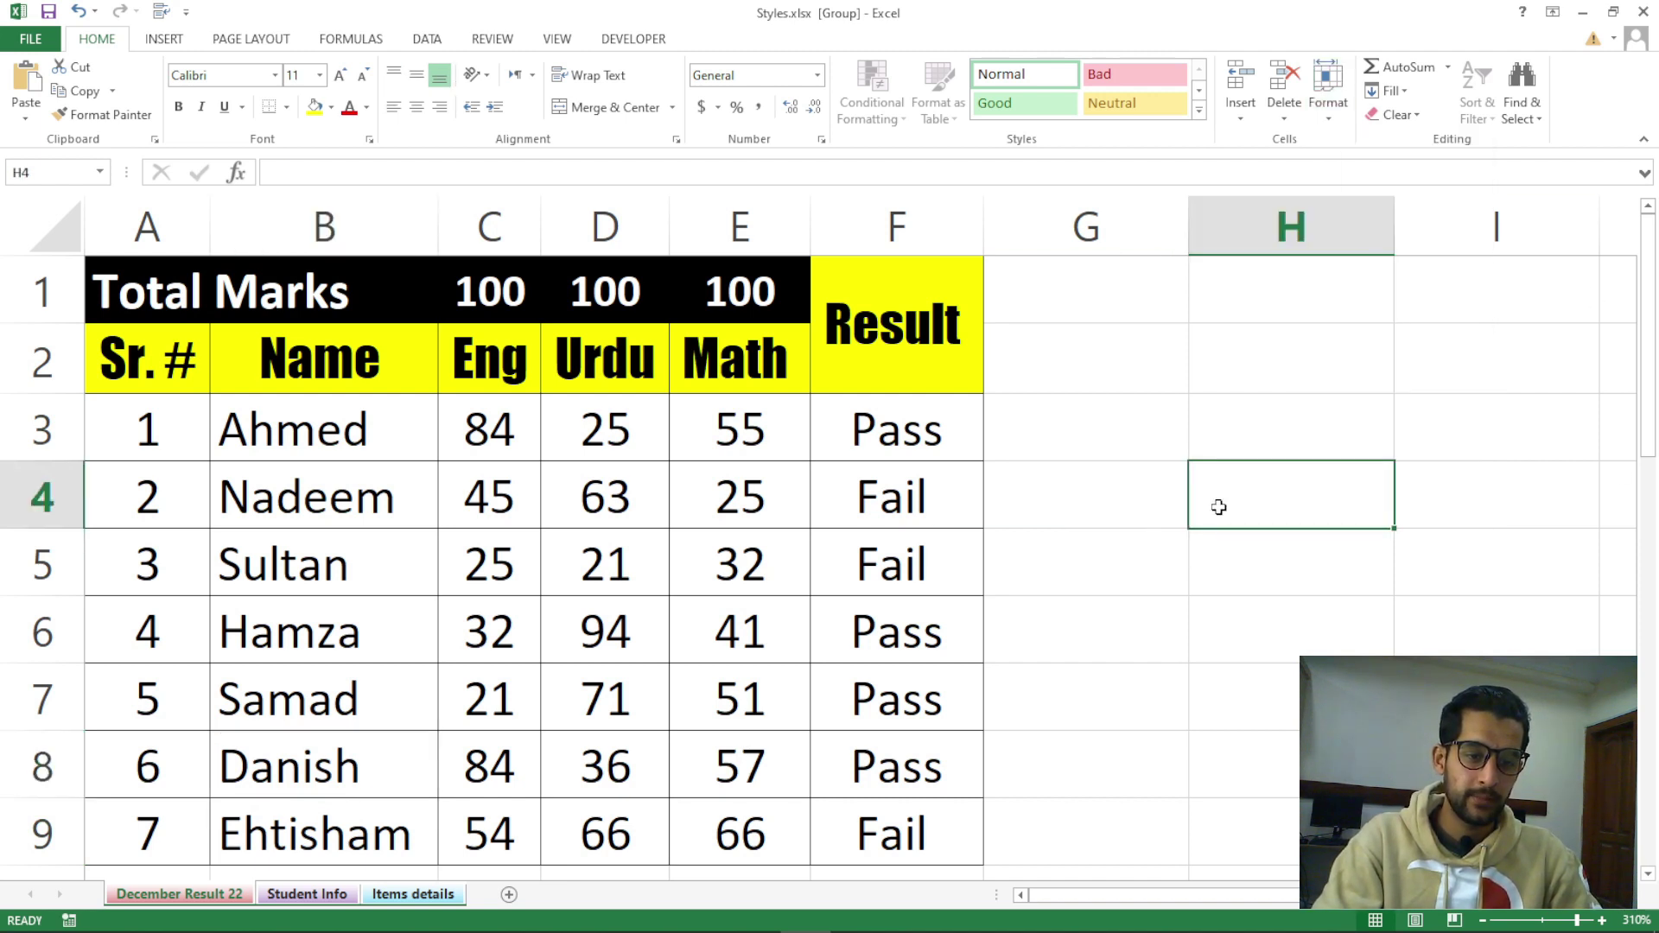
{"action": "left_click", "coordinate": [1168, 557]}
{"action": "left_click", "coordinate": [1328, 108]}
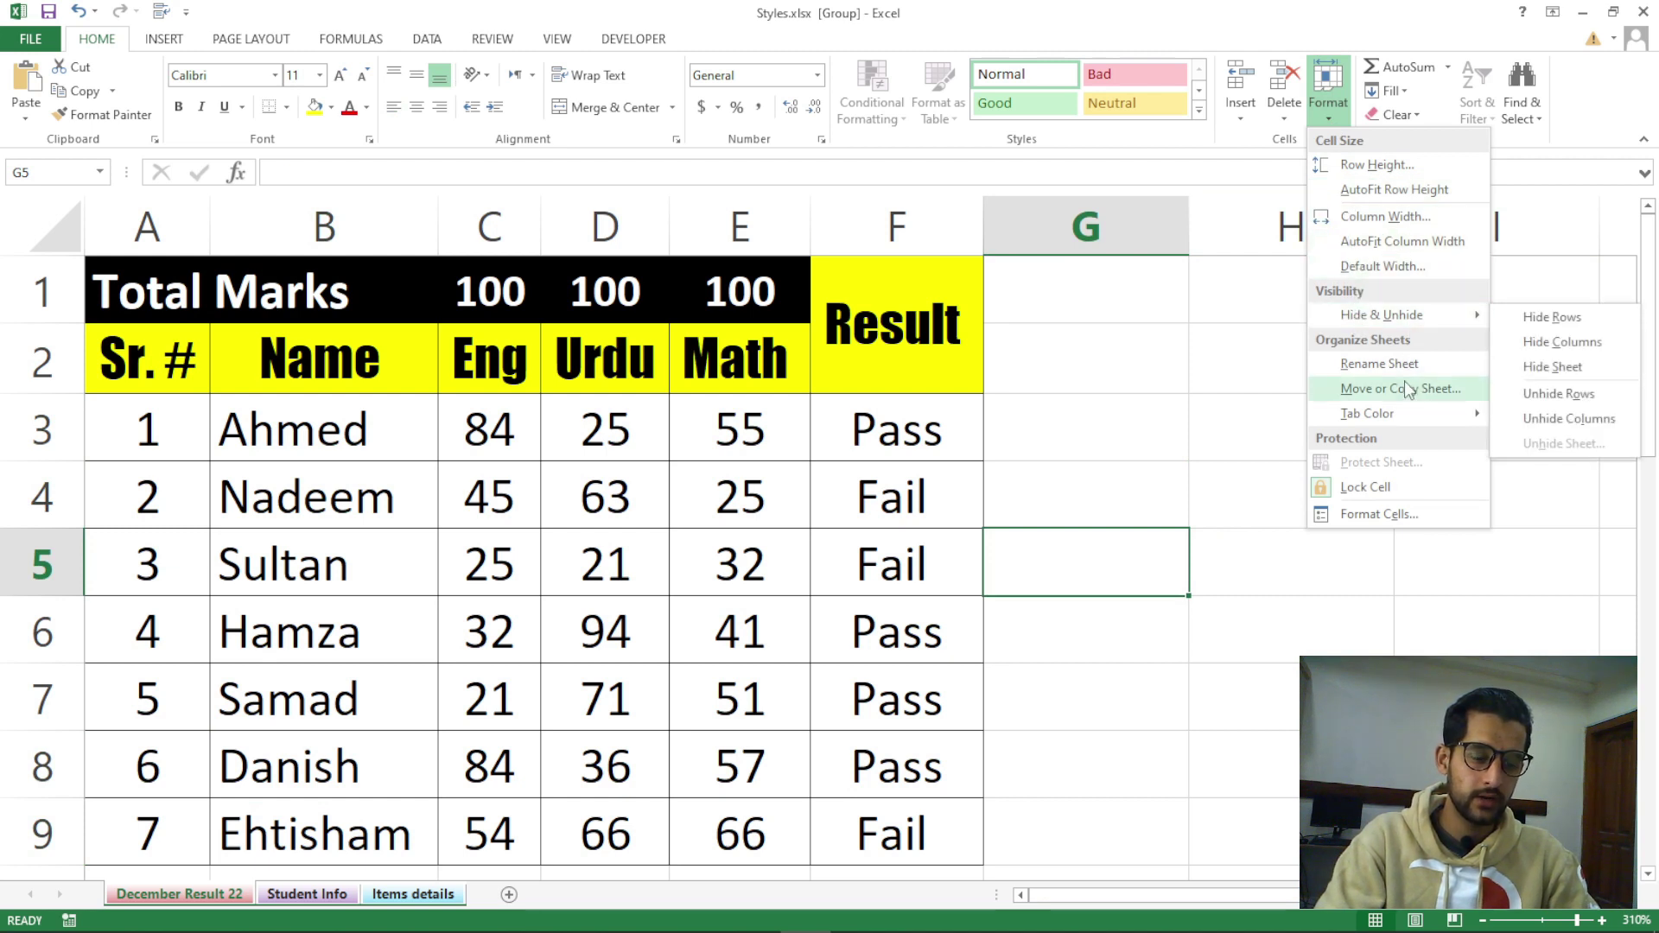
{"action": "mouse_move", "coordinate": [1393, 420]}
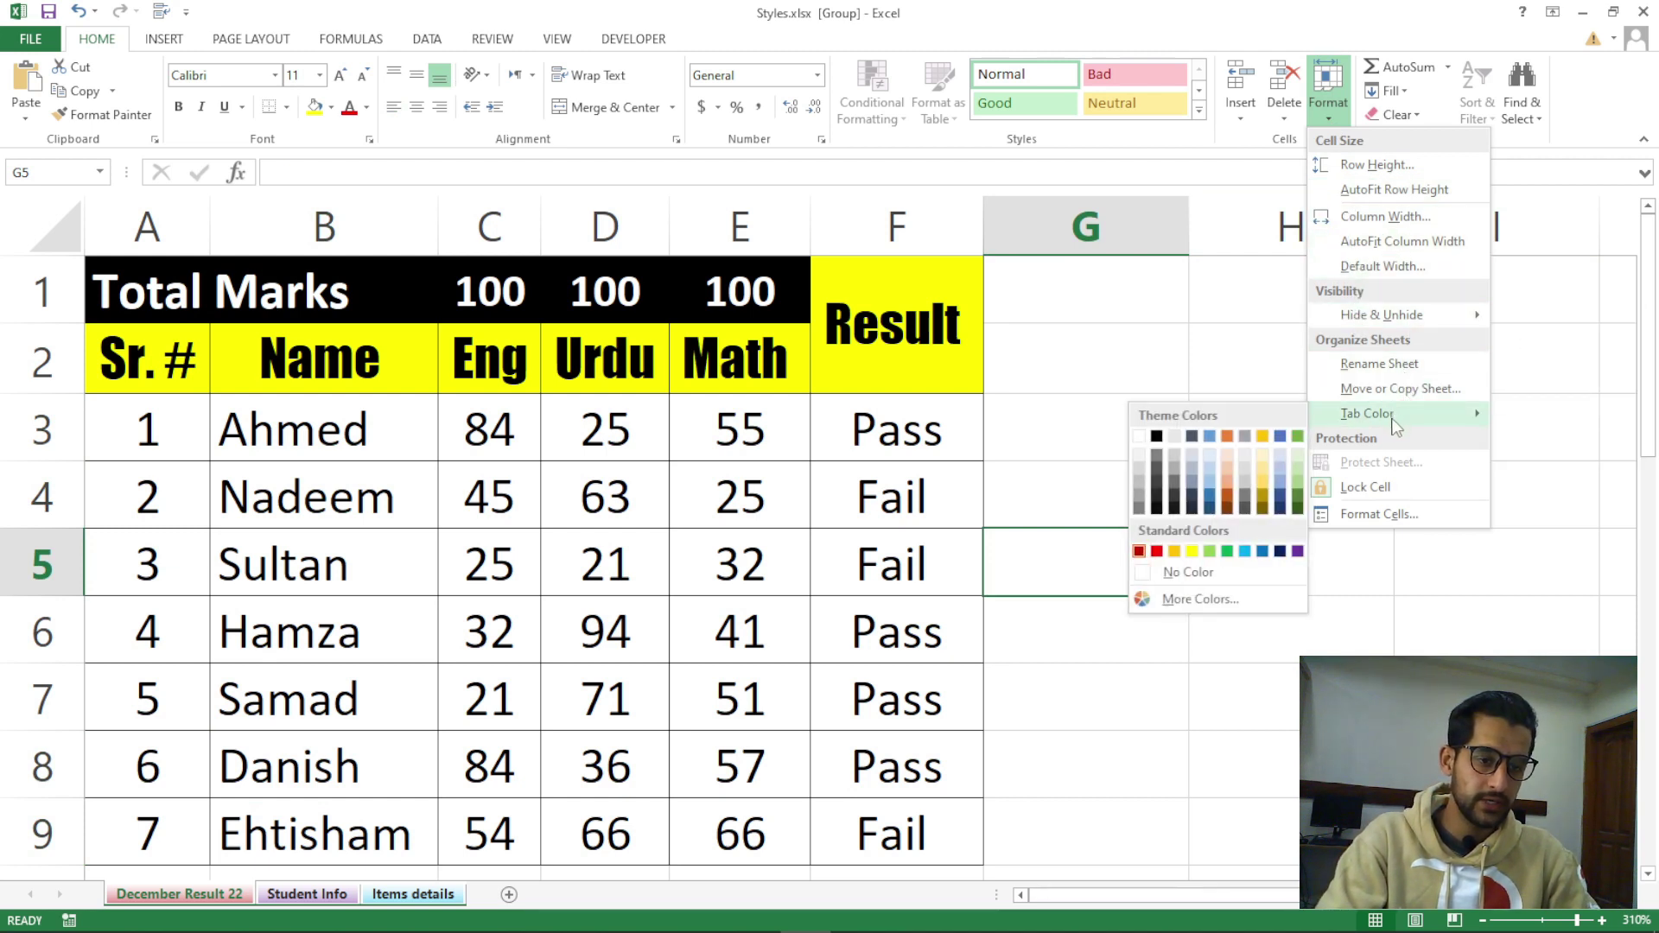
{"action": "left_click", "coordinate": [1096, 631]}
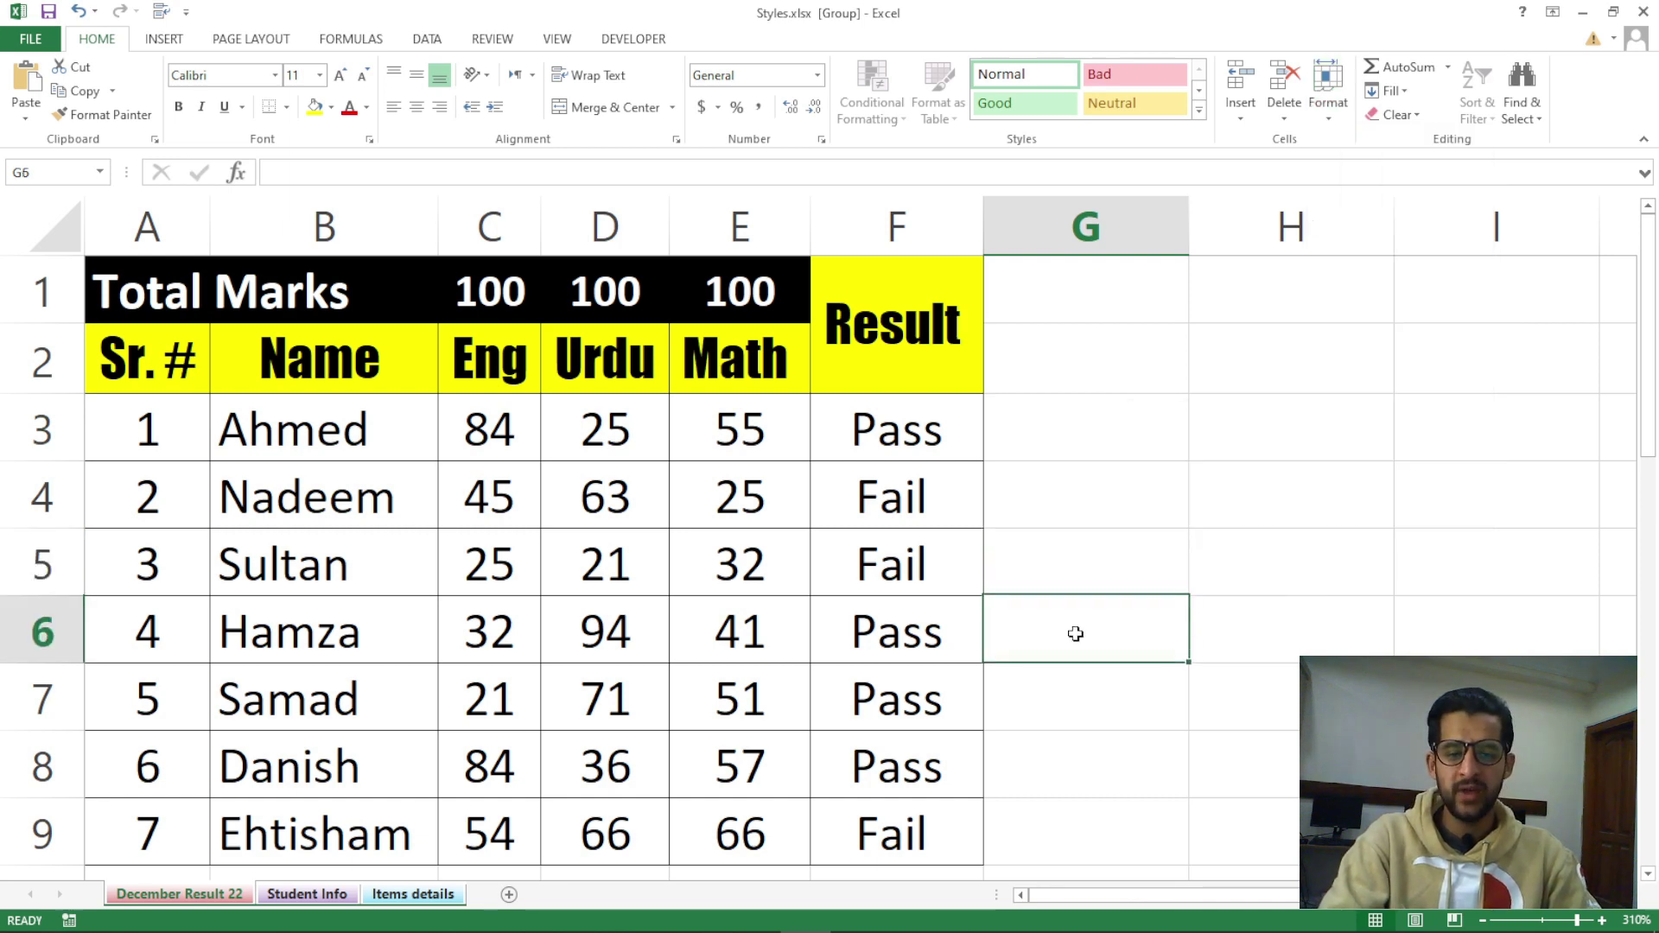
Ungroup the sheets via the Student Info tab, then return to December Result 22
{"action": "left_click", "coordinate": [328, 894]}
{"action": "left_click", "coordinate": [235, 899]}
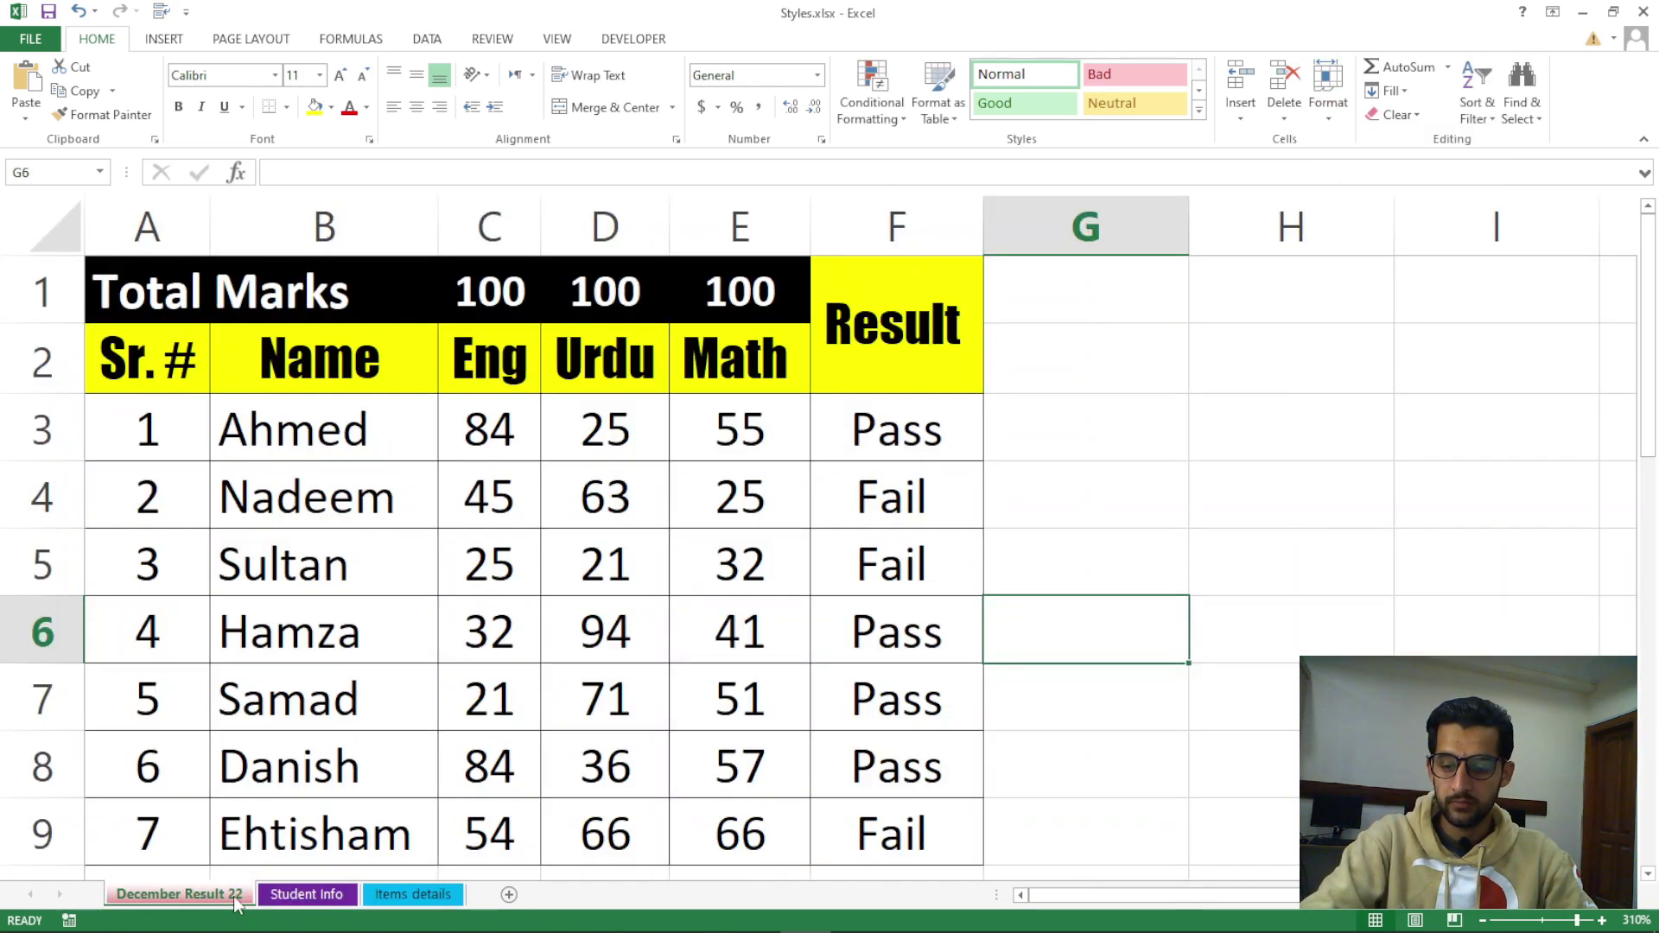
{"action": "left_click", "coordinate": [1328, 93]}
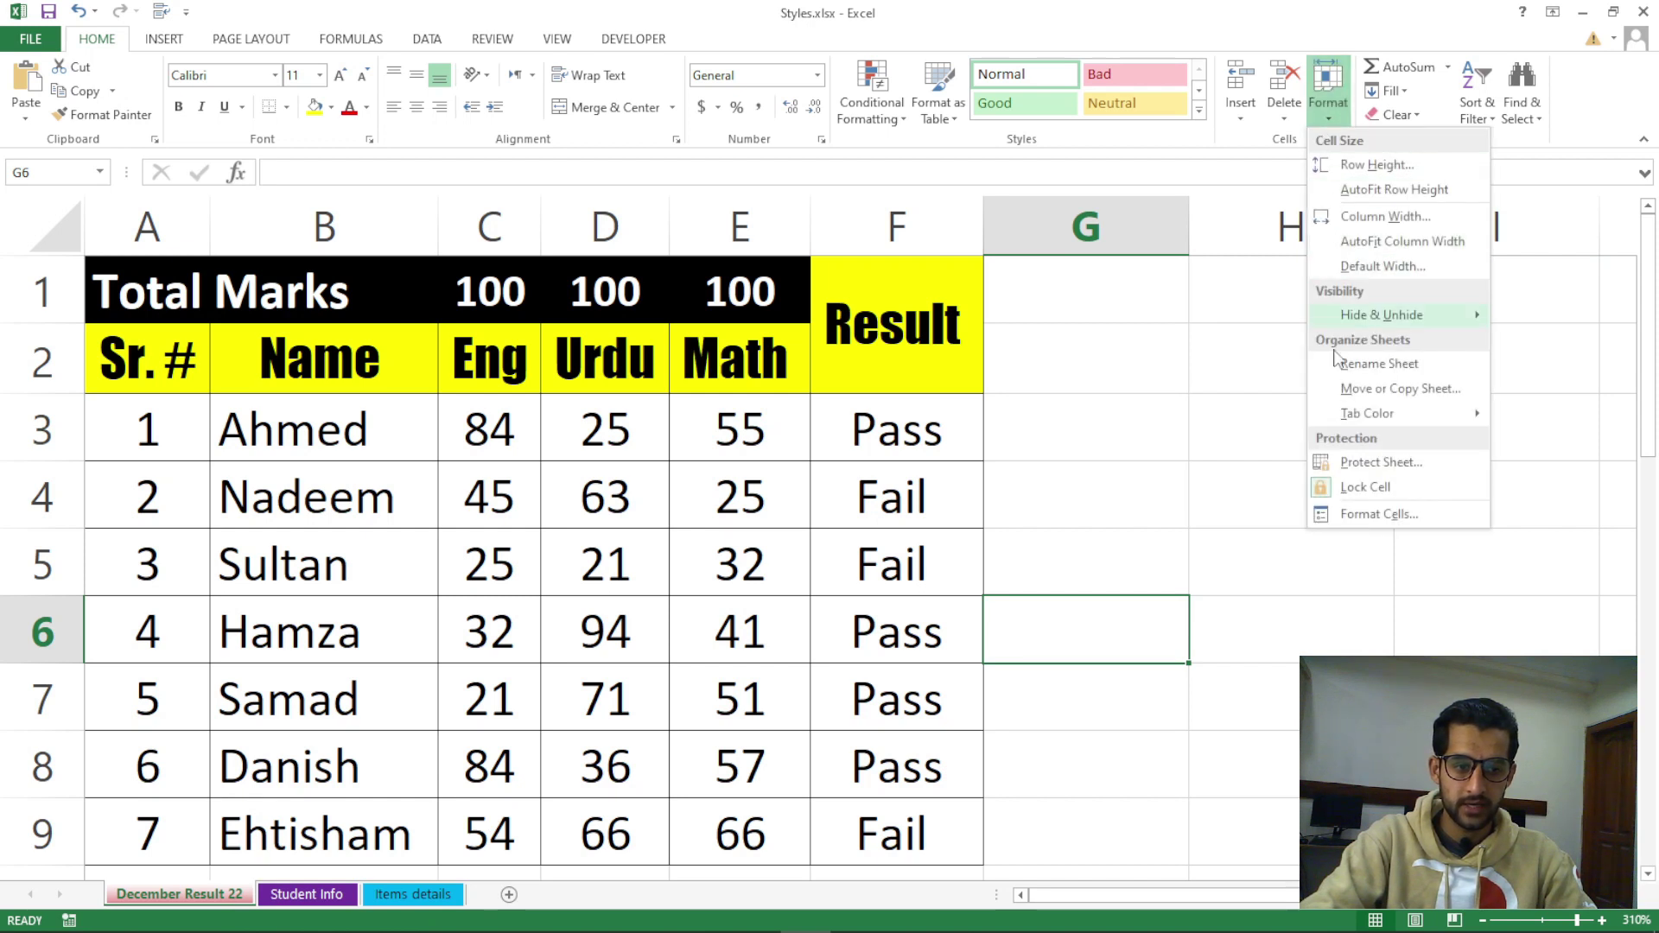
{"action": "left_click", "coordinate": [1114, 454]}
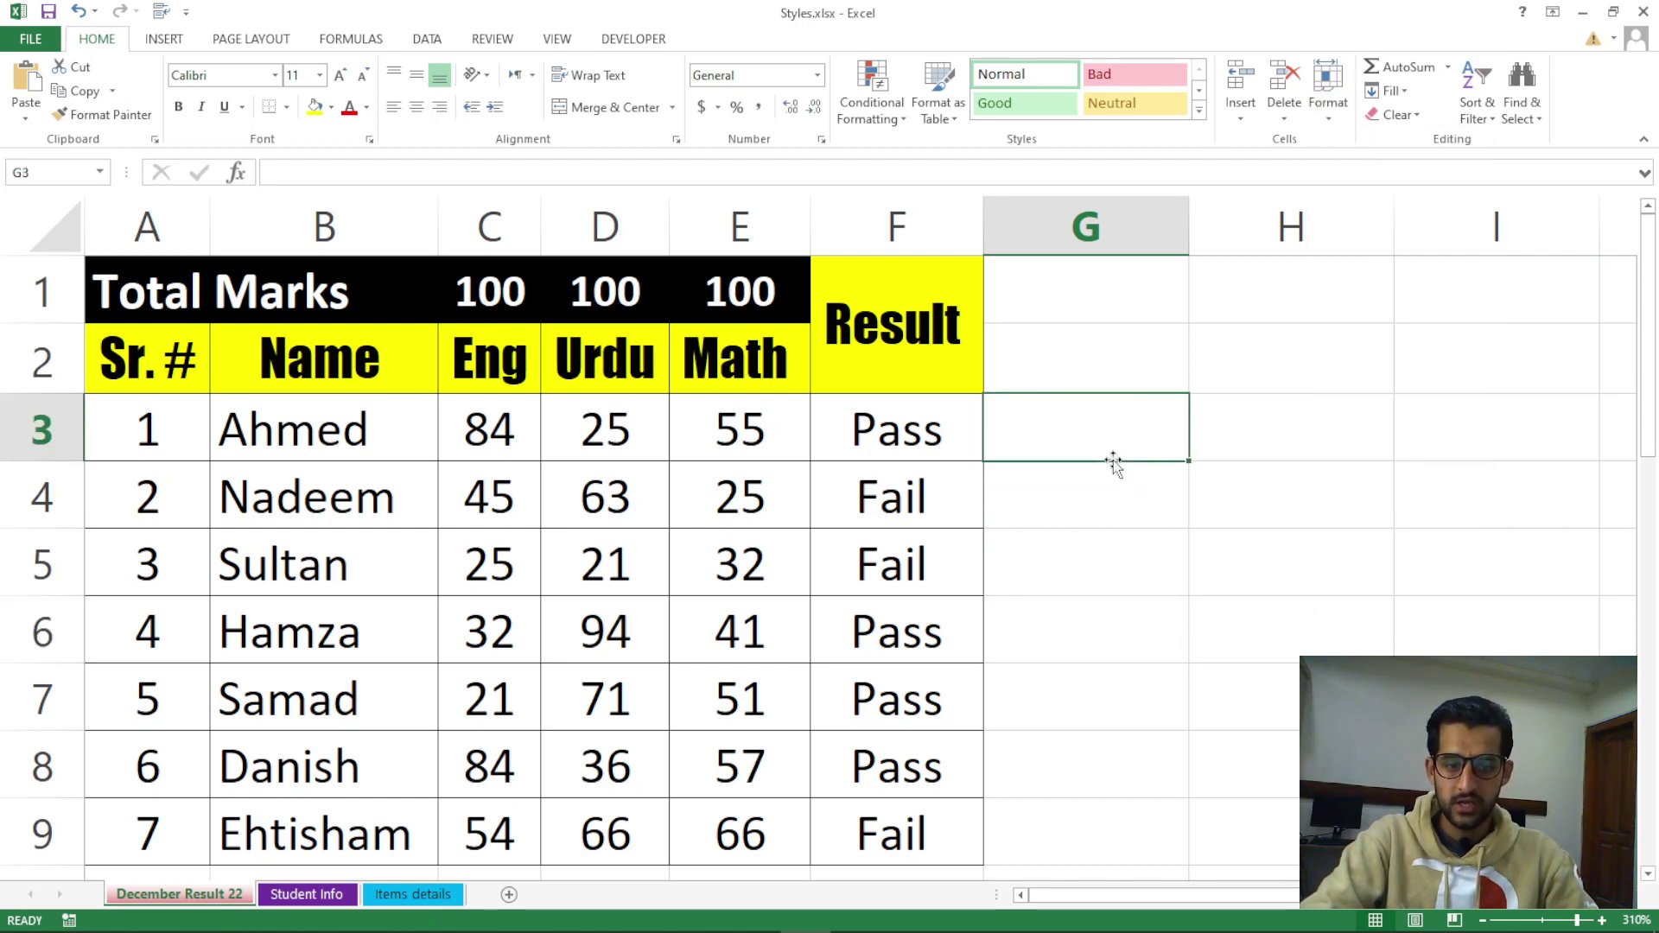
{"action": "right_click", "coordinate": [183, 893]}
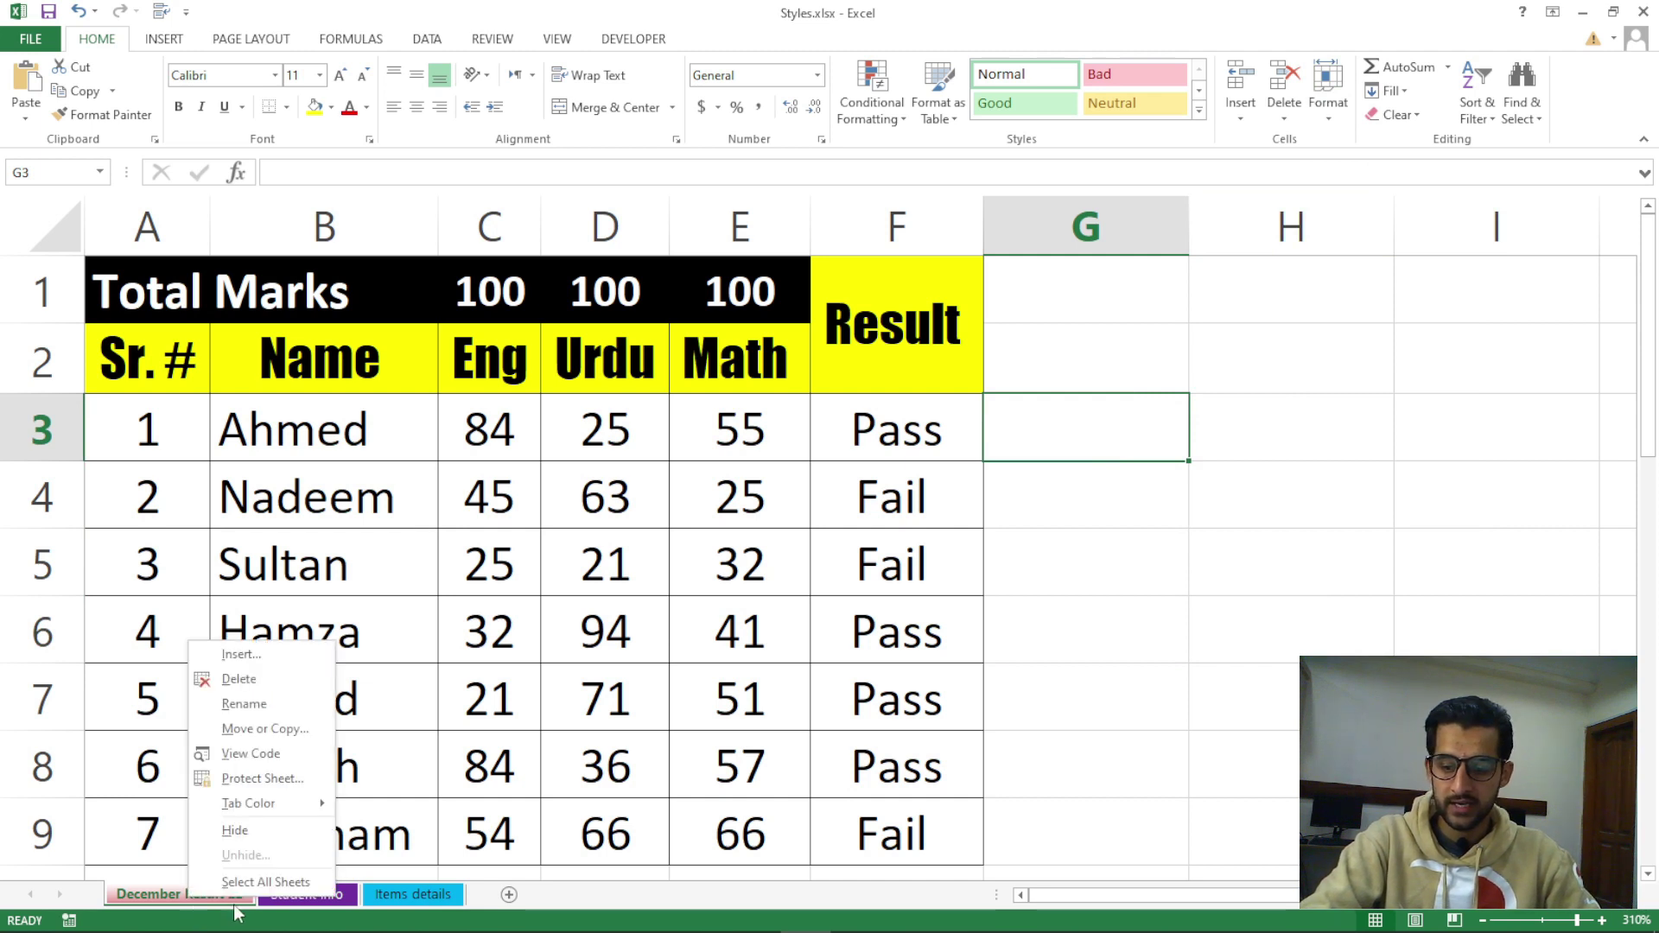
{"action": "left_click", "coordinate": [237, 656]}
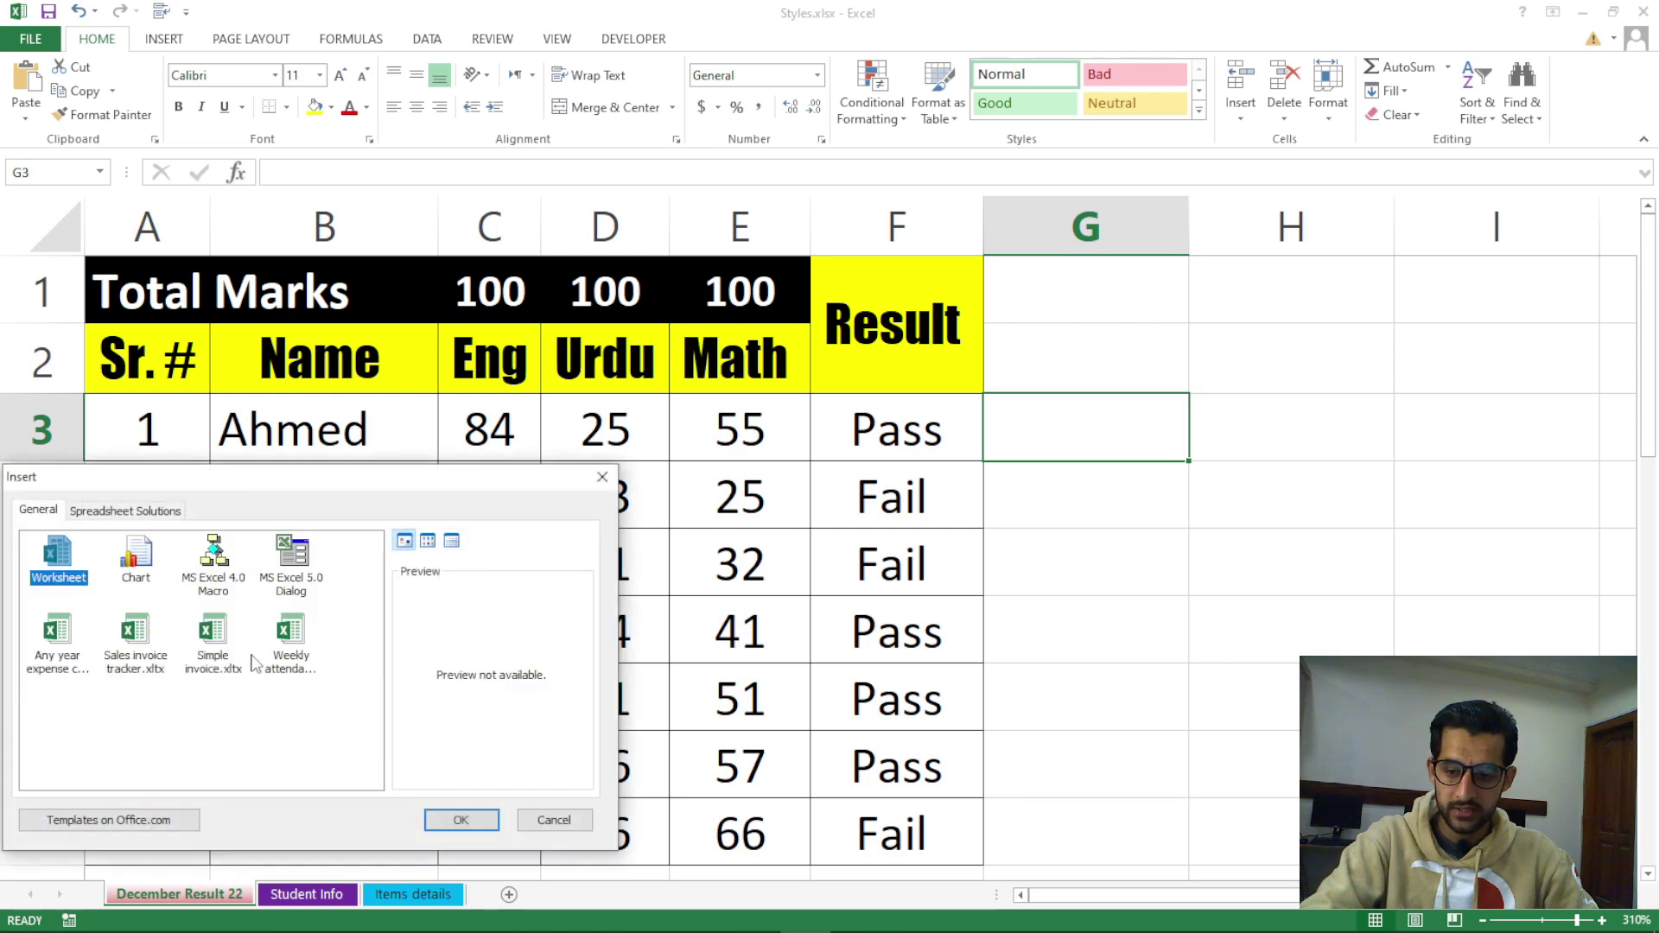
{"action": "left_click", "coordinate": [460, 820]}
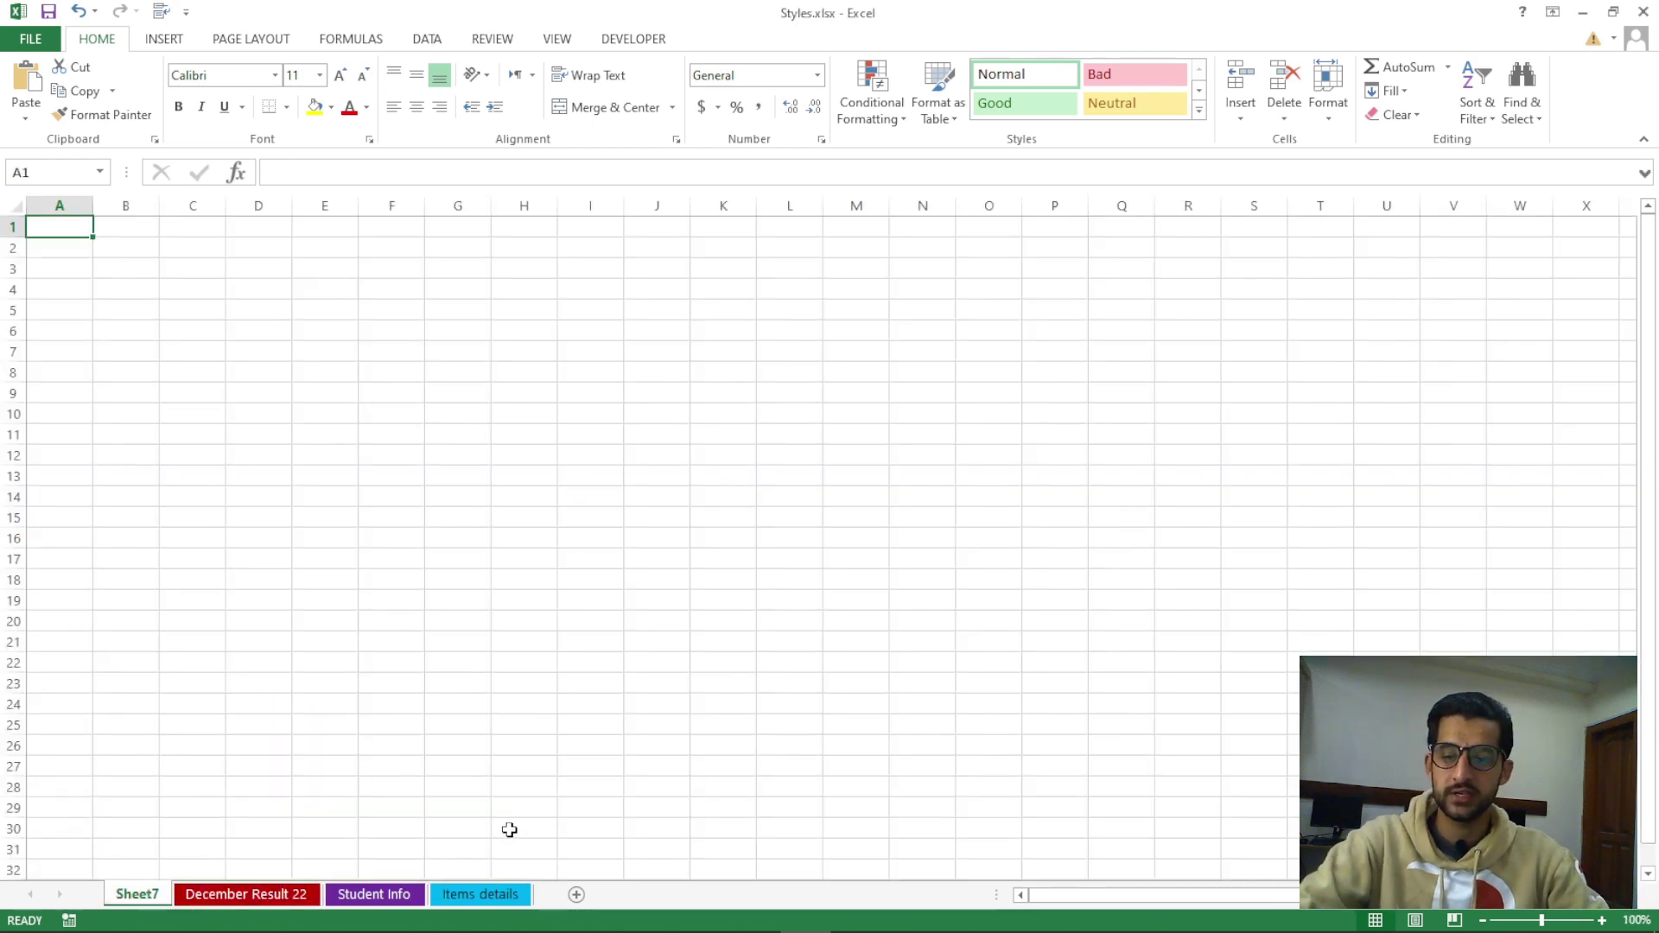
{"action": "right_click", "coordinate": [136, 903]}
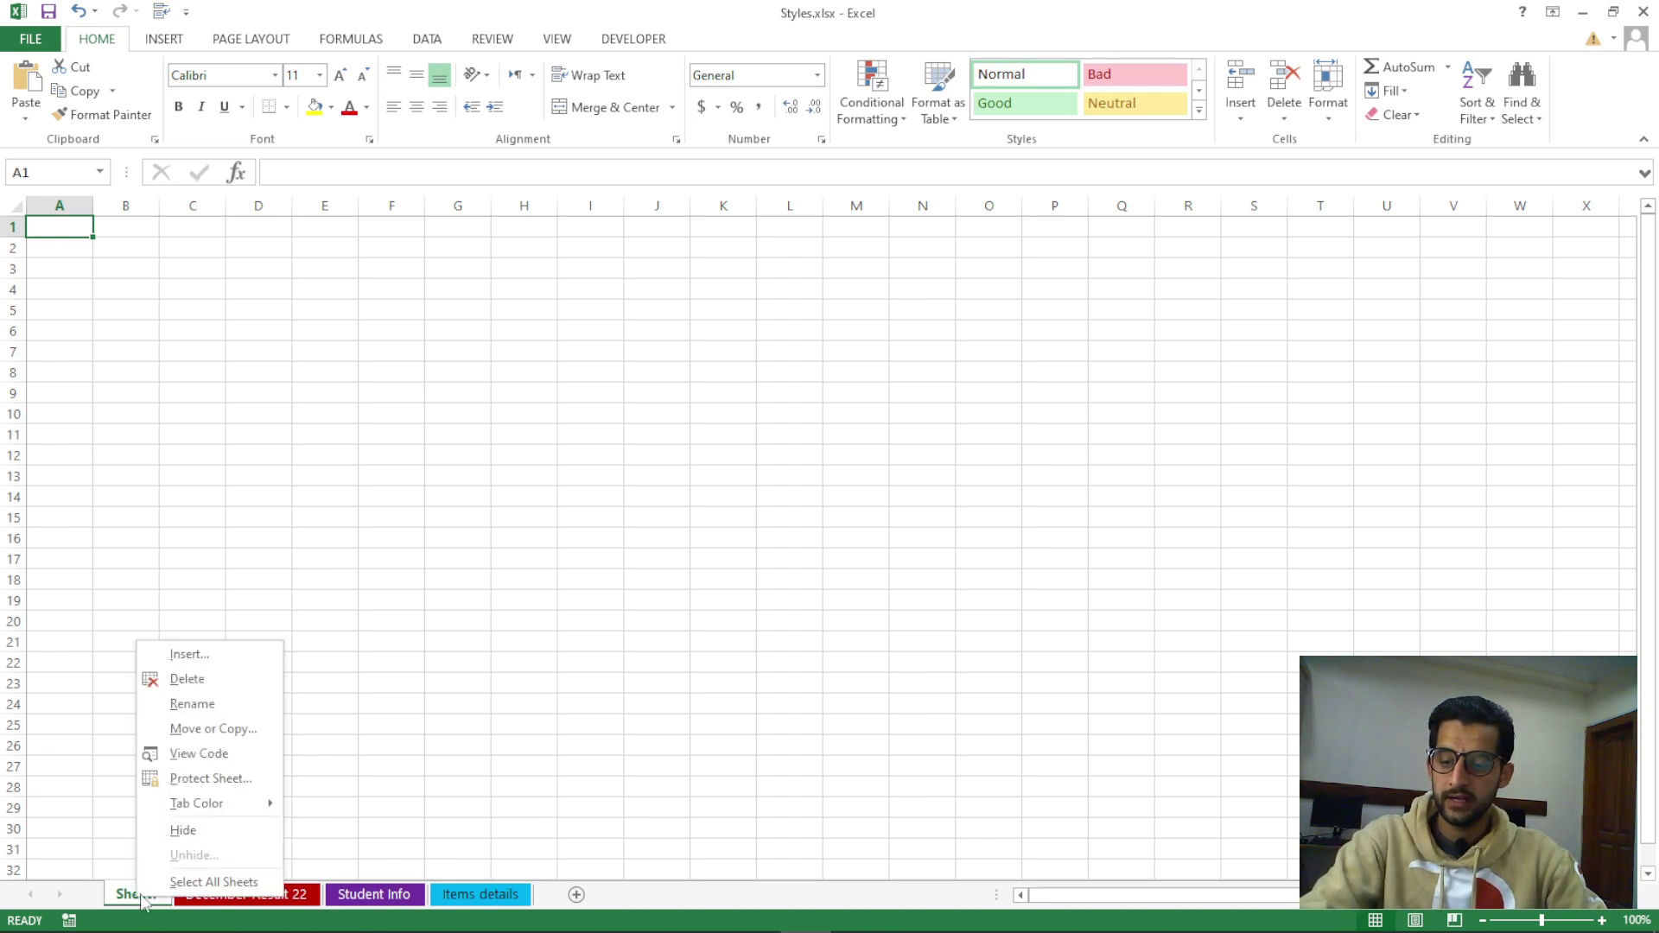
{"action": "left_click", "coordinate": [193, 680]}
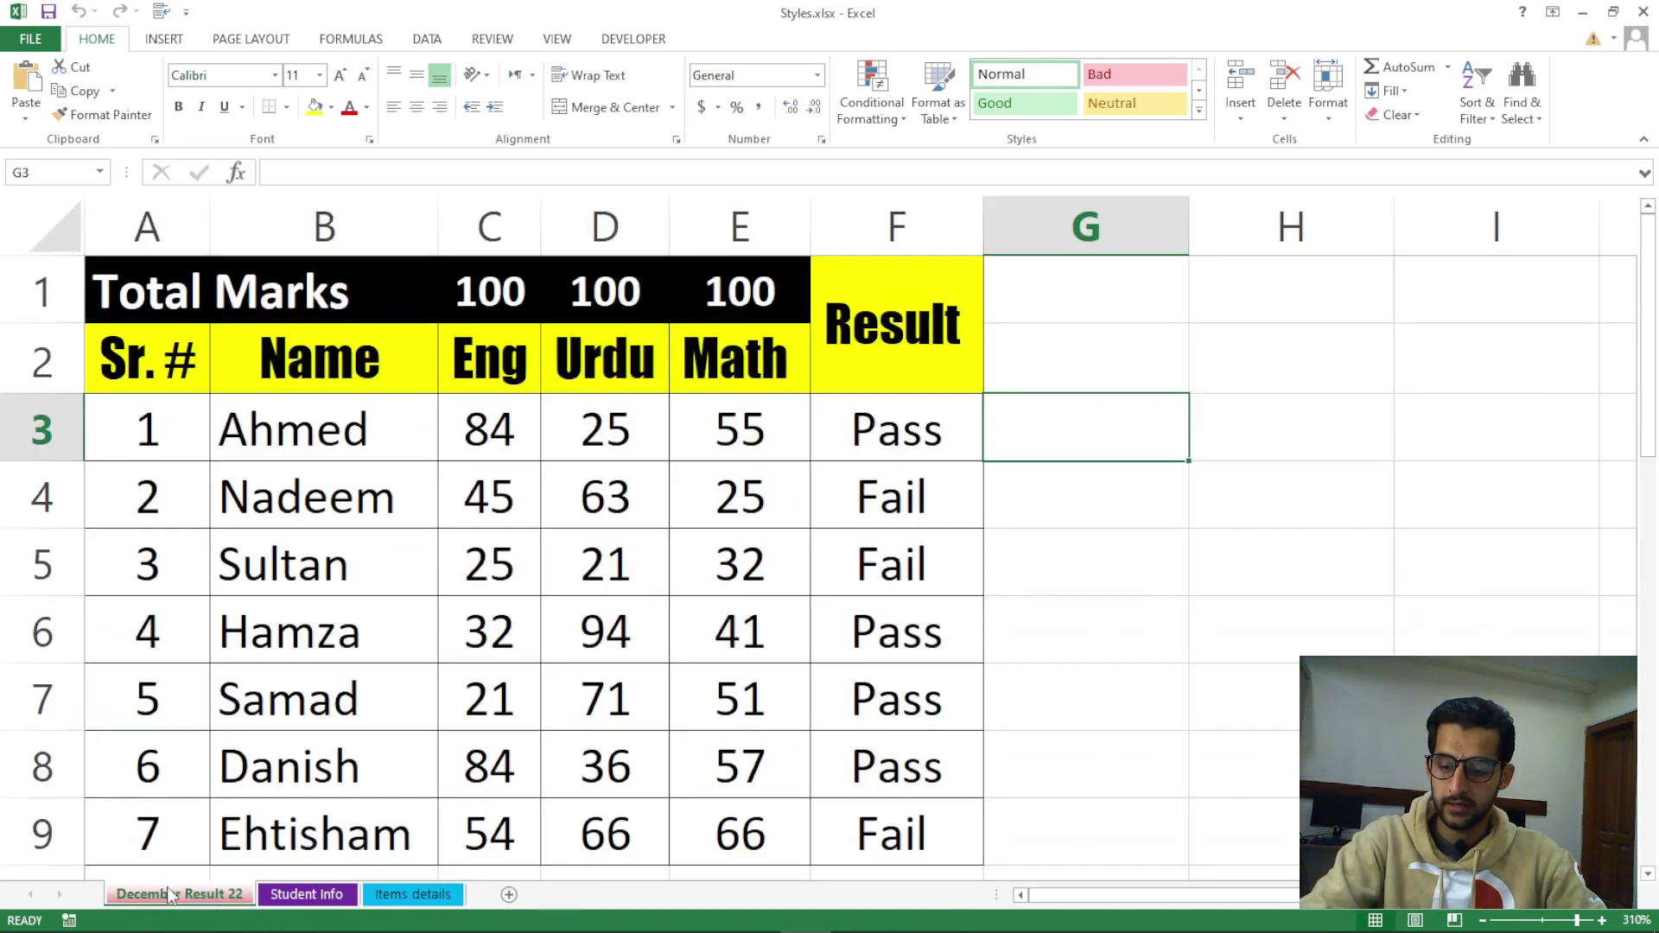
{"action": "right_click", "coordinate": [168, 893]}
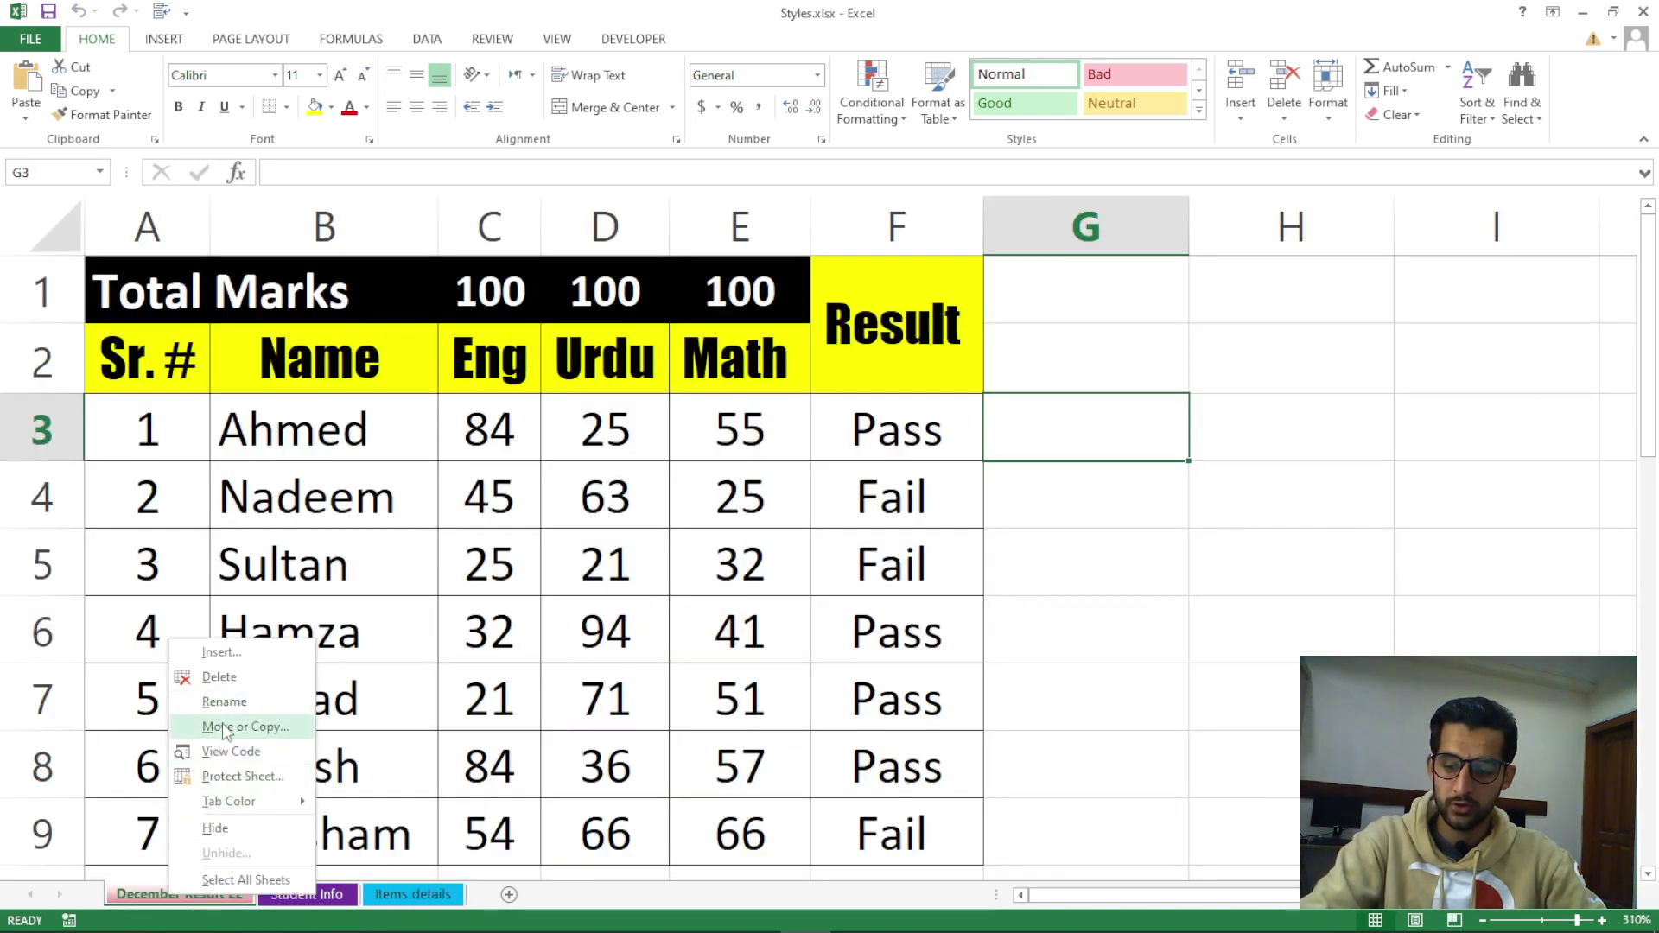
{"action": "mouse_move", "coordinate": [229, 803]}
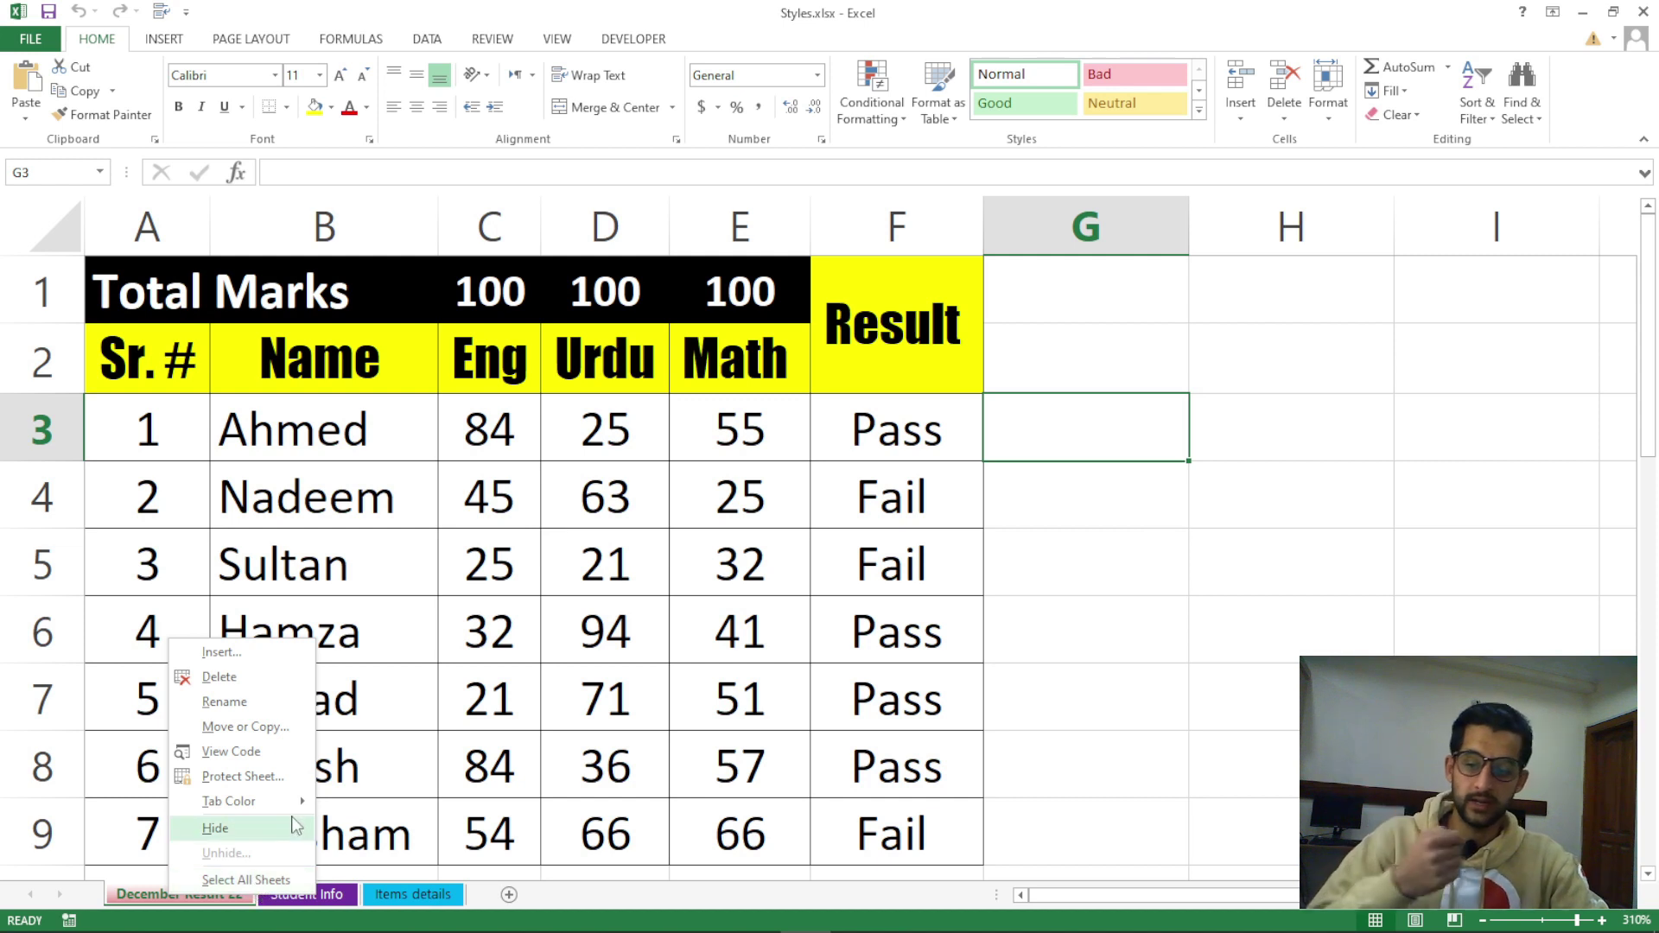
{"action": "left_click", "coordinate": [413, 782]}
{"action": "left_click", "coordinate": [402, 771]}
{"action": "left_click", "coordinate": [448, 772]}
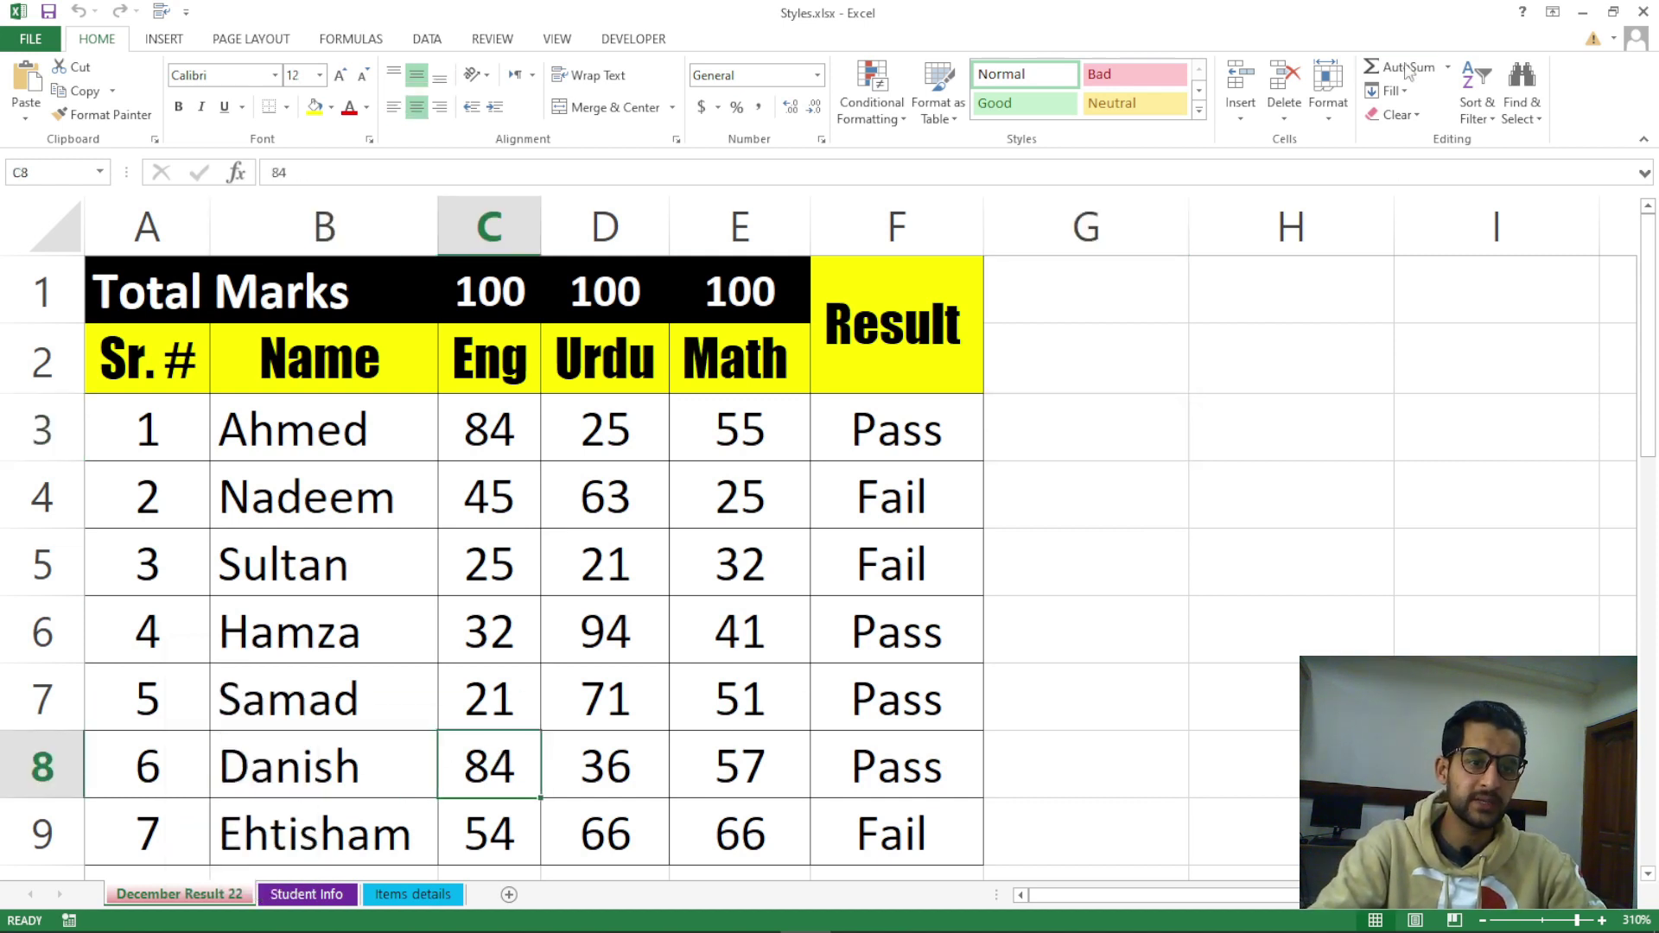
{"action": "left_click", "coordinate": [1335, 108]}
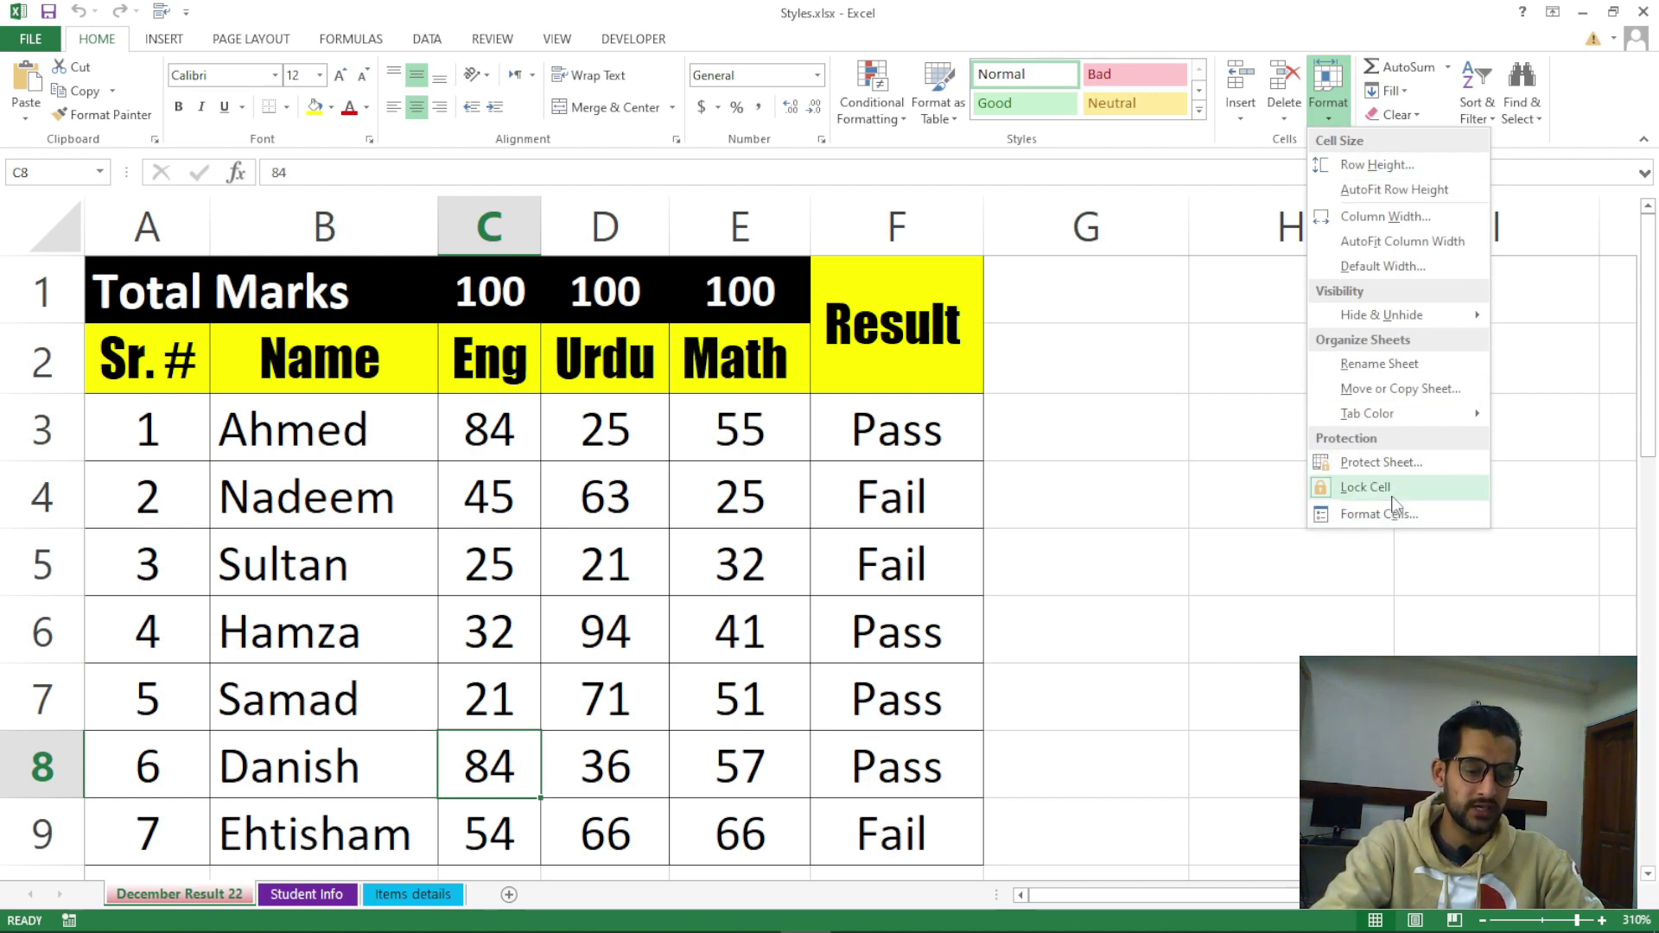
{"action": "left_click", "coordinate": [1078, 487]}
{"action": "left_click", "coordinate": [1078, 487]}
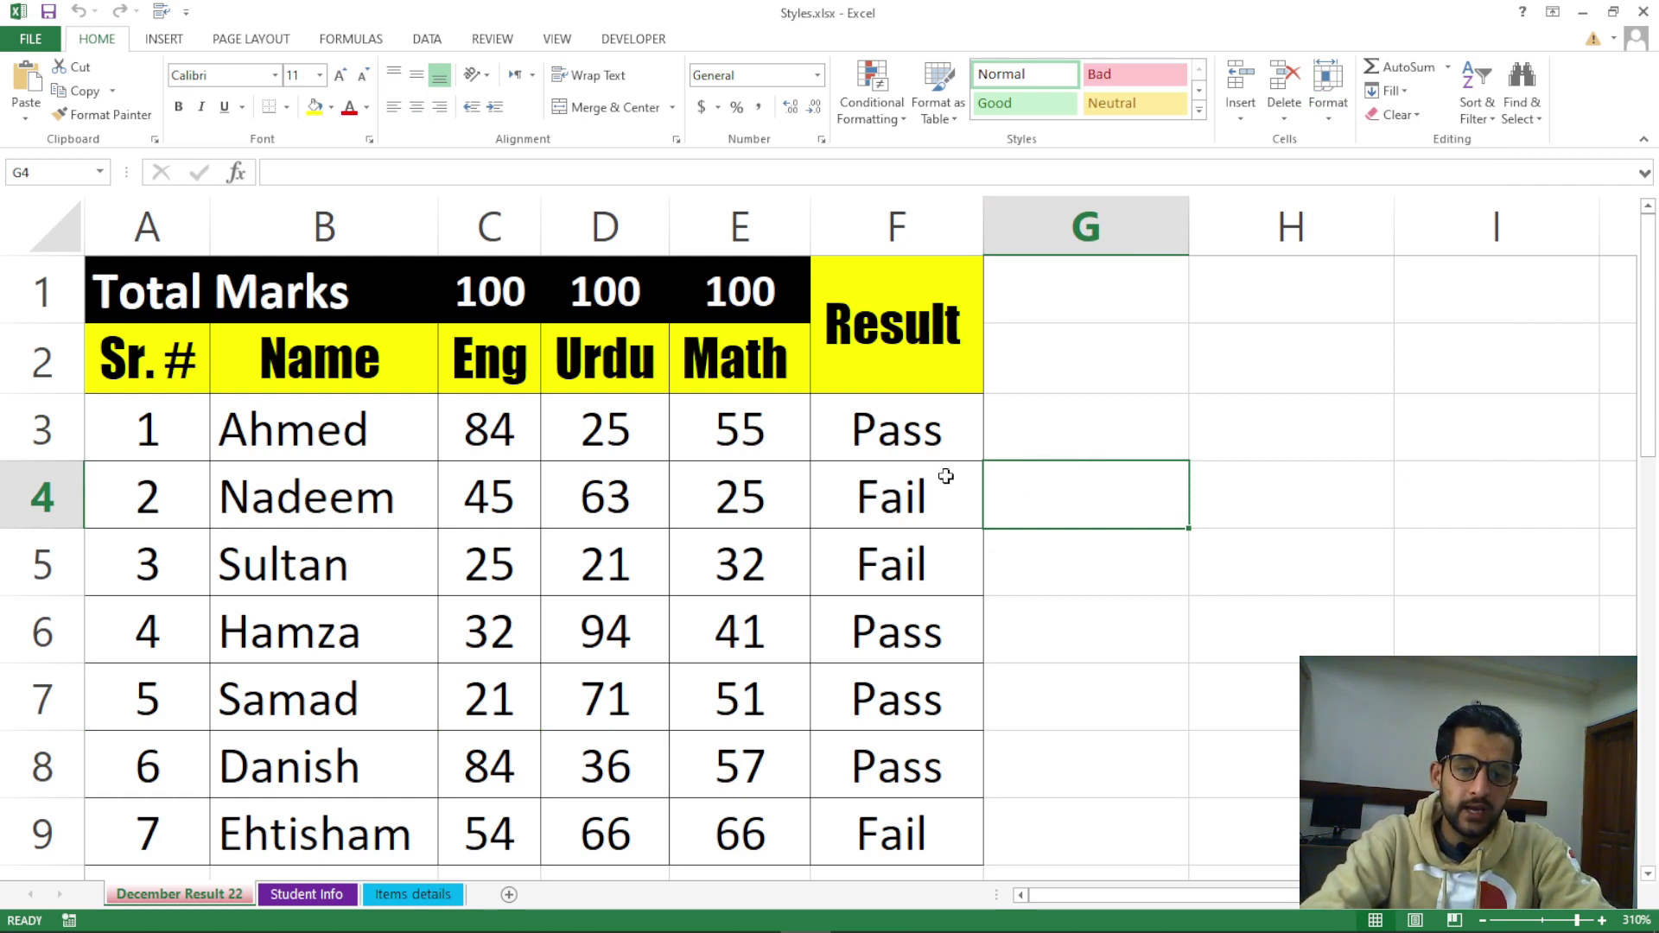
Check the Result, column E and Urdu mark cells in rows 3–4
{"action": "left_click", "coordinate": [916, 448]}
{"action": "left_click", "coordinate": [909, 493]}
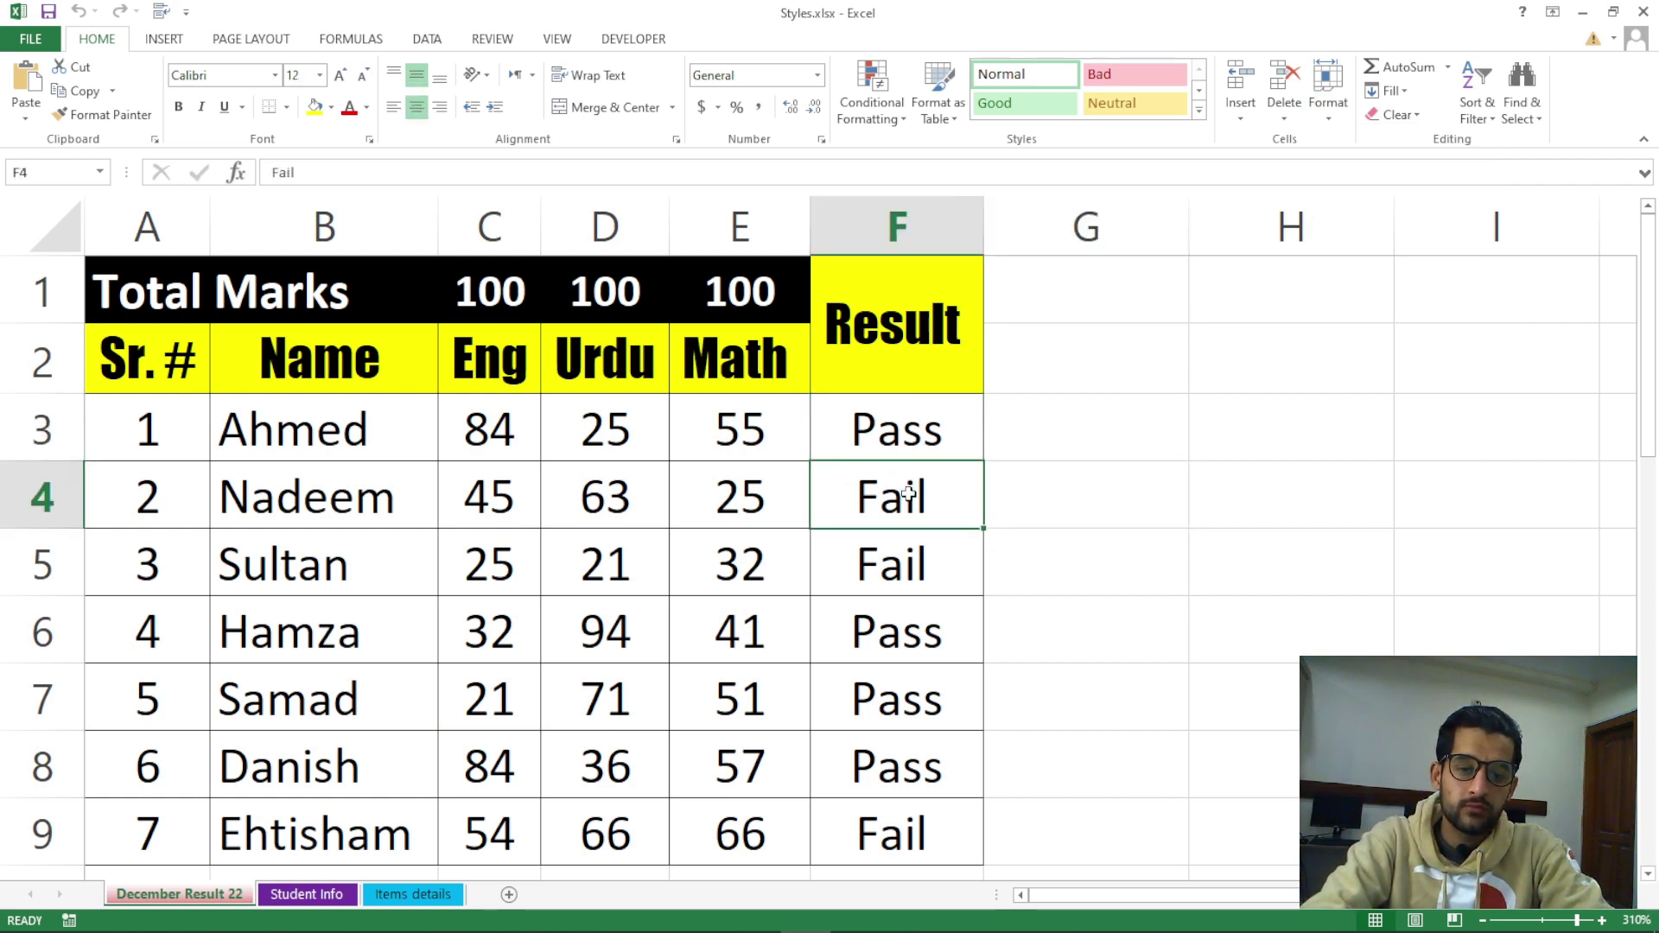
{"action": "left_click", "coordinate": [799, 430]}
{"action": "left_click", "coordinate": [831, 427]}
{"action": "left_click", "coordinate": [819, 484]}
{"action": "left_click", "coordinate": [792, 502]}
{"action": "left_click", "coordinate": [752, 437]}
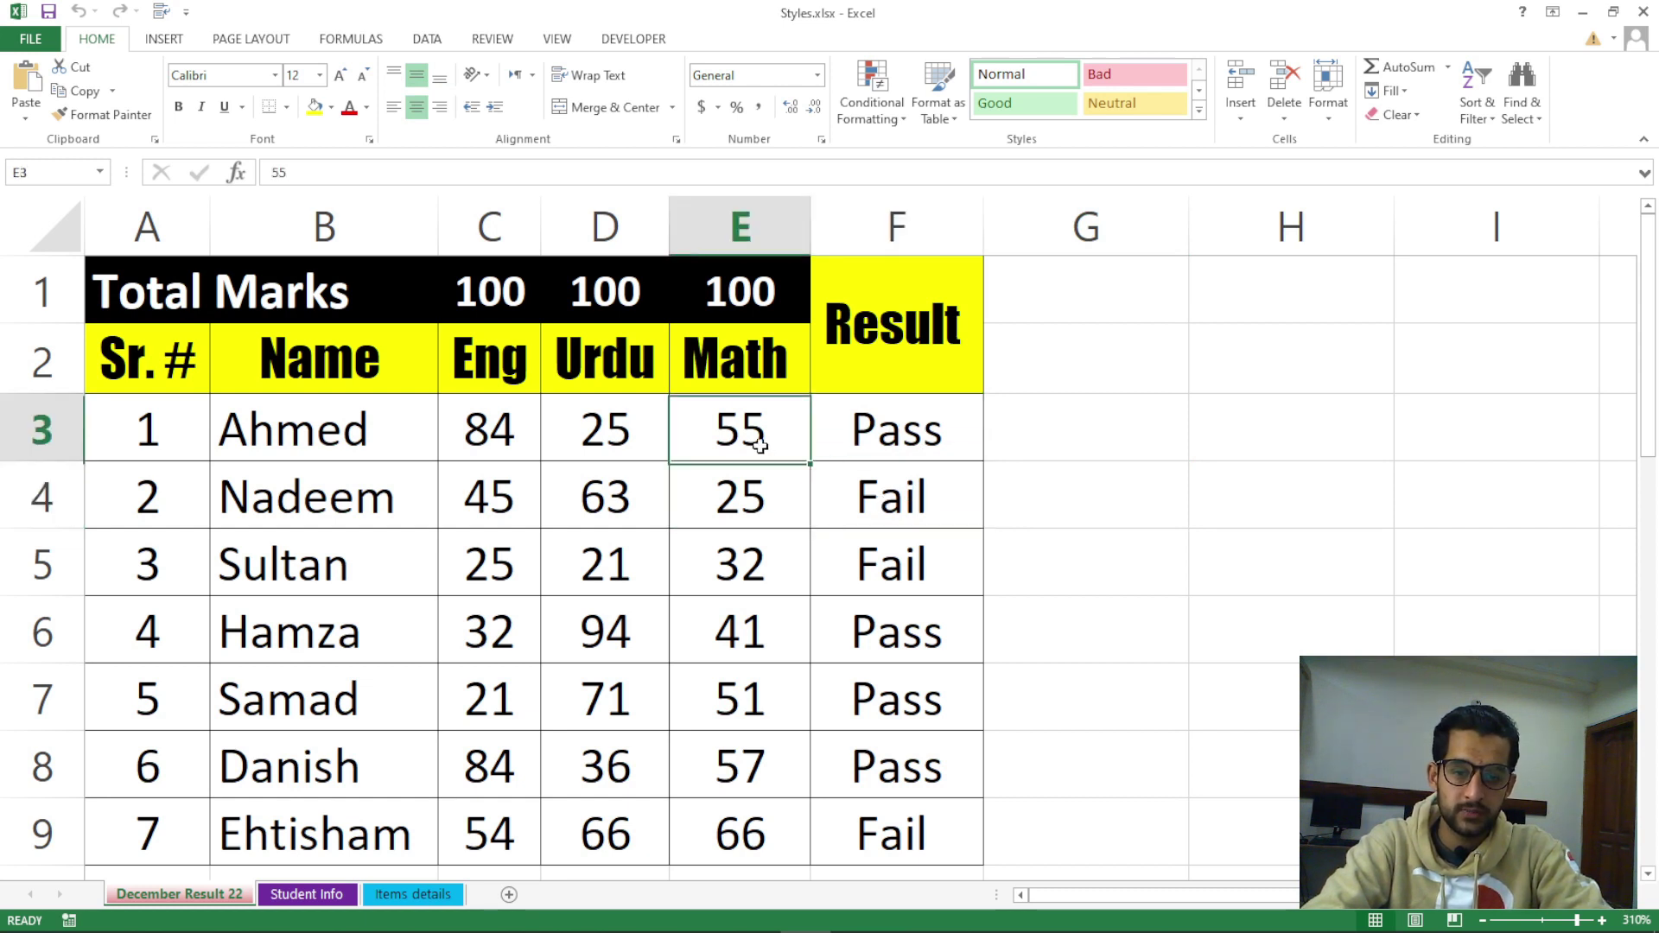
{"action": "left_click", "coordinate": [604, 433]}
{"action": "left_click", "coordinate": [615, 490]}
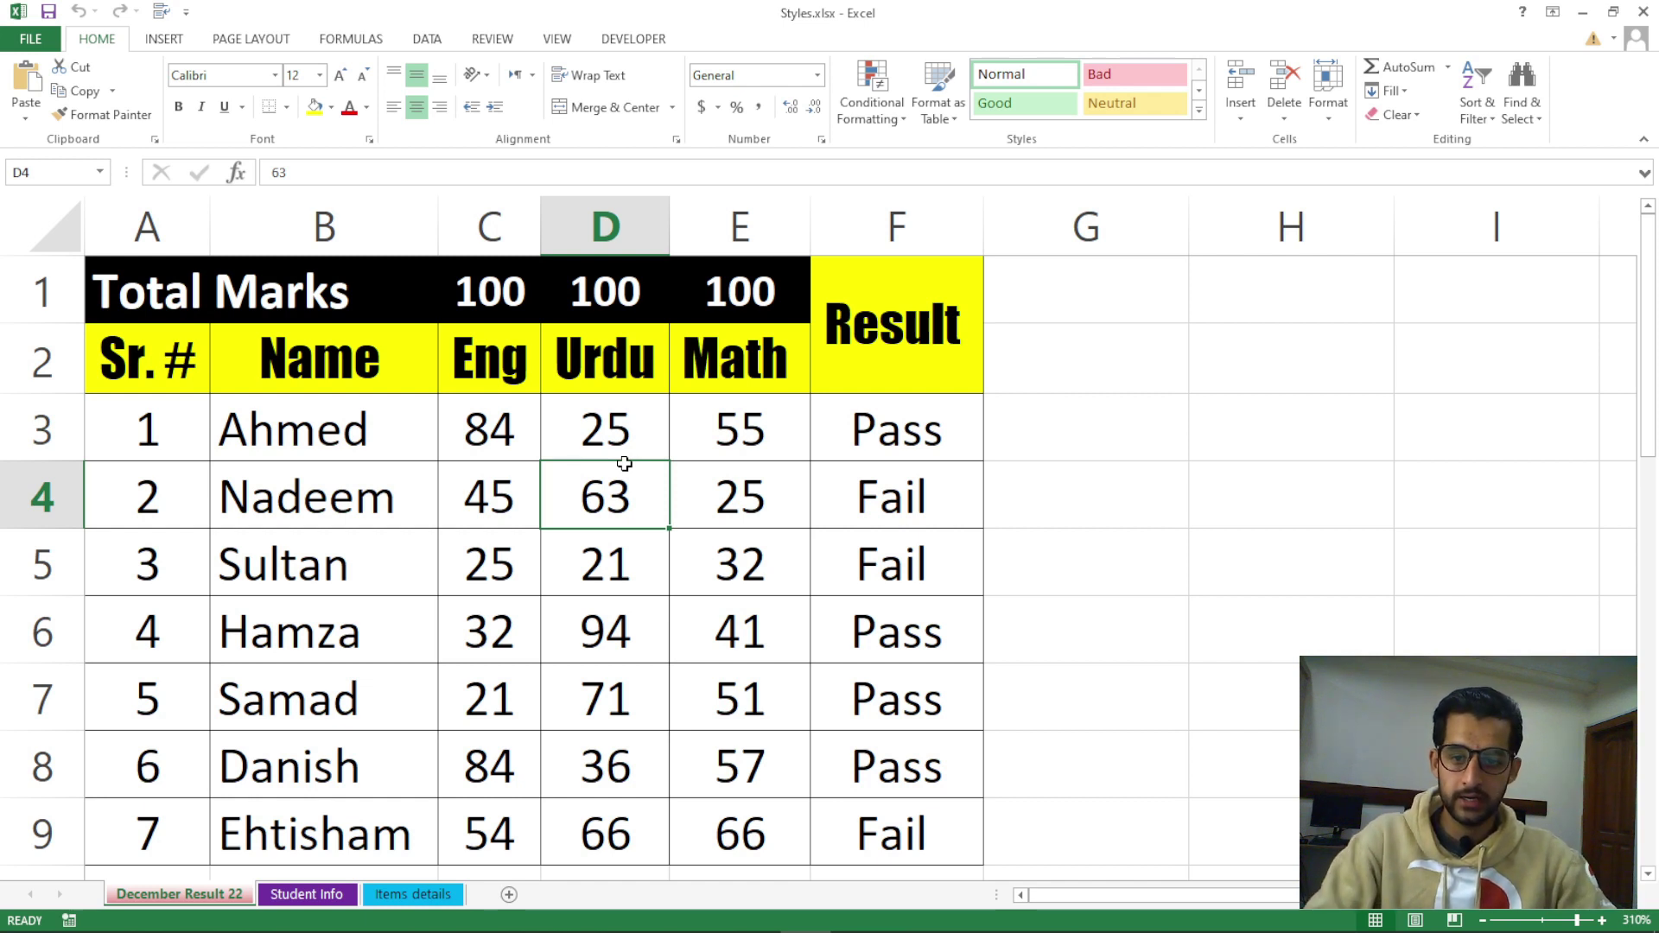
Change the Urdu marks in D3:D5 to 85, 36 and 95
{"action": "left_click", "coordinate": [624, 451]}
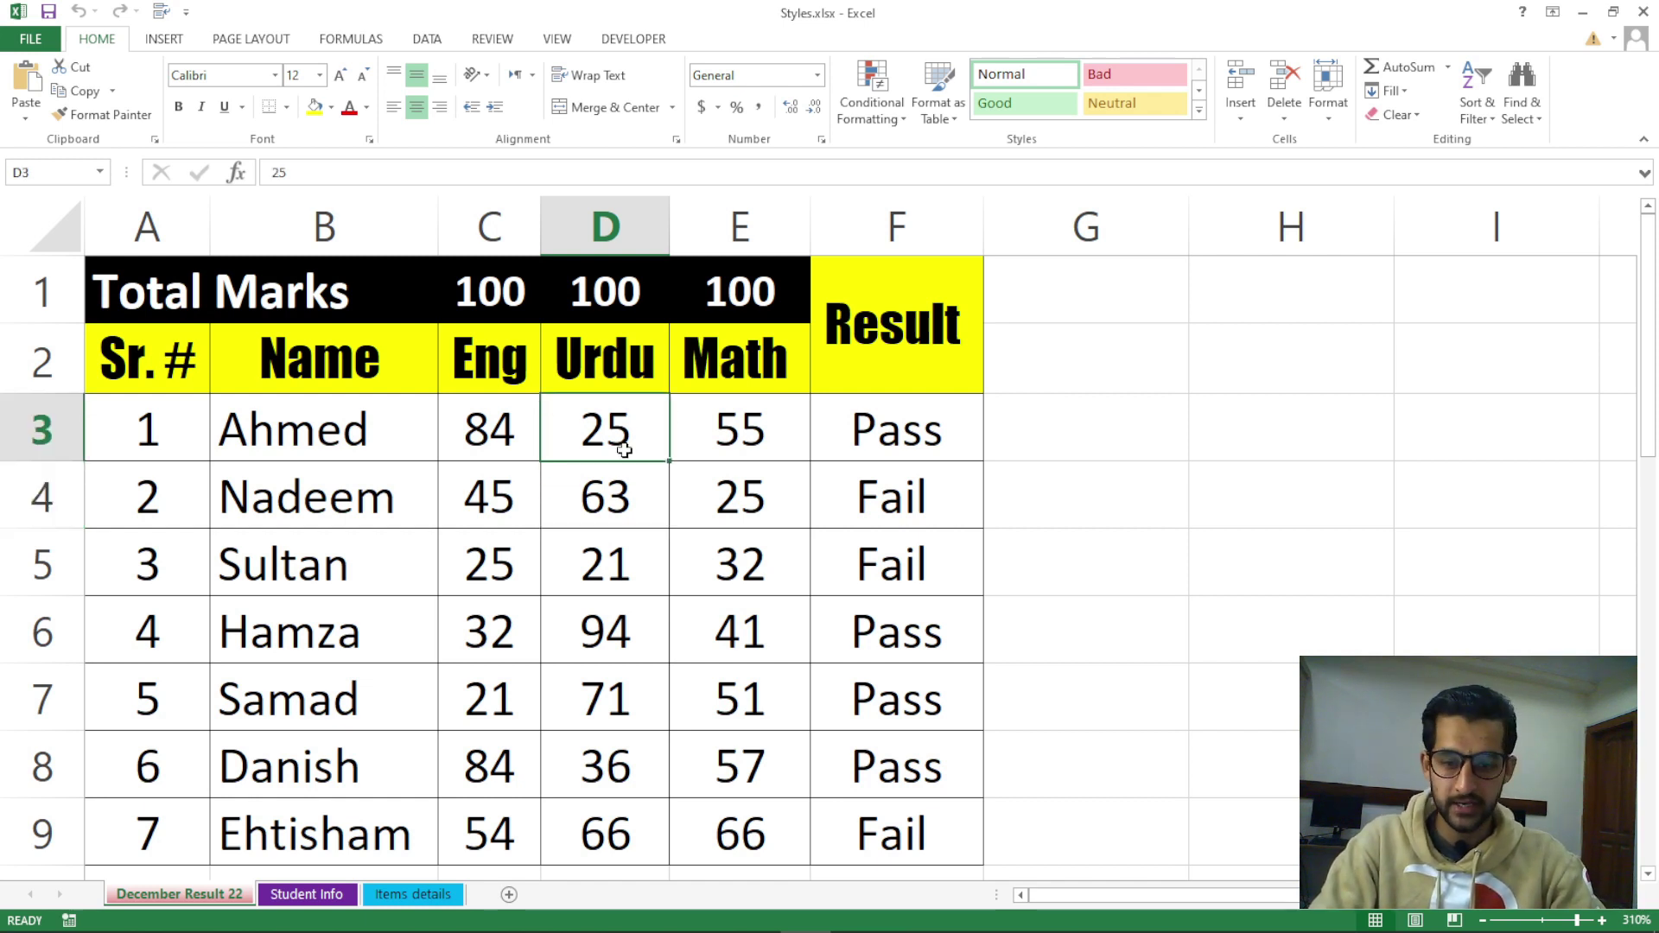
{"action": "type", "text": "85"}
{"action": "key", "text": "Return"}
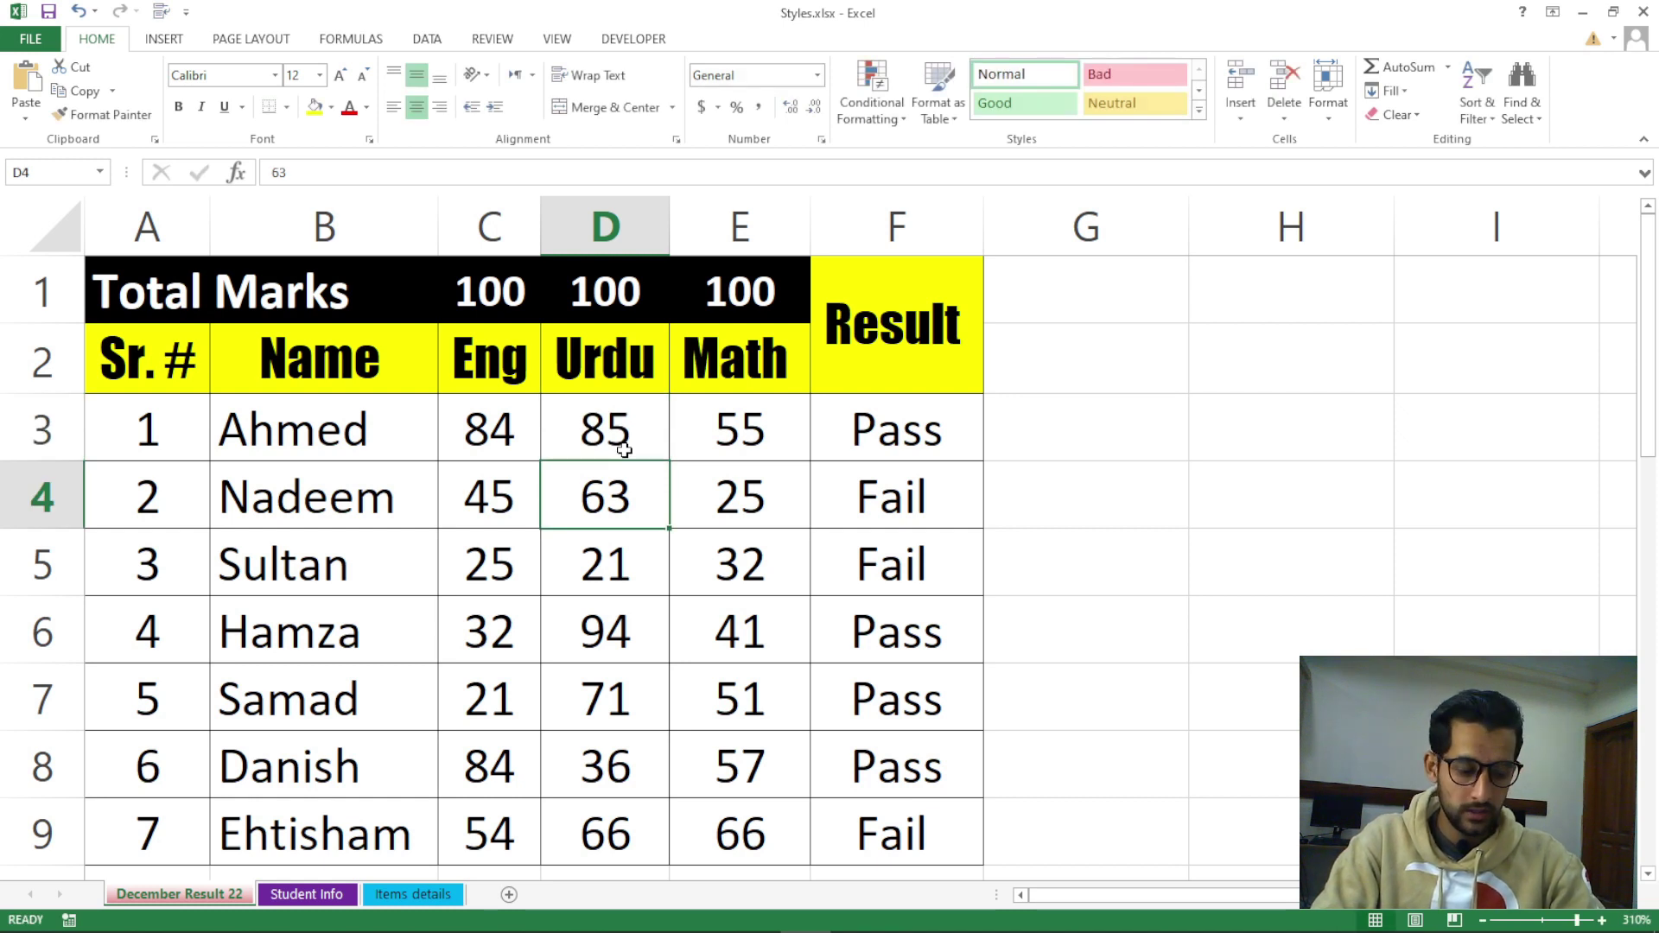
{"action": "type", "text": "36"}
{"action": "key", "text": "Return"}
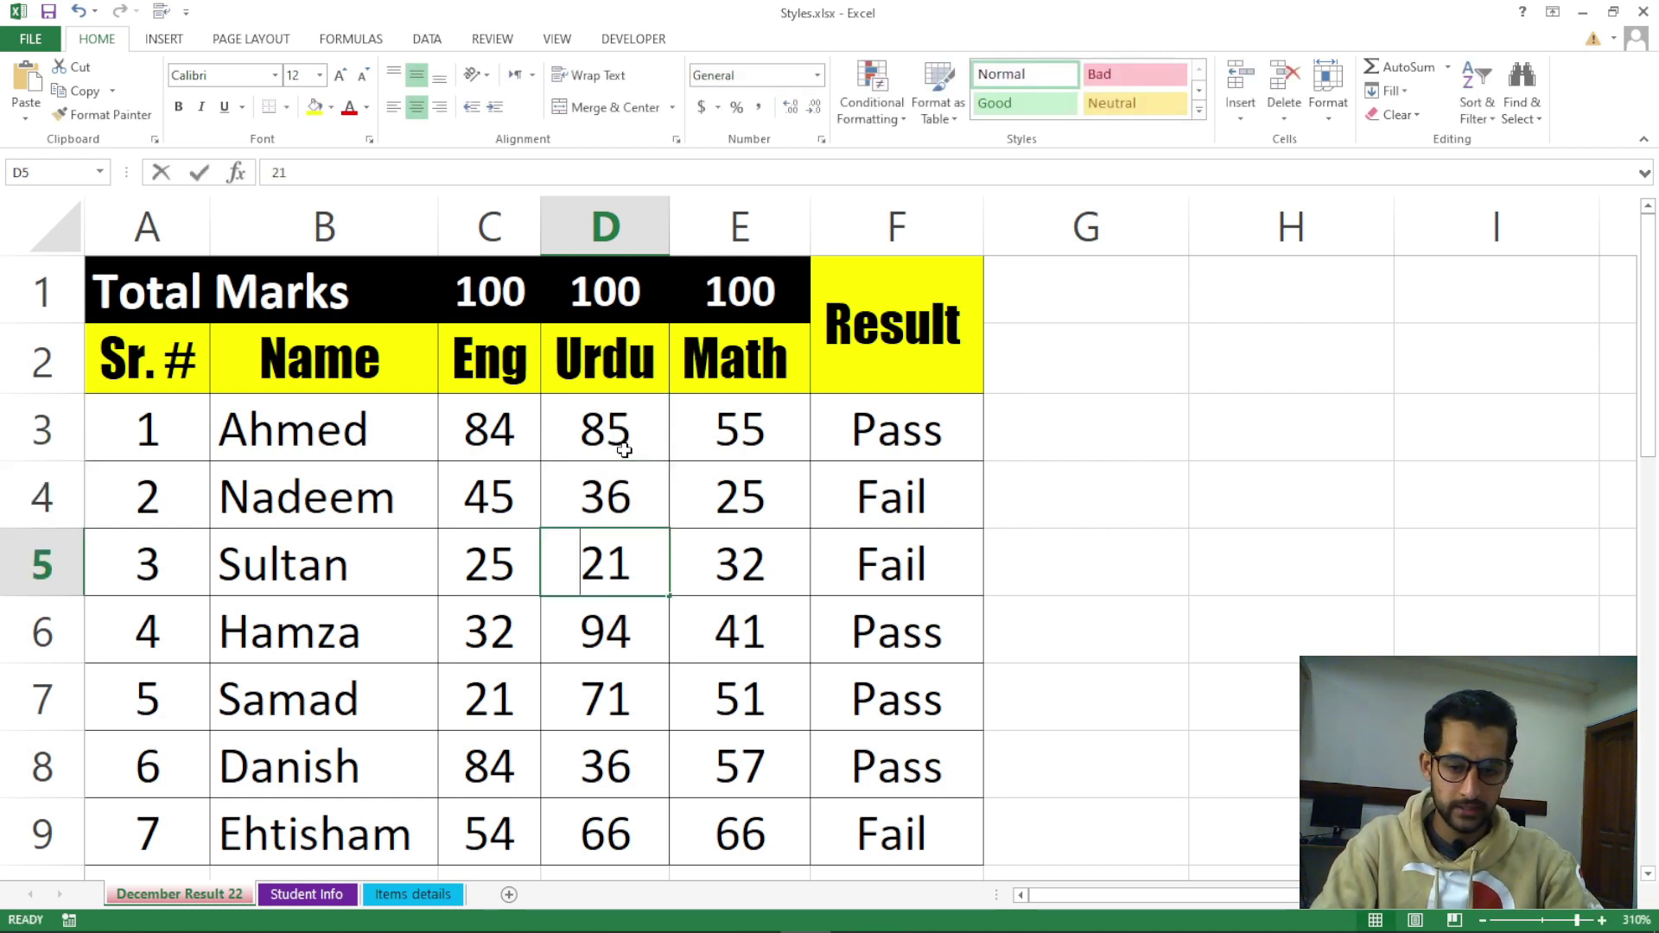
{"action": "type", "text": "95"}
{"action": "key", "text": "Return"}
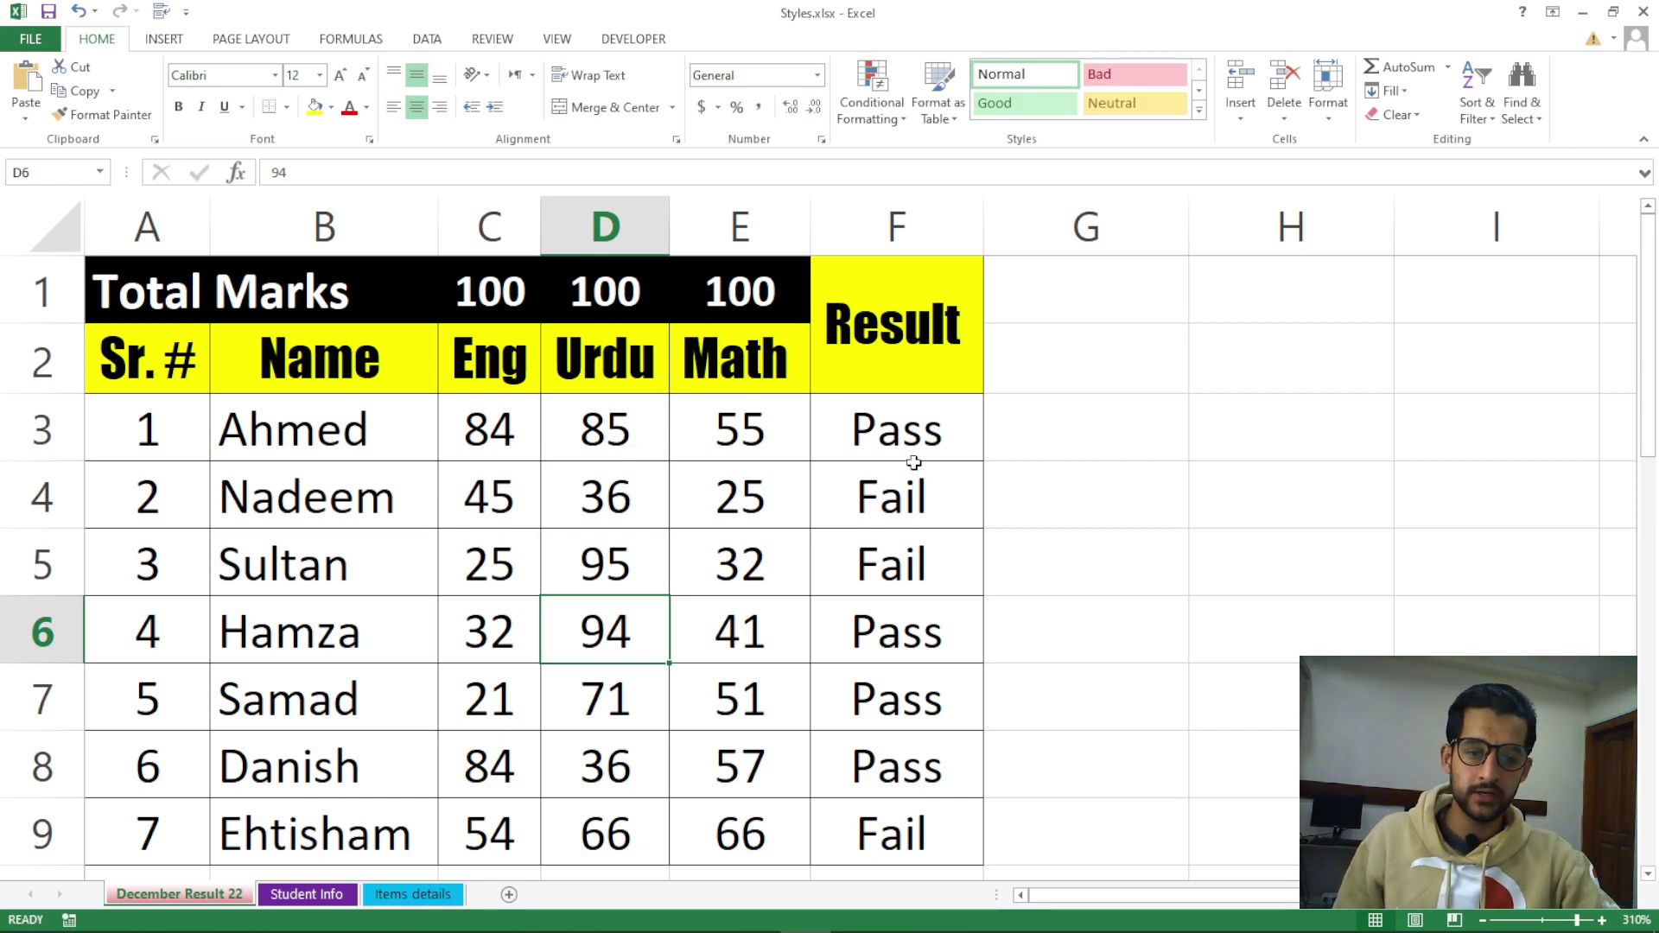
Review the Pass/Fail results in the Result column from F3 downward
{"action": "left_click_drag", "start_coordinate": [911, 432], "coordinate": [912, 821]}
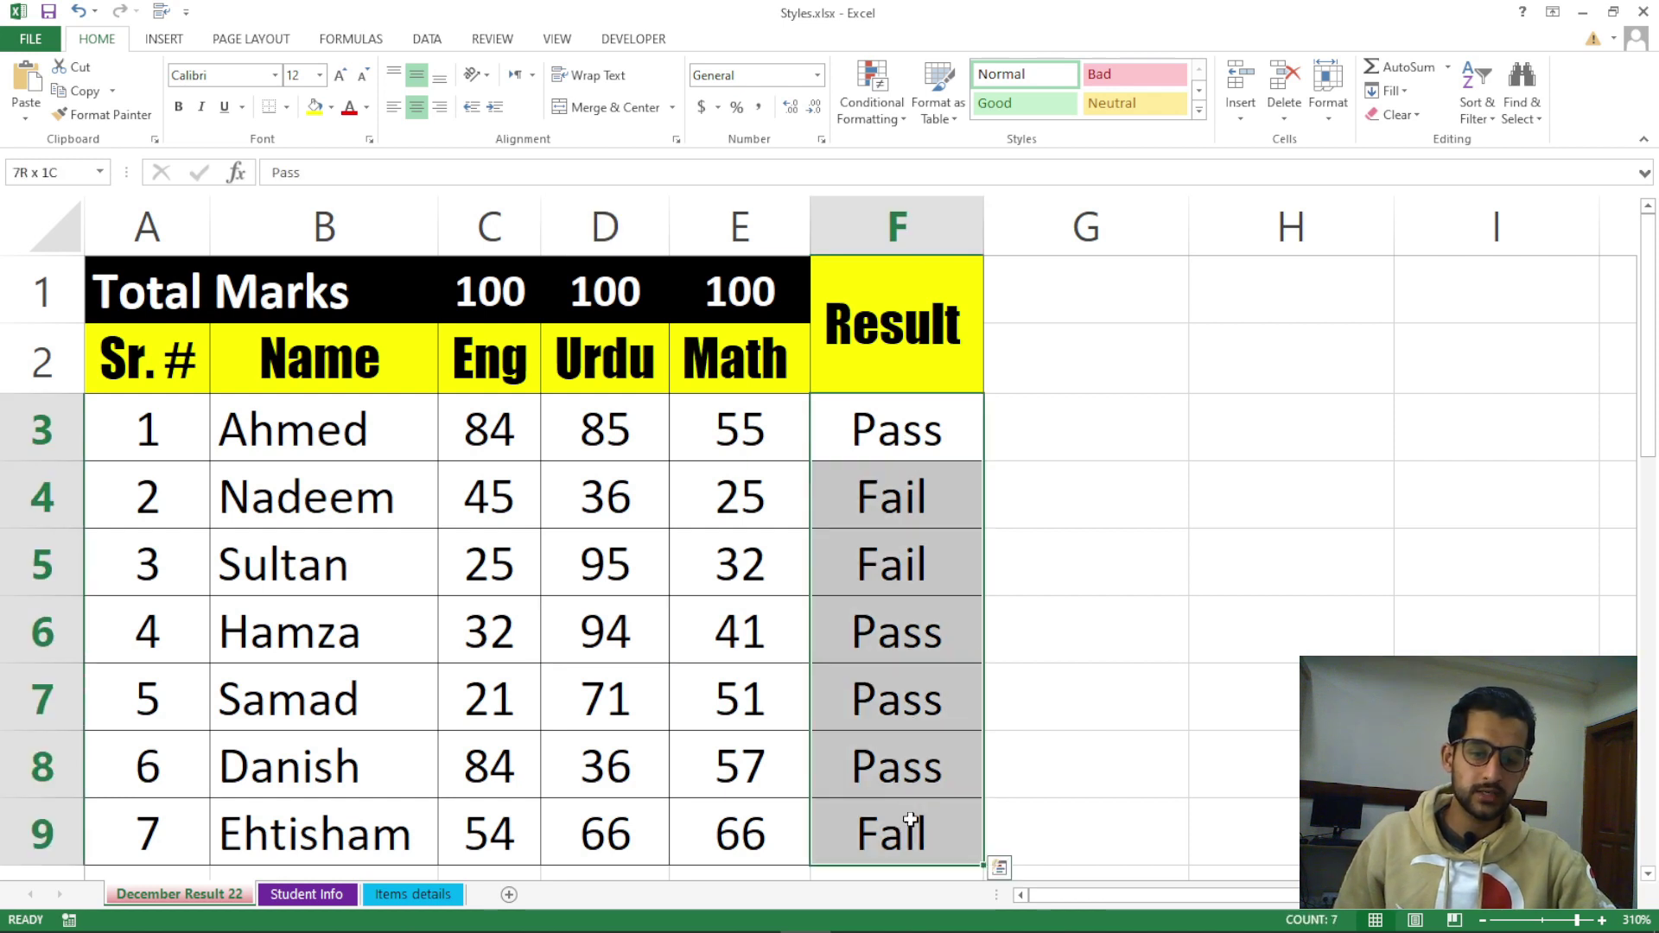
{"action": "left_click", "coordinate": [921, 526]}
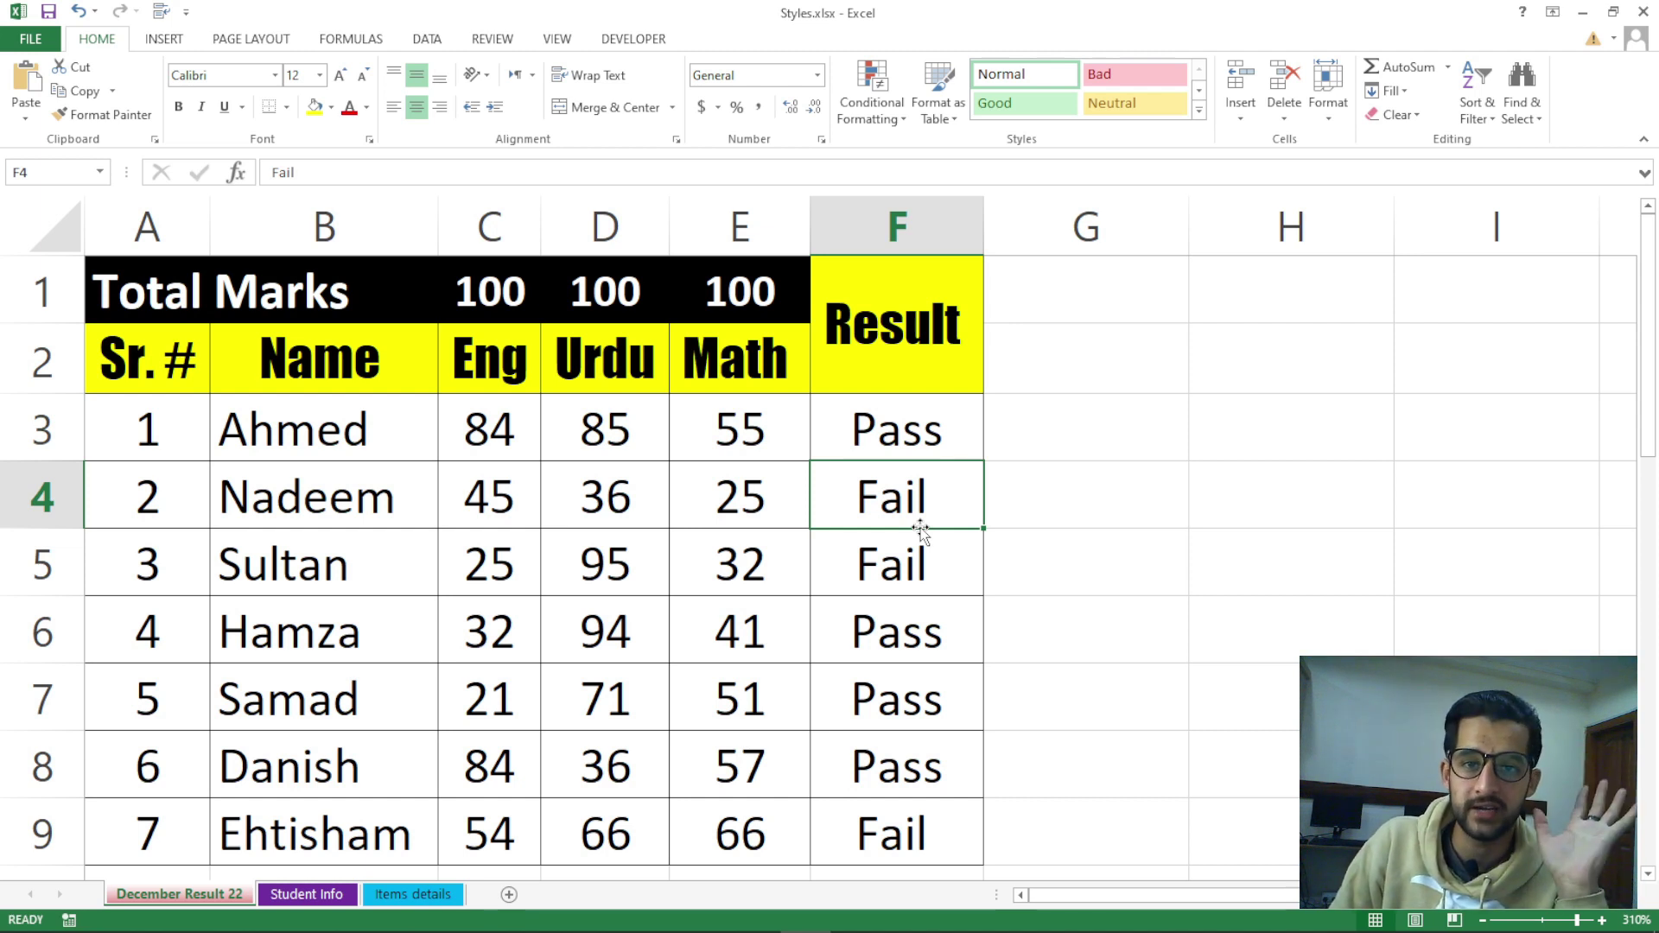
{"action": "left_click", "coordinate": [1182, 514]}
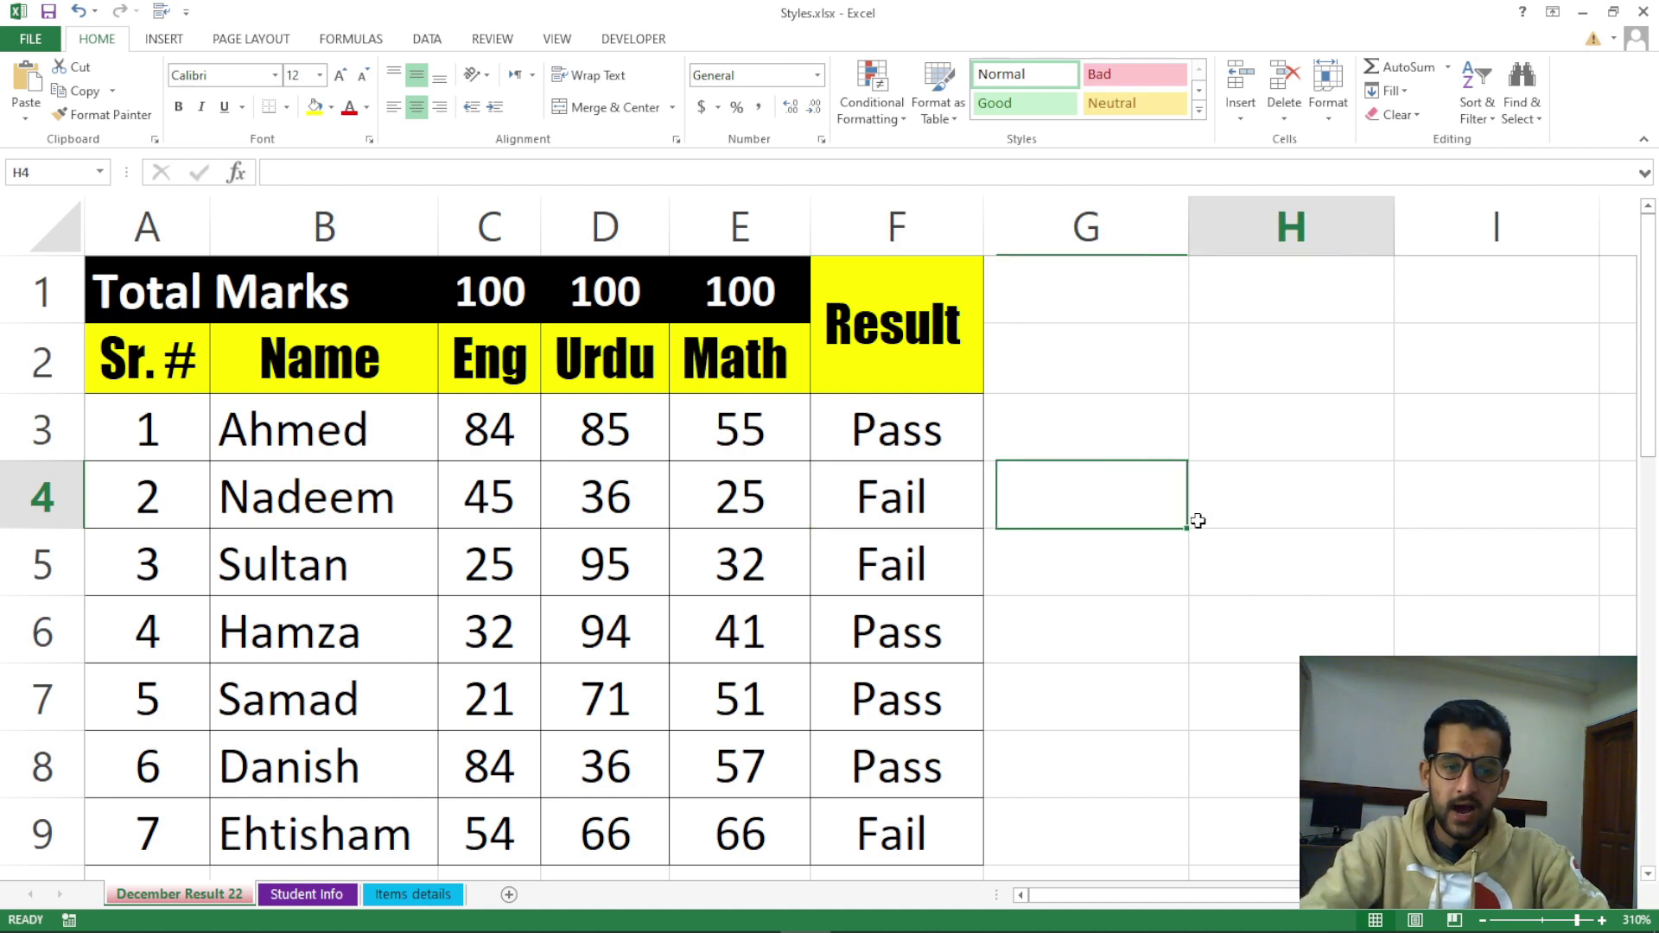
{"action": "left_click", "coordinate": [1111, 448]}
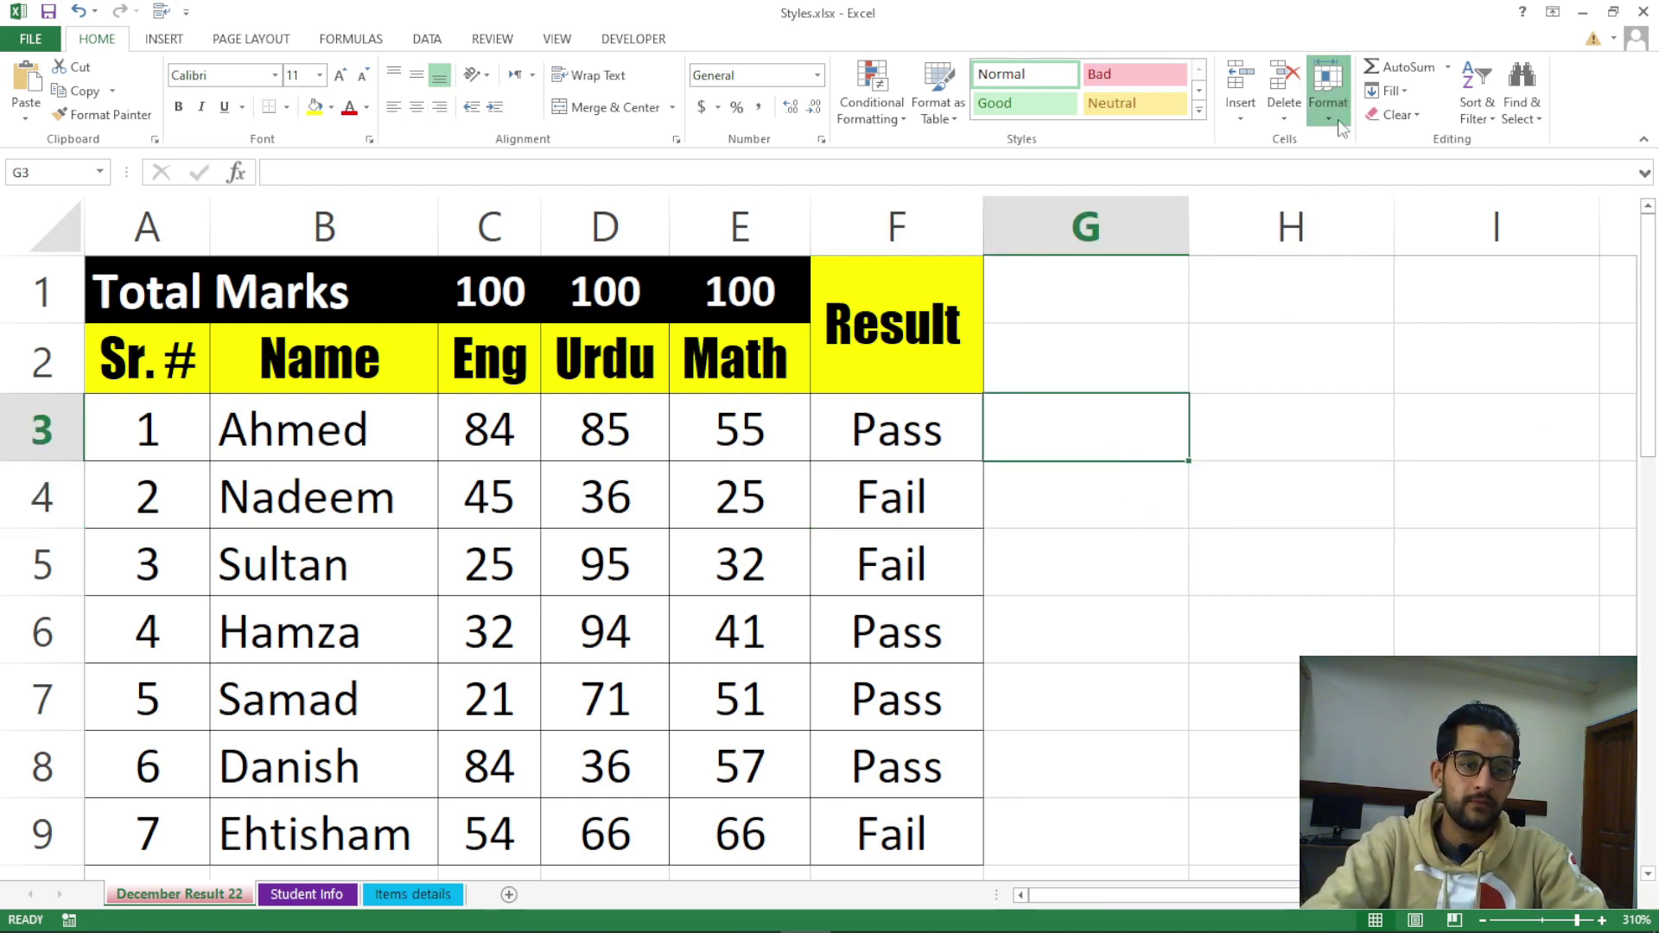
{"action": "left_click", "coordinate": [1328, 93]}
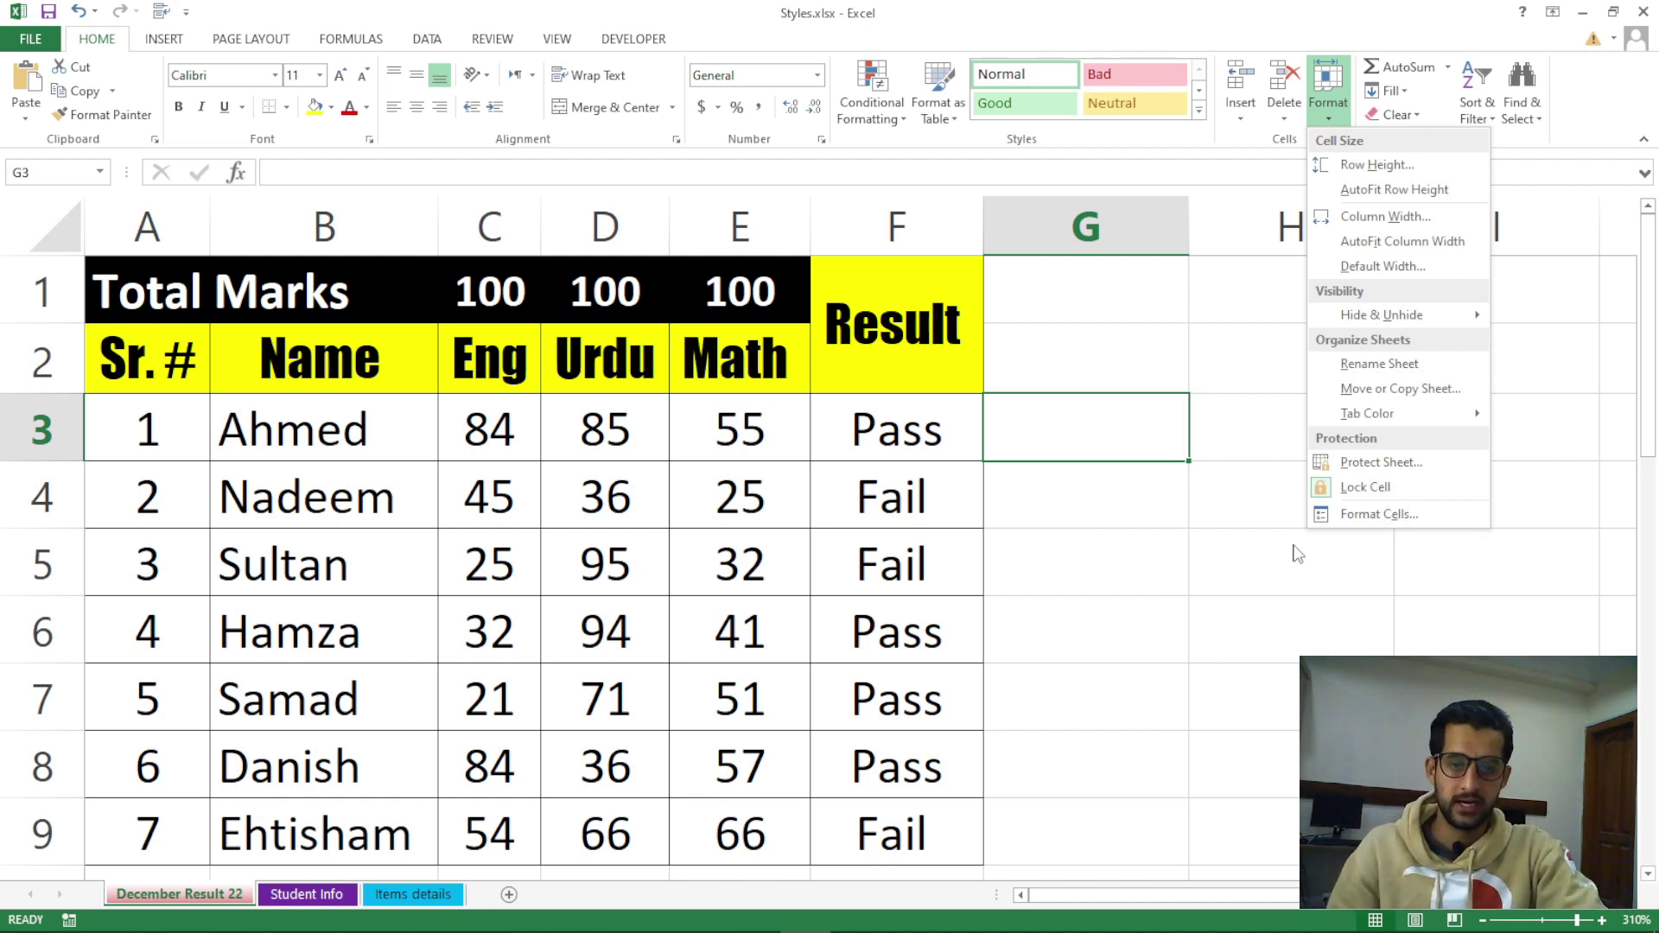
{"action": "left_click", "coordinate": [1215, 575]}
{"action": "left_click", "coordinate": [1204, 548]}
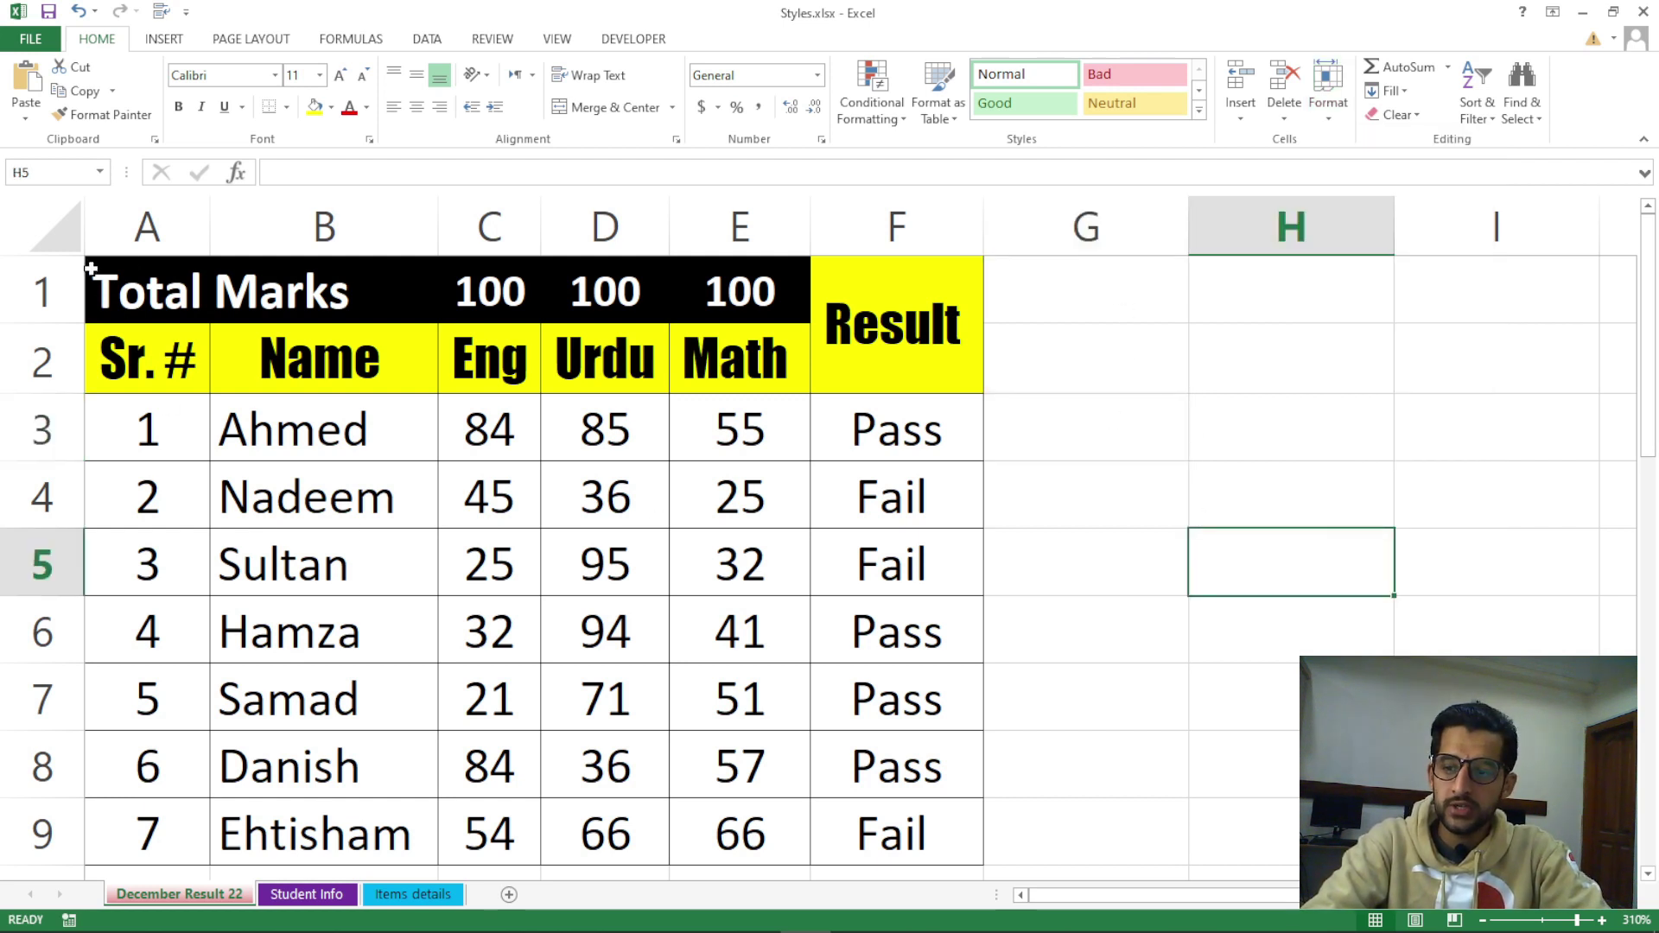
Select the entire December Result 22 sheet and lock all its cells with Format > Lock Cell
{"action": "scroll", "coordinate": [1063, 575], "scroll_direction": "down", "scroll_amount": 5, "text": "ctrl"}
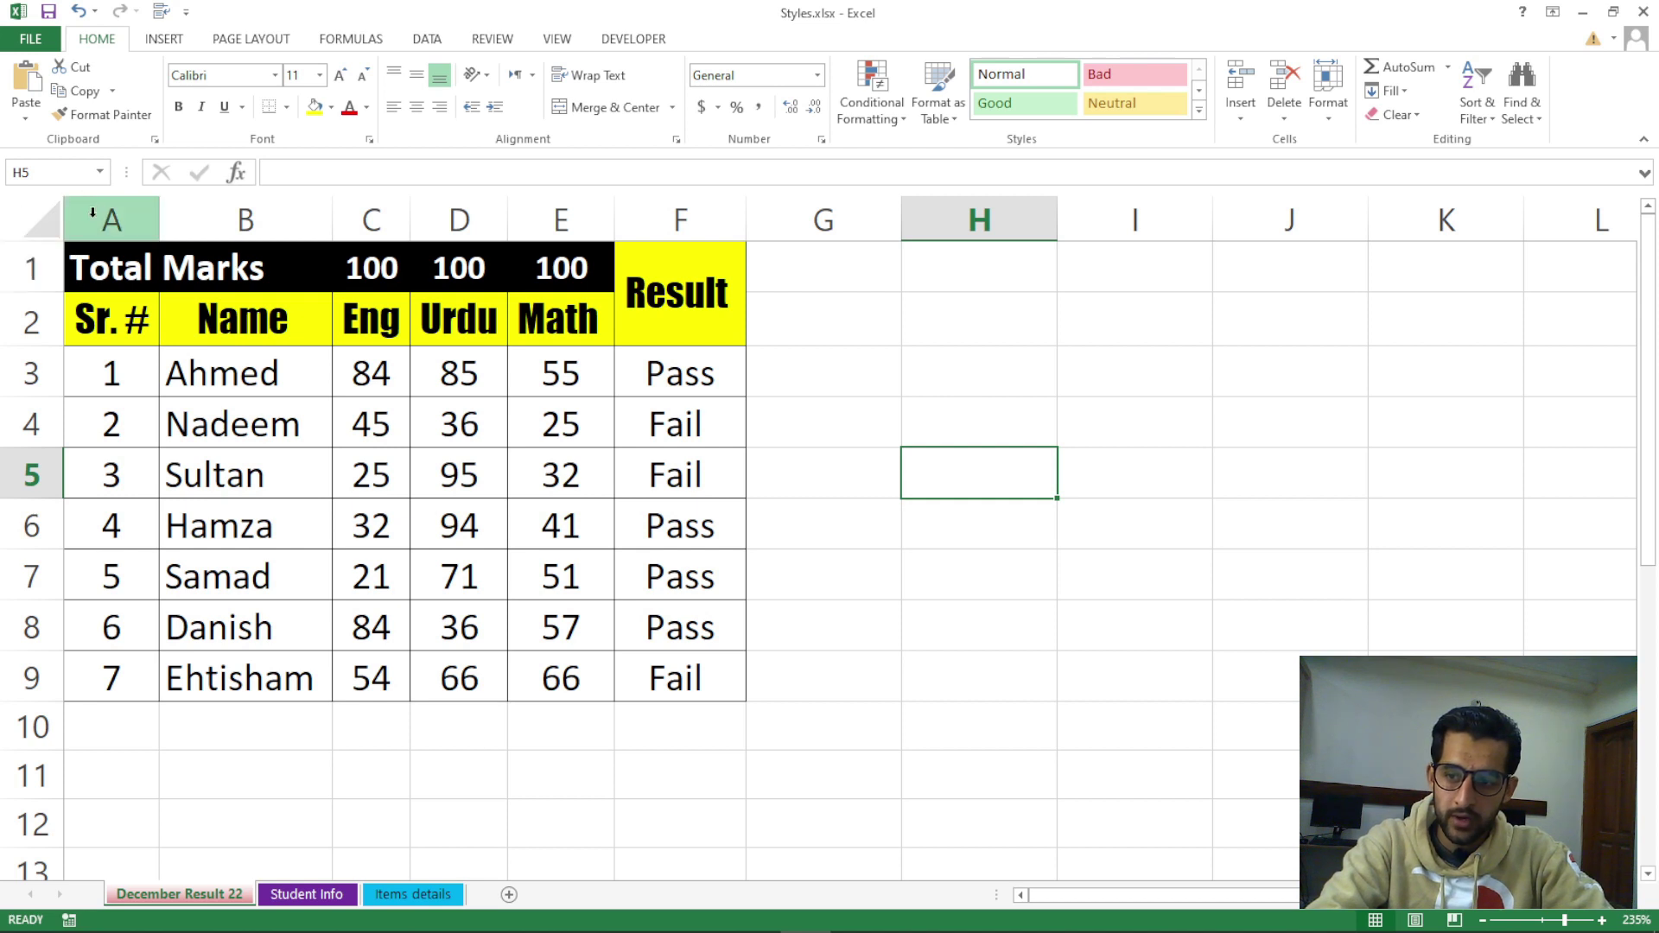
{"action": "left_click", "coordinate": [45, 223]}
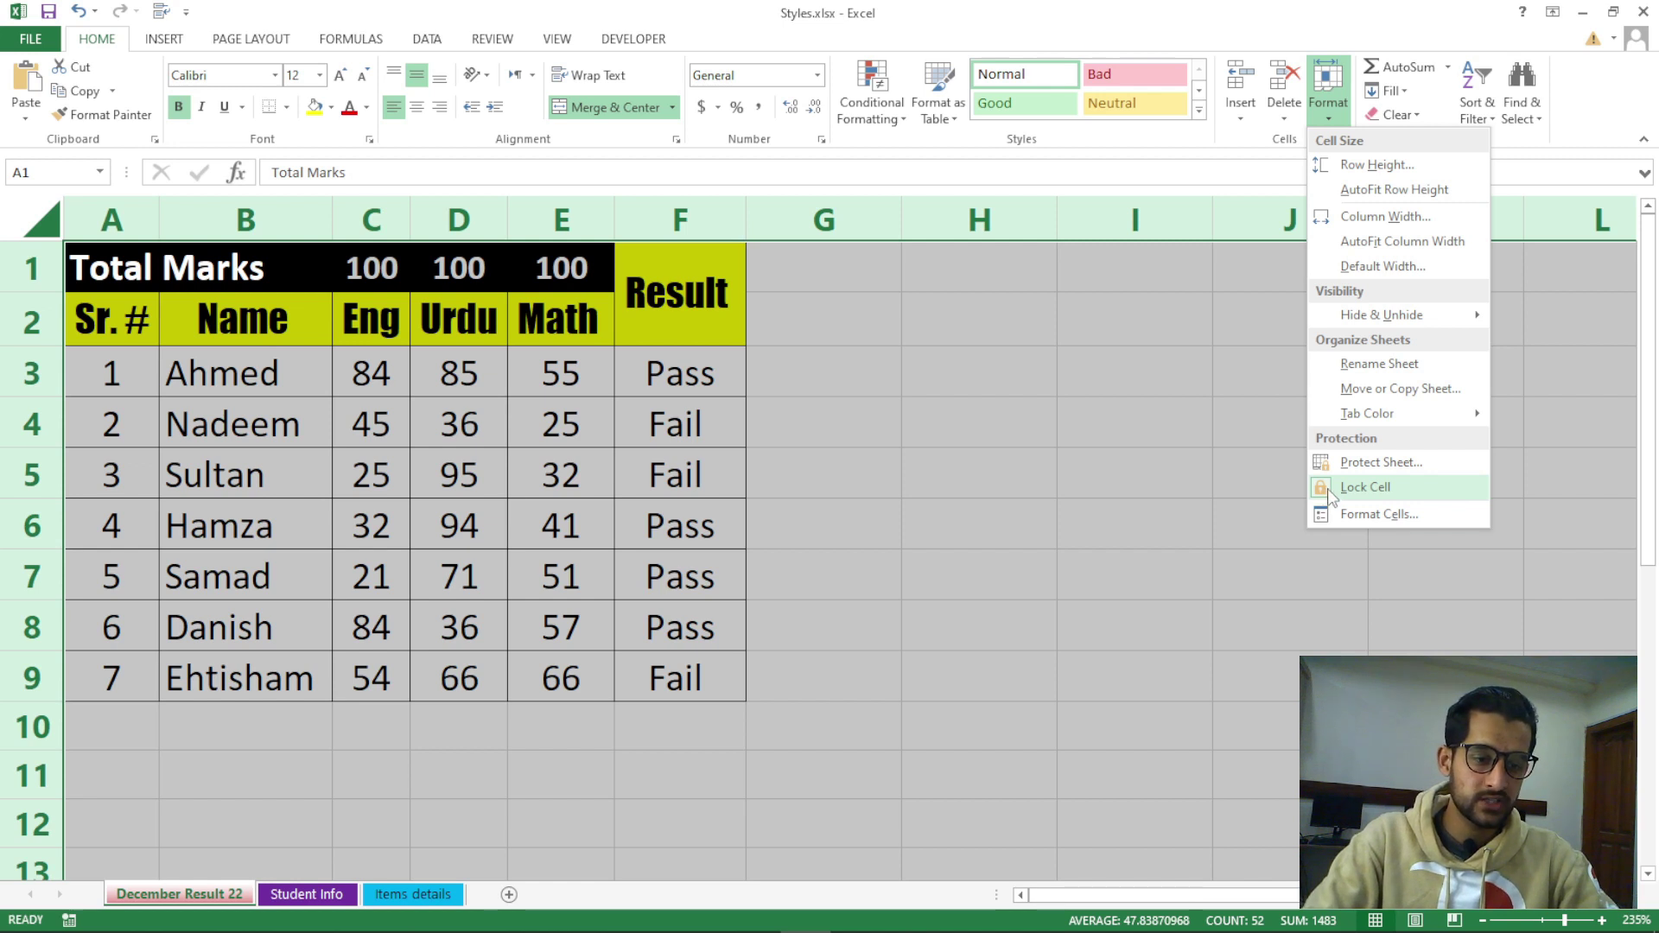
{"action": "left_click", "coordinate": [1328, 488]}
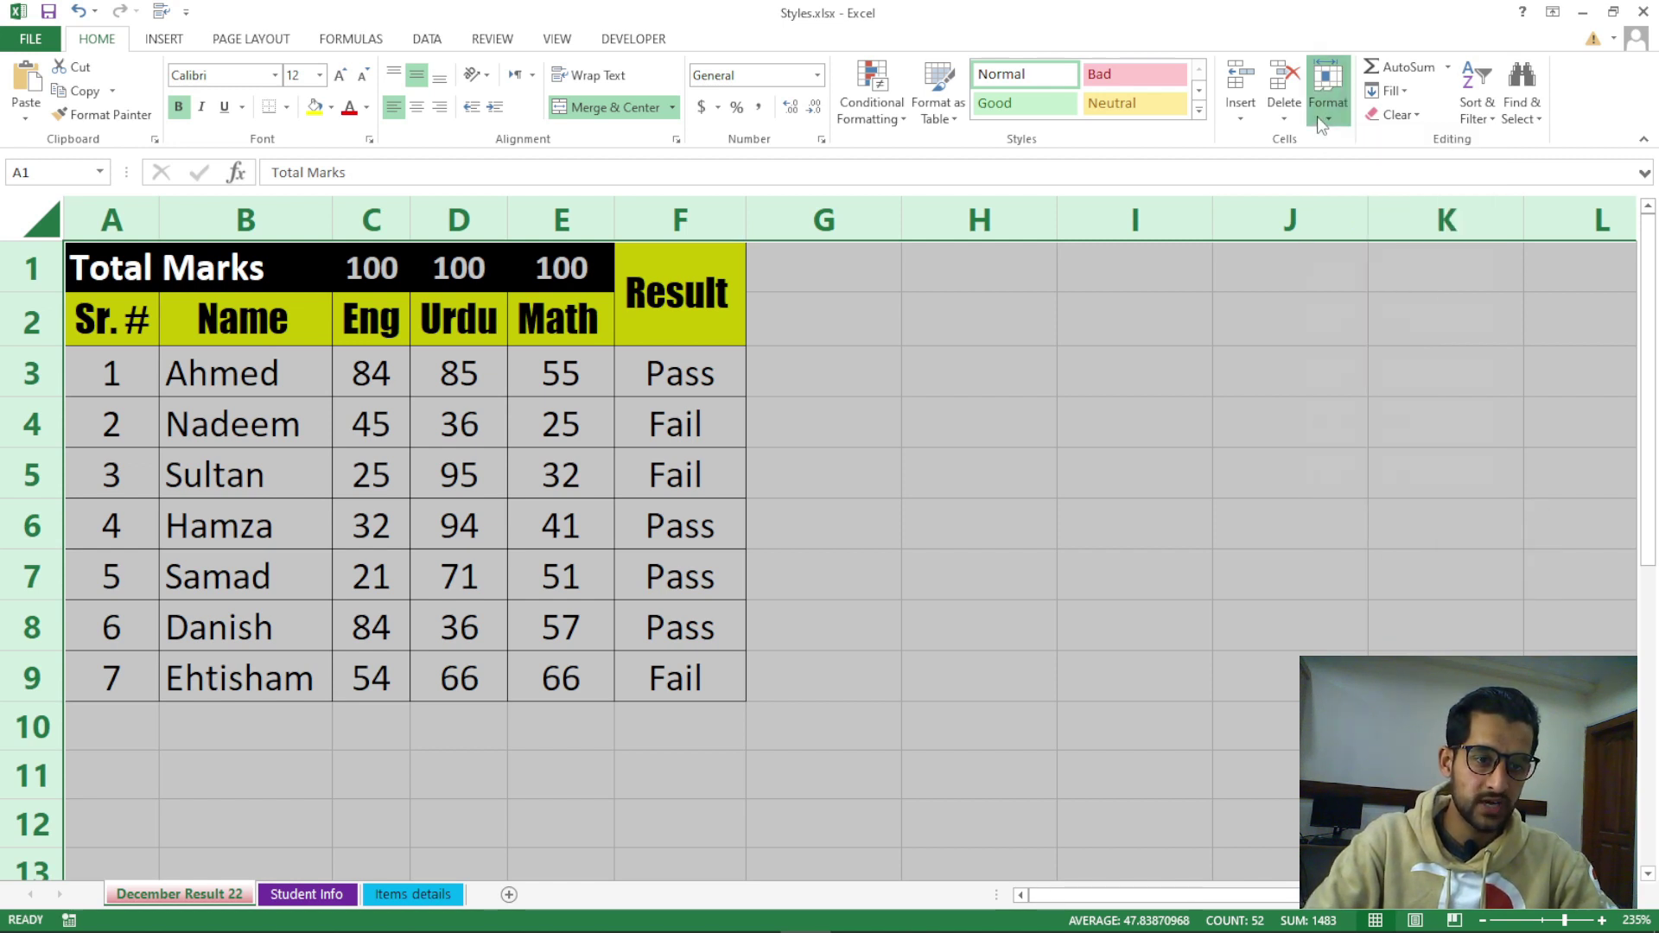
{"action": "left_click", "coordinate": [1327, 97]}
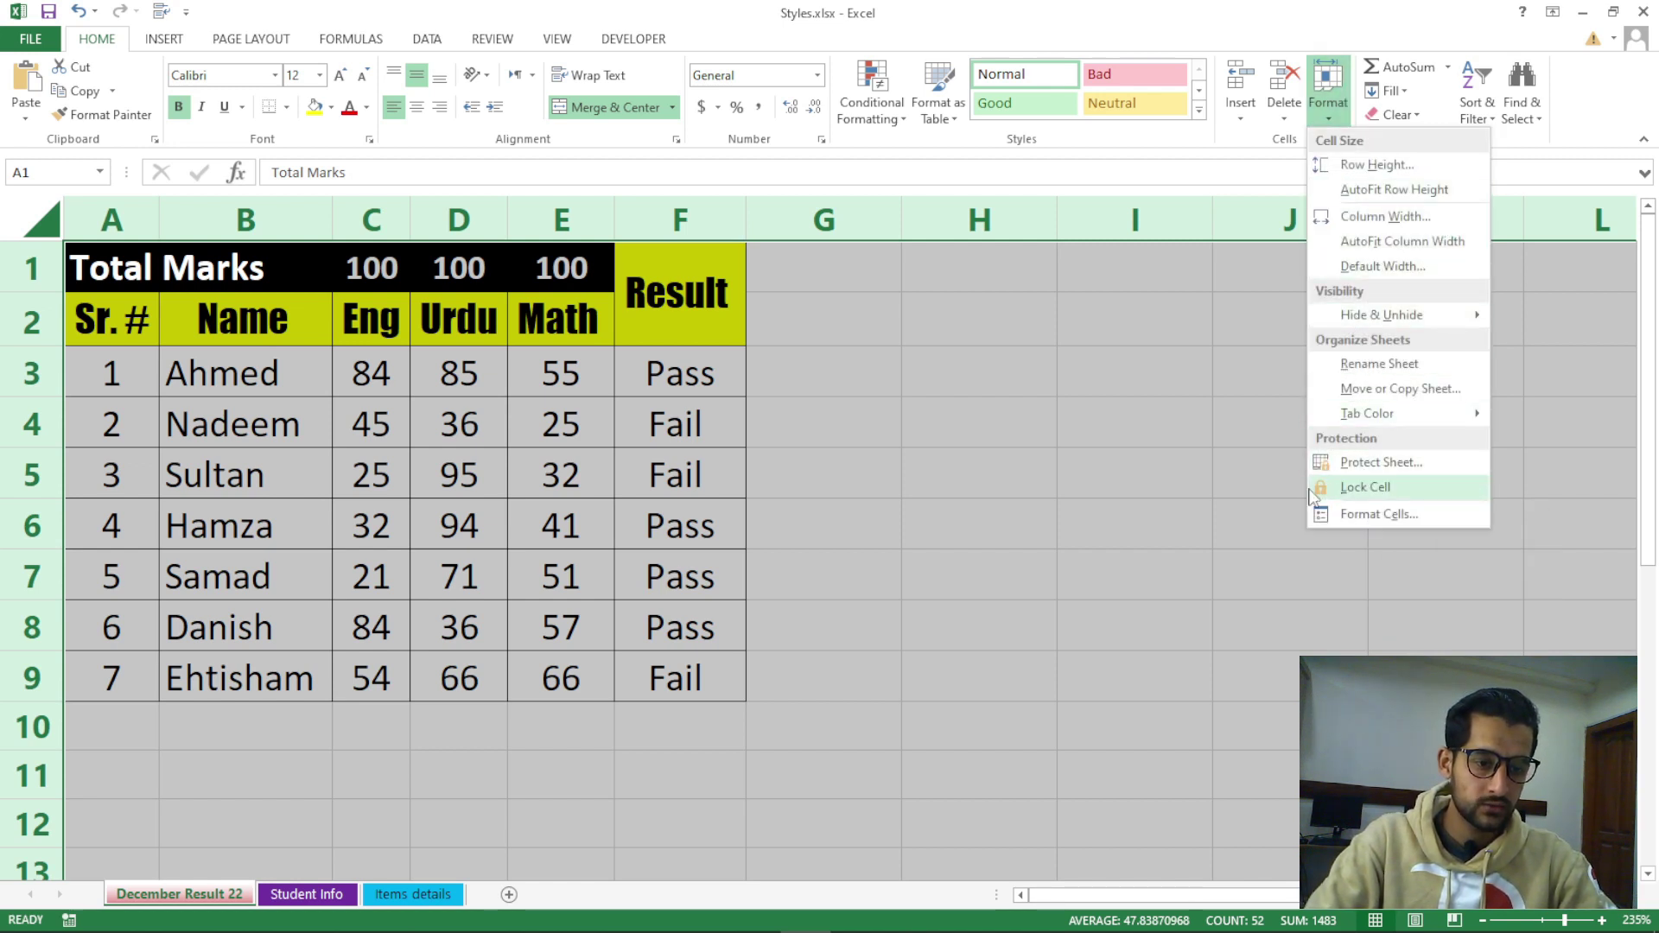
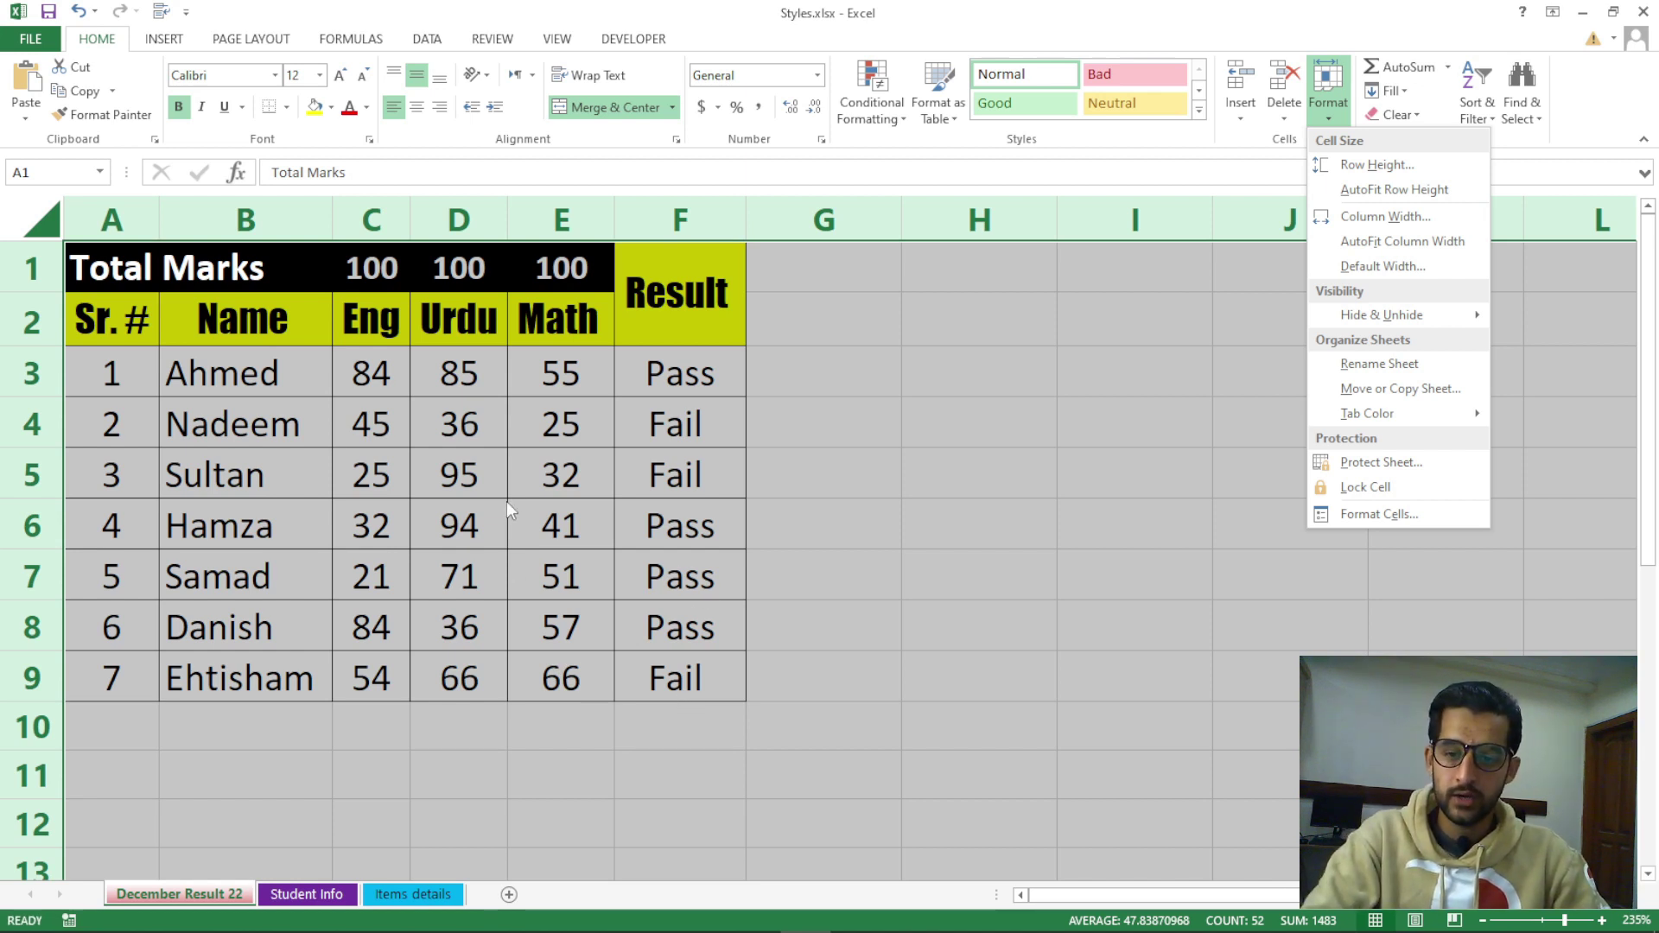
Select the whole marks table A1:F9 and toggle Lock Cell for it
{"action": "left_click", "coordinate": [456, 451]}
{"action": "left_click", "coordinate": [406, 421]}
{"action": "left_click_drag", "start_coordinate": [121, 268], "coordinate": [673, 667]}
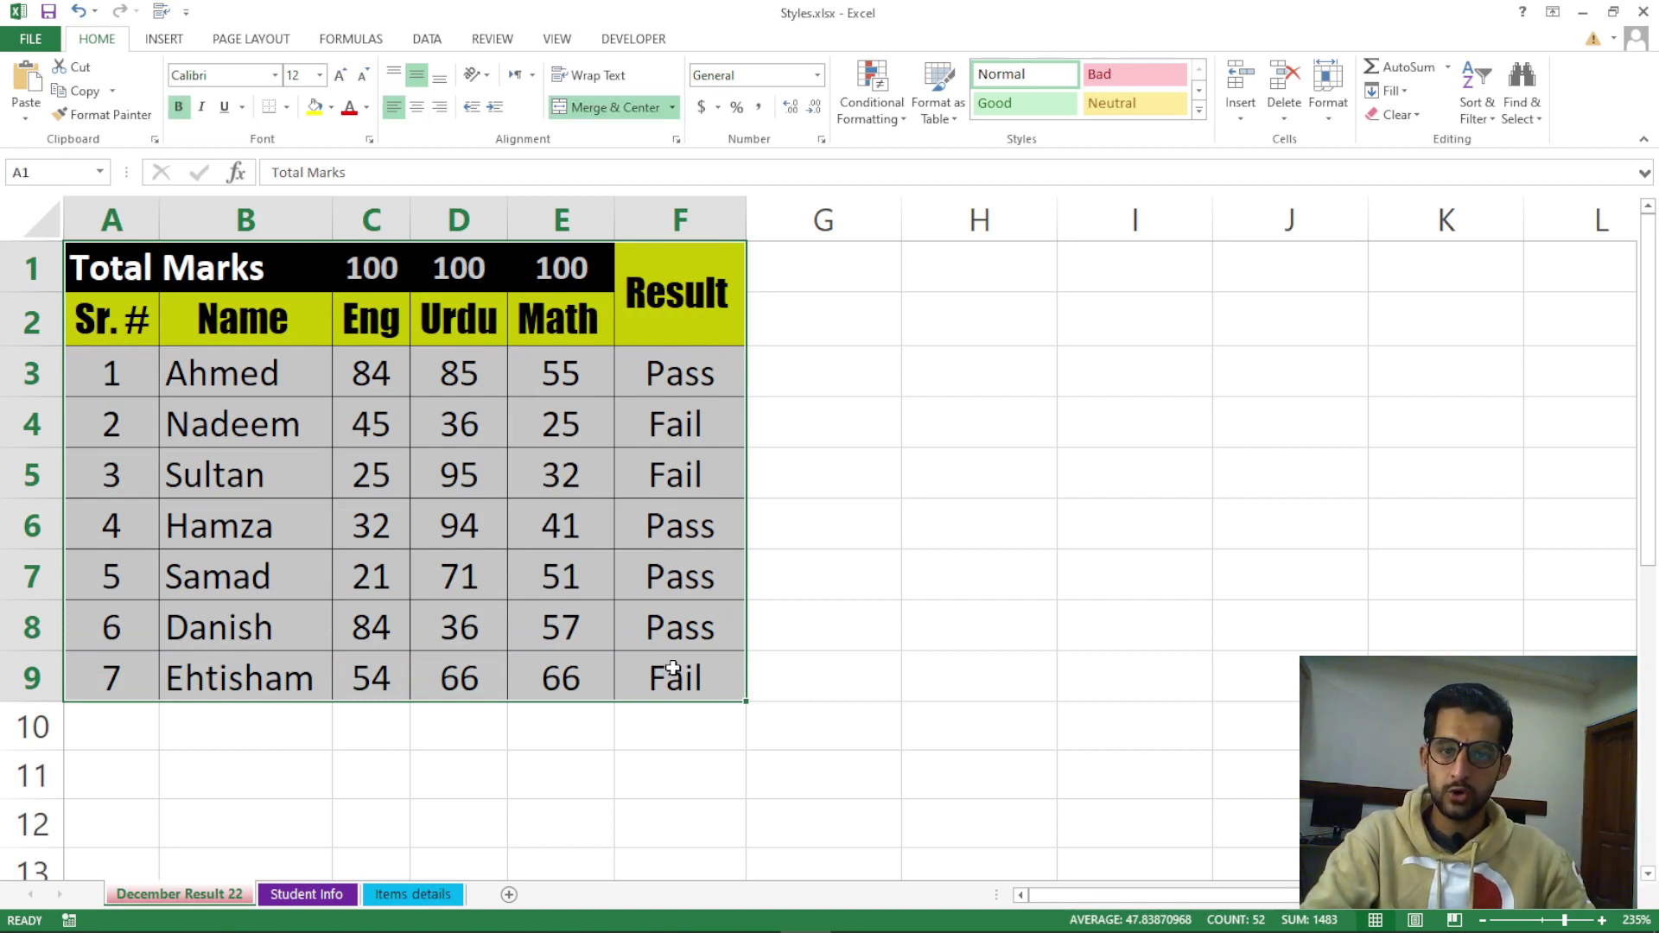
{"action": "left_click", "coordinate": [673, 667]}
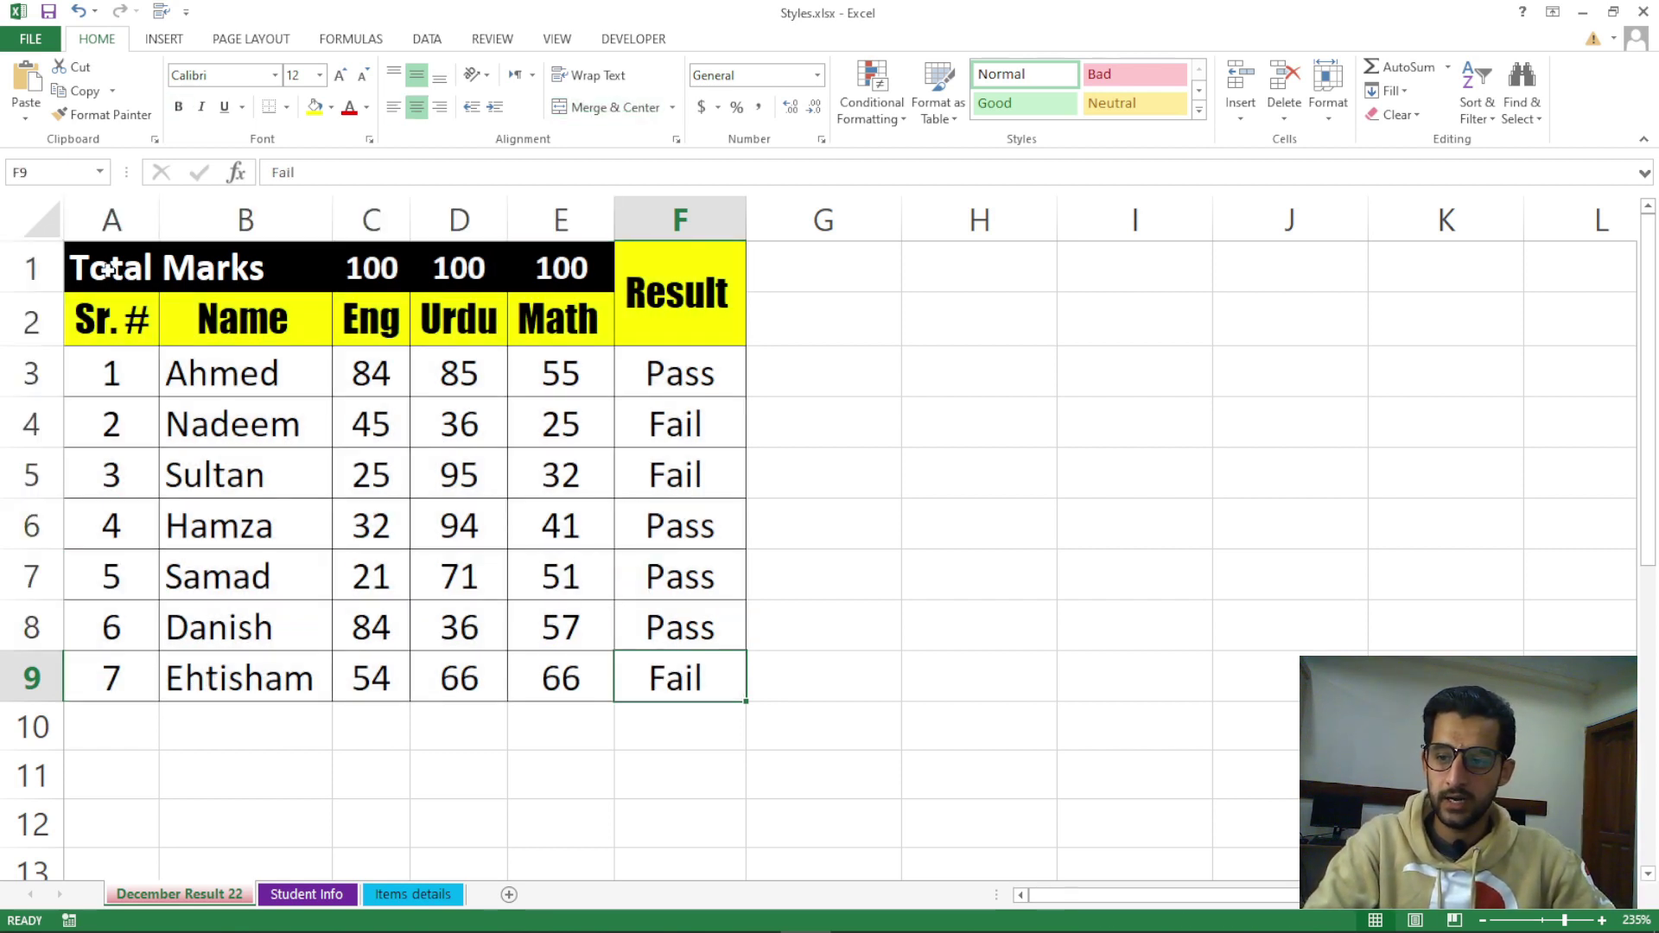
{"action": "left_click_drag", "start_coordinate": [108, 270], "coordinate": [702, 697]}
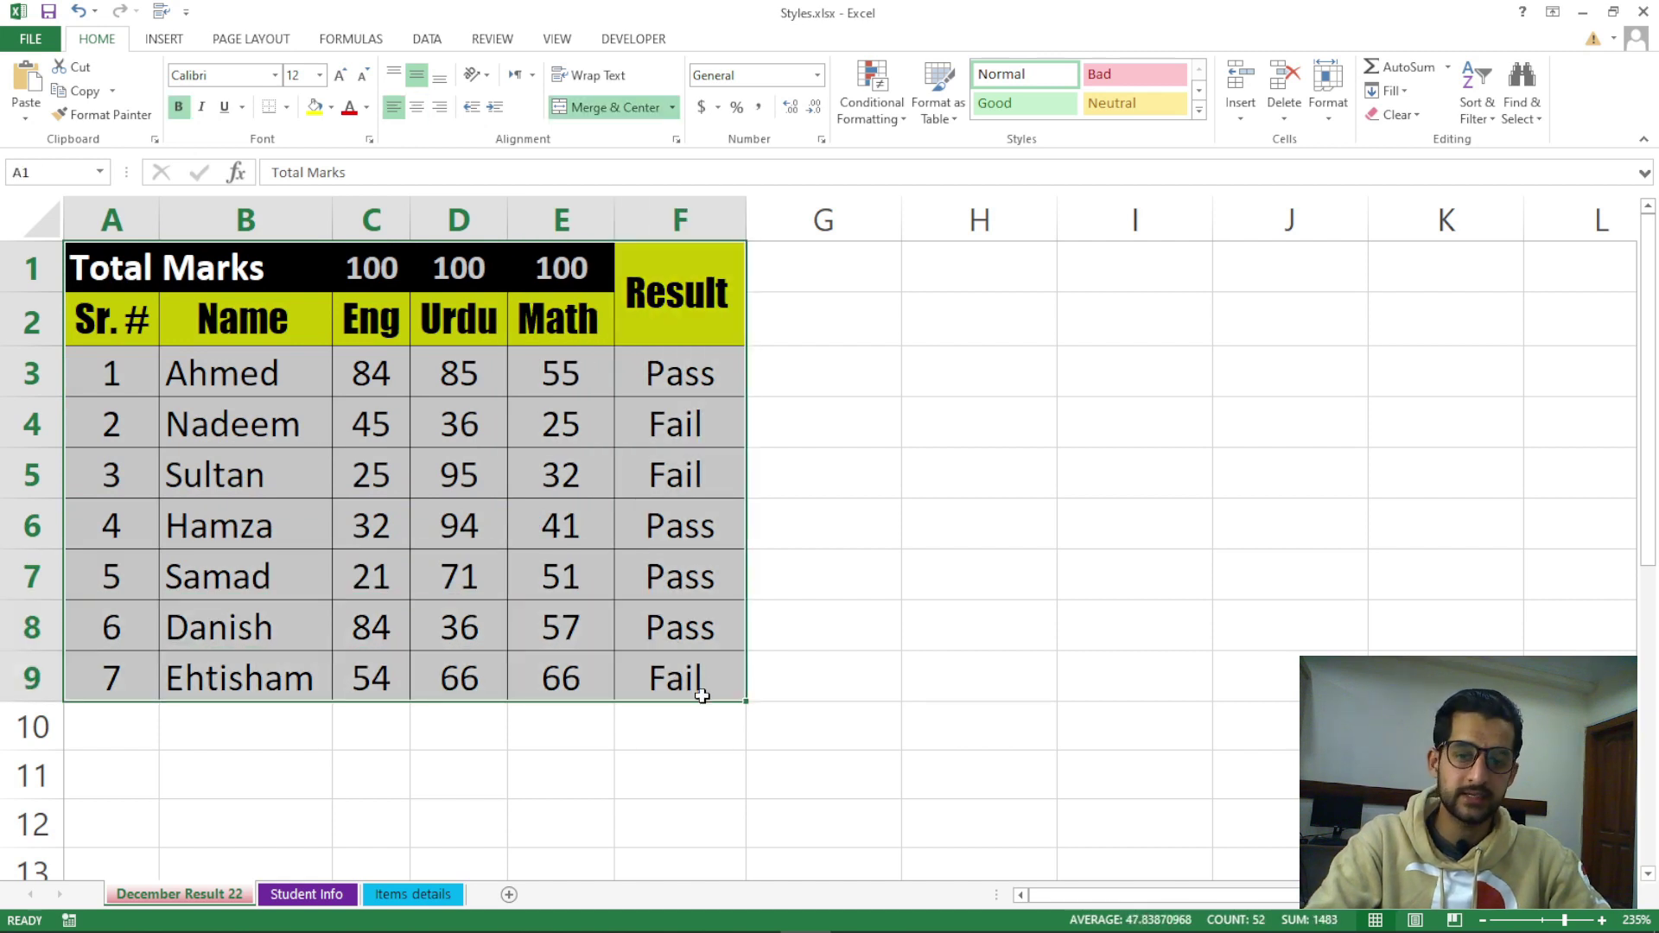
{"action": "left_click", "coordinate": [1331, 121]}
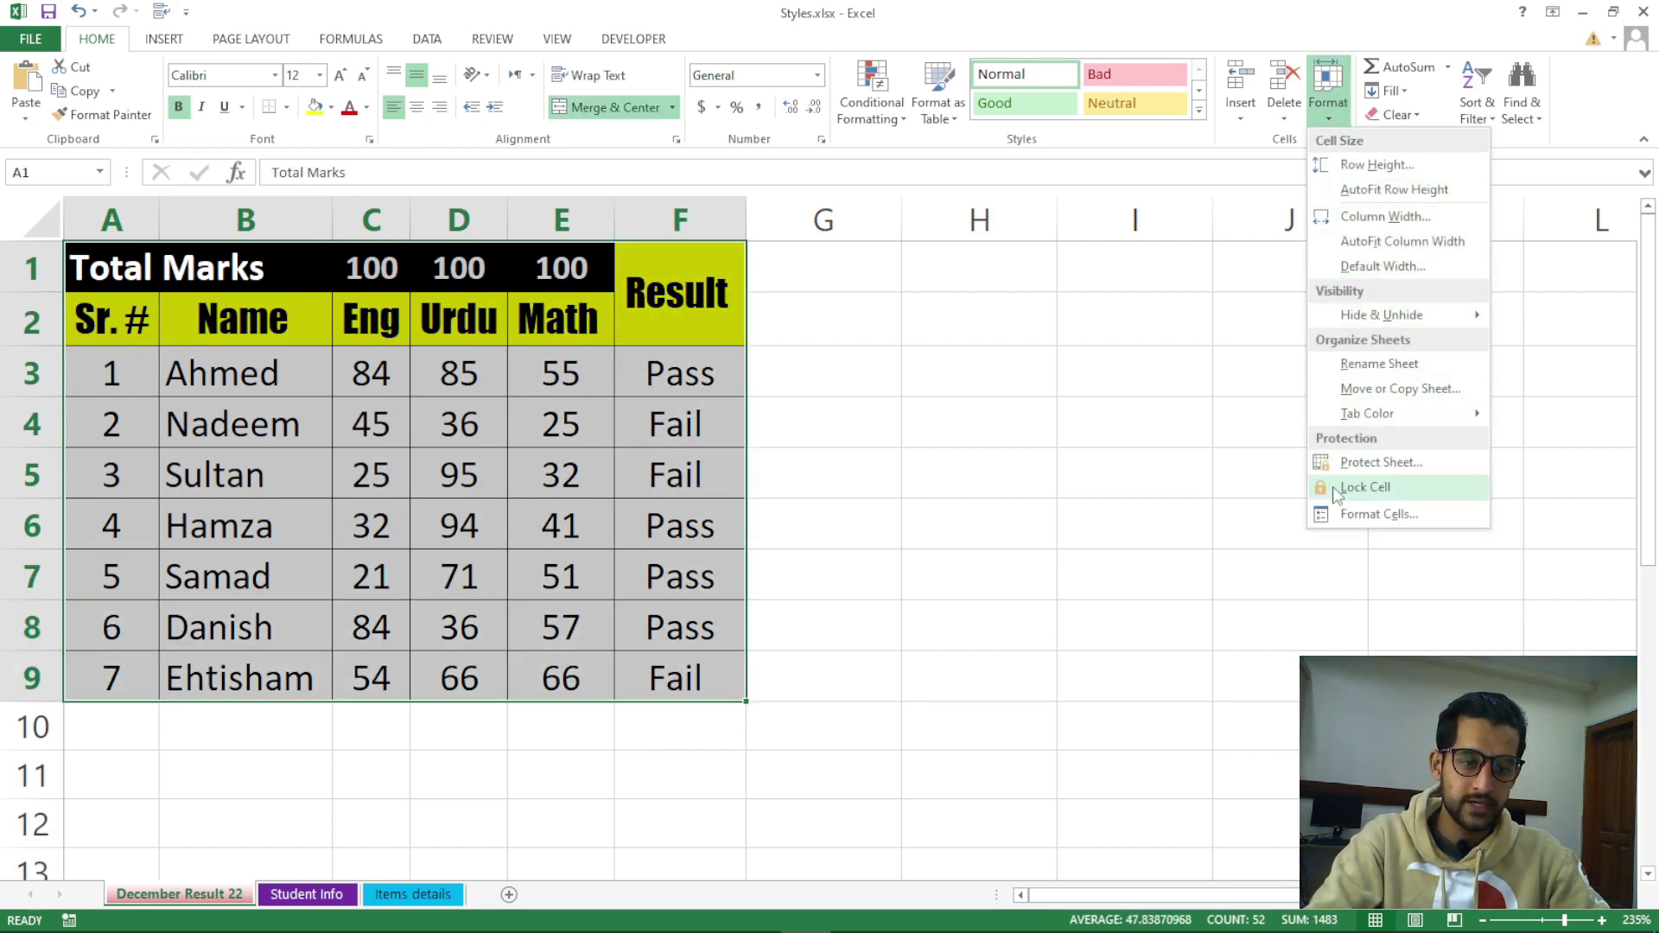
{"action": "left_click", "coordinate": [1360, 489]}
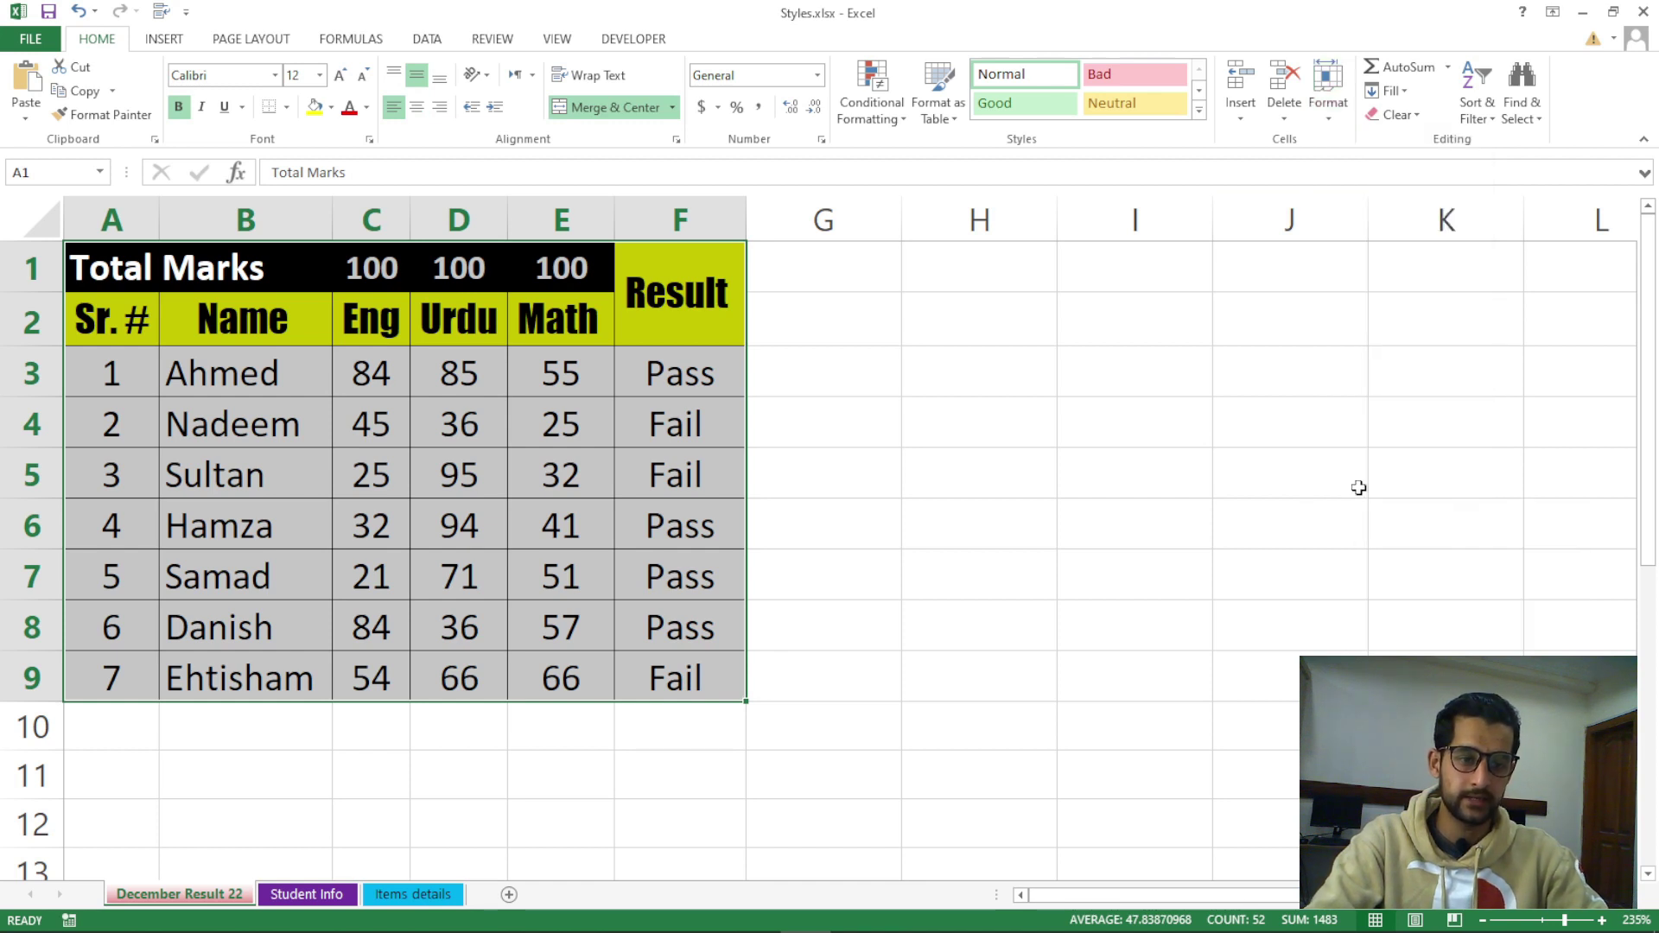
{"action": "left_click", "coordinate": [1338, 121]}
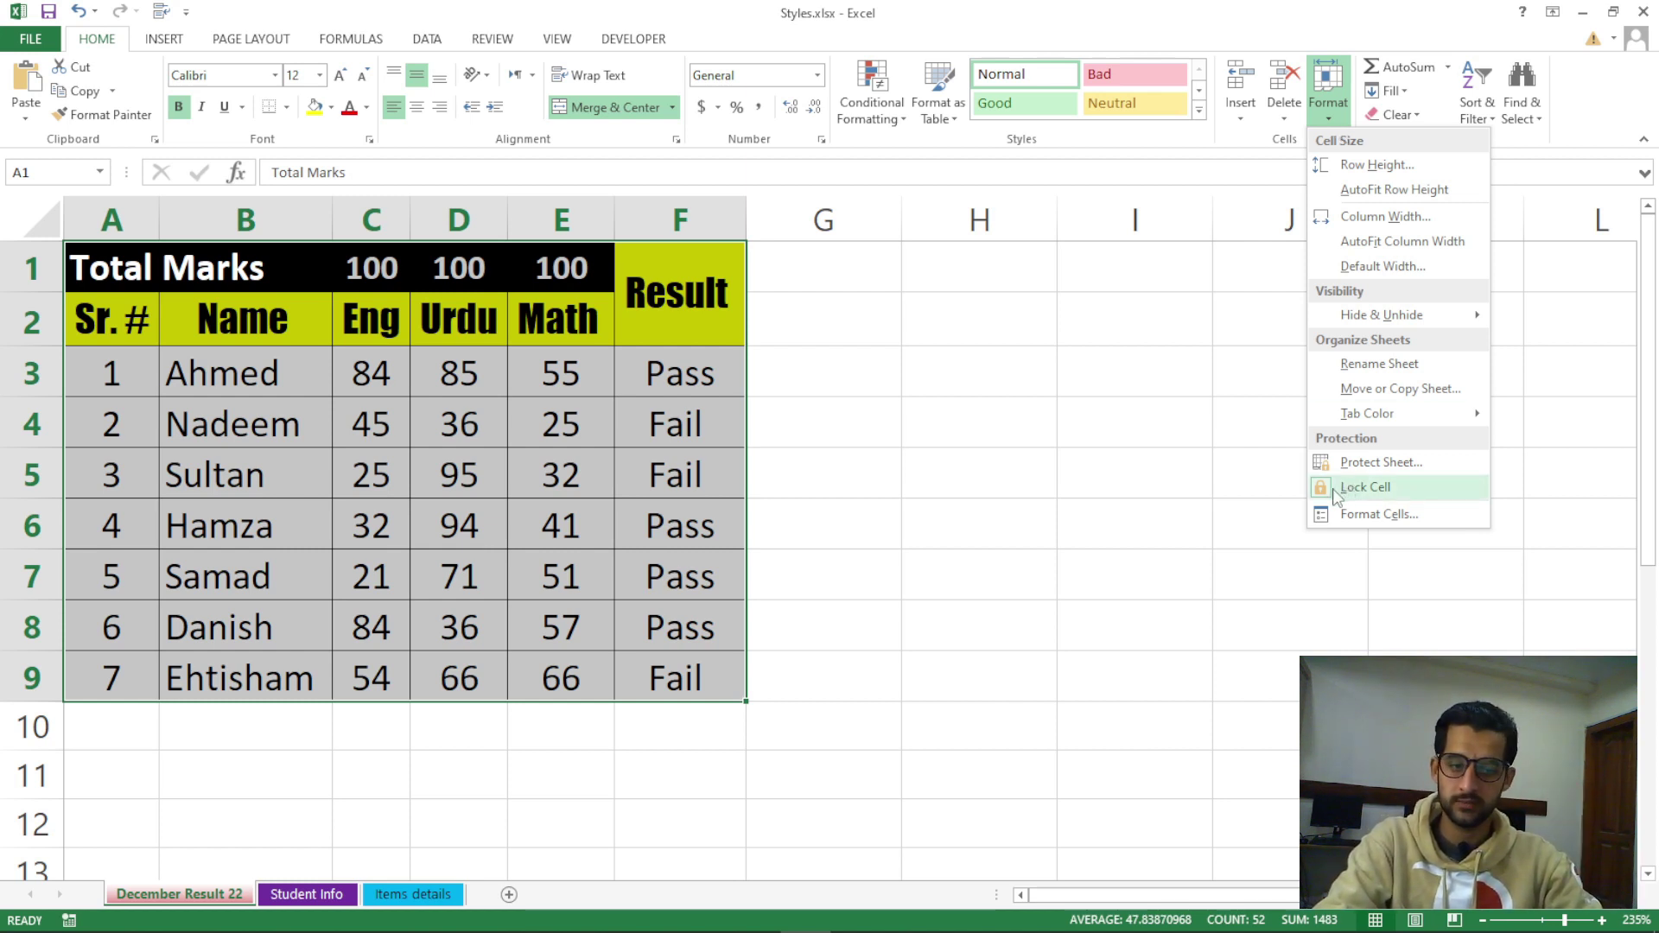
Check the lock setting of the empty range H2:J7, then reselect the marks table
{"action": "left_click", "coordinate": [964, 422]}
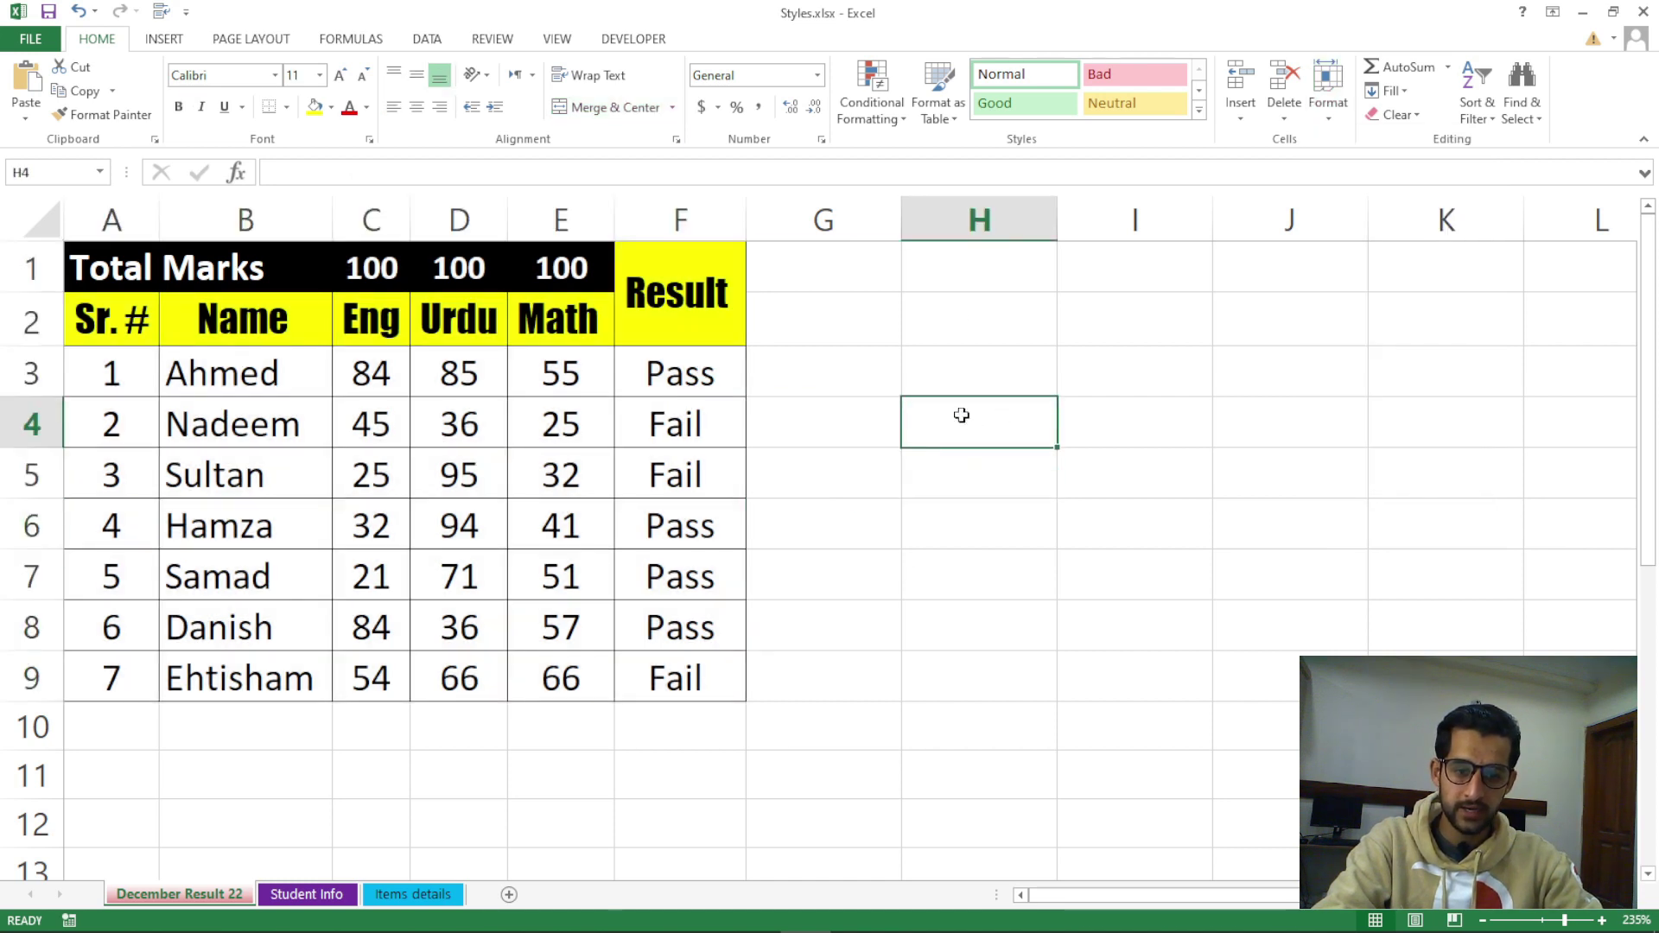
{"action": "left_click_drag", "start_coordinate": [977, 320], "coordinate": [1311, 452]}
{"action": "left_click", "coordinate": [1311, 452]}
{"action": "left_click_drag", "start_coordinate": [976, 320], "coordinate": [1292, 575]}
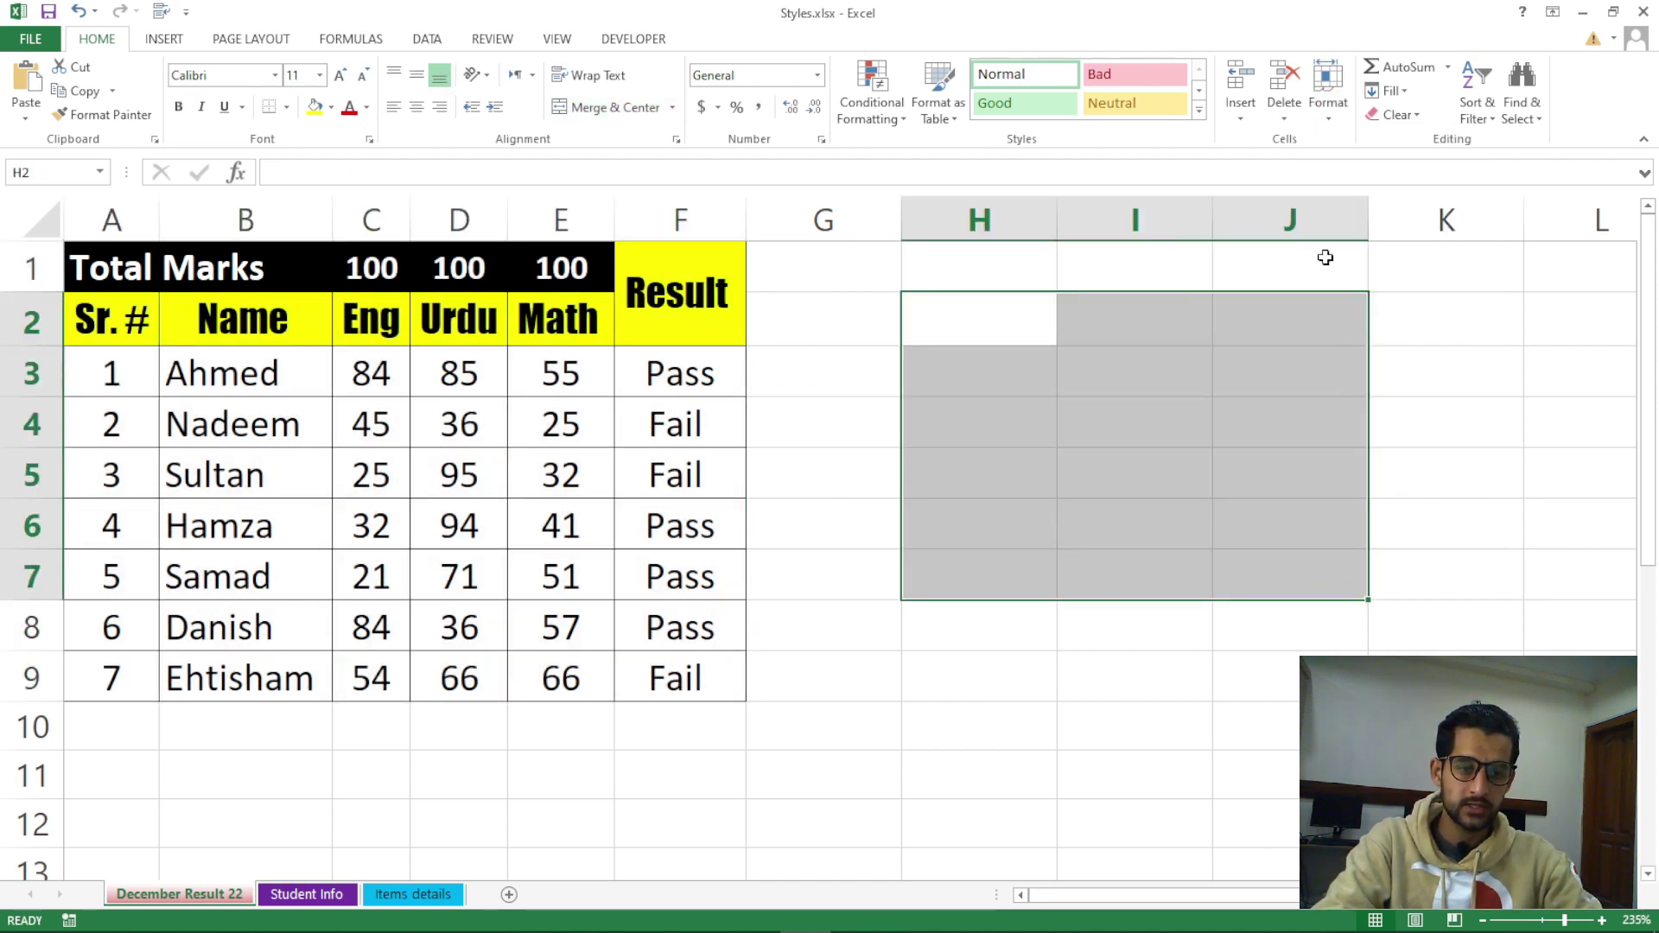
{"action": "left_click", "coordinate": [1328, 112]}
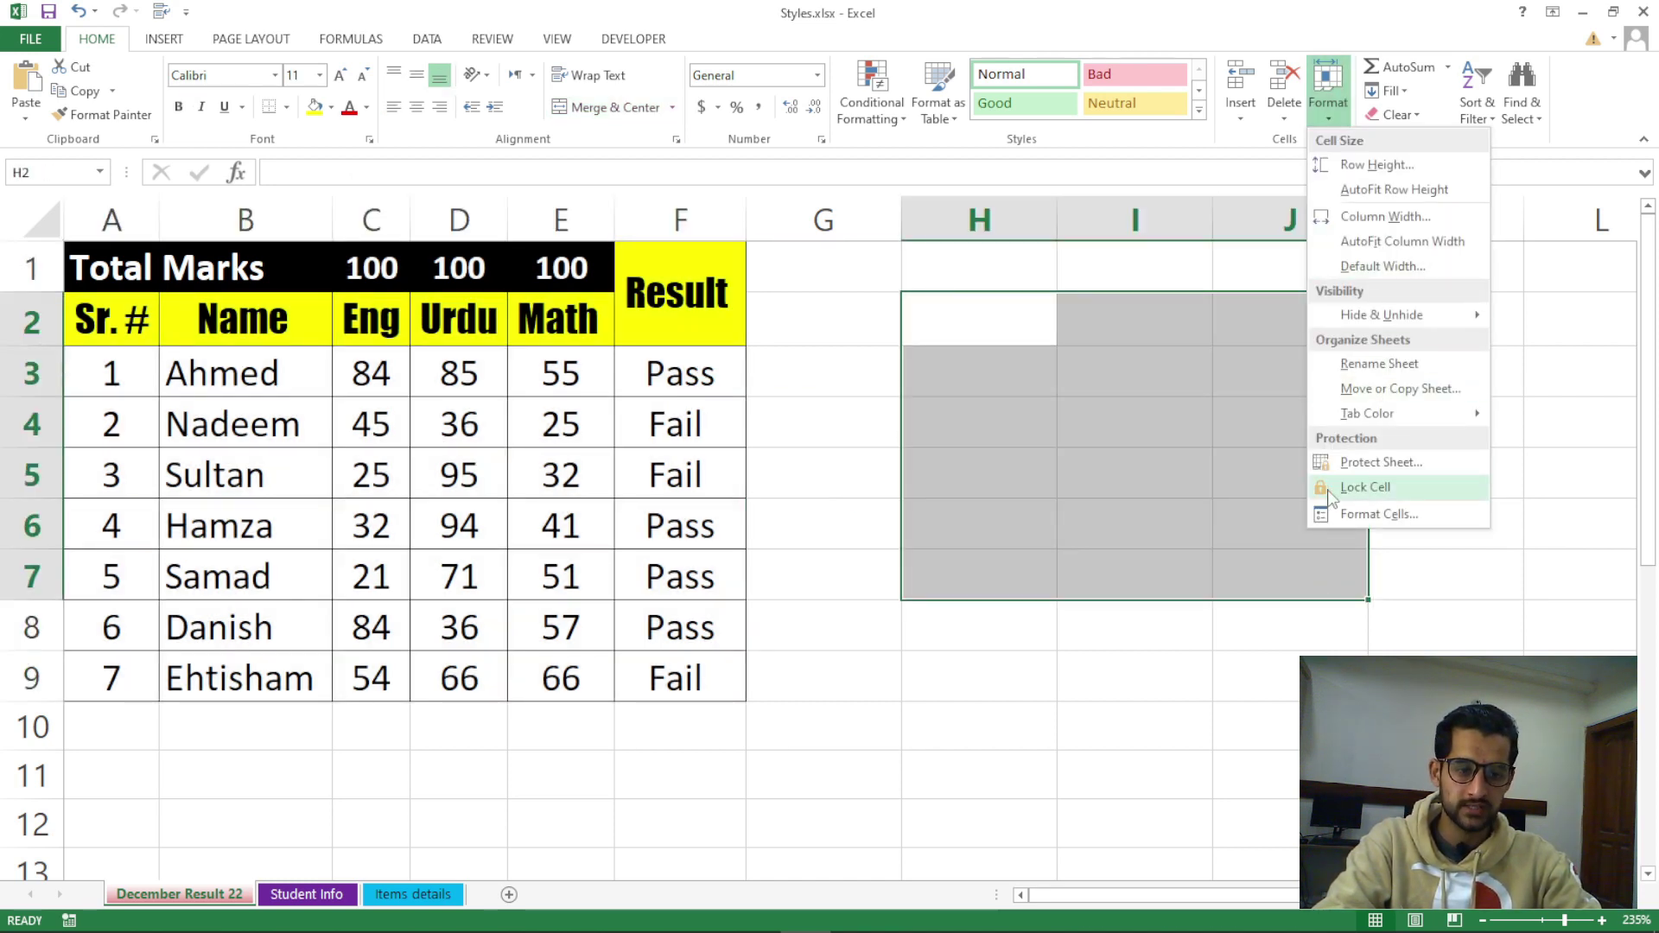
{"action": "left_click", "coordinate": [1170, 436]}
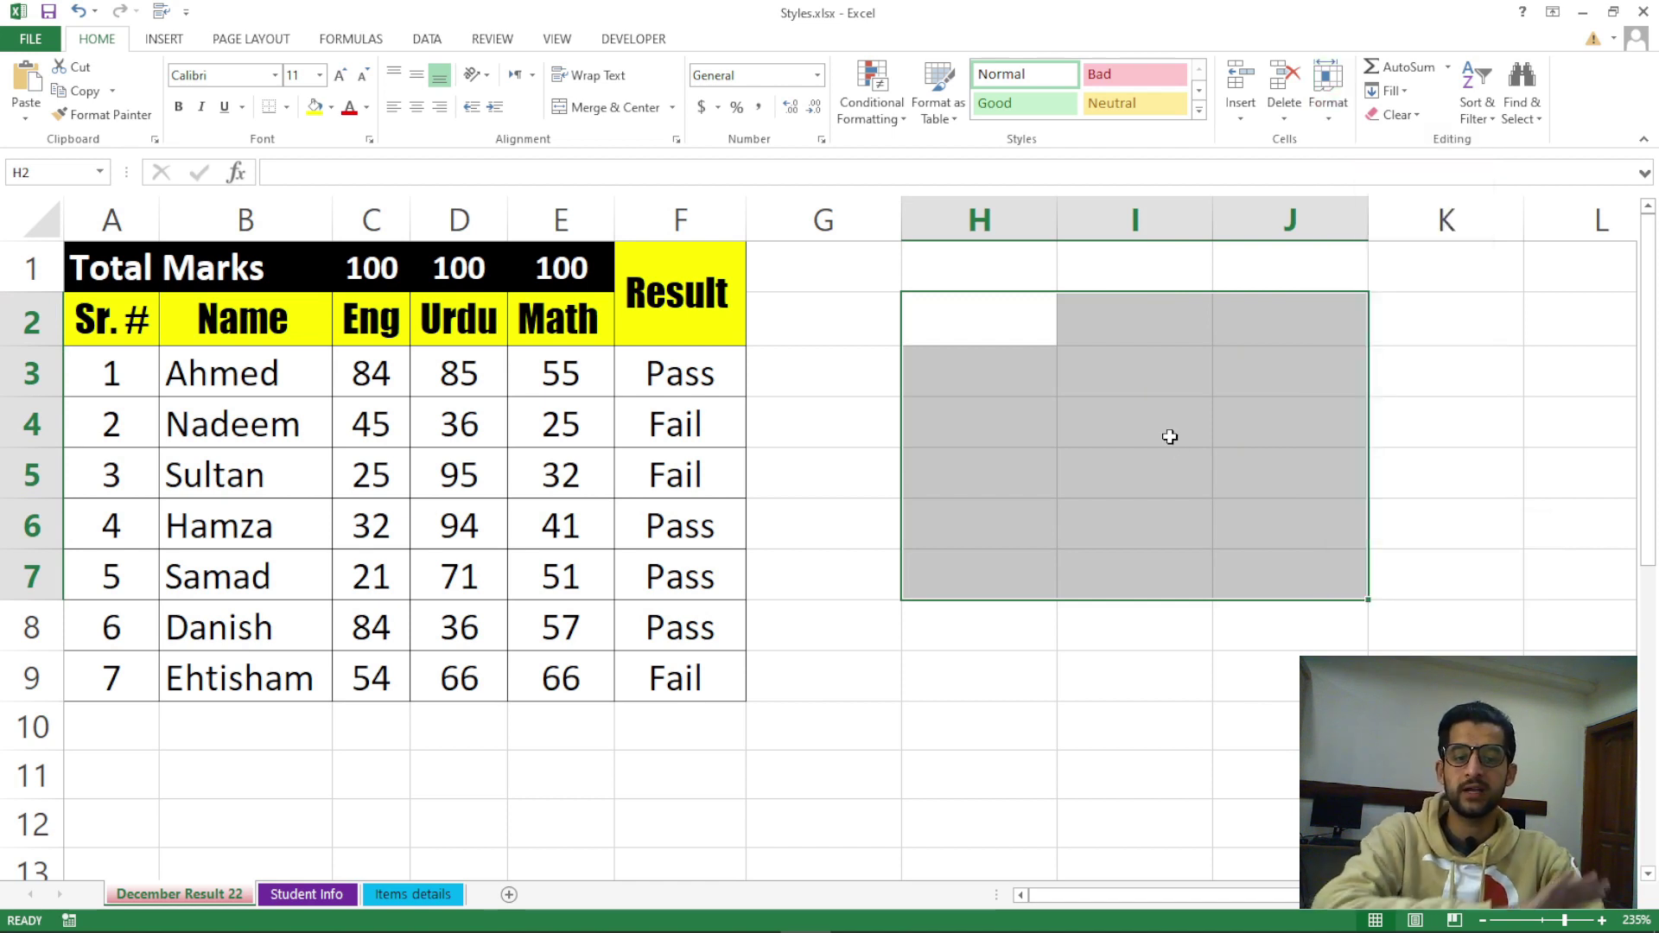
{"action": "left_click_drag", "start_coordinate": [86, 268], "coordinate": [671, 678]}
{"action": "left_click", "coordinate": [940, 649]}
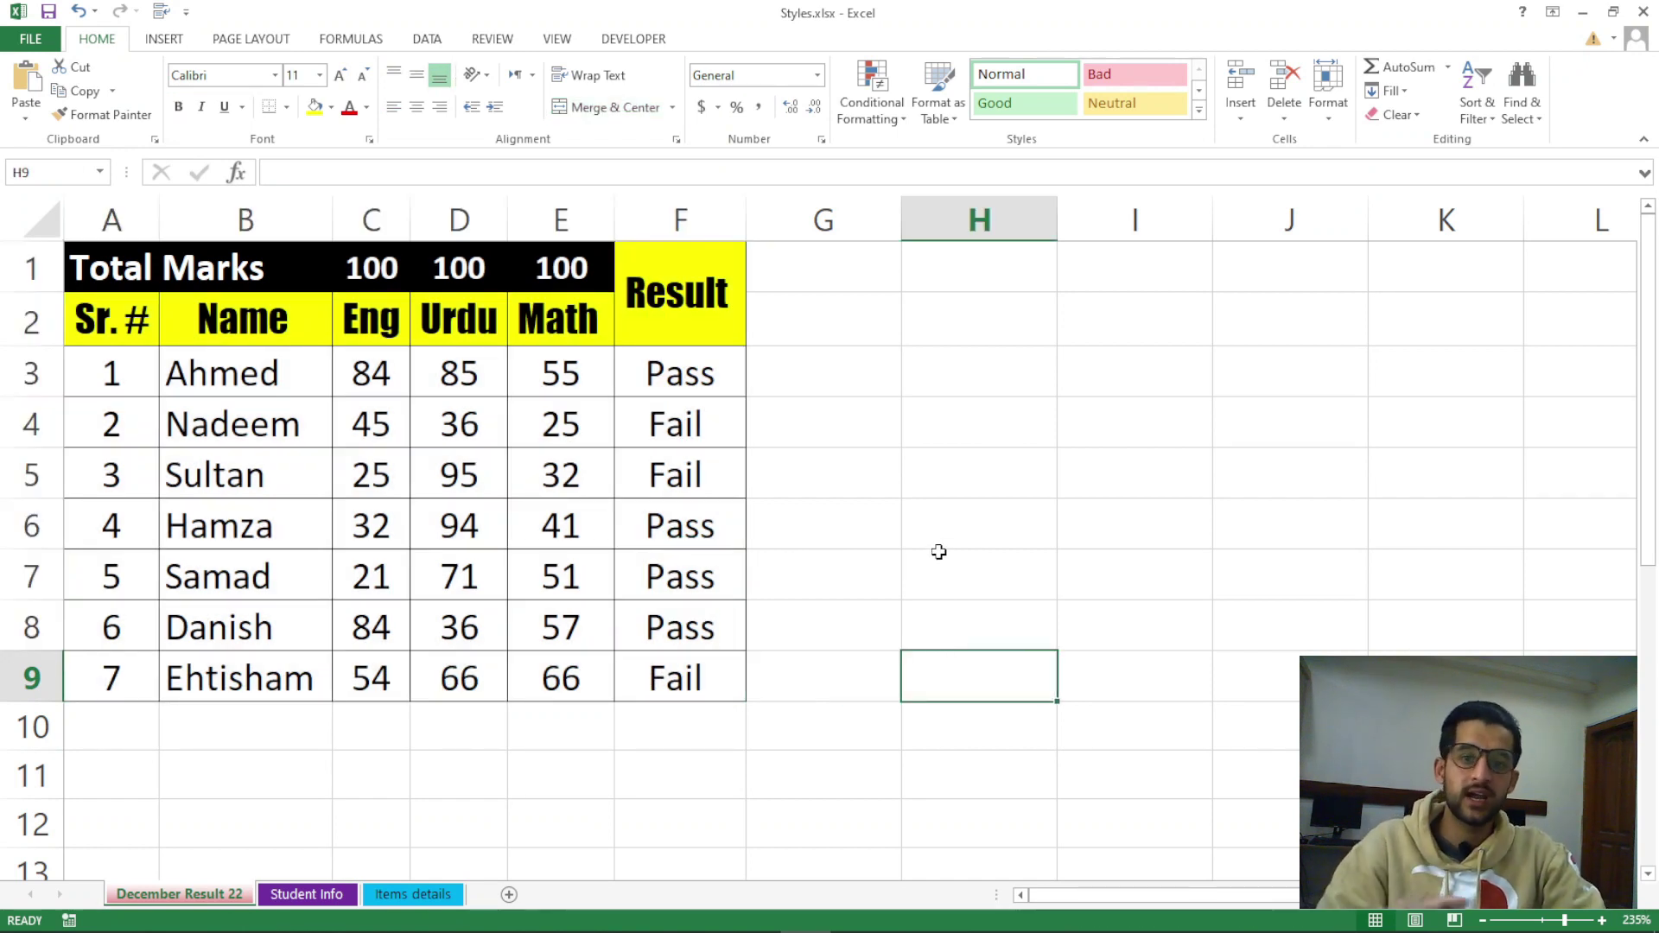
Bring up Protect Sheet and show the worksheet protection checkbox toggled off and back on
{"action": "left_click", "coordinate": [1331, 116]}
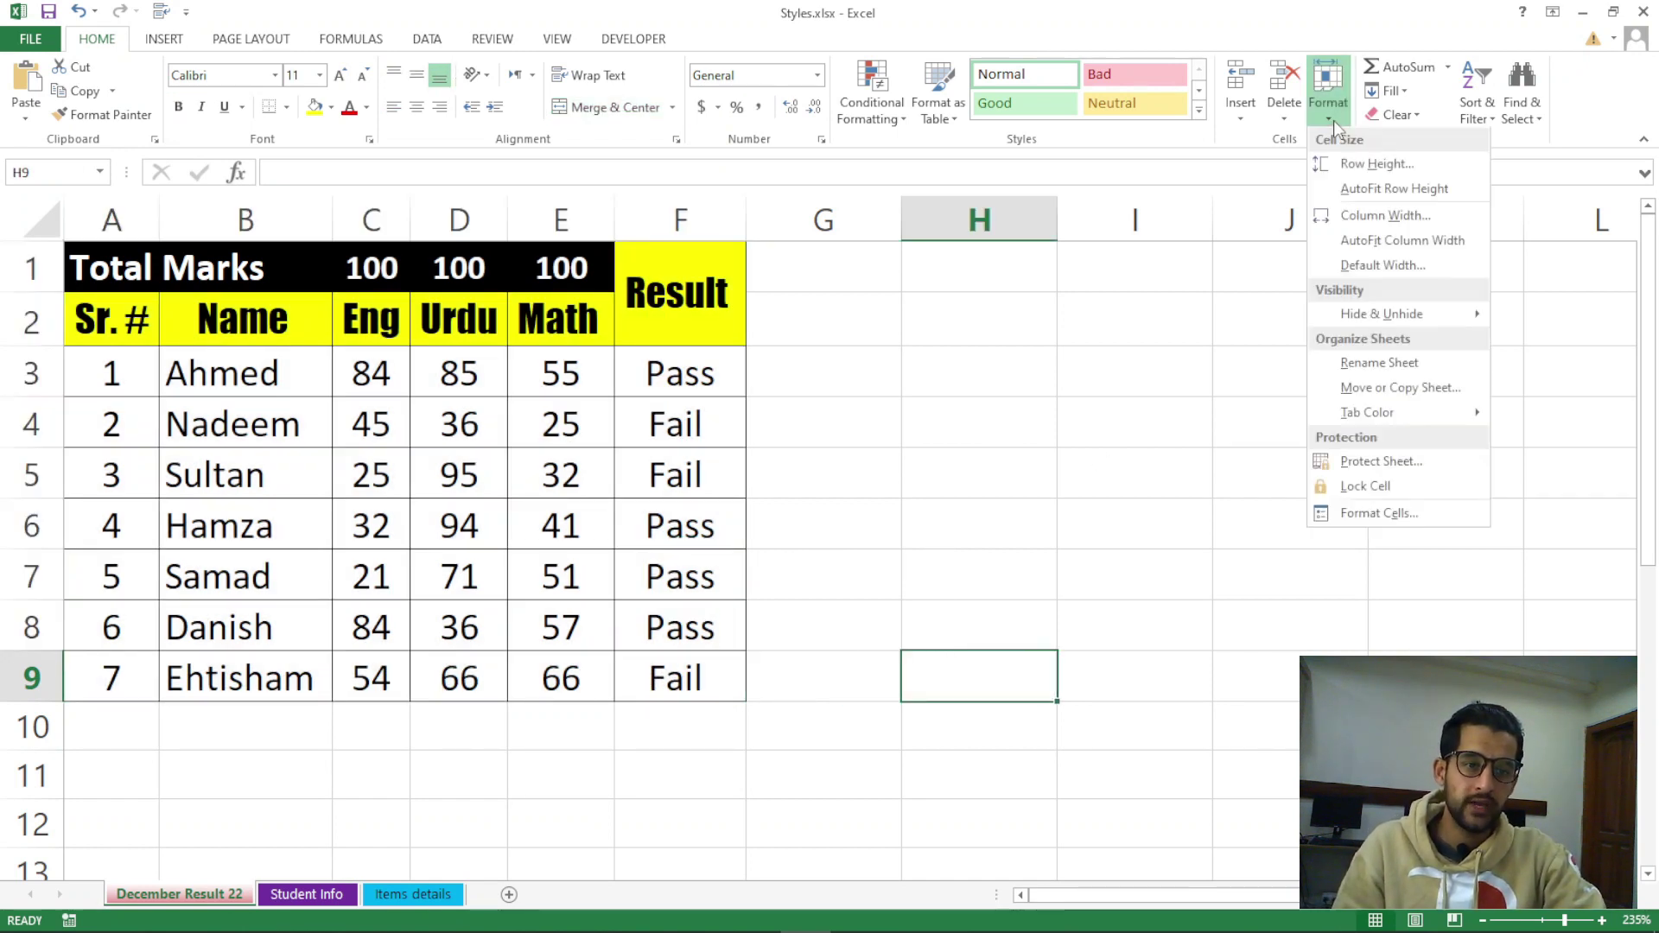
{"action": "left_click", "coordinate": [1386, 469]}
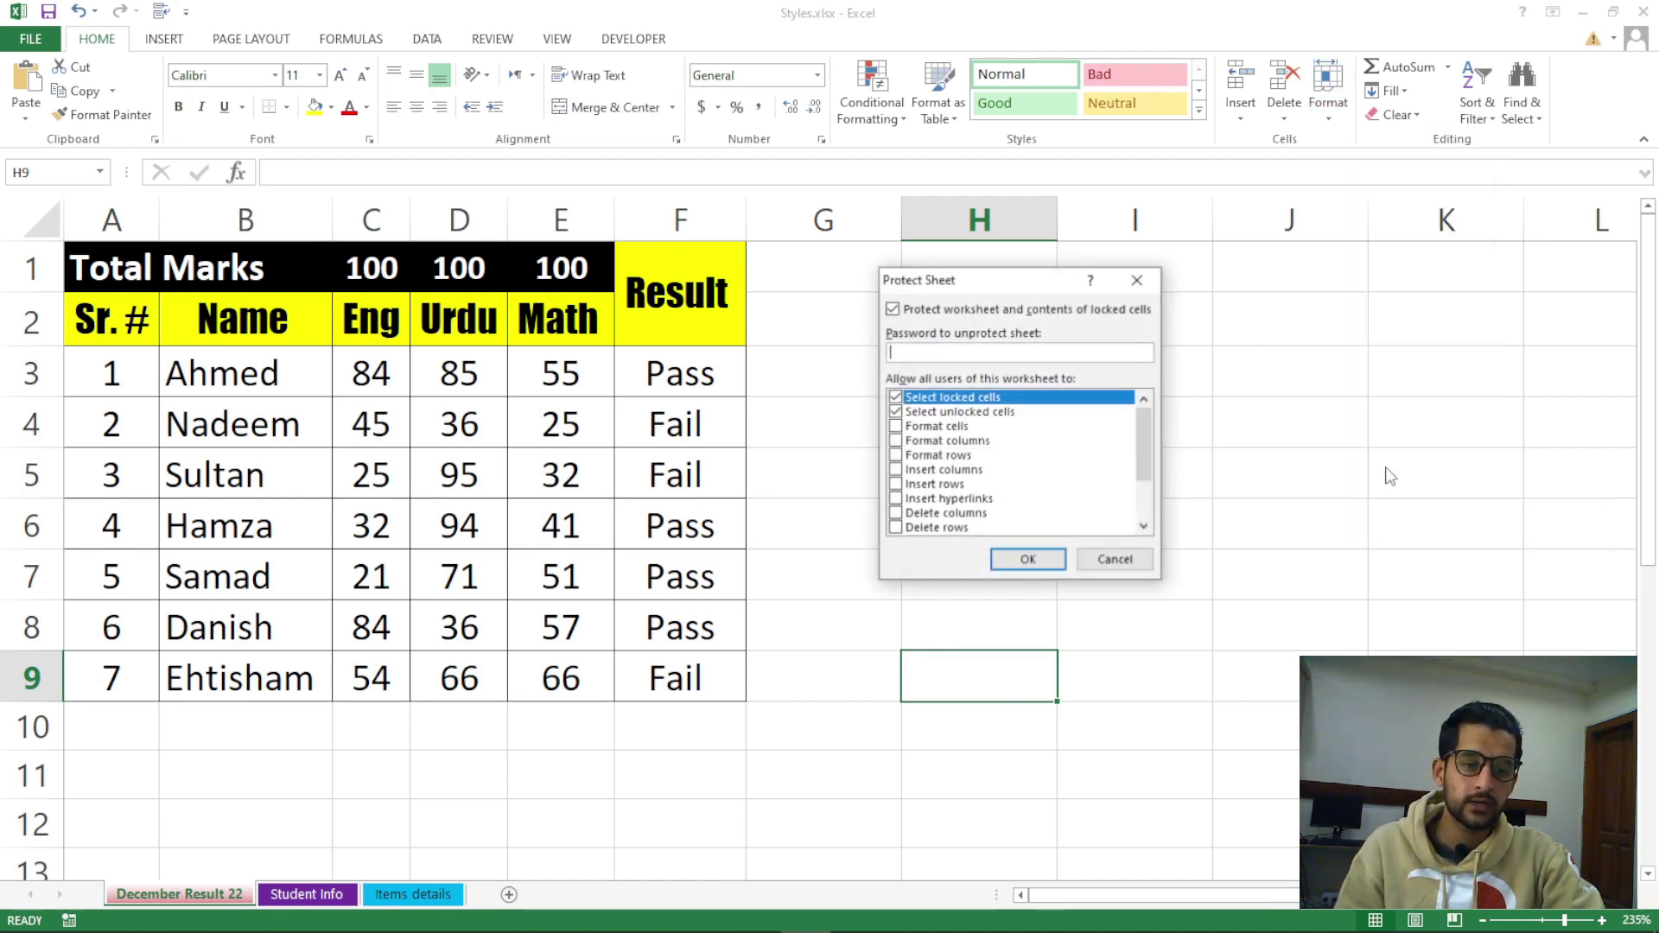
{"action": "left_click_drag", "start_coordinate": [925, 289], "coordinate": [991, 320]}
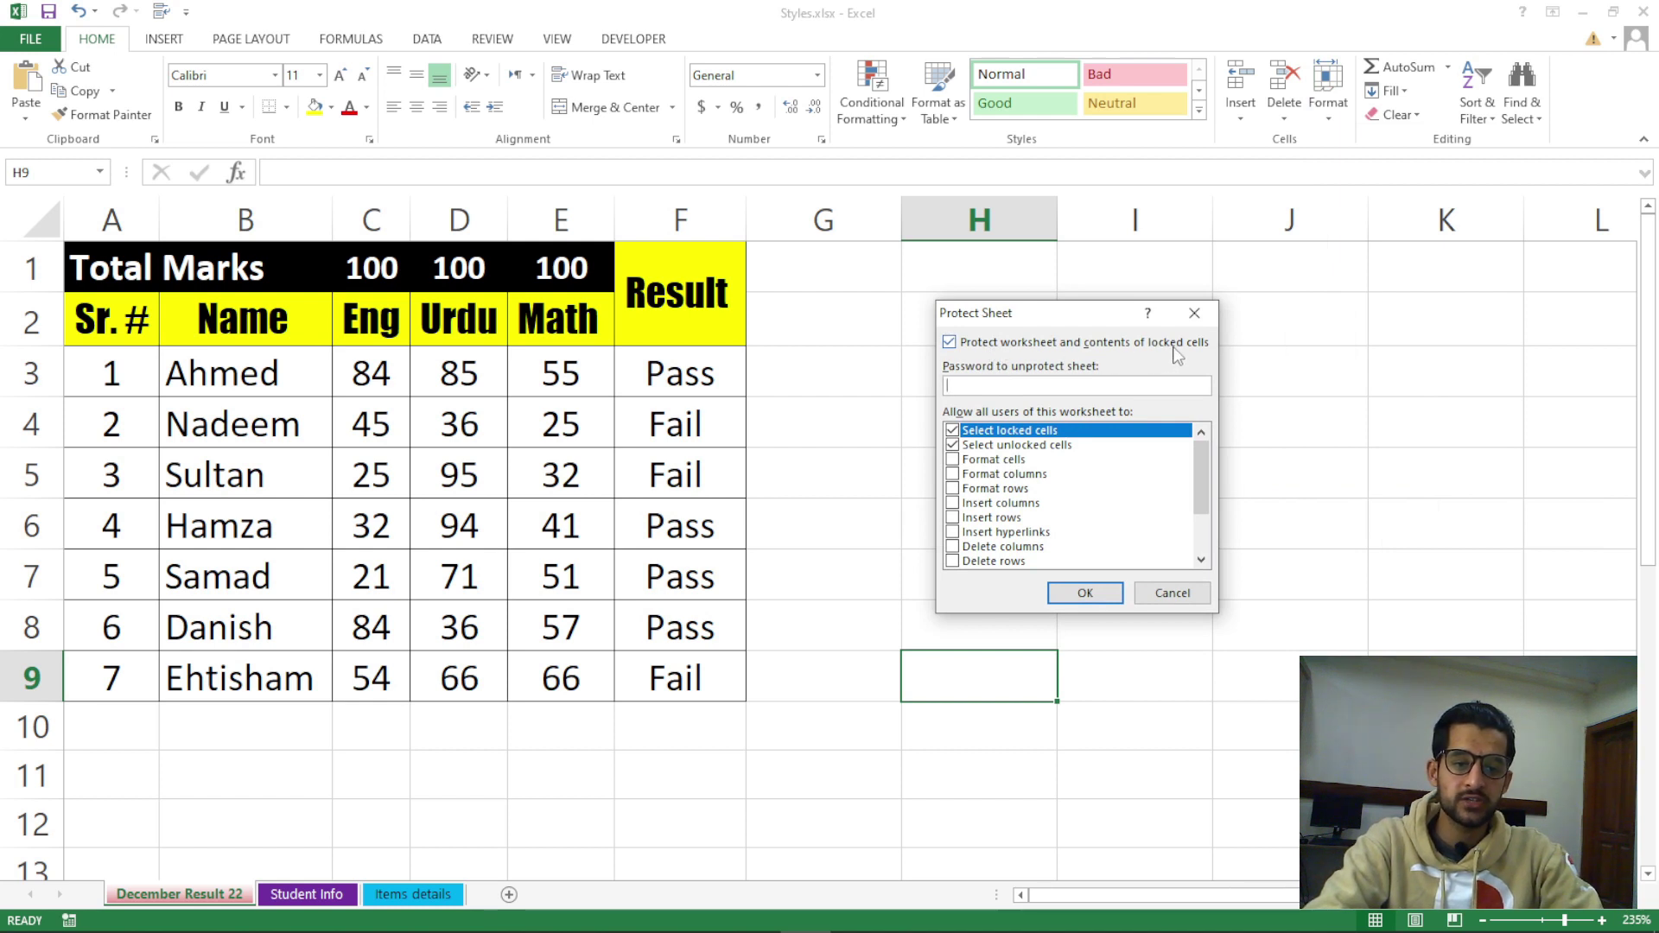
{"action": "left_click", "coordinate": [958, 344]}
{"action": "left_click", "coordinate": [957, 344]}
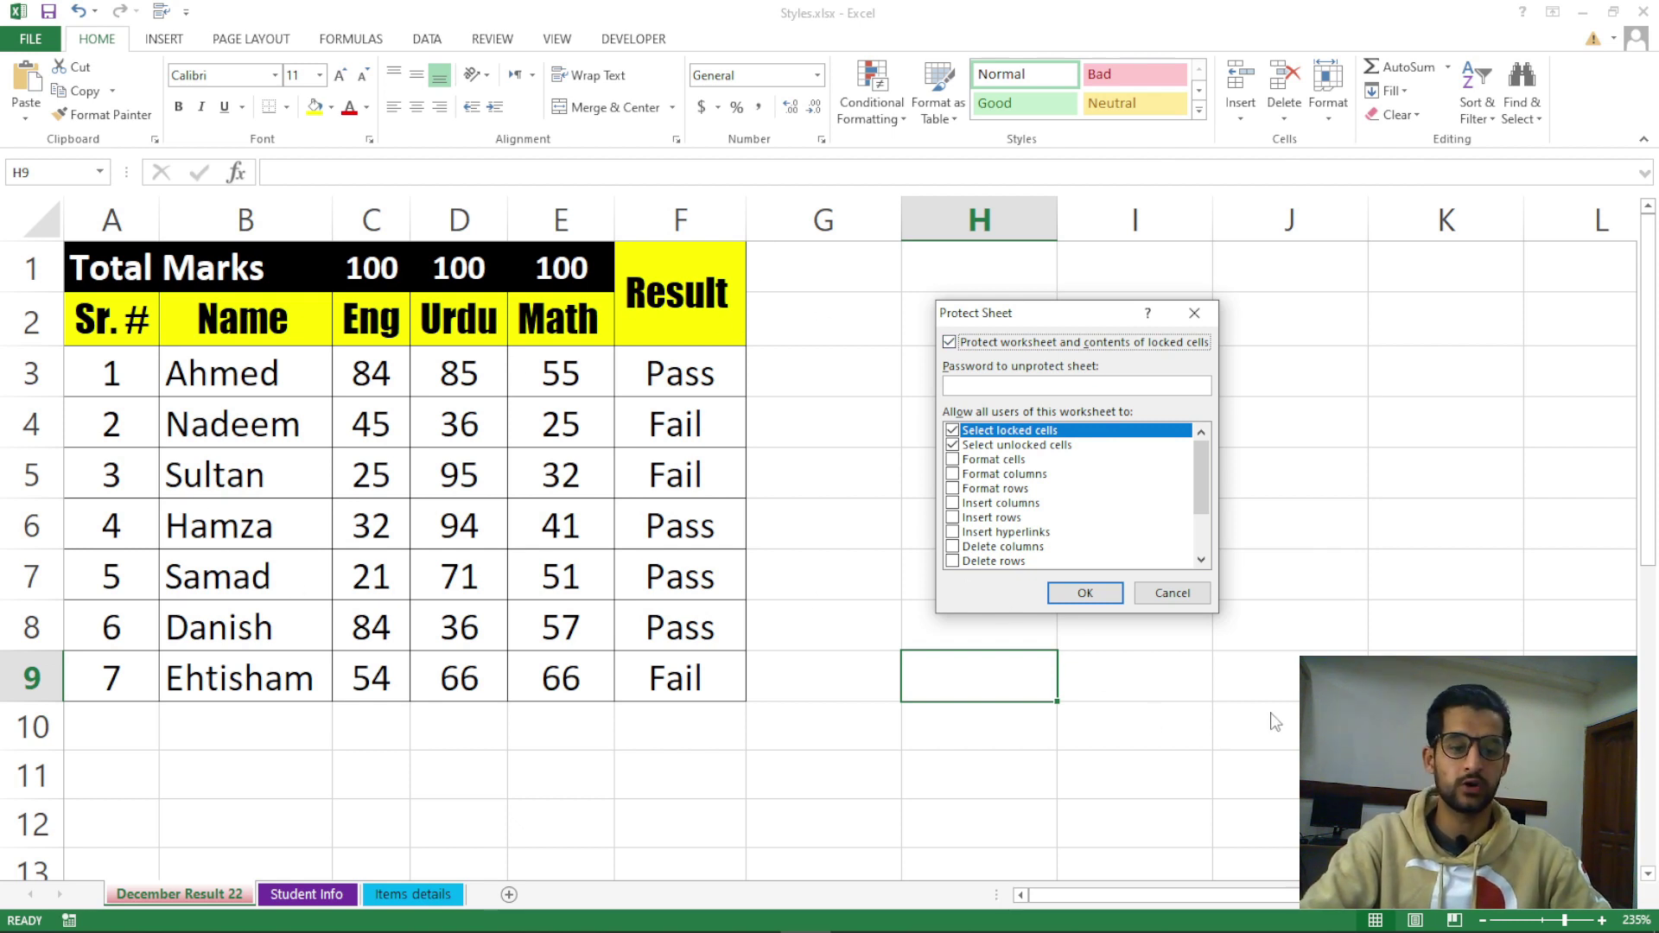
Protect the December Result 22 sheet with a password, re-entering it to confirm
{"action": "left_click", "coordinate": [974, 387]}
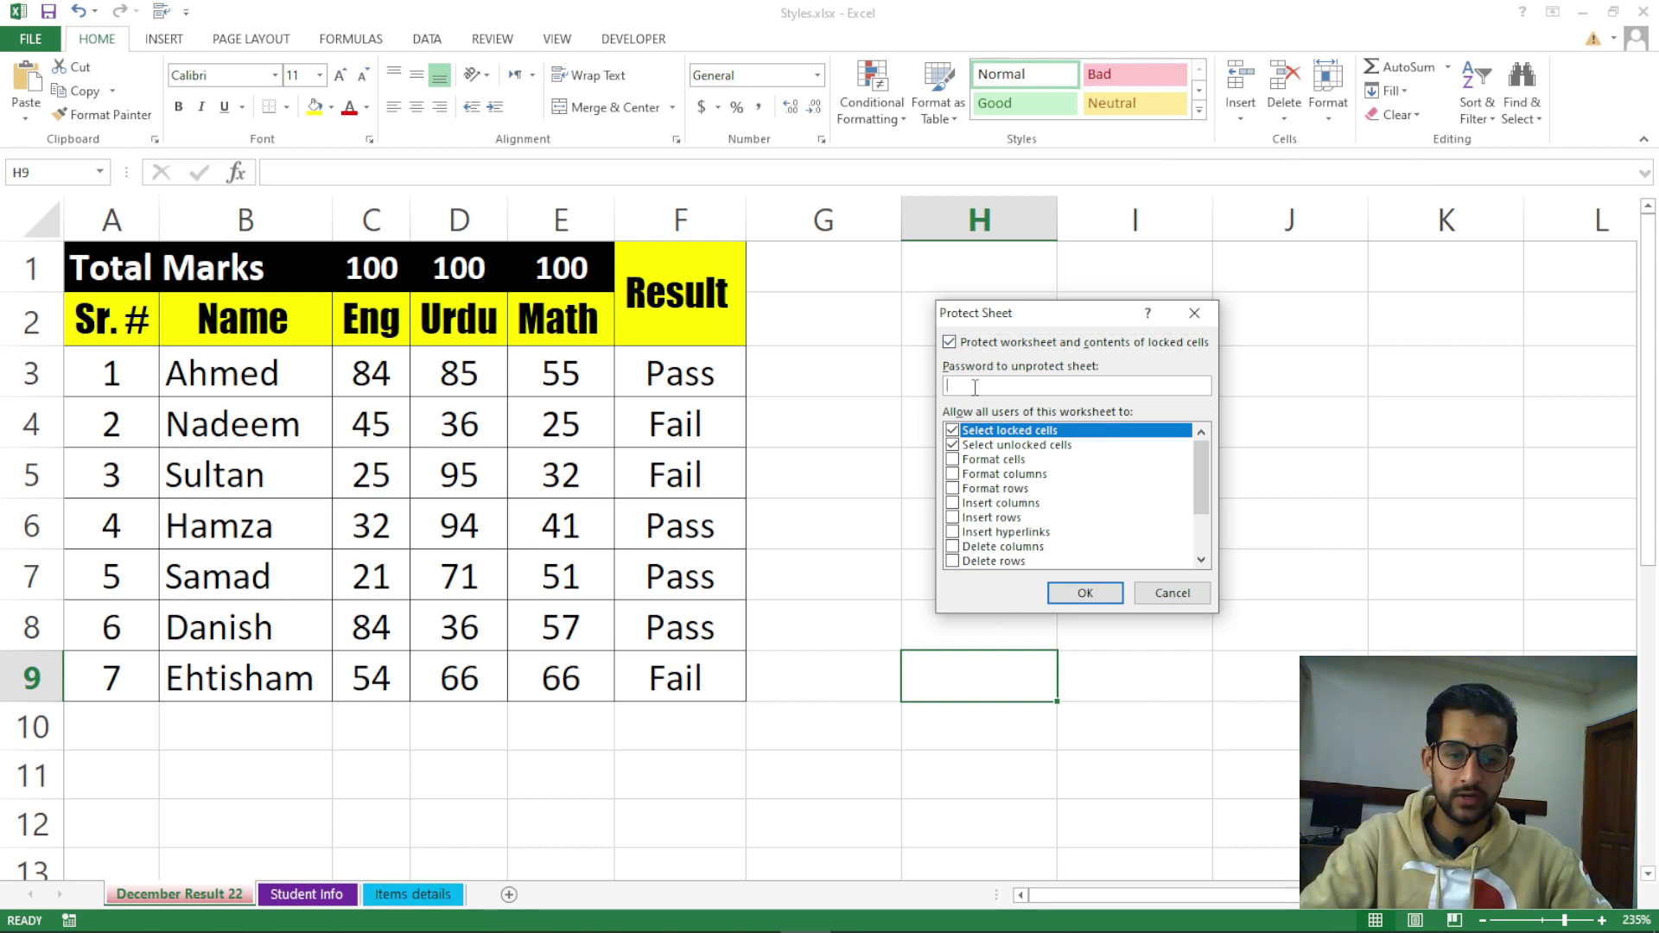
{"action": "type", "text": "123"}
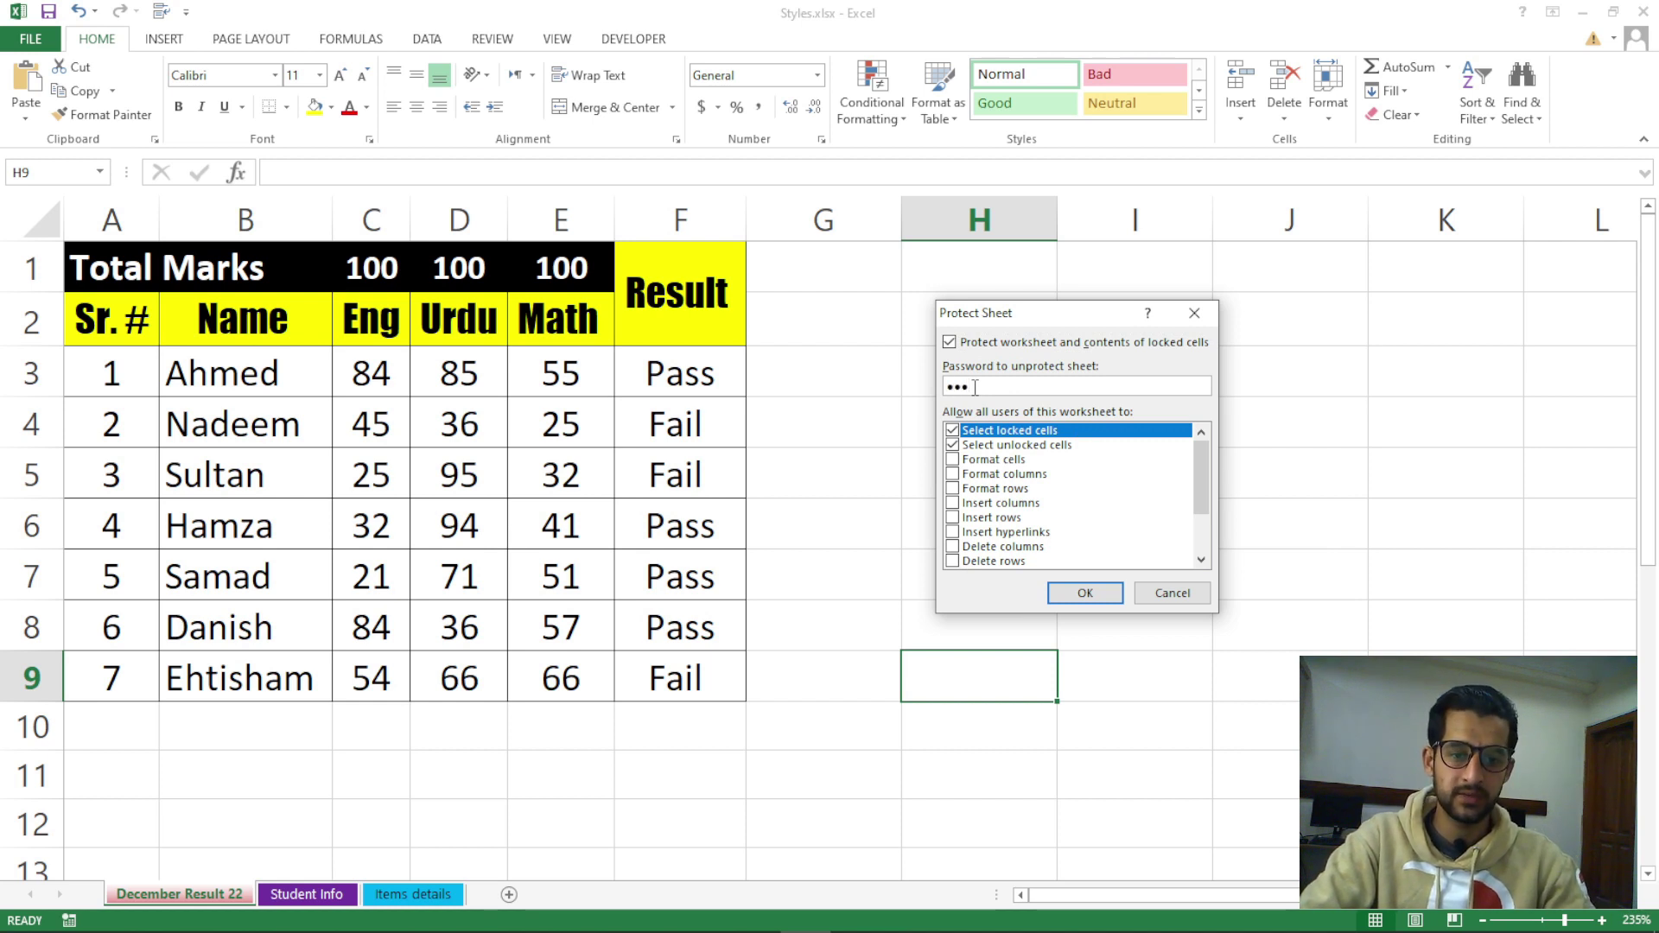
{"action": "left_click", "coordinate": [1087, 594]}
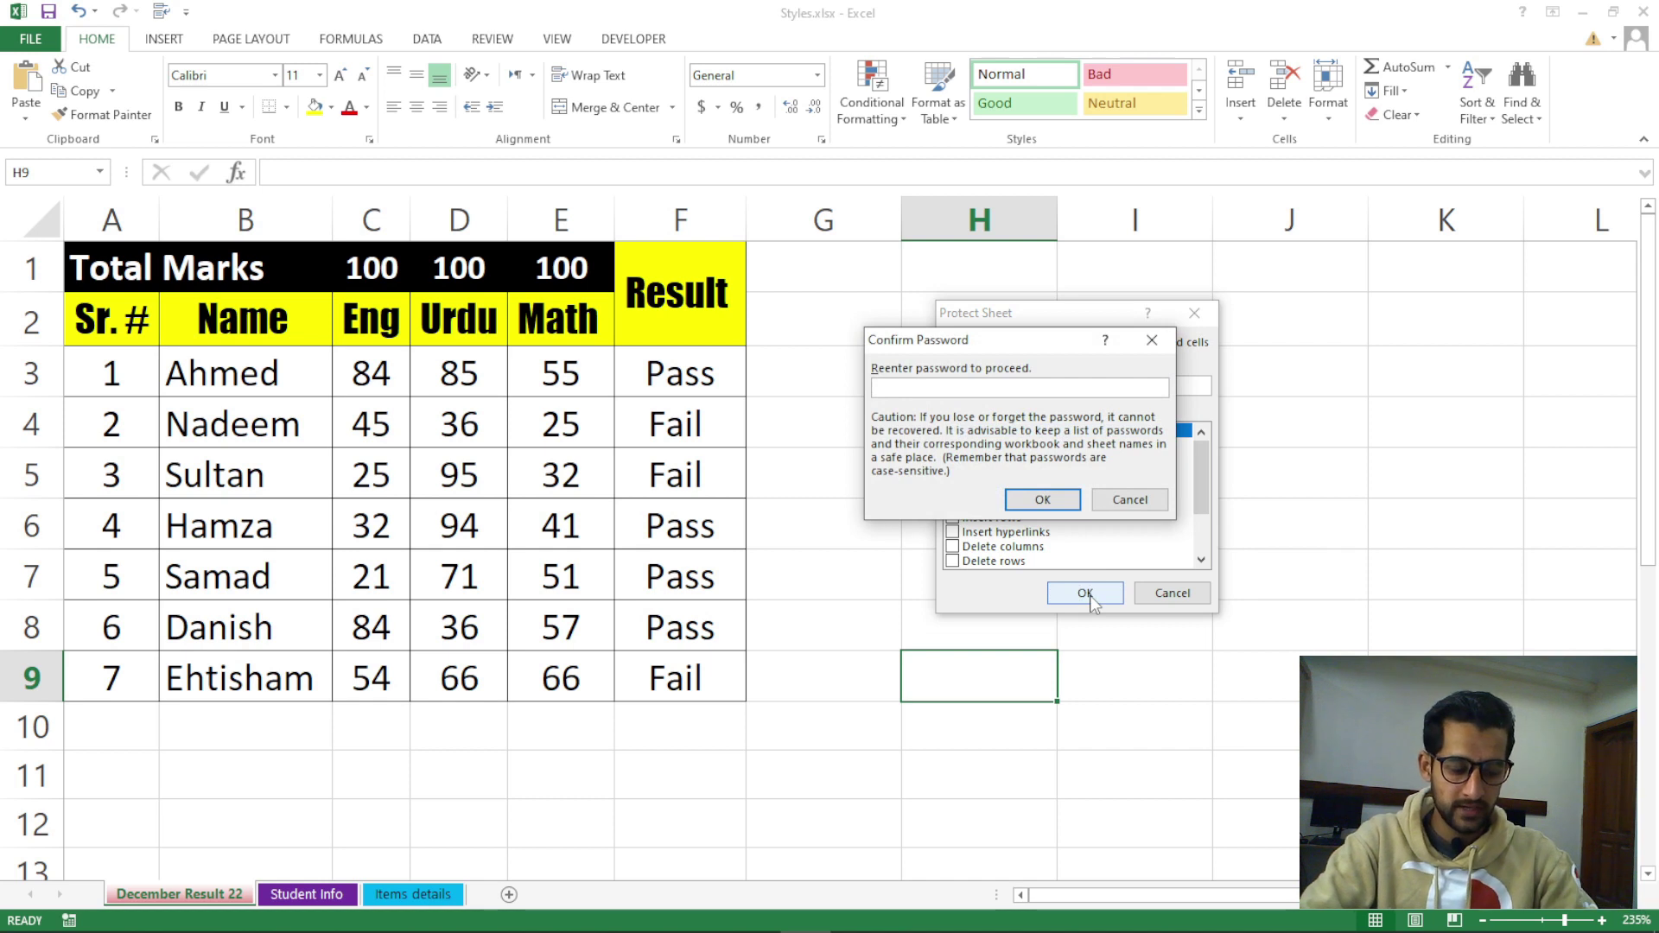
{"action": "type", "text": "123"}
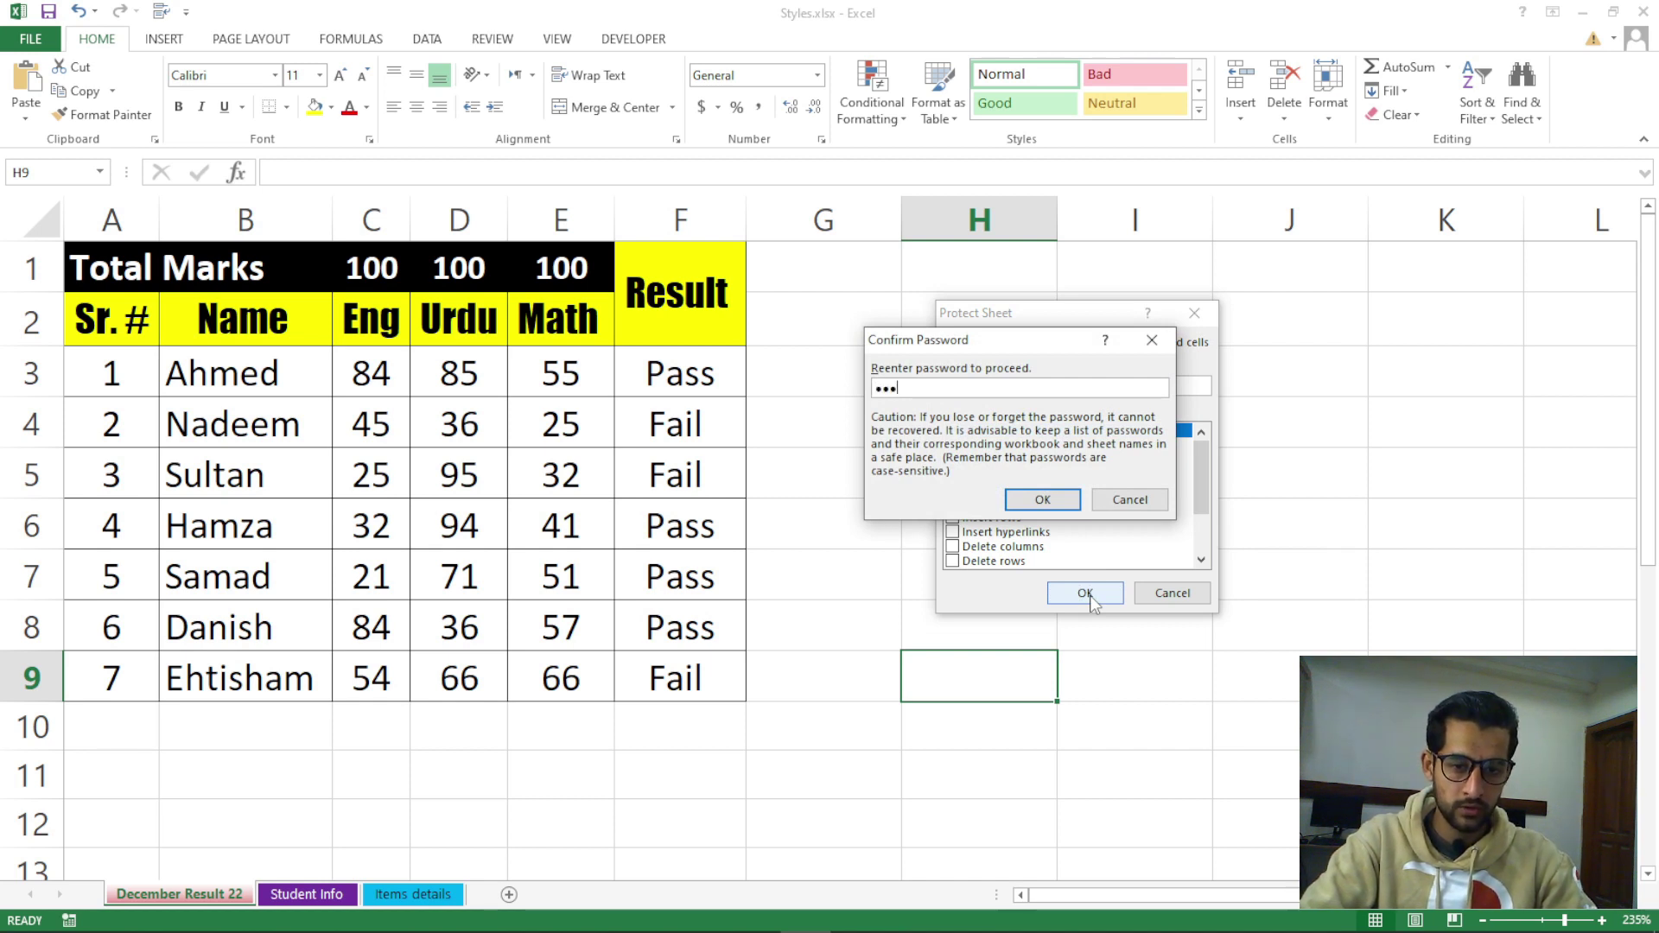
{"action": "key", "text": "Return"}
{"action": "left_click", "coordinate": [1050, 491]}
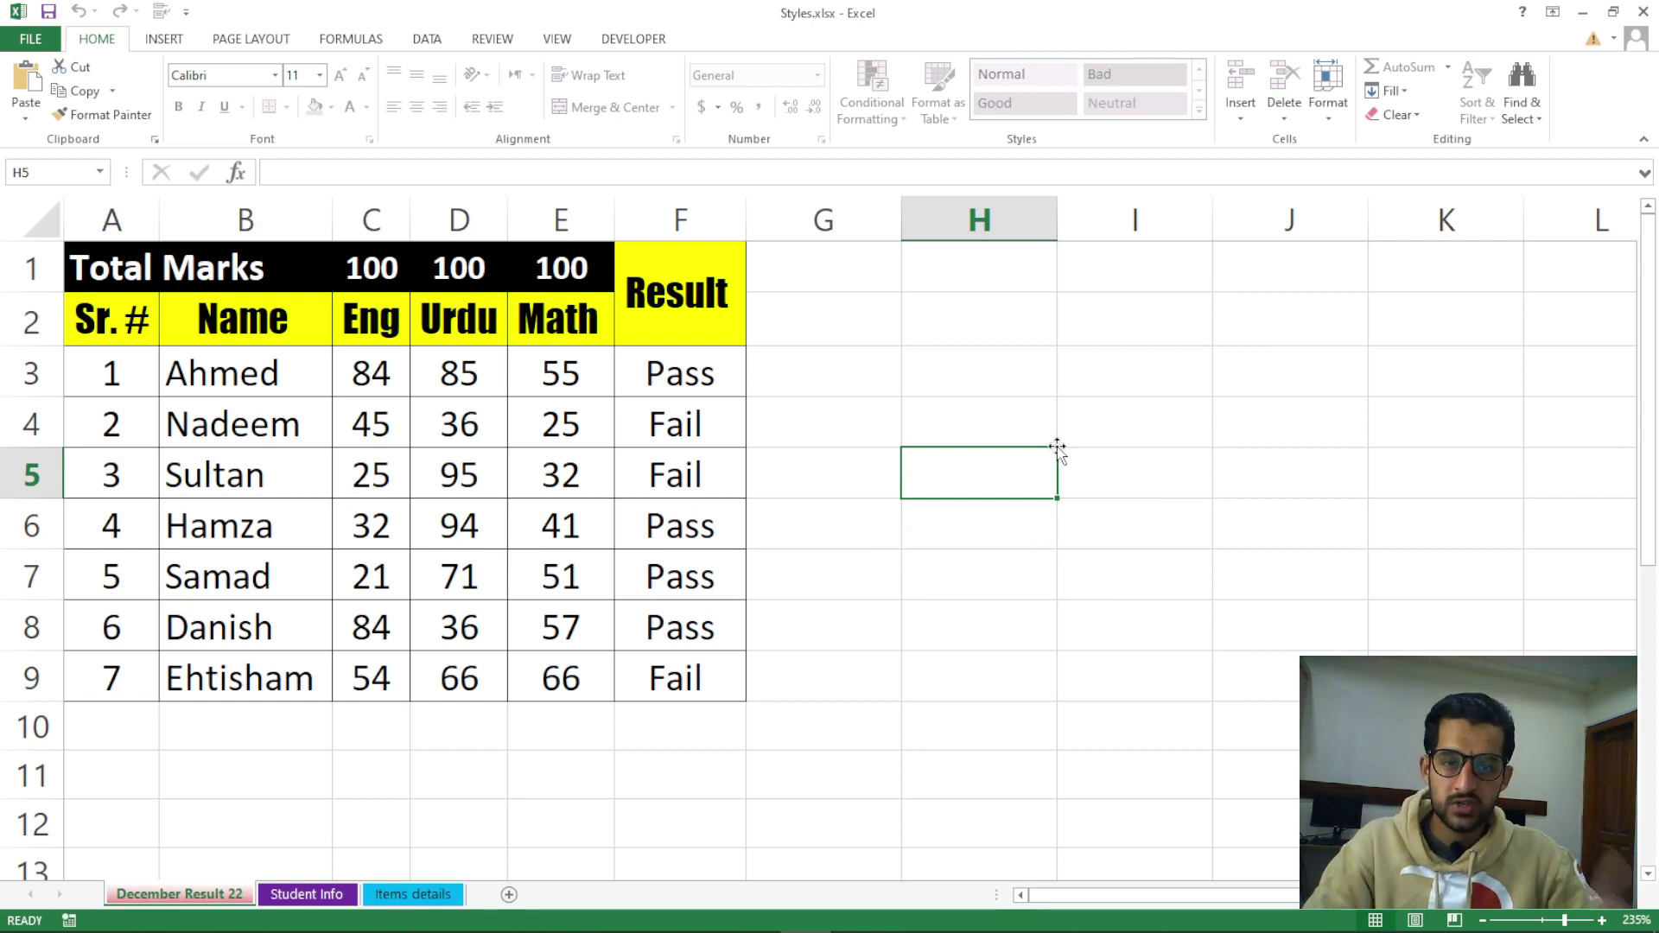
{"action": "type", "text": "jd"}
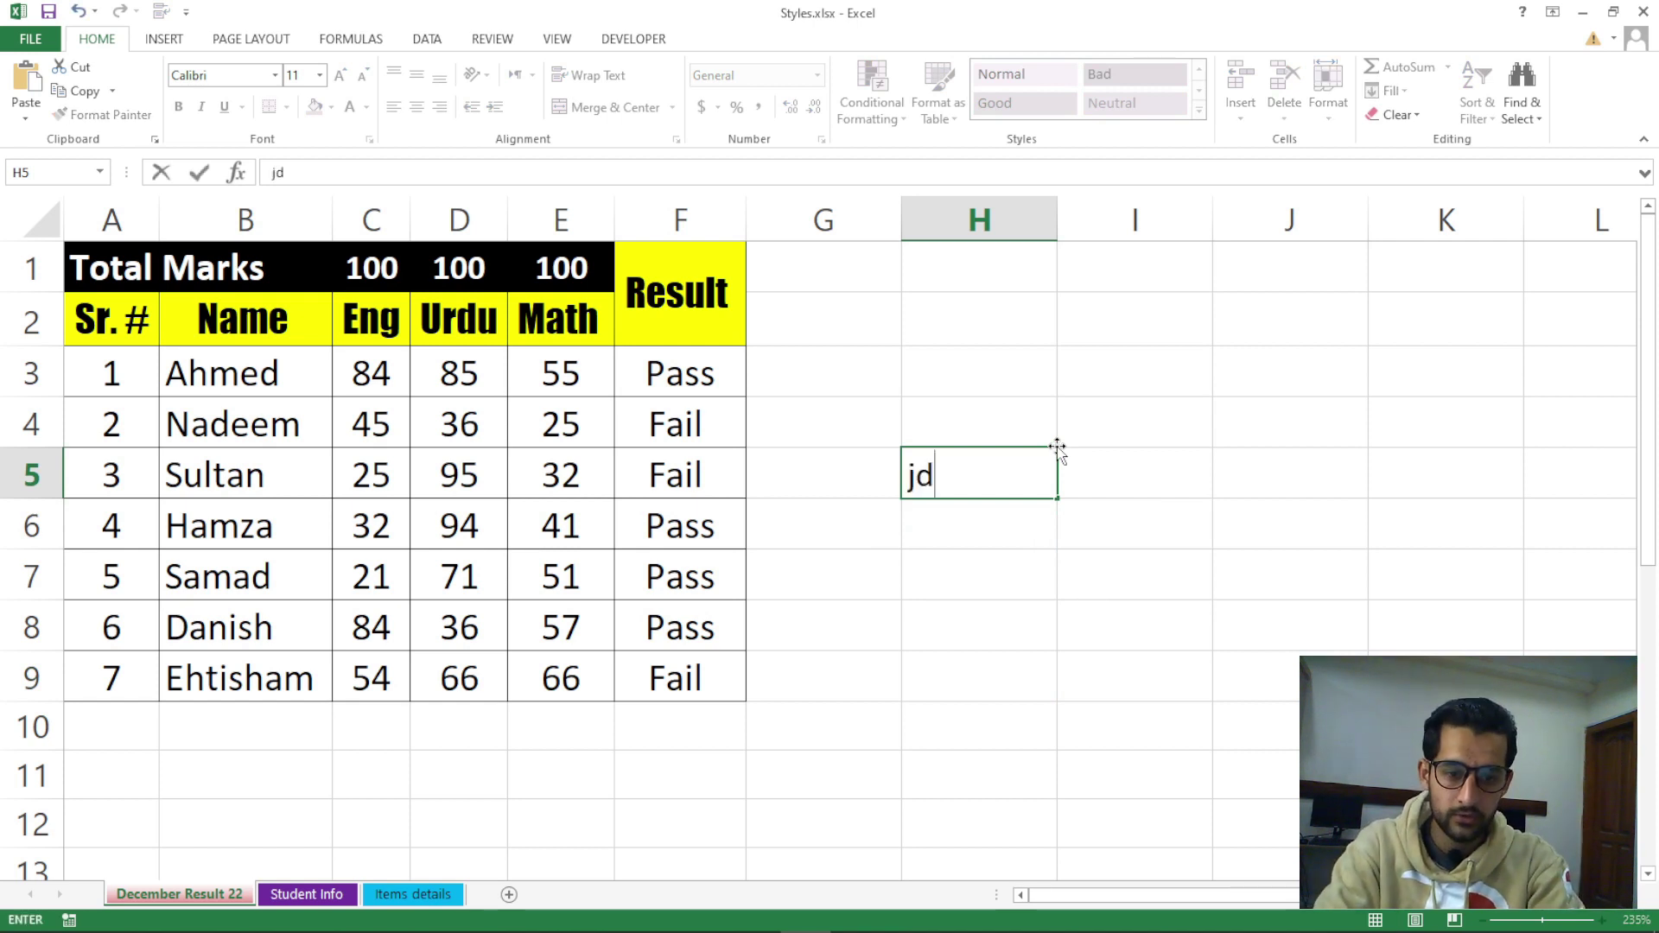
{"action": "type", "text": "dklfjdkljd"}
{"action": "key", "text": "Return"}
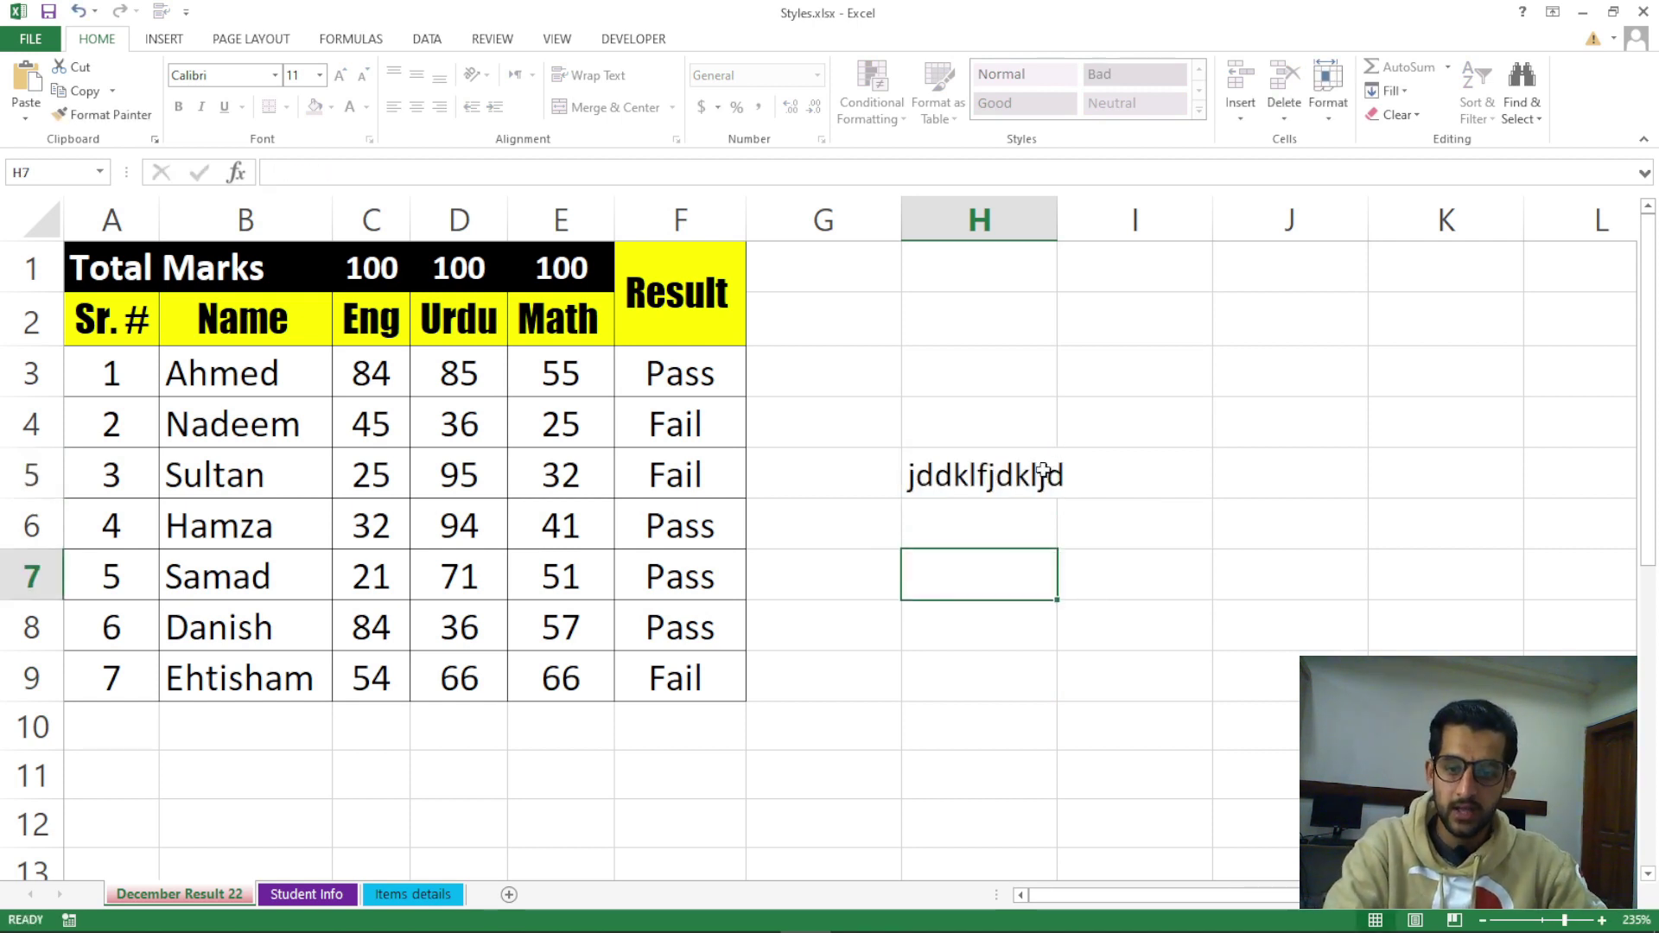
{"action": "left_click", "coordinate": [563, 424]}
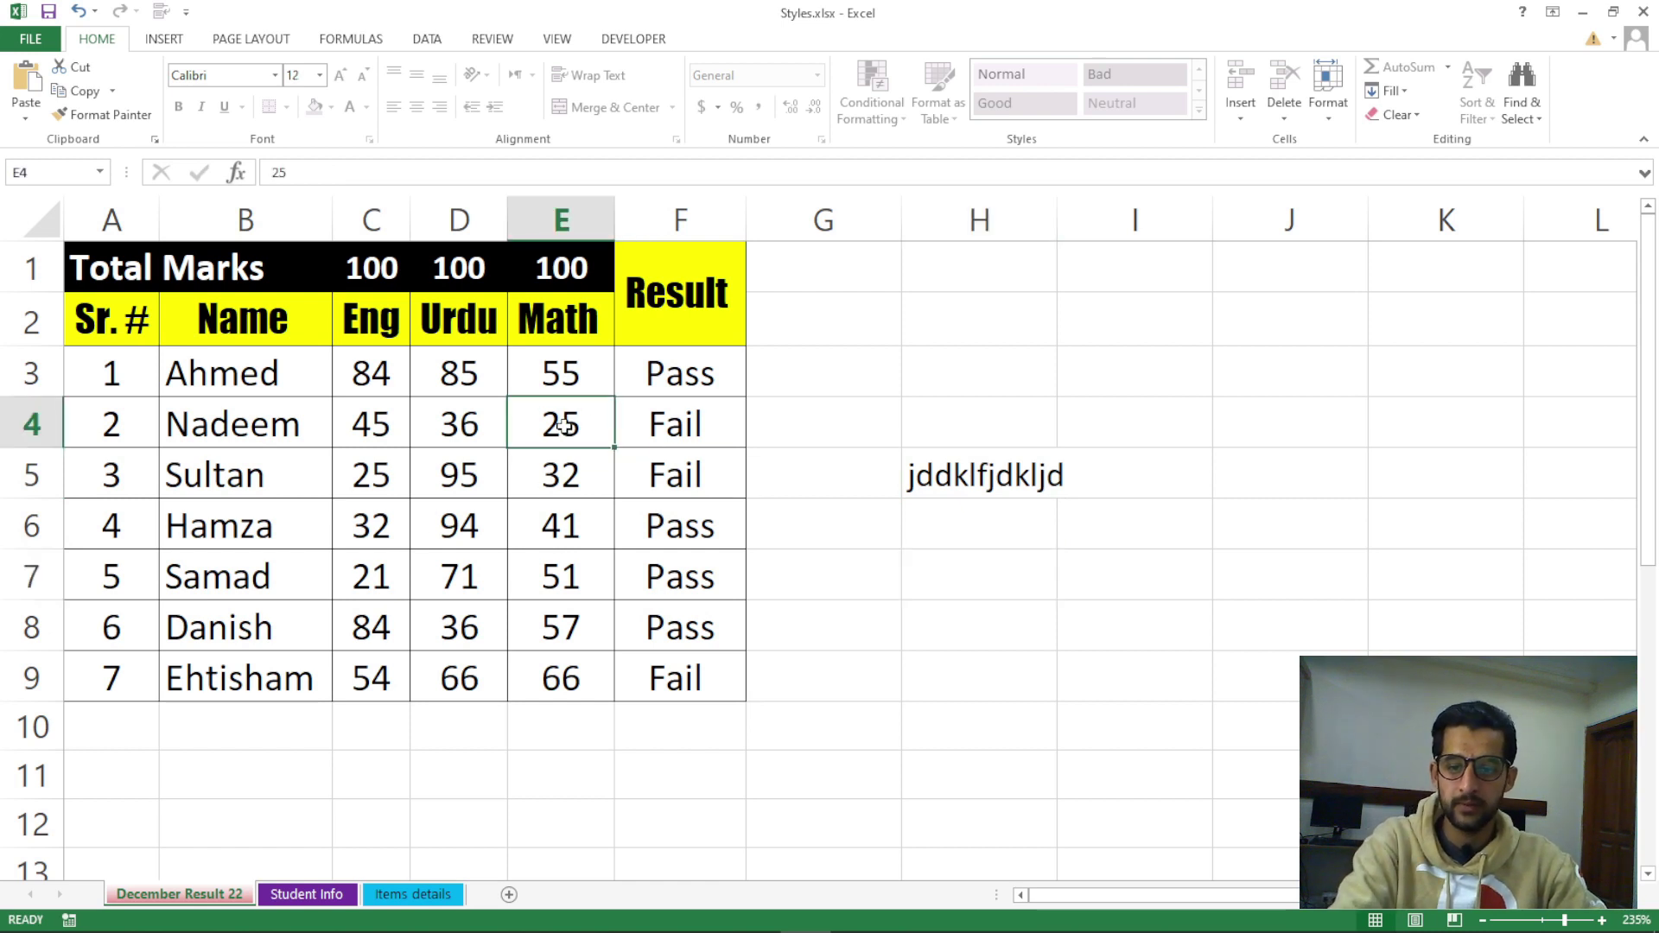
{"action": "left_click", "coordinate": [578, 474]}
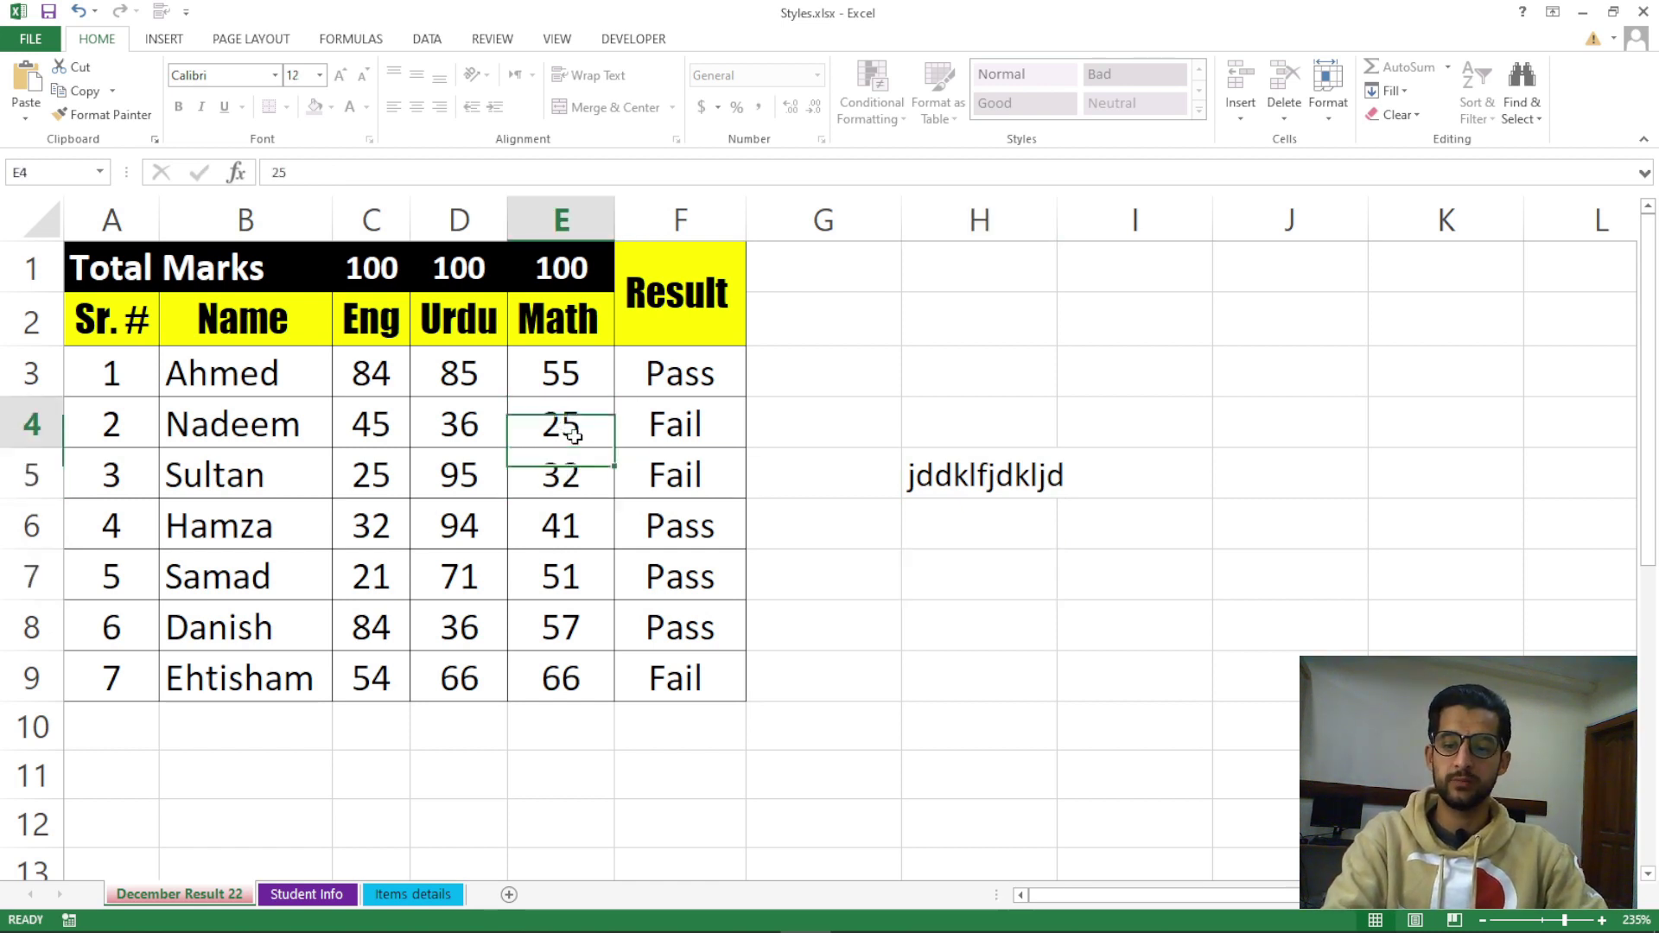
{"action": "left_click", "coordinate": [545, 275]}
{"action": "left_click", "coordinate": [567, 414]}
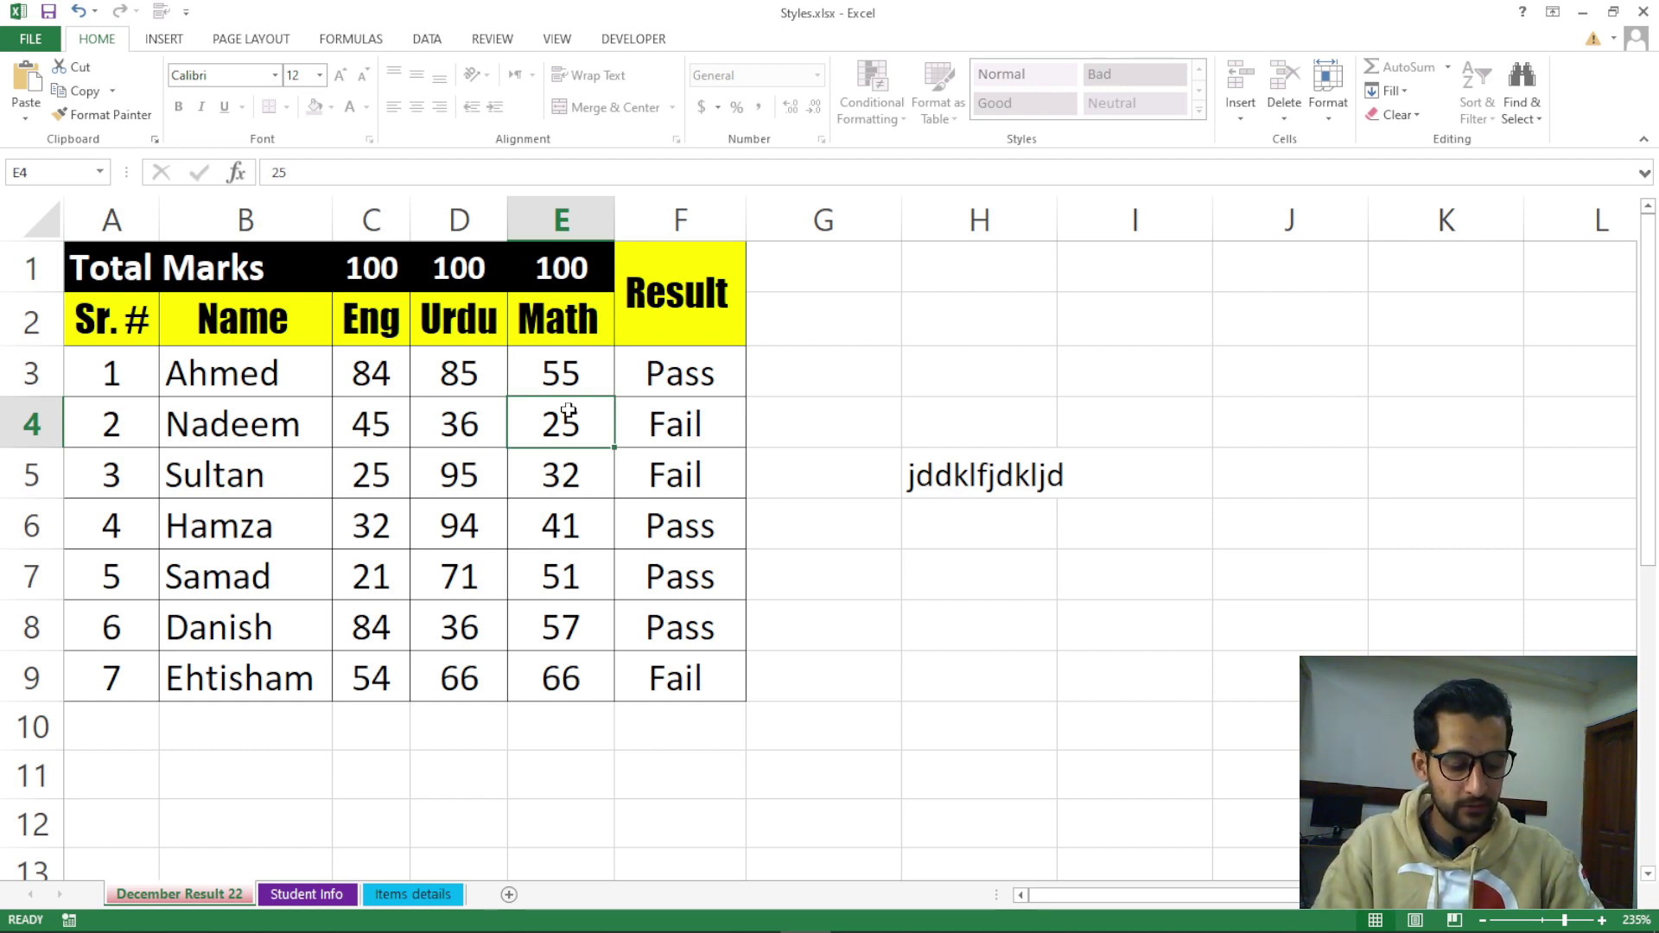
{"action": "double_click", "coordinate": [568, 412]}
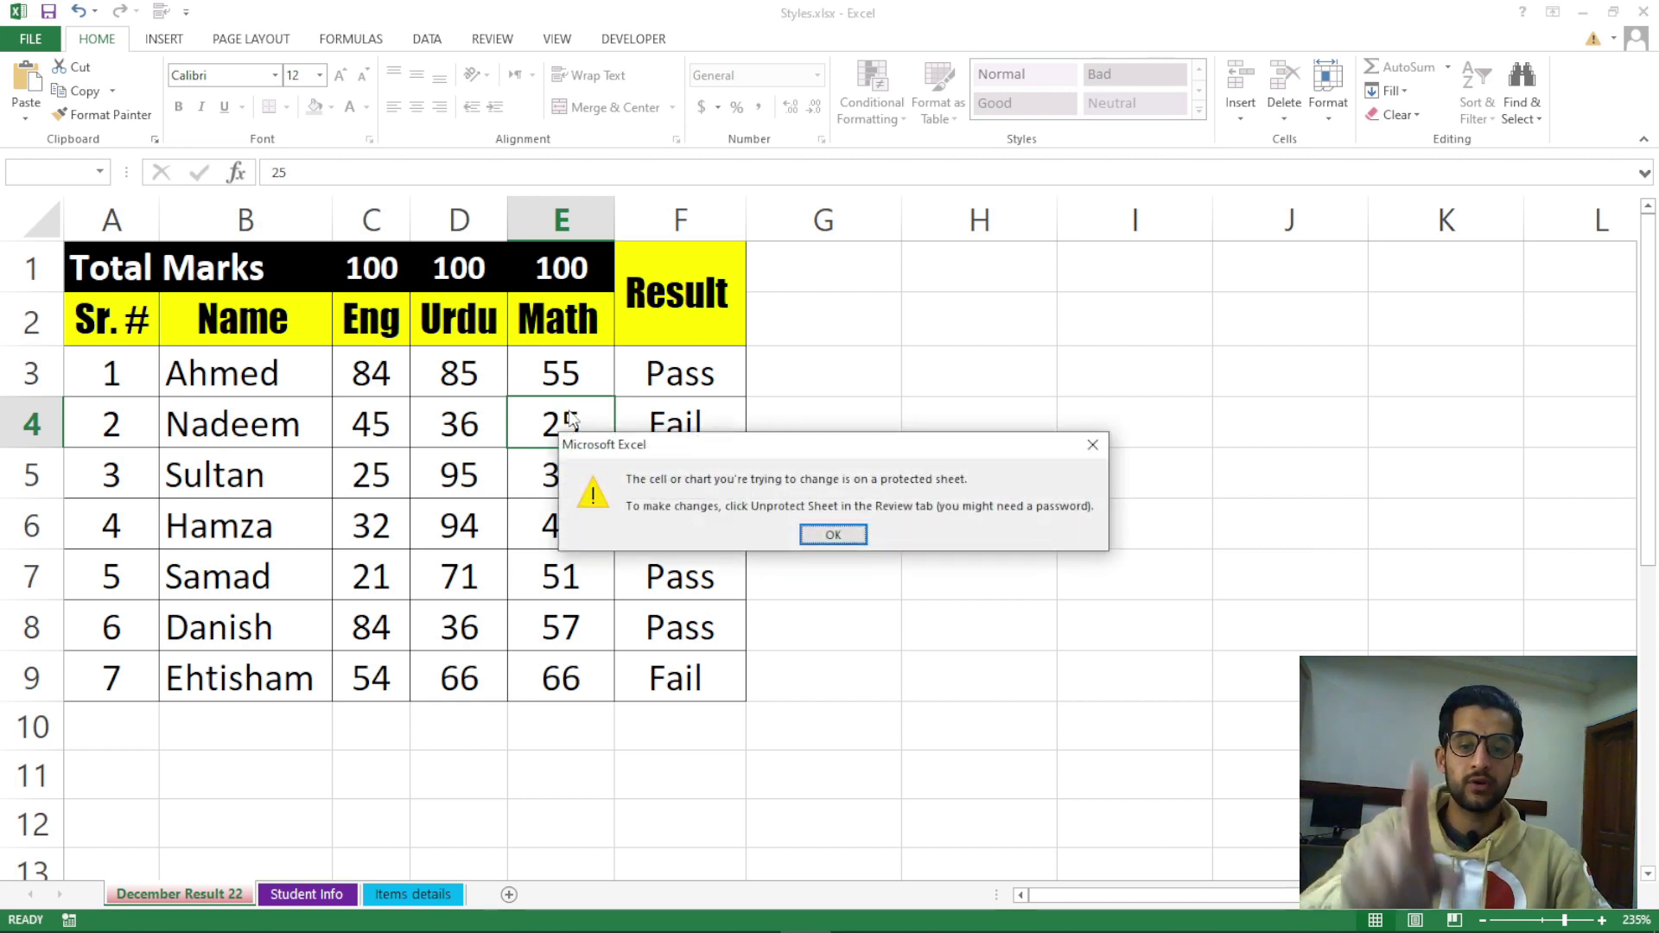
{"action": "left_click_drag", "start_coordinate": [708, 444], "coordinate": [935, 332]}
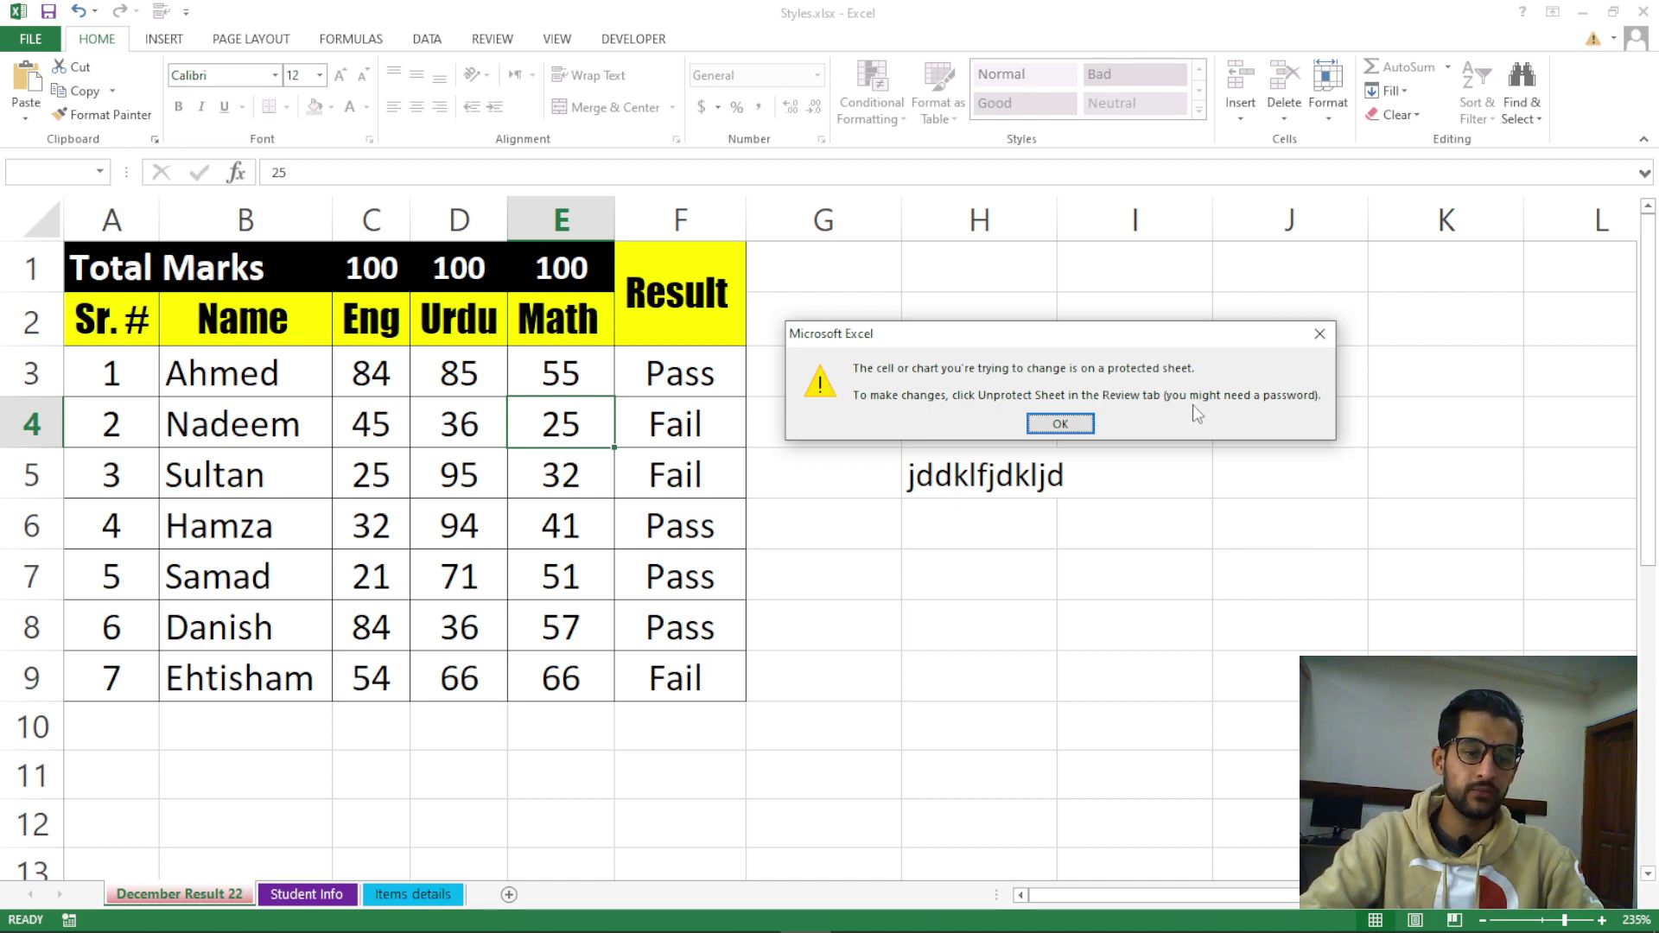
{"action": "left_click", "coordinate": [1087, 424]}
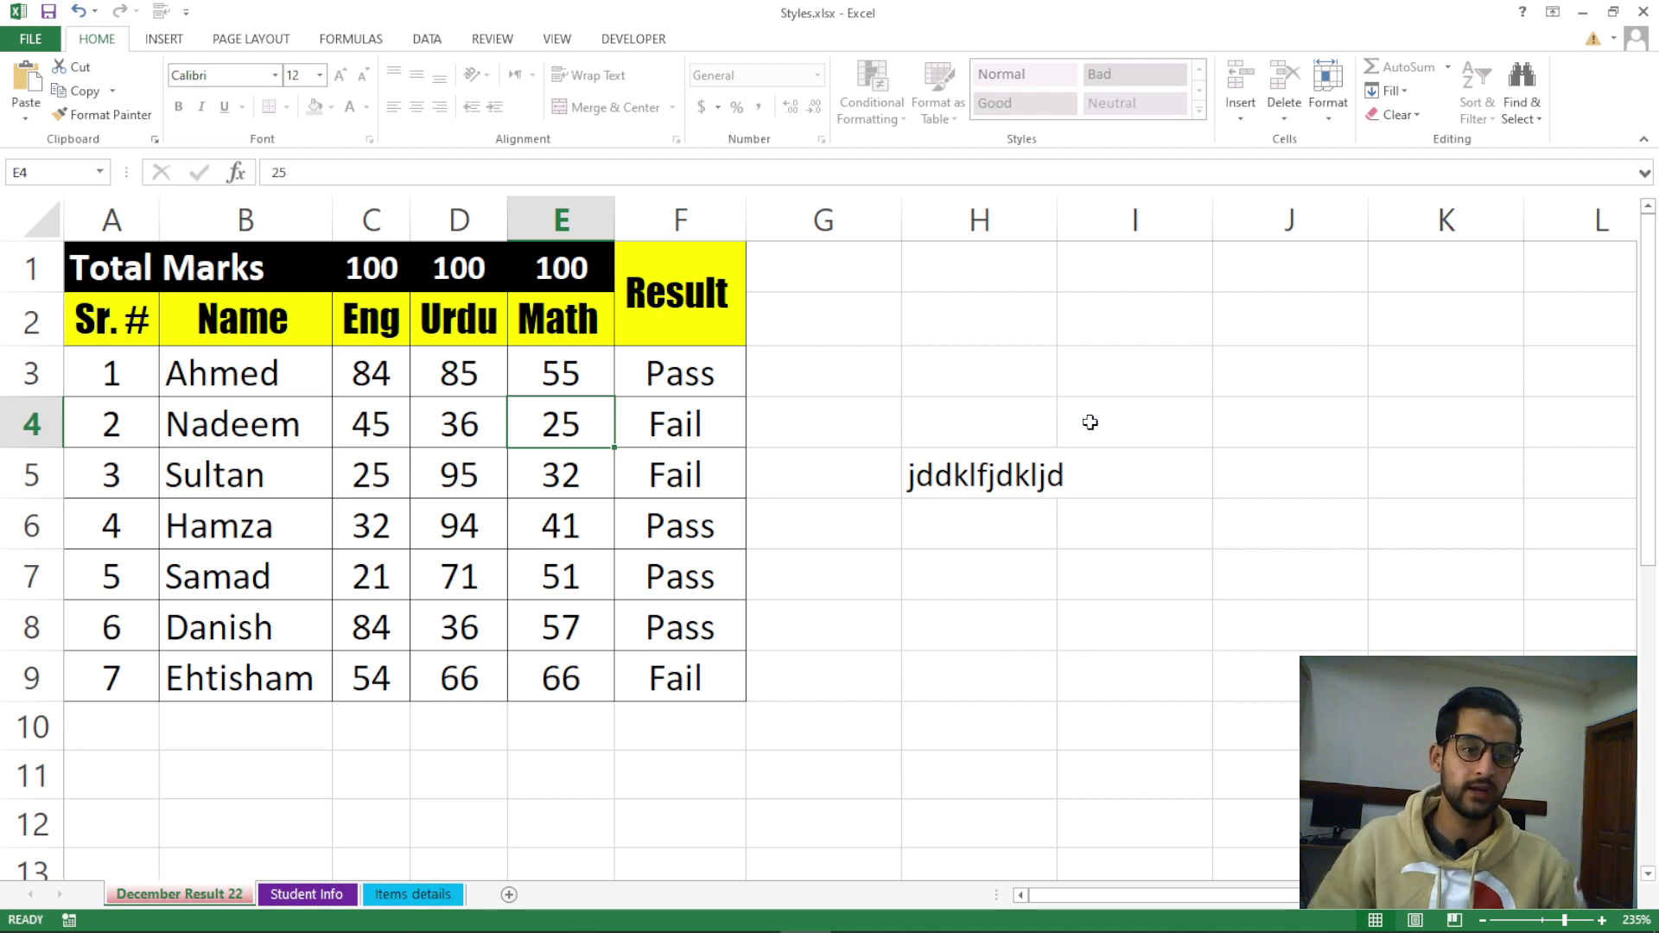
Unprotect the sheet with Format > Unprotect Sheet, entering the sheet password
{"action": "left_click", "coordinate": [1340, 126]}
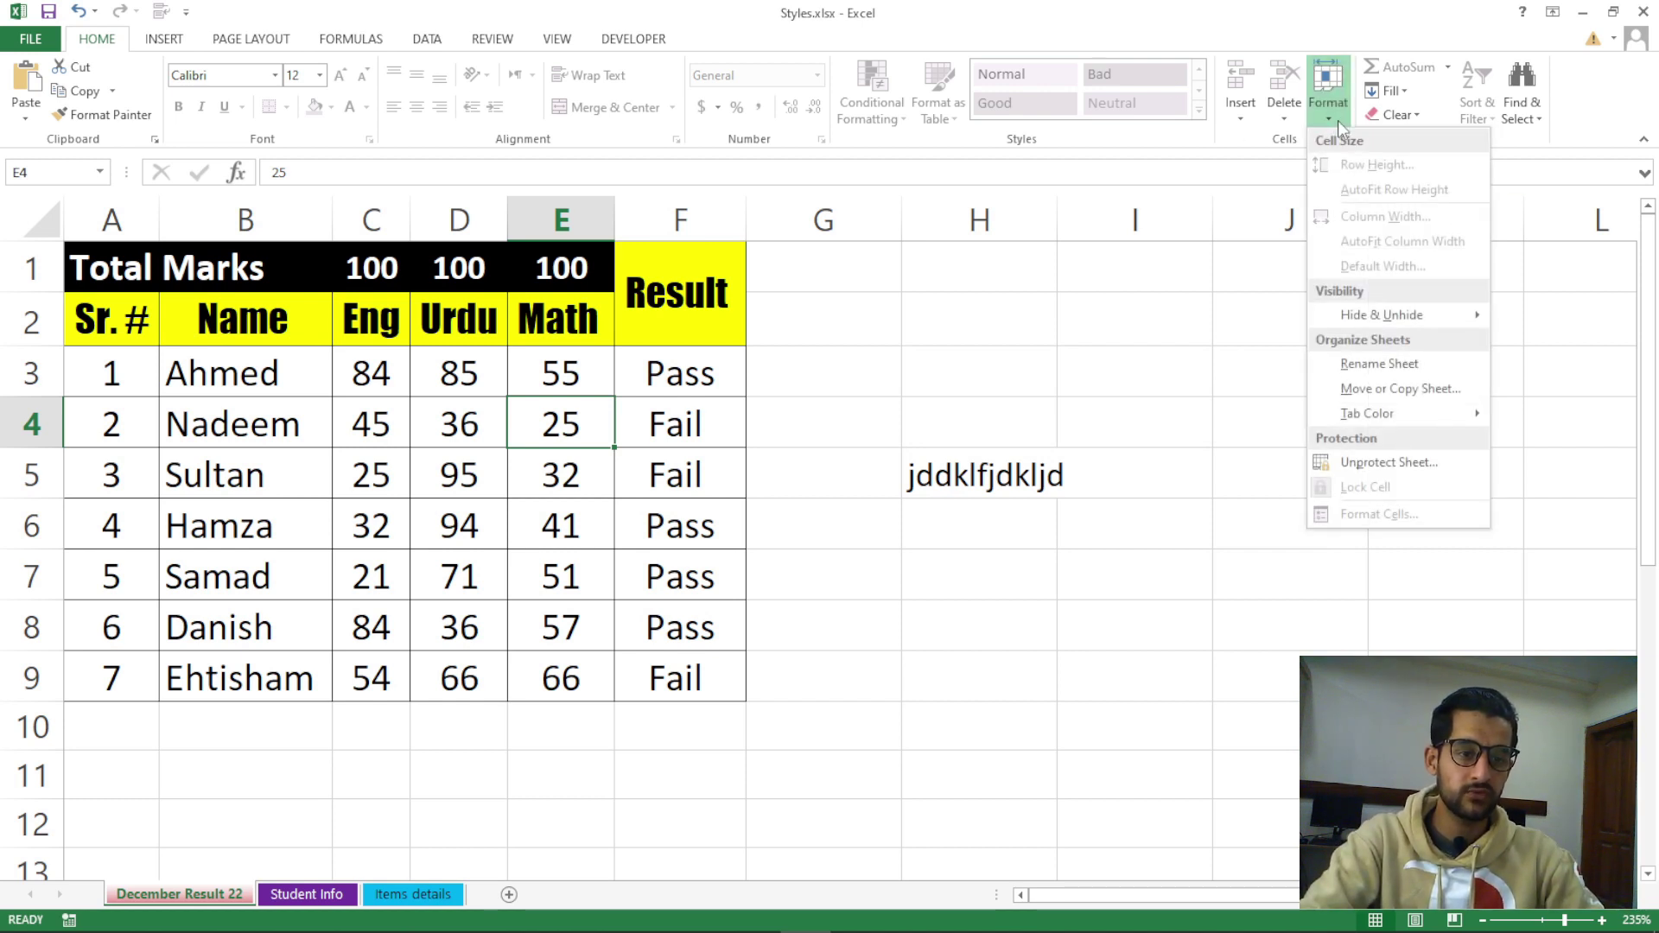
{"action": "left_click", "coordinate": [1408, 464]}
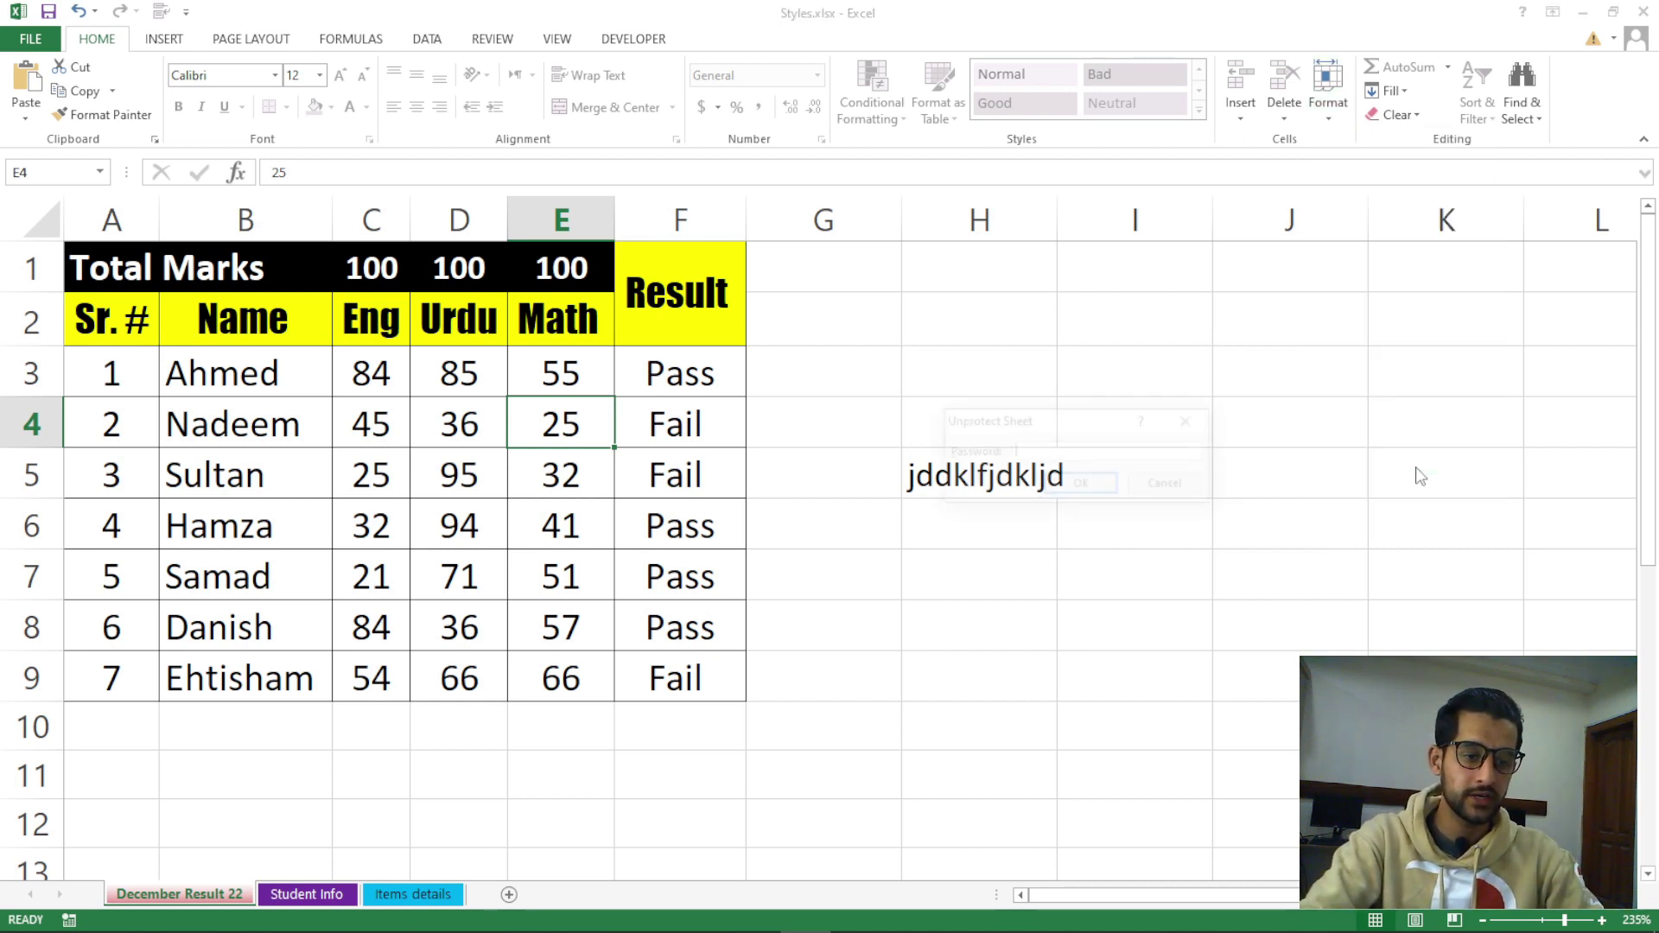
{"action": "left_click_drag", "start_coordinate": [1070, 430], "coordinate": [1018, 343]}
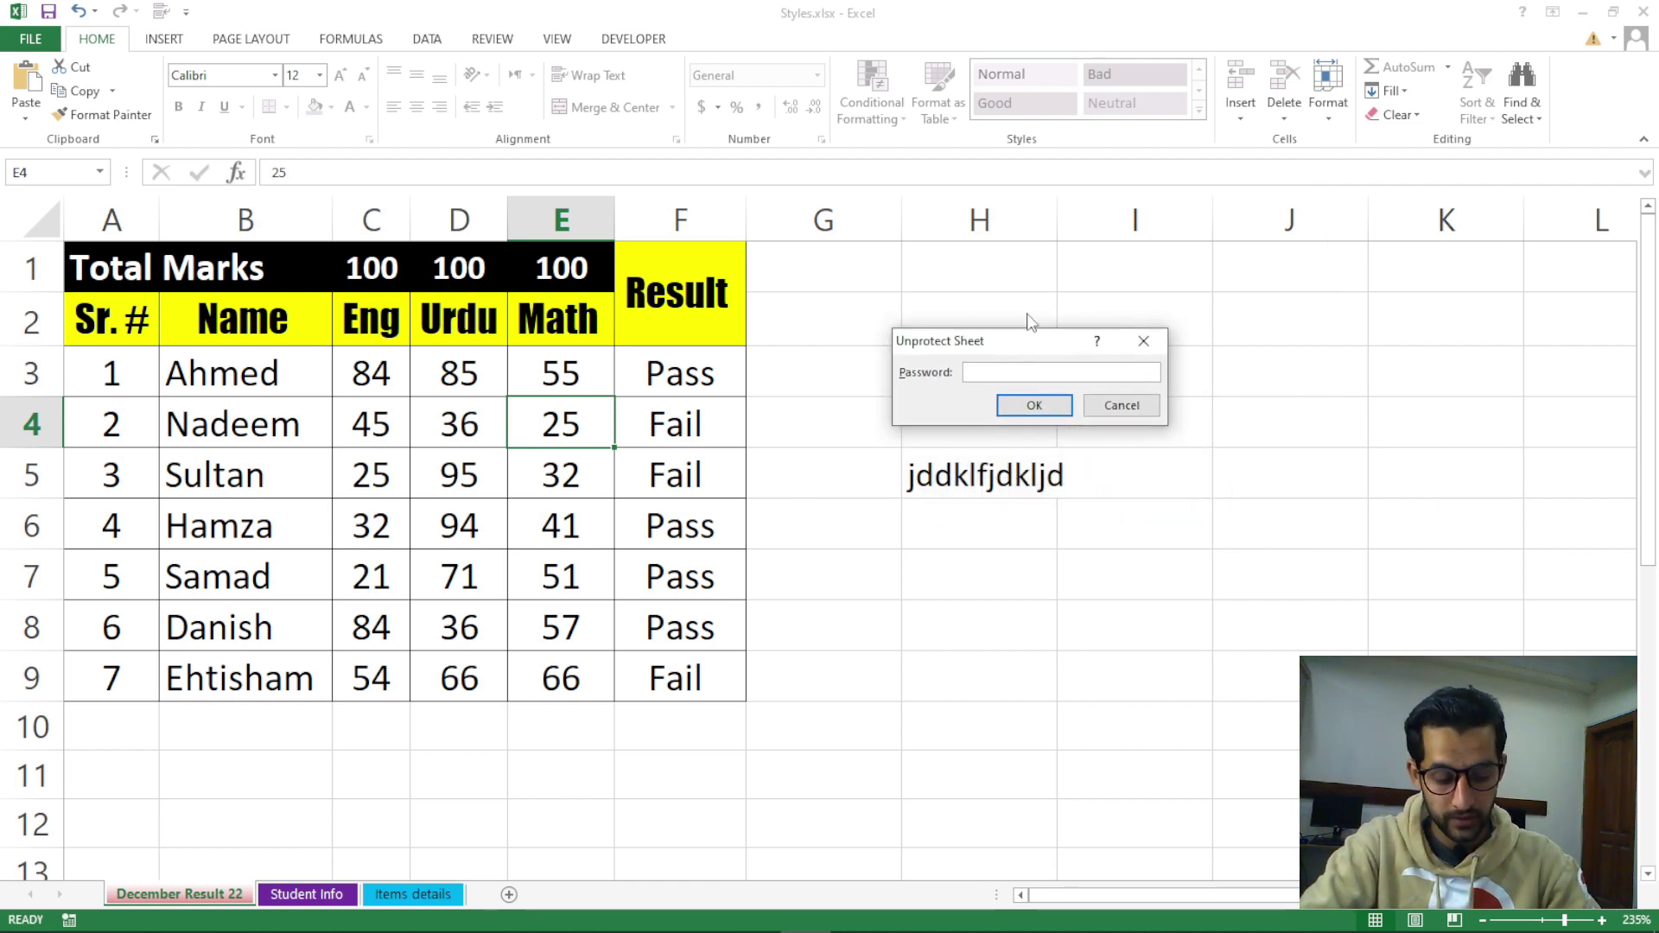
{"action": "type", "text": "123"}
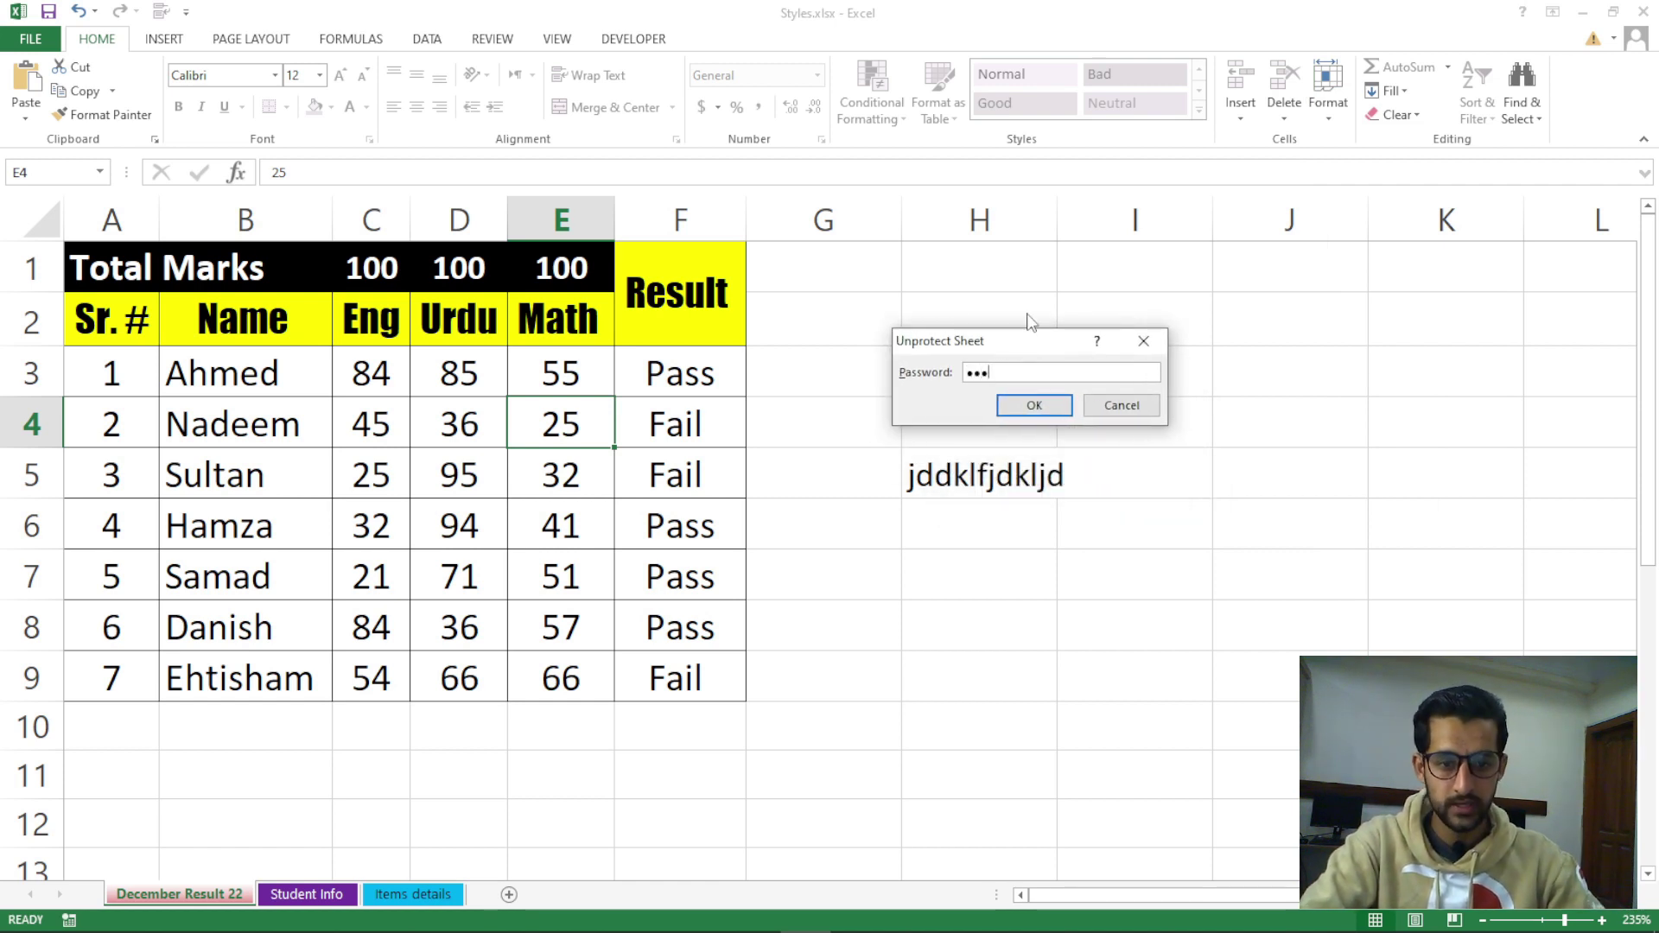
{"action": "left_click", "coordinate": [1058, 406]}
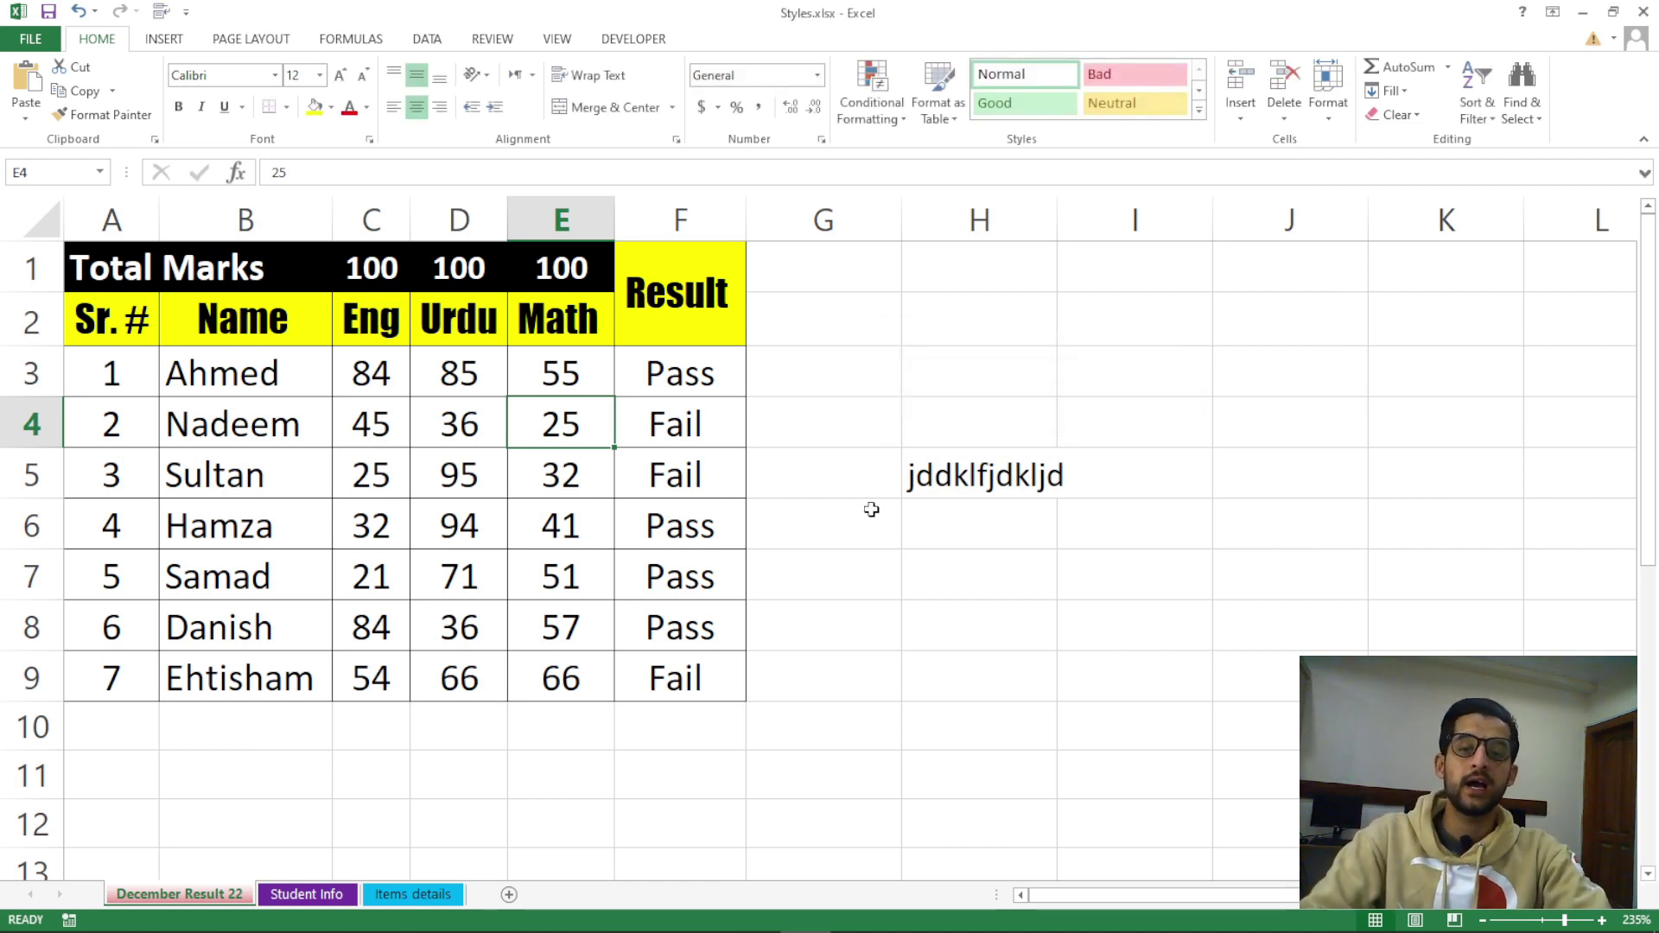
Change Nadeem's Math mark in E4 from 25 to 52
{"action": "left_click", "coordinate": [452, 481]}
{"action": "key", "text": "Right"}
{"action": "key", "text": "Up"}
{"action": "key", "text": "F2"}
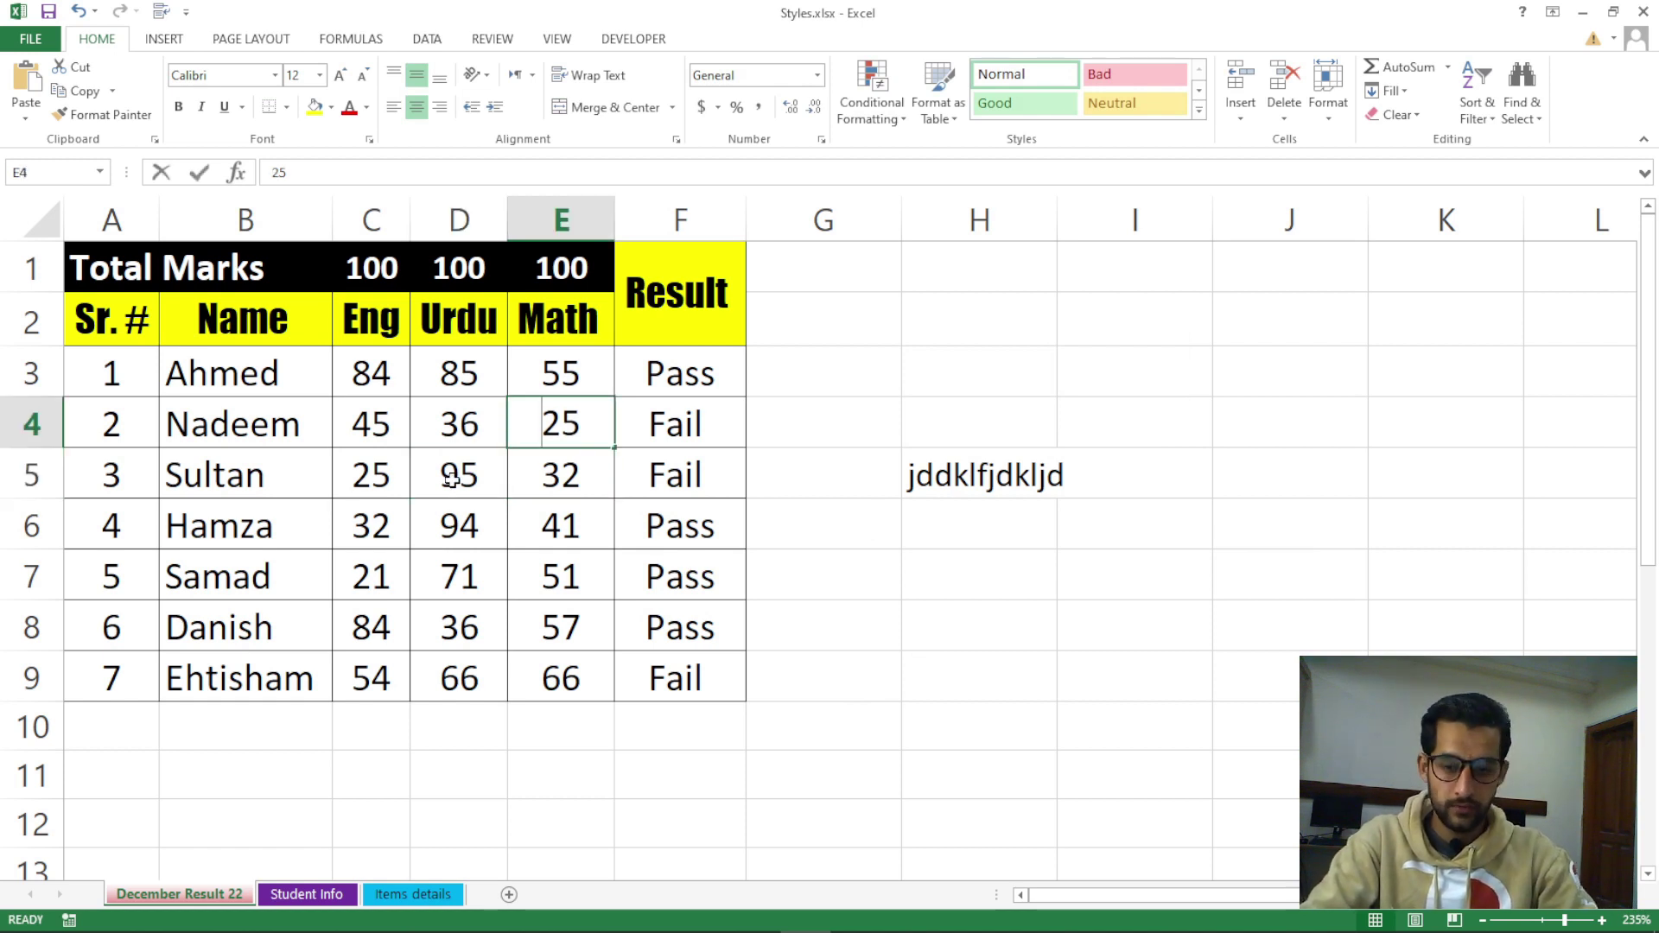
{"action": "key", "text": "Delete"}
{"action": "key", "text": "Delete"}
{"action": "type", "text": "52"}
{"action": "key", "text": "Return"}
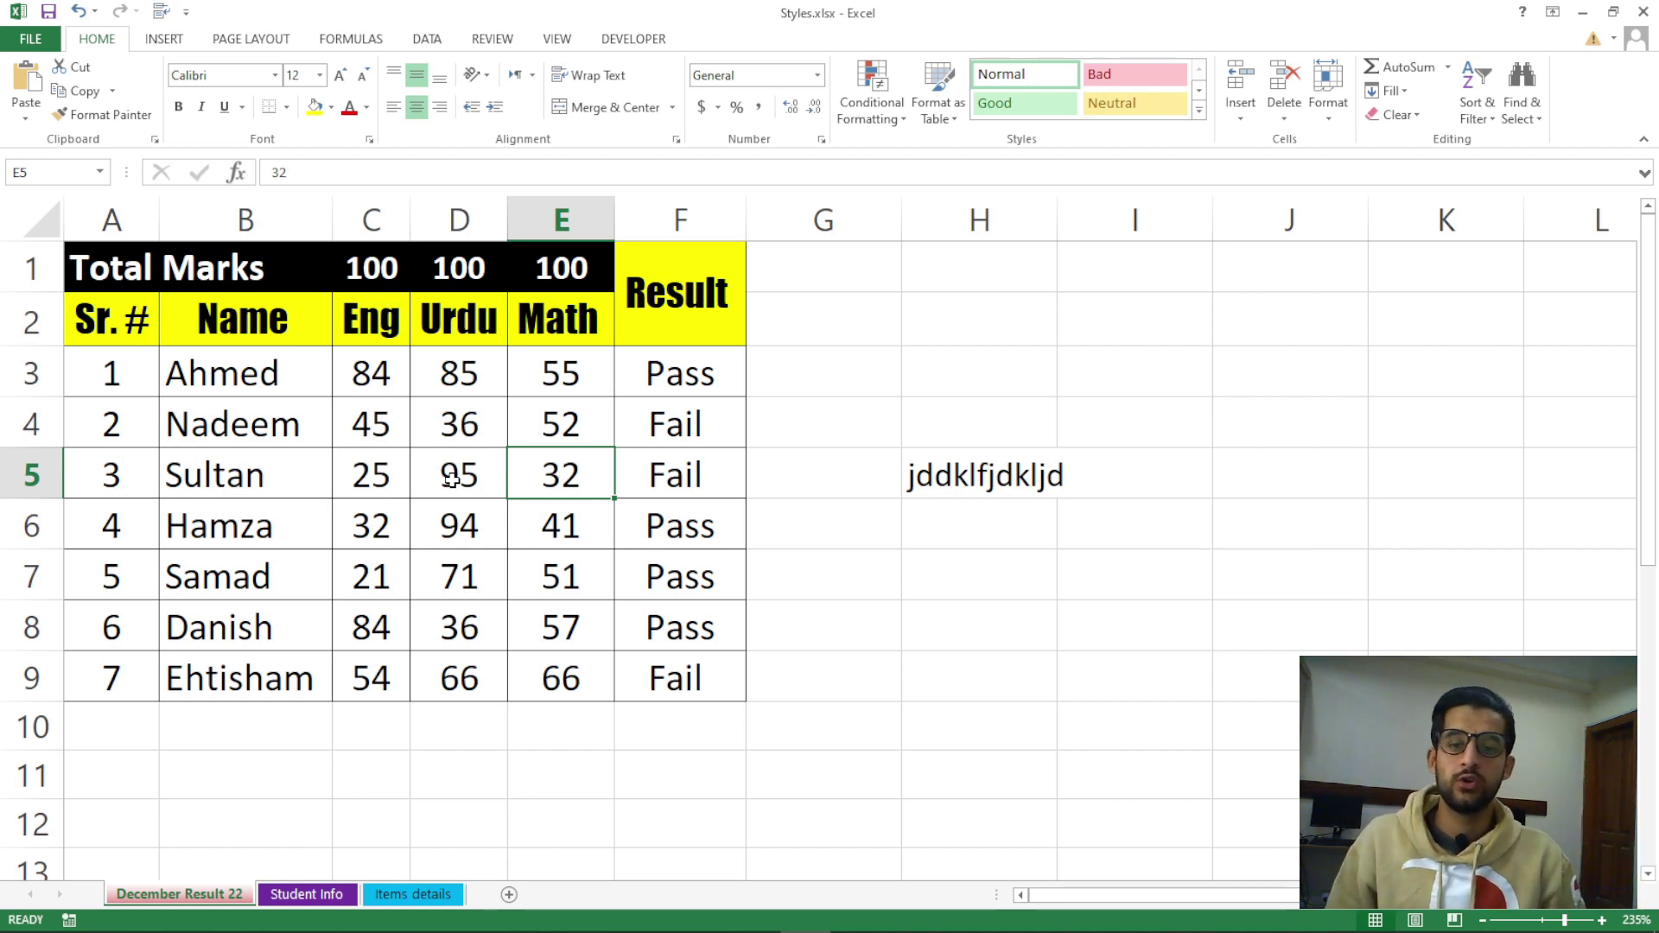
Select G6, bring up Protect Sheet, and close it without protecting the sheet
{"action": "left_click", "coordinate": [877, 572]}
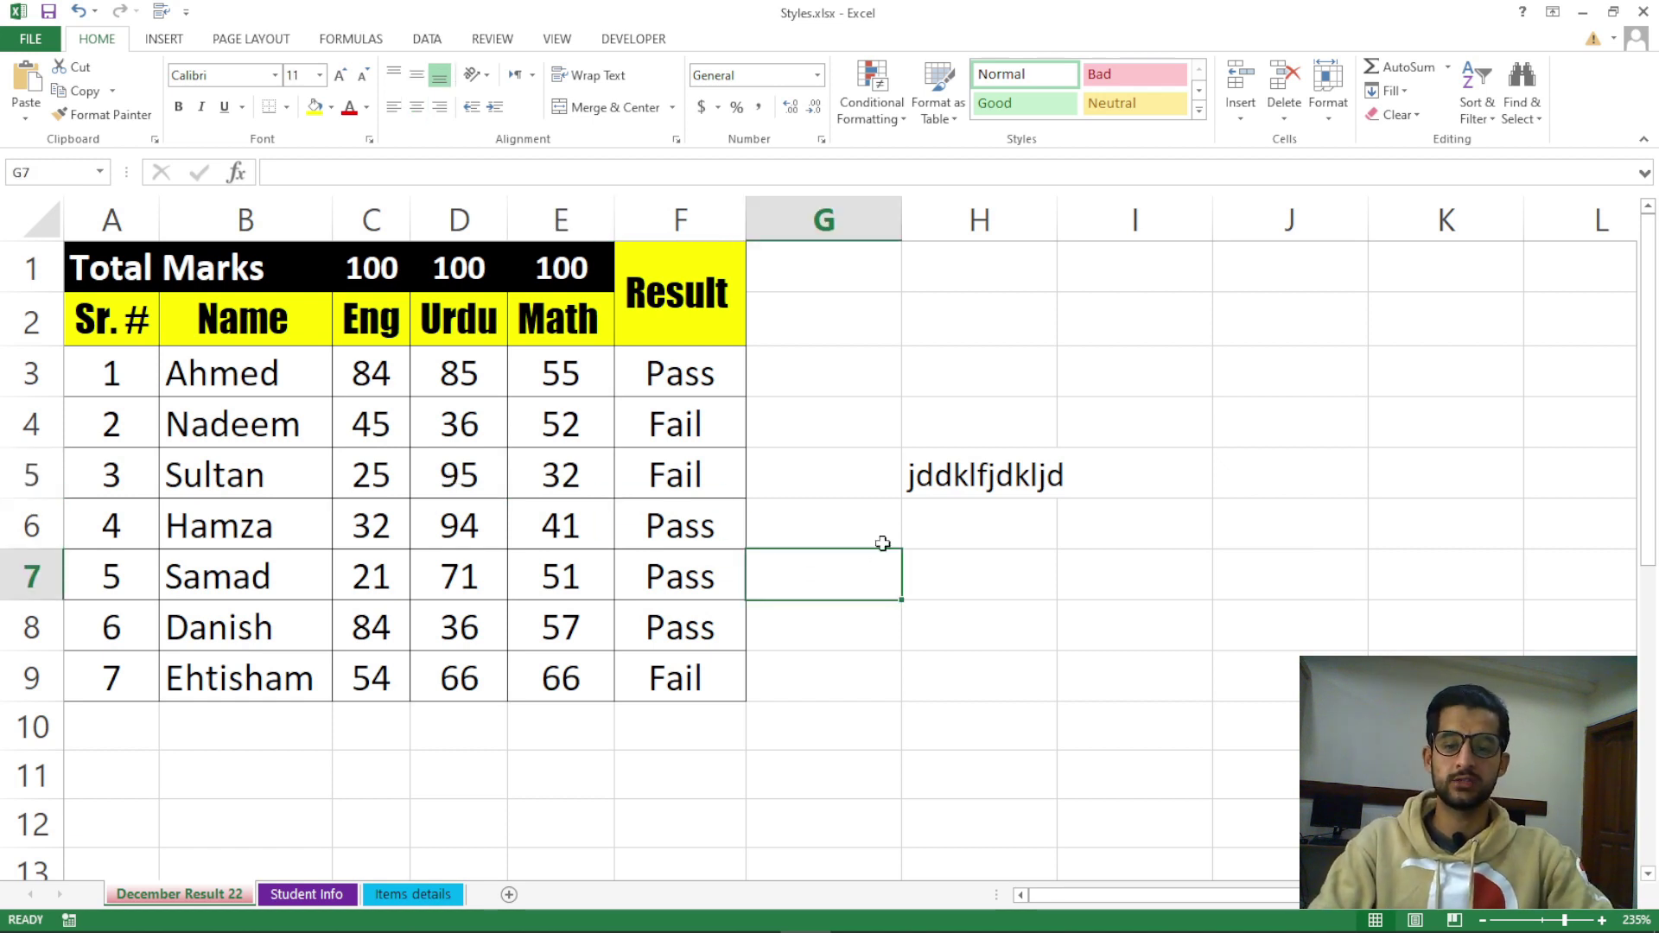
{"action": "left_click", "coordinate": [884, 527]}
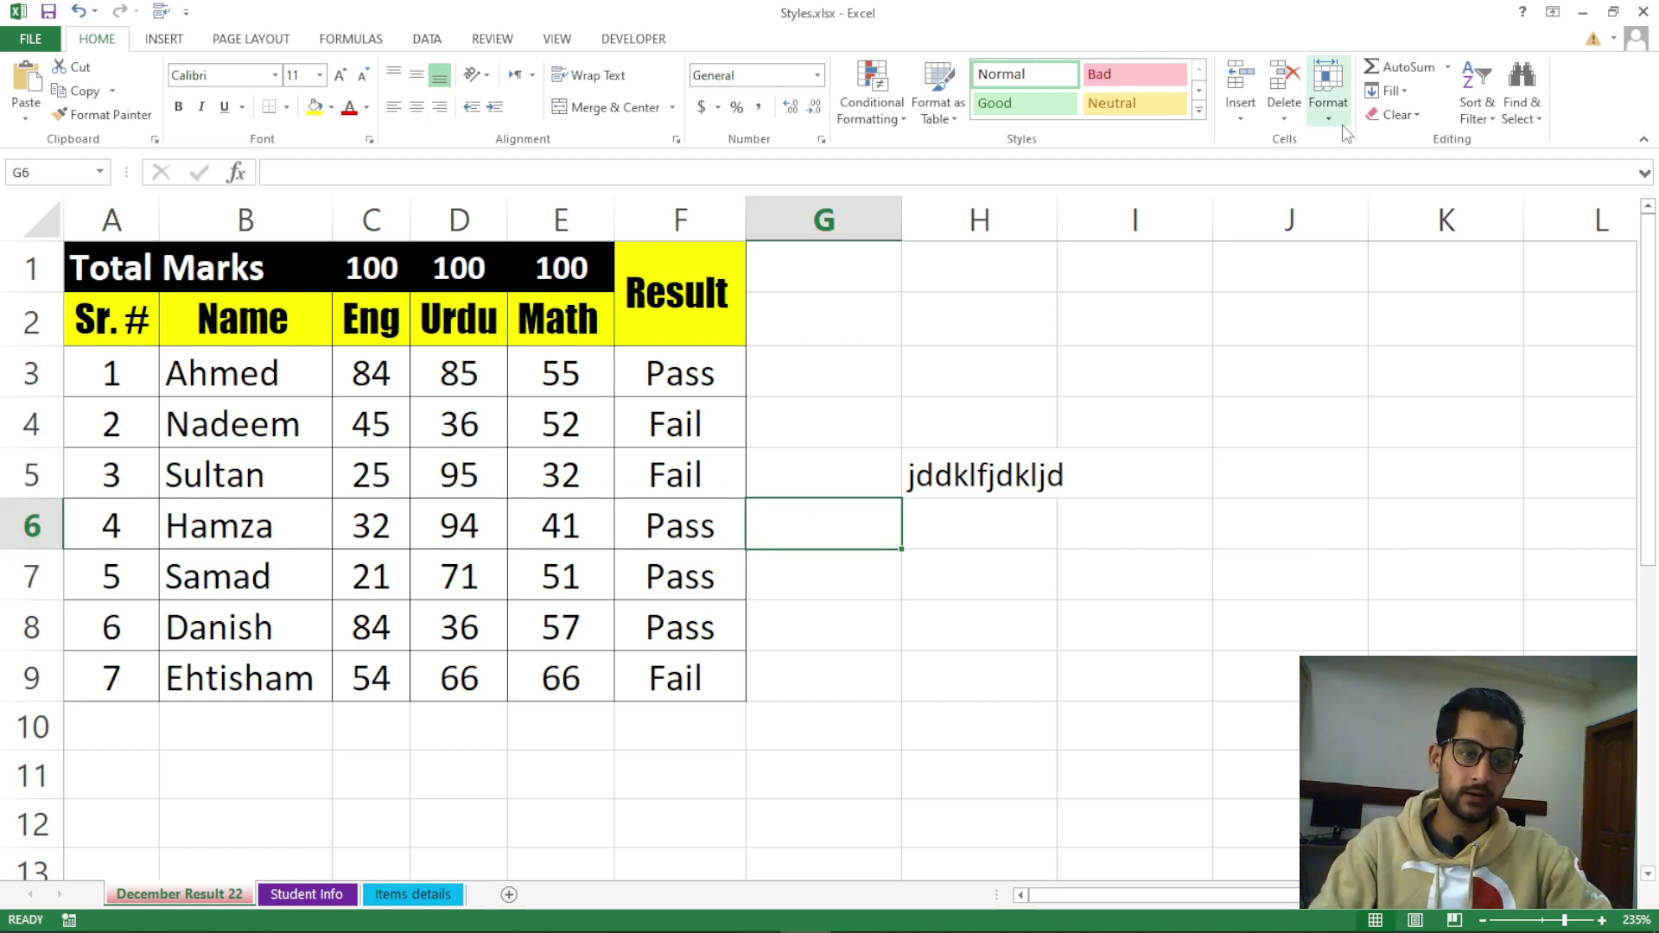
{"action": "left_click", "coordinate": [1328, 102]}
{"action": "left_click", "coordinate": [1374, 464]}
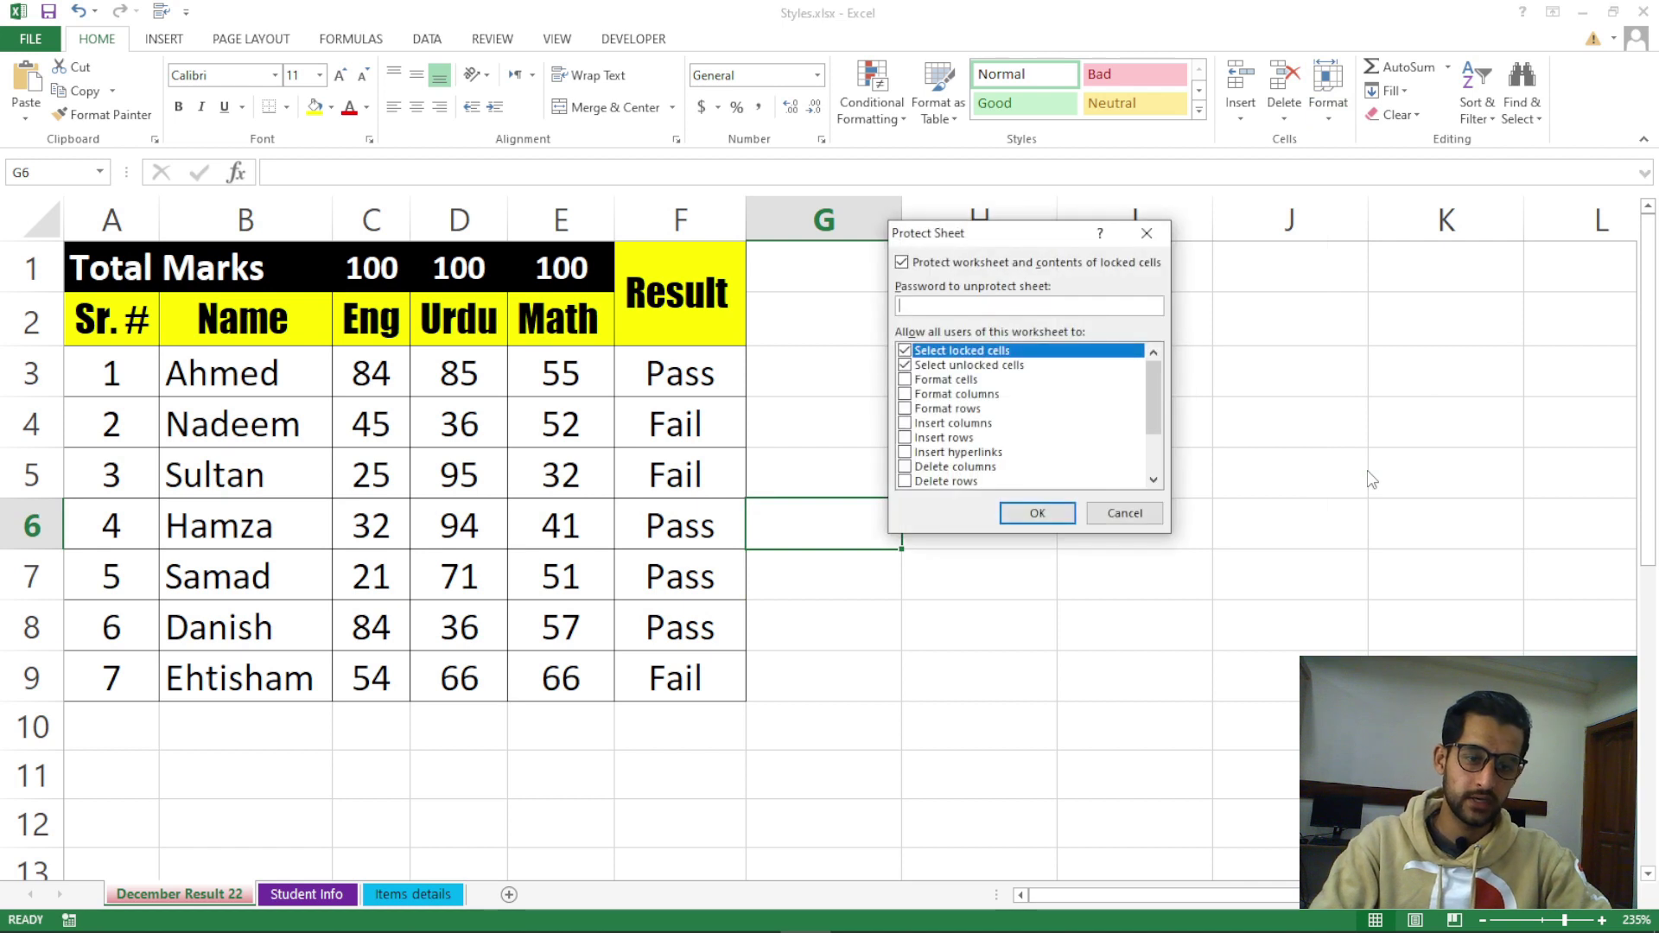
{"action": "left_click", "coordinate": [1147, 234]}
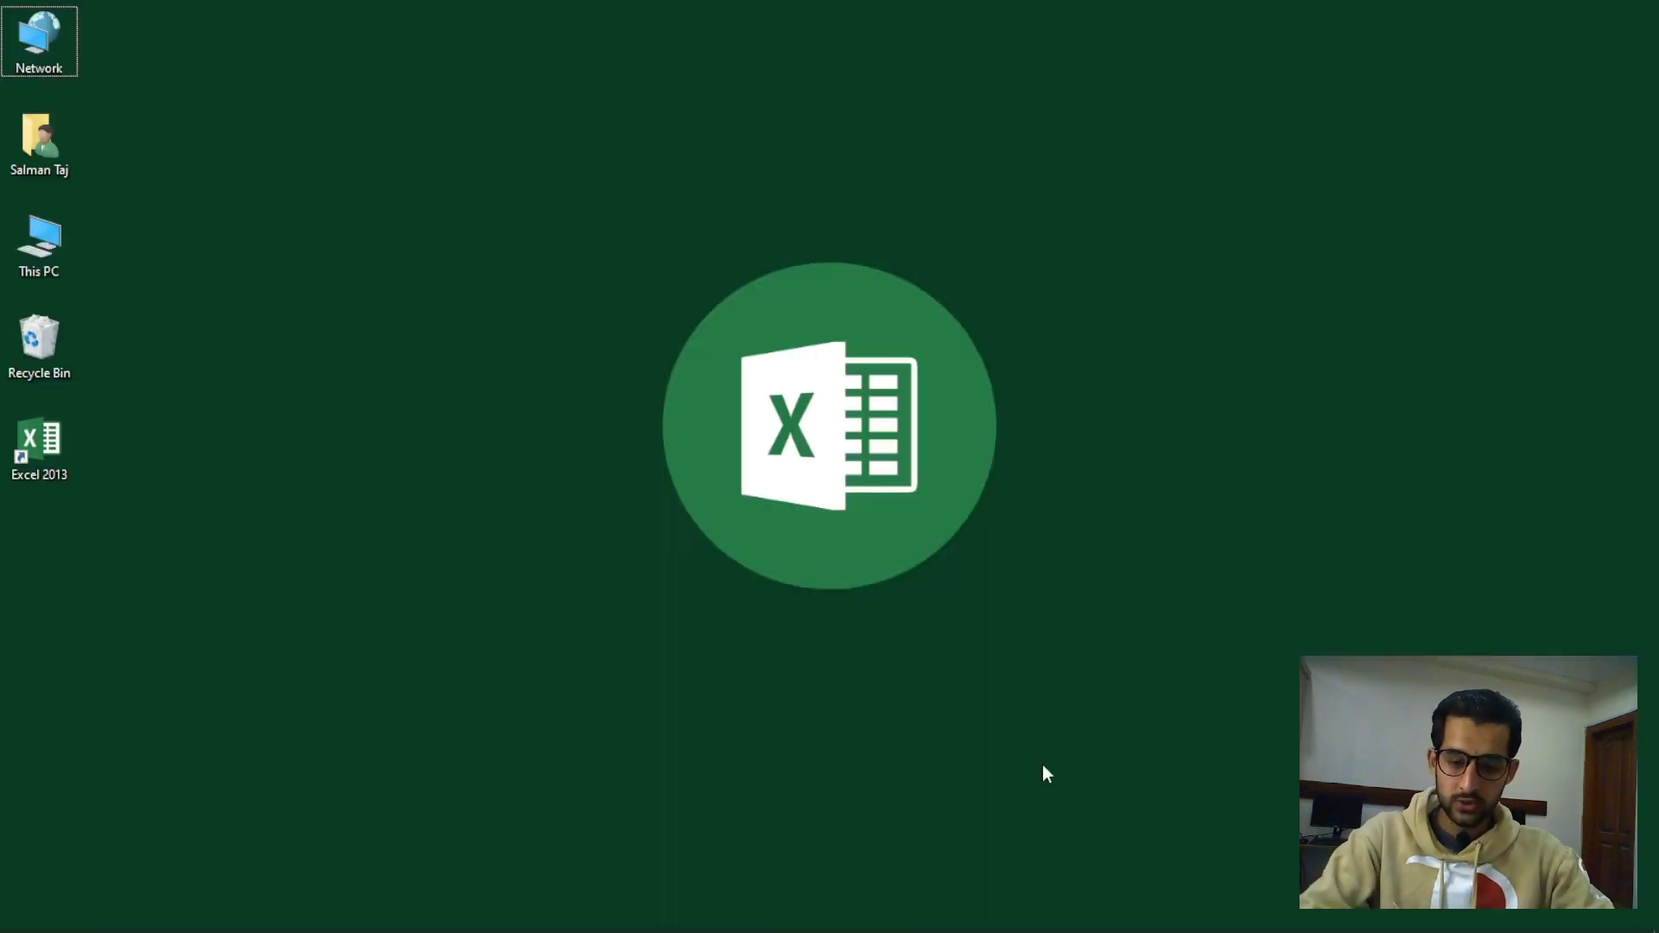
{"action": "left_click", "coordinate": [757, 913]}
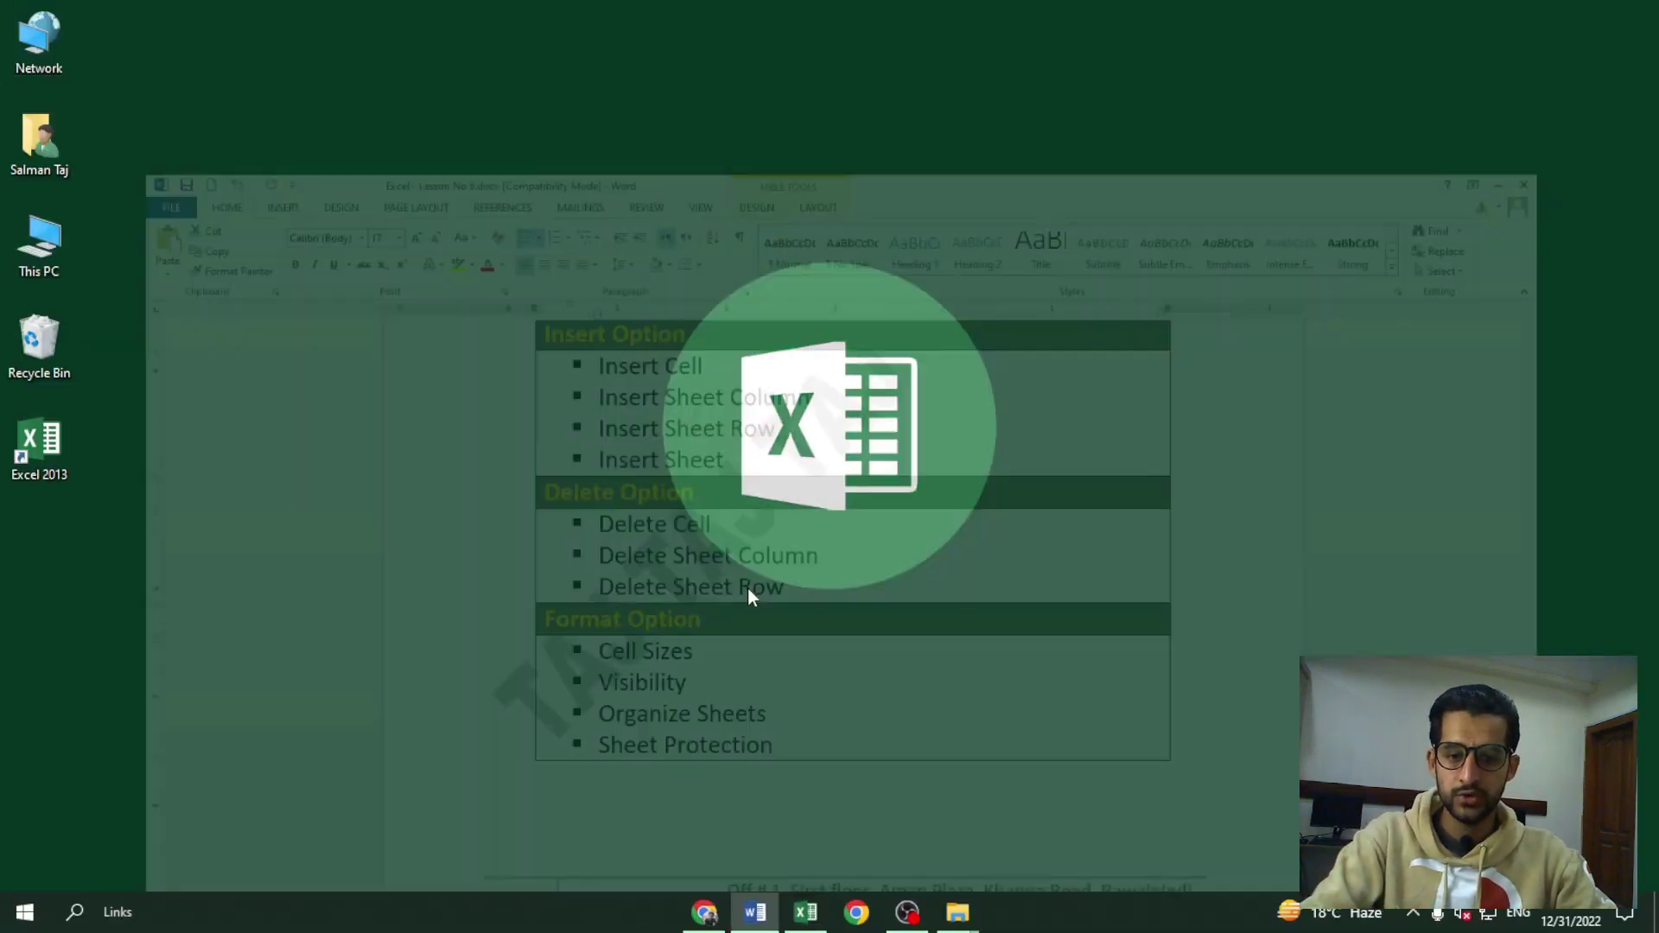
{"action": "left_click", "coordinate": [781, 658]}
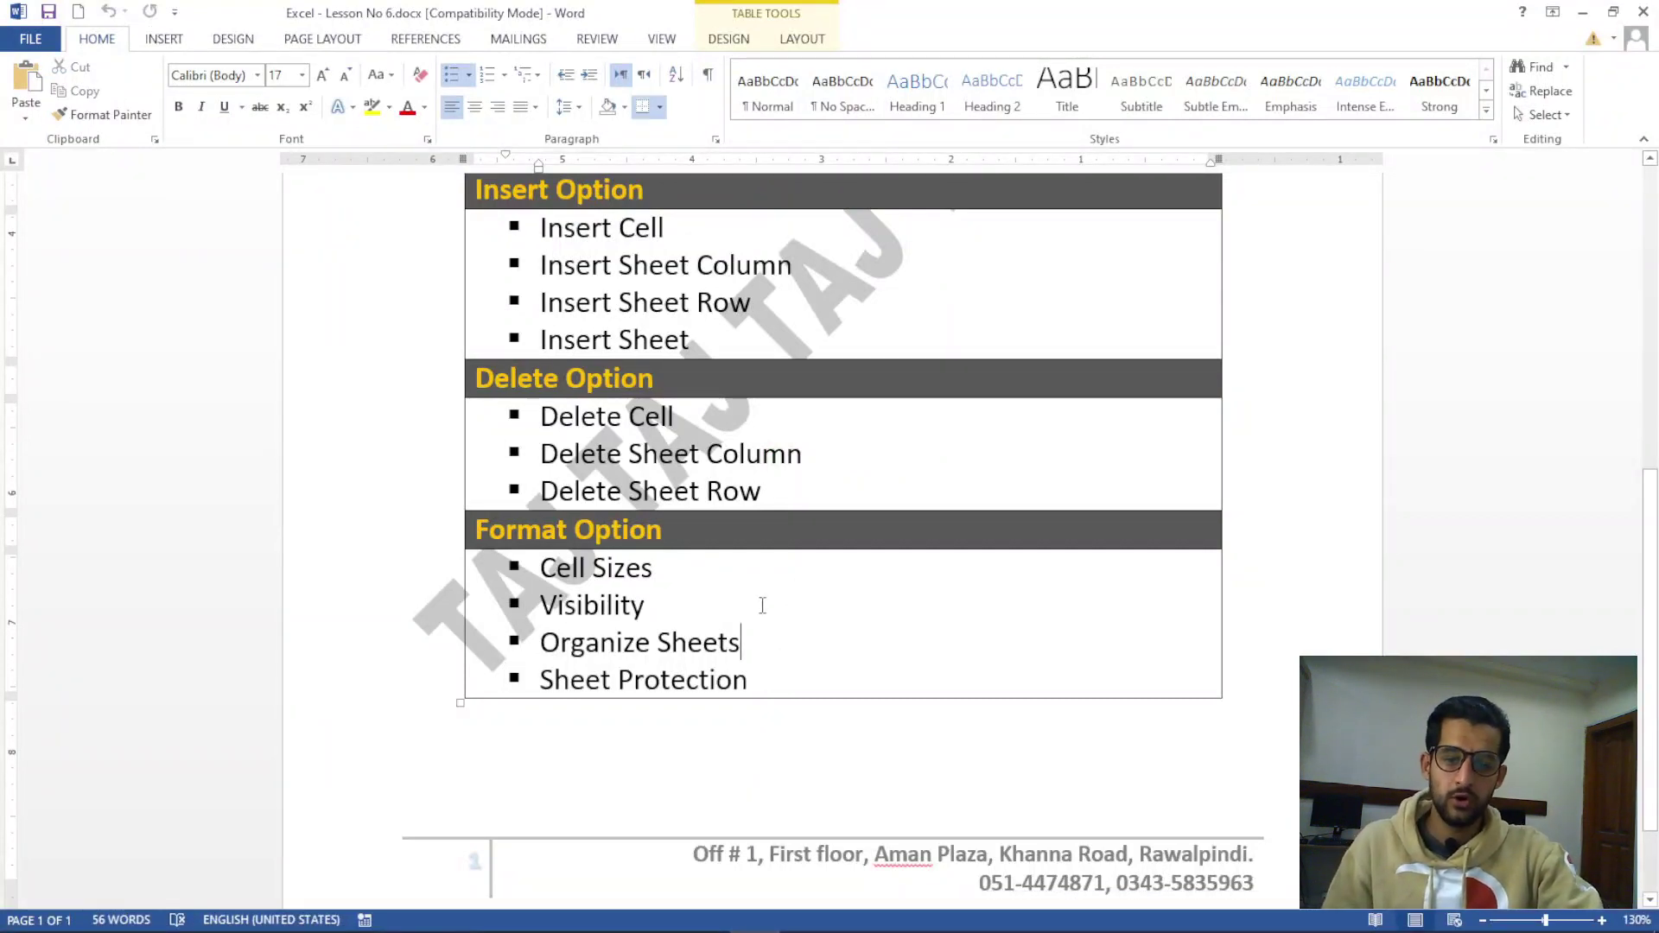
{"action": "scroll", "coordinate": [760, 605], "scroll_direction": "up", "scroll_amount": 1}
{"action": "scroll", "coordinate": [700, 395], "scroll_direction": "up", "scroll_amount": 2}
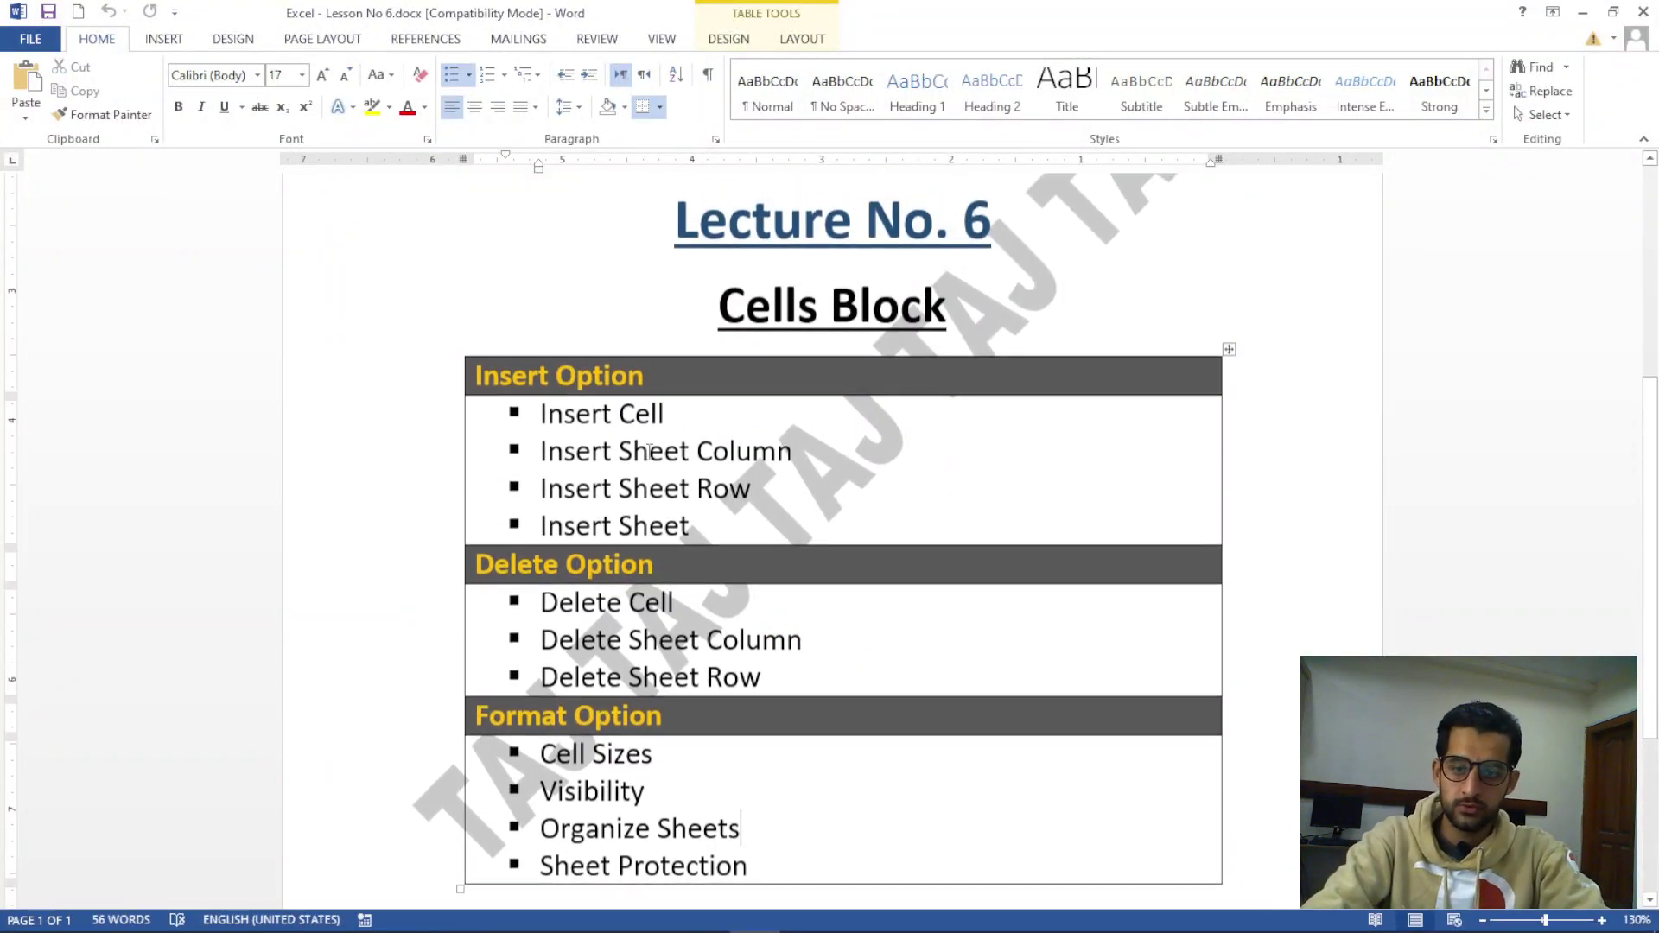
{"action": "left_click_drag", "start_coordinate": [486, 370], "coordinate": [645, 377]}
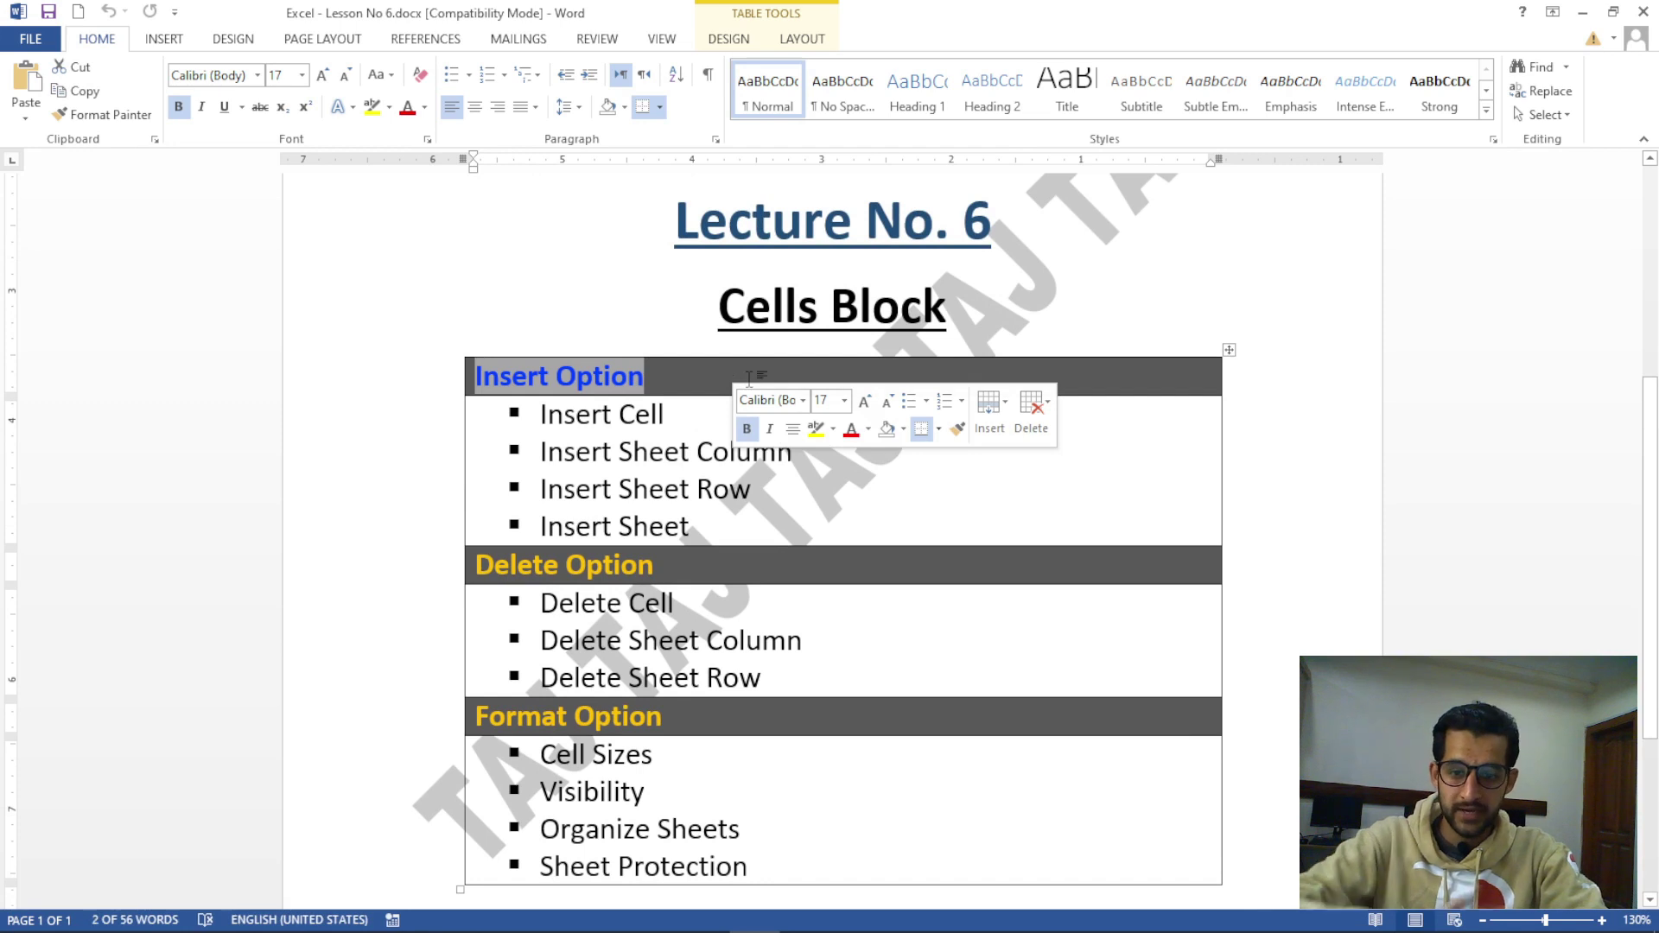
{"action": "left_click_drag", "start_coordinate": [714, 421], "coordinate": [602, 543]}
{"action": "scroll", "coordinate": [602, 543], "scroll_direction": "down", "scroll_amount": 2}
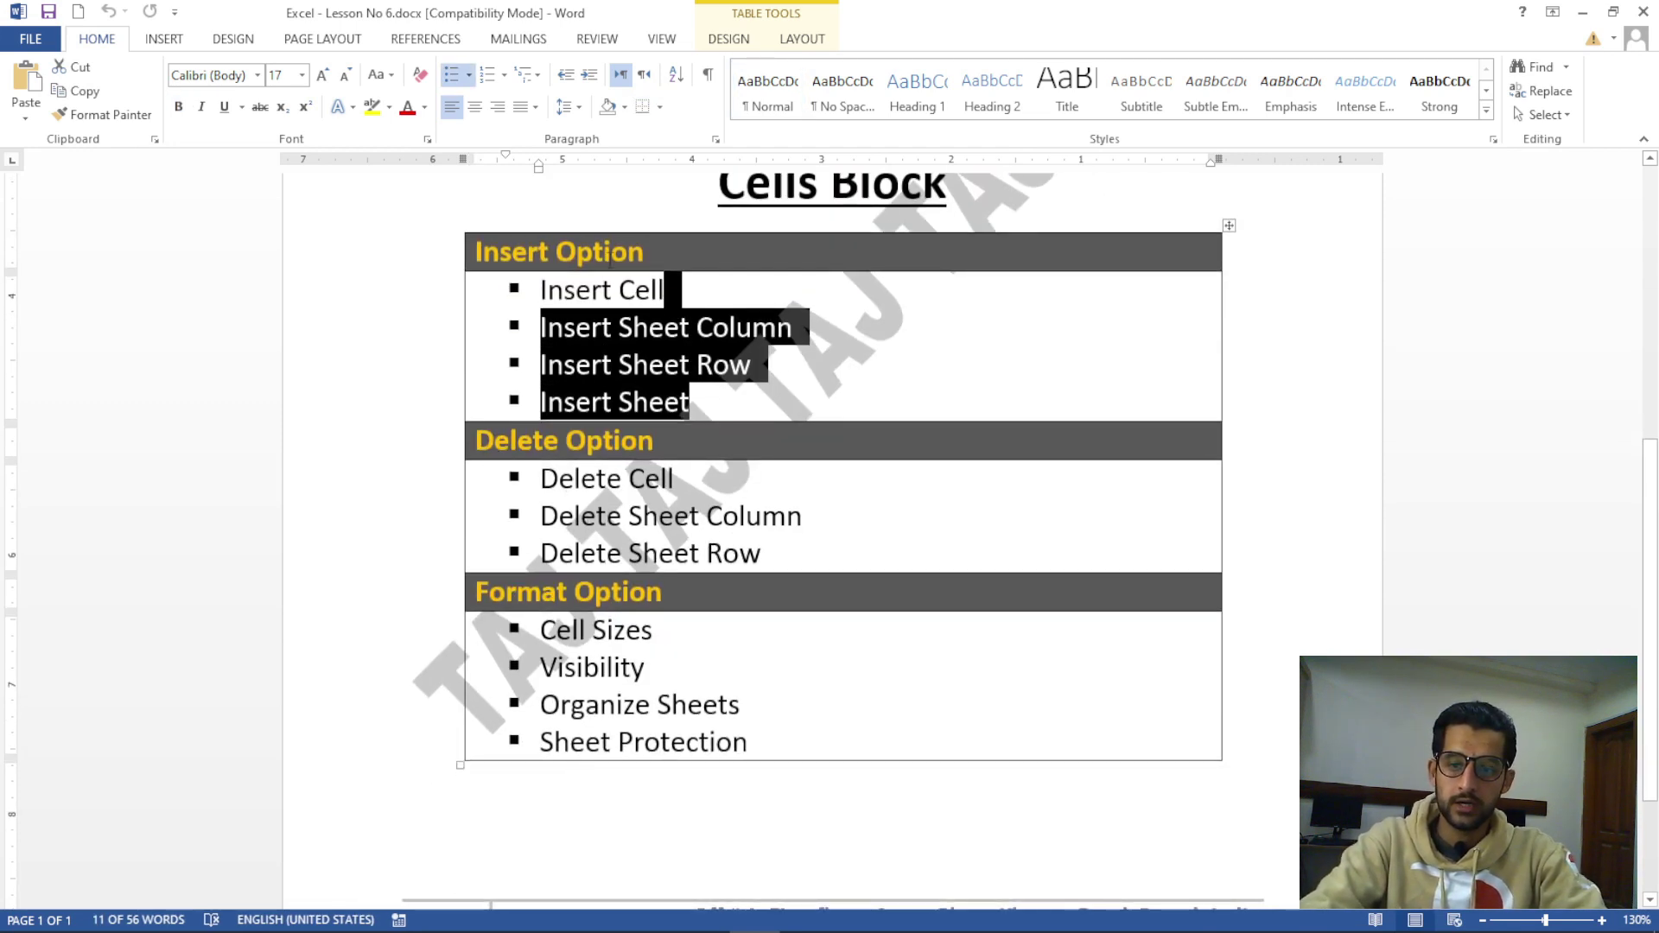
{"action": "left_click", "coordinate": [610, 252]}
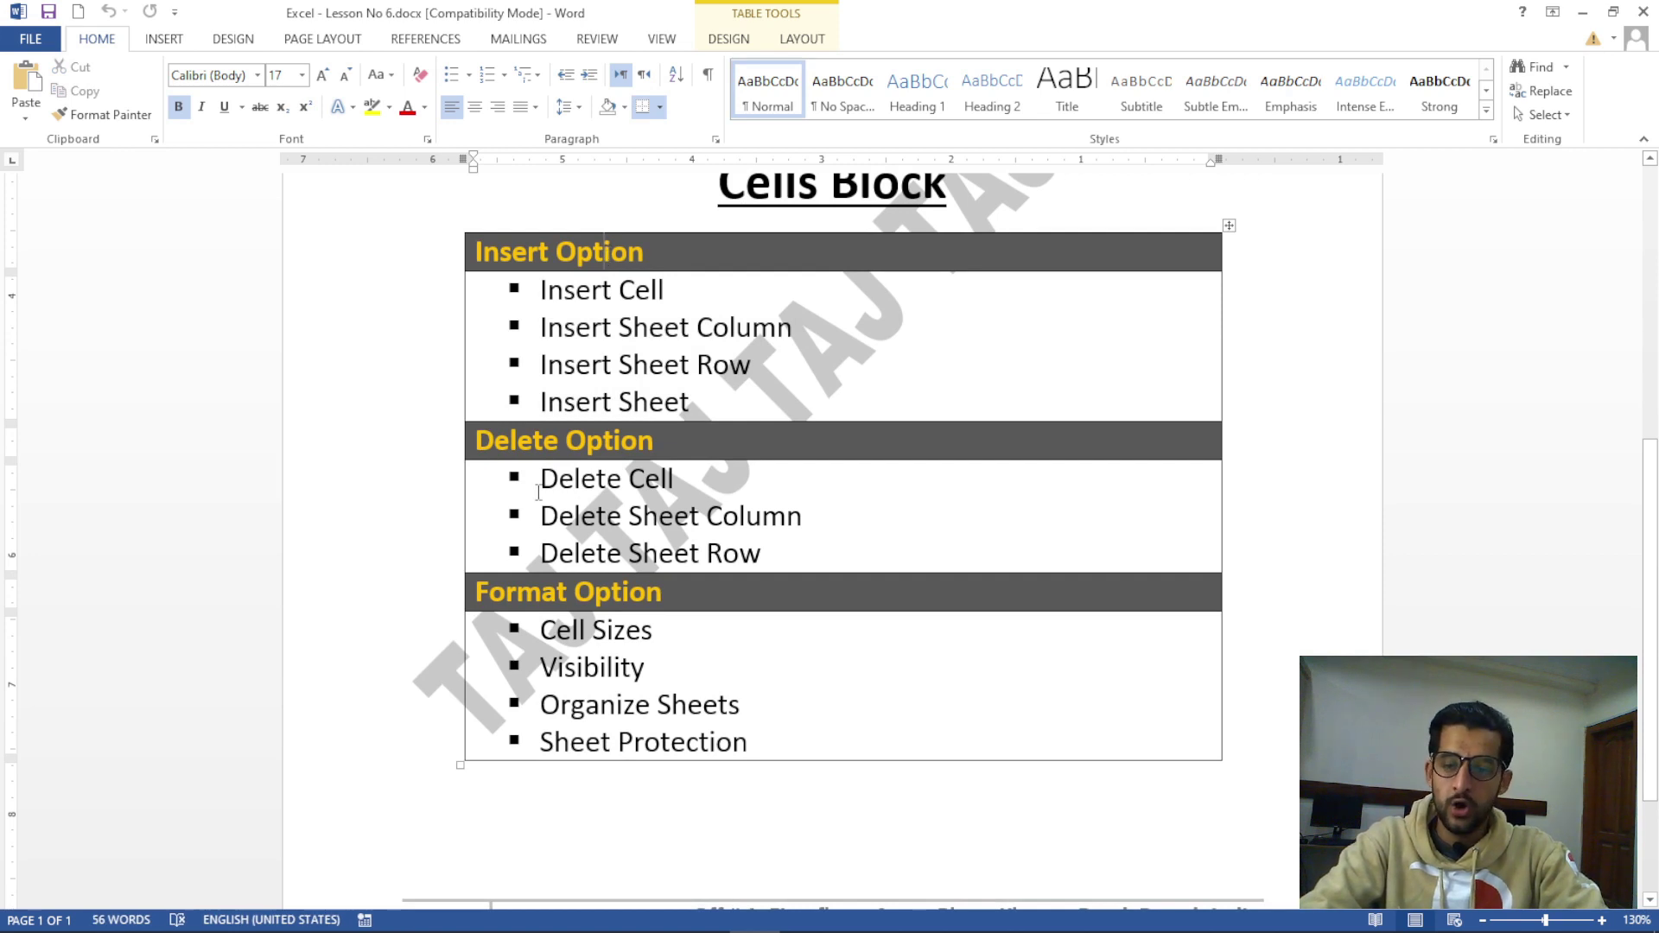
{"action": "double_click", "coordinate": [562, 439]}
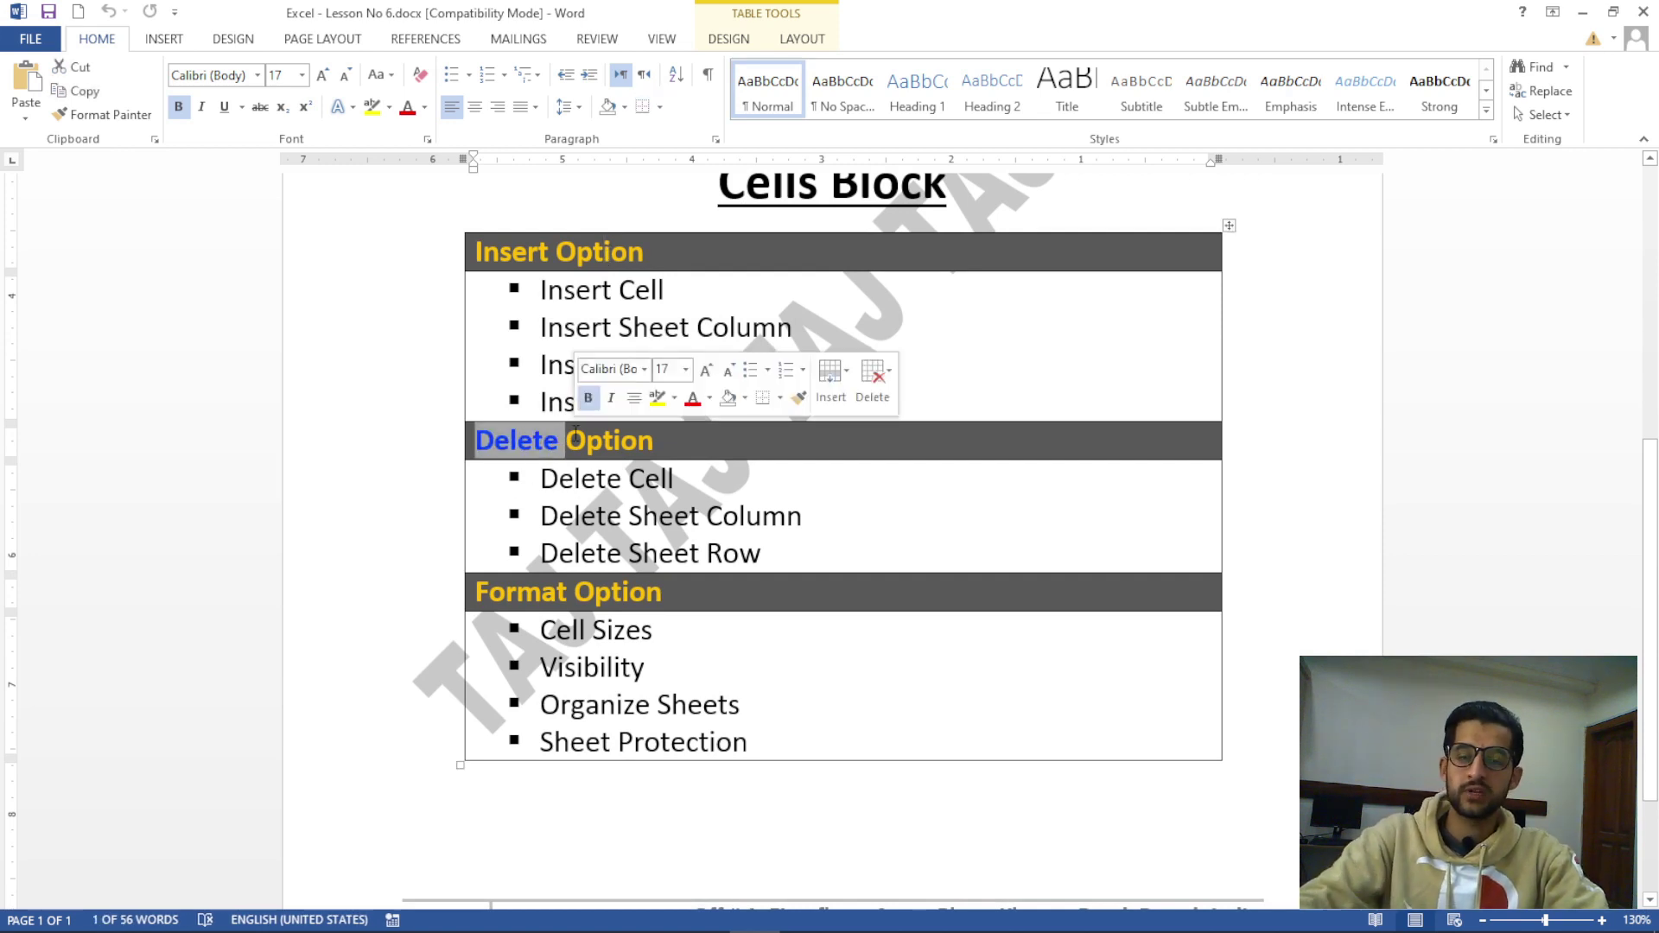
{"action": "left_click", "coordinate": [780, 551]}
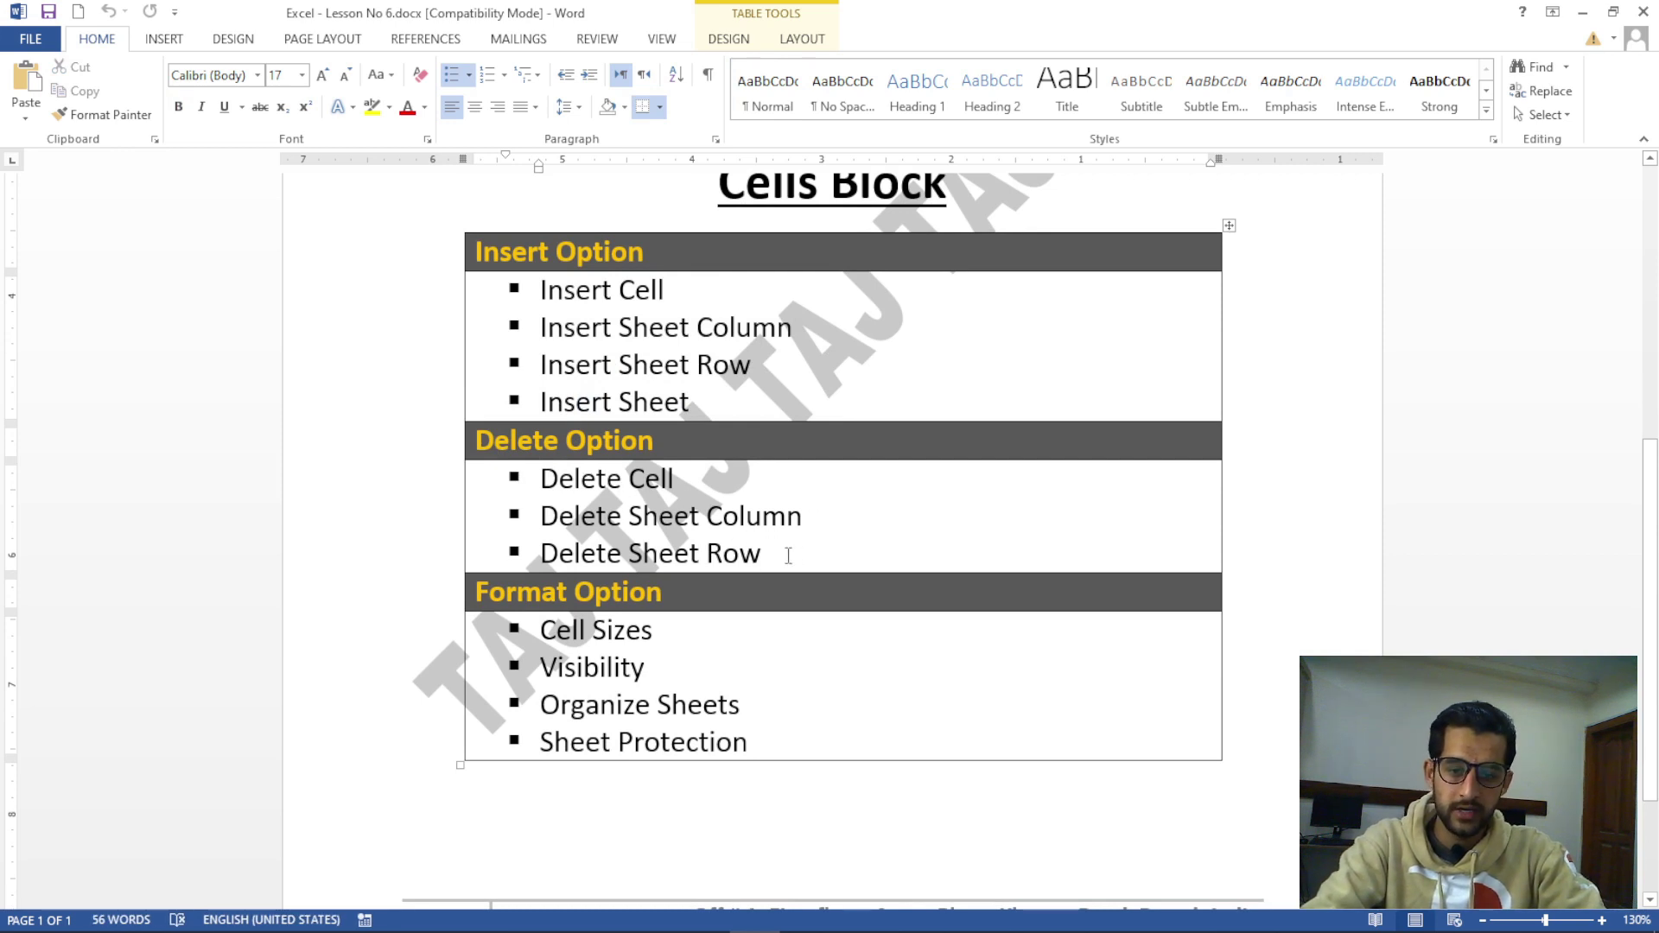
{"action": "scroll", "coordinate": [788, 556], "scroll_direction": "down", "scroll_amount": 3}
{"action": "left_click_drag", "start_coordinate": [476, 468], "coordinate": [733, 588]}
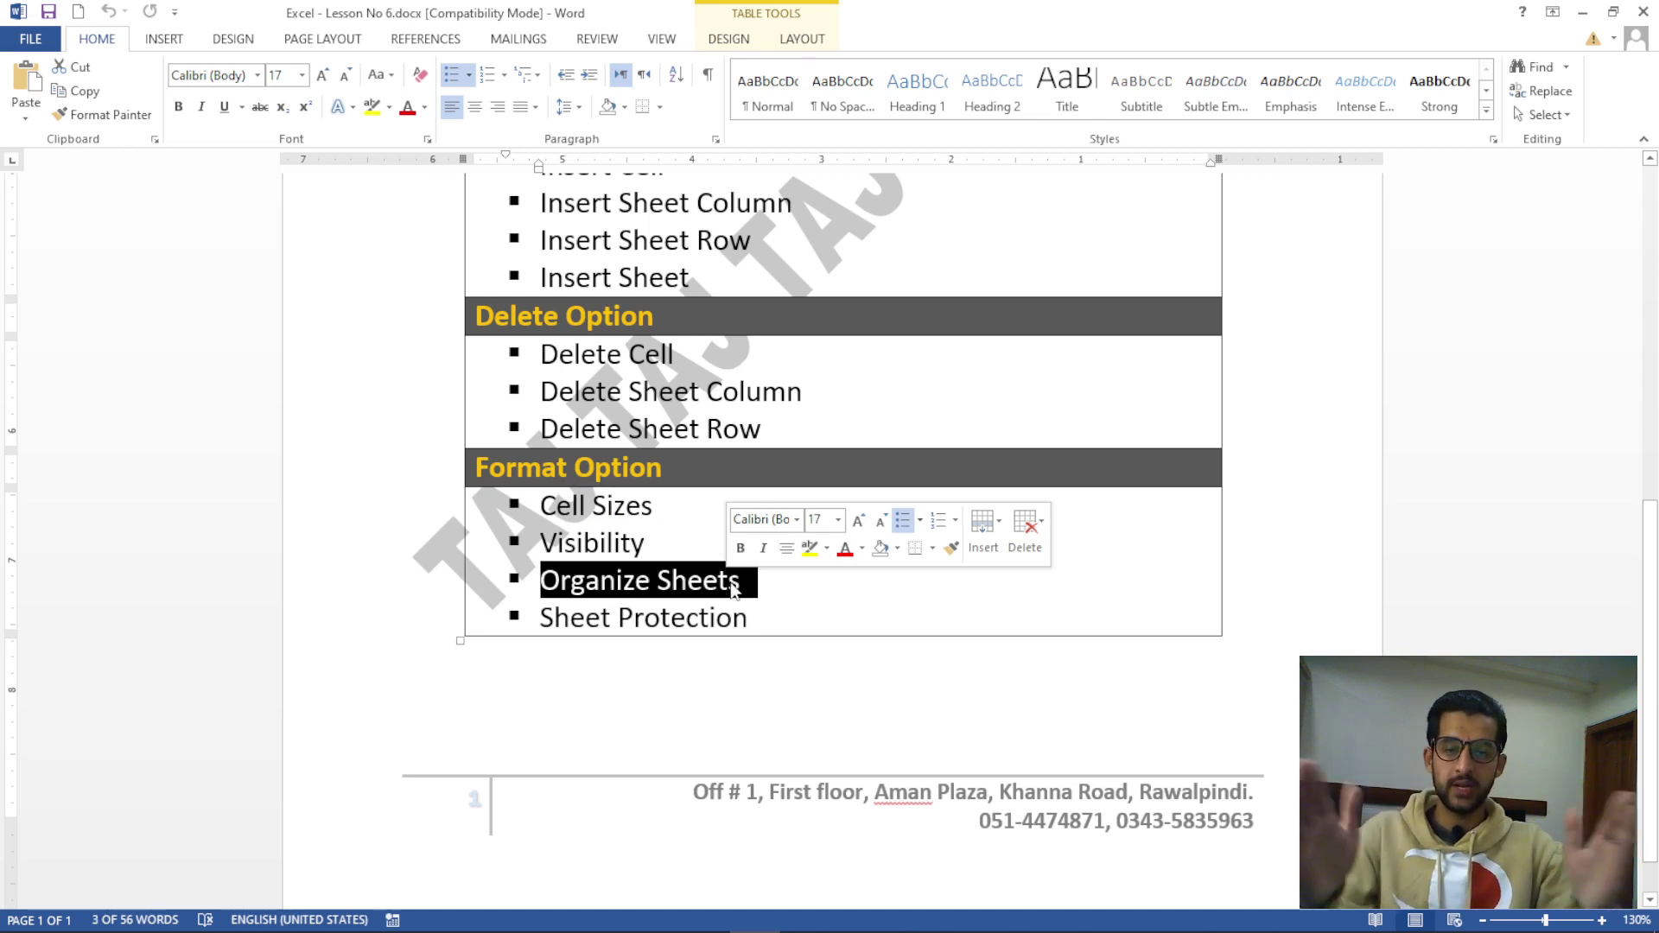